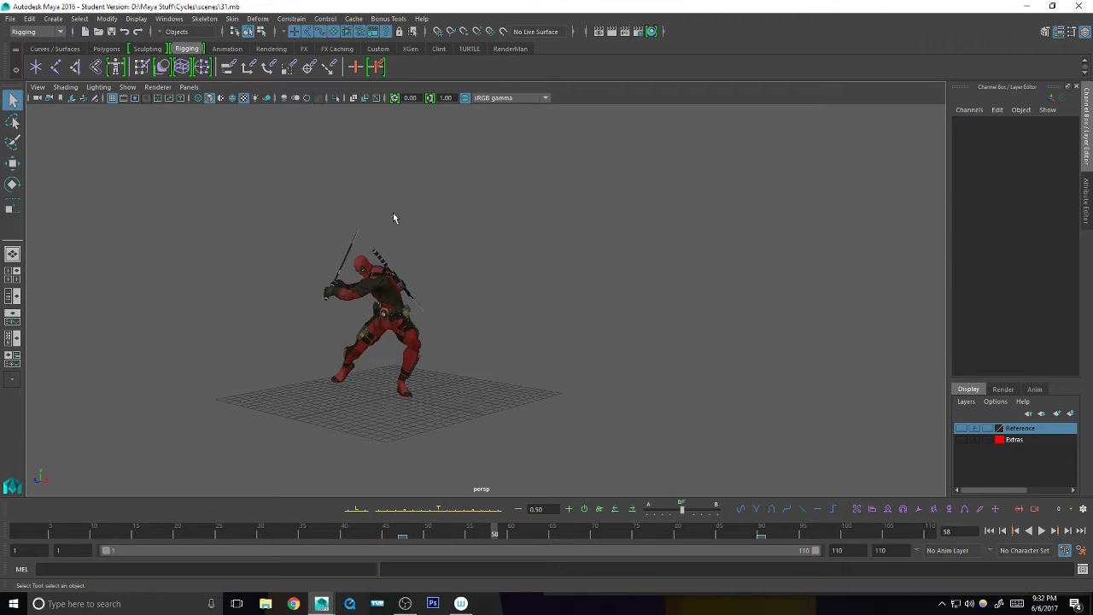
{"action": "left_click", "coordinate": [405, 604]}
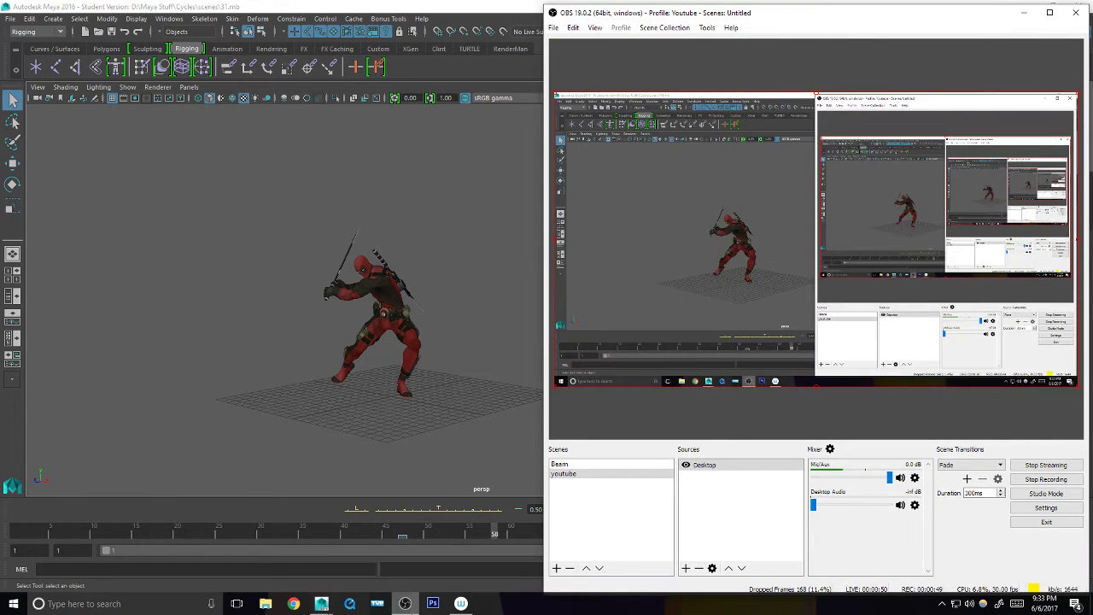
{"action": "left_click", "coordinate": [405, 604]}
{"action": "right_click", "coordinate": [407, 604]}
{"action": "left_click", "coordinate": [526, 420]}
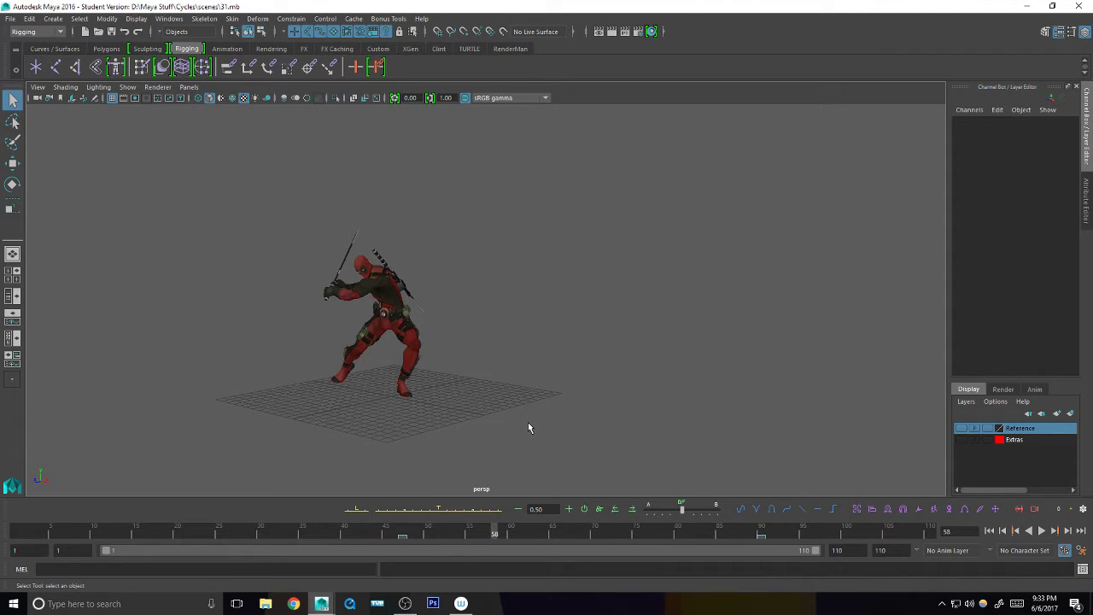
- Turn on the display of NURBS curves in the viewport and frame the Deadpool rig with its controls
{"action": "left_click", "coordinate": [127, 87]}
{"action": "left_click", "coordinate": [150, 148]}
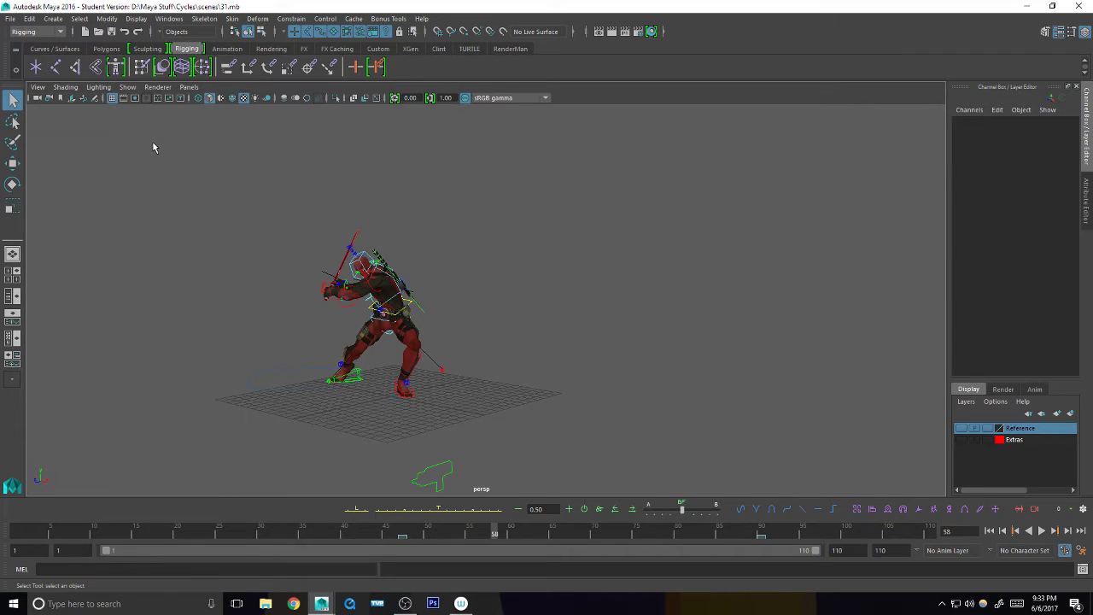
{"action": "left_click", "coordinate": [380, 286]}
{"action": "key", "text": "f"}
{"action": "left_click", "coordinate": [396, 288]}
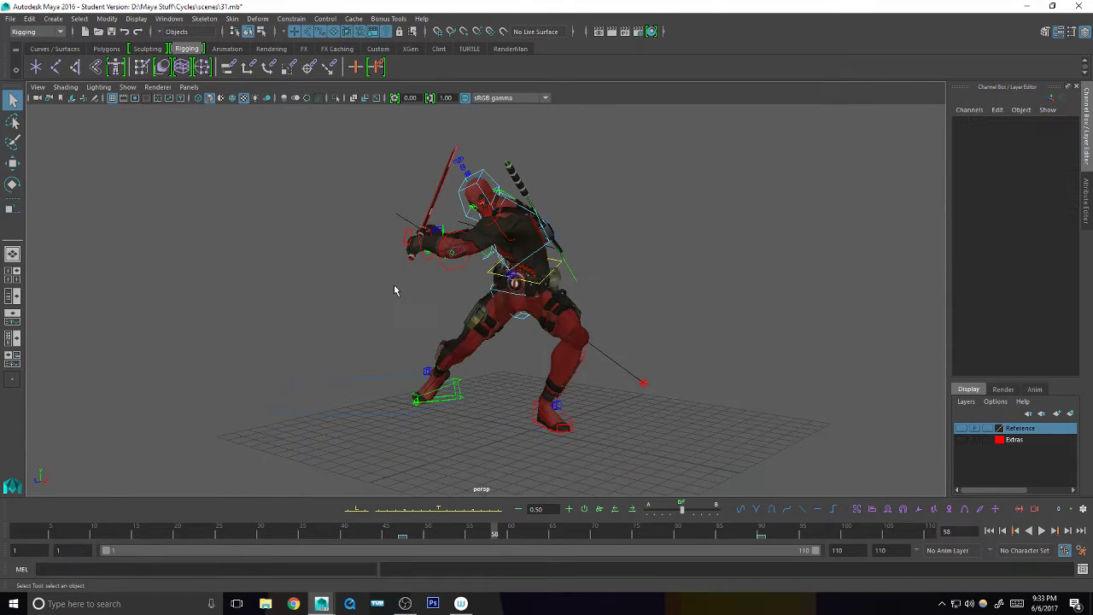
{"action": "right_click", "coordinate": [339, 31]}
{"action": "left_click", "coordinate": [350, 48]}
{"action": "right_click_drag", "start_coordinate": [610, 222], "coordinate": [609, 415], "text": "alt"}
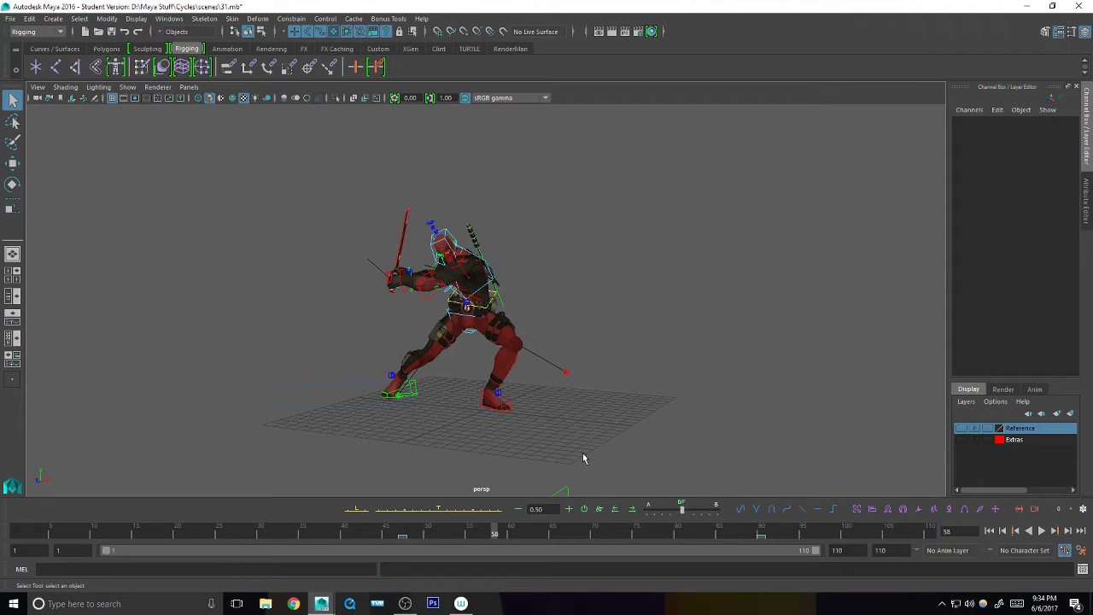
{"action": "middle_click_drag", "start_coordinate": [644, 387], "coordinate": [580, 401], "text": "alt"}
{"action": "middle_click_drag", "start_coordinate": [540, 306], "coordinate": [520, 346], "text": "alt"}
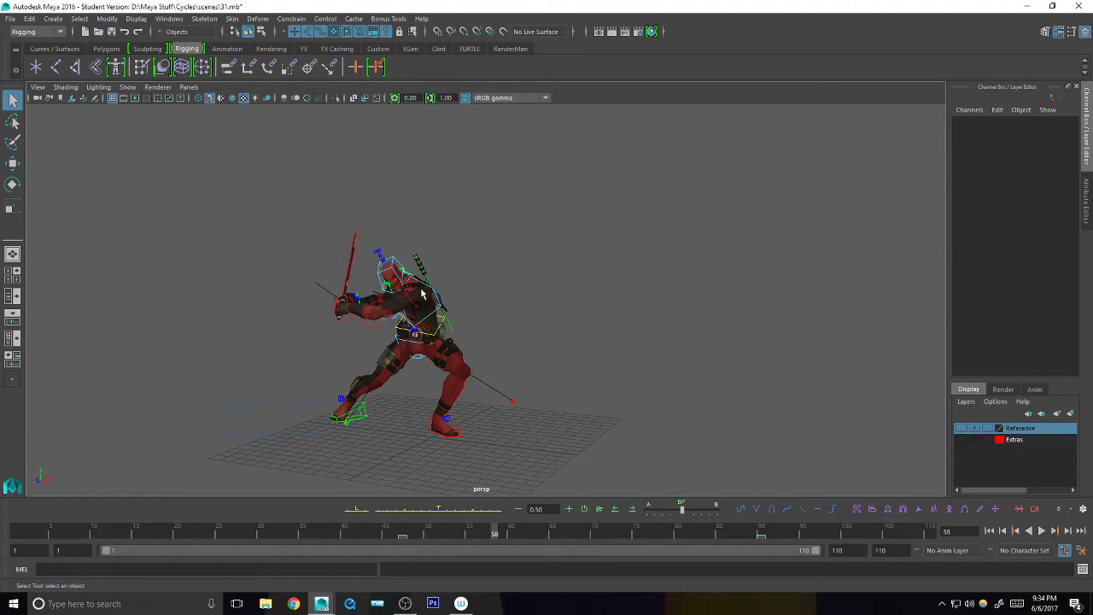
- Reference Smear_Rig_V1.ma into the scene with the Reference Editor, dismiss the notice and close the editor
{"action": "left_click", "coordinate": [10, 18]}
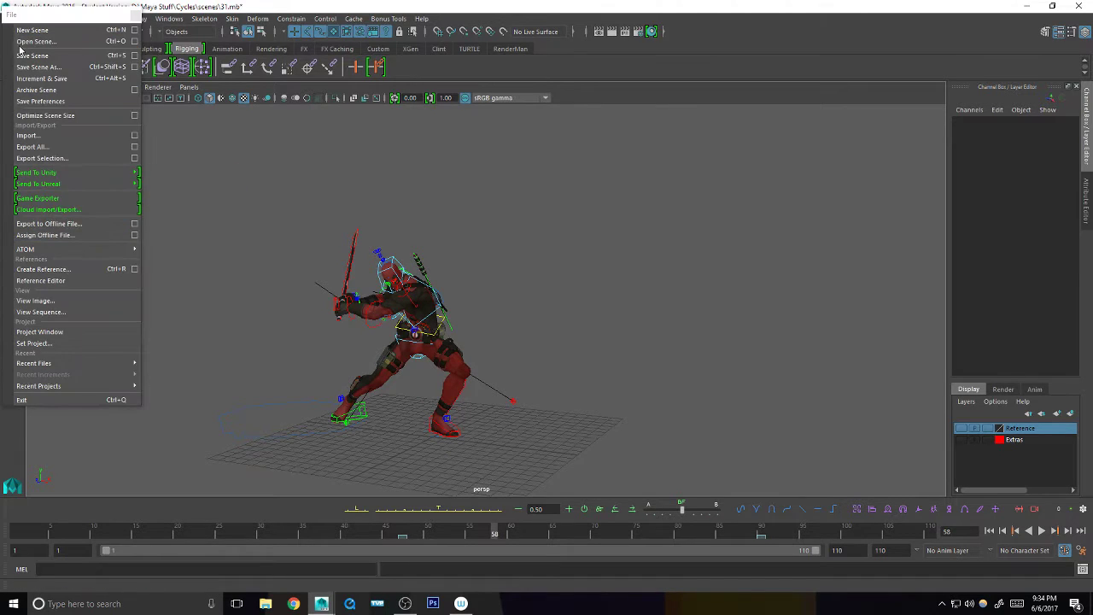
{"action": "left_click", "coordinate": [131, 12]}
{"action": "left_click", "coordinate": [12, 19]}
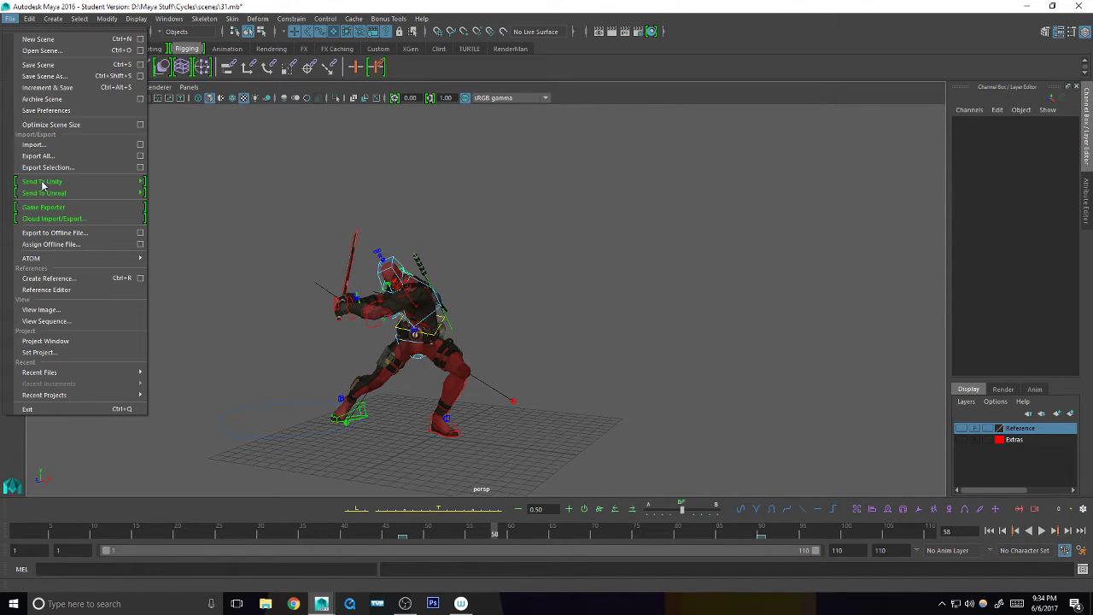
{"action": "left_click", "coordinate": [51, 289]}
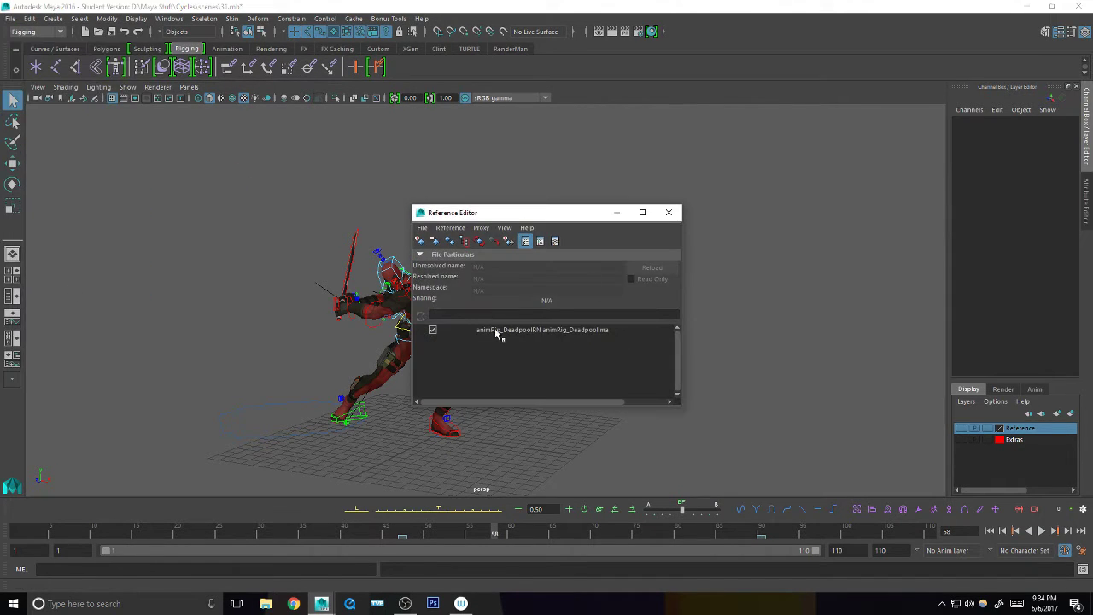
{"action": "left_click", "coordinate": [419, 241]}
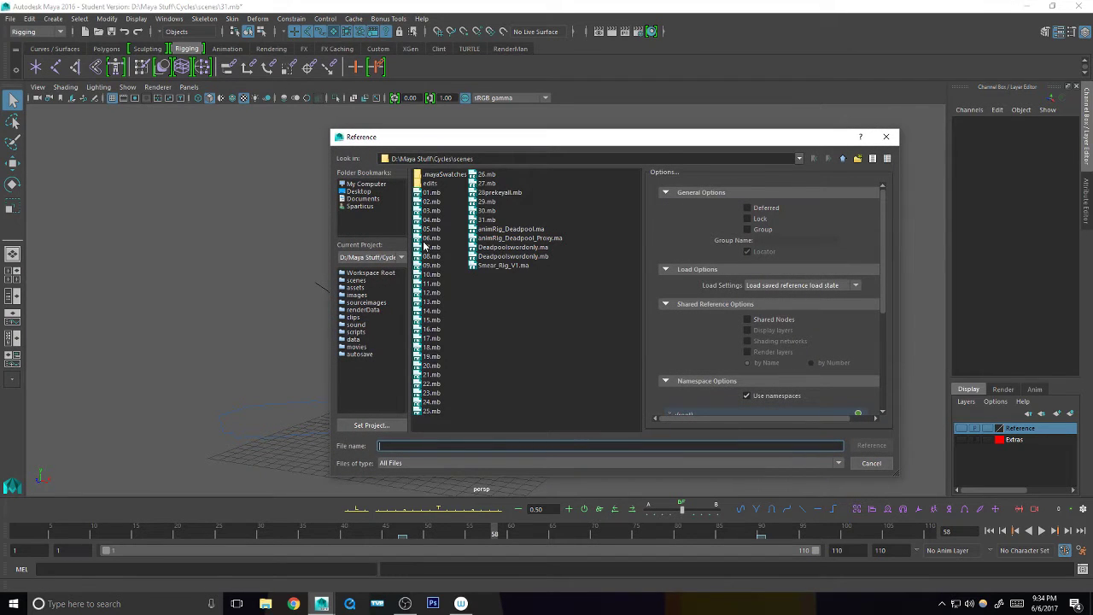
{"action": "left_click", "coordinate": [505, 266]}
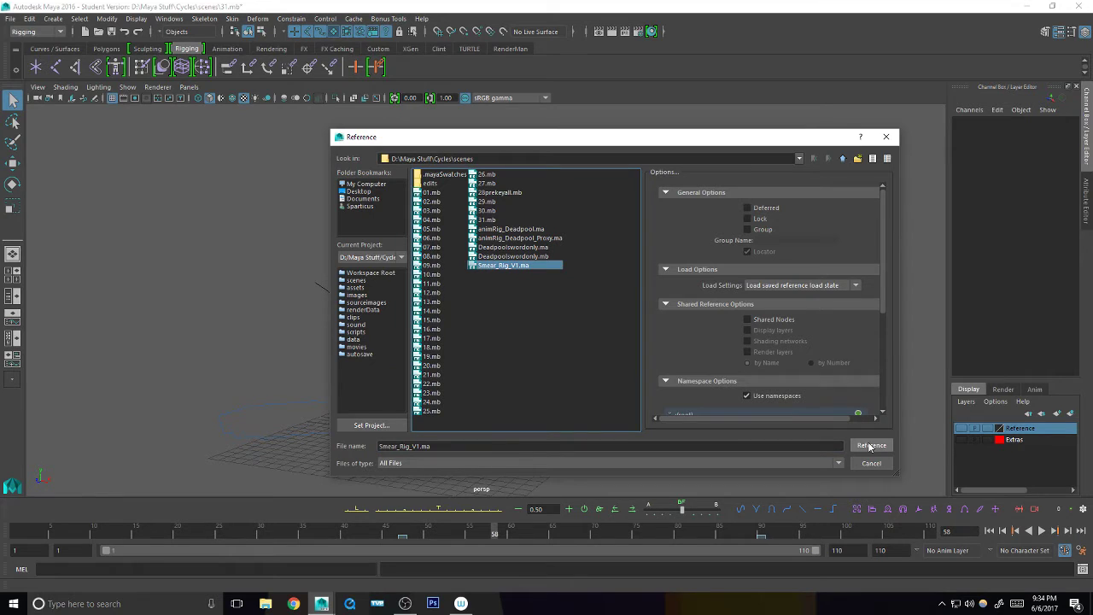
{"action": "left_click", "coordinate": [870, 447]}
{"action": "left_click", "coordinate": [871, 447]}
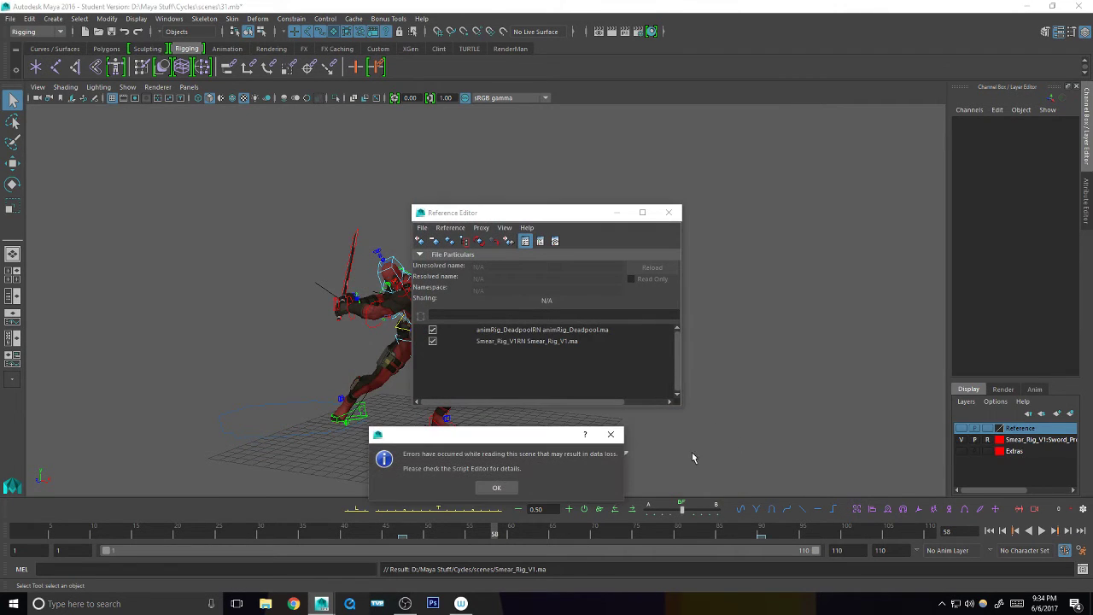
{"action": "left_click", "coordinate": [496, 489]}
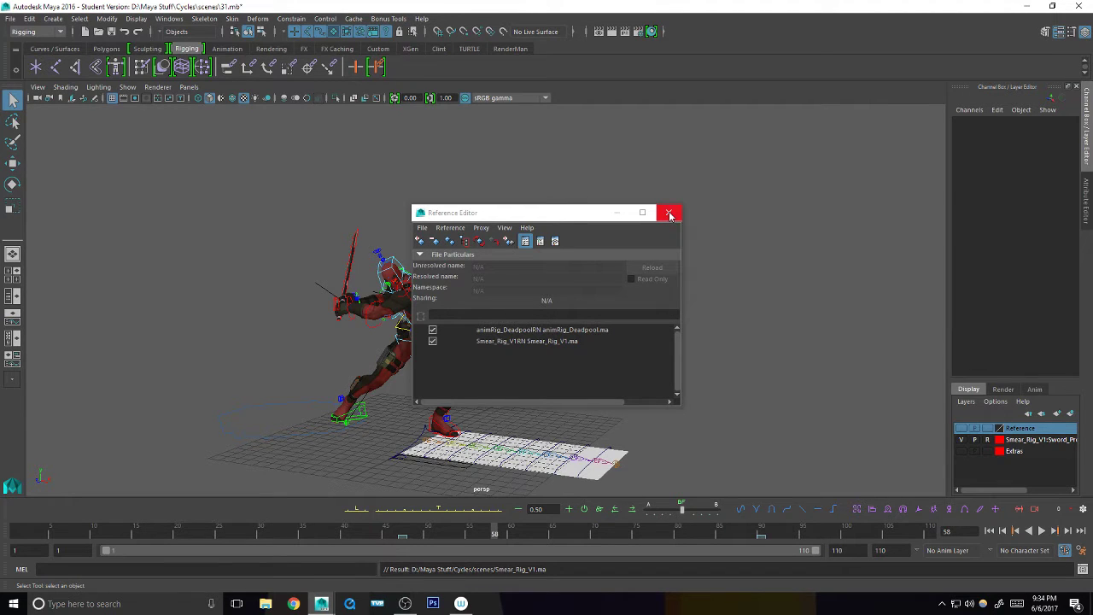
{"action": "left_click", "coordinate": [670, 215]}
- Raise the smear rig's master control vertically to about 8.9 units in Translate Y
{"action": "left_click", "coordinate": [441, 418]}
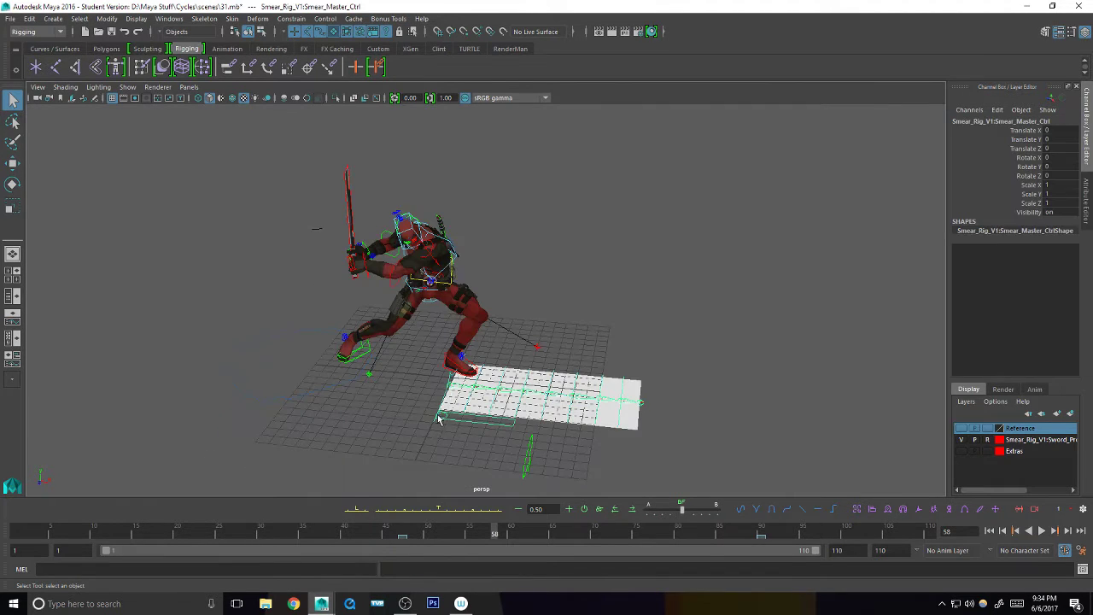
{"action": "left_click_drag", "start_coordinate": [455, 393], "coordinate": [577, 347], "text": "alt"}
{"action": "key", "text": "w"}
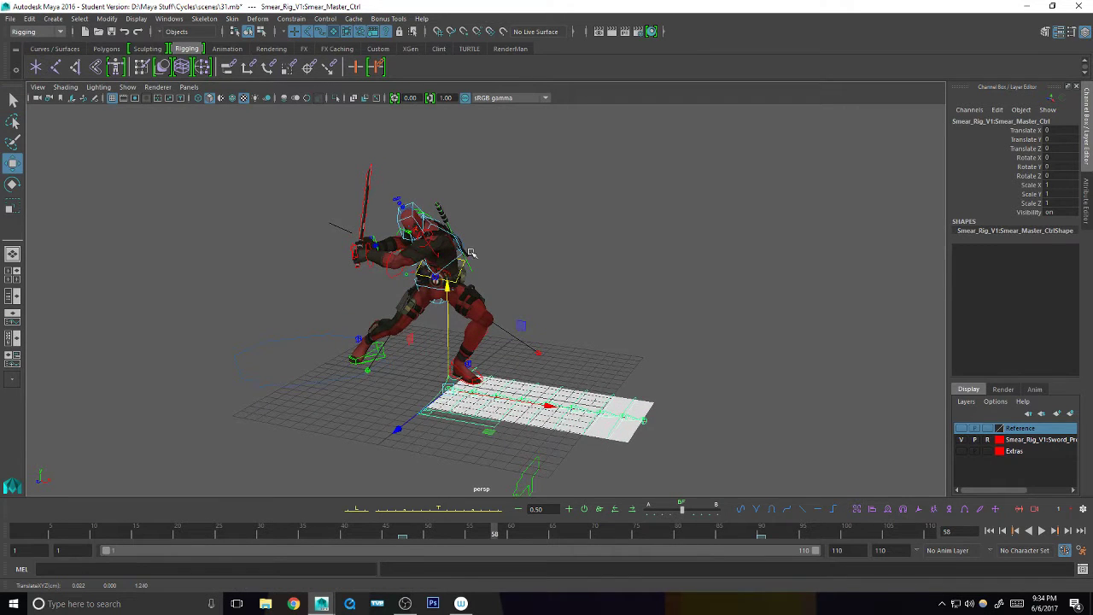
{"action": "left_click_drag", "start_coordinate": [445, 288], "coordinate": [443, 167]}
- Stand the smear plane upright by setting the master control's Rotate X to 90
{"action": "key", "text": "e"}
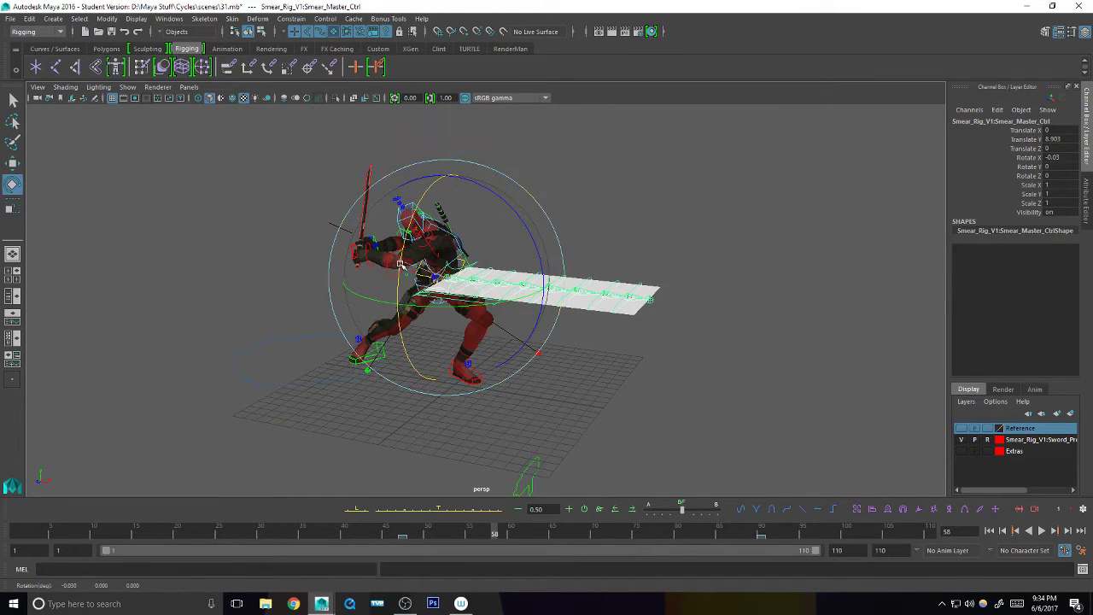
{"action": "mouse_move", "coordinate": [431, 333]}
{"action": "left_mouse_down"}
{"action": "mouse_move", "coordinate": [426, 412]}
{"action": "mouse_move", "coordinate": [434, 402]}
{"action": "left_mouse_up"}
{"action": "left_click", "coordinate": [1057, 157]}
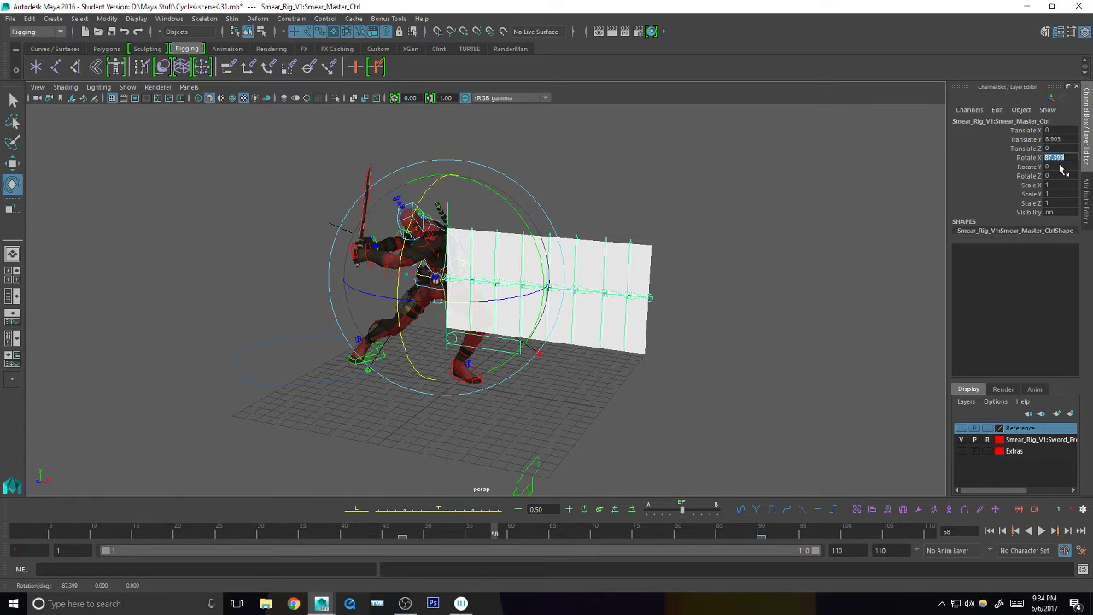
{"action": "type", "text": "90"}
{"action": "key", "text": "Return"}
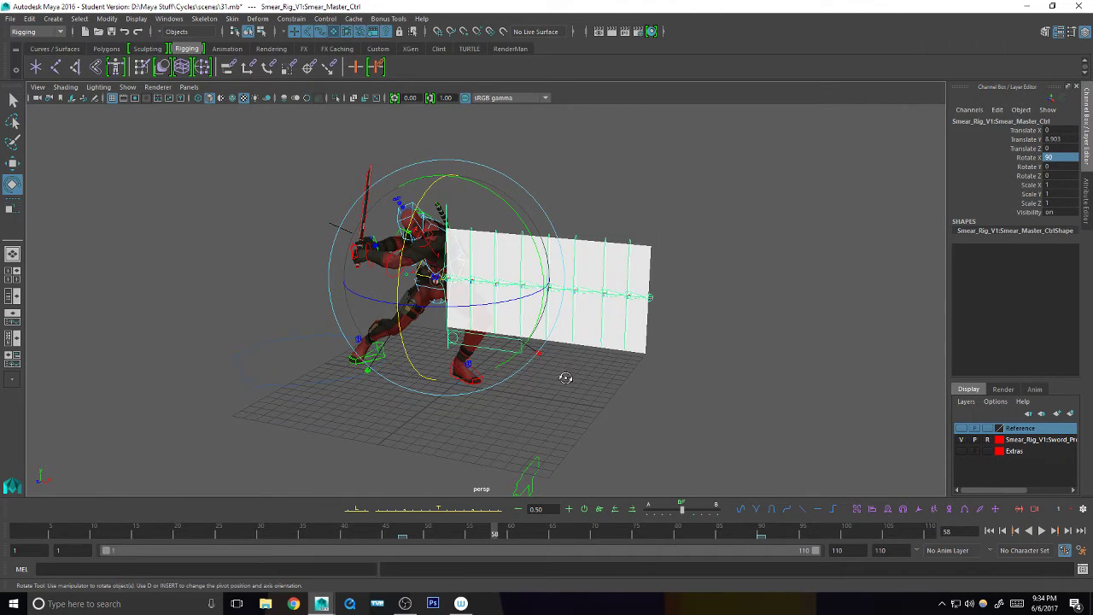
- Turn the smear master control to about -171.7 in Rotate Y and move it in front of the character, to about X -11.2 and Z 9.2
{"action": "mouse_move", "coordinate": [565, 377]}
{"action": "left_mouse_down", "text": "alt"}
{"action": "mouse_move", "coordinate": [536, 323]}
{"action": "mouse_move", "coordinate": [342, 284]}
{"action": "left_mouse_up", "text": "alt"}
{"action": "middle_click_drag", "start_coordinate": [461, 305], "coordinate": [504, 307], "text": "alt"}
{"action": "key", "text": "w"}
{"action": "left_click_drag", "start_coordinate": [505, 307], "coordinate": [474, 321], "text": "alt"}
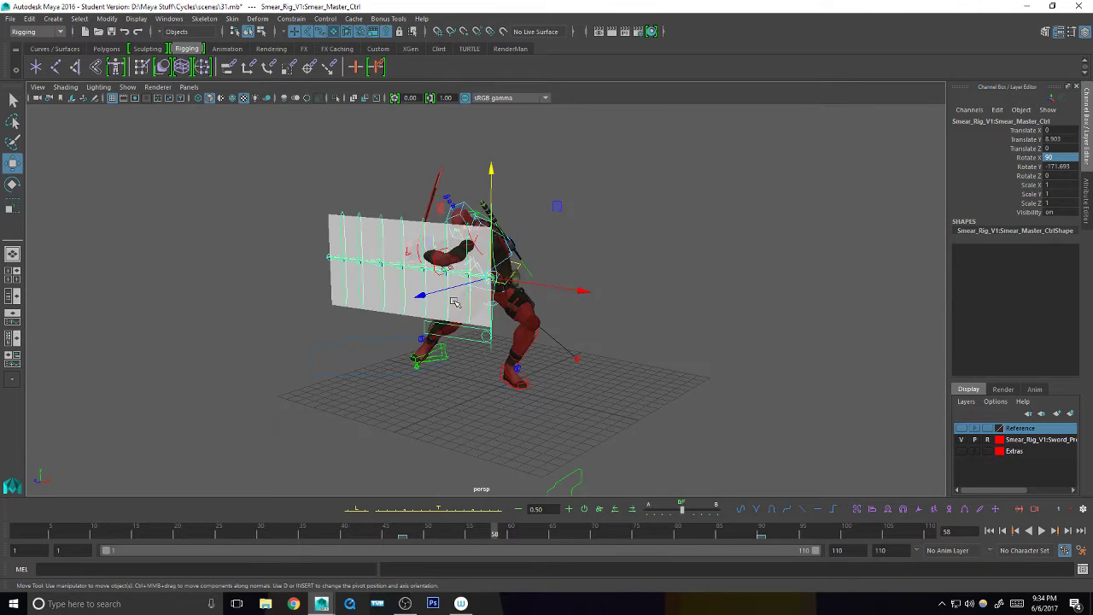
{"action": "left_click_drag", "start_coordinate": [408, 298], "coordinate": [289, 330]}
{"action": "left_click_drag", "start_coordinate": [288, 331], "coordinate": [416, 321], "text": "alt"}
{"action": "left_click_drag", "start_coordinate": [515, 299], "coordinate": [346, 302]}
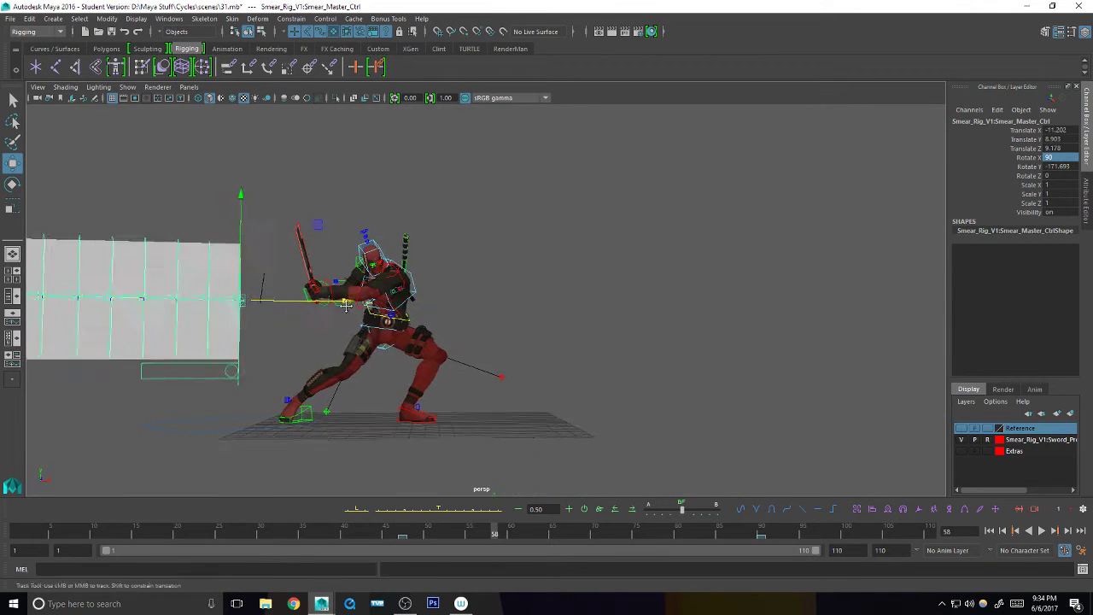
{"action": "middle_click_drag", "start_coordinate": [347, 302], "coordinate": [581, 312], "text": "alt"}
{"action": "left_click_drag", "start_coordinate": [581, 312], "coordinate": [615, 319], "text": "alt"}
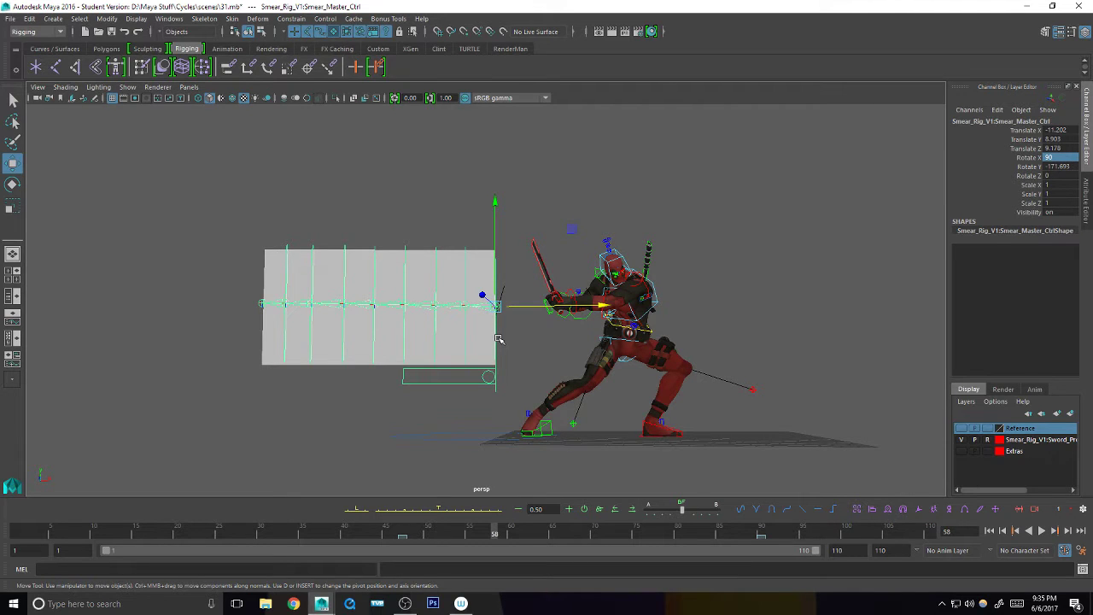
{"action": "mouse_move", "coordinate": [498, 339]}
{"action": "left_mouse_down", "text": "alt"}
{"action": "mouse_move", "coordinate": [525, 361]}
{"action": "mouse_move", "coordinate": [480, 366]}
{"action": "mouse_move", "coordinate": [528, 375]}
{"action": "mouse_move", "coordinate": [476, 326]}
{"action": "mouse_move", "coordinate": [486, 325]}
{"action": "mouse_move", "coordinate": [476, 341]}
{"action": "mouse_move", "coordinate": [524, 360]}
{"action": "mouse_move", "coordinate": [507, 392]}
{"action": "left_mouse_up", "text": "alt"}
{"action": "key", "text": "ctrl+z"}
{"action": "key", "text": "q"}
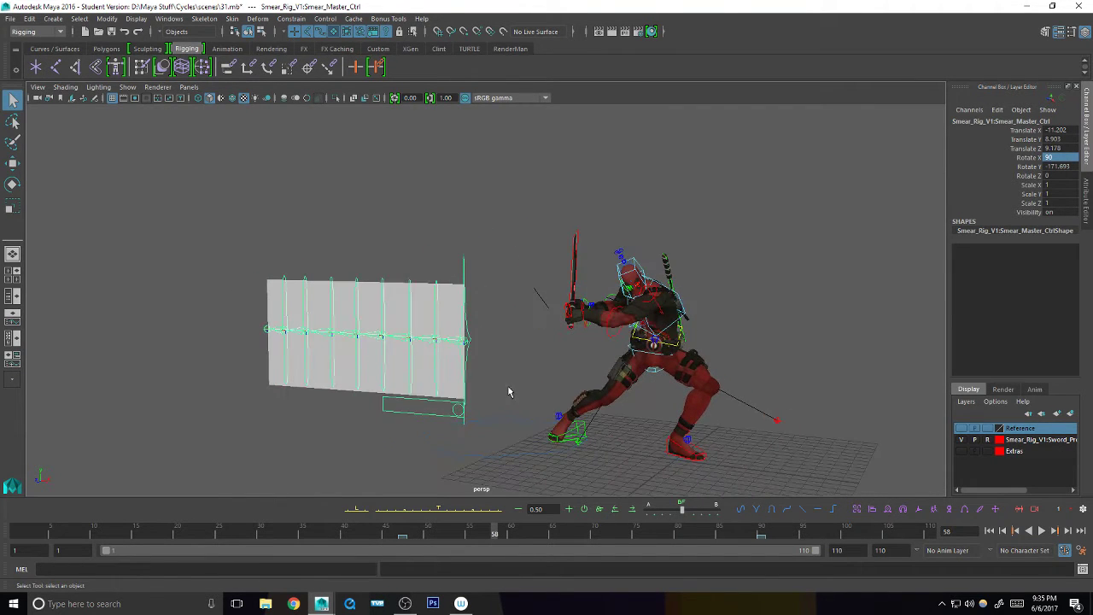
{"action": "key", "text": "e"}
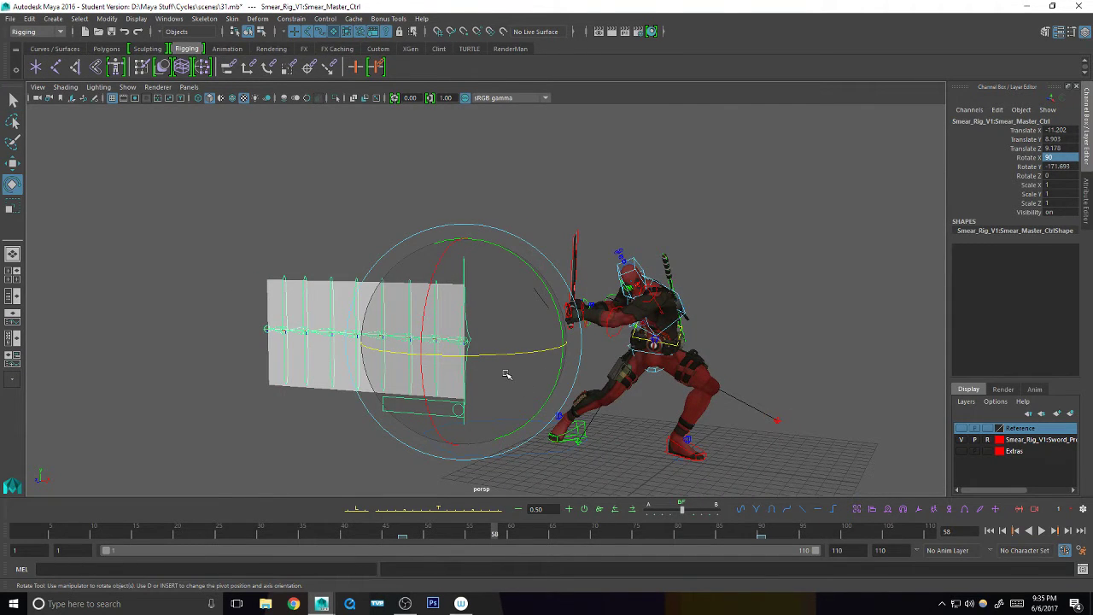
{"action": "key", "text": "q"}
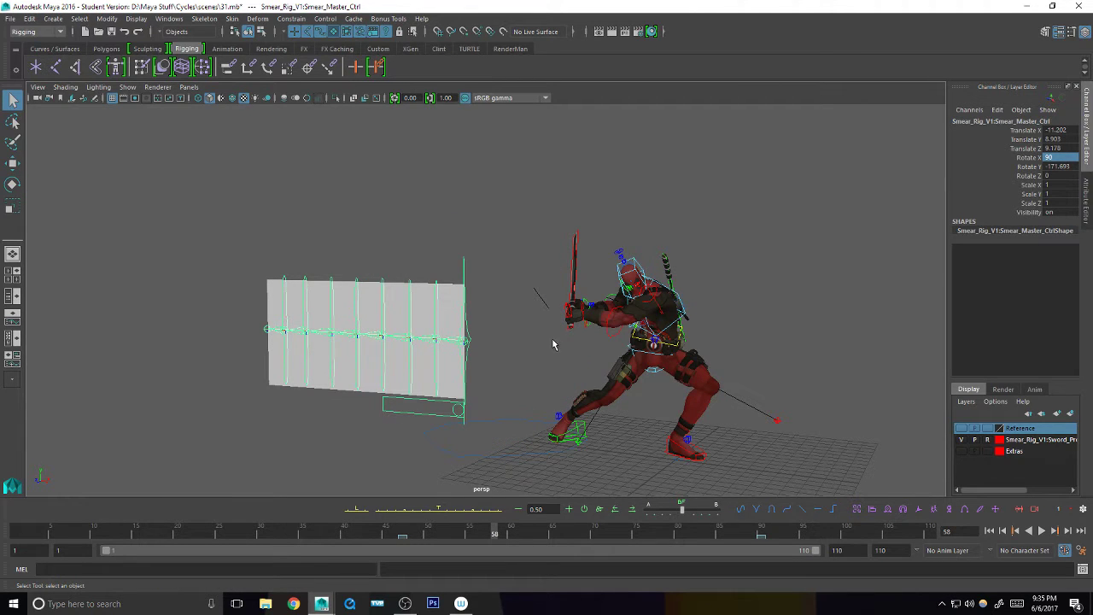
- Lower the smear rig's master control to about 6.9 units in Translate Y
{"action": "left_click_drag", "start_coordinate": [487, 240], "coordinate": [447, 276]}
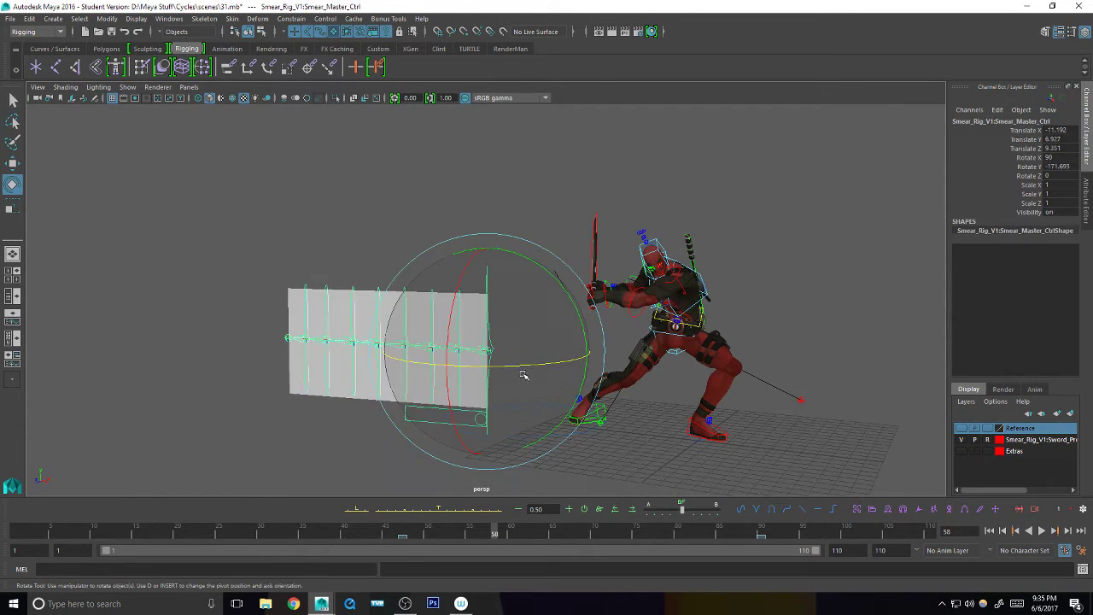
{"action": "mouse_move", "coordinate": [523, 375]}
{"action": "left_mouse_down"}
{"action": "mouse_move", "coordinate": [510, 398]}
{"action": "mouse_move", "coordinate": [535, 381]}
{"action": "mouse_move", "coordinate": [542, 351]}
{"action": "mouse_move", "coordinate": [516, 376]}
{"action": "left_mouse_up"}
{"action": "key", "text": "ctrl+z"}
{"action": "key", "text": "q"}
{"action": "key", "text": "w"}
{"action": "key", "text": "q"}
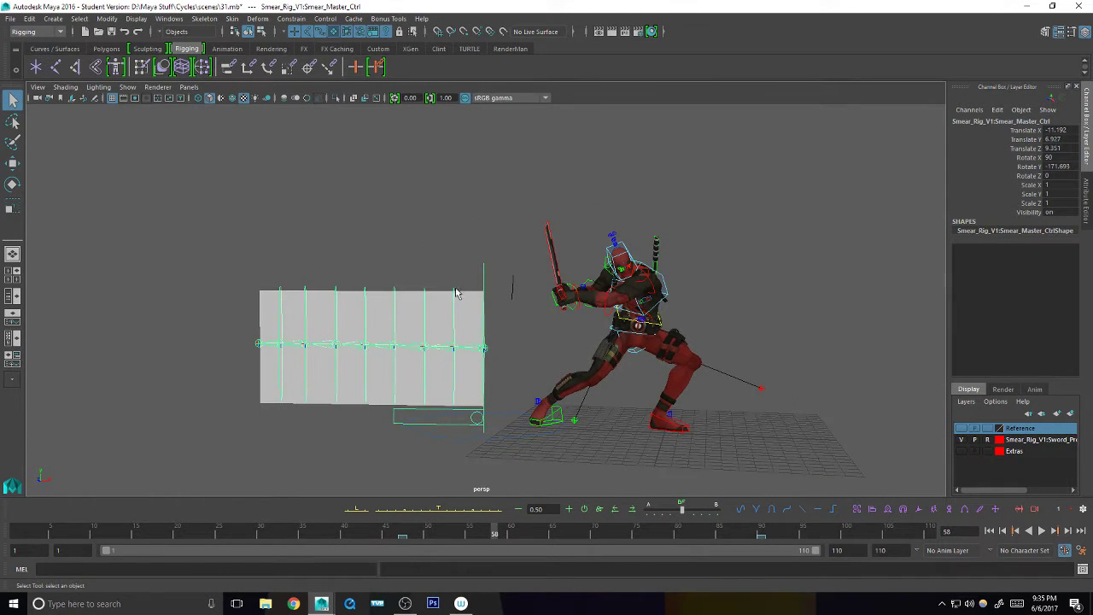
- Limit the viewport's displayed object types to NURBS curves, surfaces, CVs and hulls, plus polygons and cameras
{"action": "left_click", "coordinate": [422, 237]}
{"action": "left_click", "coordinate": [133, 88]}
{"action": "left_click", "coordinate": [150, 133]}
{"action": "left_click", "coordinate": [130, 87]}
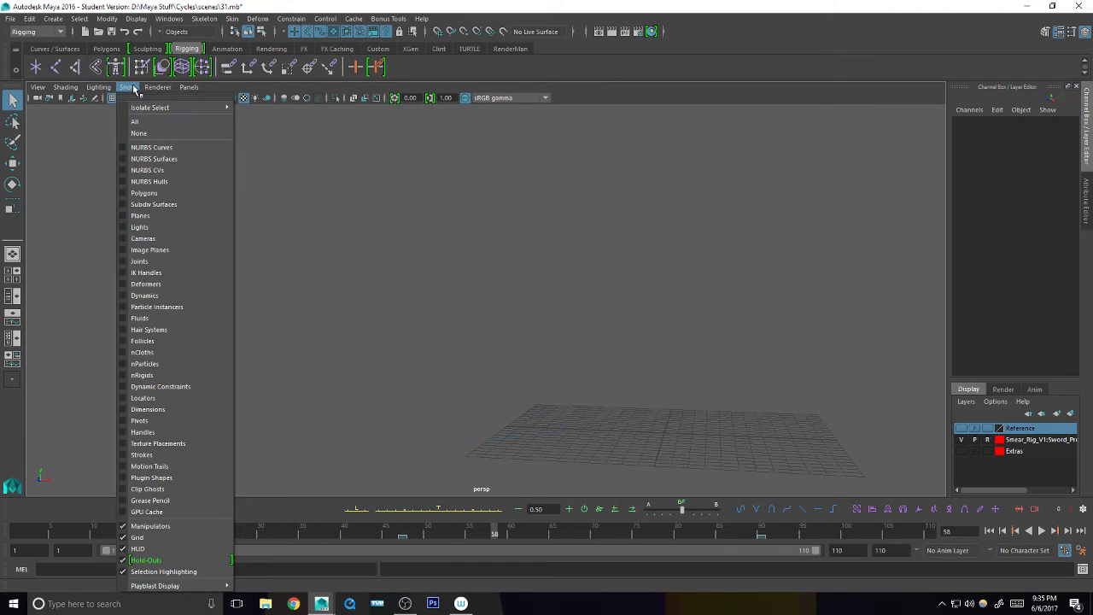
{"action": "left_click", "coordinate": [151, 138]}
{"action": "left_click", "coordinate": [154, 149]}
{"action": "left_click", "coordinate": [144, 183]}
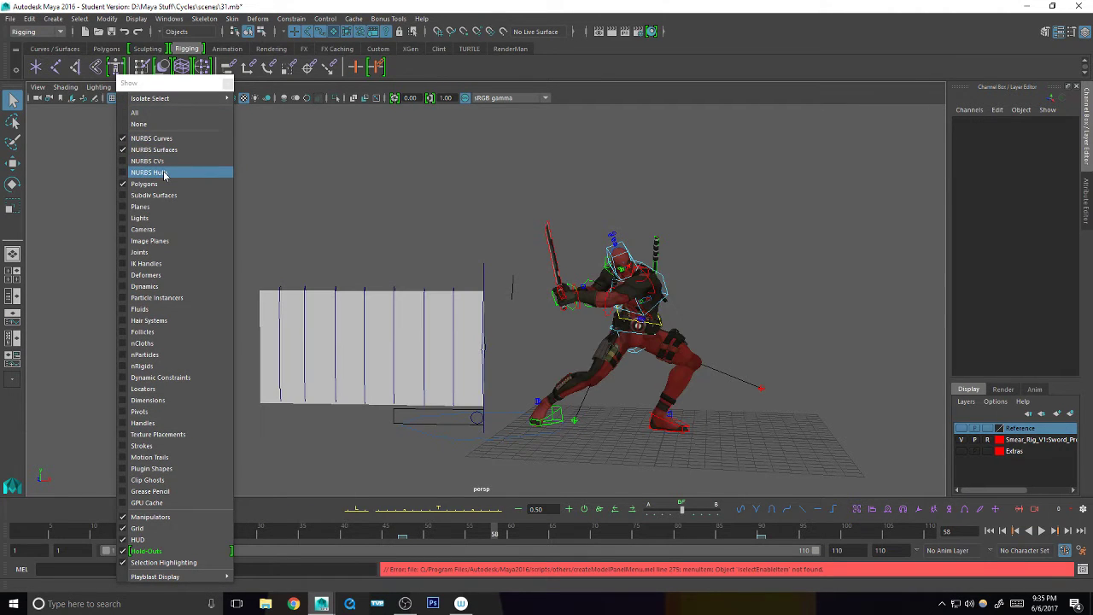
{"action": "left_click", "coordinate": [165, 174]}
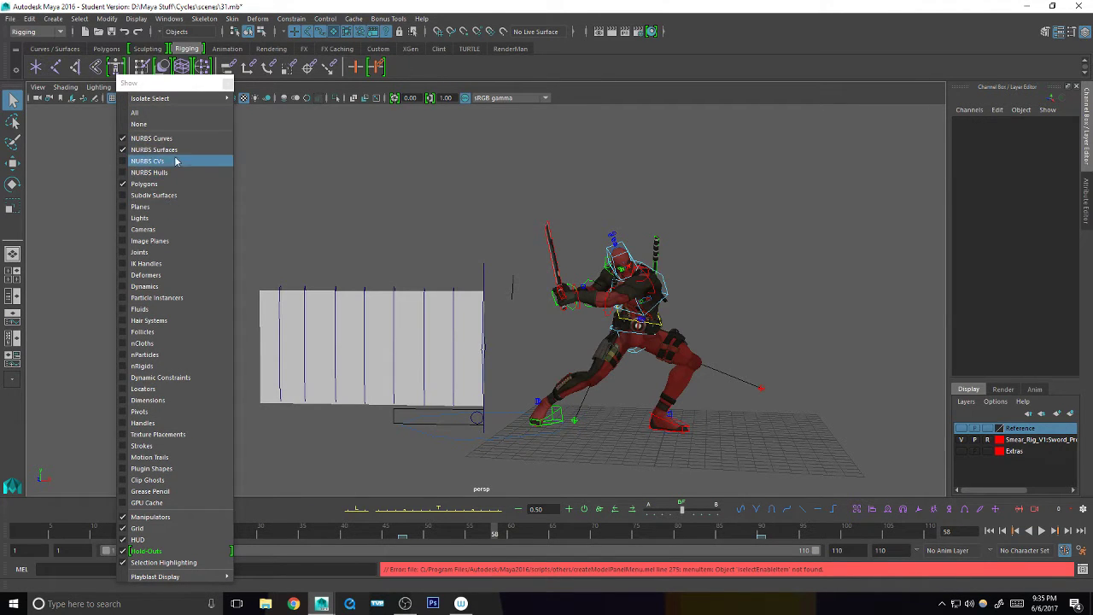
{"action": "left_click", "coordinate": [178, 160]}
{"action": "left_click", "coordinate": [171, 229]}
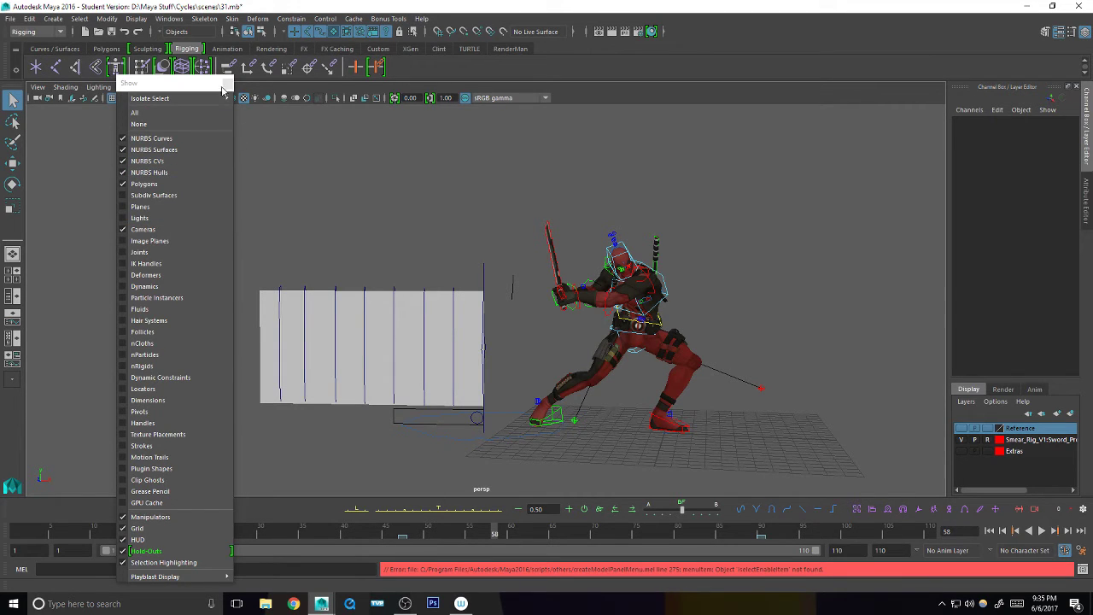
{"action": "left_click", "coordinate": [229, 83]}
- Select the row of vertical control curves across the smear plane together, leaving out the master control
{"action": "middle_click_drag", "start_coordinate": [399, 247], "coordinate": [410, 257], "text": "alt"}
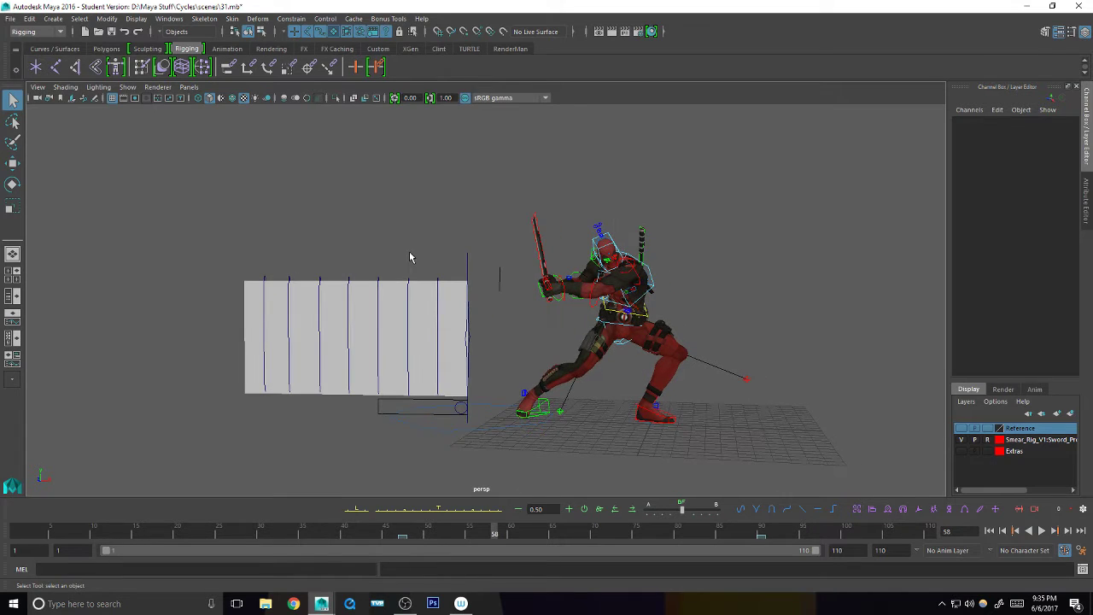
{"action": "left_click_drag", "start_coordinate": [216, 245], "coordinate": [452, 297]}
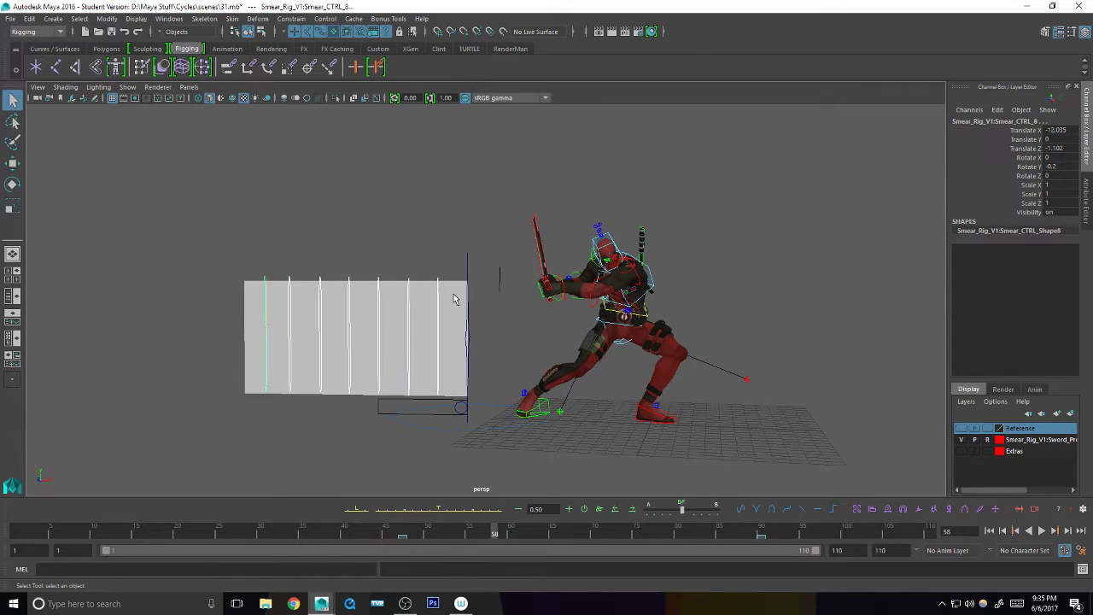
{"action": "left_click_drag", "start_coordinate": [485, 454], "coordinate": [504, 451], "text": "alt"}
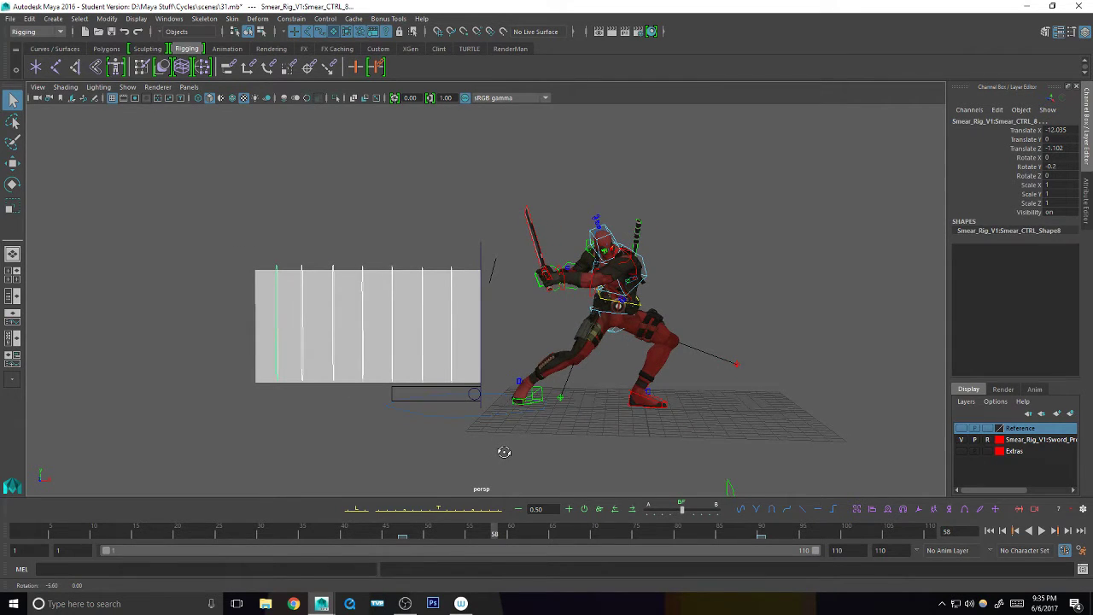
{"action": "right_click_drag", "start_coordinate": [504, 452], "coordinate": [555, 448], "text": "alt"}
{"action": "key", "text": "w"}
{"action": "key", "text": "q"}
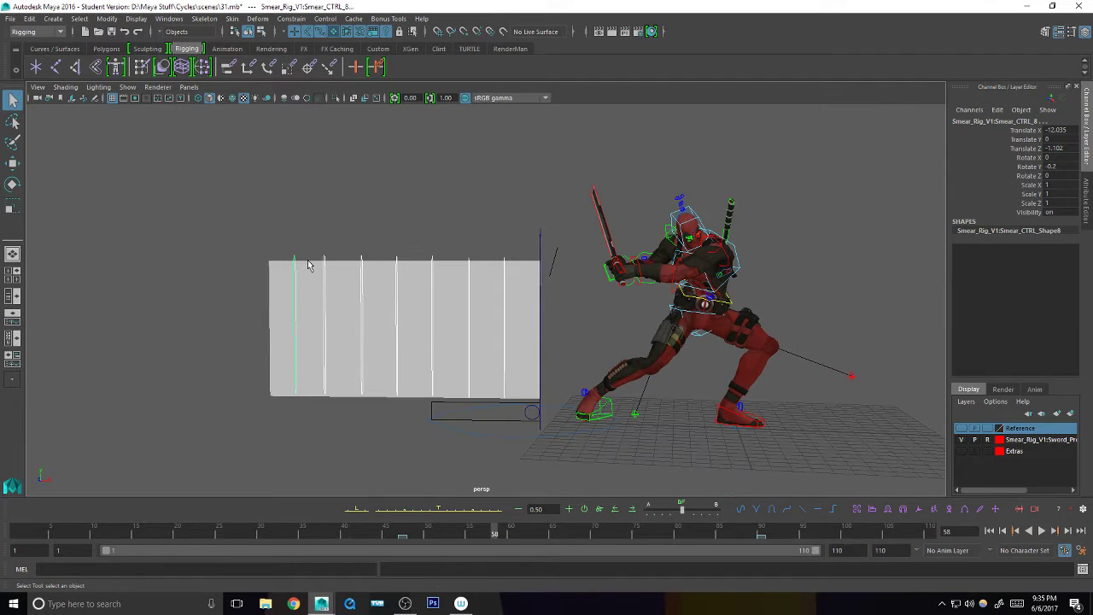
- Try moving the smear plane's outermost control, Smear_CTRL_8, about 5.3 units outward along X, and undo the move
{"action": "left_click", "coordinate": [296, 261]}
{"action": "key", "text": "w"}
{"action": "left_click_drag", "start_coordinate": [392, 333], "coordinate": [322, 334]}
{"action": "key", "text": "ctrl+z"}
{"action": "key", "text": "q"}
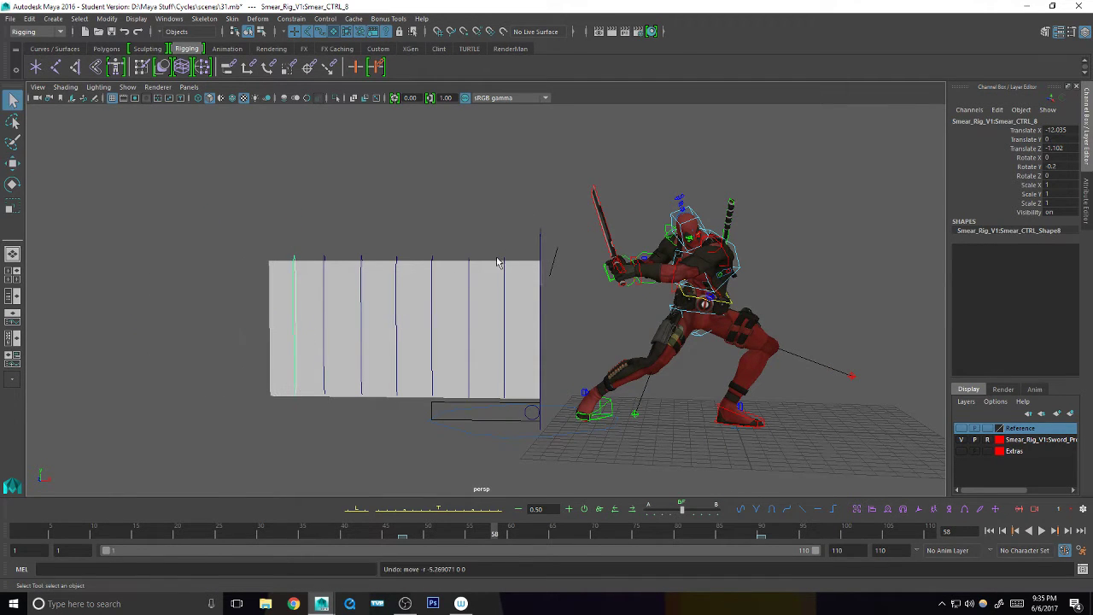
- Try moving the smear plane's outer group of control curves outward together along X, and undo the moves
{"action": "left_click", "coordinate": [469, 275]}
{"action": "key", "text": "w"}
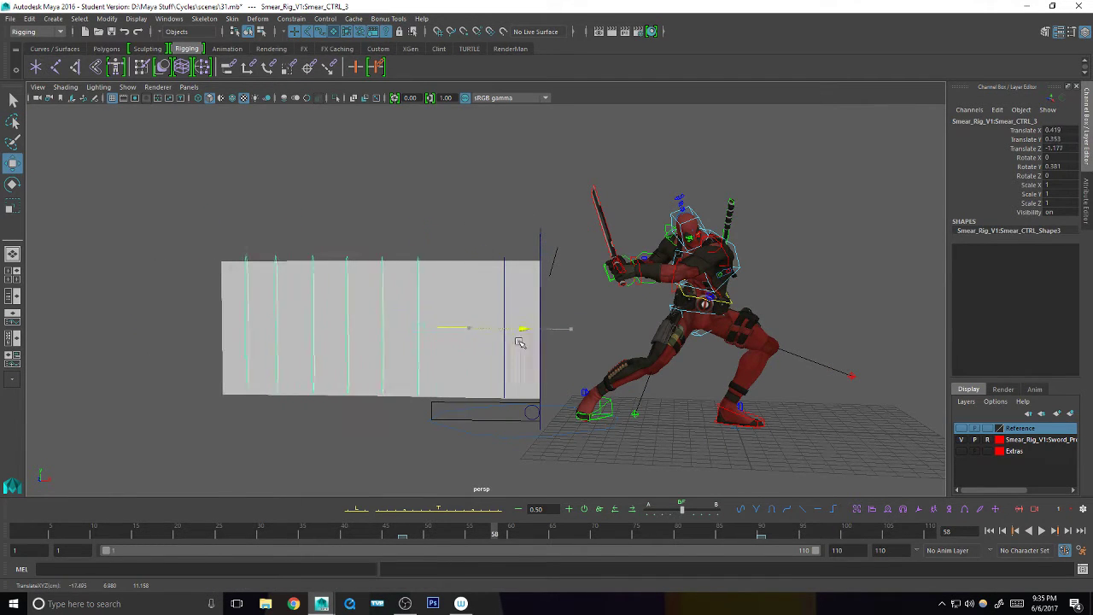
{"action": "key", "text": "q"}
{"action": "left_click", "coordinate": [278, 276]}
{"action": "key", "text": "w"}
{"action": "left_click_drag", "start_coordinate": [502, 348], "coordinate": [545, 335], "text": "alt"}
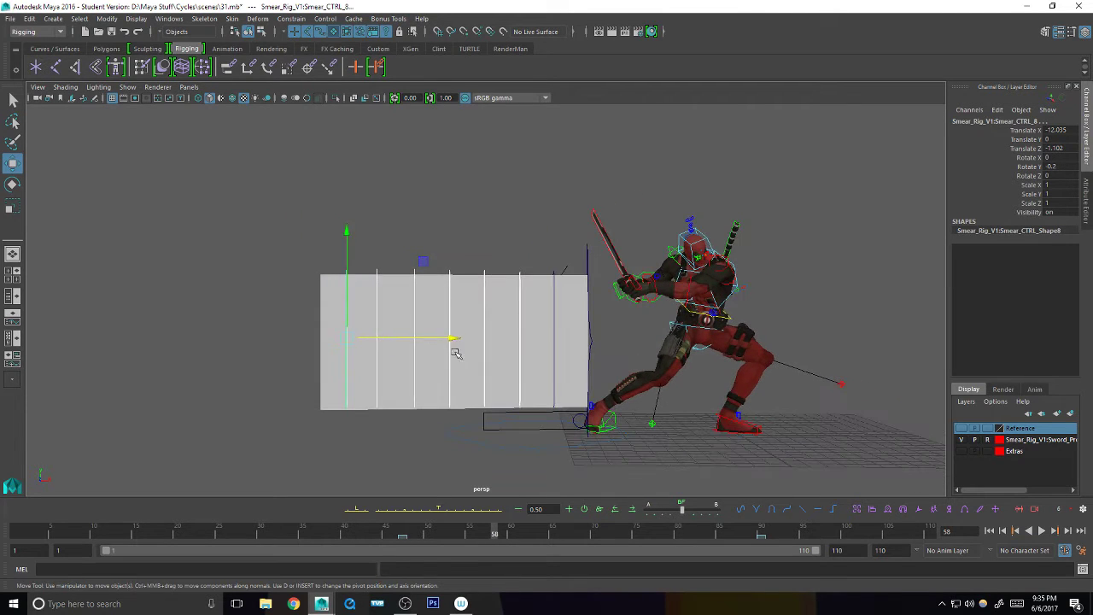
{"action": "mouse_move", "coordinate": [453, 339]}
{"action": "left_mouse_down"}
{"action": "mouse_move", "coordinate": [385, 344]}
{"action": "mouse_move", "coordinate": [470, 345]}
{"action": "mouse_move", "coordinate": [420, 352]}
{"action": "left_mouse_up"}
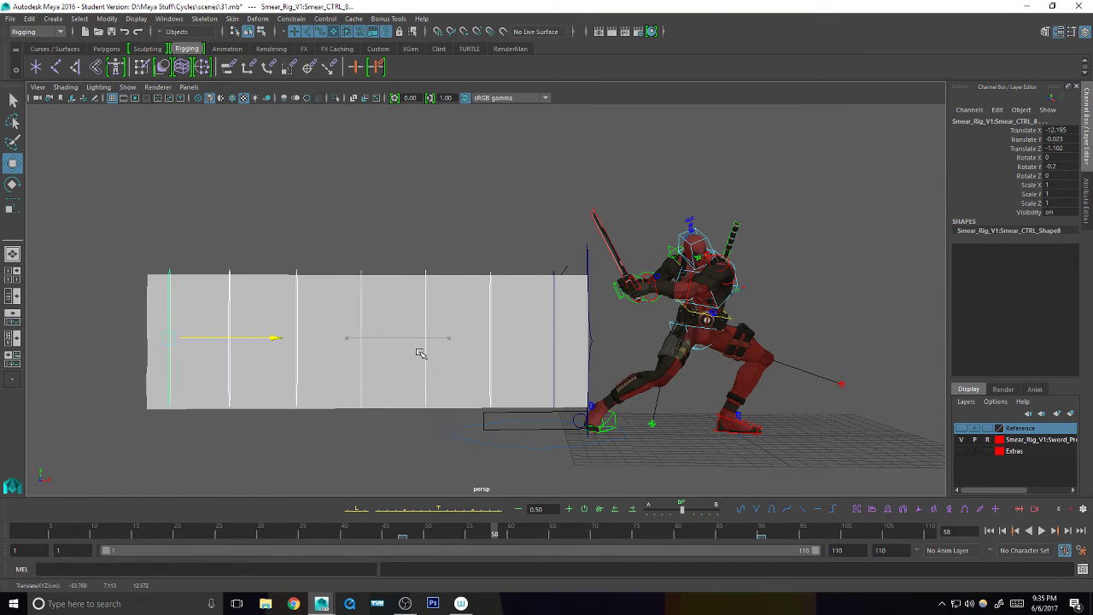
{"action": "key", "text": "ctrl+z"}
{"action": "key", "text": "ctrl+z"}
- Try rotating the selected smear control curves together to bend and taper the plane, and undo the rotations
{"action": "key", "text": "w"}
{"action": "mouse_move", "coordinate": [493, 346]}
{"action": "left_mouse_down", "text": "alt"}
{"action": "mouse_move", "coordinate": [502, 345]}
{"action": "mouse_move", "coordinate": [433, 340]}
{"action": "mouse_move", "coordinate": [458, 379]}
{"action": "mouse_move", "coordinate": [452, 390]}
{"action": "mouse_move", "coordinate": [453, 359]}
{"action": "left_mouse_up", "text": "alt"}
{"action": "key", "text": "ctrl+z"}
{"action": "key", "text": "e"}
{"action": "key", "text": "ctrl+z"}
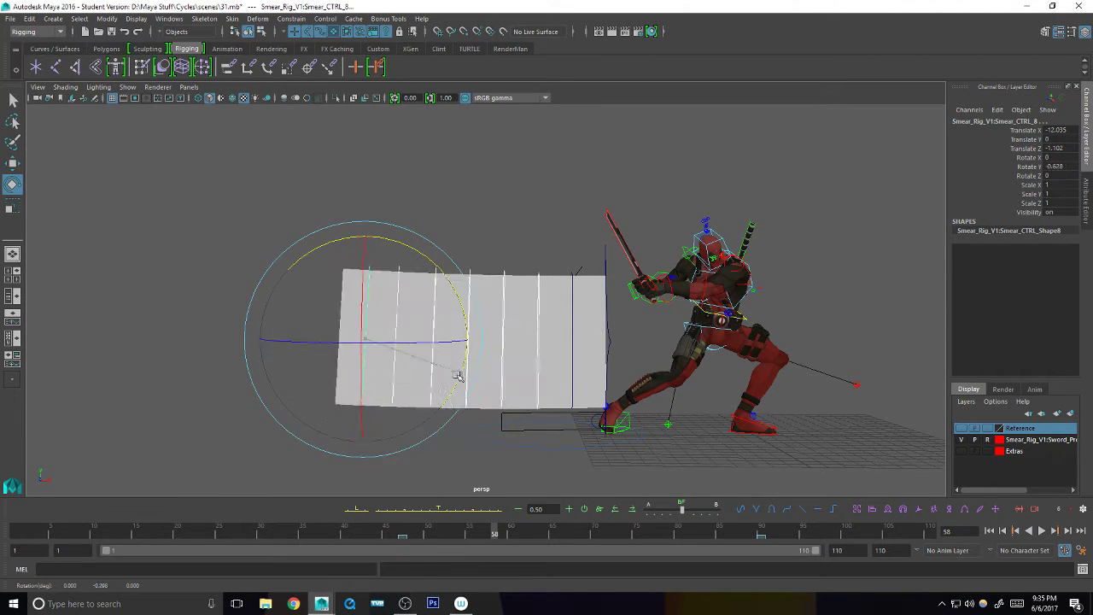
{"action": "mouse_move", "coordinate": [524, 362]}
{"action": "left_mouse_down", "text": "alt"}
{"action": "mouse_move", "coordinate": [395, 385]}
{"action": "mouse_move", "coordinate": [429, 422]}
{"action": "mouse_move", "coordinate": [505, 395]}
{"action": "mouse_move", "coordinate": [500, 411]}
{"action": "mouse_move", "coordinate": [484, 416]}
{"action": "mouse_move", "coordinate": [444, 384]}
{"action": "left_mouse_up", "text": "alt"}
{"action": "key", "text": "q"}
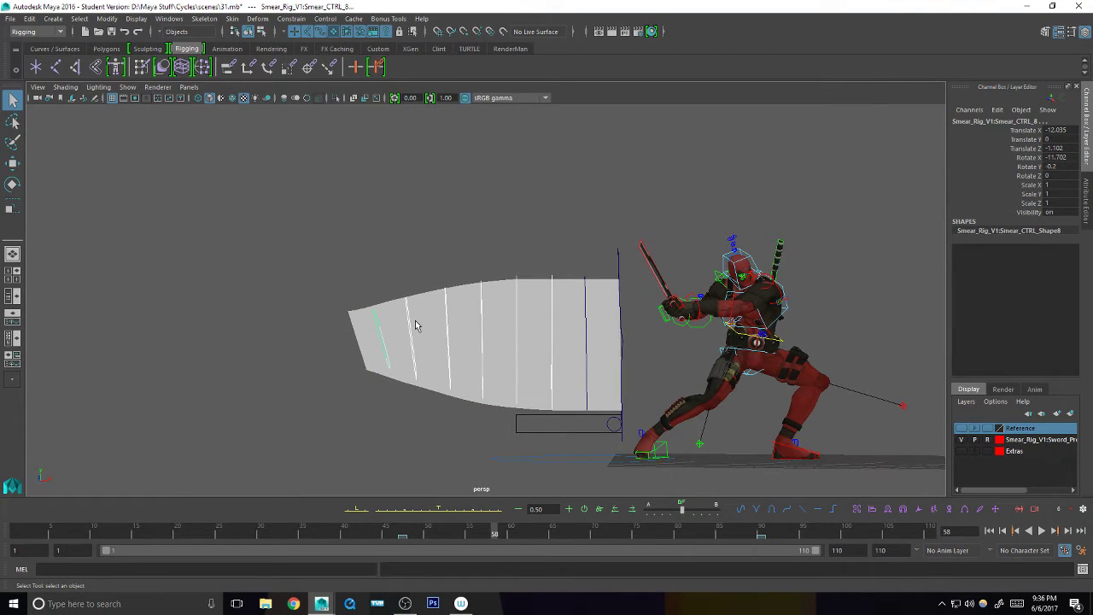
{"action": "key", "text": "ctrl+z"}
- Try sliding the smear rig's Shape_Toggle control along X, and return it to 0 in Translate X
{"action": "mouse_move", "coordinate": [569, 386]}
{"action": "left_mouse_down", "text": "alt"}
{"action": "mouse_move", "coordinate": [563, 410]}
{"action": "mouse_move", "coordinate": [583, 442]}
{"action": "left_mouse_up", "text": "alt"}
{"action": "left_click", "coordinate": [551, 440]}
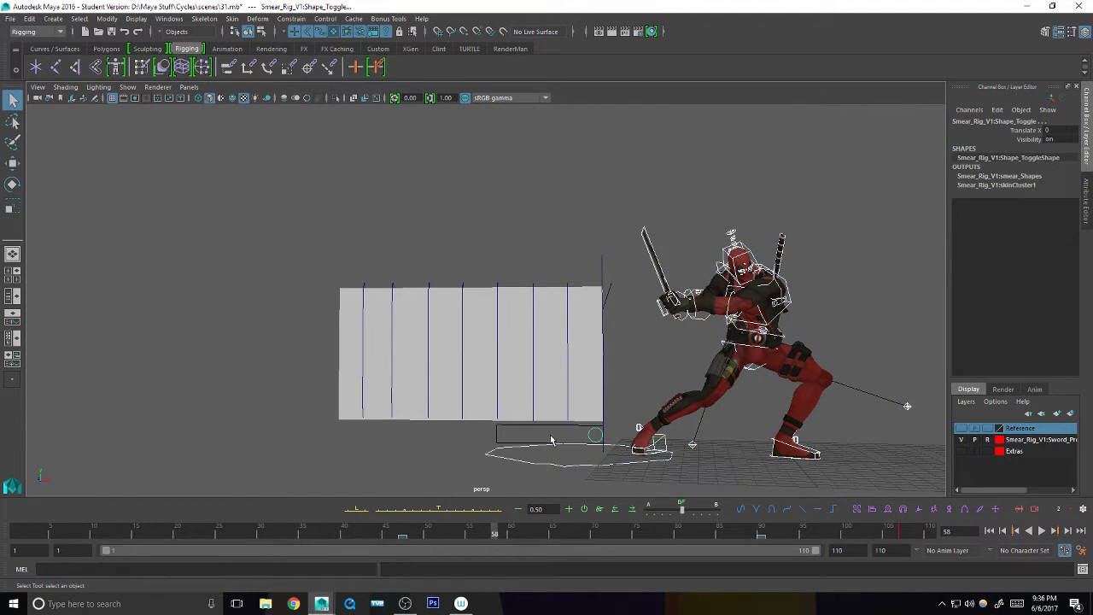
{"action": "left_click", "coordinate": [591, 436]}
{"action": "left_click_drag", "start_coordinate": [551, 459], "coordinate": [570, 444], "text": "alt"}
{"action": "mouse_move", "coordinate": [570, 443]}
{"action": "middle_mouse_down", "text": "alt"}
{"action": "mouse_move", "coordinate": [581, 446]}
{"action": "mouse_move", "coordinate": [555, 434]}
{"action": "middle_mouse_up", "text": "alt"}
{"action": "left_click_drag", "start_coordinate": [558, 442], "coordinate": [557, 447], "text": "alt"}
{"action": "right_click_drag", "start_coordinate": [556, 447], "coordinate": [544, 440], "text": "alt"}
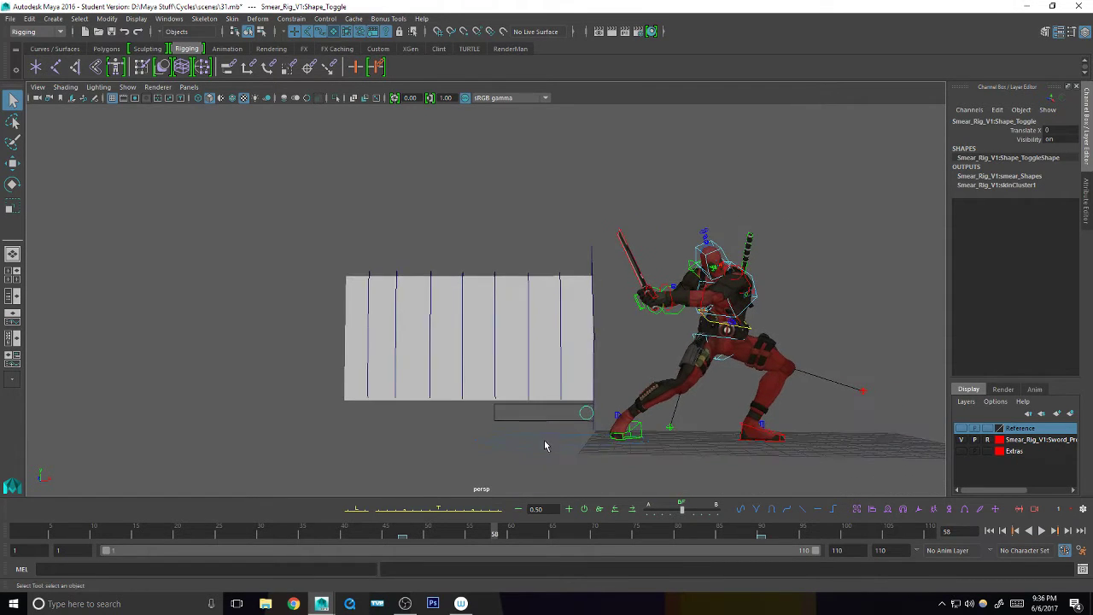
{"action": "middle_click_drag", "start_coordinate": [544, 440], "coordinate": [536, 447], "text": "alt"}
{"action": "right_click_drag", "start_coordinate": [537, 446], "coordinate": [582, 436], "text": "alt"}
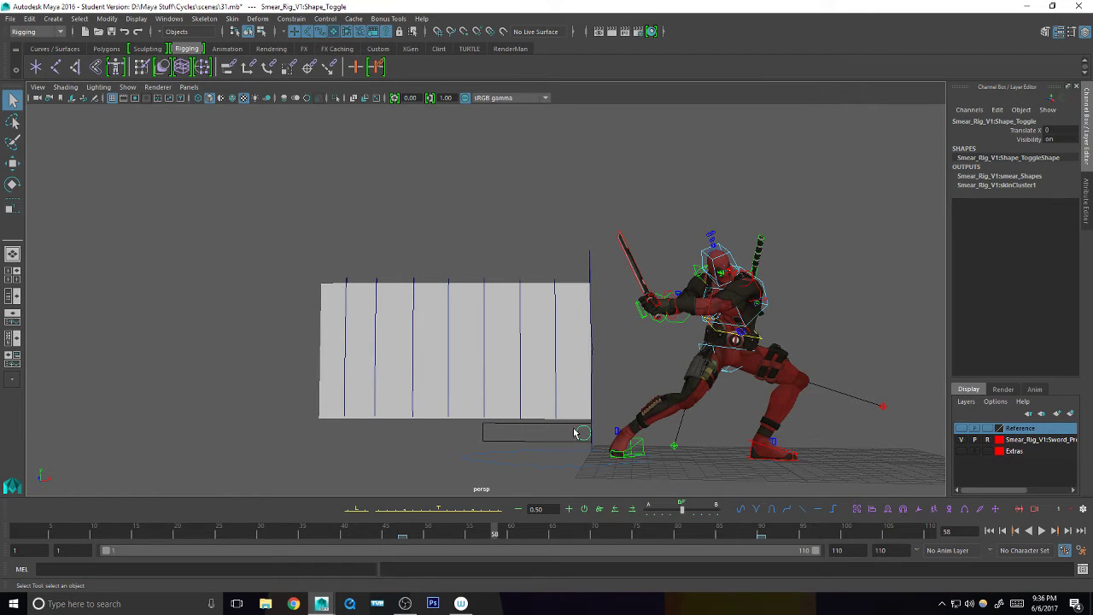
{"action": "left_click", "coordinate": [577, 431]}
{"action": "key", "text": "w"}
{"action": "left_click_drag", "start_coordinate": [652, 439], "coordinate": [680, 438], "text": "alt"}
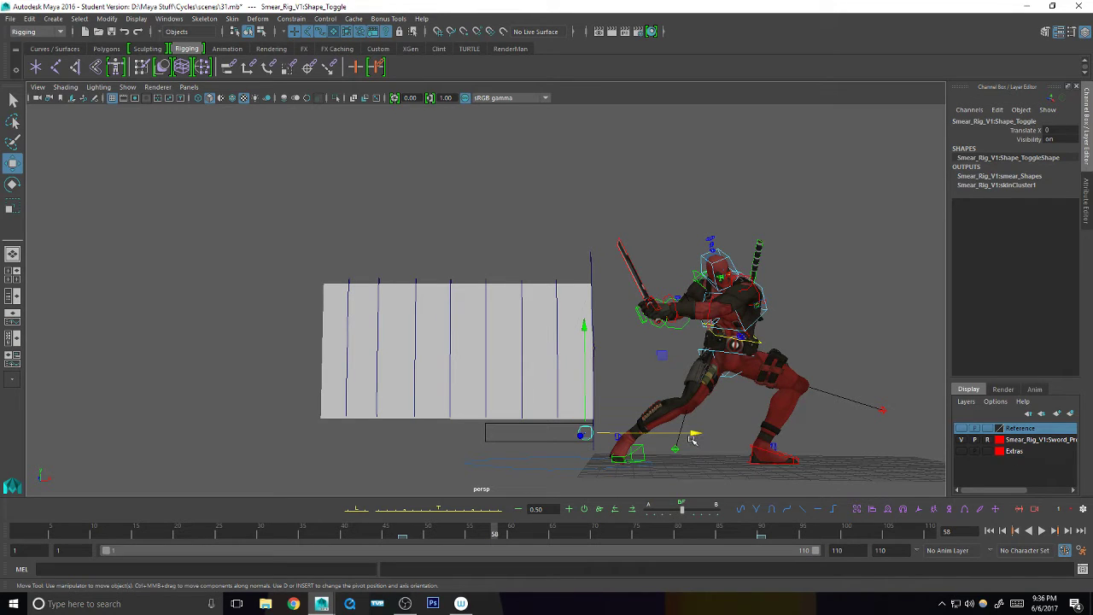
{"action": "mouse_move", "coordinate": [692, 439]}
{"action": "left_mouse_down"}
{"action": "mouse_move", "coordinate": [568, 447]}
{"action": "mouse_move", "coordinate": [673, 446]}
{"action": "mouse_move", "coordinate": [605, 446]}
{"action": "mouse_move", "coordinate": [658, 446]}
{"action": "left_mouse_up"}
{"action": "middle_click_drag", "start_coordinate": [626, 387], "coordinate": [566, 387], "text": "alt"}
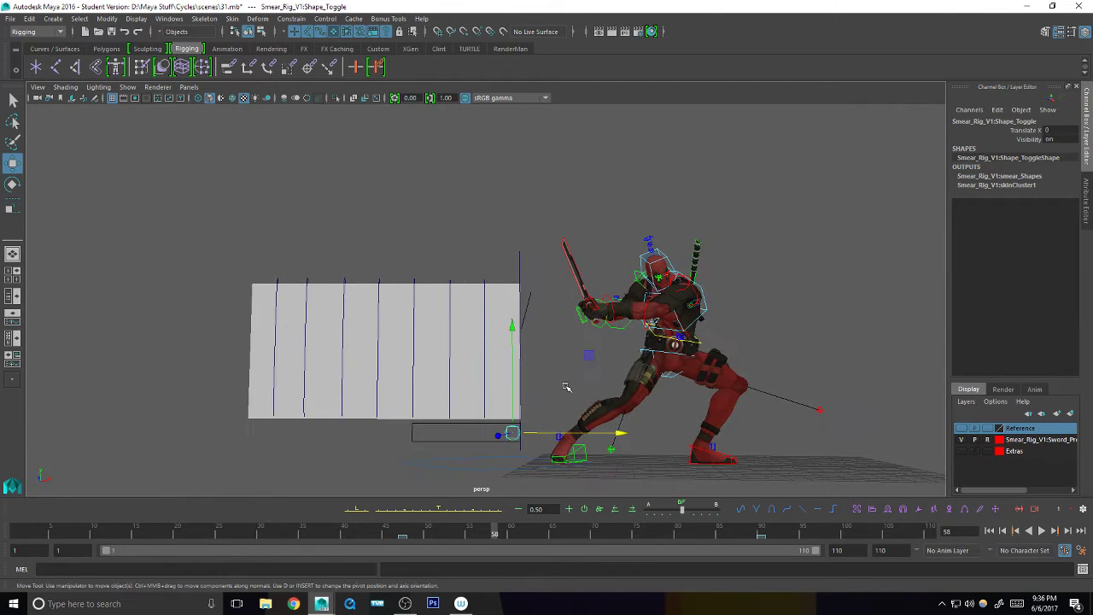
- Select the character's CTRL_L_Sword control and examine the sword up close and beside the smear plane
{"action": "key", "text": "q"}
{"action": "mouse_move", "coordinate": [566, 386]}
{"action": "left_mouse_down", "text": "alt"}
{"action": "mouse_move", "coordinate": [572, 398]}
{"action": "mouse_move", "coordinate": [551, 418]}
{"action": "left_mouse_up", "text": "alt"}
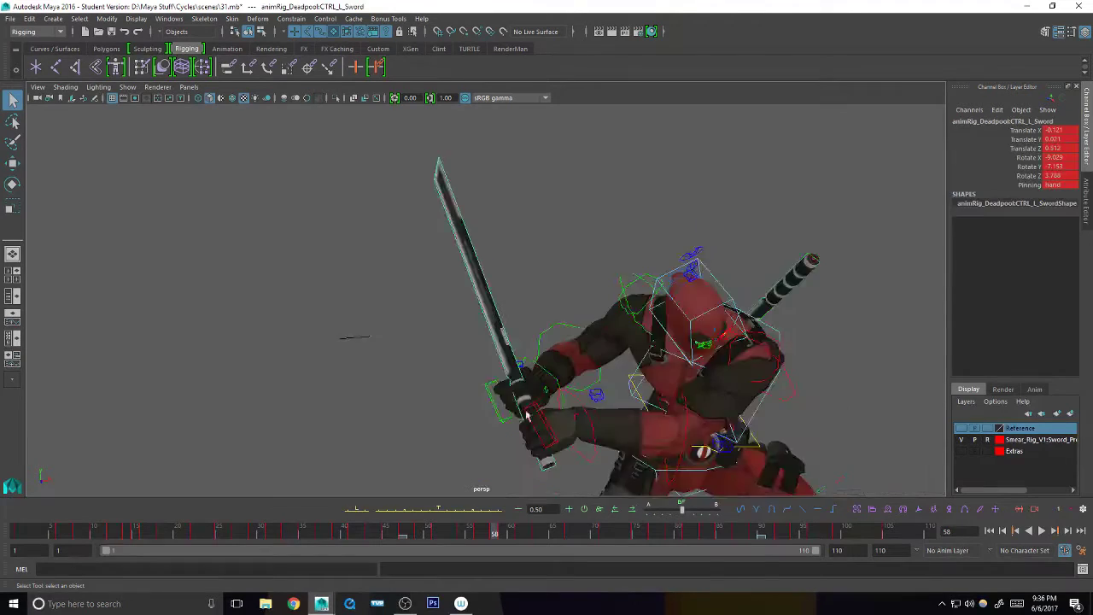
{"action": "right_click_drag", "start_coordinate": [461, 328], "coordinate": [519, 329], "text": "alt"}
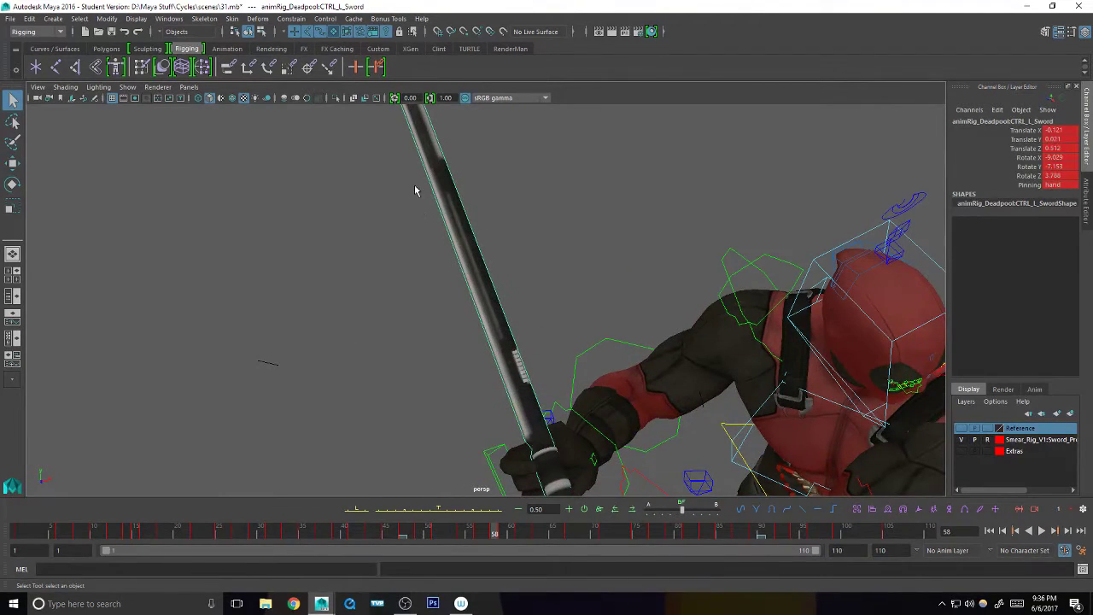
{"action": "right_click_drag", "start_coordinate": [500, 278], "coordinate": [313, 432], "text": "alt"}
{"action": "right_click_drag", "start_coordinate": [636, 361], "coordinate": [344, 373], "text": "alt"}
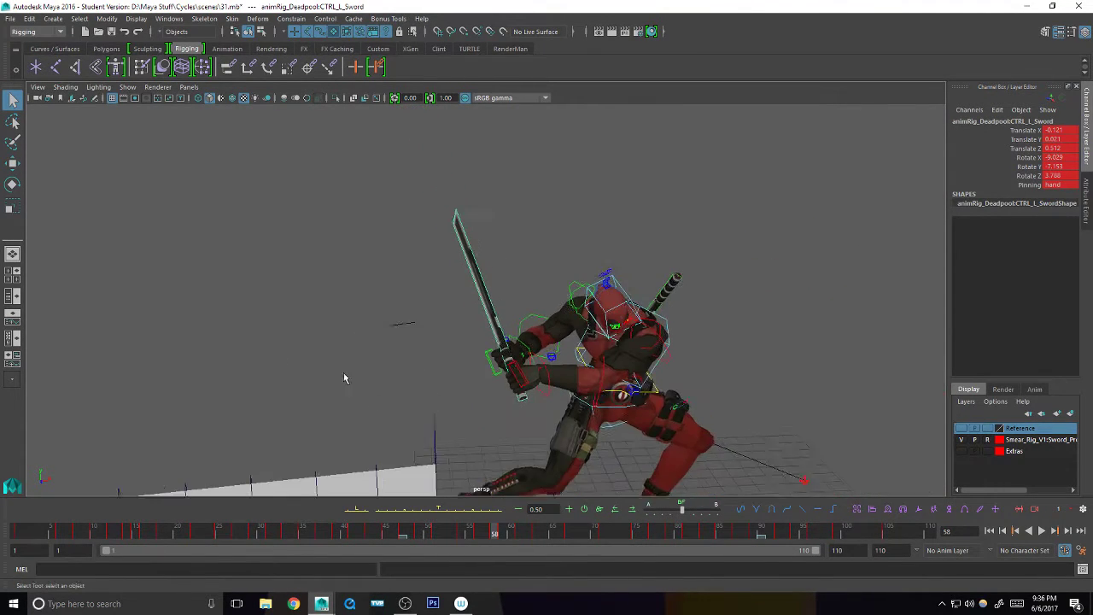
{"action": "mouse_move", "coordinate": [344, 378]}
{"action": "left_mouse_down", "text": "alt"}
{"action": "mouse_move", "coordinate": [478, 393]}
{"action": "mouse_move", "coordinate": [443, 396]}
{"action": "left_mouse_up", "text": "alt"}
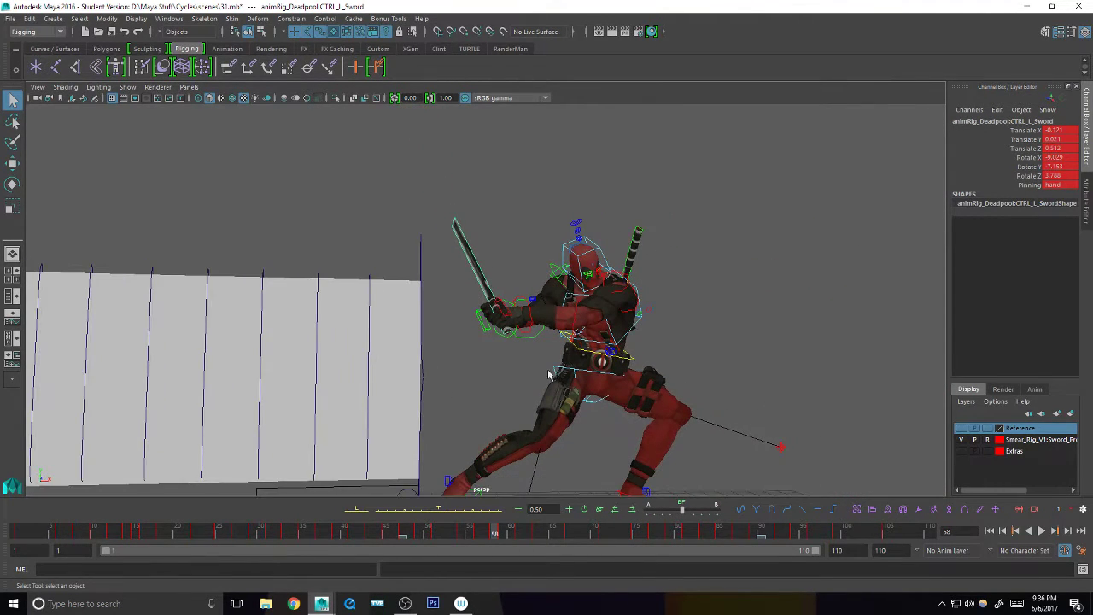
{"action": "right_click_drag", "start_coordinate": [649, 372], "coordinate": [584, 371], "text": "alt"}
{"action": "left_click_drag", "start_coordinate": [583, 371], "coordinate": [546, 393], "text": "alt"}
{"action": "right_click_drag", "start_coordinate": [581, 384], "coordinate": [538, 384], "text": "alt"}
{"action": "middle_click_drag", "start_coordinate": [539, 383], "coordinate": [532, 387], "text": "alt"}
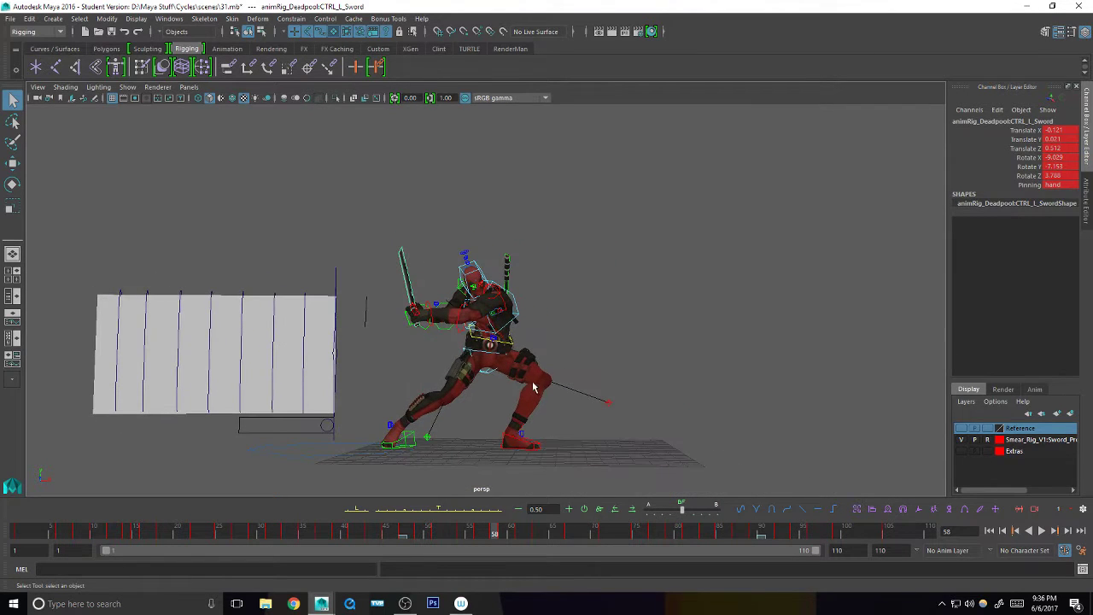
- Play and scrub through the sword animation to frame 16, and delete the old curved smear mesh pPlane2
{"action": "key", "text": "alt+v"}
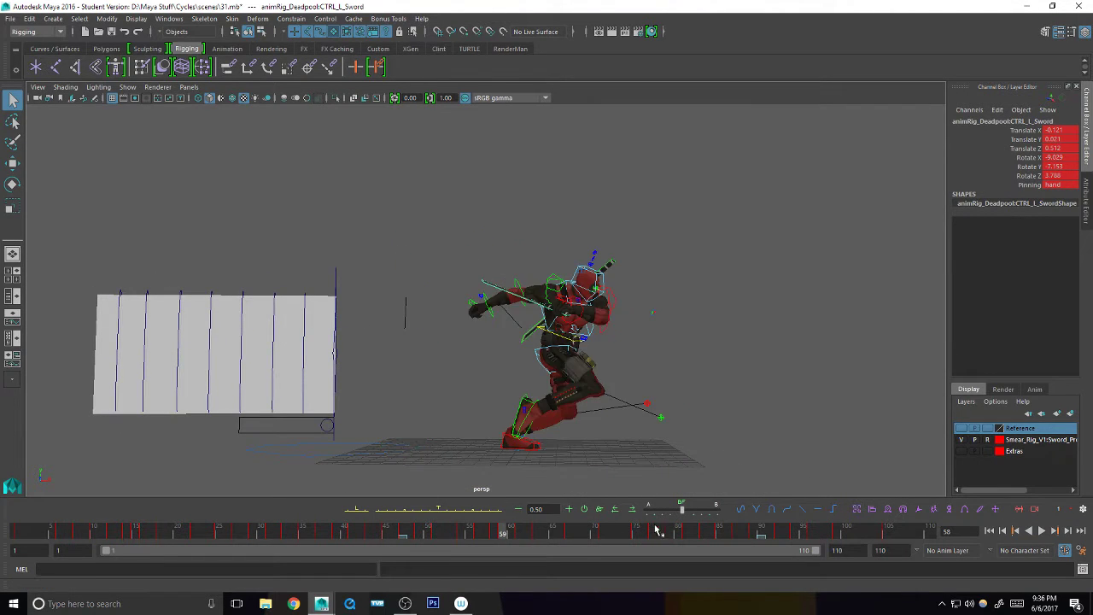
{"action": "mouse_move", "coordinate": [701, 527]}
{"action": "left_mouse_down"}
{"action": "mouse_move", "coordinate": [786, 520]}
{"action": "mouse_move", "coordinate": [455, 541]}
{"action": "mouse_move", "coordinate": [560, 552]}
{"action": "left_mouse_up"}
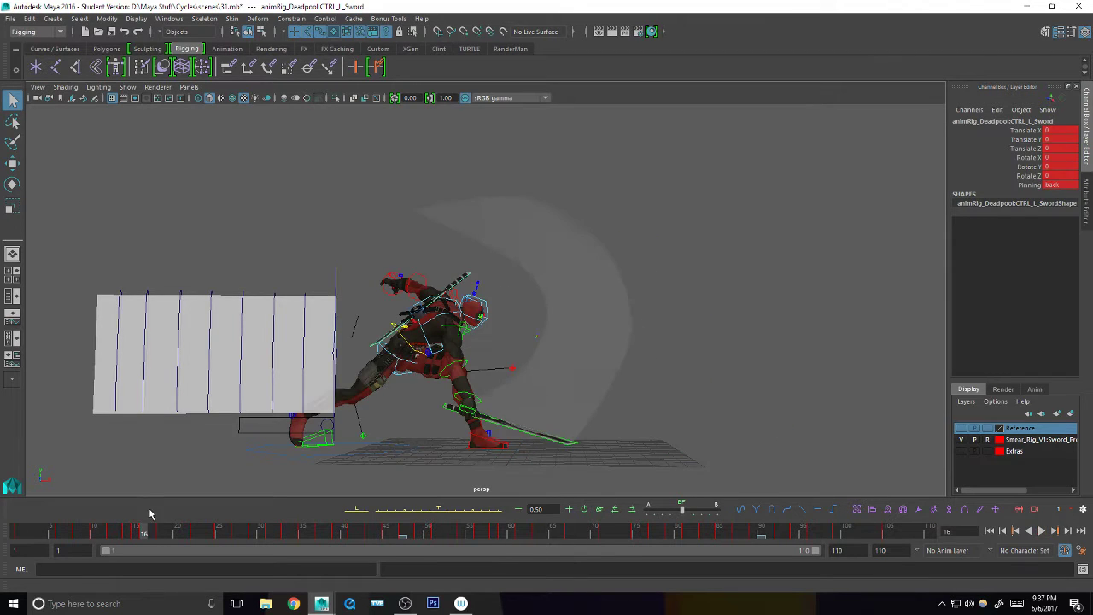
{"action": "left_click", "coordinate": [595, 348]}
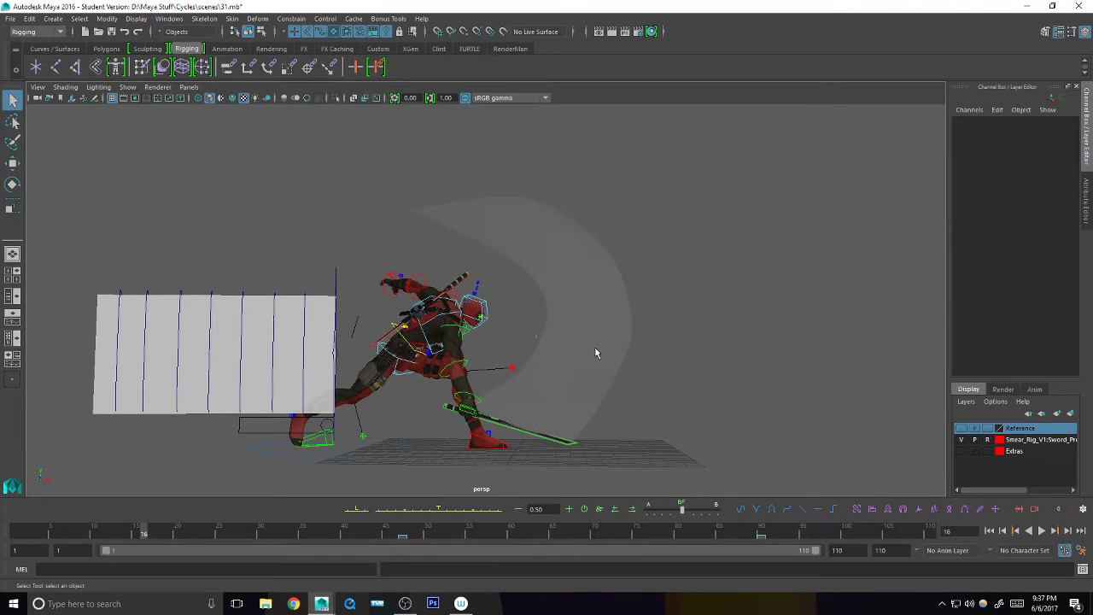
{"action": "middle_click_drag", "start_coordinate": [595, 347], "coordinate": [606, 371], "text": "alt"}
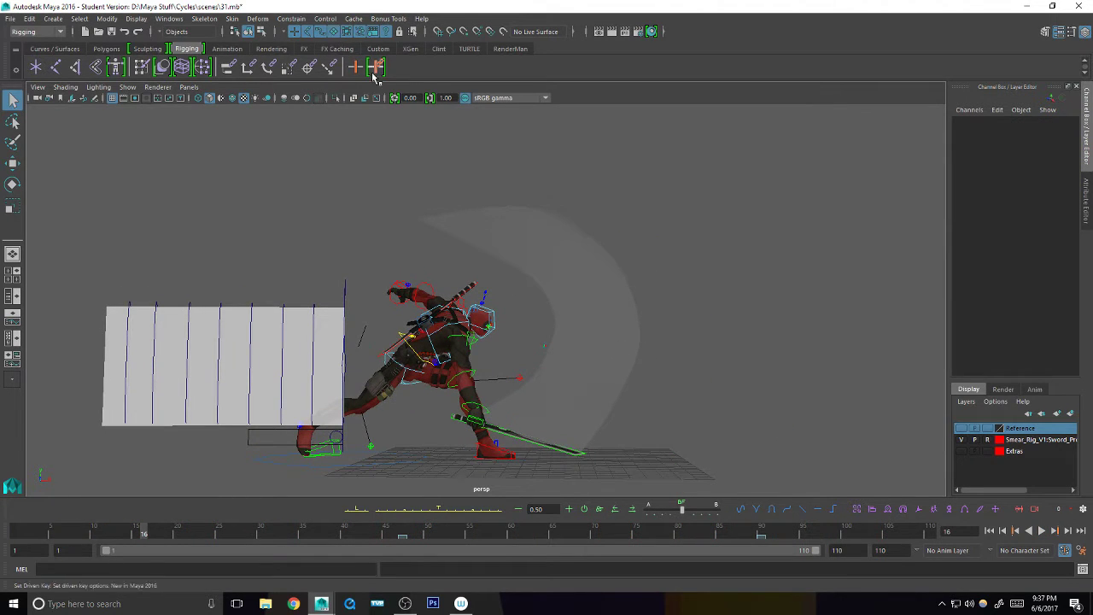
{"action": "left_click", "coordinate": [636, 350]}
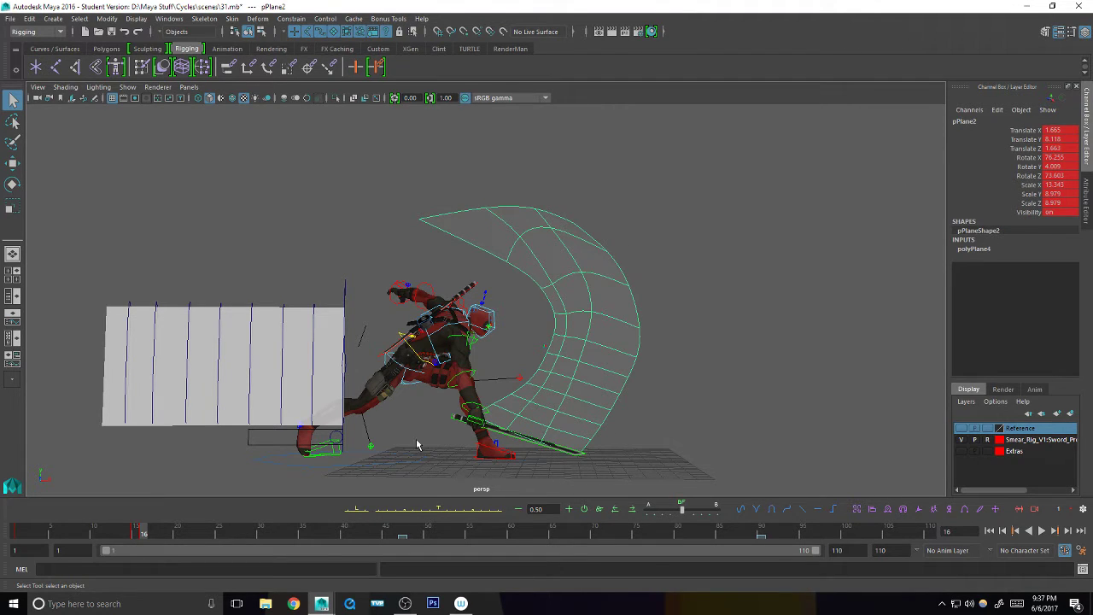
{"action": "key", "text": "Delete"}
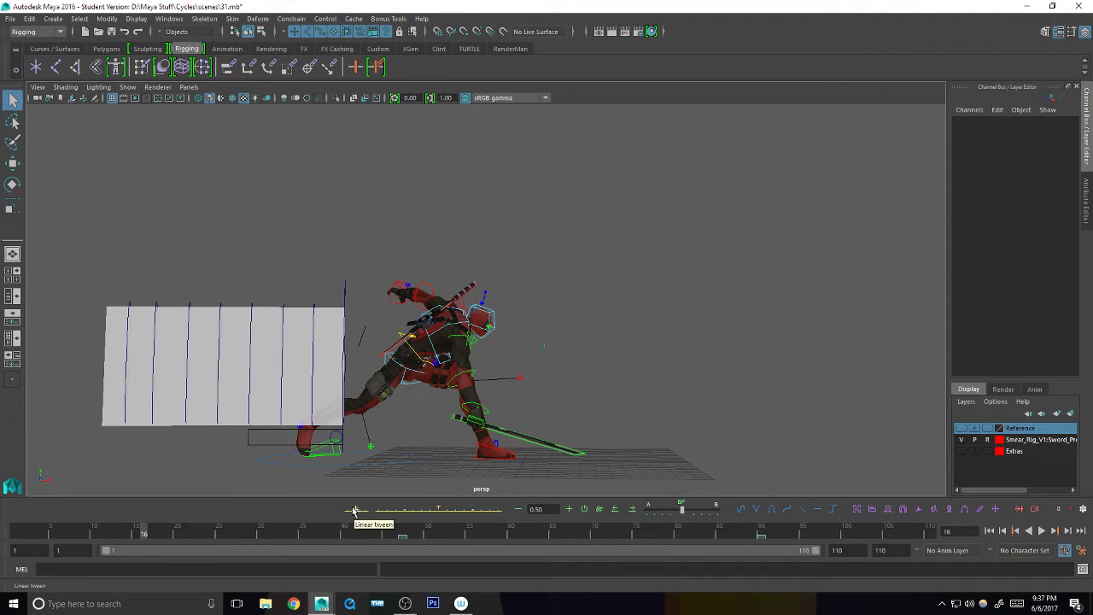
- Select the smear rig's master control and scrub the start of the sword swing to frame 15
{"action": "key", "text": "alt+v"}
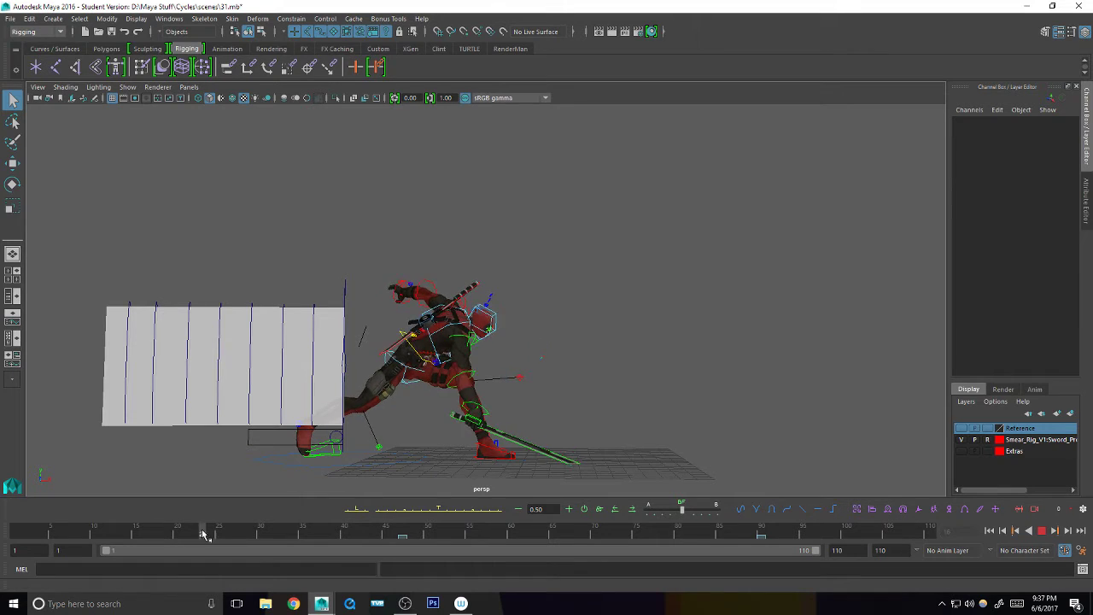
{"action": "left_click", "coordinate": [73, 525]}
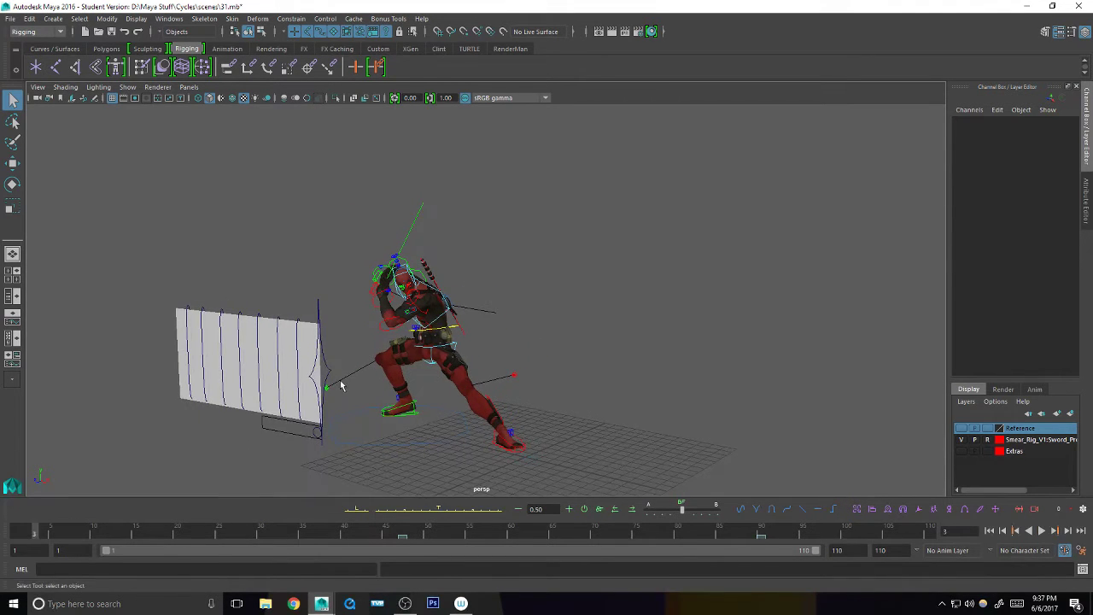
{"action": "left_click", "coordinate": [339, 378]}
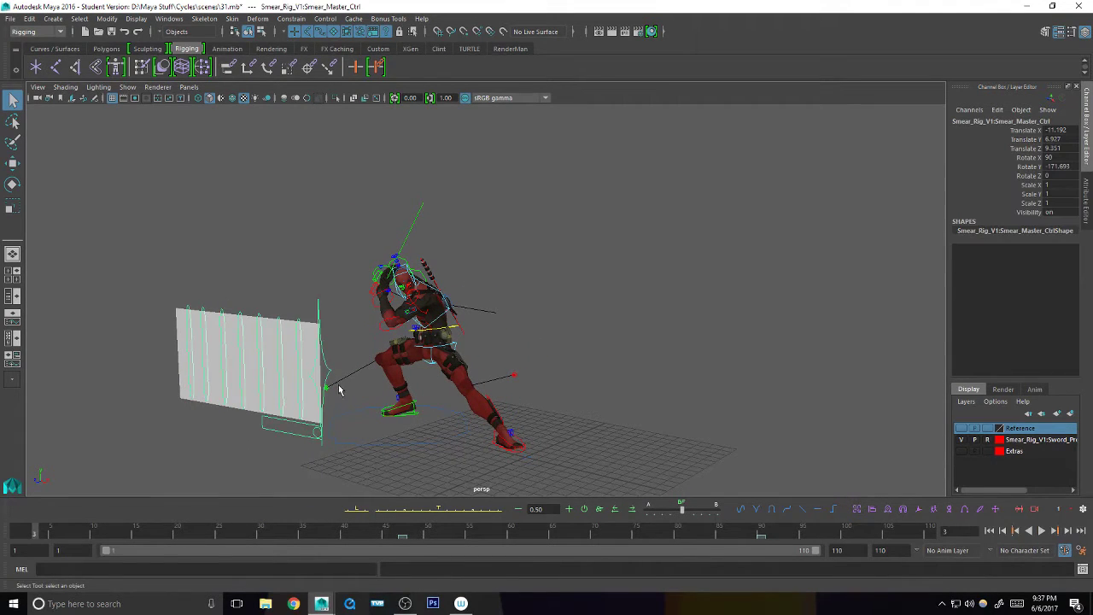
{"action": "left_click_drag", "start_coordinate": [30, 530], "coordinate": [136, 536]}
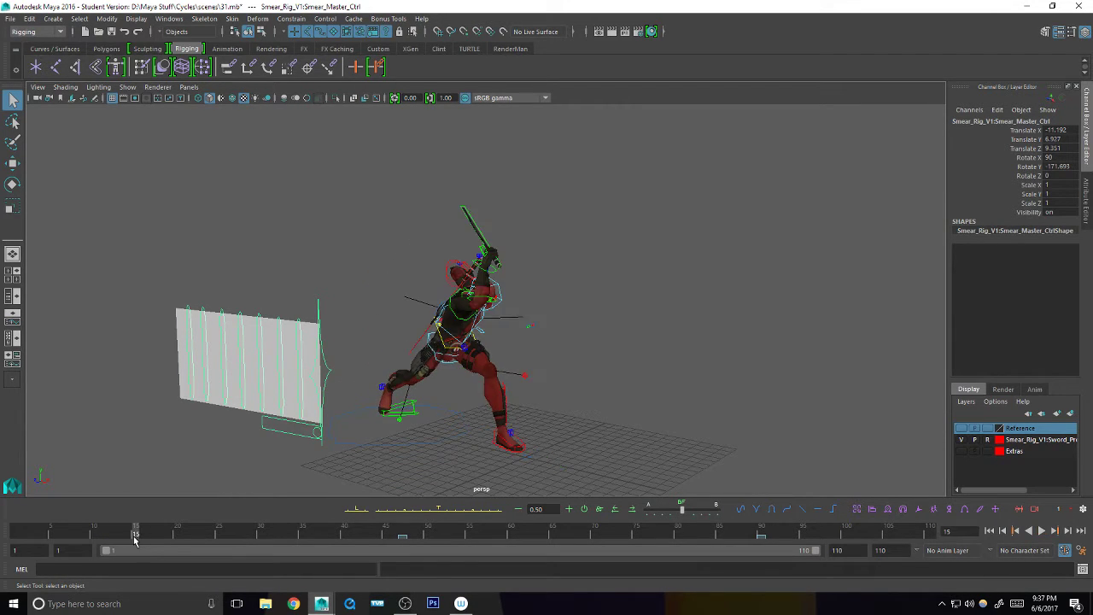
{"action": "left_click_drag", "start_coordinate": [512, 418], "coordinate": [574, 393], "text": "alt"}
{"action": "left_click_drag", "start_coordinate": [339, 345], "coordinate": [358, 363], "text": "alt"}
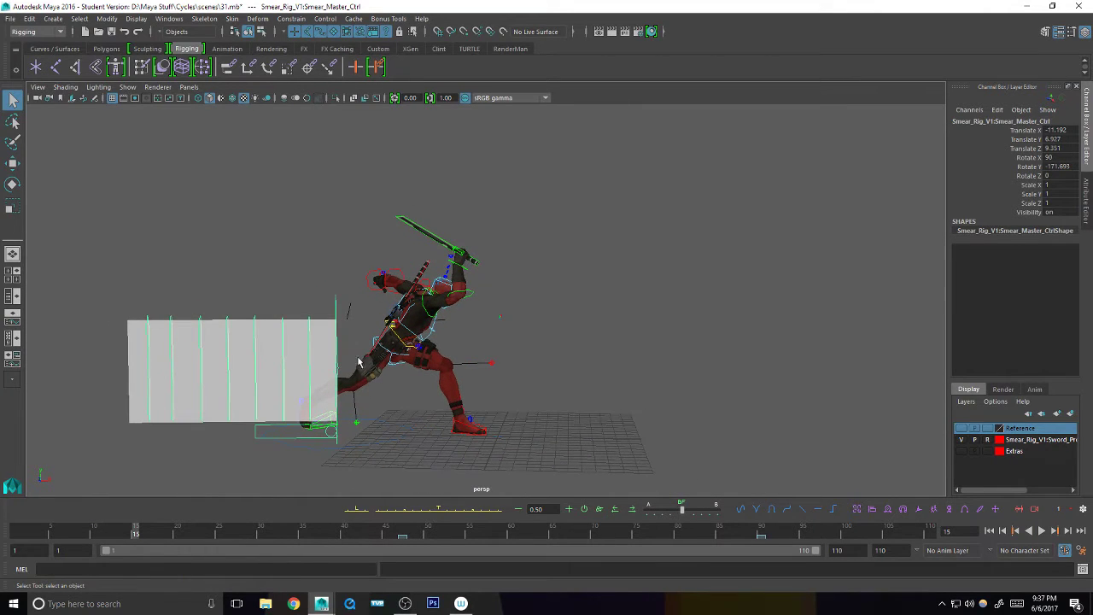
- Play the sword swing repeatedly and set the current frame to 16 for the smear
{"action": "key", "text": "alt+v"}
{"action": "key", "text": "alt+v"}
{"action": "key", "text": "alt+v"}
{"action": "key", "text": "alt+v"}
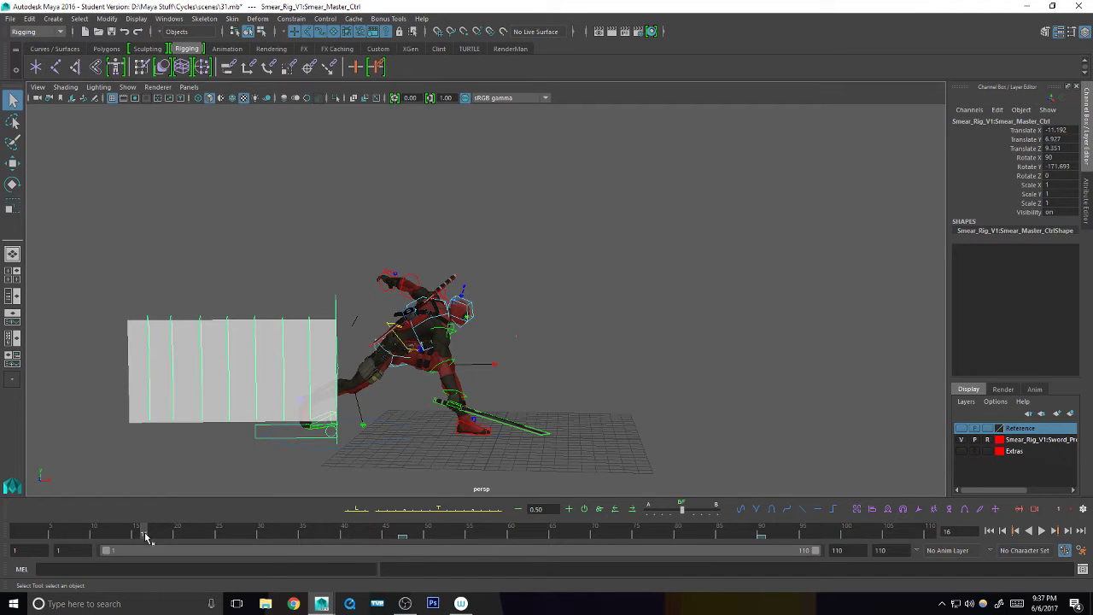
{"action": "mouse_move", "coordinate": [145, 535]}
{"action": "left_mouse_down"}
{"action": "mouse_move", "coordinate": [98, 535]}
{"action": "mouse_move", "coordinate": [196, 534]}
{"action": "mouse_move", "coordinate": [128, 534]}
{"action": "mouse_move", "coordinate": [156, 533]}
{"action": "mouse_move", "coordinate": [143, 532]}
{"action": "left_mouse_up"}
- Move the smear rig's master control to about -0.94 in Translate Z, in line with the character
{"action": "middle_click_drag", "start_coordinate": [534, 382], "coordinate": [535, 399], "text": "alt"}
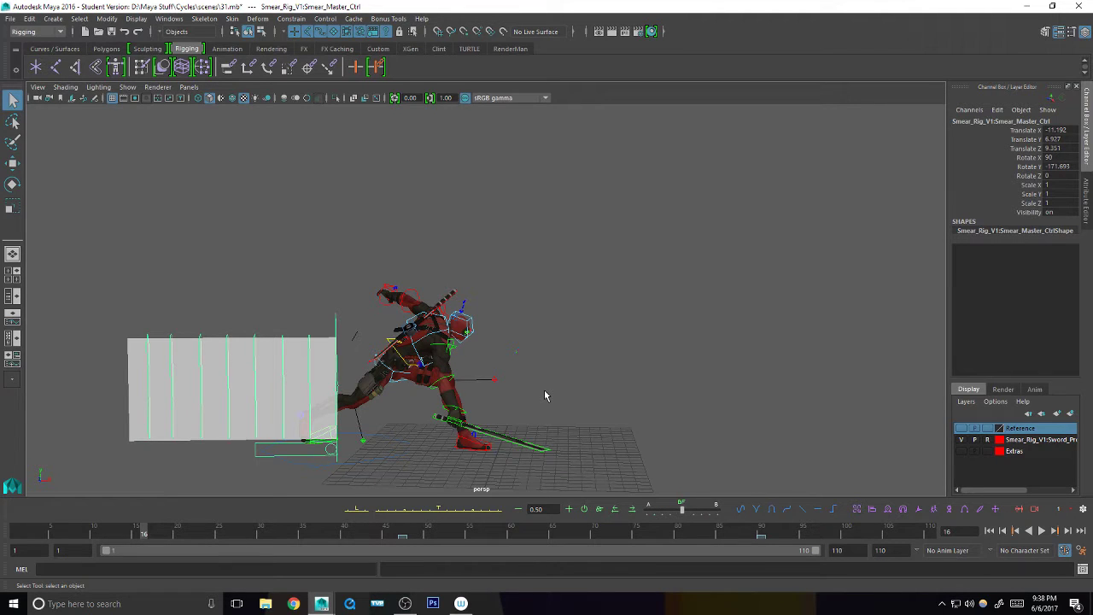
{"action": "left_click_drag", "start_coordinate": [491, 436], "coordinate": [487, 430], "text": "alt"}
{"action": "middle_click_drag", "start_coordinate": [536, 402], "coordinate": [547, 405], "text": "alt"}
{"action": "left_click", "coordinate": [371, 318]}
{"action": "middle_click_drag", "start_coordinate": [372, 317], "coordinate": [360, 321], "text": "alt"}
{"action": "left_click", "coordinate": [334, 325]}
{"action": "left_click_drag", "start_coordinate": [349, 325], "coordinate": [354, 312], "text": "alt"}
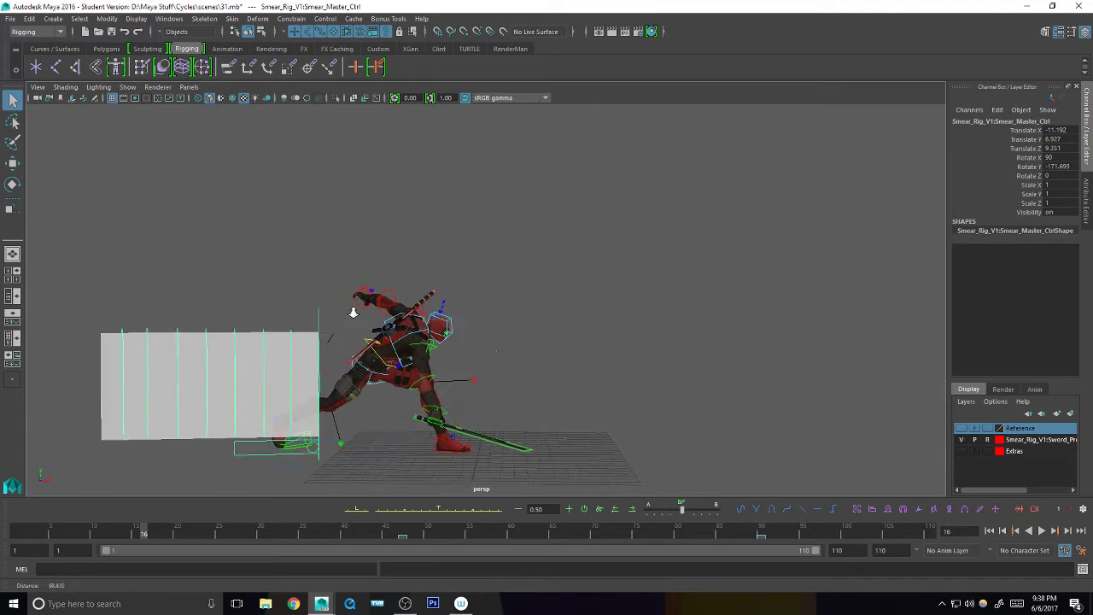
{"action": "right_click_drag", "start_coordinate": [354, 313], "coordinate": [469, 349], "text": "alt"}
{"action": "mouse_move", "coordinate": [469, 349]}
{"action": "left_mouse_down", "text": "alt"}
{"action": "mouse_move", "coordinate": [380, 404]}
{"action": "mouse_move", "coordinate": [438, 372]}
{"action": "left_mouse_up", "text": "alt"}
{"action": "key", "text": "w"}
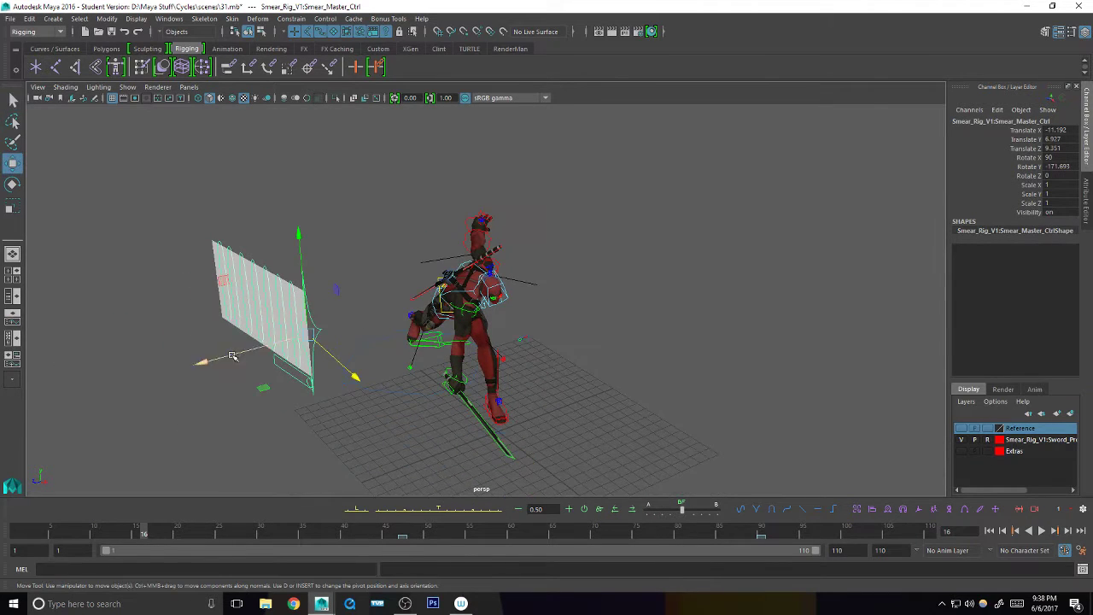
{"action": "left_click_drag", "start_coordinate": [256, 356], "coordinate": [402, 325]}
- Rotate the master control to about 98.3, -179.2 and -84.2 degrees in X, Y and Z, standing the plane upright
{"action": "key", "text": "e"}
{"action": "mouse_move", "coordinate": [472, 301]}
{"action": "left_mouse_down"}
{"action": "mouse_move", "coordinate": [506, 444]}
{"action": "mouse_move", "coordinate": [519, 395]}
{"action": "mouse_move", "coordinate": [506, 376]}
{"action": "left_mouse_up"}
{"action": "middle_click_drag", "start_coordinate": [506, 378], "coordinate": [516, 389], "text": "alt"}
- Move the master control to about 1.04 in Translate X and 2.19 in Translate Y, bringing the plane's base to the sword
{"action": "key", "text": "w"}
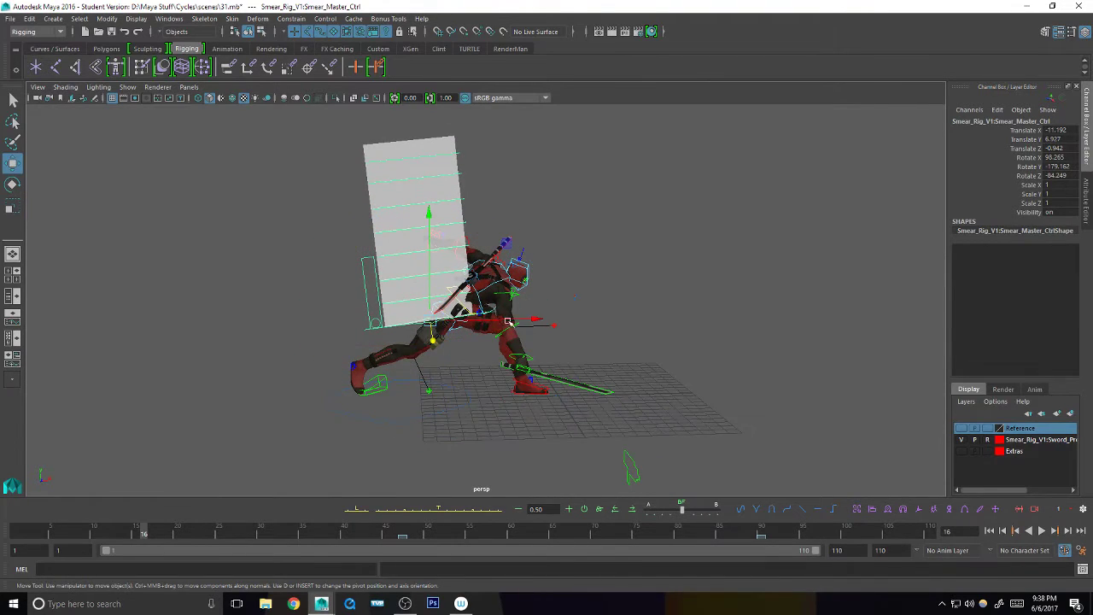
{"action": "key", "text": "e"}
{"action": "key", "text": "w"}
{"action": "left_click_drag", "start_coordinate": [533, 317], "coordinate": [668, 318]}
{"action": "left_click_drag", "start_coordinate": [669, 317], "coordinate": [567, 336], "text": "alt"}
{"action": "right_click_drag", "start_coordinate": [567, 336], "coordinate": [575, 334], "text": "alt"}
{"action": "mouse_move", "coordinate": [575, 334]}
{"action": "left_mouse_down", "text": "alt"}
{"action": "mouse_move", "coordinate": [684, 336]}
{"action": "mouse_move", "coordinate": [578, 354]}
{"action": "left_mouse_up", "text": "alt"}
{"action": "mouse_move", "coordinate": [512, 236]}
{"action": "left_mouse_down"}
{"action": "mouse_move", "coordinate": [512, 345]}
{"action": "mouse_move", "coordinate": [617, 334]}
{"action": "mouse_move", "coordinate": [640, 383]}
{"action": "mouse_move", "coordinate": [803, 415]}
{"action": "left_mouse_up"}
- Align the master control with the blade by rotating it to about 88.4, -178.6, -101.4 degrees and setting Translate Z to about 0.44
{"action": "key", "text": "e"}
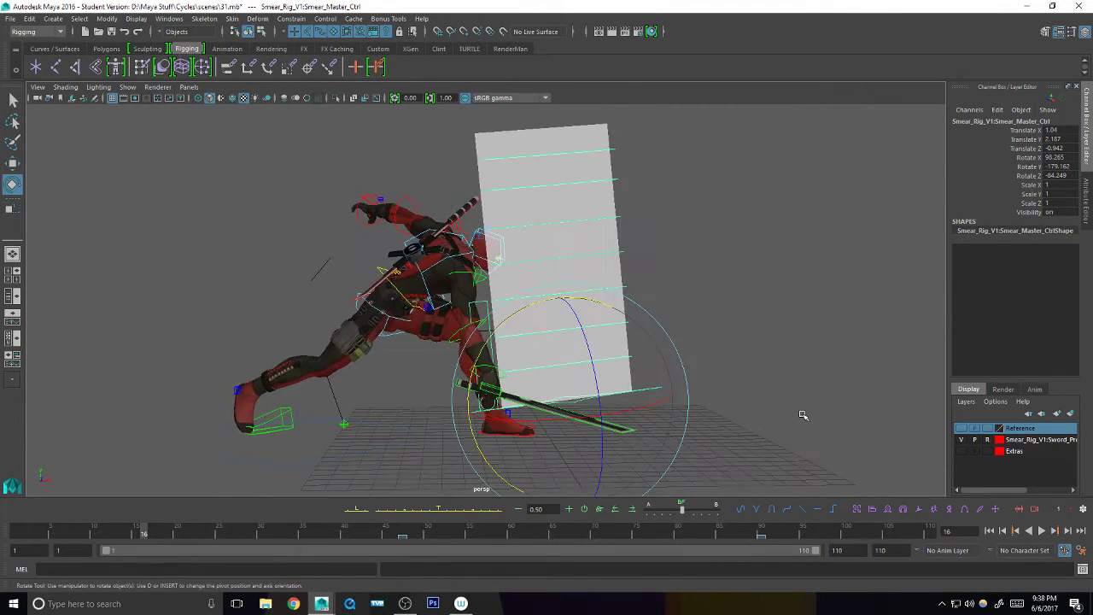
{"action": "left_click_drag", "start_coordinate": [708, 376], "coordinate": [588, 407], "text": "alt"}
{"action": "key", "text": "w"}
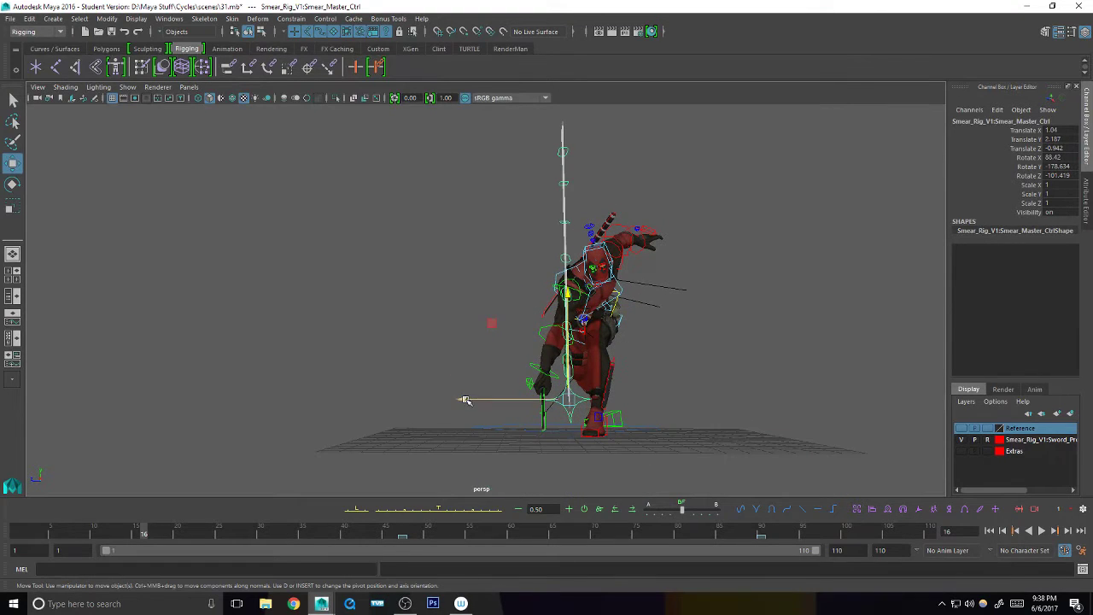
{"action": "left_click_drag", "start_coordinate": [464, 399], "coordinate": [617, 402]}
{"action": "right_click_drag", "start_coordinate": [616, 402], "coordinate": [771, 368], "text": "alt"}
{"action": "middle_click_drag", "start_coordinate": [645, 398], "coordinate": [626, 392], "text": "alt"}
{"action": "left_click_drag", "start_coordinate": [626, 393], "coordinate": [636, 393], "text": "alt"}
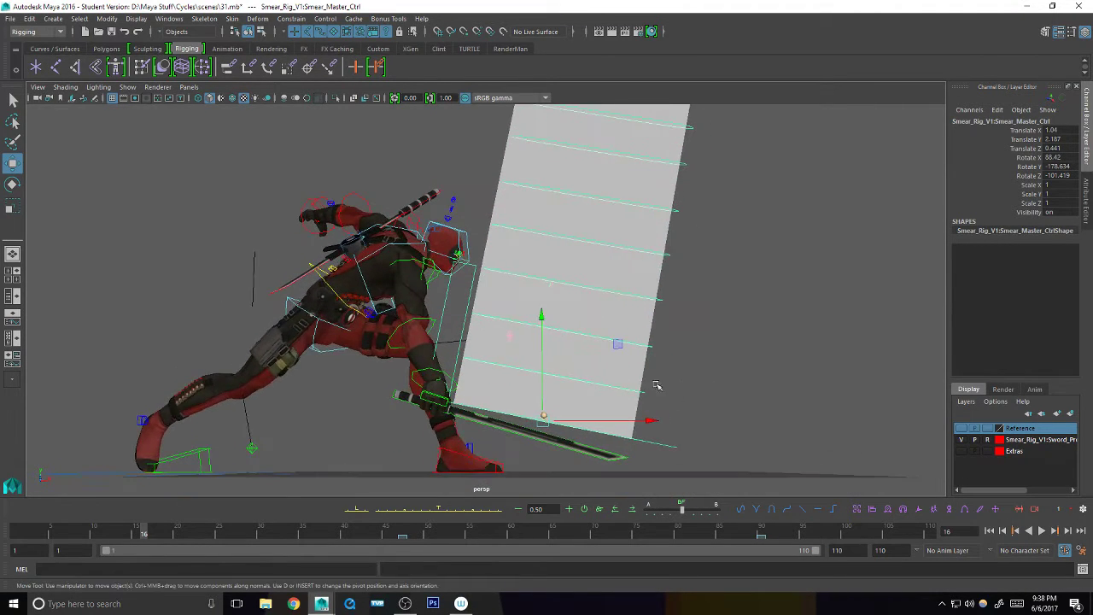
{"action": "right_click_drag", "start_coordinate": [656, 383], "coordinate": [673, 367], "text": "alt"}
{"action": "key", "text": "q"}
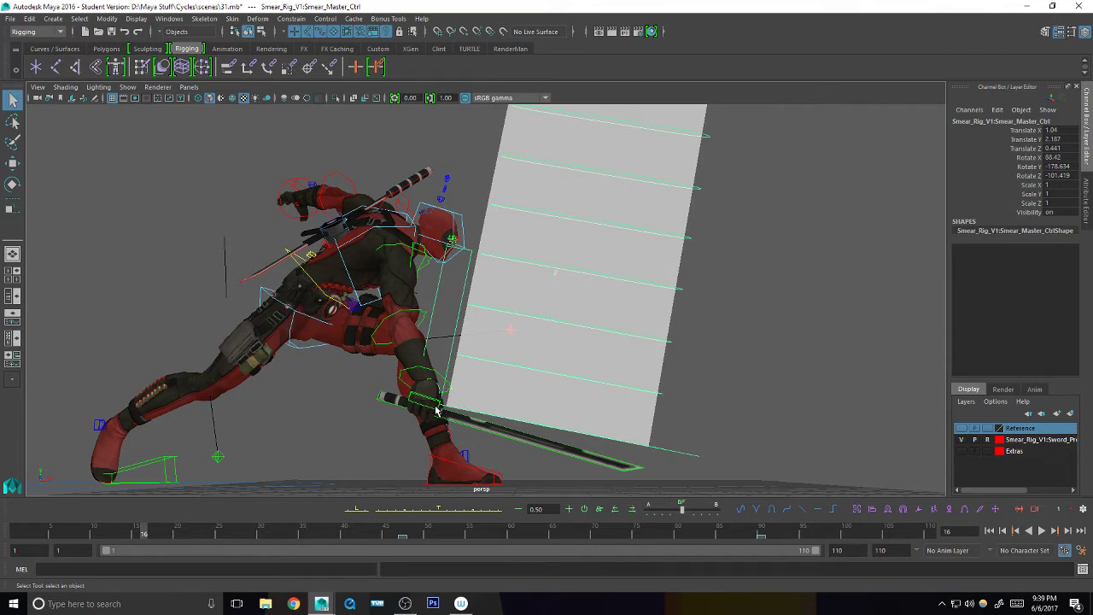
- Move the smear rig's master control down to about 0.97, 1.85 and 0.43 in Translate X, Y and Z, onto the blade
{"action": "middle_click_drag", "start_coordinate": [679, 378], "coordinate": [658, 384], "text": "alt"}
{"action": "key", "text": "w"}
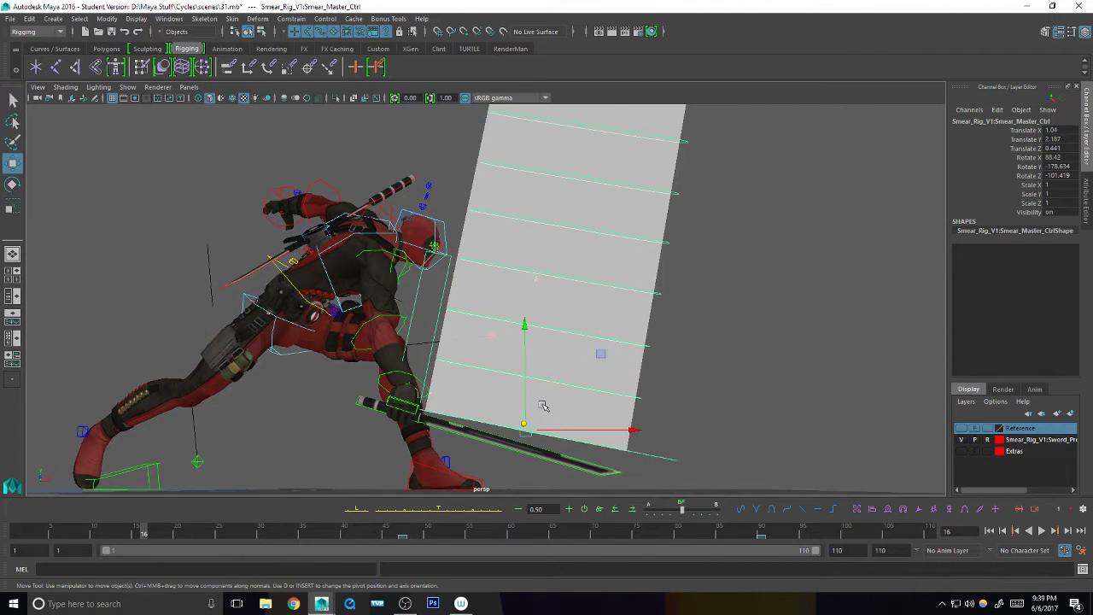
{"action": "left_click_drag", "start_coordinate": [541, 409], "coordinate": [507, 386]}
{"action": "left_click_drag", "start_coordinate": [544, 326], "coordinate": [541, 333]}
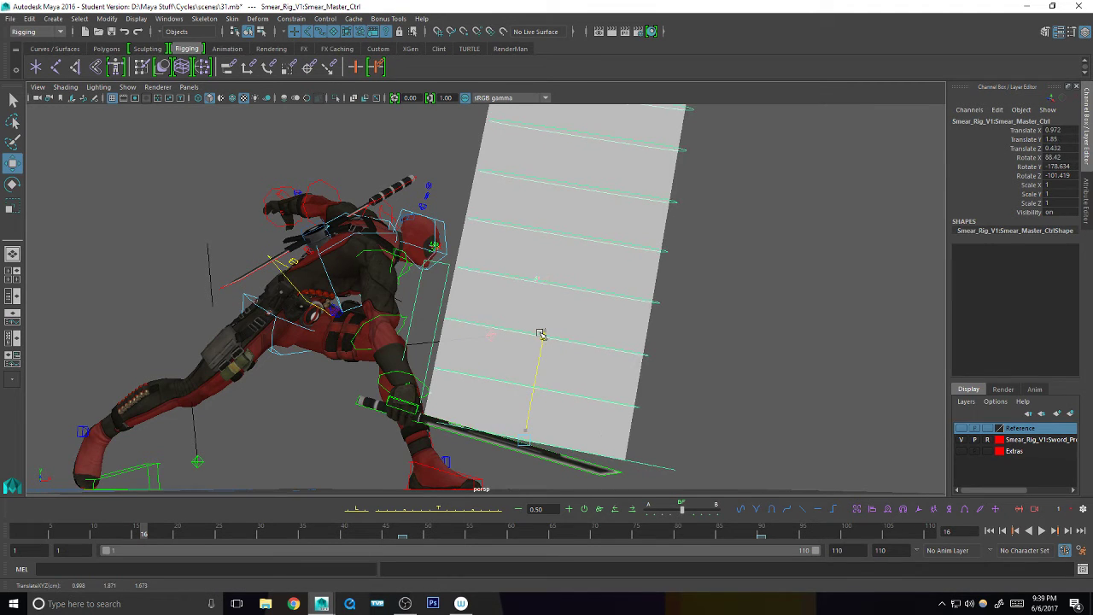
- Rotate the master control to about 88.3, -176.7, -106.5 degrees to match the blade's slope and lower it to about 1.70 in Translate Y
{"action": "key", "text": "e"}
{"action": "left_click_drag", "start_coordinate": [628, 425], "coordinate": [591, 393]}
{"action": "key", "text": "w"}
{"action": "left_click_drag", "start_coordinate": [548, 350], "coordinate": [550, 345]}
{"action": "left_click_drag", "start_coordinate": [605, 385], "coordinate": [633, 395], "text": "alt"}
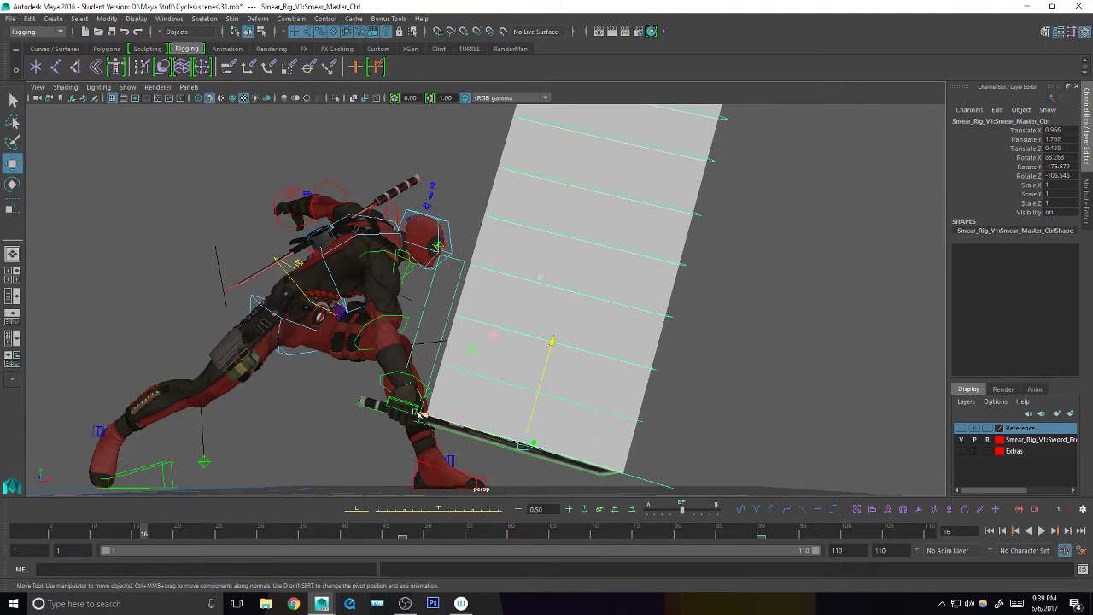
- Slide the master control along the blade toward the hilt, to about 0.71, 1.78 and 0.43 in Translate X, Y and Z
{"action": "left_click_drag", "start_coordinate": [428, 417], "coordinate": [417, 414]}
{"action": "key", "text": "q"}
{"action": "middle_click_drag", "start_coordinate": [701, 394], "coordinate": [699, 410], "text": "alt"}
{"action": "scroll", "coordinate": [649, 406], "scroll_direction": "down", "scroll_amount": 6}
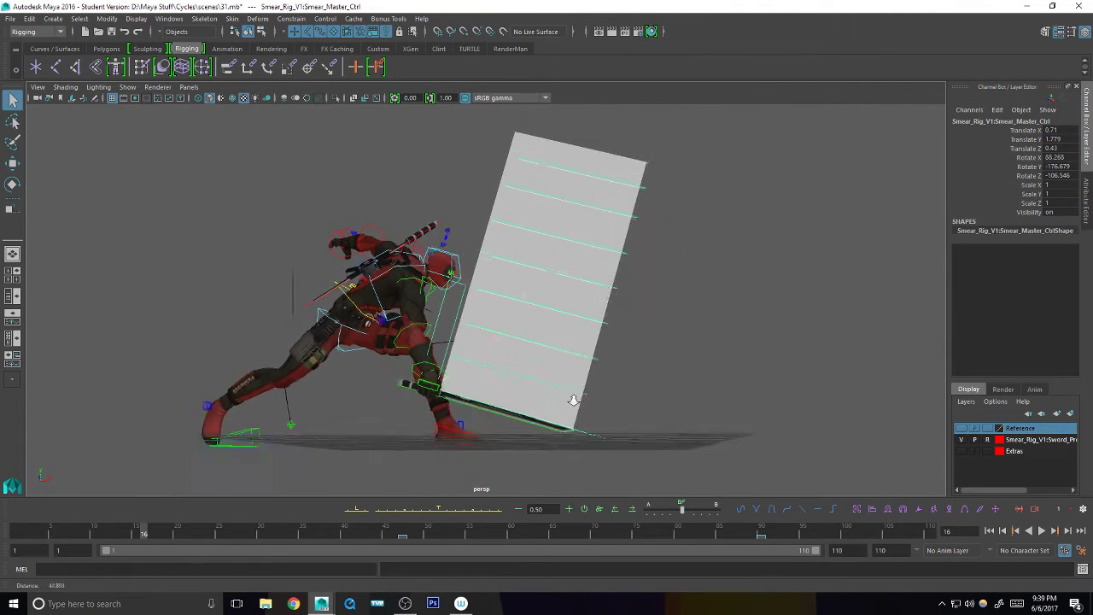
{"action": "left_click_drag", "start_coordinate": [596, 399], "coordinate": [646, 383], "text": "alt"}
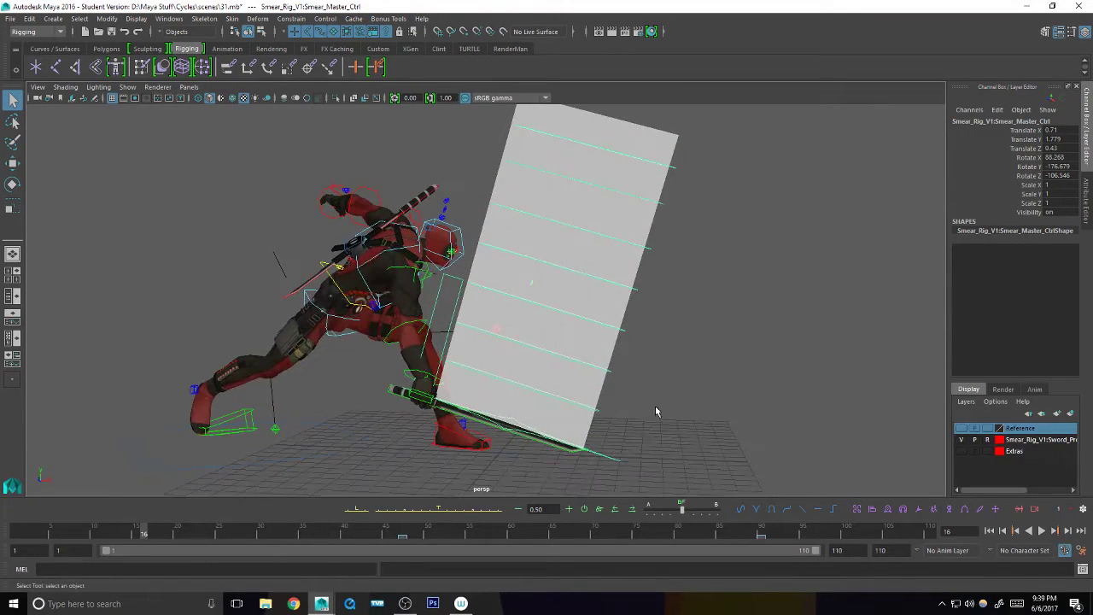
- Fine-tune the plane's tilt by rotating the master control to about -178.2 degrees in Y, checking its fit against the blade
{"action": "key", "text": "e"}
{"action": "left_click_drag", "start_coordinate": [522, 341], "coordinate": [552, 342]}
{"action": "key", "text": "q"}
{"action": "left_click_drag", "start_coordinate": [700, 367], "coordinate": [520, 381], "text": "alt"}
{"action": "right_click_drag", "start_coordinate": [632, 373], "coordinate": [680, 373], "text": "alt"}
{"action": "left_click_drag", "start_coordinate": [680, 373], "coordinate": [744, 400], "text": "alt"}
{"action": "middle_click_drag", "start_coordinate": [640, 426], "coordinate": [654, 364], "text": "alt"}
{"action": "left_click", "coordinate": [666, 401]}
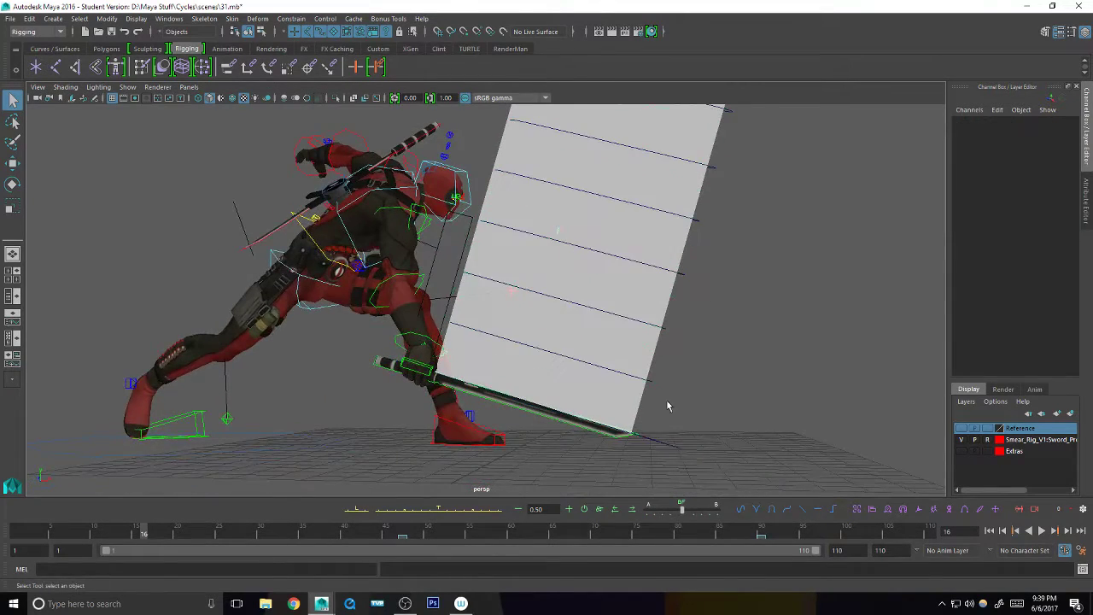
{"action": "mouse_move", "coordinate": [667, 400]}
{"action": "left_mouse_down", "text": "alt"}
{"action": "mouse_move", "coordinate": [685, 420]}
{"action": "mouse_move", "coordinate": [658, 442]}
{"action": "mouse_move", "coordinate": [669, 420]}
{"action": "left_mouse_up", "text": "alt"}
{"action": "left_click", "coordinate": [666, 447]}
{"action": "right_click_drag", "start_coordinate": [669, 420], "coordinate": [782, 404], "text": "alt"}
{"action": "middle_click_drag", "start_coordinate": [782, 408], "coordinate": [733, 358], "text": "alt"}
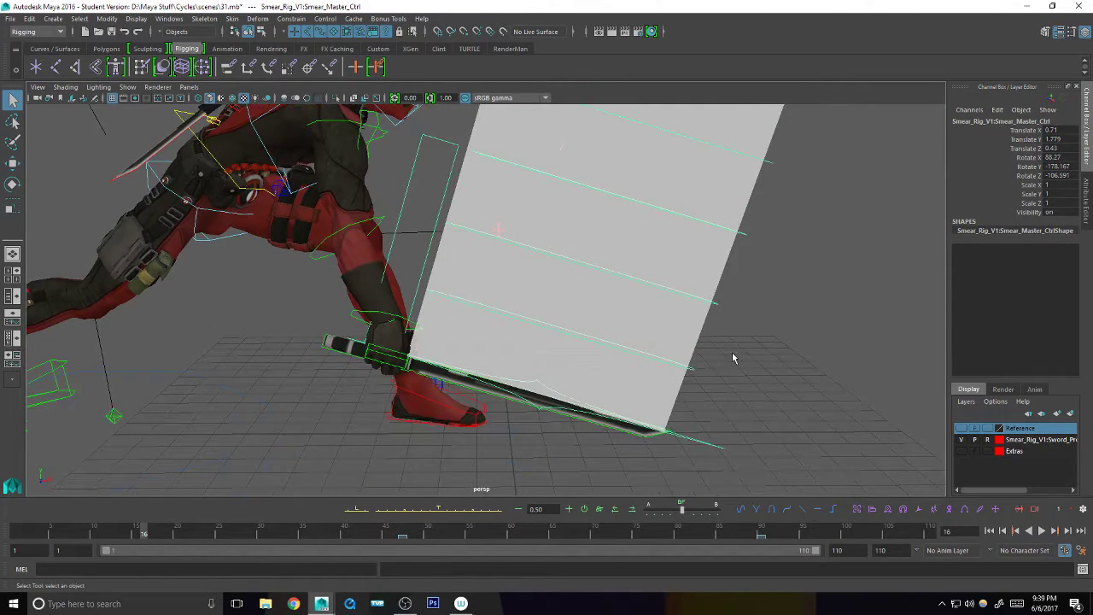
- Parent-constrain the smear rig's master control to the sword control with maintained offset, all translate axes on and rotation excluded
{"action": "left_click", "coordinate": [708, 441]}
{"action": "left_click", "coordinate": [709, 446]}
{"action": "left_click", "coordinate": [583, 310]}
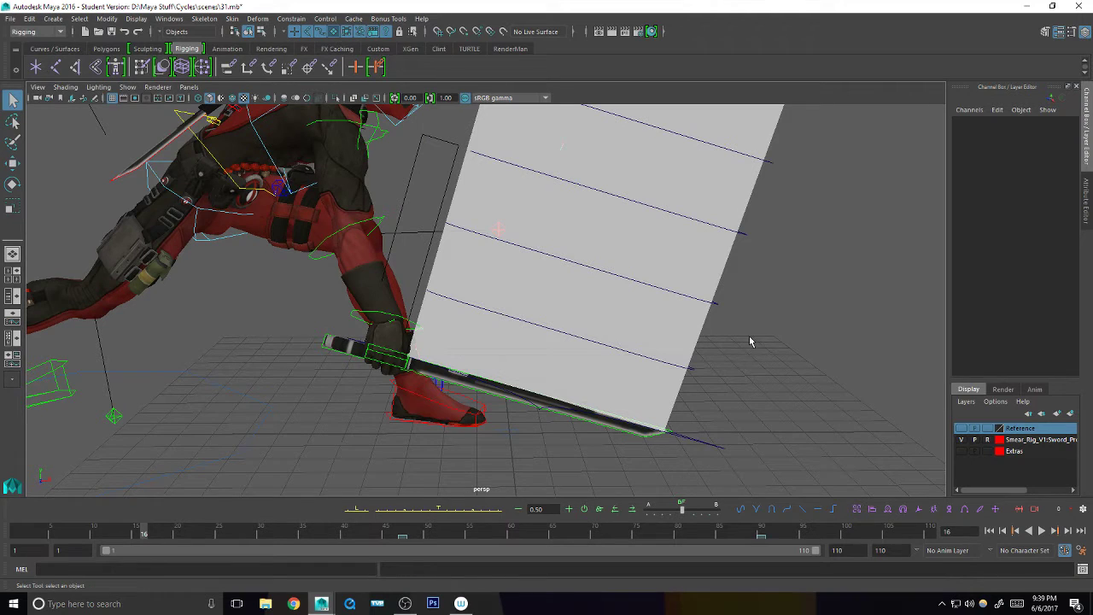
{"action": "left_click", "coordinate": [692, 436]}
{"action": "left_click", "coordinate": [708, 442]}
{"action": "key", "text": "space"}
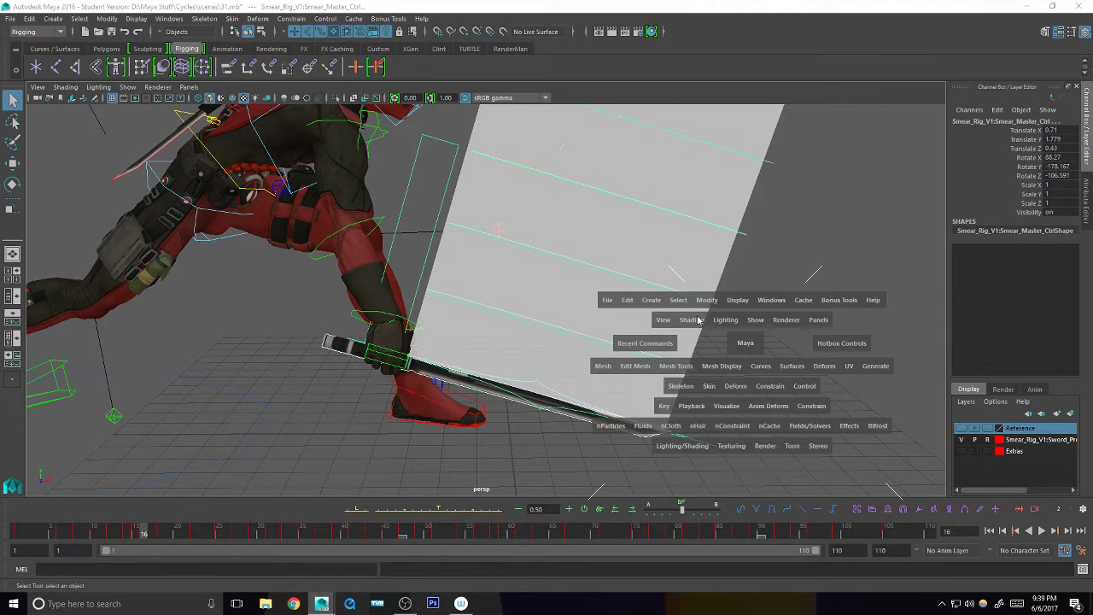
{"action": "left_click", "coordinate": [769, 386]}
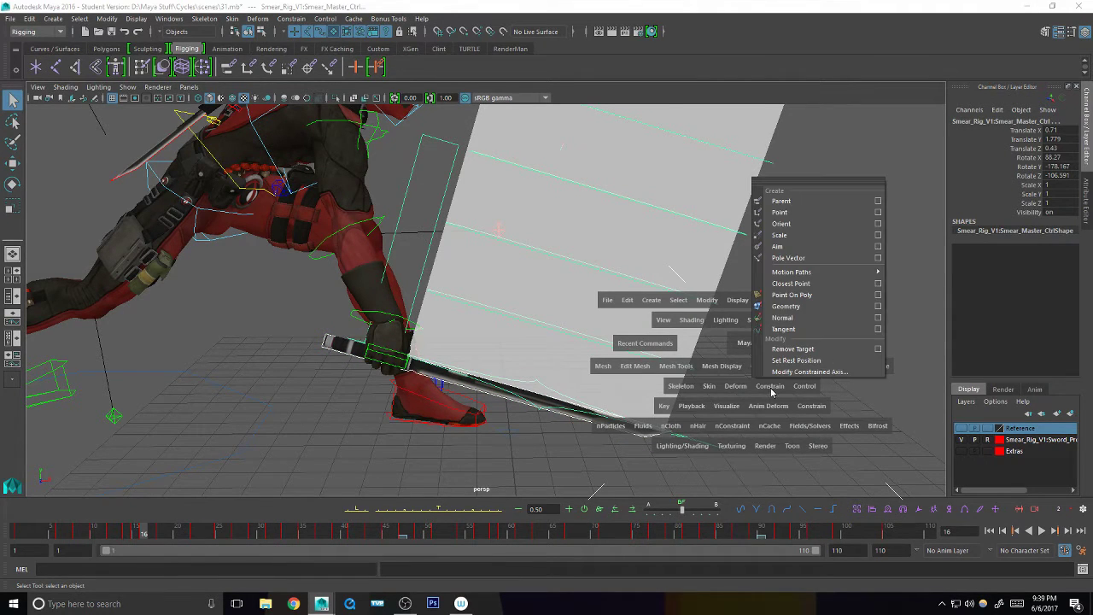
{"action": "left_click", "coordinate": [874, 201]}
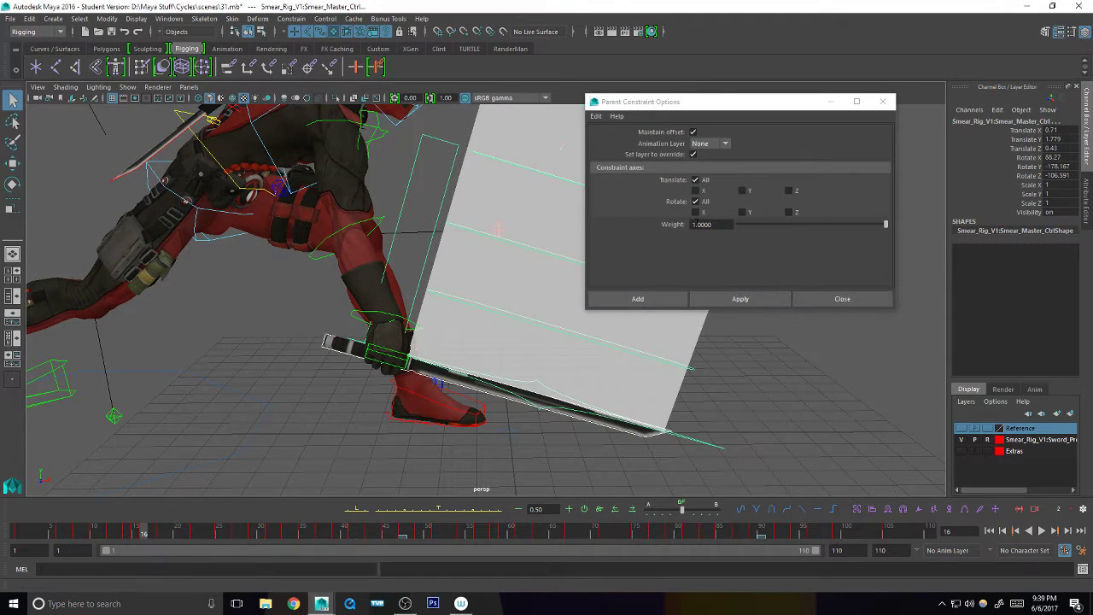
{"action": "left_click", "coordinate": [695, 200]}
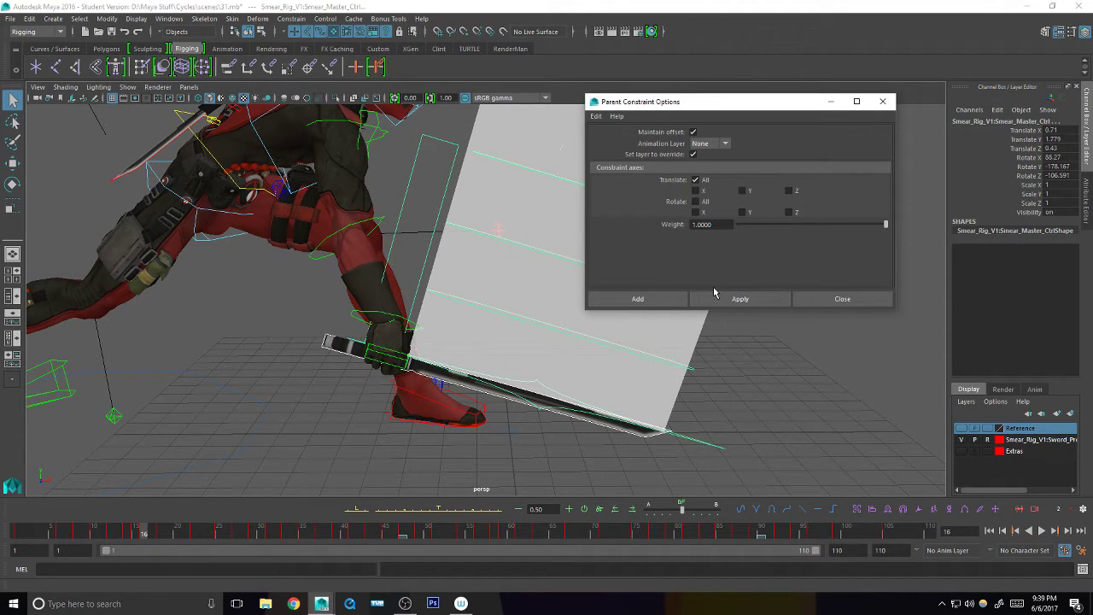
{"action": "left_click", "coordinate": [649, 297]}
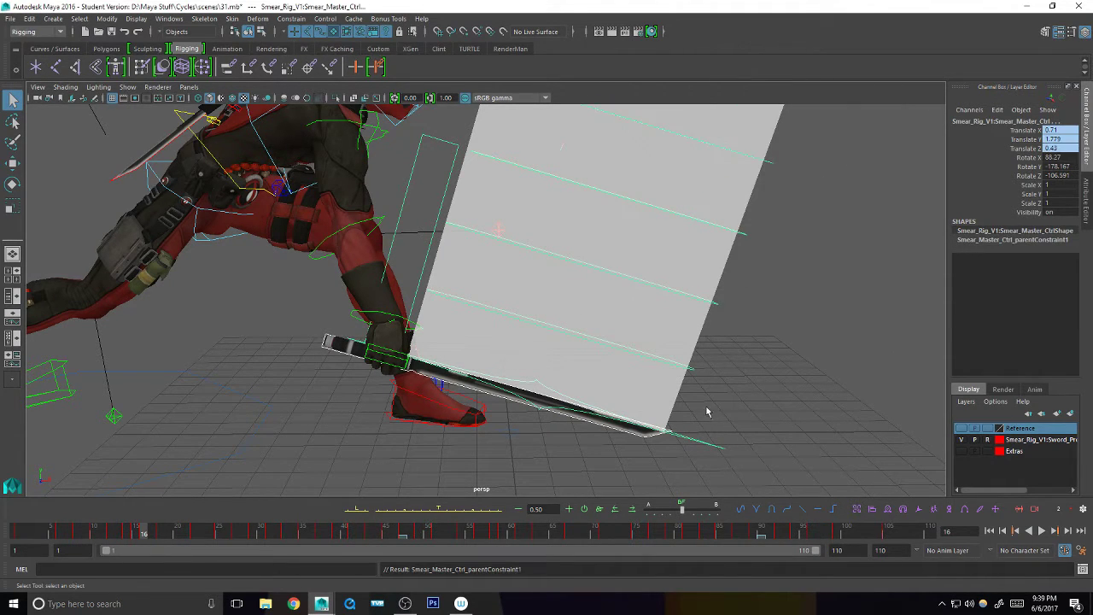
- Set a key on all channels of the smear rig's master control at frame 16
{"action": "left_click", "coordinate": [698, 431]}
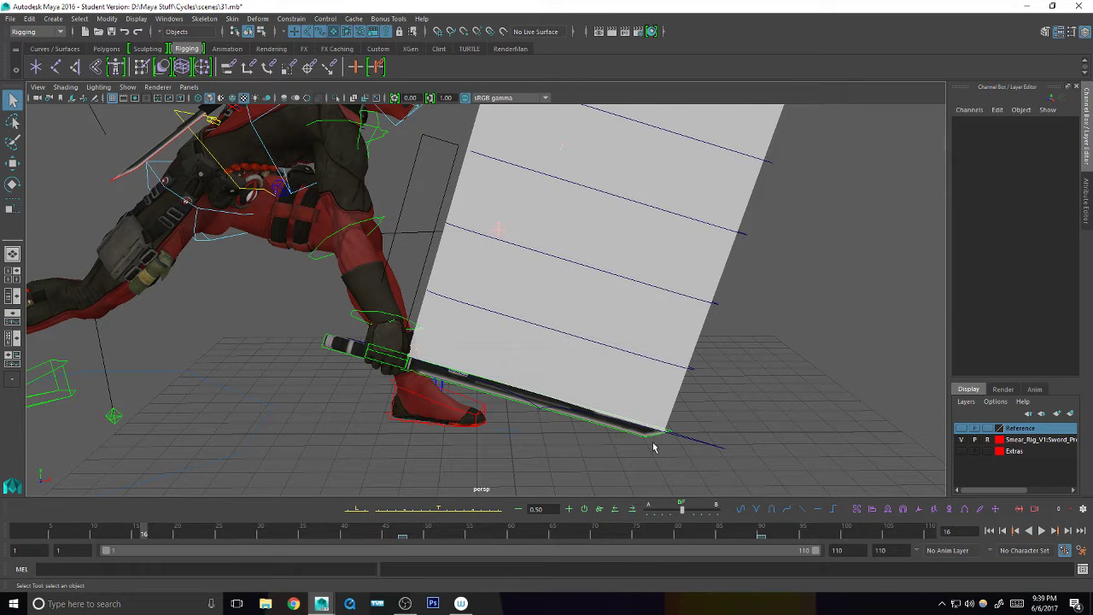
{"action": "left_click", "coordinate": [692, 431]}
{"action": "mouse_move", "coordinate": [719, 410]}
{"action": "left_mouse_down", "text": "alt"}
{"action": "mouse_move", "coordinate": [580, 439]}
{"action": "mouse_move", "coordinate": [574, 416]}
{"action": "mouse_move", "coordinate": [615, 443]}
{"action": "mouse_move", "coordinate": [665, 427]}
{"action": "mouse_move", "coordinate": [664, 453]}
{"action": "left_mouse_up", "text": "alt"}
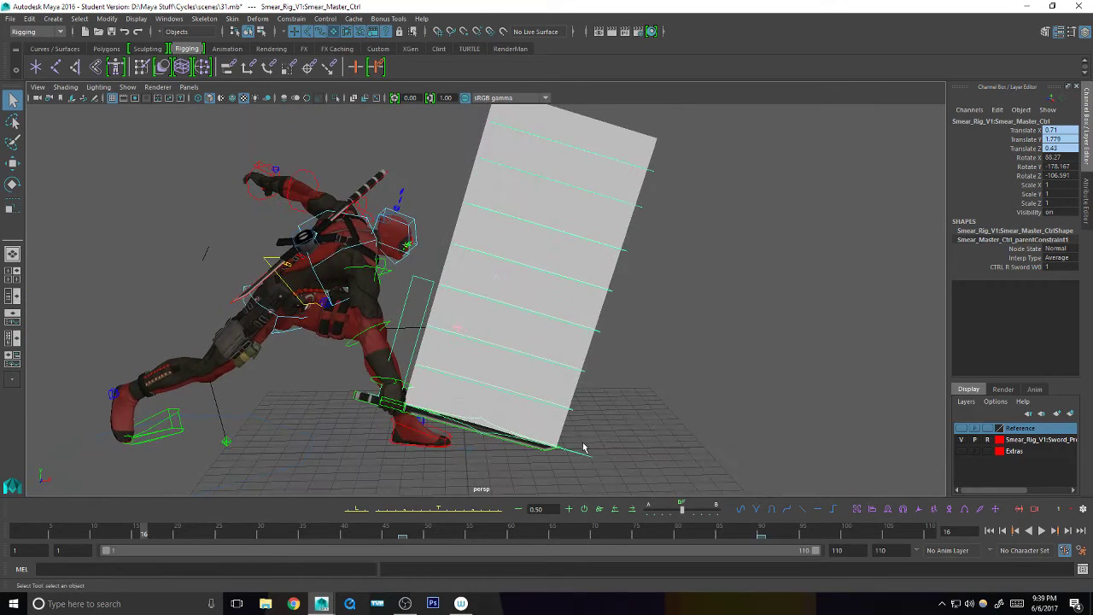
{"action": "key", "text": "s"}
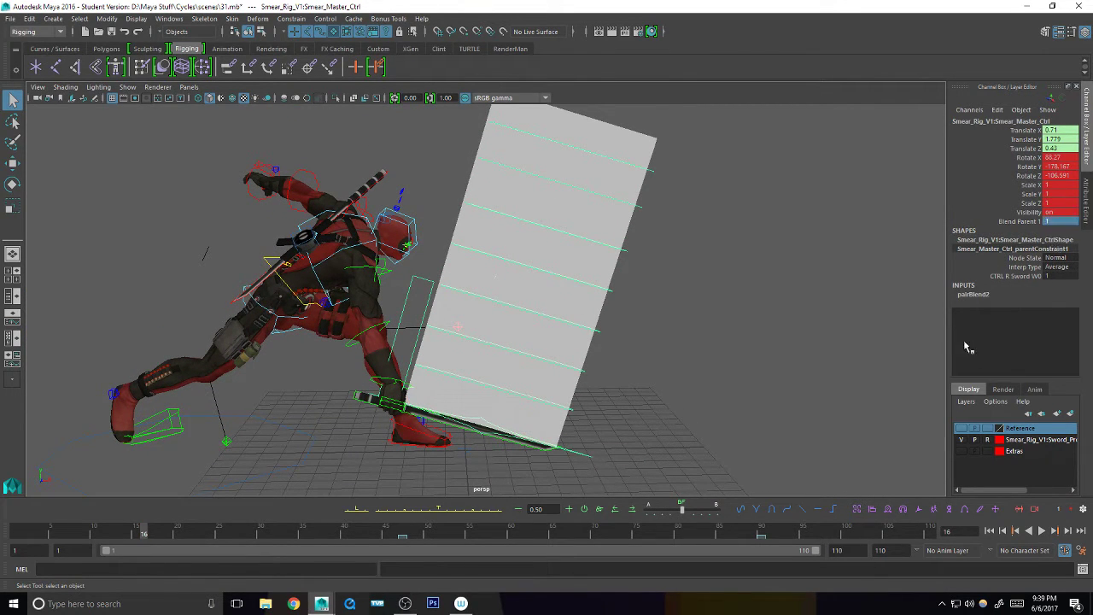
{"action": "left_click", "coordinate": [765, 401]}
- Select all the cross controls running up the smear plane and key them at frame 16
{"action": "middle_click_drag", "start_coordinate": [765, 402], "coordinate": [663, 393], "text": "alt"}
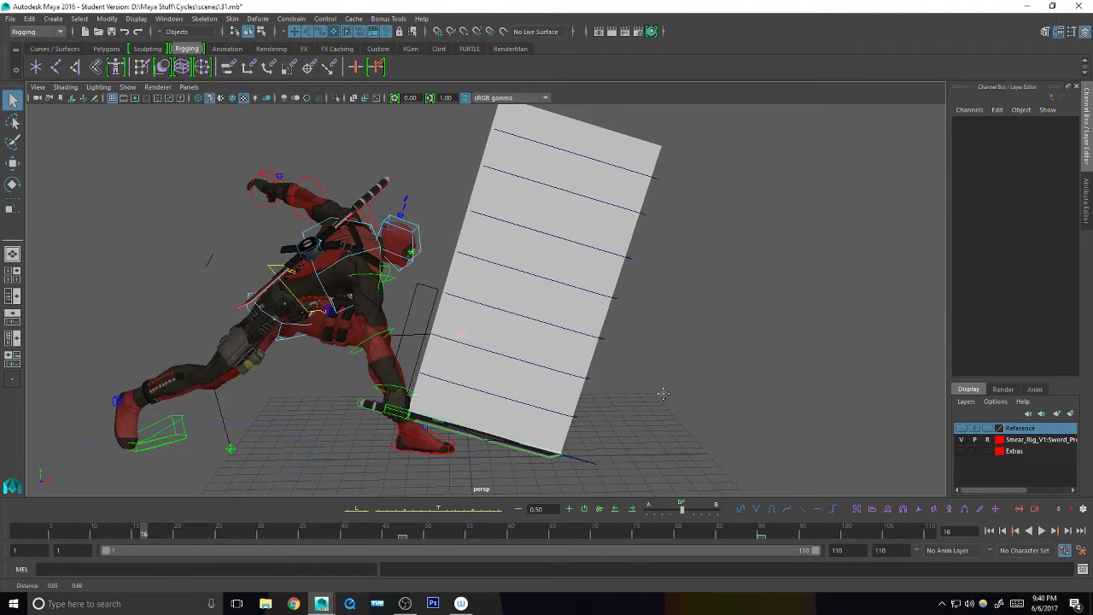
{"action": "scroll", "coordinate": [663, 393], "scroll_direction": "down", "scroll_amount": 1}
{"action": "left_click_drag", "start_coordinate": [664, 152], "coordinate": [543, 424]}
{"action": "left_click_drag", "start_coordinate": [591, 420], "coordinate": [598, 398], "text": "alt"}
{"action": "middle_click_drag", "start_coordinate": [591, 396], "coordinate": [607, 400], "text": "alt"}
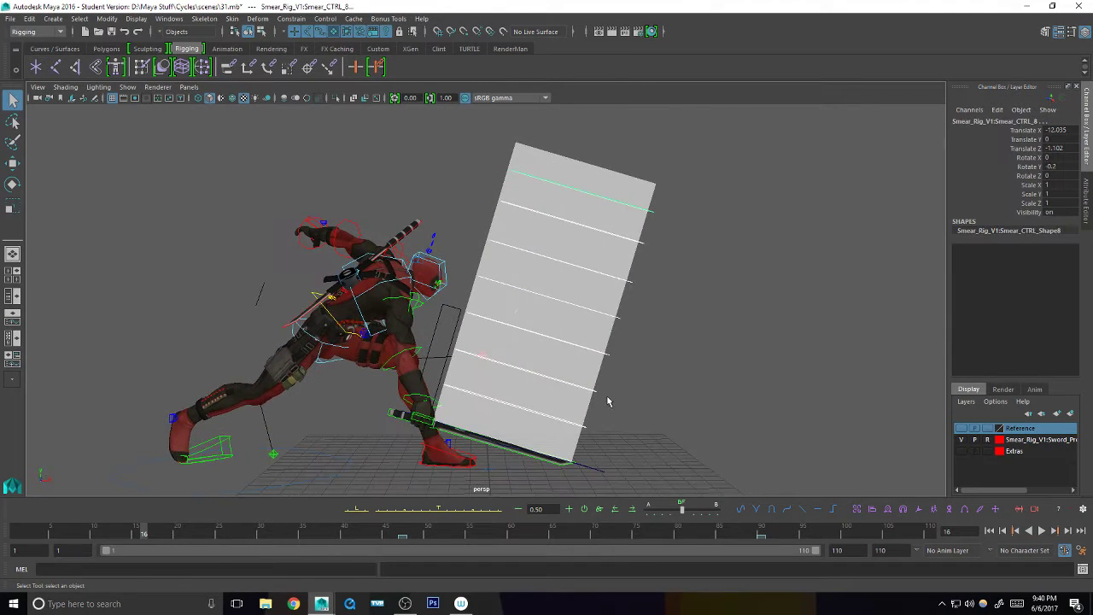
{"action": "key", "text": "s"}
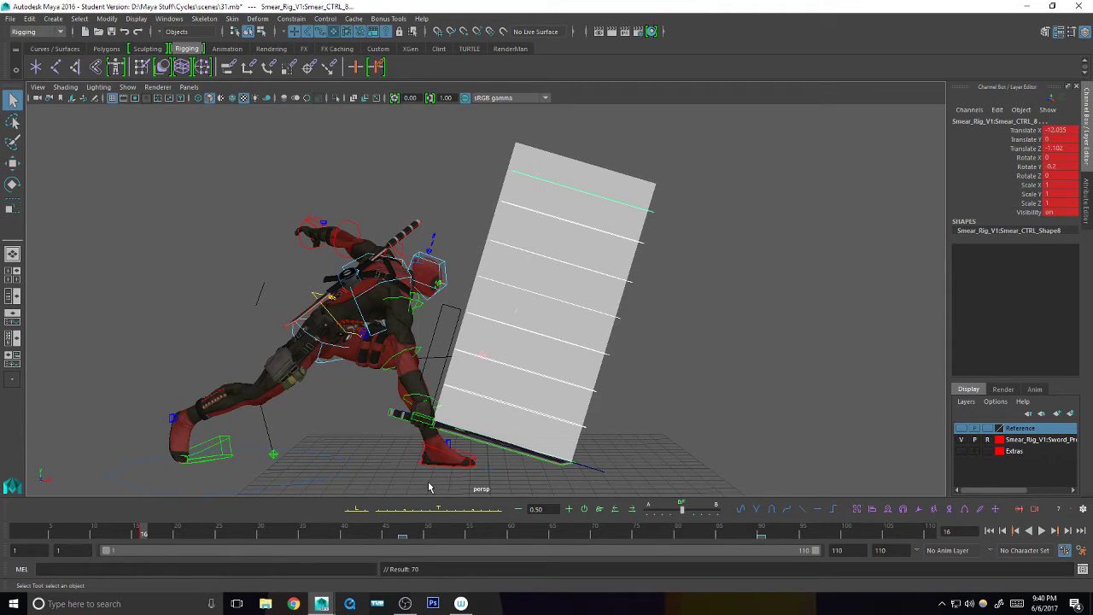
- Try switching off the master control's visibility at frame 15, and undo the change
{"action": "left_click_drag", "start_coordinate": [146, 532], "coordinate": [137, 534]}
{"action": "mouse_move", "coordinate": [454, 444]}
{"action": "left_mouse_down", "text": "alt"}
{"action": "mouse_move", "coordinate": [538, 400]}
{"action": "mouse_move", "coordinate": [546, 367]}
{"action": "mouse_move", "coordinate": [470, 239]}
{"action": "left_mouse_up", "text": "alt"}
{"action": "left_click", "coordinate": [469, 239]}
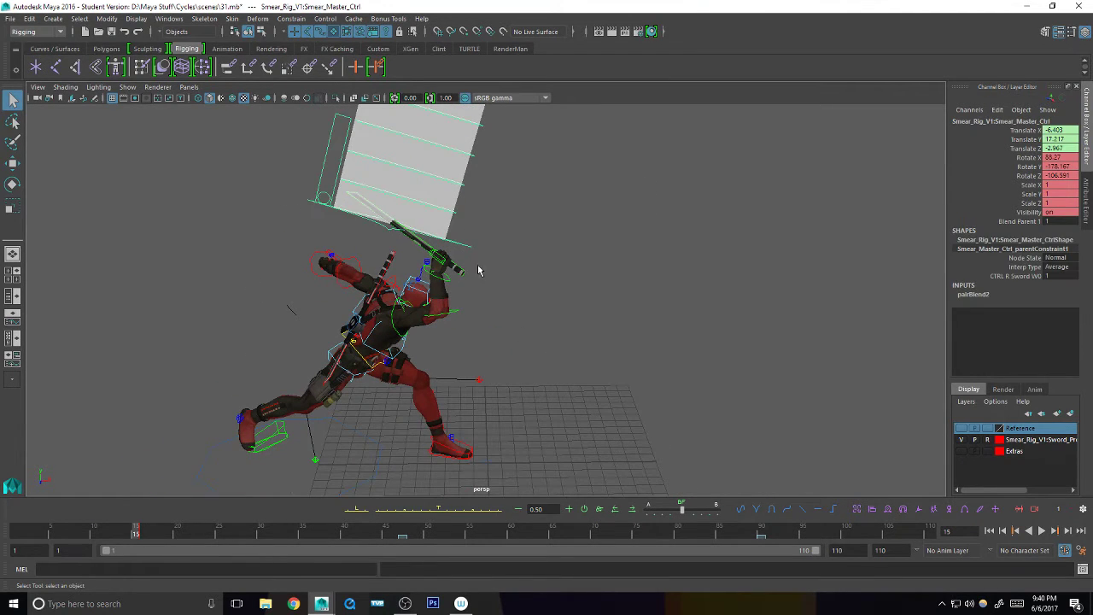
{"action": "left_click_drag", "start_coordinate": [496, 276], "coordinate": [479, 271], "text": "alt"}
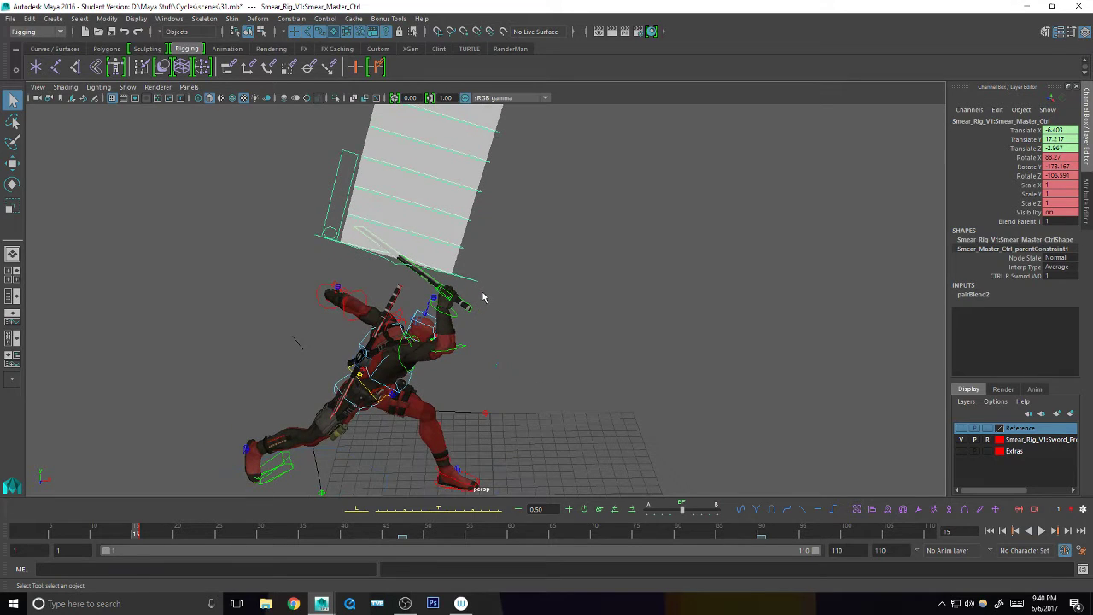
{"action": "left_click", "coordinate": [1050, 211]}
{"action": "left_click", "coordinate": [621, 368]}
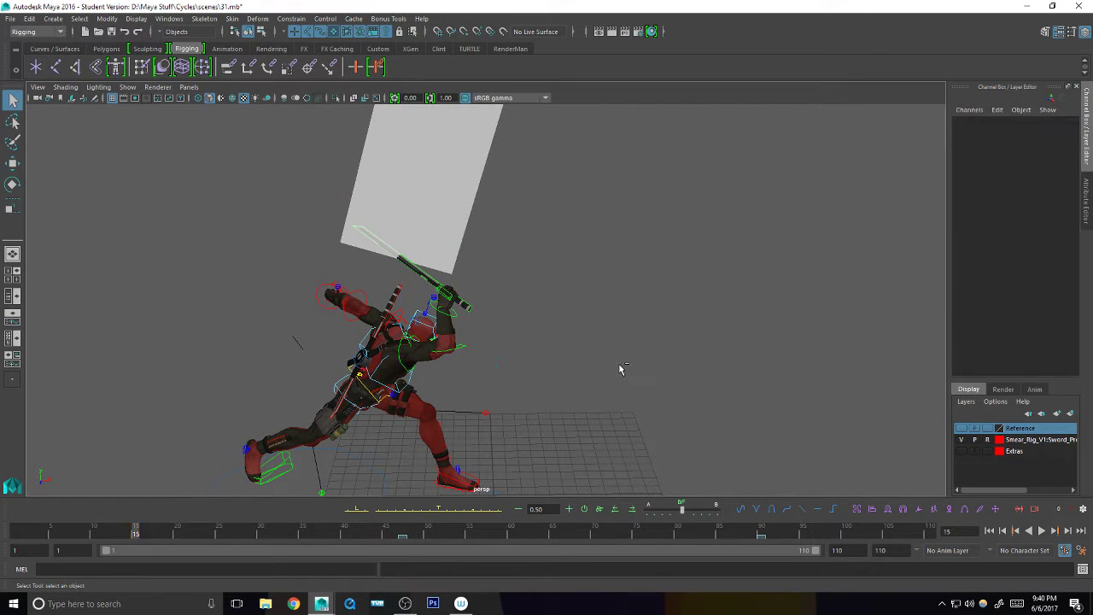
{"action": "key", "text": "ctrl+z"}
{"action": "middle_click_drag", "start_coordinate": [564, 323], "coordinate": [563, 377], "text": "alt"}
{"action": "left_click", "coordinate": [562, 377]}
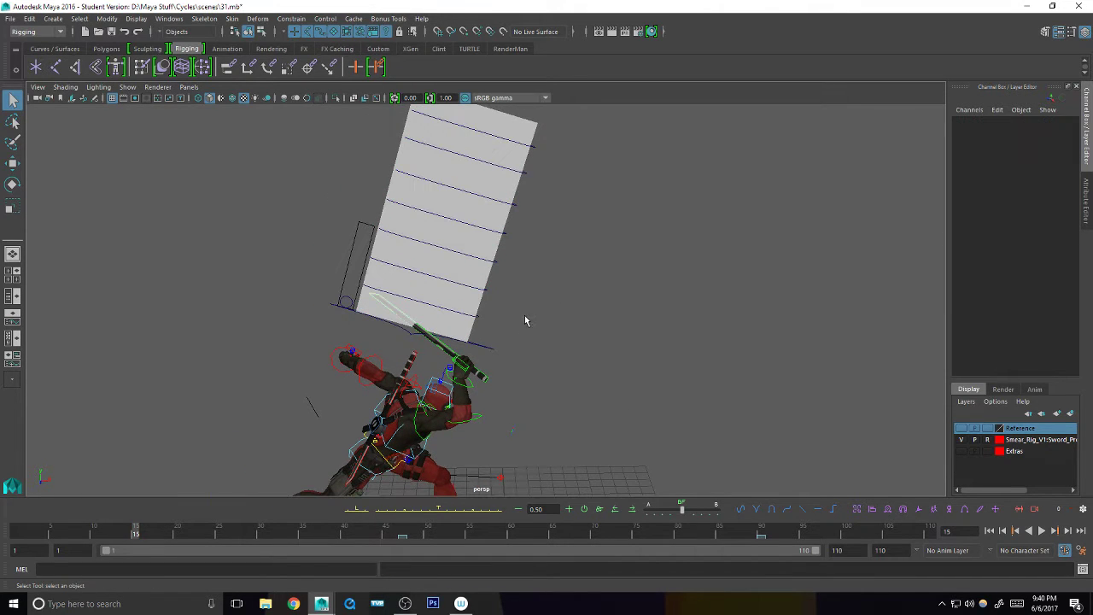
- Inspect the channels of the master control and of the plane's uppermost cross control at frame 15
{"action": "left_click", "coordinate": [487, 346]}
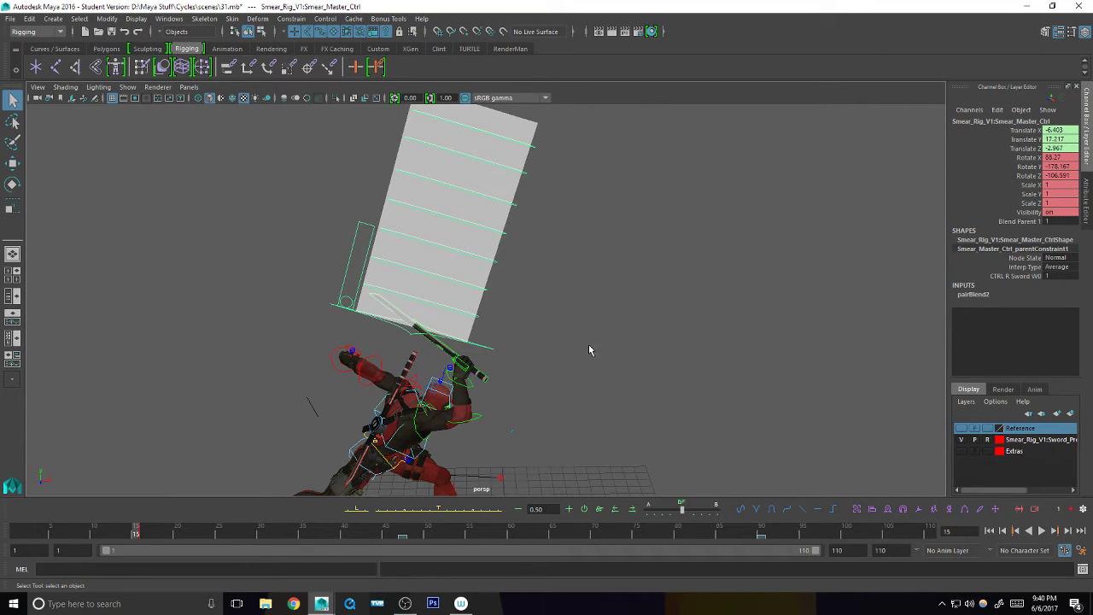
{"action": "left_click", "coordinate": [540, 130]}
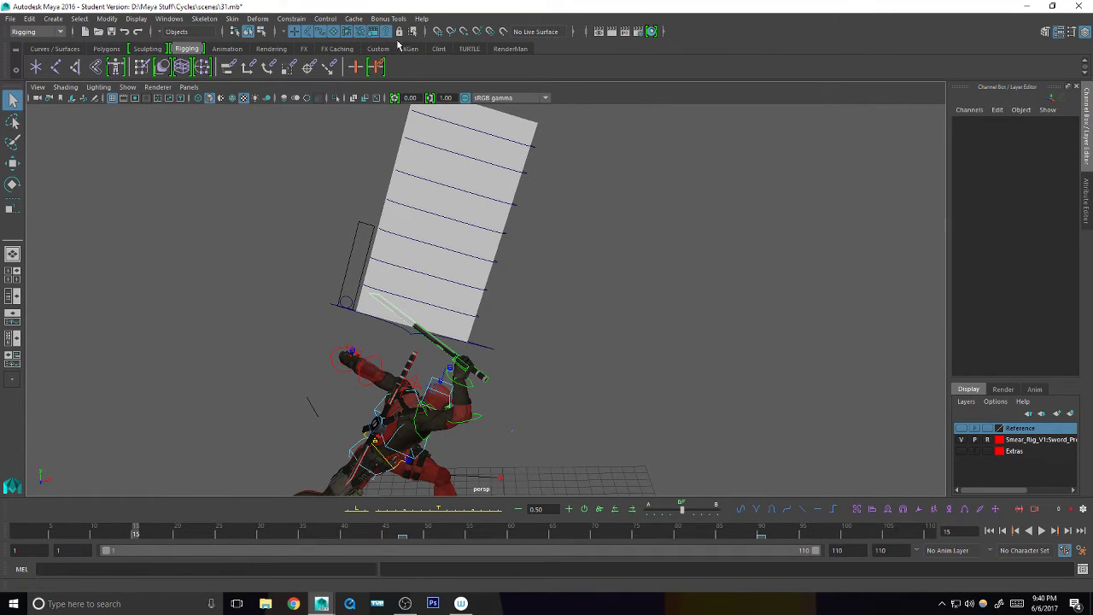
{"action": "middle_click_drag", "start_coordinate": [541, 133], "coordinate": [535, 183], "text": "alt"}
{"action": "left_click", "coordinate": [529, 182]}
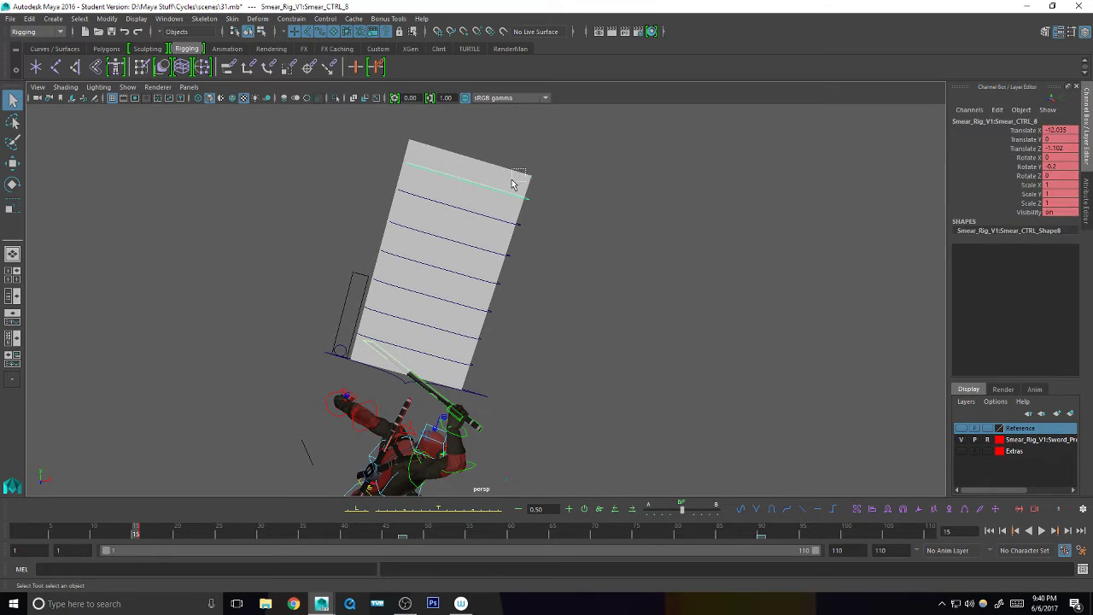
{"action": "left_click", "coordinate": [506, 396]}
{"action": "middle_click_drag", "start_coordinate": [506, 396], "coordinate": [547, 288], "text": "alt"}
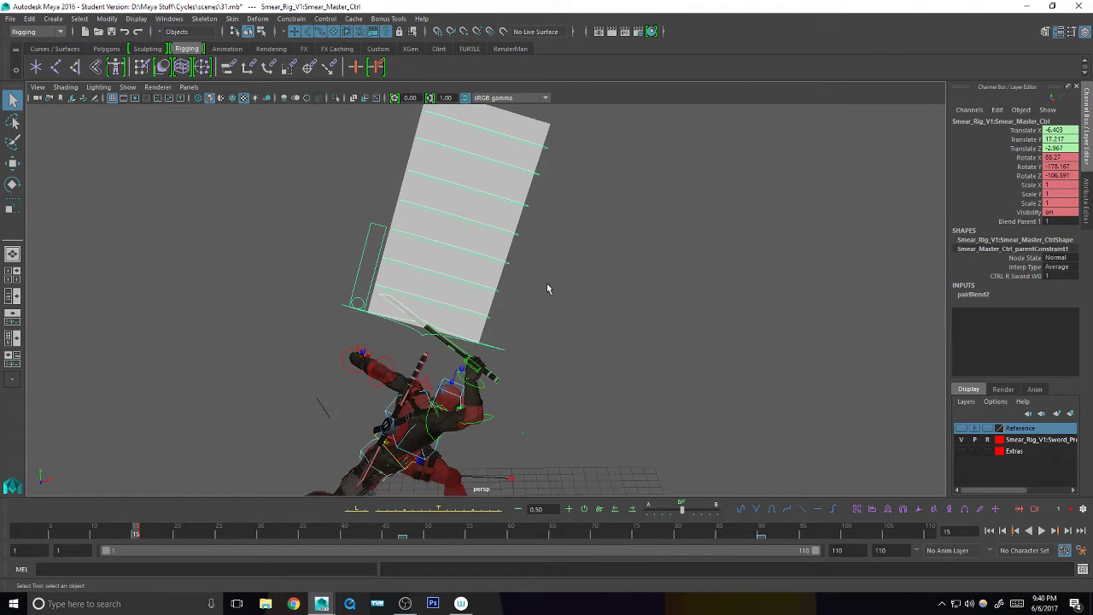
- Return to frame 16 and delete the parent constraint from the smear rig's master control
{"action": "key", "text": "alt+period"}
{"action": "middle_click_drag", "start_coordinate": [615, 386], "coordinate": [633, 332], "text": "alt"}
{"action": "left_click", "coordinate": [673, 398]}
{"action": "left_click", "coordinate": [586, 447]}
{"action": "middle_click_drag", "start_coordinate": [585, 448], "coordinate": [589, 425], "text": "alt"}
{"action": "key", "text": "space"}
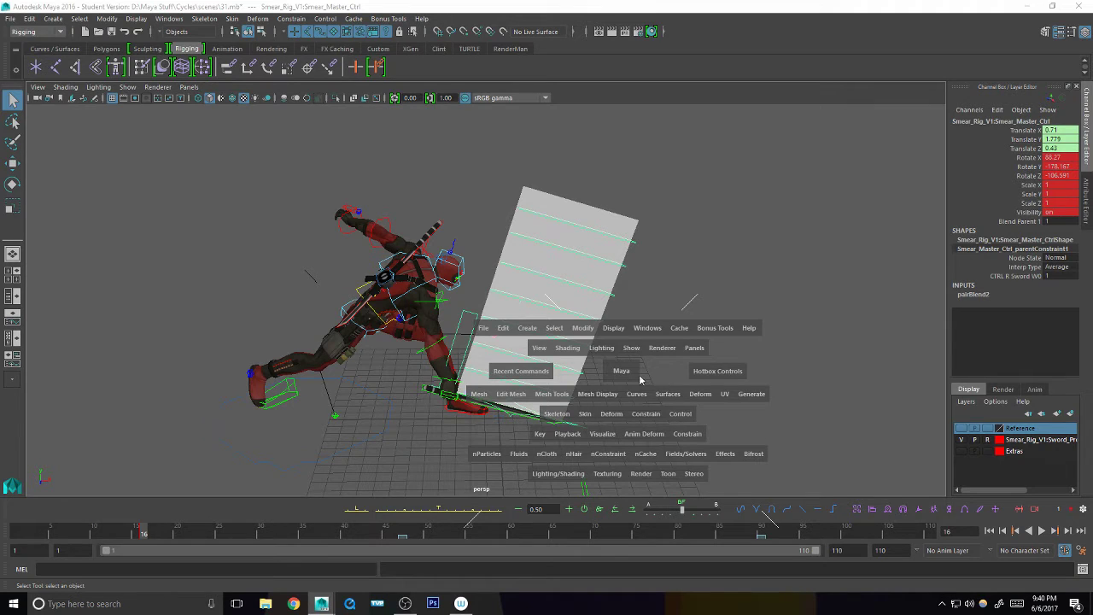
{"action": "left_click", "coordinate": [501, 329]}
{"action": "mouse_move", "coordinate": [563, 180]}
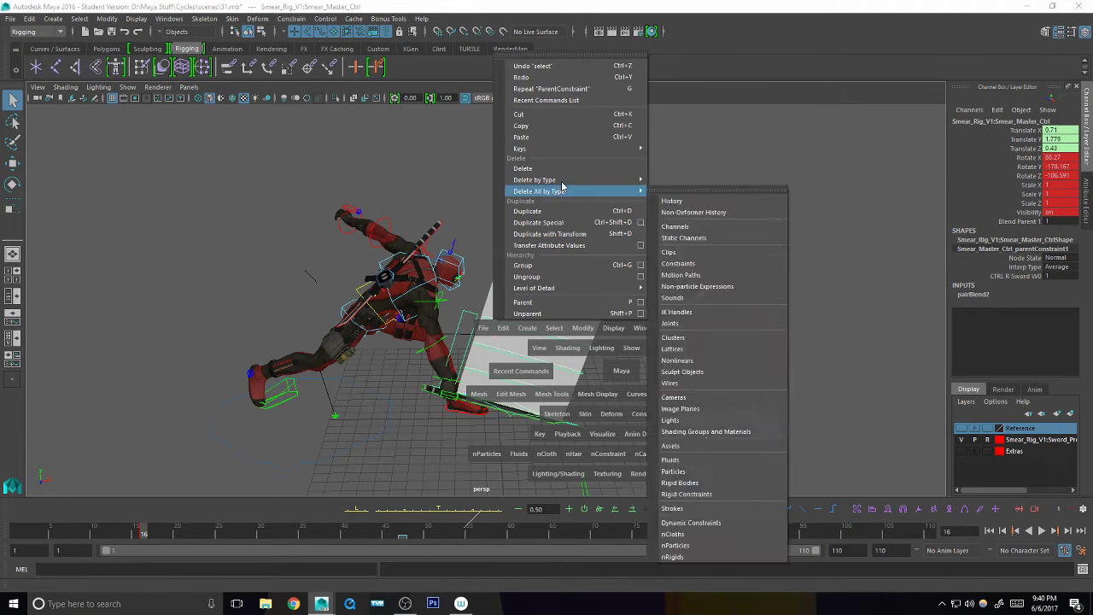
{"action": "left_click", "coordinate": [678, 240]}
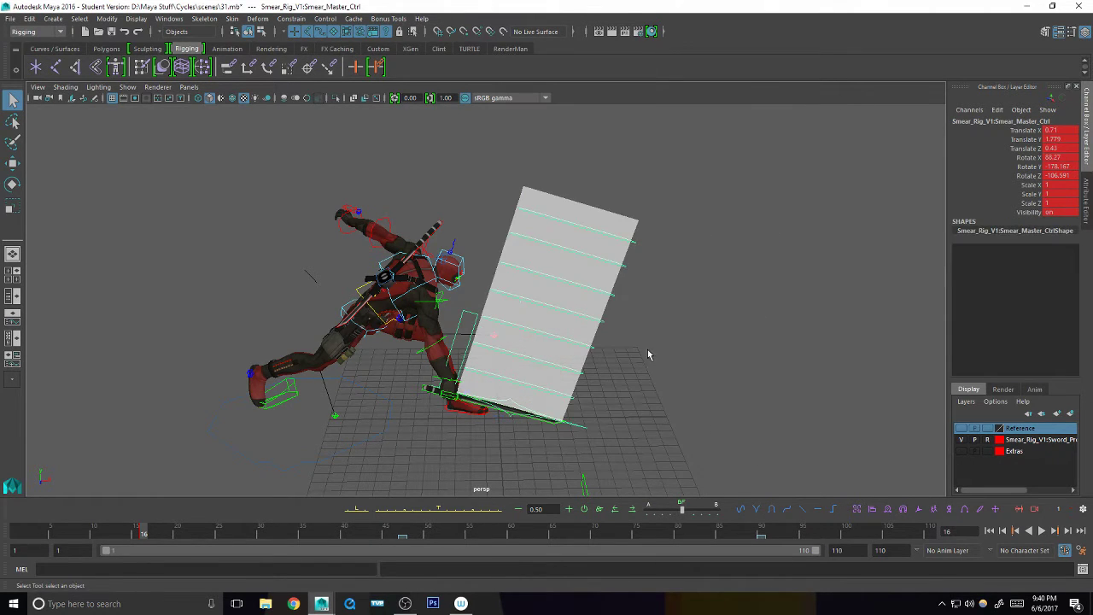
- Reselect the unconstrained master control and key its channels at frame 16
{"action": "left_click", "coordinate": [642, 357]}
{"action": "left_click", "coordinate": [581, 387]}
{"action": "key", "text": "s"}
- Create a new standard camera in the scene
{"action": "left_click_drag", "start_coordinate": [587, 396], "coordinate": [595, 388], "text": "alt"}
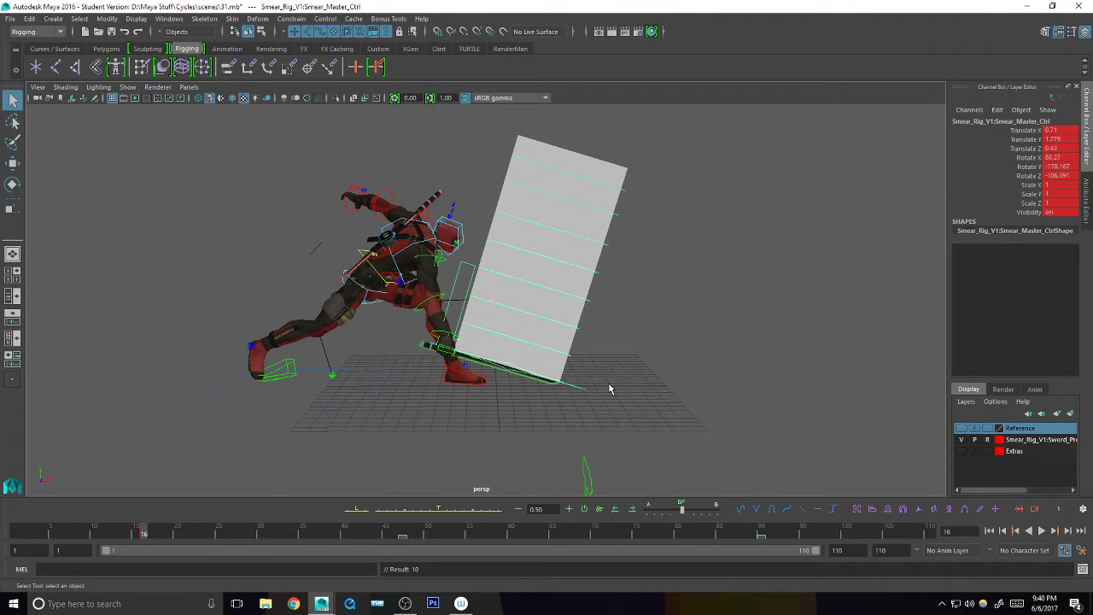
{"action": "left_click_drag", "start_coordinate": [556, 310], "coordinate": [541, 383], "text": "alt"}
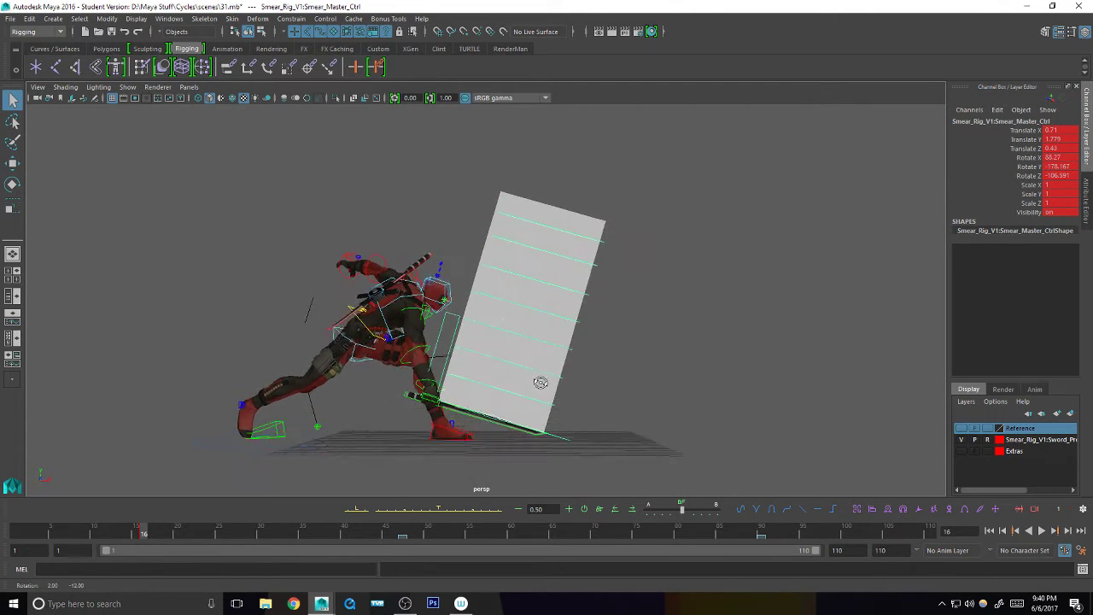
{"action": "right_click_drag", "start_coordinate": [541, 383], "coordinate": [595, 374], "text": "alt"}
{"action": "middle_click_drag", "start_coordinate": [595, 374], "coordinate": [612, 372], "text": "alt"}
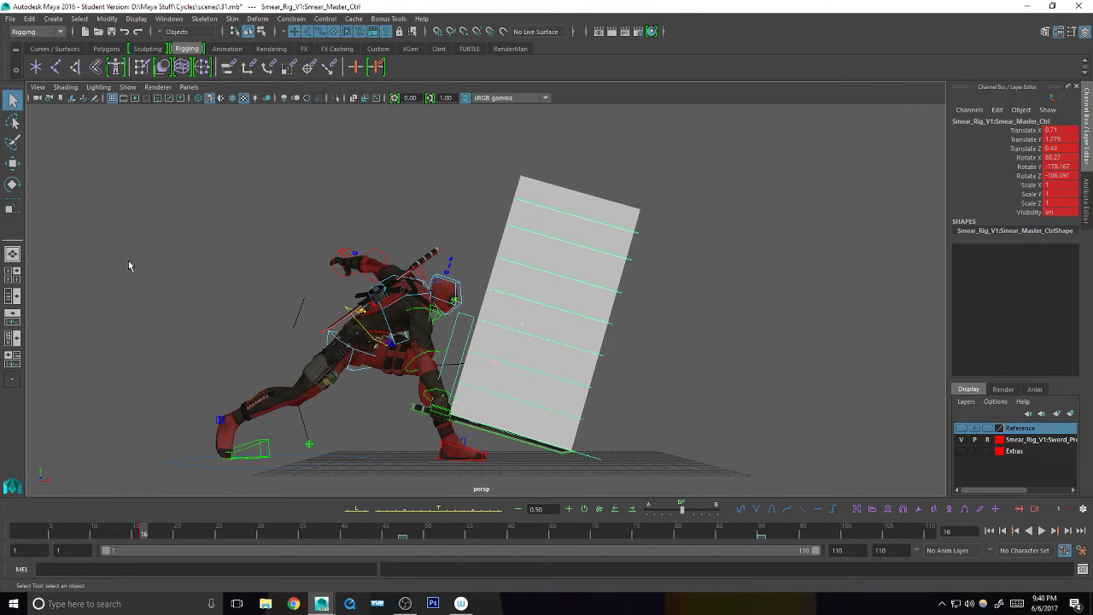
{"action": "key", "text": "space"}
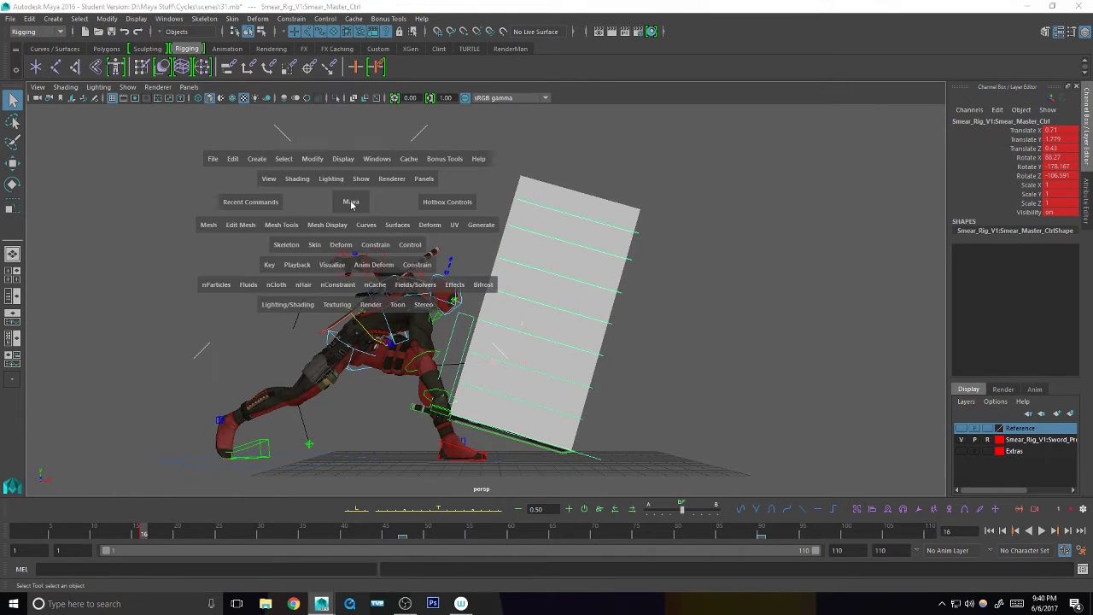
{"action": "left_click", "coordinate": [261, 164]}
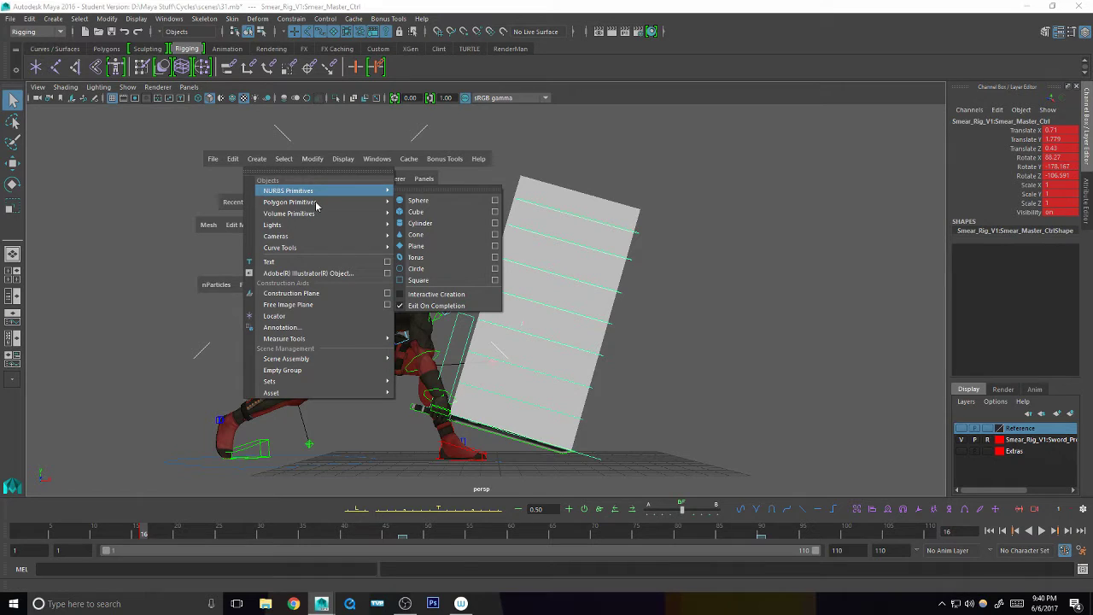
{"action": "mouse_move", "coordinate": [369, 237]}
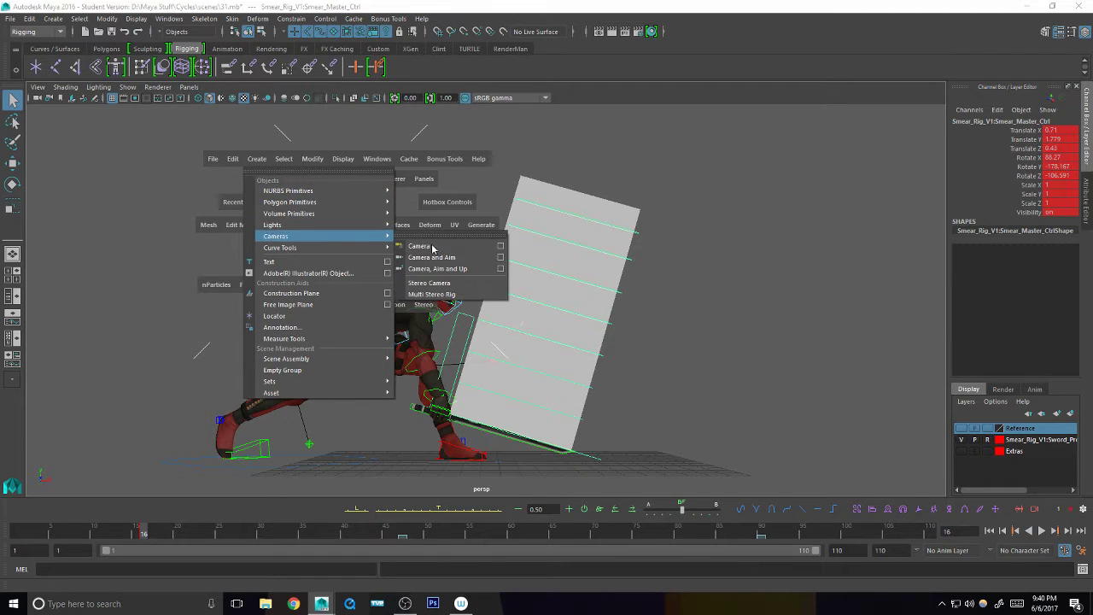
{"action": "left_click", "coordinate": [433, 248]}
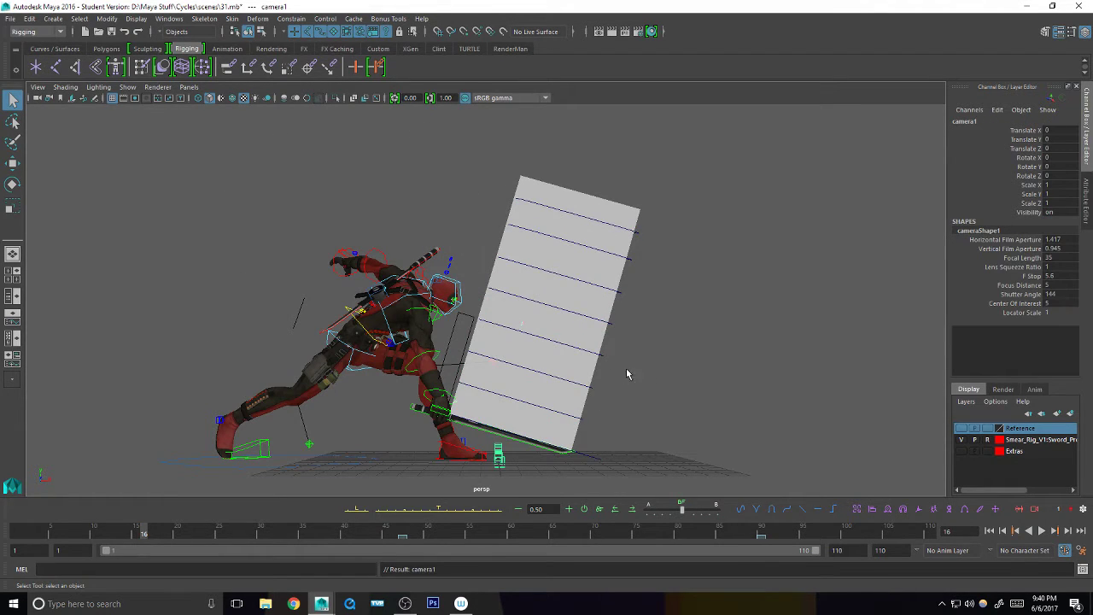
- Set up side-by-side persp and camera1 views, widen the persp view to about half, and shade both views with textures
{"action": "left_click", "coordinate": [13, 297]}
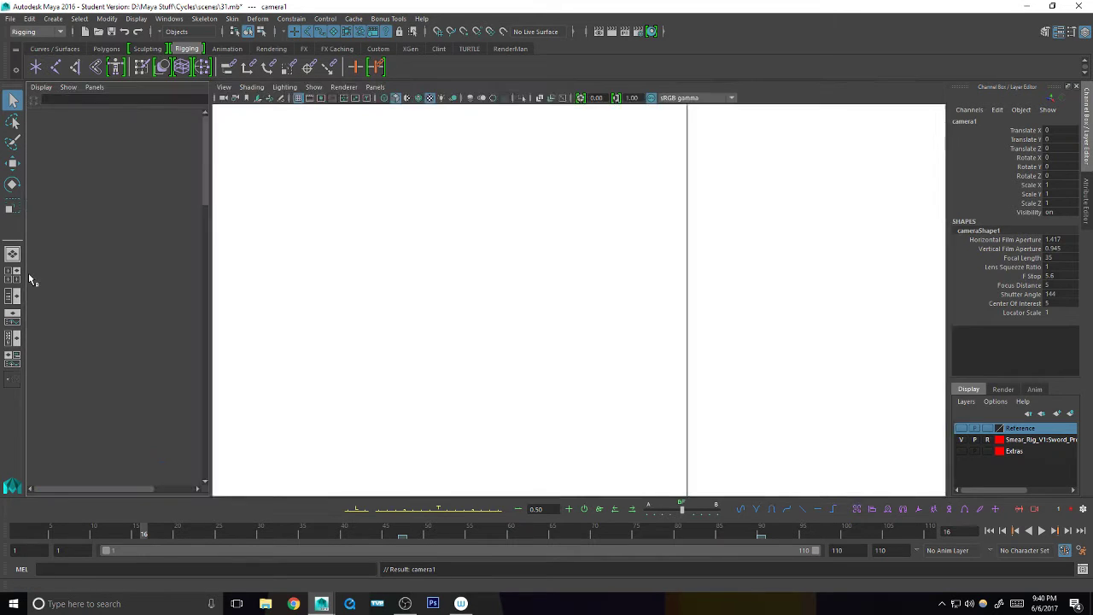
{"action": "left_click", "coordinate": [375, 87]}
{"action": "mouse_move", "coordinate": [450, 99]}
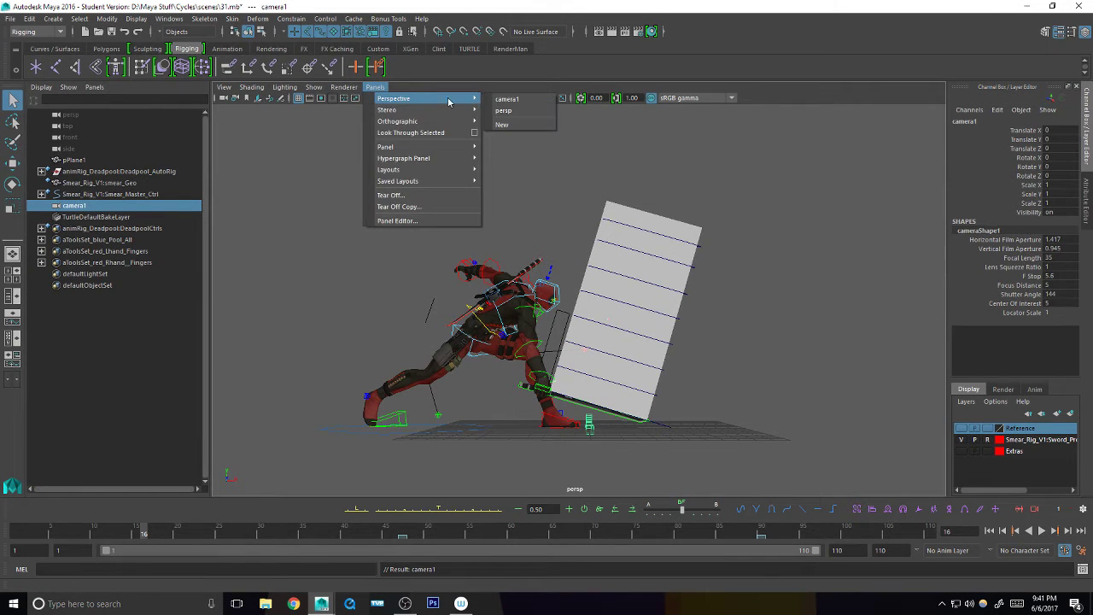
{"action": "left_click", "coordinate": [507, 99]}
{"action": "left_click", "coordinate": [94, 87]}
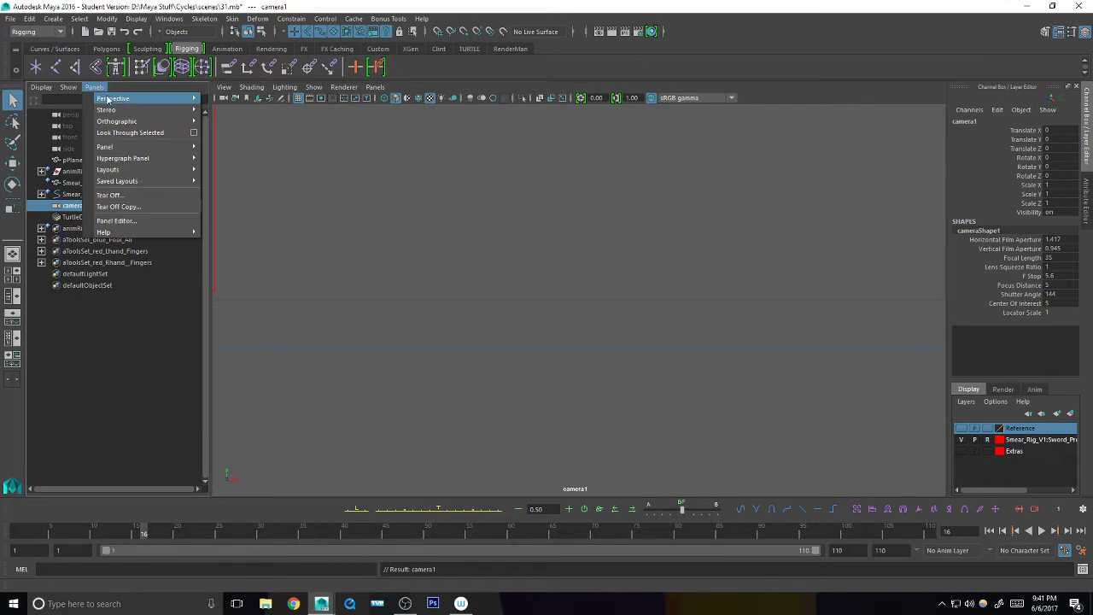
{"action": "mouse_move", "coordinate": [186, 99]}
{"action": "left_click", "coordinate": [228, 110]}
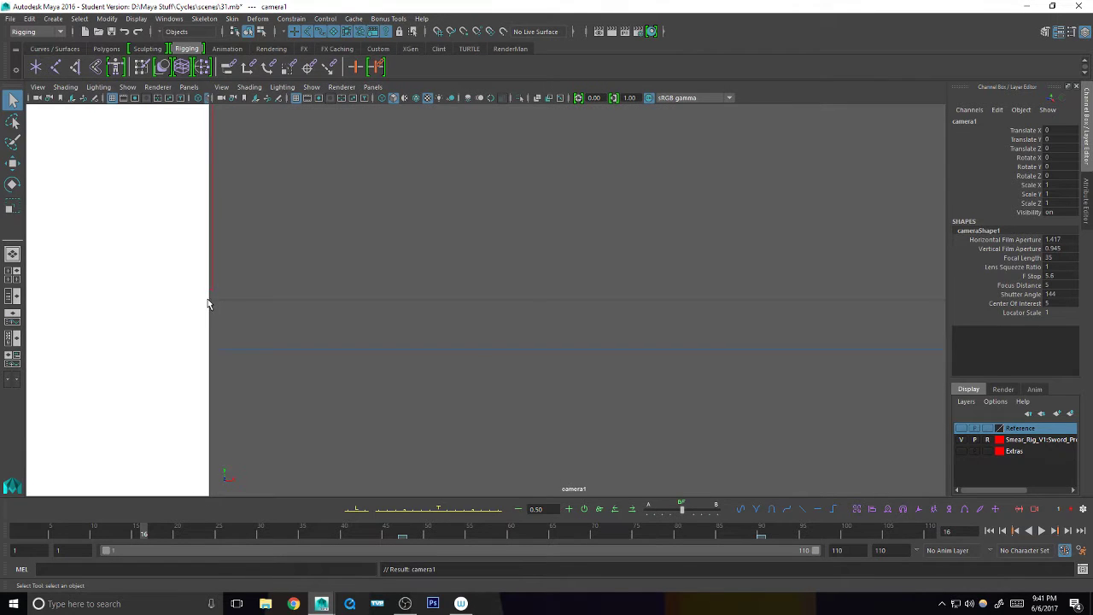
{"action": "left_click_drag", "start_coordinate": [207, 303], "coordinate": [519, 341]}
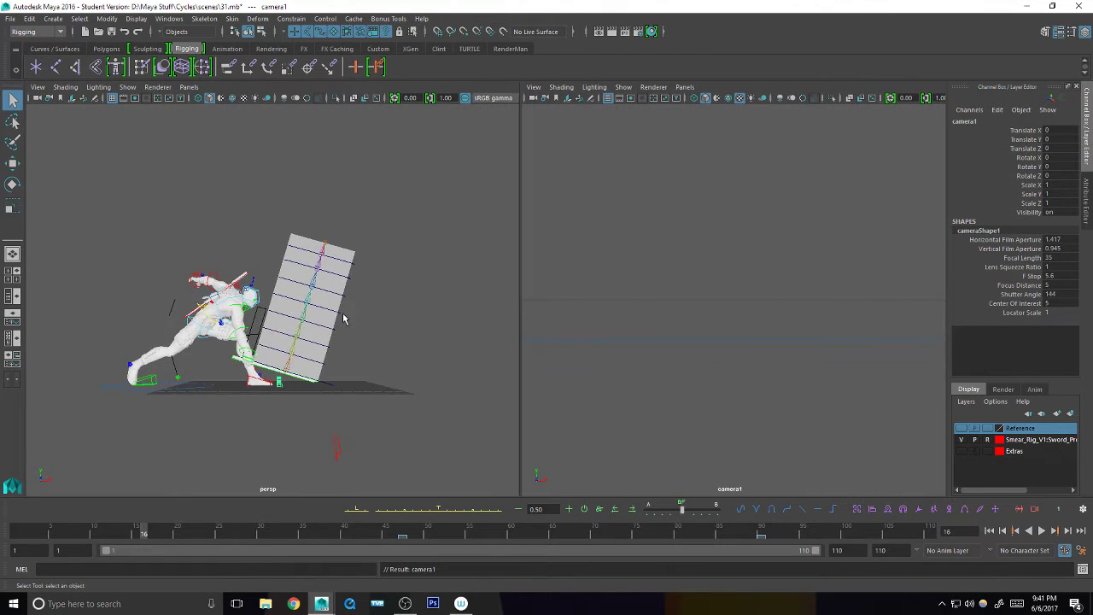
{"action": "key", "text": "6"}
{"action": "key", "text": "6"}
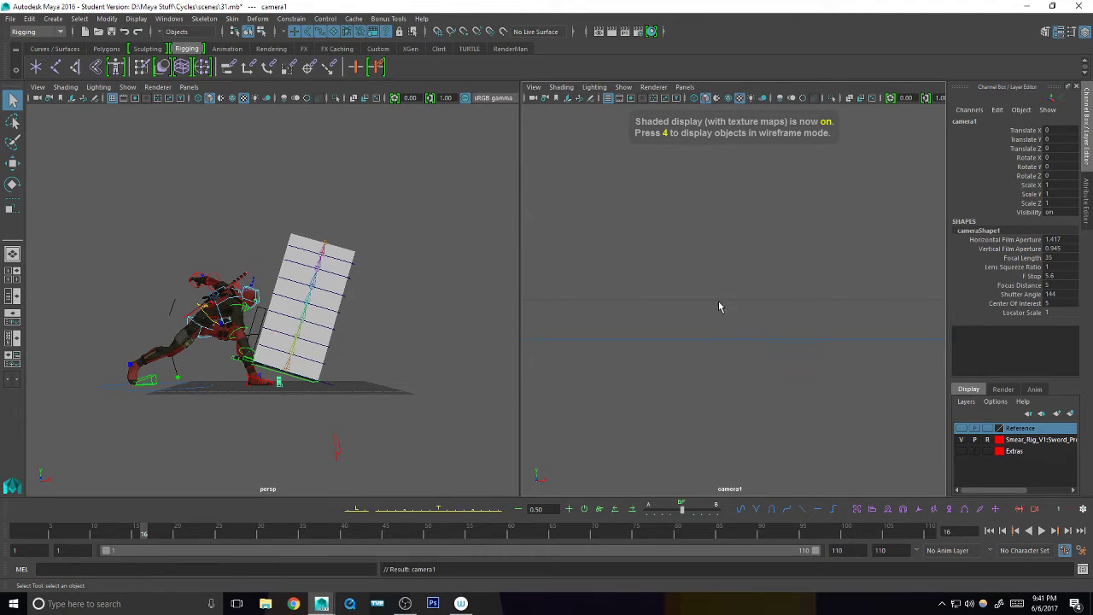
- Frame Deadpool and the smear plane through camera1 from a three-quarter angle and show the masked gate around its frame
{"action": "right_click_drag", "start_coordinate": [796, 296], "coordinate": [597, 303], "text": "alt"}
{"action": "middle_click_drag", "start_coordinate": [773, 253], "coordinate": [767, 331], "text": "alt"}
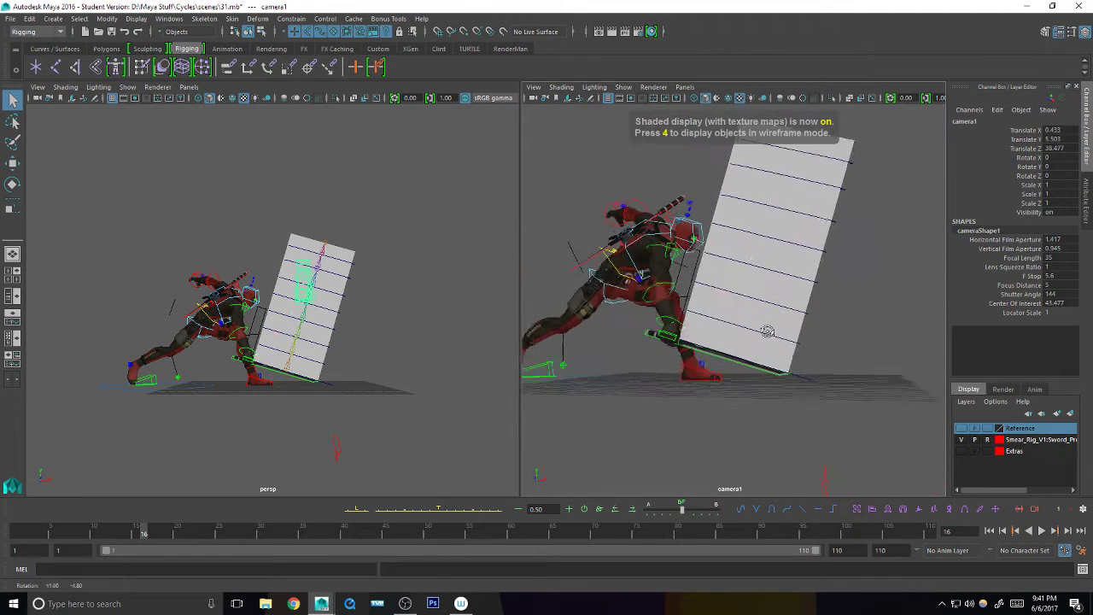
{"action": "left_click_drag", "start_coordinate": [767, 331], "coordinate": [732, 329], "text": "alt"}
{"action": "middle_click_drag", "start_coordinate": [732, 330], "coordinate": [780, 334], "text": "alt"}
{"action": "right_click_drag", "start_coordinate": [780, 334], "coordinate": [737, 344], "text": "alt"}
{"action": "left_click_drag", "start_coordinate": [737, 344], "coordinate": [715, 345], "text": "alt"}
{"action": "right_click_drag", "start_coordinate": [715, 345], "coordinate": [766, 369], "text": "alt"}
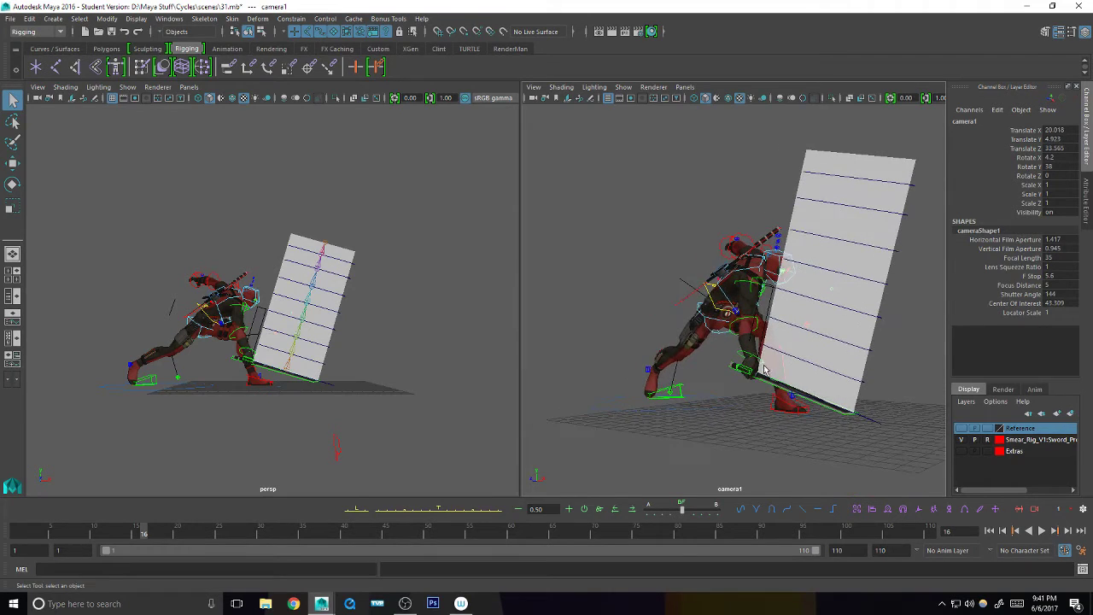
{"action": "left_click", "coordinate": [641, 98]}
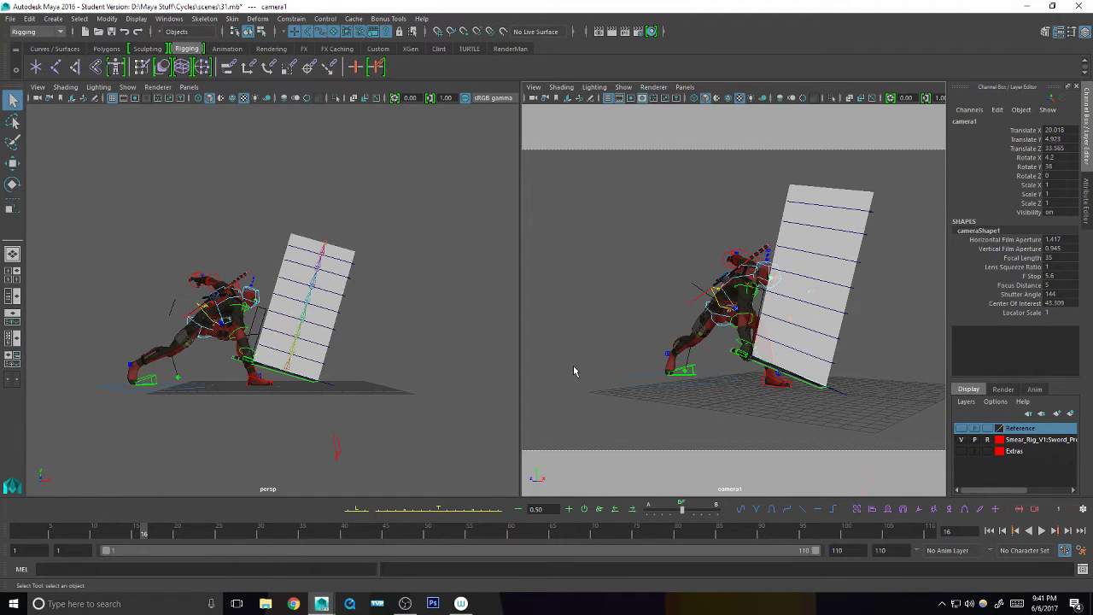
- Hide the NURBS curves, NURBS surfaces, NURBS CVs and NURBS hulls in the camera1 view
{"action": "left_click", "coordinate": [574, 371]}
{"action": "left_click", "coordinate": [623, 86]}
{"action": "left_click", "coordinate": [651, 148]}
{"action": "left_click", "coordinate": [625, 88]}
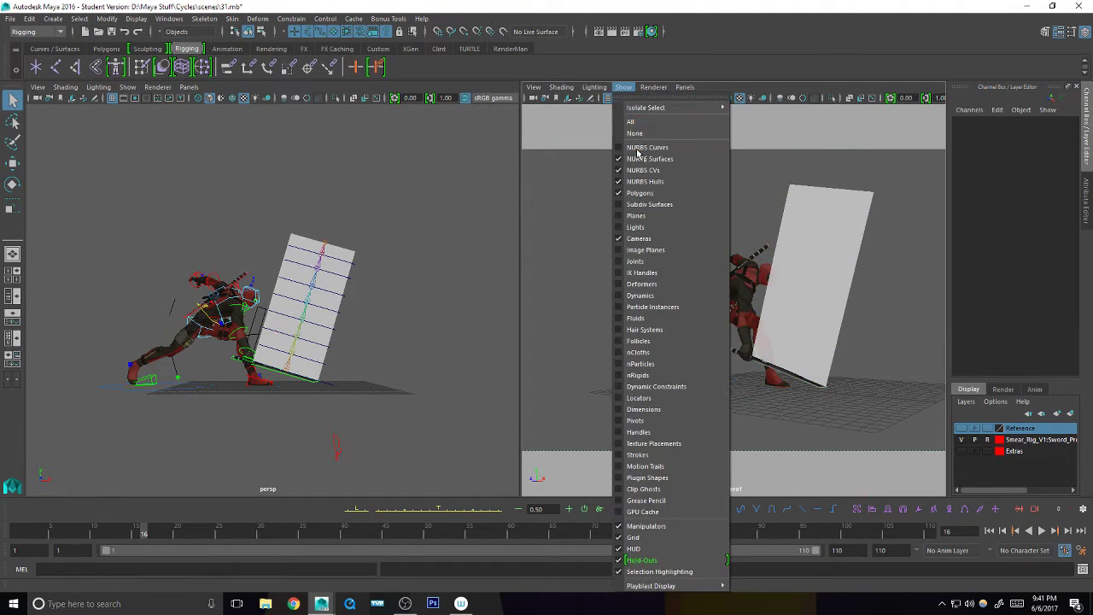
{"action": "left_click", "coordinate": [657, 160]}
{"action": "left_click", "coordinate": [623, 87]}
{"action": "left_click", "coordinate": [642, 179]}
{"action": "left_click", "coordinate": [623, 87]}
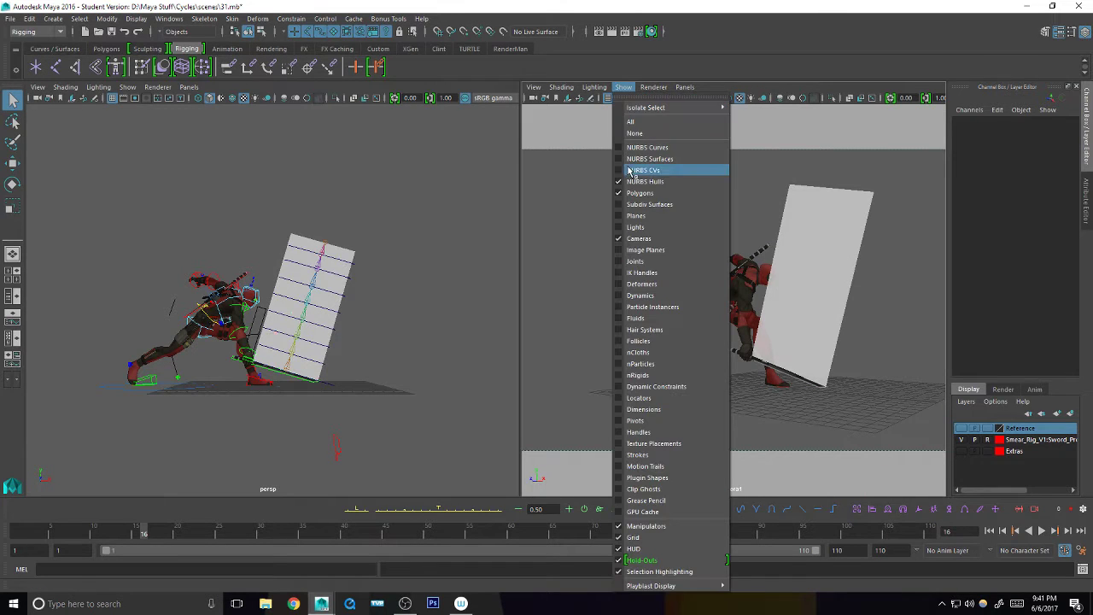
{"action": "left_click", "coordinate": [634, 181]}
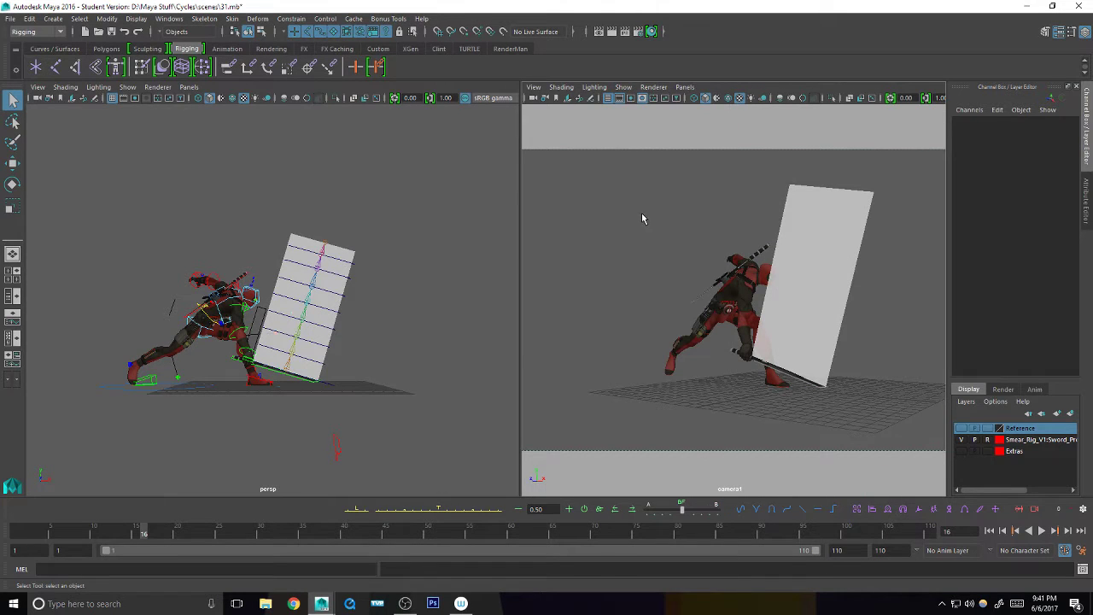
- Limit the object types displayed in the persp view to NURBS curves, NURBS surfaces and polygons
{"action": "left_click", "coordinate": [128, 87]}
{"action": "left_click", "coordinate": [150, 120]}
{"action": "left_click", "coordinate": [132, 89]}
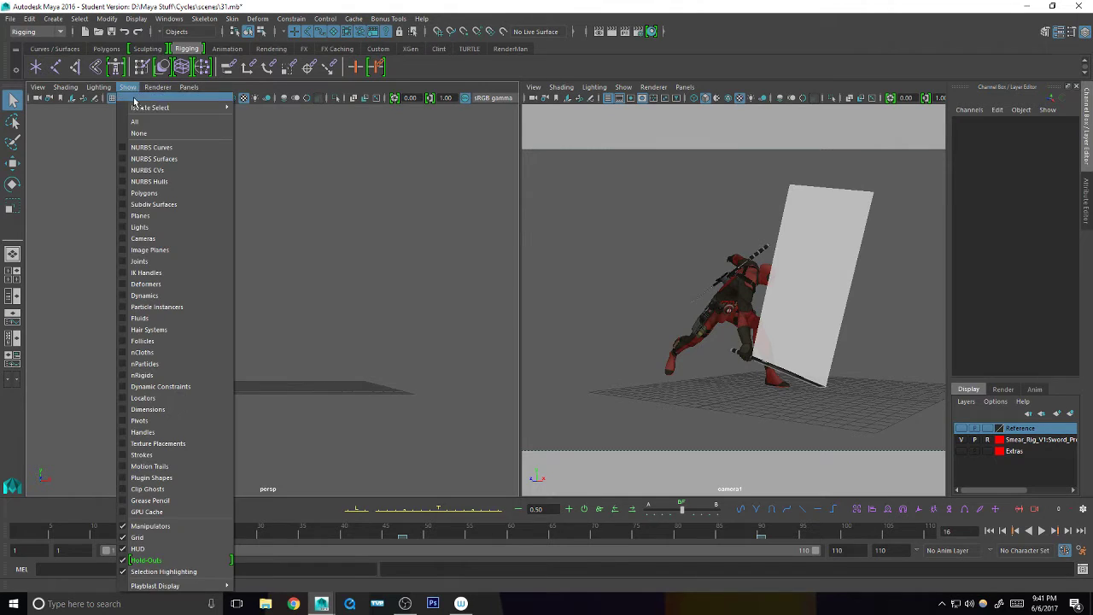
{"action": "left_click", "coordinate": [134, 98]}
{"action": "left_click", "coordinate": [153, 139]}
{"action": "left_click", "coordinate": [153, 150]}
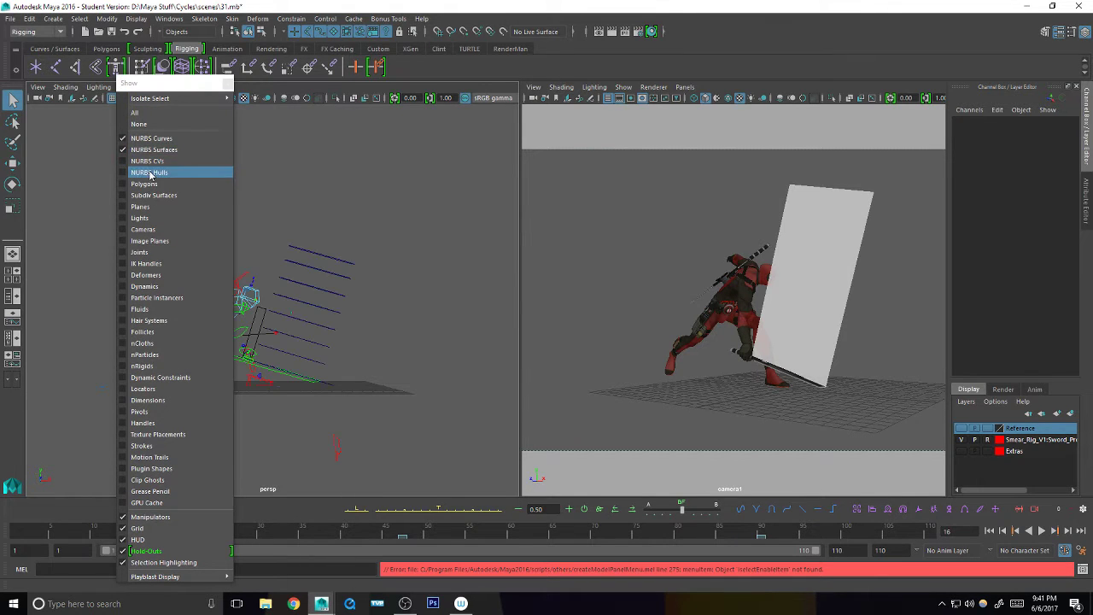
{"action": "left_click", "coordinate": [150, 184]}
{"action": "left_click", "coordinate": [227, 84]}
{"action": "left_click", "coordinate": [221, 128]}
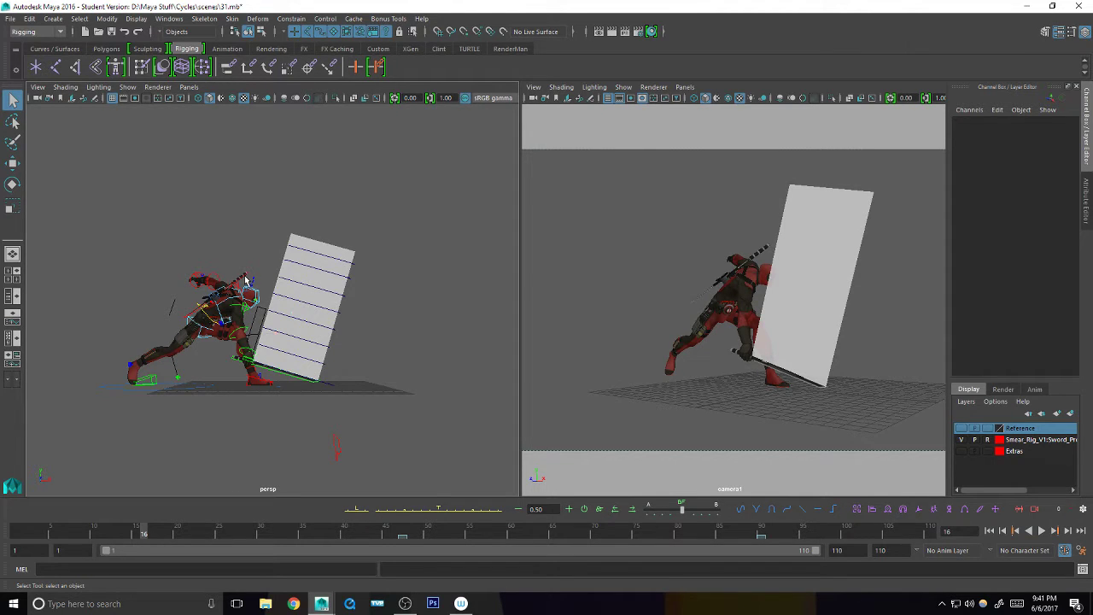
- Select the smear rig's master control together with the controls across the plane in the persp view
{"action": "mouse_move", "coordinate": [367, 361]}
{"action": "middle_mouse_down", "text": "alt"}
{"action": "mouse_move", "coordinate": [362, 385]}
{"action": "mouse_move", "coordinate": [352, 348]}
{"action": "middle_mouse_up", "text": "alt"}
{"action": "right_click_drag", "start_coordinate": [351, 349], "coordinate": [432, 349], "text": "alt"}
{"action": "left_click", "coordinate": [351, 412]}
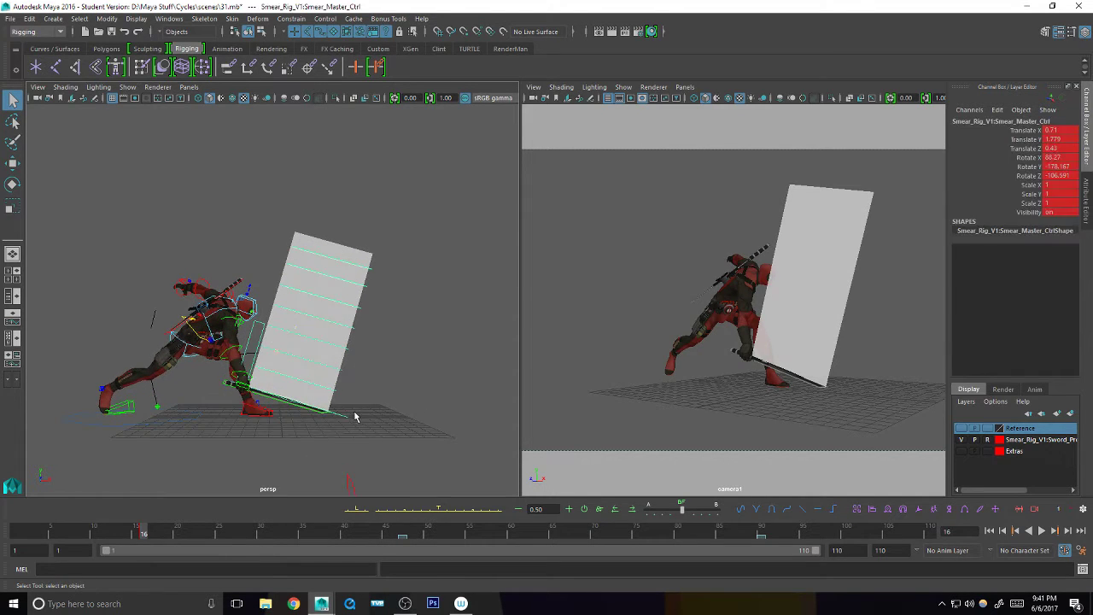
{"action": "middle_click_drag", "start_coordinate": [368, 339], "coordinate": [369, 353], "text": "alt"}
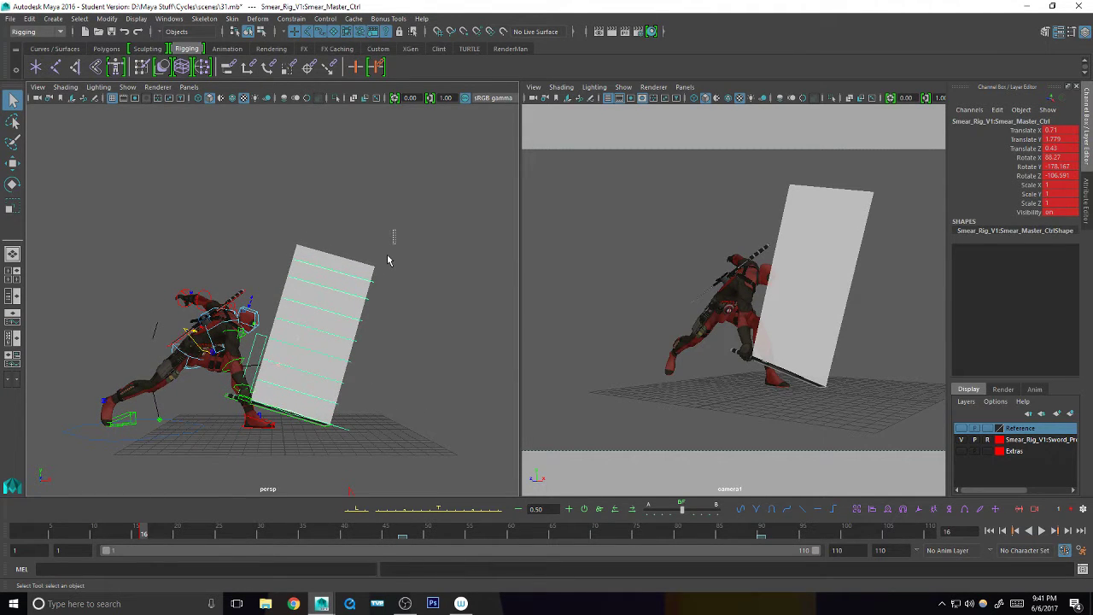
{"action": "mouse_move", "coordinate": [388, 255]}
{"action": "left_mouse_down"}
{"action": "mouse_move", "coordinate": [263, 331]}
{"action": "mouse_move", "coordinate": [257, 370]}
{"action": "left_mouse_up"}
{"action": "mouse_move", "coordinate": [275, 360]}
{"action": "right_mouse_down", "text": "alt"}
{"action": "mouse_move", "coordinate": [295, 353]}
{"action": "mouse_move", "coordinate": [339, 400]}
{"action": "right_mouse_up", "text": "alt"}
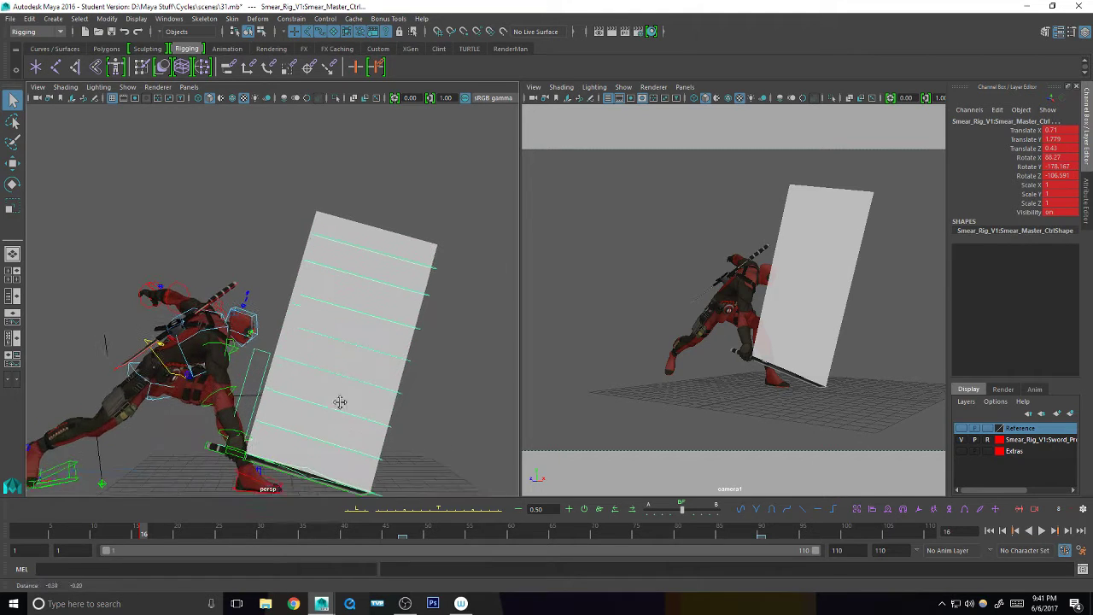
{"action": "middle_click_drag", "start_coordinate": [338, 400], "coordinate": [358, 382], "text": "alt"}
{"action": "right_click_drag", "start_coordinate": [265, 410], "coordinate": [402, 390], "text": "alt"}
- Go to frame 15 and complete the smear rig selection with the plane's cross controls and the shape toggle
{"action": "left_click", "coordinate": [135, 533]}
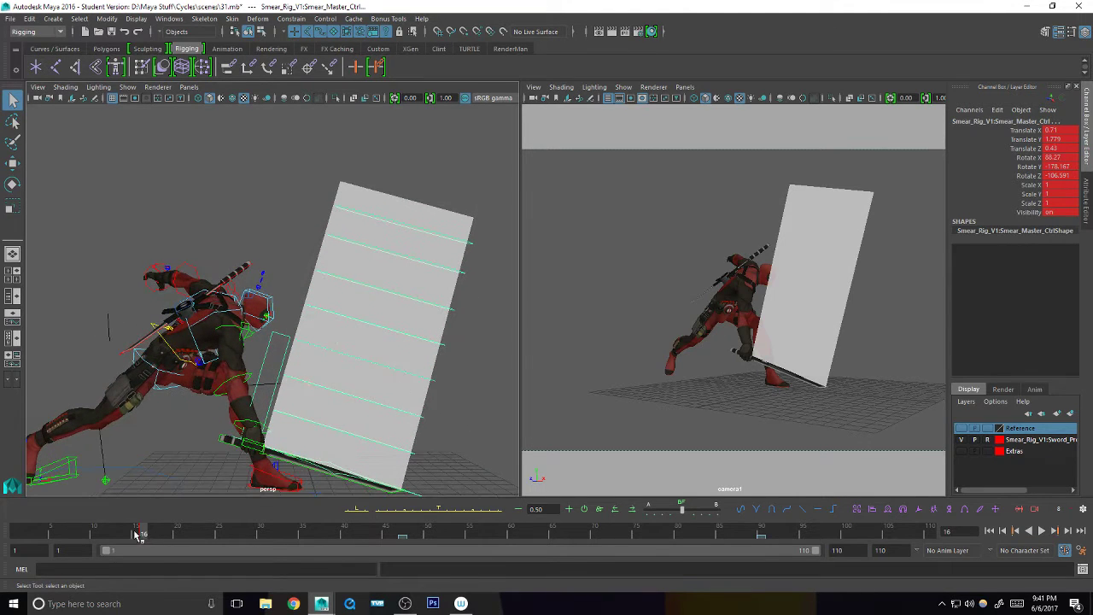
{"action": "left_click", "coordinate": [253, 431]}
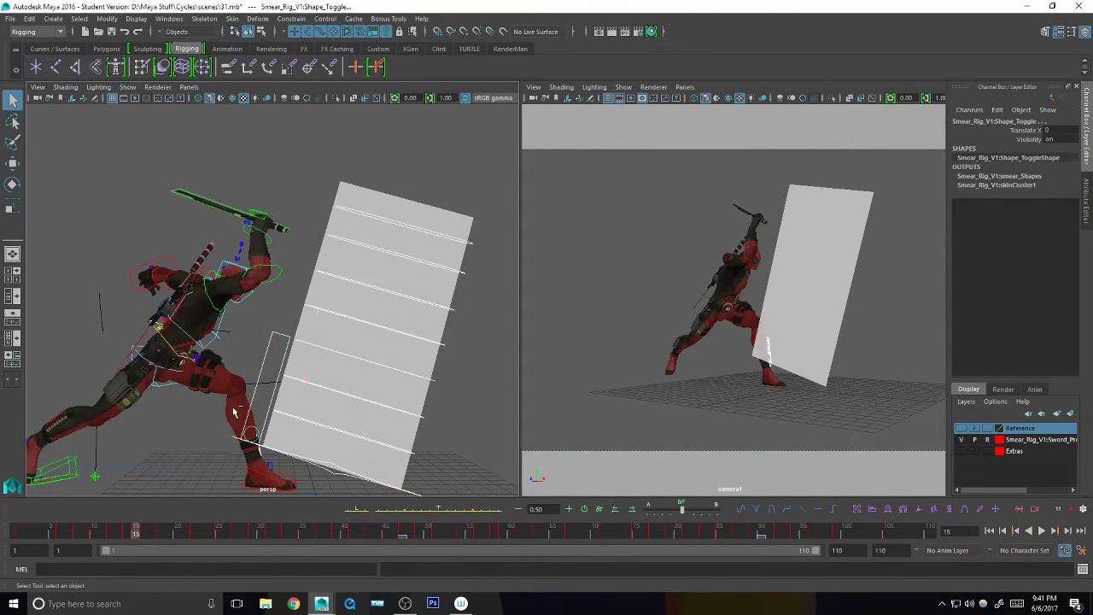
{"action": "middle_click_drag", "start_coordinate": [288, 407], "coordinate": [289, 389], "text": "alt"}
{"action": "mouse_move", "coordinate": [465, 151]}
{"action": "left_mouse_down"}
{"action": "mouse_move", "coordinate": [409, 305]}
{"action": "mouse_move", "coordinate": [405, 483]}
{"action": "left_mouse_up"}
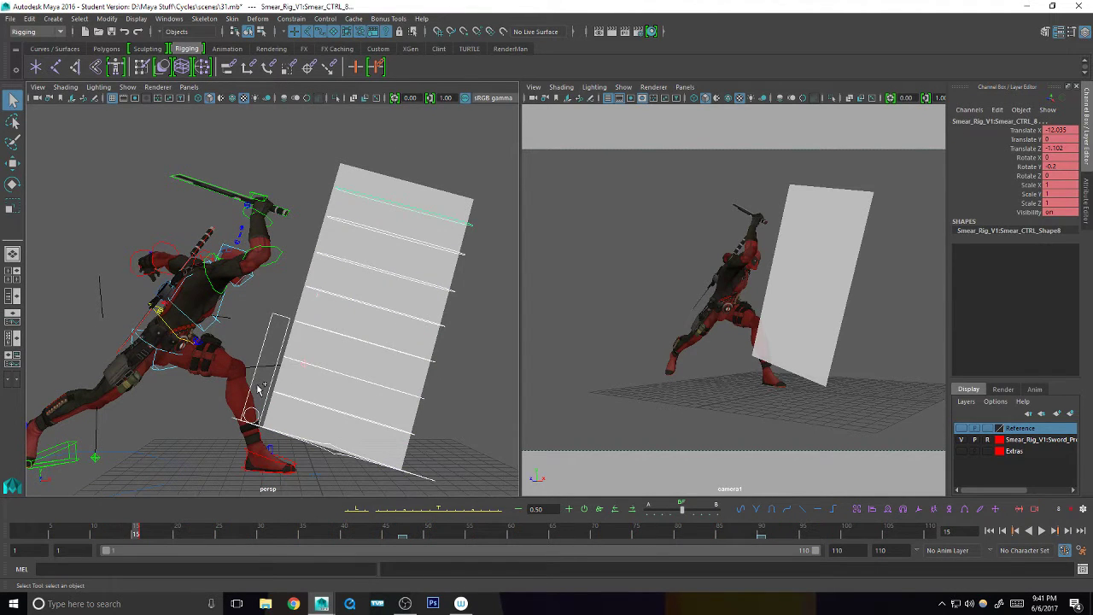
{"action": "left_click", "coordinate": [263, 417]}
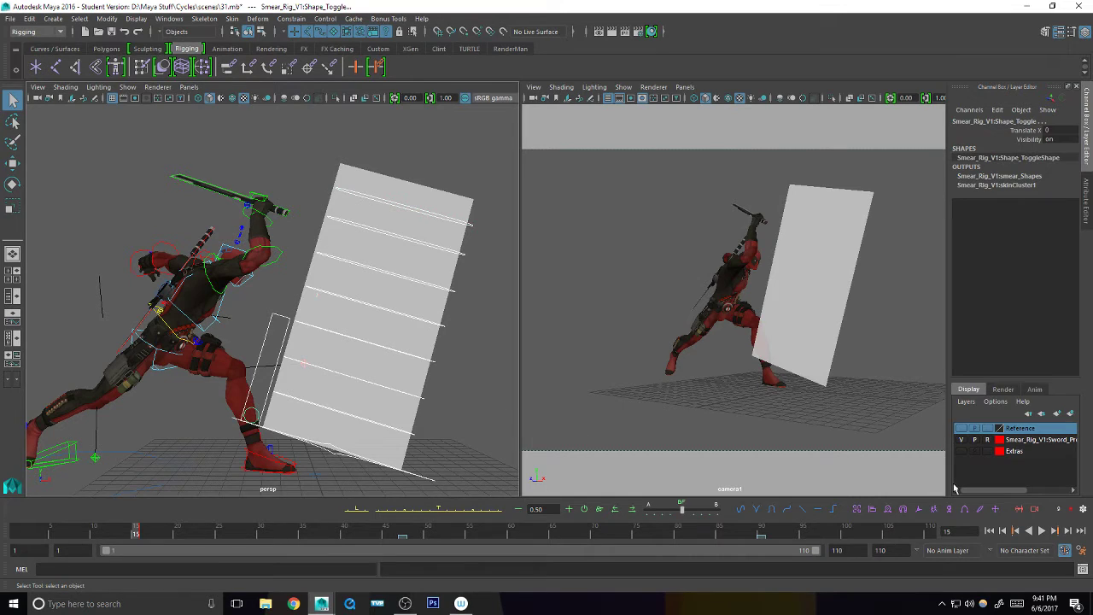
- Save the selected smear rig controls as a purple selection set named Swing_FX, clear the selection and reselect them through the set
{"action": "left_click", "coordinate": [857, 508]}
{"action": "left_click", "coordinate": [910, 481]}
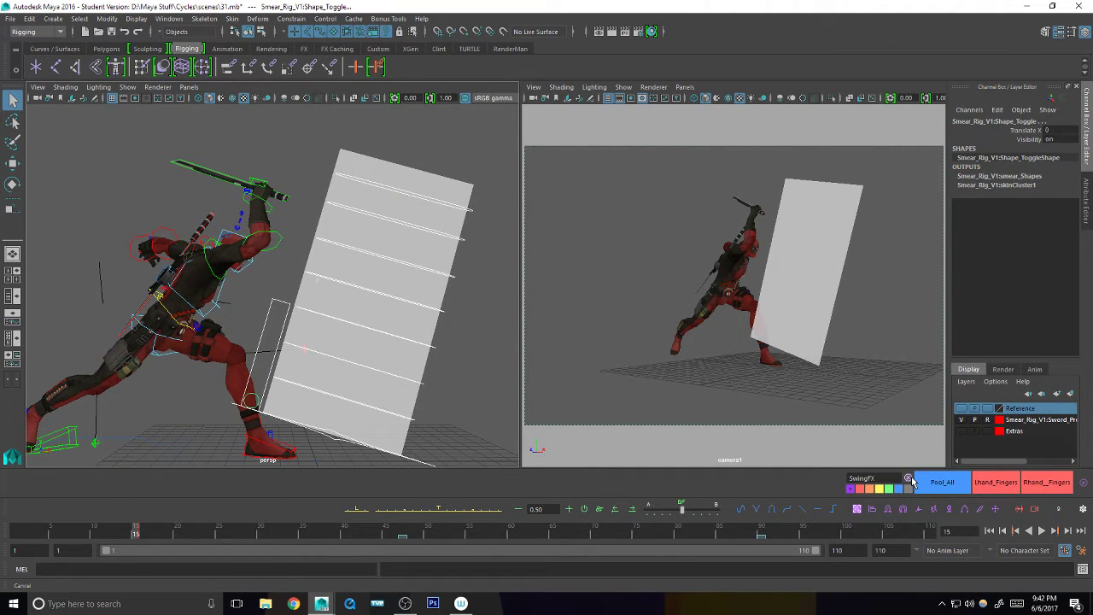
{"action": "left_click", "coordinate": [852, 490]}
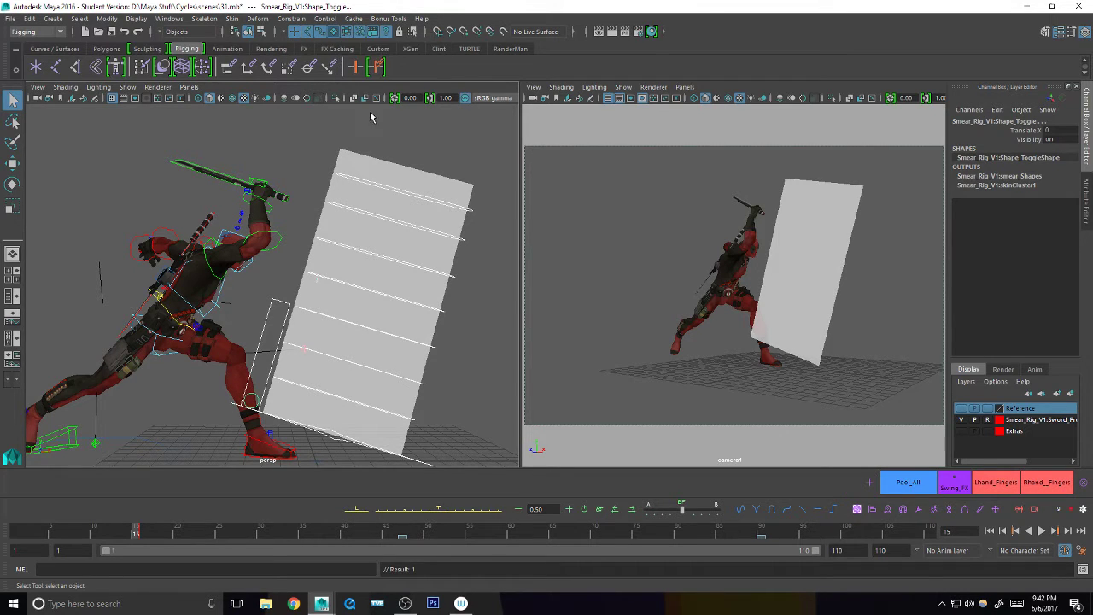
{"action": "left_click", "coordinate": [375, 115]}
{"action": "left_click", "coordinate": [956, 480]}
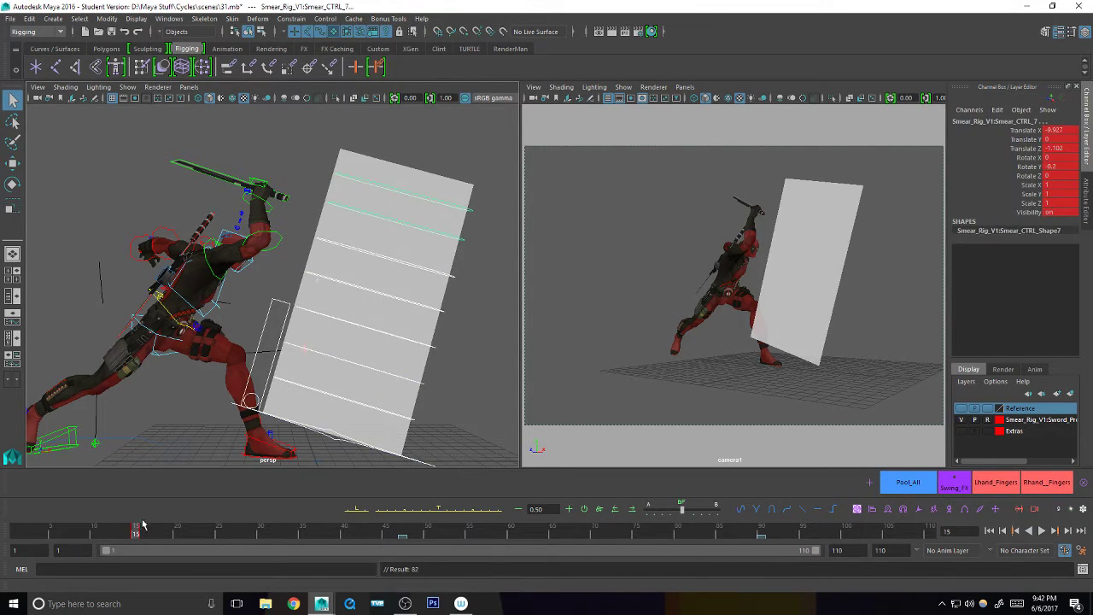
- Check frame 16, return to frame 15 and add a Grease Pencil frame there in the camera1 view
{"action": "left_click", "coordinate": [143, 532]}
{"action": "key", "text": "alt+comma"}
{"action": "middle_click_drag", "start_coordinate": [298, 404], "coordinate": [288, 413], "text": "alt"}
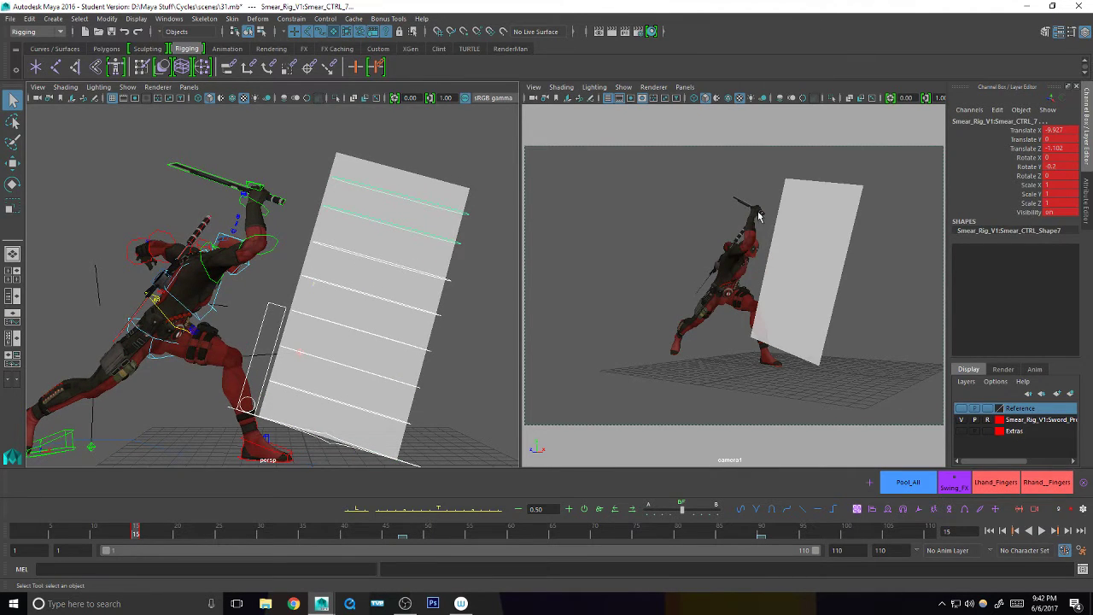
{"action": "left_click", "coordinate": [591, 98]}
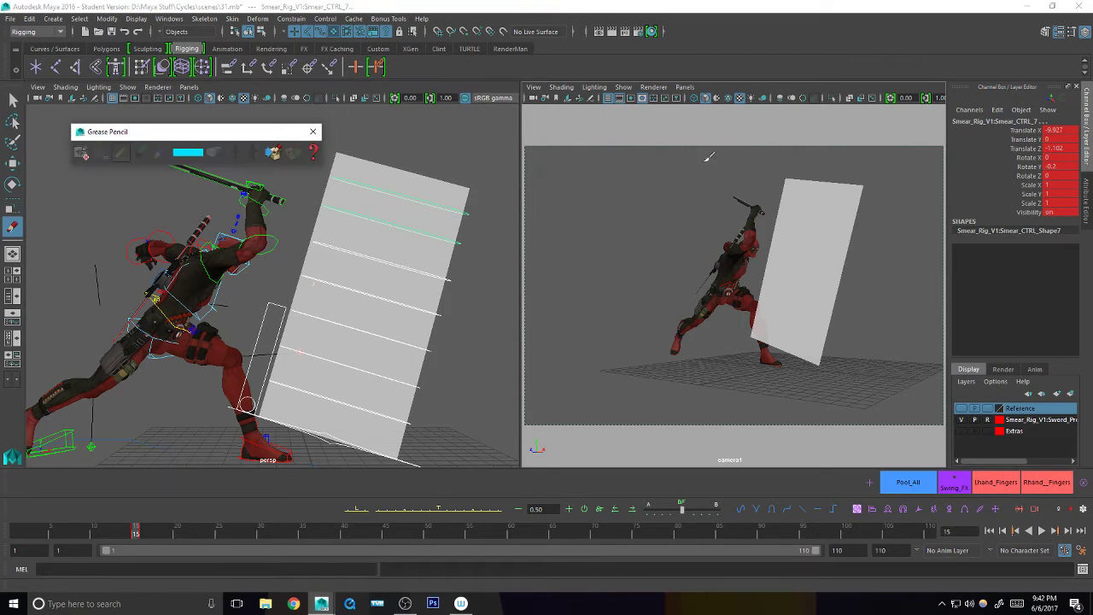
{"action": "left_click", "coordinate": [749, 184]}
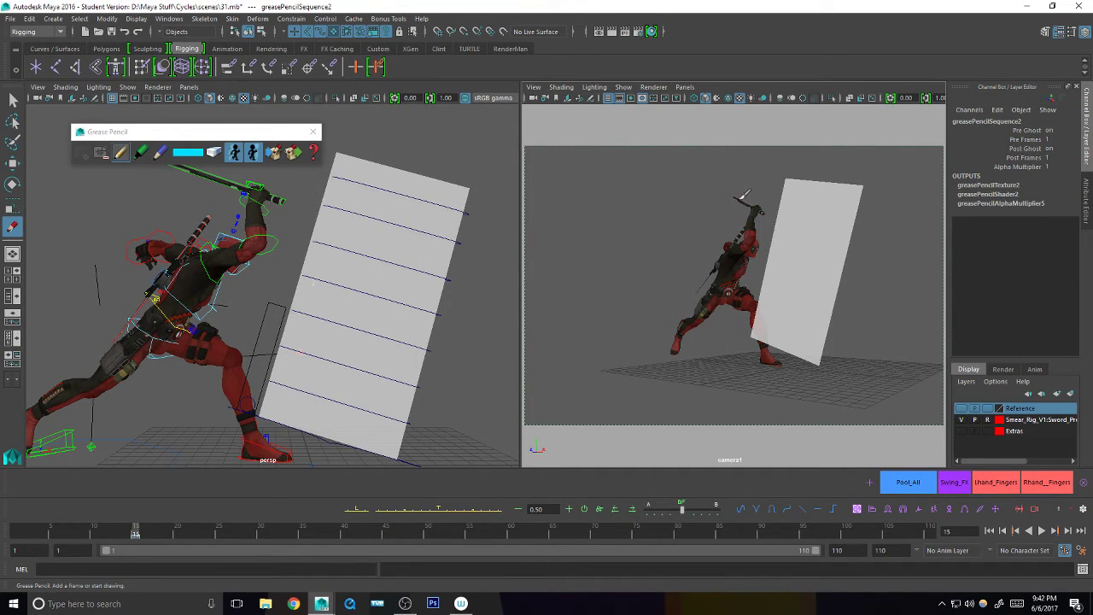
- Show Grease Pencil strokes in the camera1 view and trace the sword blade at frame 15
{"action": "left_click", "coordinate": [623, 87]}
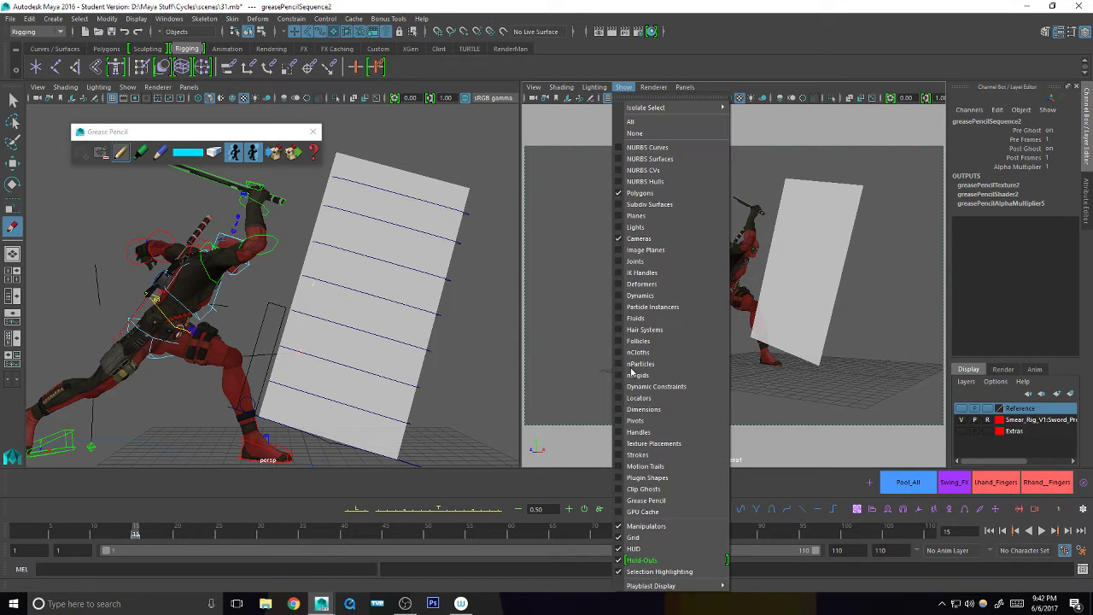
{"action": "left_click", "coordinate": [663, 501]}
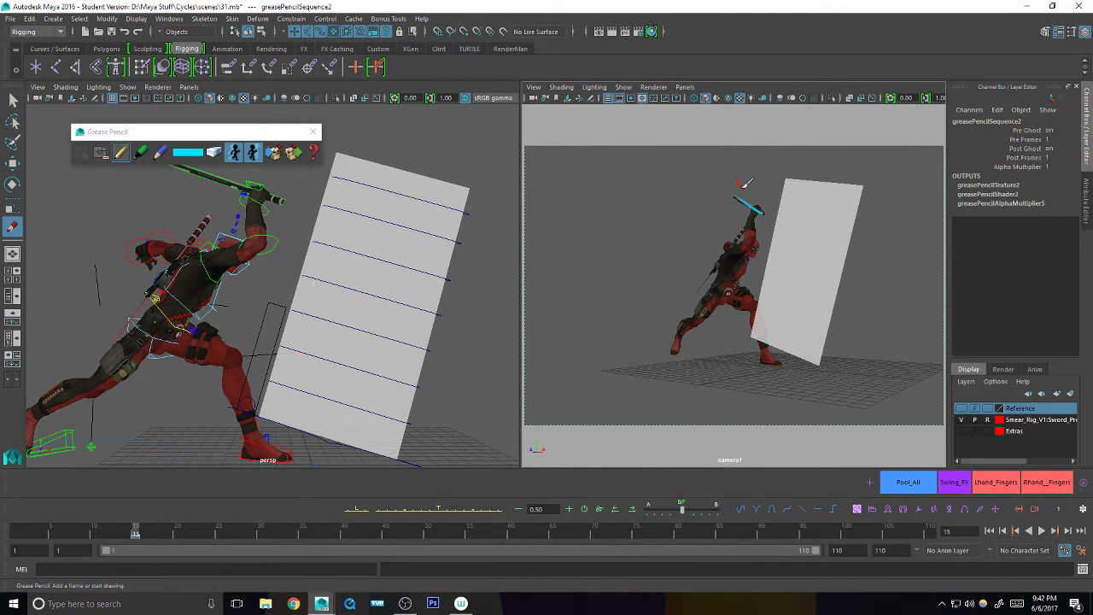
- At frame 16, trace the sword blade and sketch curved swing arcs linking it to the raised sword pose in camera1
{"action": "left_click", "coordinate": [144, 533]}
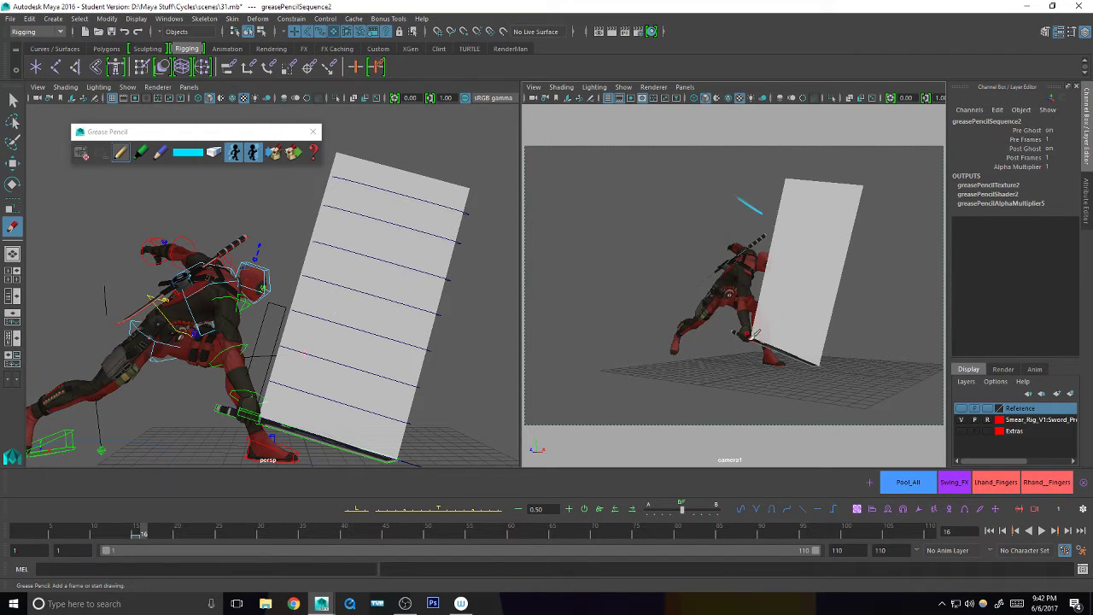
{"action": "mouse_move", "coordinate": [755, 340]}
{"action": "left_mouse_down"}
{"action": "mouse_move", "coordinate": [815, 362]}
{"action": "mouse_move", "coordinate": [778, 203]}
{"action": "left_mouse_up"}
{"action": "left_click_drag", "start_coordinate": [826, 347], "coordinate": [843, 250]}
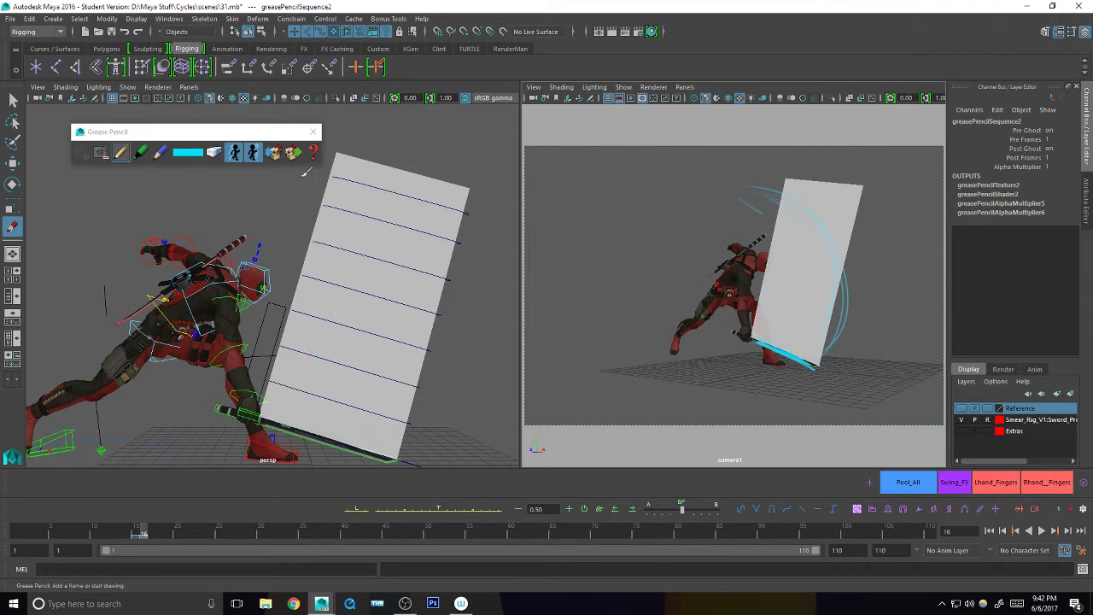
{"action": "key", "text": "q"}
{"action": "middle_click_drag", "start_coordinate": [438, 436], "coordinate": [429, 405], "text": "alt"}
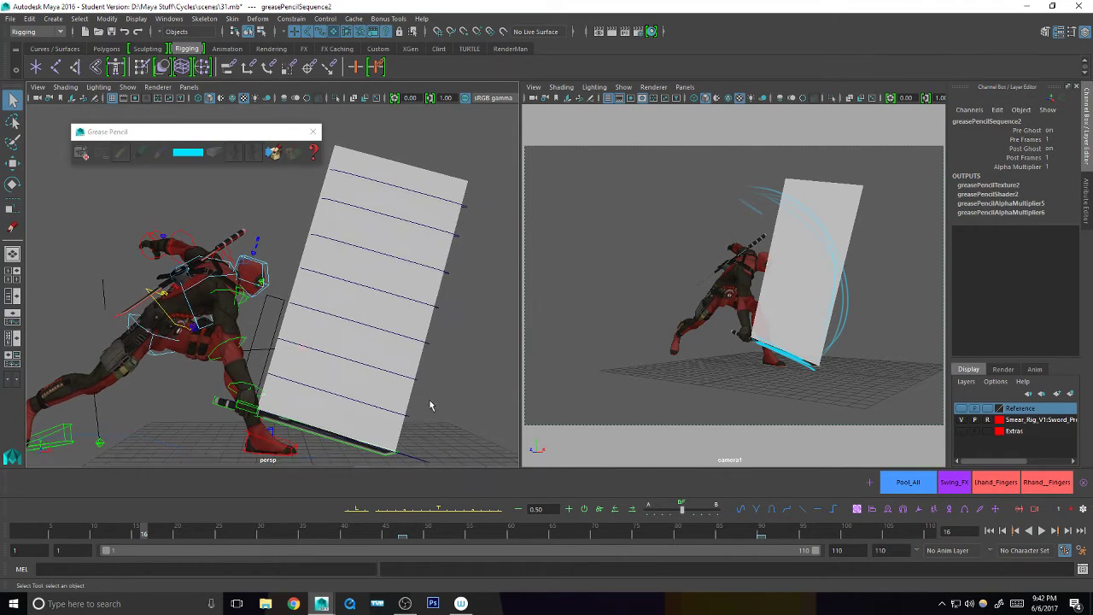
{"action": "left_click", "coordinate": [459, 183]}
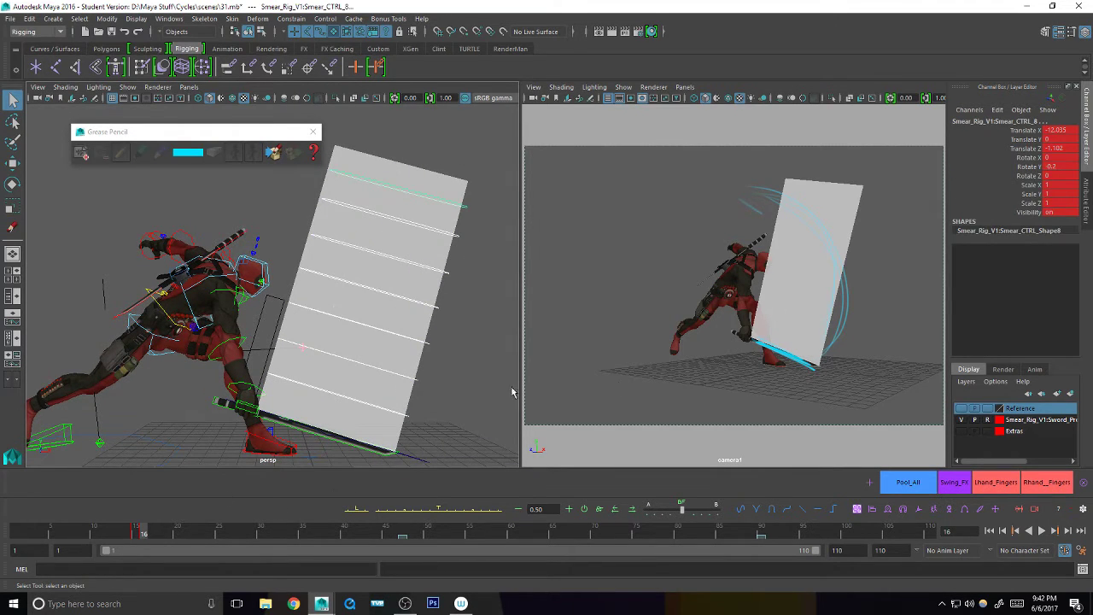
{"action": "key", "text": "e"}
{"action": "key", "text": "q"}
{"action": "left_click", "coordinate": [405, 419]}
{"action": "key", "text": "e"}
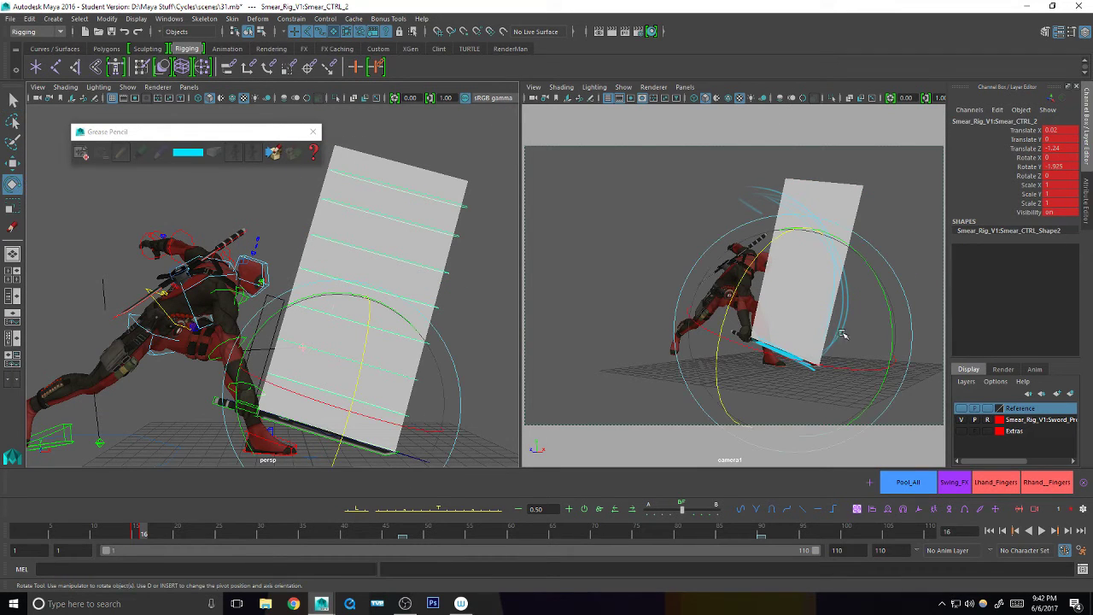
{"action": "left_click_drag", "start_coordinate": [888, 340], "coordinate": [892, 342]}
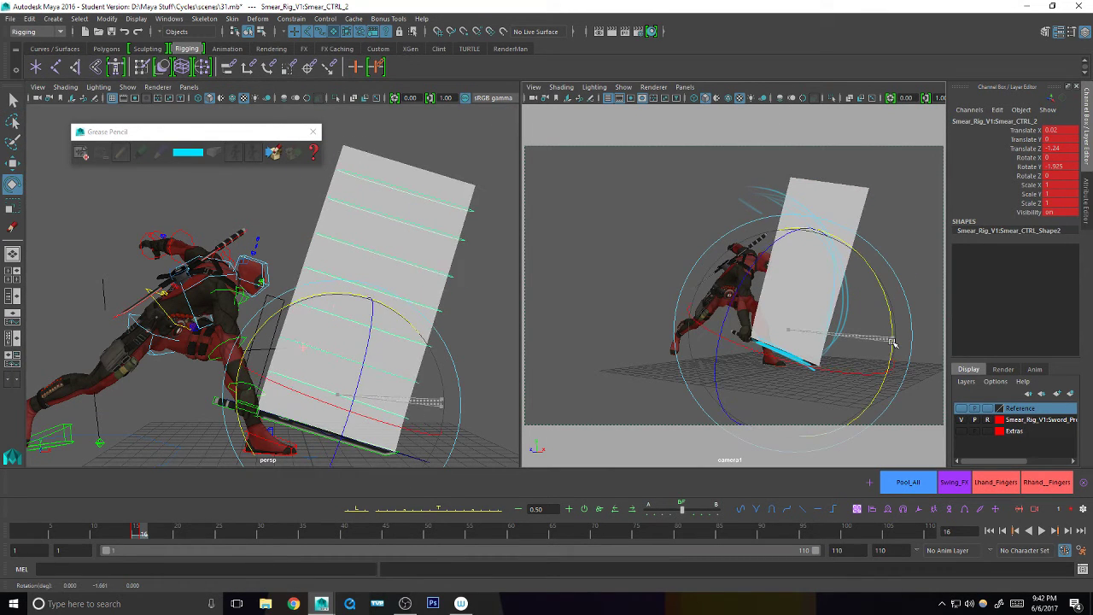
- Rotate and move Smear_Master_Ctrl at frame 16 to align the plane with the sword blade, with Rotate Z at -109.024 and Translate Z at 0.244
{"action": "left_click", "coordinate": [420, 444]}
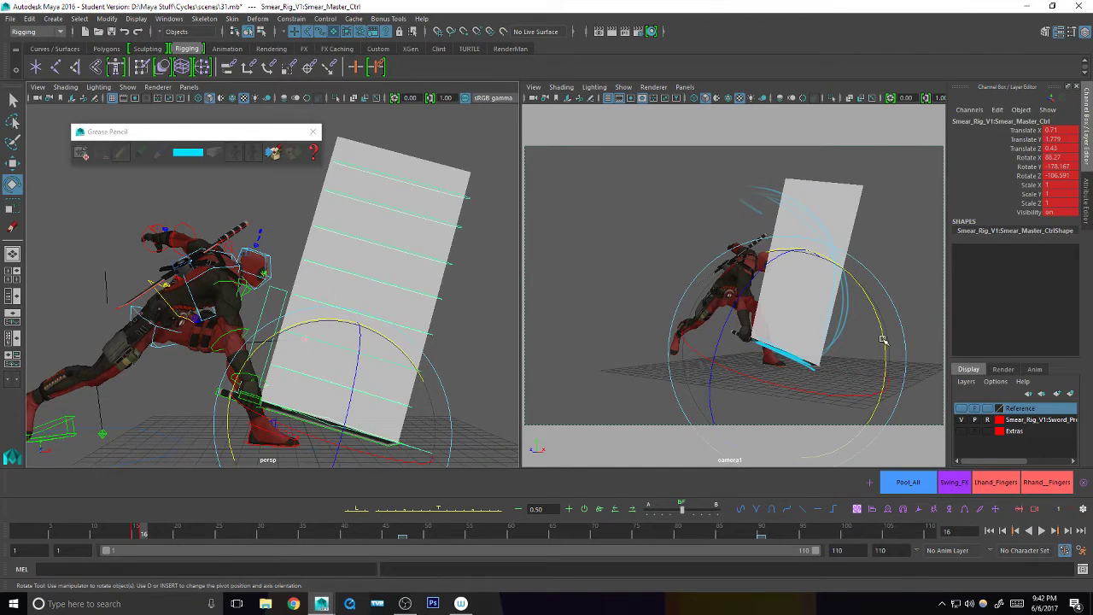
{"action": "left_click_drag", "start_coordinate": [882, 340], "coordinate": [888, 341]}
{"action": "key", "text": "ctrl+z"}
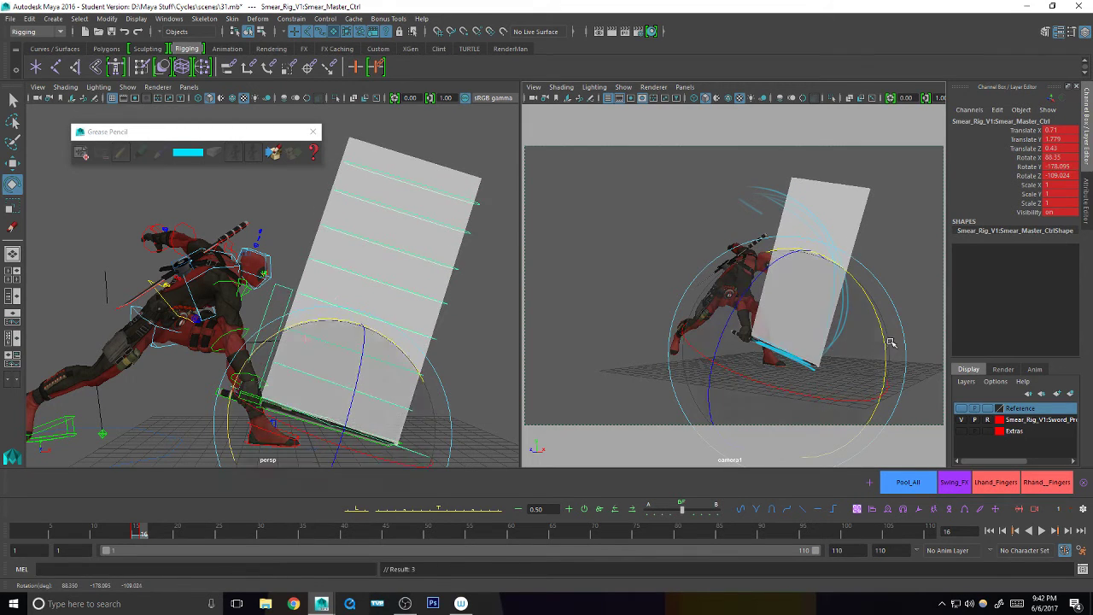
{"action": "key", "text": "w"}
{"action": "left_click_drag", "start_coordinate": [812, 250], "coordinate": [812, 253]}
{"action": "key", "text": "e"}
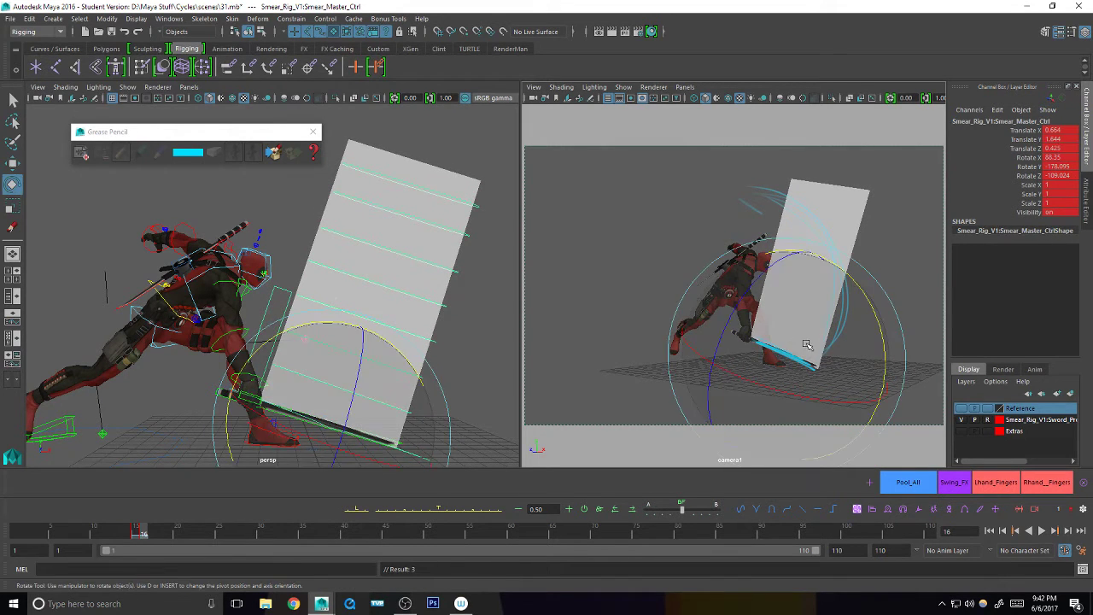
{"action": "key", "text": "w"}
{"action": "left_click_drag", "start_coordinate": [836, 344], "coordinate": [818, 371]}
{"action": "key", "text": "e"}
{"action": "key", "text": "q"}
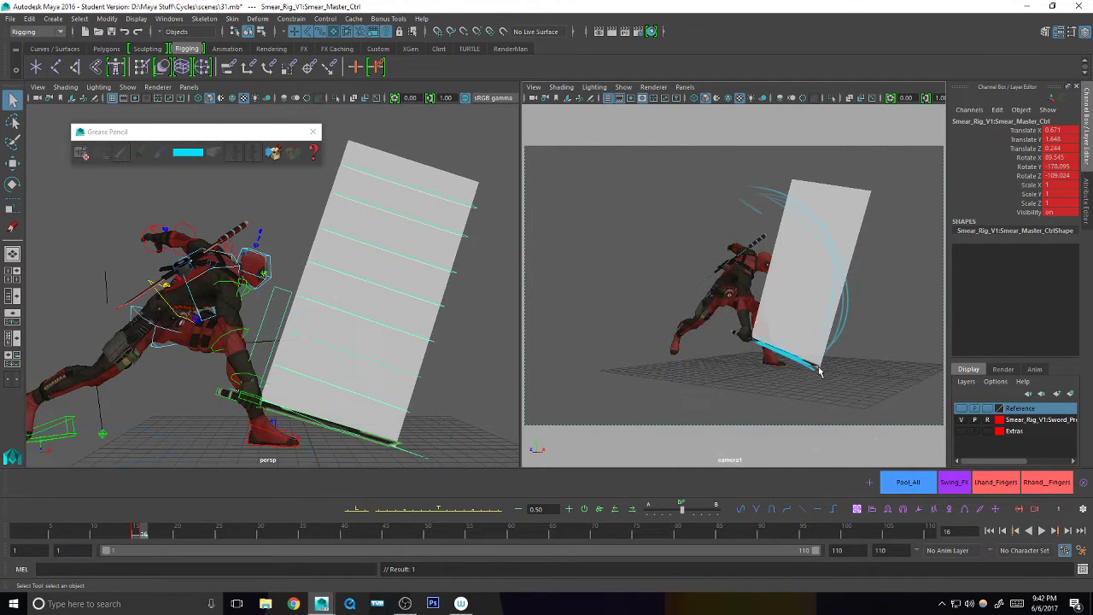
{"action": "left_click", "coordinate": [416, 408]}
{"action": "mouse_move", "coordinate": [431, 410]}
{"action": "left_mouse_down", "text": "alt"}
{"action": "mouse_move", "coordinate": [410, 434]}
{"action": "mouse_move", "coordinate": [376, 431]}
{"action": "mouse_move", "coordinate": [431, 416]}
{"action": "left_mouse_up", "text": "alt"}
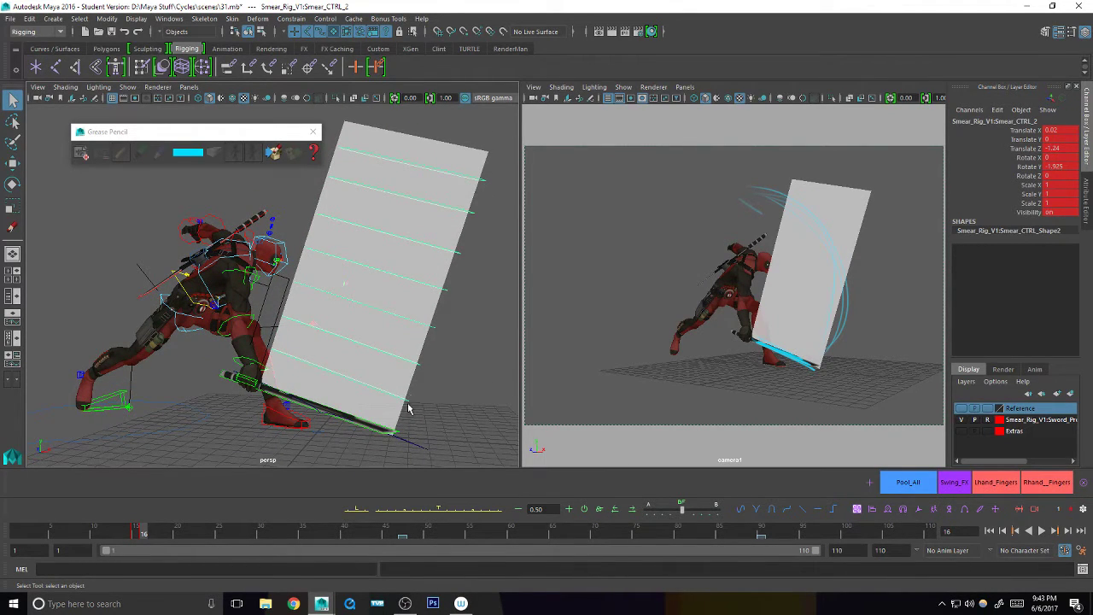
{"action": "key", "text": "e"}
{"action": "left_click_drag", "start_coordinate": [440, 403], "coordinate": [444, 391]}
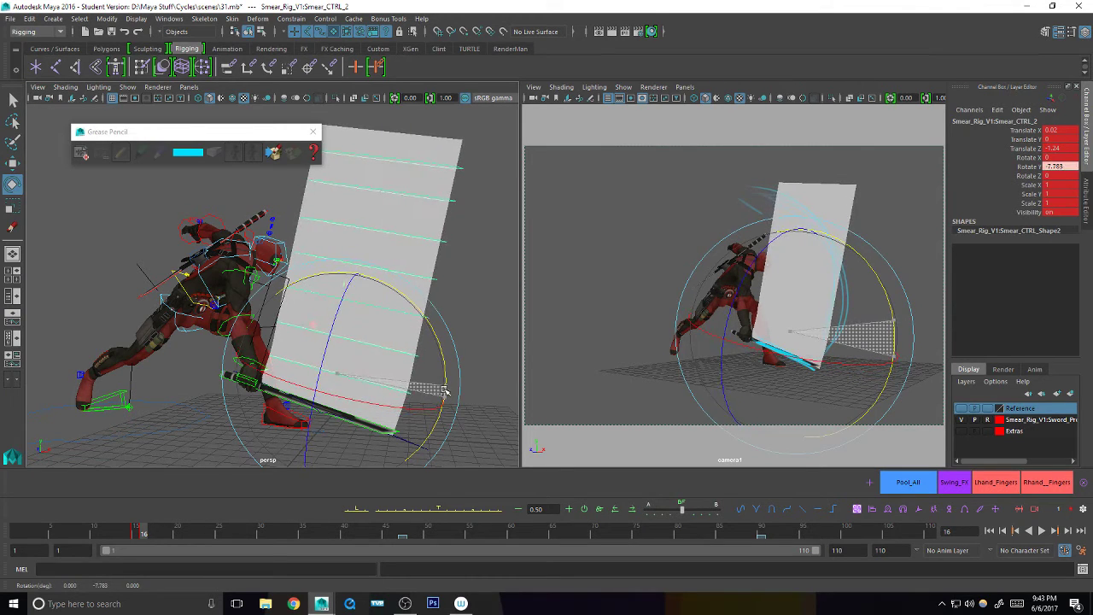
{"action": "key", "text": "ctrl+z"}
- Rotate all the plane's cross controls together about Y to bend the smear plane into a fan, then clear the selection
{"action": "key", "text": "q"}
{"action": "left_click_drag", "start_coordinate": [488, 160], "coordinate": [413, 407]}
{"action": "key", "text": "e"}
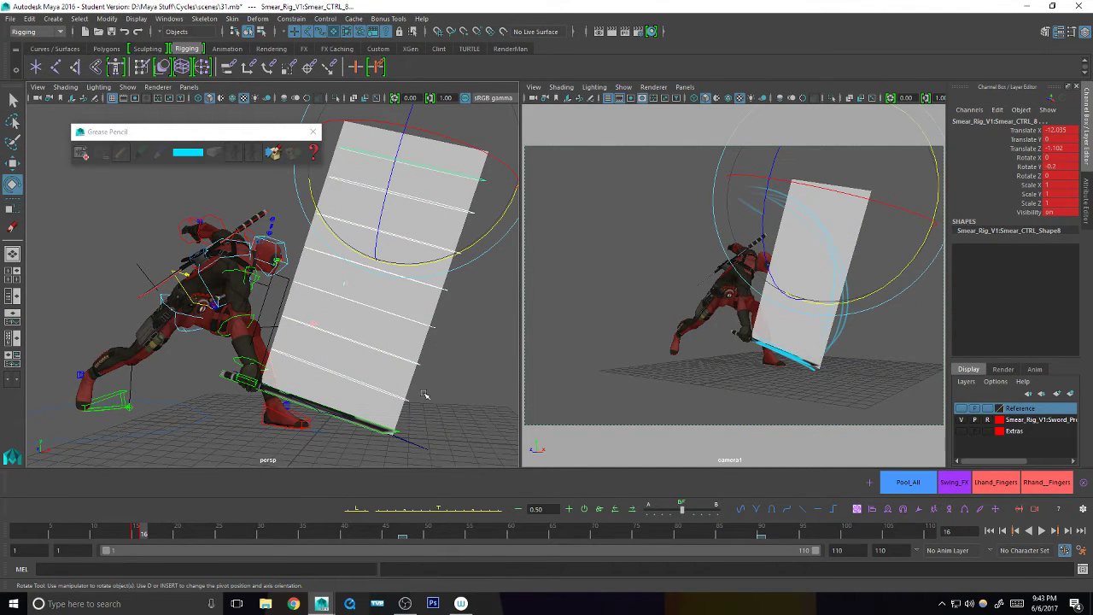
{"action": "left_click_drag", "start_coordinate": [882, 288], "coordinate": [891, 270]}
{"action": "key", "text": "q"}
{"action": "middle_click_drag", "start_coordinate": [365, 275], "coordinate": [374, 269], "text": "alt"}
{"action": "left_click", "coordinate": [374, 269]}
- Display the persp view in wireframe and move the Shape_Toggle control near the sword hand to Translate X 2.341
{"action": "key", "text": "w"}
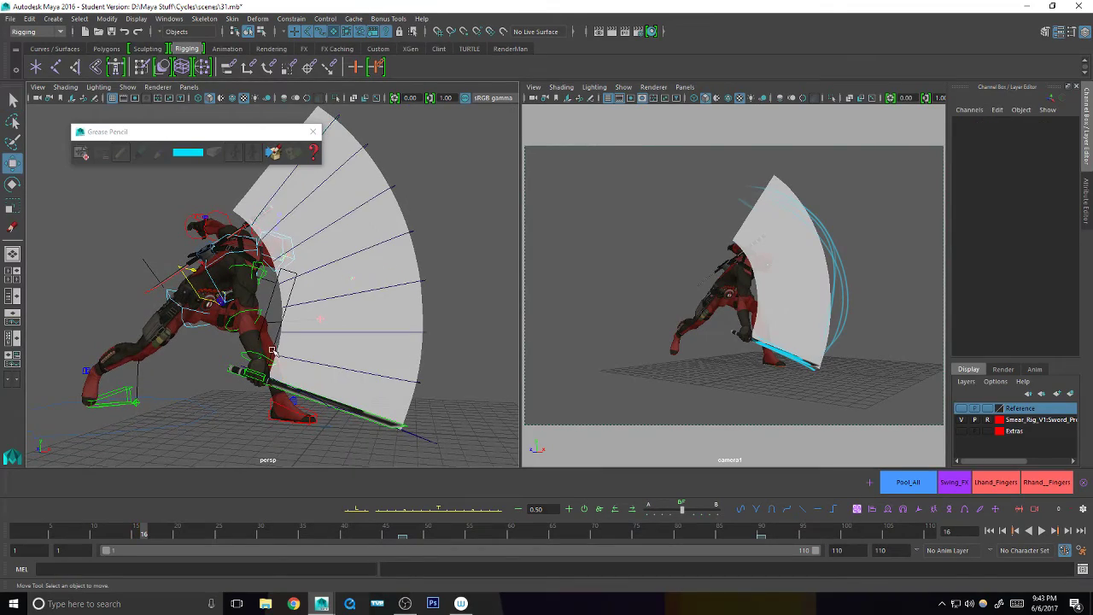
{"action": "key", "text": "4"}
{"action": "right_click_drag", "start_coordinate": [254, 373], "coordinate": [893, 162], "text": "alt"}
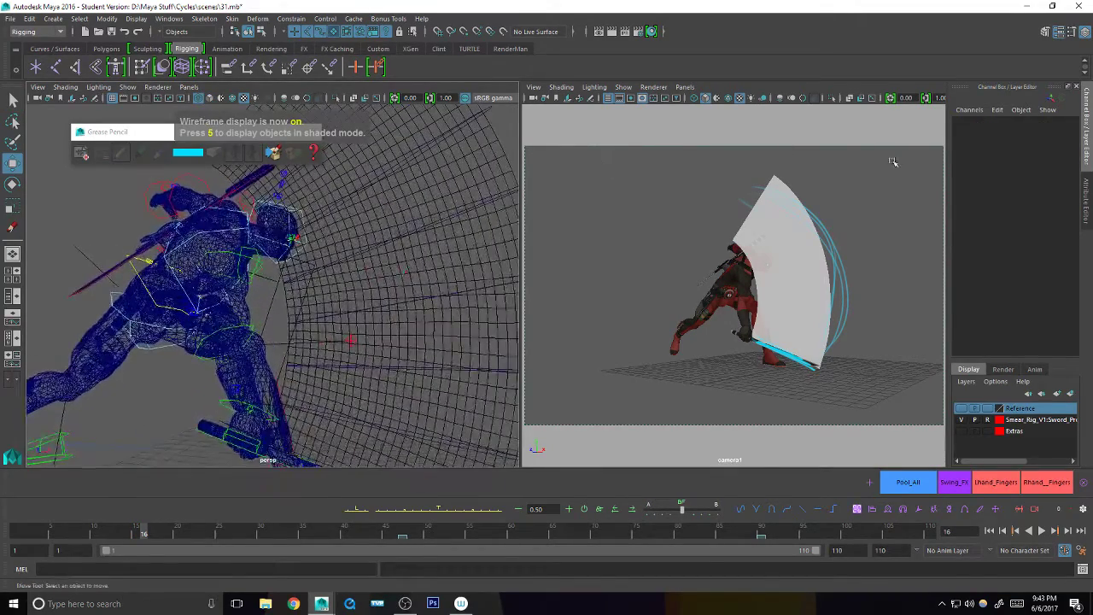
{"action": "middle_click_drag", "start_coordinate": [341, 324], "coordinate": [344, 317], "text": "alt"}
{"action": "right_click_drag", "start_coordinate": [344, 316], "coordinate": [419, 268], "text": "alt"}
{"action": "key", "text": "q"}
{"action": "left_click_drag", "start_coordinate": [265, 388], "coordinate": [257, 414]}
{"action": "left_click", "coordinate": [259, 419]}
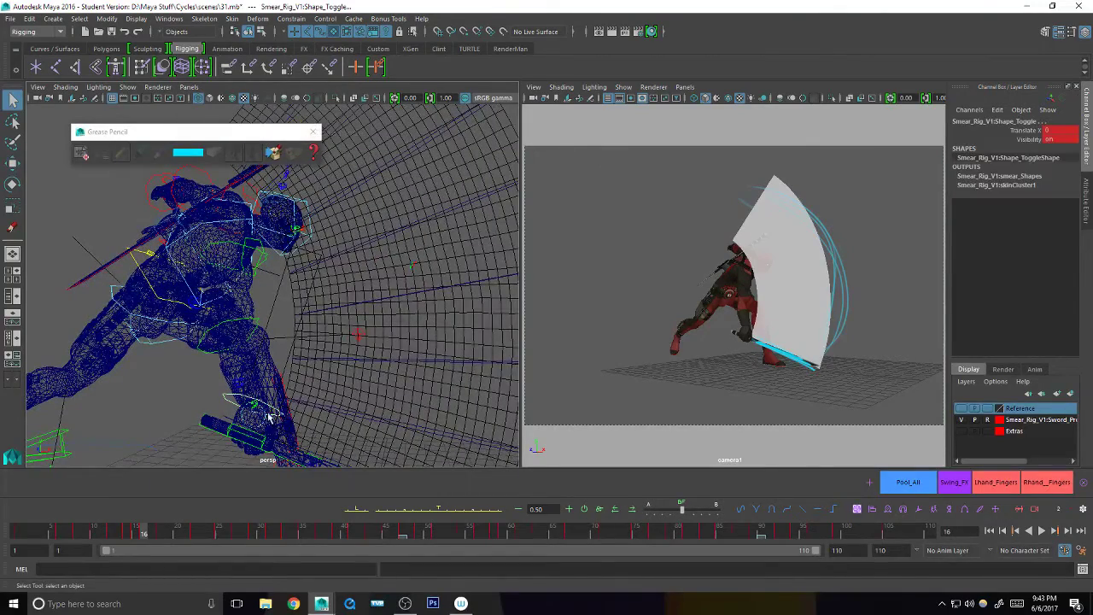
{"action": "key", "text": "w"}
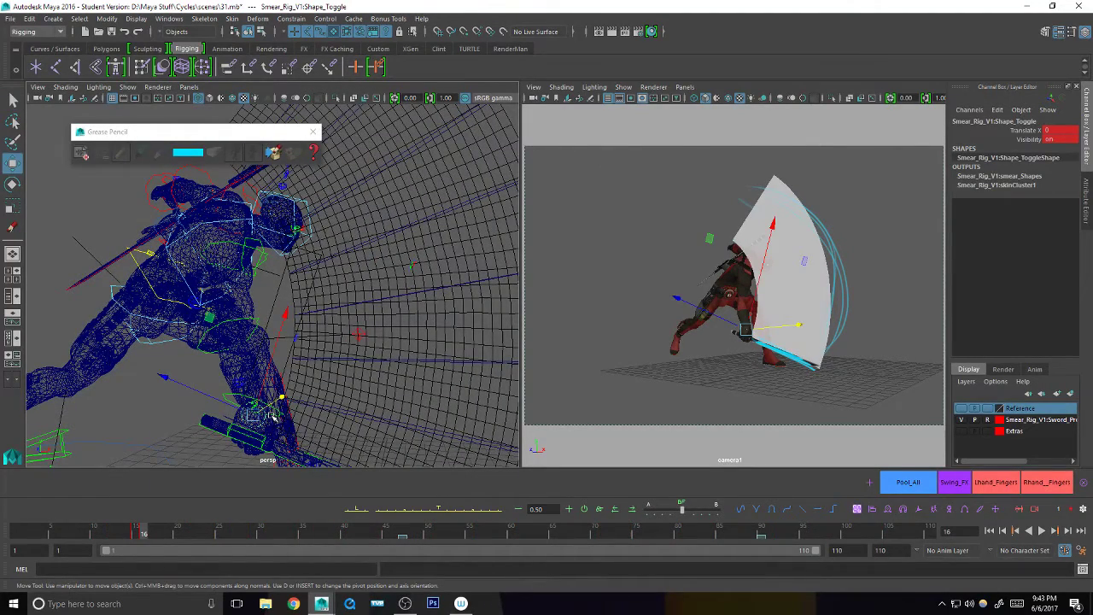
{"action": "mouse_move", "coordinate": [772, 224]}
{"action": "left_mouse_down"}
{"action": "mouse_move", "coordinate": [794, 181]}
{"action": "mouse_move", "coordinate": [786, 207]}
{"action": "left_mouse_up"}
{"action": "key", "text": "q"}
- Rotate the plane's cross controls about Y to reduce the fan's bend, bringing Smear_CTRL_4 to Rotate Y -7.658
{"action": "left_click_drag", "start_coordinate": [391, 314], "coordinate": [221, 419], "text": "alt"}
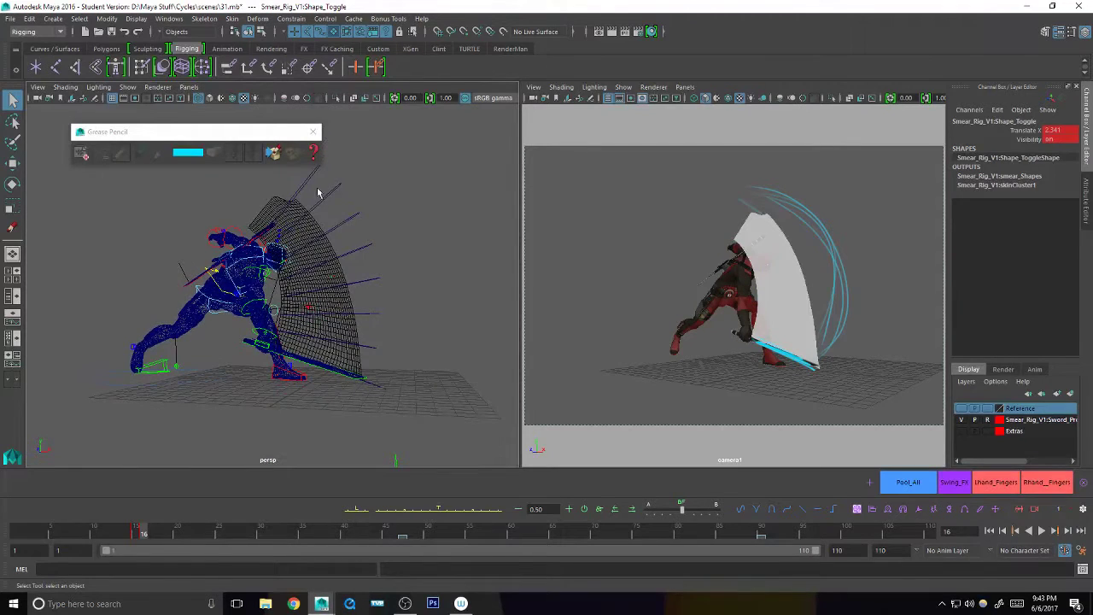
{"action": "left_click_drag", "start_coordinate": [408, 263], "coordinate": [408, 261]}
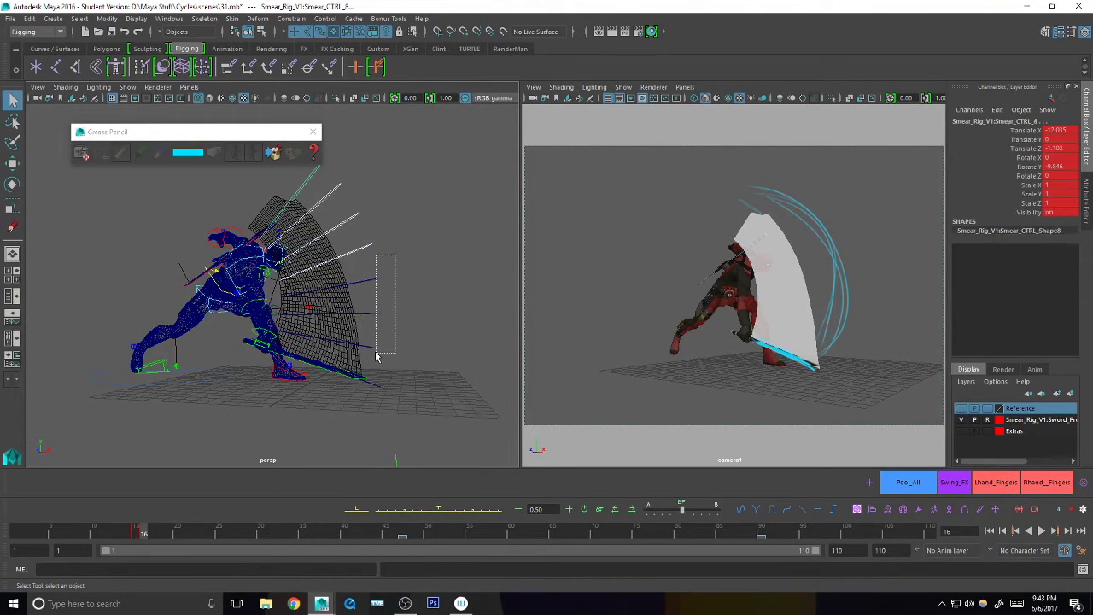
{"action": "key", "text": "e"}
{"action": "left_click_drag", "start_coordinate": [896, 314], "coordinate": [892, 319]}
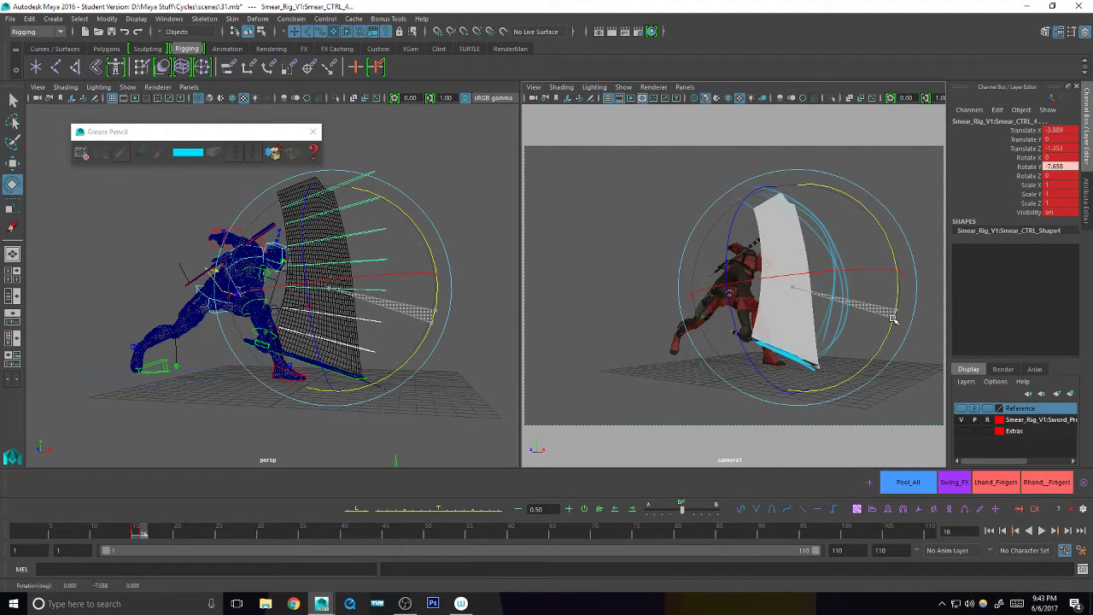
- Move the upper cross controls together along their X axis to shorten the smear, bringing Smear_CTRL_8 to Translate X -12.541
{"action": "key", "text": "q"}
{"action": "left_click_drag", "start_coordinate": [368, 146], "coordinate": [364, 275]}
{"action": "key", "text": "w"}
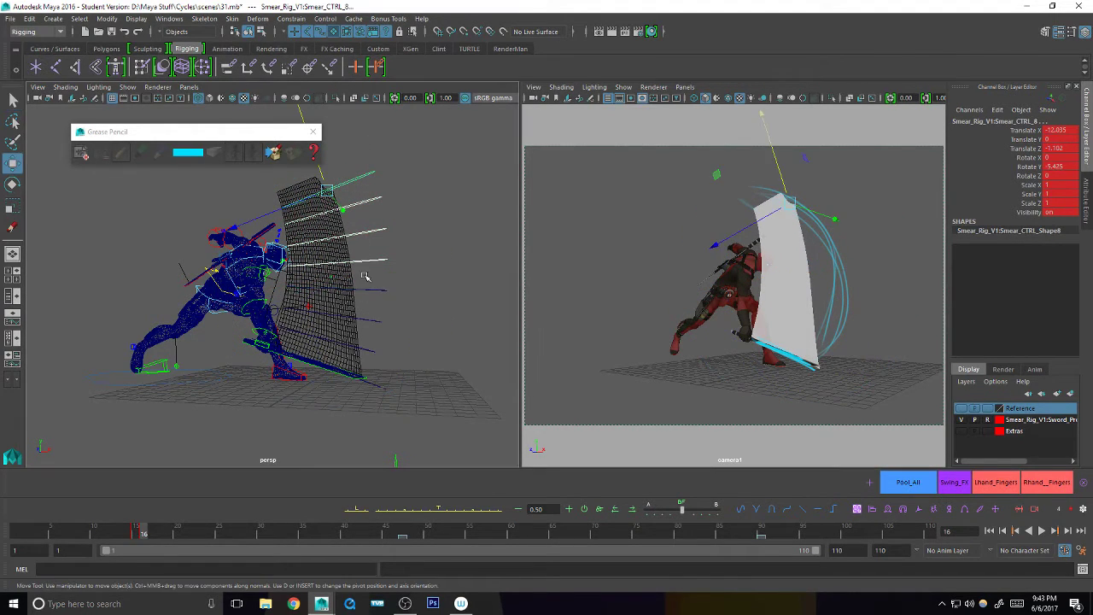
{"action": "left_click_drag", "start_coordinate": [760, 117], "coordinate": [763, 115]}
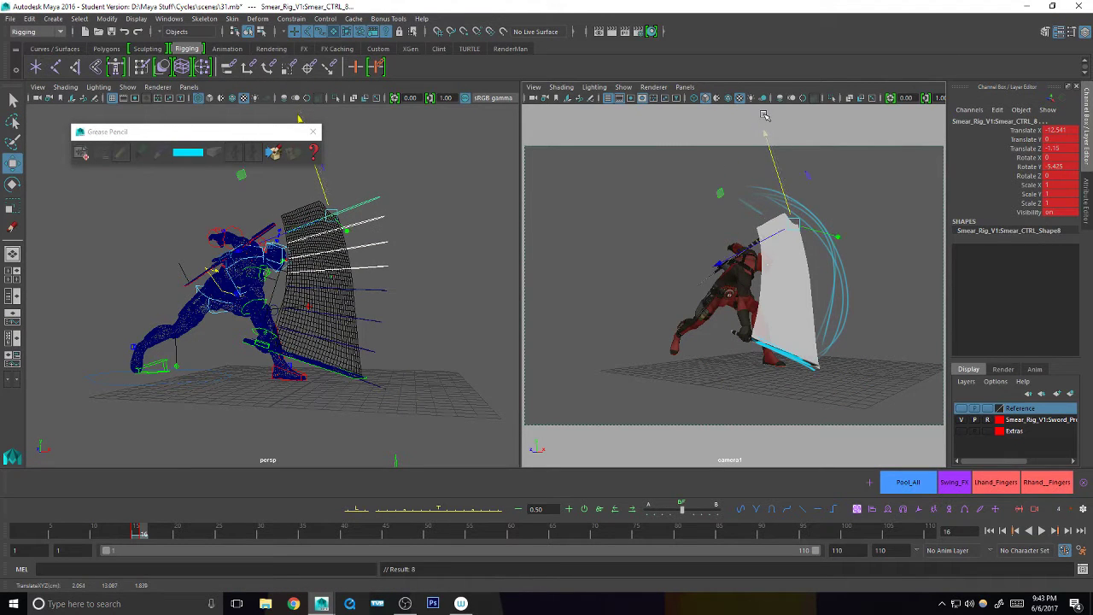
- Rotate Smear_CTRL_2 about Y to tilt the plane outward and shift it toward the drawn arc, with Translate Z about -2.59
{"action": "key", "text": "q"}
{"action": "left_click", "coordinate": [370, 360]}
{"action": "key", "text": "e"}
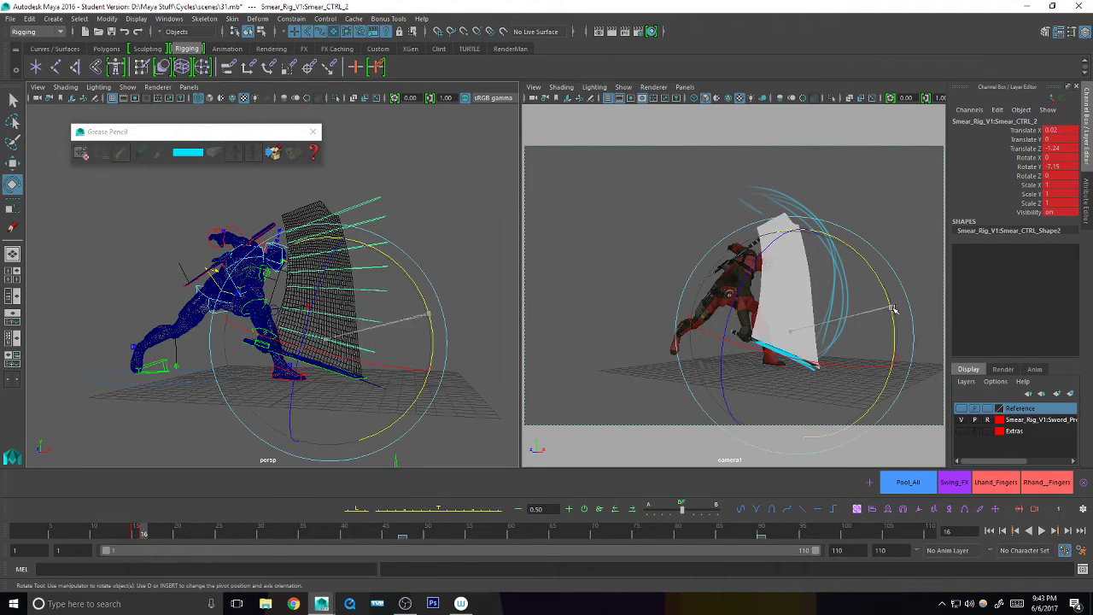
{"action": "mouse_move", "coordinate": [893, 312]}
{"action": "left_mouse_down"}
{"action": "mouse_move", "coordinate": [888, 343]}
{"action": "mouse_move", "coordinate": [892, 320]}
{"action": "mouse_move", "coordinate": [880, 312]}
{"action": "left_mouse_up"}
{"action": "key", "text": "w"}
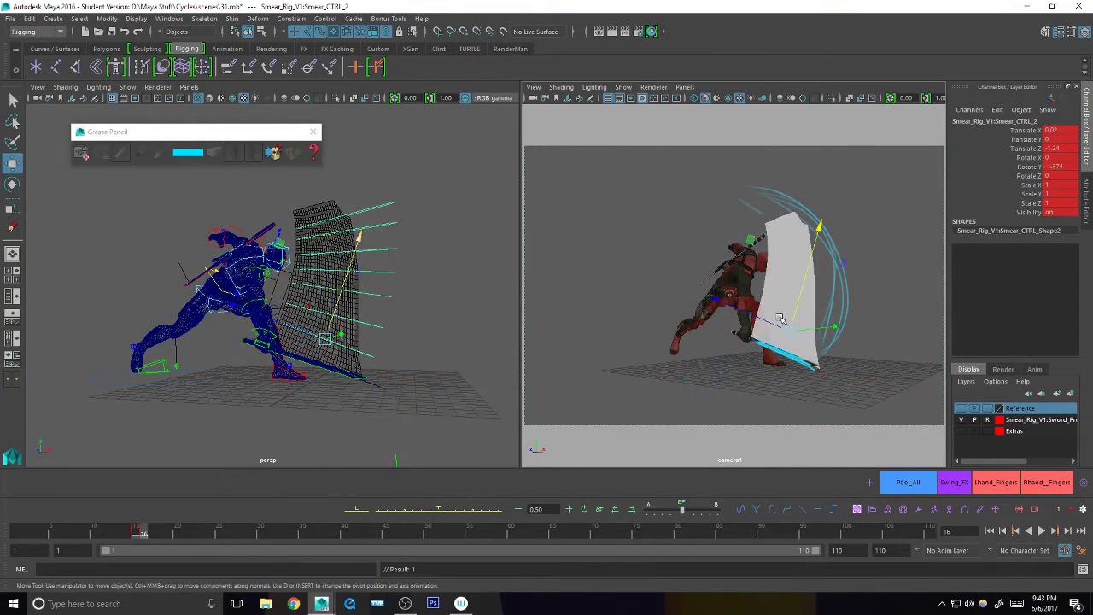
{"action": "left_click_drag", "start_coordinate": [779, 319], "coordinate": [722, 306]}
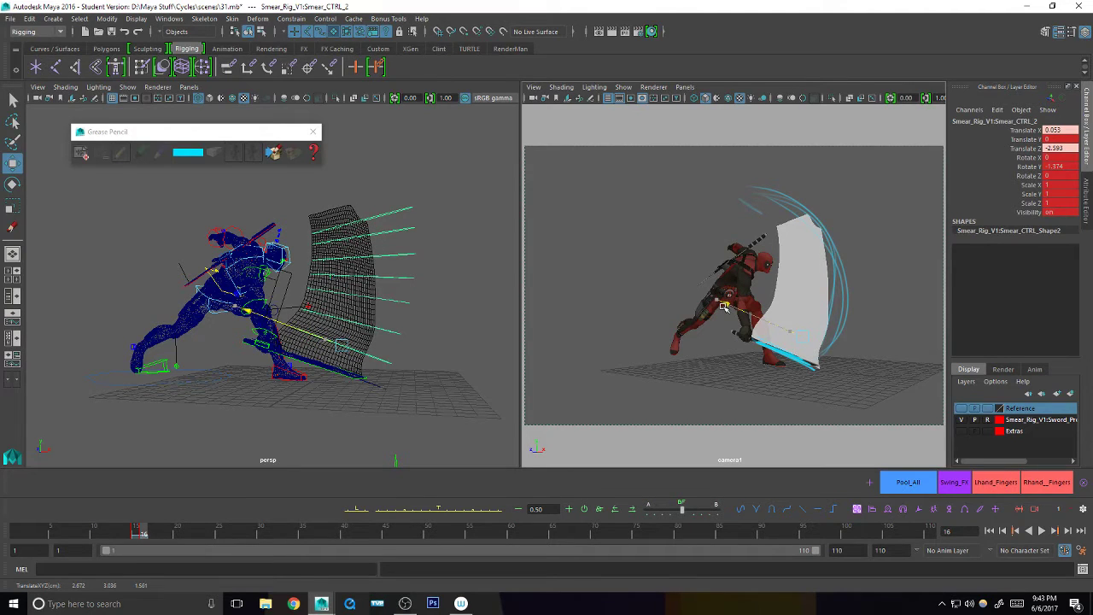
{"action": "left_click", "coordinate": [724, 306]}
{"action": "left_click_drag", "start_coordinate": [733, 295], "coordinate": [735, 280]}
- Rotate Smear_CTRL_4 about Y to -10.564 and set a key
{"action": "key", "text": "q"}
{"action": "left_click", "coordinate": [399, 300]}
{"action": "key", "text": "w"}
{"action": "key", "text": "e"}
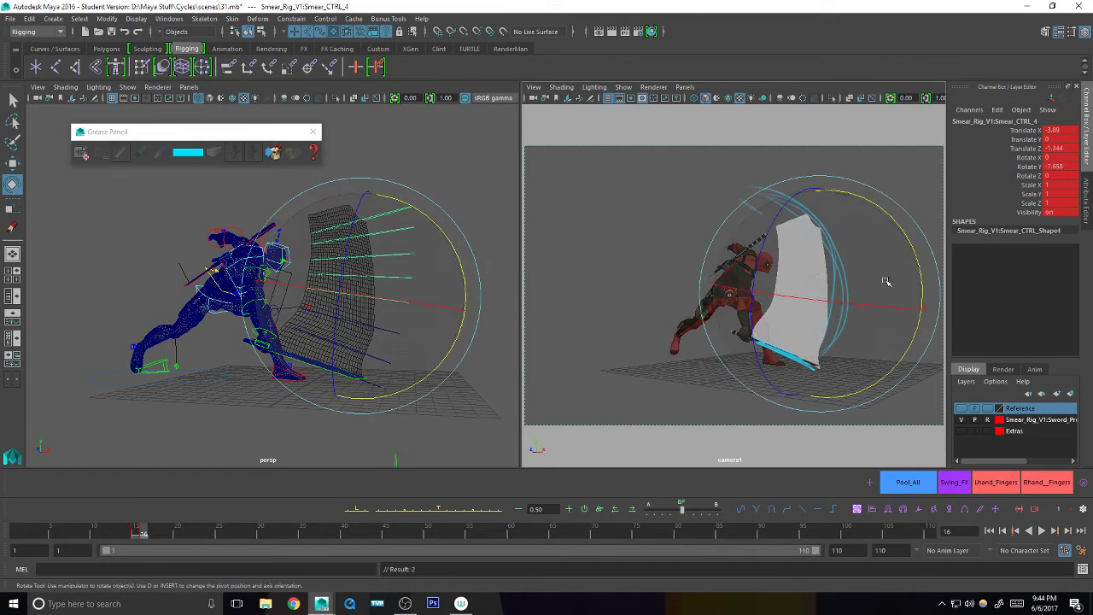
{"action": "left_click_drag", "start_coordinate": [922, 288], "coordinate": [923, 279]}
{"action": "key", "text": "s"}
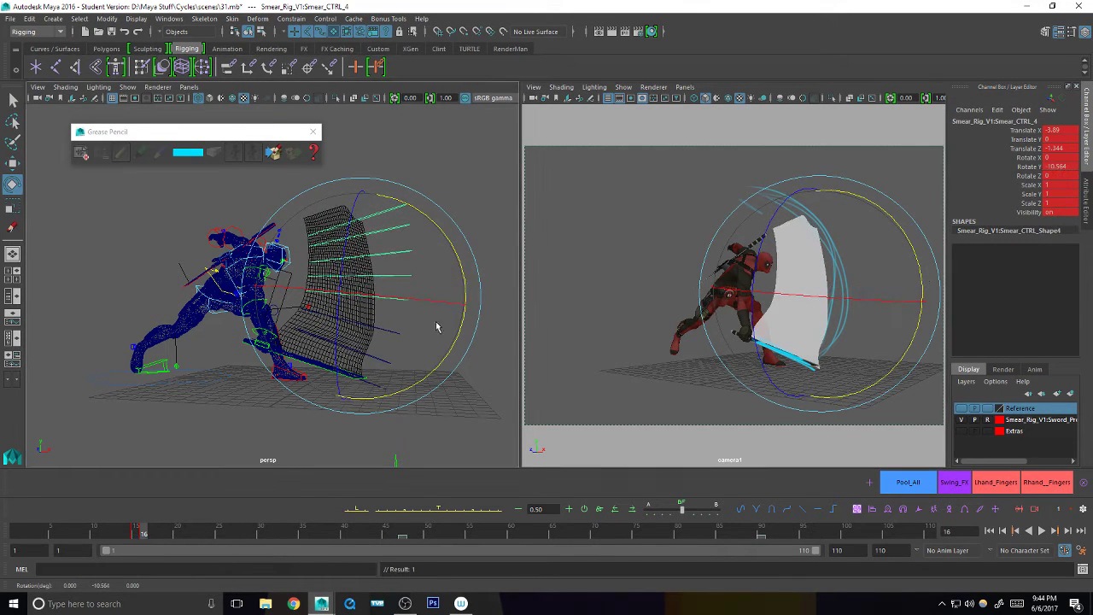
- Rotate Smear_CTRL_3 about Y to 4.99 to push the smear closer to the drawn arc
{"action": "left_click", "coordinate": [410, 331]}
{"action": "left_click_drag", "start_coordinate": [916, 317], "coordinate": [922, 316]}
{"action": "key", "text": "q"}
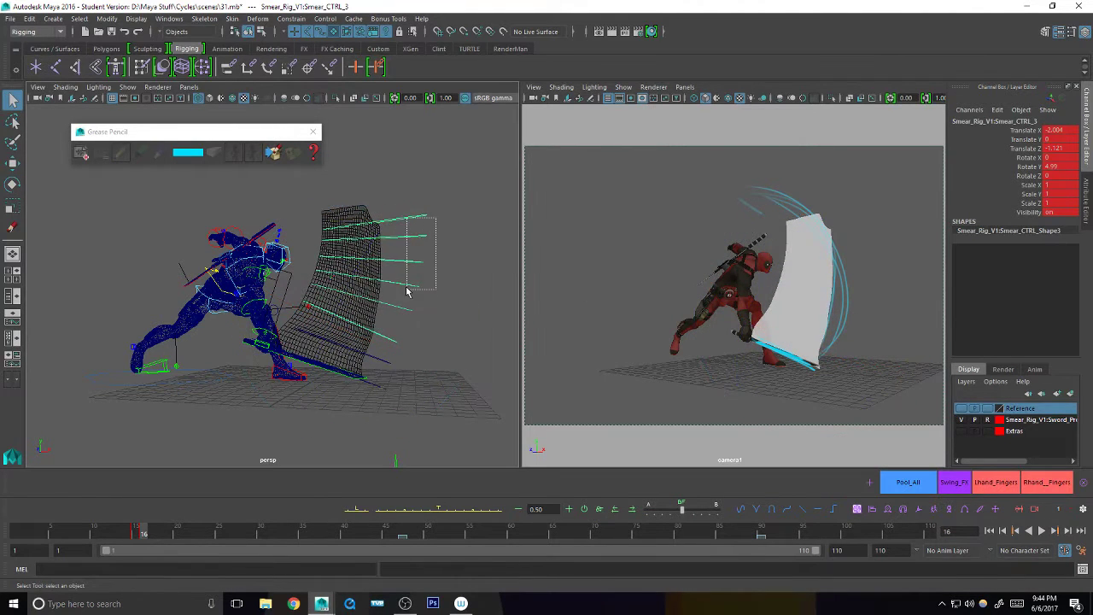
- Rotate the upper cross controls together about Y, bringing Smear_CTRL_8 to about -11.41, and set a key
{"action": "left_click", "coordinate": [409, 285]}
{"action": "key", "text": "e"}
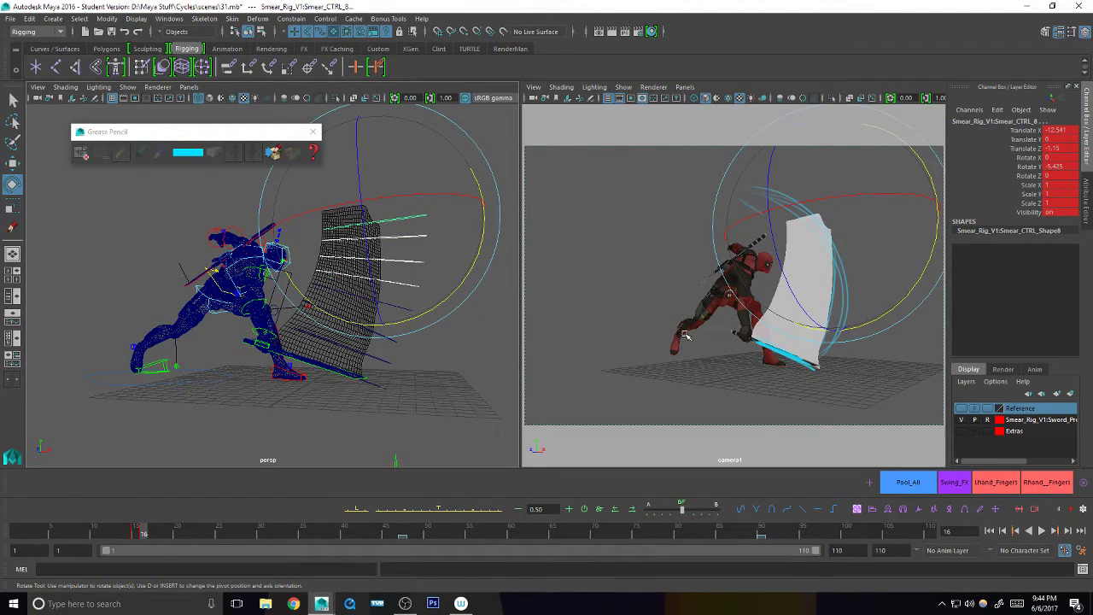
{"action": "left_click_drag", "start_coordinate": [925, 276], "coordinate": [928, 256]}
{"action": "key", "text": "s"}
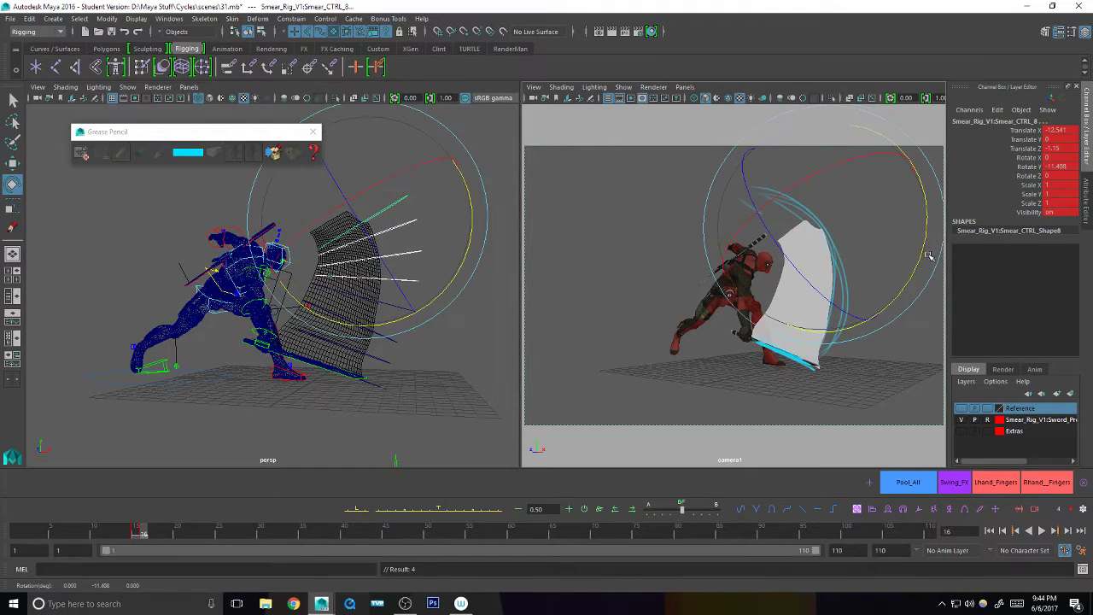
- Move Smear_CTRL_8 to Translate X -10.479 and Translate Z -0.734 to stretch the smear's upper end along the arc
{"action": "key", "text": "w"}
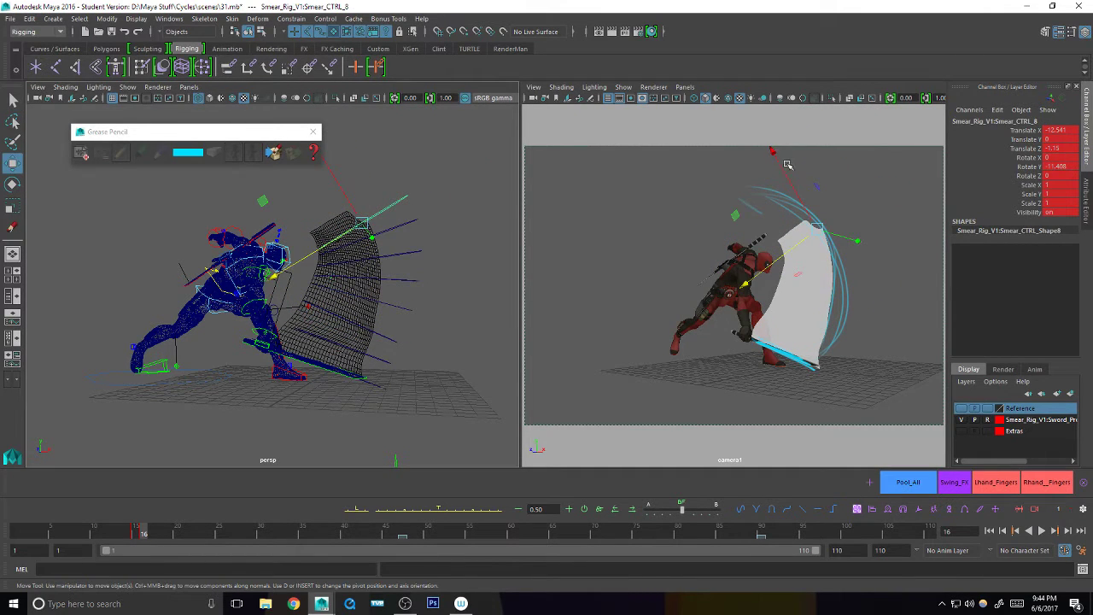
{"action": "left_click_drag", "start_coordinate": [787, 164], "coordinate": [751, 128]}
{"action": "key", "text": "q"}
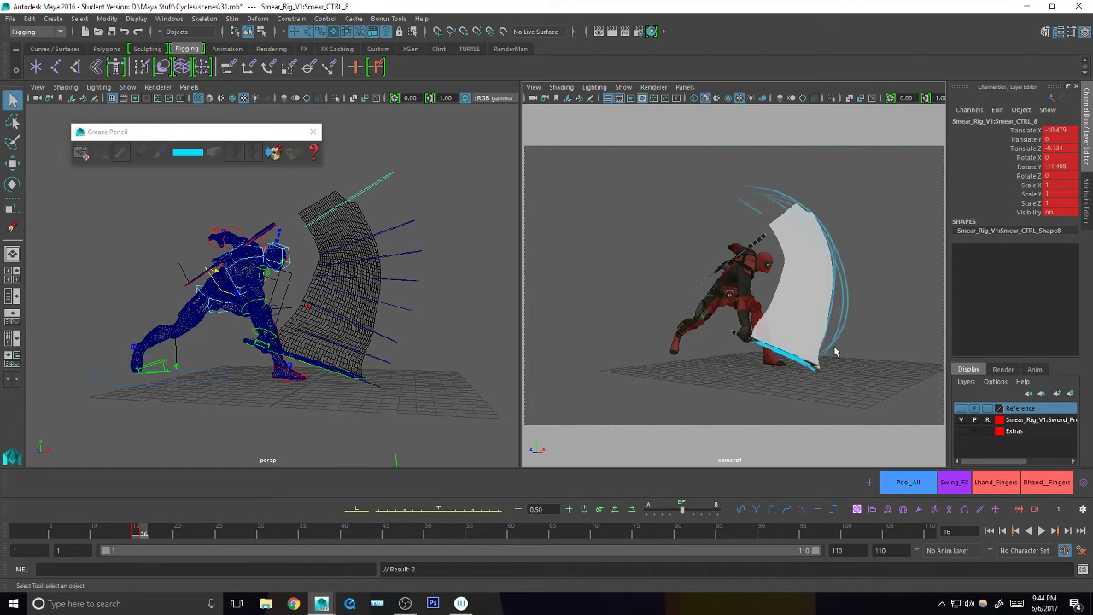
- Select the smear rig through the Swing_FX set, key all its controls and return to frame 15
{"action": "left_click", "coordinate": [956, 483]}
{"action": "left_click", "coordinate": [132, 531]}
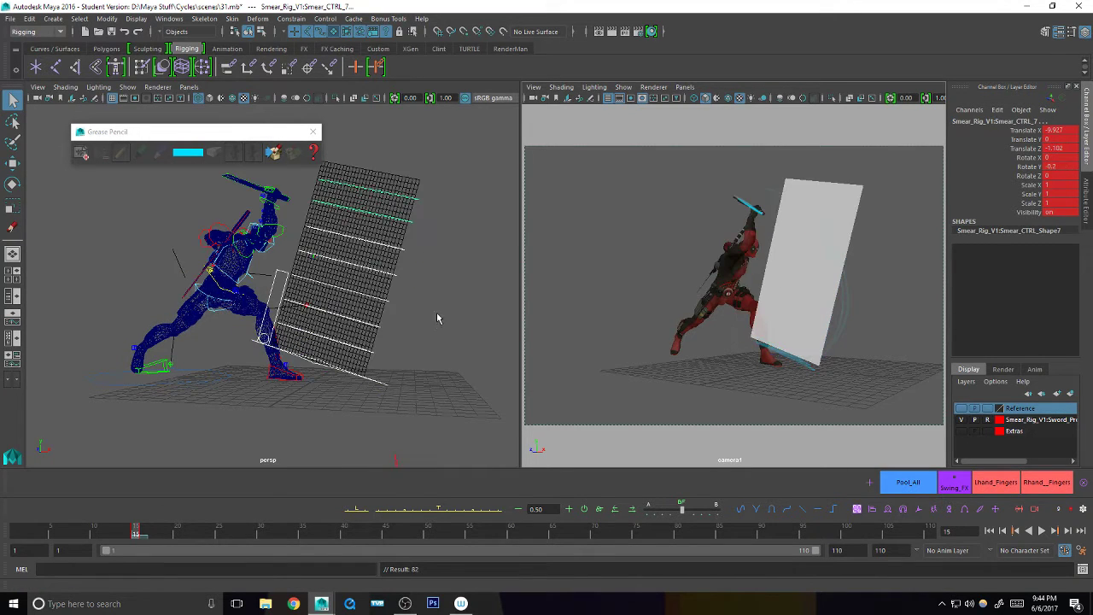
- At frame 15, lower Smear_Master_Ctrl to Translate Y -77.365 and key it, hiding the smear below the camera view
{"action": "left_click", "coordinate": [380, 384]}
{"action": "key", "text": "w"}
{"action": "right_click_drag", "start_coordinate": [415, 346], "coordinate": [321, 322], "text": "alt"}
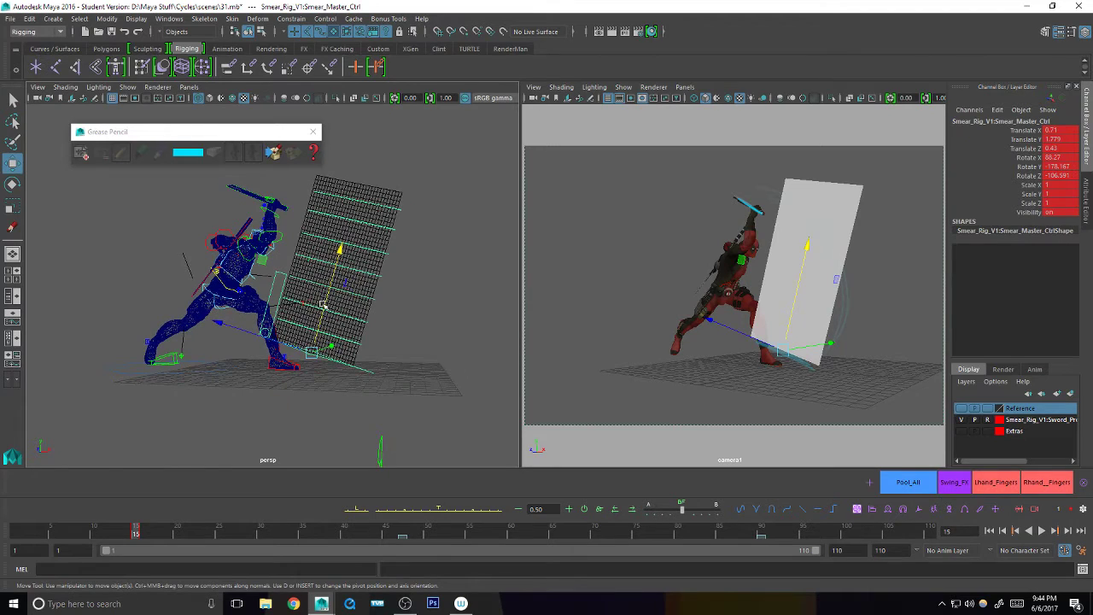
{"action": "key", "text": "w"}
{"action": "left_click_drag", "start_coordinate": [334, 320], "coordinate": [300, 320]}
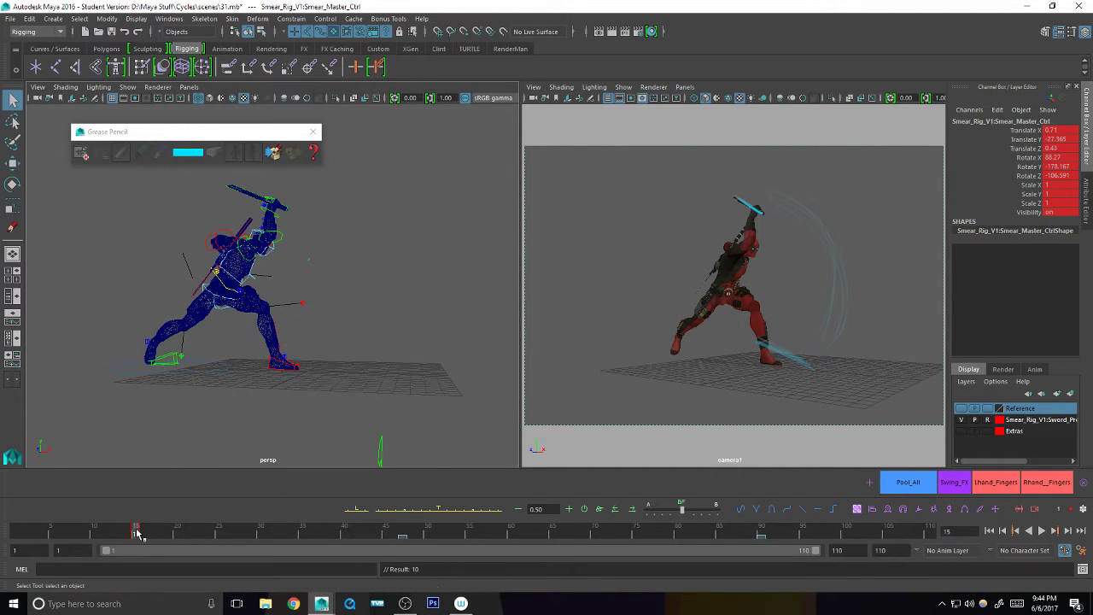
{"action": "left_click_drag", "start_coordinate": [142, 529], "coordinate": [145, 534]}
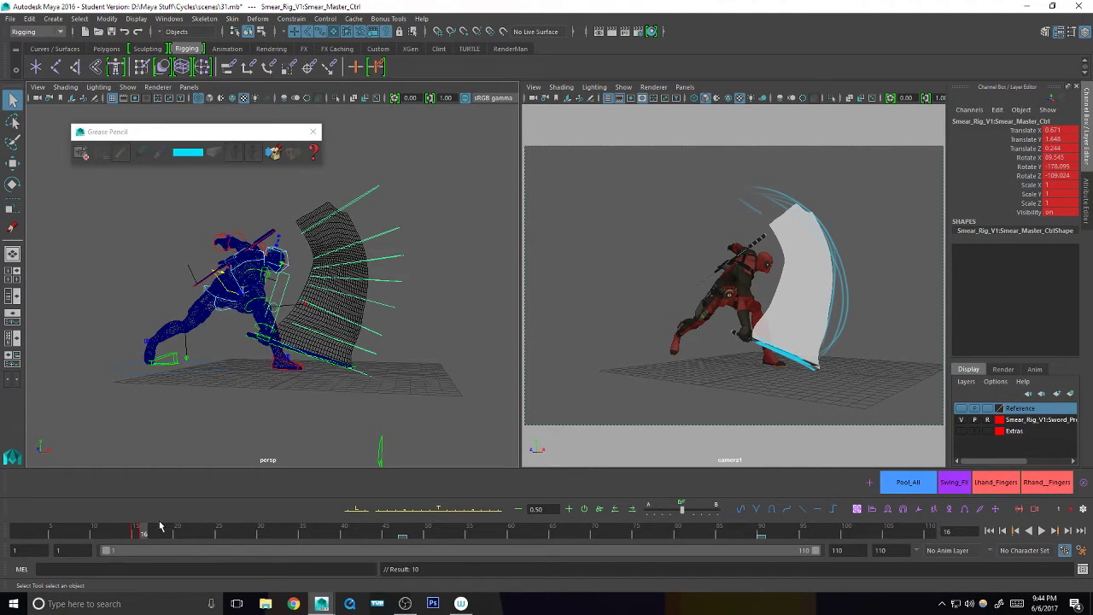
- At frame 17, raise Shape_Toggle to Translate X 4.349 to taper the smear's upper end, and set a key
{"action": "left_click", "coordinate": [954, 482]}
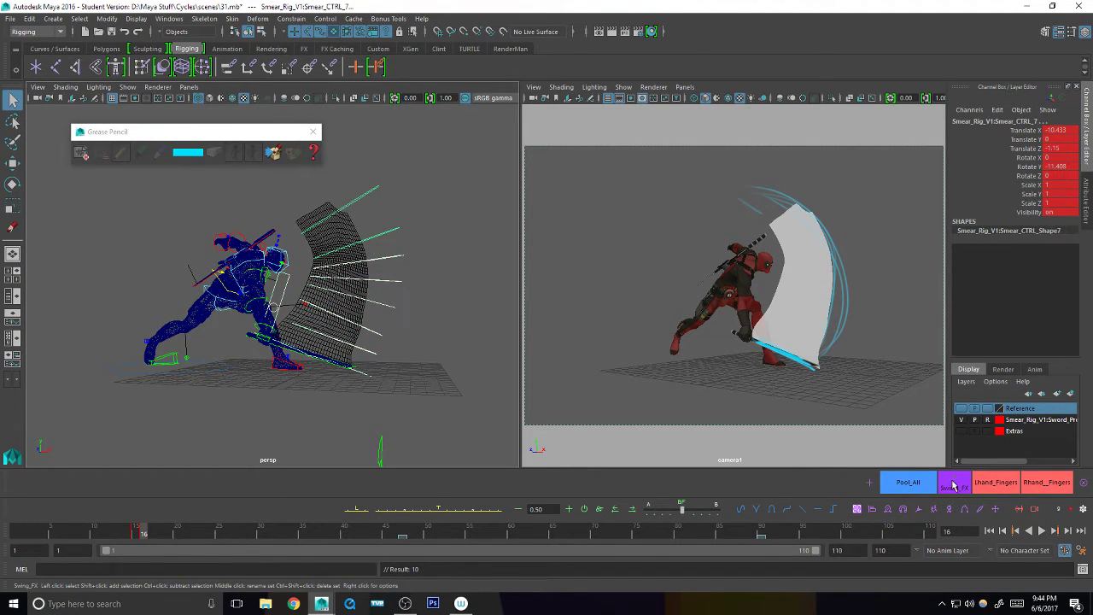
{"action": "left_click", "coordinate": [150, 533]}
{"action": "mouse_move", "coordinate": [352, 380]}
{"action": "middle_mouse_down", "text": "alt"}
{"action": "mouse_move", "coordinate": [350, 366]}
{"action": "mouse_move", "coordinate": [362, 377]}
{"action": "middle_mouse_up", "text": "alt"}
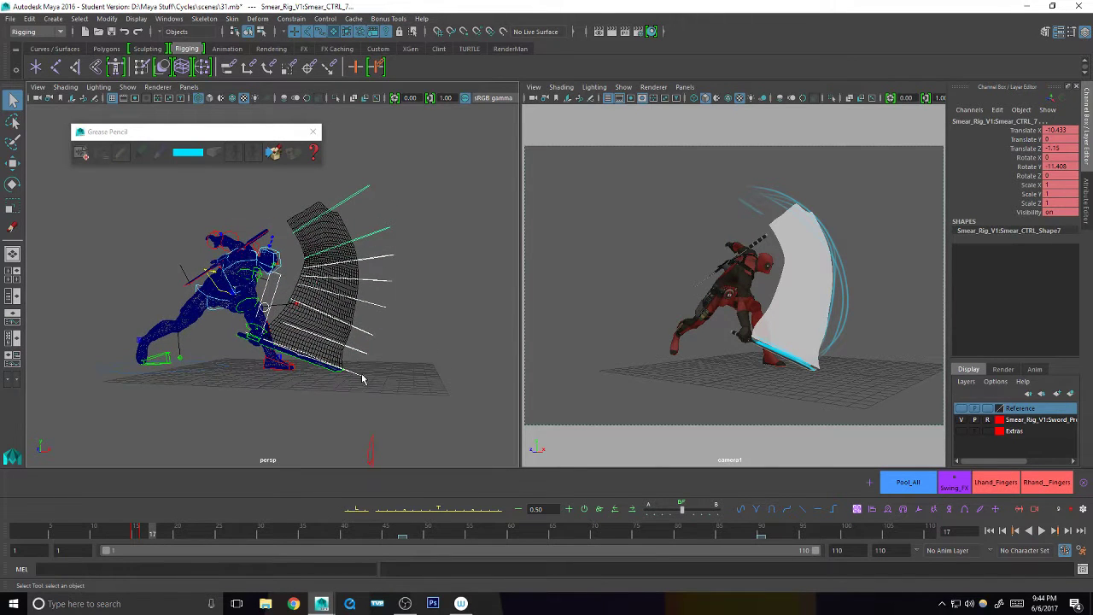
{"action": "left_click", "coordinate": [386, 374]}
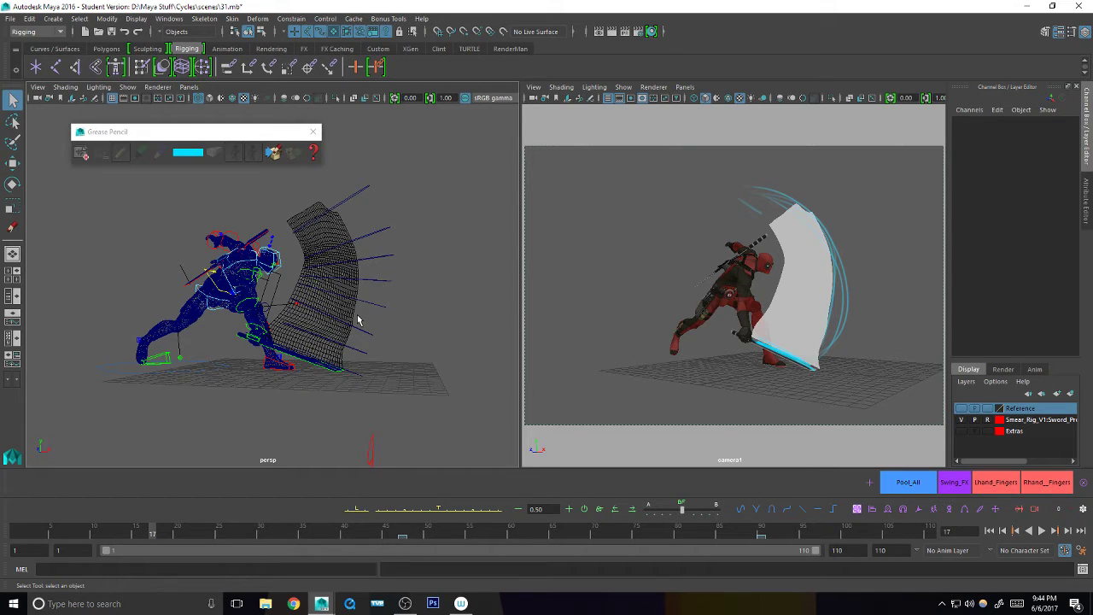
{"action": "left_click", "coordinate": [277, 299]}
{"action": "key", "text": "w"}
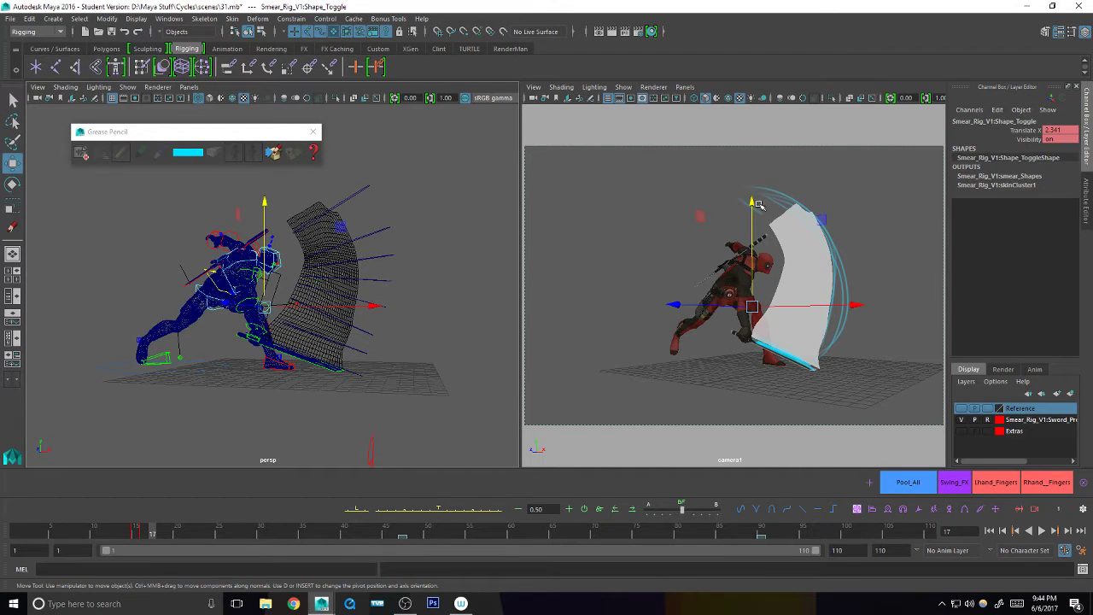
{"action": "key", "text": "w"}
{"action": "left_click_drag", "start_coordinate": [760, 279], "coordinate": [728, 251]}
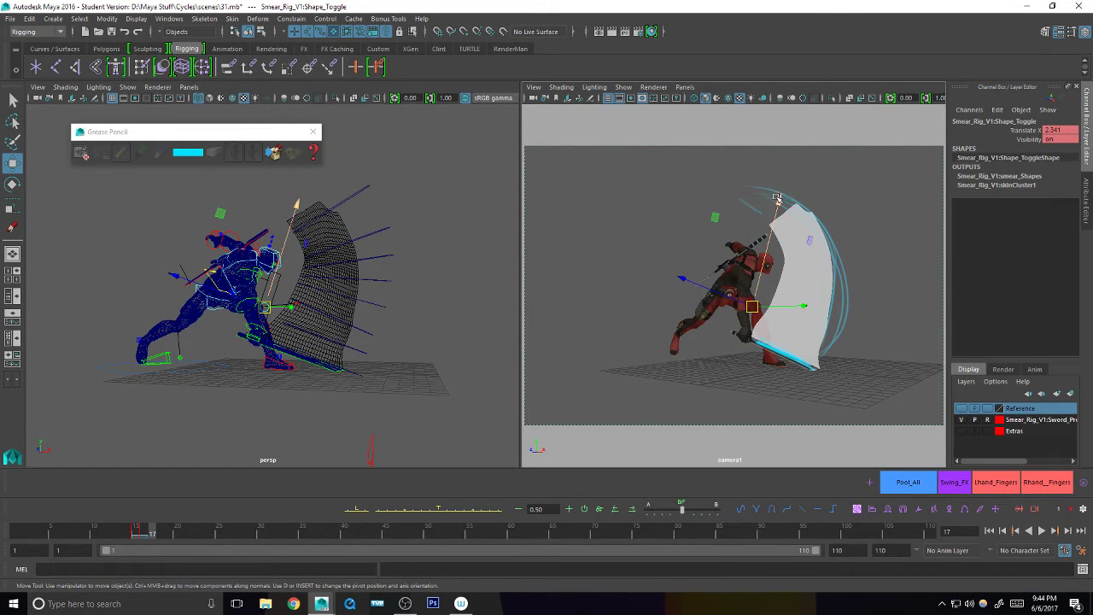
{"action": "mouse_move", "coordinate": [779, 199]}
{"action": "left_mouse_down"}
{"action": "mouse_move", "coordinate": [789, 171]}
{"action": "mouse_move", "coordinate": [768, 227]}
{"action": "mouse_move", "coordinate": [785, 181]}
{"action": "left_mouse_up"}
{"action": "key", "text": "q"}
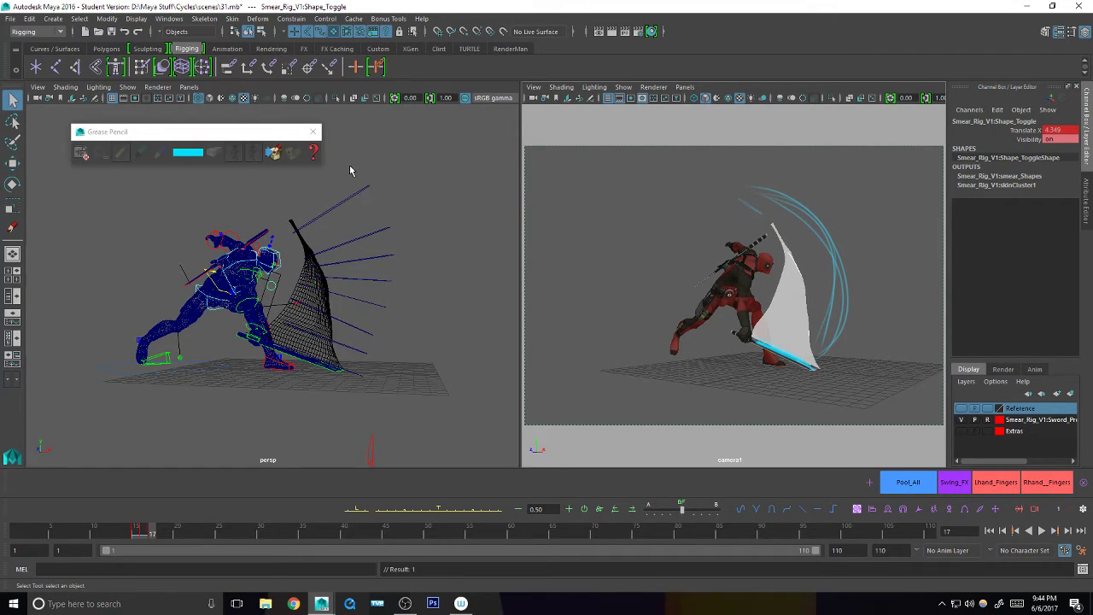
- Try setting Translate X, Y and Z of the upper cross controls to 0 at frame 17
{"action": "left_click_drag", "start_coordinate": [351, 167], "coordinate": [356, 357]}
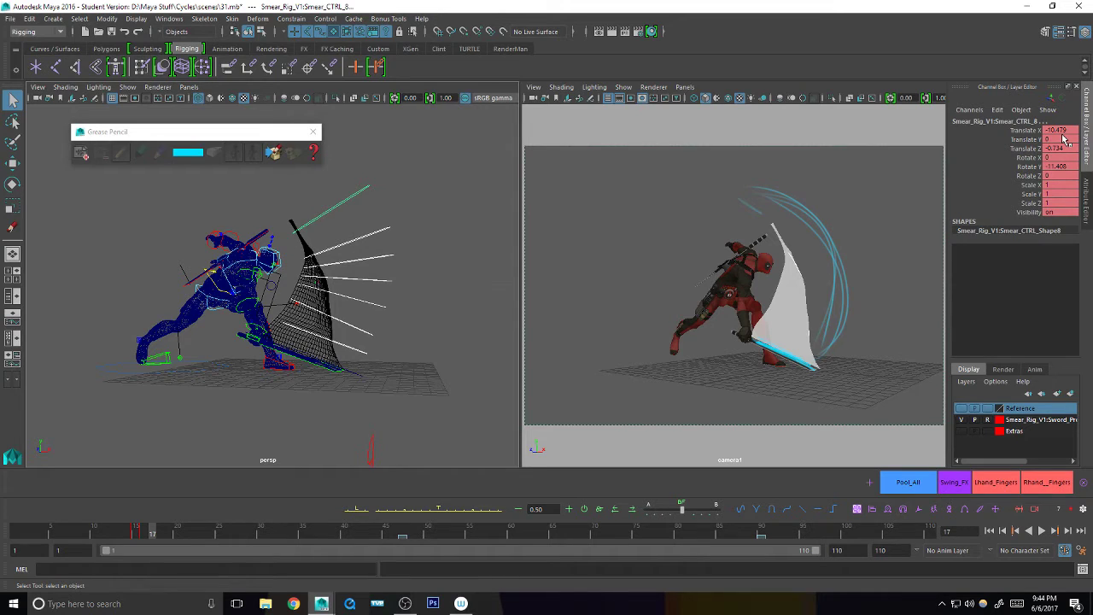
{"action": "left_click_drag", "start_coordinate": [1062, 131], "coordinate": [1064, 148]}
{"action": "type", "text": "0"}
{"action": "key", "text": "Return"}
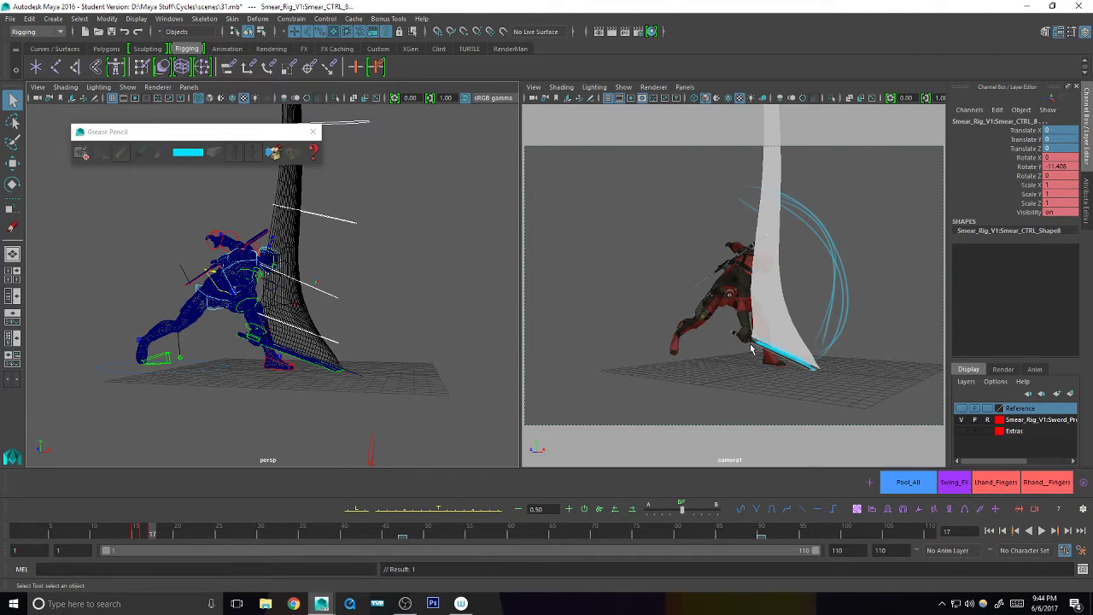
{"action": "key", "text": "ctrl+z"}
- Select the upper cross controls again, copy their frame 15 pose to frame 17 and key it
{"action": "middle_click_drag", "start_coordinate": [401, 268], "coordinate": [397, 263], "text": "alt"}
{"action": "left_click_drag", "start_coordinate": [342, 176], "coordinate": [361, 356]}
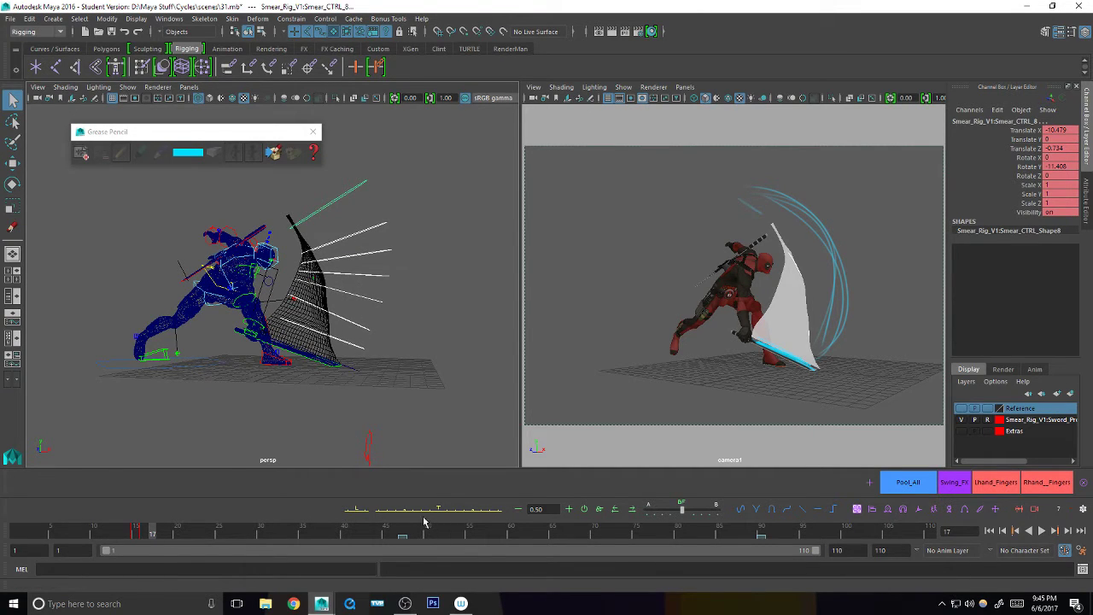
{"action": "left_click", "coordinate": [135, 535]}
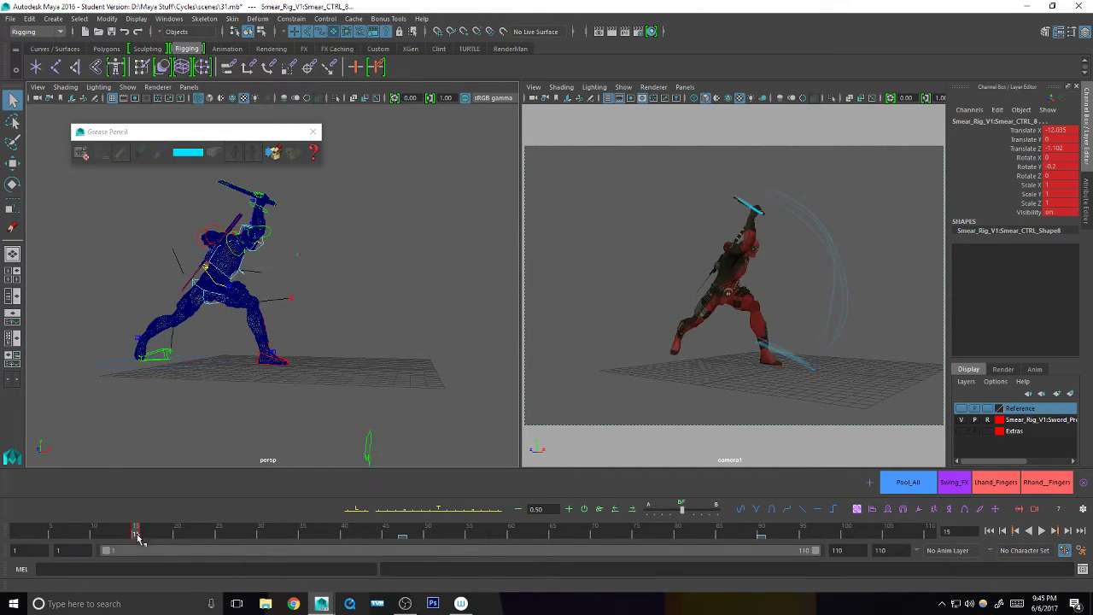
{"action": "left_click_drag", "start_coordinate": [139, 535], "coordinate": [148, 534]}
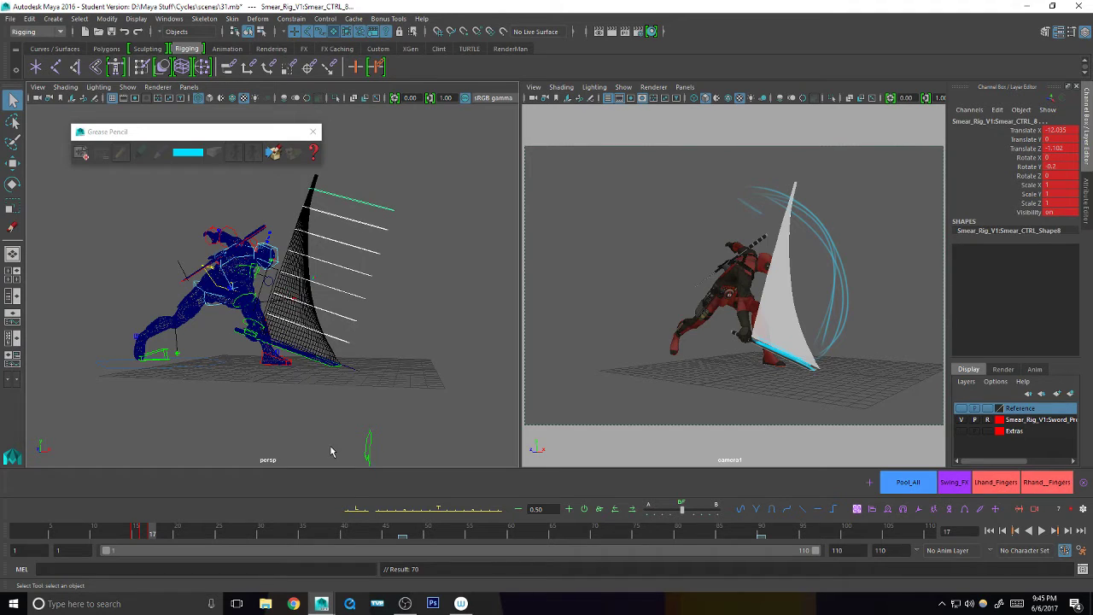
- Lower and rotate the upper cross controls together, bringing Smear_CTRL_8 to Translate X -12.956 and Rotate Y -7.835, and set a key
{"action": "left_click", "coordinate": [367, 202]}
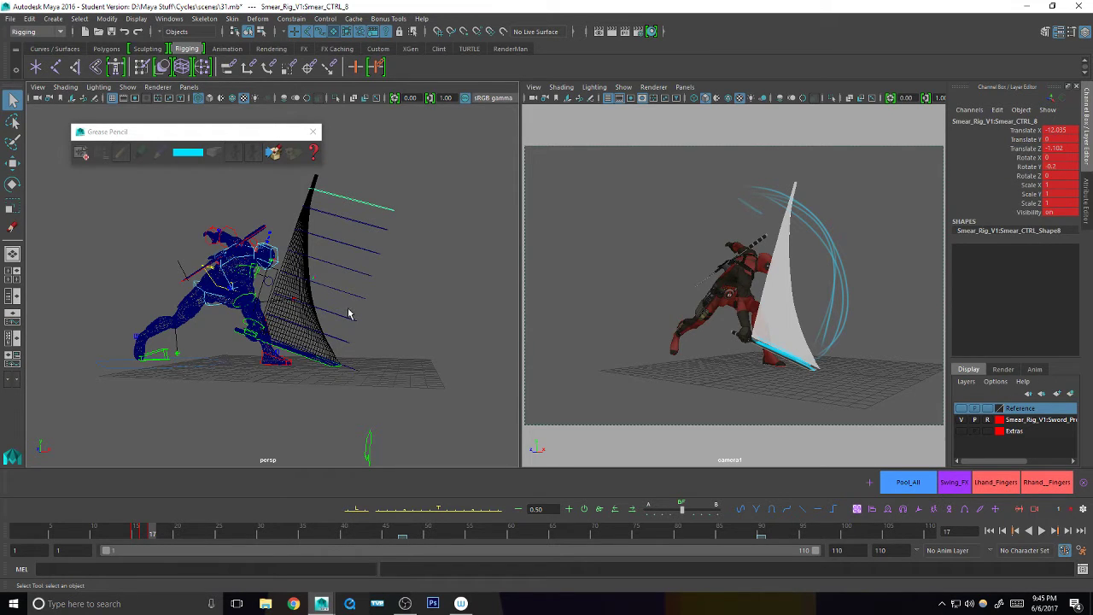
{"action": "left_click_drag", "start_coordinate": [391, 200], "coordinate": [335, 353]}
{"action": "key", "text": "w"}
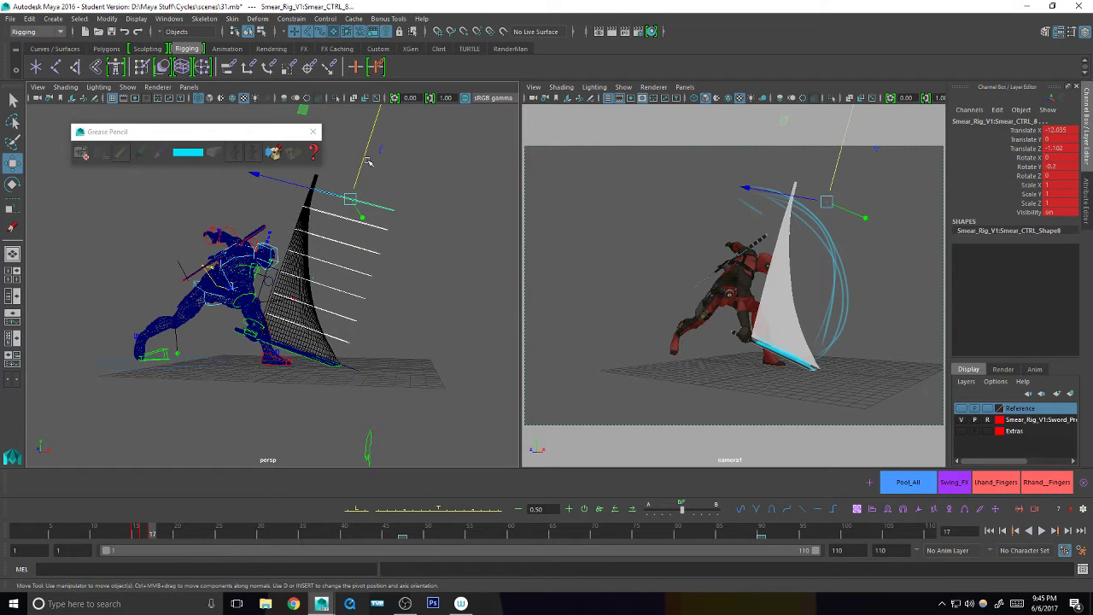
{"action": "key", "text": "w"}
{"action": "left_click_drag", "start_coordinate": [371, 158], "coordinate": [342, 140]}
{"action": "left_click_drag", "start_coordinate": [379, 110], "coordinate": [364, 153]}
{"action": "key", "text": "e"}
{"action": "left_click_drag", "start_coordinate": [896, 334], "coordinate": [903, 316]}
{"action": "key", "text": "q"}
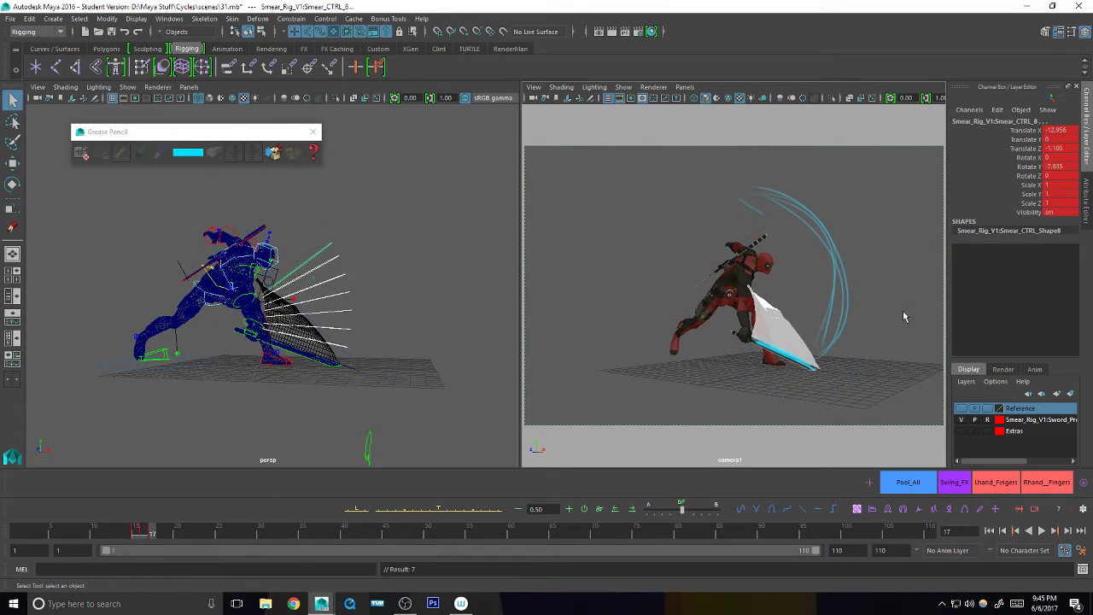
- Shift the lower and middle cross controls individually, including Smear_CTRL_5, to shape the smear's trailing edge at frame 17
{"action": "left_click", "coordinate": [348, 341]}
{"action": "key", "text": "w"}
{"action": "left_click_drag", "start_coordinate": [711, 318], "coordinate": [724, 327]}
{"action": "key", "text": "q"}
{"action": "left_click", "coordinate": [361, 276]}
{"action": "key", "text": "w"}
{"action": "key", "text": "q"}
{"action": "left_click", "coordinate": [370, 302]}
{"action": "key", "text": "w"}
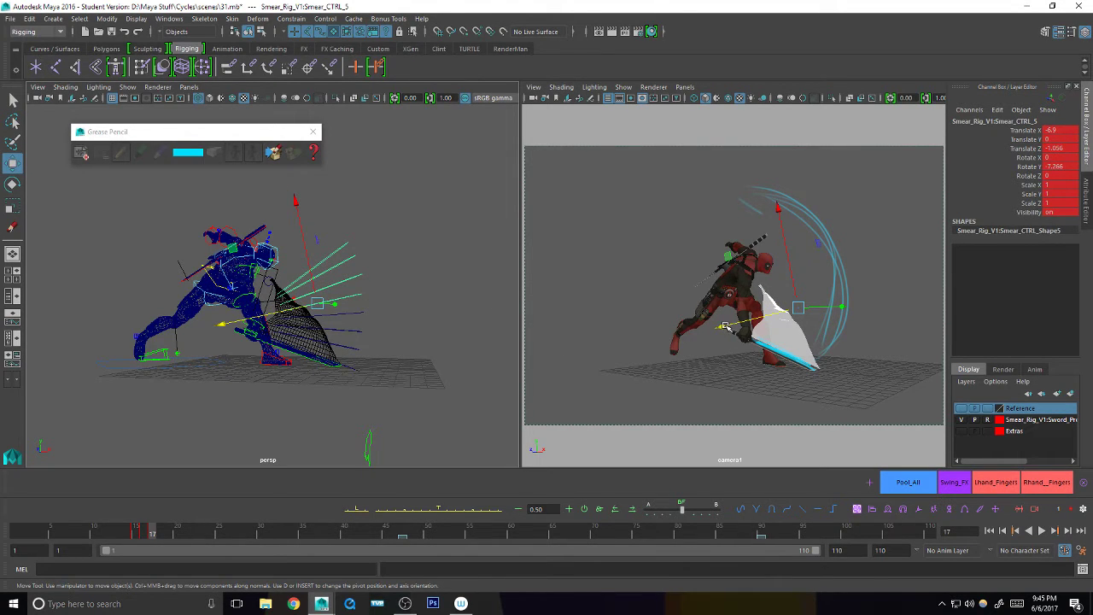
{"action": "left_click_drag", "start_coordinate": [724, 327], "coordinate": [722, 328]}
{"action": "key", "text": "q"}
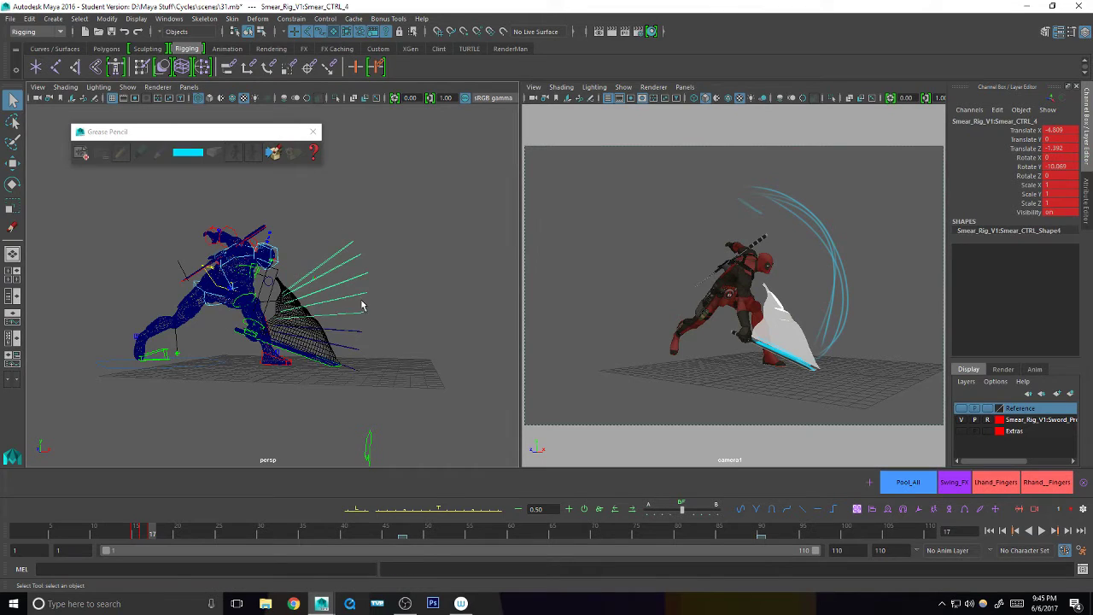
- Move the top cross controls together, bringing Smear_CTRL_8 to Translate X -13.295 and Translate Z -1.152, and set a key
{"action": "key", "text": "w"}
{"action": "left_click", "coordinate": [352, 256]}
{"action": "left_click_drag", "start_coordinate": [259, 185], "coordinate": [260, 187]}
{"action": "key", "text": "q"}
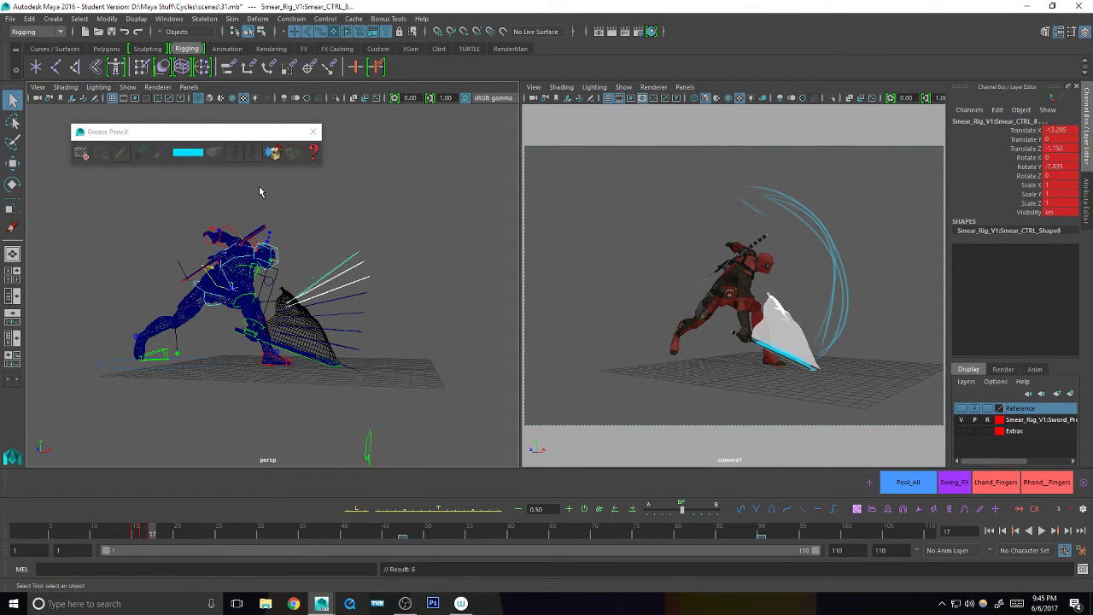
- Key the whole Swing_FX set at frame 17 and lower Shape_Toggle to remove the taper from the smear
{"action": "left_click", "coordinate": [954, 481]}
{"action": "left_click_drag", "start_coordinate": [136, 534], "coordinate": [152, 538]}
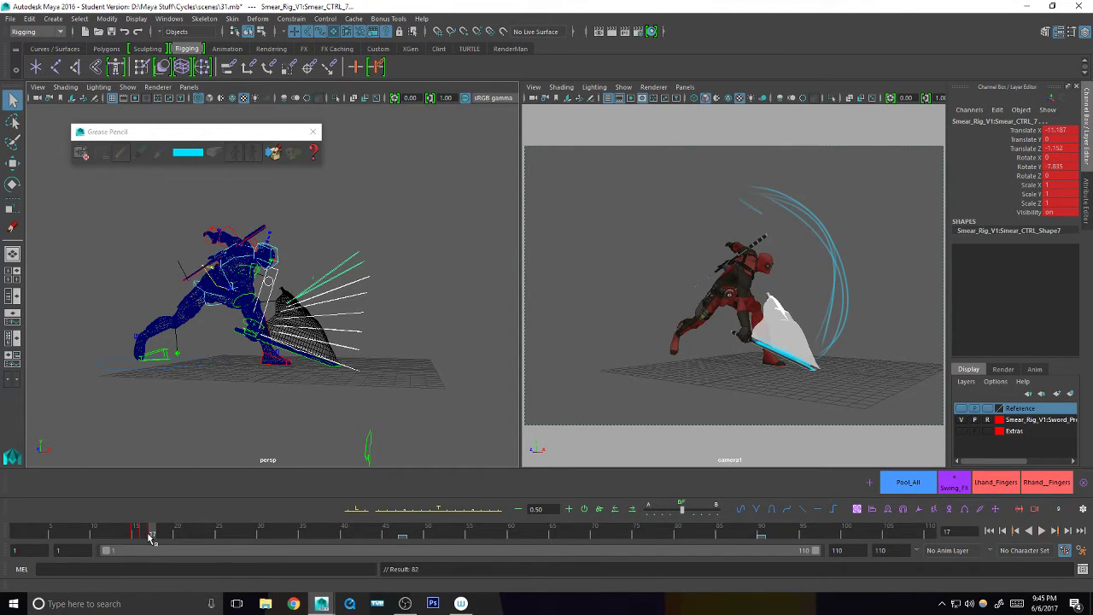
{"action": "left_click", "coordinate": [270, 282]}
{"action": "key", "text": "w"}
{"action": "mouse_move", "coordinate": [298, 182]}
{"action": "left_mouse_down"}
{"action": "mouse_move", "coordinate": [288, 215]}
{"action": "mouse_move", "coordinate": [298, 228]}
{"action": "left_mouse_up"}
{"action": "key", "text": "q"}
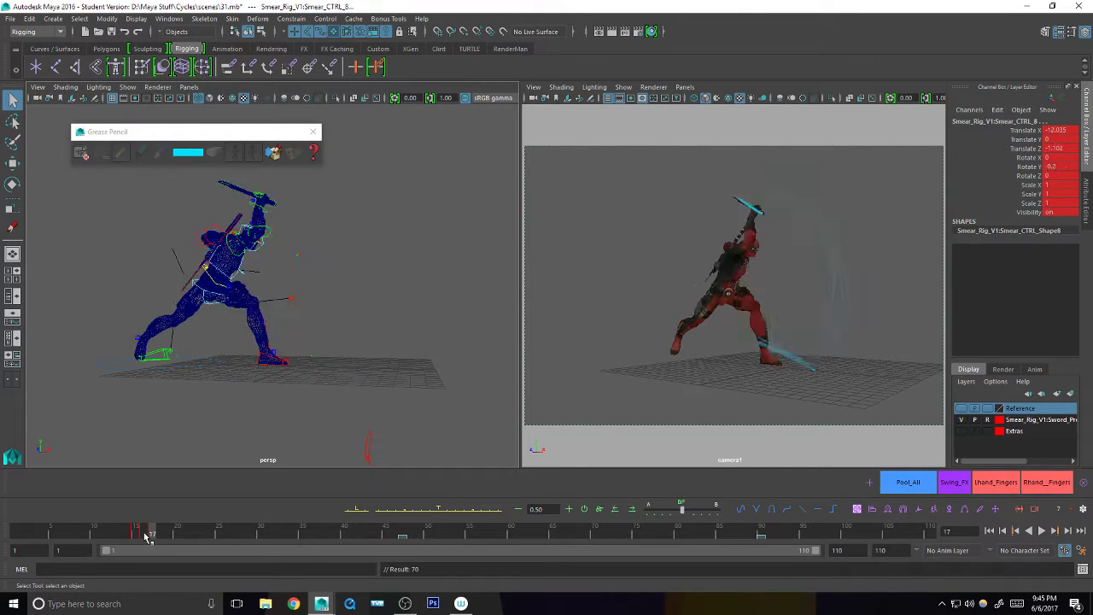
- Copy the cross controls' frame 15 pose to frame 17, then lower and rotate them, bringing Smear_CTRL_8 to Translate X -13.512 and Rotate Y -3.143
{"action": "left_click_drag", "start_coordinate": [141, 535], "coordinate": [152, 535]}
{"action": "key", "text": "w"}
{"action": "left_click_drag", "start_coordinate": [845, 134], "coordinate": [841, 154]}
{"action": "key", "text": "e"}
{"action": "left_click_drag", "start_coordinate": [882, 319], "coordinate": [911, 307]}
{"action": "key", "text": "q"}
- Scale the cross controls to about 0.86 in Z and move them outward, bringing Smear_CTRL_8 to Translate X -13.611 and Translate Z -2.246
{"action": "key", "text": "r"}
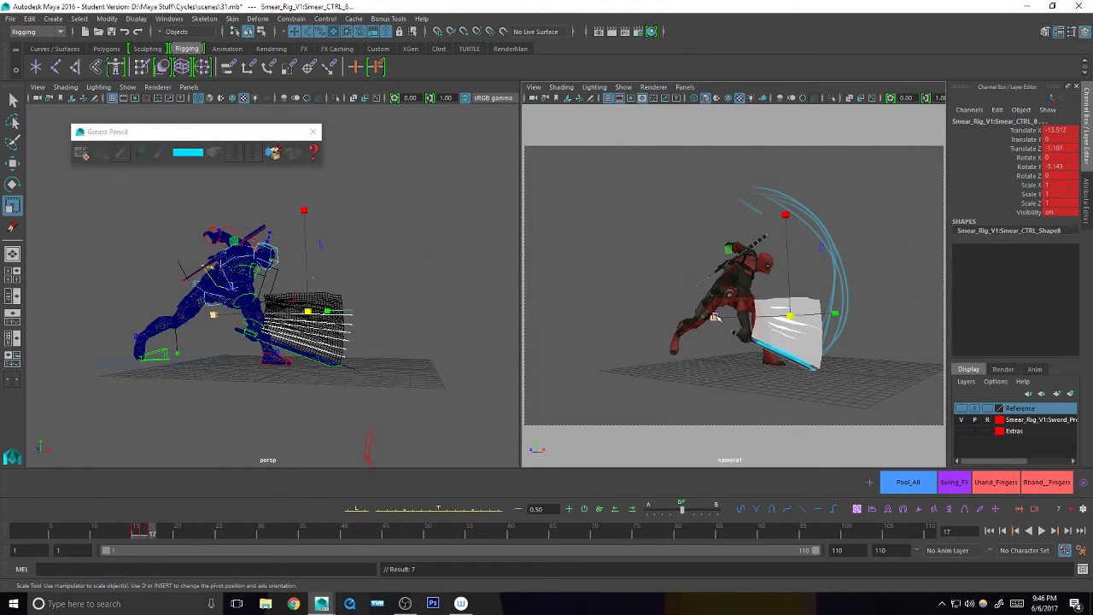
{"action": "left_click_drag", "start_coordinate": [446, 356], "coordinate": [377, 369], "text": "alt"}
{"action": "left_click_drag", "start_coordinate": [205, 322], "coordinate": [222, 320]}
{"action": "key", "text": "w"}
{"action": "mouse_move", "coordinate": [715, 305]}
{"action": "left_mouse_down"}
{"action": "mouse_move", "coordinate": [752, 312]}
{"action": "mouse_move", "coordinate": [716, 305]}
{"action": "left_mouse_up"}
{"action": "middle_click_drag", "start_coordinate": [717, 304], "coordinate": [714, 304]}
{"action": "key", "text": "q"}
- Try shifting Smear_CTRL_4 and Smear_CTRL_3 lengthwise along their local Z axes
{"action": "left_click_drag", "start_coordinate": [350, 339], "coordinate": [386, 261], "text": "alt"}
{"action": "right_click_drag", "start_coordinate": [385, 260], "coordinate": [470, 306], "text": "alt"}
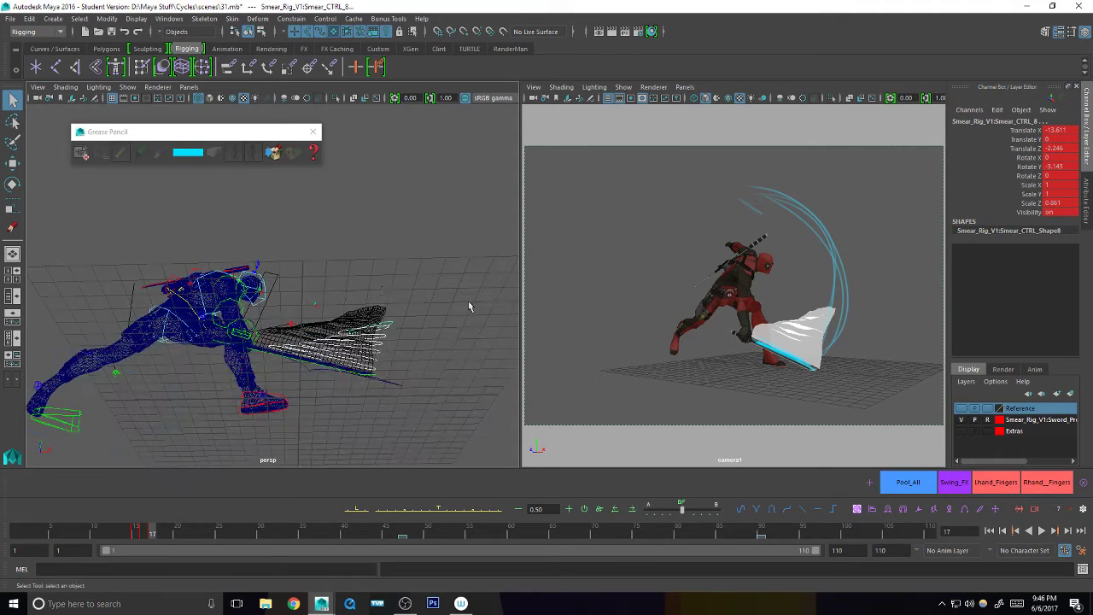
{"action": "mouse_move", "coordinate": [382, 285]}
{"action": "left_mouse_down", "text": "alt"}
{"action": "mouse_move", "coordinate": [382, 309]}
{"action": "mouse_move", "coordinate": [439, 336]}
{"action": "left_mouse_up", "text": "alt"}
{"action": "left_click", "coordinate": [389, 368]}
{"action": "key", "text": "w"}
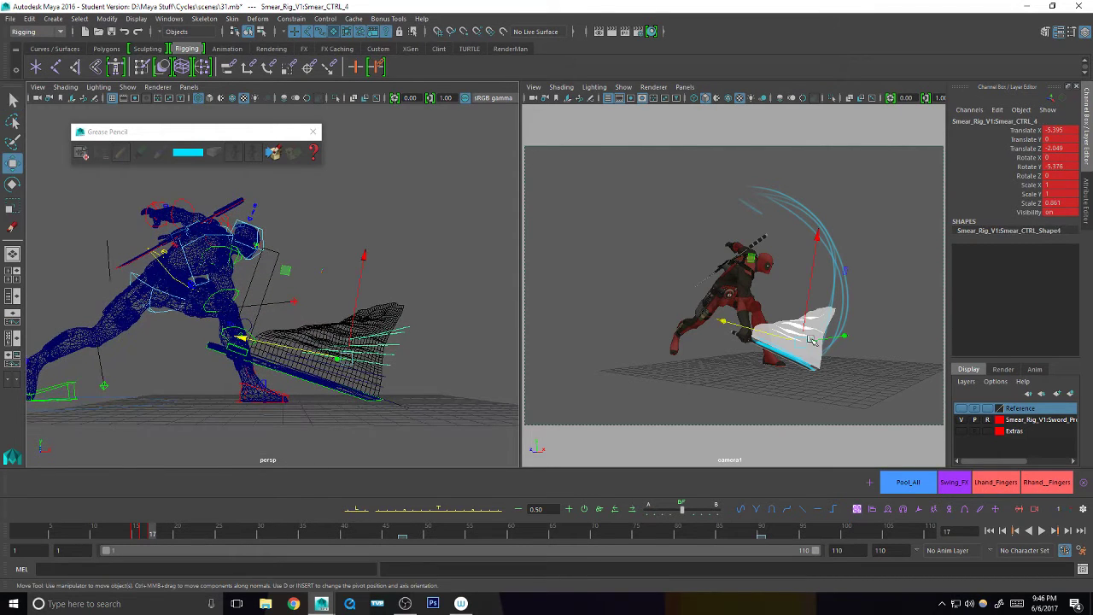
{"action": "left_click_drag", "start_coordinate": [719, 321], "coordinate": [727, 323]}
{"action": "key", "text": "q"}
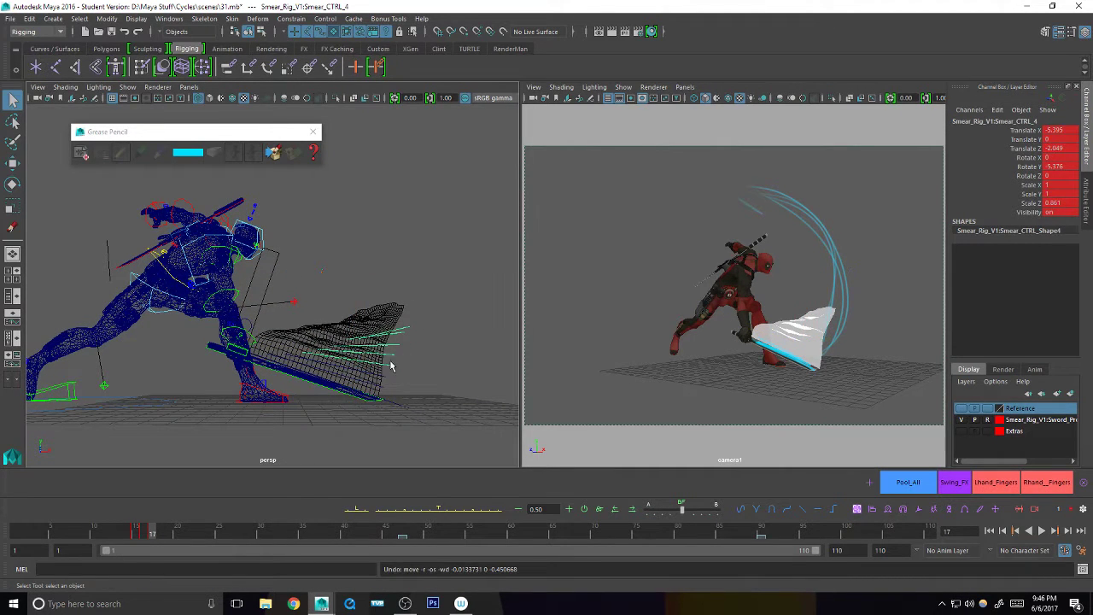
{"action": "left_click", "coordinate": [384, 380]}
{"action": "key", "text": "w"}
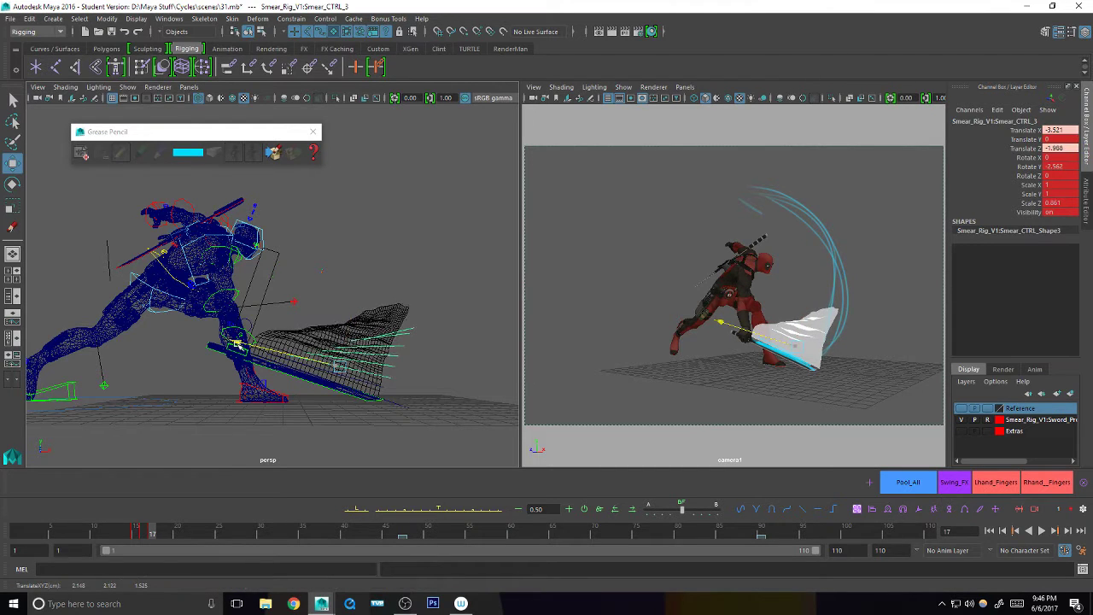
{"action": "key", "text": "q"}
- Rotate Smear_CTRL_2 about Y past -12 and shift it outward along the blade to reshape the smear near the sword
{"action": "left_click", "coordinate": [391, 380]}
{"action": "left_click", "coordinate": [395, 382]}
{"action": "key", "text": "e"}
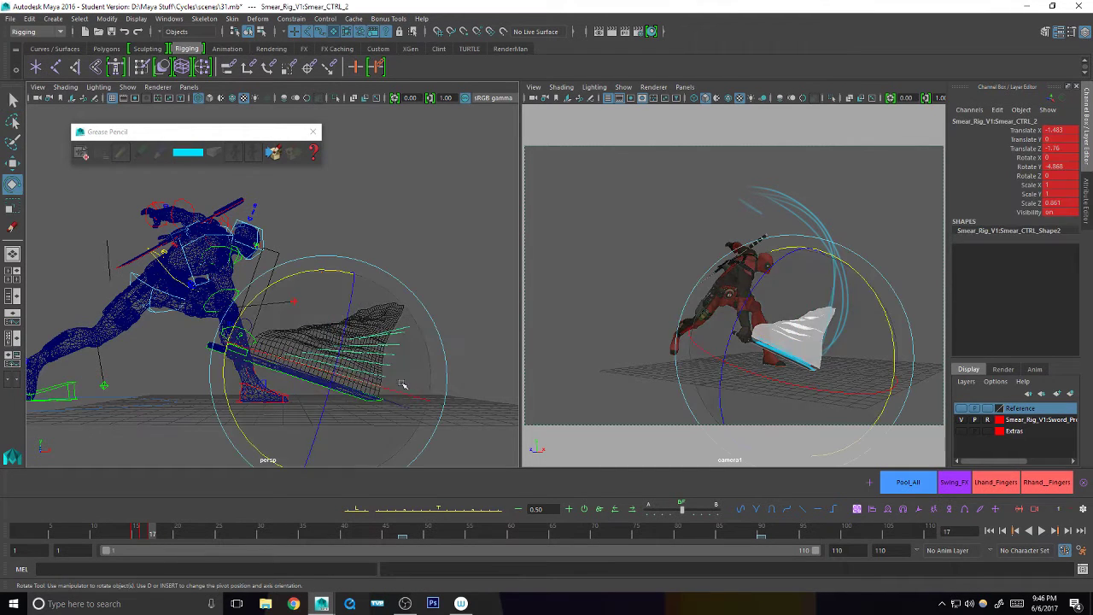
{"action": "left_click_drag", "start_coordinate": [893, 355], "coordinate": [888, 331]}
{"action": "key", "text": "q"}
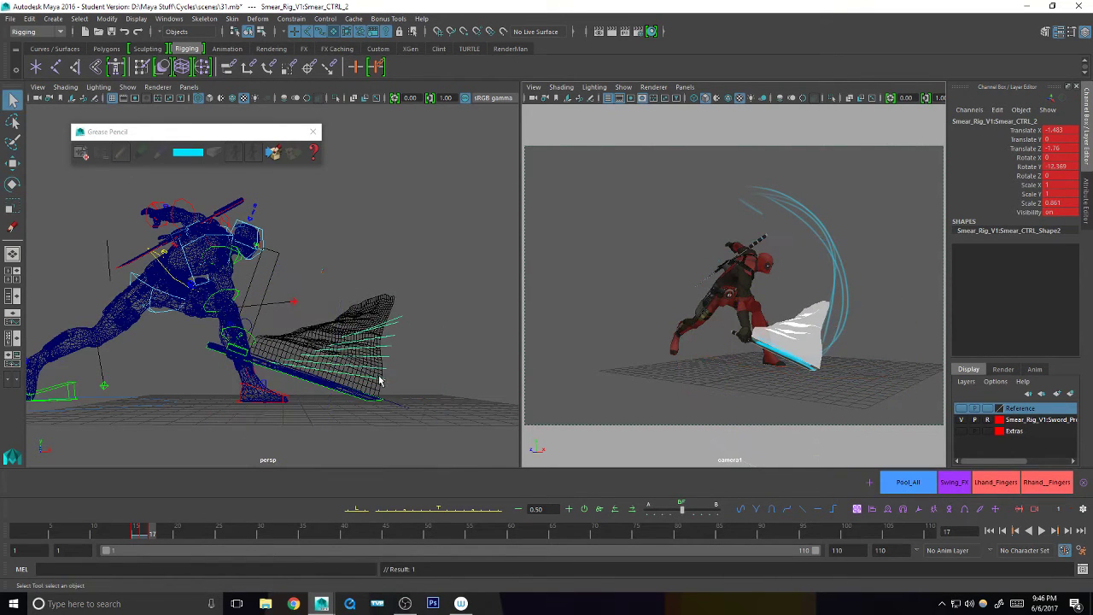
{"action": "key", "text": "w"}
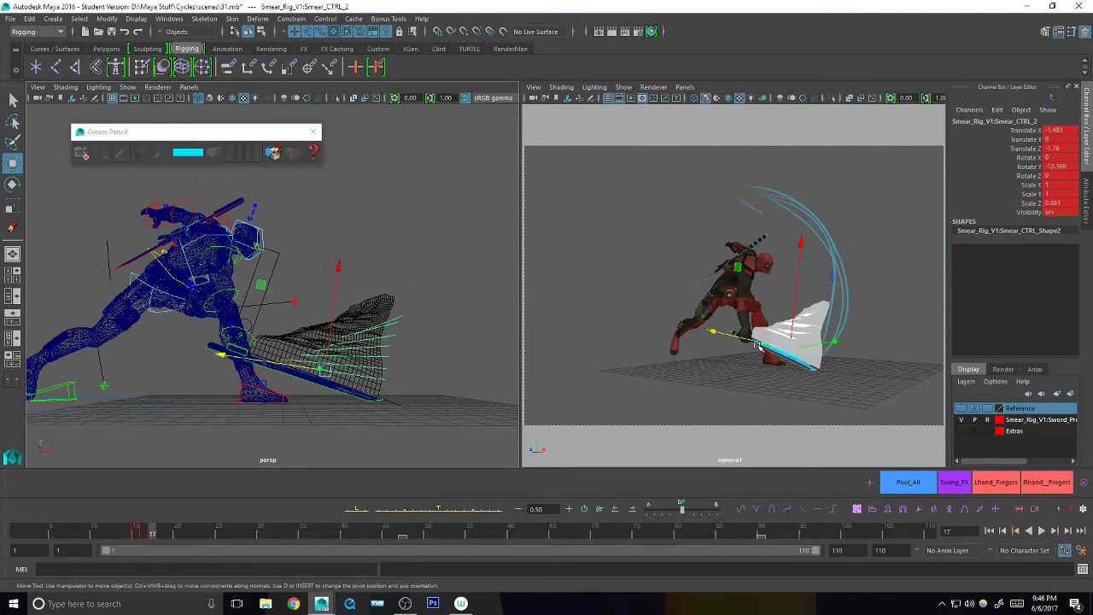
{"action": "left_click_drag", "start_coordinate": [758, 345], "coordinate": [775, 348]}
{"action": "key", "text": "q"}
- Rotate Smear_CTRL_4 about Y to about -10.86 to bend the smear's middle toward the arc
{"action": "left_click", "coordinate": [398, 356]}
{"action": "key", "text": "w"}
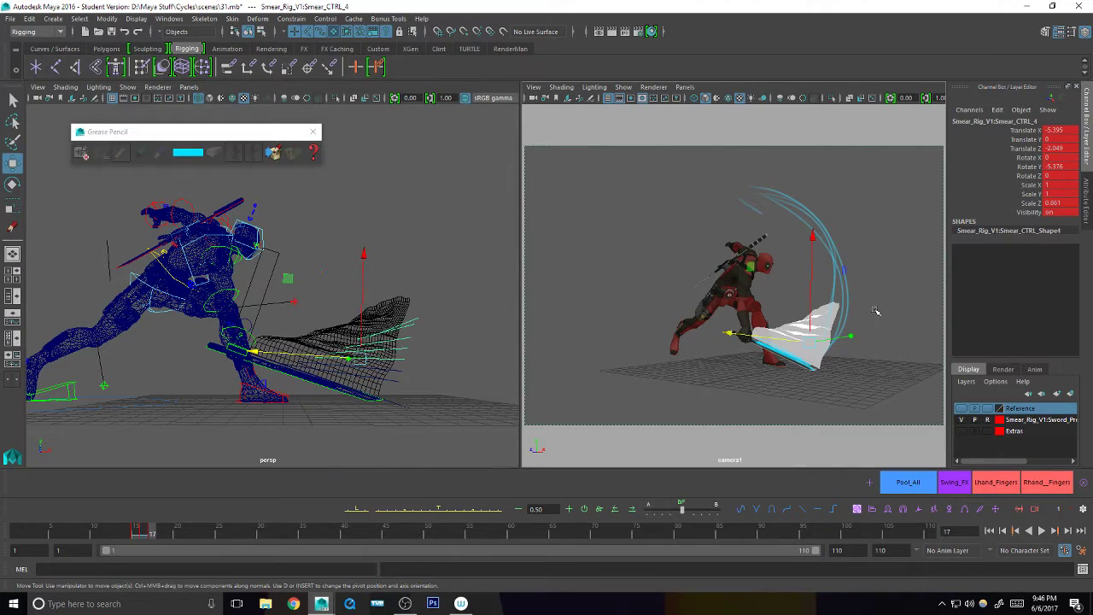
{"action": "key", "text": "e"}
{"action": "left_click_drag", "start_coordinate": [904, 303], "coordinate": [897, 288]}
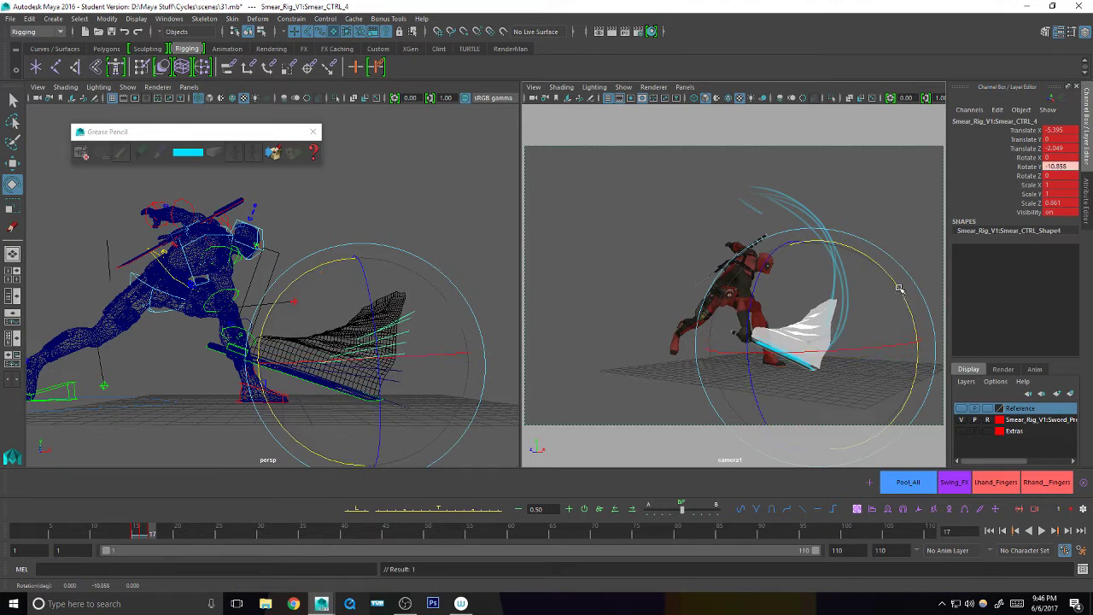
{"action": "key", "text": "q"}
- Move Smear_CTRL_8 to Translate X -13.555 and Translate Z -1.74 at frame 17, and set a key
{"action": "left_click", "coordinate": [409, 319]}
{"action": "key", "text": "w"}
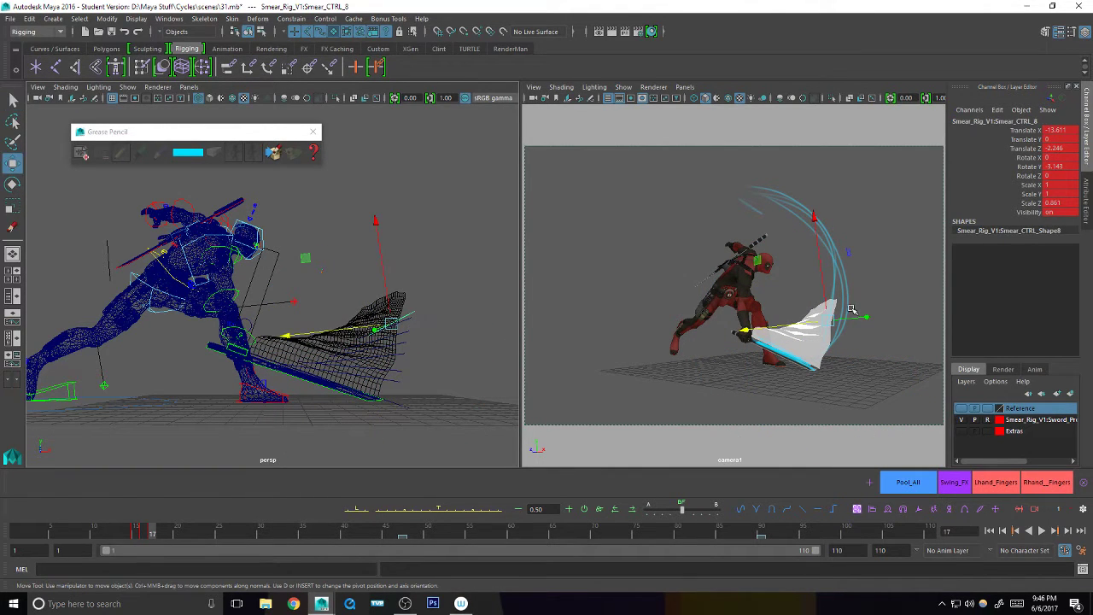
{"action": "left_click_drag", "start_coordinate": [741, 335], "coordinate": [737, 326]}
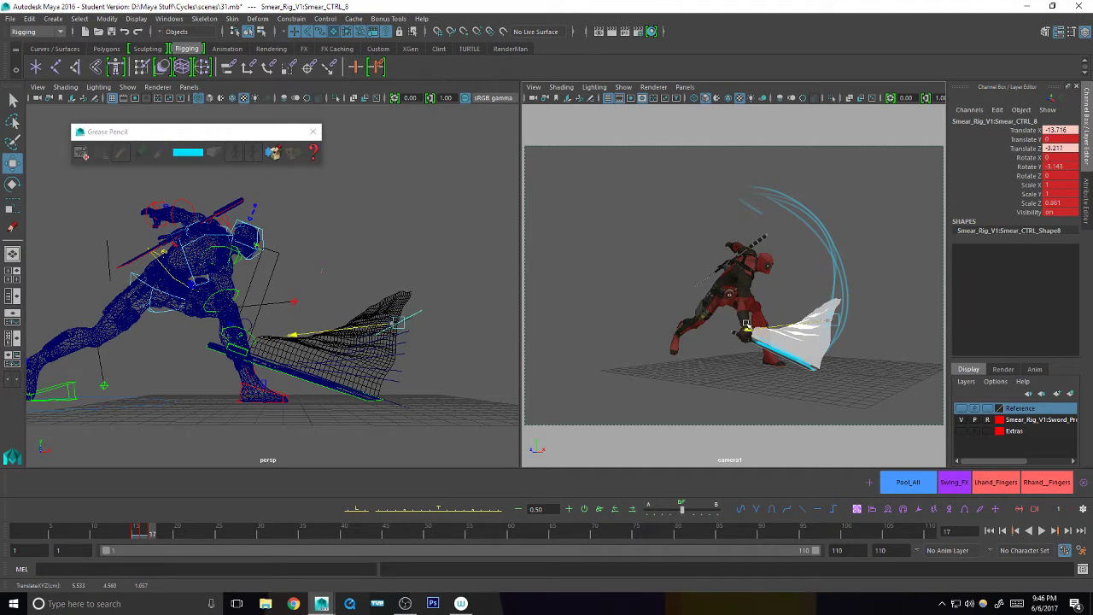
{"action": "key", "text": "s"}
{"action": "key", "text": "q"}
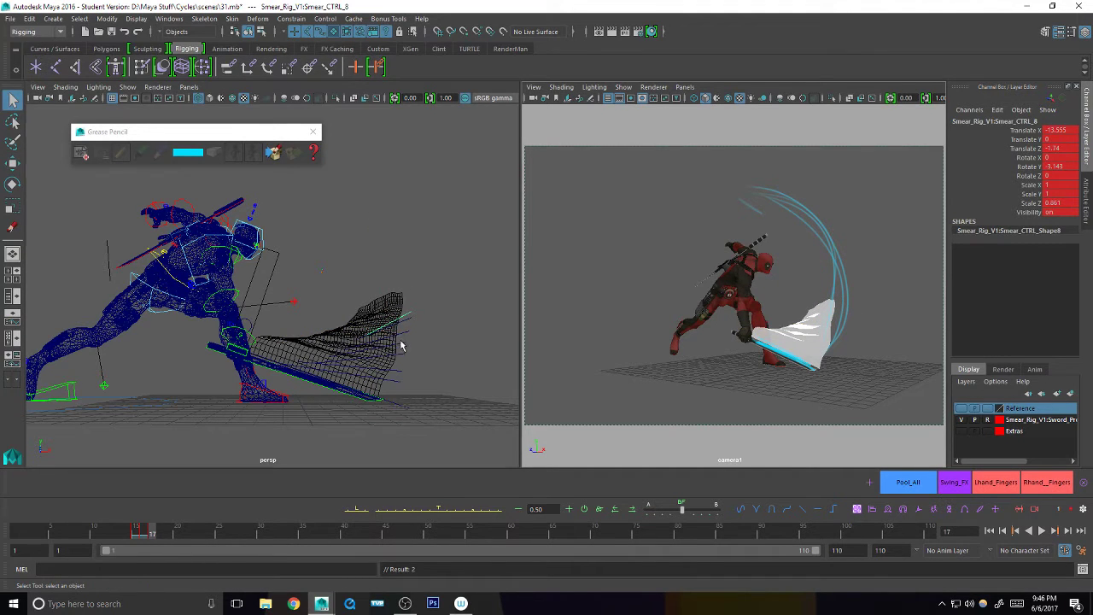
- Shift Smear_CTRL_5 along its length to Translate X -7.567 and Translate Z -2.577, and key it at frame 17
{"action": "left_click_drag", "start_coordinate": [402, 345], "coordinate": [415, 309]}
{"action": "key", "text": "w"}
{"action": "left_click_drag", "start_coordinate": [741, 333], "coordinate": [749, 333]}
{"action": "key", "text": "s"}
{"action": "key", "text": "q"}
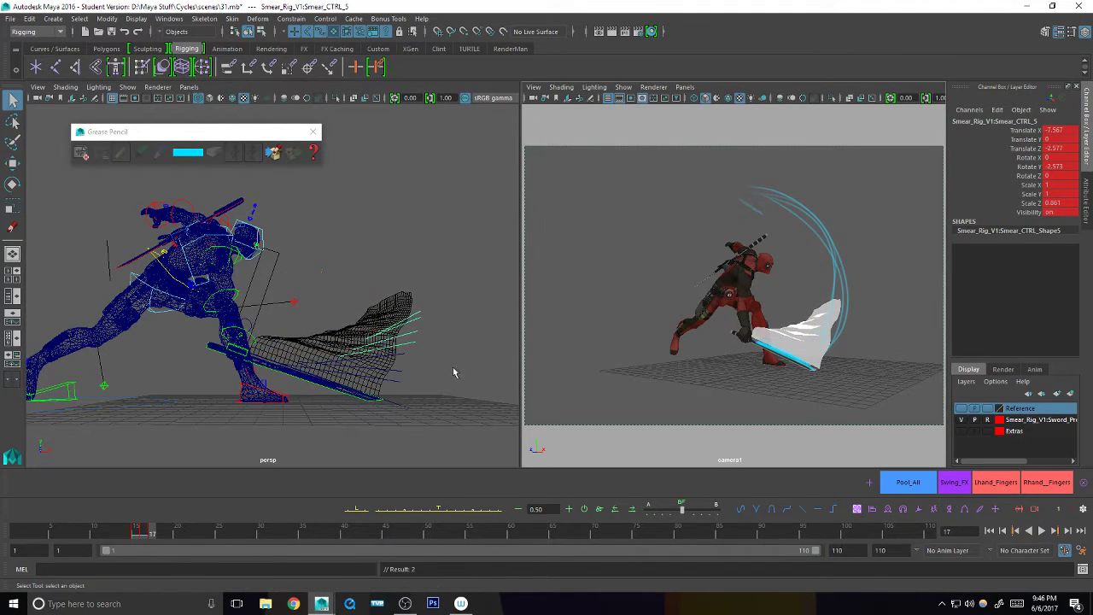
- Shift Smear_CTRL_4 lengthwise along its local Z axis and set a key on it at frame 17
{"action": "left_click", "coordinate": [405, 357]}
{"action": "key", "text": "w"}
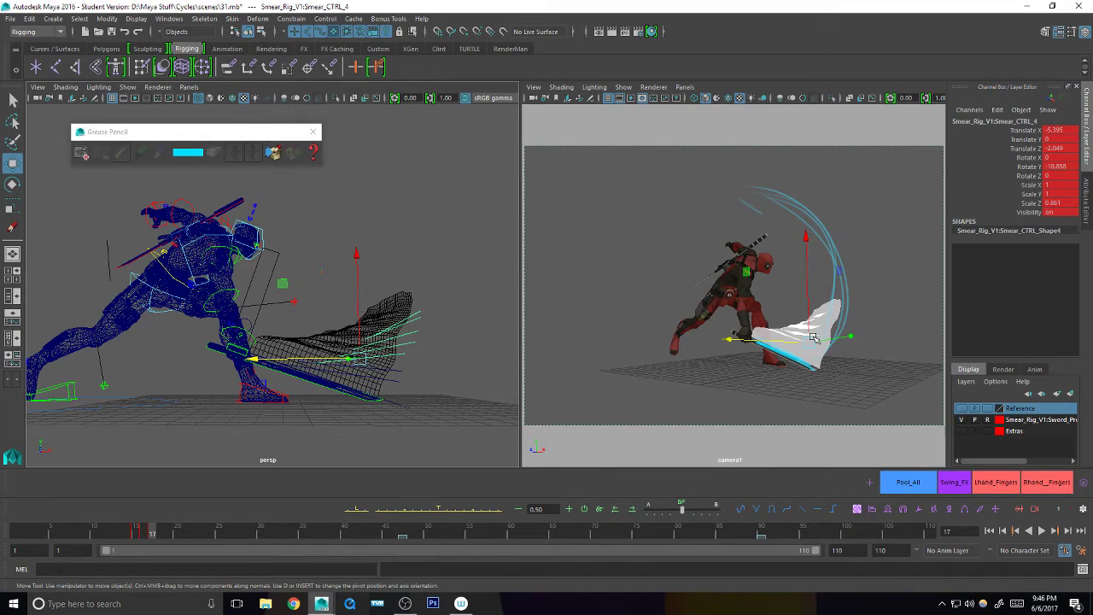
{"action": "key", "text": "s"}
{"action": "key", "text": "q"}
{"action": "left_click", "coordinate": [404, 368]}
{"action": "left_click_drag", "start_coordinate": [729, 339], "coordinate": [743, 336]}
{"action": "key", "text": "w"}
{"action": "key", "text": "s"}
{"action": "key", "text": "q"}
- Move Smear_CTRL_6 to about Translate X -9.43 and Translate Z -1.339, and key it at frame 17
{"action": "left_click", "coordinate": [433, 332]}
{"action": "key", "text": "w"}
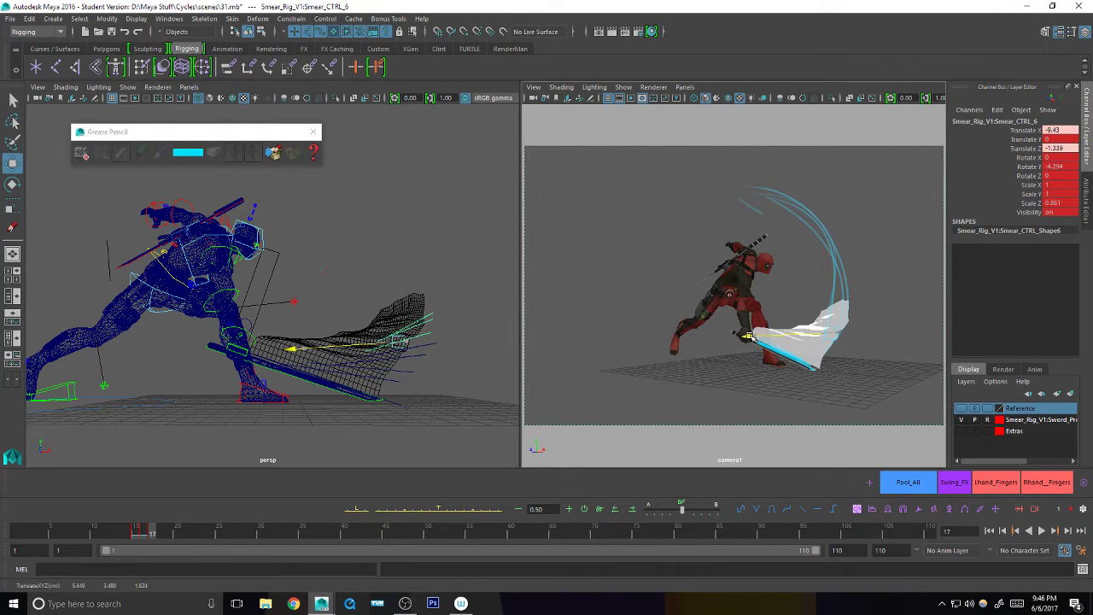
{"action": "key", "text": "s"}
{"action": "key", "text": "q"}
- Select the Swing_FX controls and scrub through frames 15 to 18 to check the smear's change in shape
{"action": "left_click", "coordinate": [939, 483]}
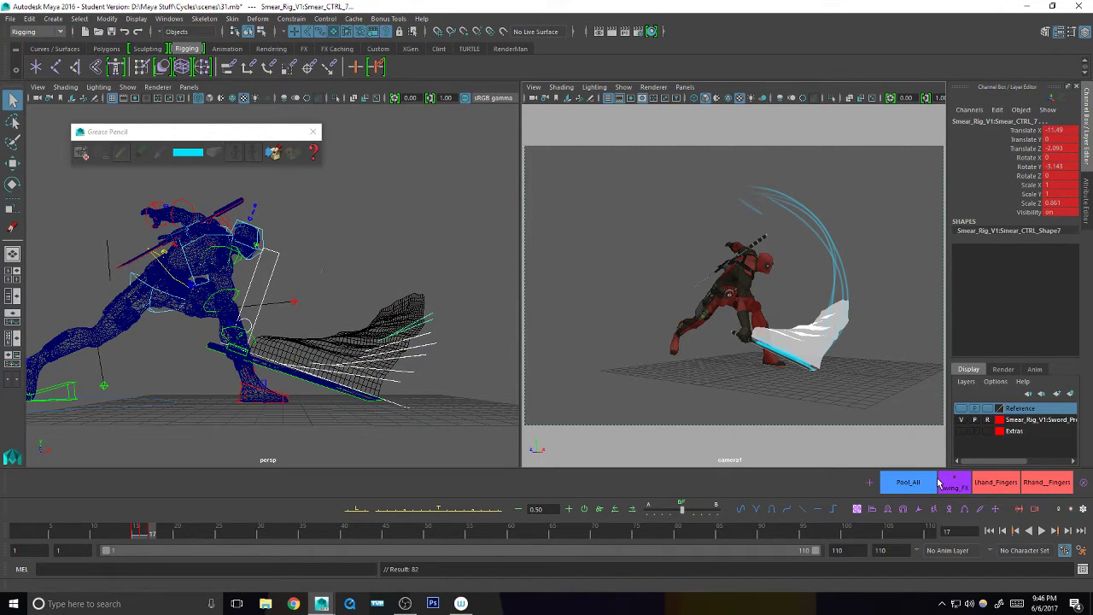
{"action": "left_click", "coordinate": [162, 533]}
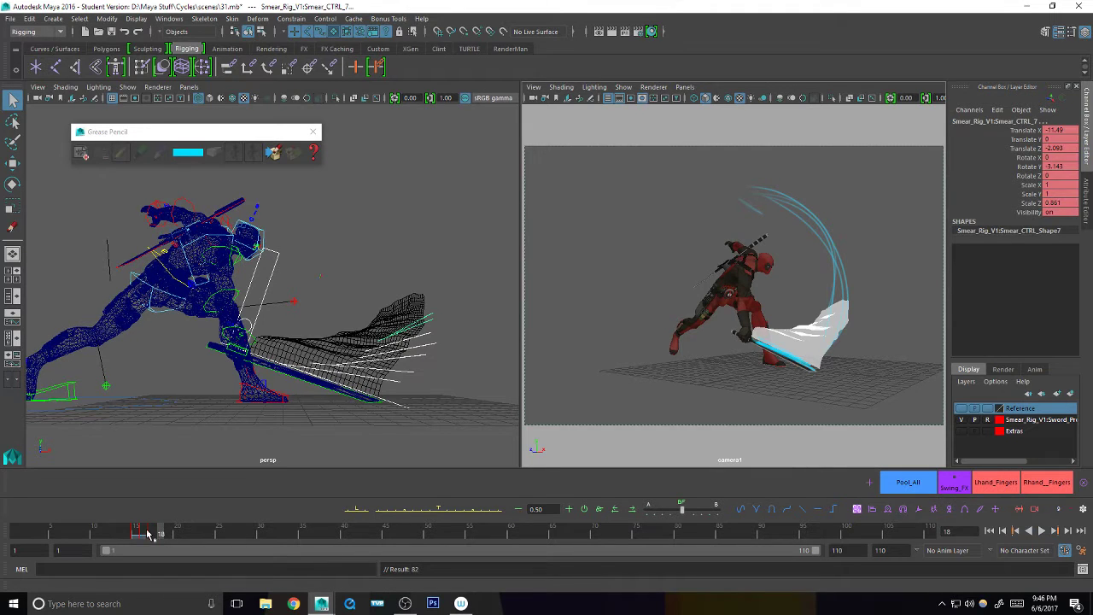
{"action": "left_click", "coordinate": [137, 536]}
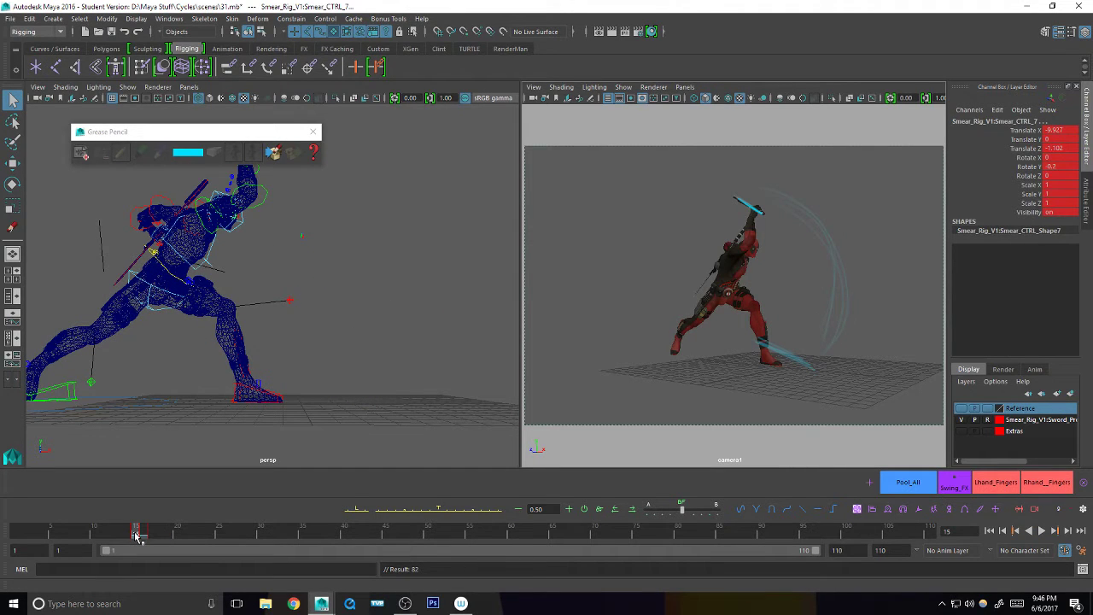
{"action": "mouse_move", "coordinate": [135, 535]}
{"action": "left_mouse_down"}
{"action": "mouse_move", "coordinate": [107, 534]}
{"action": "mouse_move", "coordinate": [179, 538]}
{"action": "mouse_move", "coordinate": [137, 535]}
{"action": "mouse_move", "coordinate": [151, 535]}
{"action": "left_mouse_up"}
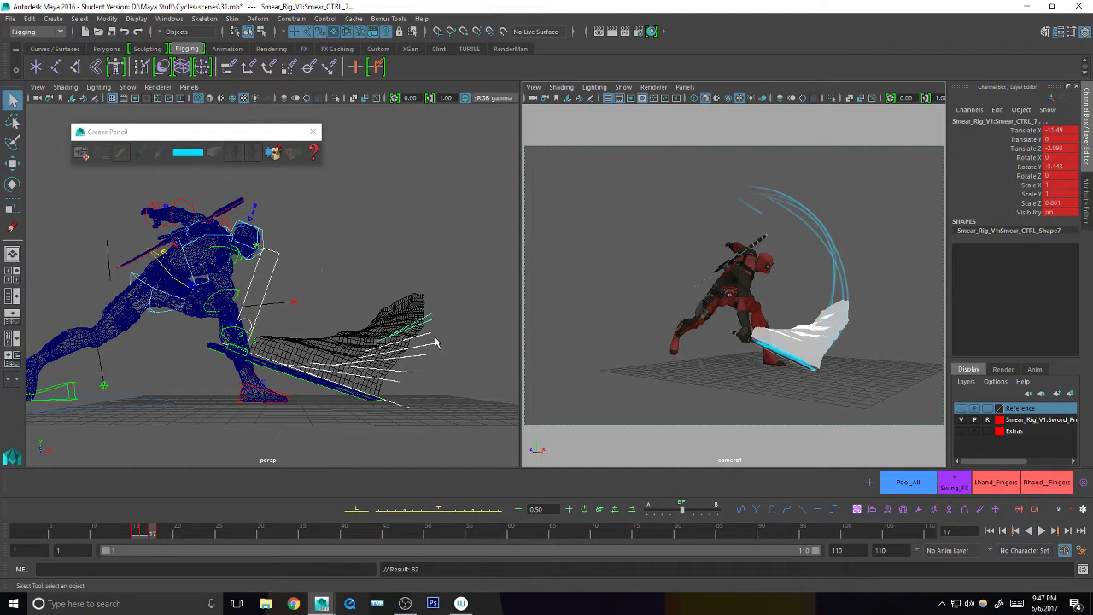
- Shift Smear_CTRL_8 and the other selected outer smear controls lengthwise at frame 17, bringing Smear_CTRL_8 to Translate Z -2.499
{"action": "left_click", "coordinate": [447, 282]}
{"action": "left_click_drag", "start_coordinate": [446, 283], "coordinate": [391, 378]}
{"action": "key", "text": "w"}
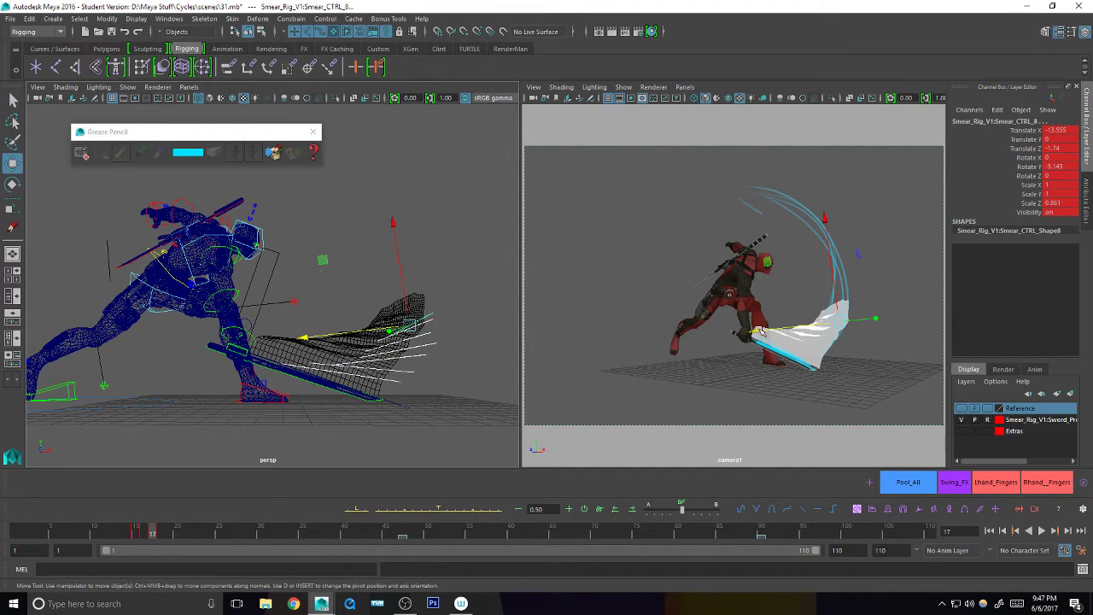
{"action": "left_click_drag", "start_coordinate": [760, 331], "coordinate": [732, 325]}
{"action": "key", "text": "q"}
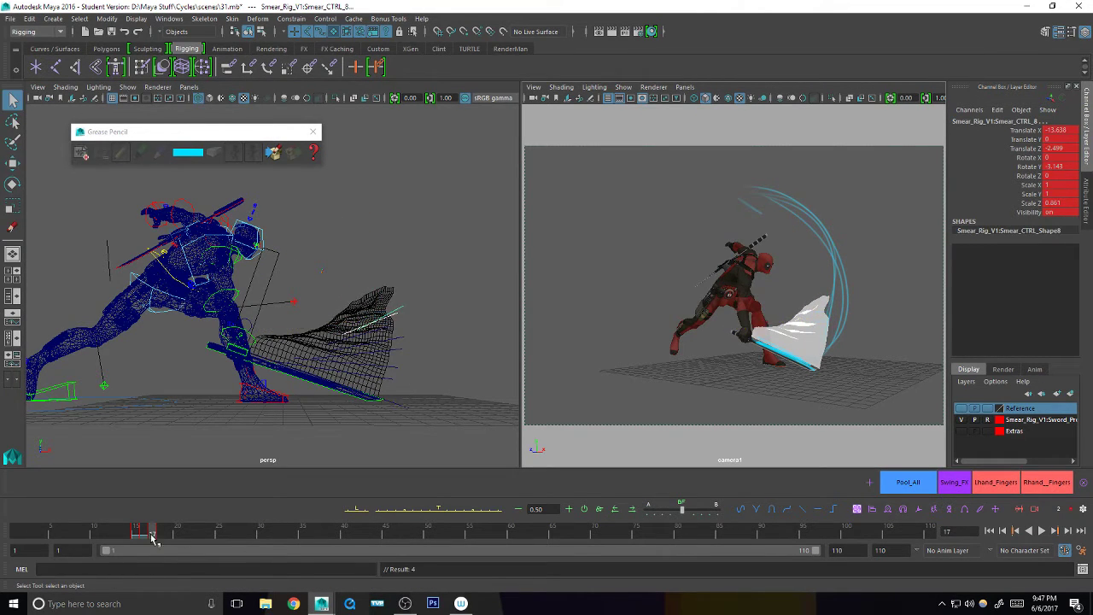
- Go to frame 16, clear the selection and open the Outliner
{"action": "mouse_move", "coordinate": [153, 536]}
{"action": "left_mouse_down"}
{"action": "mouse_move", "coordinate": [136, 532]}
{"action": "mouse_move", "coordinate": [159, 534]}
{"action": "mouse_move", "coordinate": [148, 531]}
{"action": "left_mouse_up"}
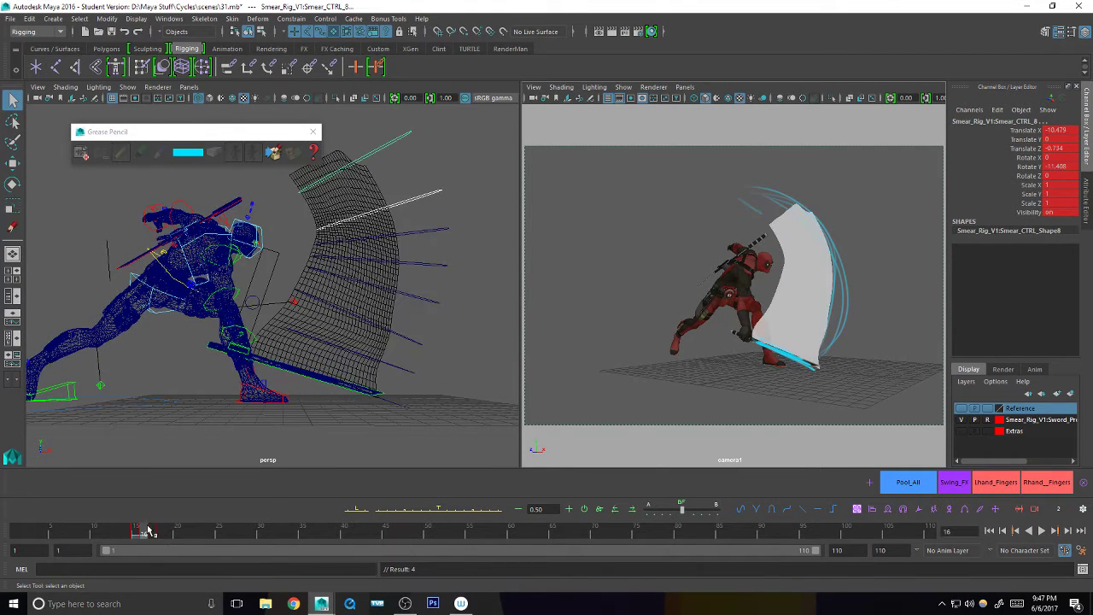
{"action": "left_click", "coordinate": [435, 243]}
{"action": "left_click_drag", "start_coordinate": [435, 243], "coordinate": [429, 298], "text": "alt"}
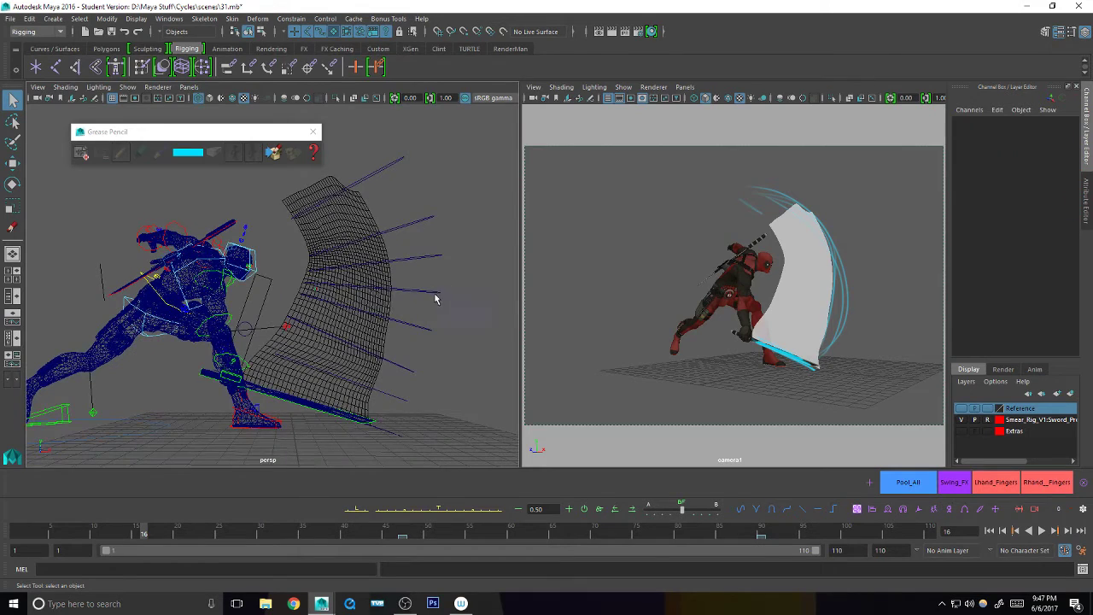
{"action": "key", "text": "g"}
{"action": "left_click", "coordinate": [895, 64]}
{"action": "key", "text": "o"}
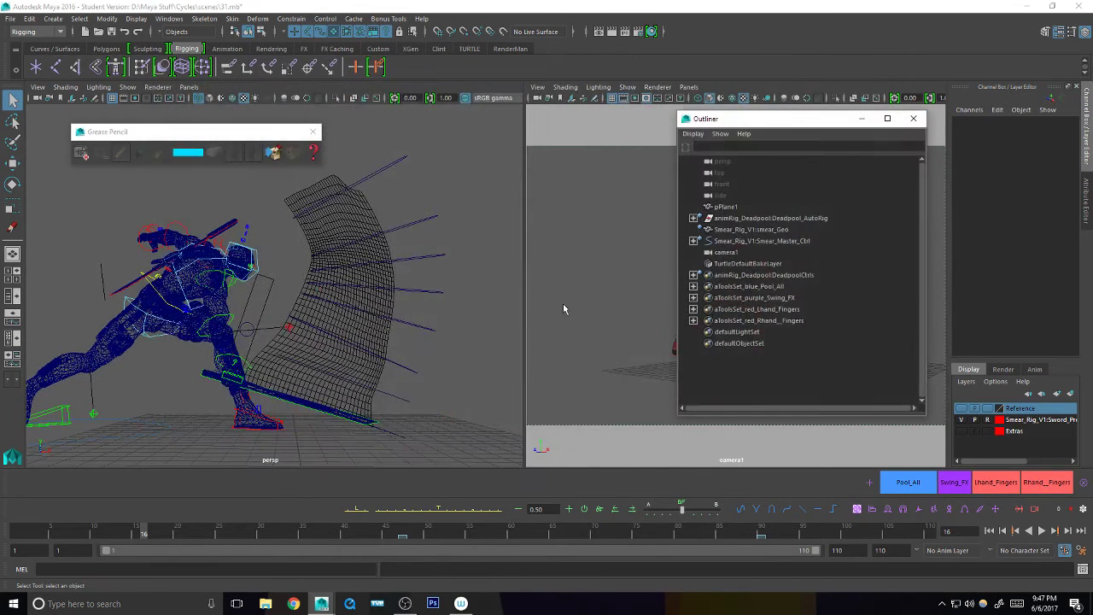
- Expand the Smear_Master_Ctrl hierarchy through its nested joints and controls to look for the smear mesh
{"action": "left_click", "coordinate": [693, 240]}
{"action": "left_click", "coordinate": [748, 263]}
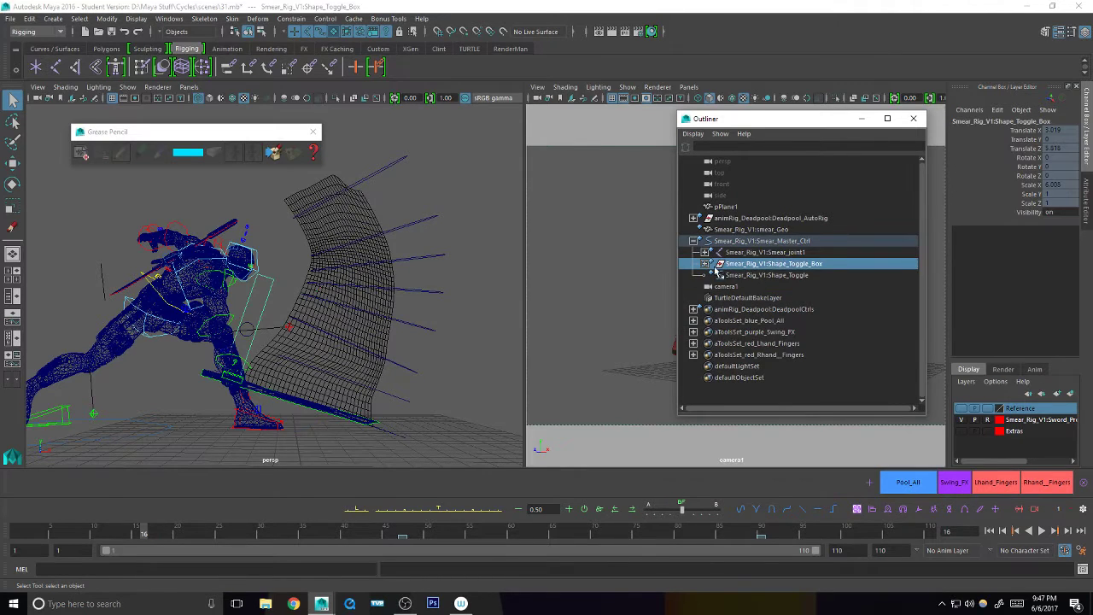
{"action": "left_click", "coordinate": [703, 263]}
{"action": "left_click", "coordinate": [703, 251]}
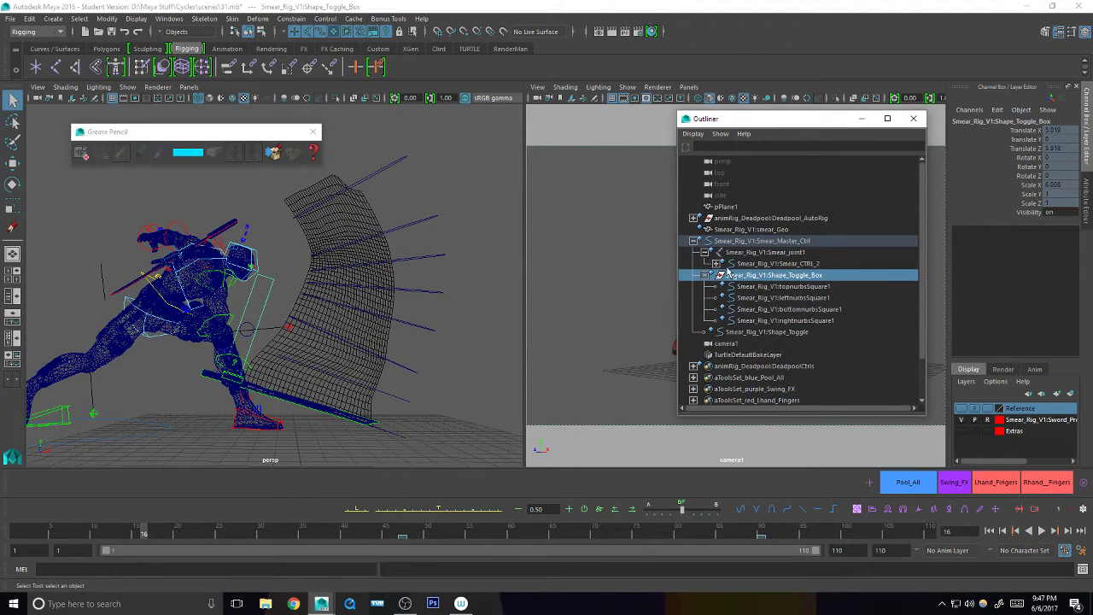
{"action": "left_click", "coordinate": [715, 263]}
{"action": "left_click", "coordinate": [773, 275]}
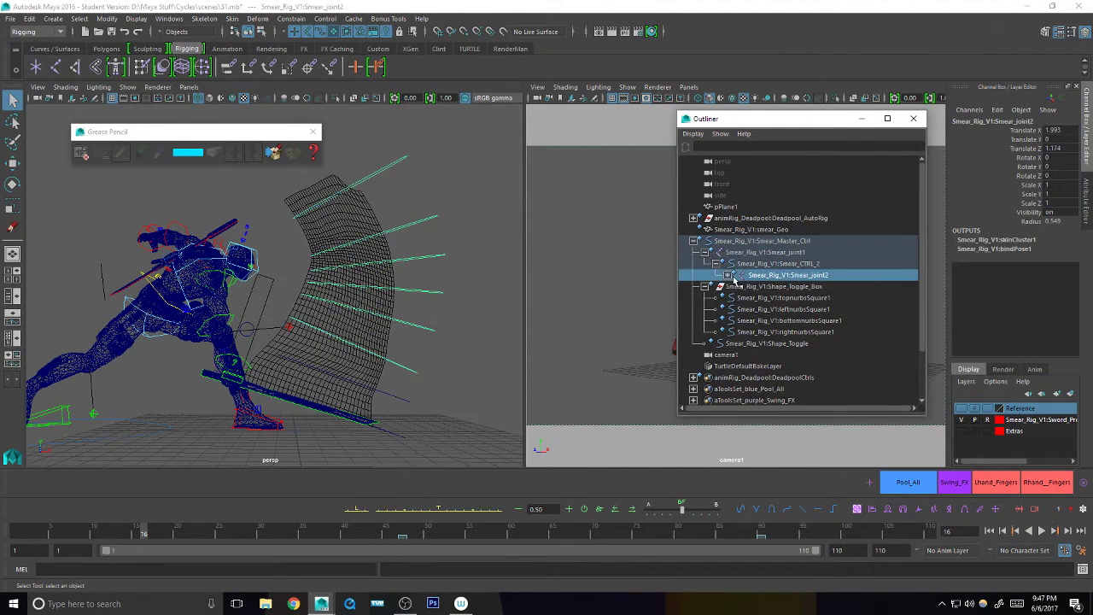
{"action": "left_click", "coordinate": [727, 274]}
{"action": "left_click", "coordinate": [738, 286]}
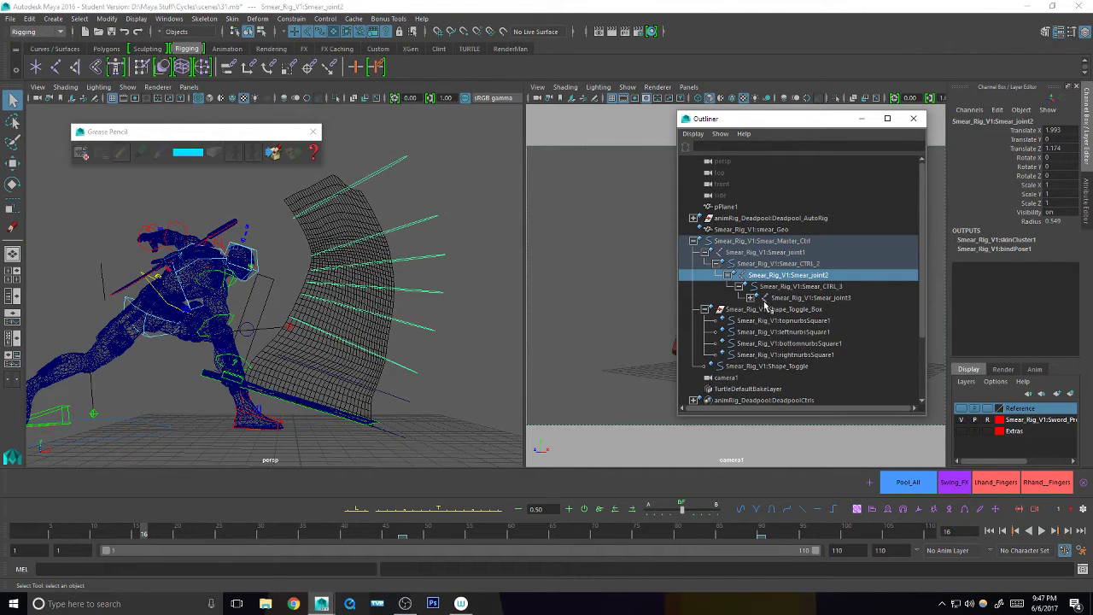
{"action": "left_click", "coordinate": [749, 297]}
{"action": "left_click", "coordinate": [761, 308]}
{"action": "left_click", "coordinate": [773, 320]}
{"action": "left_click", "coordinate": [783, 331]}
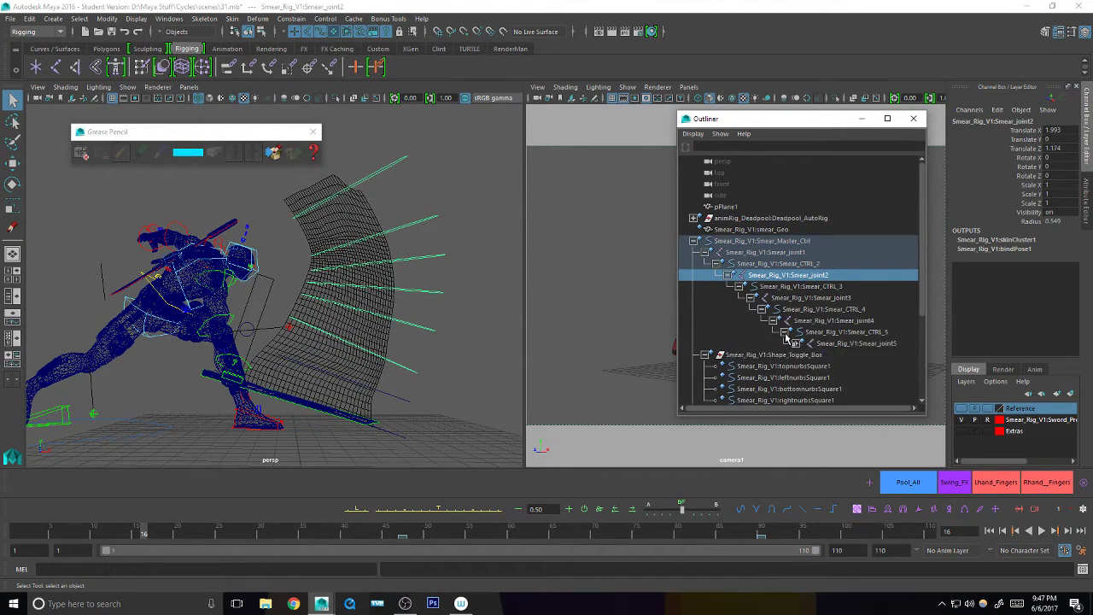
{"action": "left_click", "coordinate": [796, 342]}
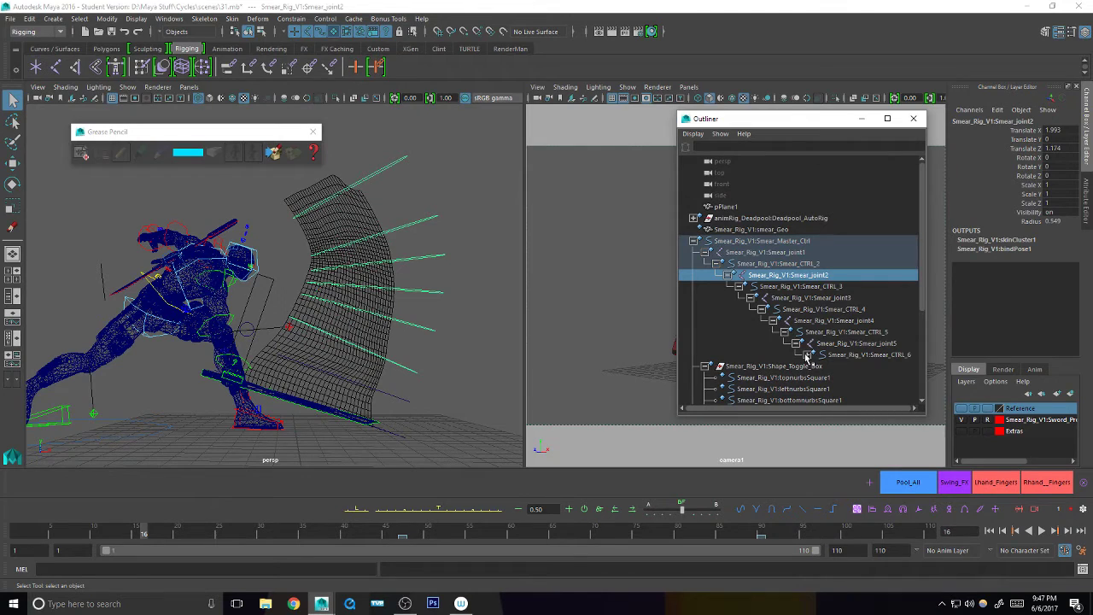
{"action": "left_click", "coordinate": [807, 354], "text": "shift"}
{"action": "scroll", "coordinate": [922, 293], "scroll_direction": "down", "scroll_amount": 3}
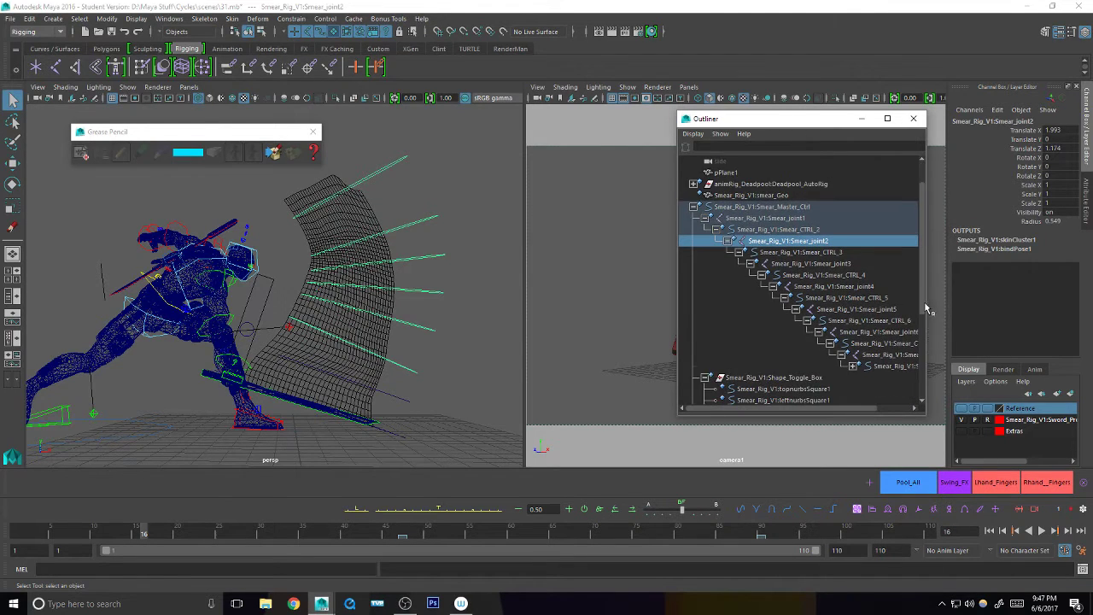
{"action": "left_click", "coordinate": [865, 365]}
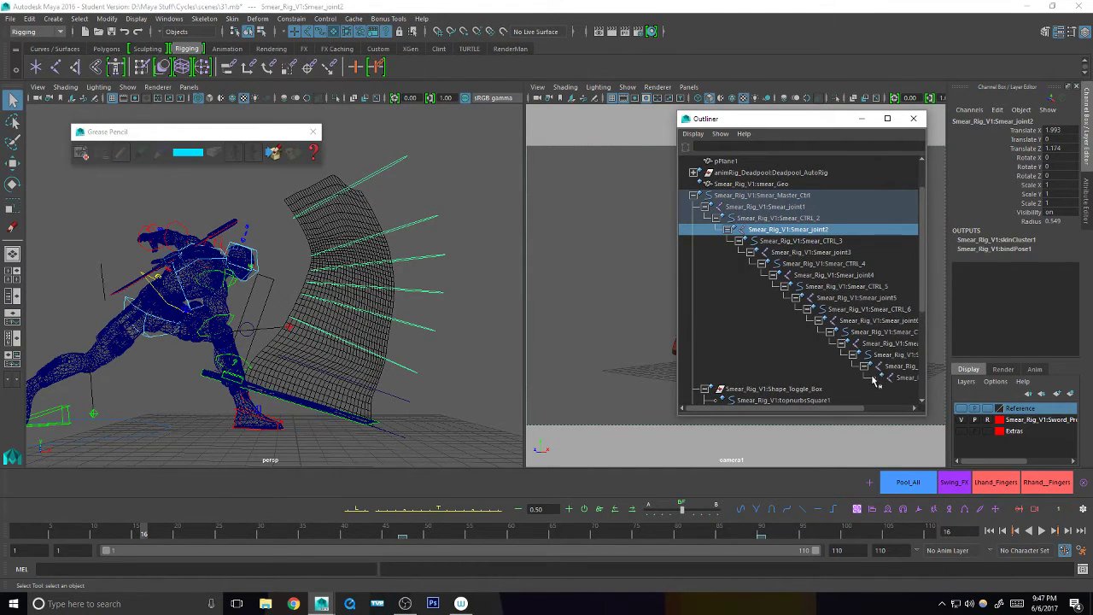
- Collapse the Smear_joint1 branch and examine the Shape_Toggle_Box curves and the Shape_Toggle control
{"action": "left_click", "coordinate": [704, 207]}
{"action": "left_click", "coordinate": [765, 230]}
{"action": "left_click", "coordinate": [769, 241]}
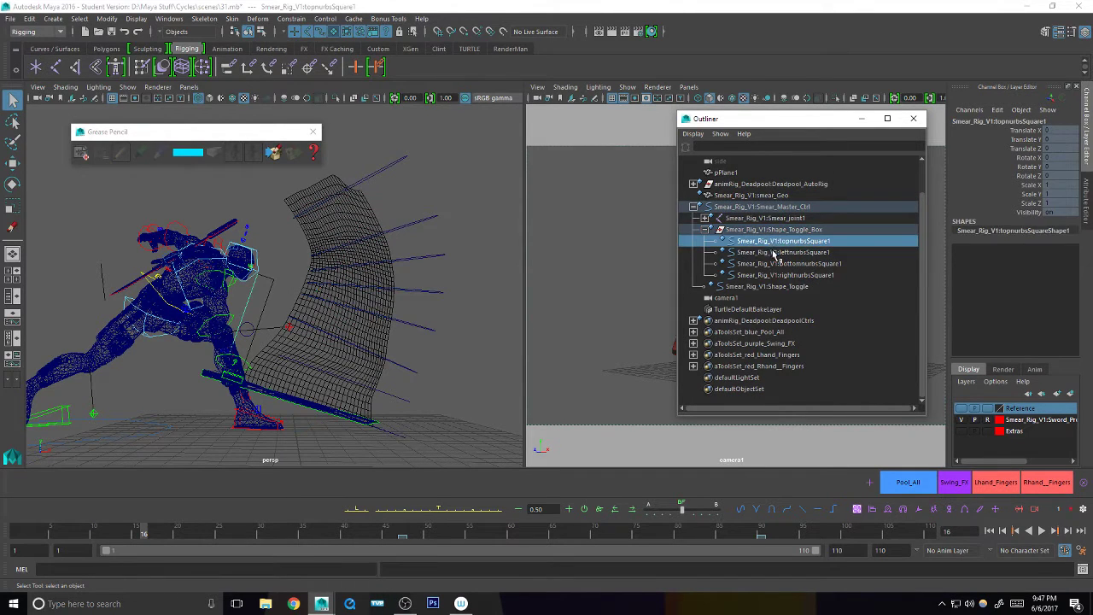
{"action": "left_click", "coordinate": [776, 253]}
{"action": "left_click", "coordinate": [786, 263]}
{"action": "left_click", "coordinate": [783, 275]}
{"action": "left_click", "coordinate": [775, 287]}
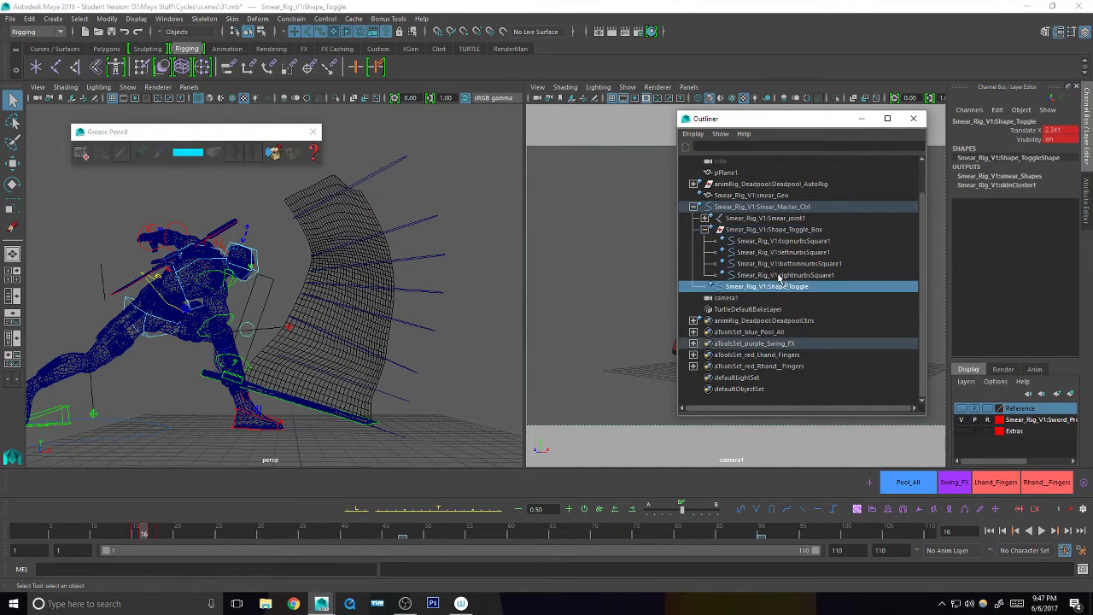
- Select the smear_Geo mesh, close the Outliner and open the attributes of its Smear_Color material
{"action": "left_click", "coordinate": [758, 207]}
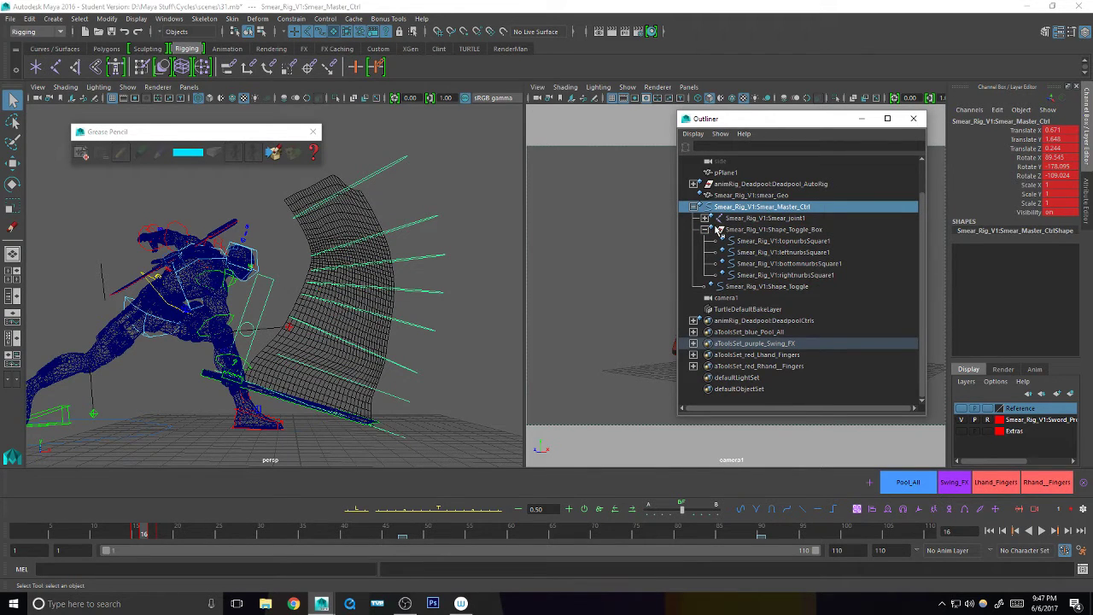
{"action": "left_click", "coordinate": [751, 194]}
{"action": "left_click", "coordinate": [912, 119]}
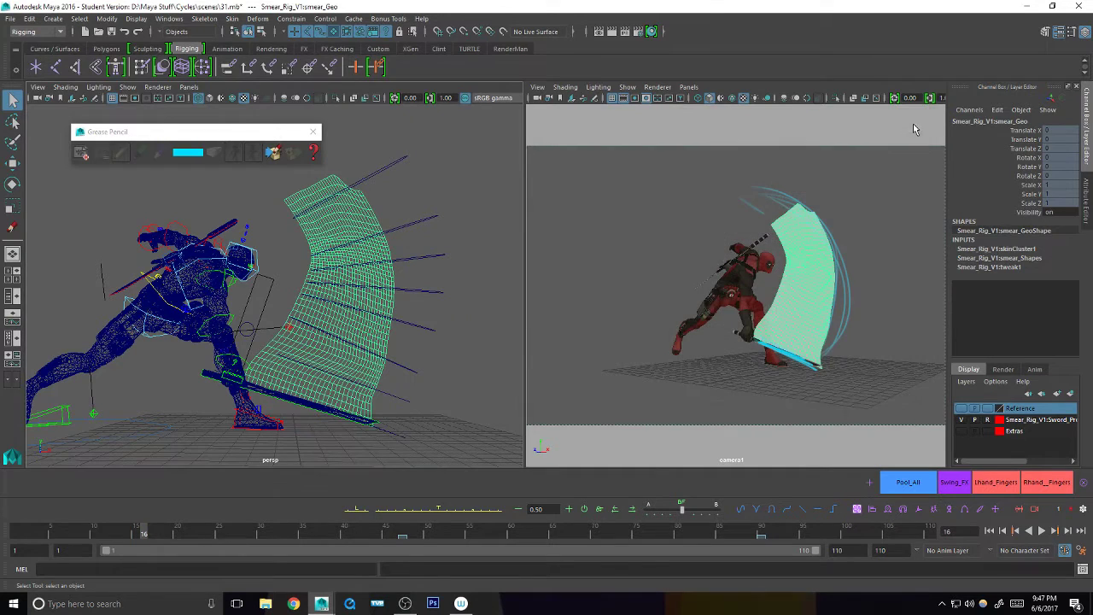
{"action": "key", "text": "ctrl+a"}
{"action": "left_click", "coordinate": [1072, 121]}
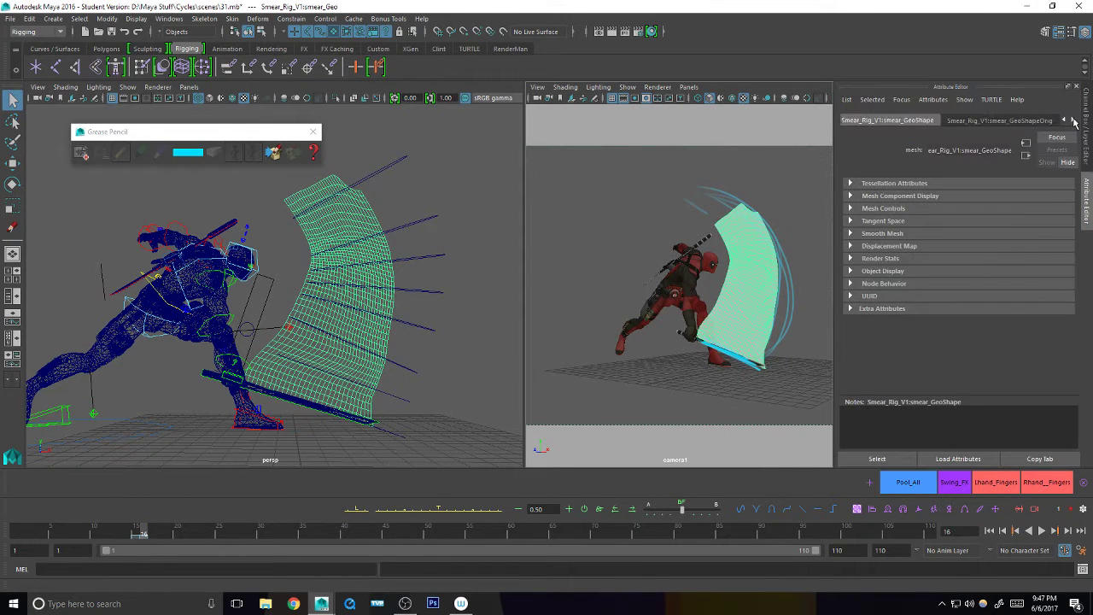
{"action": "left_click", "coordinate": [1073, 121]}
{"action": "left_click", "coordinate": [1028, 120]}
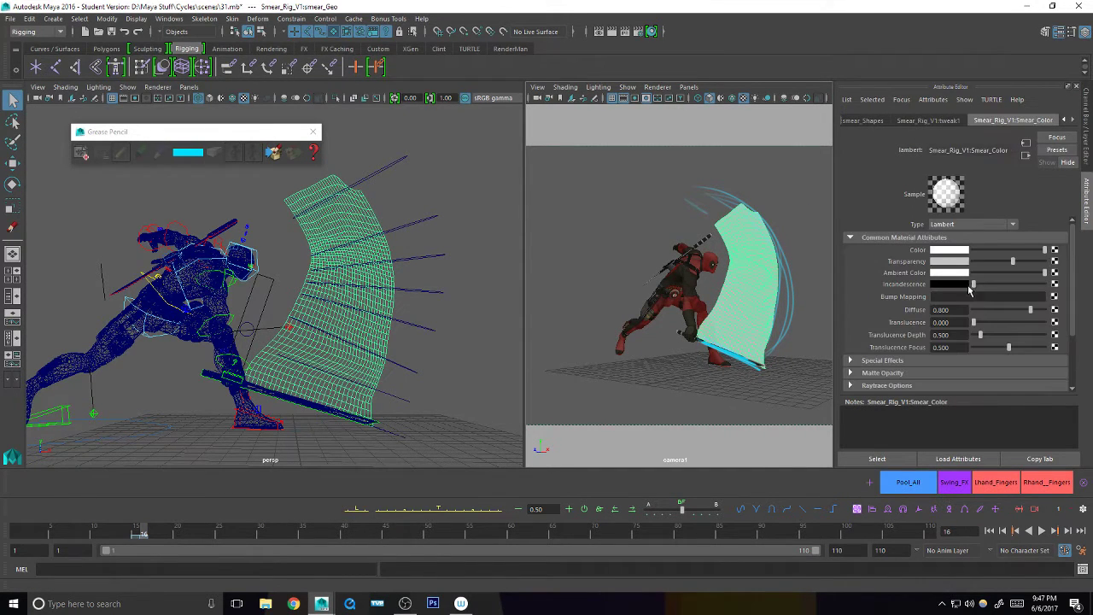
- Raise the Smear_Color material's Transparency to near maximum, deselect the mesh and return to the channel values
{"action": "left_click_drag", "start_coordinate": [1010, 266], "coordinate": [1027, 262]}
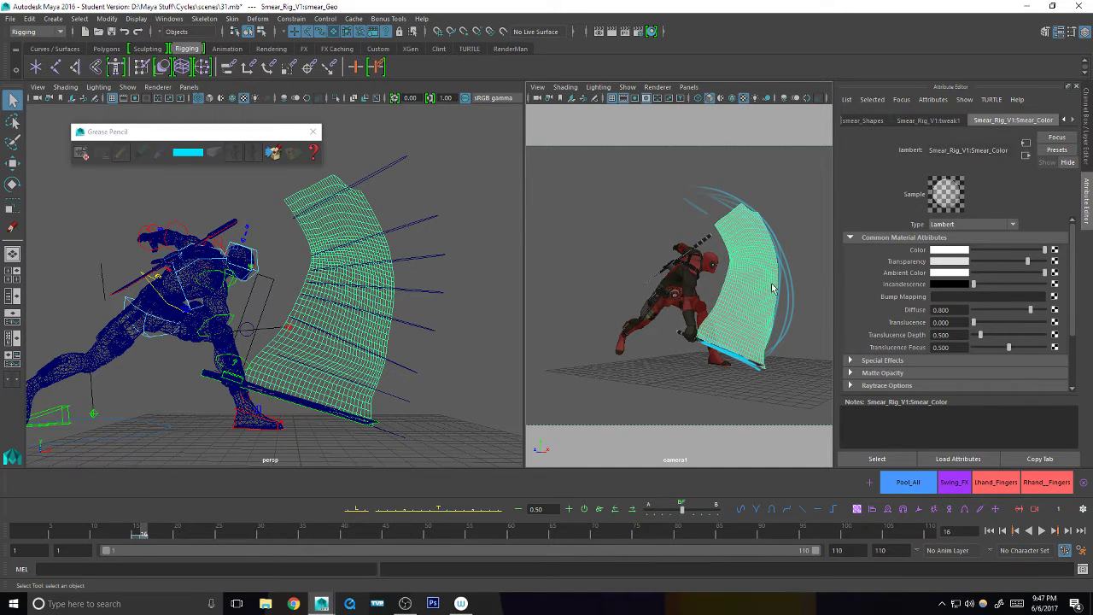
{"action": "left_click_drag", "start_coordinate": [638, 246], "coordinate": [628, 256]}
{"action": "mouse_move", "coordinate": [1029, 262]}
{"action": "left_mouse_down"}
{"action": "mouse_move", "coordinate": [1044, 262]}
{"action": "mouse_move", "coordinate": [1033, 262]}
{"action": "left_mouse_up"}
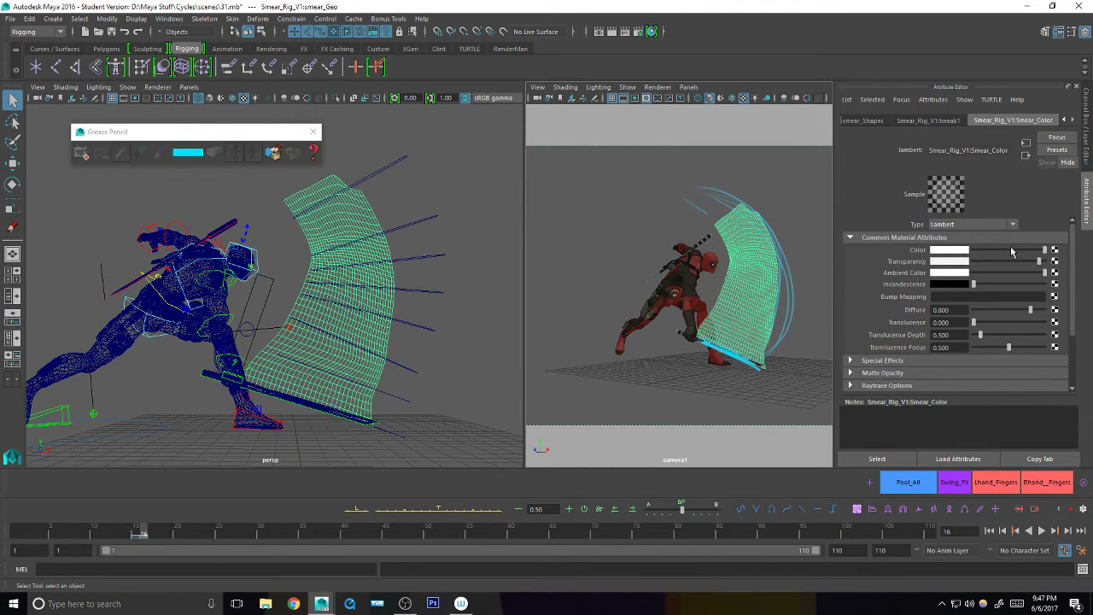
{"action": "left_click", "coordinate": [599, 266]}
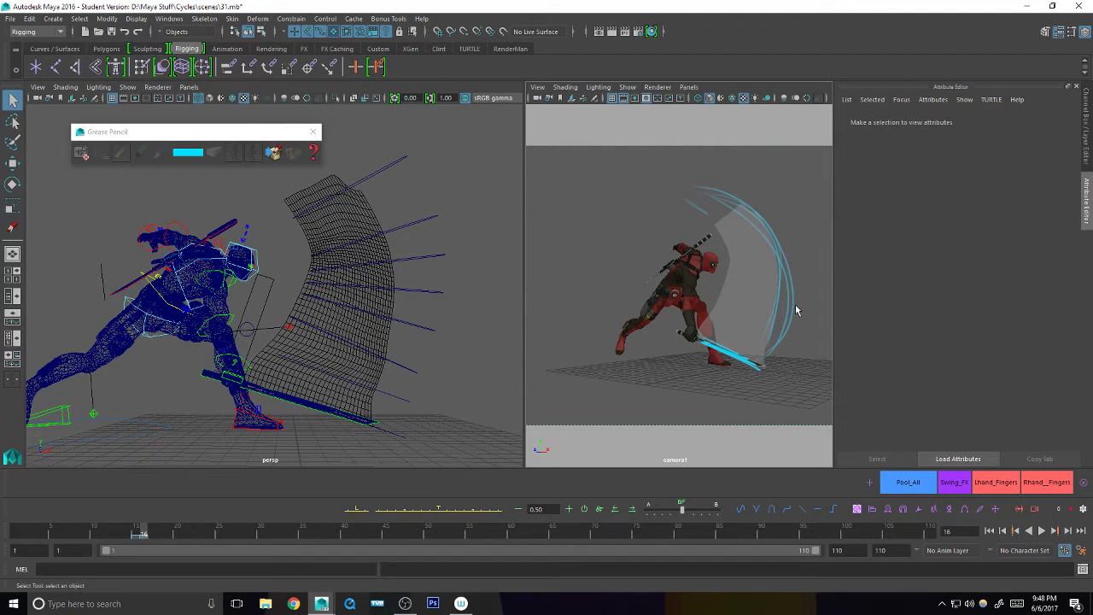
{"action": "key", "text": "ctrl+a"}
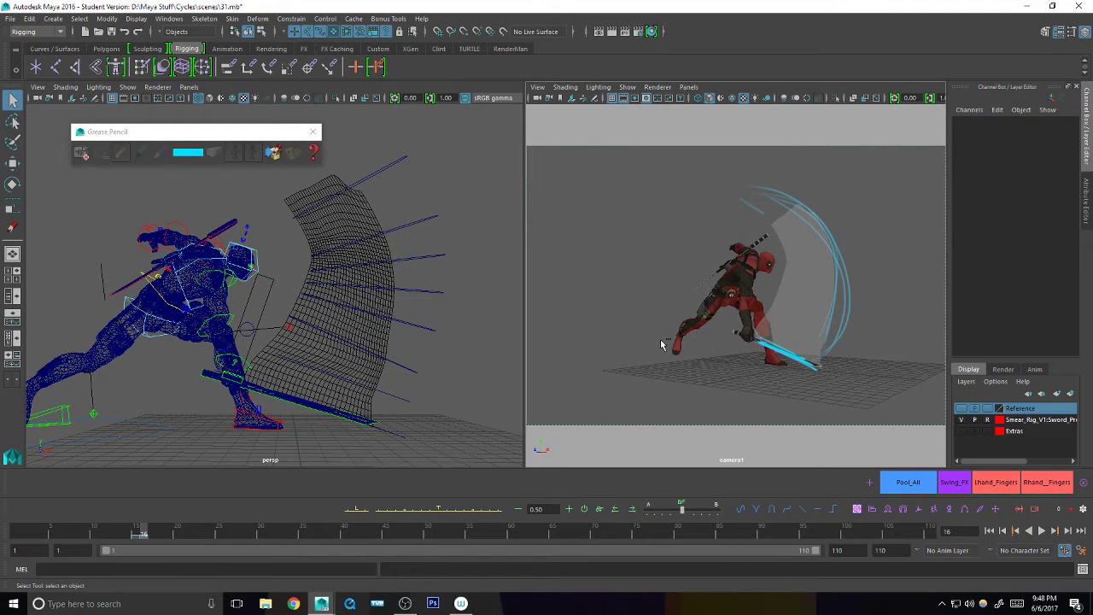
- Save the scene as a new version named 32.mb, accepting the student version notice
{"action": "key", "text": "ctrl+shift+s"}
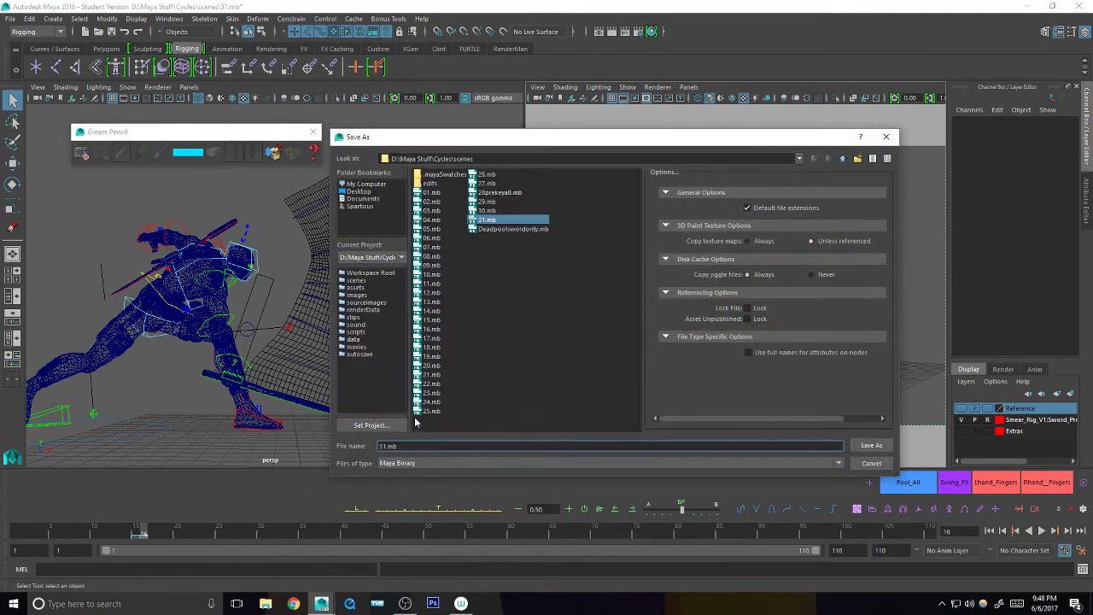
{"action": "left_click", "coordinate": [870, 445]}
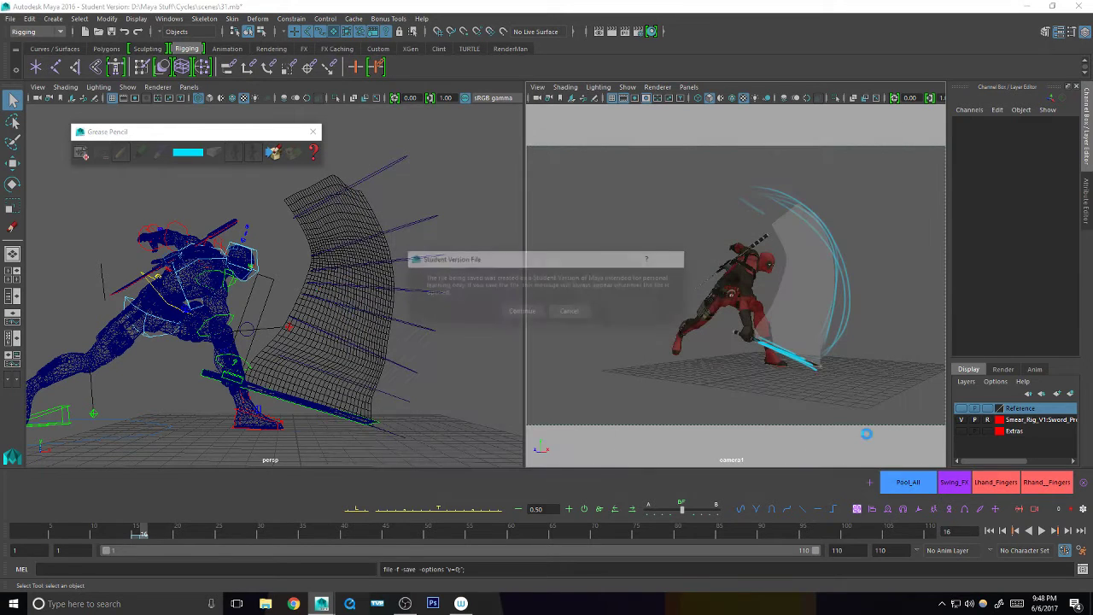
{"action": "left_click", "coordinate": [523, 311]}
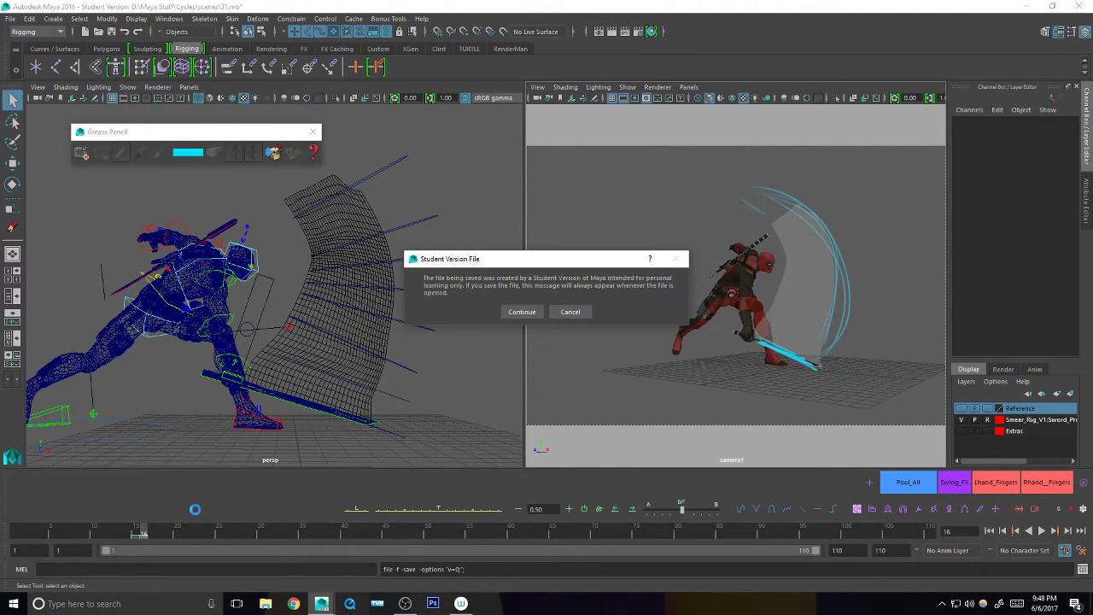
{"action": "key", "text": "Return"}
- Go to frame 44, select the right FK shoulder control and display the perspective view shaded with textures
{"action": "left_click_drag", "start_coordinate": [146, 536], "coordinate": [376, 531]}
{"action": "middle_click_drag", "start_coordinate": [334, 366], "coordinate": [335, 392], "text": "alt"}
{"action": "left_click", "coordinate": [277, 227]}
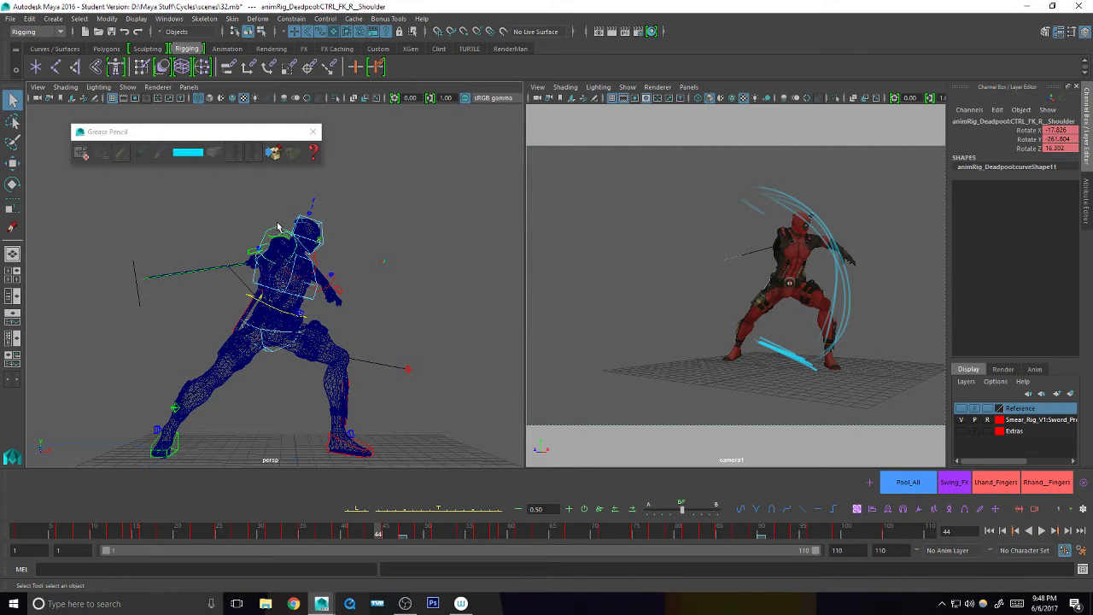
{"action": "key", "text": "5"}
{"action": "key", "text": "6"}
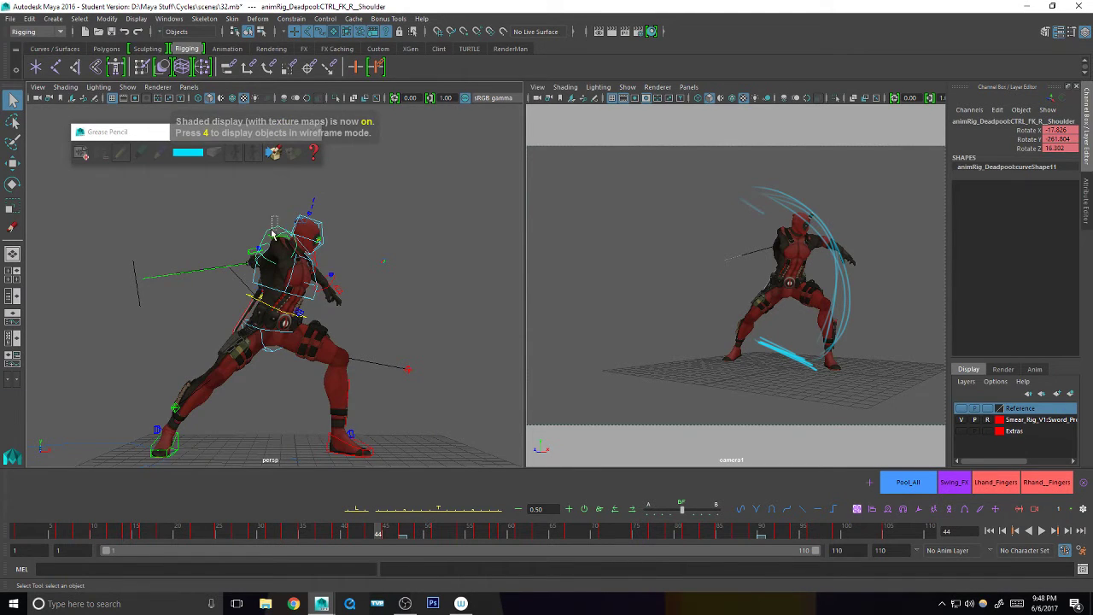
- Select both collar controls together with the right and left FK shoulder controls at frame 44
{"action": "mouse_move", "coordinate": [275, 230]}
{"action": "left_mouse_down", "text": "alt"}
{"action": "mouse_move", "coordinate": [298, 313]}
{"action": "mouse_move", "coordinate": [305, 300]}
{"action": "left_mouse_up", "text": "alt"}
{"action": "left_click_drag", "start_coordinate": [376, 531], "coordinate": [378, 534]}
{"action": "left_click_drag", "start_coordinate": [356, 321], "coordinate": [360, 345], "text": "alt"}
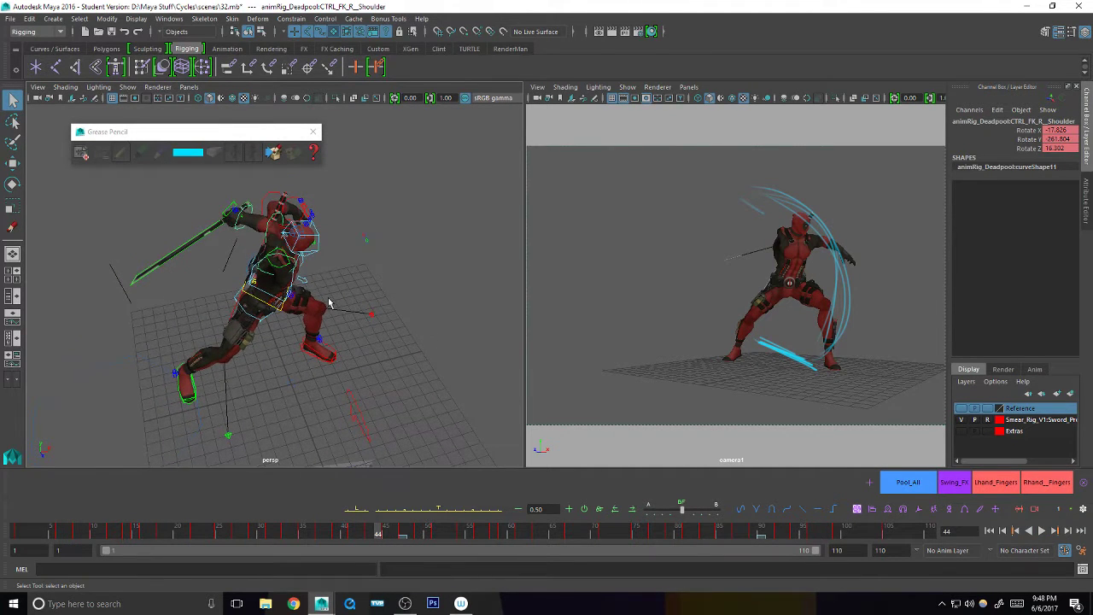
{"action": "left_click", "coordinate": [340, 264]}
{"action": "left_click", "coordinate": [288, 257]}
{"action": "left_click", "coordinate": [291, 261], "text": "shift"}
{"action": "left_click_drag", "start_coordinate": [315, 265], "coordinate": [333, 282], "text": "alt"}
{"action": "left_click", "coordinate": [337, 282]}
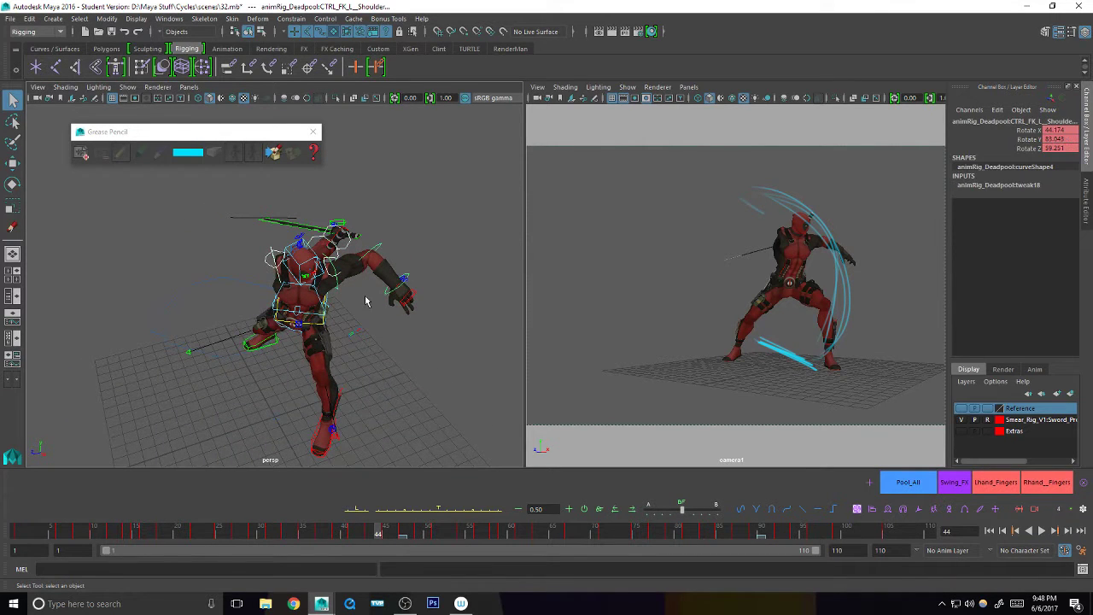
- Apply the Euler Filter to the selected collar and shoulder curves in the Graph Editor, closing the editor when done
{"action": "key", "text": "ctrl+g"}
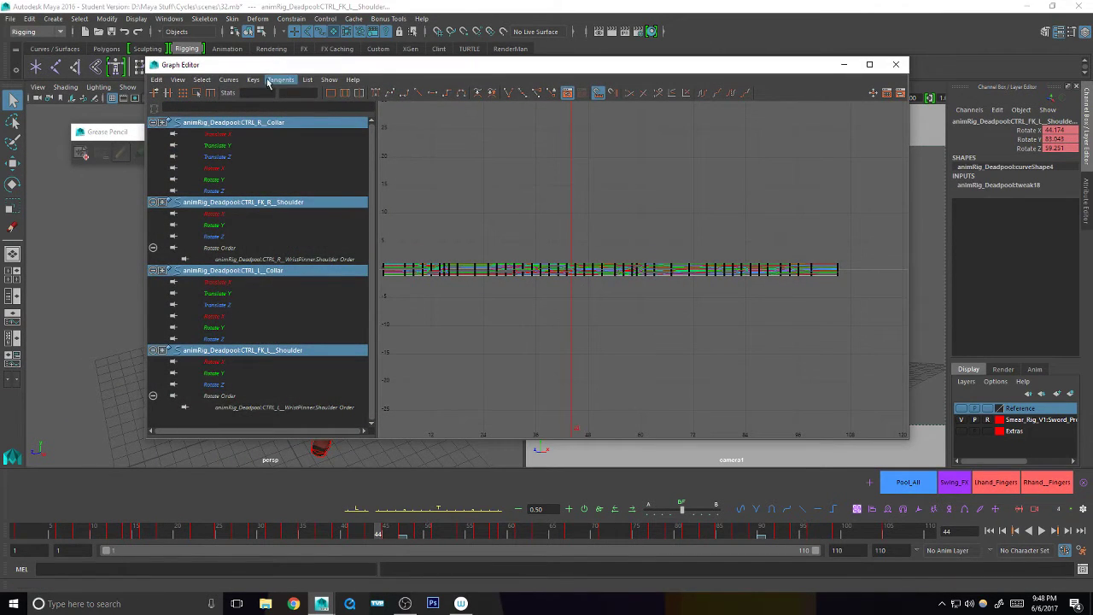
{"action": "left_click", "coordinate": [228, 80]}
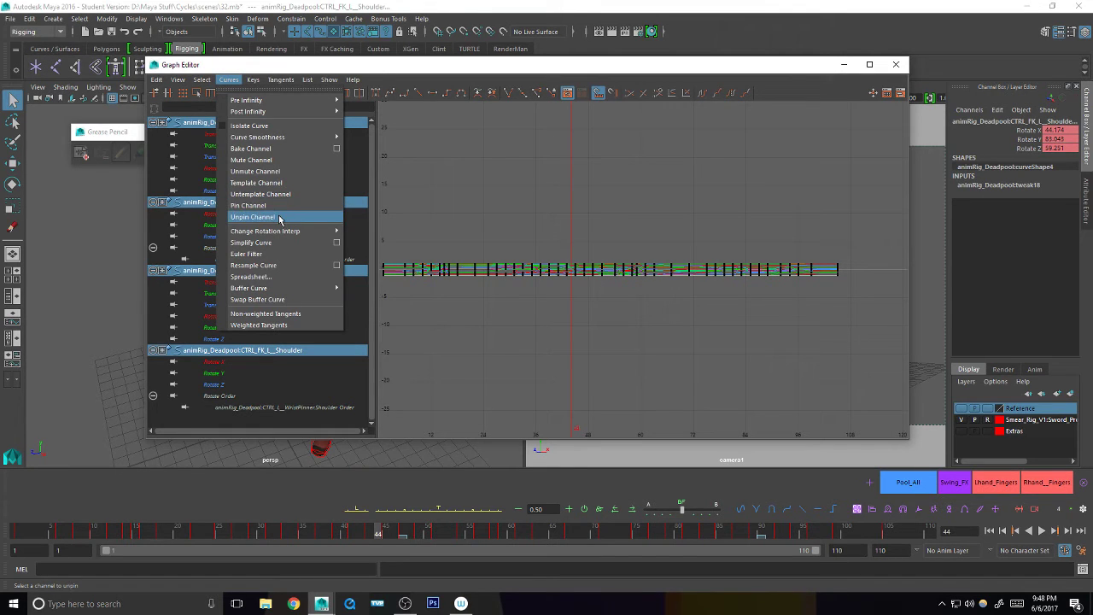
{"action": "left_click", "coordinate": [259, 253]}
{"action": "left_click", "coordinate": [897, 64]}
- Select the right FK shoulder control and compare the sword arm's poses at frames 43, 44 and 45
{"action": "left_click_drag", "start_coordinate": [385, 355], "coordinate": [420, 325], "text": "alt"}
{"action": "left_click", "coordinate": [424, 245]}
{"action": "left_click", "coordinate": [278, 266]}
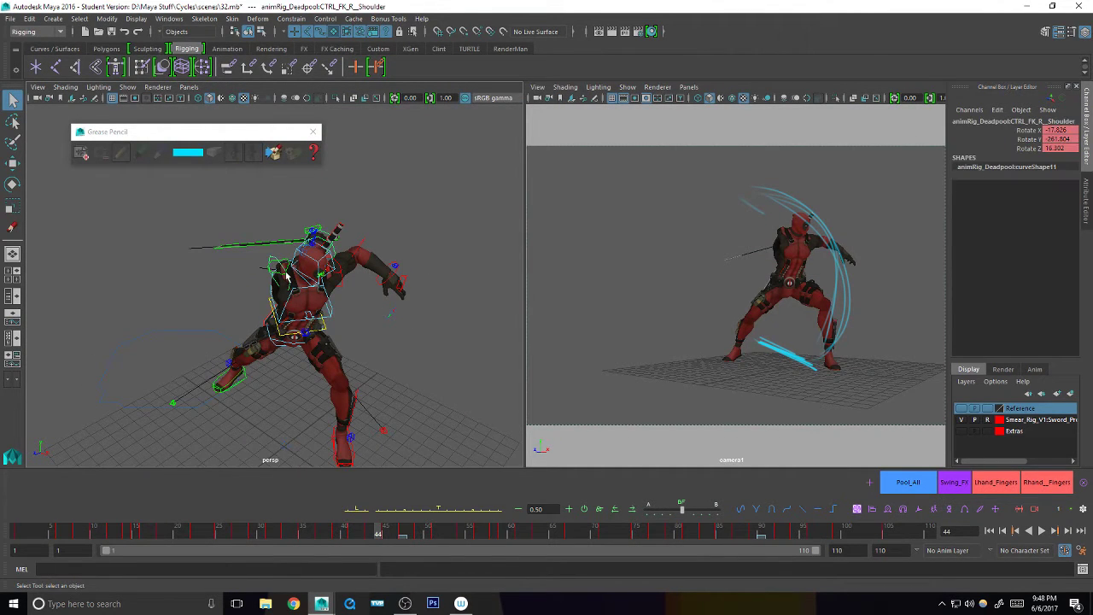
{"action": "left_click", "coordinate": [369, 533]}
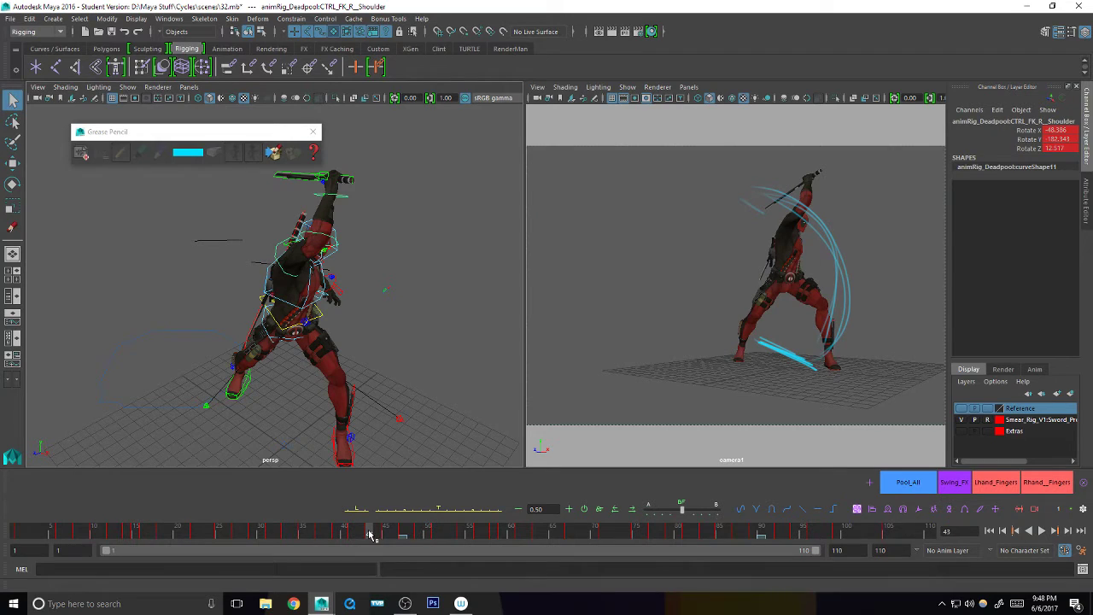
{"action": "key", "text": "alt+v"}
{"action": "left_click_drag", "start_coordinate": [378, 533], "coordinate": [371, 535]}
{"action": "left_click_drag", "start_coordinate": [372, 534], "coordinate": [385, 531]}
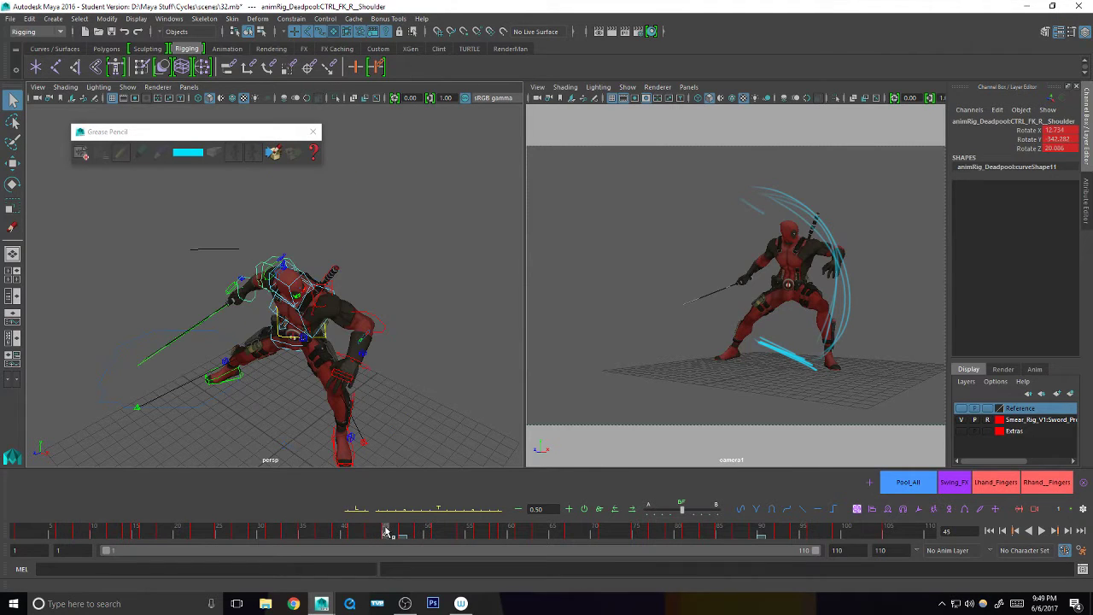
{"action": "left_click", "coordinate": [379, 530]}
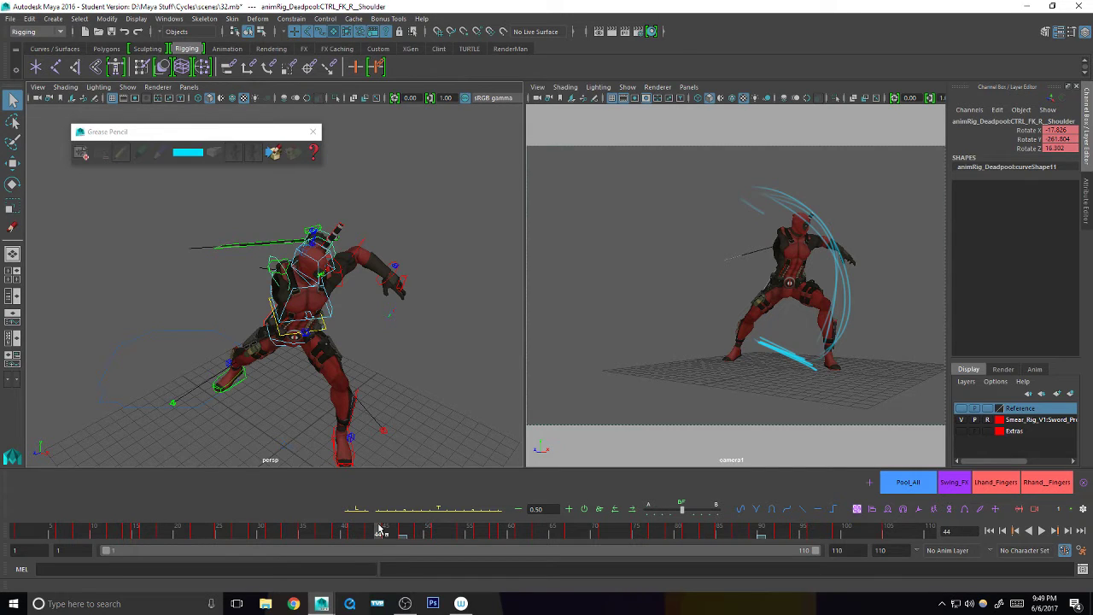
- Inspect the pose at frame 47, then step through the earlier sword swing and its smear across frames 14–19
{"action": "left_click_drag", "start_coordinate": [378, 358], "coordinate": [432, 303], "text": "alt"}
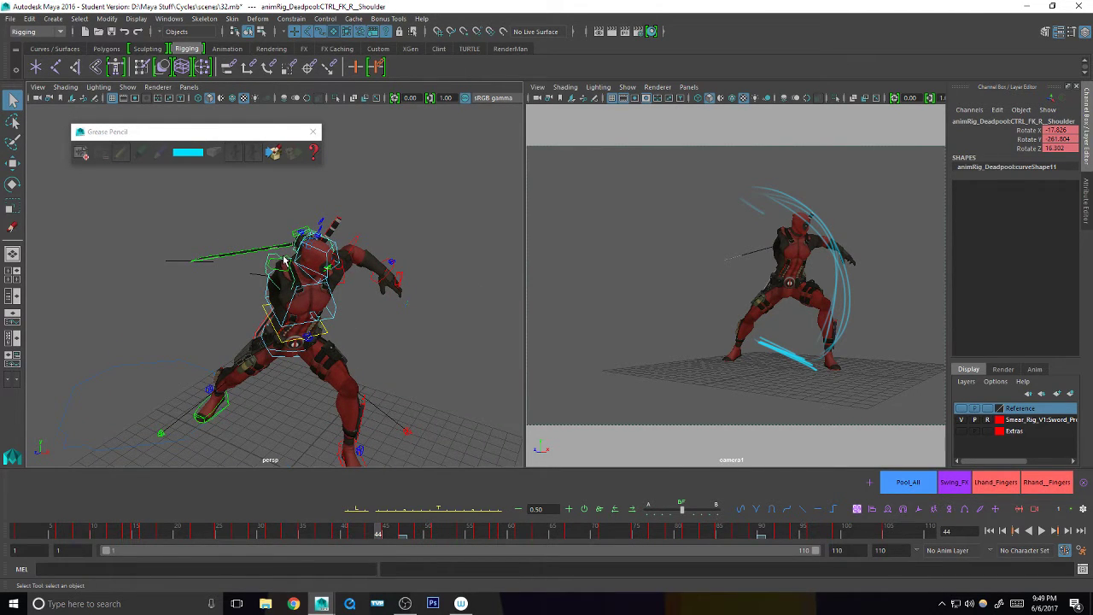
{"action": "middle_click_drag", "start_coordinate": [391, 401], "coordinate": [398, 413], "text": "alt"}
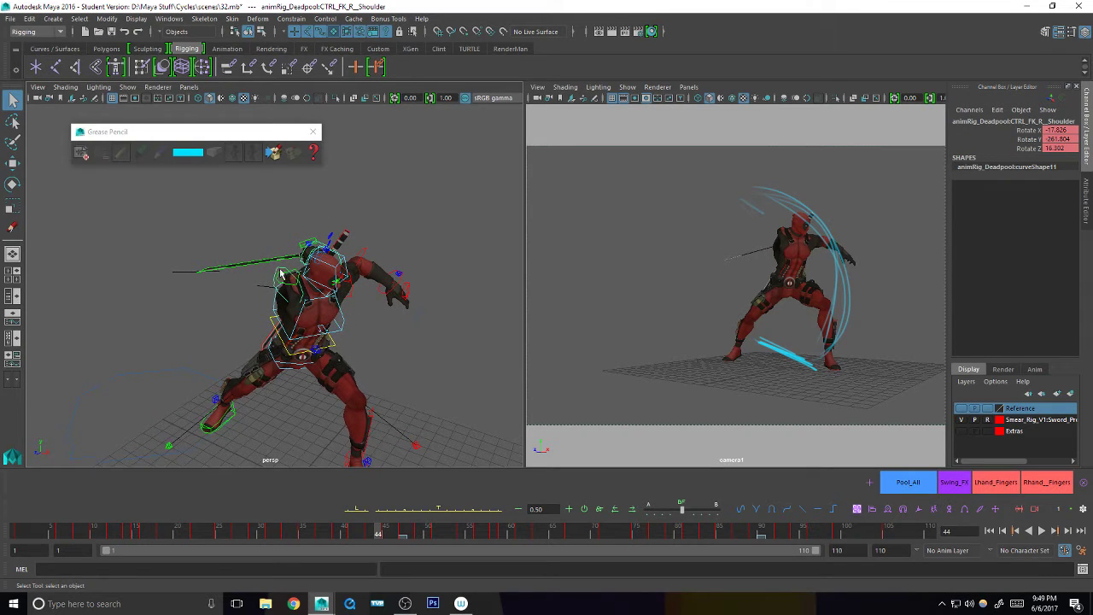
{"action": "key", "text": "e"}
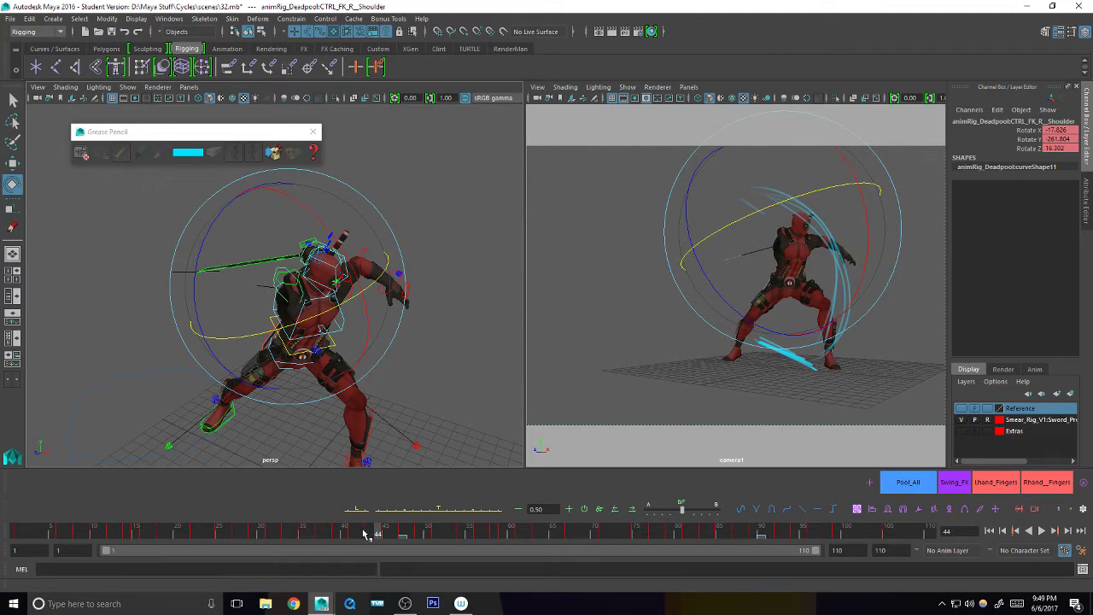
{"action": "left_click", "coordinate": [402, 531]}
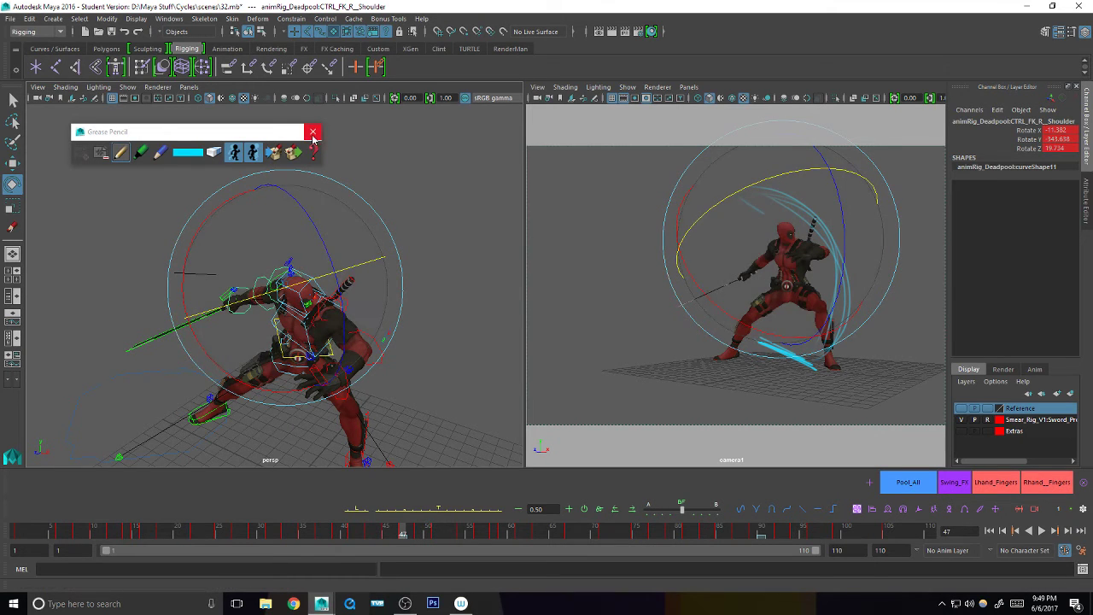
{"action": "mouse_move", "coordinate": [154, 528]}
{"action": "left_mouse_down"}
{"action": "mouse_move", "coordinate": [123, 531]}
{"action": "mouse_move", "coordinate": [133, 528]}
{"action": "left_mouse_up"}
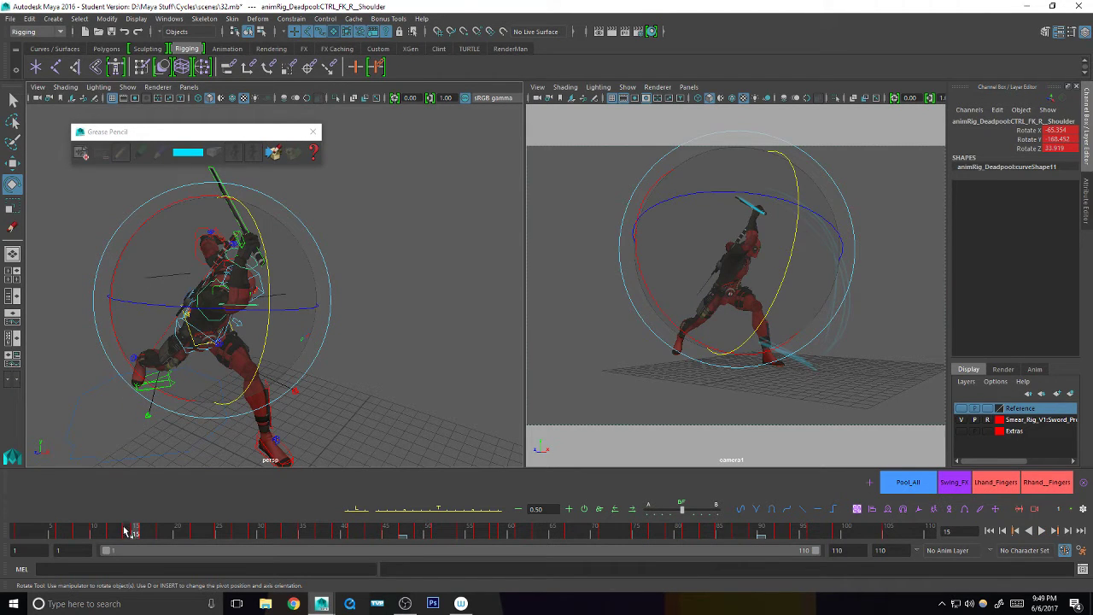
{"action": "key", "text": "alt+comma"}
{"action": "key", "text": "alt+comma"}
{"action": "key", "text": "alt+period"}
{"action": "key", "text": "alt+period"}
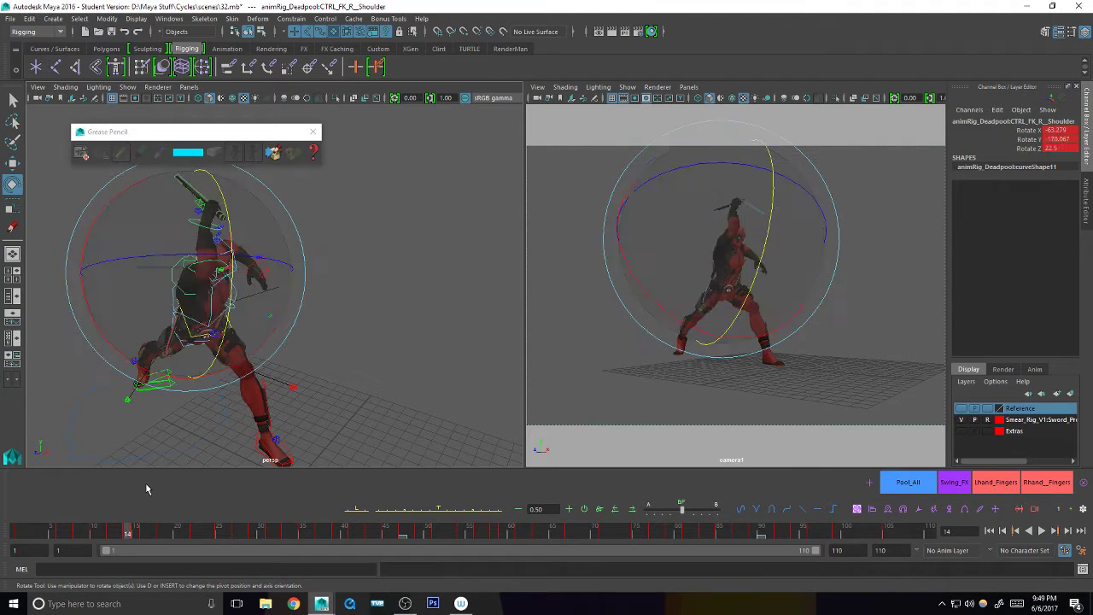
{"action": "key", "text": "alt+period"}
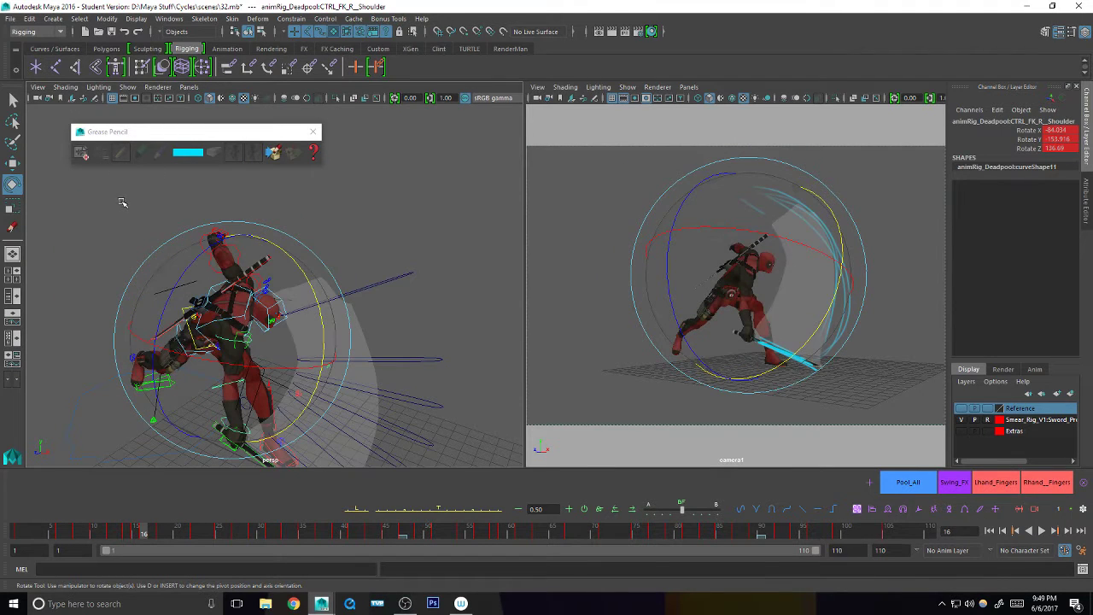
{"action": "key", "text": "alt+period"}
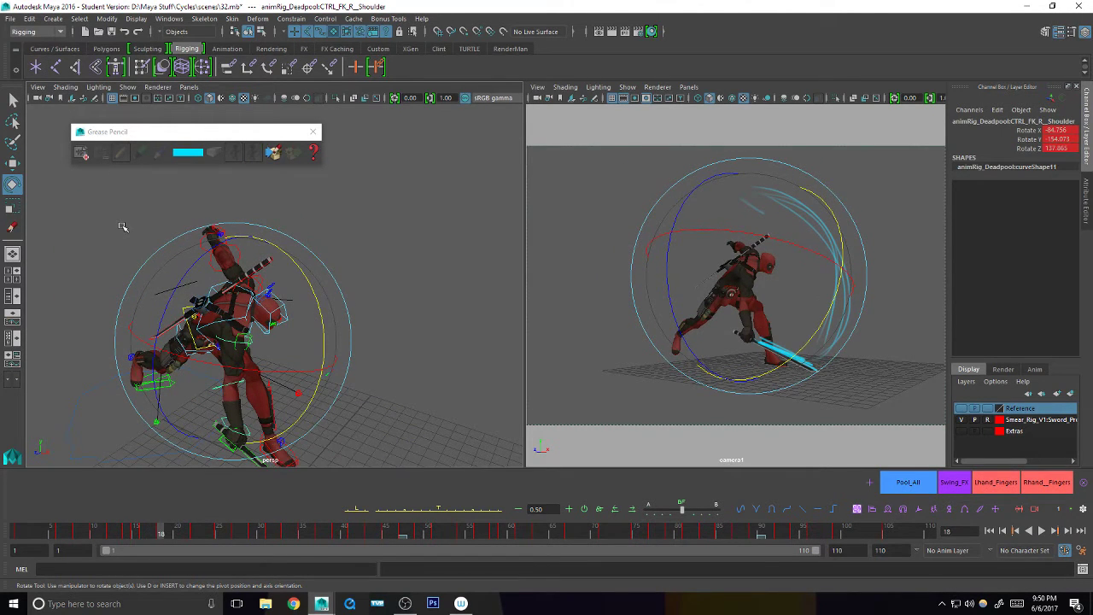
{"action": "key", "text": "alt+period"}
{"action": "key", "text": "alt+period"}
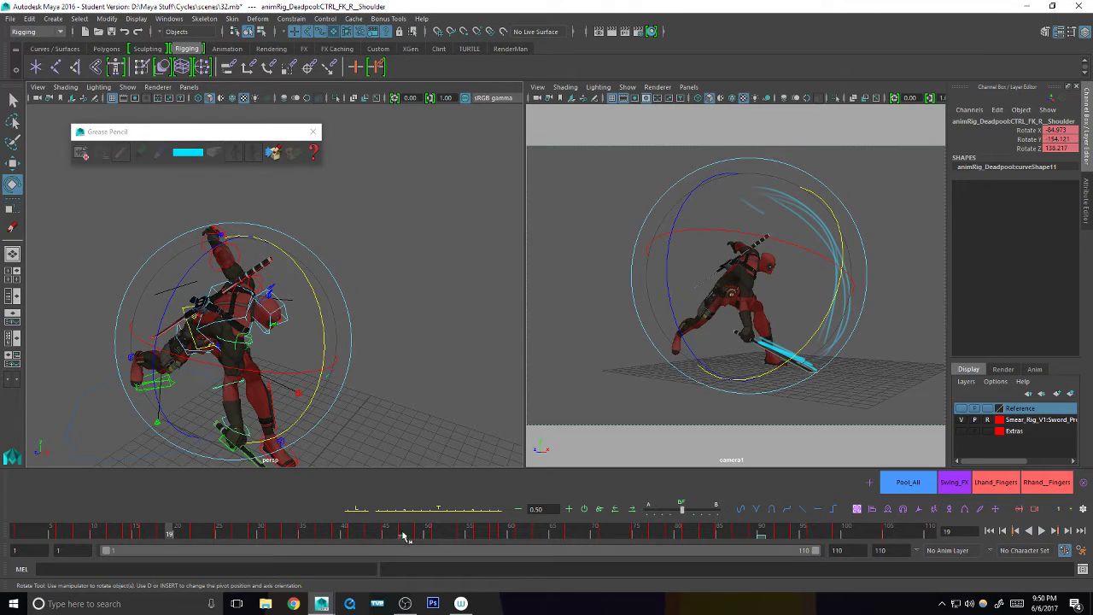
- Remove the Grease Pencil frame at frame 47 and return to frame 15 with the drawing tool active
{"action": "left_click", "coordinate": [403, 534]}
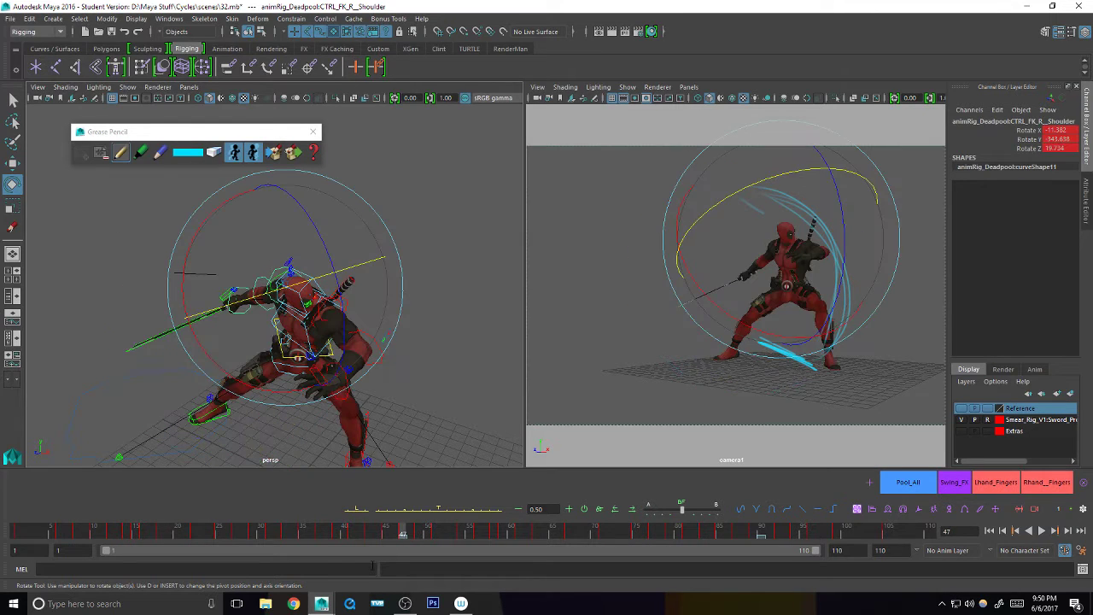
{"action": "left_click", "coordinate": [120, 152]}
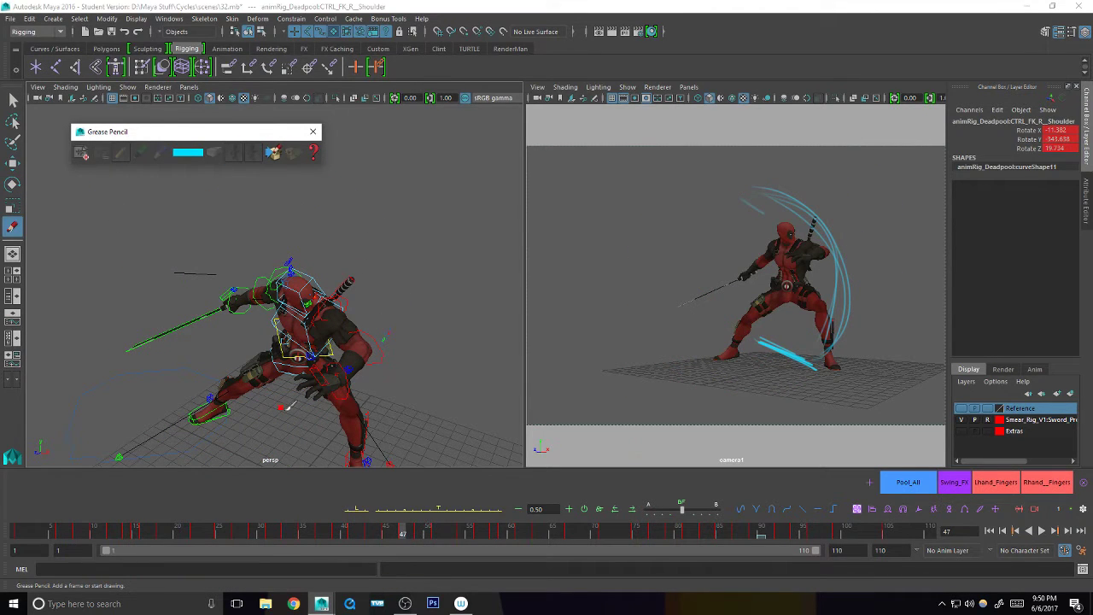
{"action": "mouse_move", "coordinate": [388, 533]}
{"action": "left_mouse_down"}
{"action": "mouse_move", "coordinate": [156, 536]}
{"action": "mouse_move", "coordinate": [134, 524]}
{"action": "left_mouse_up"}
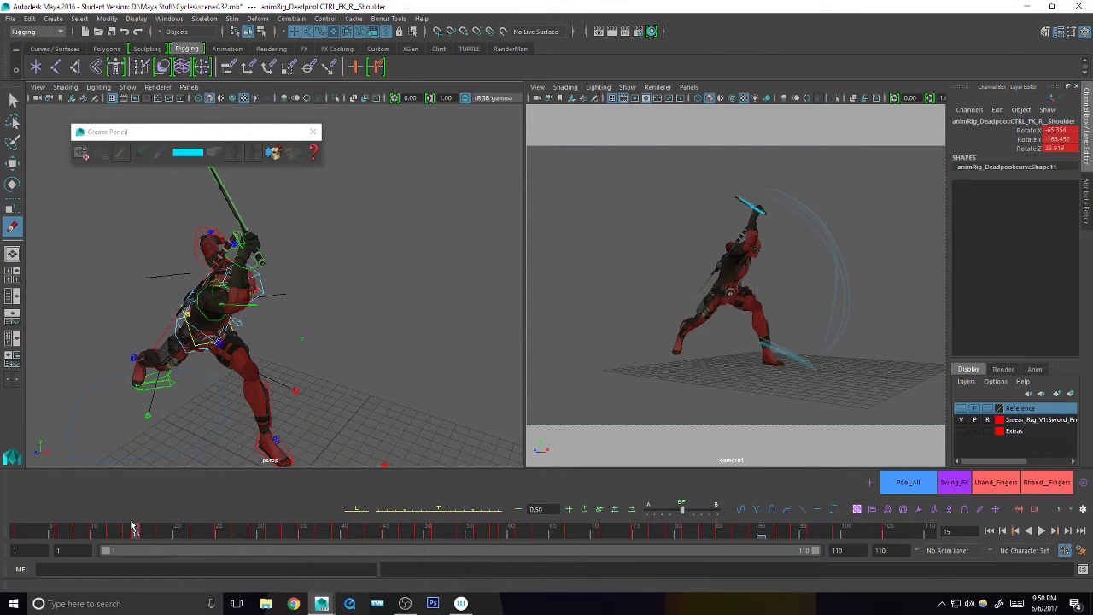
{"action": "left_click", "coordinate": [100, 153]}
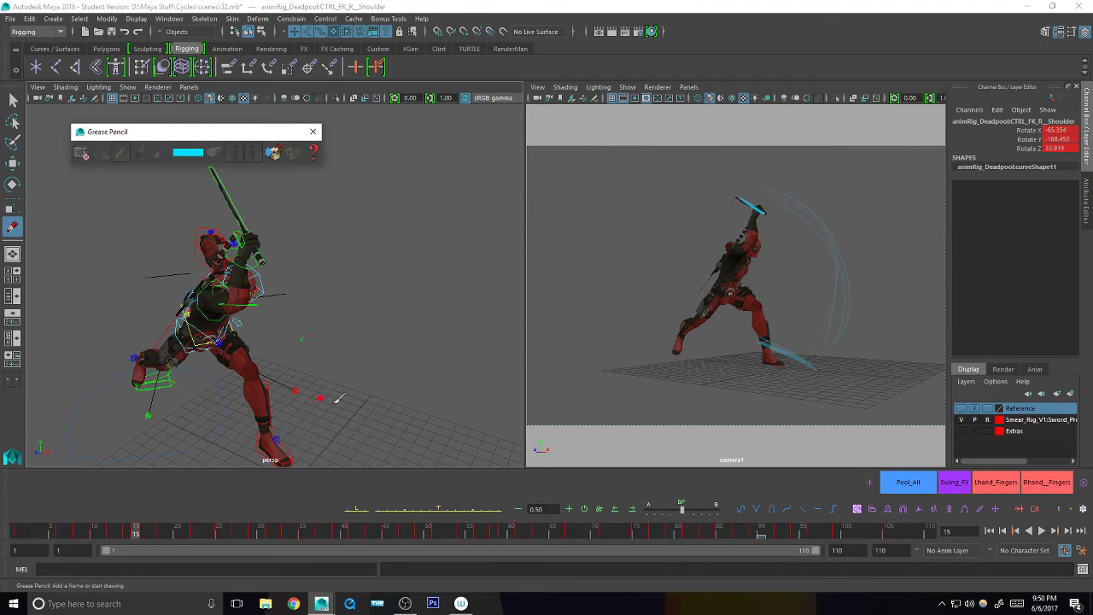
- Trace the sword with Grease Pencil strokes in the camera view at frames 43 and 45
{"action": "left_click_drag", "start_coordinate": [337, 532], "coordinate": [327, 530]}
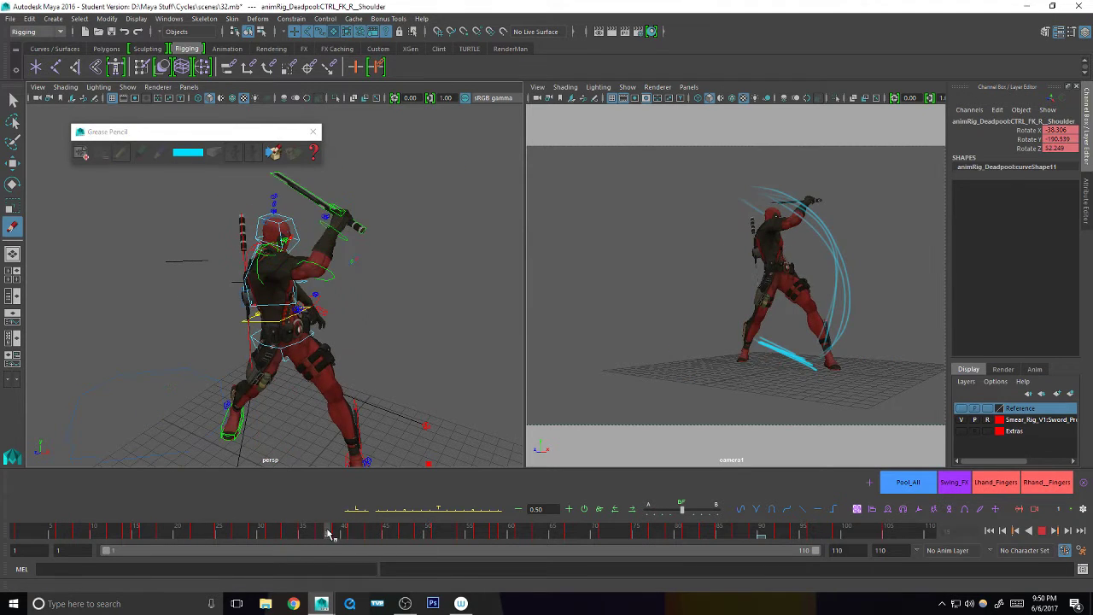
{"action": "left_click", "coordinate": [372, 534]}
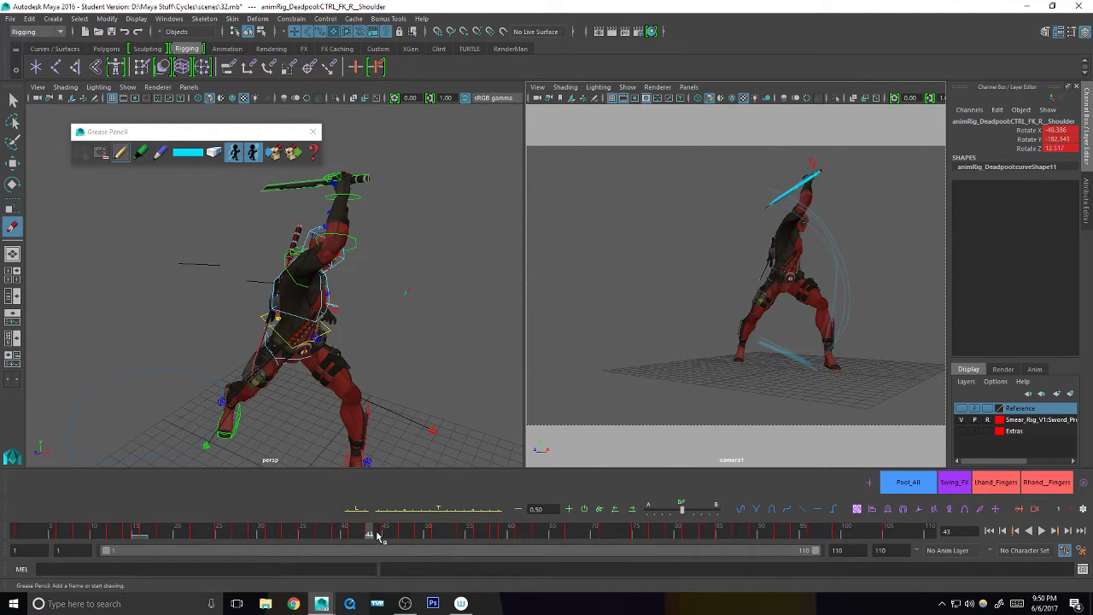
{"action": "left_click_drag", "start_coordinate": [374, 533], "coordinate": [386, 532]}
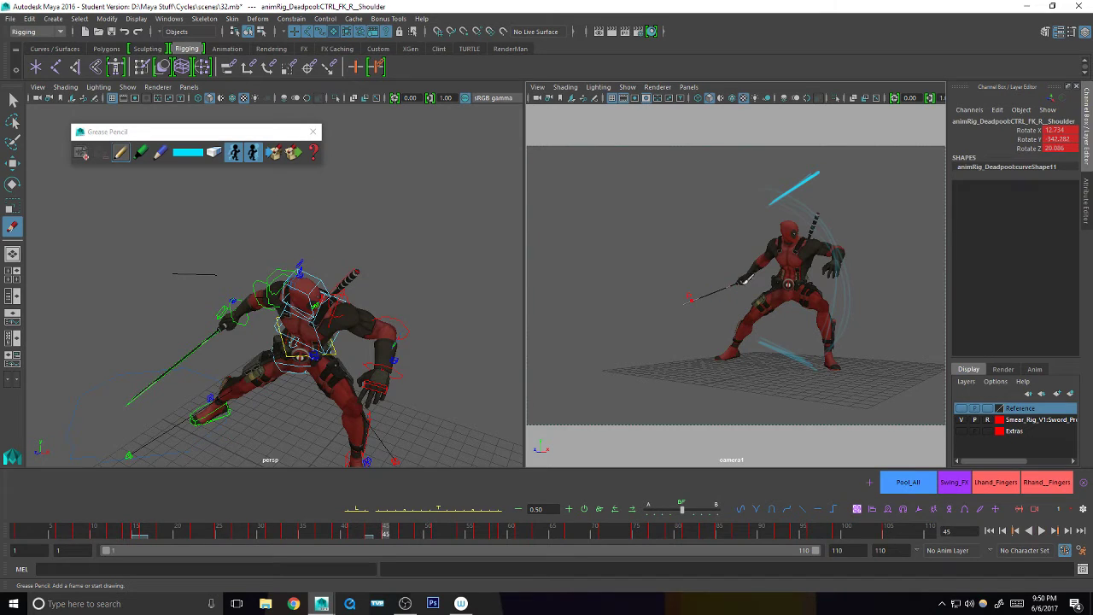
{"action": "left_click_drag", "start_coordinate": [744, 282], "coordinate": [683, 305]}
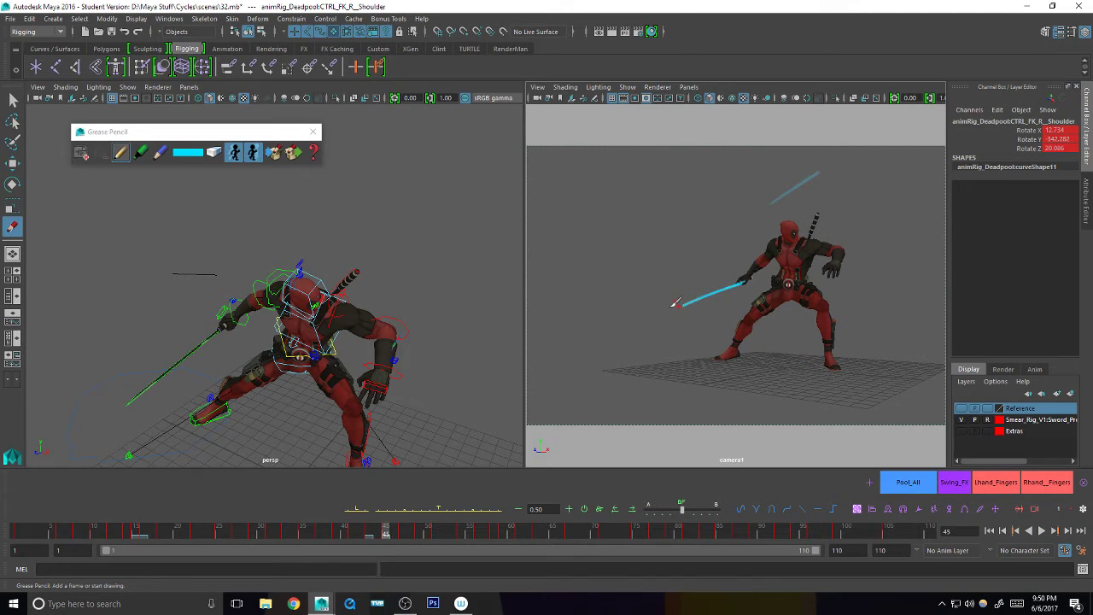
- Select the right FK shoulder control, go to frame 44 and blend its pose strongly toward the previous key
{"action": "left_click", "coordinate": [369, 535]}
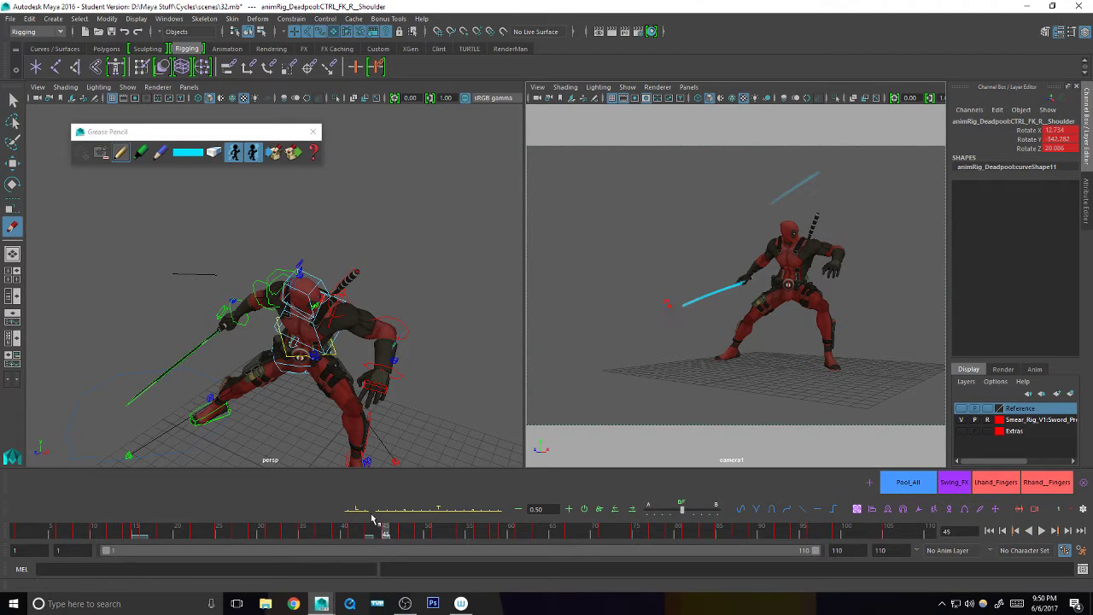
{"action": "key", "text": "q"}
{"action": "left_click", "coordinate": [390, 235]}
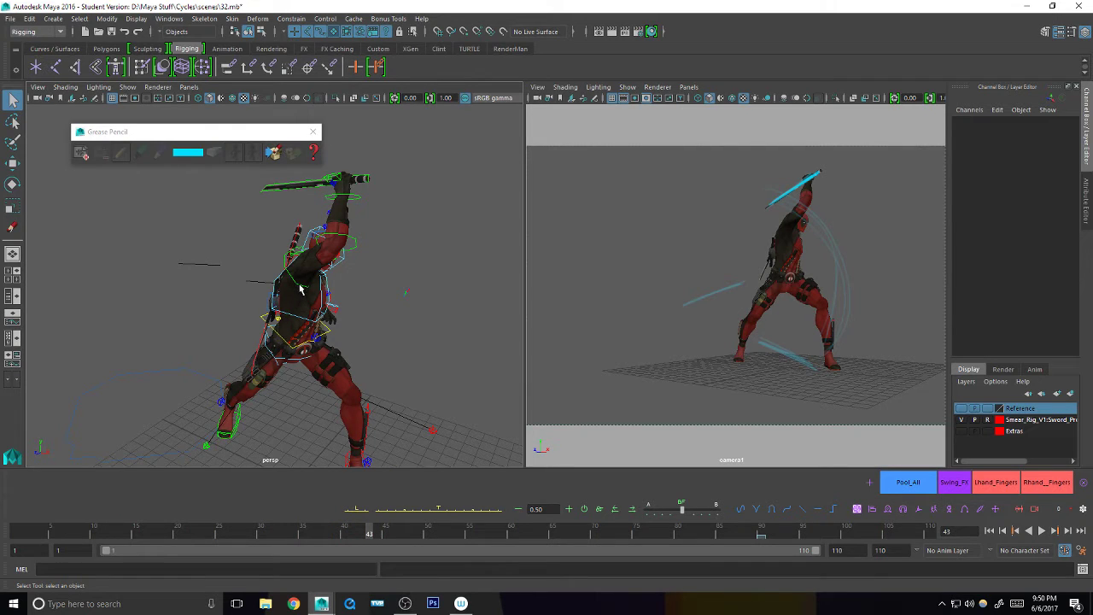
{"action": "left_click", "coordinate": [300, 290]}
{"action": "left_click", "coordinate": [376, 534]}
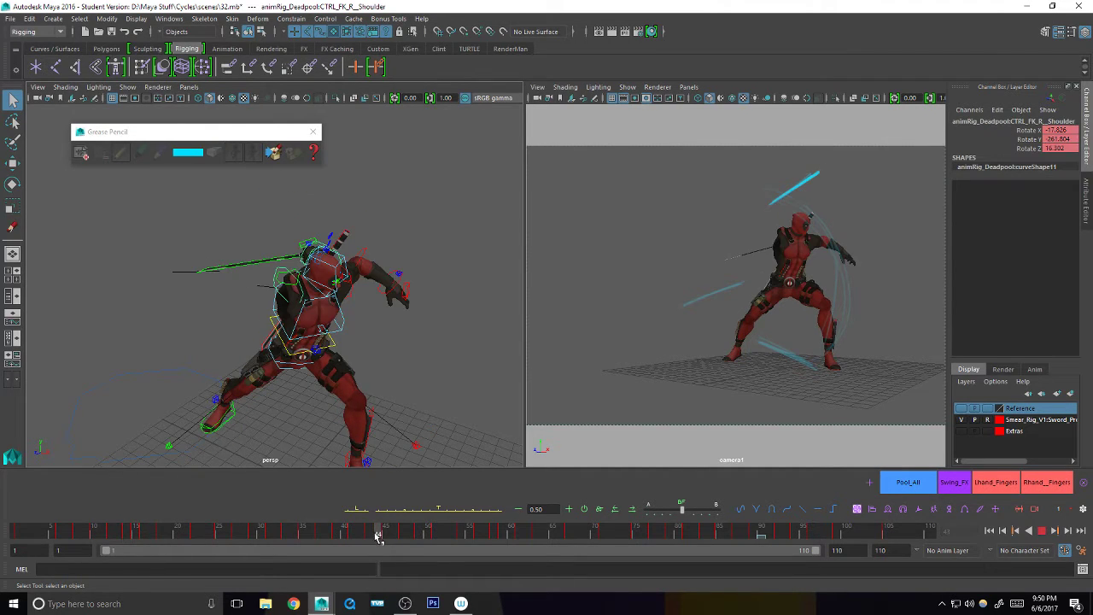
{"action": "key", "text": "e"}
{"action": "key", "text": "q"}
{"action": "left_click", "coordinate": [431, 512]}
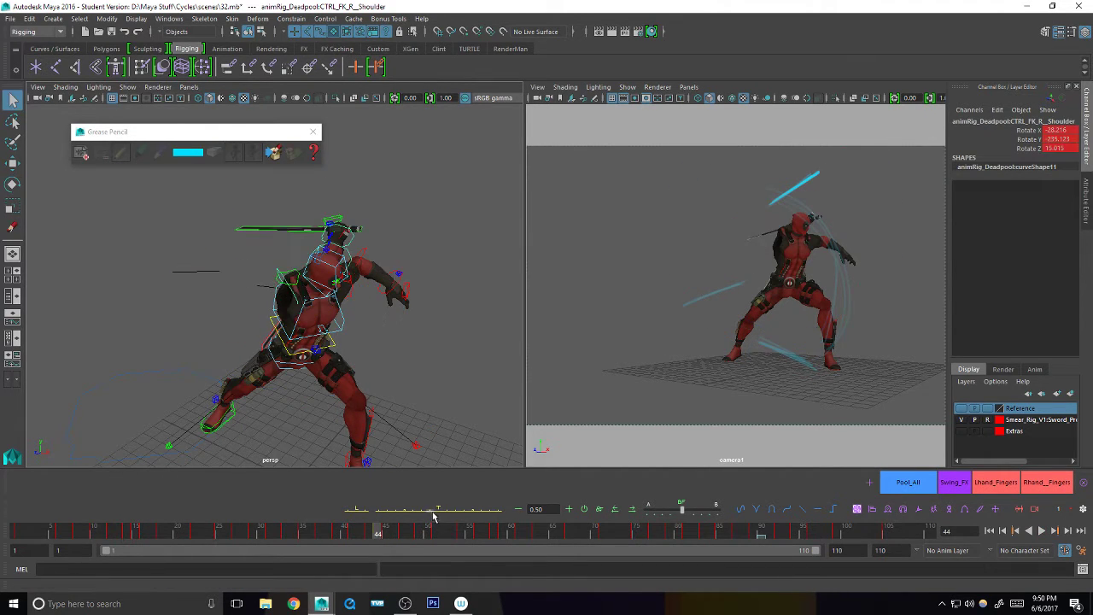
{"action": "left_click", "coordinate": [415, 511]}
- Rotate the right FK shoulder at frame 44 to about X -89.9, Y -112.5, Z 119.9 and compare with frame 43
{"action": "key", "text": "e"}
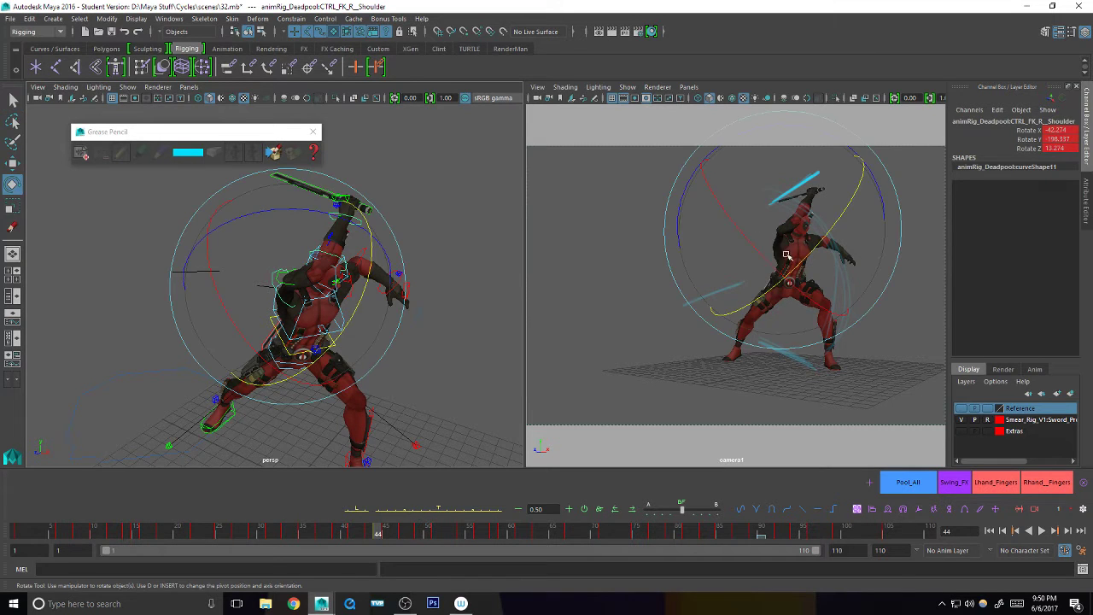
{"action": "left_click_drag", "start_coordinate": [788, 256], "coordinate": [773, 233]}
{"action": "key", "text": "q"}
{"action": "left_click", "coordinate": [372, 536]}
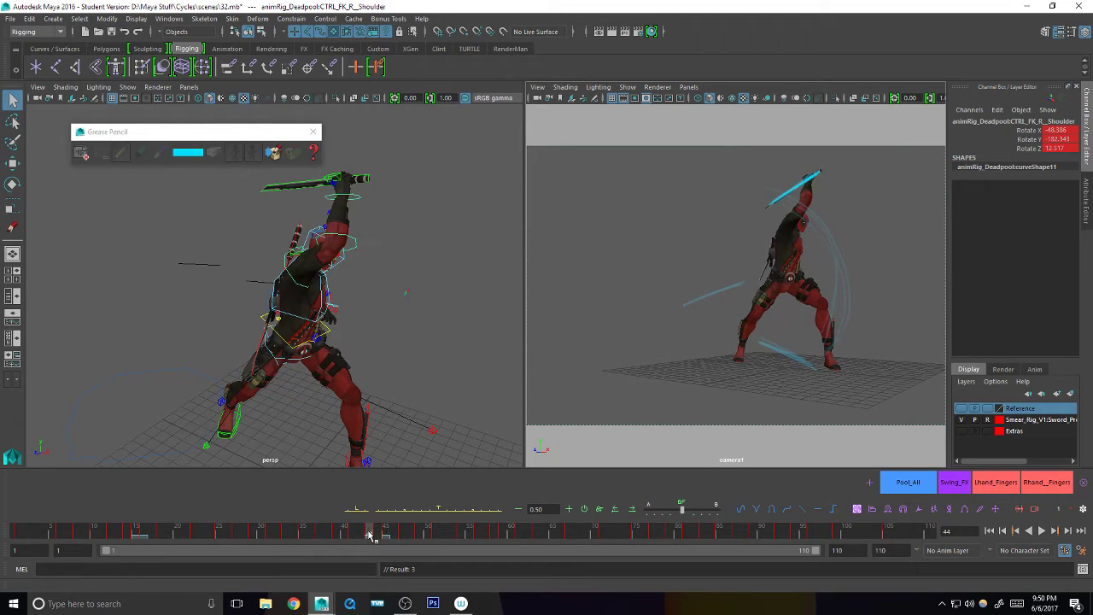
{"action": "left_click_drag", "start_coordinate": [372, 536], "coordinate": [376, 536]}
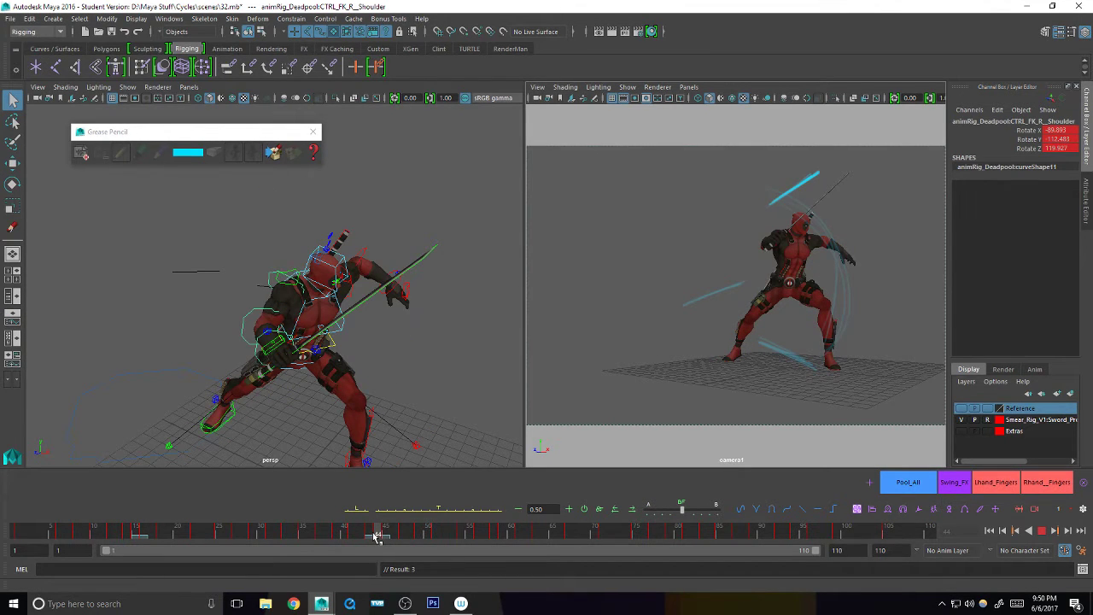
- Rotate the right FK shoulder further at frame 44 to swing the upper arm down and away from the torso
{"action": "key", "text": "e"}
{"action": "mouse_move", "coordinate": [811, 205]}
{"action": "left_mouse_down"}
{"action": "mouse_move", "coordinate": [771, 214]}
{"action": "mouse_move", "coordinate": [802, 220]}
{"action": "left_mouse_up"}
{"action": "key", "text": "q"}
{"action": "key", "text": "e"}
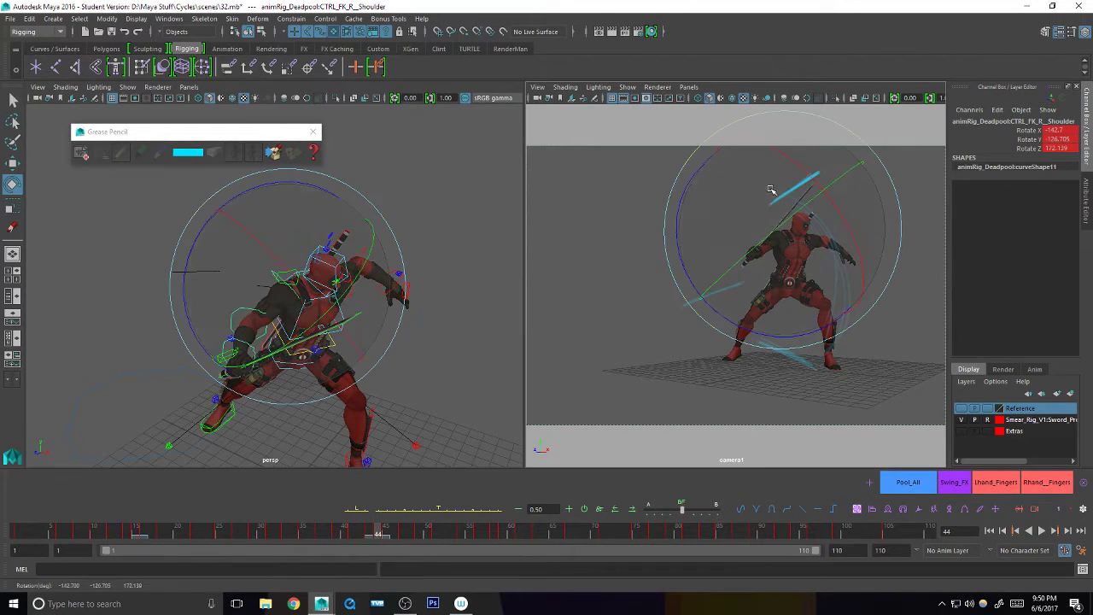
{"action": "key", "text": "q"}
- Bend the right FK elbow at frame 44 to raise the forearm and sword toward the chest
{"action": "left_click", "coordinate": [244, 316]}
{"action": "key", "text": "e"}
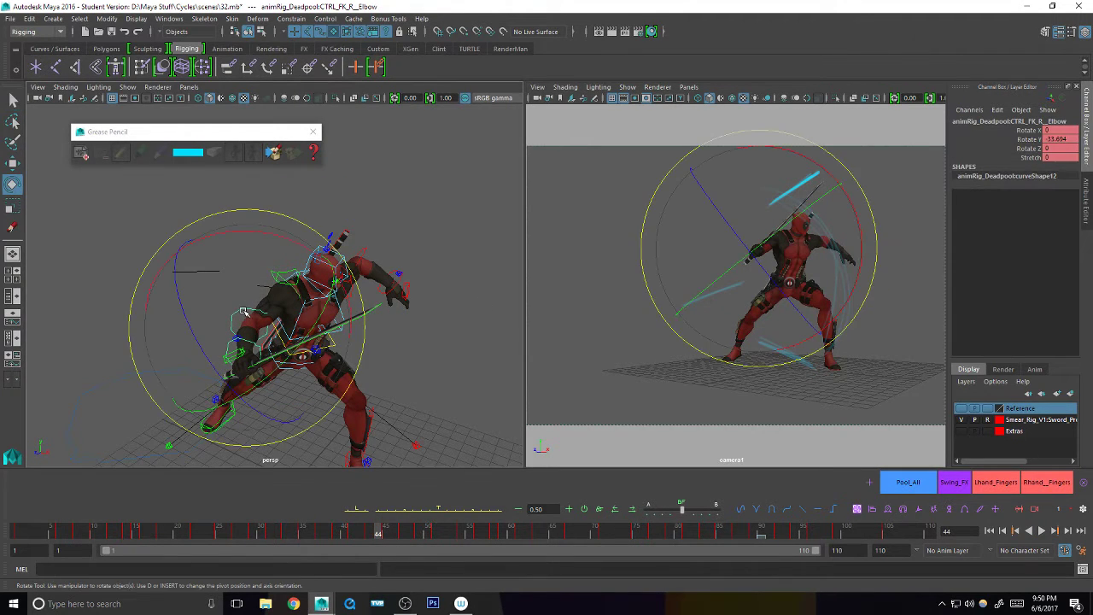
{"action": "left_click_drag", "start_coordinate": [820, 193], "coordinate": [824, 196]}
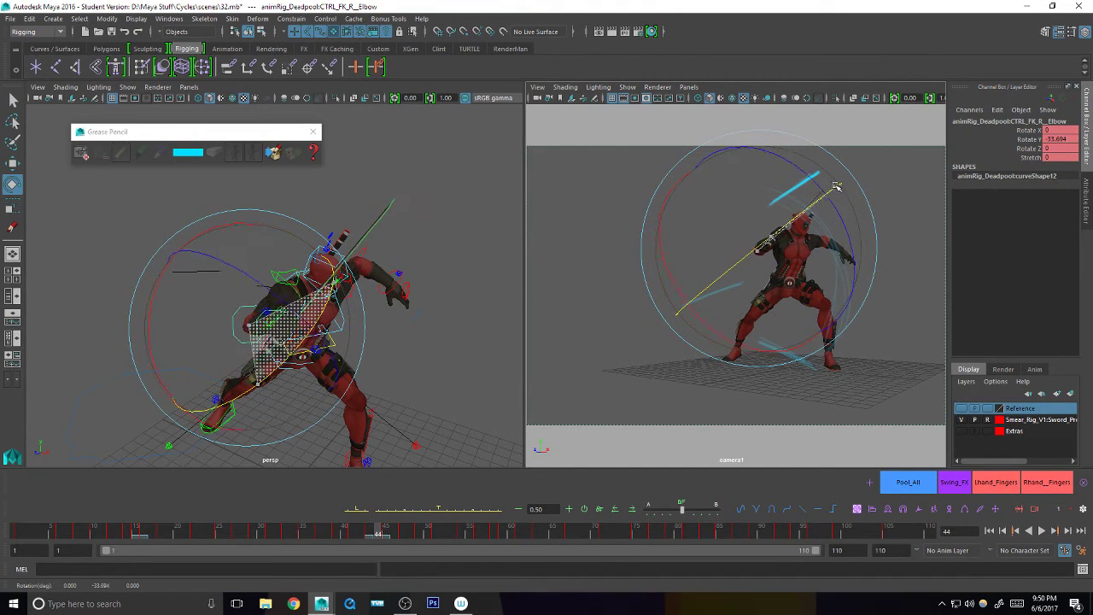
{"action": "key", "text": "q"}
- Rotate the right FK wrist at frame 44 to about X -17.2, Y -7.3, Z 11.7 and check the pose in playback
{"action": "left_click", "coordinate": [372, 318]}
{"action": "left_click", "coordinate": [271, 315]}
{"action": "key", "text": "e"}
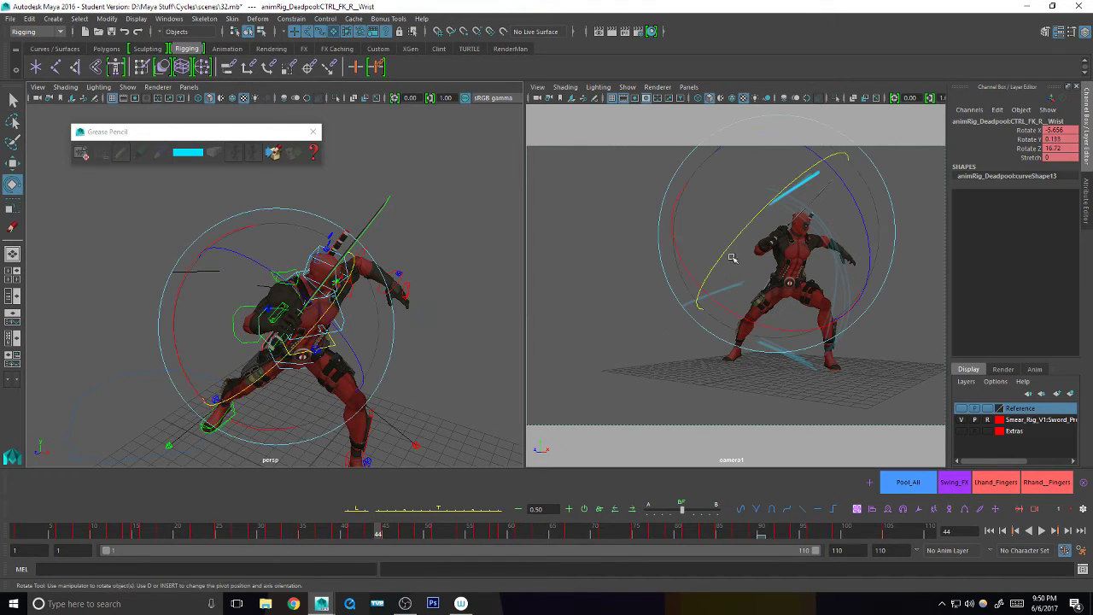
{"action": "left_click_drag", "start_coordinate": [755, 252], "coordinate": [790, 262]}
{"action": "key", "text": "shift+e"}
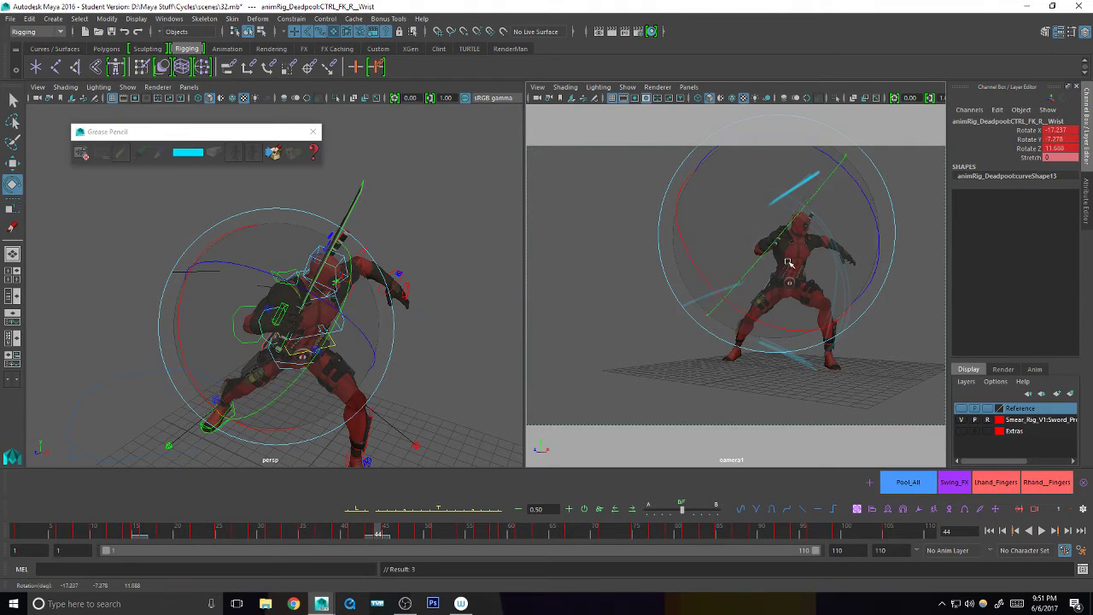
{"action": "key", "text": "q"}
{"action": "key", "text": "alt+v"}
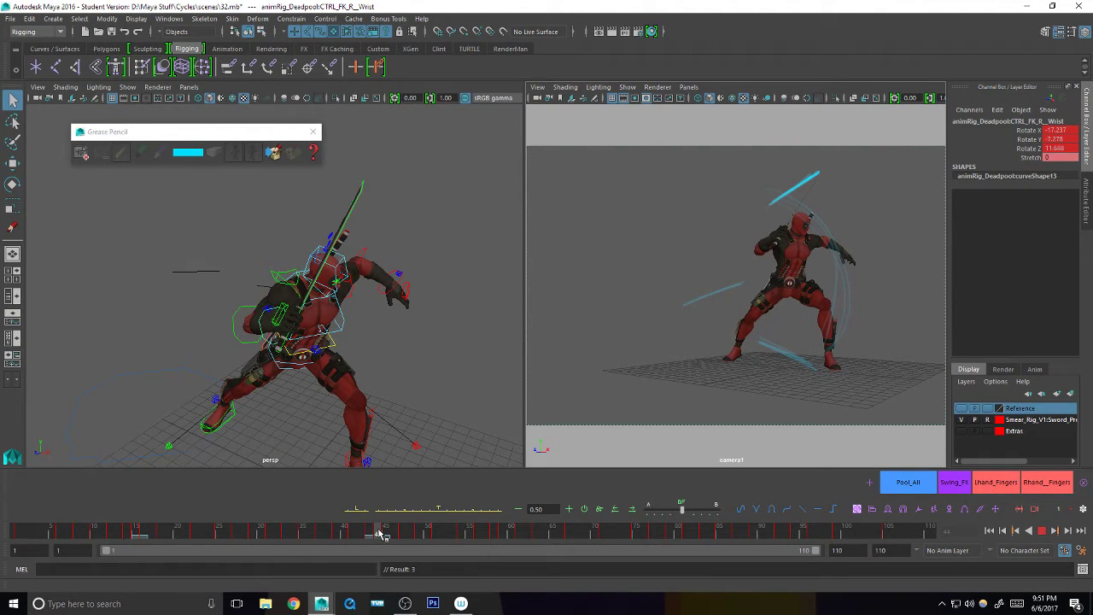
{"action": "left_click", "coordinate": [377, 528]}
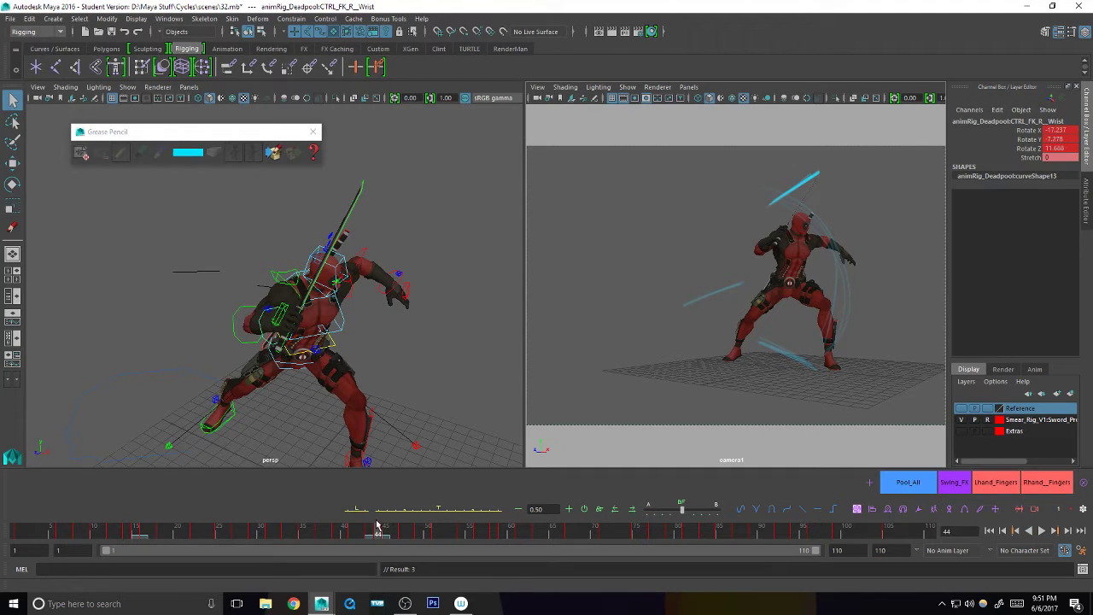
- Rotate the right FK shoulder at frame 44 to about X -92.2, Y -111.0, Z 113.5, lifting the arm
{"action": "left_click", "coordinate": [294, 293]}
{"action": "key", "text": "e"}
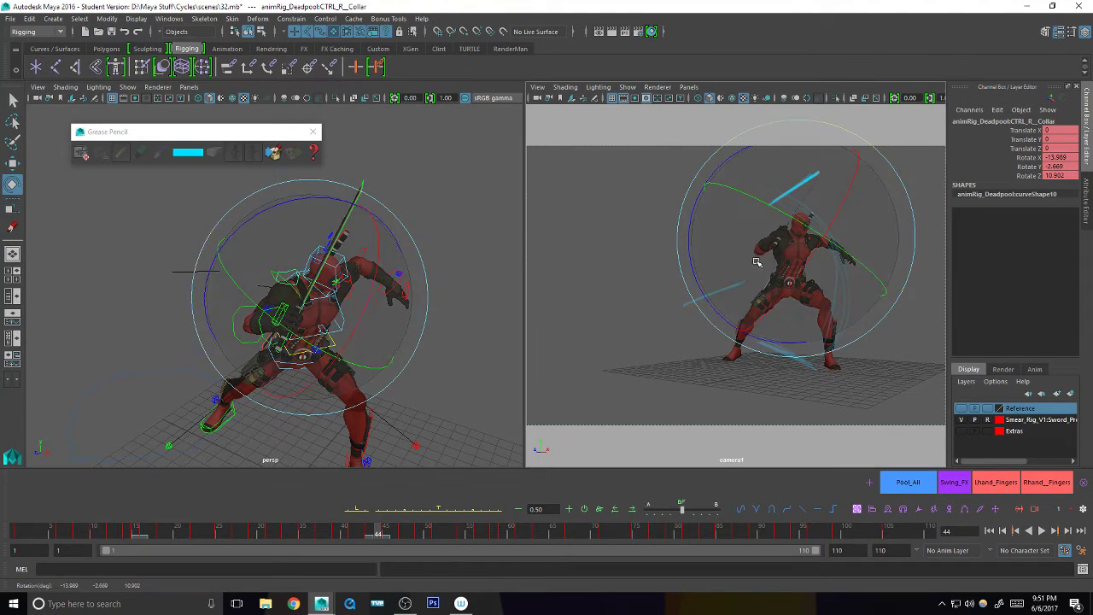
{"action": "left_click", "coordinate": [305, 296]}
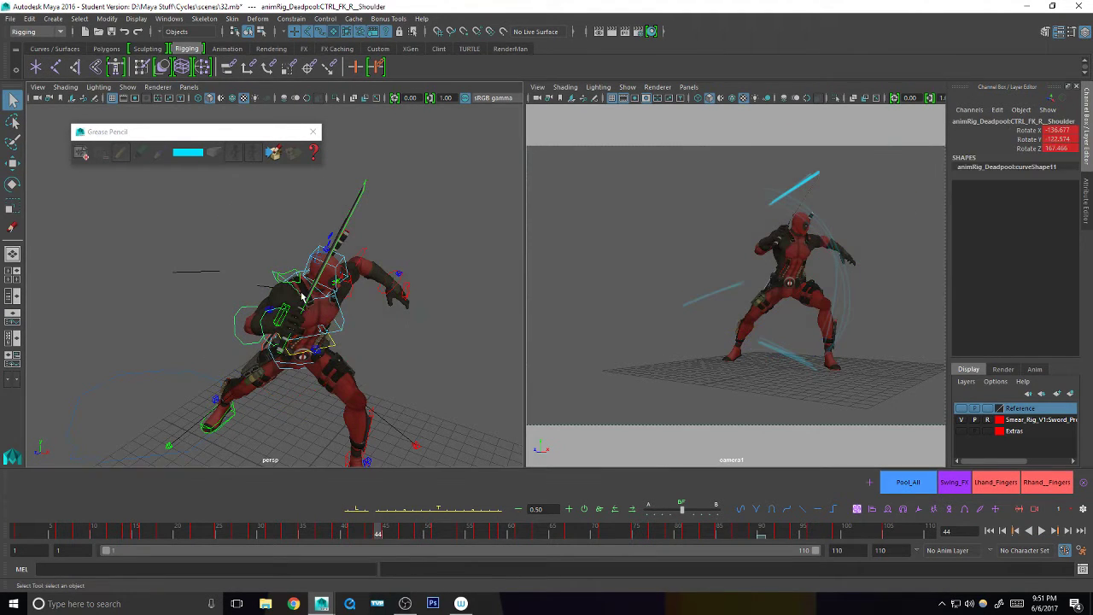
{"action": "mouse_move", "coordinate": [773, 255]}
{"action": "left_mouse_down"}
{"action": "mouse_move", "coordinate": [788, 242]}
{"action": "mouse_move", "coordinate": [772, 242]}
{"action": "left_mouse_up"}
{"action": "key", "text": "q"}
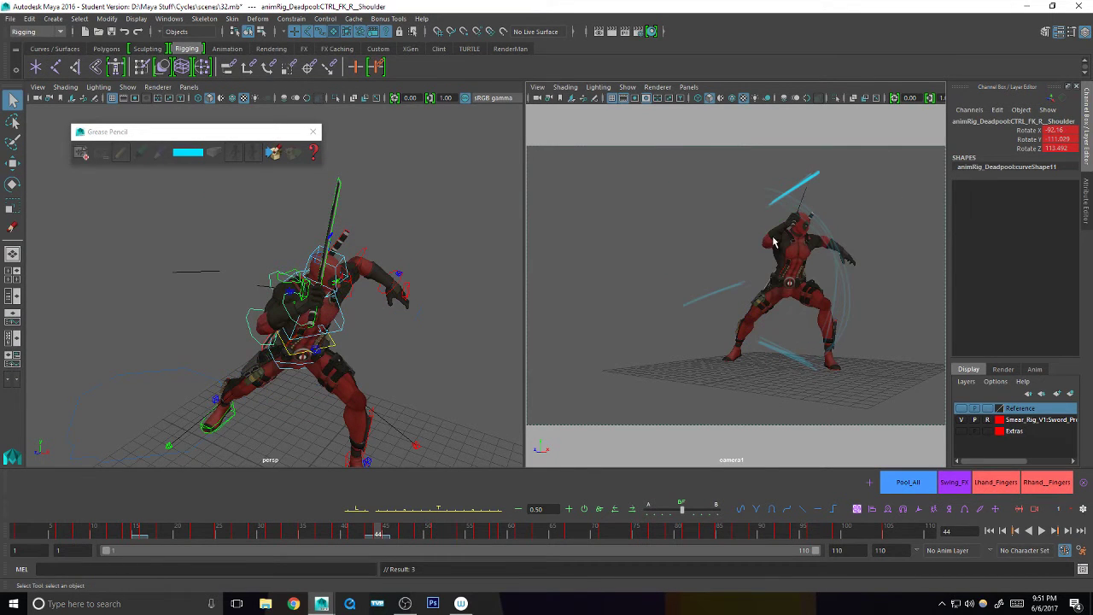
- Rotate the right FK elbow at frame 44 to about Y -95.3
{"action": "left_click", "coordinate": [256, 317]}
{"action": "key", "text": "e"}
{"action": "left_click_drag", "start_coordinate": [788, 203], "coordinate": [794, 205]}
{"action": "key", "text": "q"}
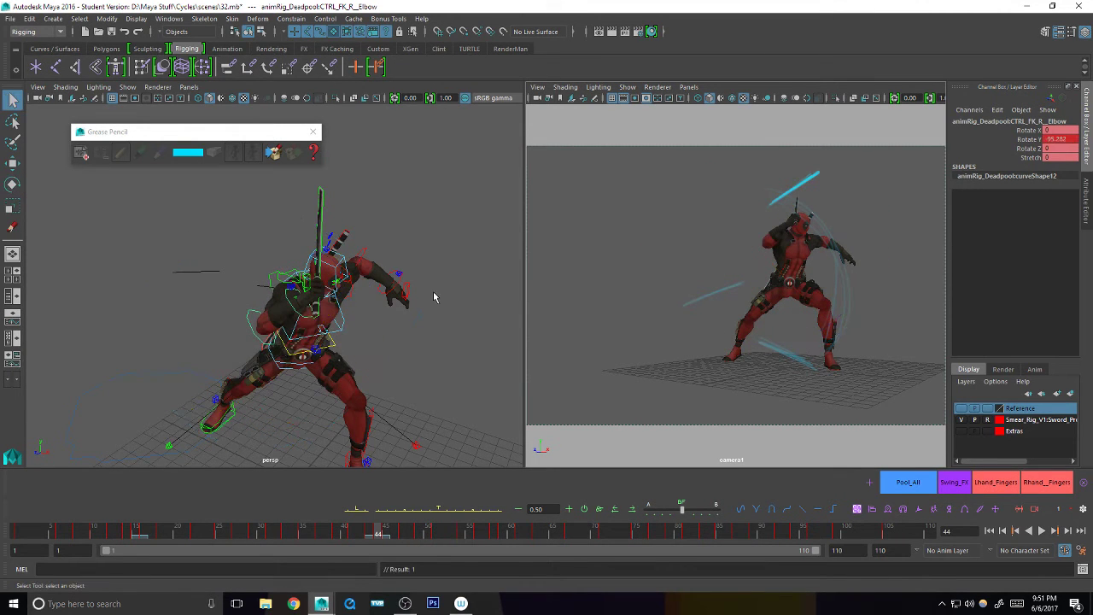
- Rotate the right FK wrist to about X -18.3, Y 9.3, Z 1.7 and scrub around frame 44 to check the swing
{"action": "left_click", "coordinate": [787, 275]}
{"action": "key", "text": "e"}
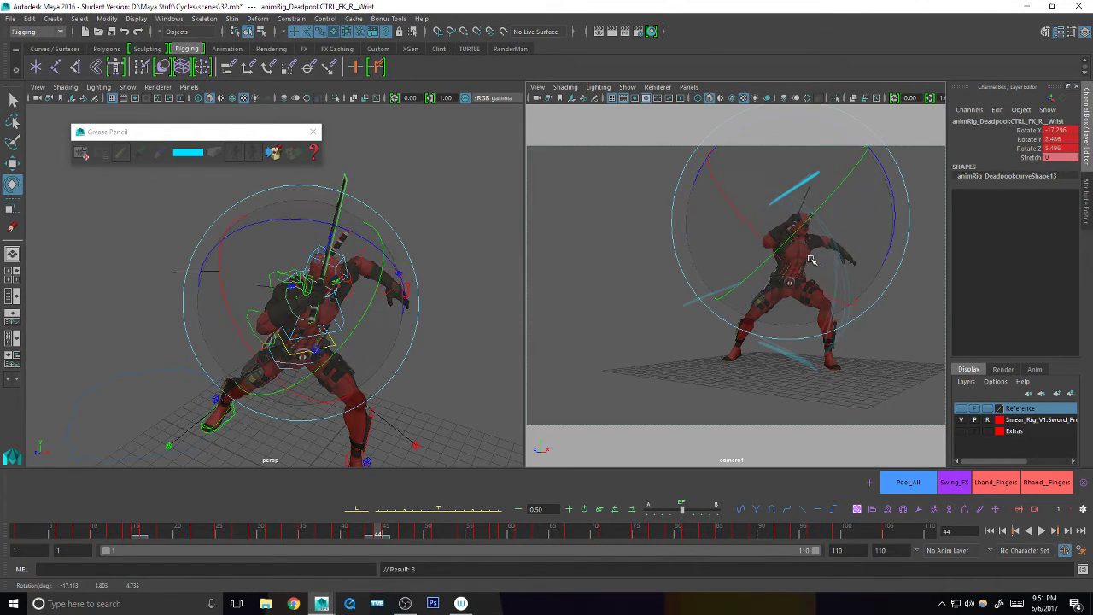
{"action": "left_click_drag", "start_coordinate": [787, 275], "coordinate": [805, 273]}
{"action": "key", "text": "q"}
{"action": "left_click_drag", "start_coordinate": [396, 328], "coordinate": [371, 330], "text": "alt"}
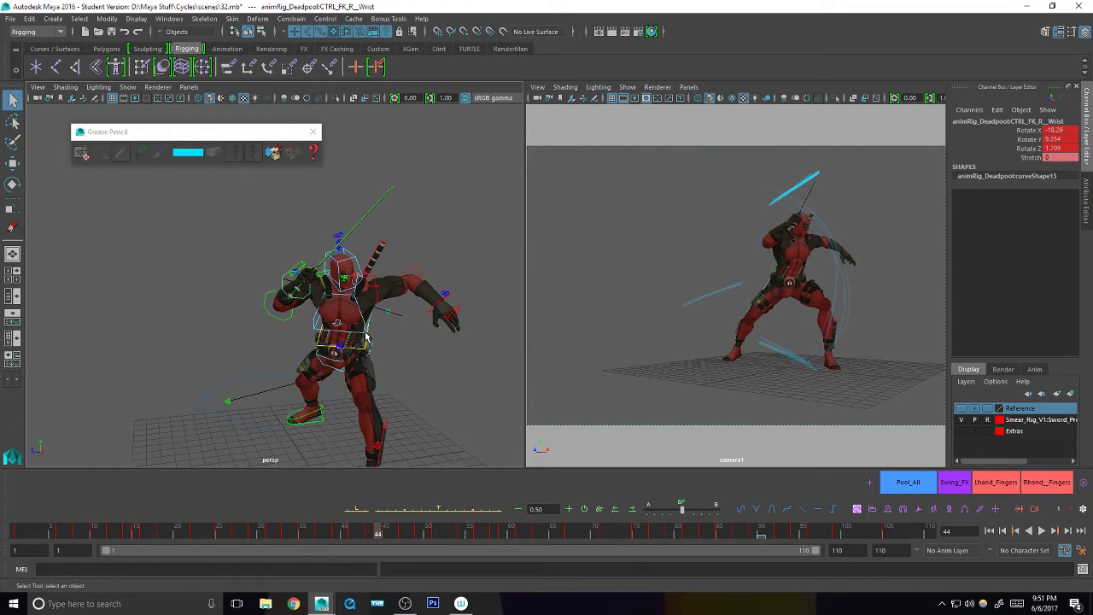
{"action": "left_click_drag", "start_coordinate": [375, 533], "coordinate": [382, 535]}
- Rotate the right FK shoulder at frame 44 to about X -87.6, Y -127.4, Z 122.0
{"action": "left_click", "coordinate": [302, 319]}
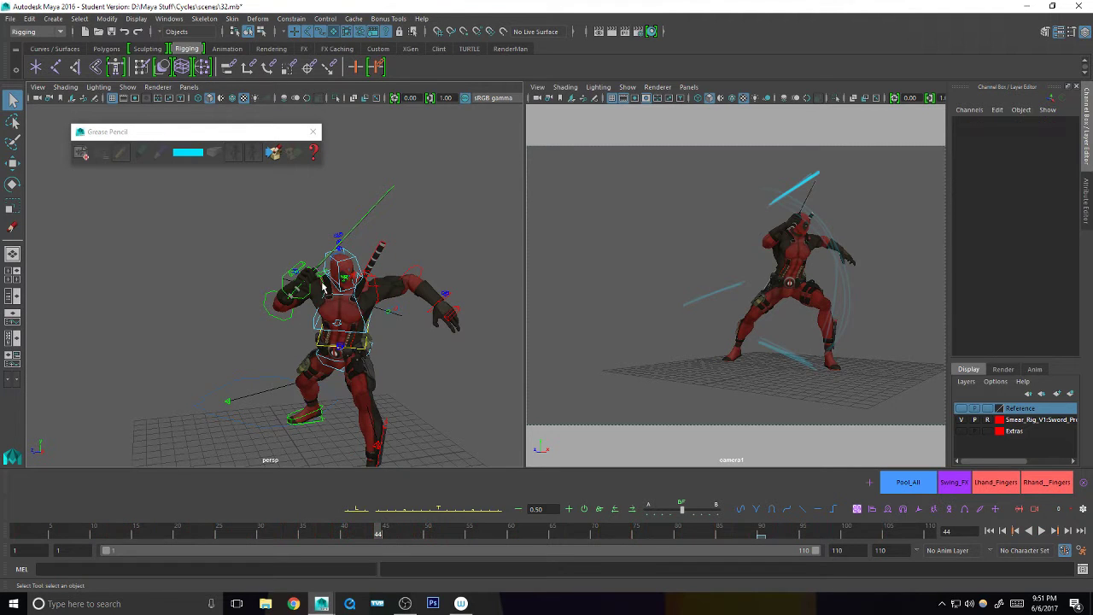
{"action": "left_click", "coordinate": [325, 287]}
{"action": "key", "text": "e"}
{"action": "left_click_drag", "start_coordinate": [306, 359], "coordinate": [317, 362]}
{"action": "key", "text": "q"}
- Rotate the right FK wrist to about X -14.1, Y 9.2, Z -0.1 and scrub around frame 44 to compare
{"action": "left_click", "coordinate": [300, 293]}
{"action": "key", "text": "e"}
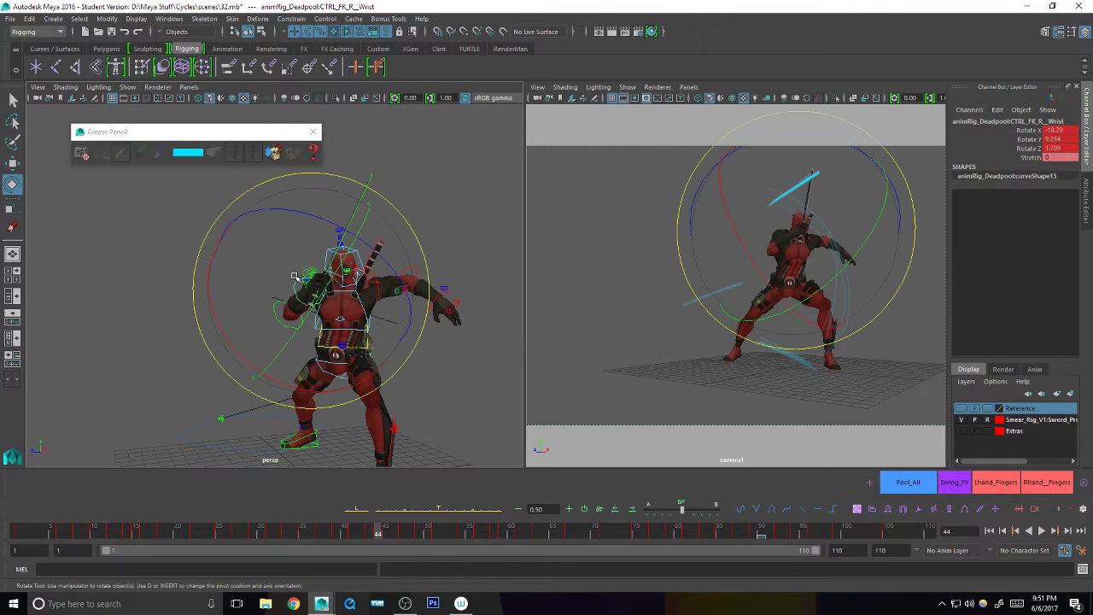
{"action": "left_click_drag", "start_coordinate": [708, 242], "coordinate": [708, 239]}
{"action": "key", "text": "q"}
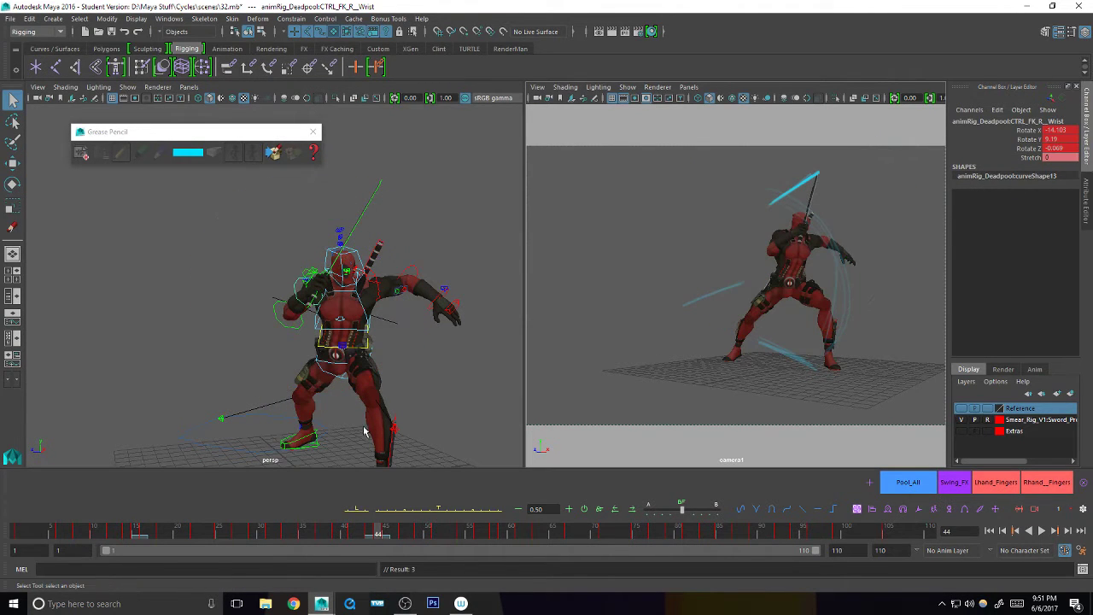
{"action": "mouse_move", "coordinate": [375, 535]}
{"action": "left_mouse_down"}
{"action": "mouse_move", "coordinate": [367, 533]}
{"action": "mouse_move", "coordinate": [392, 532]}
{"action": "mouse_move", "coordinate": [366, 532]}
{"action": "mouse_move", "coordinate": [379, 529]}
{"action": "left_mouse_up"}
- Rotate the right FK shoulder to about X -93.2, Y -130.3, Z 121.9 and key it at frame 44
{"action": "left_click_drag", "start_coordinate": [391, 275], "coordinate": [338, 275], "text": "alt"}
{"action": "left_click", "coordinate": [294, 270]}
{"action": "left_click_drag", "start_coordinate": [303, 307], "coordinate": [353, 309], "text": "alt"}
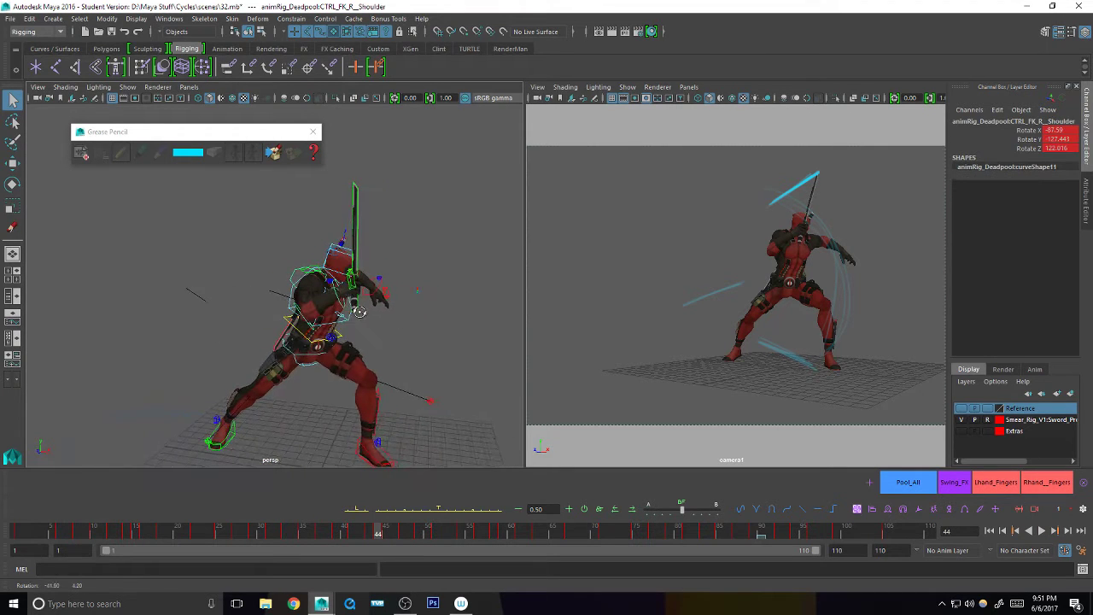
{"action": "key", "text": "e"}
{"action": "left_click_drag", "start_coordinate": [809, 261], "coordinate": [802, 271]}
{"action": "key", "text": "s"}
{"action": "key", "text": "q"}
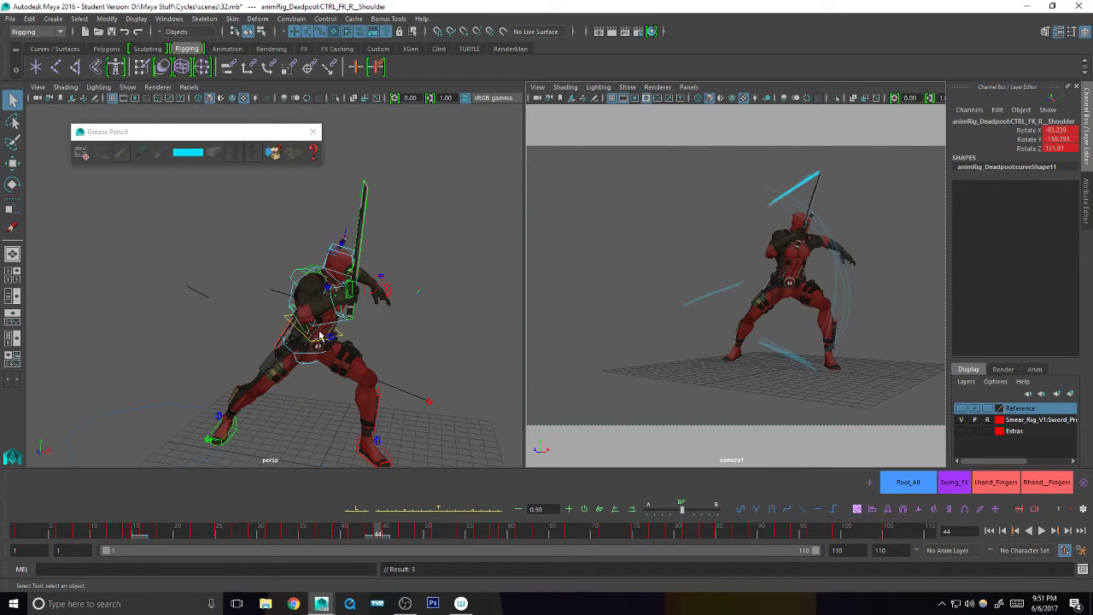
- Rotate the right FK elbow to about Y -96.4 and key it at frame 44
{"action": "left_click", "coordinate": [319, 336]}
{"action": "key", "text": "e"}
{"action": "left_click_drag", "start_coordinate": [822, 250], "coordinate": [833, 252]}
{"action": "key", "text": "s"}
{"action": "key", "text": "q"}
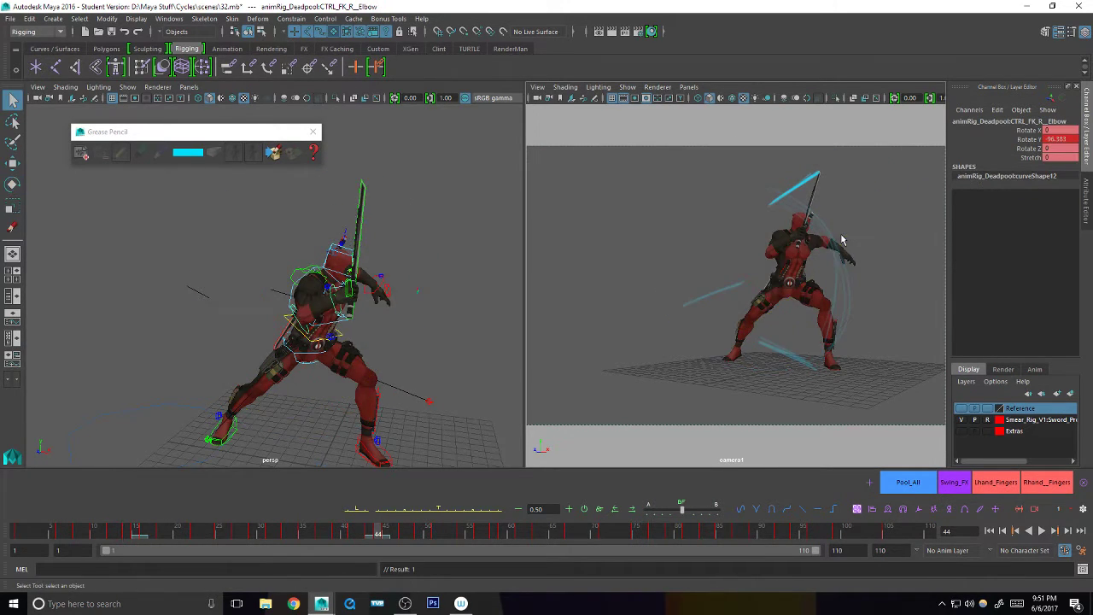
{"action": "left_click", "coordinate": [1032, 158]}
{"action": "middle_click_drag", "start_coordinate": [823, 285], "coordinate": [883, 277]}
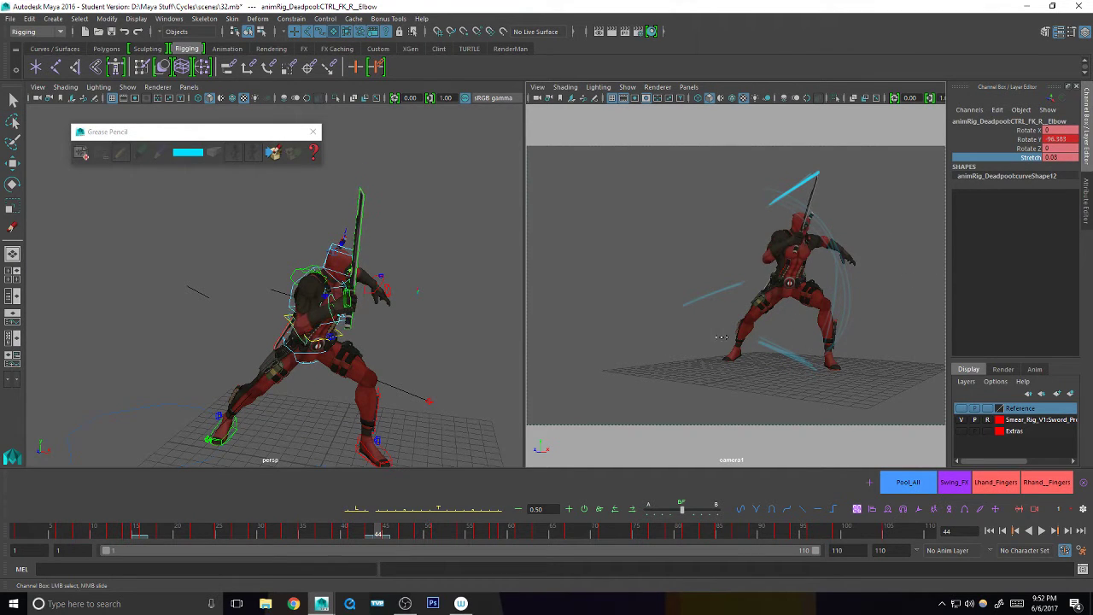
{"action": "key", "text": "ctrl+z"}
- Set the right FK wrist's Stretch to about -4.35 at frame 44 to lengthen the forearm
{"action": "left_click", "coordinate": [349, 309]}
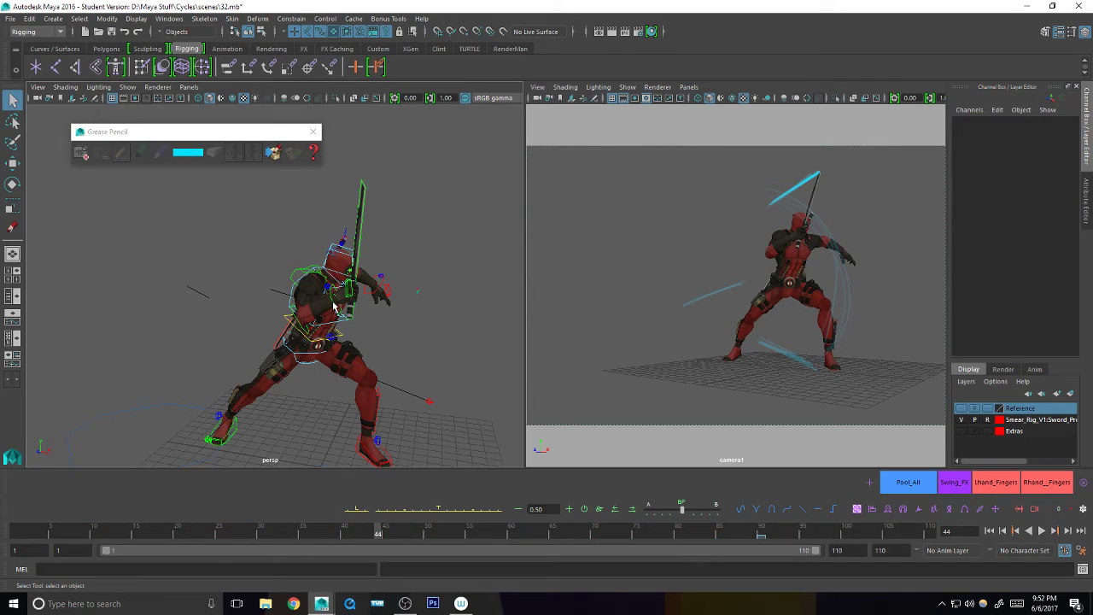
{"action": "left_click", "coordinate": [348, 316]}
{"action": "left_click", "coordinate": [1030, 157]}
{"action": "mouse_move", "coordinate": [547, 308]}
{"action": "middle_mouse_down"}
{"action": "mouse_move", "coordinate": [536, 308]}
{"action": "mouse_move", "coordinate": [557, 308]}
{"action": "mouse_move", "coordinate": [533, 307]}
{"action": "middle_mouse_up"}
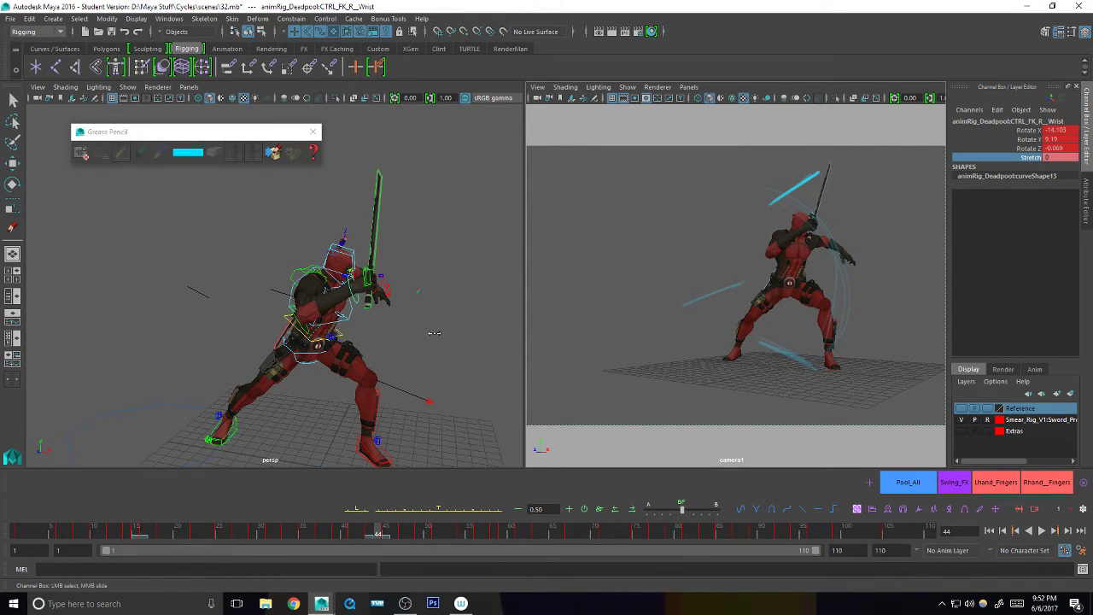
{"action": "key", "text": "q"}
- Set the right FK elbow's Stretch to about -1.43 at frame 44
{"action": "left_click", "coordinate": [429, 247]}
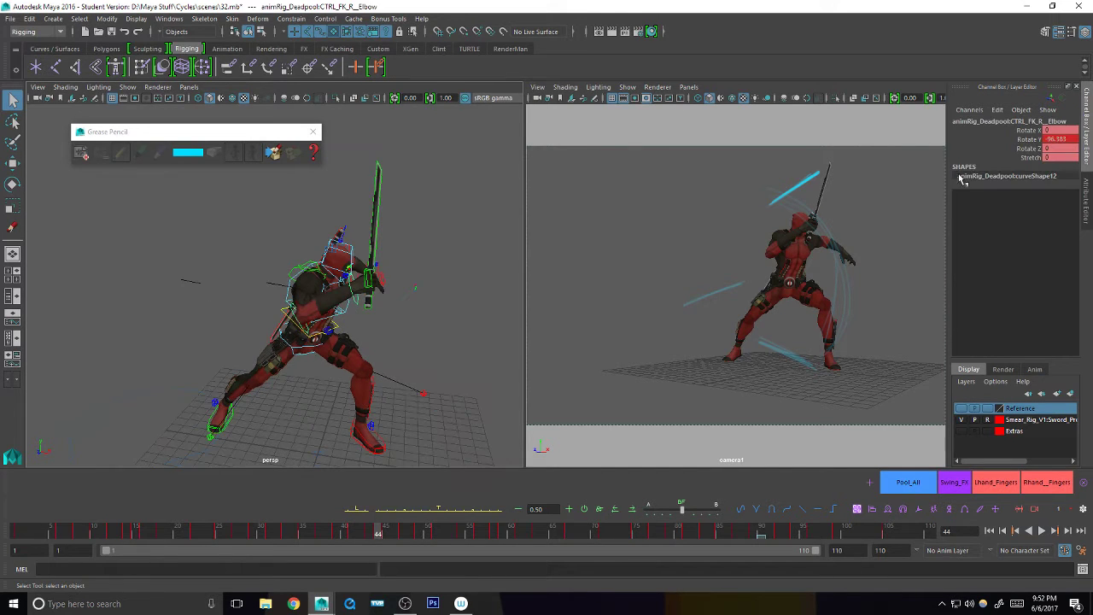
{"action": "left_click", "coordinate": [1017, 157]}
{"action": "middle_click_drag", "start_coordinate": [832, 252], "coordinate": [811, 253]}
{"action": "key", "text": "q"}
- Rotate the right FK shoulder to about X -82.8, Y -128.2, Z 111.2 and key it at frame 44
{"action": "left_click", "coordinate": [300, 268]}
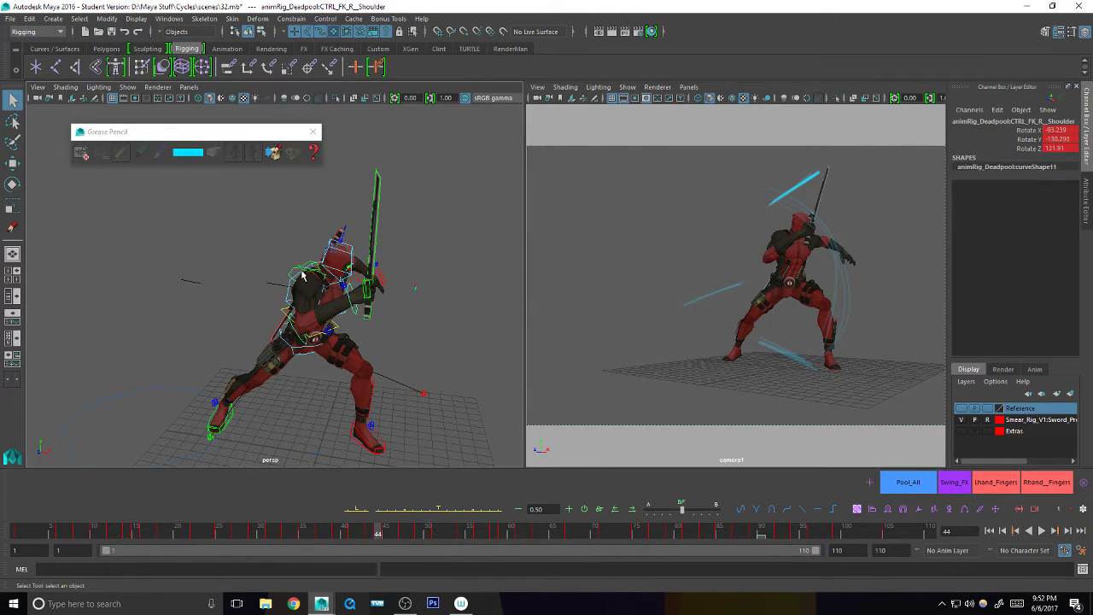
{"action": "key", "text": "e"}
{"action": "left_click_drag", "start_coordinate": [864, 246], "coordinate": [847, 225]}
{"action": "key", "text": "s"}
{"action": "left_click_drag", "start_coordinate": [437, 324], "coordinate": [353, 310], "text": "alt"}
{"action": "key", "text": "q"}
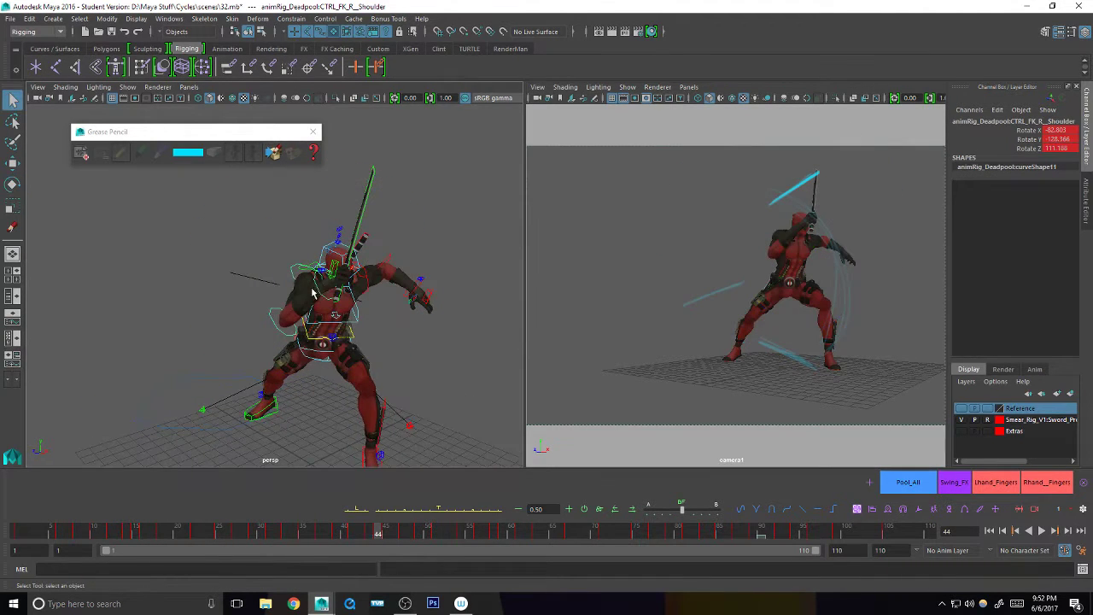
- Fine-tune the right FK wrist's rotation at frame 44 and play through the neighbouring frames to check the swing
{"action": "left_click", "coordinate": [325, 299]}
{"action": "key", "text": "e"}
{"action": "left_click", "coordinate": [832, 244]}
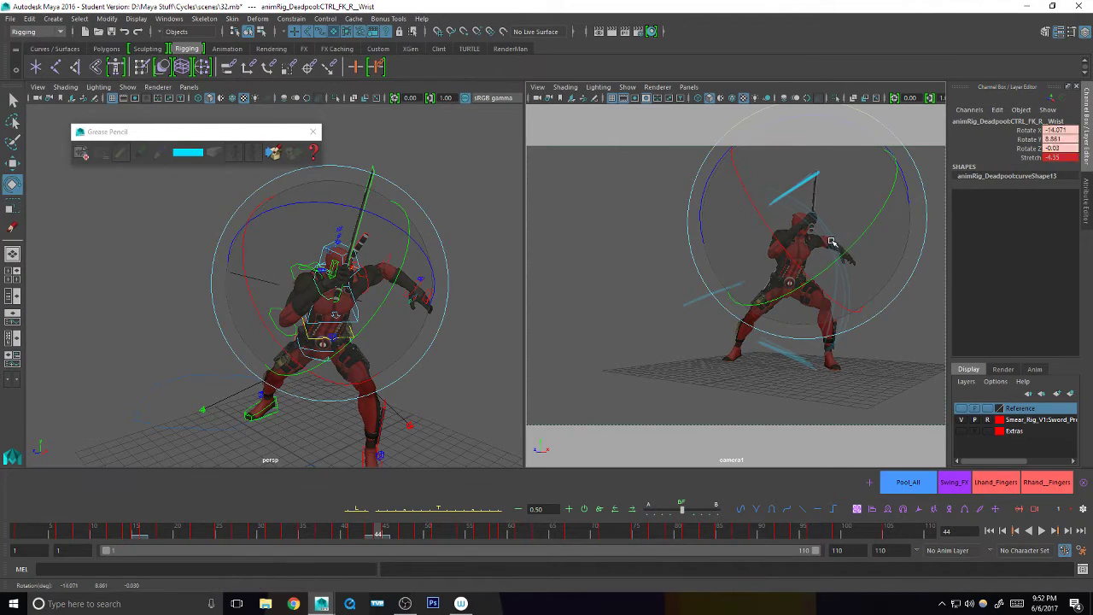
{"action": "key", "text": "q"}
{"action": "left_click_drag", "start_coordinate": [370, 532], "coordinate": [368, 531]}
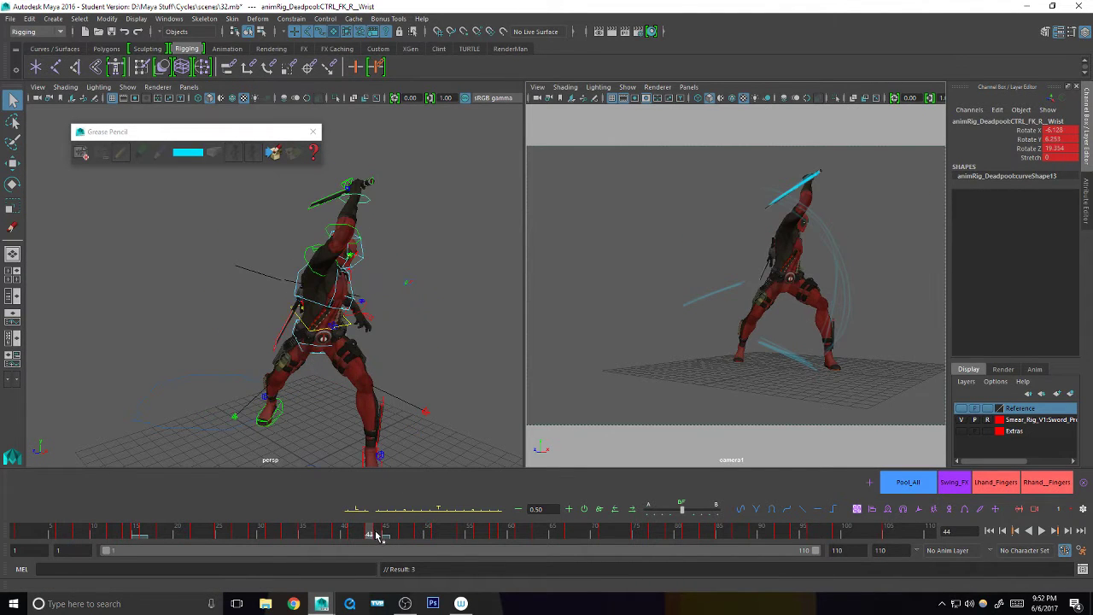
{"action": "key", "text": "alt+v"}
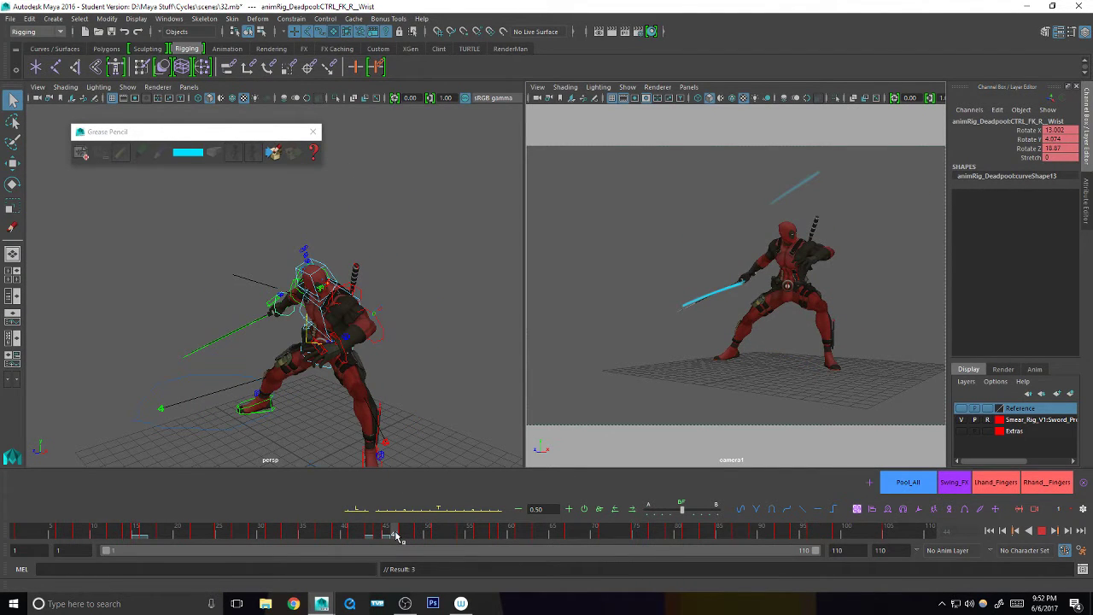
{"action": "key", "text": "alt+v"}
- Set the right FK elbow's Stretch to about -0.286 at frame 45 and compare the pose with the preceding frames
{"action": "left_click", "coordinate": [311, 282]}
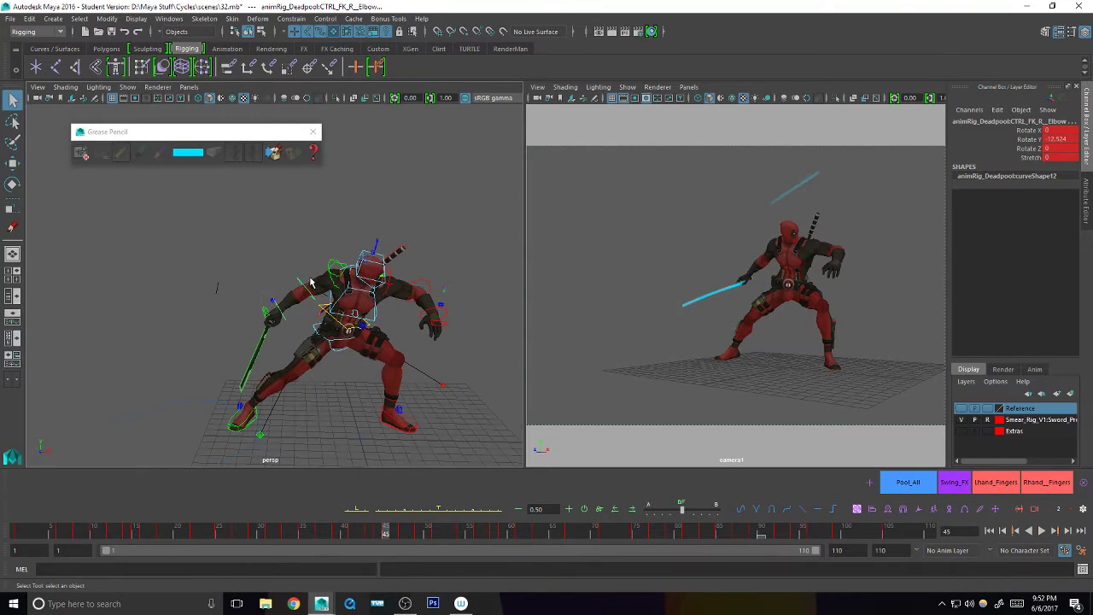
{"action": "left_click", "coordinate": [1033, 157]}
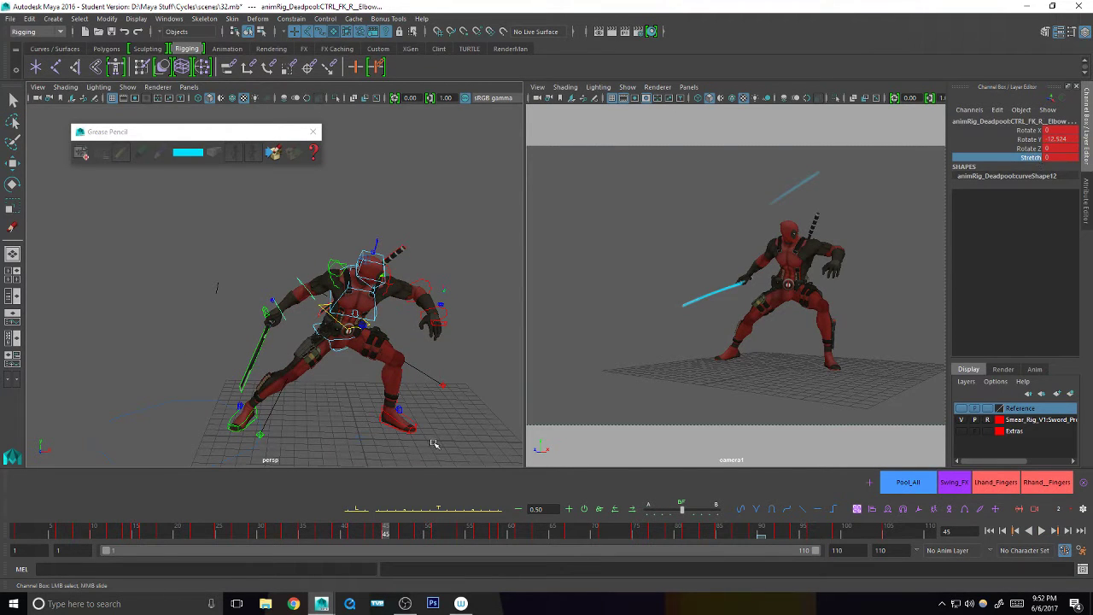
{"action": "left_click", "coordinate": [457, 512]}
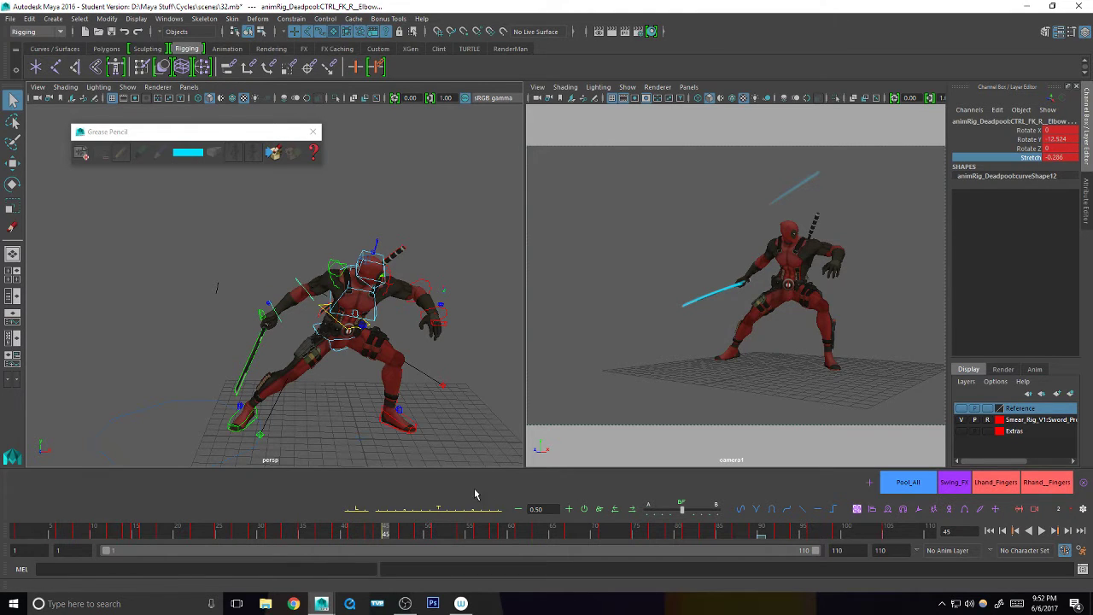
{"action": "left_click_drag", "start_coordinate": [330, 386], "coordinate": [375, 385], "text": "alt"}
{"action": "left_click", "coordinate": [363, 533]}
{"action": "mouse_move", "coordinate": [363, 531]}
{"action": "left_mouse_down"}
{"action": "mouse_move", "coordinate": [420, 533]}
{"action": "mouse_move", "coordinate": [379, 536]}
{"action": "left_mouse_up"}
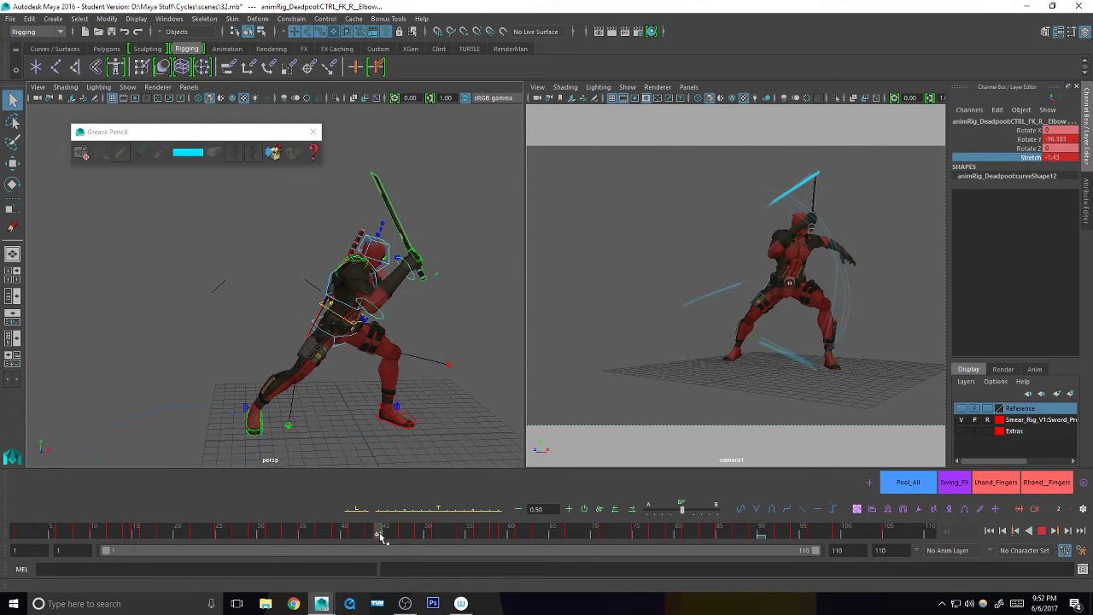
{"action": "left_click", "coordinate": [383, 535]}
- Try to reset the smear strip's section controls to their default transforms at frame 45
{"action": "right_click_drag", "start_coordinate": [386, 394], "coordinate": [319, 415], "text": "alt"}
{"action": "middle_click_drag", "start_coordinate": [402, 439], "coordinate": [418, 225], "text": "alt"}
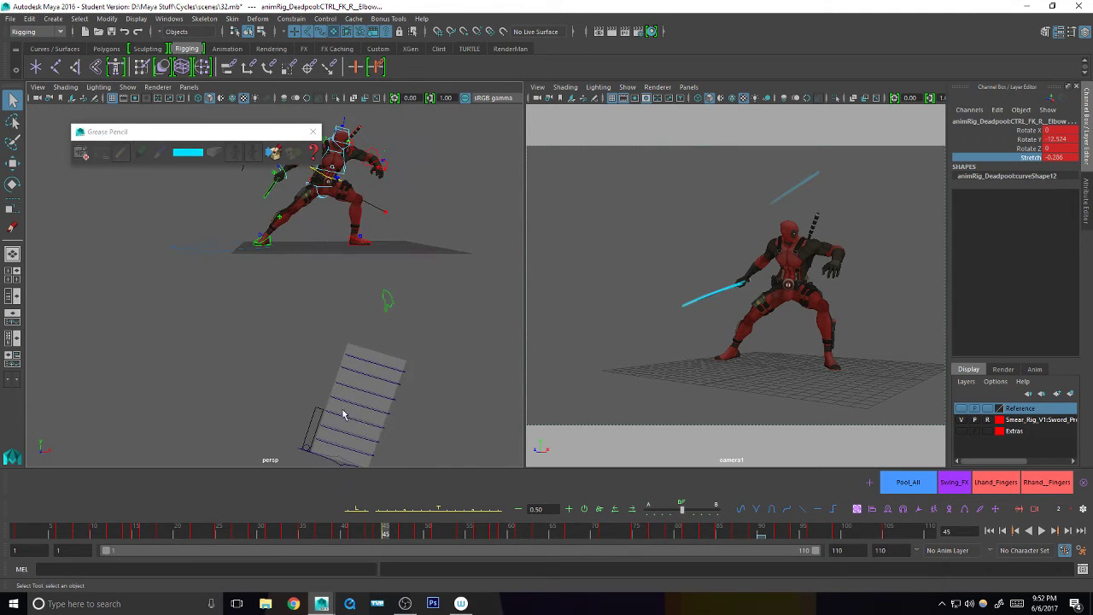
{"action": "left_click_drag", "start_coordinate": [405, 349], "coordinate": [357, 466]}
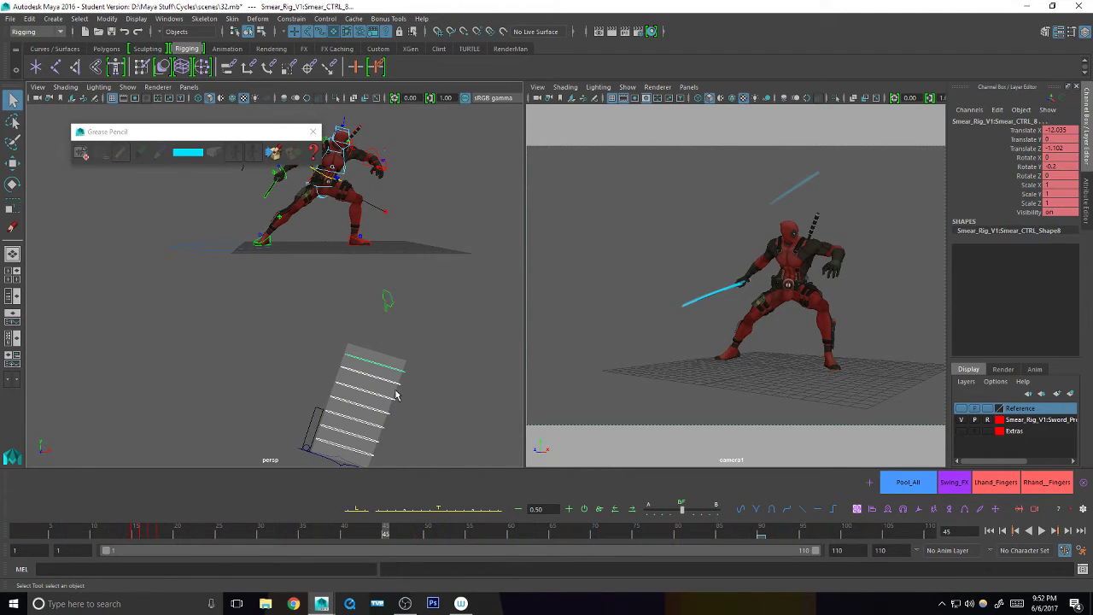
{"action": "left_click", "coordinate": [585, 512]}
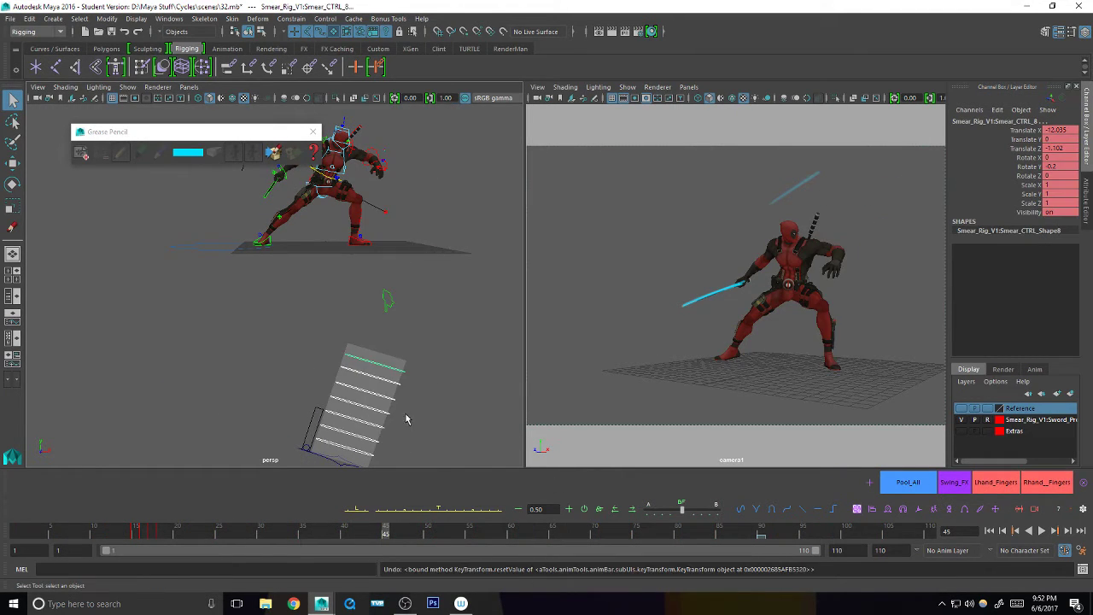
- Select all the smear rig's controls and key them at frame 1
{"action": "mouse_move", "coordinate": [409, 420]}
{"action": "left_mouse_down", "text": "alt"}
{"action": "mouse_move", "coordinate": [367, 425]}
{"action": "mouse_move", "coordinate": [385, 446]}
{"action": "left_mouse_up", "text": "alt"}
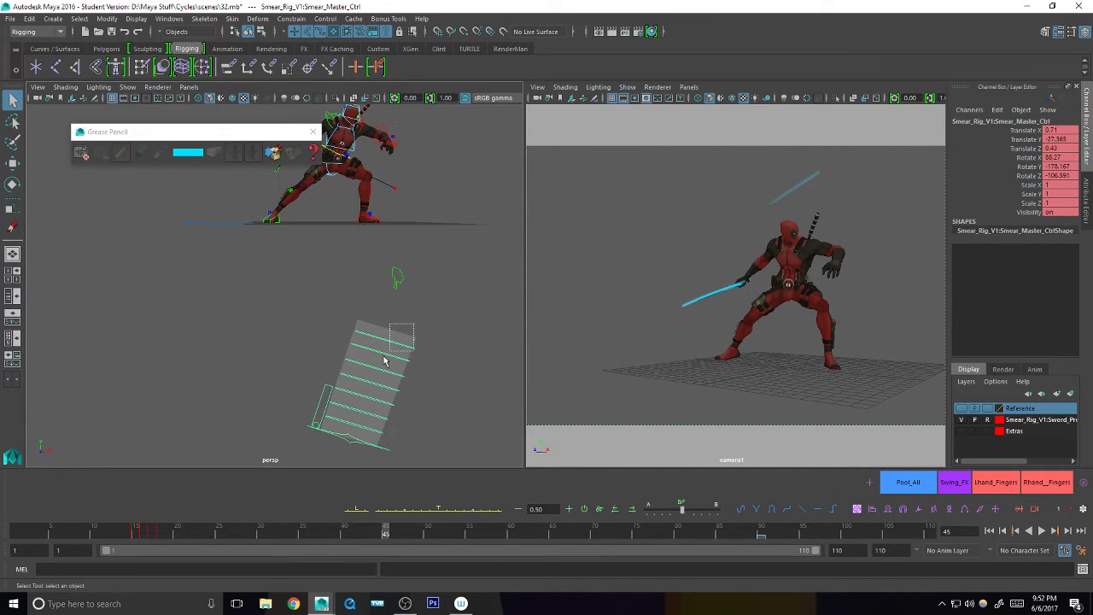
{"action": "left_click", "coordinate": [384, 408]}
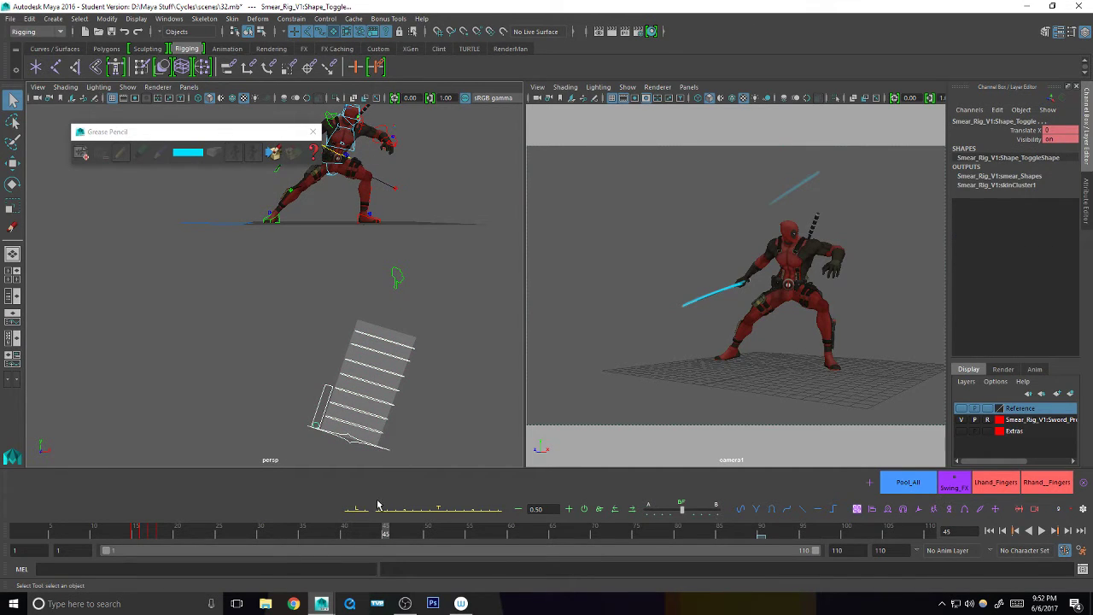
{"action": "left_click_drag", "start_coordinate": [384, 528], "coordinate": [19, 529]}
{"action": "key", "text": "s"}
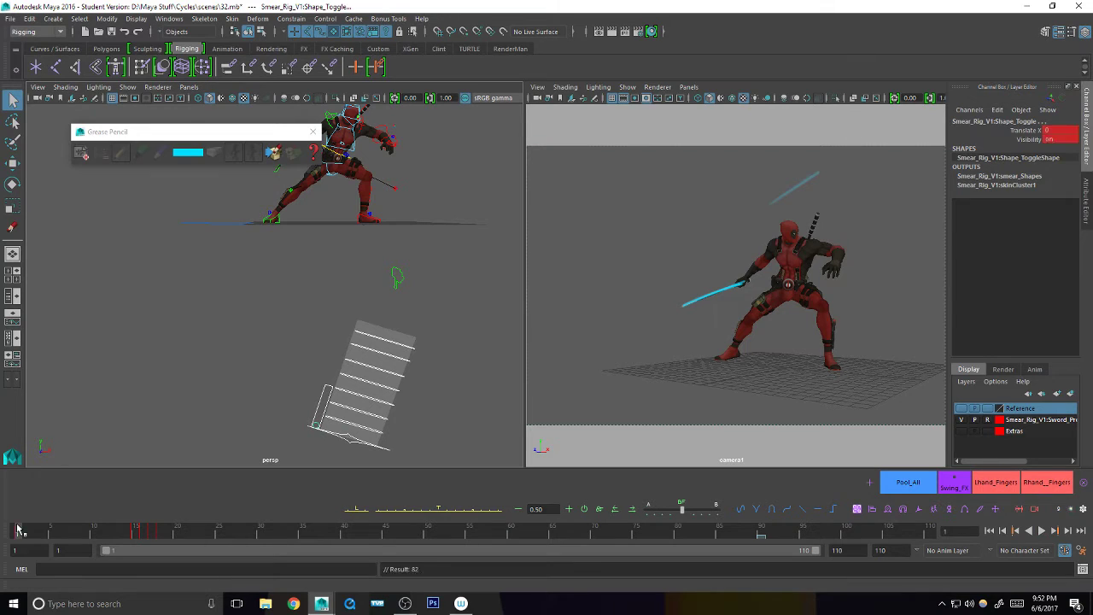
- Move the smear rig's master control at frame 42 to about X 8.9, Y -15.6, Z -1.2
{"action": "left_click", "coordinate": [360, 531]}
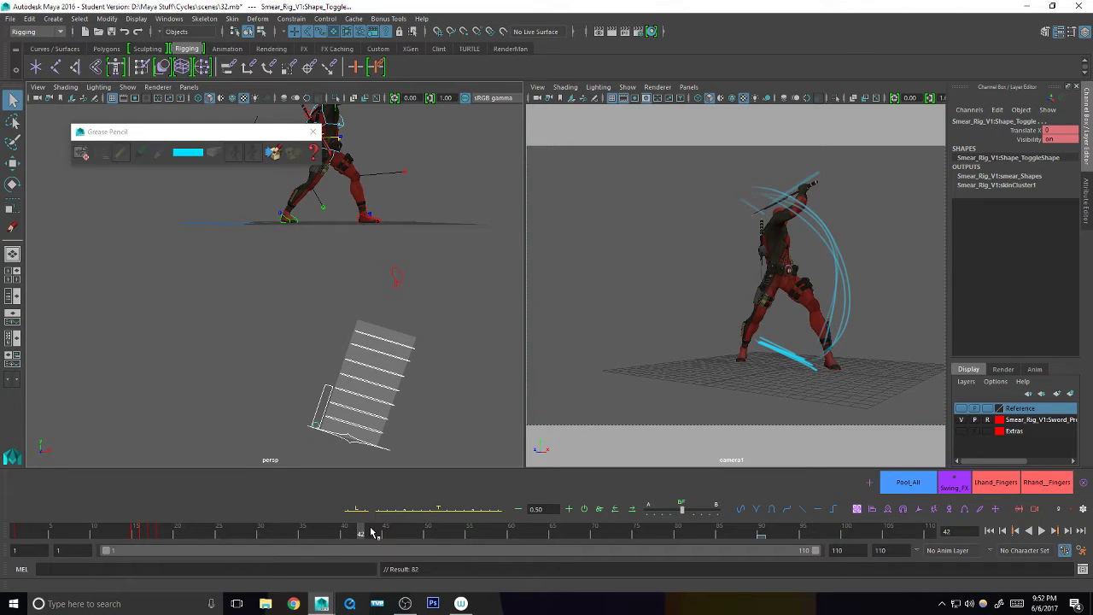
{"action": "left_click", "coordinate": [419, 326]}
{"action": "left_click_drag", "start_coordinate": [419, 326], "coordinate": [405, 359]}
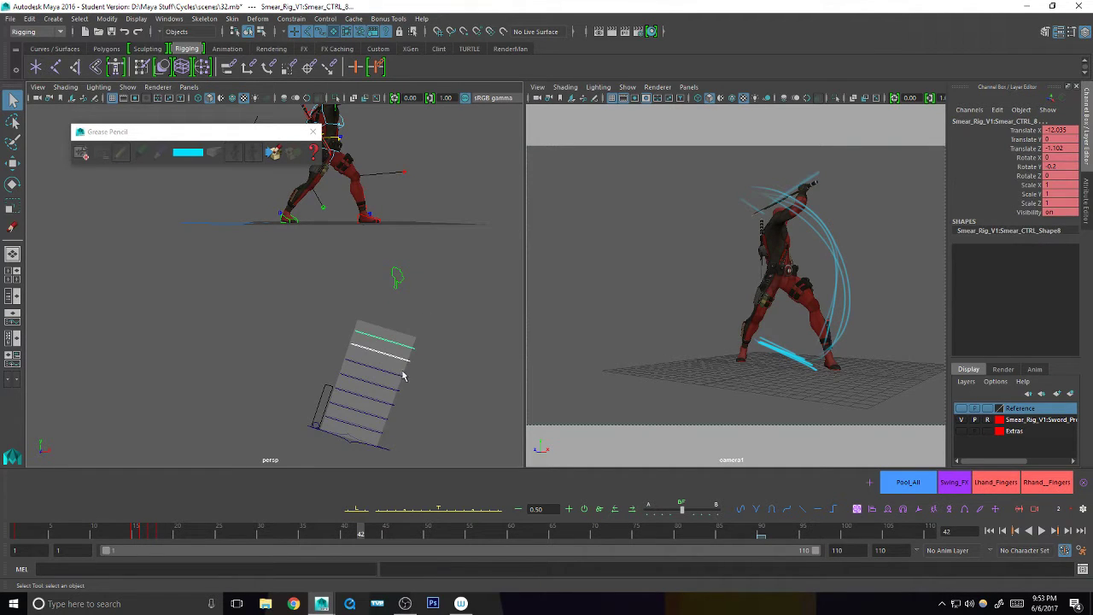
{"action": "left_click", "coordinate": [383, 454]}
{"action": "left_click", "coordinate": [384, 450]}
{"action": "key", "text": "w"}
{"action": "left_click_drag", "start_coordinate": [383, 451], "coordinate": [418, 348]}
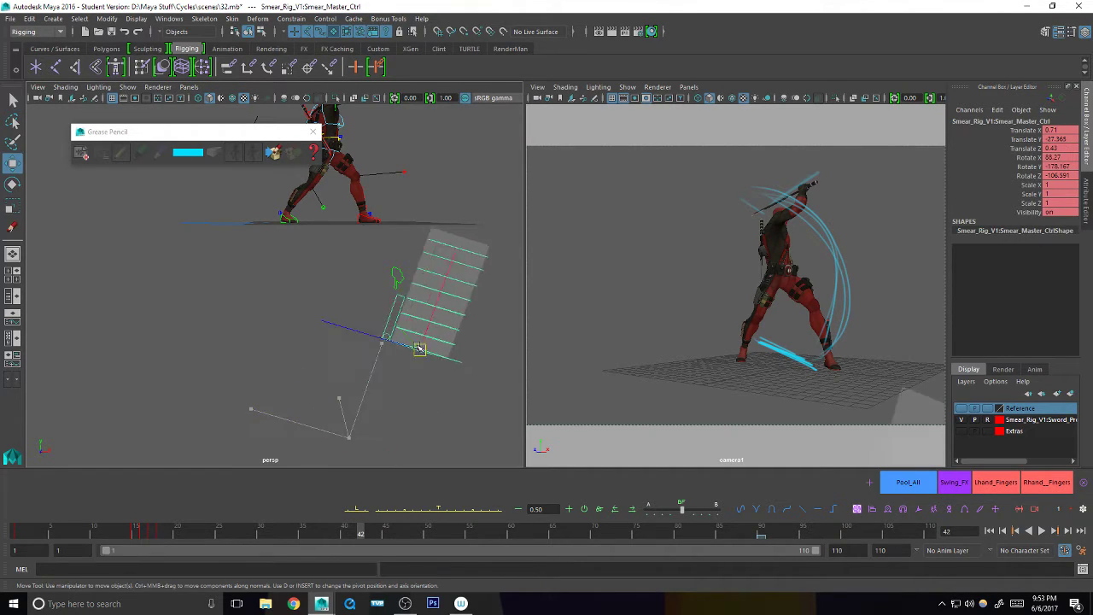
{"action": "key", "text": "ctrl+z"}
{"action": "key", "text": "ctrl+z"}
{"action": "key", "text": "ctrl+z"}
{"action": "key", "text": "q"}
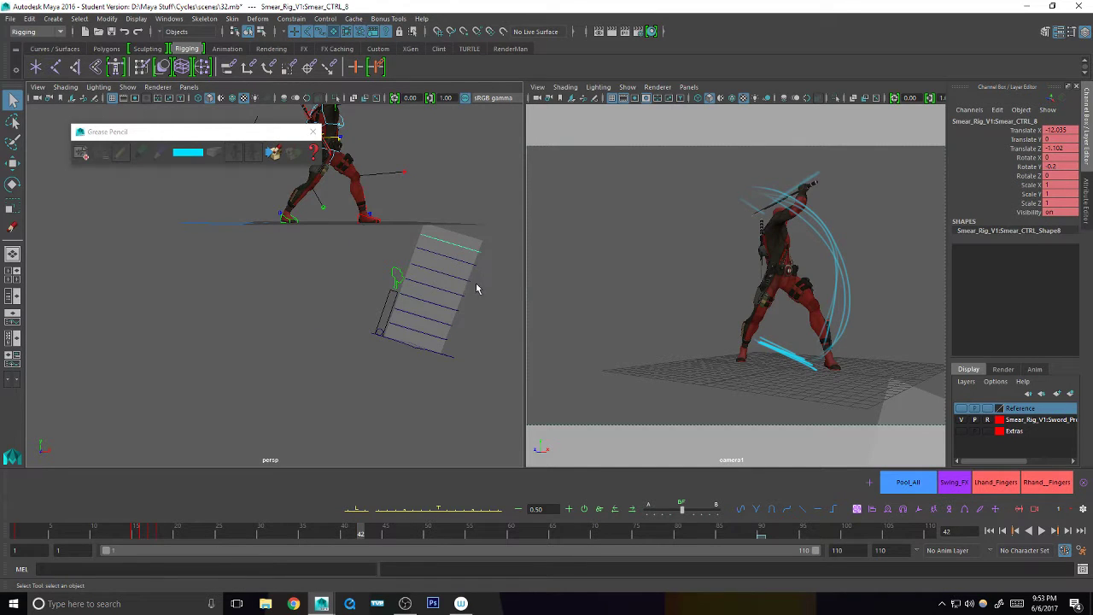
- Try to reset the smear strip's section controls to their default transforms at frame 42
{"action": "middle_click_drag", "start_coordinate": [456, 307], "coordinate": [425, 408], "text": "alt"}
{"action": "left_click", "coordinate": [433, 396]}
{"action": "left_click_drag", "start_coordinate": [460, 299], "coordinate": [427, 393]}
{"action": "left_click", "coordinate": [584, 508]}
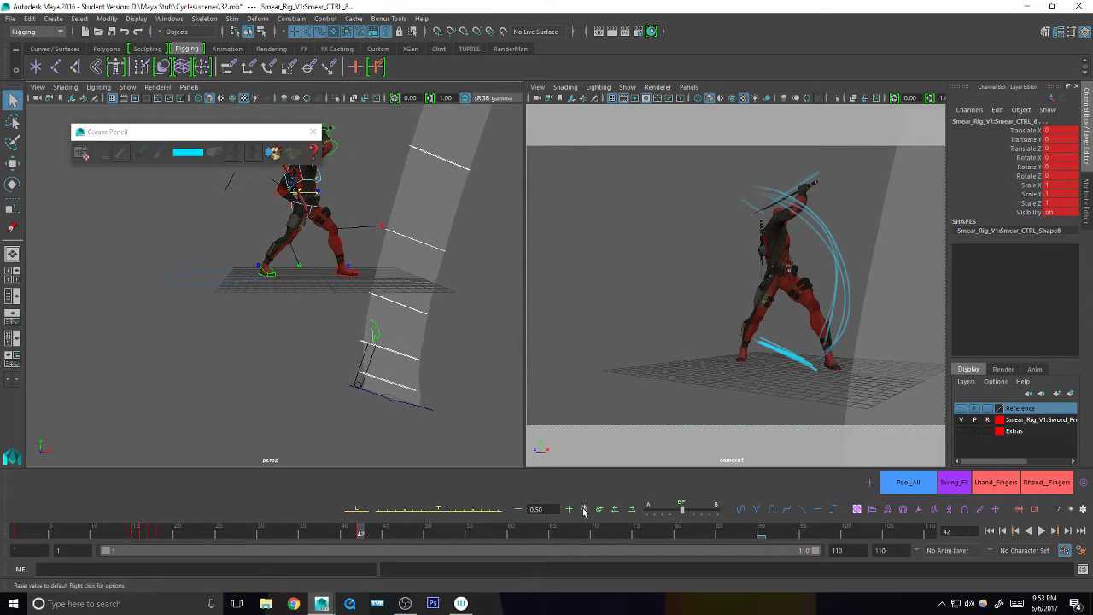
{"action": "mouse_move", "coordinate": [462, 319]}
{"action": "left_mouse_down", "text": "alt"}
{"action": "mouse_move", "coordinate": [367, 376]}
{"action": "mouse_move", "coordinate": [350, 397]}
{"action": "mouse_move", "coordinate": [366, 405]}
{"action": "left_mouse_up", "text": "alt"}
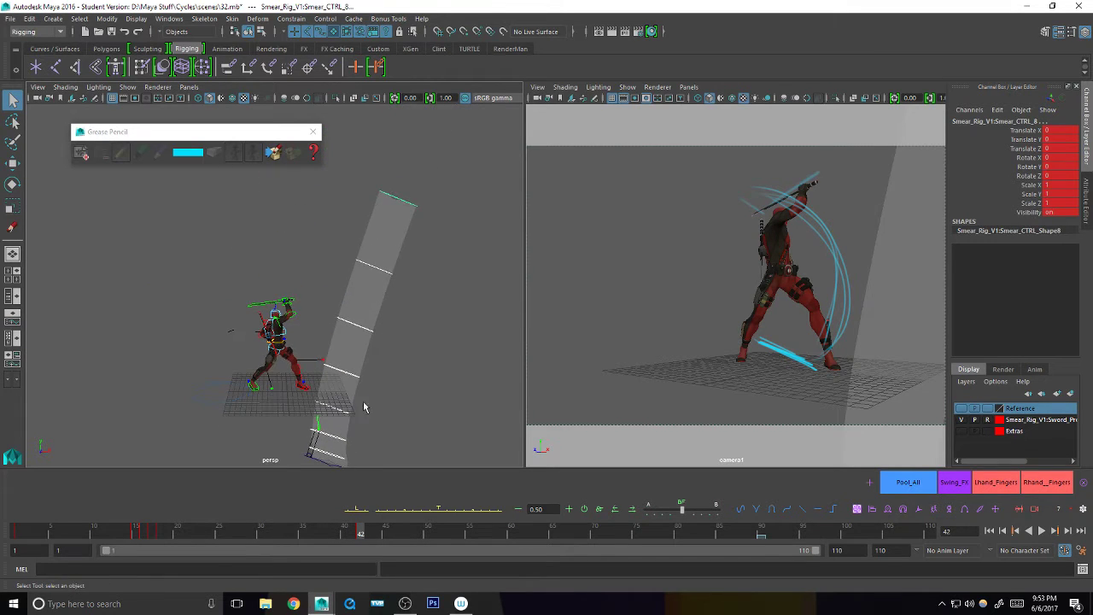
{"action": "key", "text": "ctrl+z"}
{"action": "middle_click_drag", "start_coordinate": [410, 416], "coordinate": [409, 363], "text": "alt"}
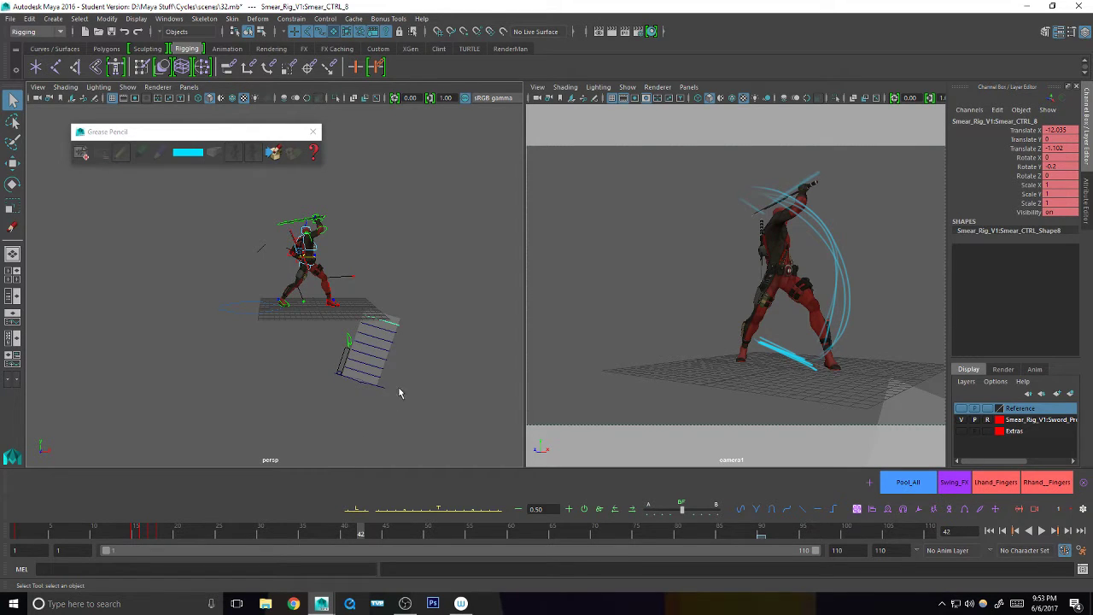
- Bring the smear master control up to Deadpool at frame 45, around X -1.4, Y 3.6, Z -10.9, rotated about X 189, Y -155.8, Z -127
{"action": "left_click", "coordinate": [18, 533]}
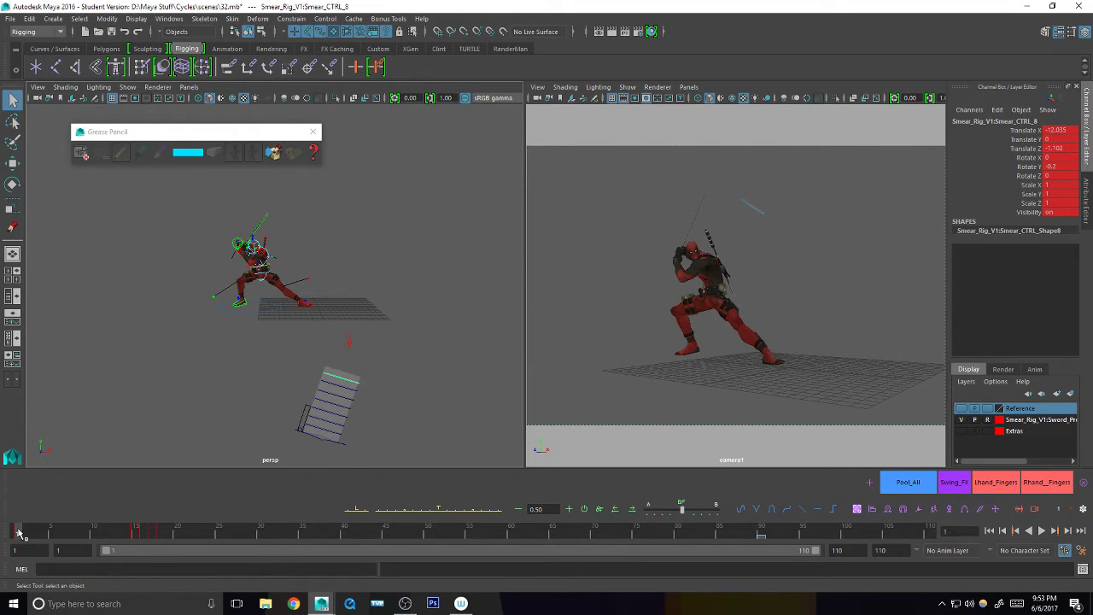
{"action": "left_click_drag", "start_coordinate": [343, 531], "coordinate": [388, 551]}
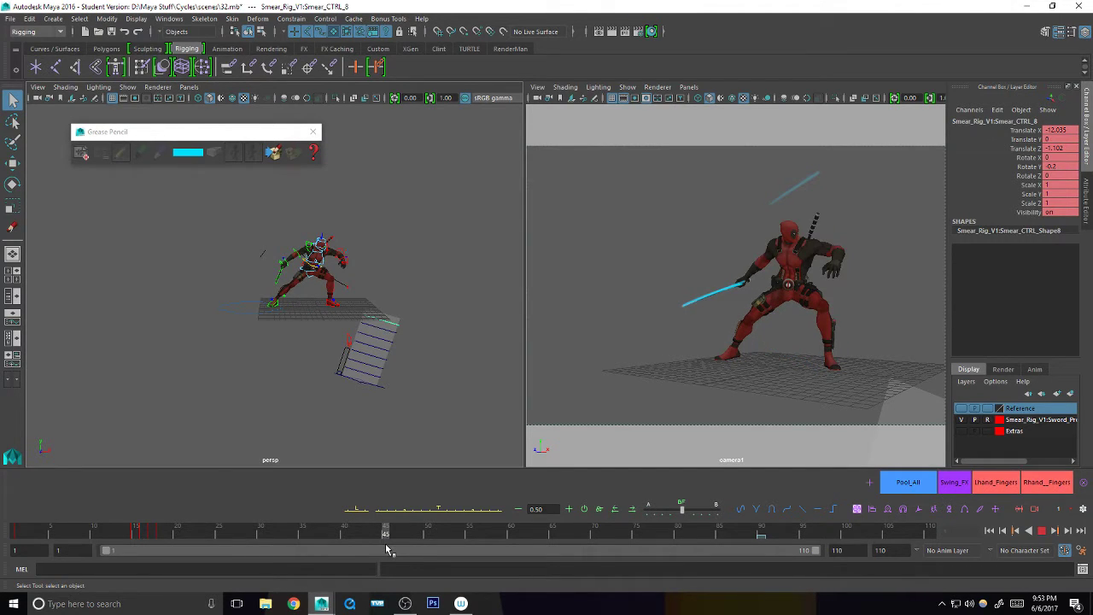
{"action": "scroll", "coordinate": [374, 303], "scroll_direction": "up", "scroll_amount": 4}
{"action": "left_click", "coordinate": [443, 445]}
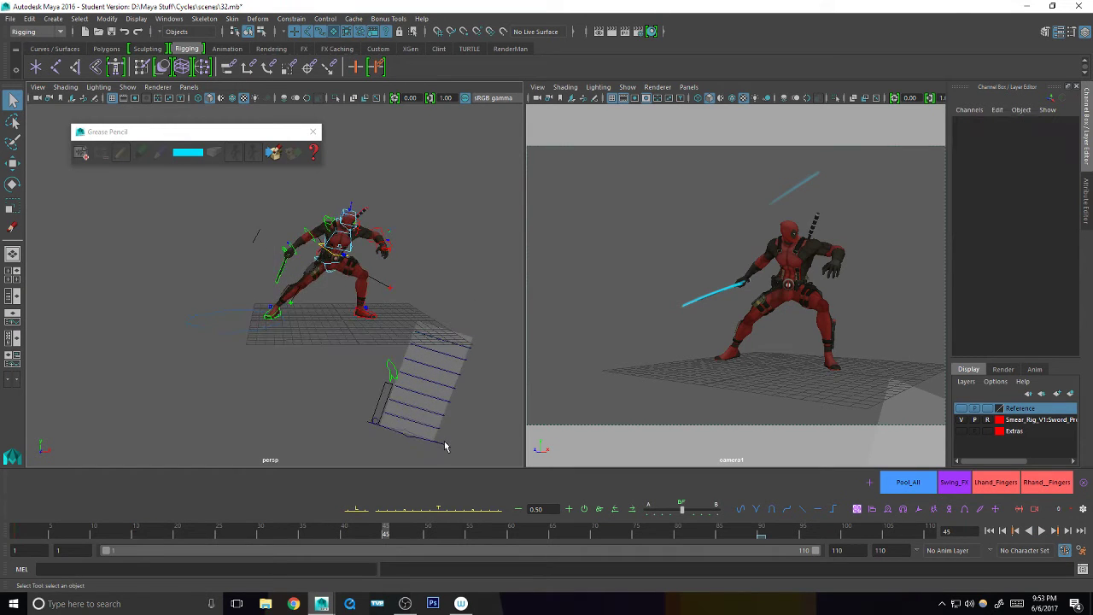
{"action": "left_click", "coordinate": [440, 441]}
{"action": "key", "text": "w"}
{"action": "mouse_move", "coordinate": [438, 439]}
{"action": "left_mouse_down", "text": "alt"}
{"action": "mouse_move", "coordinate": [481, 398]}
{"action": "mouse_move", "coordinate": [432, 402]}
{"action": "mouse_move", "coordinate": [317, 261]}
{"action": "mouse_move", "coordinate": [317, 285]}
{"action": "left_mouse_up", "text": "alt"}
{"action": "key", "text": "e"}
{"action": "key", "text": "w"}
{"action": "key", "text": "e"}
{"action": "mouse_move", "coordinate": [354, 319]}
{"action": "left_mouse_down", "text": "alt"}
{"action": "mouse_move", "coordinate": [337, 335]}
{"action": "mouse_move", "coordinate": [362, 366]}
{"action": "left_mouse_up", "text": "alt"}
{"action": "key", "text": "w"}
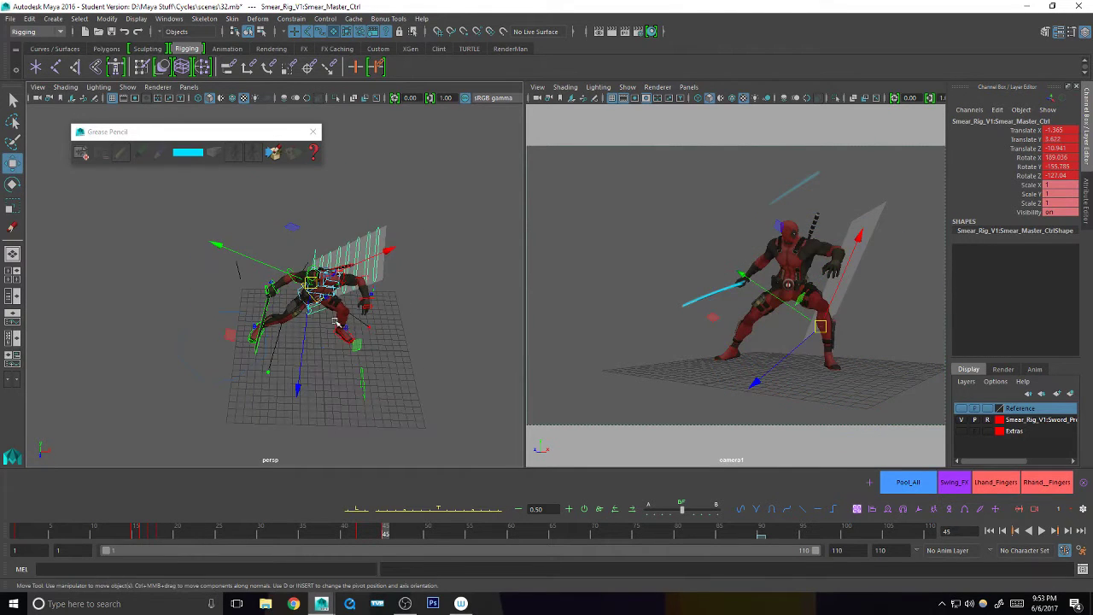
- Rotate the smear master to about X 180.4 and move it to the sword blade, around X -8.25, Y 7.09, Z 0.63
{"action": "key", "text": "e"}
{"action": "mouse_move", "coordinate": [276, 355]}
{"action": "left_mouse_down"}
{"action": "mouse_move", "coordinate": [253, 351]}
{"action": "mouse_move", "coordinate": [266, 360]}
{"action": "mouse_move", "coordinate": [383, 342]}
{"action": "mouse_move", "coordinate": [351, 348]}
{"action": "left_mouse_up"}
{"action": "key", "text": "w"}
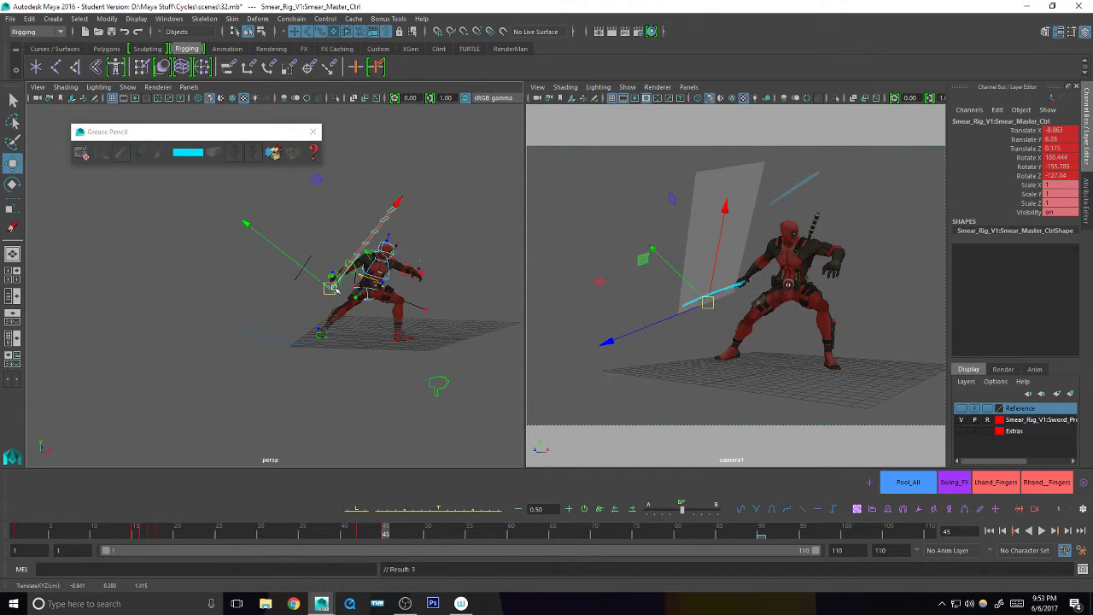
{"action": "right_click_drag", "start_coordinate": [351, 349], "coordinate": [461, 334], "text": "alt"}
{"action": "middle_click_drag", "start_coordinate": [384, 350], "coordinate": [349, 390], "text": "alt"}
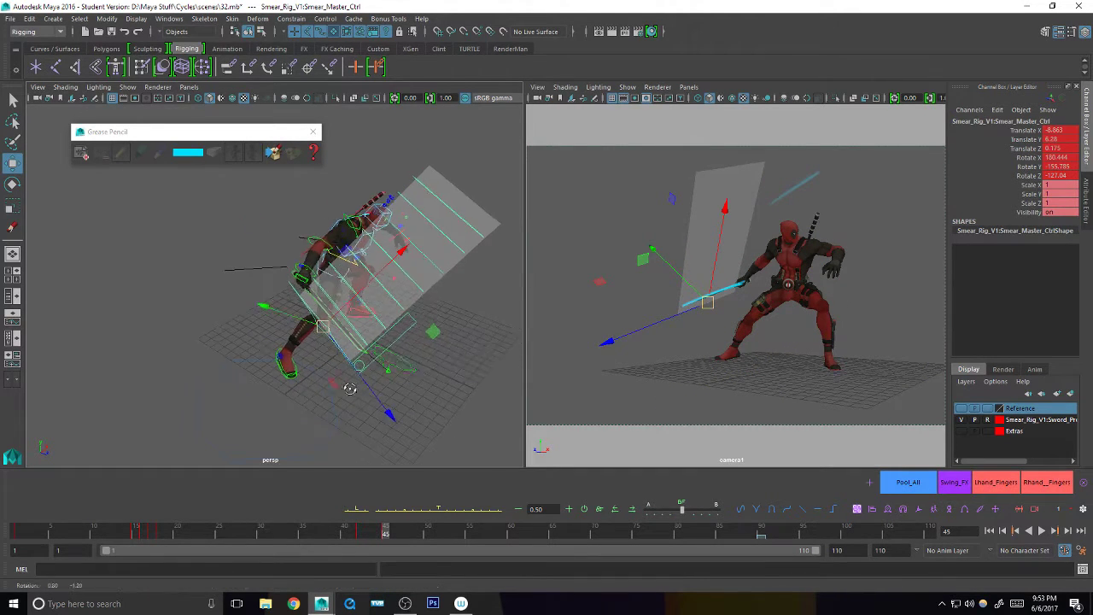
{"action": "mouse_move", "coordinate": [406, 246]}
{"action": "left_mouse_down"}
{"action": "mouse_move", "coordinate": [432, 224]}
{"action": "mouse_move", "coordinate": [416, 236]}
{"action": "left_mouse_up"}
- Tilt the smear master control to about Rotate X 183.6 so the strip's base lines up with the sword blade
{"action": "mouse_move", "coordinate": [416, 235]}
{"action": "left_mouse_down", "text": "alt"}
{"action": "mouse_move", "coordinate": [361, 256]}
{"action": "mouse_move", "coordinate": [332, 250]}
{"action": "mouse_move", "coordinate": [340, 246]}
{"action": "left_mouse_up", "text": "alt"}
{"action": "right_click_drag", "start_coordinate": [419, 282], "coordinate": [512, 299], "text": "alt"}
{"action": "key", "text": "e"}
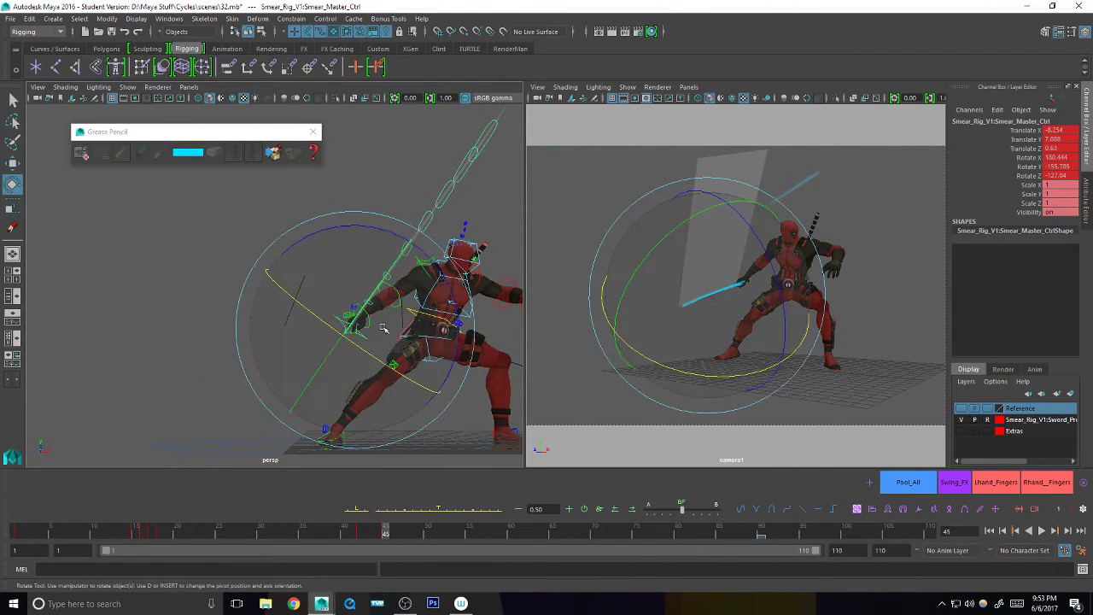
{"action": "mouse_move", "coordinate": [372, 354]}
{"action": "left_mouse_down"}
{"action": "mouse_move", "coordinate": [386, 367]}
{"action": "mouse_move", "coordinate": [379, 373]}
{"action": "left_mouse_up"}
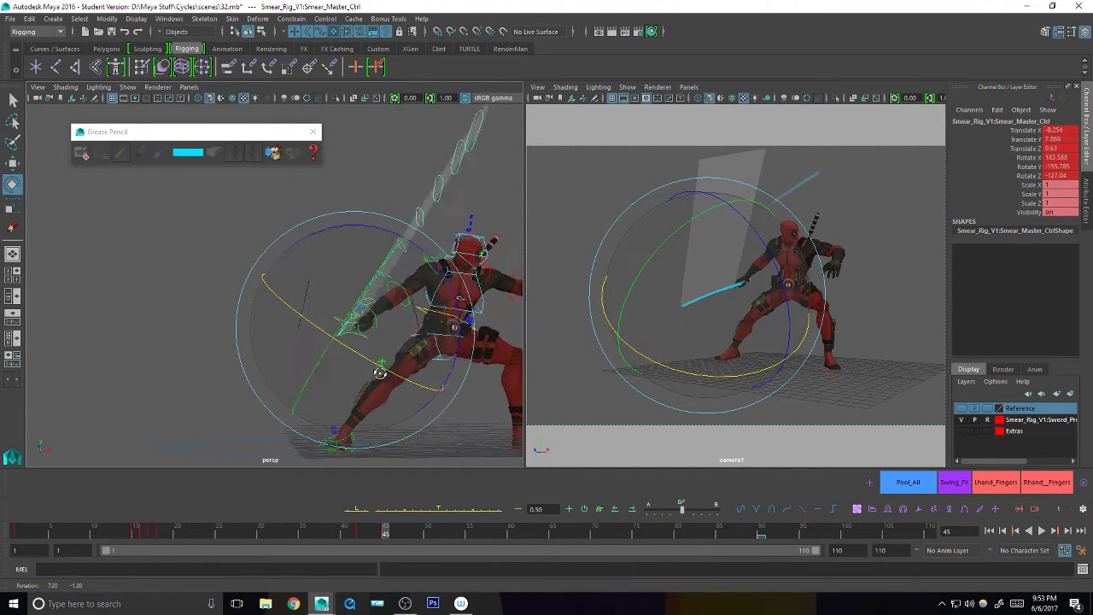
{"action": "right_click_drag", "start_coordinate": [359, 349], "coordinate": [371, 344], "text": "alt"}
{"action": "left_click_drag", "start_coordinate": [369, 344], "coordinate": [369, 342], "text": "alt"}
{"action": "key", "text": "q"}
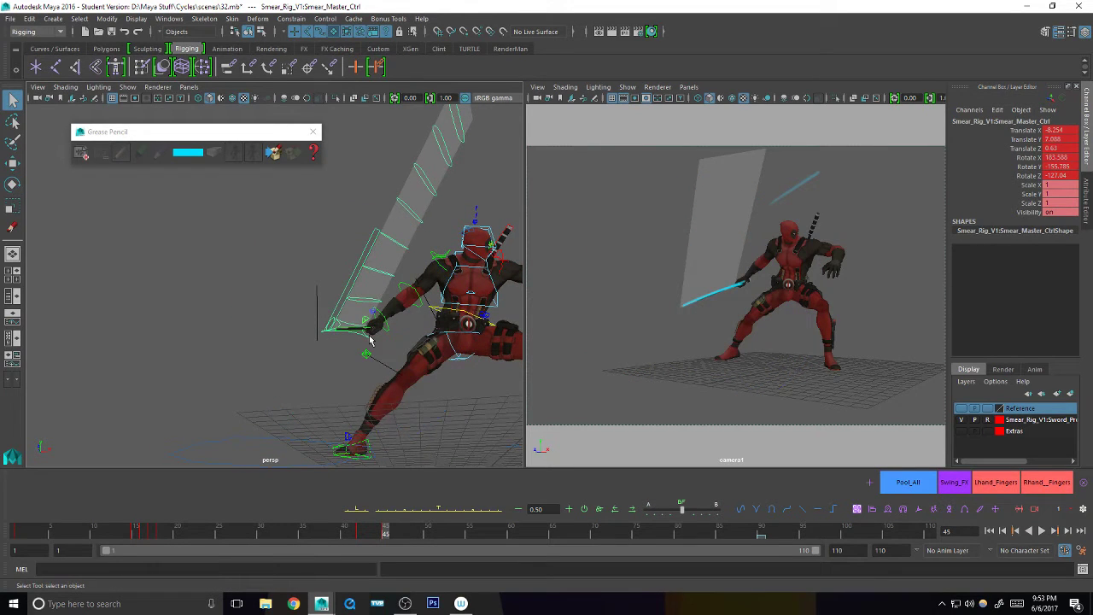
- Close the Grease Pencil window and hide grease pencil sketches in the camera view
{"action": "left_click", "coordinate": [312, 131]}
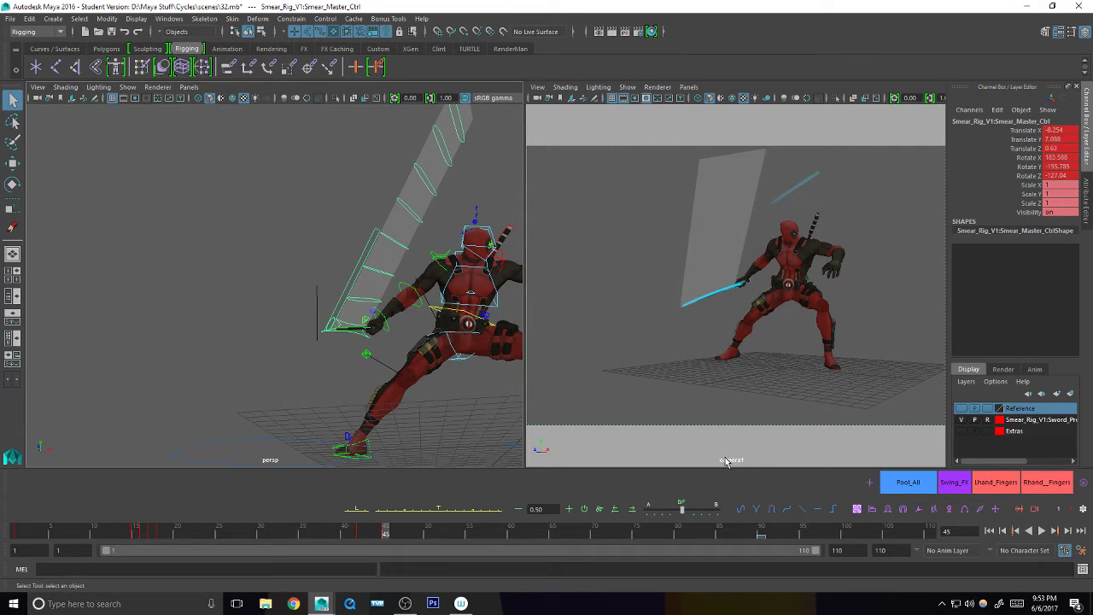
{"action": "left_click", "coordinate": [630, 87]}
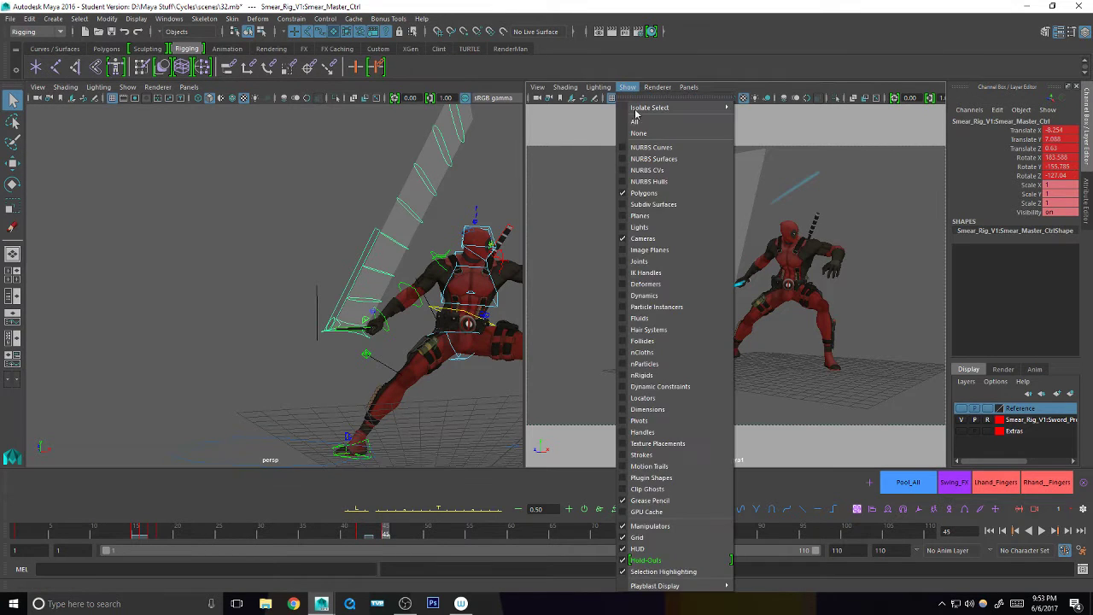
{"action": "left_click", "coordinate": [672, 502]}
- Nudge the smear master to about X -8.09, Y 6.97, Z 0.62, key it at frame 45 and compare frames 42 to 45
{"action": "mouse_move", "coordinate": [404, 353]}
{"action": "left_mouse_down", "text": "alt"}
{"action": "mouse_move", "coordinate": [384, 349]}
{"action": "mouse_move", "coordinate": [334, 391]}
{"action": "mouse_move", "coordinate": [419, 364]}
{"action": "left_mouse_up", "text": "alt"}
{"action": "key", "text": "w"}
{"action": "middle_click_drag", "start_coordinate": [272, 274], "coordinate": [271, 278]}
{"action": "key", "text": "e"}
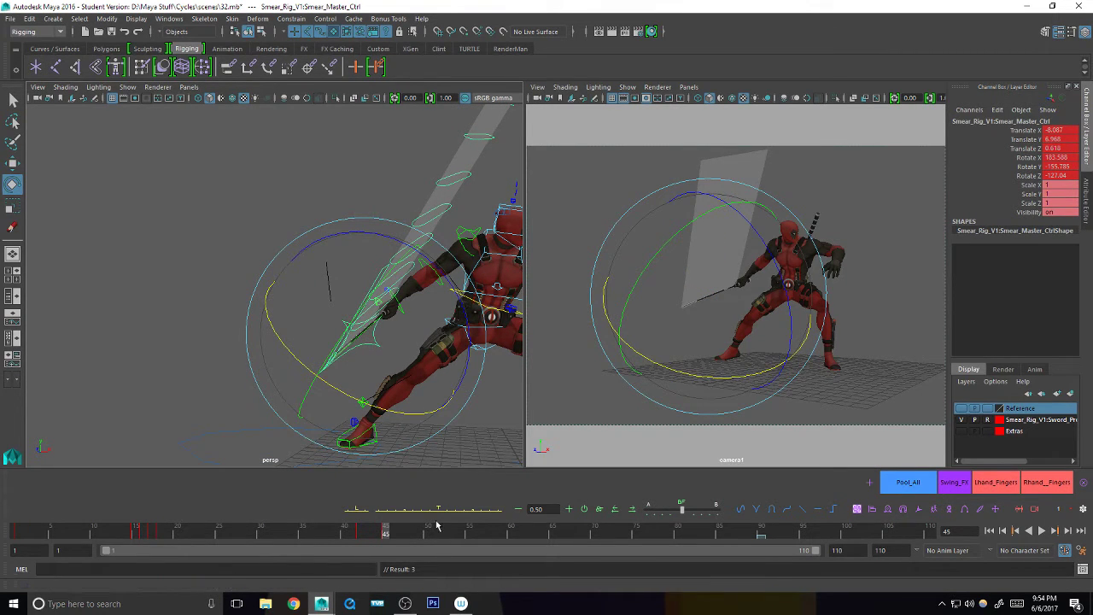
{"action": "key", "text": "q"}
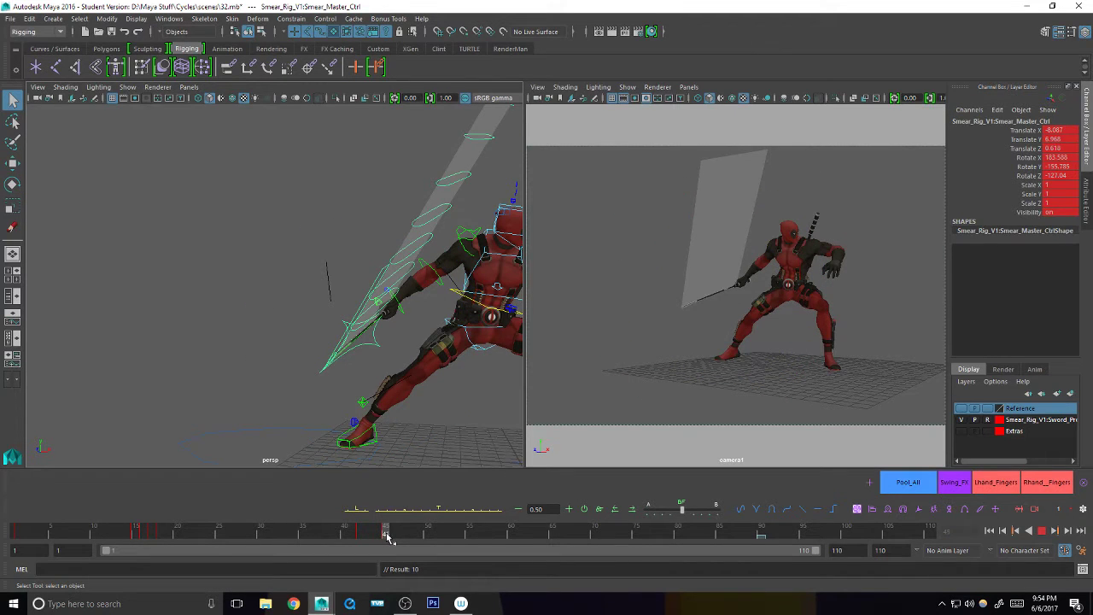
{"action": "left_click_drag", "start_coordinate": [386, 536], "coordinate": [360, 533]}
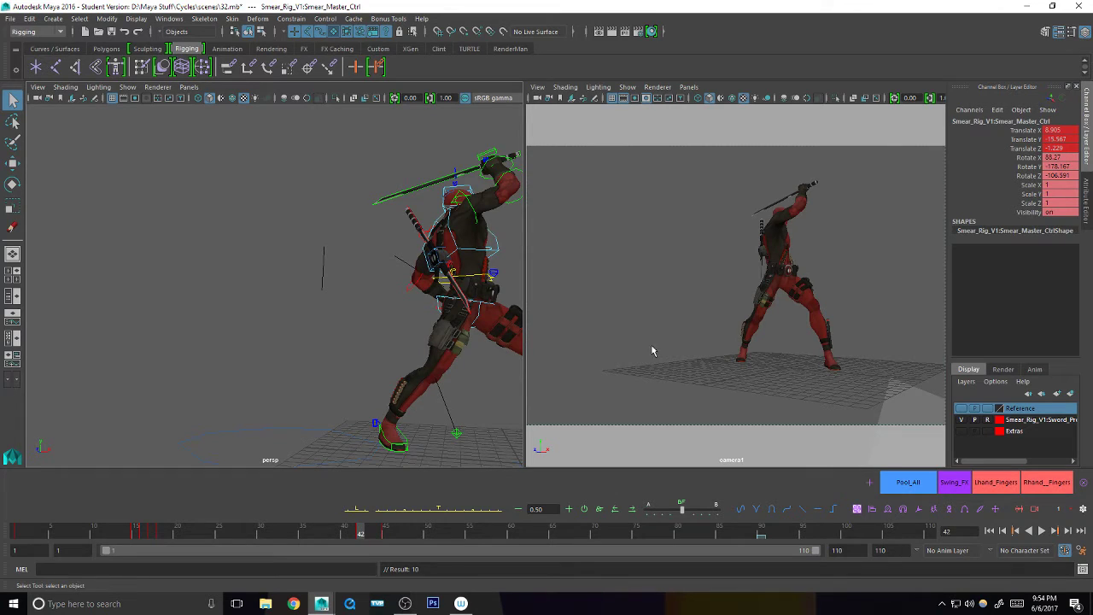
{"action": "left_click", "coordinate": [378, 533]}
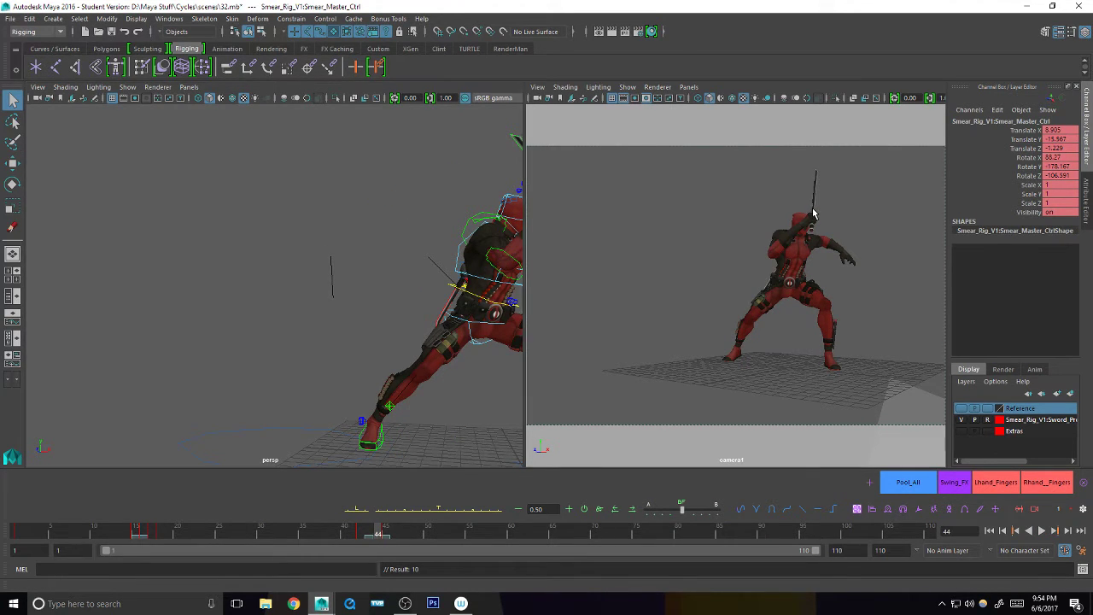
{"action": "key", "text": "alt+period"}
- Rotate the smear master control at frame 45 to about X 198, Y -163.2, Z -166.7
{"action": "key", "text": "e"}
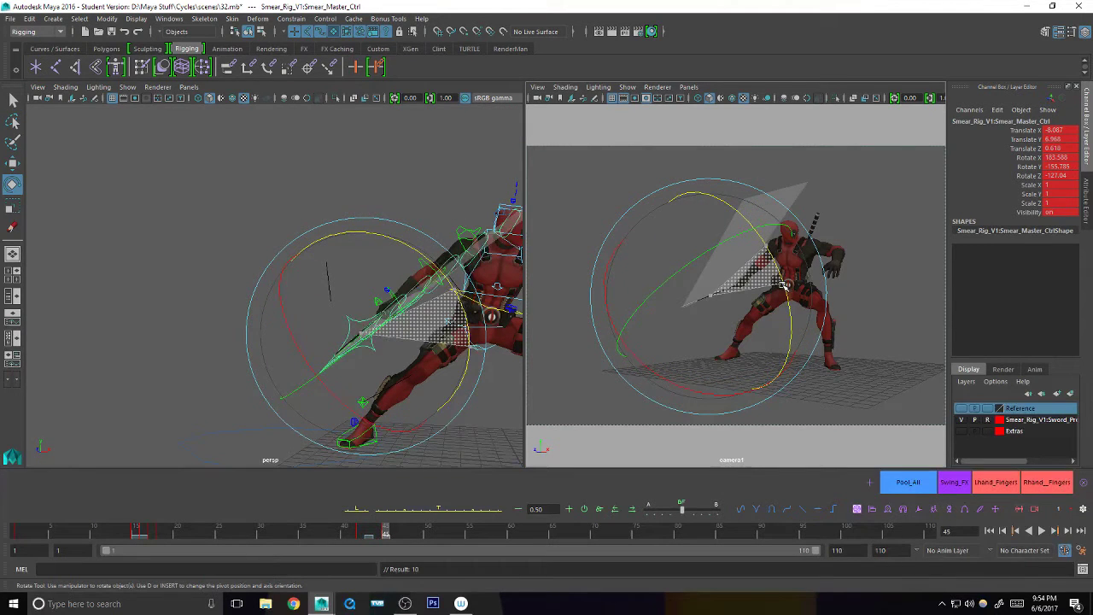
{"action": "left_click_drag", "start_coordinate": [782, 284], "coordinate": [792, 299]}
{"action": "key", "text": "q"}
- Slide the smear rig's shape toggle control along its slider to taper the strip
{"action": "mouse_move", "coordinate": [401, 378]}
{"action": "left_mouse_down", "text": "alt"}
{"action": "mouse_move", "coordinate": [485, 383]}
{"action": "mouse_move", "coordinate": [475, 386]}
{"action": "left_mouse_up", "text": "alt"}
{"action": "middle_click_drag", "start_coordinate": [476, 386], "coordinate": [474, 383], "text": "alt"}
{"action": "left_click_drag", "start_coordinate": [474, 382], "coordinate": [439, 395], "text": "alt"}
{"action": "right_click_drag", "start_coordinate": [439, 395], "coordinate": [353, 385], "text": "alt"}
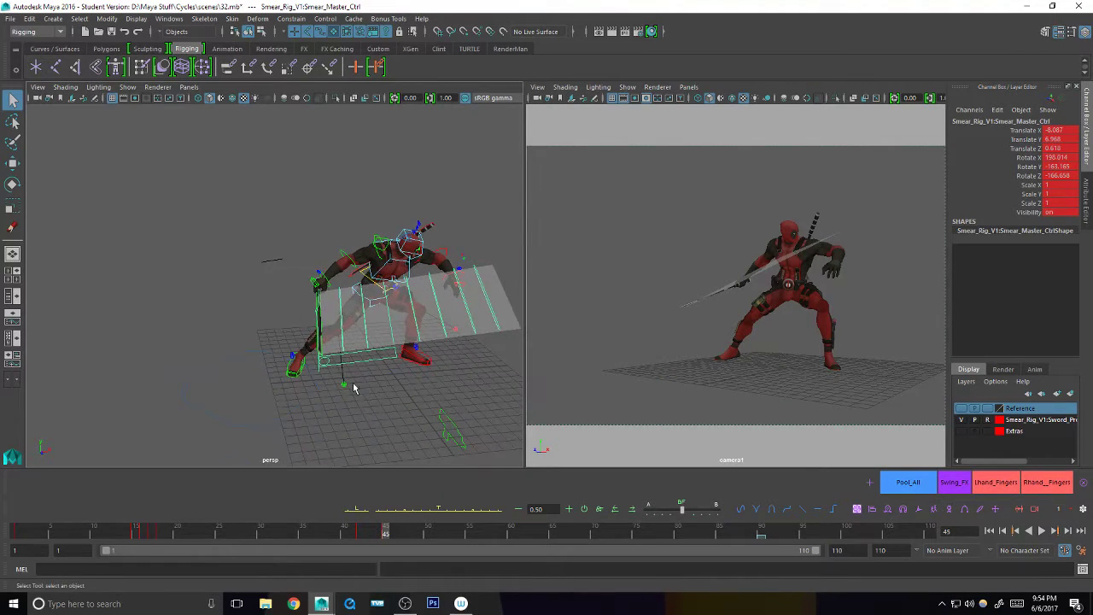
{"action": "left_click", "coordinate": [331, 361]}
{"action": "middle_click_drag", "start_coordinate": [390, 369], "coordinate": [385, 390], "text": "alt"}
{"action": "key", "text": "w"}
{"action": "left_click_drag", "start_coordinate": [416, 371], "coordinate": [444, 369]}
{"action": "key", "text": "q"}
- Rotate smear section controls 8 through 2 together to bend the strip into a curved swing arc
{"action": "left_click", "coordinate": [469, 343]}
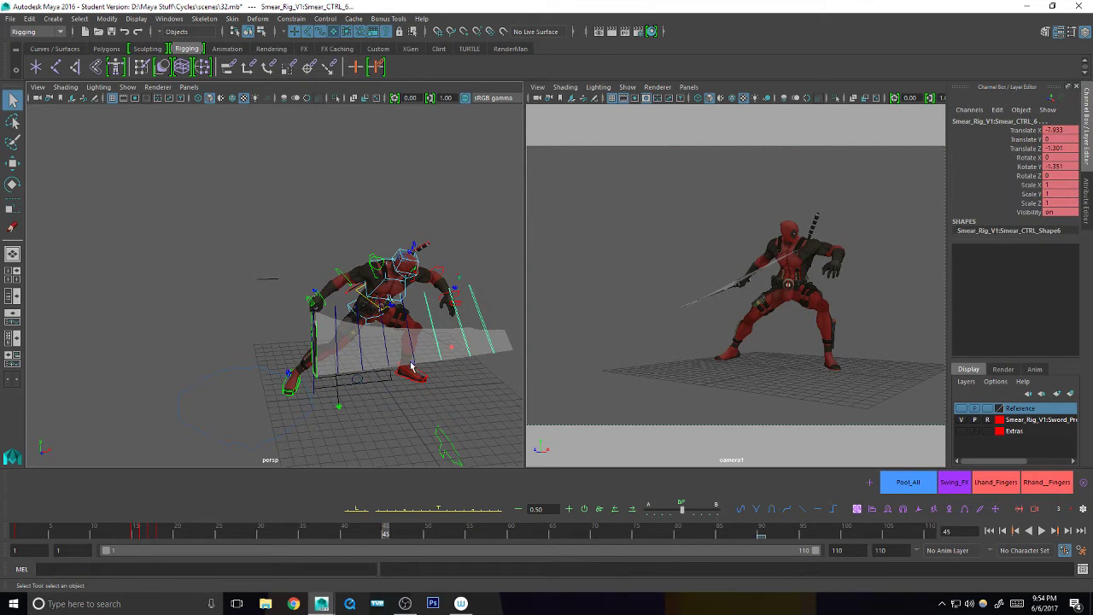
{"action": "left_click", "coordinate": [366, 358]}
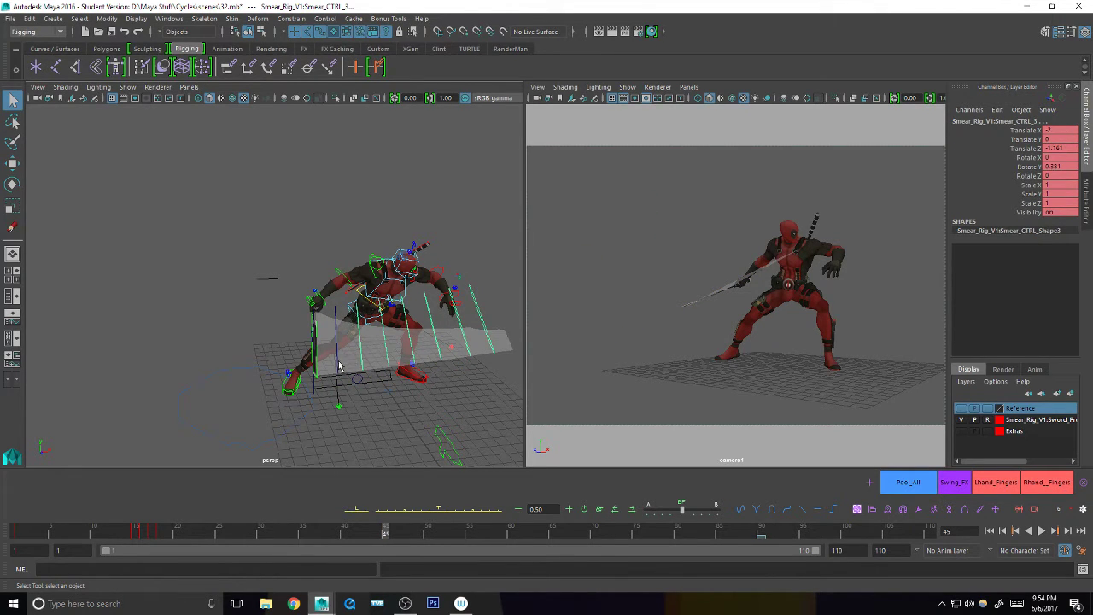
{"action": "key", "text": "e"}
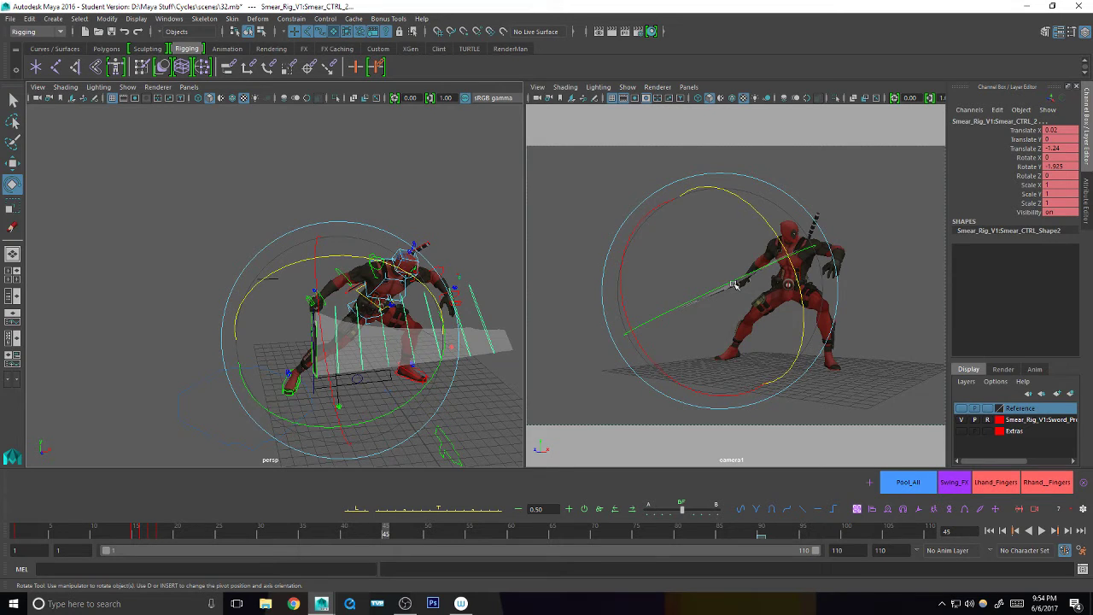
{"action": "mouse_move", "coordinate": [734, 284]}
{"action": "left_mouse_down"}
{"action": "mouse_move", "coordinate": [663, 366]}
{"action": "mouse_move", "coordinate": [691, 345]}
{"action": "mouse_move", "coordinate": [790, 338]}
{"action": "mouse_move", "coordinate": [811, 320]}
{"action": "left_mouse_up"}
{"action": "key", "text": "q"}
- Rotate the smear master control to about X 200.9, Y -167, Z -177.8 and key it at frame 45
{"action": "left_click", "coordinate": [319, 374]}
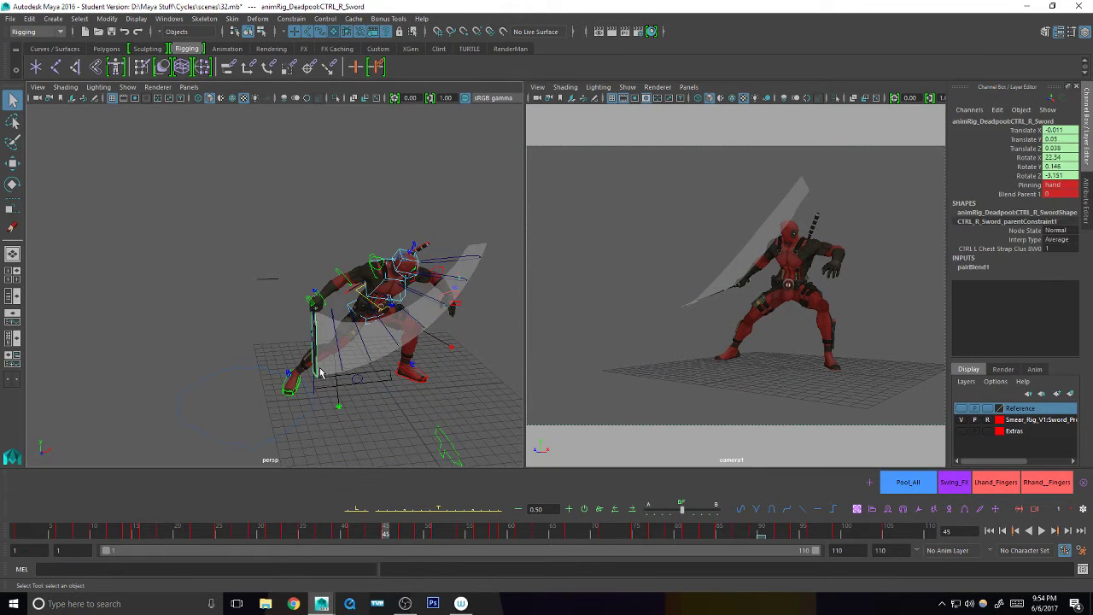
{"action": "left_click", "coordinate": [331, 387]}
{"action": "key", "text": "e"}
{"action": "key", "text": "q"}
{"action": "left_click_drag", "start_coordinate": [347, 363], "coordinate": [299, 374], "text": "alt"}
{"action": "key", "text": "e"}
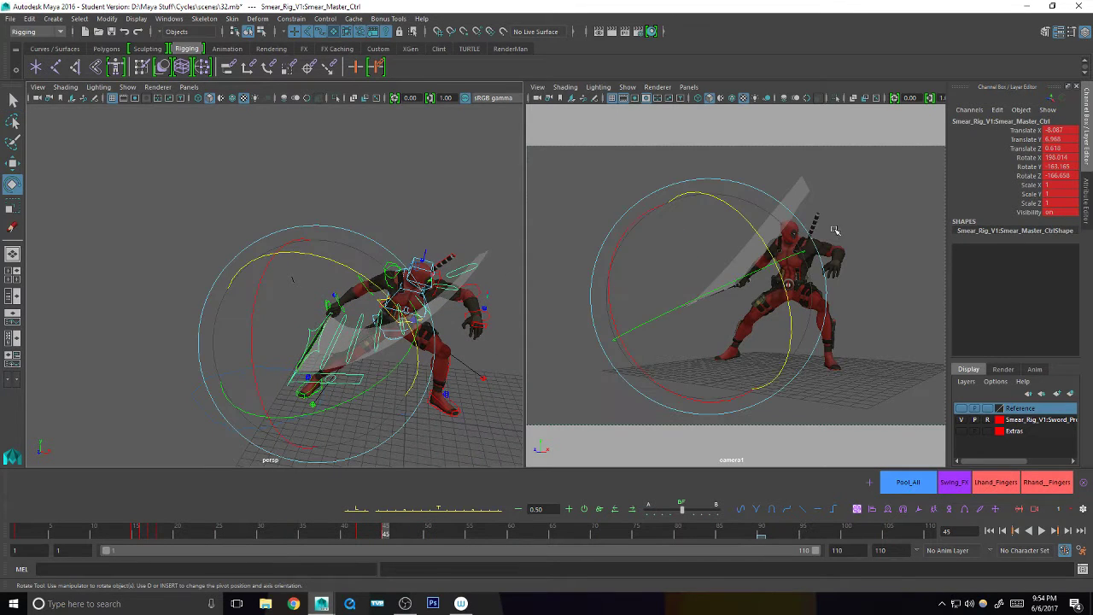
{"action": "left_click_drag", "start_coordinate": [781, 280], "coordinate": [793, 307]}
{"action": "key", "text": "s"}
{"action": "key", "text": "q"}
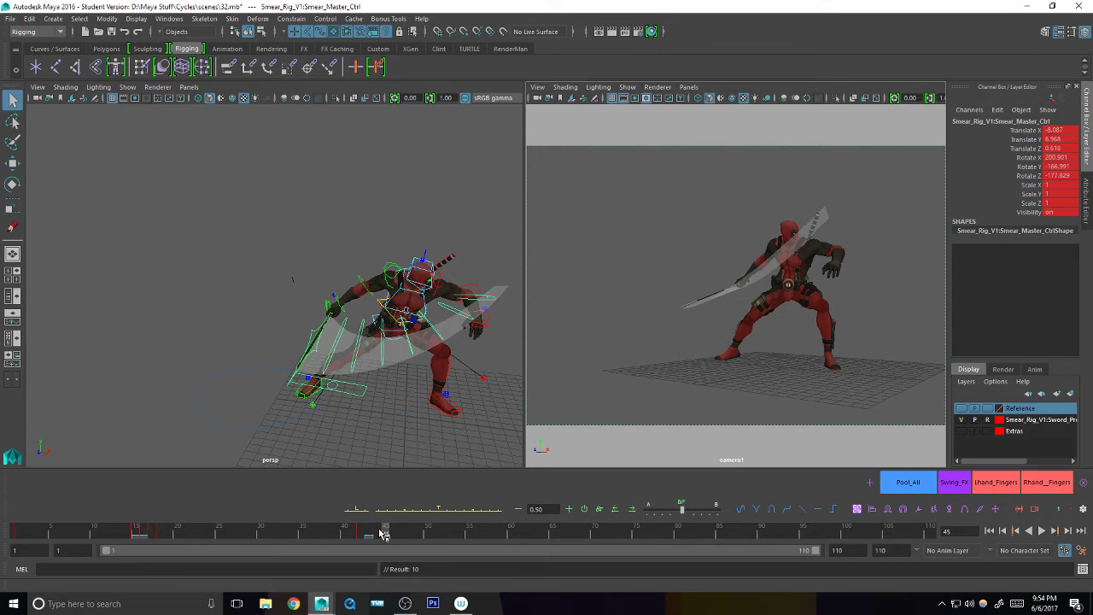
- Select every smear control with the Swing_FX selection set and key them at frame 45
{"action": "key", "text": "alt+v"}
{"action": "left_click", "coordinate": [940, 480]}
{"action": "key", "text": "s"}
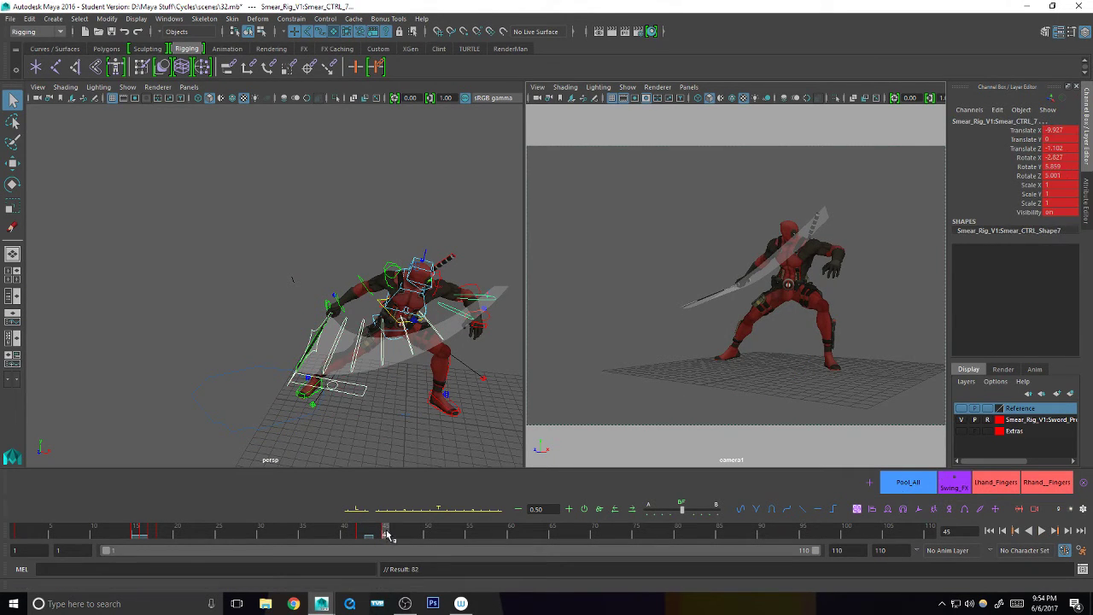
- Reposition the smear master control away from Deadpool at frame 44 and compare that frame with the arc at frame 45
{"action": "mouse_move", "coordinate": [386, 534]}
{"action": "left_mouse_down"}
{"action": "mouse_move", "coordinate": [345, 536]}
{"action": "mouse_move", "coordinate": [379, 535]}
{"action": "left_mouse_up"}
{"action": "right_click_drag", "start_coordinate": [296, 376], "coordinate": [91, 444], "text": "alt"}
{"action": "mouse_move", "coordinate": [413, 437]}
{"action": "left_mouse_down"}
{"action": "mouse_move", "coordinate": [382, 482]}
{"action": "mouse_move", "coordinate": [384, 533]}
{"action": "left_mouse_up"}
{"action": "left_click", "coordinate": [406, 444]}
{"action": "key", "text": "w"}
{"action": "key", "text": "q"}
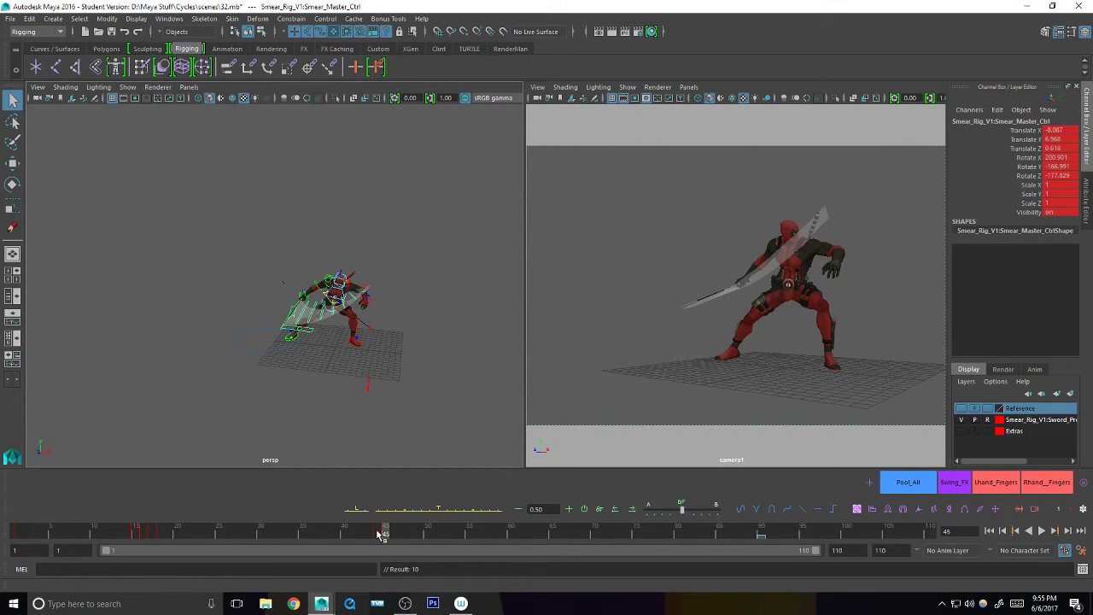
{"action": "left_click_drag", "start_coordinate": [394, 286], "coordinate": [419, 316], "text": "alt"}
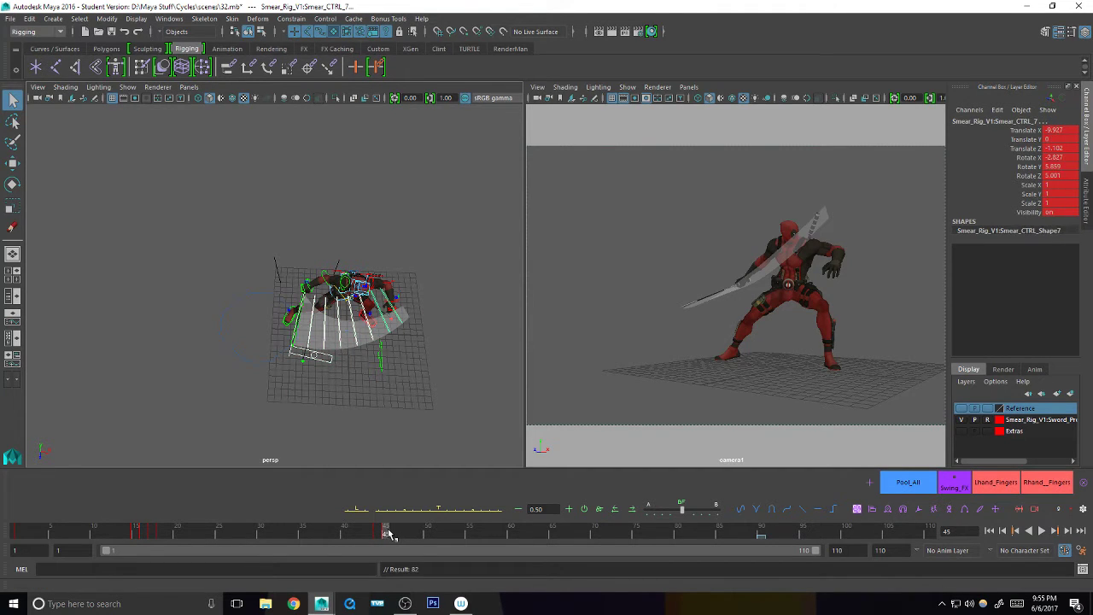
- At frame 46, move and rotate the smear rig's master control toward the sword, with rotation about 202, -148, -185
{"action": "left_click", "coordinate": [393, 531]}
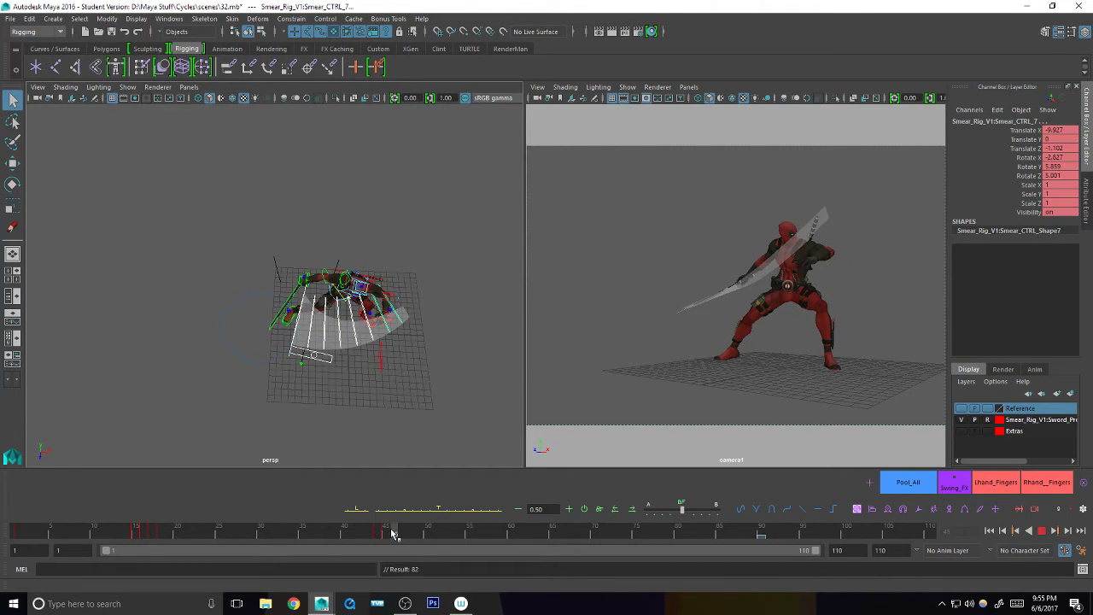
{"action": "right_click_drag", "start_coordinate": [416, 382], "coordinate": [503, 317], "text": "alt"}
{"action": "mouse_move", "coordinate": [314, 415]}
{"action": "left_mouse_down", "text": "alt"}
{"action": "mouse_move", "coordinate": [410, 359]}
{"action": "mouse_move", "coordinate": [401, 366]}
{"action": "left_mouse_up", "text": "alt"}
{"action": "left_click", "coordinate": [317, 433]}
{"action": "mouse_move", "coordinate": [316, 435]}
{"action": "left_mouse_down", "text": "alt"}
{"action": "mouse_move", "coordinate": [395, 419]}
{"action": "mouse_move", "coordinate": [444, 368]}
{"action": "mouse_move", "coordinate": [452, 341]}
{"action": "left_mouse_up", "text": "alt"}
{"action": "key", "text": "w"}
{"action": "mouse_move", "coordinate": [374, 359]}
{"action": "left_mouse_down", "text": "alt"}
{"action": "mouse_move", "coordinate": [362, 370]}
{"action": "mouse_move", "coordinate": [339, 367]}
{"action": "left_mouse_up", "text": "alt"}
{"action": "mouse_move", "coordinate": [341, 367]}
{"action": "left_mouse_down", "text": "alt"}
{"action": "mouse_move", "coordinate": [381, 375]}
{"action": "mouse_move", "coordinate": [385, 390]}
{"action": "mouse_move", "coordinate": [354, 430]}
{"action": "mouse_move", "coordinate": [336, 421]}
{"action": "mouse_move", "coordinate": [343, 393]}
{"action": "left_mouse_up", "text": "alt"}
{"action": "key", "text": "e"}
{"action": "key", "text": "w"}
{"action": "left_click_drag", "start_coordinate": [352, 263], "coordinate": [354, 271]}
{"action": "key", "text": "q"}
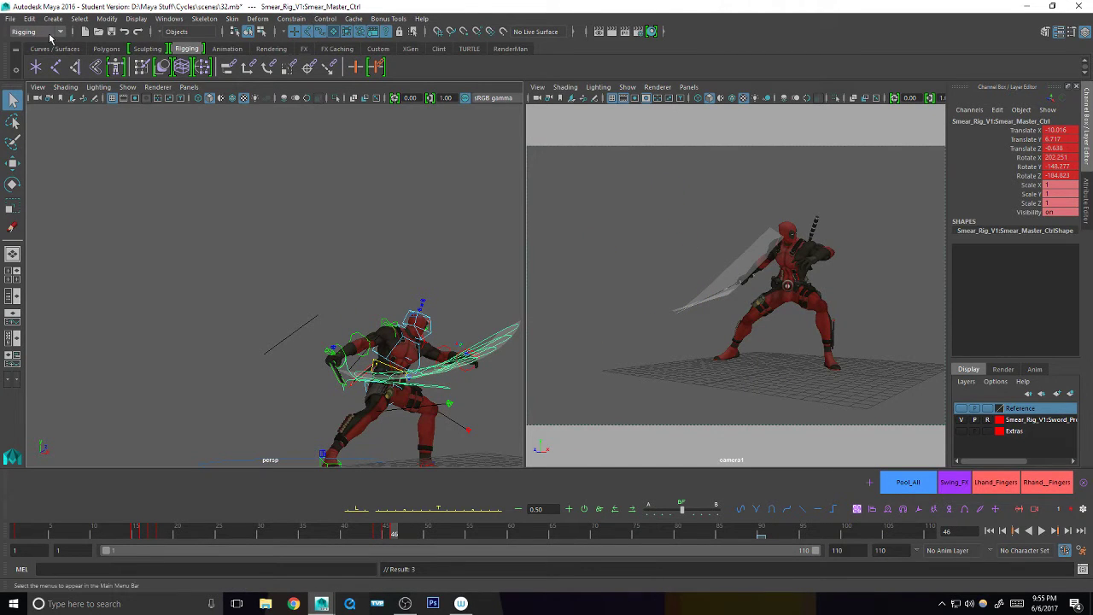
{"action": "left_click", "coordinate": [232, 19]}
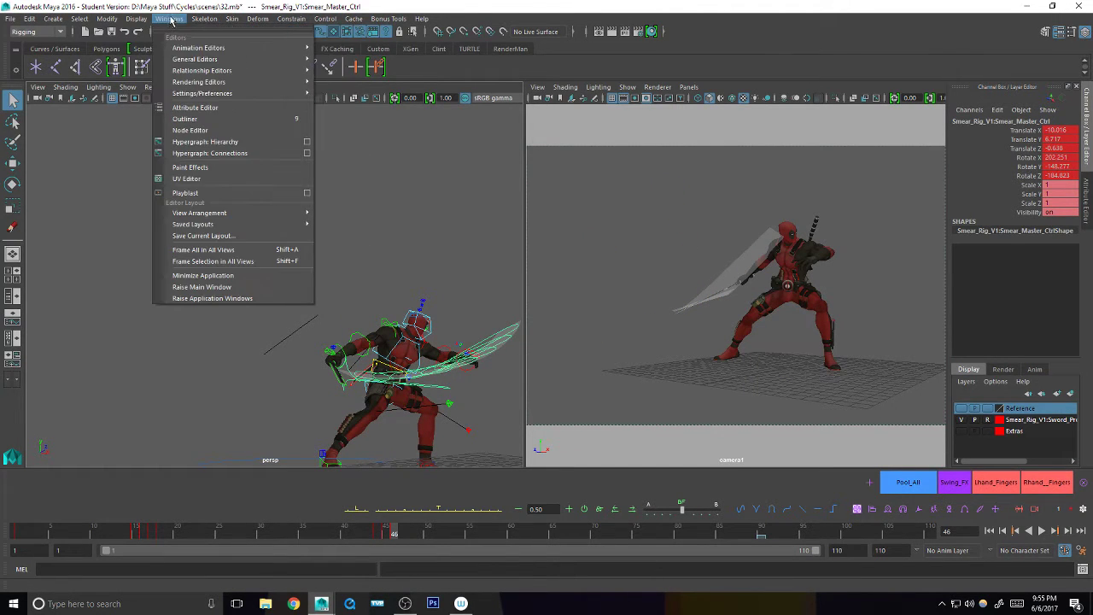
{"action": "left_click", "coordinate": [202, 19]}
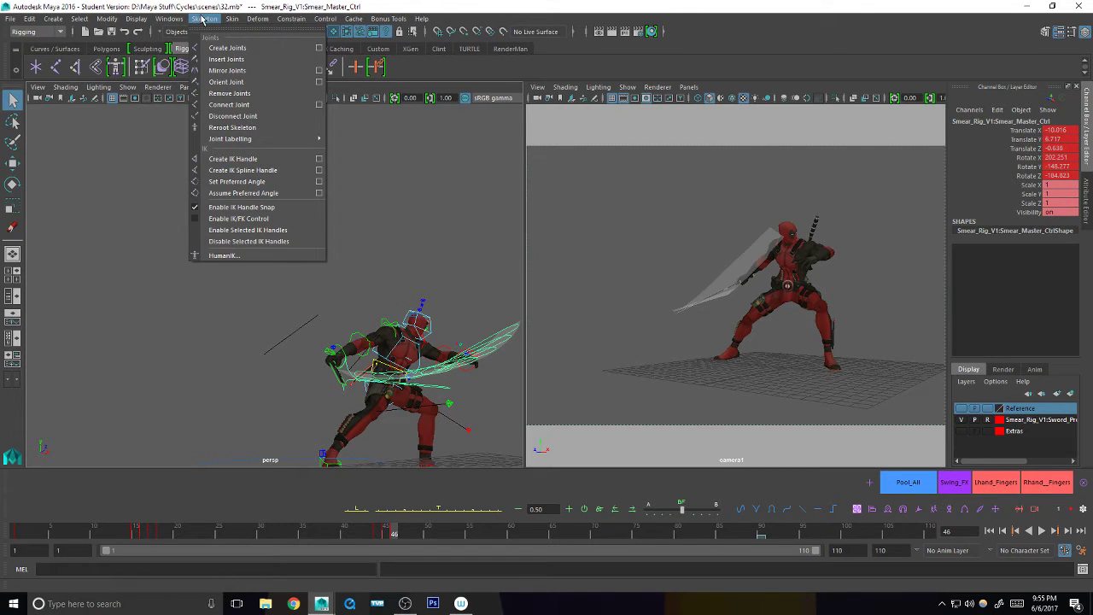
{"action": "left_click", "coordinate": [251, 255]}
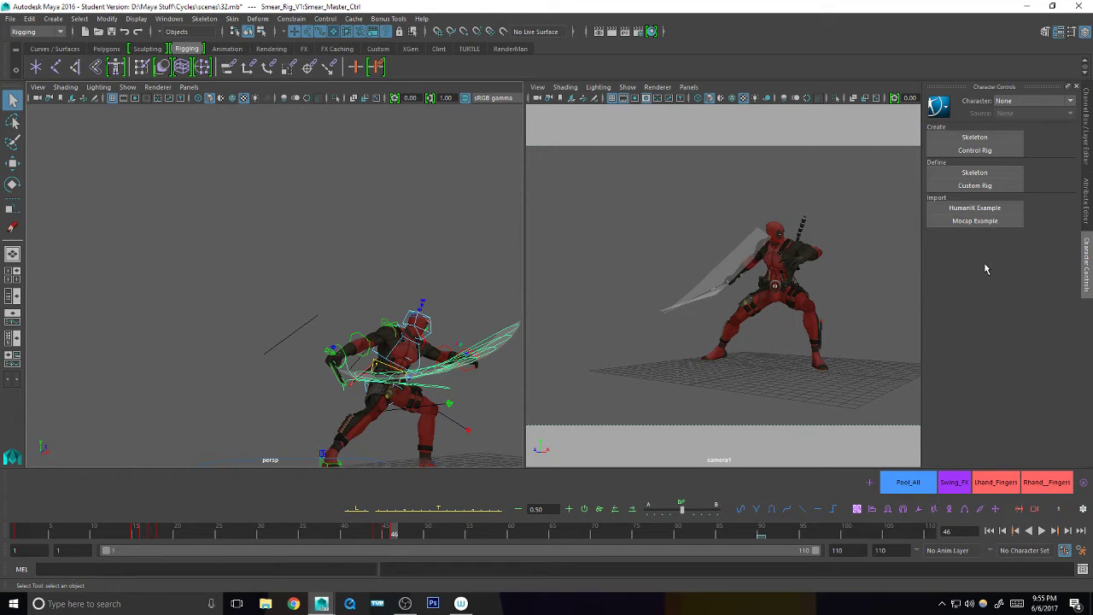
{"action": "left_click", "coordinate": [1076, 86]}
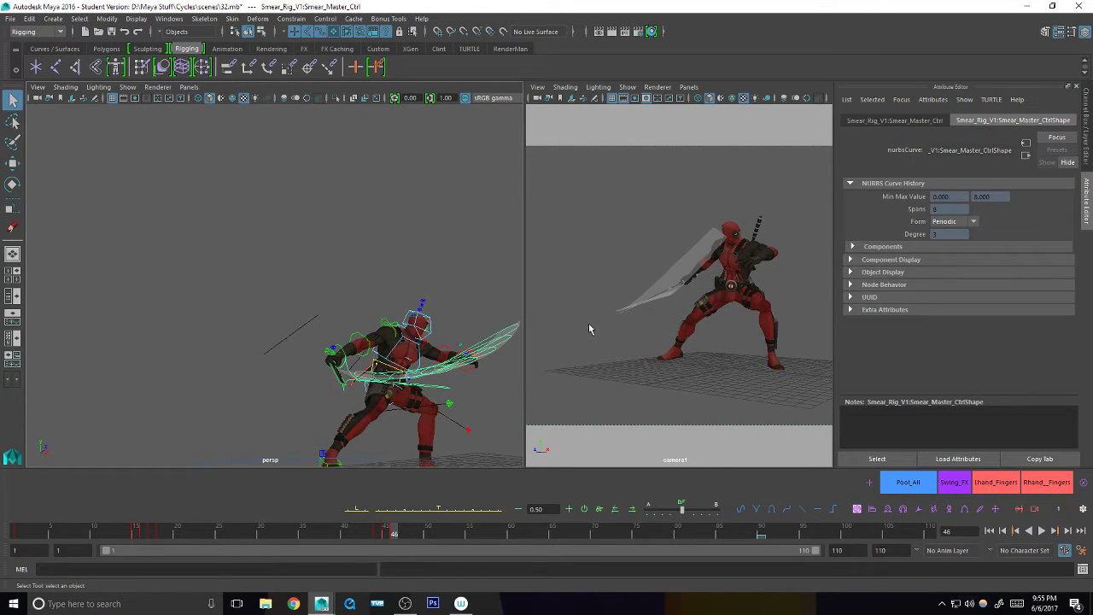
{"action": "key", "text": "ctrl+a"}
- Align the smear master control with the held sword at frame 46, at about -10.06, 6.89, -1.10 with X rotation about 212.5
{"action": "middle_click_drag", "start_coordinate": [481, 383], "coordinate": [388, 290], "text": "alt"}
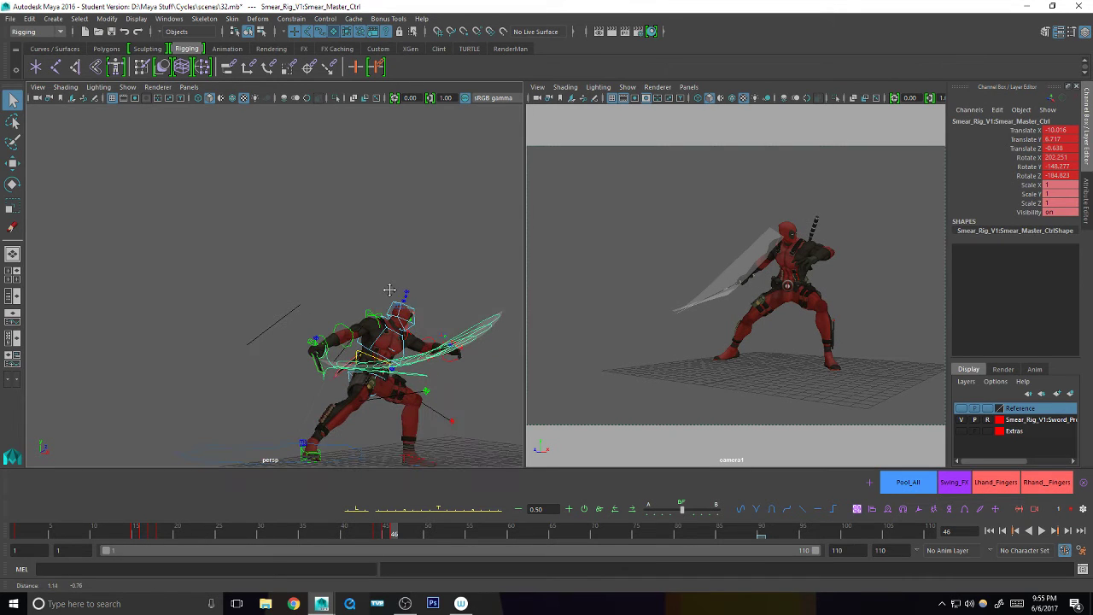
{"action": "left_click_drag", "start_coordinate": [389, 290], "coordinate": [298, 390], "text": "alt"}
{"action": "right_click_drag", "start_coordinate": [298, 390], "coordinate": [458, 327], "text": "alt"}
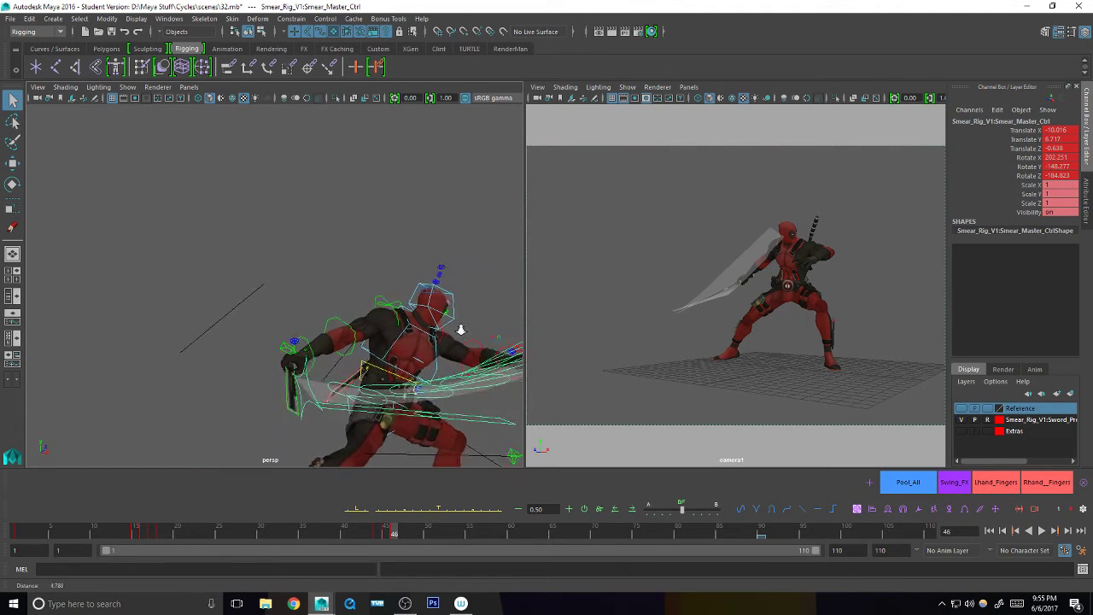
{"action": "middle_click_drag", "start_coordinate": [385, 378], "coordinate": [356, 408], "text": "alt"}
{"action": "key", "text": "e"}
{"action": "left_click_drag", "start_coordinate": [319, 399], "coordinate": [298, 365]}
{"action": "key", "text": "w"}
{"action": "left_click_drag", "start_coordinate": [298, 365], "coordinate": [325, 427], "text": "alt"}
{"action": "key", "text": "e"}
{"action": "key", "text": "w"}
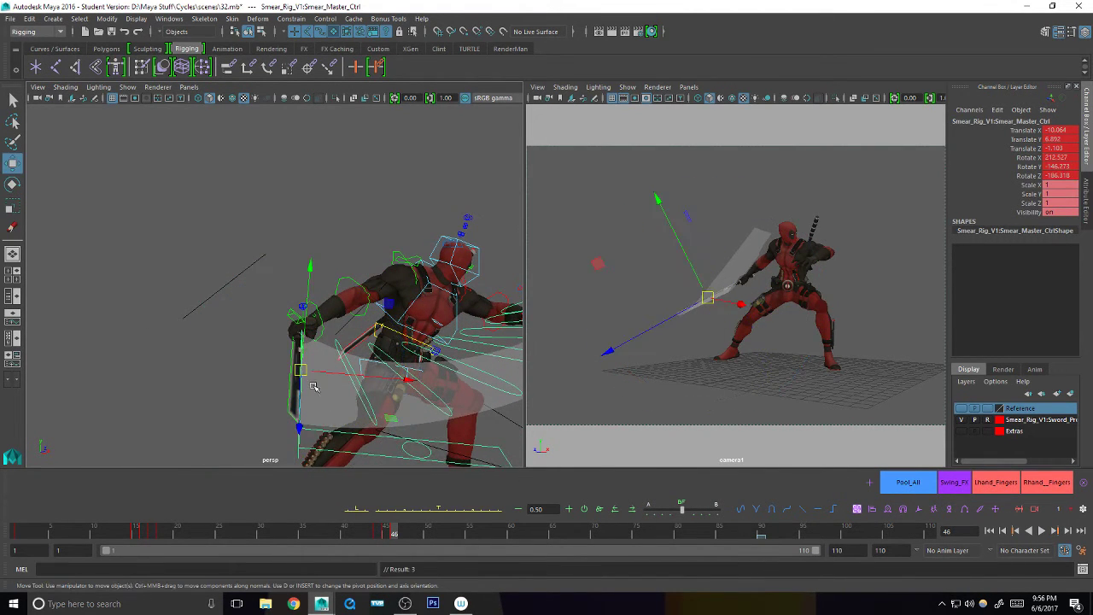
- Fine-tune the smear master control's X rotation at frame 46 to about 210.8
{"action": "key", "text": "e"}
{"action": "left_click_drag", "start_coordinate": [305, 382], "coordinate": [303, 376]}
{"action": "key", "text": "w"}
{"action": "left_click_drag", "start_coordinate": [251, 424], "coordinate": [431, 364], "text": "alt"}
- Select the row of smear segment controls and copy their frame 1 pose to frame 46
{"action": "key", "text": "q"}
{"action": "left_click", "coordinate": [405, 366]}
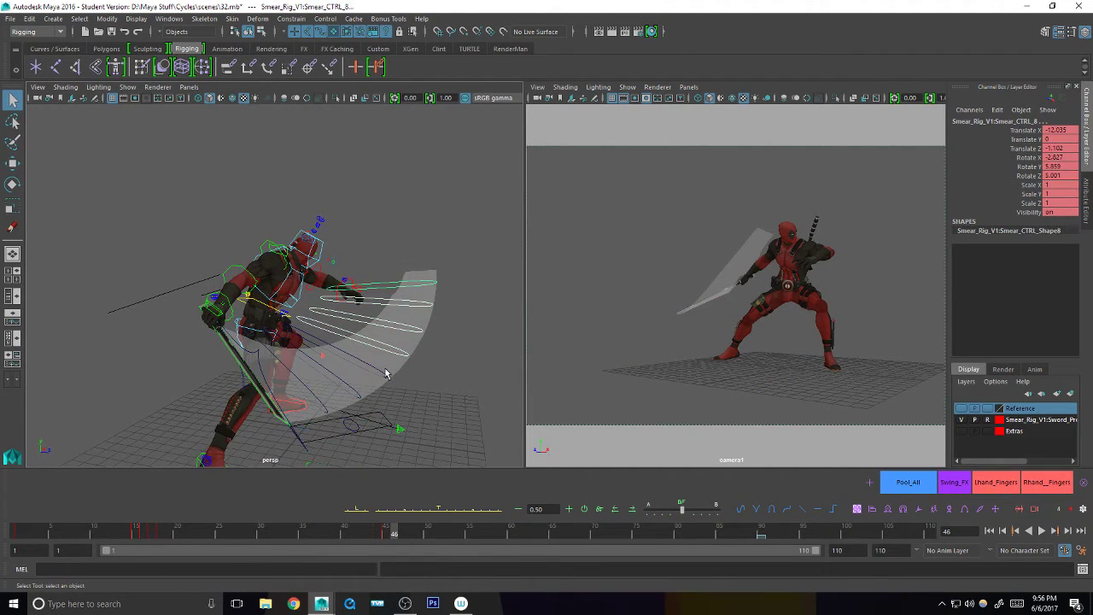
{"action": "left_click", "coordinate": [356, 391], "text": "shift"}
{"action": "left_click", "coordinate": [320, 399], "text": "shift"}
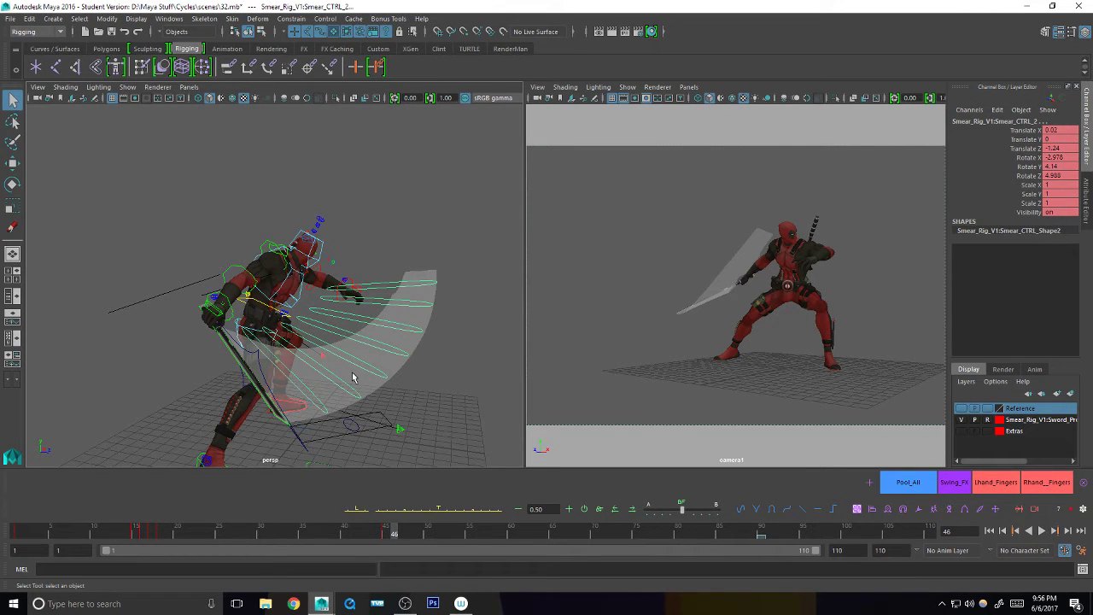
{"action": "left_click", "coordinate": [20, 533]}
{"action": "left_click", "coordinate": [386, 533]}
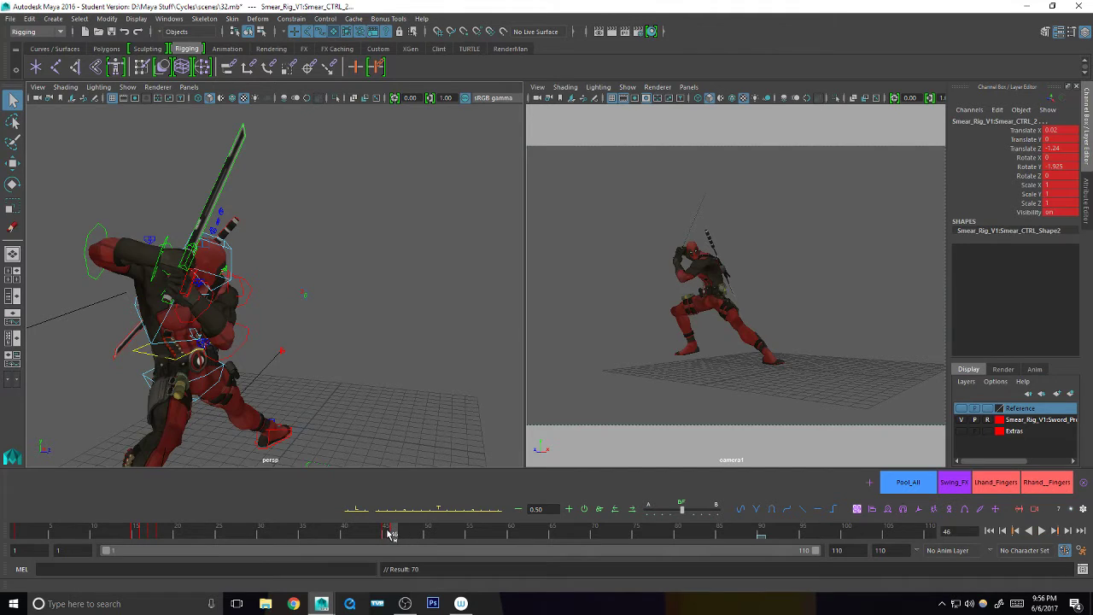
{"action": "left_click", "coordinate": [392, 532]}
- Rotate the selected smear segment controls together so the smear curves into an arc behind the sword at frame 46
{"action": "key", "text": "e"}
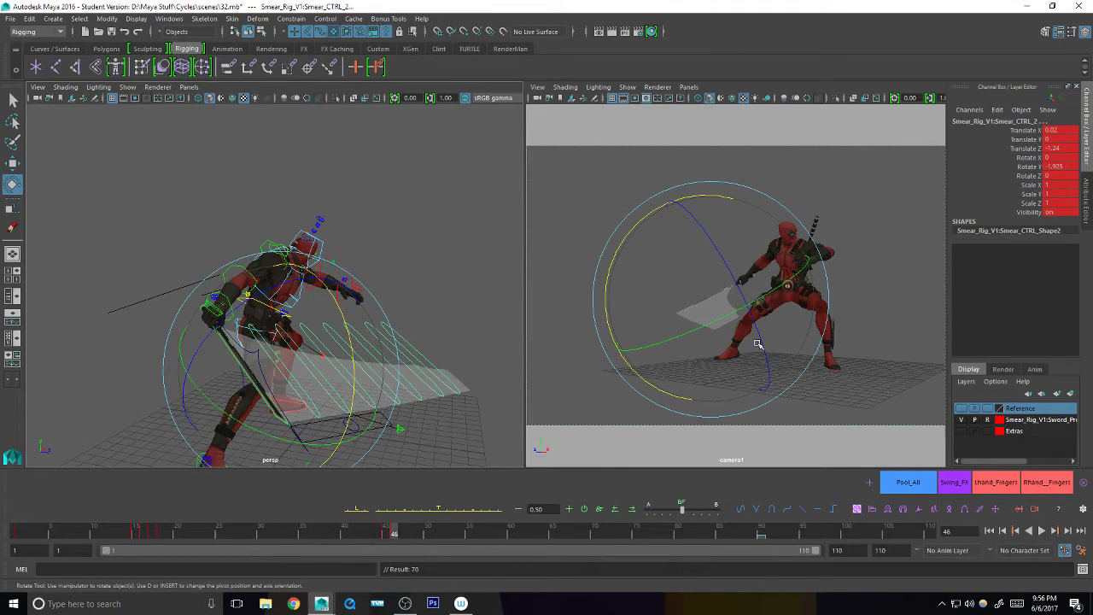
{"action": "left_click_drag", "start_coordinate": [711, 326], "coordinate": [737, 307]}
{"action": "key", "text": "q"}
{"action": "left_click_drag", "start_coordinate": [358, 347], "coordinate": [370, 369], "text": "alt"}
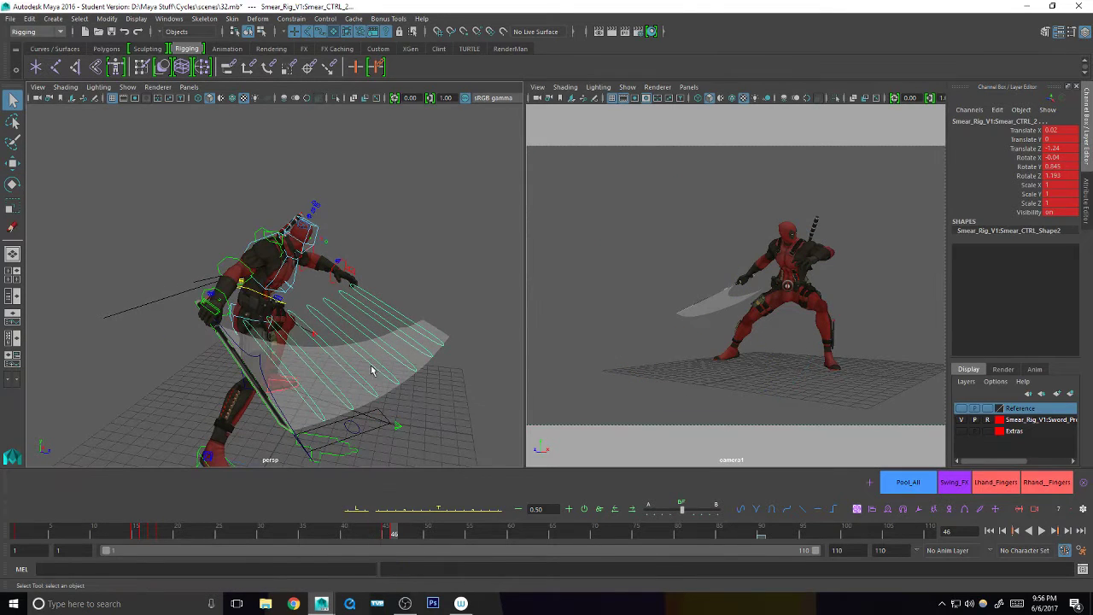
- Move and key the smear rig's Shape_Toggle control at about 4.98 in X at frame 46, and play the animation
{"action": "left_click", "coordinate": [356, 422]}
{"action": "key", "text": "w"}
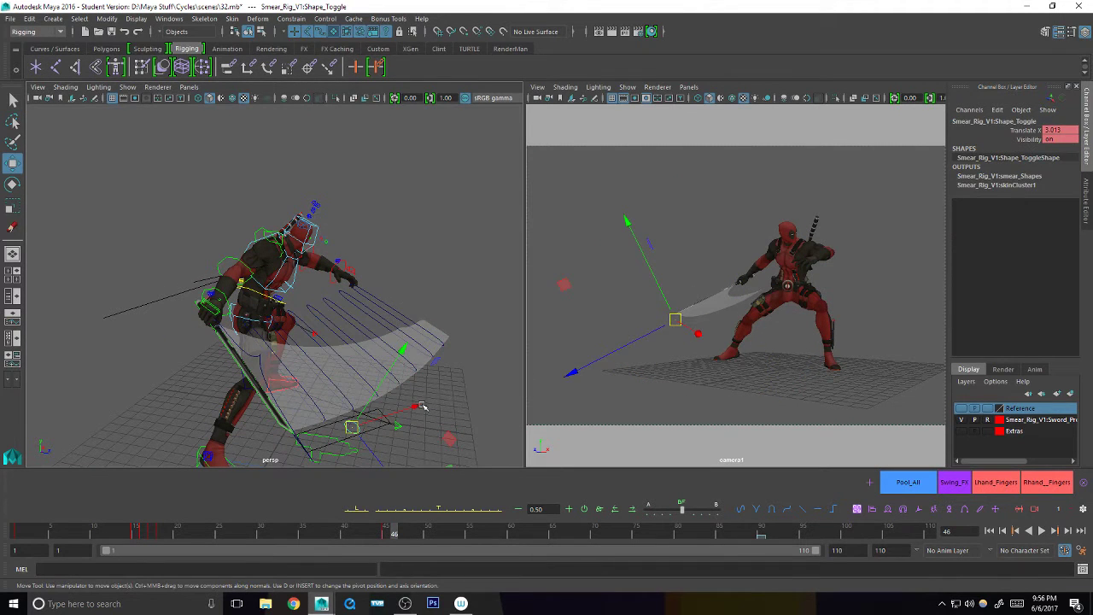
{"action": "mouse_move", "coordinate": [420, 405]}
{"action": "left_mouse_down"}
{"action": "mouse_move", "coordinate": [405, 410]}
{"action": "mouse_move", "coordinate": [444, 399]}
{"action": "left_mouse_up"}
{"action": "key", "text": "q"}
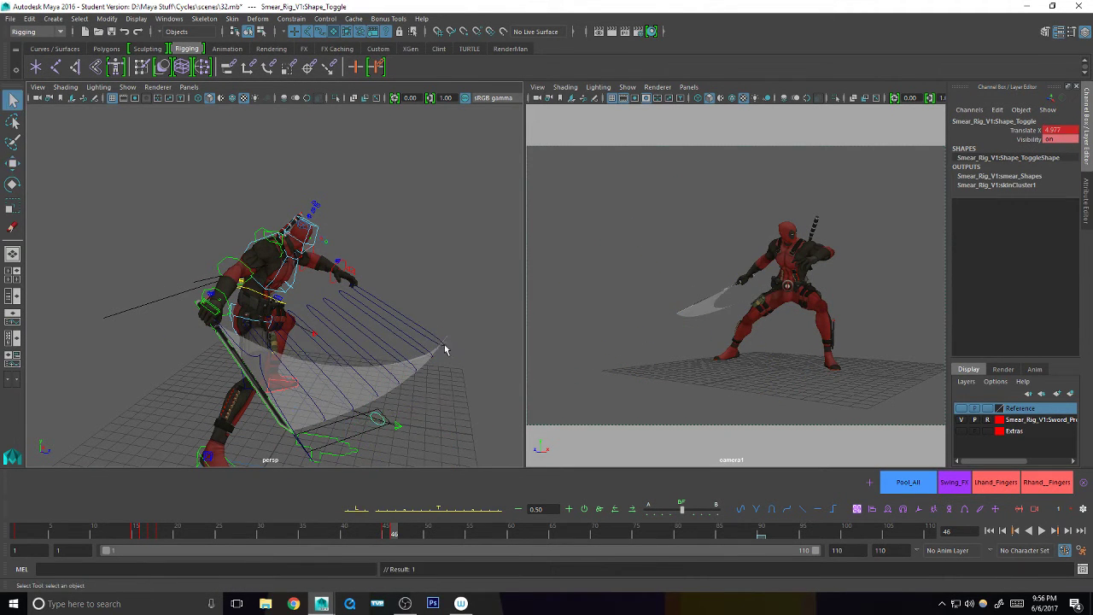
{"action": "key", "text": "alt+v"}
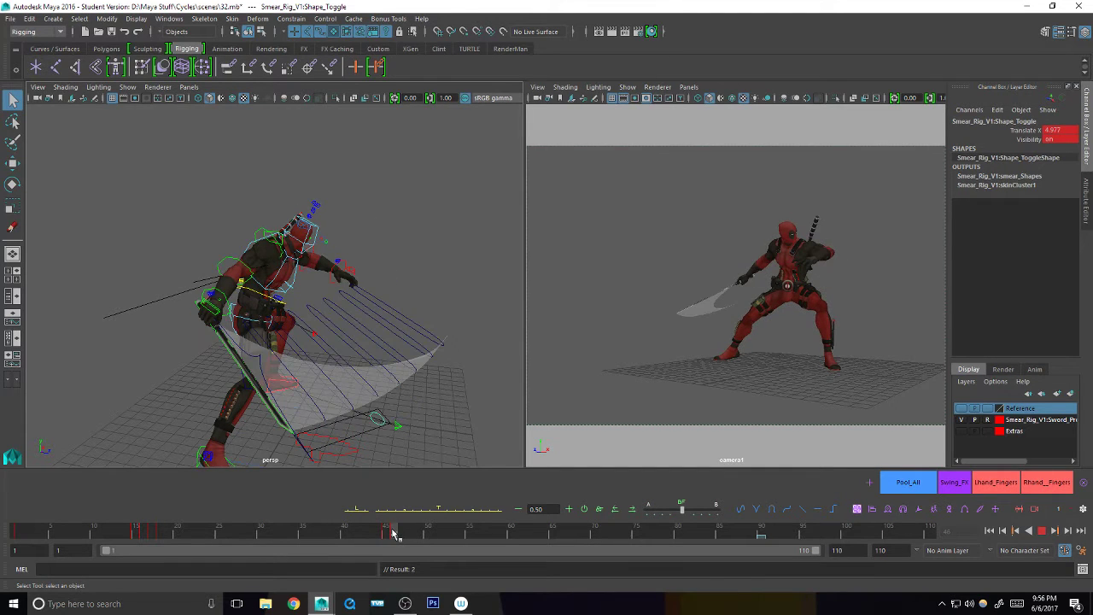
{"action": "key", "text": "alt+v"}
- Key the smear master control at frame 46 and compare the smear with frame 45
{"action": "left_click", "coordinate": [291, 422]}
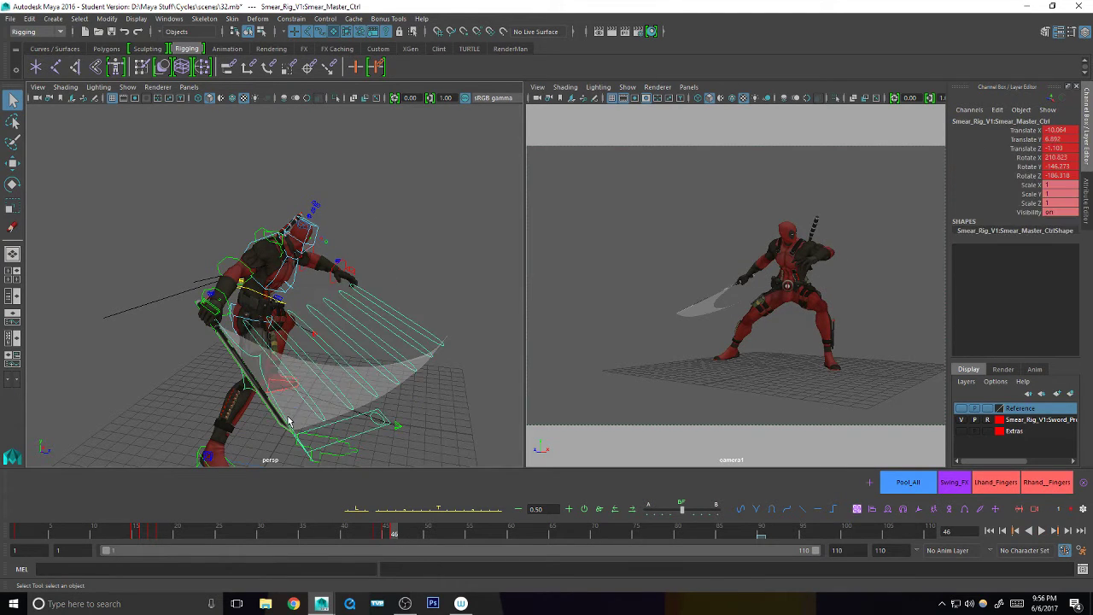
{"action": "key", "text": "s"}
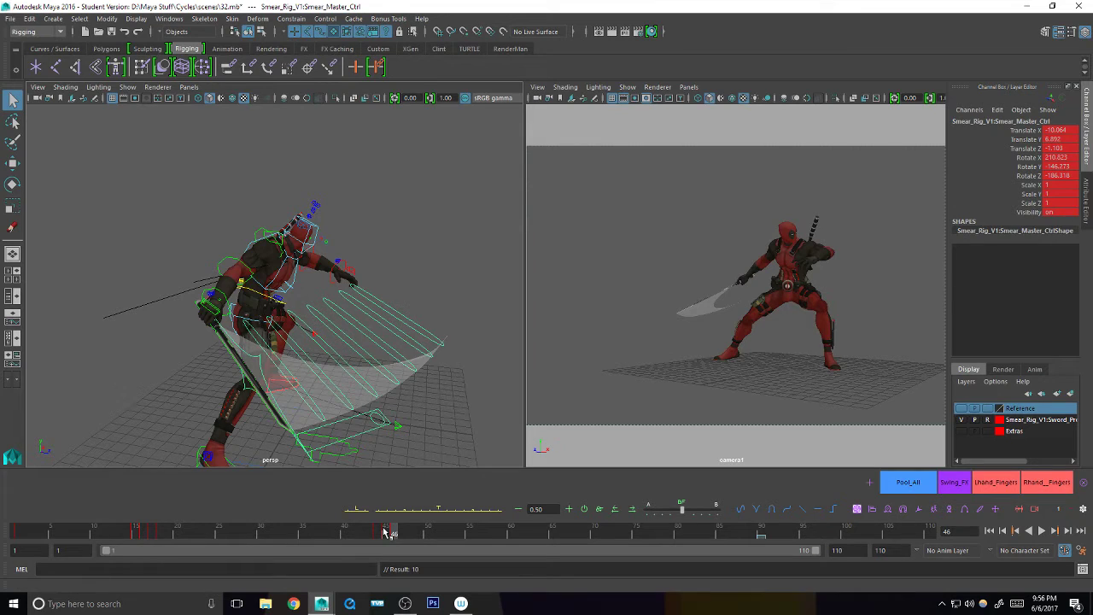
{"action": "left_click", "coordinate": [383, 532]}
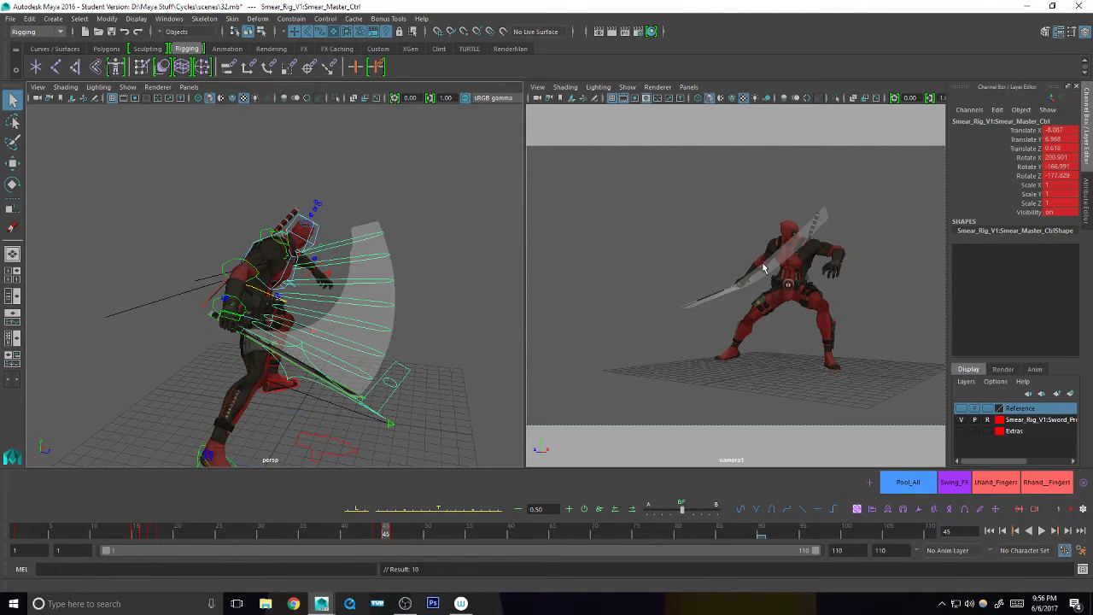
{"action": "key", "text": "alt+period"}
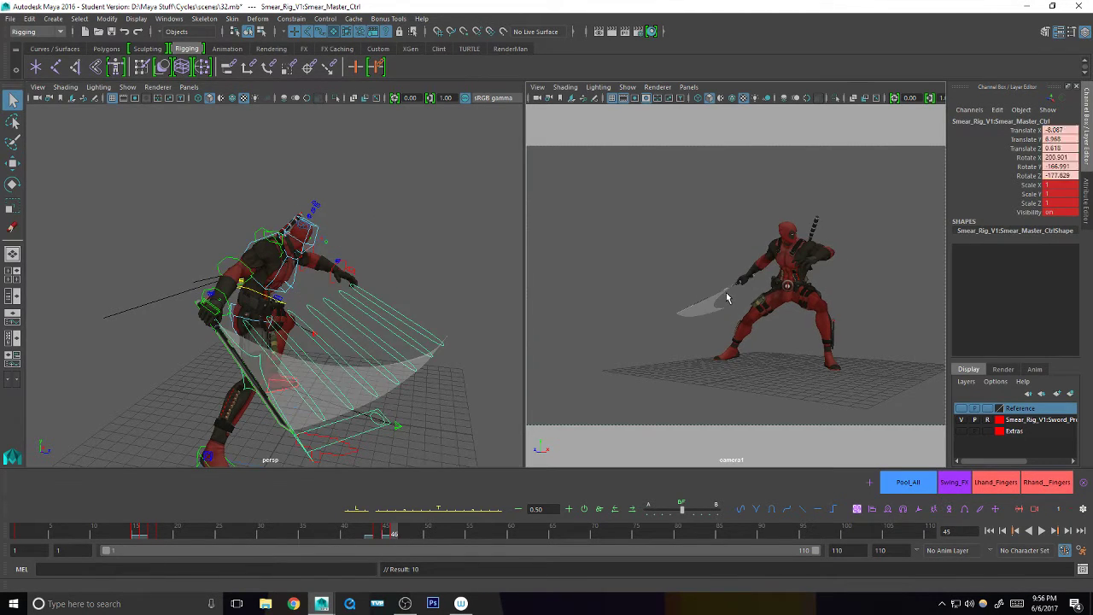
- Rotate the smear master control at frame 46 to about 206.7, -149.4, -178.5, key it, and compare neighbouring frames
{"action": "key", "text": "e"}
{"action": "mouse_move", "coordinate": [747, 297]}
{"action": "left_mouse_down"}
{"action": "mouse_move", "coordinate": [718, 306]}
{"action": "mouse_move", "coordinate": [735, 305]}
{"action": "left_mouse_up"}
{"action": "key", "text": "s"}
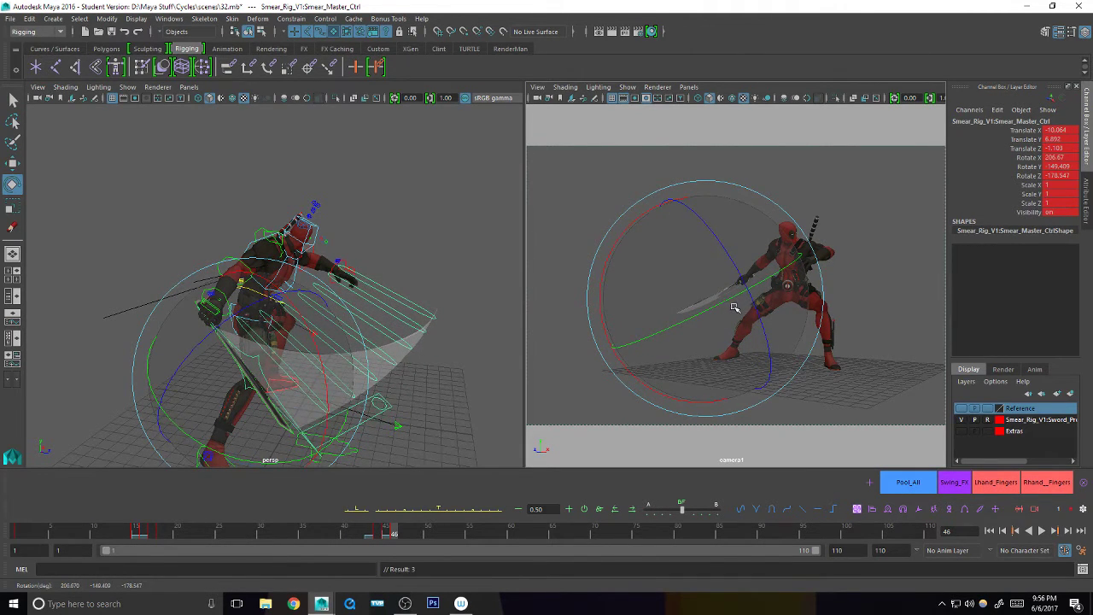
{"action": "key", "text": "alt+comma"}
{"action": "key", "text": "alt+period"}
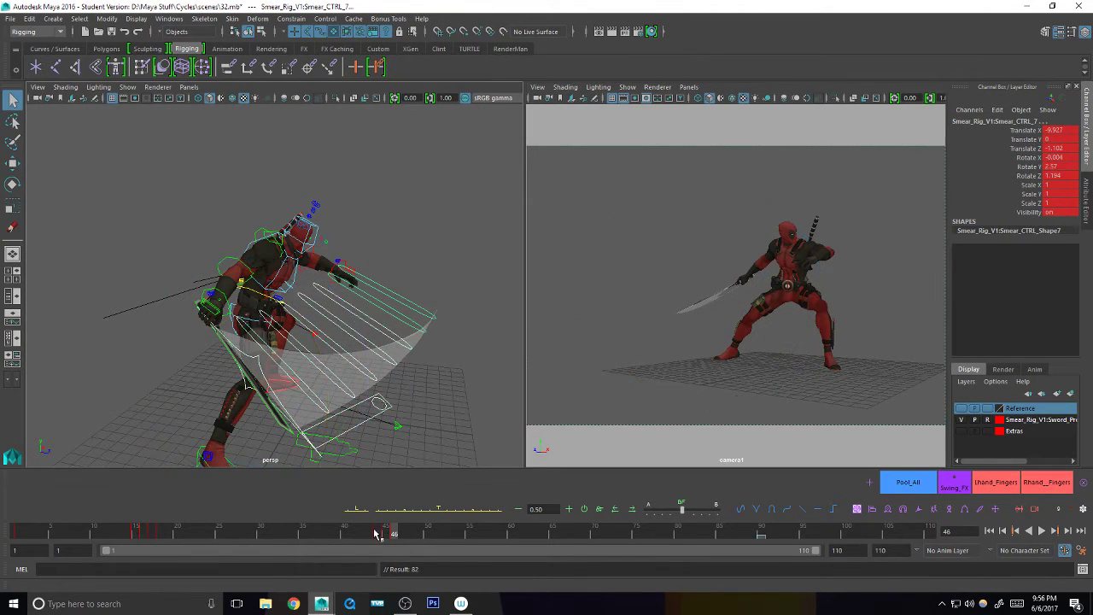
- Copy the smear controls' frame 44 pose to frame 47 as a key and play the animation
{"action": "left_click", "coordinate": [376, 535]}
{"action": "key", "text": "s"}
{"action": "left_click", "coordinate": [401, 537]}
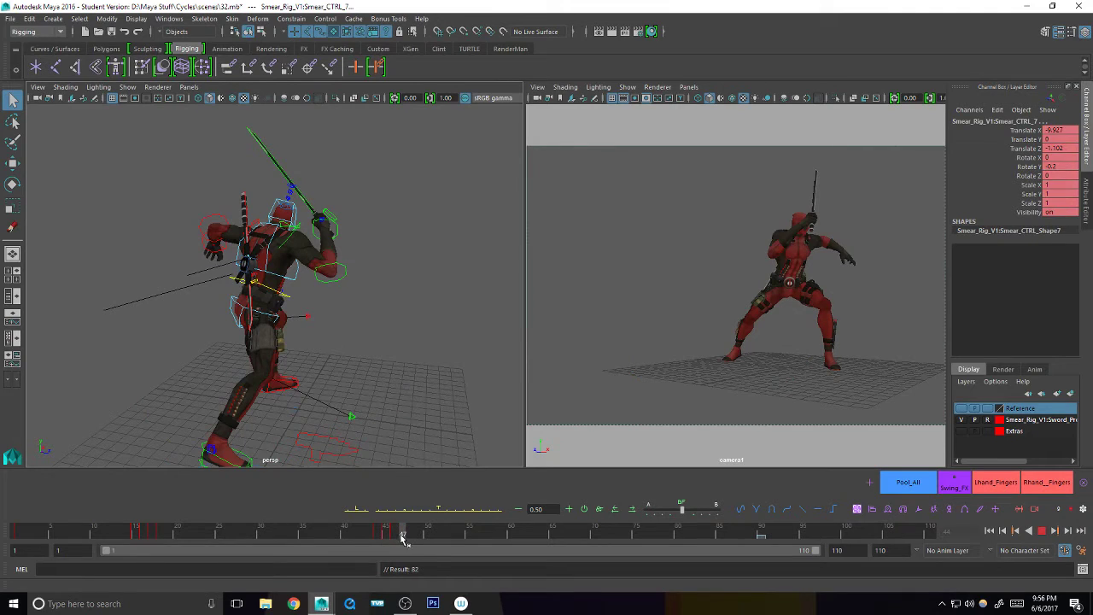
{"action": "key", "text": "s"}
{"action": "key", "text": "alt+v"}
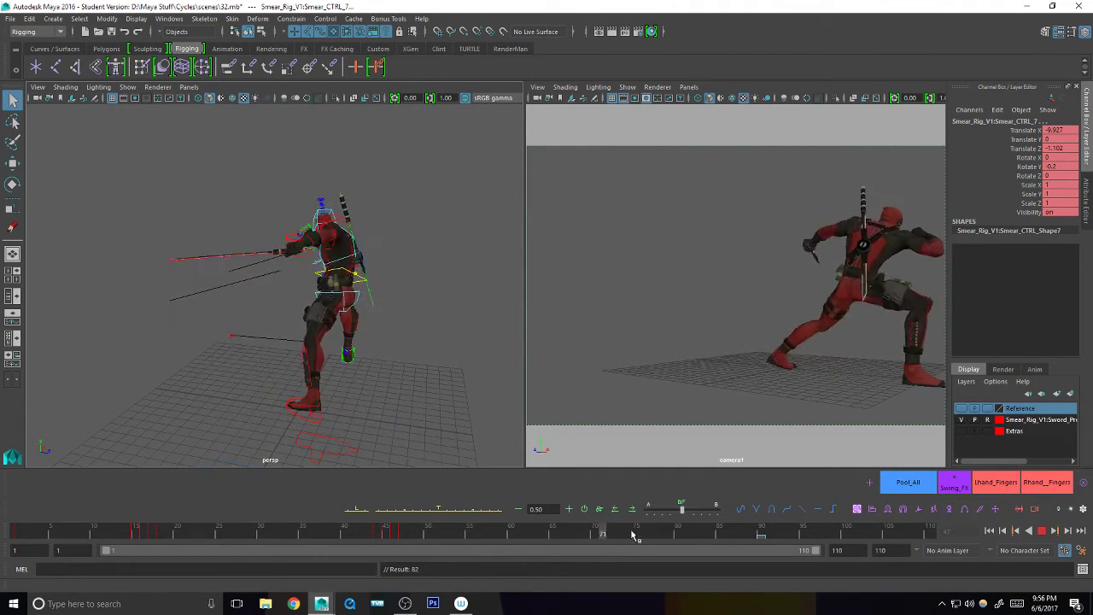
{"action": "key", "text": "alt+v"}
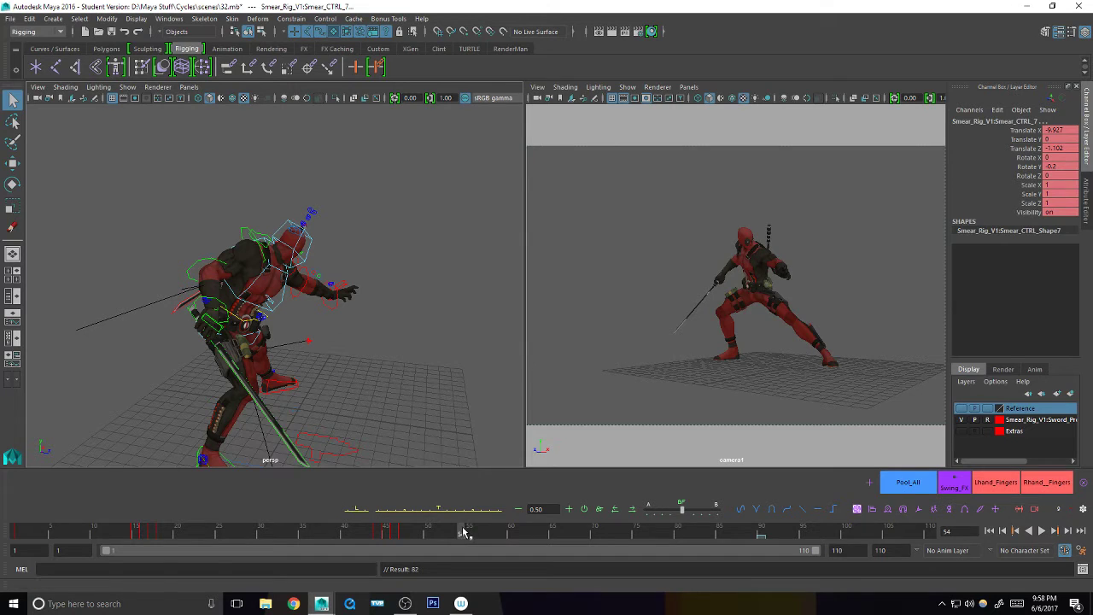
- Review the playback and examine the character's upper-body pose around the right shoulder at frames 60 and 59
{"action": "mouse_move", "coordinate": [461, 529]}
{"action": "left_mouse_down"}
{"action": "mouse_move", "coordinate": [419, 531]}
{"action": "mouse_move", "coordinate": [461, 525]}
{"action": "left_mouse_up"}
{"action": "key", "text": "alt+v"}
{"action": "left_click", "coordinate": [510, 530]}
{"action": "left_click_drag", "start_coordinate": [427, 342], "coordinate": [202, 350], "text": "alt"}
{"action": "left_click", "coordinate": [388, 255]}
{"action": "key", "text": "f"}
{"action": "left_click_drag", "start_coordinate": [384, 291], "coordinate": [359, 358], "text": "alt"}
{"action": "right_click_drag", "start_coordinate": [367, 355], "coordinate": [410, 343], "text": "alt"}
{"action": "left_click_drag", "start_coordinate": [305, 343], "coordinate": [319, 341], "text": "alt"}
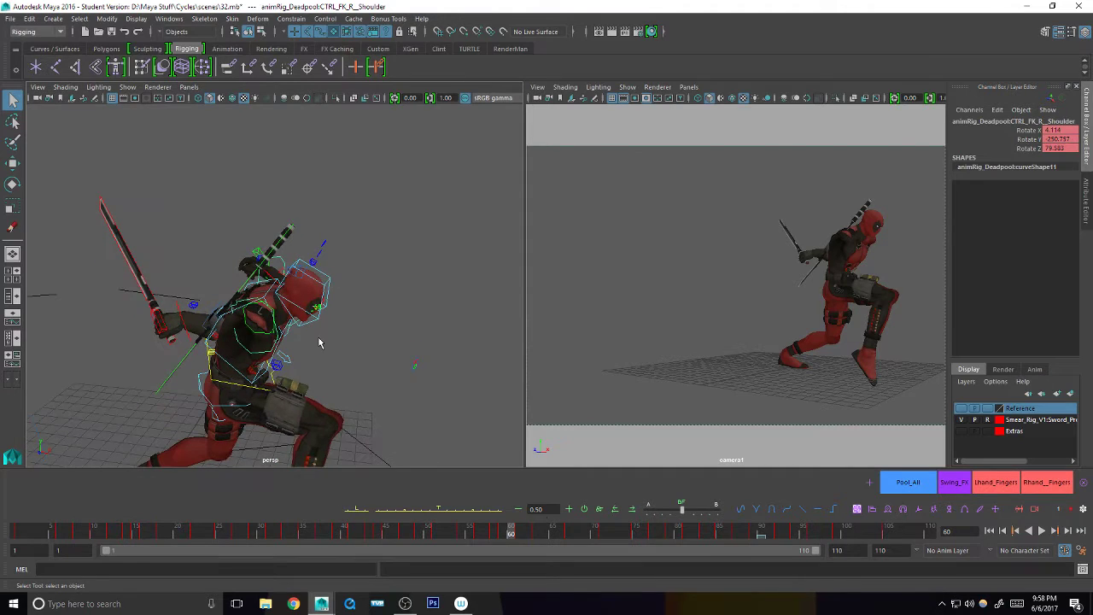
{"action": "left_click_drag", "start_coordinate": [509, 532], "coordinate": [503, 531]}
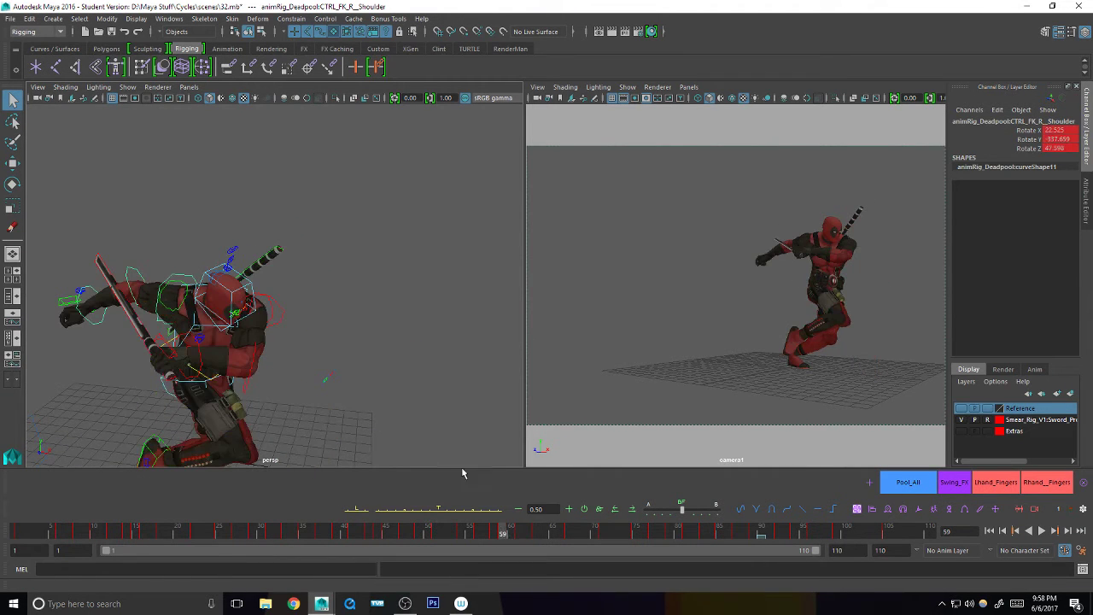
- Blend the left shoulder FK control's rotation at frame 60 toward its frame 59 pose
{"action": "left_click_drag", "start_coordinate": [461, 452], "coordinate": [307, 374], "text": "alt"}
{"action": "left_click", "coordinate": [258, 353]}
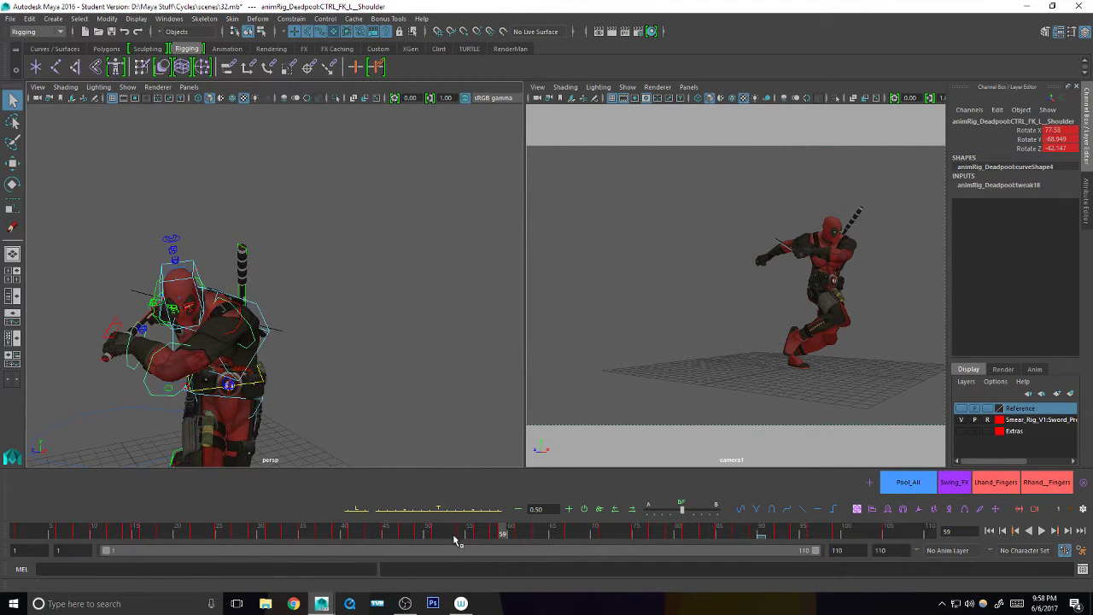
{"action": "left_click", "coordinate": [510, 532]}
{"action": "left_click_drag", "start_coordinate": [461, 453], "coordinate": [305, 361], "text": "alt"}
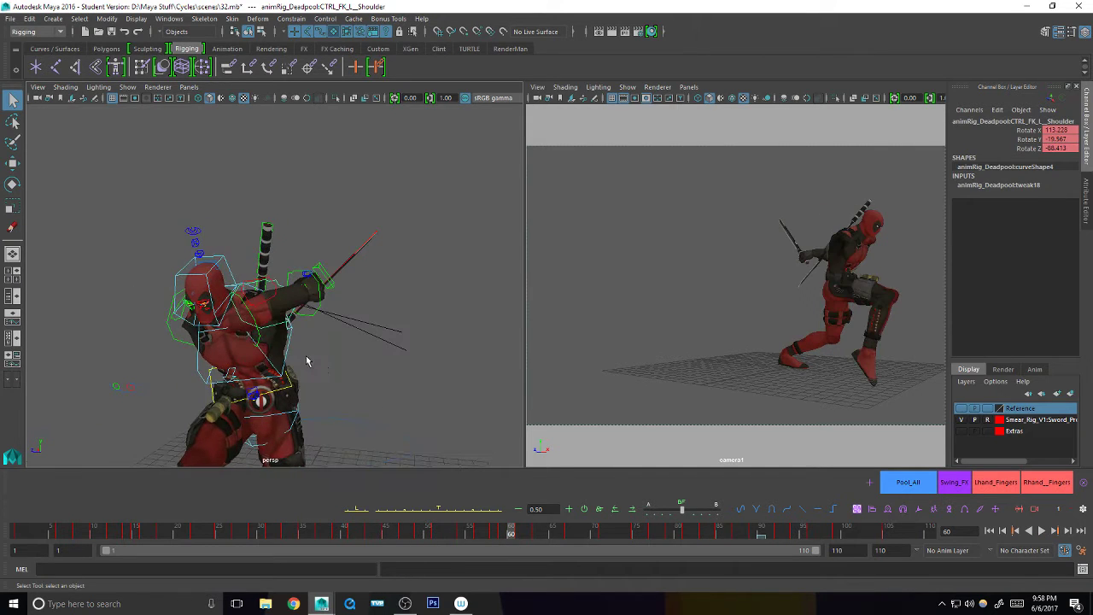
{"action": "key", "text": "e"}
{"action": "left_click", "coordinate": [410, 510]}
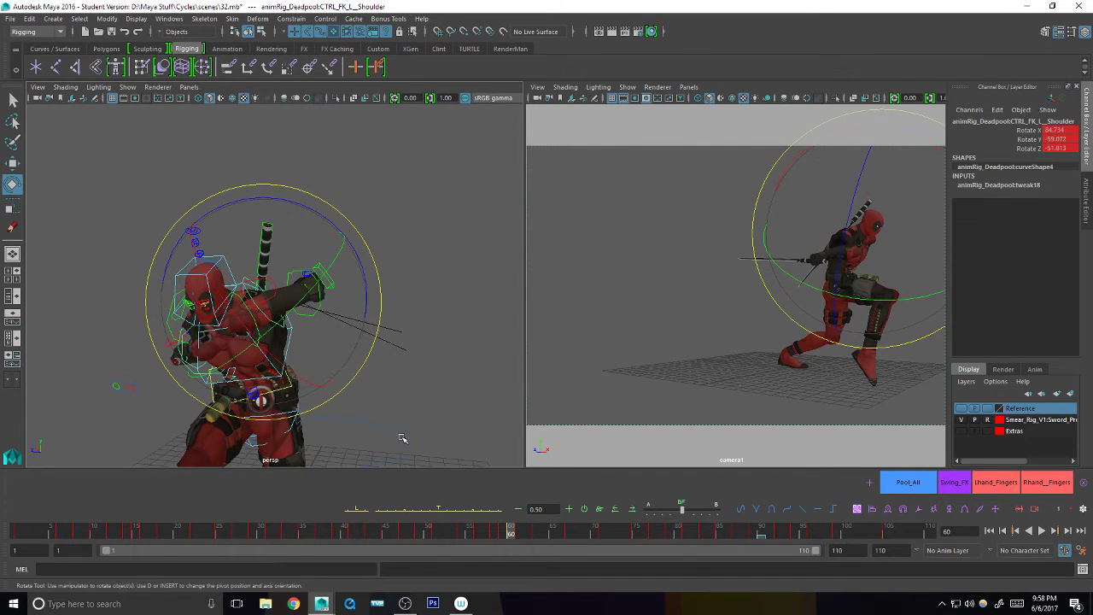
- Blend the right elbow and right shoulder FK controls at frame 60 toward their previous pose
{"action": "left_click_drag", "start_coordinate": [402, 439], "coordinate": [407, 404], "text": "alt"}
{"action": "key", "text": "q"}
{"action": "left_click", "coordinate": [282, 339]}
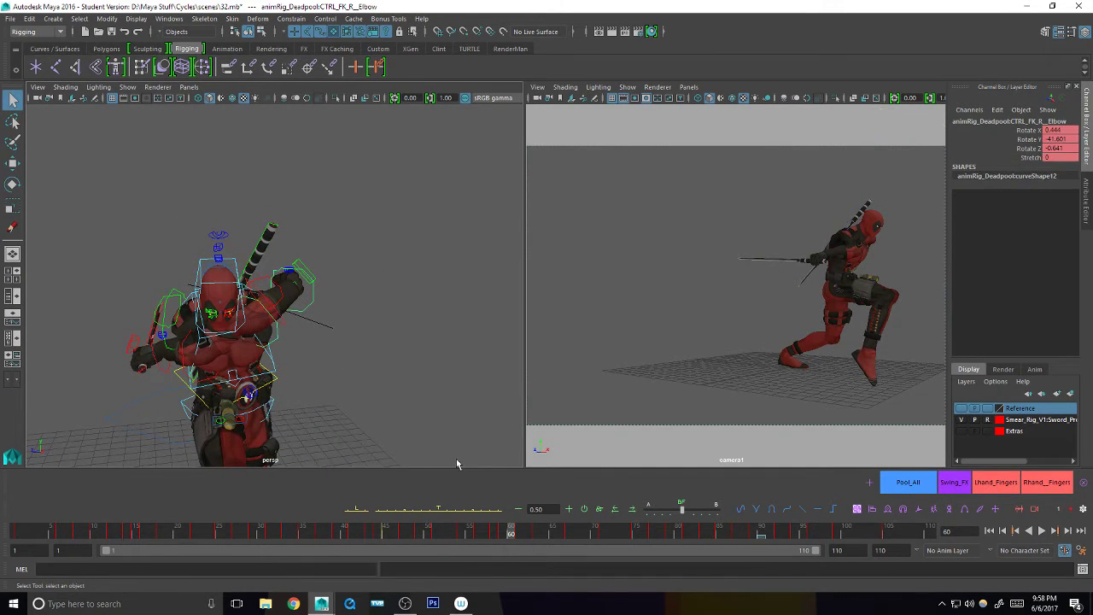
{"action": "left_click", "coordinate": [413, 510]}
{"action": "left_click_drag", "start_coordinate": [361, 418], "coordinate": [300, 348], "text": "alt"}
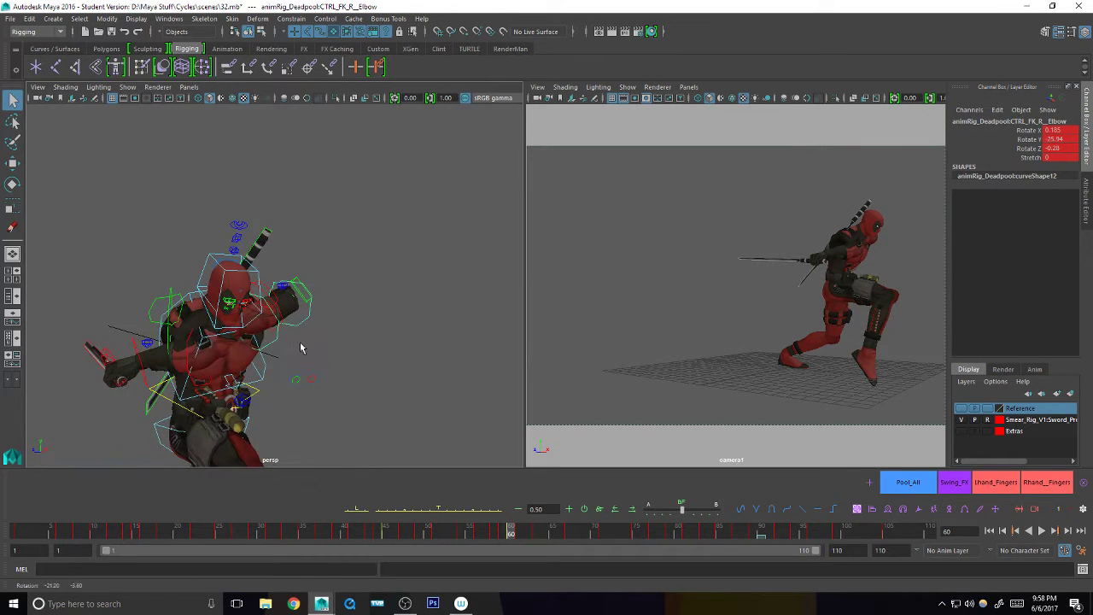
{"action": "left_click", "coordinate": [171, 295]}
{"action": "left_click", "coordinate": [414, 512]}
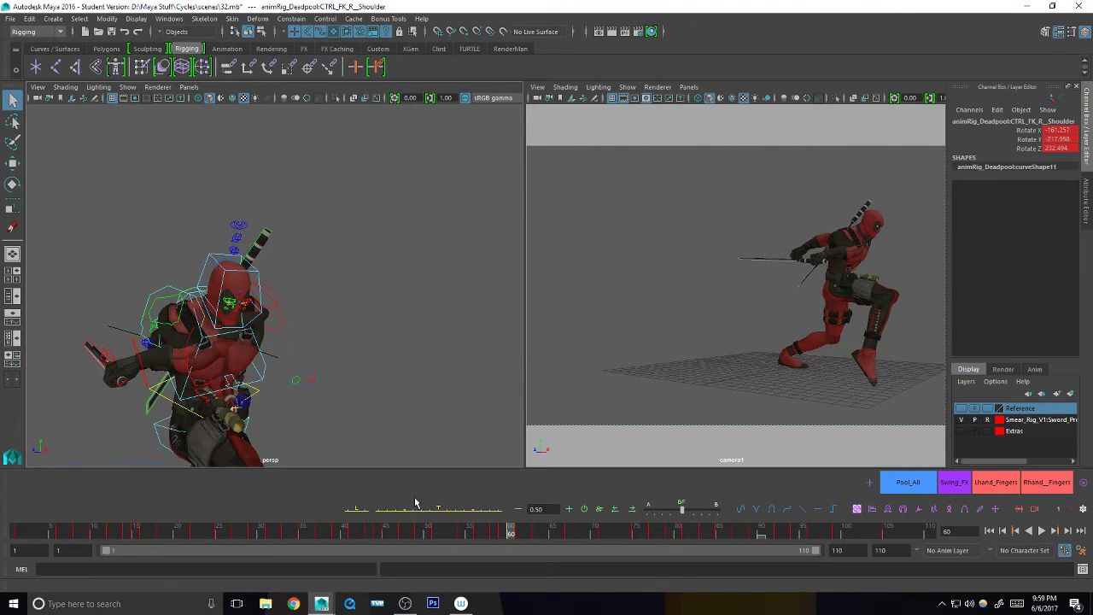
- Rotate the left shoulder FK control at frame 60 to about -15, 9.4, 8
{"action": "left_click_drag", "start_coordinate": [343, 394], "coordinate": [275, 355], "text": "alt"}
{"action": "left_click", "coordinate": [278, 321]}
{"action": "key", "text": "e"}
{"action": "left_click_drag", "start_coordinate": [363, 391], "coordinate": [302, 338]}
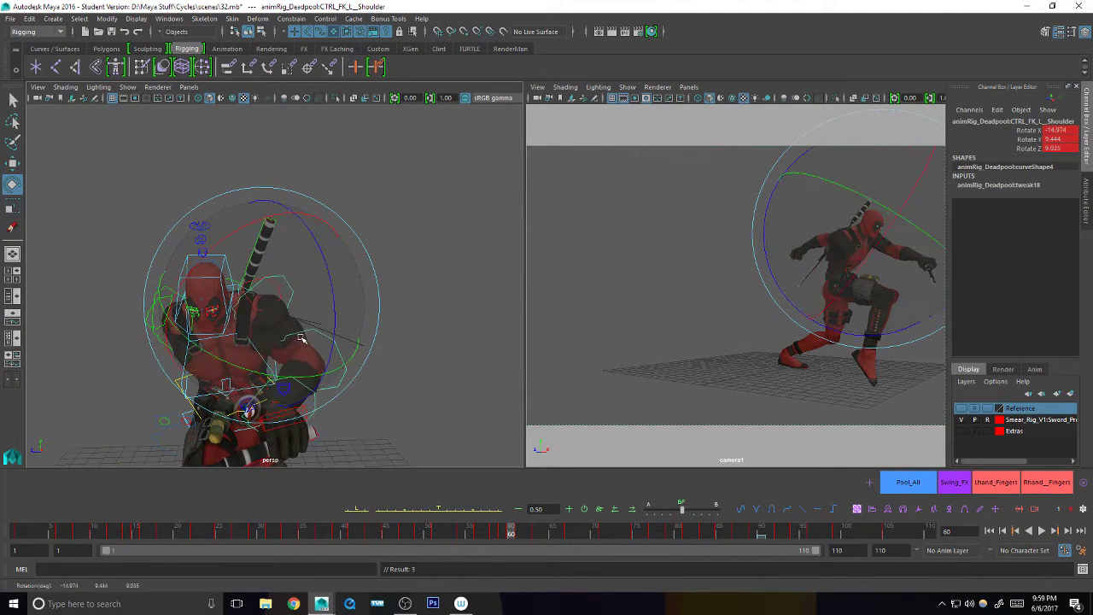
- Rotate the left arm's FK controls at frame 60 to bring the bent forearm up in front of the chest
{"action": "key", "text": "q"}
{"action": "left_click_drag", "start_coordinate": [510, 533], "coordinate": [513, 535]}
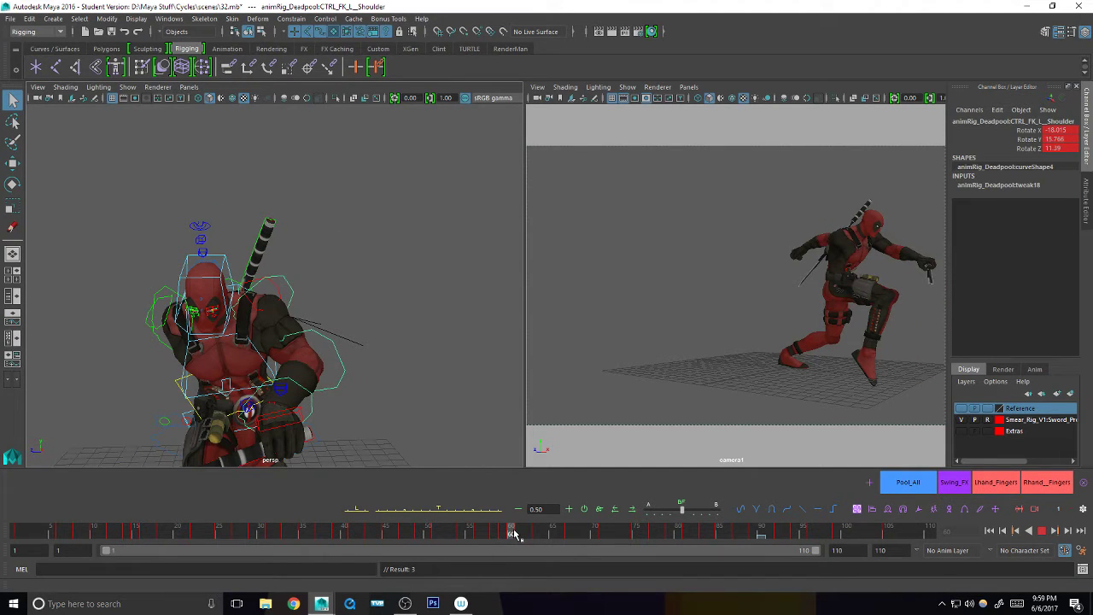
{"action": "key", "text": "e"}
{"action": "left_click_drag", "start_coordinate": [329, 391], "coordinate": [429, 365]}
{"action": "left_click", "coordinate": [331, 369]}
{"action": "right_click_drag", "start_coordinate": [428, 365], "coordinate": [384, 373], "text": "alt"}
{"action": "left_click_drag", "start_coordinate": [365, 396], "coordinate": [269, 379]}
- Rotate the left wrist FK control at frame 60 to about 11, 21, 7
{"action": "key", "text": "q"}
{"action": "left_click", "coordinate": [282, 327]}
{"action": "key", "text": "e"}
{"action": "left_click_drag", "start_coordinate": [863, 246], "coordinate": [809, 251]}
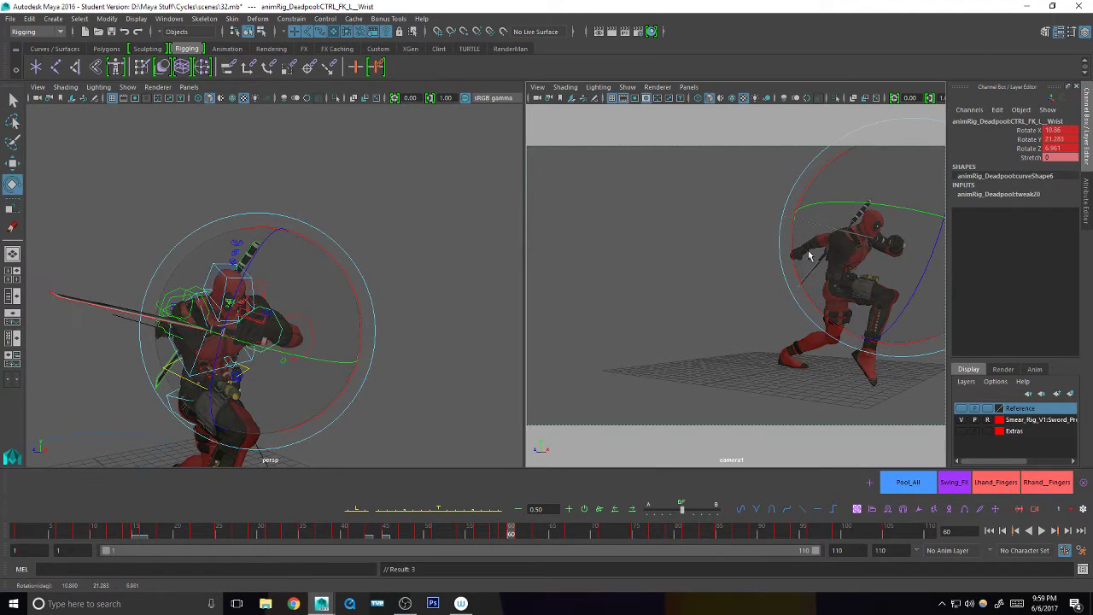
{"action": "key", "text": "q"}
- Compare frames 60 and 61, and rotate the right shoulder FK control at frame 60 to about -167, -133, 226
{"action": "left_click_drag", "start_coordinate": [266, 372], "coordinate": [307, 374], "text": "alt"}
{"action": "left_click", "coordinate": [173, 290]}
{"action": "left_click_drag", "start_coordinate": [175, 292], "coordinate": [262, 348], "text": "alt"}
{"action": "left_click", "coordinate": [254, 275]}
{"action": "left_click", "coordinate": [247, 331]}
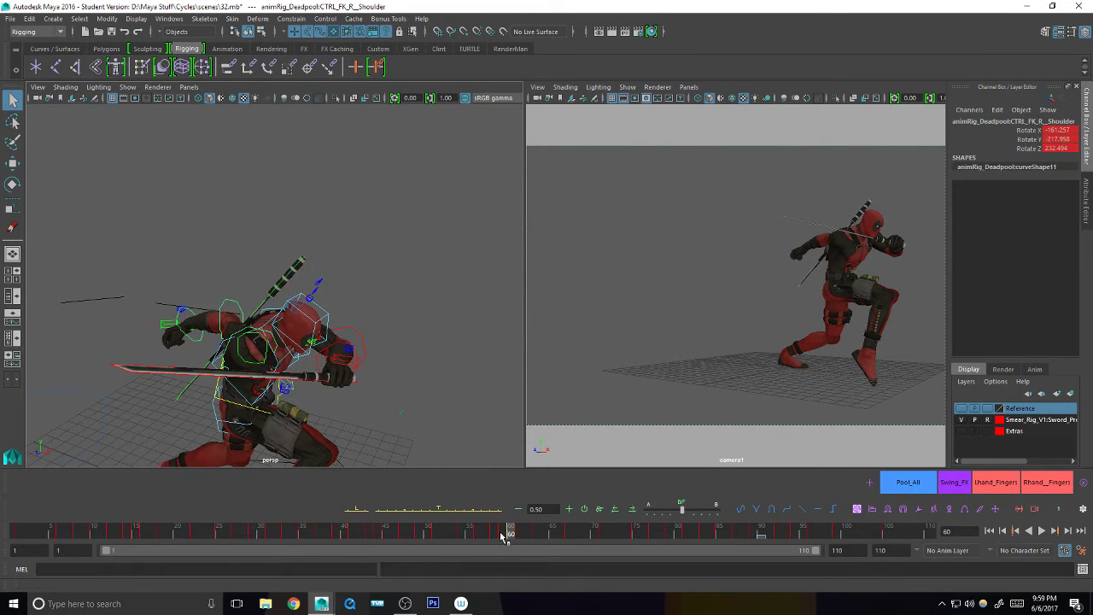
{"action": "left_click_drag", "start_coordinate": [504, 536], "coordinate": [518, 536]}
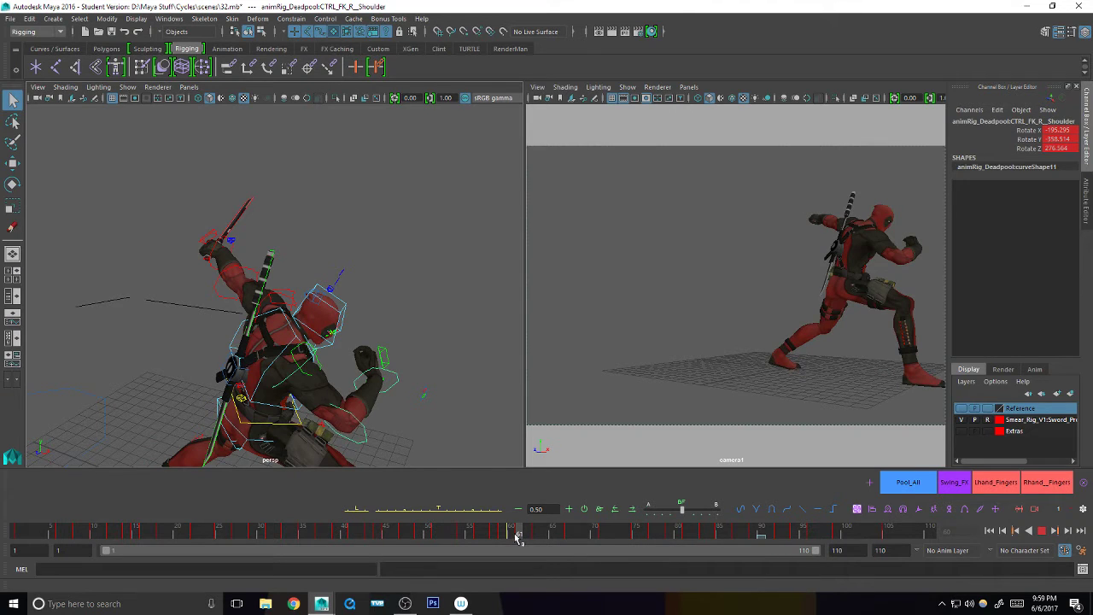
{"action": "mouse_move", "coordinate": [518, 536]}
{"action": "left_mouse_down"}
{"action": "mouse_move", "coordinate": [498, 536]}
{"action": "mouse_move", "coordinate": [509, 537]}
{"action": "left_mouse_up"}
{"action": "key", "text": "e"}
{"action": "left_click_drag", "start_coordinate": [859, 227], "coordinate": [836, 227]}
{"action": "key", "text": "q"}
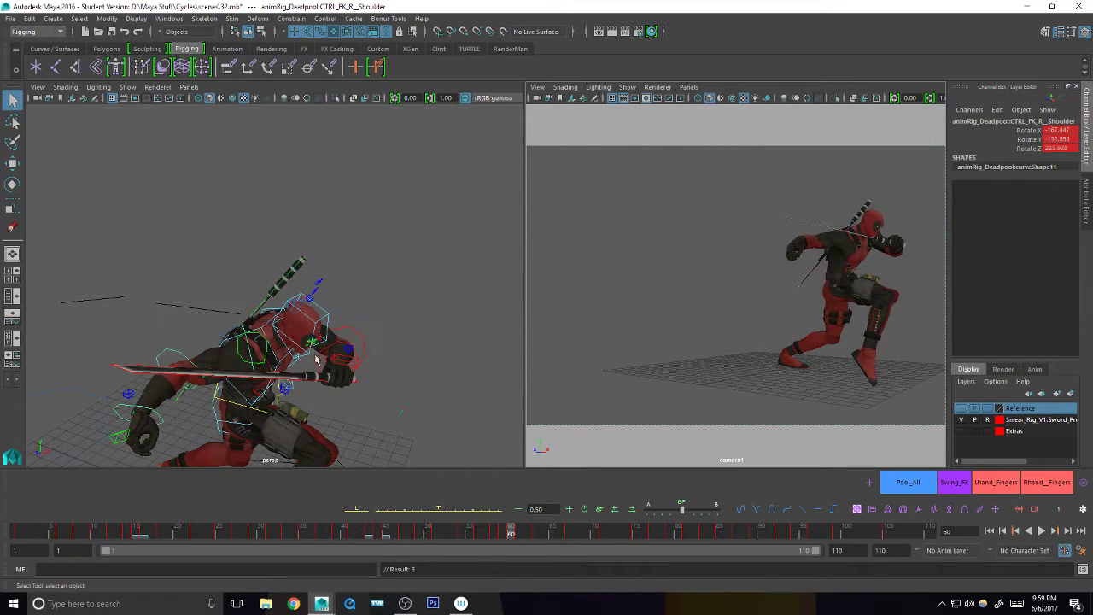
- Rotate the right wrist FK control at frame 60 to about -43, -48, -3 and key its rotation
{"action": "middle_click_drag", "start_coordinate": [315, 355], "coordinate": [394, 284], "text": "alt"}
{"action": "left_click_drag", "start_coordinate": [250, 343], "coordinate": [240, 351]}
{"action": "key", "text": "e"}
{"action": "left_click_drag", "start_coordinate": [245, 407], "coordinate": [293, 375]}
{"action": "key", "text": "shift+e"}
{"action": "key", "text": "q"}
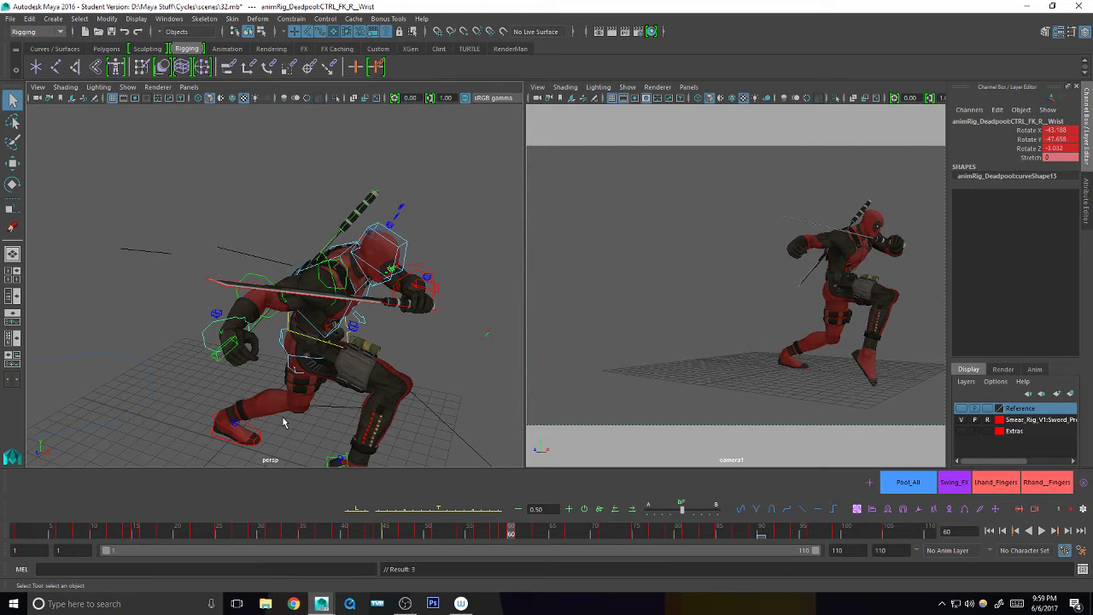
- Try to rotate the right elbow FK control further at frame 60
{"action": "left_click", "coordinate": [503, 532]}
{"action": "mouse_move", "coordinate": [507, 534]}
{"action": "left_mouse_down"}
{"action": "mouse_move", "coordinate": [526, 535]}
{"action": "mouse_move", "coordinate": [511, 529]}
{"action": "left_mouse_up"}
{"action": "left_click", "coordinate": [259, 281]}
{"action": "key", "text": "e"}
{"action": "left_click_drag", "start_coordinate": [826, 254], "coordinate": [834, 256]}
{"action": "key", "text": "ctrl+z"}
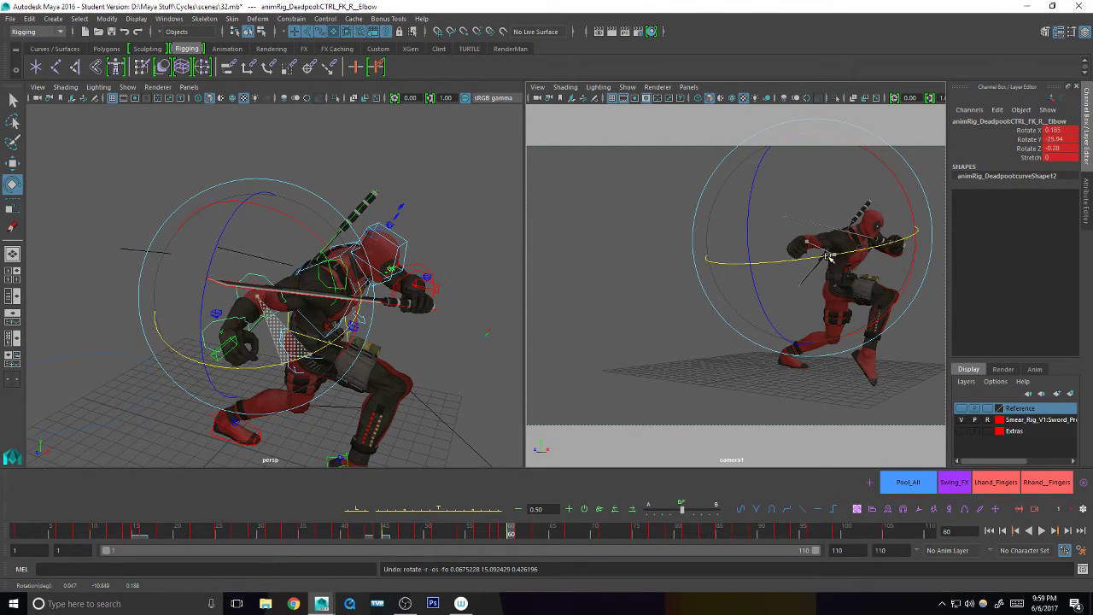
- At frame 61, open up the right elbow and rotate the right shoulder FK control to about -208, -367, 292
{"action": "key", "text": "period"}
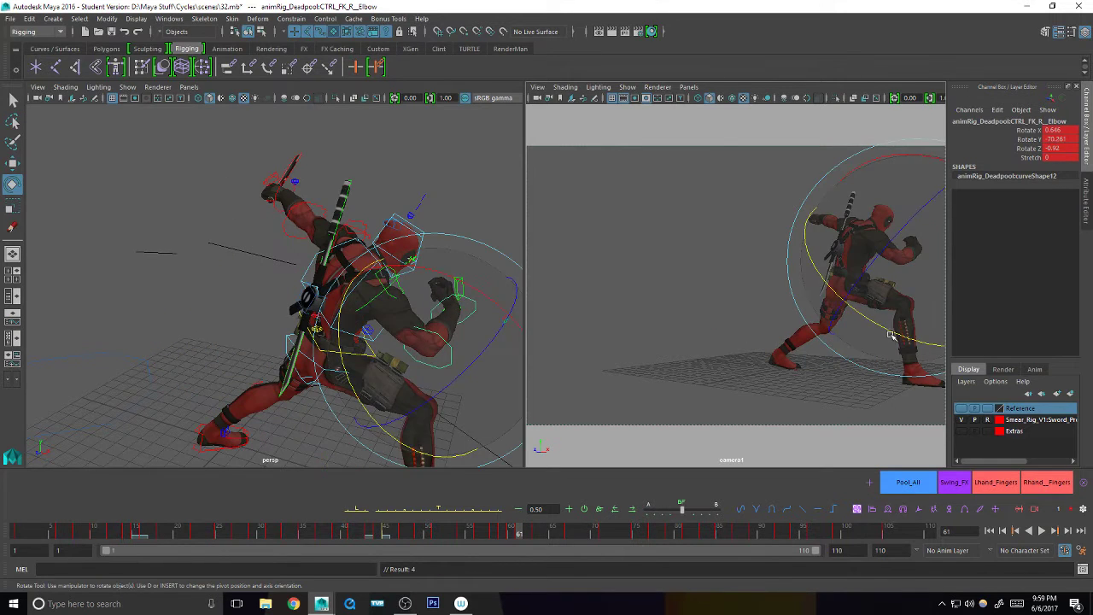
{"action": "left_click_drag", "start_coordinate": [848, 318], "coordinate": [869, 311]}
{"action": "key", "text": "q"}
{"action": "left_click", "coordinate": [377, 298]}
{"action": "key", "text": "e"}
{"action": "key", "text": "q"}
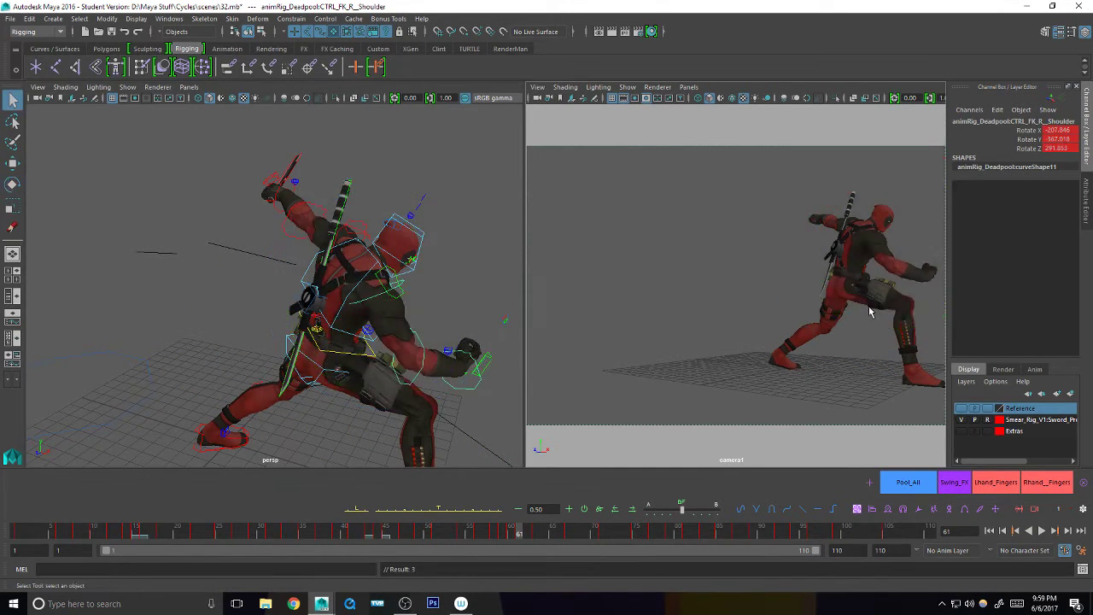
- Scrub back to frame 59, locate the smear rig below the ground grid and select its master control
{"action": "middle_click_drag", "start_coordinate": [452, 365], "coordinate": [327, 403], "text": "alt"}
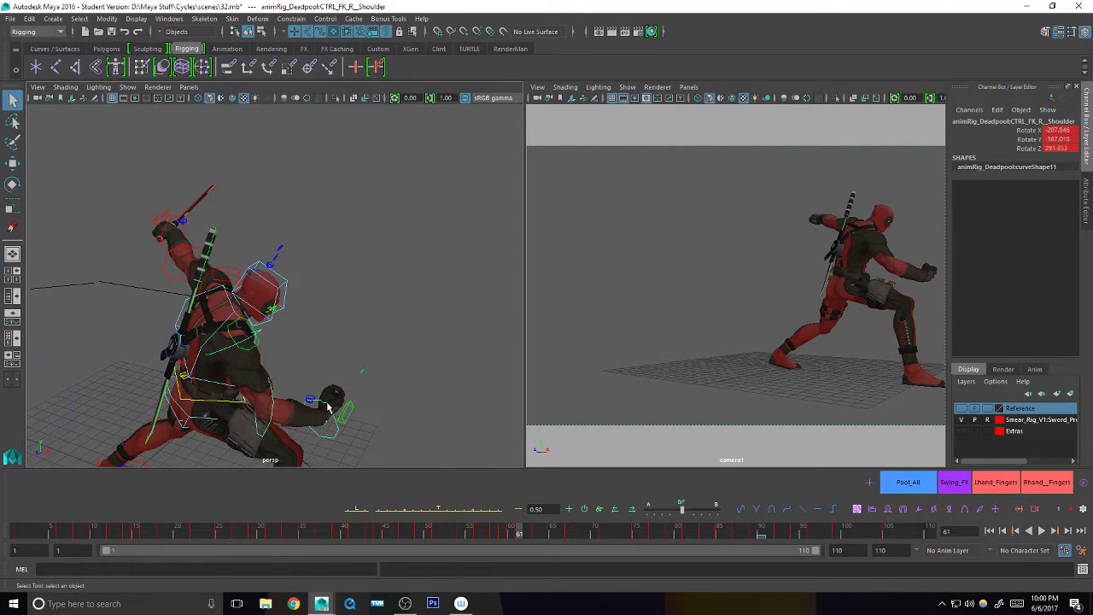
{"action": "mouse_move", "coordinate": [529, 535]}
{"action": "left_mouse_down"}
{"action": "mouse_move", "coordinate": [541, 531]}
{"action": "mouse_move", "coordinate": [480, 531]}
{"action": "mouse_move", "coordinate": [518, 534]}
{"action": "mouse_move", "coordinate": [502, 526]}
{"action": "left_mouse_up"}
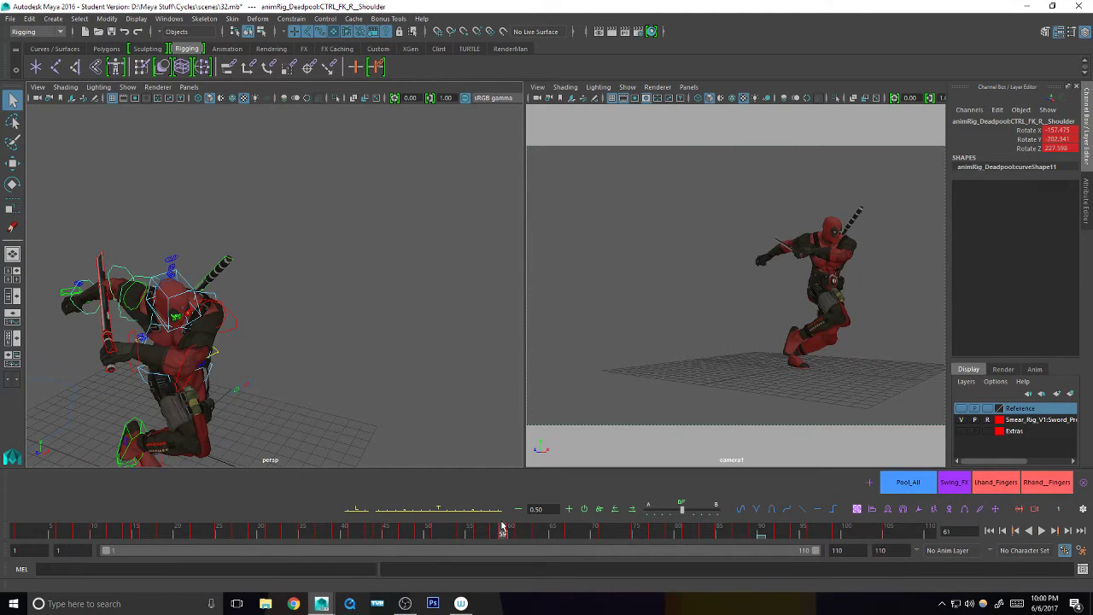
{"action": "key", "text": "space"}
{"action": "scroll", "coordinate": [437, 290], "scroll_direction": "down", "scroll_amount": 4}
{"action": "scroll", "coordinate": [517, 280], "scroll_direction": "up", "scroll_amount": 3}
{"action": "middle_click_drag", "start_coordinate": [529, 342], "coordinate": [532, 238], "text": "alt"}
{"action": "scroll", "coordinate": [598, 316], "scroll_direction": "down", "scroll_amount": 5}
{"action": "middle_click_drag", "start_coordinate": [556, 348], "coordinate": [549, 305], "text": "alt"}
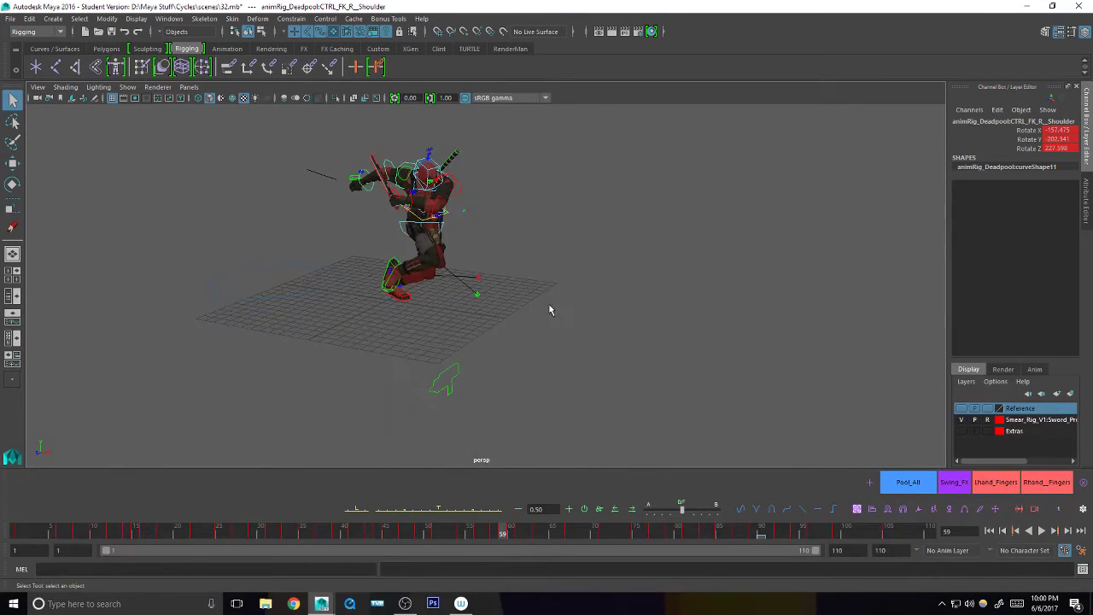
{"action": "scroll", "coordinate": [579, 329], "scroll_direction": "down", "scroll_amount": 2}
{"action": "left_click_drag", "start_coordinate": [578, 329], "coordinate": [548, 258], "text": "alt"}
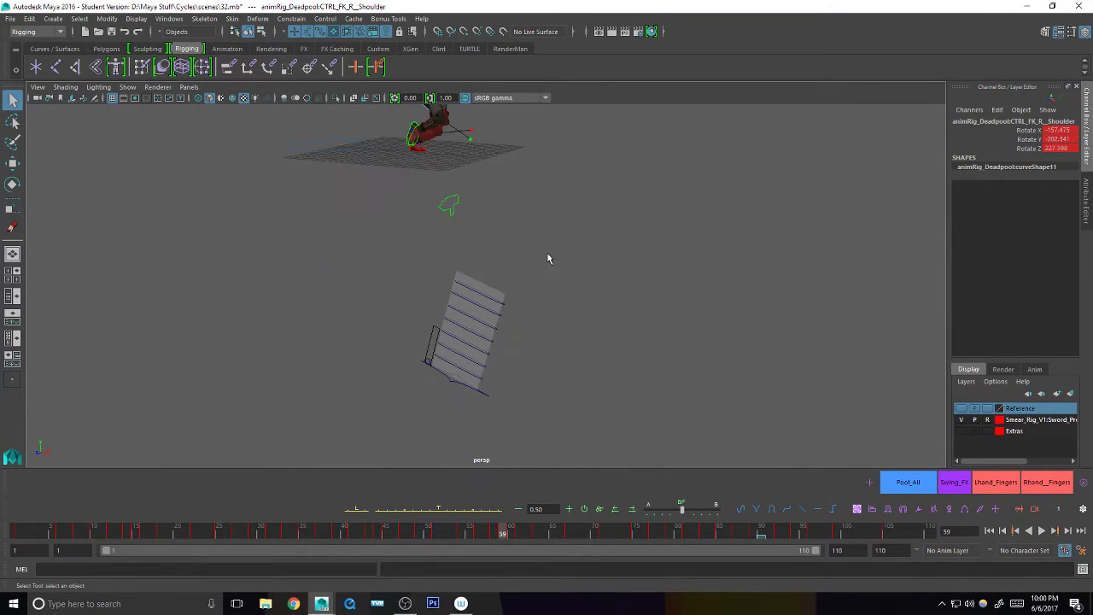
{"action": "left_click", "coordinate": [488, 403]}
{"action": "left_click_drag", "start_coordinate": [488, 403], "coordinate": [498, 460], "text": "alt"}
{"action": "key", "text": "space"}
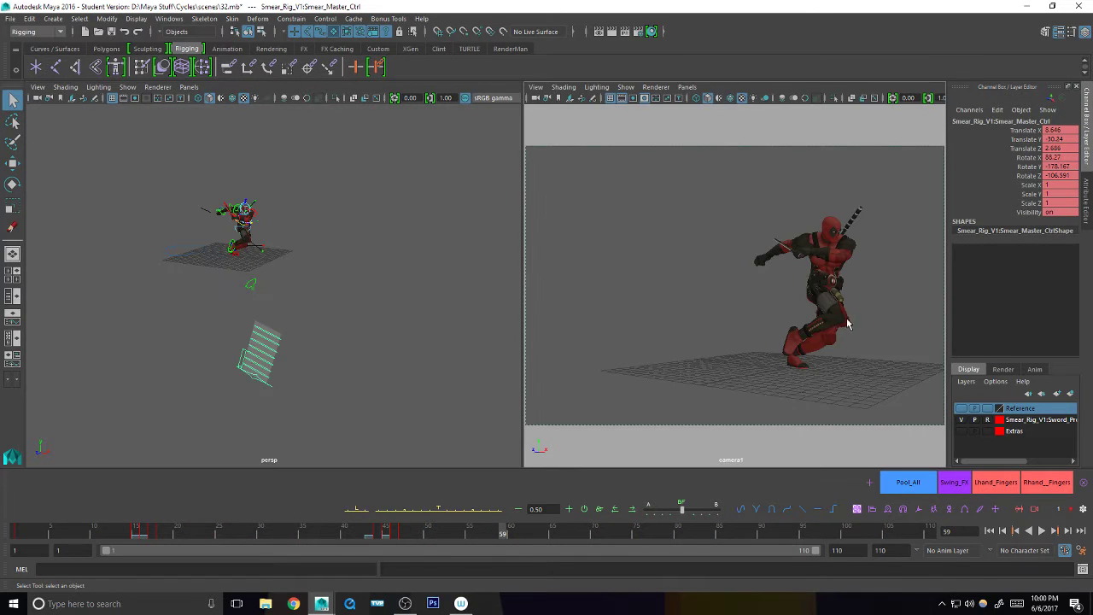
- Reframe camera1 so the whole character and ground grid fit inside the shot from a more frontal angle
{"action": "left_click_drag", "start_coordinate": [846, 319], "coordinate": [770, 352], "text": "alt"}
{"action": "mouse_move", "coordinate": [770, 353]}
{"action": "right_mouse_down", "text": "alt"}
{"action": "mouse_move", "coordinate": [768, 333]}
{"action": "mouse_move", "coordinate": [766, 347]}
{"action": "right_mouse_up", "text": "alt"}
{"action": "left_click_drag", "start_coordinate": [766, 347], "coordinate": [759, 324], "text": "alt"}
{"action": "right_click_drag", "start_coordinate": [759, 325], "coordinate": [756, 319], "text": "alt"}
{"action": "left_click_drag", "start_coordinate": [756, 319], "coordinate": [776, 327], "text": "alt"}
{"action": "right_click_drag", "start_coordinate": [776, 327], "coordinate": [773, 330], "text": "alt"}
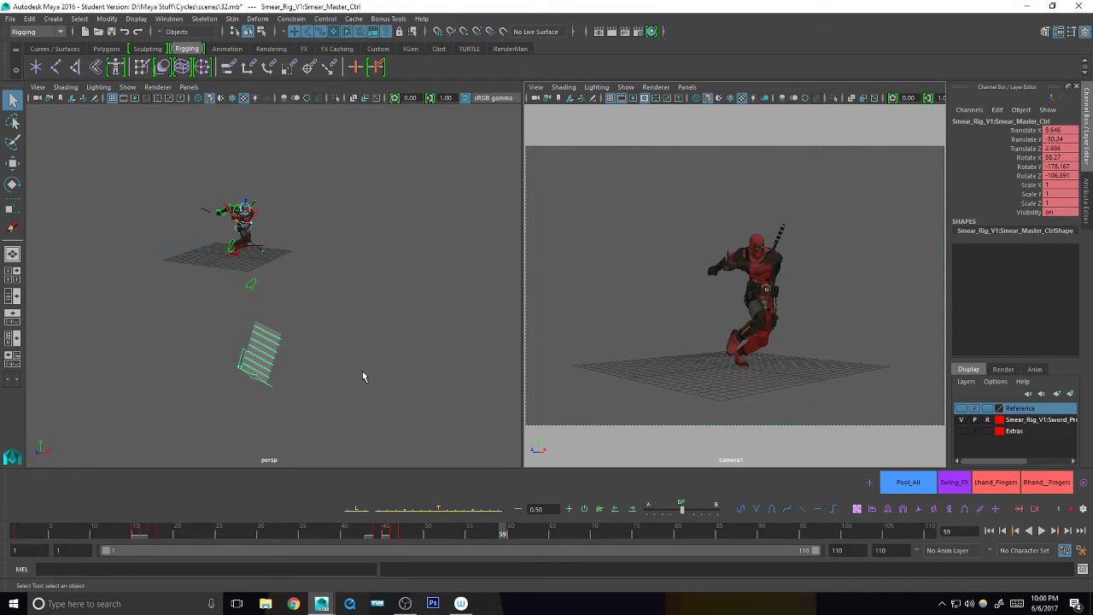
- Select all the Swing_FX smear controls and key them at frame 60
{"action": "middle_click_drag", "start_coordinate": [329, 369], "coordinate": [357, 364], "text": "alt"}
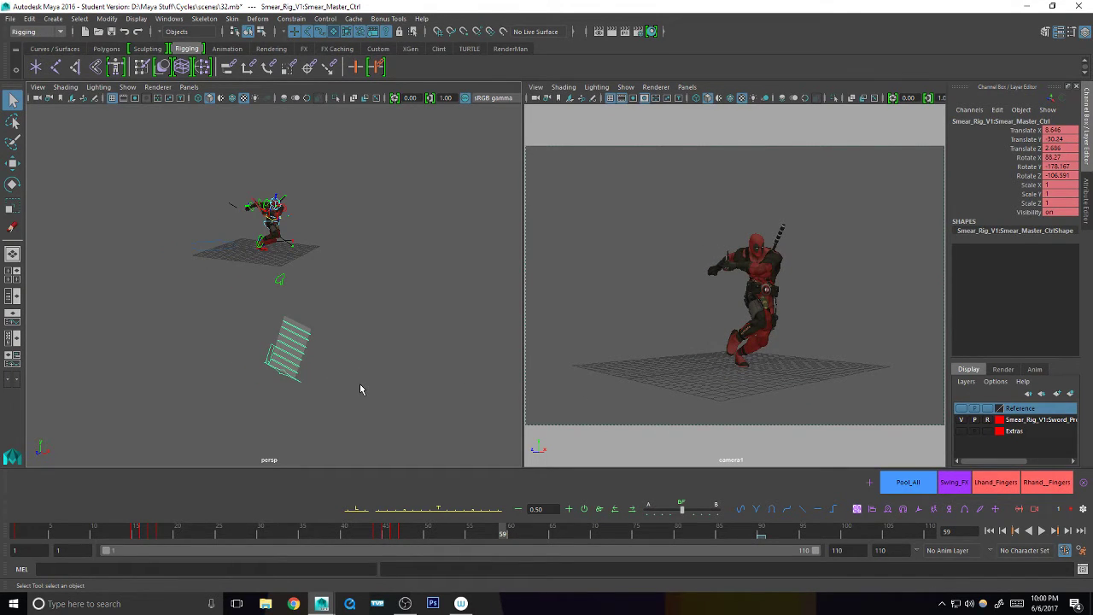
{"action": "middle_click_drag", "start_coordinate": [304, 398], "coordinate": [341, 378], "text": "alt"}
{"action": "right_click_drag", "start_coordinate": [327, 387], "coordinate": [399, 337], "text": "alt"}
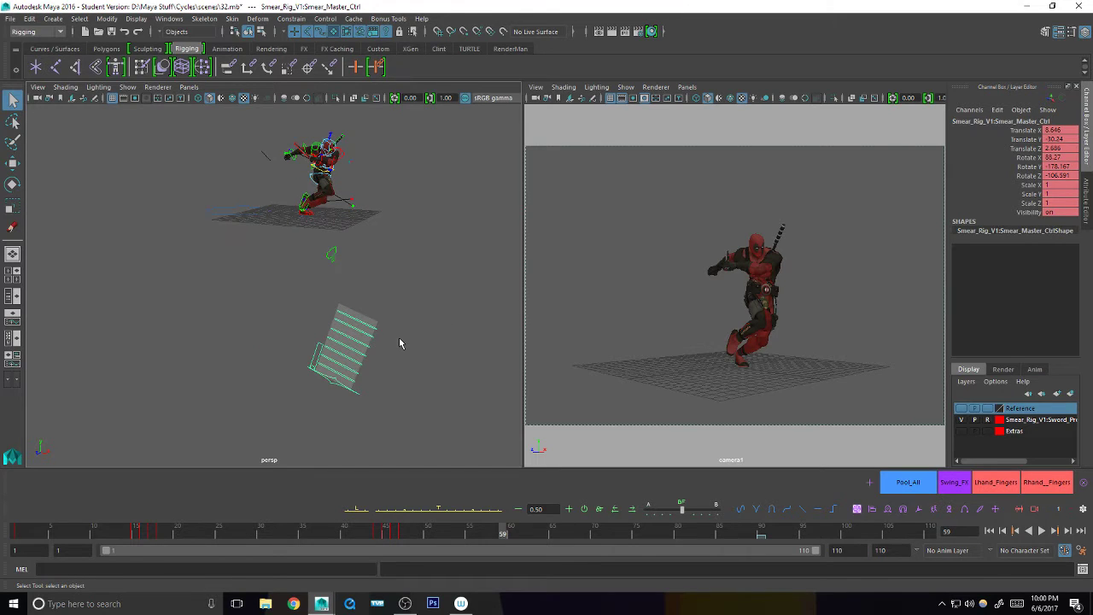
{"action": "key", "text": "alt+v"}
{"action": "left_click", "coordinate": [947, 480]}
{"action": "left_click_drag", "start_coordinate": [507, 536], "coordinate": [512, 537]}
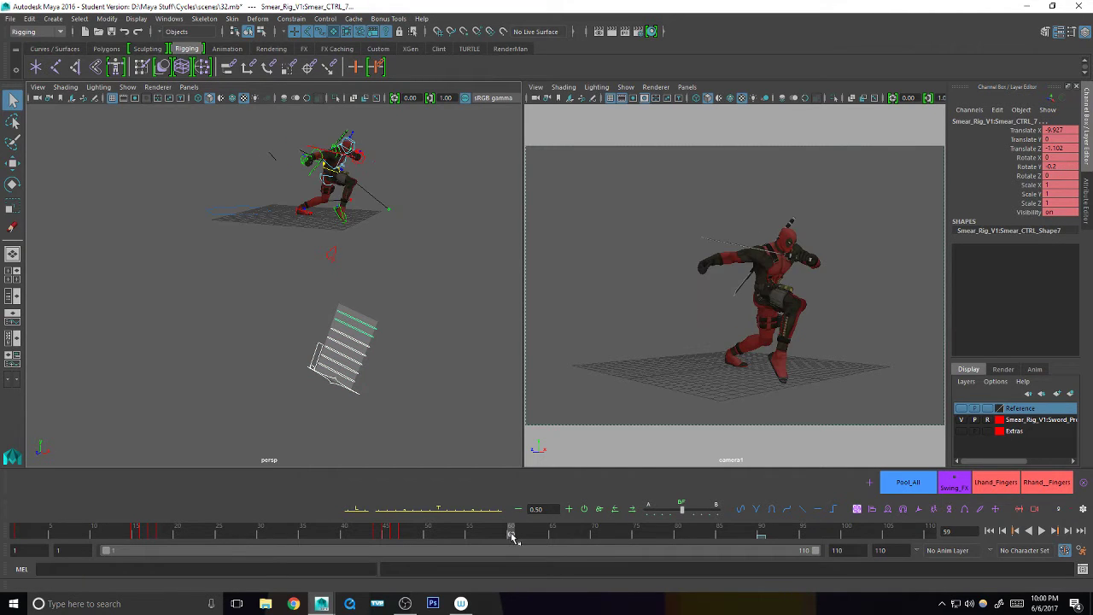
{"action": "key", "text": "alt+v"}
{"action": "key", "text": "s"}
- At frame 61, move the smear master control up to the raised sword, at about -0.6, 14.5, -12.5
{"action": "left_click", "coordinate": [519, 533]}
{"action": "mouse_move", "coordinate": [421, 365]}
{"action": "middle_mouse_down", "text": "alt"}
{"action": "mouse_move", "coordinate": [420, 426]}
{"action": "mouse_move", "coordinate": [375, 453]}
{"action": "middle_mouse_up", "text": "alt"}
{"action": "left_click", "coordinate": [362, 450]}
{"action": "left_click_drag", "start_coordinate": [374, 453], "coordinate": [410, 419], "text": "alt"}
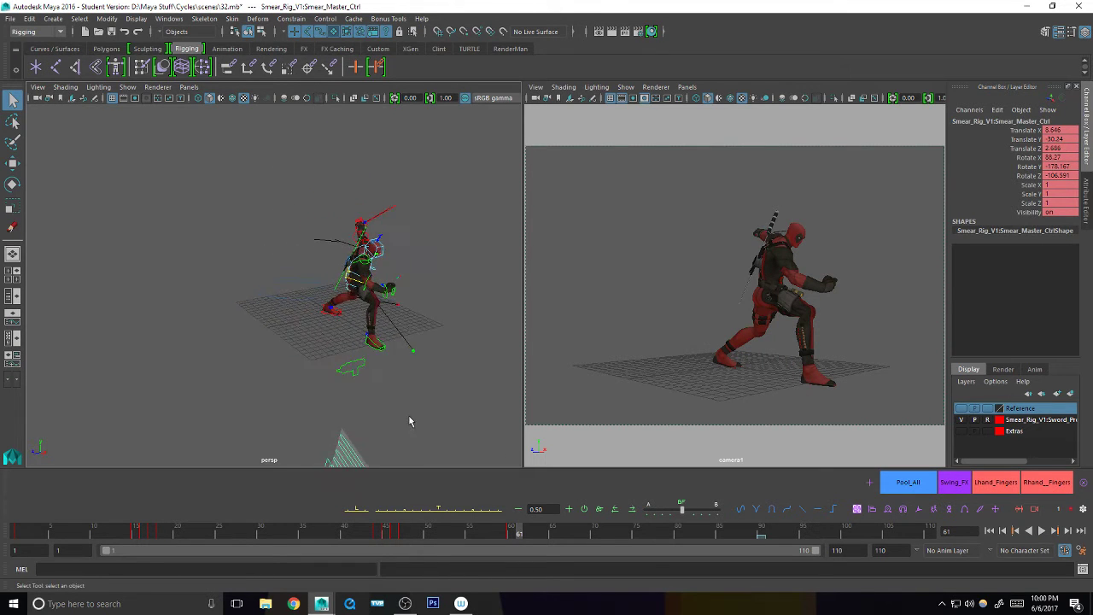
{"action": "middle_click_drag", "start_coordinate": [409, 419], "coordinate": [424, 361], "text": "alt"}
{"action": "key", "text": "w"}
{"action": "mouse_move", "coordinate": [351, 445]}
{"action": "left_mouse_down"}
{"action": "mouse_move", "coordinate": [406, 186]}
{"action": "mouse_move", "coordinate": [395, 173]}
{"action": "mouse_move", "coordinate": [414, 256]}
{"action": "mouse_move", "coordinate": [431, 276]}
{"action": "mouse_move", "coordinate": [384, 286]}
{"action": "left_mouse_up"}
{"action": "middle_click_drag", "start_coordinate": [384, 286], "coordinate": [369, 346], "text": "alt"}
{"action": "mouse_move", "coordinate": [372, 345]}
{"action": "left_mouse_down", "text": "alt"}
{"action": "mouse_move", "coordinate": [354, 366]}
{"action": "mouse_move", "coordinate": [373, 308]}
{"action": "left_mouse_up", "text": "alt"}
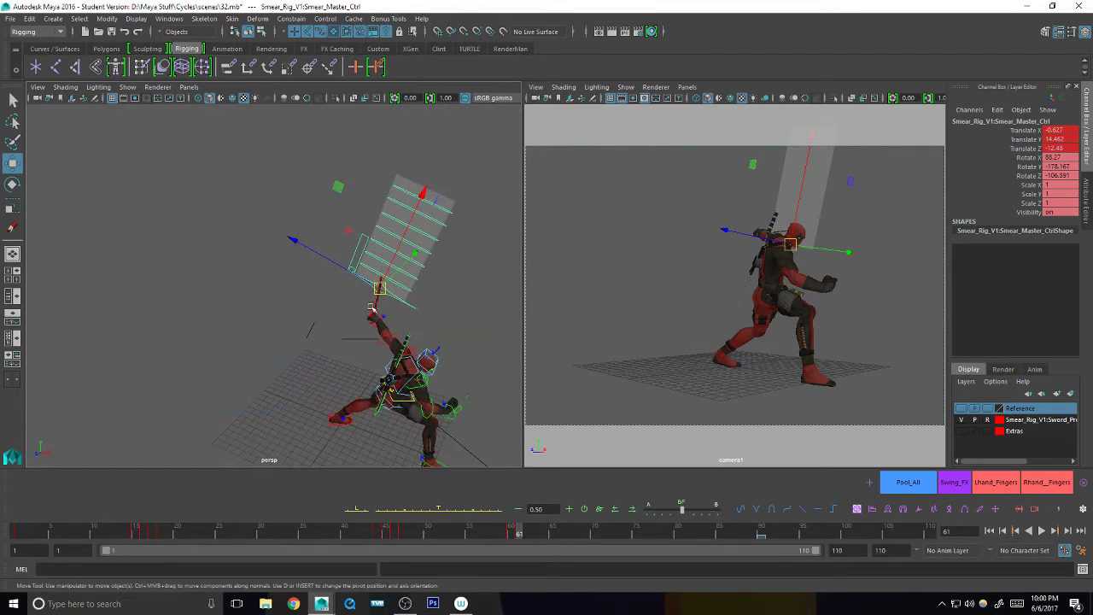
- Rotate the smear master control to about -156, -191, -172 and shift it beside the sword blade
{"action": "key", "text": "q"}
{"action": "left_click", "coordinate": [362, 267]}
{"action": "key", "text": "w"}
{"action": "mouse_move", "coordinate": [362, 266]}
{"action": "left_mouse_down"}
{"action": "mouse_move", "coordinate": [417, 305]}
{"action": "mouse_move", "coordinate": [410, 316]}
{"action": "left_mouse_up"}
{"action": "key", "text": "q"}
{"action": "left_click", "coordinate": [417, 304]}
{"action": "key", "text": "e"}
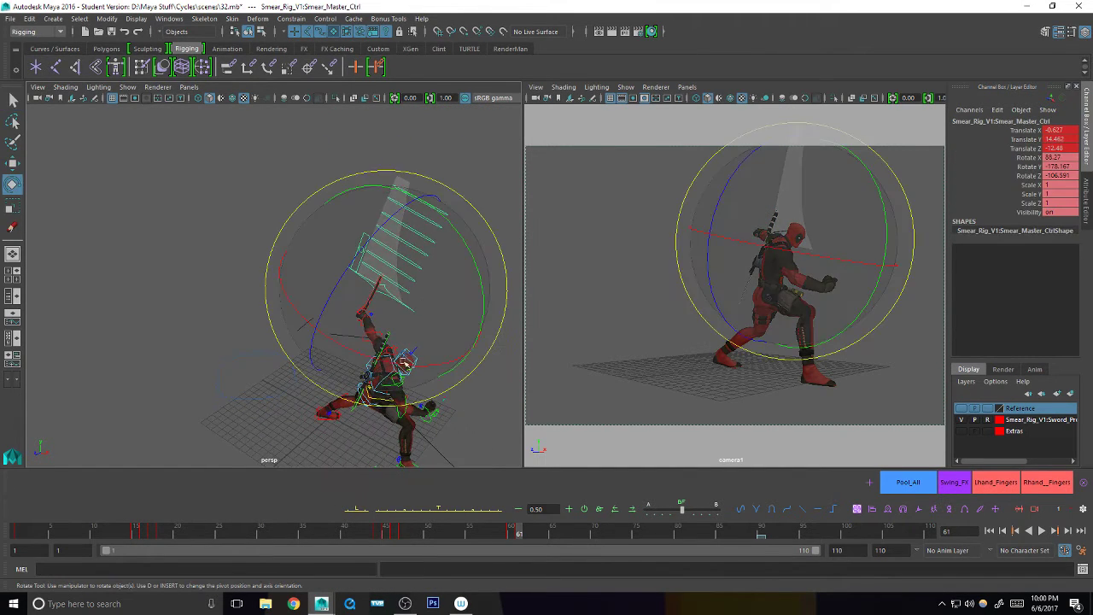
{"action": "mouse_move", "coordinate": [407, 364]}
{"action": "left_mouse_down"}
{"action": "mouse_move", "coordinate": [224, 240]}
{"action": "mouse_move", "coordinate": [350, 318]}
{"action": "mouse_move", "coordinate": [415, 319]}
{"action": "mouse_move", "coordinate": [420, 332]}
{"action": "left_mouse_up"}
{"action": "mouse_move", "coordinate": [420, 332]}
{"action": "right_mouse_down", "text": "alt"}
{"action": "mouse_move", "coordinate": [400, 356]}
{"action": "mouse_move", "coordinate": [420, 343]}
{"action": "right_mouse_up", "text": "alt"}
{"action": "mouse_move", "coordinate": [409, 264]}
{"action": "left_mouse_down"}
{"action": "mouse_move", "coordinate": [399, 329]}
{"action": "mouse_move", "coordinate": [324, 354]}
{"action": "mouse_move", "coordinate": [398, 339]}
{"action": "mouse_move", "coordinate": [305, 324]}
{"action": "mouse_move", "coordinate": [381, 310]}
{"action": "mouse_move", "coordinate": [384, 352]}
{"action": "left_mouse_up"}
{"action": "key", "text": "w"}
{"action": "mouse_move", "coordinate": [355, 298]}
{"action": "left_mouse_down"}
{"action": "mouse_move", "coordinate": [315, 278]}
{"action": "mouse_move", "coordinate": [337, 313]}
{"action": "left_mouse_up"}
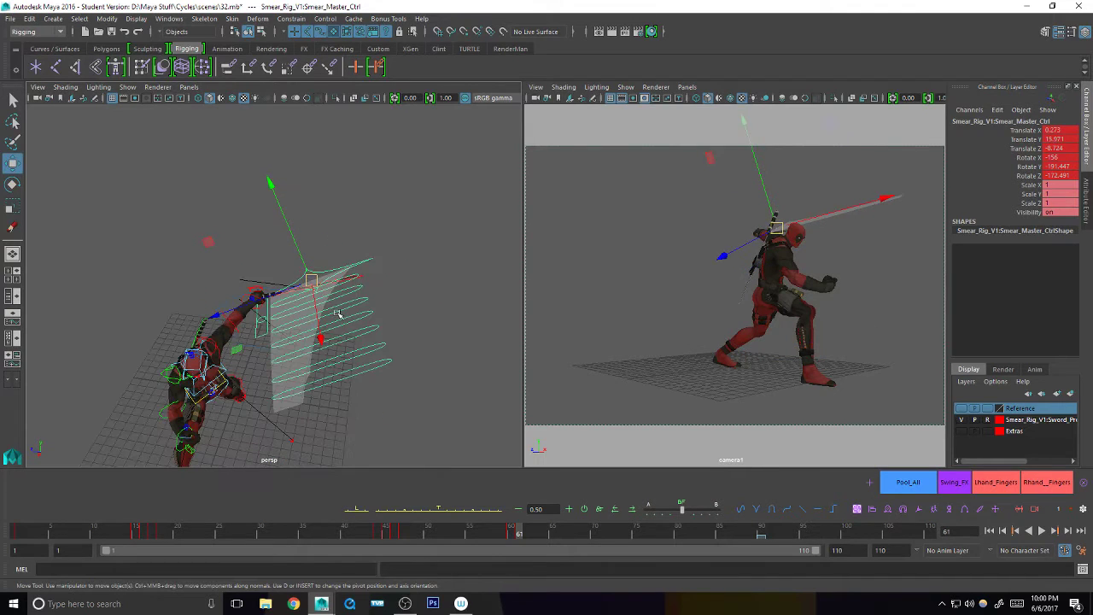
- Rotate the smear master control to about -171 in X and -181 in Z to match the blade's tilt
{"action": "mouse_move", "coordinate": [307, 429]}
{"action": "left_mouse_down", "text": "alt"}
{"action": "mouse_move", "coordinate": [370, 310]}
{"action": "mouse_move", "coordinate": [366, 356]}
{"action": "mouse_move", "coordinate": [364, 339]}
{"action": "mouse_move", "coordinate": [340, 330]}
{"action": "mouse_move", "coordinate": [366, 321]}
{"action": "left_mouse_up", "text": "alt"}
{"action": "key", "text": "q"}
{"action": "key", "text": "w"}
{"action": "key", "text": "e"}
{"action": "left_click_drag", "start_coordinate": [407, 220], "coordinate": [419, 232]}
{"action": "key", "text": "w"}
{"action": "mouse_move", "coordinate": [338, 299]}
{"action": "left_mouse_down", "text": "alt"}
{"action": "mouse_move", "coordinate": [422, 321]}
{"action": "mouse_move", "coordinate": [549, 293]}
{"action": "mouse_move", "coordinate": [356, 361]}
{"action": "left_mouse_up", "text": "alt"}
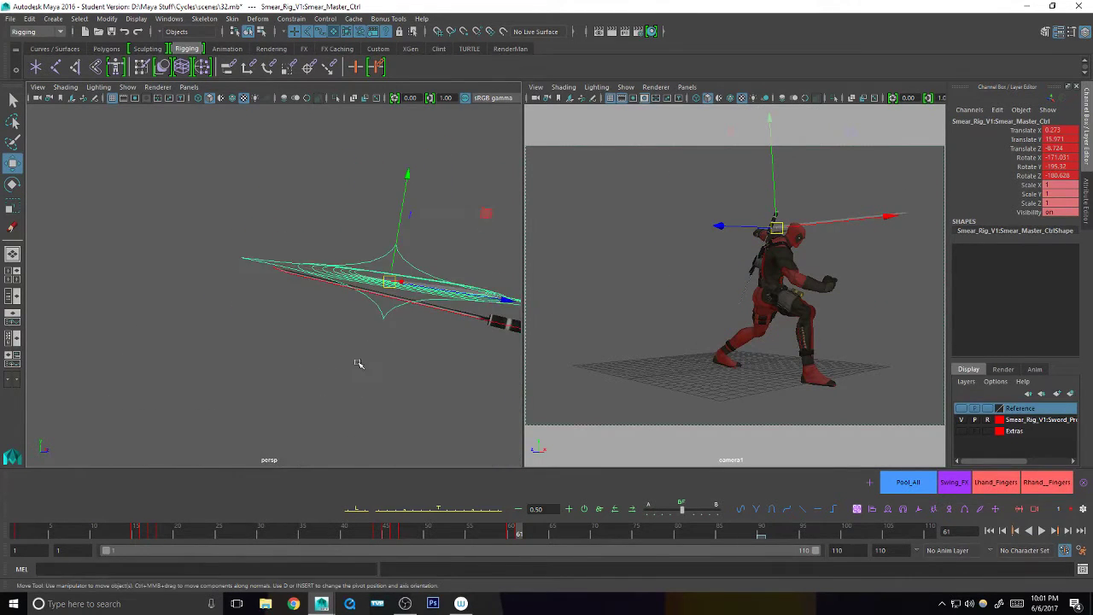
- Align the smear's leading edge with the sword blade, rotating the master control to about -168, -194, -181, and key its translation
{"action": "left_click_drag", "start_coordinate": [390, 282], "coordinate": [369, 386]}
{"action": "key", "text": "e"}
{"action": "key", "text": "w"}
{"action": "left_click_drag", "start_coordinate": [290, 257], "coordinate": [281, 256]}
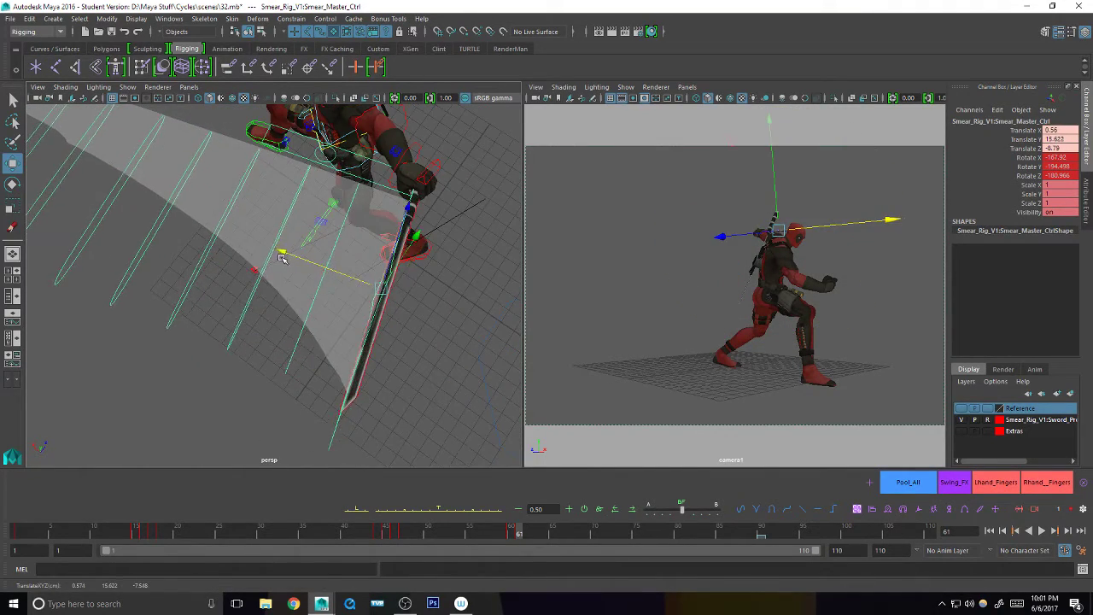
{"action": "mouse_move", "coordinate": [217, 380]}
{"action": "left_mouse_down", "text": "alt"}
{"action": "mouse_move", "coordinate": [401, 278]}
{"action": "mouse_move", "coordinate": [429, 236]}
{"action": "mouse_move", "coordinate": [442, 333]}
{"action": "mouse_move", "coordinate": [422, 326]}
{"action": "left_mouse_up", "text": "alt"}
{"action": "left_click_drag", "start_coordinate": [379, 183], "coordinate": [379, 188]}
{"action": "key", "text": "shift+w"}
- Select the full Swing_FX control set and key it at frame 61
{"action": "mouse_move", "coordinate": [376, 382]}
{"action": "left_mouse_down", "text": "alt"}
{"action": "mouse_move", "coordinate": [464, 358]}
{"action": "mouse_move", "coordinate": [457, 352]}
{"action": "mouse_move", "coordinate": [373, 417]}
{"action": "mouse_move", "coordinate": [439, 397]}
{"action": "mouse_move", "coordinate": [407, 386]}
{"action": "mouse_move", "coordinate": [402, 398]}
{"action": "mouse_move", "coordinate": [361, 405]}
{"action": "mouse_move", "coordinate": [420, 383]}
{"action": "left_mouse_up", "text": "alt"}
{"action": "key", "text": "e"}
{"action": "key", "text": "q"}
{"action": "left_click", "coordinate": [954, 485]}
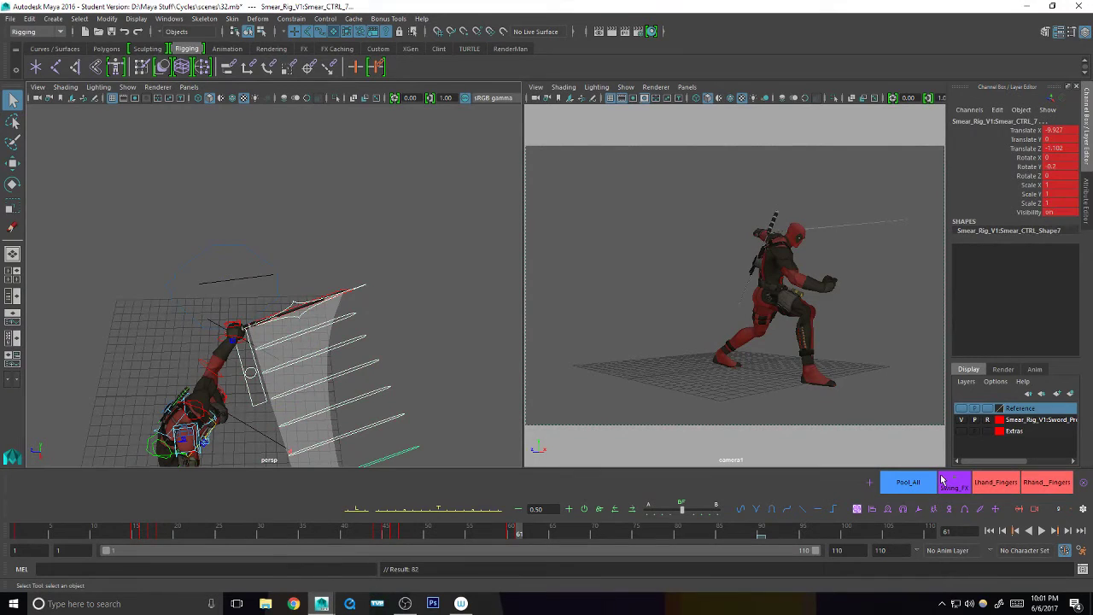
{"action": "left_click_drag", "start_coordinate": [515, 535], "coordinate": [518, 535]}
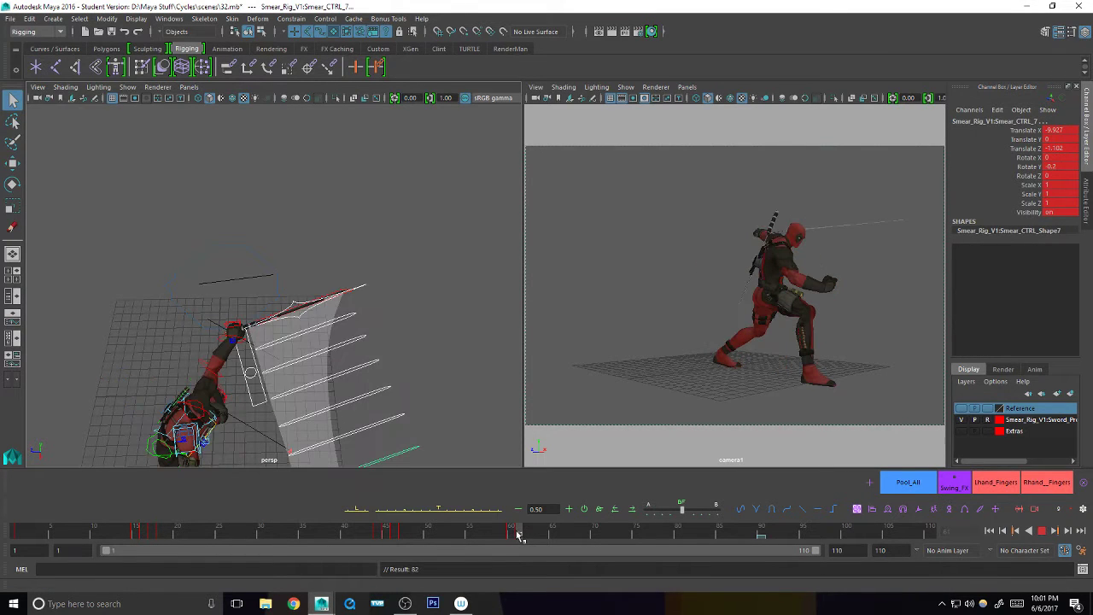
- Bend the smear into an arc around the character by moving its row controls and rotating them to about -13 in Y
{"action": "left_click_drag", "start_coordinate": [453, 417], "coordinate": [326, 365], "text": "alt"}
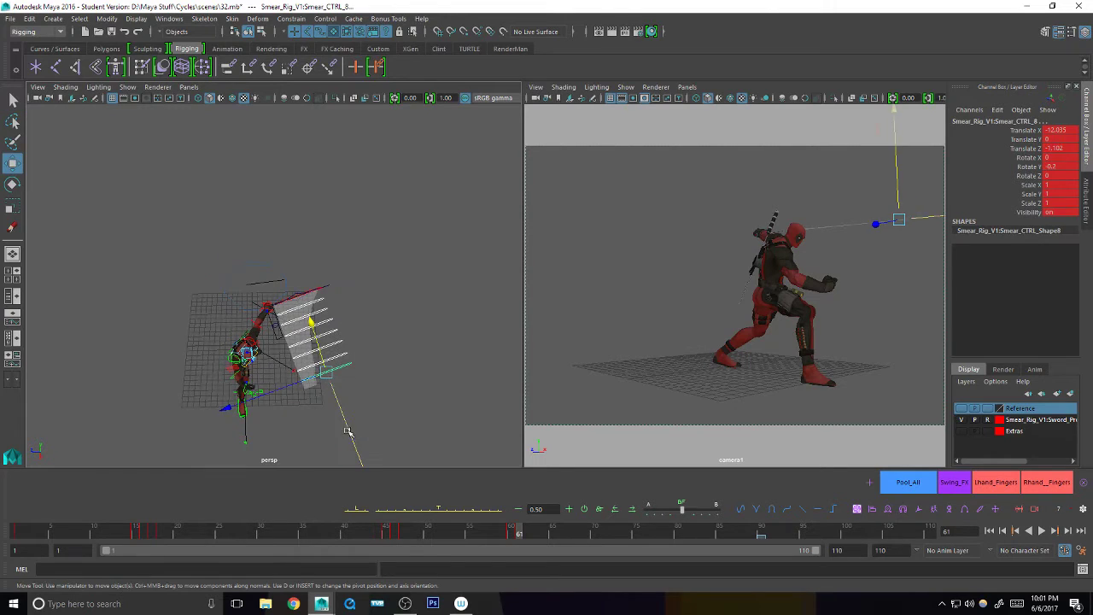
{"action": "left_click_drag", "start_coordinate": [348, 432], "coordinate": [373, 461]}
{"action": "middle_click_drag", "start_coordinate": [372, 461], "coordinate": [380, 418], "text": "alt"}
{"action": "key", "text": "e"}
{"action": "middle_click_drag", "start_coordinate": [469, 421], "coordinate": [470, 376], "text": "alt"}
{"action": "left_click_drag", "start_coordinate": [469, 378], "coordinate": [446, 409]}
{"action": "left_click_drag", "start_coordinate": [445, 409], "coordinate": [359, 367], "text": "alt"}
{"action": "key", "text": "q"}
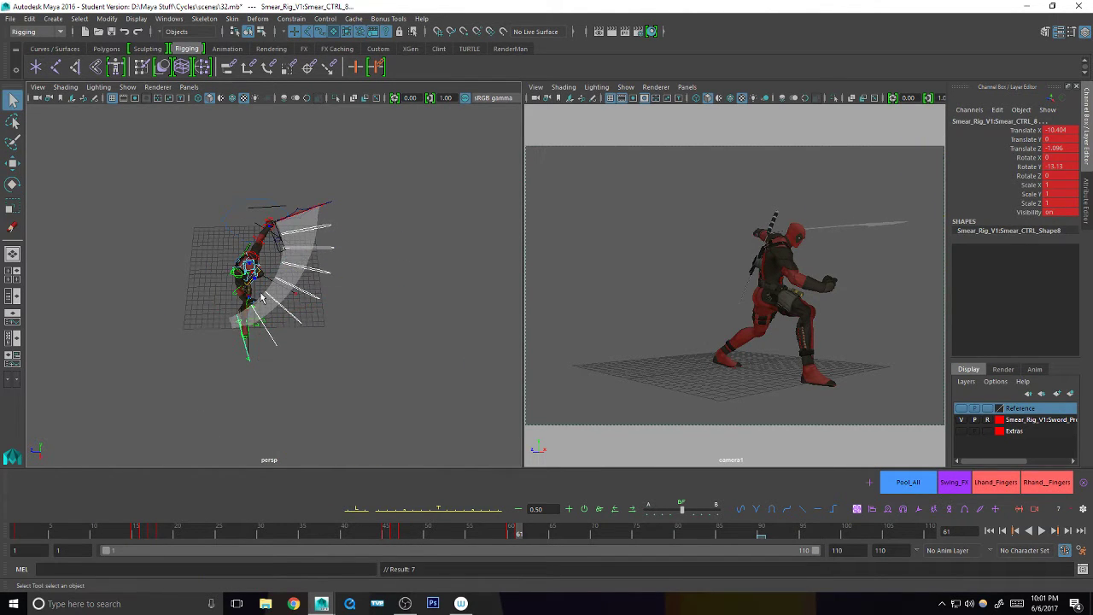
- Move the smear's Shape_Toggle control to about 4.96 in X to taper the smear's tail
{"action": "scroll", "coordinate": [298, 288], "scroll_direction": "up", "scroll_amount": 4}
{"action": "left_click_drag", "start_coordinate": [298, 288], "coordinate": [275, 234], "text": "alt"}
{"action": "left_click", "coordinate": [240, 224]}
{"action": "key", "text": "w"}
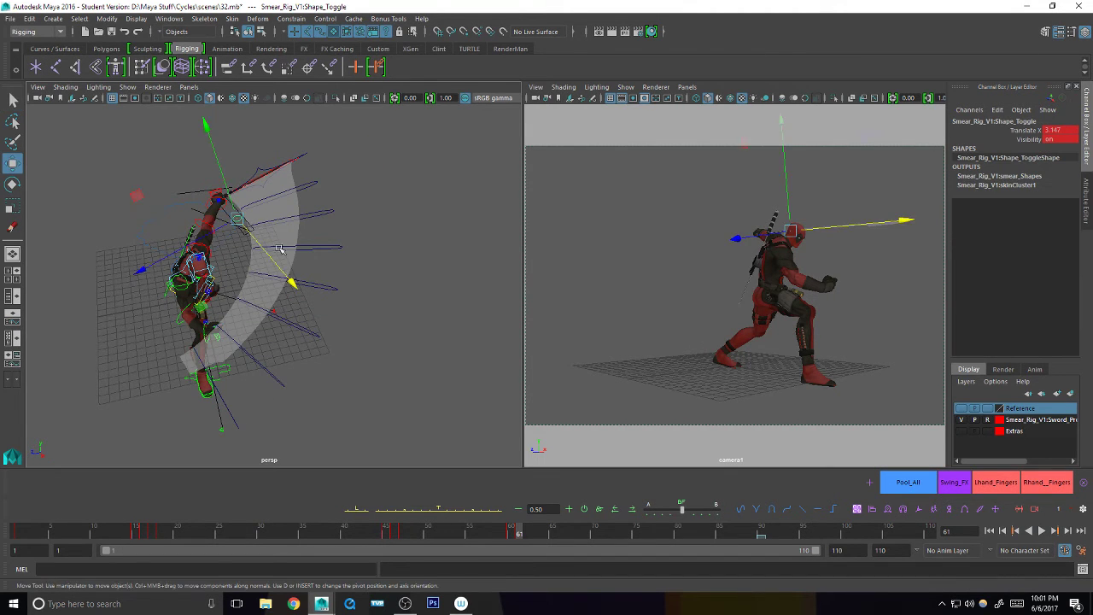
{"action": "left_click_drag", "start_coordinate": [287, 280], "coordinate": [299, 296]}
{"action": "key", "text": "q"}
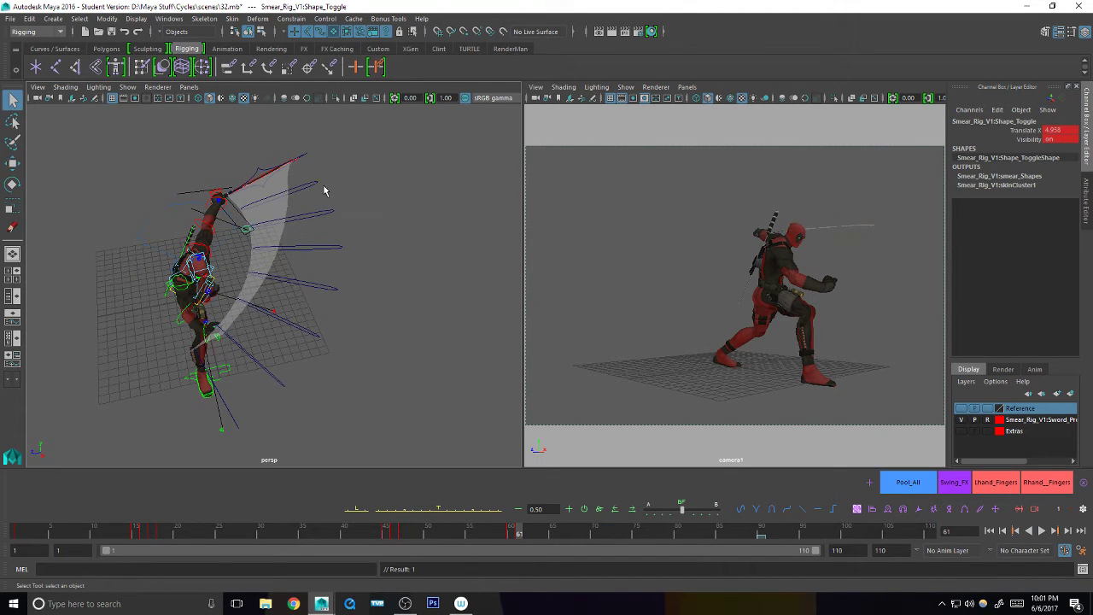
- Select the trailing smear row controls and rotate them further in Y, bringing Smear_CTRL_7 to about -14.9
{"action": "left_click_drag", "start_coordinate": [315, 346], "coordinate": [316, 347]}
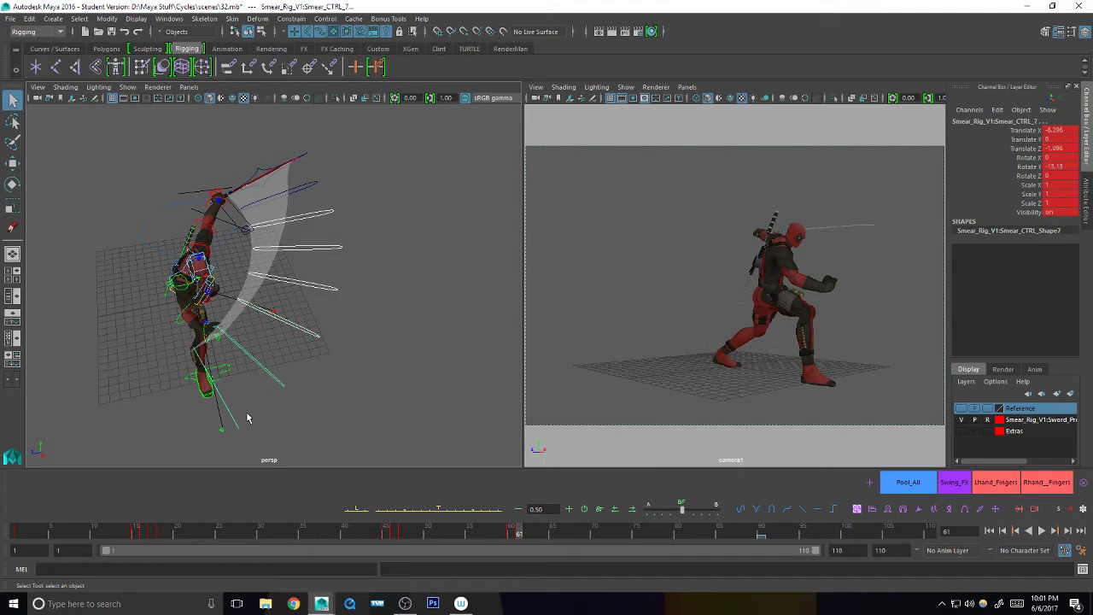
{"action": "left_click", "coordinate": [273, 389]}
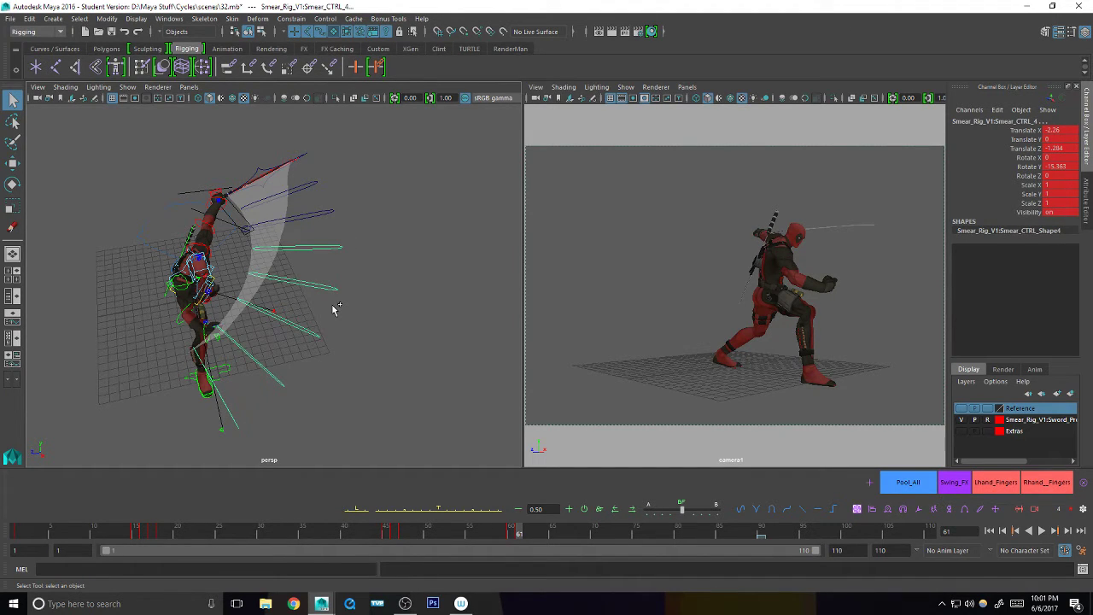
{"action": "key", "text": "e"}
{"action": "left_click_drag", "start_coordinate": [885, 223], "coordinate": [878, 224]}
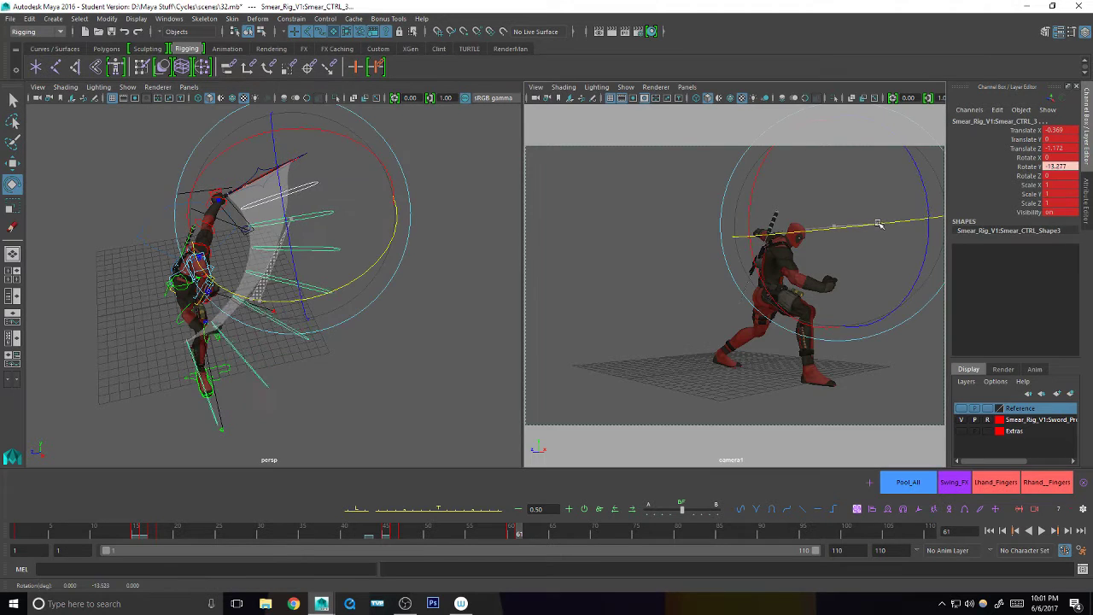
{"action": "key", "text": "q"}
- Select all the Swing_FX controls and key the adjusted smear arc at frame 61
{"action": "mouse_move", "coordinate": [287, 372]}
{"action": "left_mouse_down", "text": "alt"}
{"action": "mouse_move", "coordinate": [348, 310]}
{"action": "mouse_move", "coordinate": [330, 336]}
{"action": "mouse_move", "coordinate": [355, 340]}
{"action": "left_mouse_up", "text": "alt"}
{"action": "left_click", "coordinate": [962, 487]}
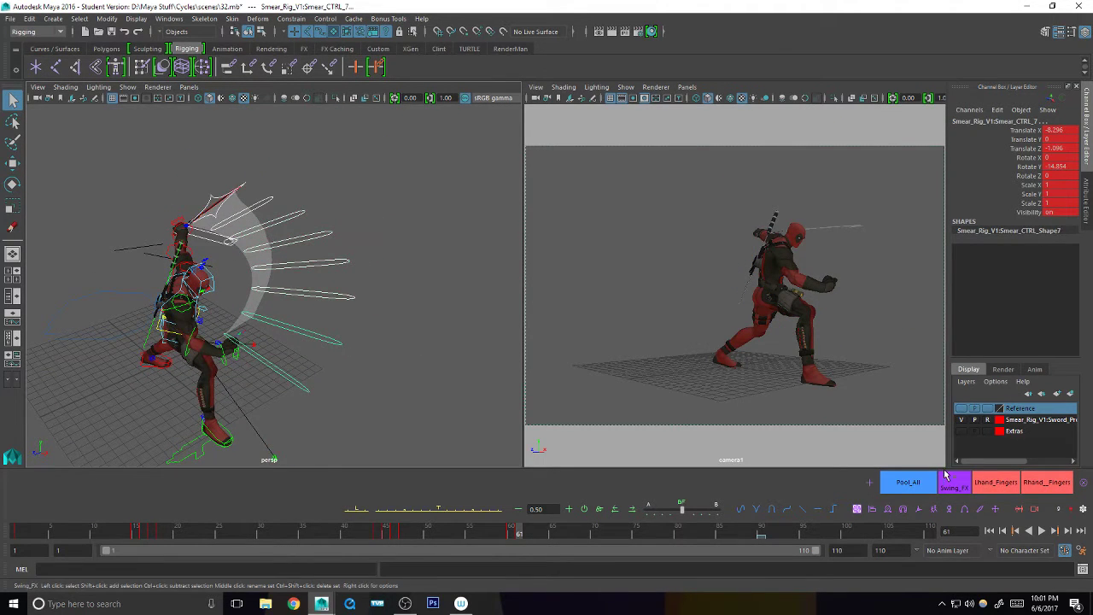
{"action": "left_click_drag", "start_coordinate": [515, 533], "coordinate": [518, 535]}
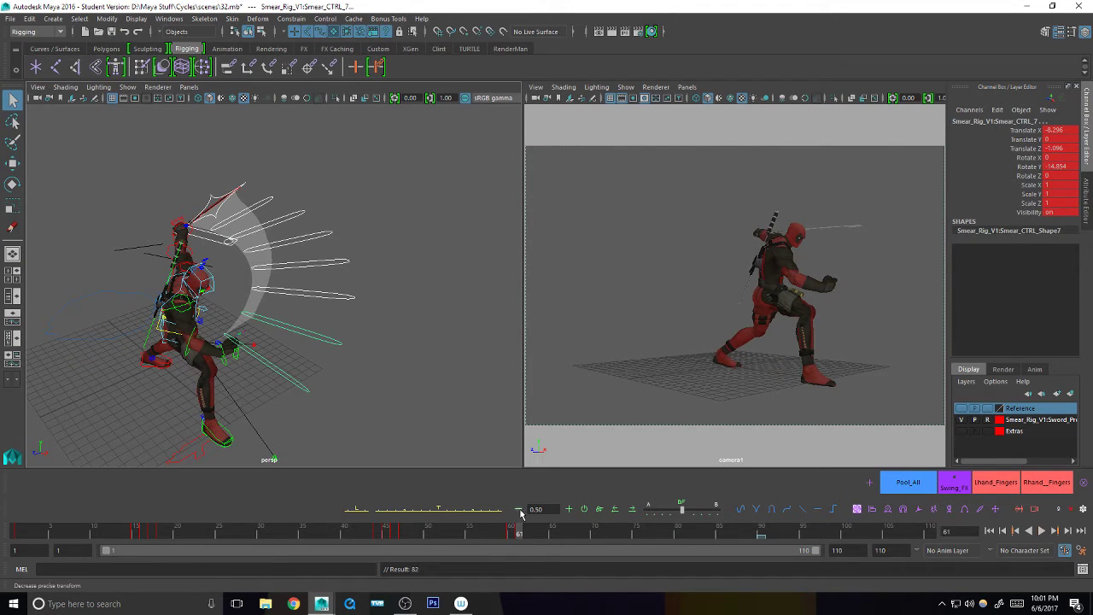
- Select the smear row controls at frame 61, shift them to lengthen the arc, and rotate them to about 1.56 in X
{"action": "left_click", "coordinate": [266, 198]}
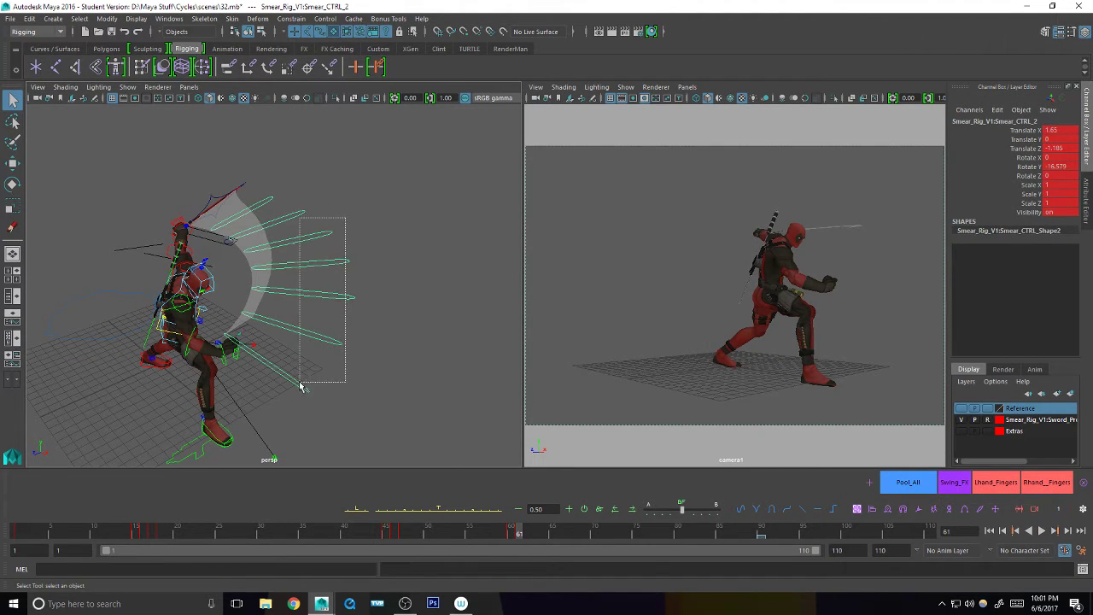
{"action": "left_click_drag", "start_coordinate": [289, 391], "coordinate": [289, 391]}
{"action": "key", "text": "w"}
{"action": "left_click_drag", "start_coordinate": [177, 422], "coordinate": [169, 429]}
{"action": "middle_click_drag", "start_coordinate": [173, 431], "coordinate": [172, 418]}
{"action": "key", "text": "e"}
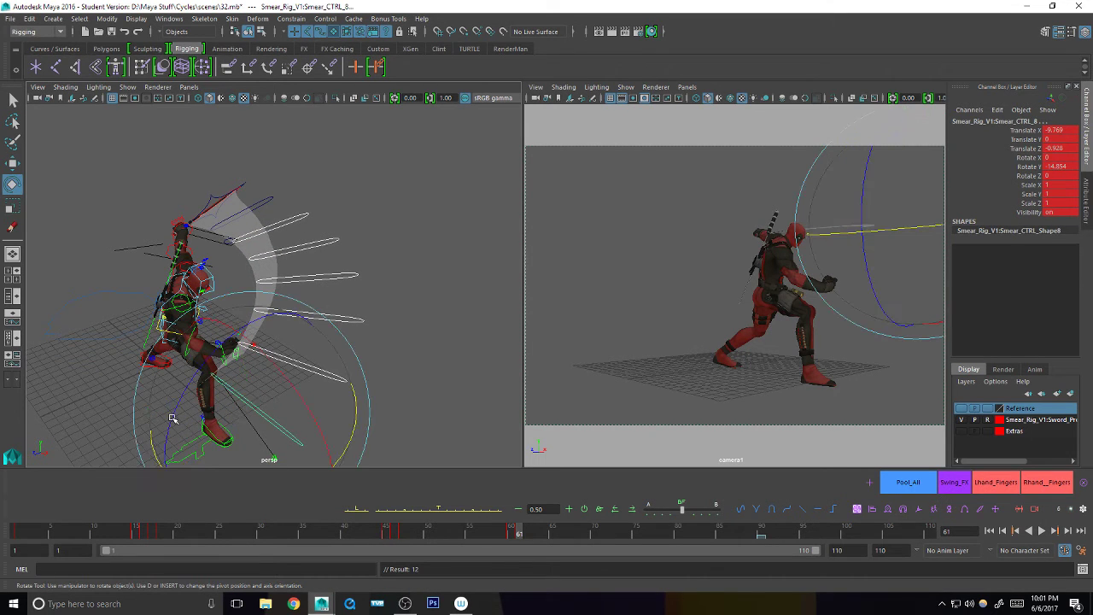
{"action": "left_click_drag", "start_coordinate": [172, 419], "coordinate": [205, 402], "text": "alt"}
{"action": "mouse_move", "coordinate": [336, 379]}
{"action": "left_mouse_down"}
{"action": "mouse_move", "coordinate": [339, 388]}
{"action": "mouse_move", "coordinate": [333, 380]}
{"action": "mouse_move", "coordinate": [345, 377]}
{"action": "left_mouse_up"}
{"action": "key", "text": "q"}
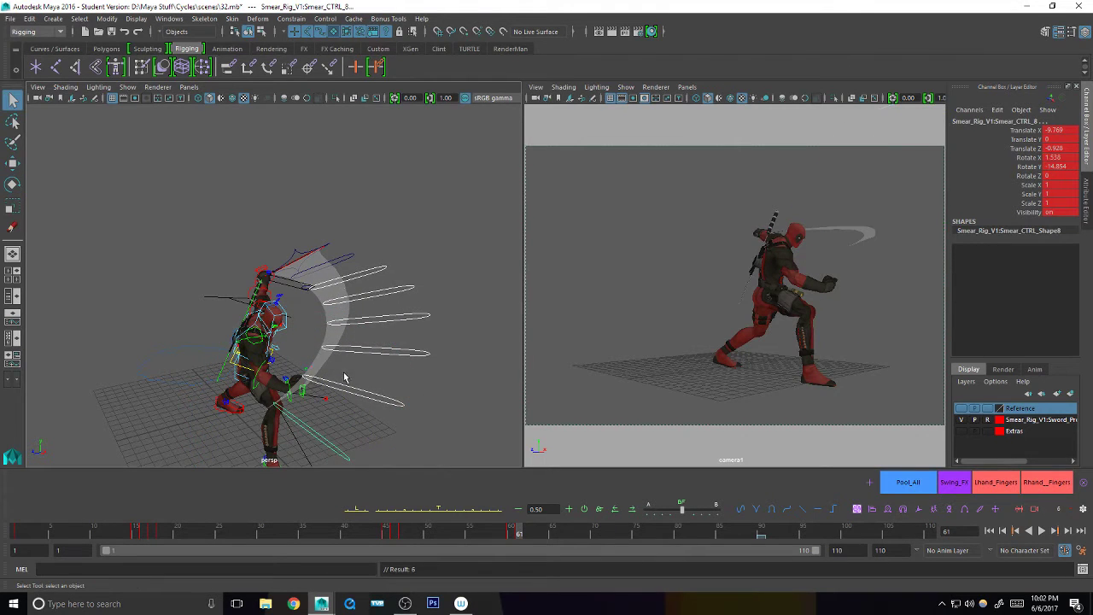
- Curl the smear's tail by rotating the trailing row controls in Y, bringing Smear_CTRL_5 to about -27.2 and Smear_CTRL_7 to about -29.2
{"action": "left_click", "coordinate": [511, 534]}
{"action": "key", "text": "alt+v"}
{"action": "left_click_drag", "start_coordinate": [373, 421], "coordinate": [351, 428]}
{"action": "mouse_move", "coordinate": [352, 429]}
{"action": "left_mouse_down", "text": "alt"}
{"action": "mouse_move", "coordinate": [397, 392]}
{"action": "mouse_move", "coordinate": [419, 412]}
{"action": "mouse_move", "coordinate": [407, 415]}
{"action": "mouse_move", "coordinate": [427, 402]}
{"action": "mouse_move", "coordinate": [406, 413]}
{"action": "left_mouse_up", "text": "alt"}
{"action": "key", "text": "e"}
{"action": "key", "text": "q"}
{"action": "left_click", "coordinate": [410, 253]}
{"action": "key", "text": "e"}
{"action": "left_click_drag", "start_coordinate": [434, 318], "coordinate": [420, 340]}
{"action": "key", "text": "q"}
{"action": "left_click", "coordinate": [418, 340]}
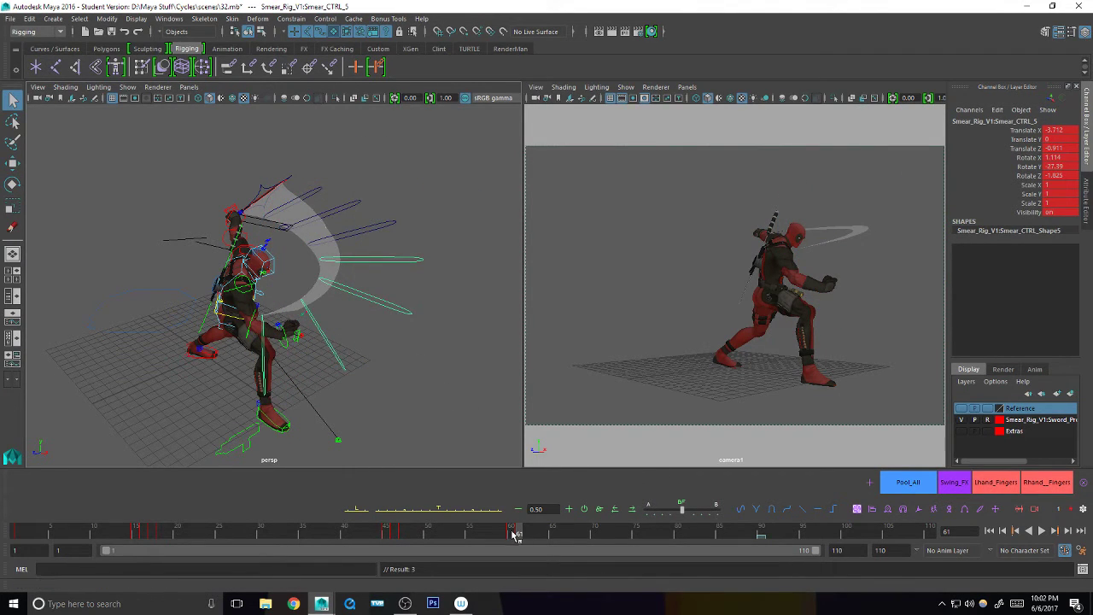
{"action": "key", "text": "alt+v"}
- At frame 62, move and rotate Smear_Master_Ctrl to align the smear with the sword, at about -0.33 in Translate X and -198 in Rotate Y
{"action": "left_click", "coordinate": [954, 482]}
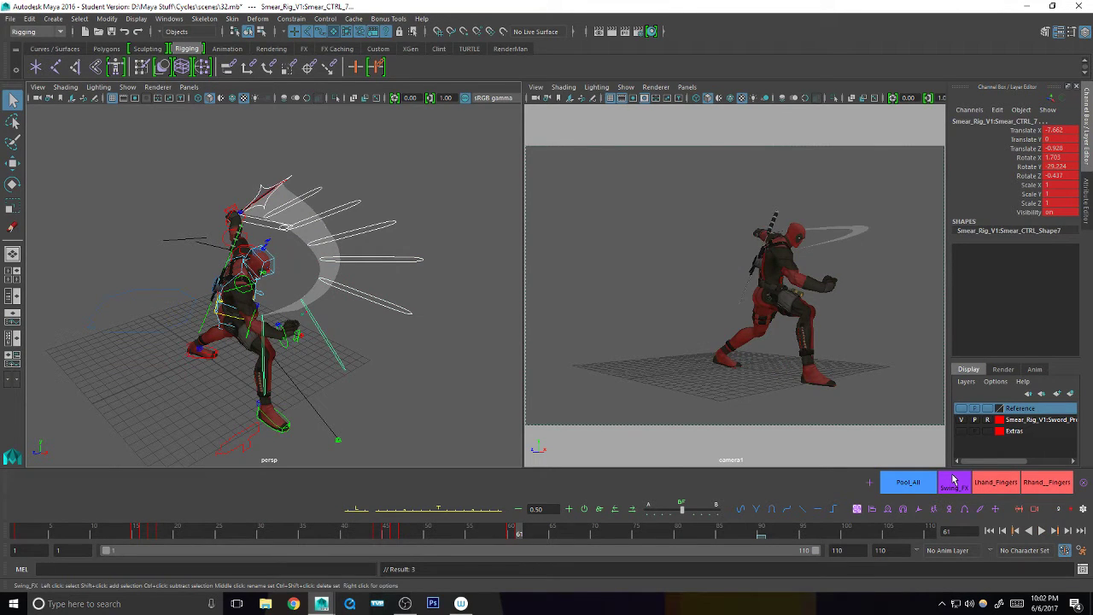
{"action": "left_click", "coordinate": [528, 532]}
{"action": "left_click_drag", "start_coordinate": [398, 390], "coordinate": [427, 438], "text": "alt"}
{"action": "left_click", "coordinate": [223, 180]}
{"action": "middle_click_drag", "start_coordinate": [239, 240], "coordinate": [350, 312], "text": "alt"}
{"action": "right_click_drag", "start_coordinate": [350, 313], "coordinate": [295, 344], "text": "alt"}
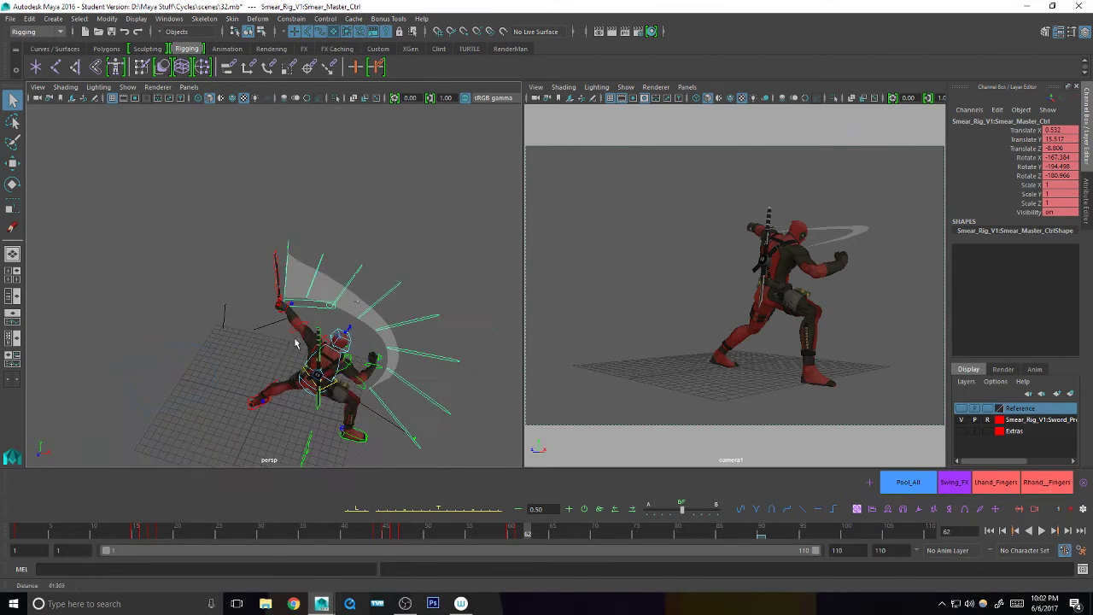
{"action": "key", "text": "w"}
{"action": "left_click_drag", "start_coordinate": [334, 299], "coordinate": [379, 317]}
{"action": "key", "text": "e"}
{"action": "key", "text": "q"}
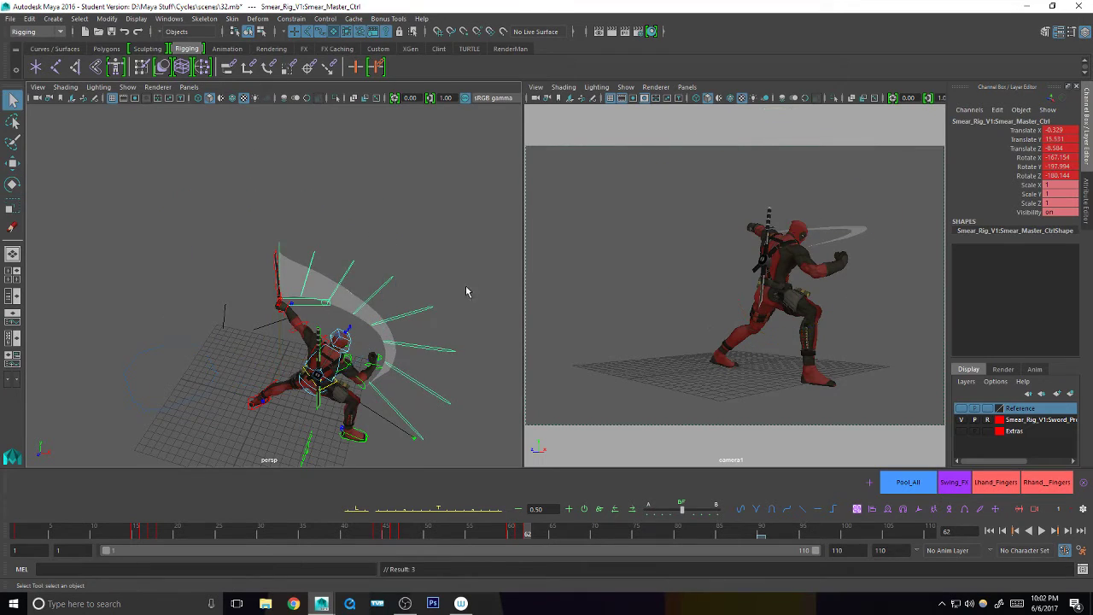
- Try to pull in the smear's tail at frame 62 by moving the trailing row controls, then undo the moves
{"action": "left_click_drag", "start_coordinate": [461, 349], "coordinate": [406, 424]}
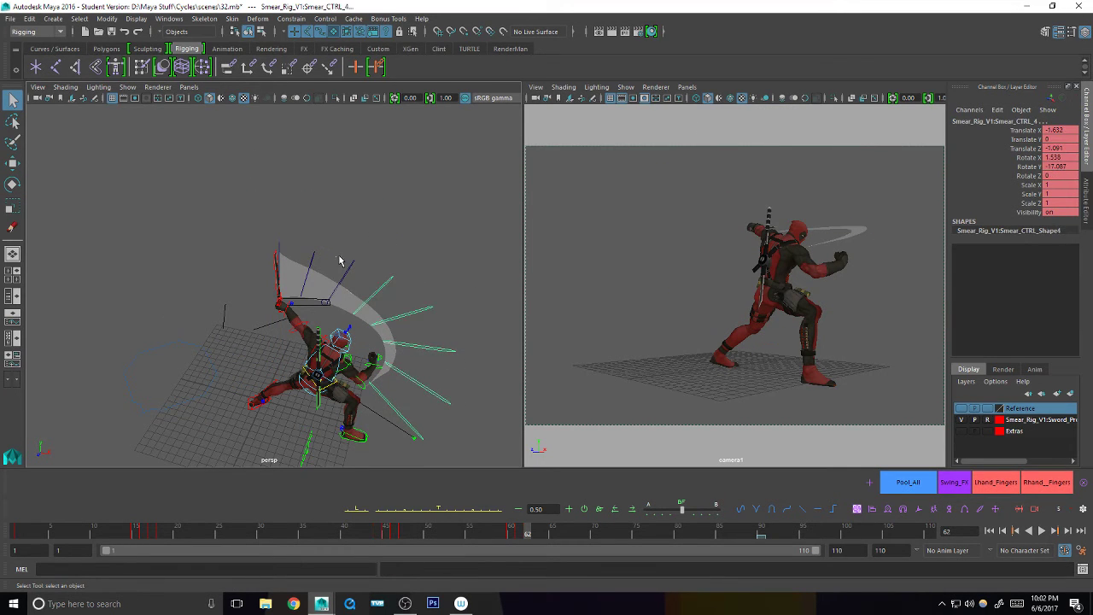
{"action": "key", "text": "w"}
{"action": "left_click_drag", "start_coordinate": [298, 359], "coordinate": [283, 349]}
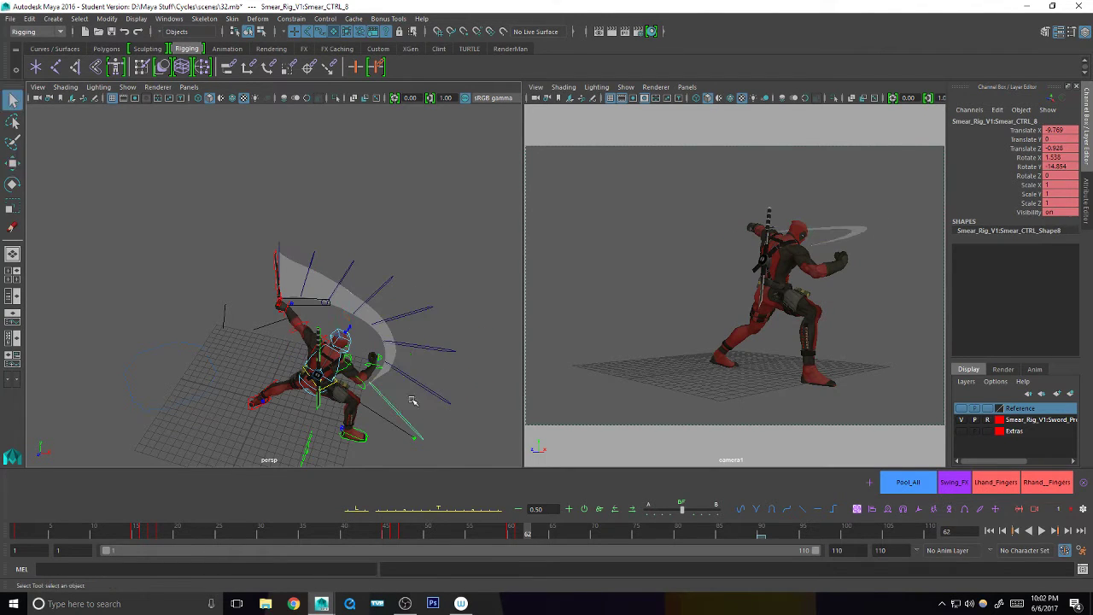
{"action": "key", "text": "w"}
{"action": "left_click_drag", "start_coordinate": [337, 451], "coordinate": [344, 442]}
{"action": "key", "text": "q"}
{"action": "left_click", "coordinate": [440, 394]}
{"action": "key", "text": "w"}
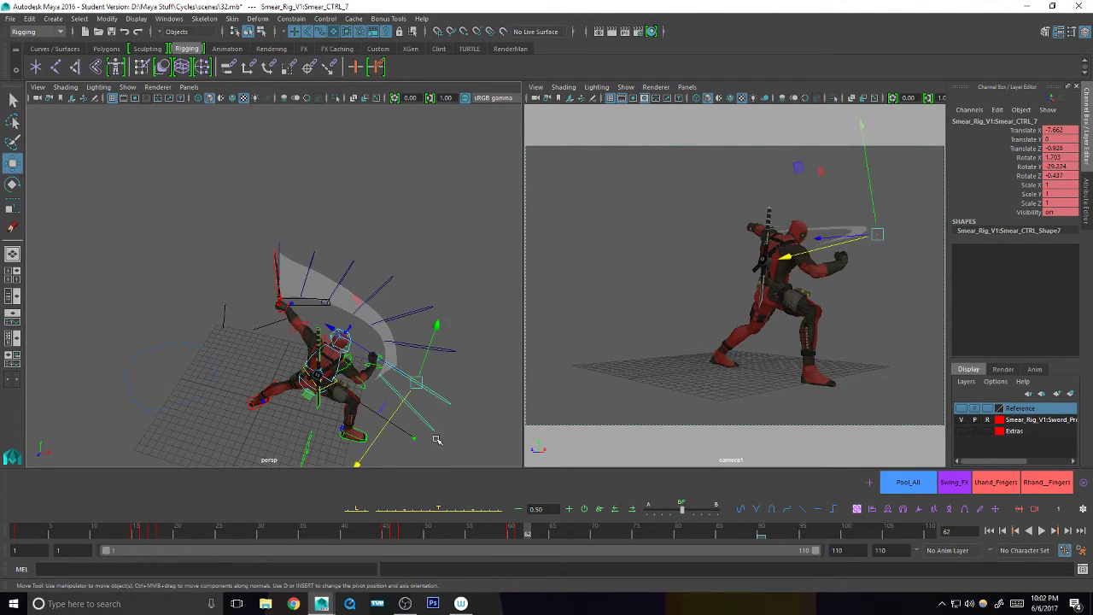
{"action": "key", "text": "q"}
{"action": "key", "text": "ctrl+z"}
{"action": "key", "text": "ctrl+z"}
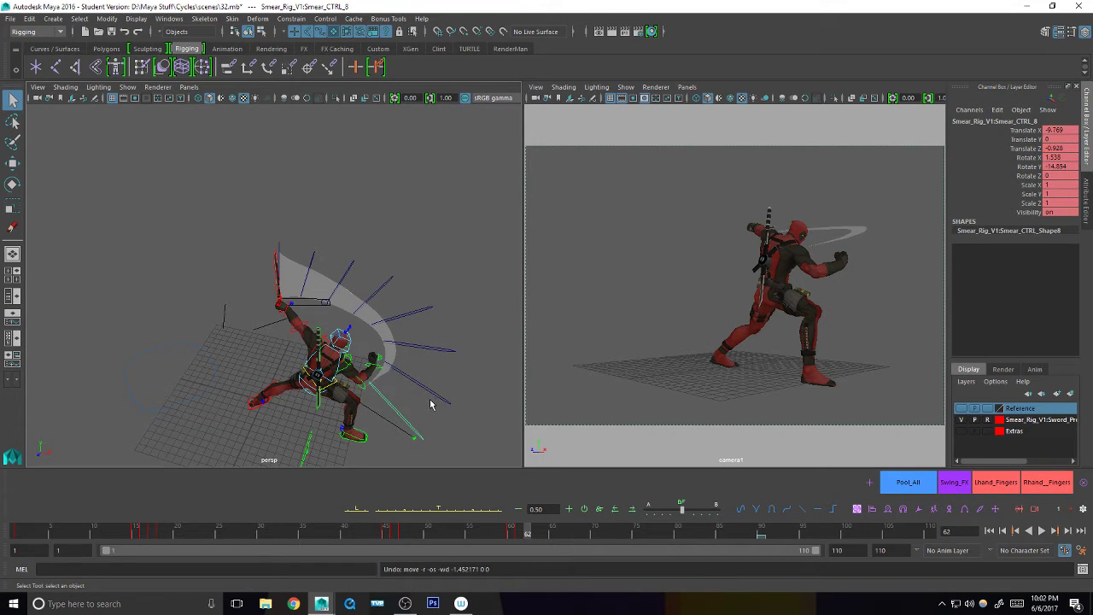
- Select Smear_CTRL_8 through Smear_CTRL_2, move them toward the sword, try rotating them, and undo the last rotations
{"action": "left_click", "coordinate": [434, 391], "text": "shift"}
{"action": "left_click", "coordinate": [435, 347], "text": "shift"}
{"action": "left_click", "coordinate": [426, 309], "text": "shift"}
{"action": "left_click", "coordinate": [385, 285], "text": "shift"}
{"action": "left_click", "coordinate": [346, 271], "text": "shift"}
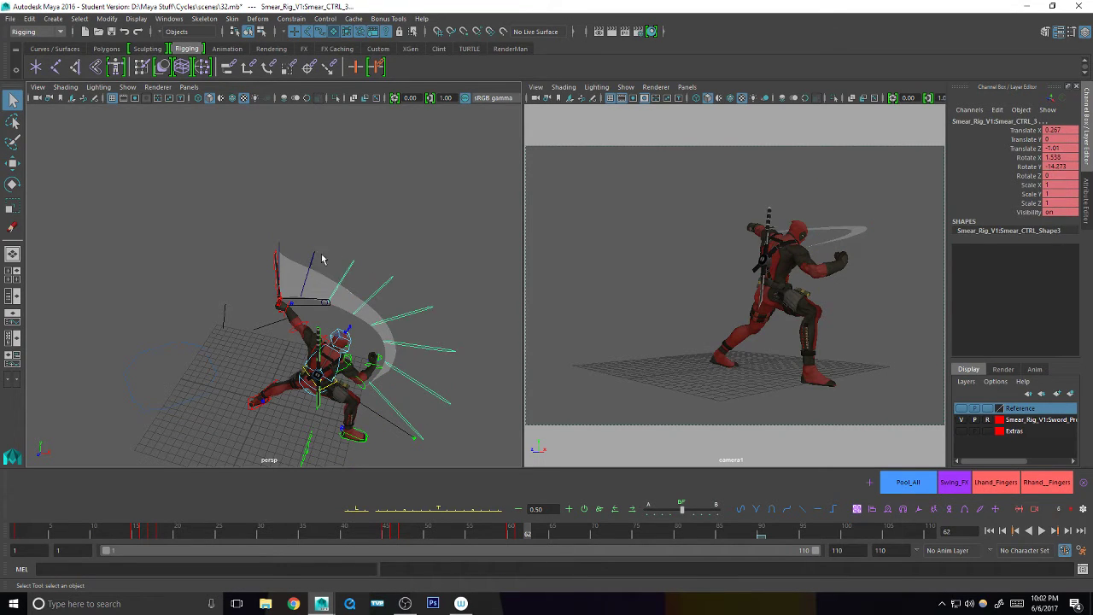
{"action": "left_click", "coordinate": [312, 259], "text": "shift"}
{"action": "key", "text": "w"}
{"action": "left_click_drag", "start_coordinate": [418, 294], "coordinate": [405, 293]}
{"action": "key", "text": "e"}
{"action": "left_click_drag", "start_coordinate": [359, 338], "coordinate": [368, 334]}
{"action": "key", "text": "ctrl+z"}
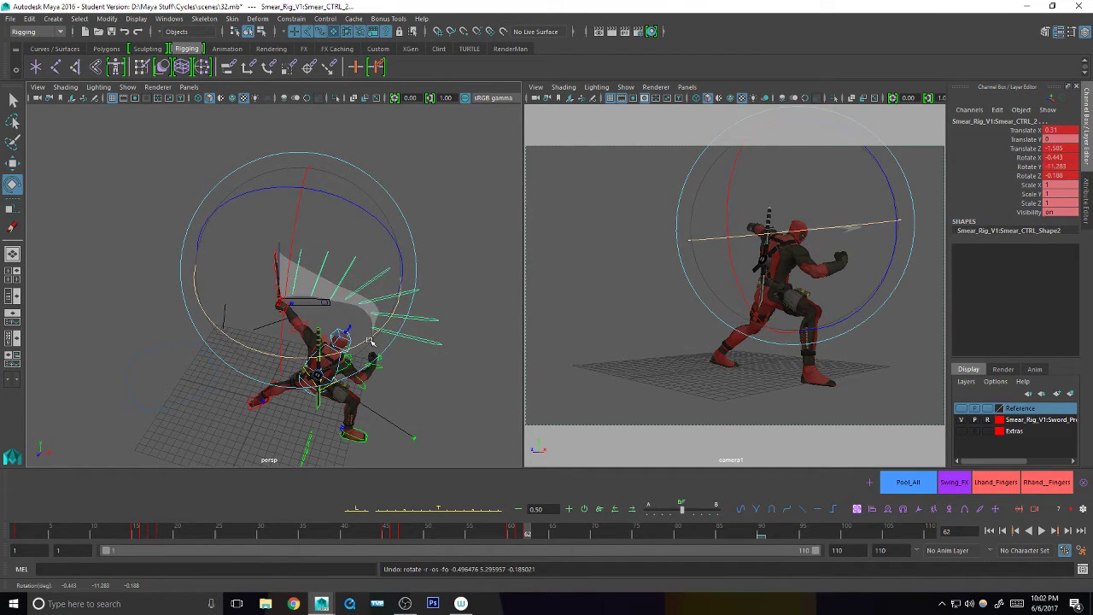
{"action": "key", "text": "ctrl+z"}
- Move and rotate the smear row controls closer to the sword, bringing Smear_CTRL_8 to about -11.65 in Translate X and 5.06 in Rotate Y
{"action": "key", "text": "w"}
{"action": "mouse_move", "coordinate": [408, 279]}
{"action": "left_mouse_down"}
{"action": "mouse_move", "coordinate": [381, 328]}
{"action": "mouse_move", "coordinate": [435, 389]}
{"action": "mouse_move", "coordinate": [465, 389]}
{"action": "left_mouse_up"}
{"action": "key", "text": "e"}
{"action": "key", "text": "q"}
{"action": "key", "text": "e"}
{"action": "key", "text": "w"}
{"action": "key", "text": "q"}
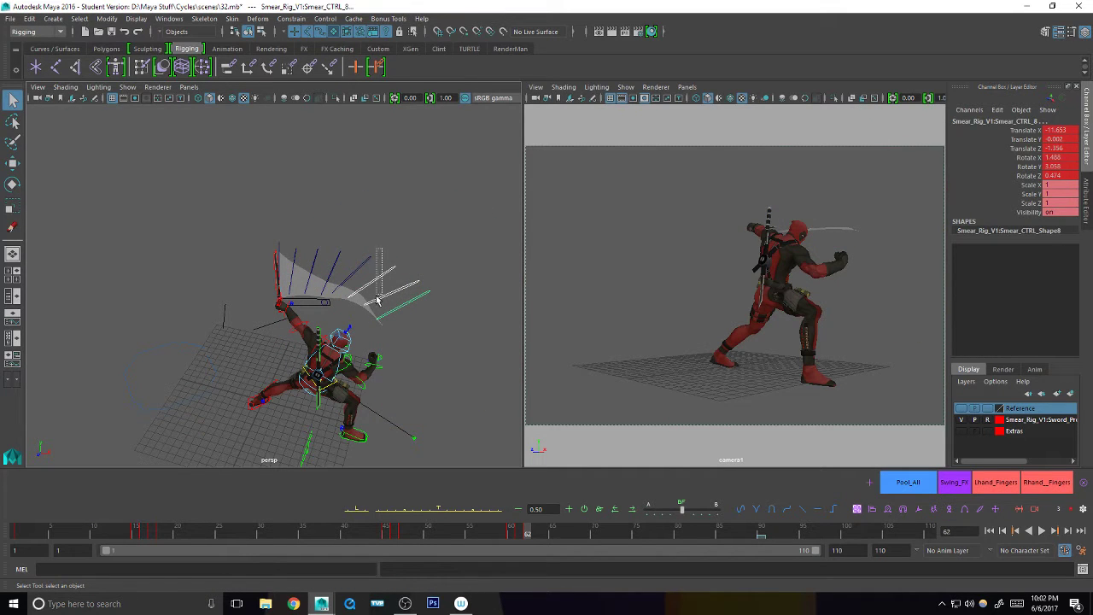
- Smooth the shortened smear by rotating the trailing row controls in Y, Smear_CTRL_5 to about -9.5 and Smear_CTRL_8 to about 7.2
{"action": "left_click", "coordinate": [355, 285]}
{"action": "key", "text": "e"}
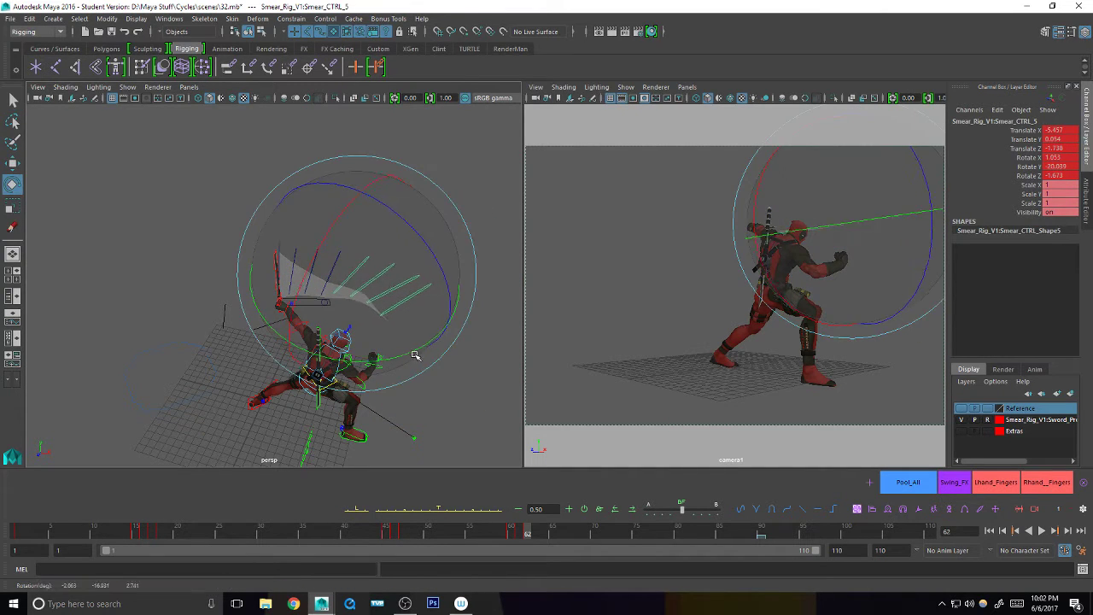
{"action": "left_click", "coordinate": [419, 260]}
{"action": "key", "text": "q"}
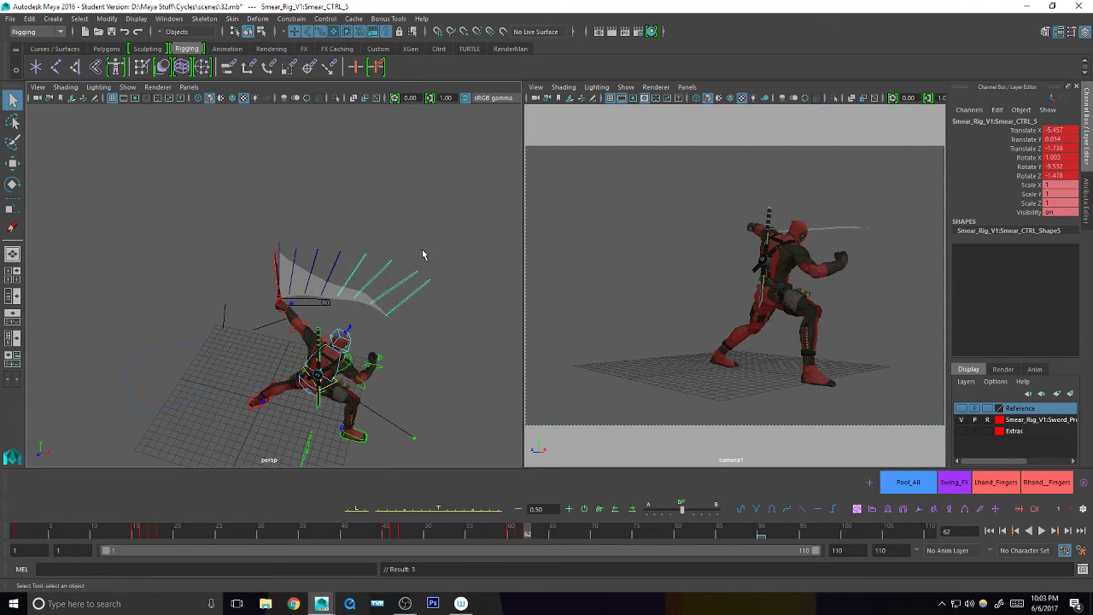
{"action": "key", "text": "w"}
{"action": "key", "text": "e"}
{"action": "left_click_drag", "start_coordinate": [430, 366], "coordinate": [447, 378]}
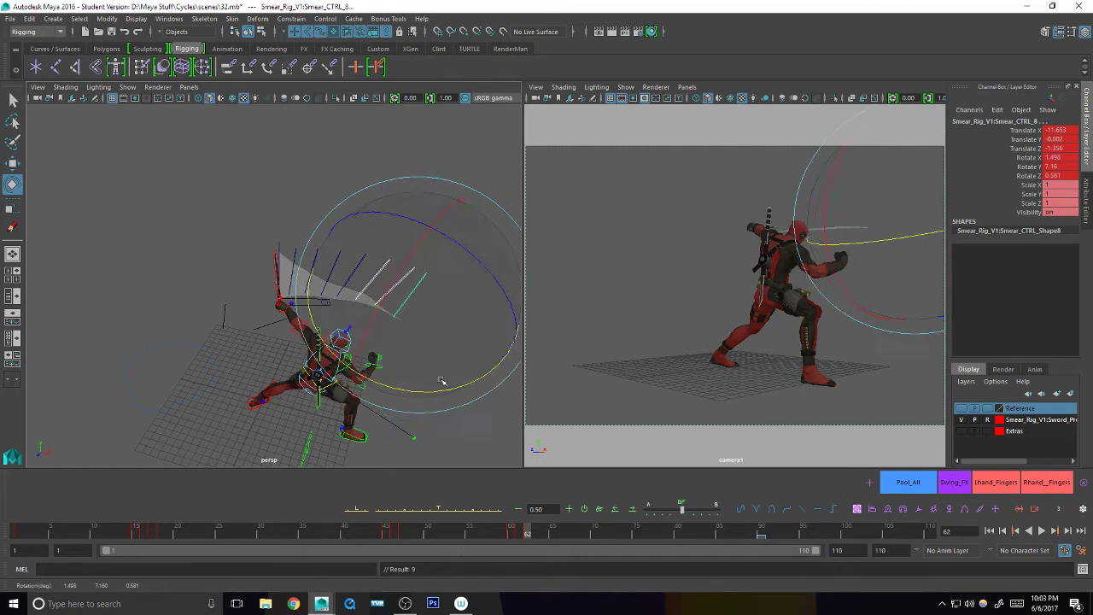
- Move the smear row controls along the arc, bringing Smear_CTRL_5 to about -6.06 in Translate X
{"action": "key", "text": "w"}
{"action": "key", "text": "q"}
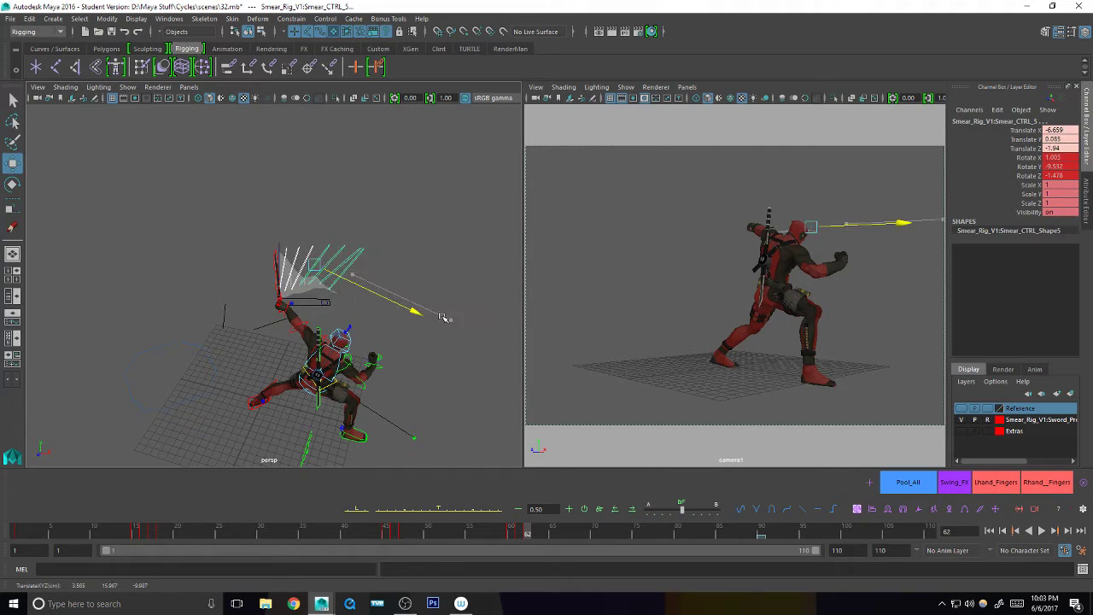
{"action": "left_click_drag", "start_coordinate": [441, 317], "coordinate": [455, 319]}
{"action": "key", "text": "q"}
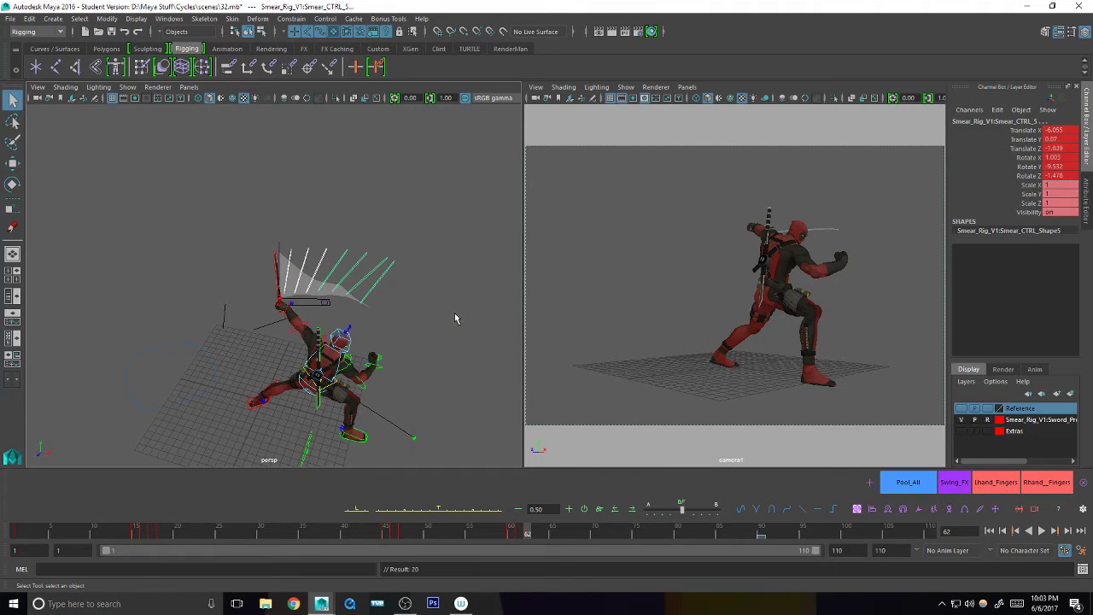
- Key all the Swing_FX controls at frame 62 and check the swing from frame 60 in a wider camera view
{"action": "left_click_drag", "start_coordinate": [527, 534], "coordinate": [527, 531]}
{"action": "left_click", "coordinate": [512, 533]}
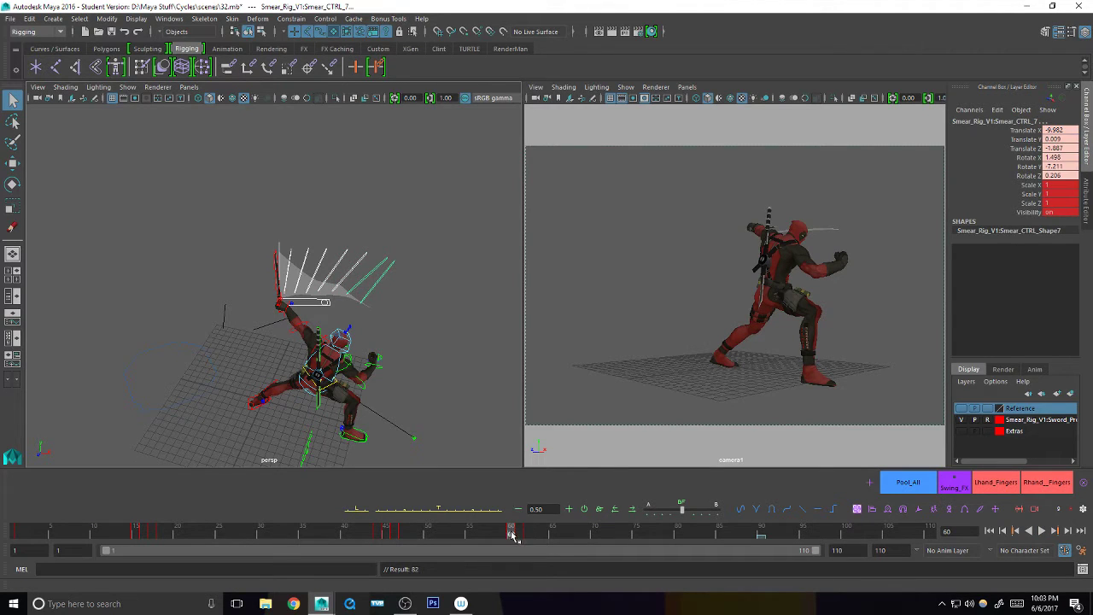
{"action": "key", "text": "."}
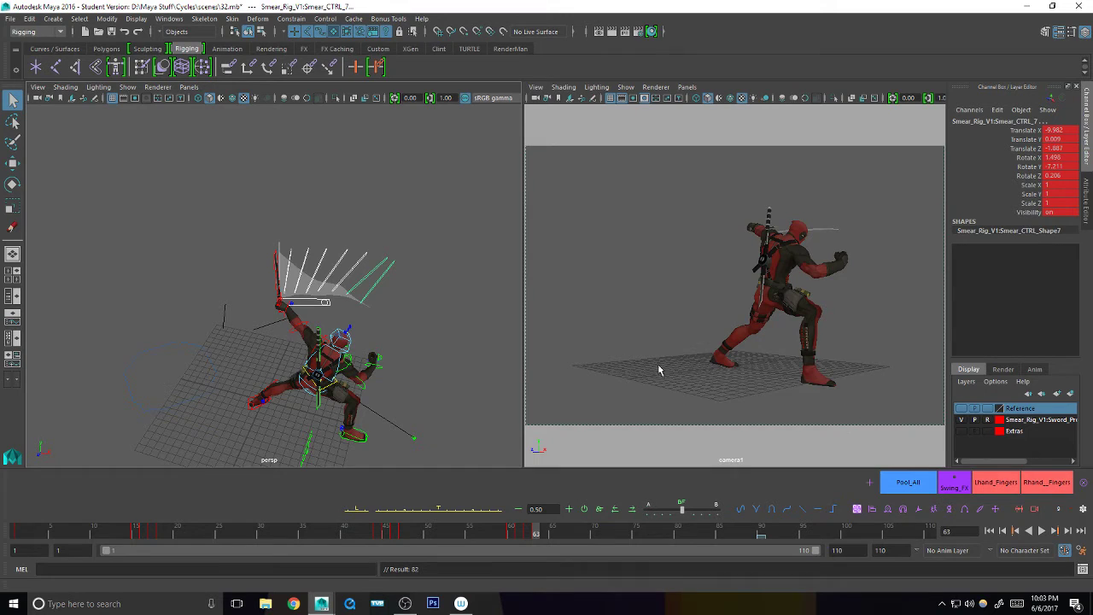
{"action": "scroll", "coordinate": [820, 362], "scroll_direction": "down", "scroll_amount": 2}
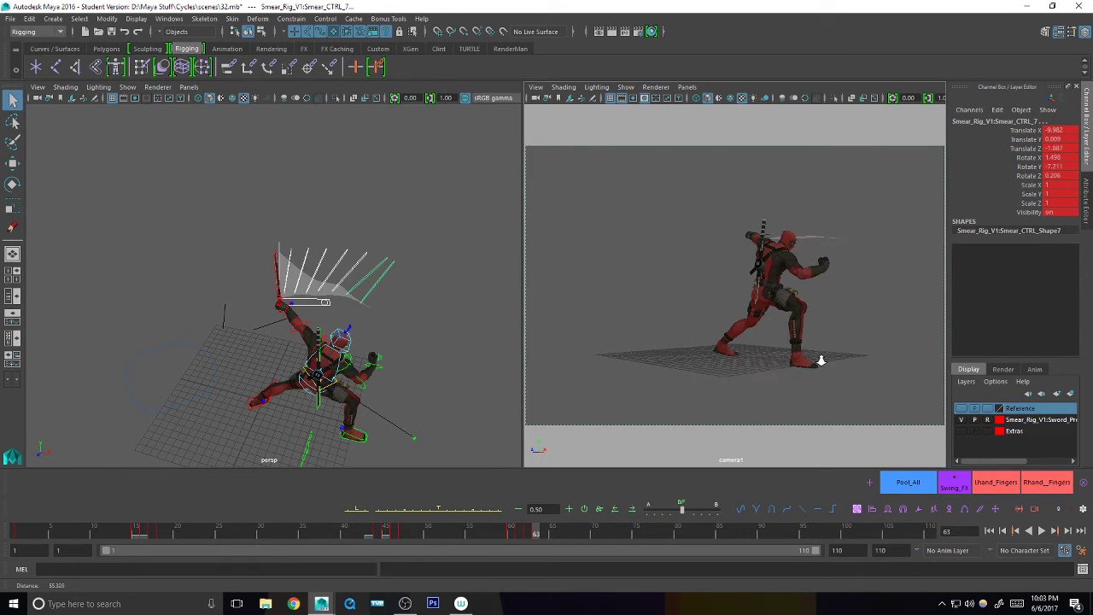
{"action": "scroll", "coordinate": [820, 361], "scroll_direction": "down", "scroll_amount": 1}
- At frame 62, raise Smear_Master_Ctrl to about 16.14 in Y, rotate it to about -167.6, -198.3, -181.6 to match the sword, and key it
{"action": "left_click", "coordinate": [281, 249]}
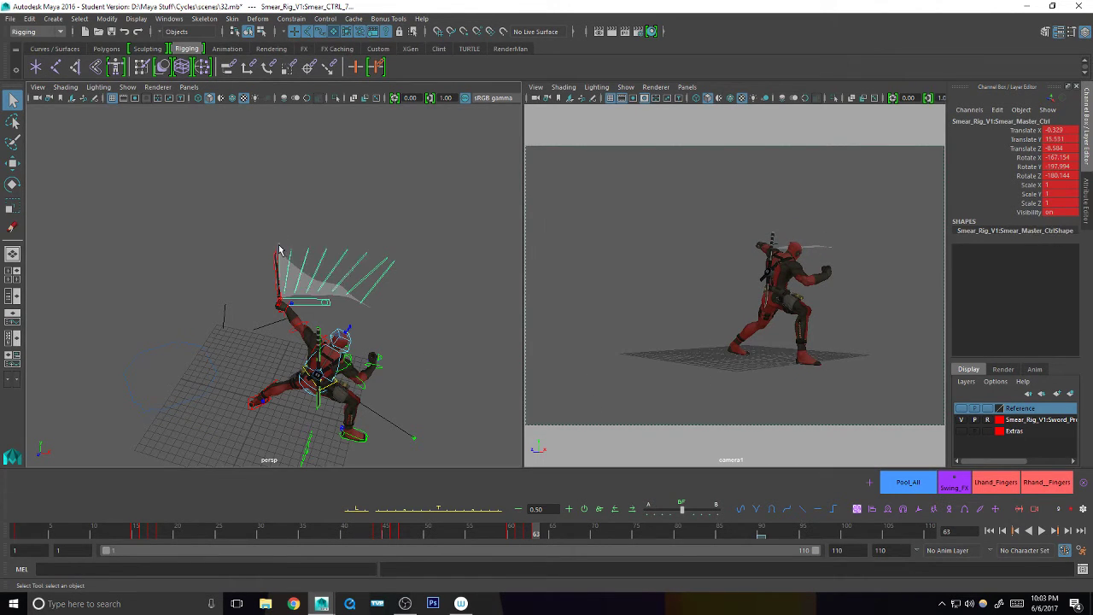
{"action": "left_click_drag", "start_coordinate": [444, 312], "coordinate": [257, 264], "text": "alt"}
{"action": "right_click_drag", "start_coordinate": [298, 256], "coordinate": [577, 222], "text": "alt"}
{"action": "left_click_drag", "start_coordinate": [577, 222], "coordinate": [404, 324], "text": "alt"}
{"action": "left_click", "coordinate": [520, 532]}
{"action": "left_click_drag", "start_coordinate": [521, 536], "coordinate": [526, 532]}
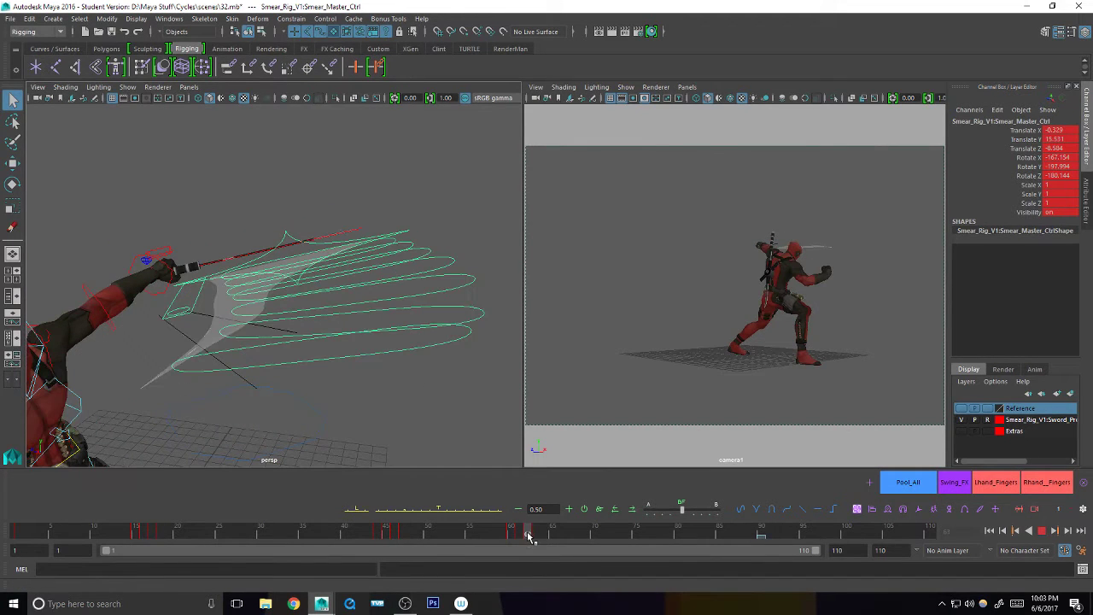
{"action": "key", "text": "w"}
{"action": "left_click_drag", "start_coordinate": [270, 166], "coordinate": [264, 128]}
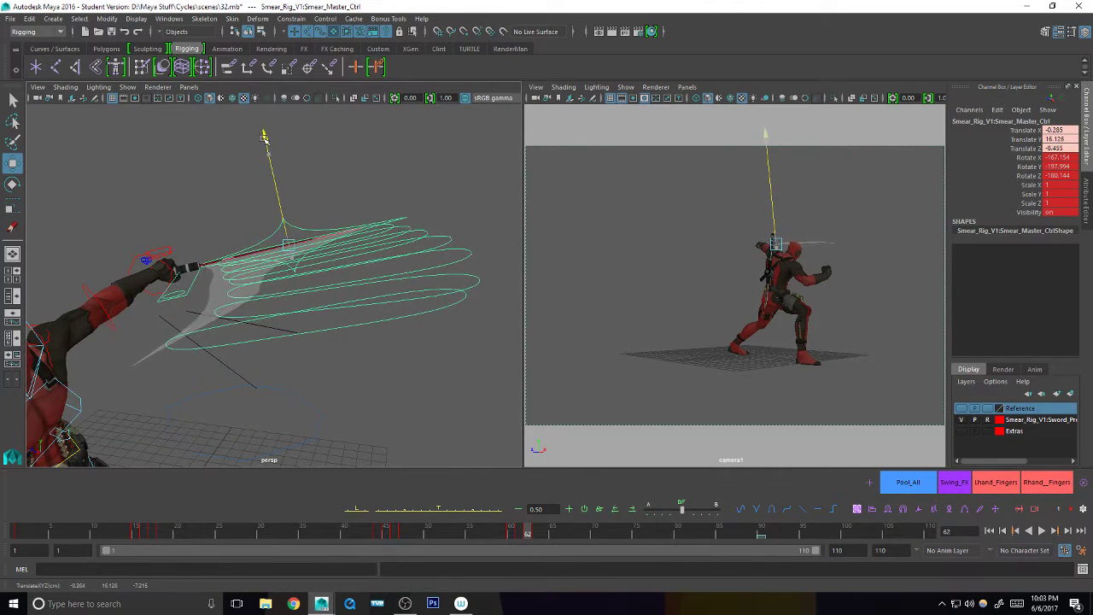
{"action": "key", "text": "s"}
{"action": "key", "text": "e"}
{"action": "left_click_drag", "start_coordinate": [883, 256], "coordinate": [883, 260]}
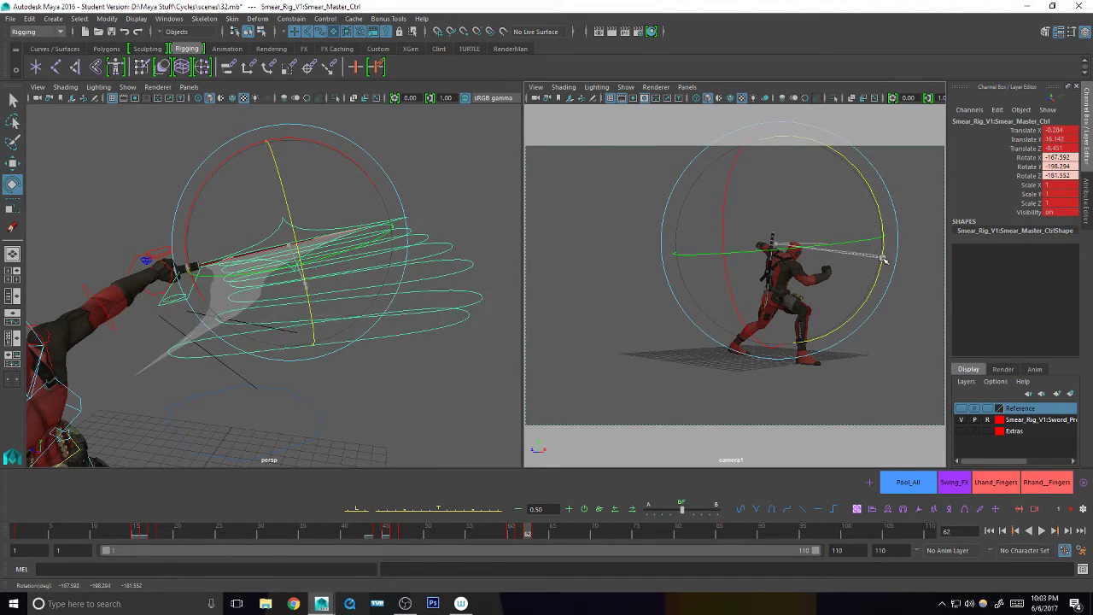
{"action": "key", "text": "s"}
{"action": "key", "text": "q"}
- Copy the hidden smear pose from before the swing to frame 63 and key it on all the Swing_FX controls
{"action": "left_click", "coordinate": [518, 534]}
{"action": "left_click_drag", "start_coordinate": [518, 535], "coordinate": [539, 532]}
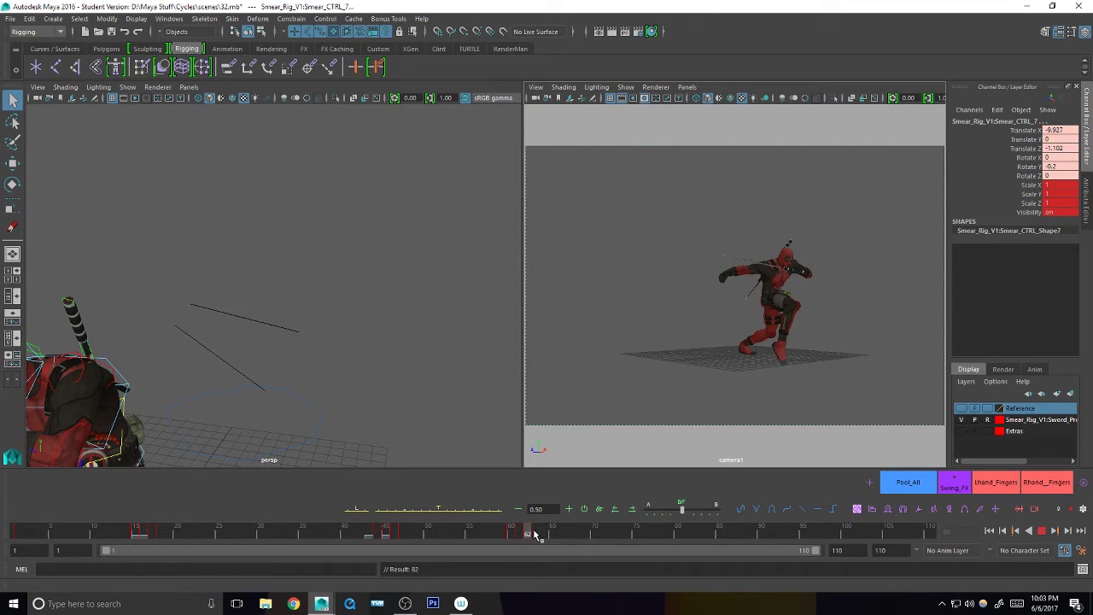
{"action": "left_click_drag", "start_coordinate": [532, 531], "coordinate": [535, 531]}
{"action": "key", "text": "alt+v"}
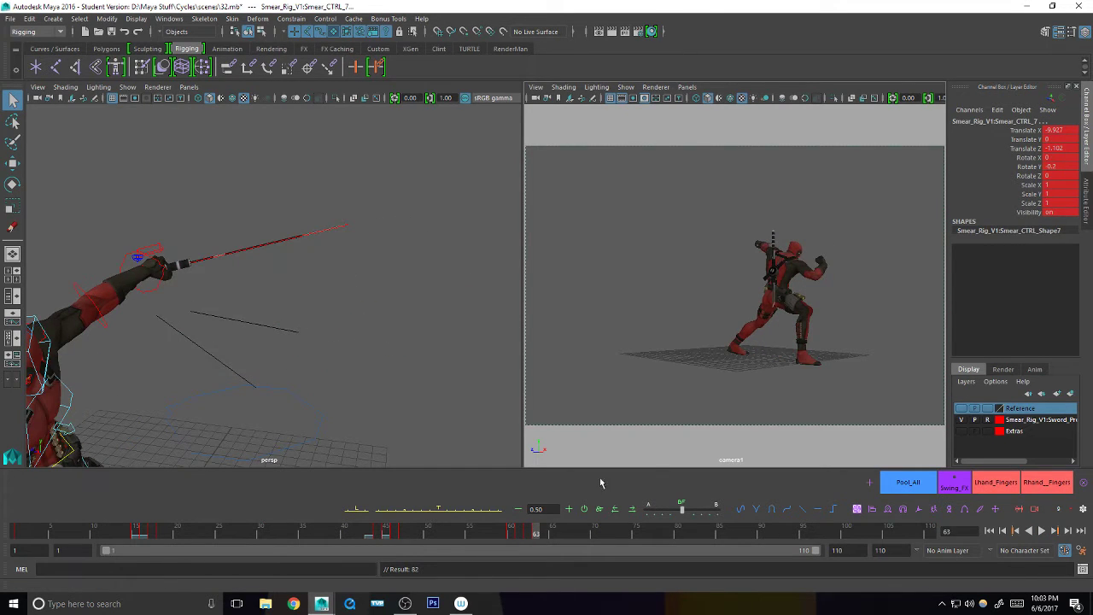
- Deselect everything, play the animation, and scrub through the later frames to review the sword swing
{"action": "left_click", "coordinate": [786, 361]}
{"action": "left_click", "coordinate": [1000, 531]}
{"action": "left_click", "coordinate": [1041, 530]}
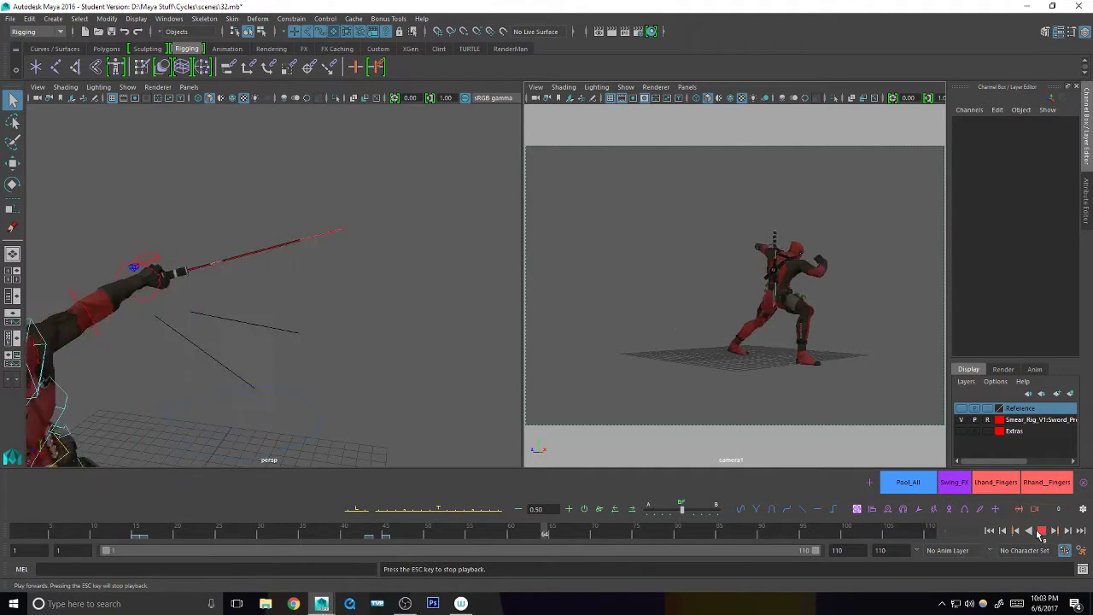
{"action": "left_click", "coordinate": [1041, 531]}
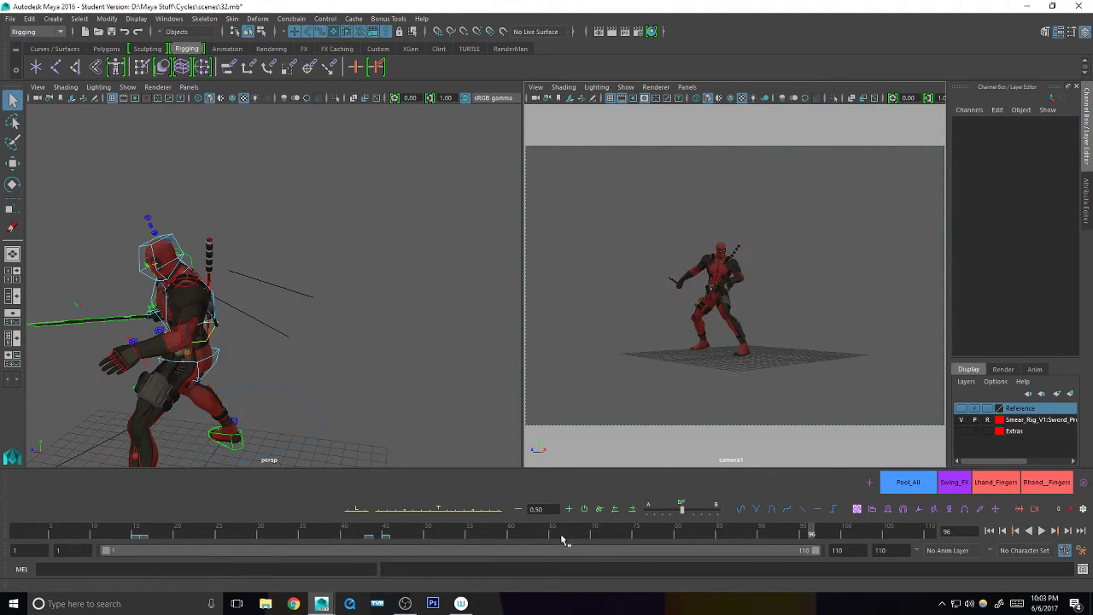
{"action": "left_click_drag", "start_coordinate": [565, 534], "coordinate": [884, 534]}
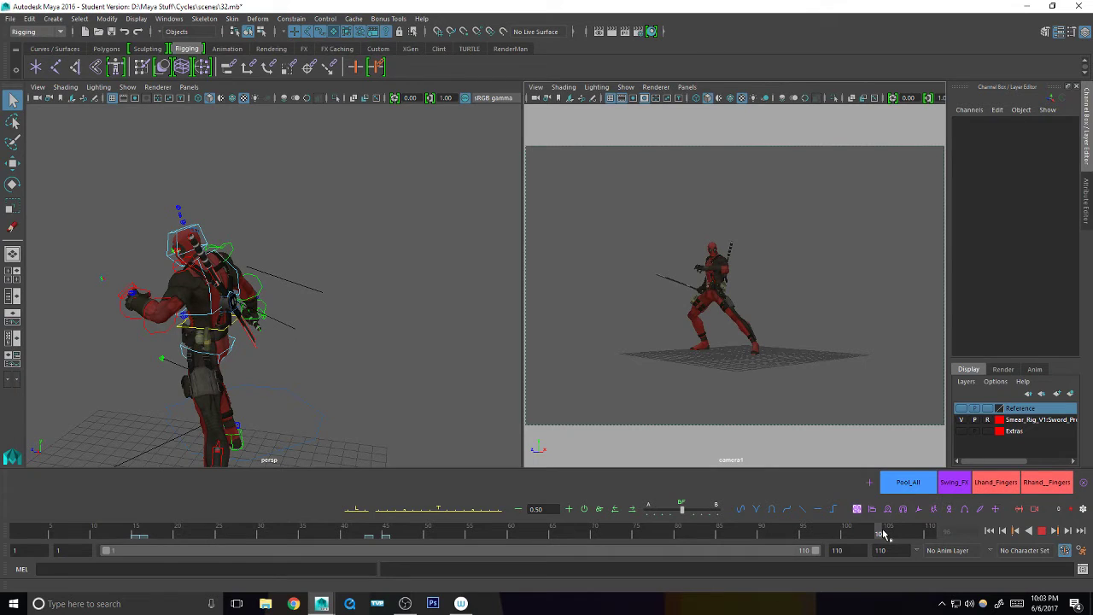
{"action": "key", "text": "Escape"}
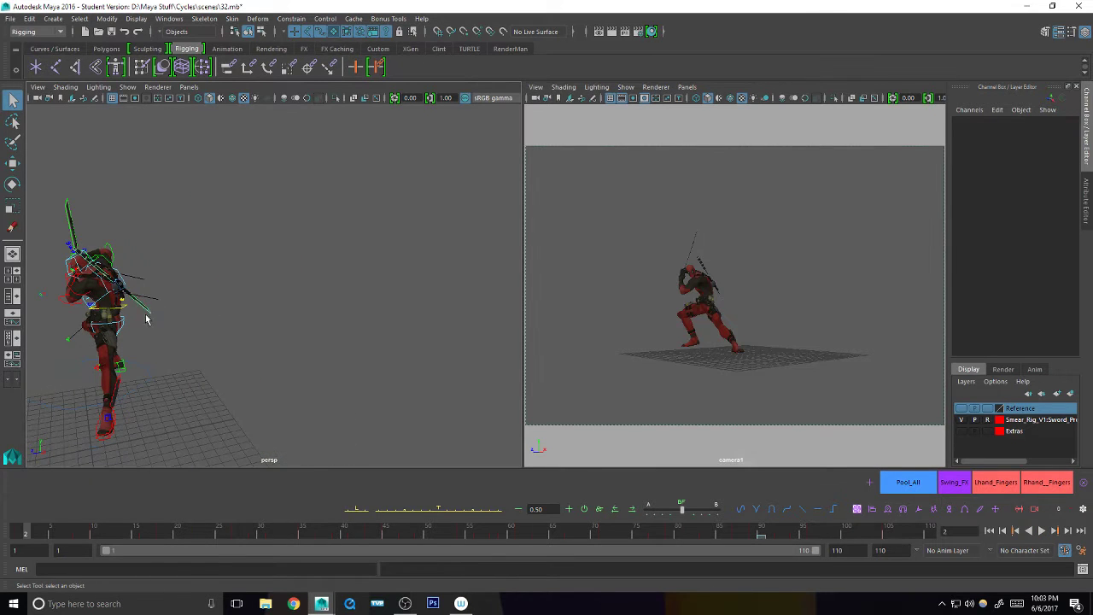
- Isolate the right sword control's Blend Parent 1 curve in the Graph Editor and give it stepped tangents
{"action": "left_click", "coordinate": [64, 229]}
{"action": "middle_click_drag", "start_coordinate": [207, 252], "coordinate": [295, 277], "text": "alt"}
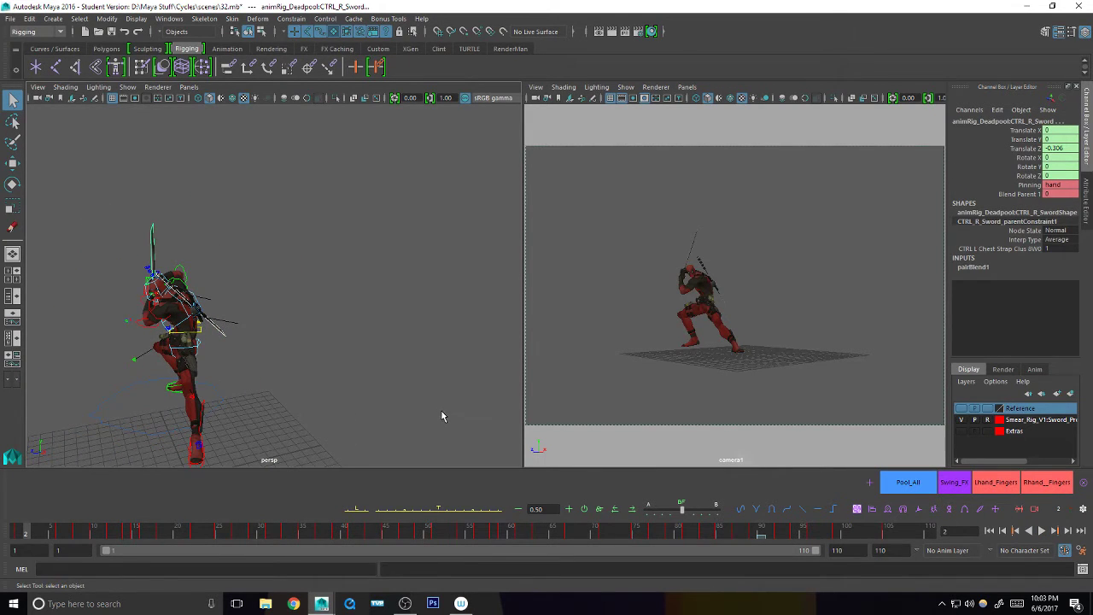
{"action": "key", "text": "ctrl+g"}
{"action": "left_click", "coordinate": [227, 309]}
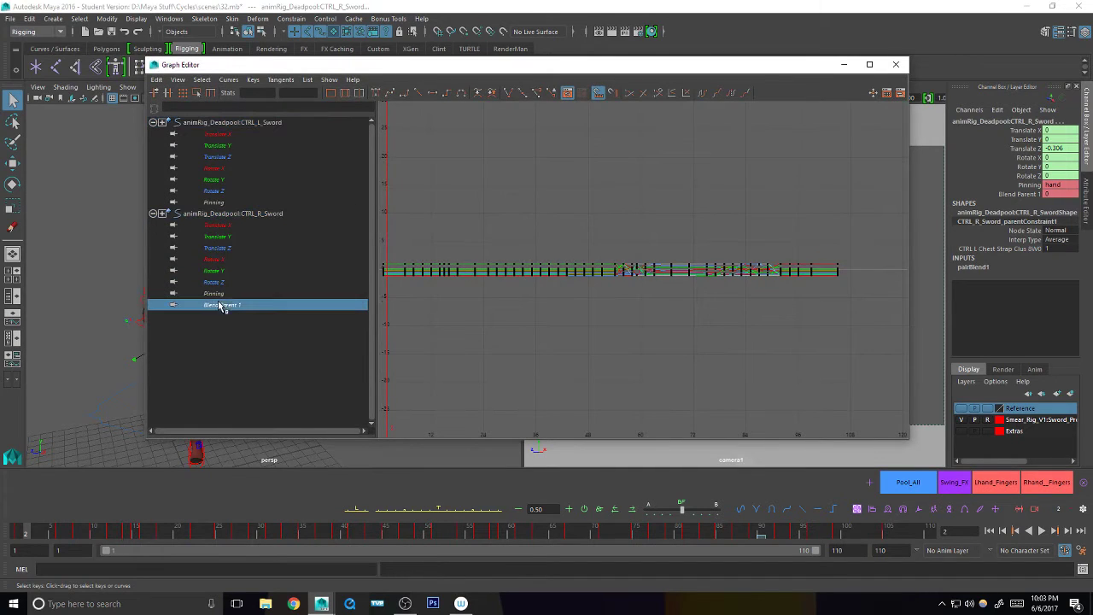
{"action": "key", "text": "f"}
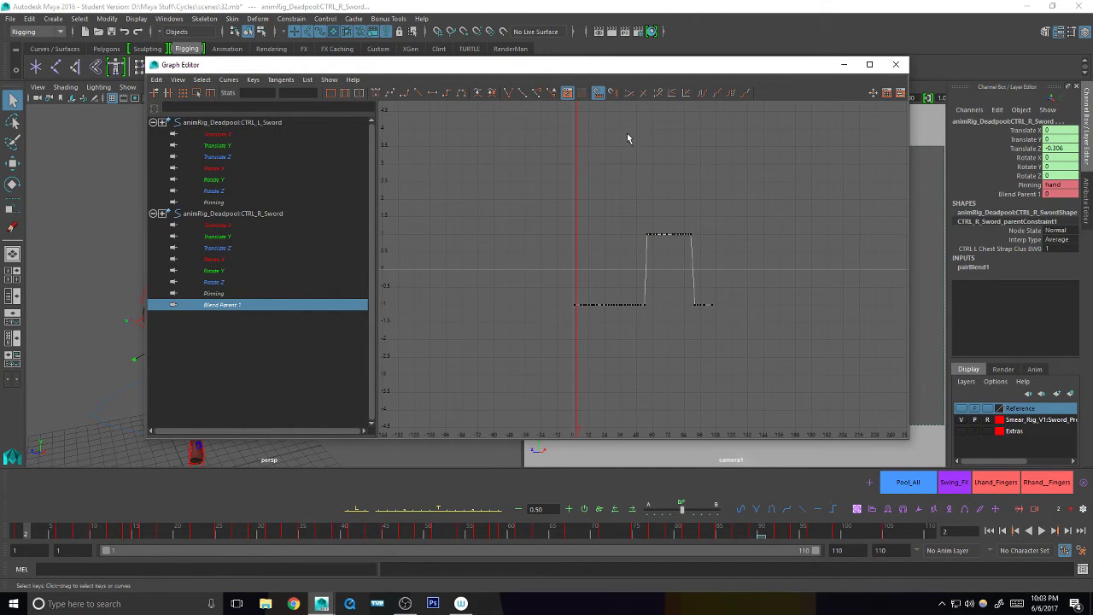
{"action": "left_click", "coordinate": [447, 93]}
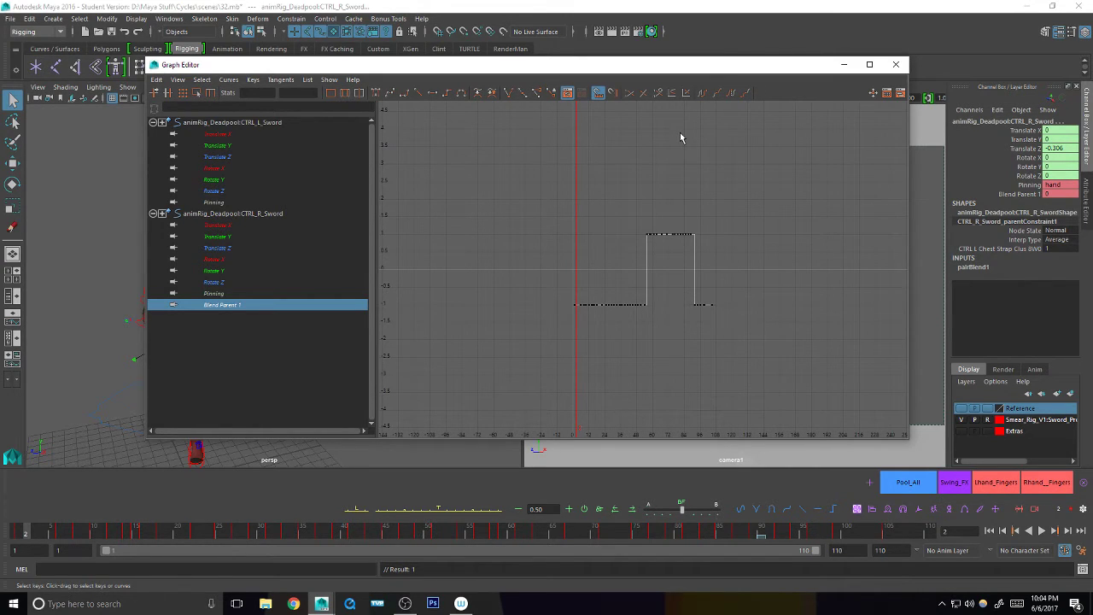
- Examine the stepped Blend Parent 1 keys around the jump at frame 56
{"action": "left_click_drag", "start_coordinate": [719, 205], "coordinate": [606, 340]}
{"action": "key", "text": "f"}
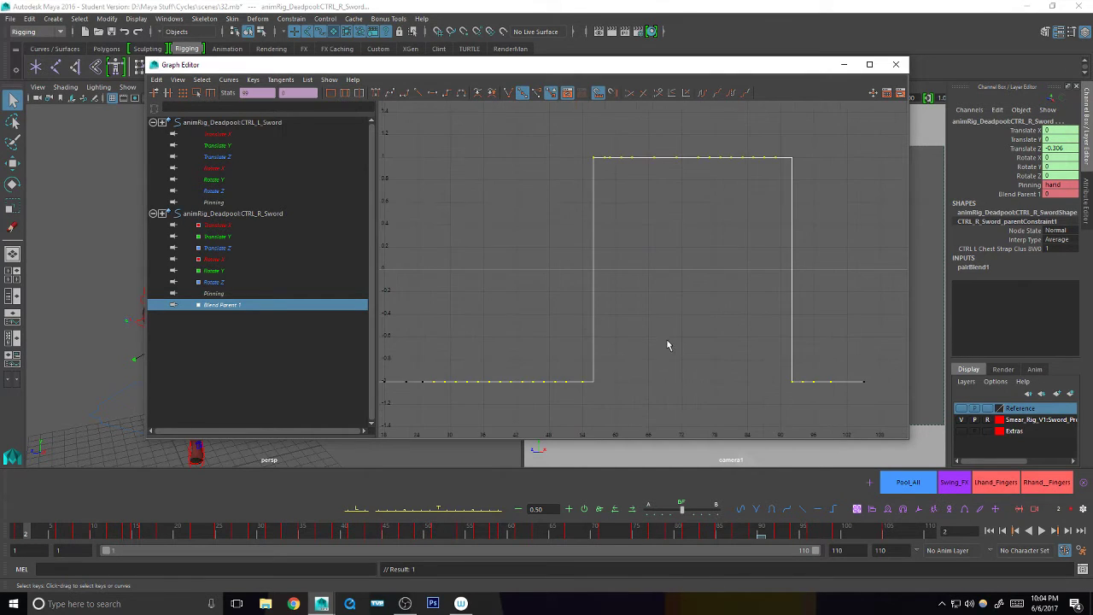
{"action": "scroll", "coordinate": [661, 354], "scroll_direction": "down", "scroll_amount": 5}
{"action": "left_click", "coordinate": [665, 351]}
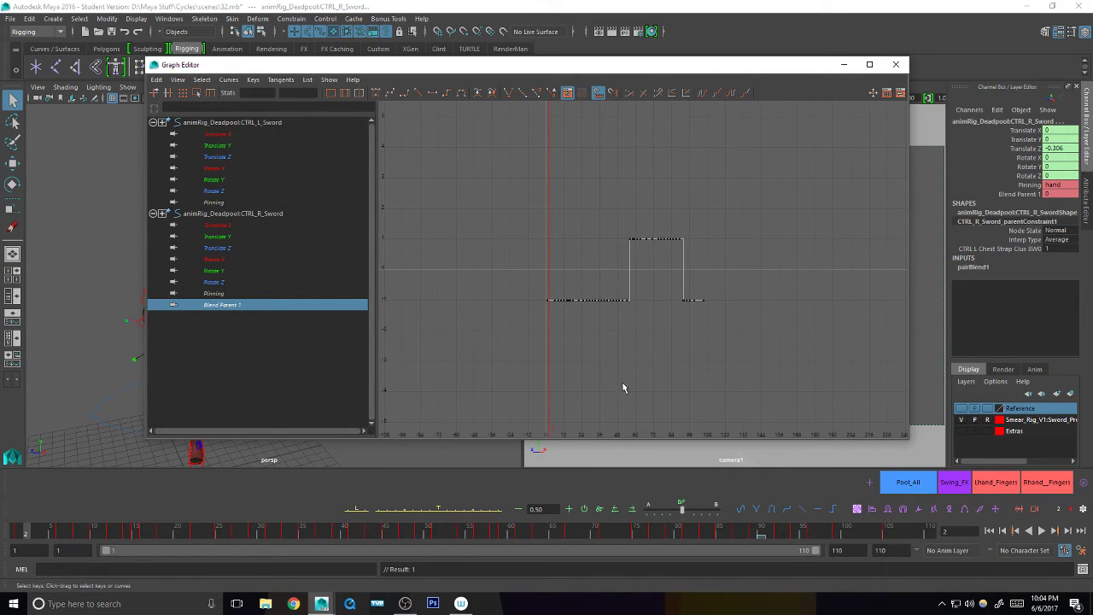
{"action": "left_click_drag", "start_coordinate": [624, 380], "coordinate": [630, 371]}
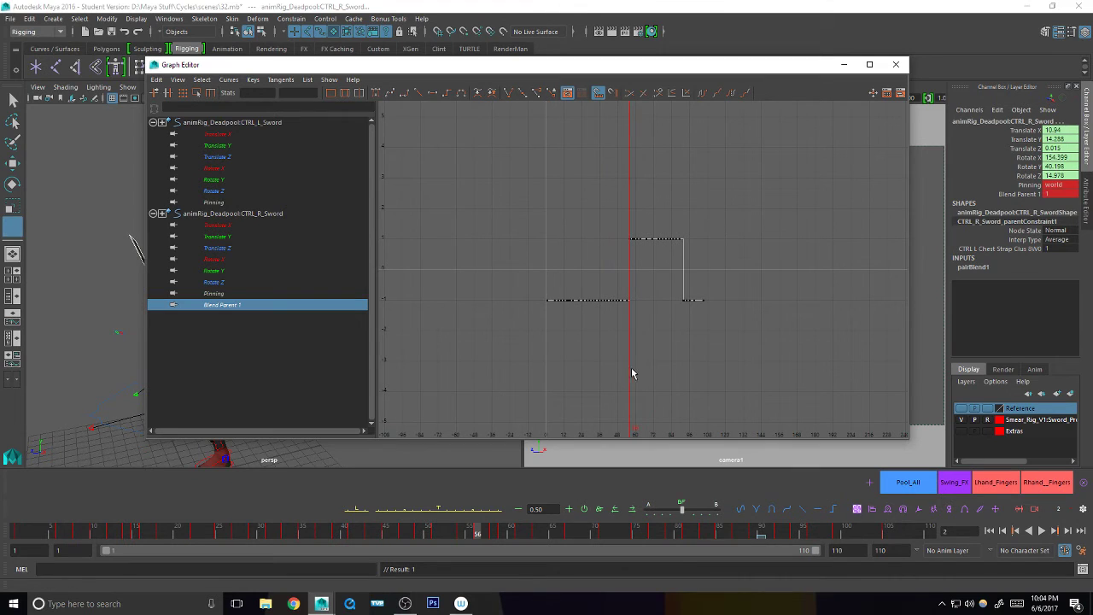
{"action": "left_click_drag", "start_coordinate": [663, 214], "coordinate": [599, 328]}
{"action": "key", "text": "f"}
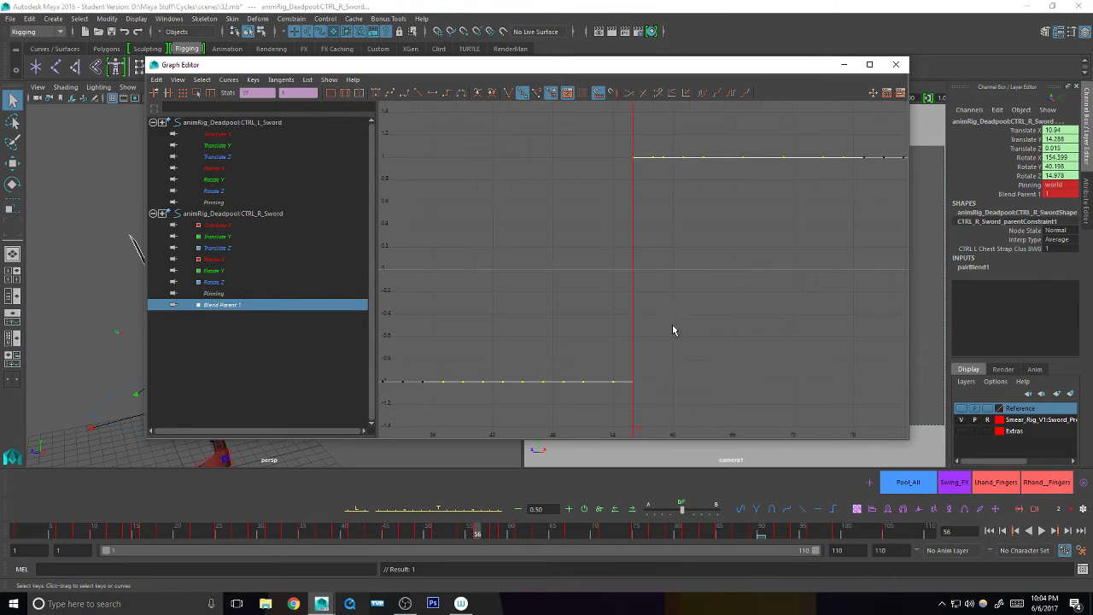
{"action": "scroll", "coordinate": [668, 331], "scroll_direction": "down", "scroll_amount": 5}
{"action": "left_click", "coordinate": [664, 322]}
{"action": "scroll", "coordinate": [690, 312], "scroll_direction": "up", "scroll_amount": 8}
{"action": "scroll", "coordinate": [670, 280], "scroll_direction": "down", "scroll_amount": 5}
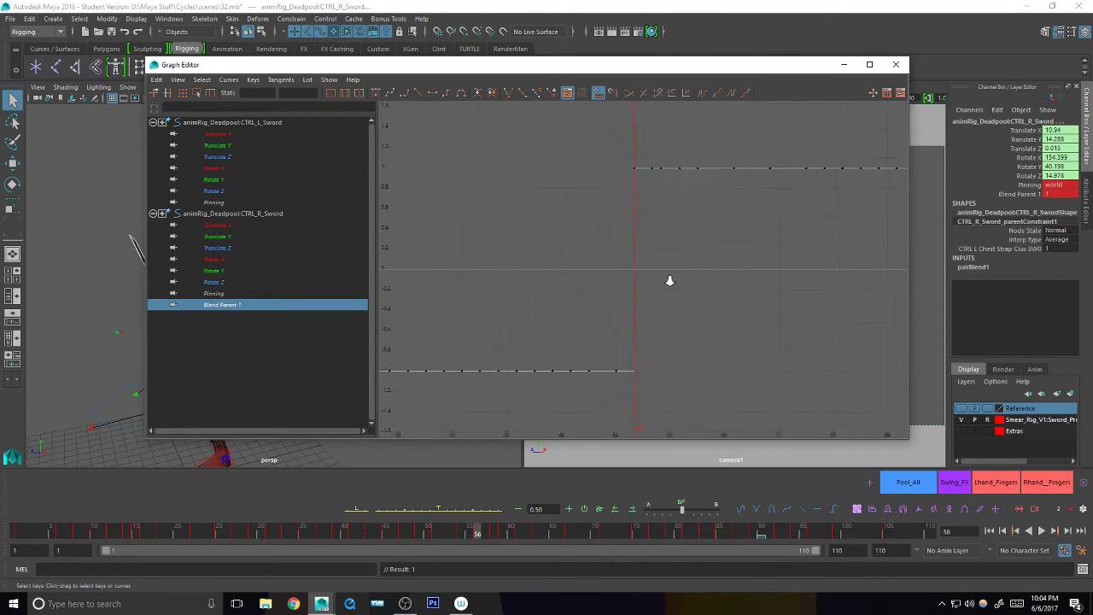
- Try auto tangents on the Blend Parent 1 curve, check frame 55, and return the curve to stepped tangents
{"action": "key", "text": "f"}
{"action": "left_click", "coordinate": [374, 94]}
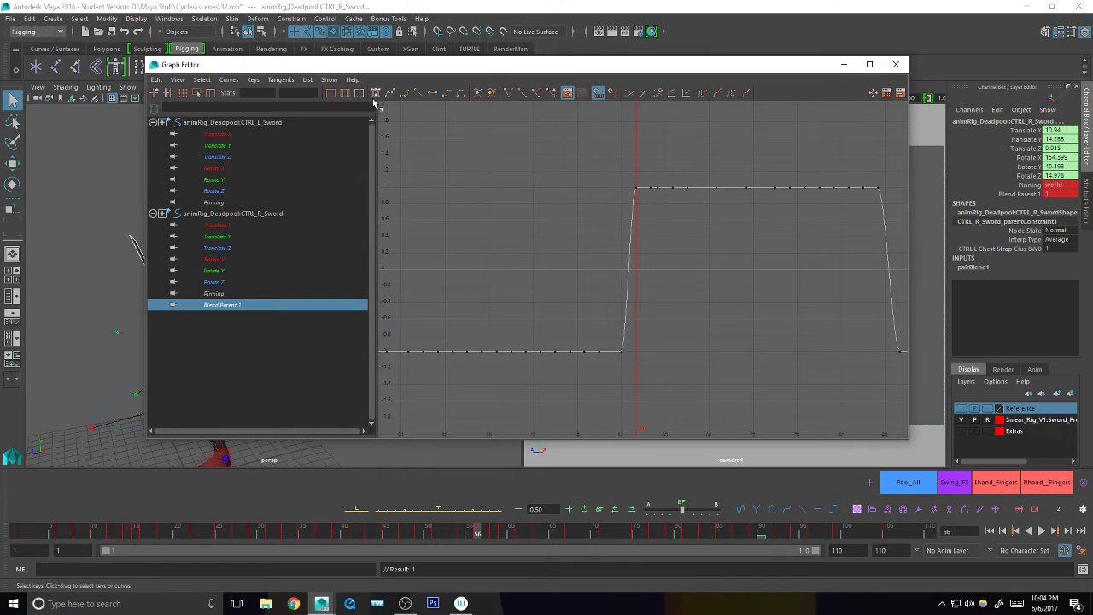
{"action": "left_click", "coordinate": [631, 347]}
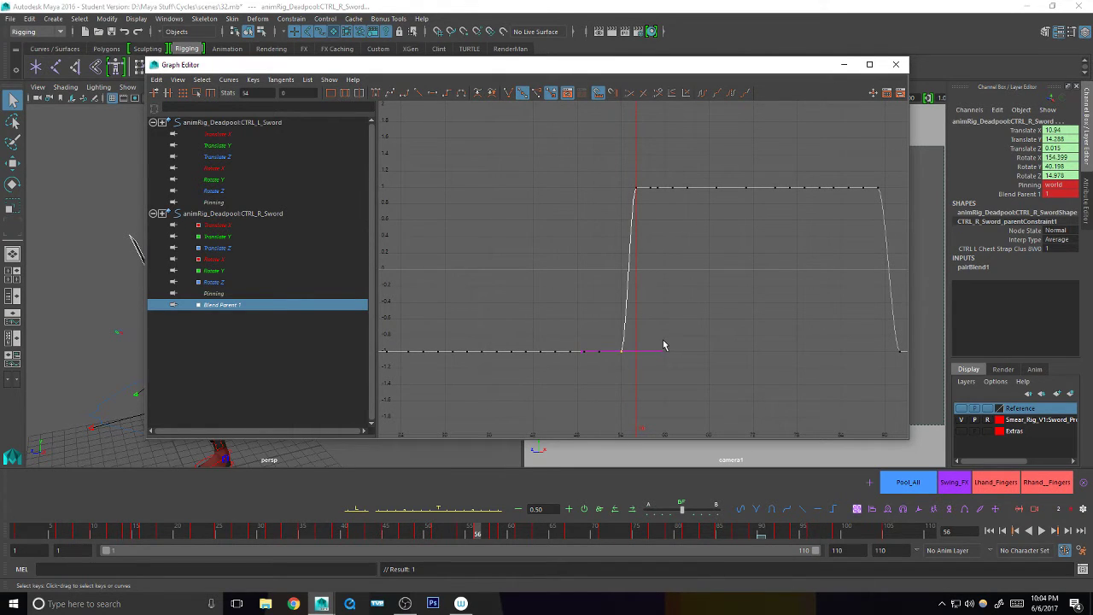
{"action": "key", "text": "alt+comma"}
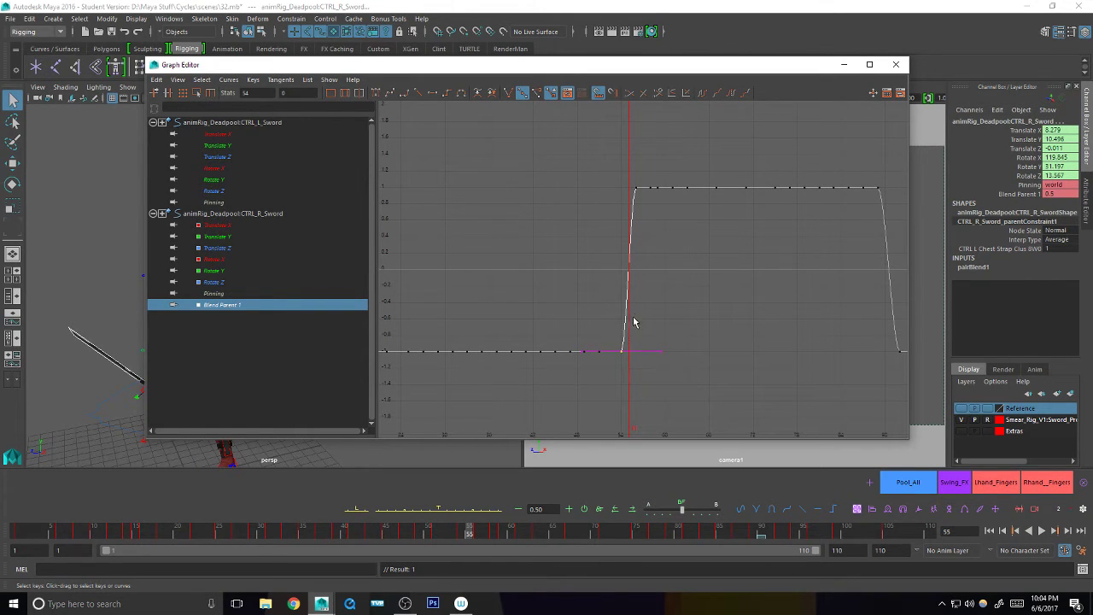
{"action": "left_click", "coordinate": [716, 308]}
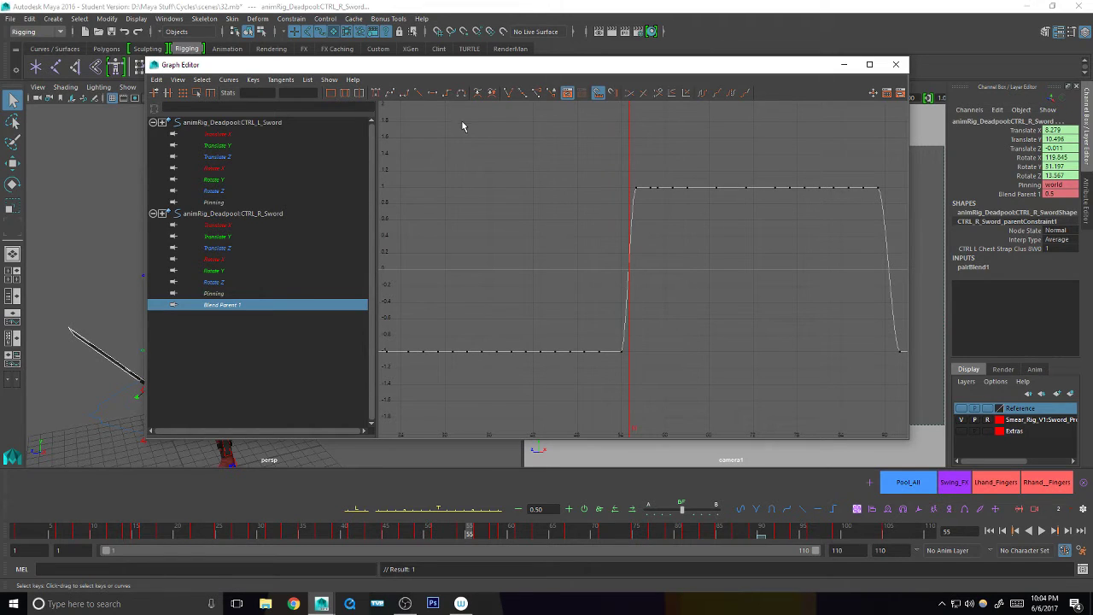
{"action": "left_click", "coordinate": [445, 93]}
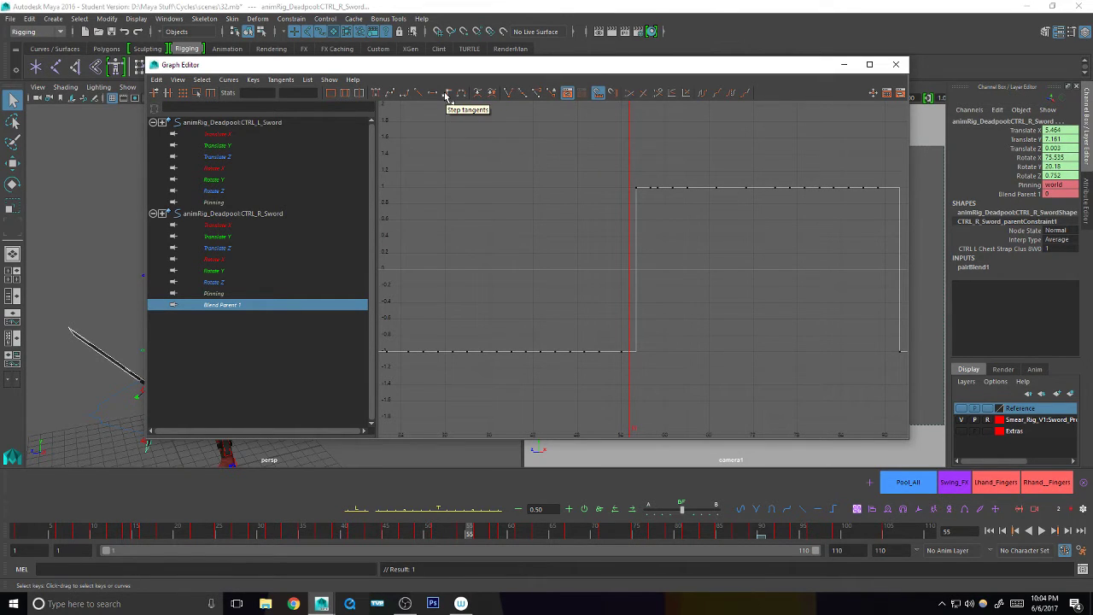
{"action": "left_click", "coordinate": [895, 64]}
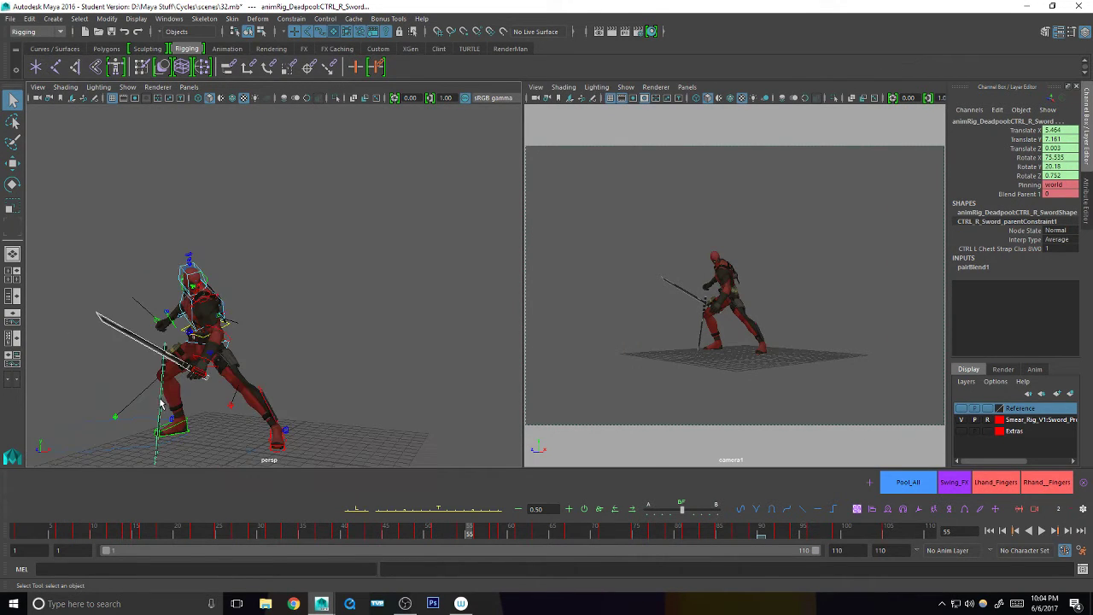
- Select both sword controls at frame 55 and inspect their Blend Parent 1 and Translate X, Y and Z curves
{"action": "left_click", "coordinate": [159, 401]}
{"action": "mouse_move", "coordinate": [469, 531]}
{"action": "left_mouse_down"}
{"action": "mouse_move", "coordinate": [122, 528]}
{"action": "mouse_move", "coordinate": [488, 529]}
{"action": "mouse_move", "coordinate": [471, 534]}
{"action": "left_mouse_up"}
{"action": "left_click", "coordinate": [117, 361]}
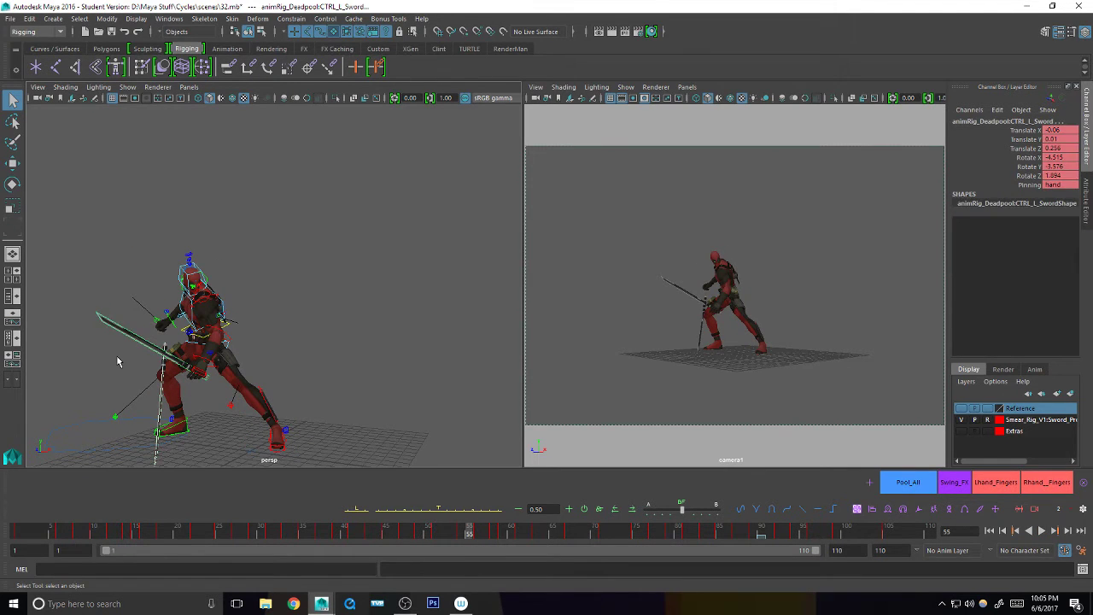
{"action": "key", "text": "g"}
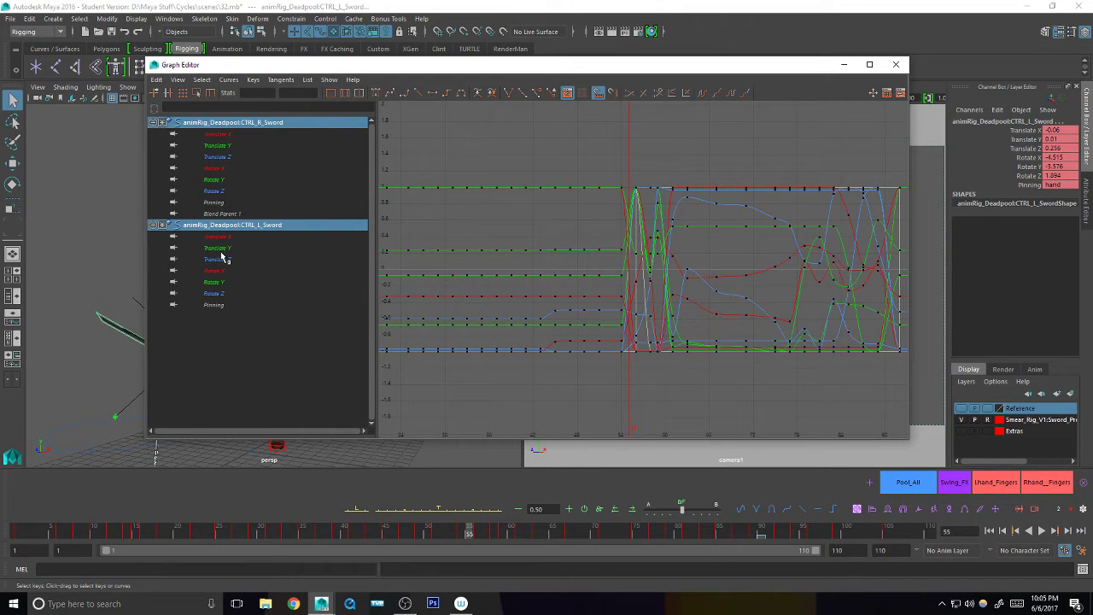
{"action": "left_click", "coordinate": [221, 213]}
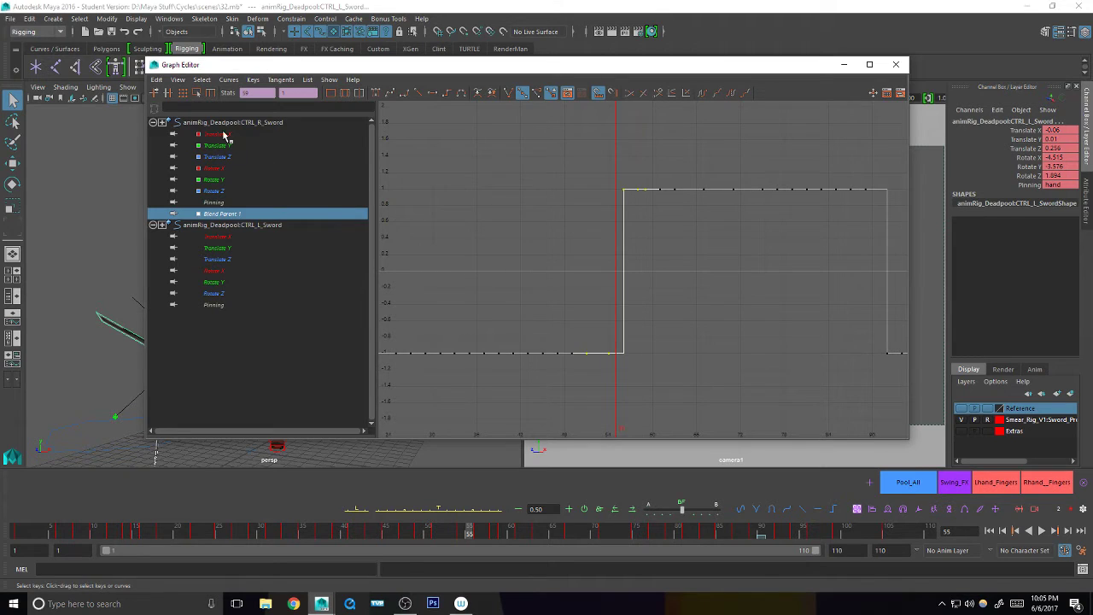
{"action": "left_click_drag", "start_coordinate": [226, 134], "coordinate": [226, 158]}
{"action": "left_click", "coordinate": [229, 236], "text": "ctrl"}
{"action": "left_click_drag", "start_coordinate": [229, 248], "coordinate": [235, 260], "text": "ctrl"}
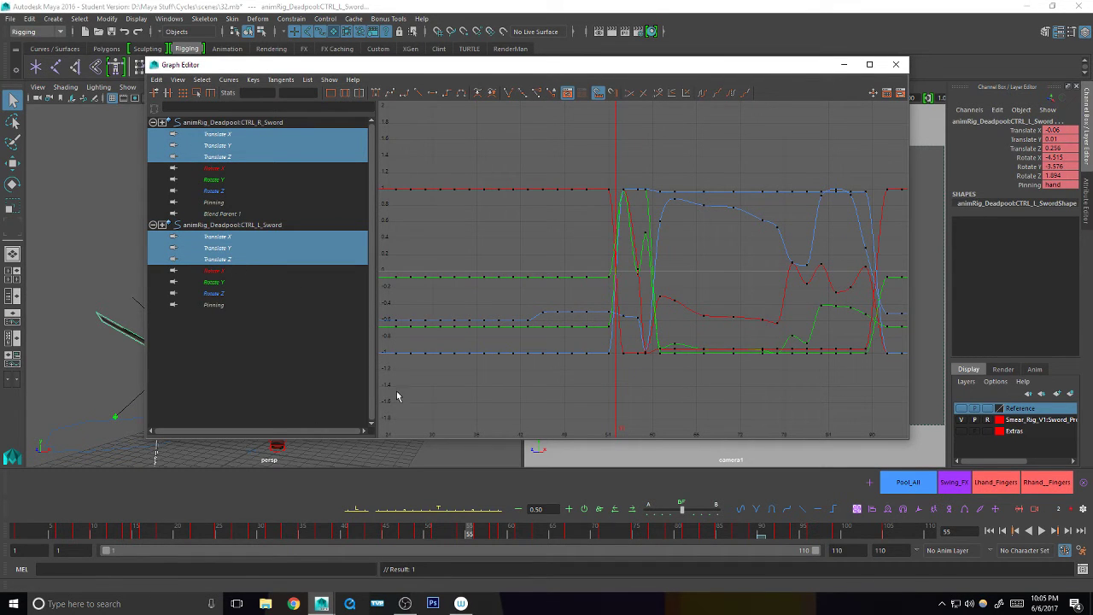
{"action": "left_click", "coordinate": [895, 66]}
- Select the right sword control and scrub through the swing to frame 91
{"action": "left_click", "coordinate": [119, 320]}
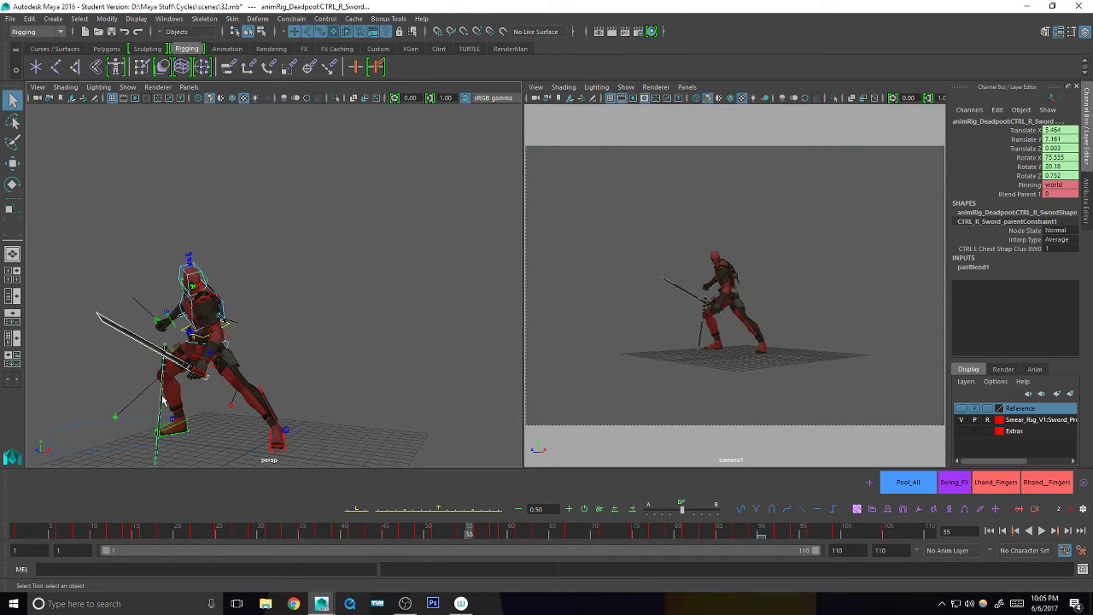
{"action": "mouse_move", "coordinate": [465, 534]}
{"action": "left_mouse_down"}
{"action": "mouse_move", "coordinate": [441, 536]}
{"action": "mouse_move", "coordinate": [488, 536]}
{"action": "left_mouse_up"}
{"action": "mouse_move", "coordinate": [442, 536]}
{"action": "left_mouse_down"}
{"action": "mouse_move", "coordinate": [563, 534]}
{"action": "mouse_move", "coordinate": [410, 546]}
{"action": "mouse_move", "coordinate": [751, 556]}
{"action": "mouse_move", "coordinate": [712, 555]}
{"action": "mouse_move", "coordinate": [778, 554]}
{"action": "mouse_move", "coordinate": [751, 532]}
{"action": "mouse_move", "coordinate": [766, 531]}
{"action": "mouse_move", "coordinate": [740, 533]}
{"action": "mouse_move", "coordinate": [785, 537]}
{"action": "mouse_move", "coordinate": [761, 533]}
{"action": "mouse_move", "coordinate": [771, 533]}
{"action": "left_mouse_up"}
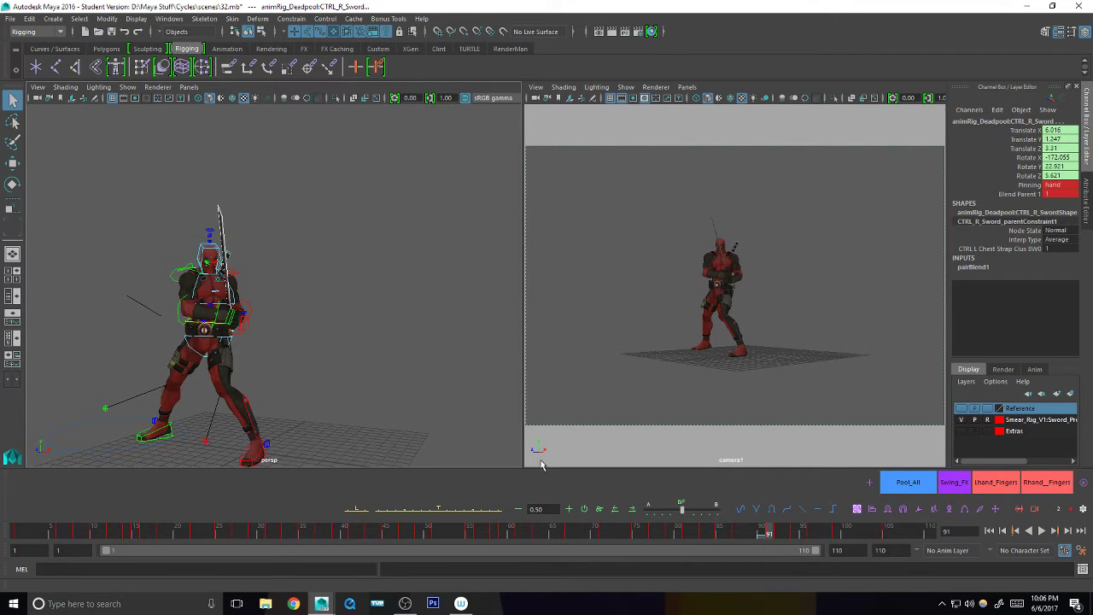
- At frame 91, select the left sword control and rotate it to about 0.214, -3.105, 67.295
{"action": "right_click_drag", "start_coordinate": [249, 269], "coordinate": [407, 246], "text": "alt"}
{"action": "left_click", "coordinate": [207, 195]}
{"action": "left_click_drag", "start_coordinate": [286, 221], "coordinate": [326, 315], "text": "alt"}
{"action": "left_click_drag", "start_coordinate": [398, 365], "coordinate": [361, 402], "text": "alt"}
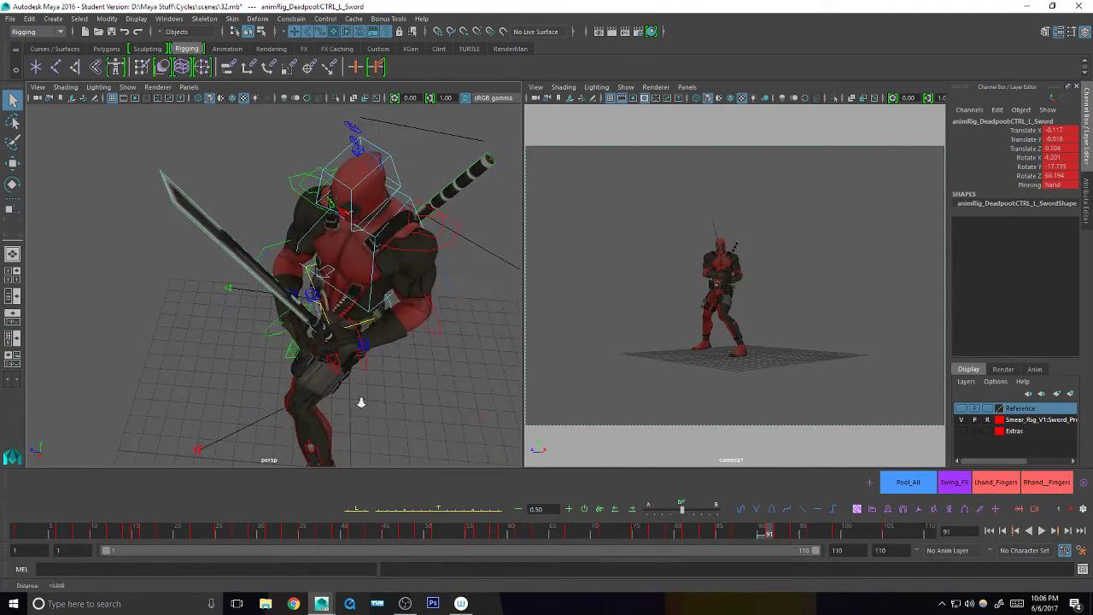
{"action": "right_click_drag", "start_coordinate": [361, 402], "coordinate": [783, 285], "text": "alt"}
{"action": "left_click_drag", "start_coordinate": [423, 360], "coordinate": [382, 348], "text": "alt"}
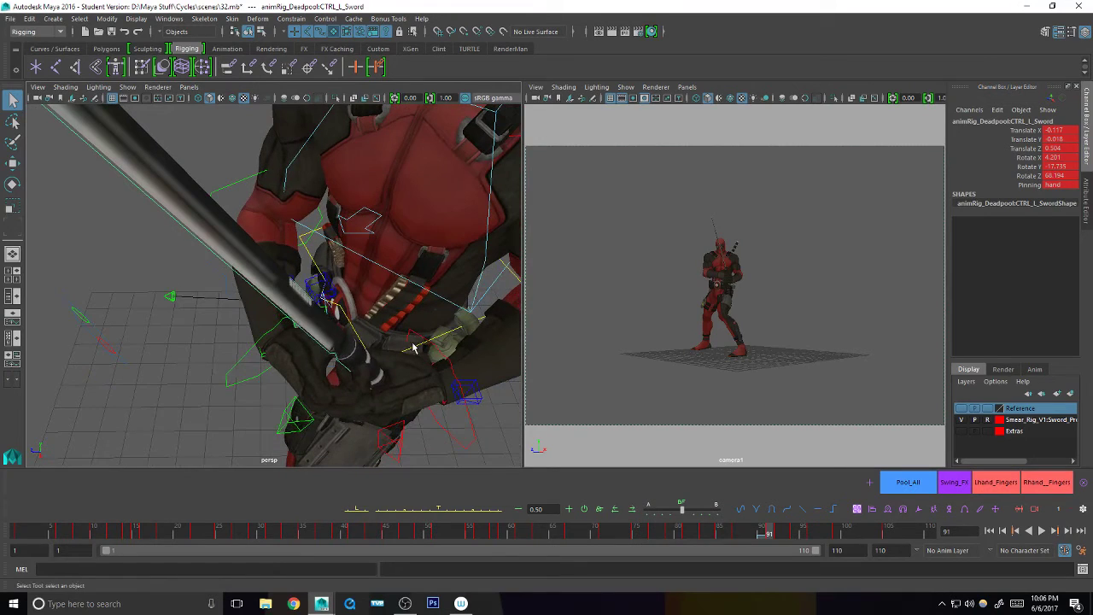
{"action": "left_click_drag", "start_coordinate": [764, 534], "coordinate": [767, 534]}
{"action": "right_click_drag", "start_coordinate": [432, 324], "coordinate": [198, 372], "text": "alt"}
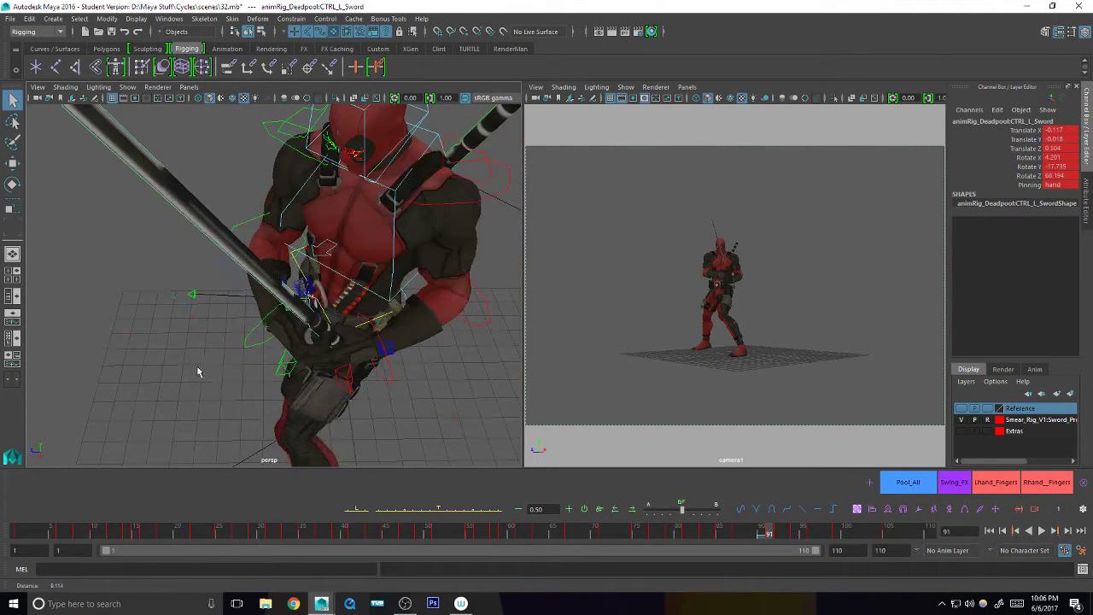
{"action": "left_click_drag", "start_coordinate": [197, 371], "coordinate": [256, 333], "text": "alt"}
{"action": "mouse_move", "coordinate": [768, 531]}
{"action": "left_mouse_down"}
{"action": "mouse_move", "coordinate": [777, 534]}
{"action": "mouse_move", "coordinate": [767, 532]}
{"action": "left_mouse_up"}
{"action": "key", "text": "e"}
{"action": "left_click_drag", "start_coordinate": [395, 272], "coordinate": [346, 239]}
{"action": "key", "text": "q"}
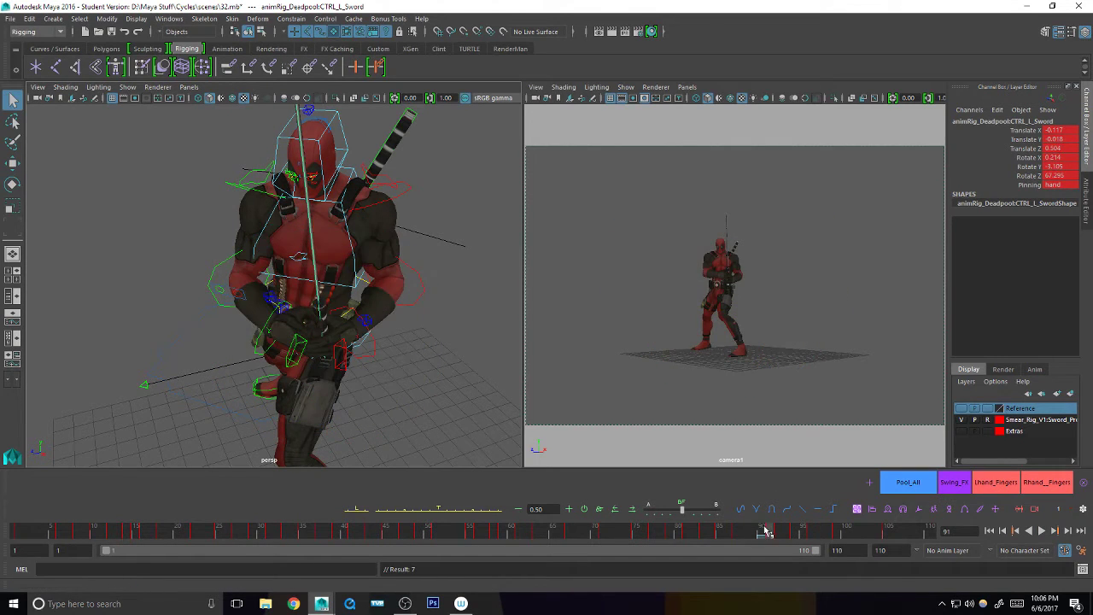
- Check the motion around frame 91 and rotate the left sword control there to about 9.271, 6.685, 72.424
{"action": "left_click", "coordinate": [763, 533]}
{"action": "left_click_drag", "start_coordinate": [765, 532], "coordinate": [770, 534]}
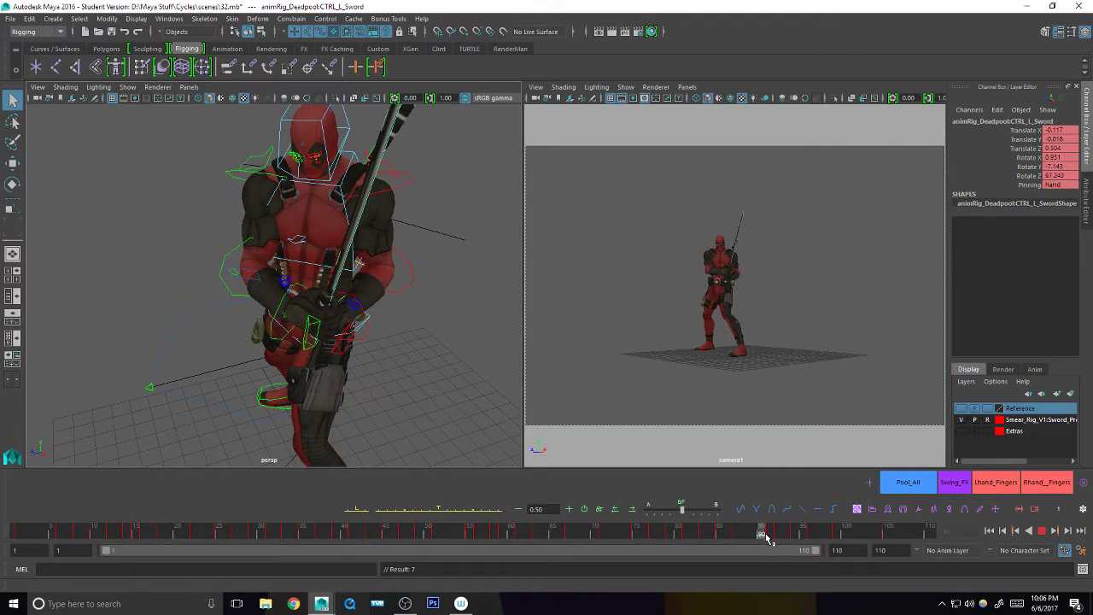
{"action": "key", "text": "alt+v"}
{"action": "key", "text": "e"}
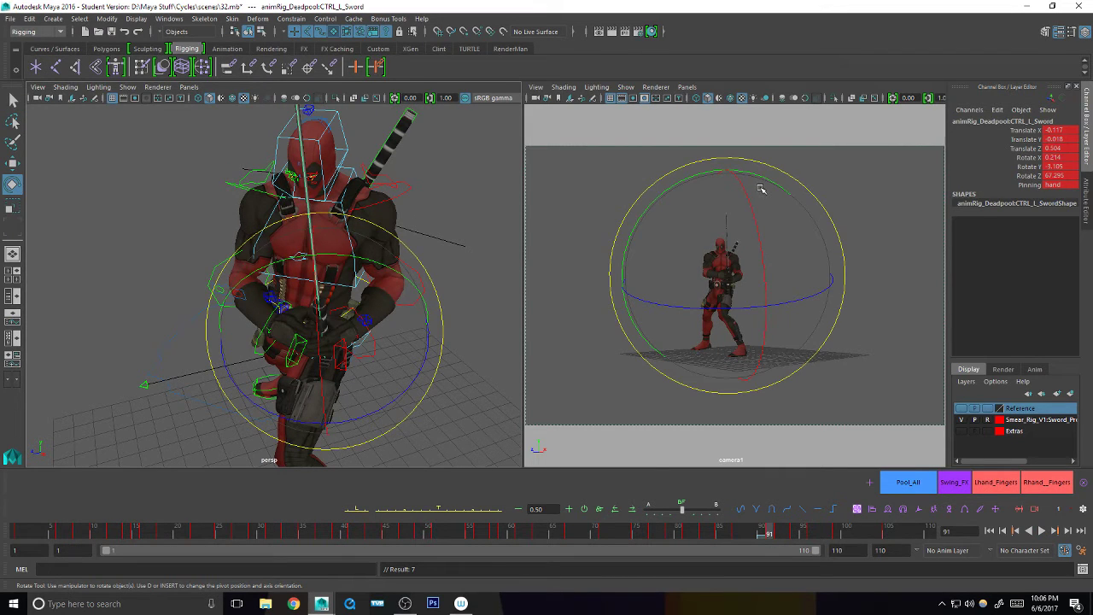
{"action": "key", "text": "alt+v"}
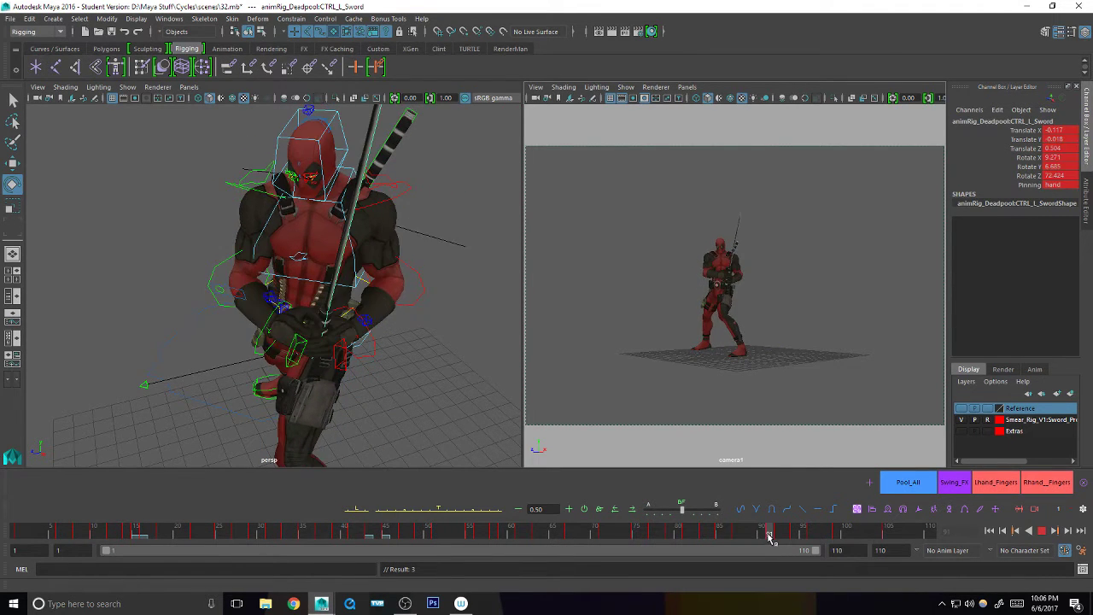
{"action": "left_click", "coordinate": [768, 537]}
- Rotate the left sword control to about 15.467, 8.575, 84.973 and move it to about -0.026, -0.01, 0.478 in the hands
{"action": "left_click_drag", "start_coordinate": [732, 322], "coordinate": [744, 326]}
{"action": "key", "text": "q"}
{"action": "left_click_drag", "start_coordinate": [486, 349], "coordinate": [348, 405], "text": "alt"}
{"action": "key", "text": "w"}
{"action": "mouse_move", "coordinate": [348, 404]}
{"action": "right_mouse_down", "text": "alt"}
{"action": "mouse_move", "coordinate": [328, 424]}
{"action": "mouse_move", "coordinate": [339, 418]}
{"action": "right_mouse_up", "text": "alt"}
{"action": "left_click_drag", "start_coordinate": [349, 227], "coordinate": [345, 228]}
{"action": "key", "text": "q"}
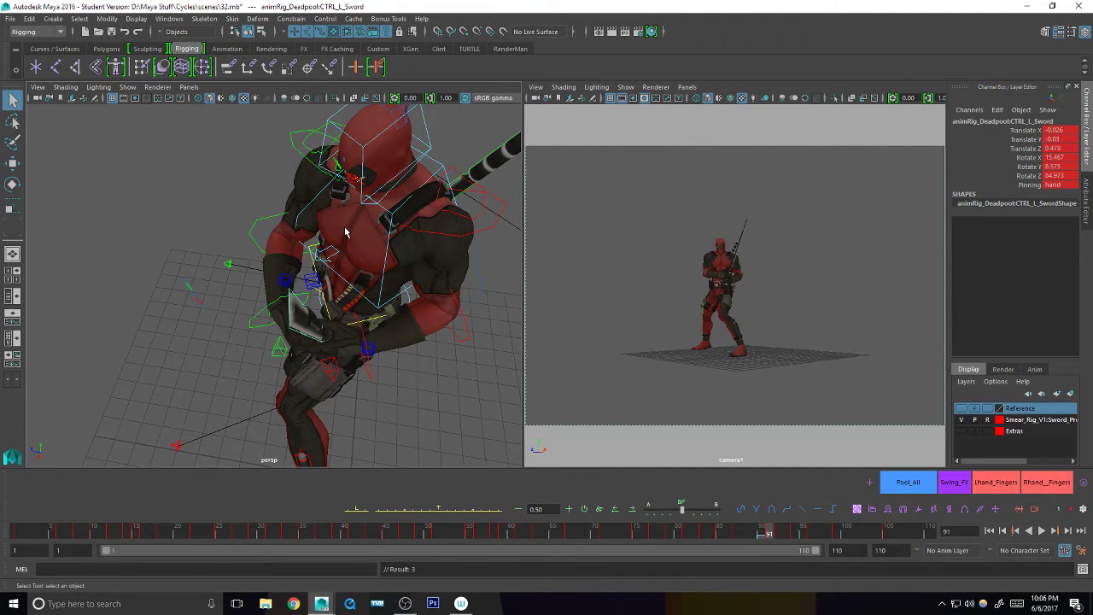
- Play the motion and rotate the left sword control at frame 91 to about 19.521, 12.429, 85.707
{"action": "key", "text": "alt+v"}
{"action": "left_click", "coordinate": [768, 530]}
{"action": "key", "text": "e"}
{"action": "left_click_drag", "start_coordinate": [345, 359], "coordinate": [361, 370]}
{"action": "key", "text": "q"}
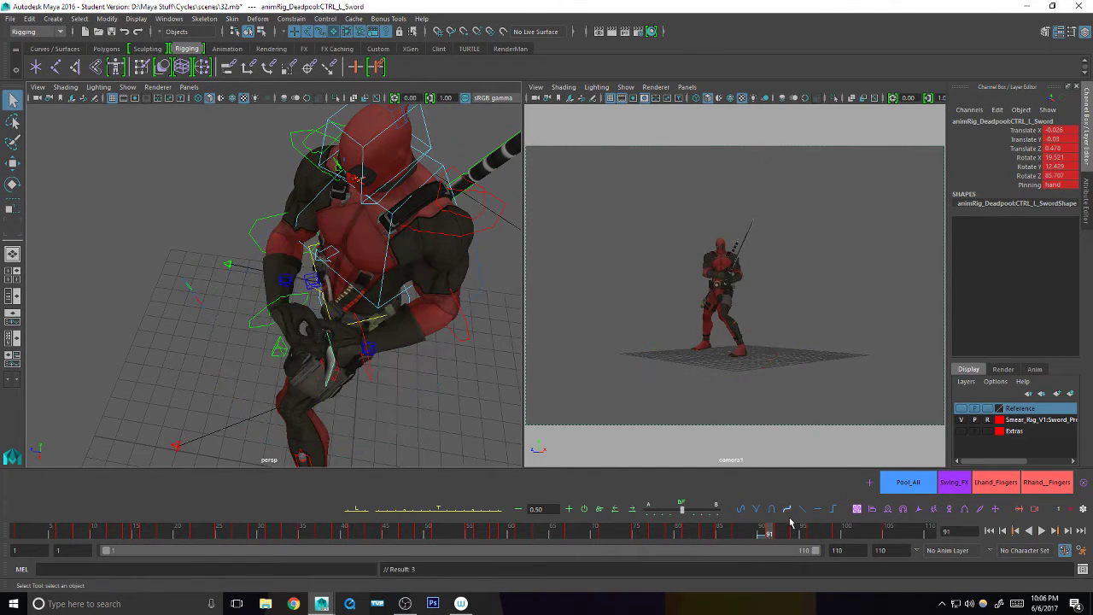
- Rotate the left sword control slightly further at frame 91 and replay the hand-off
{"action": "key", "text": "alt+v"}
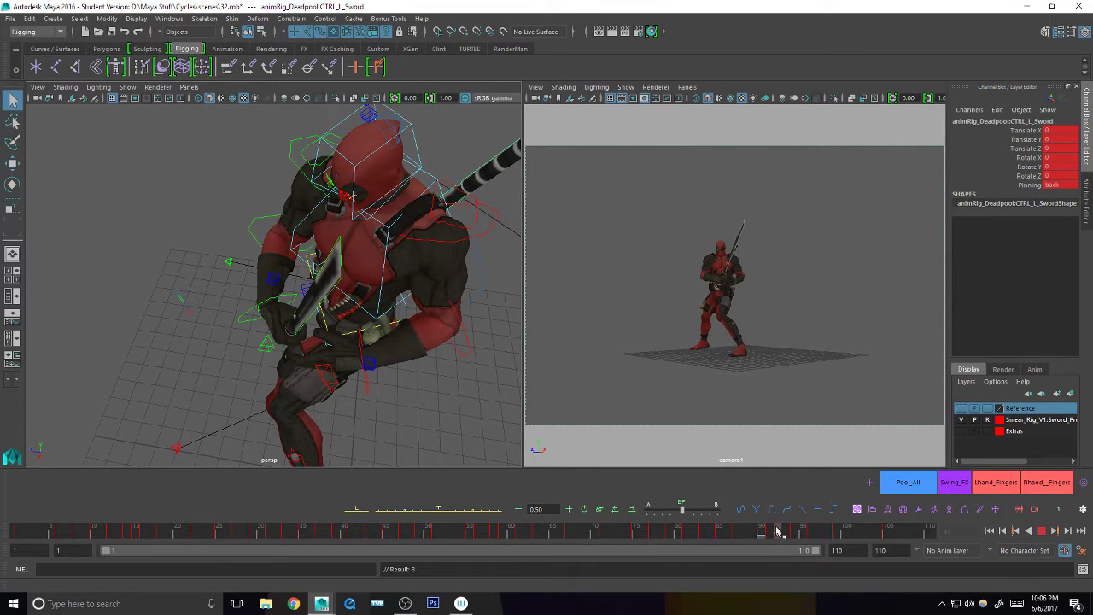
{"action": "left_click", "coordinate": [768, 530]}
{"action": "key", "text": "e"}
{"action": "left_click_drag", "start_coordinate": [366, 370], "coordinate": [378, 370]}
{"action": "key", "text": "q"}
{"action": "key", "text": "alt+v"}
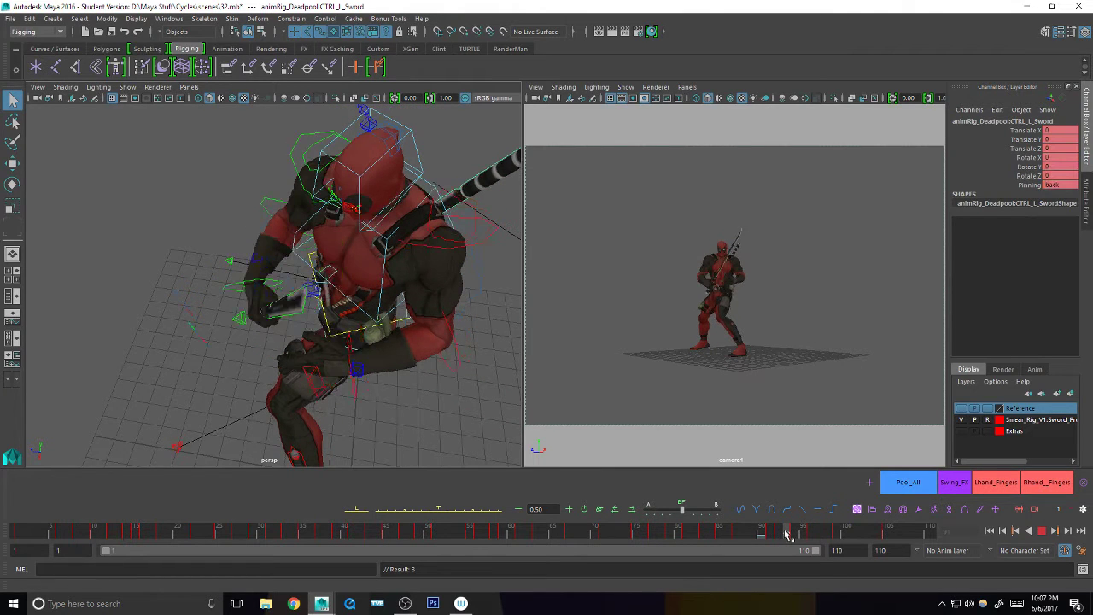
- Deselect everything, enlarge the camera1 view, and play the animation from frame 1
{"action": "left_click", "coordinate": [775, 271]}
{"action": "key", "text": "space"}
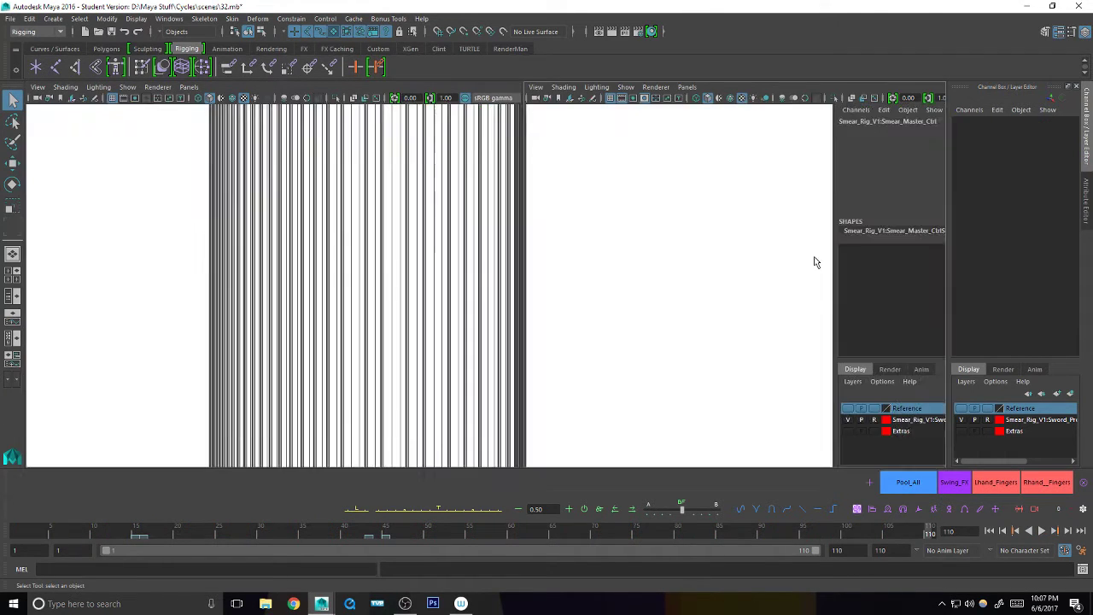
{"action": "left_click", "coordinate": [989, 531]}
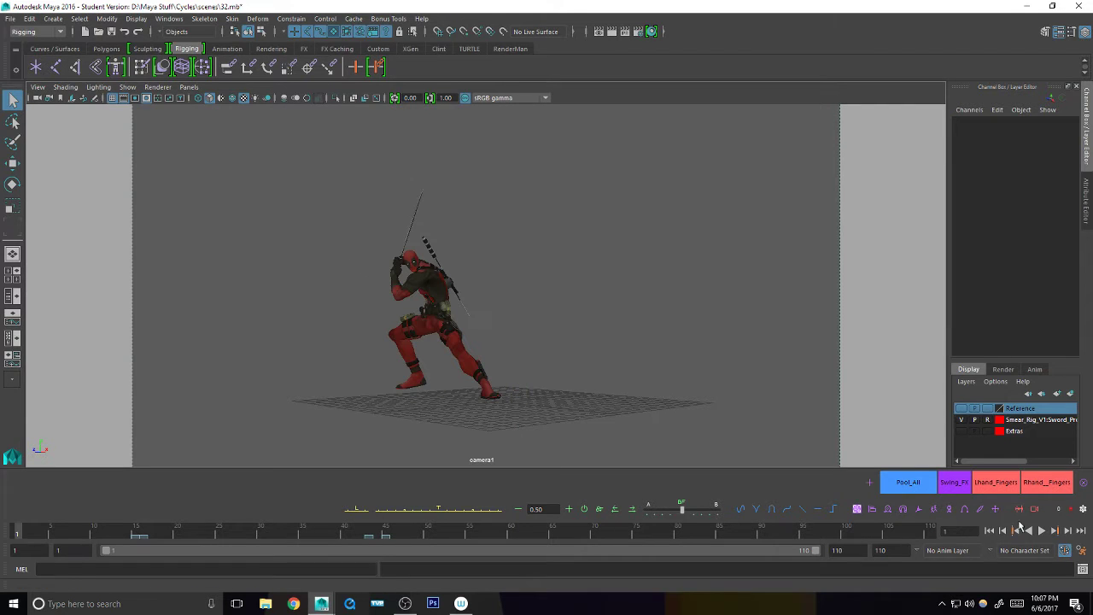
{"action": "left_click", "coordinate": [1040, 531]}
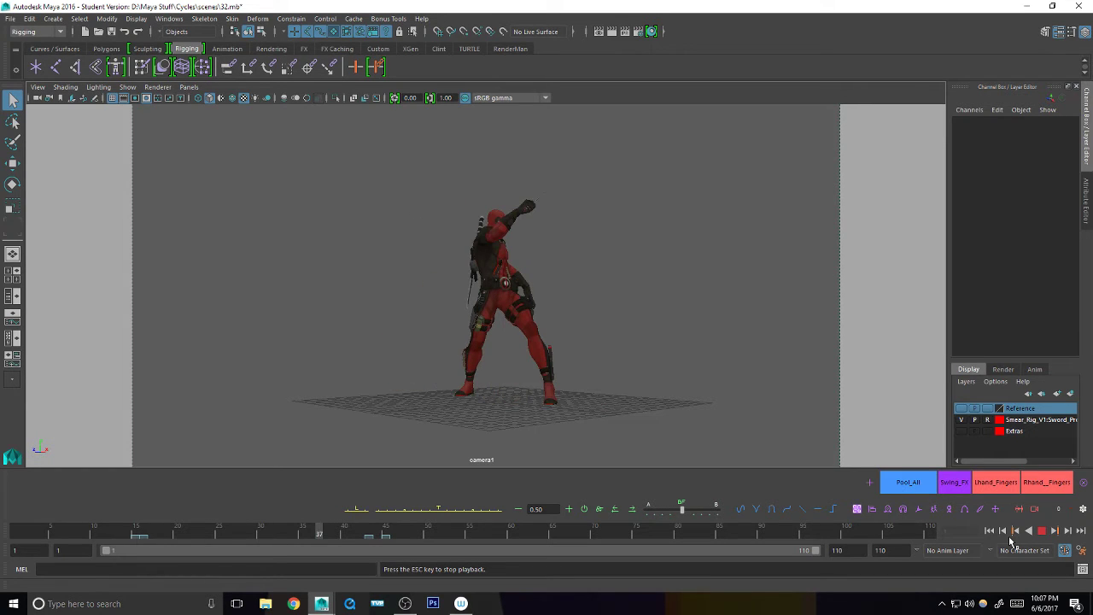
- Stop the playback at frame 79 and switch to an enlarged persp view showing the whole character
{"action": "left_click", "coordinate": [1055, 531]}
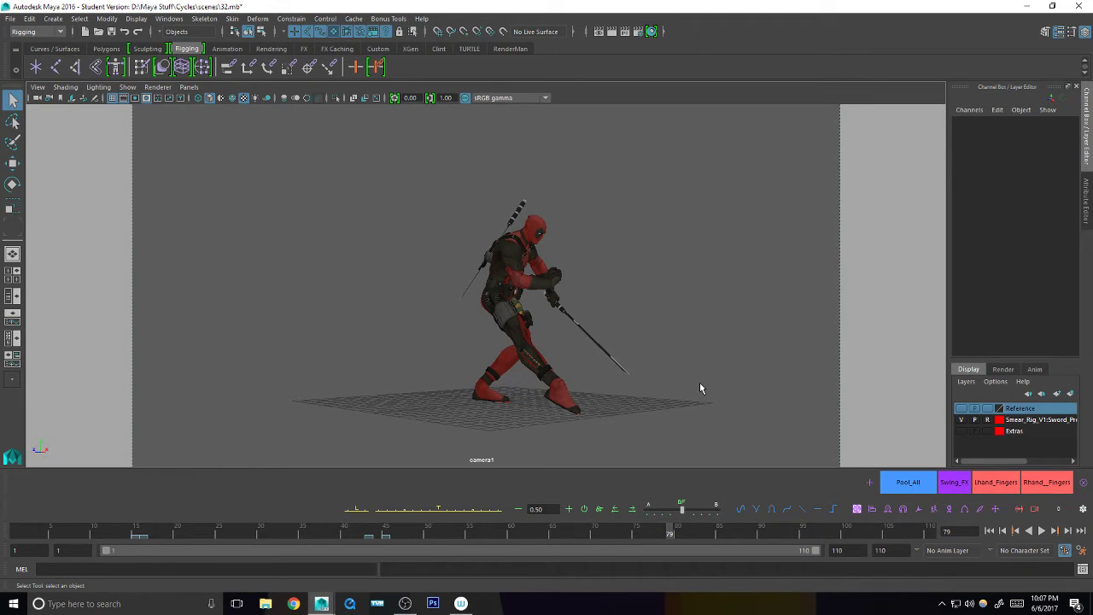
{"action": "key", "text": "space"}
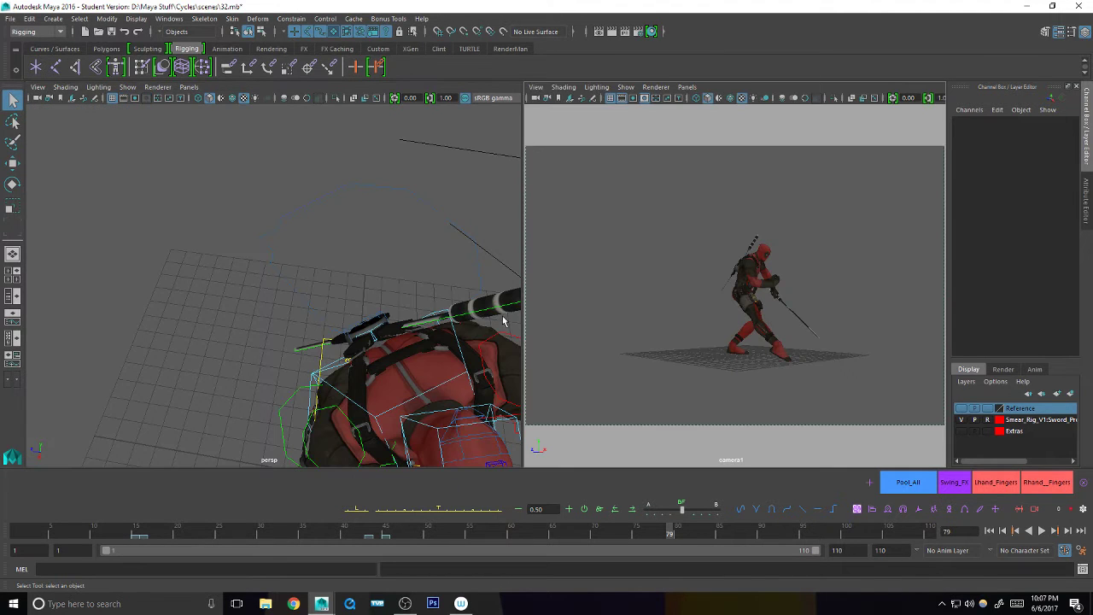
{"action": "key", "text": "space"}
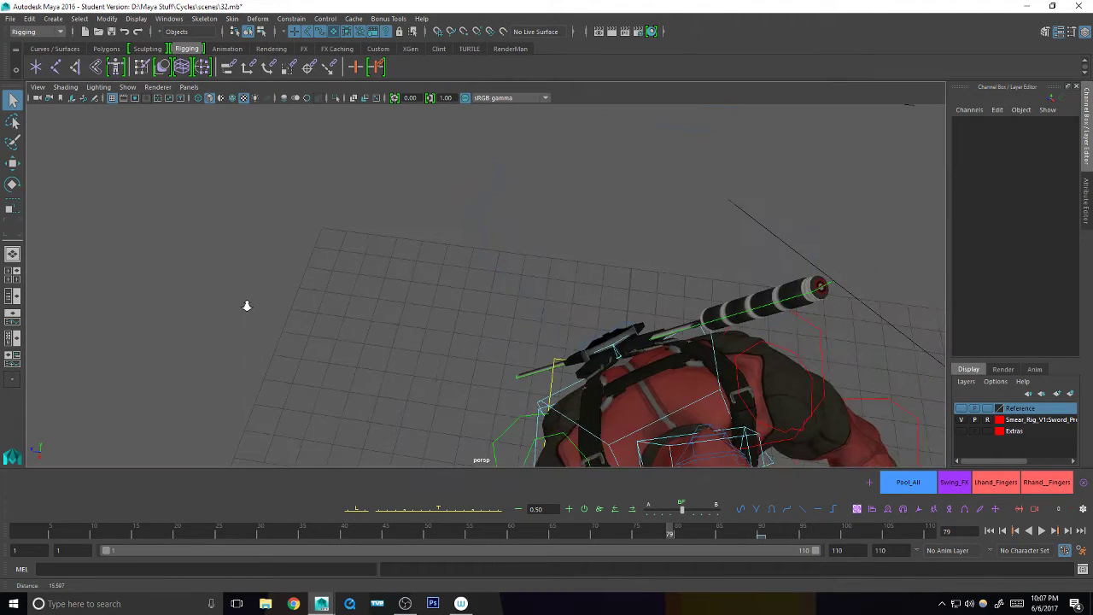
{"action": "left_click_drag", "start_coordinate": [247, 305], "coordinate": [642, 310], "text": "alt"}
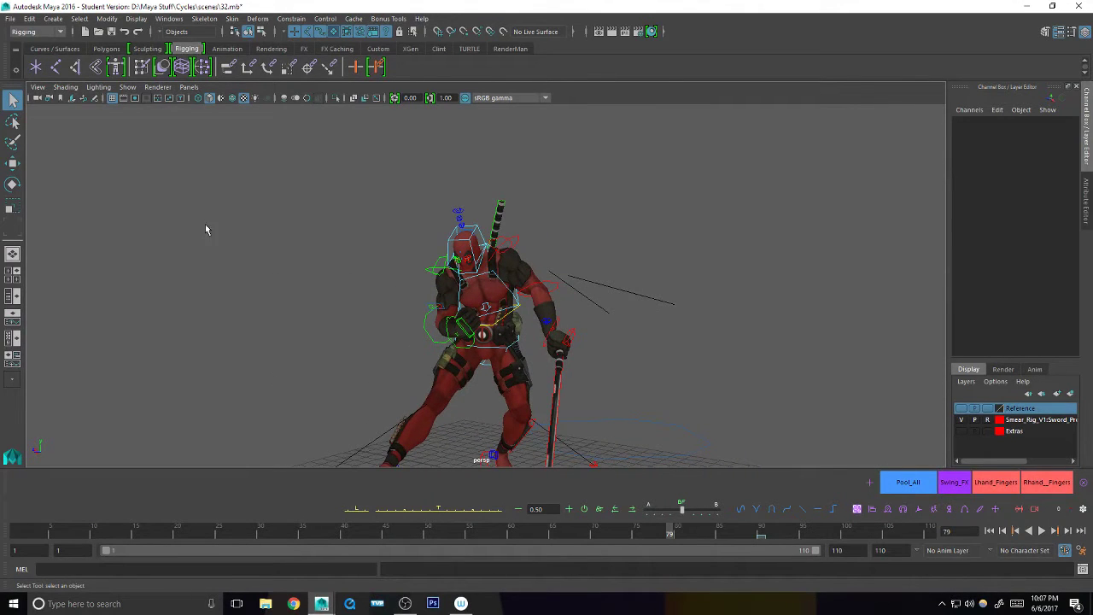
- Save the scene as a new version named 33.mb in the scenes folder, continuing past the student version notice
{"action": "left_click", "coordinate": [11, 19]}
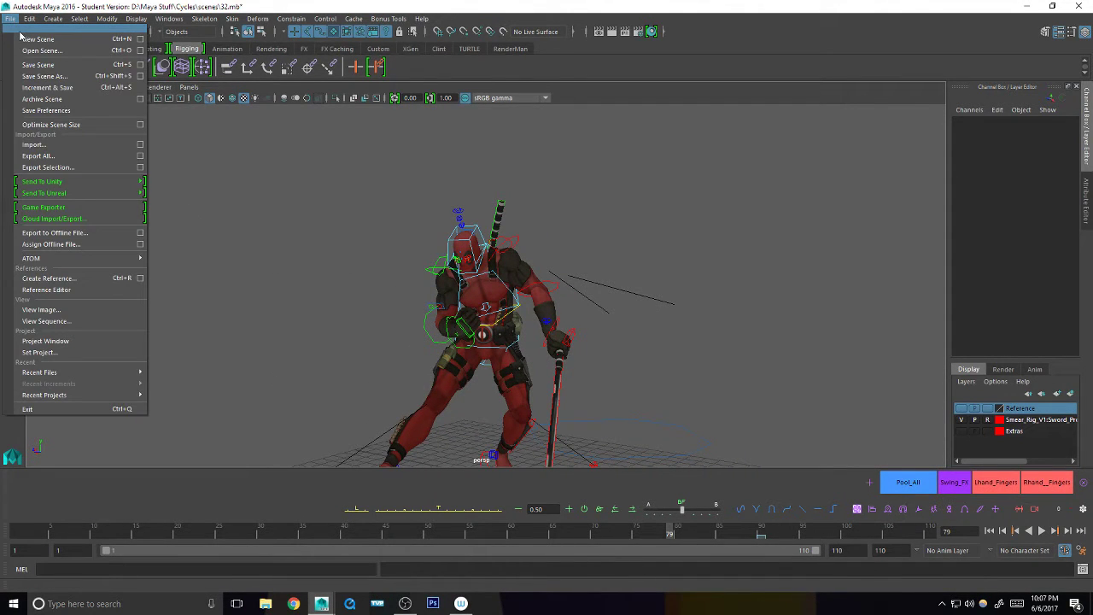
{"action": "left_click", "coordinate": [85, 76]}
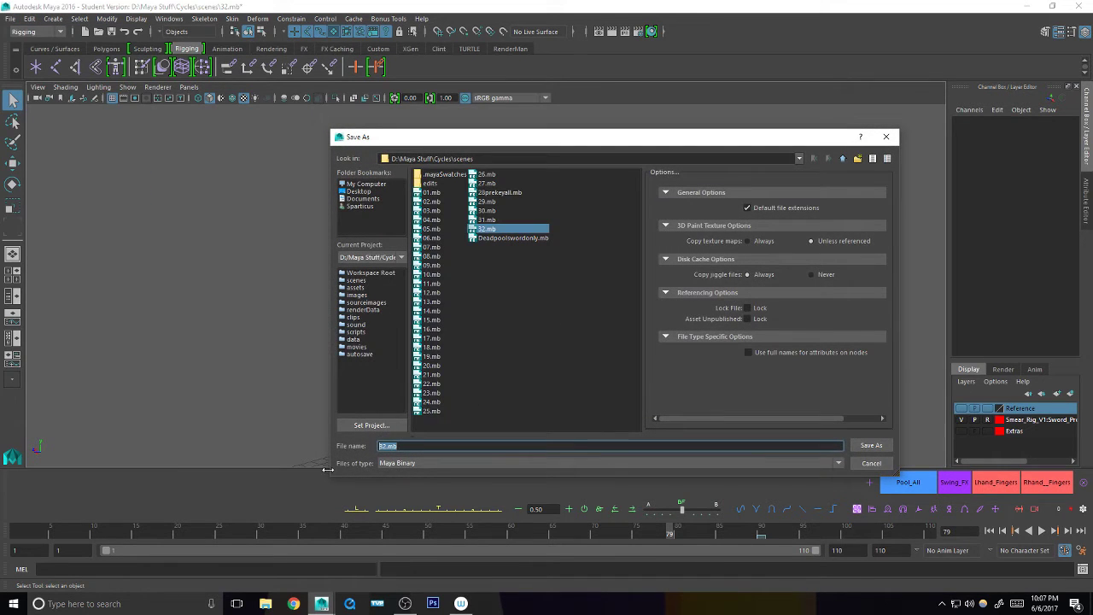
{"action": "left_click", "coordinate": [877, 444]}
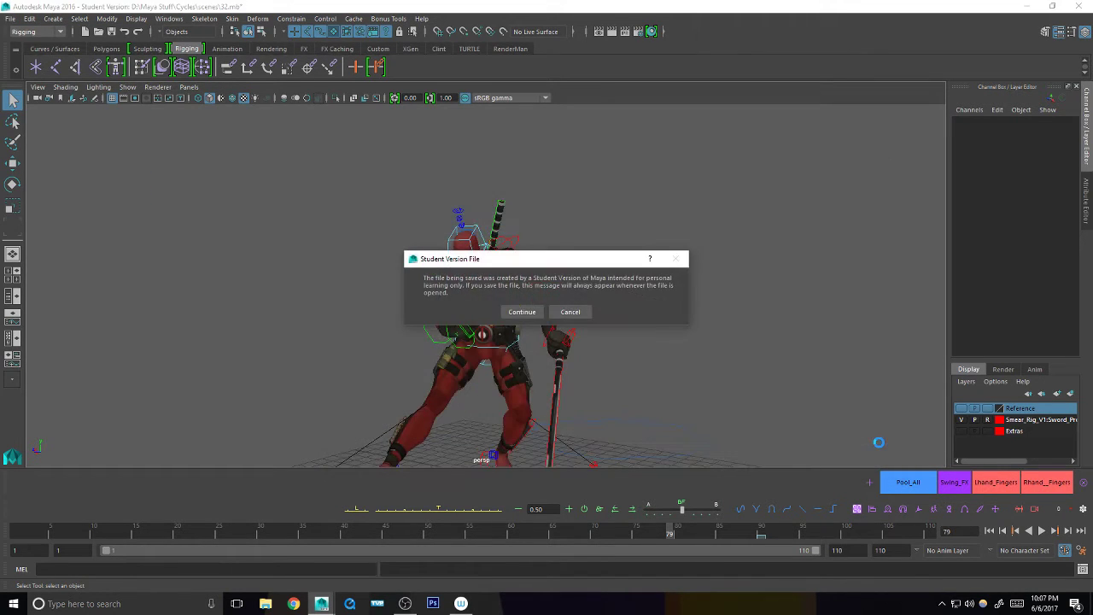
{"action": "left_click", "coordinate": [524, 312]}
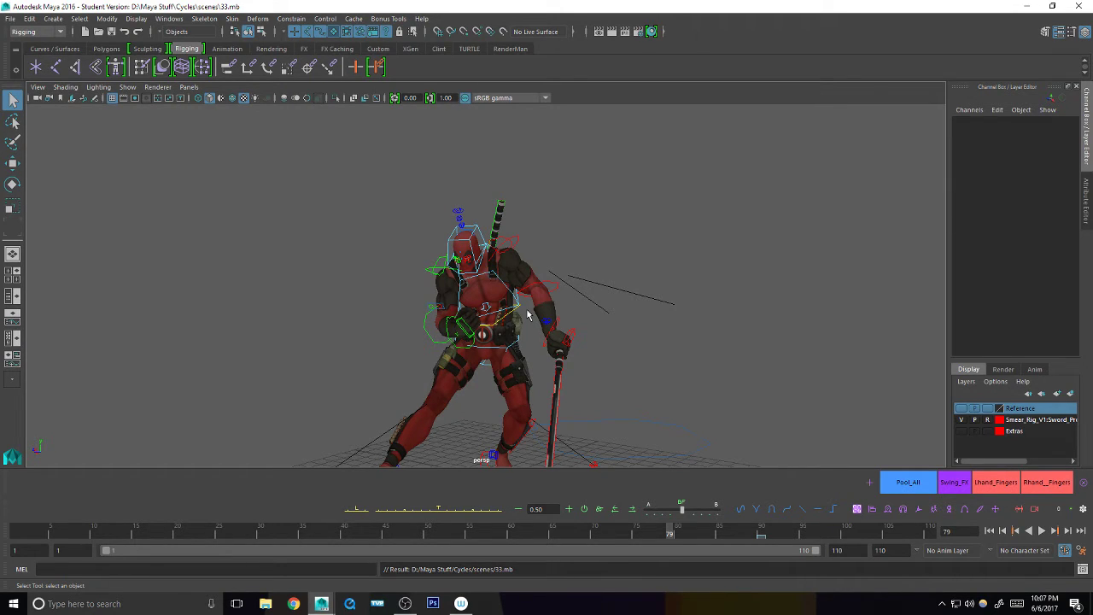
{"action": "left_click_drag", "start_coordinate": [526, 315], "coordinate": [626, 400], "text": "alt"}
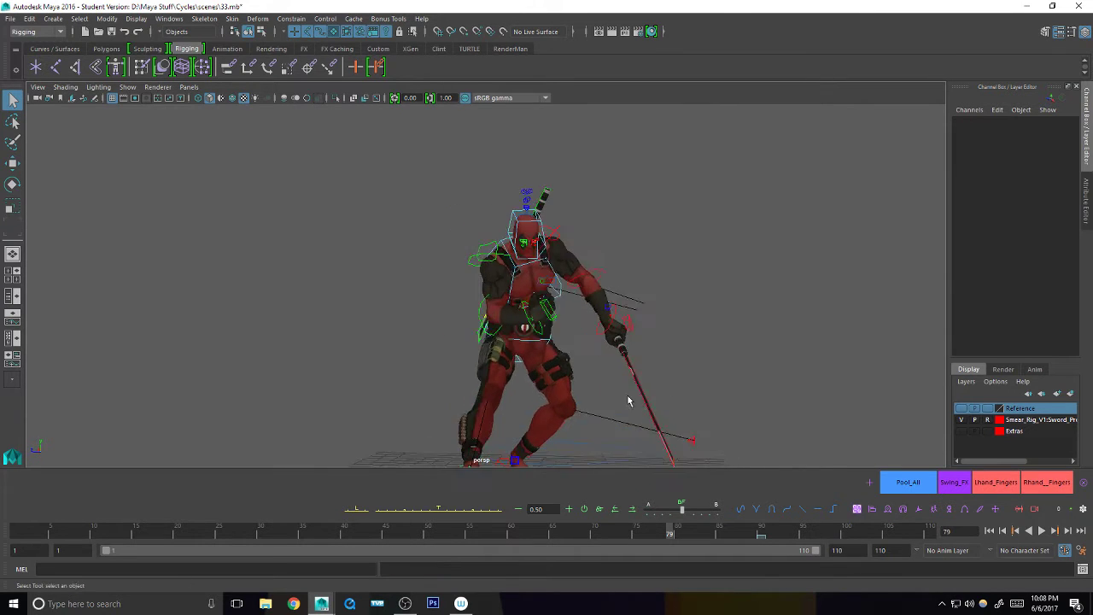
{"action": "right_click_drag", "start_coordinate": [626, 400], "coordinate": [388, 428], "text": "alt"}
{"action": "left_click_drag", "start_coordinate": [505, 387], "coordinate": [554, 405], "text": "alt"}
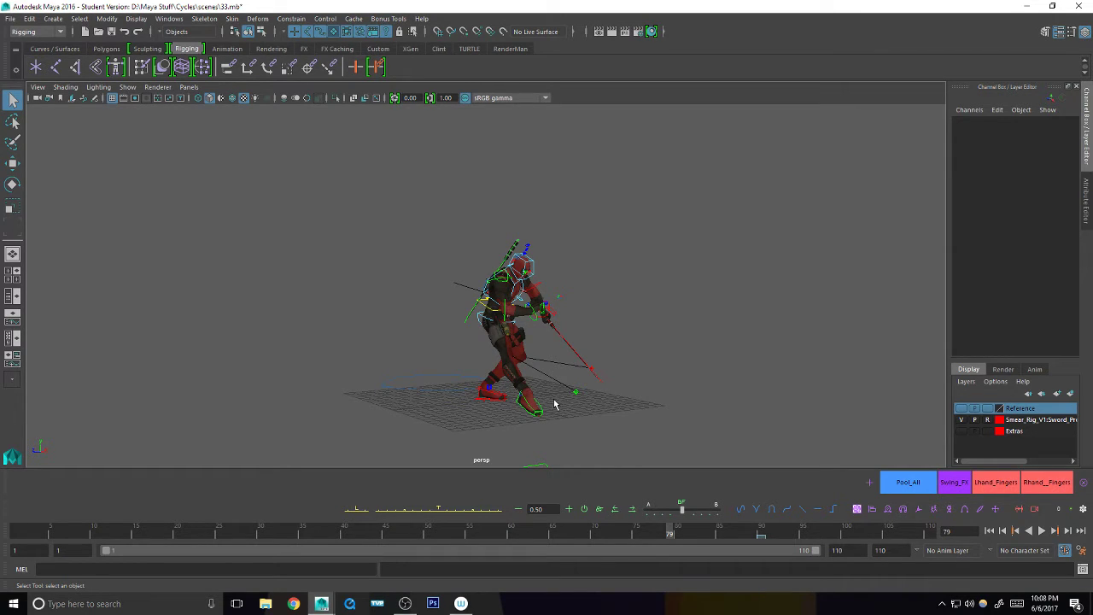
{"action": "mouse_move", "coordinate": [555, 405]}
{"action": "left_mouse_down", "text": "alt"}
{"action": "mouse_move", "coordinate": [458, 395]}
{"action": "mouse_move", "coordinate": [552, 403]}
{"action": "left_mouse_up", "text": "alt"}
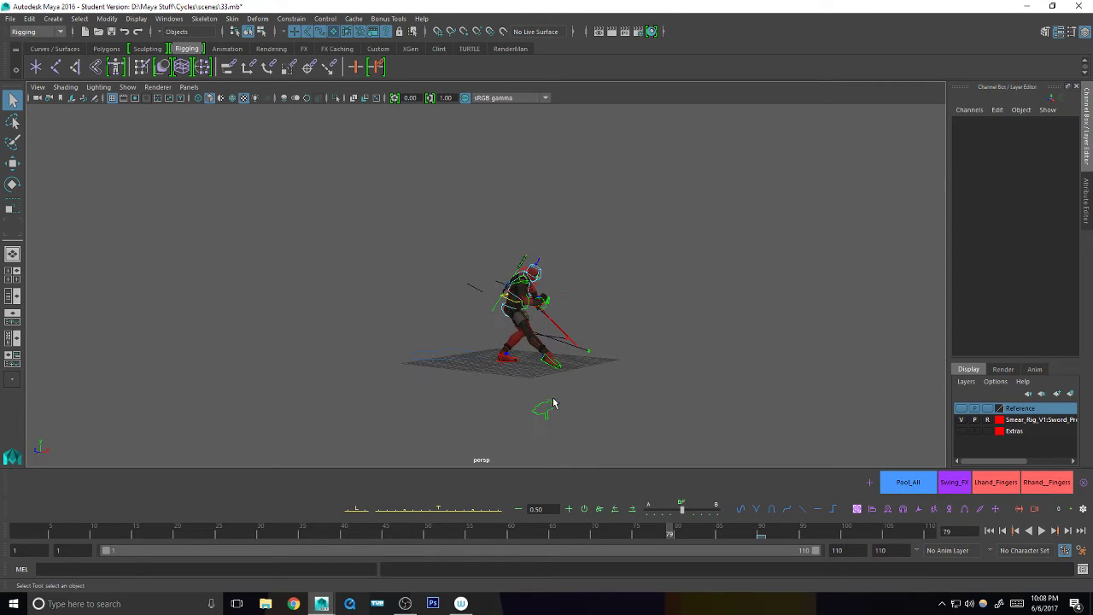
{"action": "left_click", "coordinate": [1025, 434]}
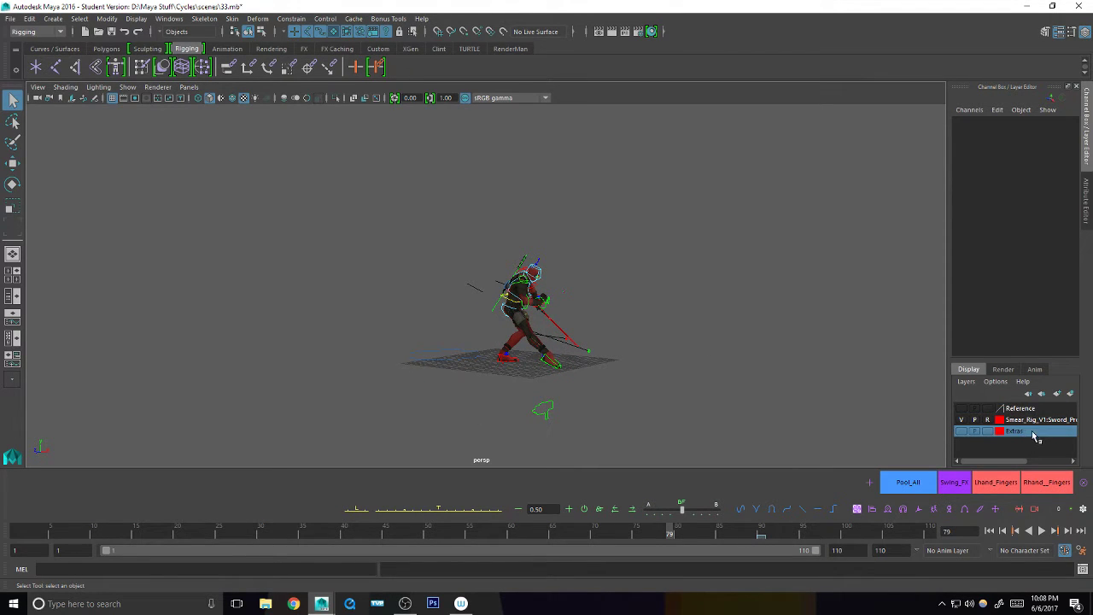
{"action": "left_click_drag", "start_coordinate": [546, 350], "coordinate": [624, 358], "text": "alt"}
{"action": "left_click_drag", "start_coordinate": [760, 227], "coordinate": [323, 435]}
{"action": "right_click_drag", "start_coordinate": [517, 383], "coordinate": [788, 344], "text": "alt"}
{"action": "middle_click_drag", "start_coordinate": [663, 381], "coordinate": [654, 356], "text": "alt"}
{"action": "scroll", "coordinate": [651, 359], "scroll_direction": "up", "scroll_amount": 2}
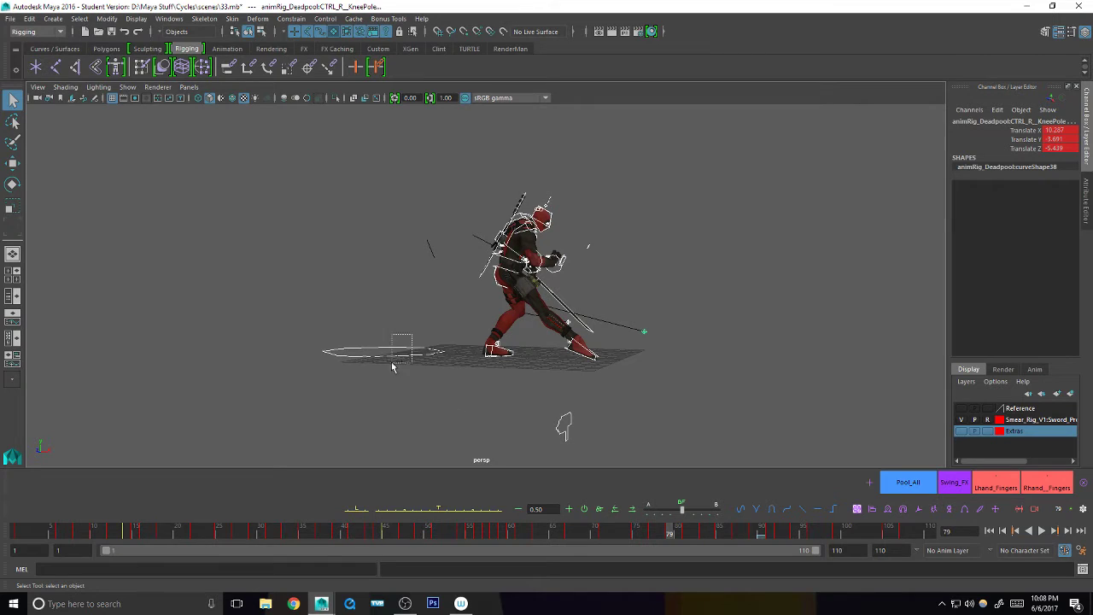
{"action": "scroll", "coordinate": [443, 374], "scroll_direction": "up", "scroll_amount": 1}
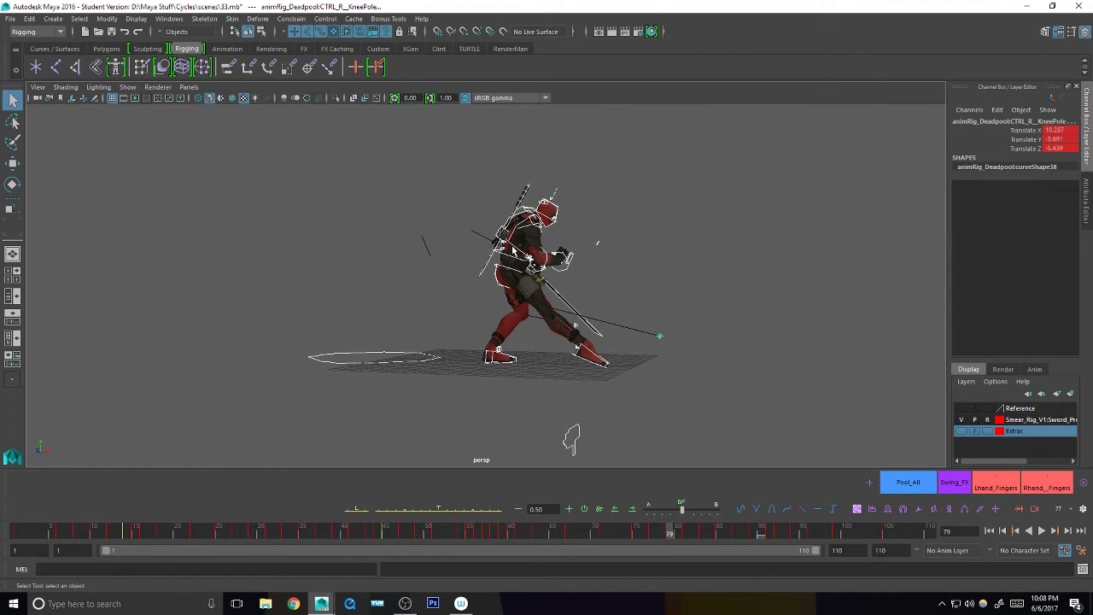
{"action": "scroll", "coordinate": [647, 231], "scroll_direction": "down", "scroll_amount": 1}
{"action": "left_click", "coordinate": [708, 263]}
{"action": "scroll", "coordinate": [708, 263], "scroll_direction": "up", "scroll_amount": 4}
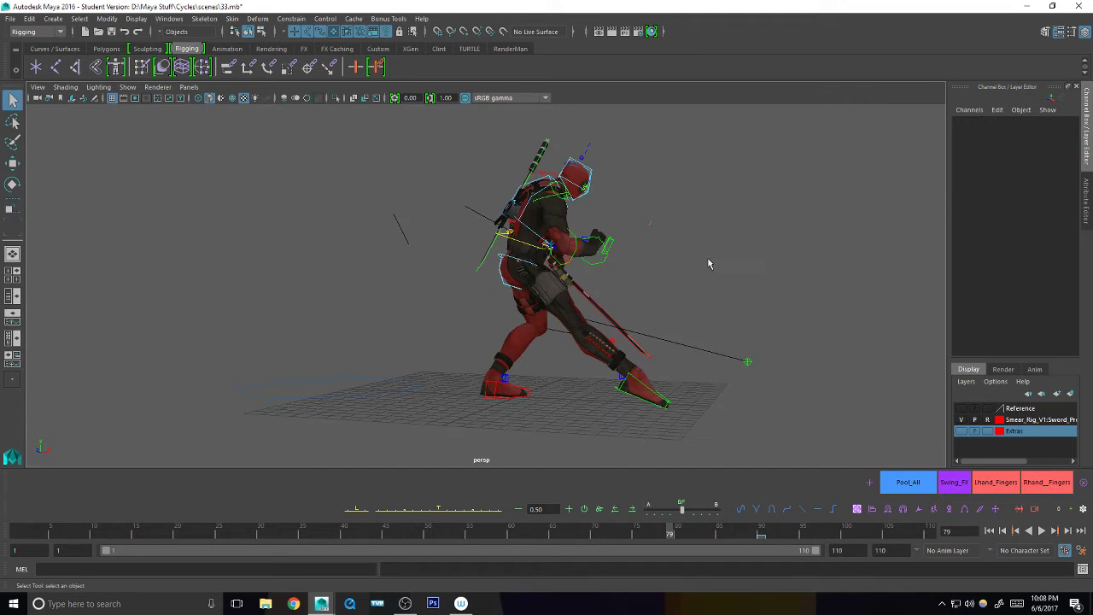
{"action": "left_click", "coordinate": [492, 269]}
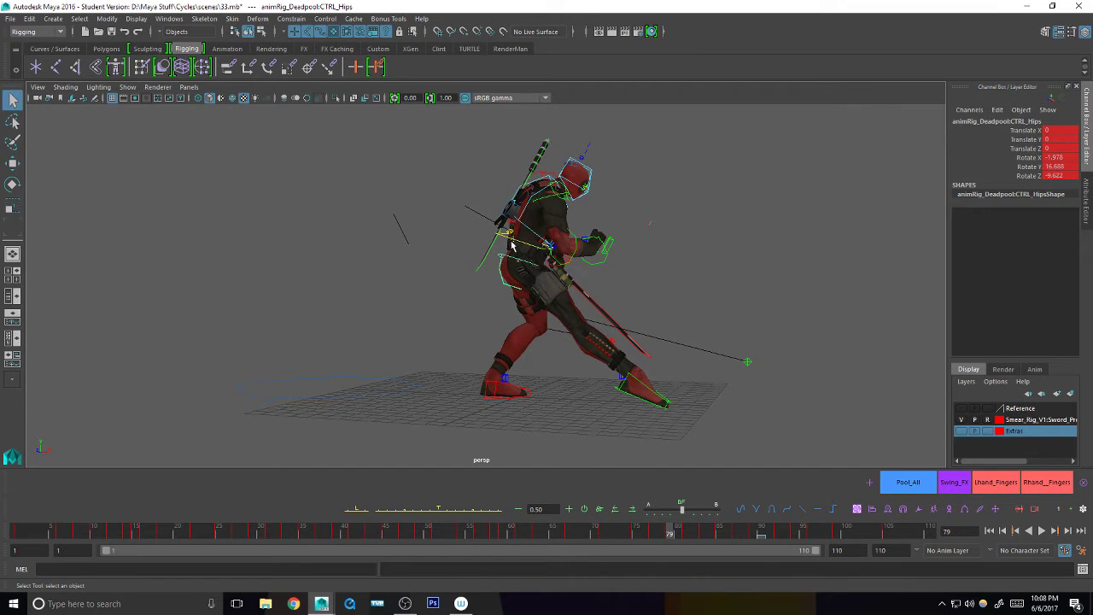
{"action": "left_click", "coordinate": [543, 193]}
- Select all of the character's body and sword controls, leaving out the large control circle on the ground
{"action": "right_click_drag", "start_coordinate": [705, 272], "coordinate": [556, 361], "text": "alt"}
{"action": "left_click_drag", "start_coordinate": [722, 193], "coordinate": [338, 410]}
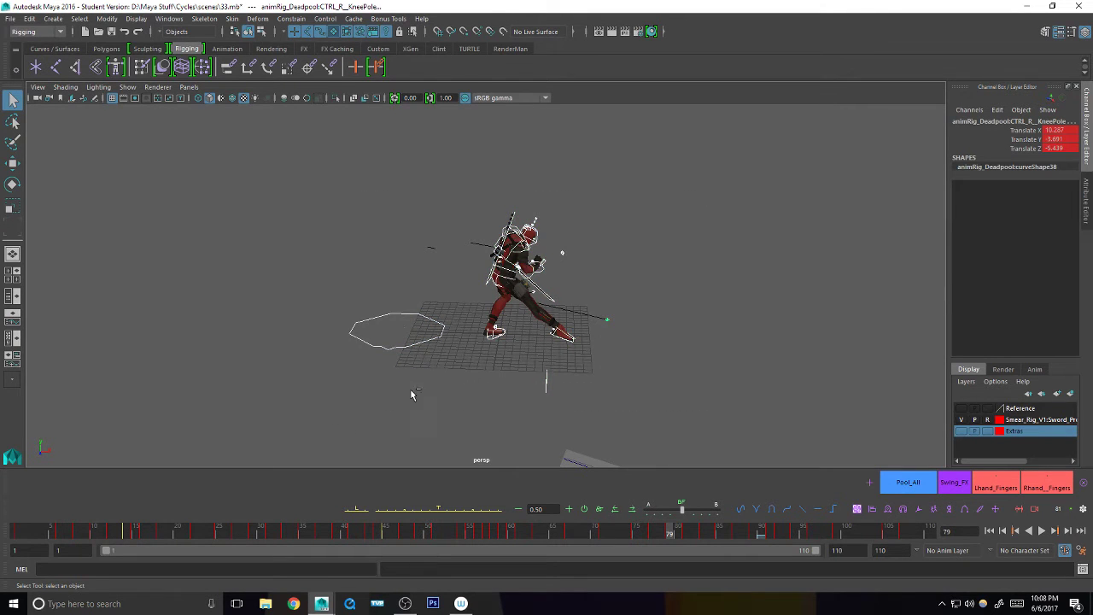
{"action": "key", "text": "f"}
{"action": "key", "text": "4"}
{"action": "mouse_move", "coordinate": [540, 388]}
{"action": "right_mouse_down", "text": "alt"}
{"action": "mouse_move", "coordinate": [578, 378]}
{"action": "mouse_move", "coordinate": [525, 393]}
{"action": "mouse_move", "coordinate": [651, 372]}
{"action": "right_mouse_up", "text": "alt"}
{"action": "left_click", "coordinate": [520, 413], "text": "ctrl"}
{"action": "key", "text": "5"}
{"action": "key", "text": "6"}
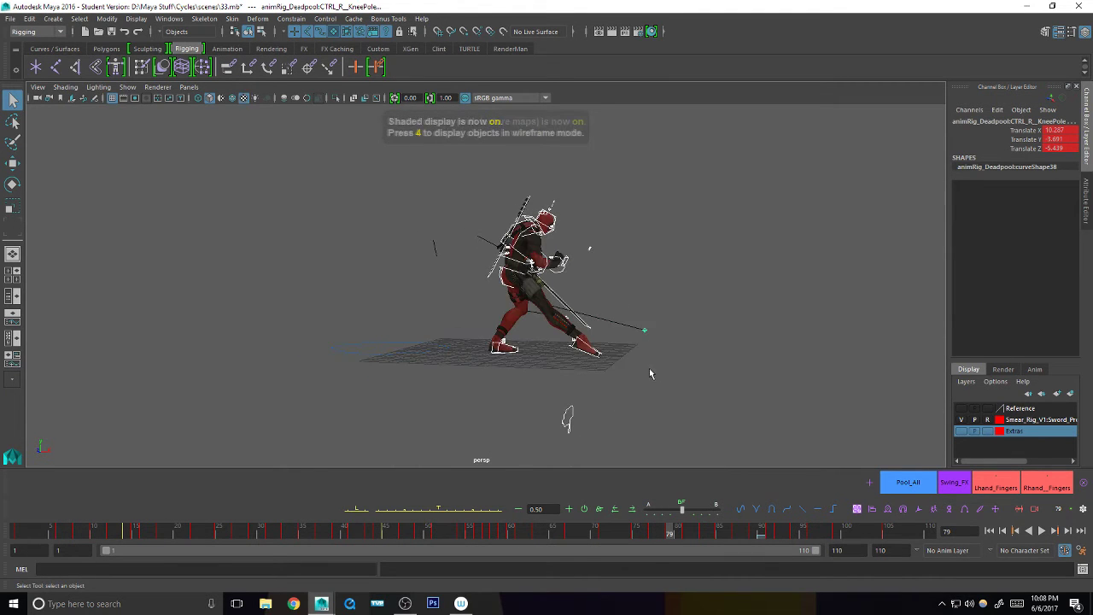
- Create a display layer from the selected controls and name it FunControls
{"action": "left_click", "coordinate": [1073, 397]}
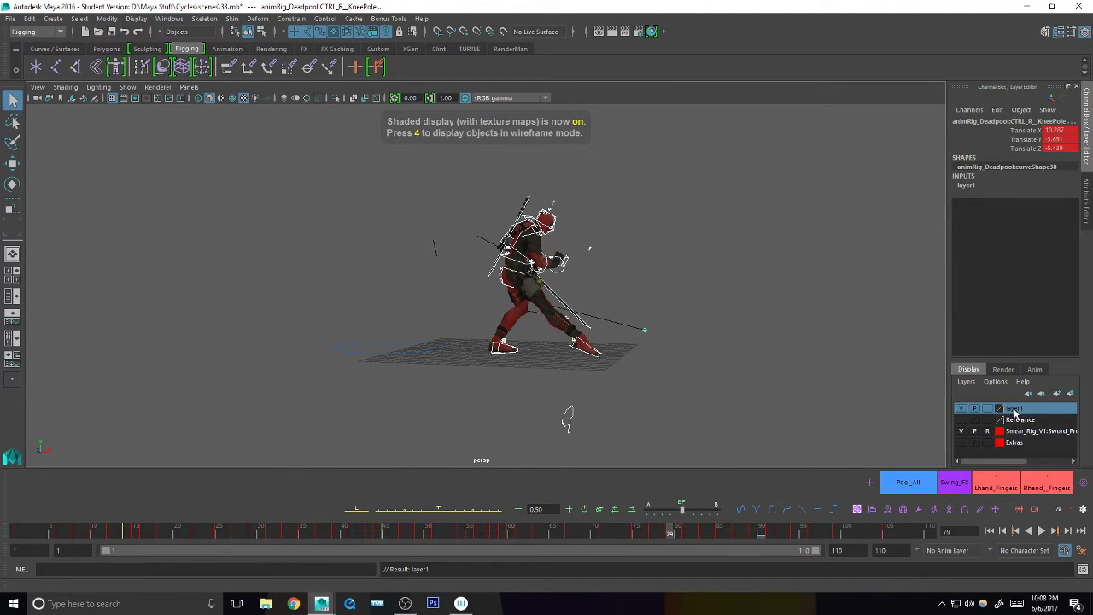
{"action": "double_click", "coordinate": [1014, 408]}
{"action": "double_click", "coordinate": [449, 223]}
{"action": "type", "text": "F"}
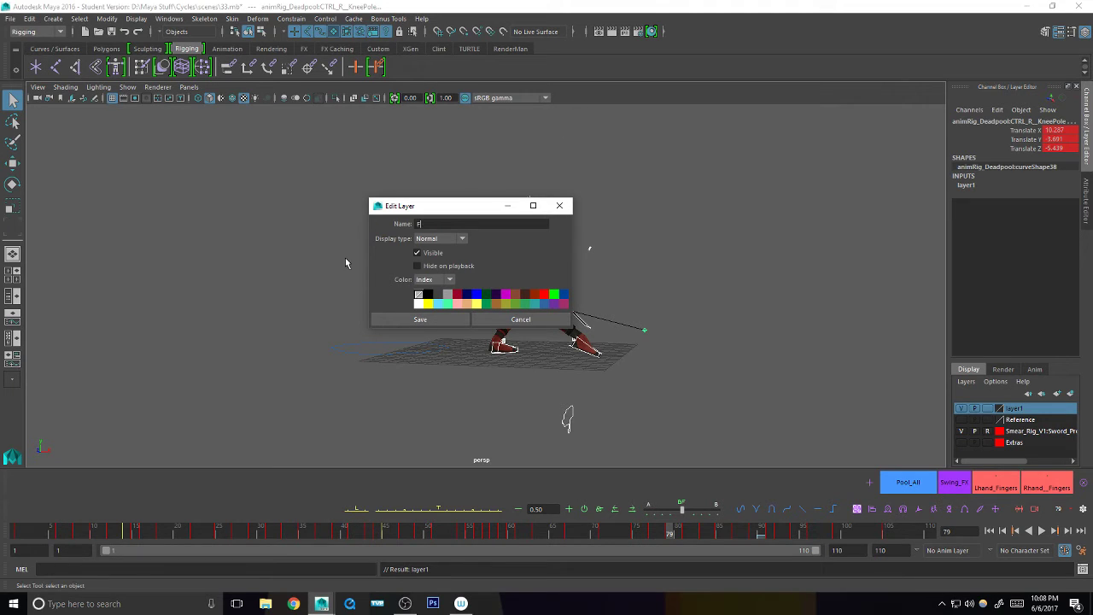
{"action": "type", "text": "unContorl"}
{"action": "key", "text": "BackSpace"}
{"action": "key", "text": "BackSpace"}
{"action": "key", "text": "BackSpace"}
{"action": "key", "text": "BackSpace"}
{"action": "left_click", "coordinate": [443, 319]}
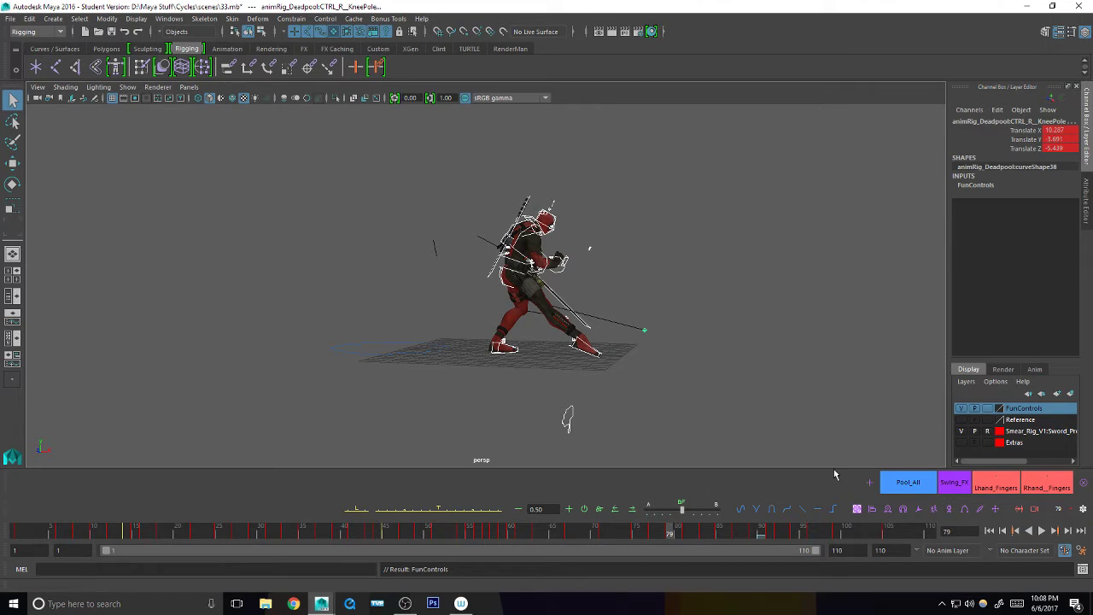
- Hide the FunControls layer and show the Extras layer, viewing the character up close
{"action": "left_click", "coordinate": [962, 408]}
{"action": "left_click", "coordinate": [962, 442]}
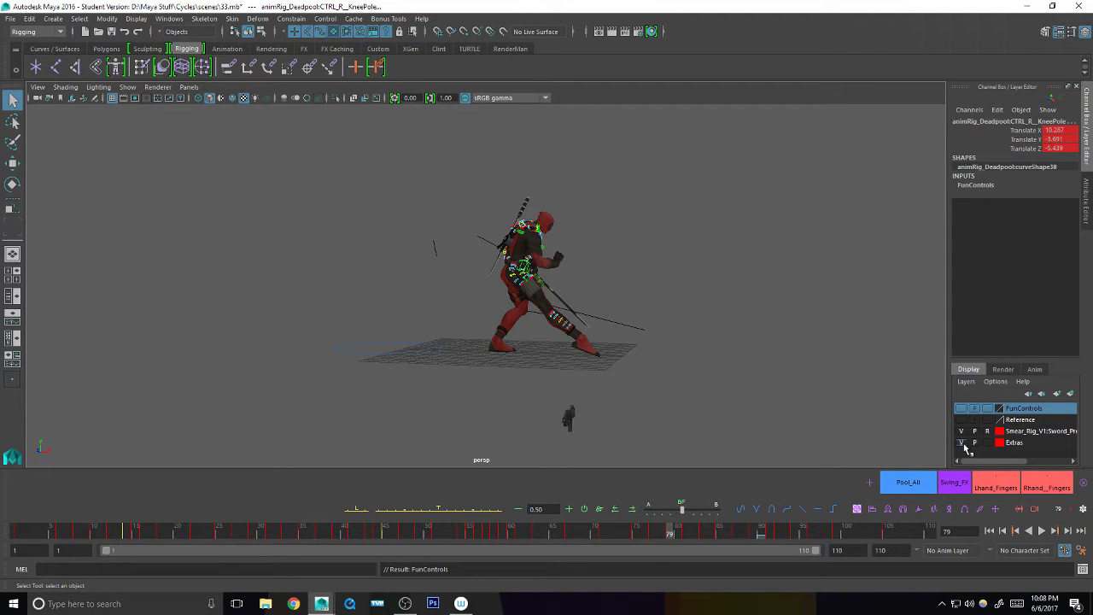
{"action": "left_click_drag", "start_coordinate": [672, 331], "coordinate": [561, 339], "text": "alt"}
{"action": "right_click_drag", "start_coordinate": [561, 338], "coordinate": [831, 295], "text": "alt"}
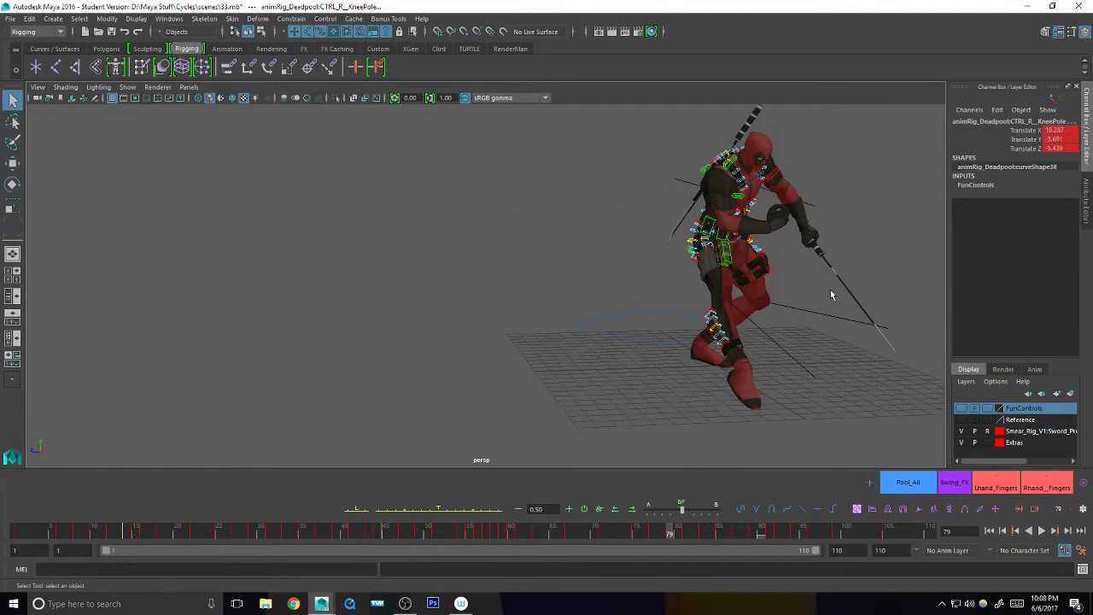
{"action": "middle_click_drag", "start_coordinate": [784, 278], "coordinate": [575, 332], "text": "alt"}
{"action": "right_click_drag", "start_coordinate": [575, 332], "coordinate": [666, 333], "text": "alt"}
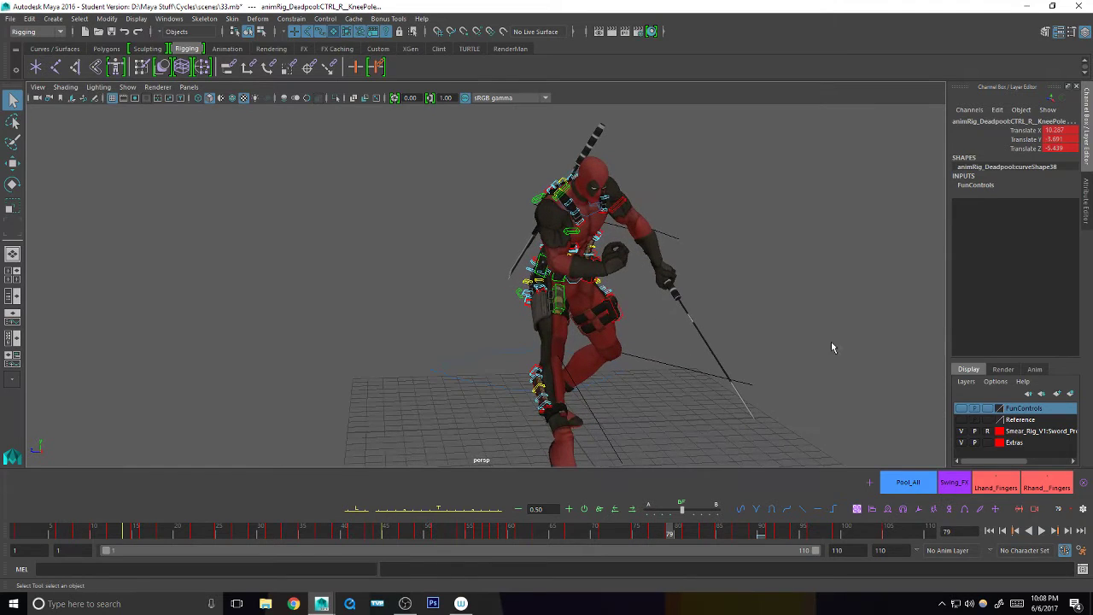
- Show FunControls, remove the floating controls above the head and the flap control from it, and hide the layer again
{"action": "left_click", "coordinate": [962, 408]}
{"action": "middle_click_drag", "start_coordinate": [705, 285], "coordinate": [671, 292], "text": "alt"}
{"action": "left_click_drag", "start_coordinate": [670, 292], "coordinate": [638, 252], "text": "alt"}
{"action": "left_click", "coordinate": [558, 146]}
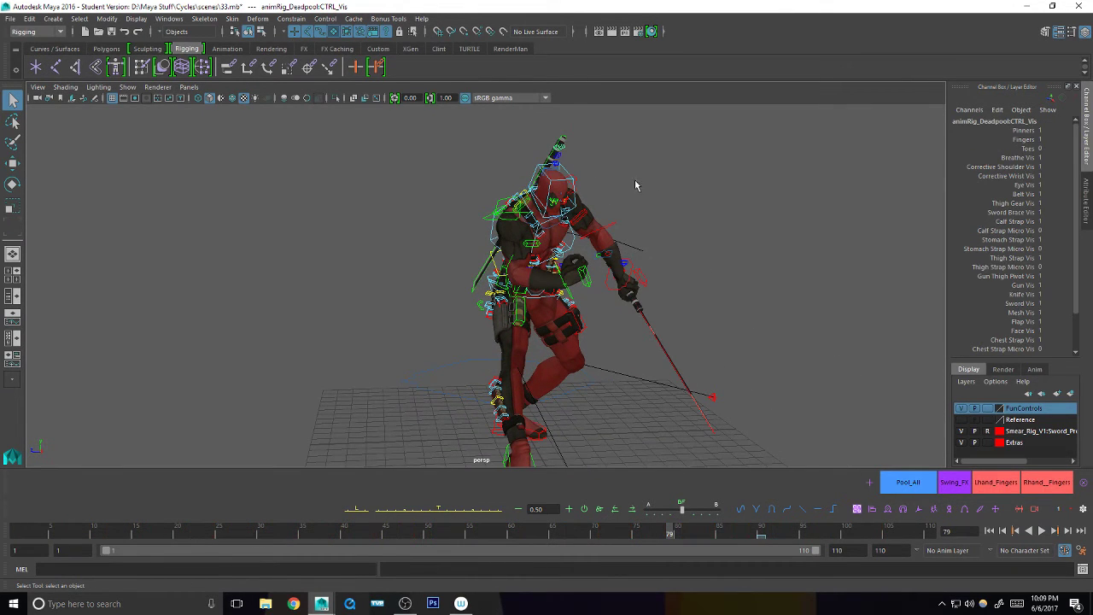
{"action": "left_click", "coordinate": [557, 147]}
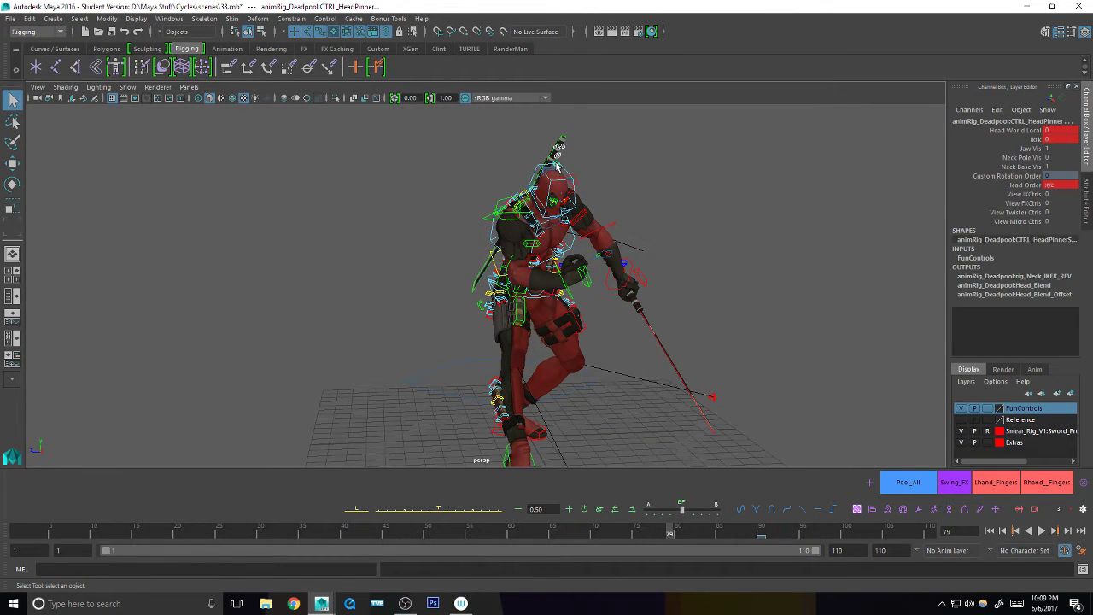
{"action": "scroll", "coordinate": [559, 147], "scroll_direction": "up", "scroll_amount": 5}
{"action": "left_click", "coordinate": [561, 180]}
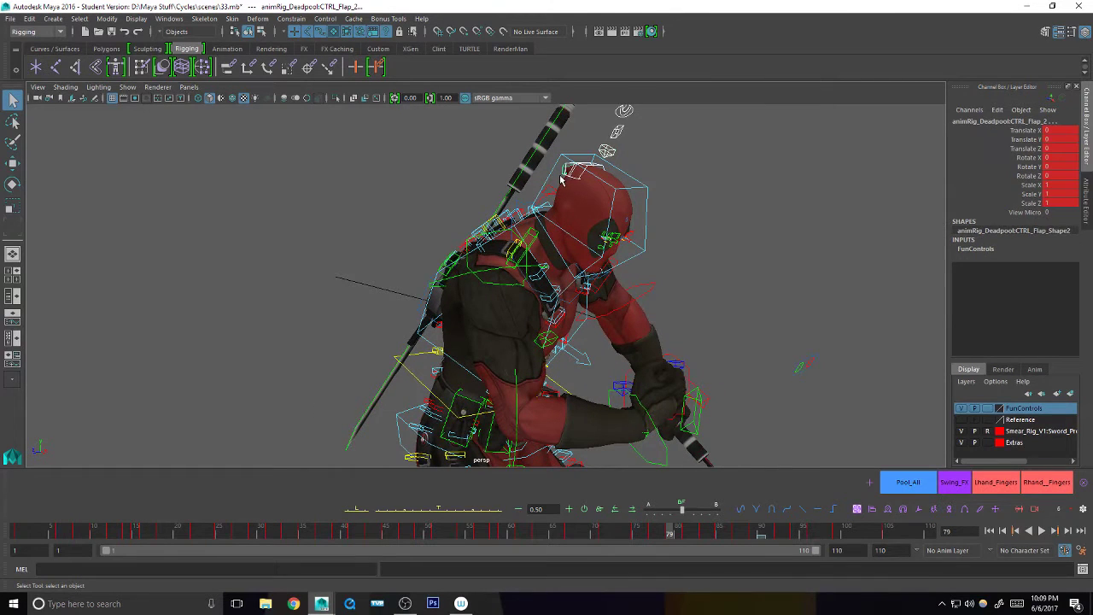
{"action": "right_click", "coordinate": [1023, 409]}
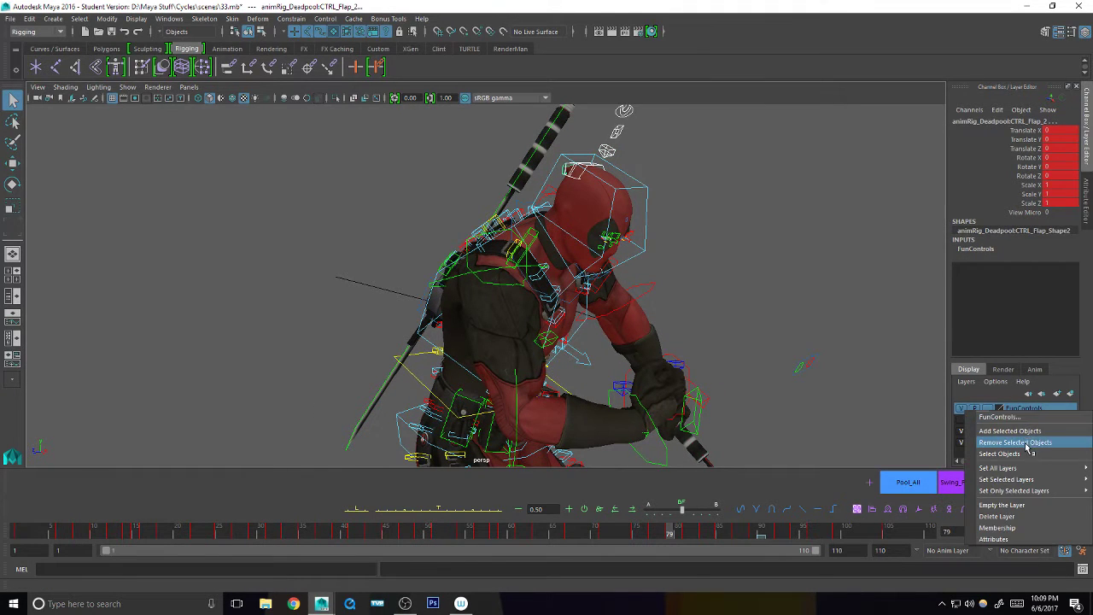
{"action": "left_click", "coordinate": [1024, 441]}
{"action": "left_click", "coordinate": [961, 408]}
- Try setting Pinners to 0 on the visibility control above the head, and undo it
{"action": "scroll", "coordinate": [683, 342], "scroll_direction": "down", "scroll_amount": 3}
{"action": "left_click", "coordinate": [634, 315]}
{"action": "left_click_drag", "start_coordinate": [683, 324], "coordinate": [573, 206], "text": "alt"}
{"action": "left_click", "coordinate": [535, 136]}
{"action": "left_click_drag", "start_coordinate": [539, 136], "coordinate": [525, 273], "text": "alt"}
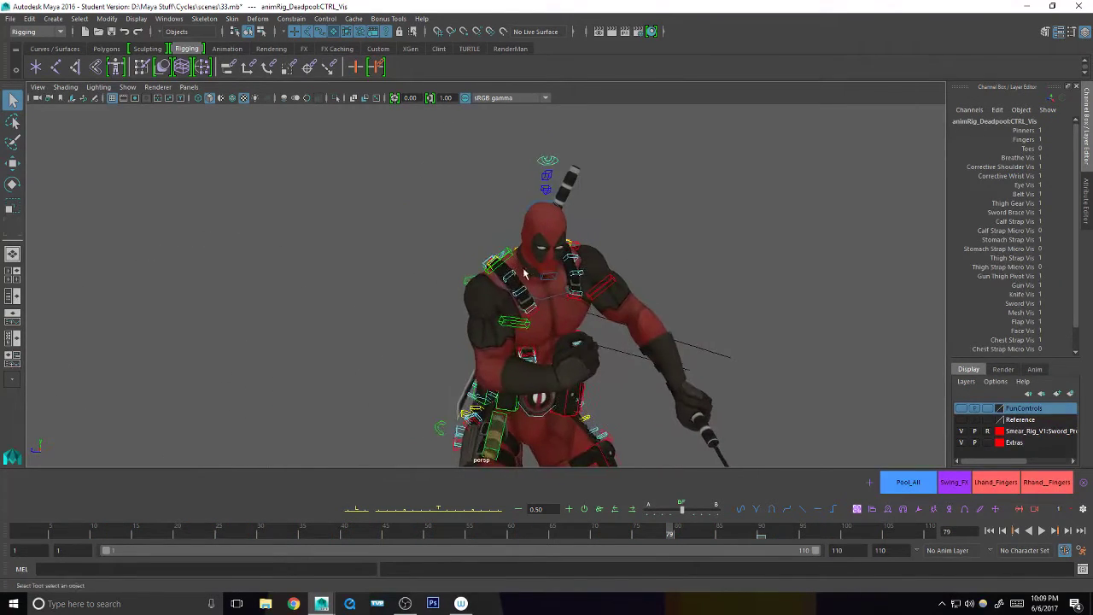
{"action": "mouse_move", "coordinate": [524, 273]}
{"action": "middle_mouse_down", "text": "alt"}
{"action": "mouse_move", "coordinate": [519, 318]}
{"action": "mouse_move", "coordinate": [515, 270]}
{"action": "middle_mouse_up", "text": "alt"}
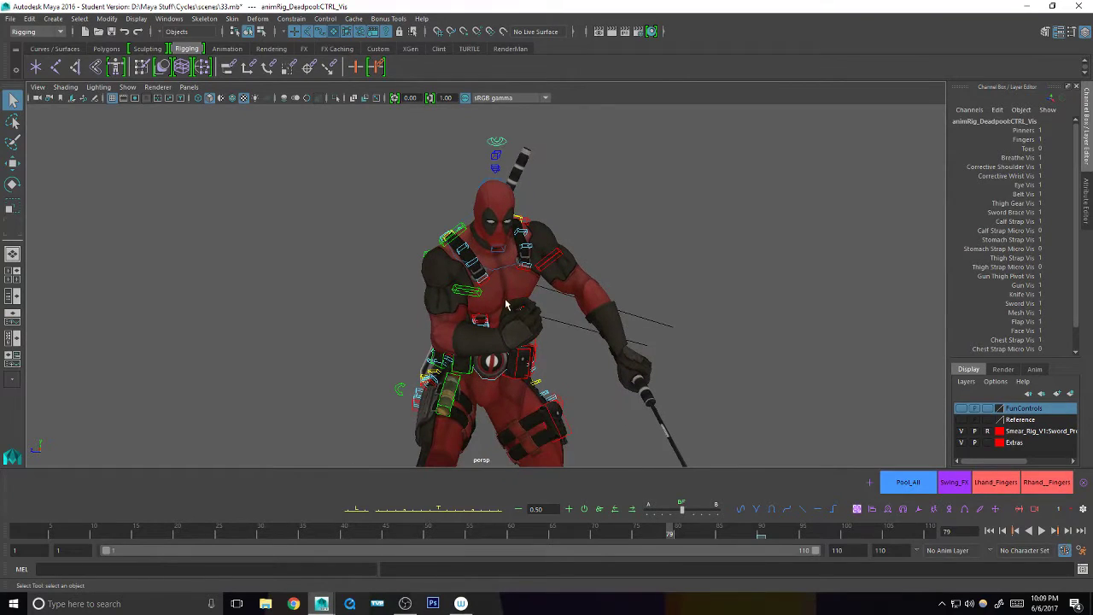
{"action": "left_click", "coordinate": [1020, 130]}
{"action": "middle_click_drag", "start_coordinate": [841, 243], "coordinate": [769, 277]}
{"action": "key", "text": "ctrl+z"}
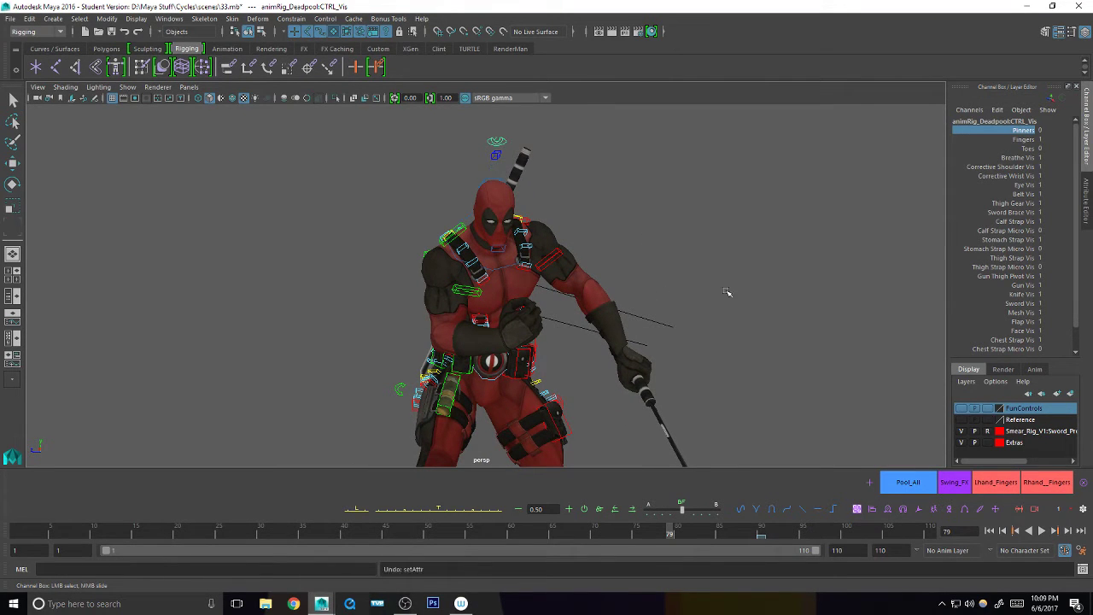
- Examine the attributes of the head pinner and mesh visibility controls above the head, and the gear controls on the body
{"action": "left_click", "coordinate": [490, 167]}
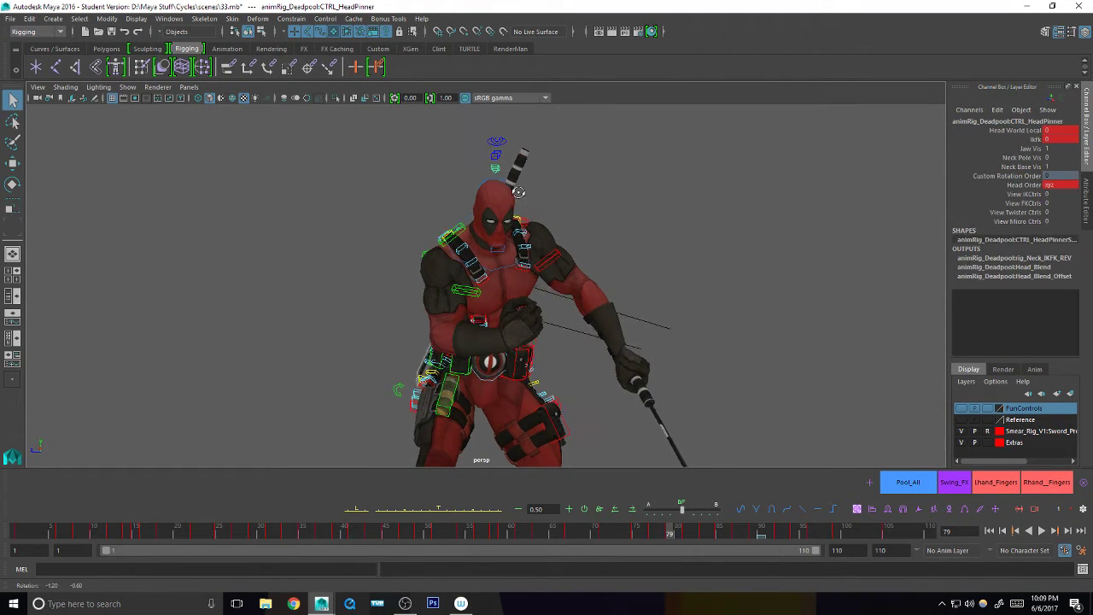
{"action": "key", "text": "w"}
{"action": "left_click_drag", "start_coordinate": [490, 166], "coordinate": [518, 126], "text": "alt"}
{"action": "key", "text": "q"}
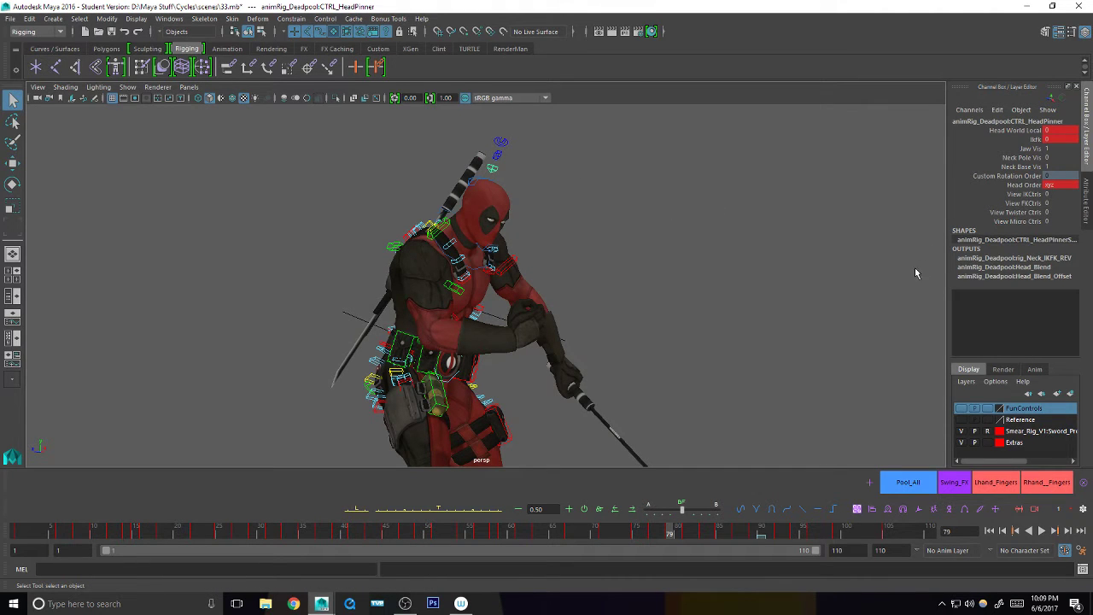
{"action": "left_click_drag", "start_coordinate": [723, 345], "coordinate": [597, 339], "text": "alt"}
{"action": "left_click", "coordinate": [525, 214]}
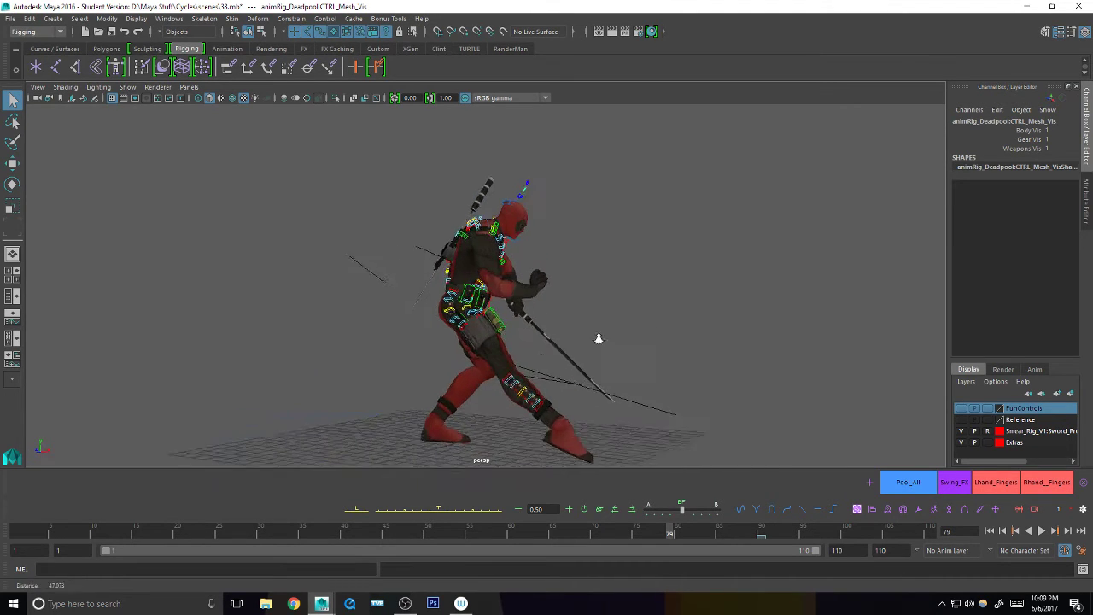
{"action": "right_click_drag", "start_coordinate": [598, 339], "coordinate": [708, 298], "text": "alt"}
{"action": "left_click_drag", "start_coordinate": [708, 303], "coordinate": [677, 360], "text": "alt"}
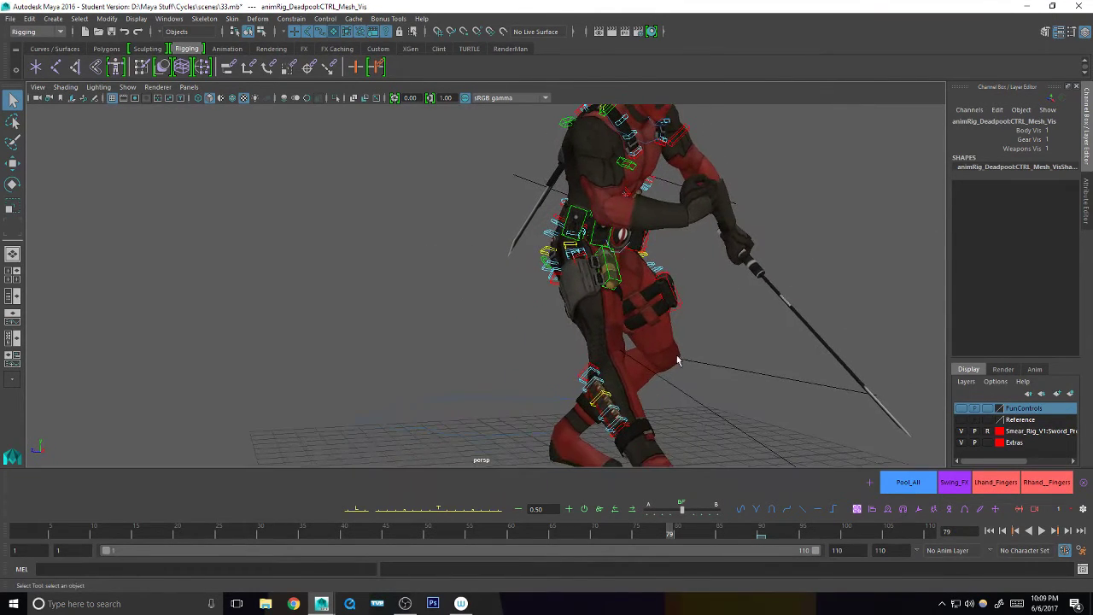
- Examine the calf strap and thigh canister controls up close, including their translate and rotate attributes
{"action": "left_click", "coordinate": [607, 391]}
{"action": "left_click", "coordinate": [610, 399]}
{"action": "key", "text": "f"}
{"action": "right_click_drag", "start_coordinate": [739, 319], "coordinate": [587, 355], "text": "alt"}
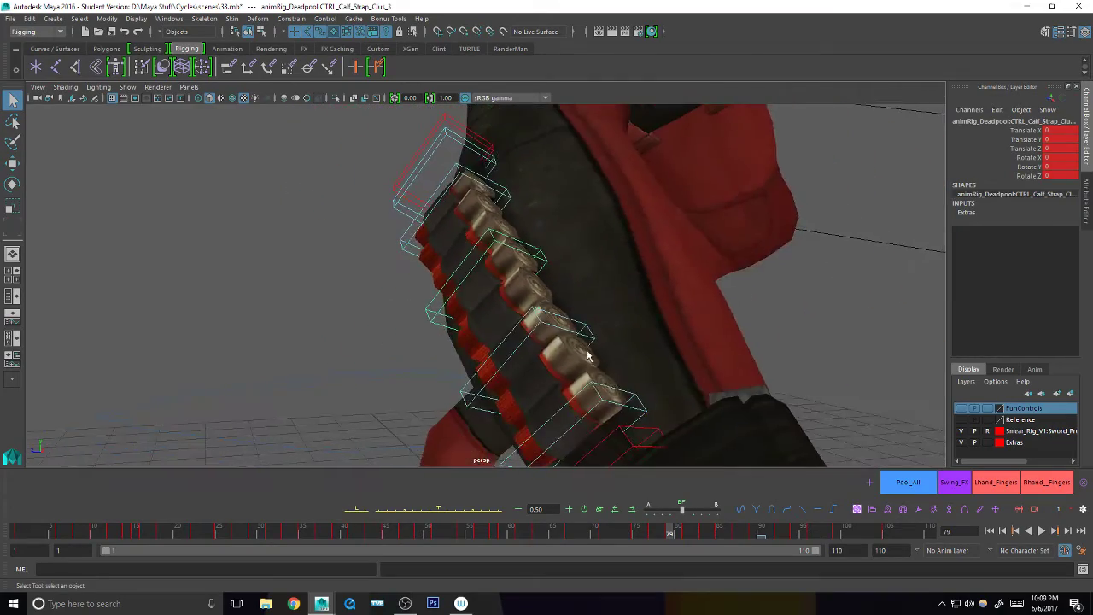
{"action": "left_click_drag", "start_coordinate": [587, 357], "coordinate": [666, 416], "text": "alt"}
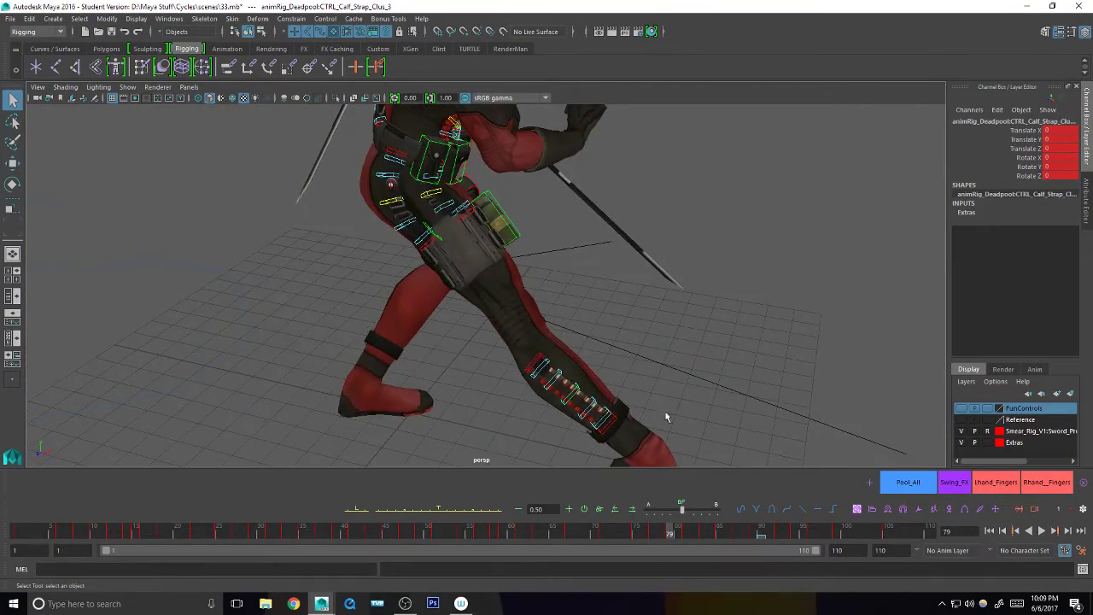
{"action": "left_click", "coordinate": [503, 229]}
{"action": "key", "text": "f"}
{"action": "left_click_drag", "start_coordinate": [588, 241], "coordinate": [563, 170], "text": "alt"}
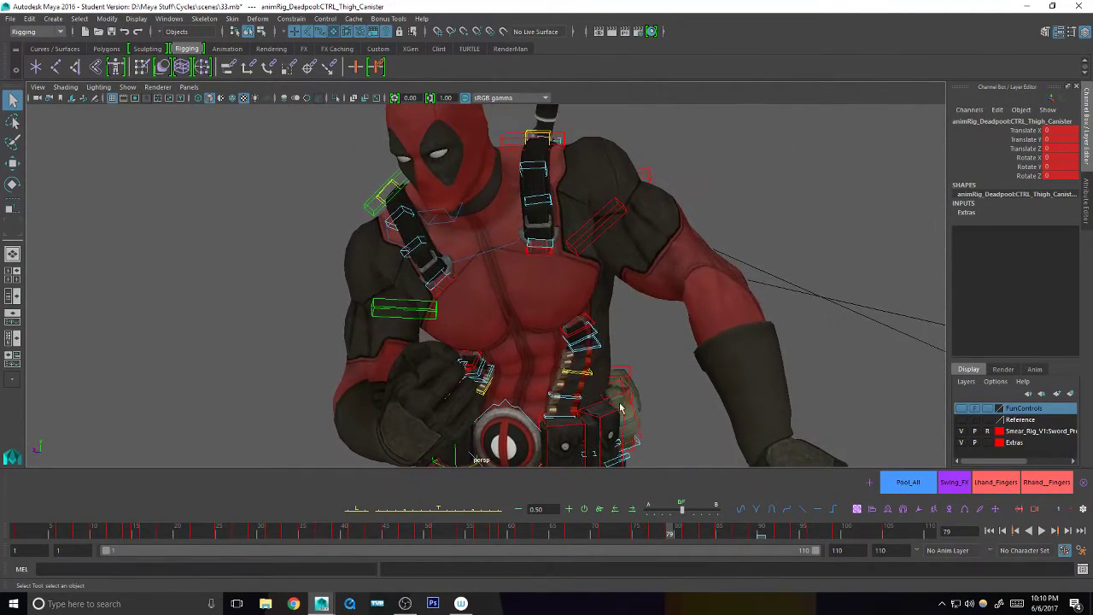
- Examine the trapezius control on the left shoulder, then view the gear controls over the whole body
{"action": "left_click", "coordinate": [558, 141]}
{"action": "key", "text": "f"}
{"action": "left_click_drag", "start_coordinate": [539, 249], "coordinate": [546, 265], "text": "alt"}
{"action": "scroll", "coordinate": [313, 353], "scroll_direction": "down", "scroll_amount": 8}
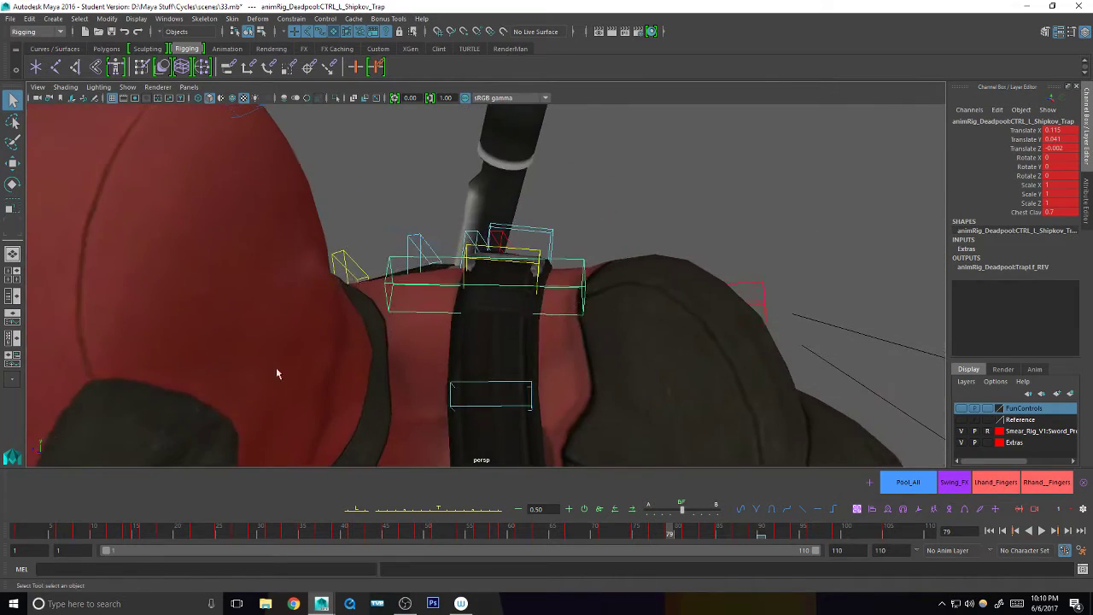
{"action": "right_click_drag", "start_coordinate": [712, 325], "coordinate": [205, 385], "text": "alt"}
{"action": "left_click_drag", "start_coordinate": [205, 385], "coordinate": [756, 302], "text": "alt"}
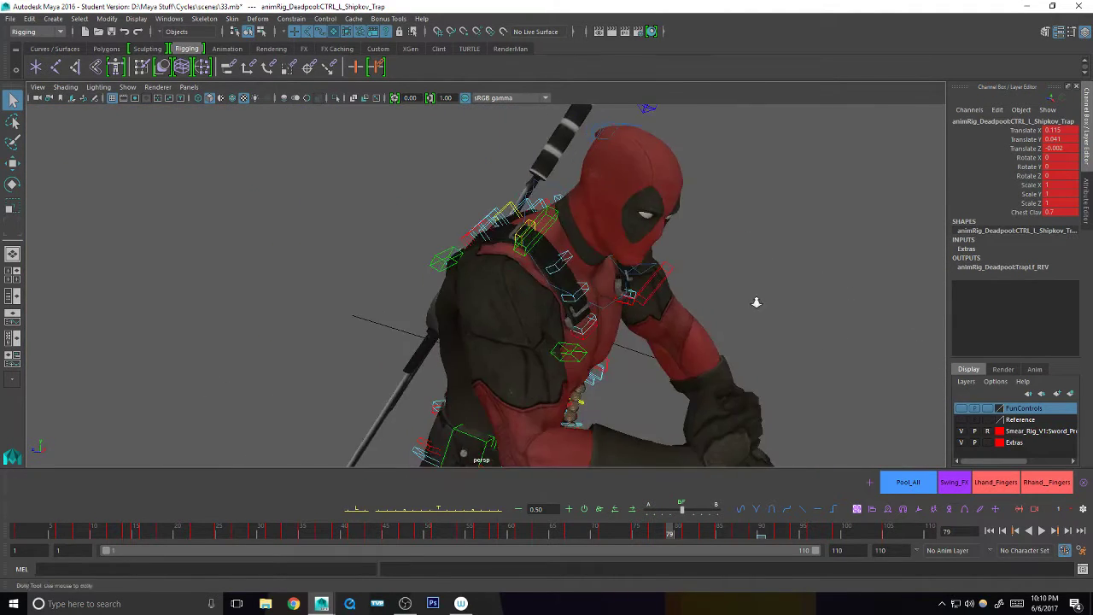
{"action": "right_click_drag", "start_coordinate": [757, 302], "coordinate": [601, 358], "text": "alt"}
{"action": "middle_click_drag", "start_coordinate": [602, 358], "coordinate": [604, 237], "text": "alt"}
{"action": "right_click_drag", "start_coordinate": [685, 219], "coordinate": [543, 350], "text": "alt"}
{"action": "left_click_drag", "start_coordinate": [543, 349], "coordinate": [447, 352], "text": "alt"}
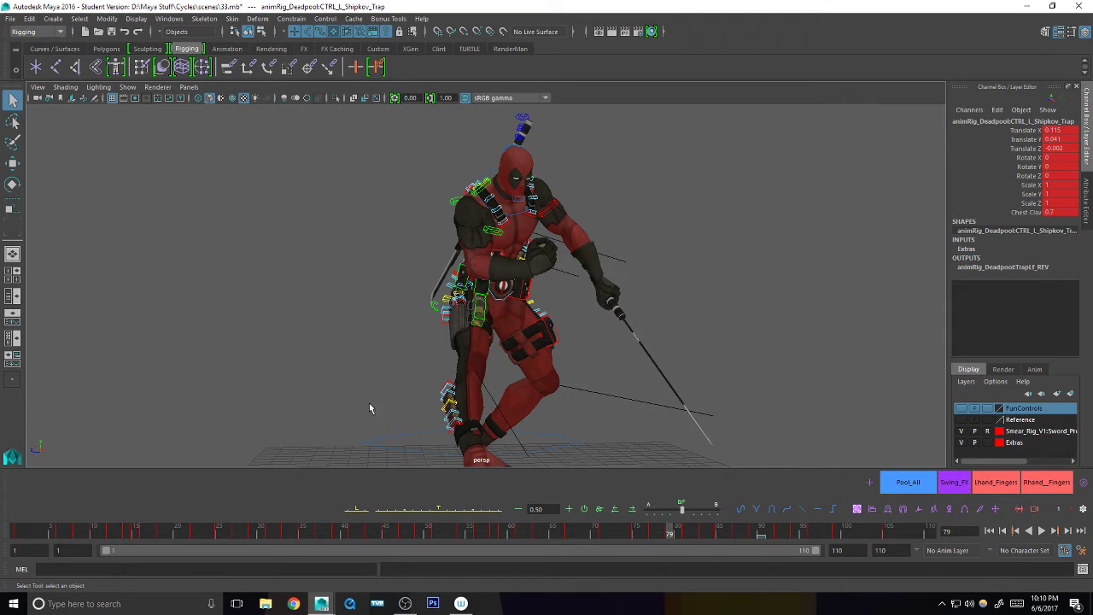
- Go to frame 1, select the thigh pouch control and view the straps around it up close
{"action": "left_click", "coordinate": [16, 533]}
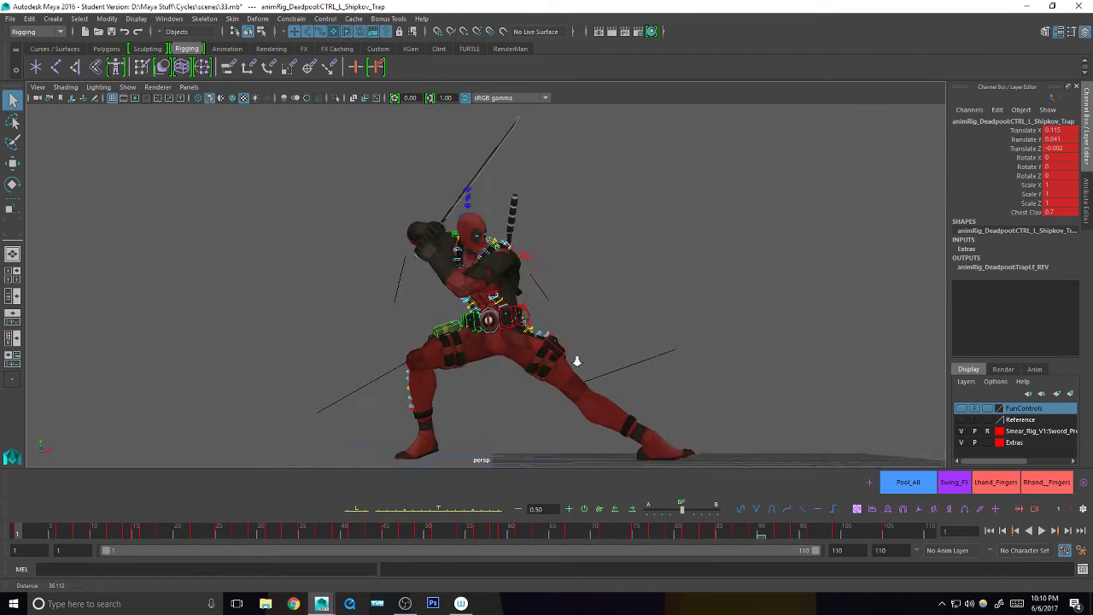
{"action": "left_click", "coordinate": [658, 348]}
{"action": "key", "text": "a"}
{"action": "left_click", "coordinate": [396, 254]}
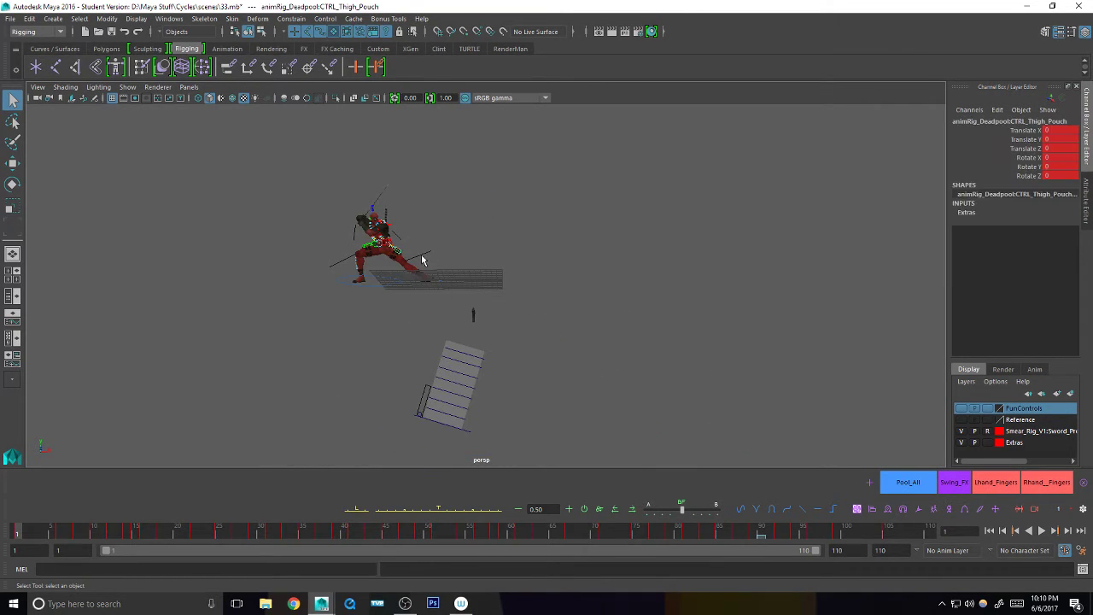
{"action": "key", "text": "f"}
{"action": "right_click_drag", "start_coordinate": [605, 256], "coordinate": [253, 344], "text": "alt"}
{"action": "middle_click_drag", "start_coordinate": [527, 323], "coordinate": [609, 373], "text": "alt"}
{"action": "left_click_drag", "start_coordinate": [609, 373], "coordinate": [551, 375], "text": "alt"}
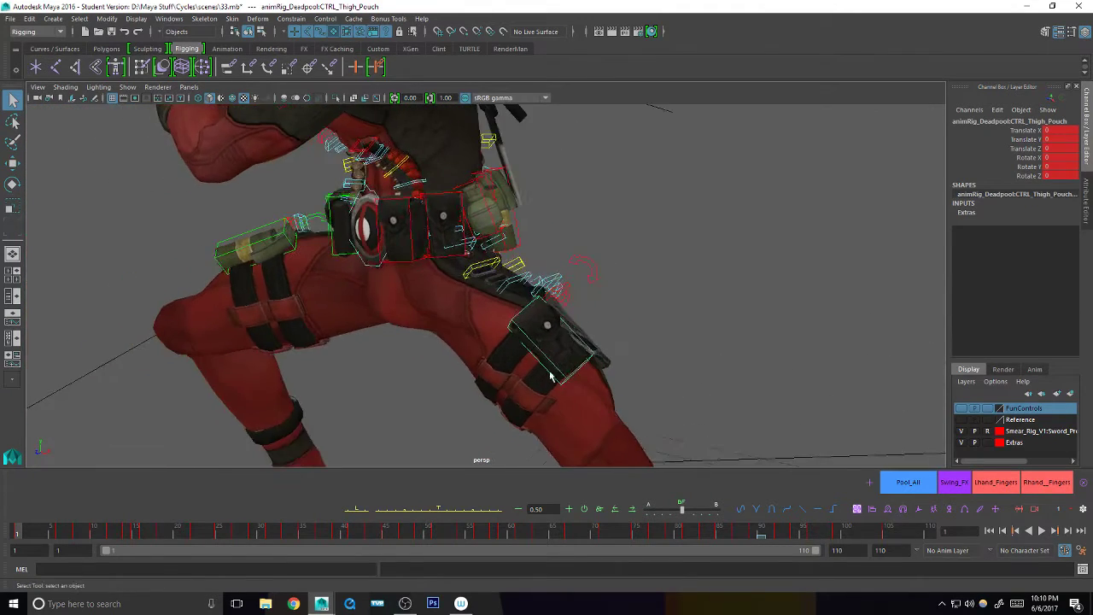
{"action": "right_click_drag", "start_coordinate": [551, 375], "coordinate": [719, 376], "text": "alt"}
{"action": "left_click_drag", "start_coordinate": [587, 286], "coordinate": [789, 340], "text": "alt"}
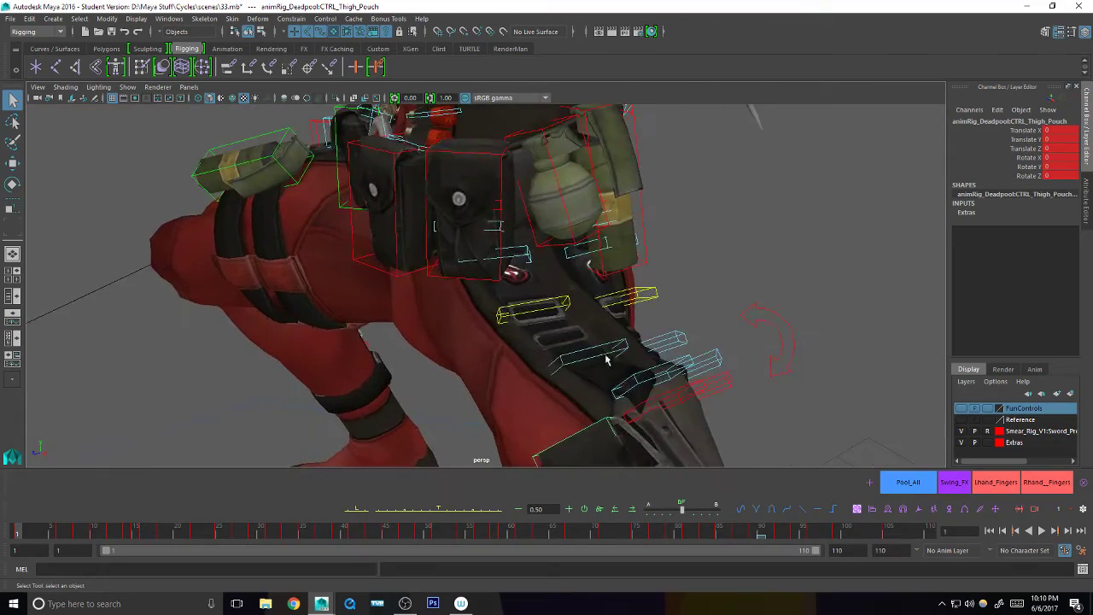
- Try moving the front thigh strap controls above the pouch, and undo the move
{"action": "left_click", "coordinate": [596, 360]}
{"action": "left_click_drag", "start_coordinate": [596, 361], "coordinate": [557, 383], "text": "alt"}
{"action": "right_click_drag", "start_coordinate": [558, 383], "coordinate": [705, 358], "text": "alt"}
{"action": "key", "text": "w"}
{"action": "middle_click_drag", "start_coordinate": [595, 385], "coordinate": [614, 365]}
{"action": "key", "text": "ctrl+z"}
{"action": "key", "text": "q"}
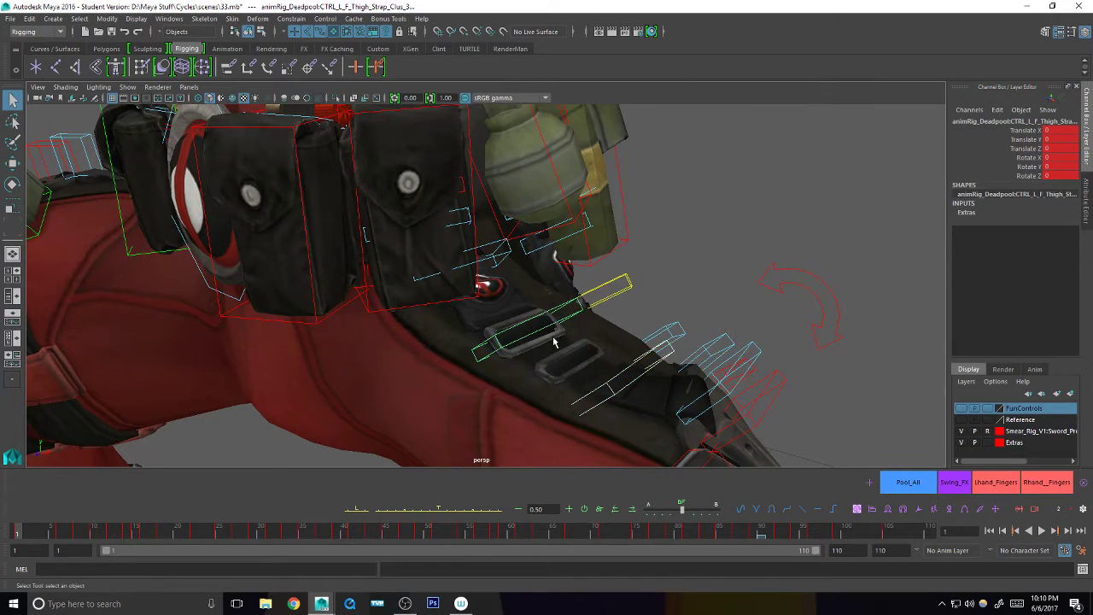
- Save the scene with nothing selected, continuing past the student-version notice, and launch a second Maya 2016 instance meanwhile
{"action": "left_click_drag", "start_coordinate": [559, 328], "coordinate": [584, 376], "text": "alt"}
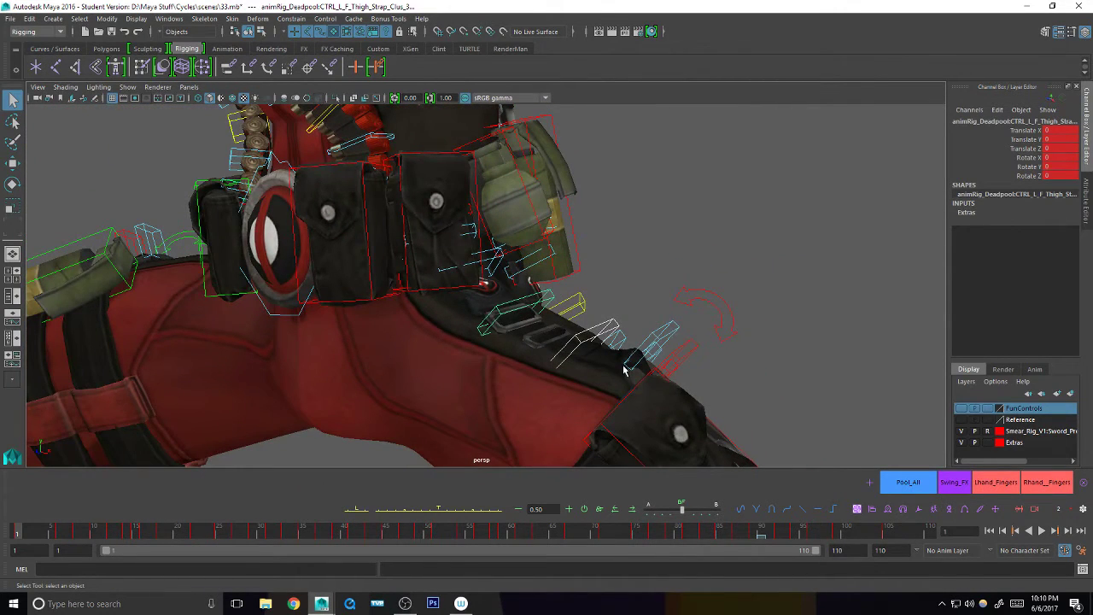
{"action": "left_click", "coordinate": [721, 225]}
{"action": "key", "text": "ctrl+s"}
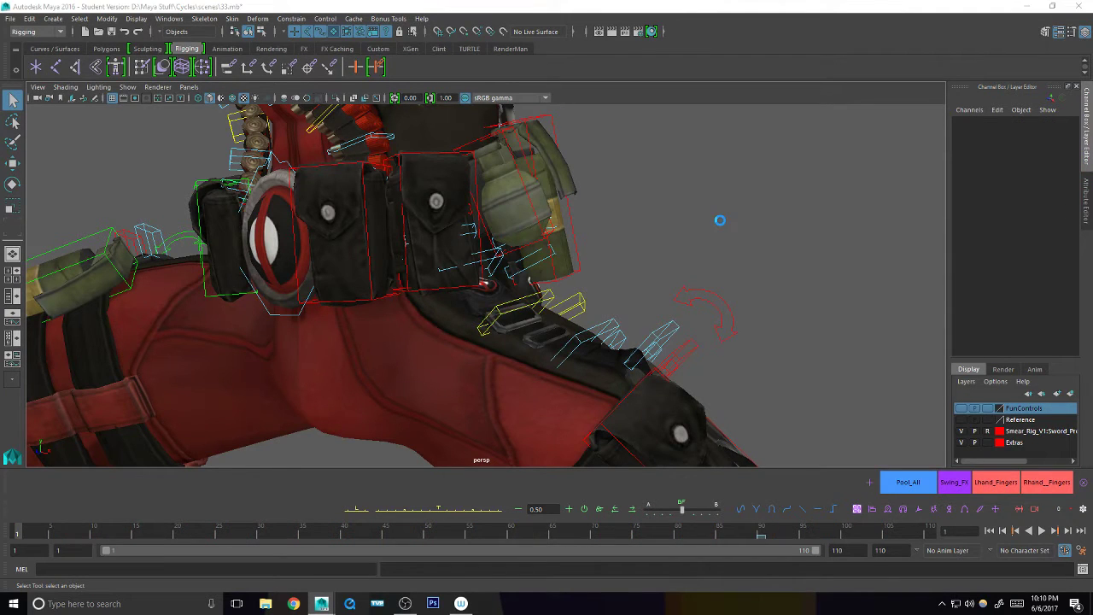
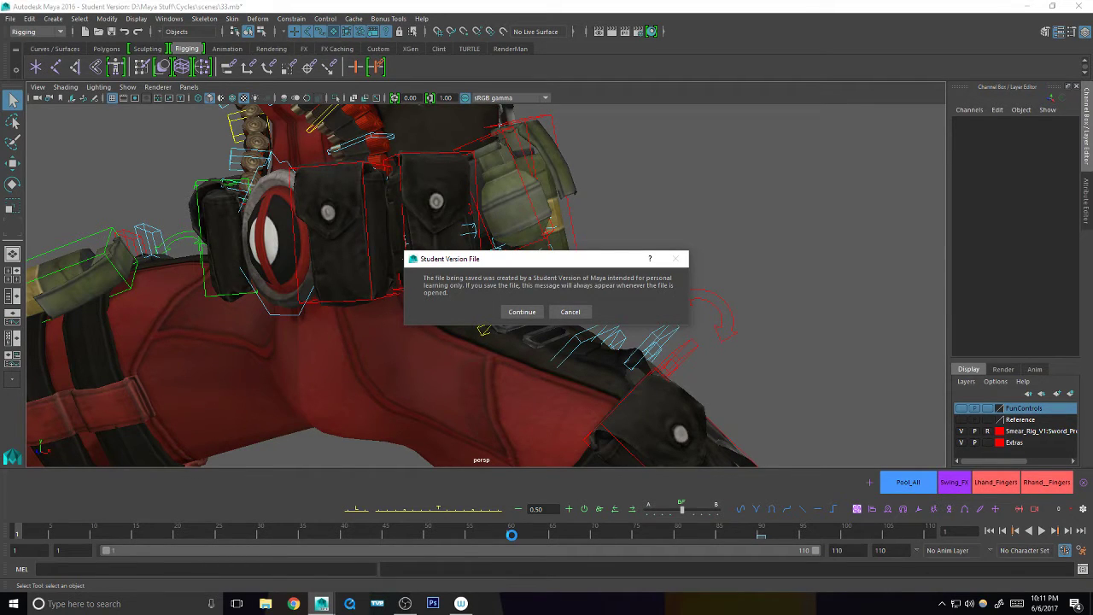
{"action": "right_click", "coordinate": [322, 607]}
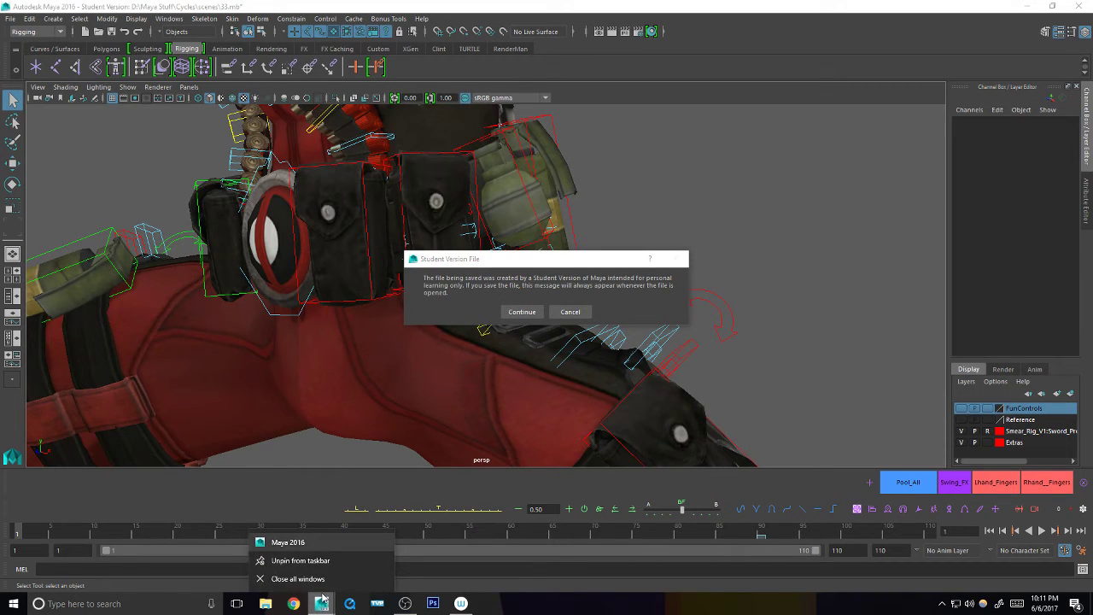
{"action": "left_click", "coordinate": [323, 543]}
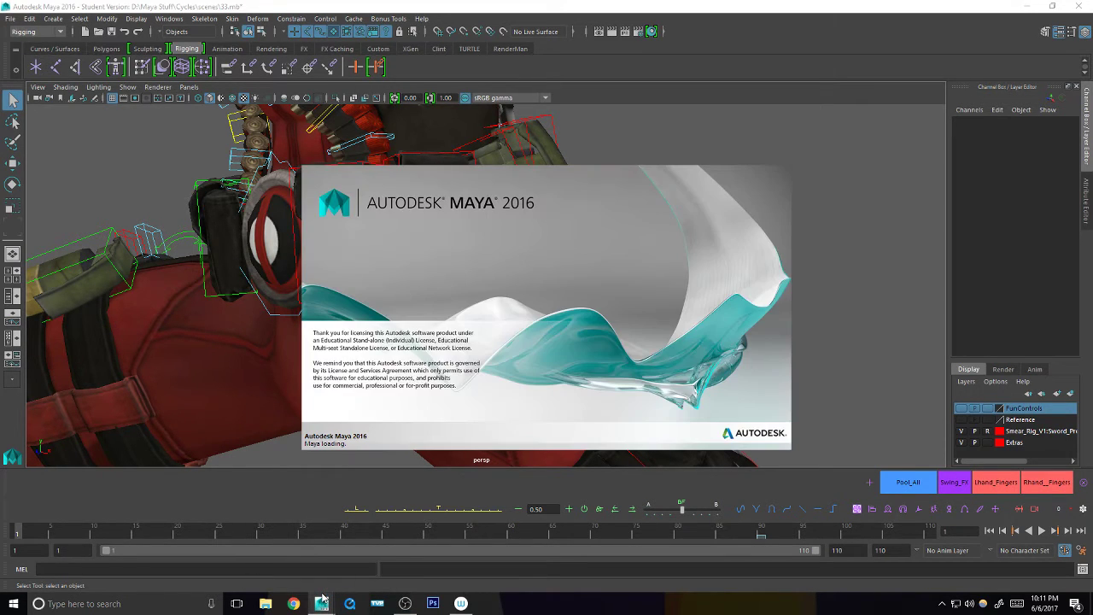
{"action": "right_click", "coordinate": [322, 600]}
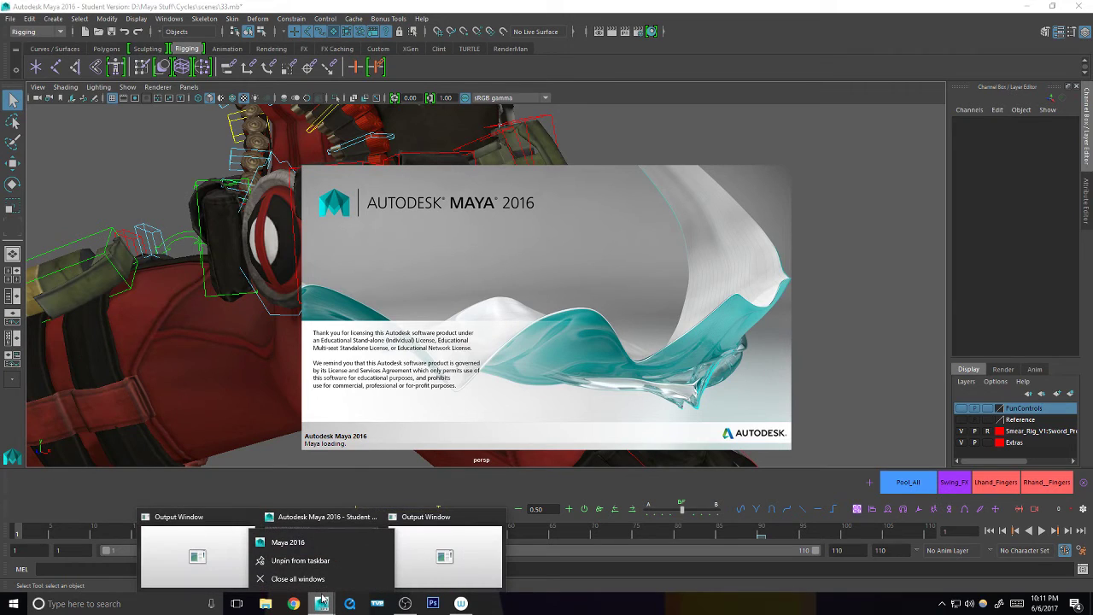
{"action": "left_click", "coordinate": [291, 515]}
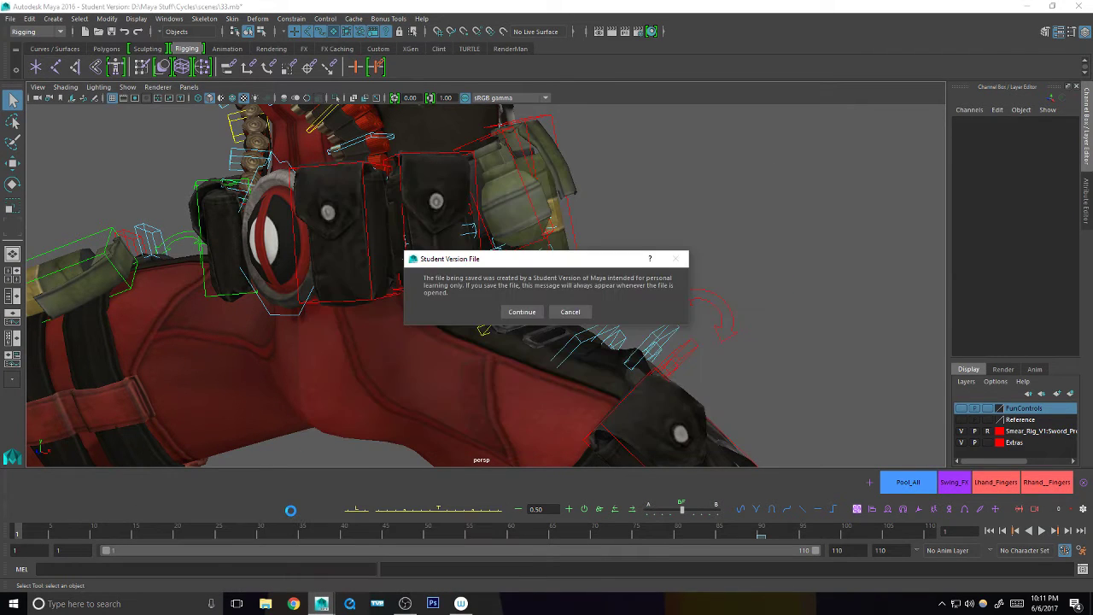
{"action": "left_click", "coordinate": [522, 311]}
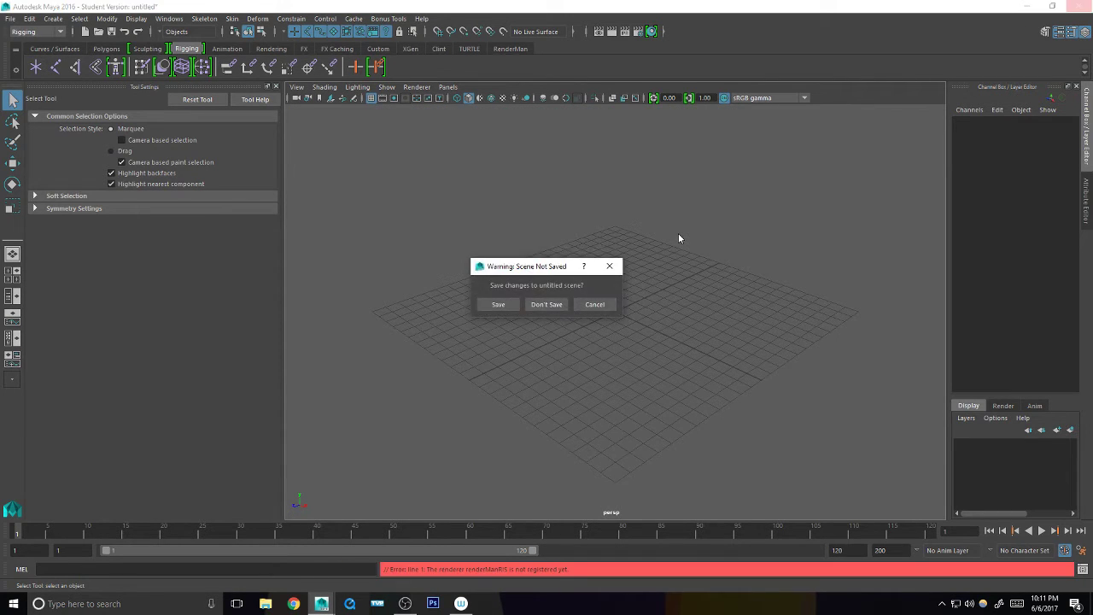
- Discard the untitled scene of the second Maya instance and return to the Deadpool scene 33.mb
{"action": "left_click", "coordinate": [549, 304]}
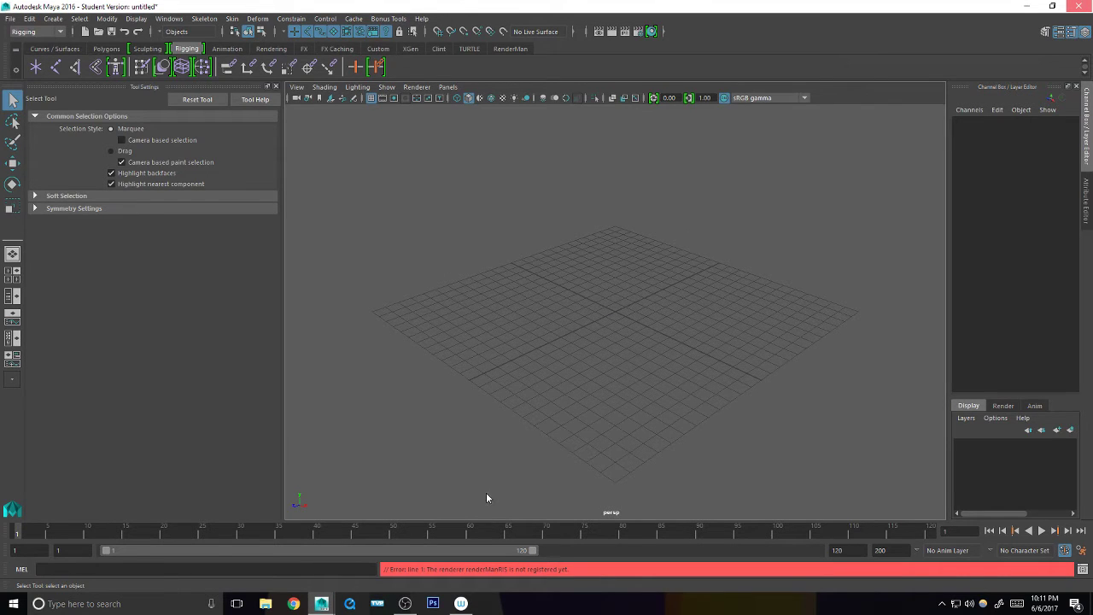
{"action": "mouse_move", "coordinate": [329, 601]}
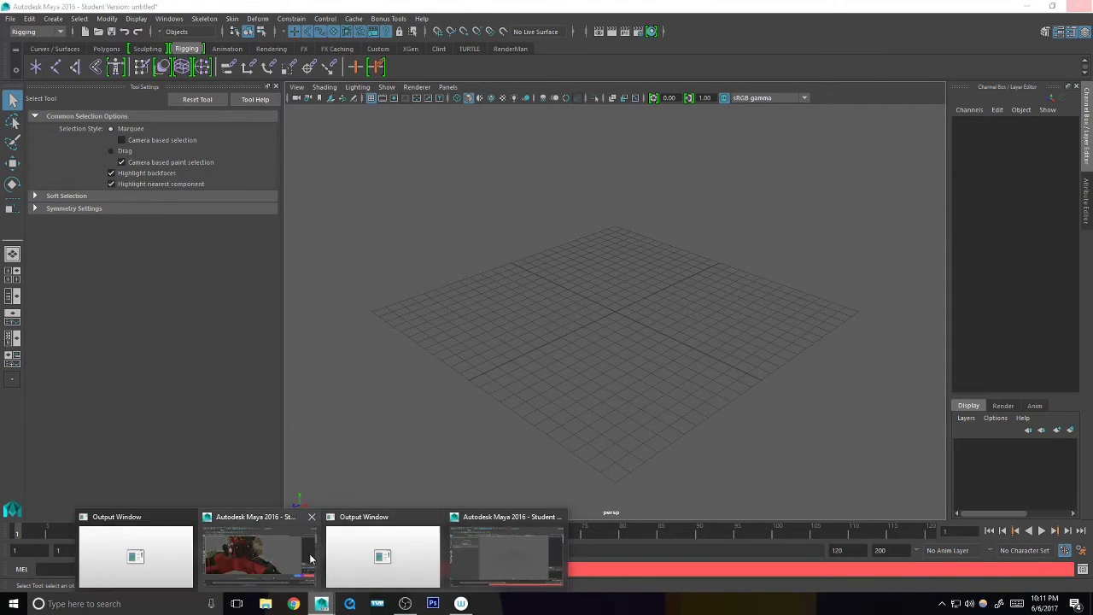
{"action": "left_click", "coordinate": [273, 555]}
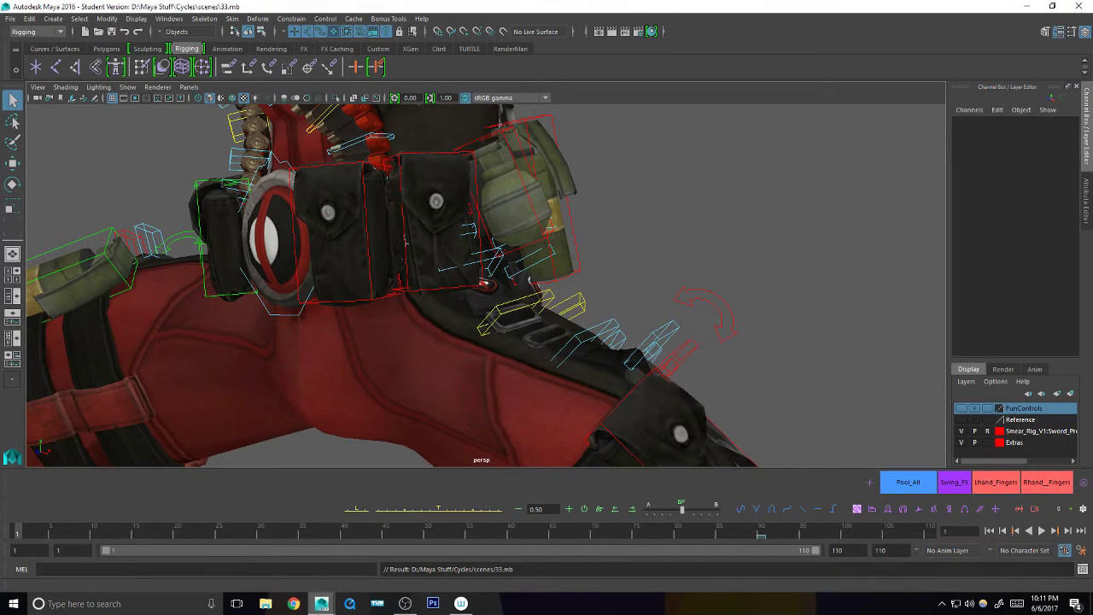
{"action": "left_click", "coordinate": [322, 604]}
{"action": "left_click", "coordinate": [495, 569]}
- Select a front thigh strap control, switch Transform All on and off again, and clear the selection
{"action": "middle_click_drag", "start_coordinate": [574, 309], "coordinate": [595, 336], "text": "alt"}
{"action": "scroll", "coordinate": [609, 336], "scroll_direction": "down", "scroll_amount": 1}
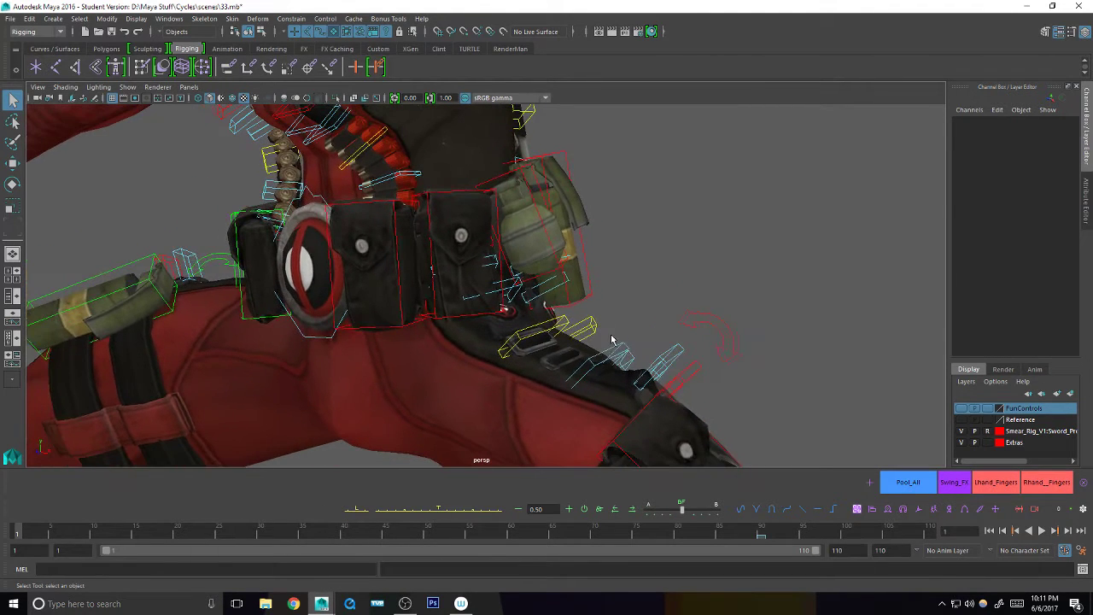
{"action": "left_click", "coordinate": [607, 356]}
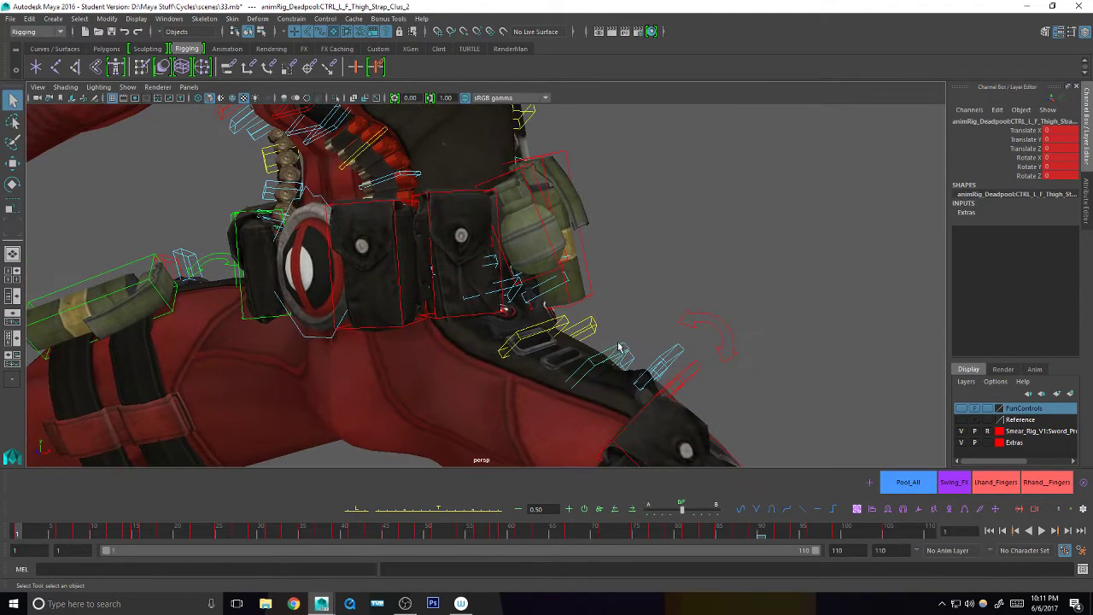
{"action": "left_click", "coordinate": [996, 509]}
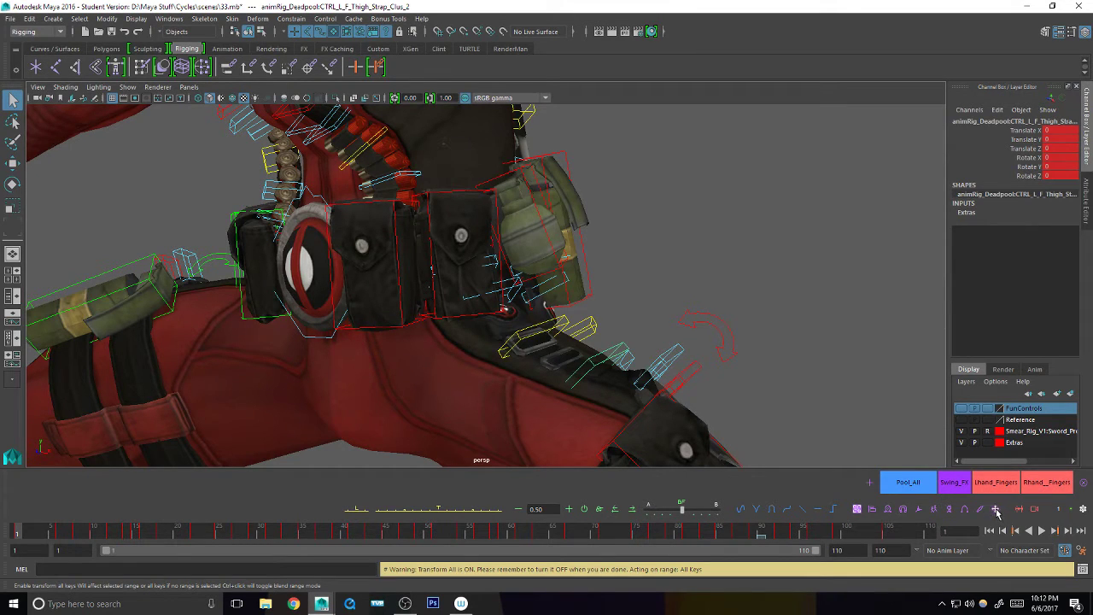
{"action": "left_click", "coordinate": [996, 510]}
{"action": "left_click", "coordinate": [802, 411]}
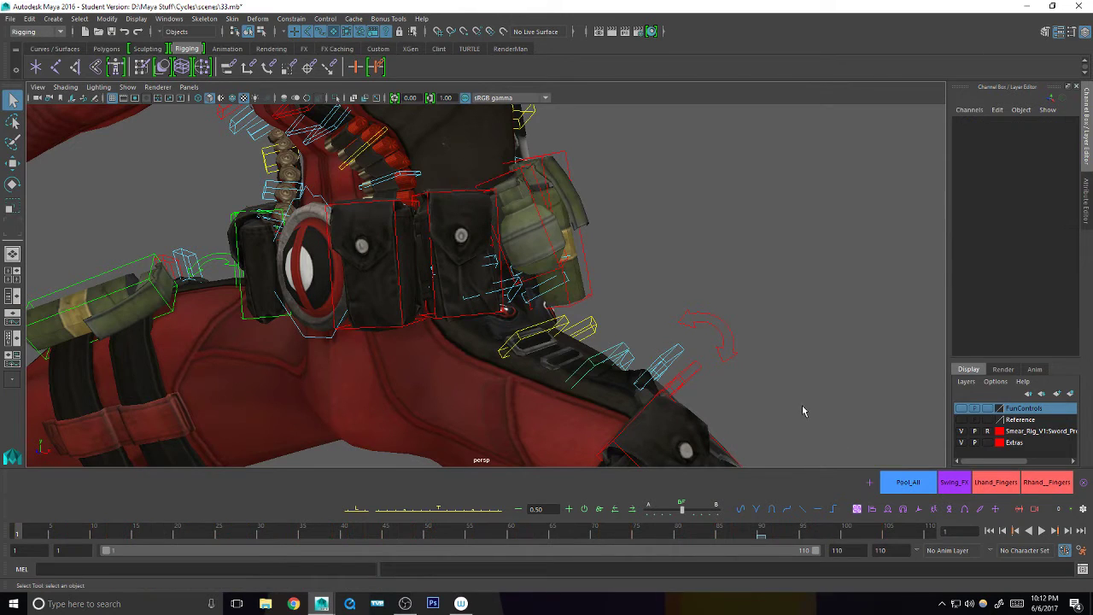
- Open the Graph Editor clear of the thigh and show the curves of front left thigh strap controls 2 and 3
{"action": "key", "text": "ctrl+g"}
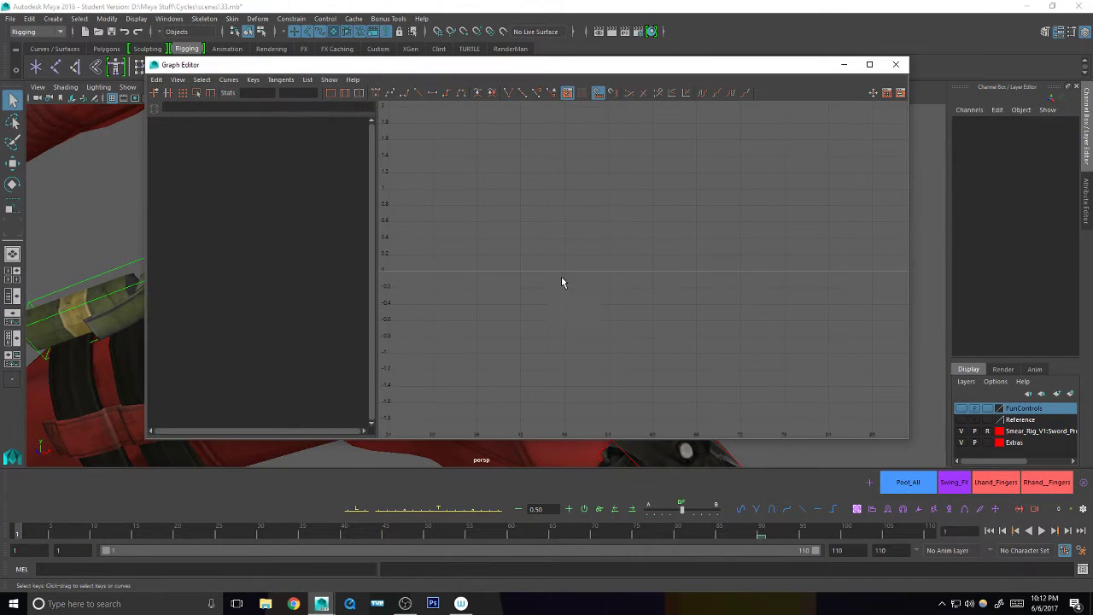
{"action": "left_click_drag", "start_coordinate": [780, 58], "coordinate": [922, 54]}
{"action": "left_click", "coordinate": [630, 347]}
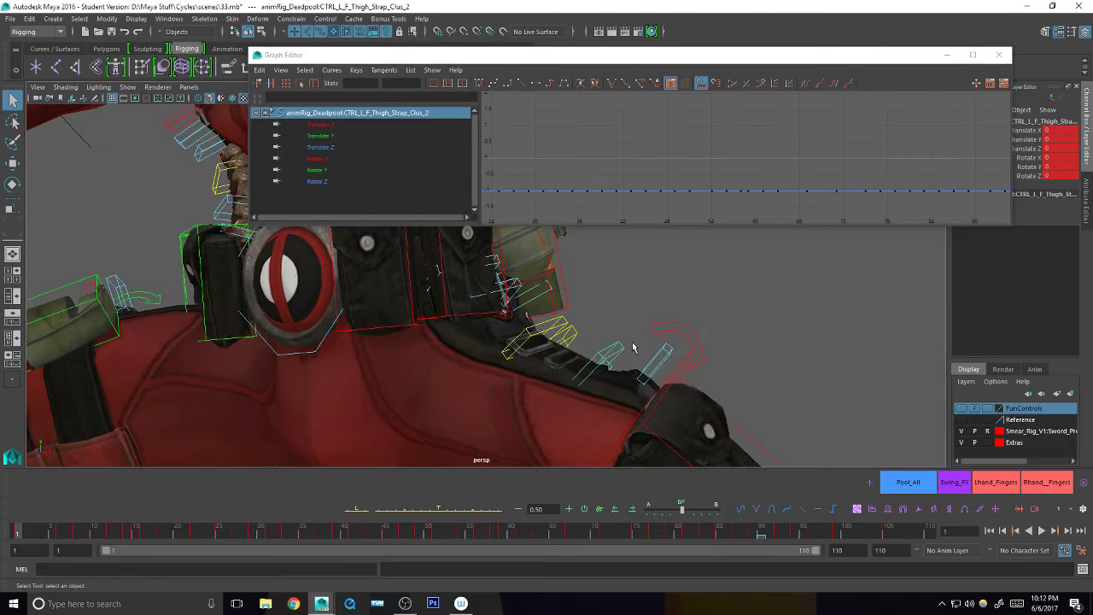
{"action": "left_click", "coordinate": [587, 329], "text": "shift"}
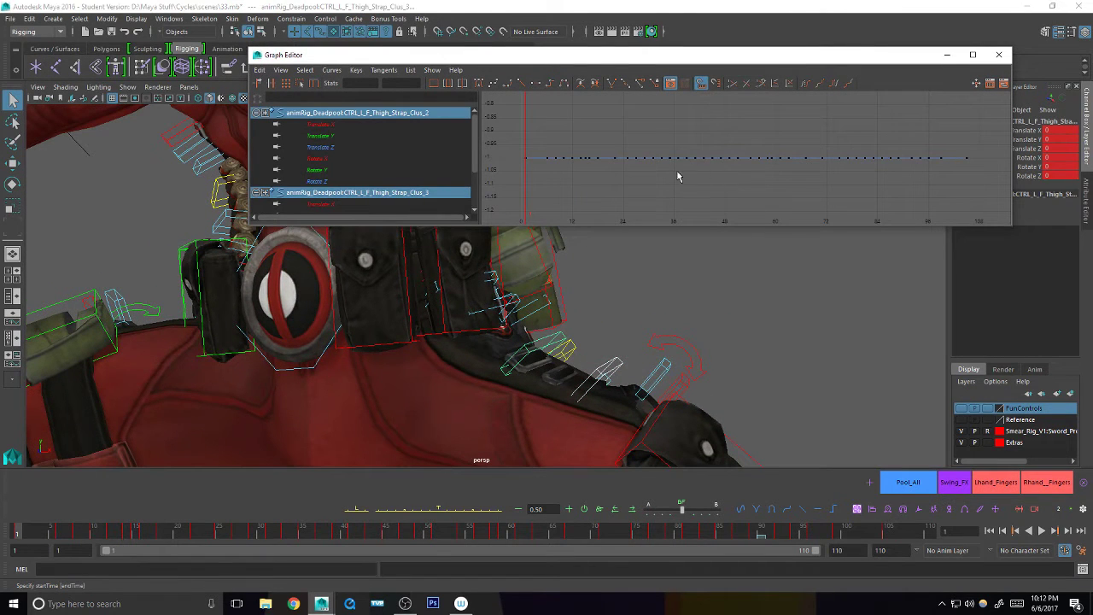
{"action": "right_click_drag", "start_coordinate": [555, 161], "coordinate": [877, 157], "text": "alt"}
{"action": "middle_click_drag", "start_coordinate": [695, 167], "coordinate": [756, 171], "text": "alt"}
{"action": "middle_click_drag", "start_coordinate": [630, 162], "coordinate": [617, 170], "text": "alt"}
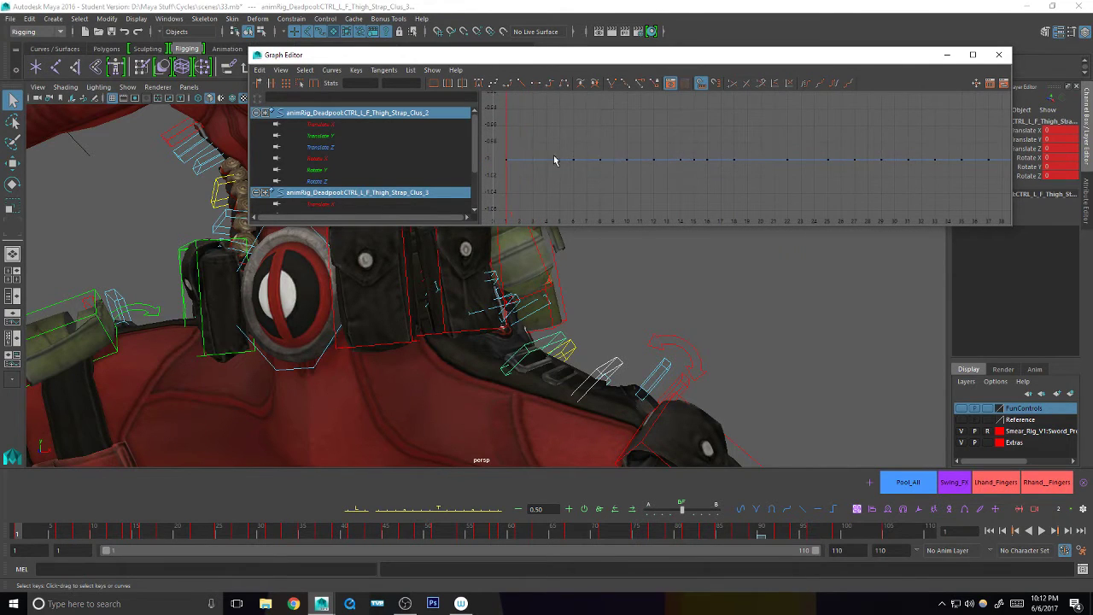
- Turn on Transform All and move both thigh strap controls across all keys to a Translate Z of about 0.076
{"action": "left_click", "coordinate": [994, 509]}
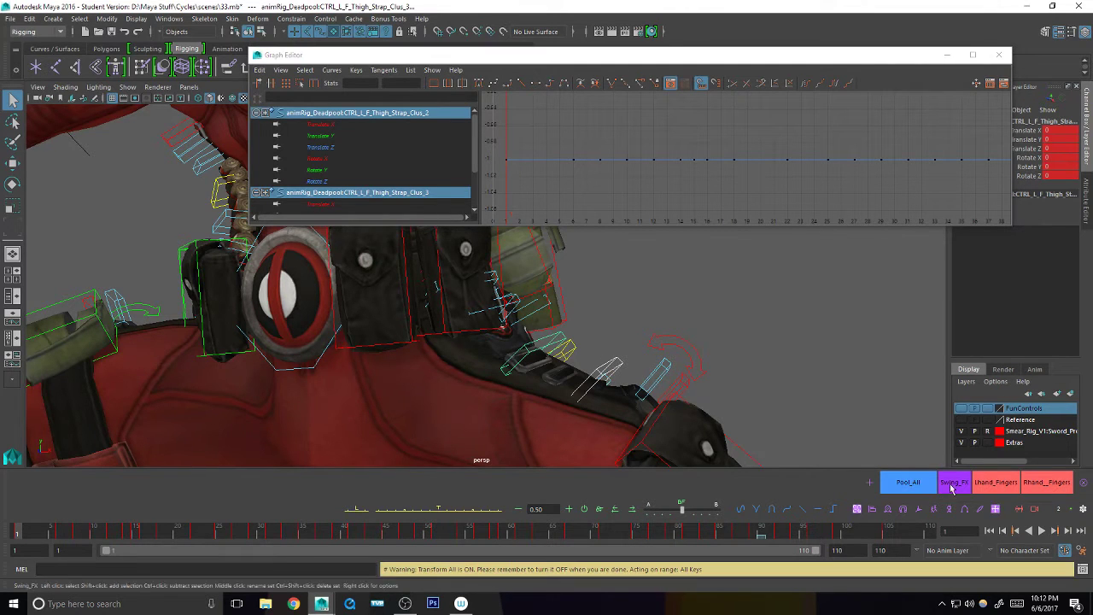
{"action": "key", "text": "w"}
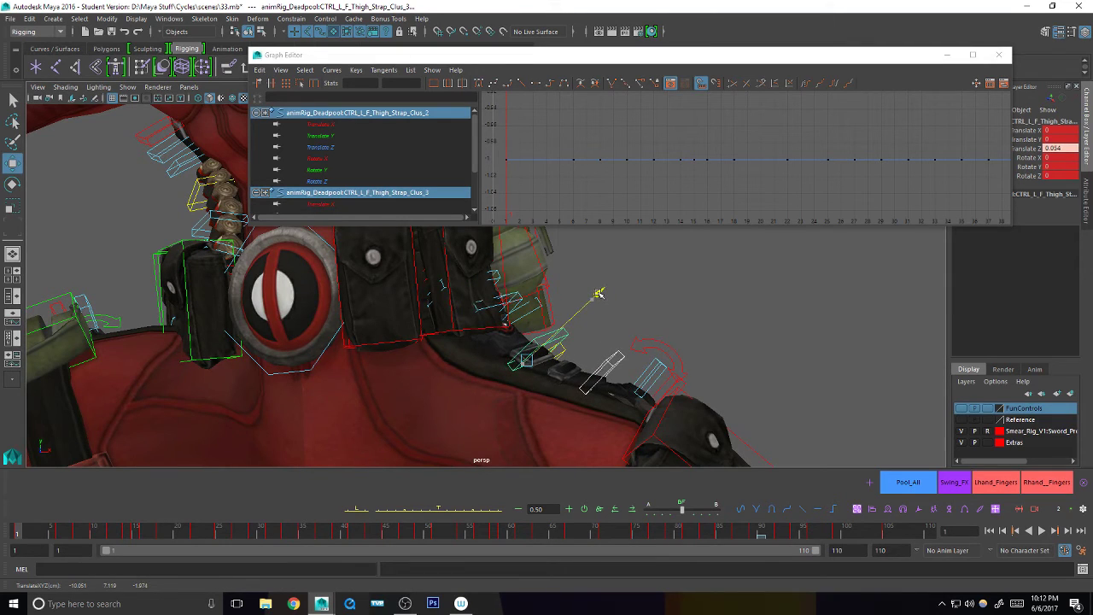
{"action": "middle_click_drag", "start_coordinate": [599, 292], "coordinate": [601, 291]}
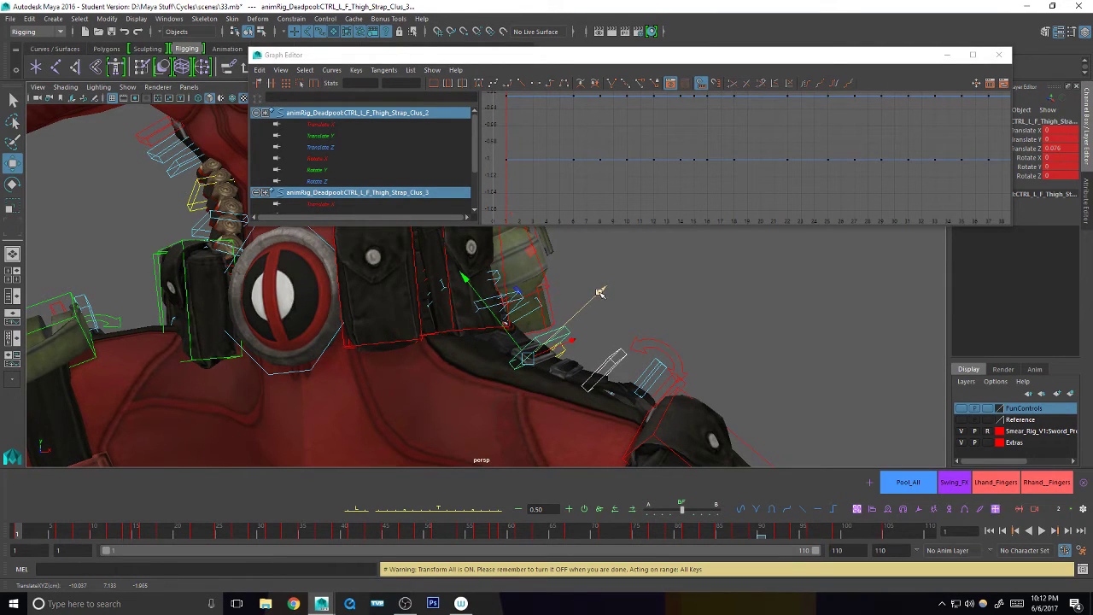
{"action": "key", "text": "q"}
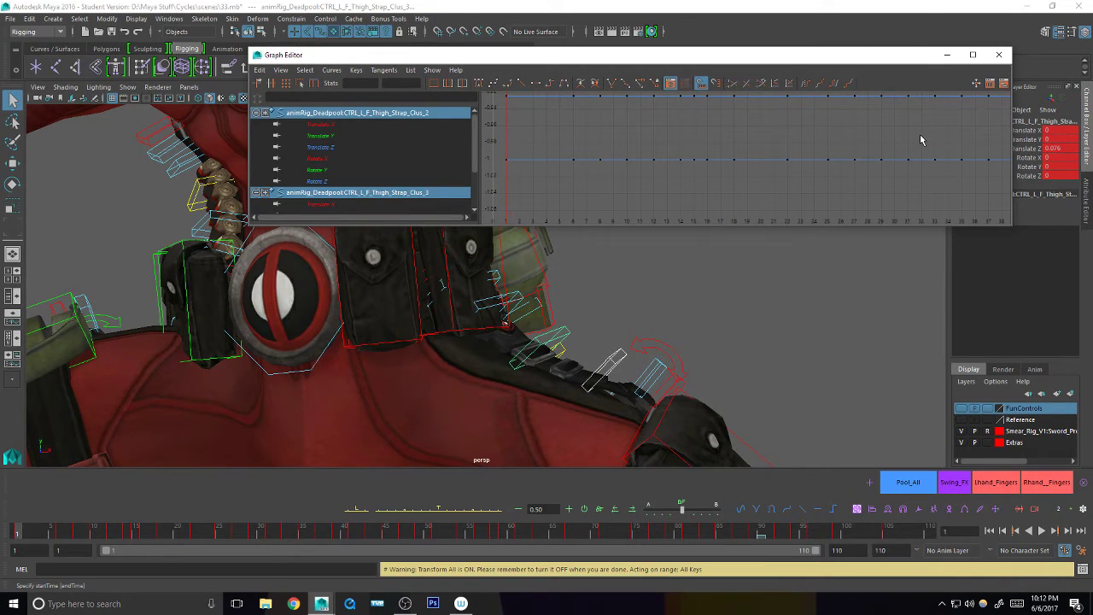
{"action": "left_click_drag", "start_coordinate": [691, 388], "coordinate": [679, 391], "text": "alt"}
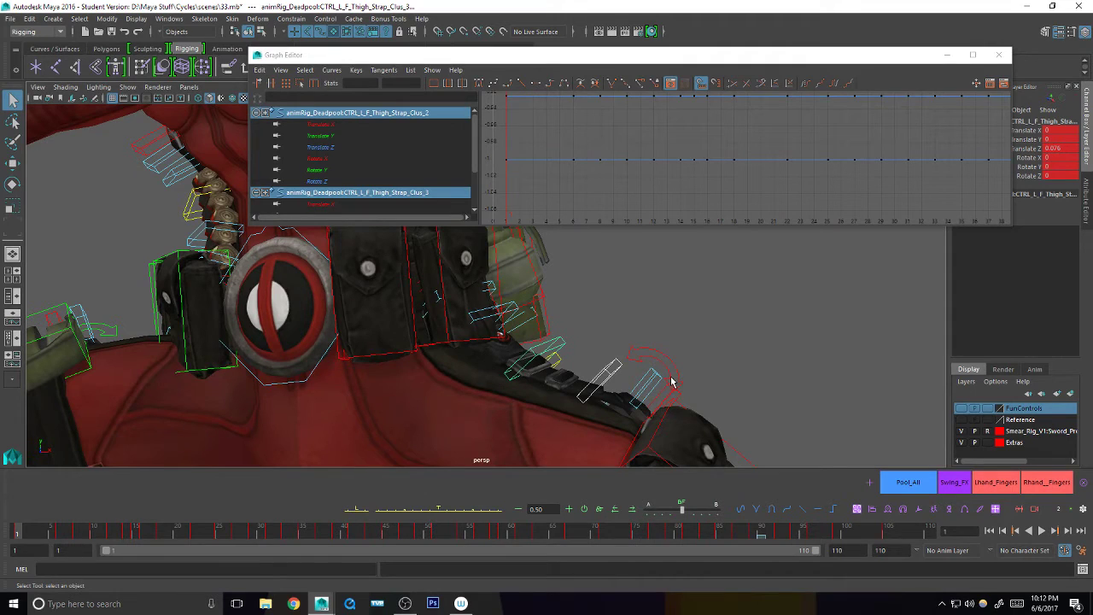
- Move front left thigh strap control 1 across all keys to a Translate Z of about -0.046
{"action": "left_click", "coordinate": [684, 133]}
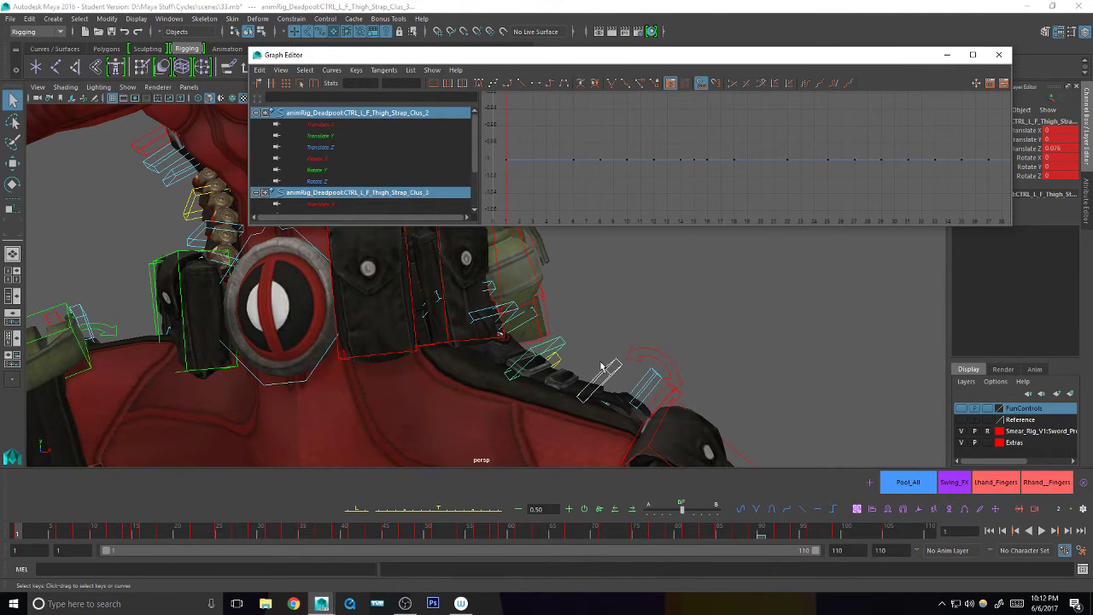
{"action": "left_click_drag", "start_coordinate": [602, 367], "coordinate": [630, 388], "text": "alt"}
{"action": "key", "text": "w"}
{"action": "key", "text": "q"}
{"action": "left_click", "coordinate": [644, 375]}
{"action": "key", "text": "w"}
{"action": "left_click_drag", "start_coordinate": [676, 334], "coordinate": [675, 331]}
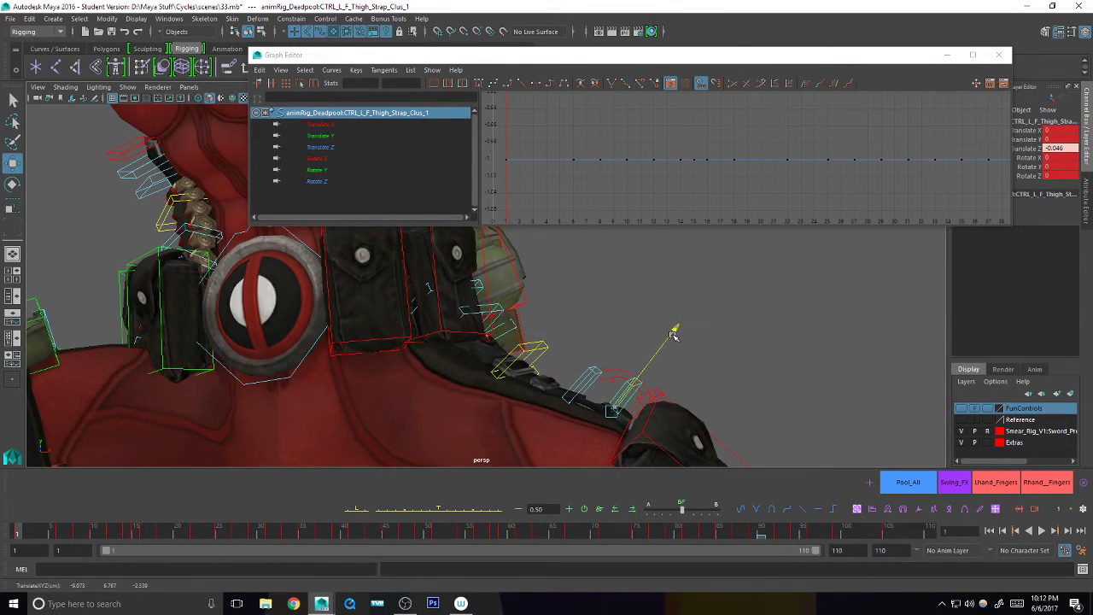
- Move front left thigh strap control 2 across all keys to a Translate Z of about 0.091
{"action": "left_click", "coordinate": [585, 381]}
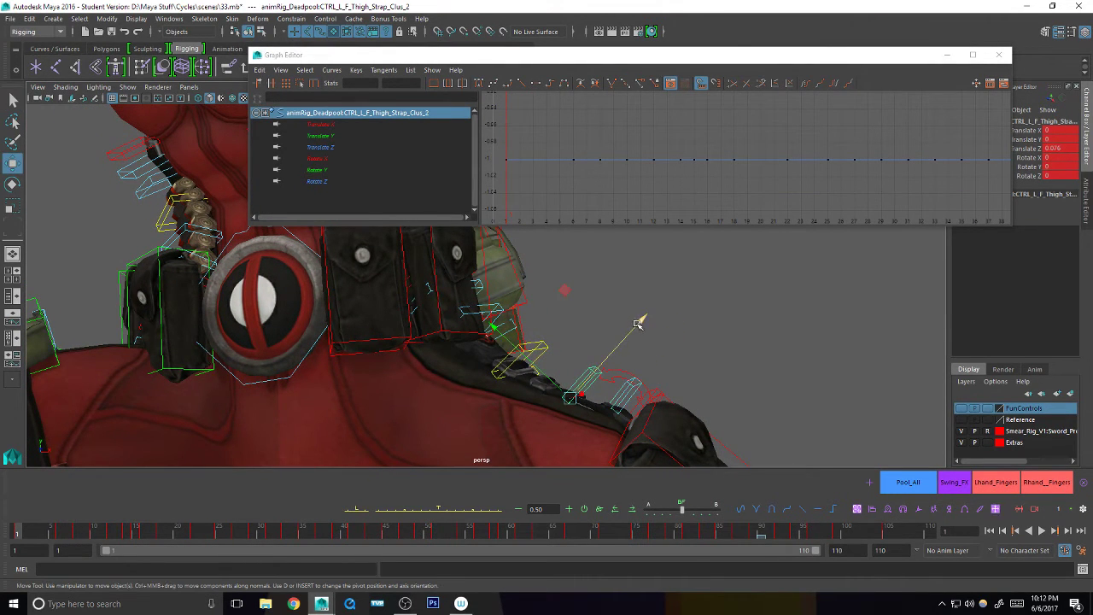
{"action": "left_click_drag", "start_coordinate": [638, 322], "coordinate": [640, 317]}
{"action": "key", "text": "q"}
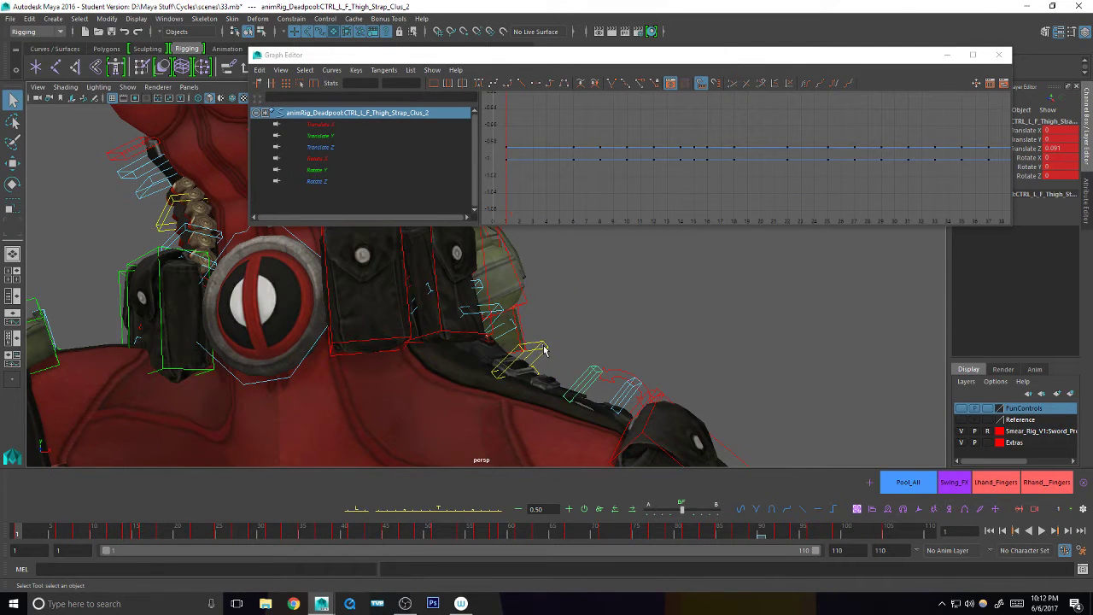
- Rotate front left thigh strap control 3 to a Rotate X of about -5.4 and move it to about 0.03, 0.001, 0.074
{"action": "left_click", "coordinate": [544, 350]}
{"action": "key", "text": "e"}
{"action": "left_click_drag", "start_coordinate": [575, 373], "coordinate": [537, 419]}
{"action": "key", "text": "q"}
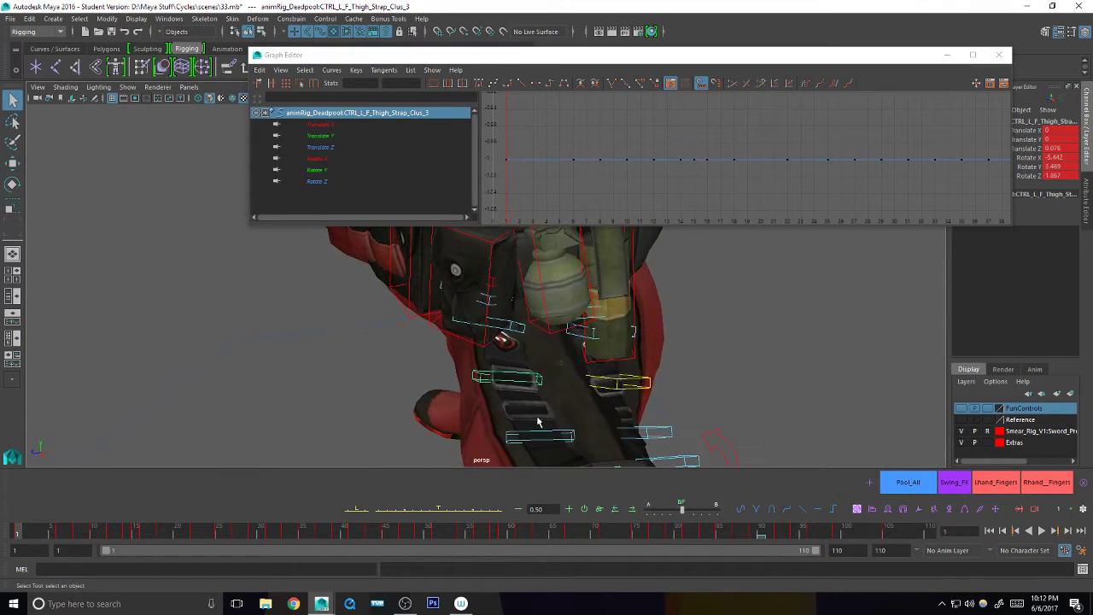
{"action": "middle_click_drag", "start_coordinate": [537, 420], "coordinate": [532, 402], "text": "alt"}
{"action": "key", "text": "w"}
{"action": "left_click_drag", "start_coordinate": [569, 397], "coordinate": [555, 403], "text": "alt"}
{"action": "left_click", "coordinate": [508, 360]}
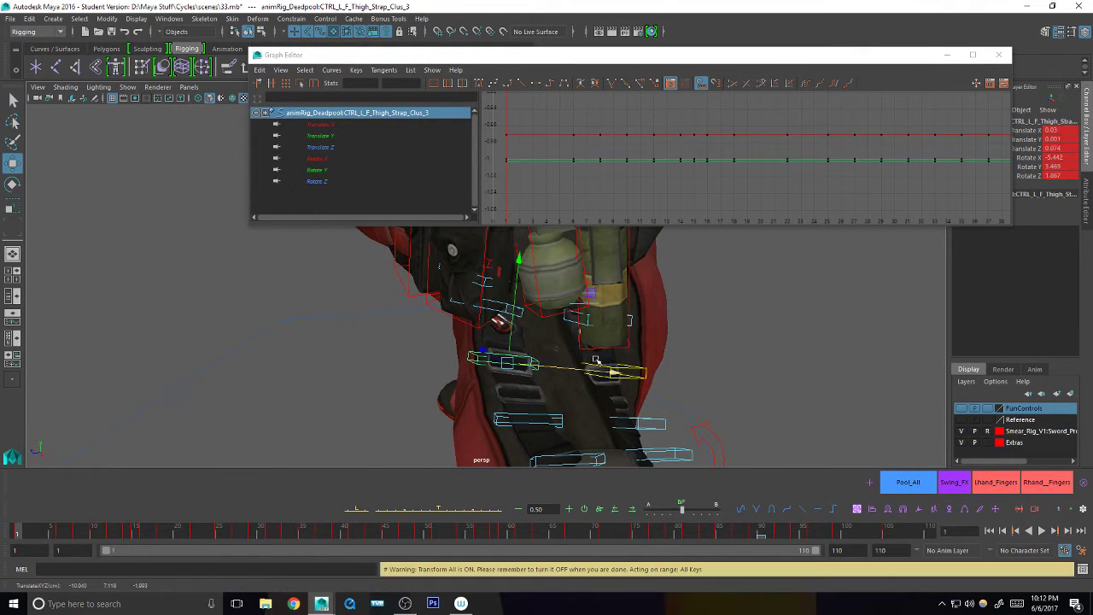
- Rotate front left thigh strap control 4 to about 0, 31.2, 29.8 and move it to about -0.004, -0.007, -0.023
{"action": "key", "text": "q"}
{"action": "key", "text": "e"}
{"action": "left_click_drag", "start_coordinate": [577, 343], "coordinate": [616, 312]}
{"action": "key", "text": "w"}
{"action": "left_click_drag", "start_coordinate": [498, 307], "coordinate": [495, 309]}
{"action": "key", "text": "q"}
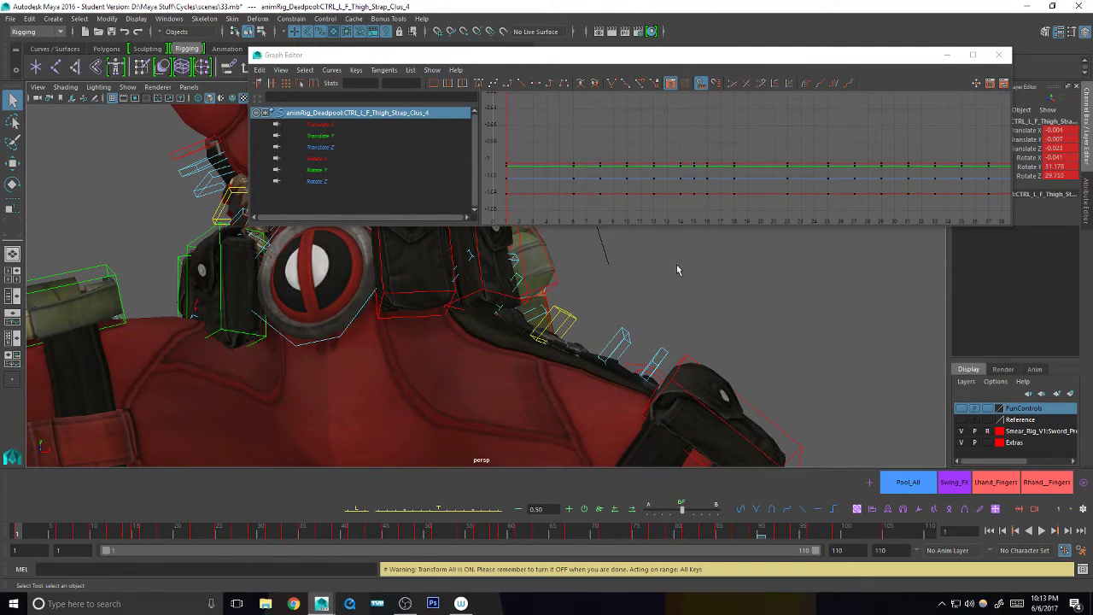
- Select the belt gear control beside the left front pouch and adjust its rotation and position across all keys
{"action": "left_click_drag", "start_coordinate": [531, 342], "coordinate": [463, 384], "text": "alt"}
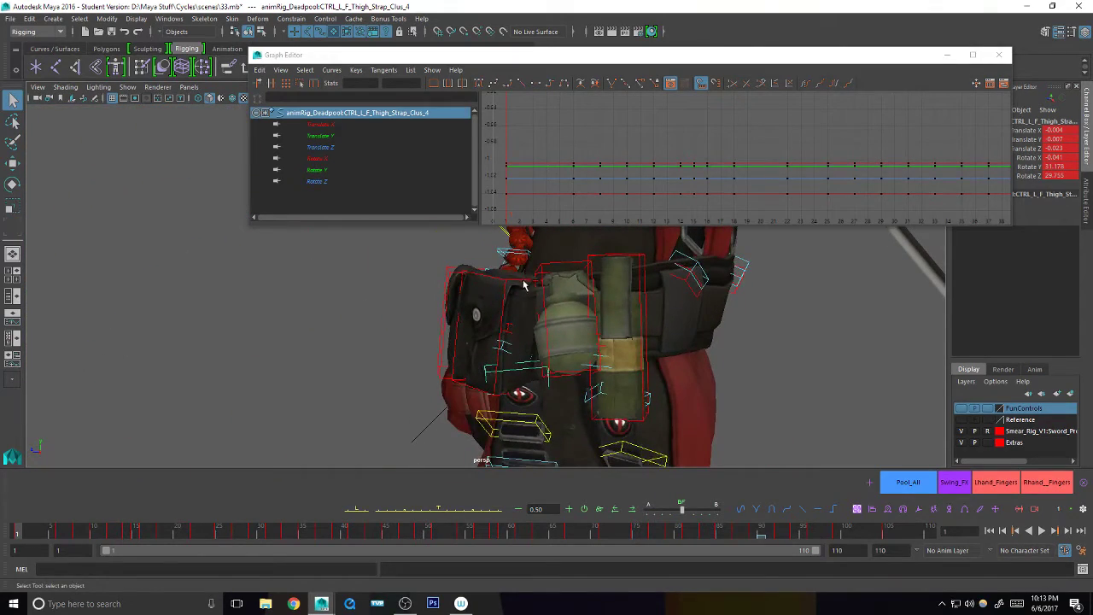
{"action": "left_click", "coordinate": [524, 285]}
{"action": "left_click_drag", "start_coordinate": [524, 285], "coordinate": [802, 339], "text": "alt"}
{"action": "left_click", "coordinate": [493, 312]}
{"action": "mouse_move", "coordinate": [512, 358]}
{"action": "left_mouse_down", "text": "alt"}
{"action": "mouse_move", "coordinate": [593, 426]}
{"action": "mouse_move", "coordinate": [564, 417]}
{"action": "mouse_move", "coordinate": [609, 376]}
{"action": "mouse_move", "coordinate": [515, 355]}
{"action": "left_mouse_up", "text": "alt"}
{"action": "key", "text": "w"}
{"action": "key", "text": "e"}
{"action": "left_click_drag", "start_coordinate": [561, 385], "coordinate": [527, 393], "text": "alt"}
{"action": "key", "text": "w"}
{"action": "key", "text": "e"}
{"action": "key", "text": "w"}
{"action": "left_click_drag", "start_coordinate": [434, 353], "coordinate": [649, 329]}
{"action": "key", "text": "q"}
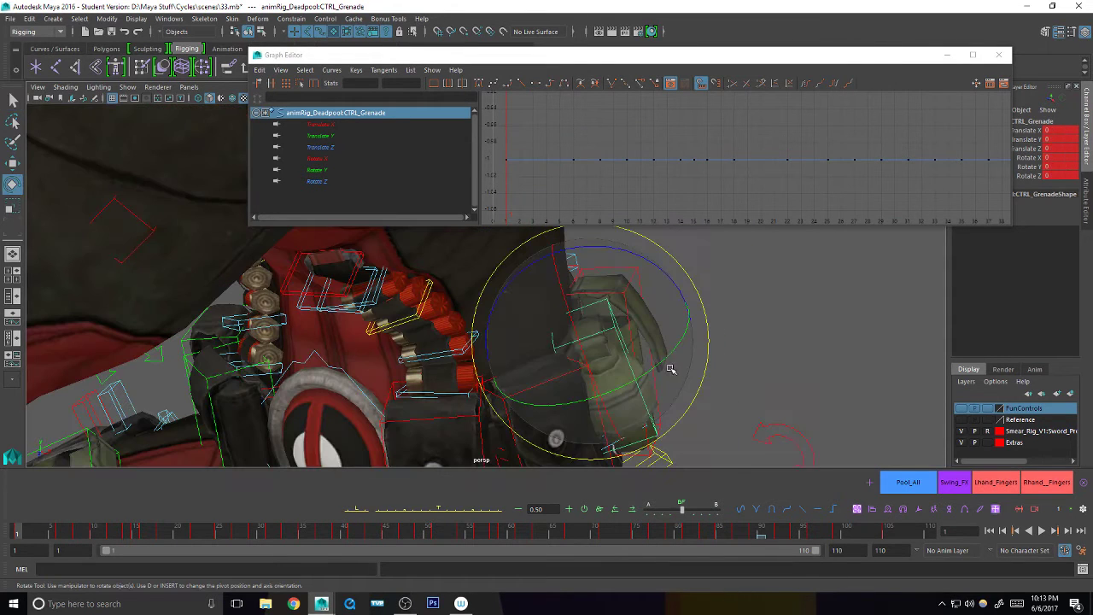
- Rotate and move the grenade control across all keys so it follows the lean of the hip
{"action": "left_click_drag", "start_coordinate": [669, 369], "coordinate": [647, 364]}
{"action": "key", "text": "w"}
{"action": "left_click_drag", "start_coordinate": [692, 321], "coordinate": [697, 319]}
{"action": "left_click_drag", "start_coordinate": [697, 319], "coordinate": [641, 394], "text": "alt"}
{"action": "key", "text": "e"}
{"action": "mouse_move", "coordinate": [640, 394]}
{"action": "left_mouse_down", "text": "alt"}
{"action": "mouse_move", "coordinate": [651, 382]}
{"action": "mouse_move", "coordinate": [641, 385]}
{"action": "left_mouse_up", "text": "alt"}
{"action": "left_click_drag", "start_coordinate": [671, 334], "coordinate": [666, 380], "text": "alt"}
{"action": "left_click_drag", "start_coordinate": [653, 323], "coordinate": [677, 385]}
{"action": "key", "text": "q"}
- Select the canister control on the left side of the belt and rotate it across all keys
{"action": "left_click", "coordinate": [675, 309]}
{"action": "middle_click_drag", "start_coordinate": [678, 385], "coordinate": [673, 295], "text": "alt"}
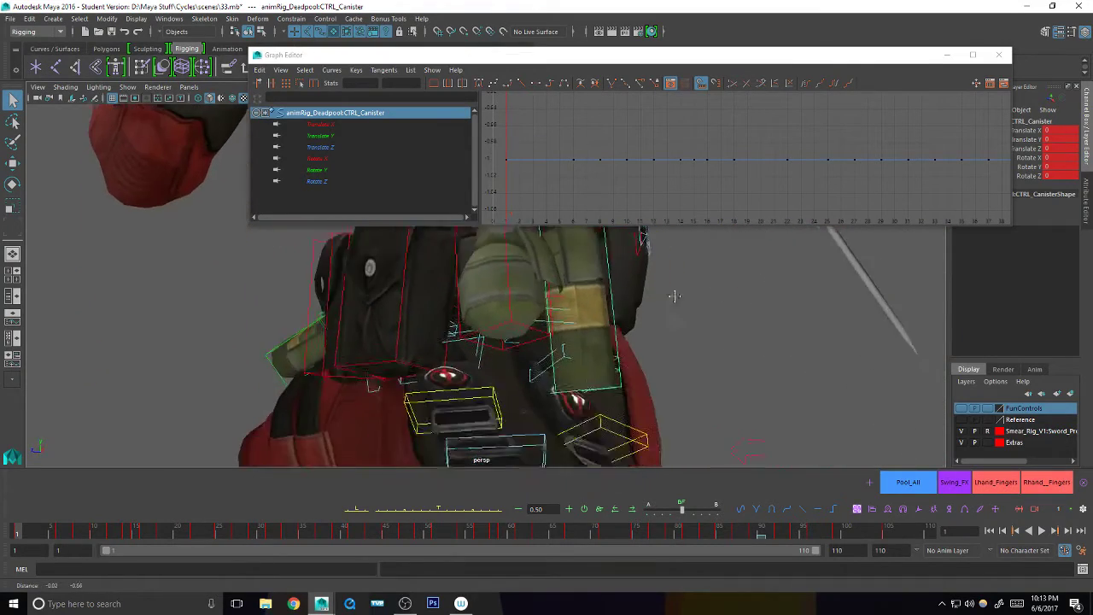
{"action": "left_click_drag", "start_coordinate": [674, 295], "coordinate": [649, 337], "text": "alt"}
{"action": "key", "text": "e"}
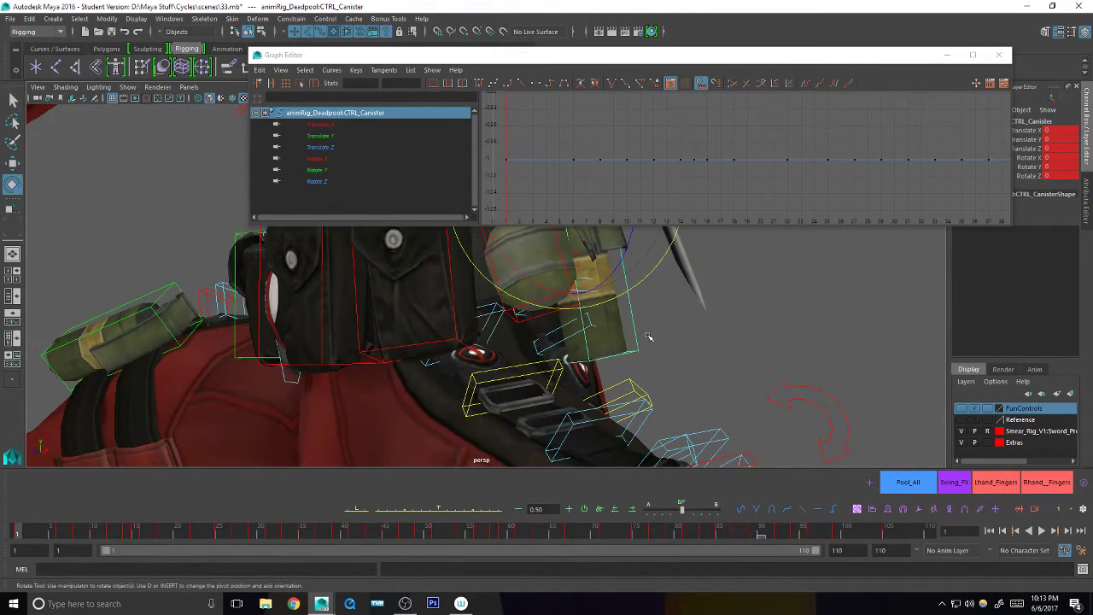
{"action": "middle_click_drag", "start_coordinate": [648, 337], "coordinate": [674, 324]}
- Rotate back left thigh strap control 0 across all keys to about 15.3, 1.2, 2.0
{"action": "left_click_drag", "start_coordinate": [695, 314], "coordinate": [543, 391], "text": "alt"}
{"action": "left_click", "coordinate": [571, 384]}
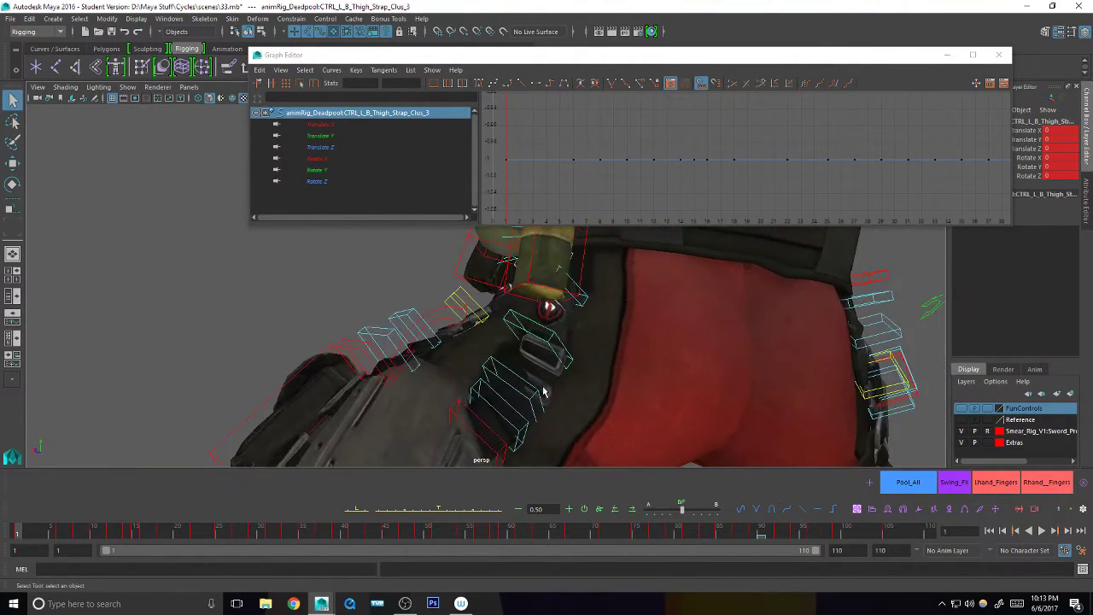
{"action": "left_click", "coordinate": [490, 435]}
{"action": "left_click_drag", "start_coordinate": [490, 434], "coordinate": [493, 405], "text": "alt"}
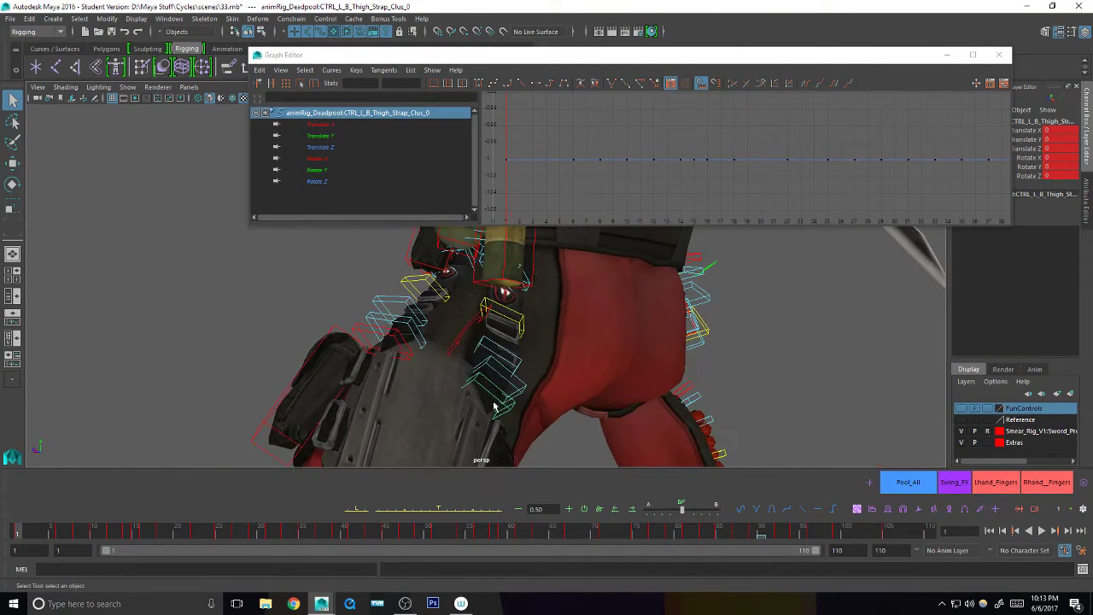
{"action": "key", "text": "e"}
{"action": "left_click_drag", "start_coordinate": [514, 353], "coordinate": [513, 325]}
- Move back left thigh strap control 4 across all keys to about -0.017, -0.029, -0.106
{"action": "left_click", "coordinate": [581, 286]}
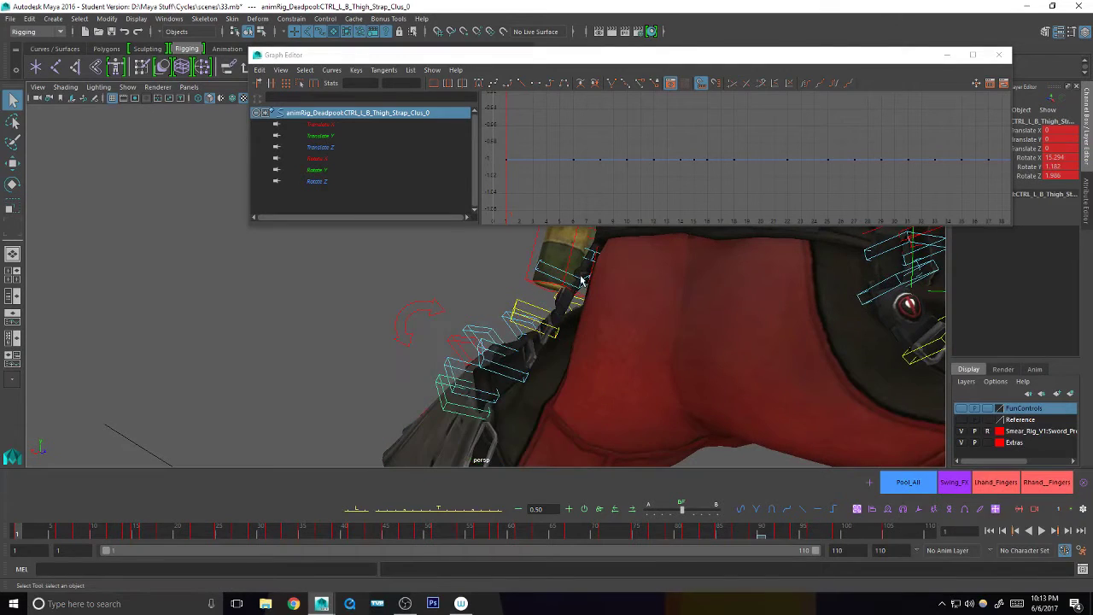
{"action": "key", "text": "w"}
{"action": "key", "text": "s"}
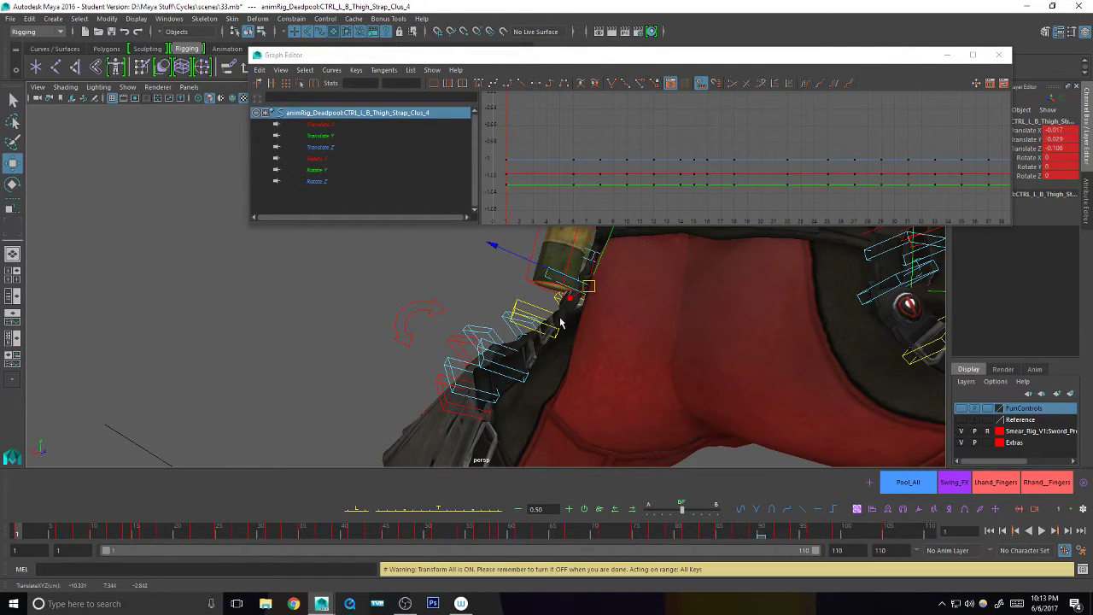
- Move the neighbouring back left thigh strap control and rotate control 4 to about -10.4, 19.5, 36.7 across all keys
{"action": "key", "text": "q"}
{"action": "left_click", "coordinate": [558, 327]}
{"action": "key", "text": "w"}
{"action": "left_click_drag", "start_coordinate": [558, 327], "coordinate": [599, 319]}
{"action": "left_click", "coordinate": [595, 299]}
{"action": "key", "text": "e"}
{"action": "key", "text": "q"}
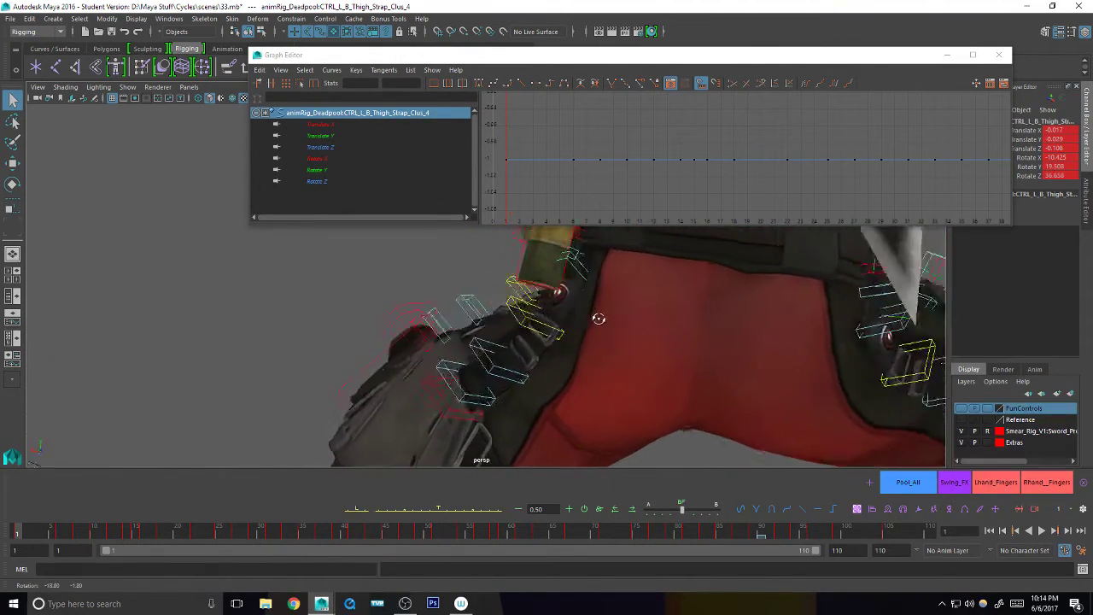
- Select the Pouch 2 control beside the belt buckle and close the Graph Editor
{"action": "right_click_drag", "start_coordinate": [599, 319], "coordinate": [579, 335], "text": "alt"}
{"action": "left_click_drag", "start_coordinate": [578, 335], "coordinate": [584, 282], "text": "alt"}
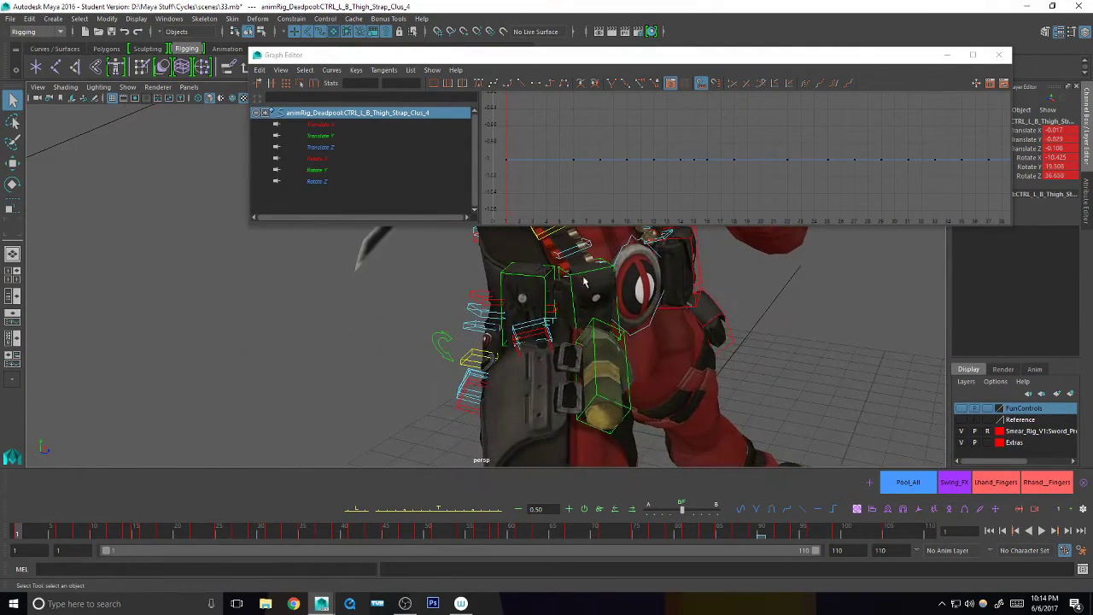
{"action": "right_click_drag", "start_coordinate": [599, 283], "coordinate": [666, 302], "text": "alt"}
{"action": "left_click_drag", "start_coordinate": [666, 302], "coordinate": [500, 351], "text": "alt"}
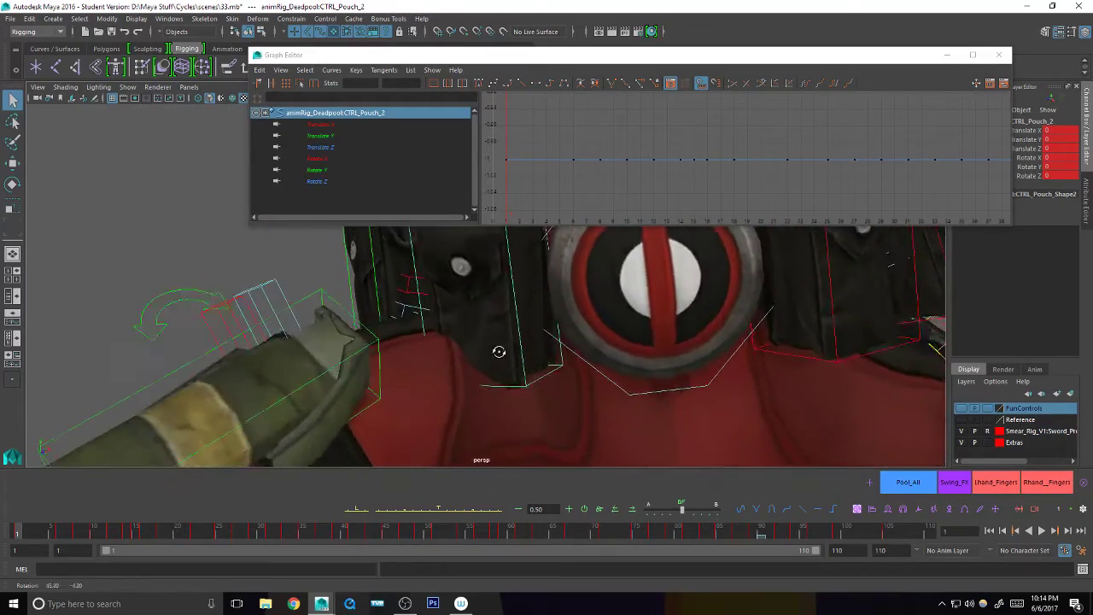
{"action": "right_click_drag", "start_coordinate": [500, 351], "coordinate": [500, 400], "text": "alt"}
{"action": "middle_click_drag", "start_coordinate": [499, 400], "coordinate": [527, 447], "text": "alt"}
{"action": "right_click_drag", "start_coordinate": [527, 446], "coordinate": [589, 329], "text": "alt"}
{"action": "left_click", "coordinate": [998, 54]}
- Rotate Pouch 2 across all keys to about -47.9, 20.4, -5.7 and move it to about 0.026, 0.061, 0.053
{"action": "left_click_drag", "start_coordinate": [665, 359], "coordinate": [527, 329], "text": "alt"}
{"action": "key", "text": "e"}
{"action": "key", "text": "s"}
{"action": "key", "text": "r"}
{"action": "key", "text": "w"}
{"action": "key", "text": "e"}
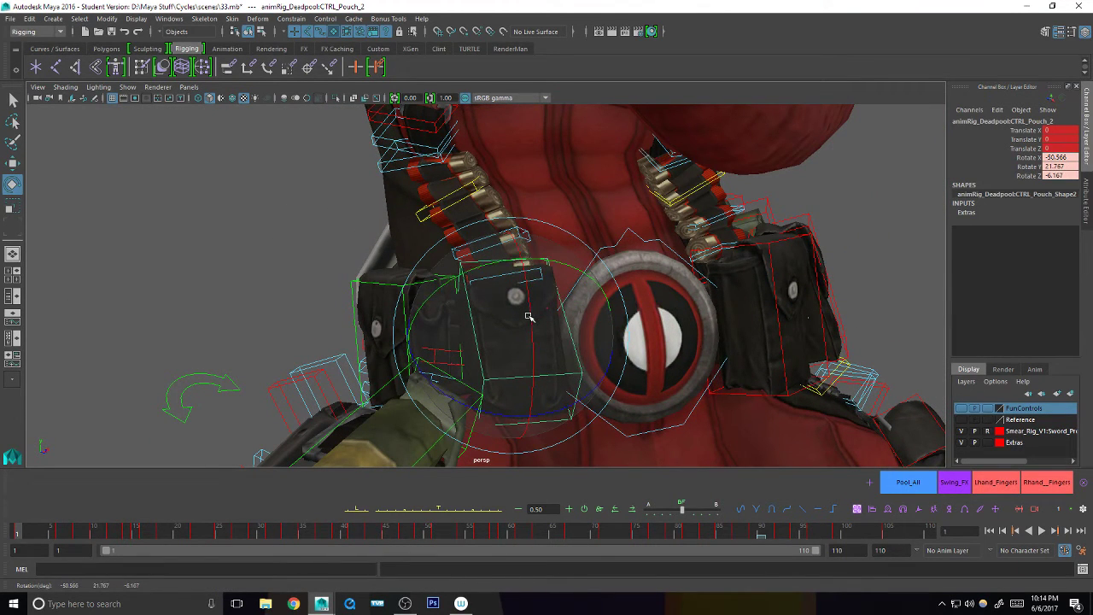
{"action": "left_click_drag", "start_coordinate": [528, 316], "coordinate": [525, 321]}
{"action": "key", "text": "w"}
{"action": "left_click_drag", "start_coordinate": [525, 321], "coordinate": [532, 363], "text": "alt"}
- Refine the rotation of Pouch 2 across all keys so it rests against the belt and thigh
{"action": "key", "text": "e"}
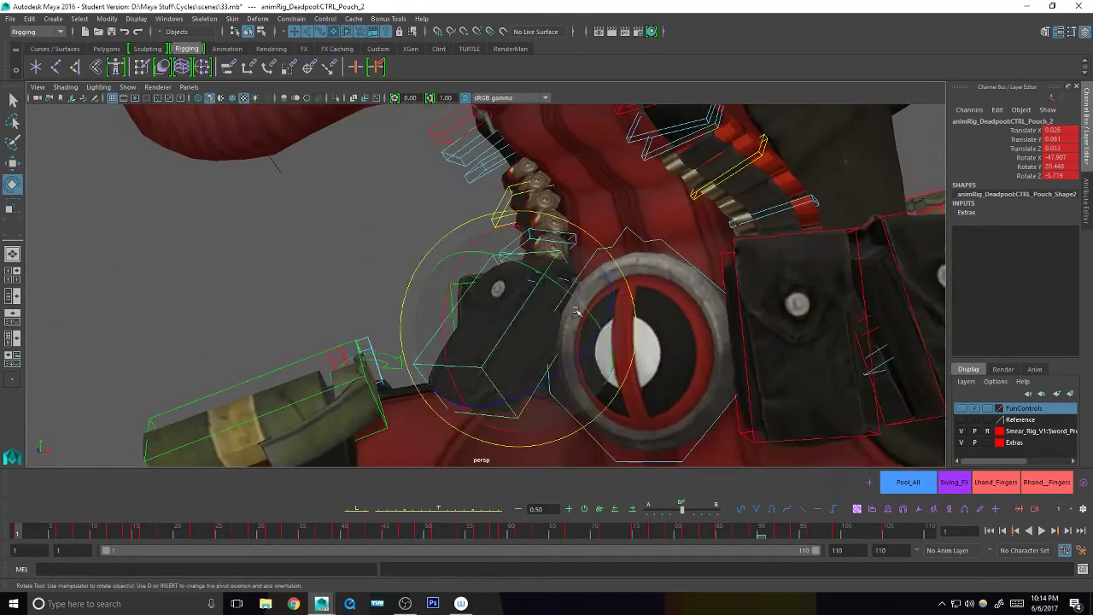
{"action": "left_click_drag", "start_coordinate": [550, 271], "coordinate": [539, 334]}
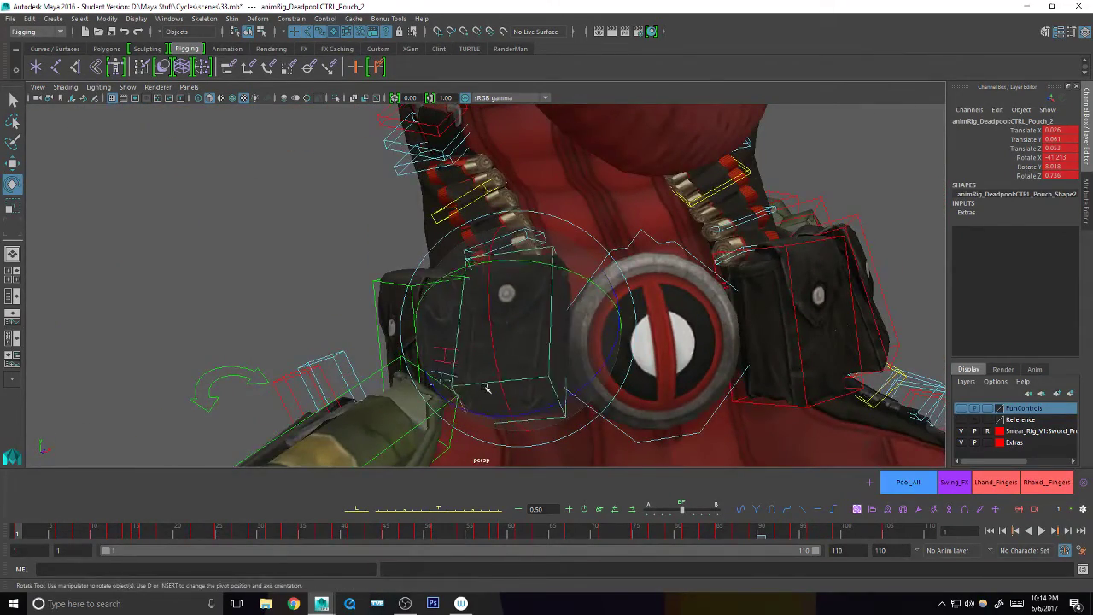
{"action": "left_click_drag", "start_coordinate": [478, 384], "coordinate": [484, 380]}
{"action": "key", "text": "w"}
{"action": "left_click_drag", "start_coordinate": [538, 369], "coordinate": [607, 318], "text": "alt"}
{"action": "left_click_drag", "start_coordinate": [608, 318], "coordinate": [519, 297], "text": "alt"}
- Select the Pouch 3 control on the right hip and rotate it across all keys to about -30.9, -12.0, -18.1
{"action": "key", "text": "q"}
{"action": "key", "text": "e"}
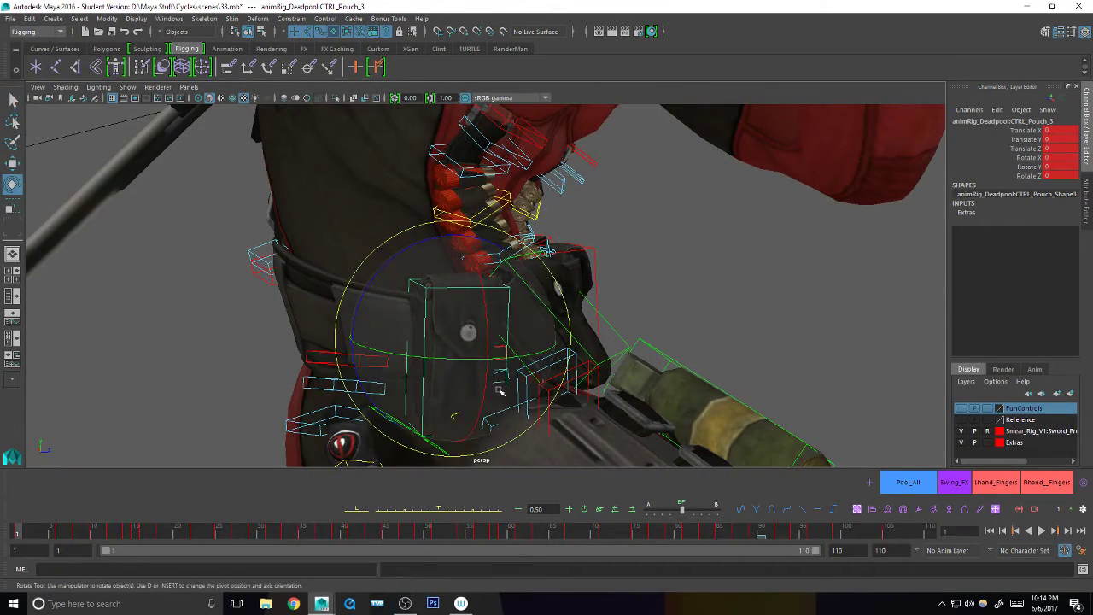
{"action": "left_click_drag", "start_coordinate": [500, 390], "coordinate": [474, 384]}
{"action": "key", "text": "q"}
{"action": "left_click_drag", "start_coordinate": [615, 384], "coordinate": [523, 397], "text": "alt"}
{"action": "left_click_drag", "start_coordinate": [461, 393], "coordinate": [539, 318], "text": "alt"}
{"action": "key", "text": "w"}
{"action": "key", "text": "e"}
{"action": "left_click_drag", "start_coordinate": [539, 318], "coordinate": [540, 313]}
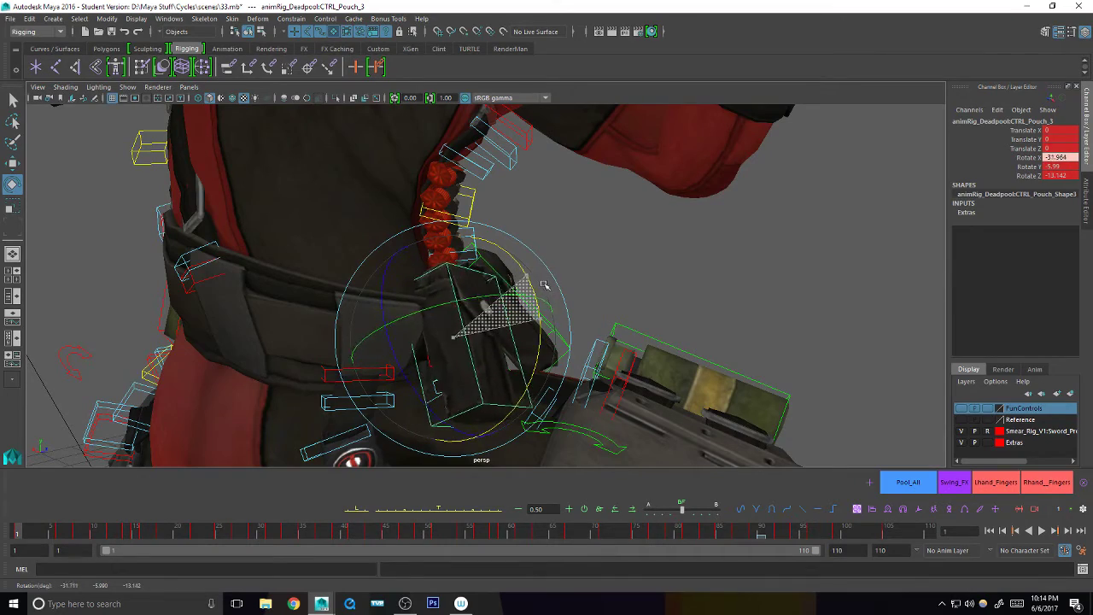
{"action": "left_click_drag", "start_coordinate": [544, 284], "coordinate": [544, 289]}
{"action": "left_click_drag", "start_coordinate": [544, 288], "coordinate": [491, 332], "text": "alt"}
- Move Pouch 3 to about -0.001, 0.073, 0.112 and refine its rotation to about -24.6, -15.9, -21.2
{"action": "key", "text": "w"}
{"action": "middle_click_drag", "start_coordinate": [543, 293], "coordinate": [553, 285]}
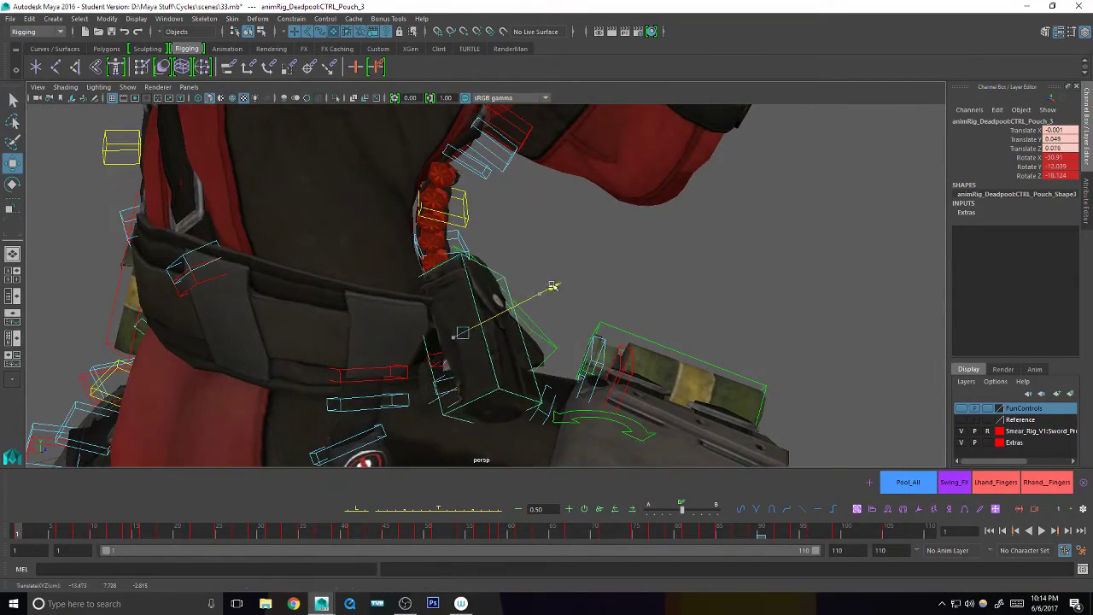
{"action": "left_click_drag", "start_coordinate": [557, 281], "coordinate": [556, 282]}
{"action": "left_click_drag", "start_coordinate": [556, 283], "coordinate": [608, 327], "text": "alt"}
{"action": "key", "text": "e"}
{"action": "left_click_drag", "start_coordinate": [501, 365], "coordinate": [498, 360]}
{"action": "key", "text": "q"}
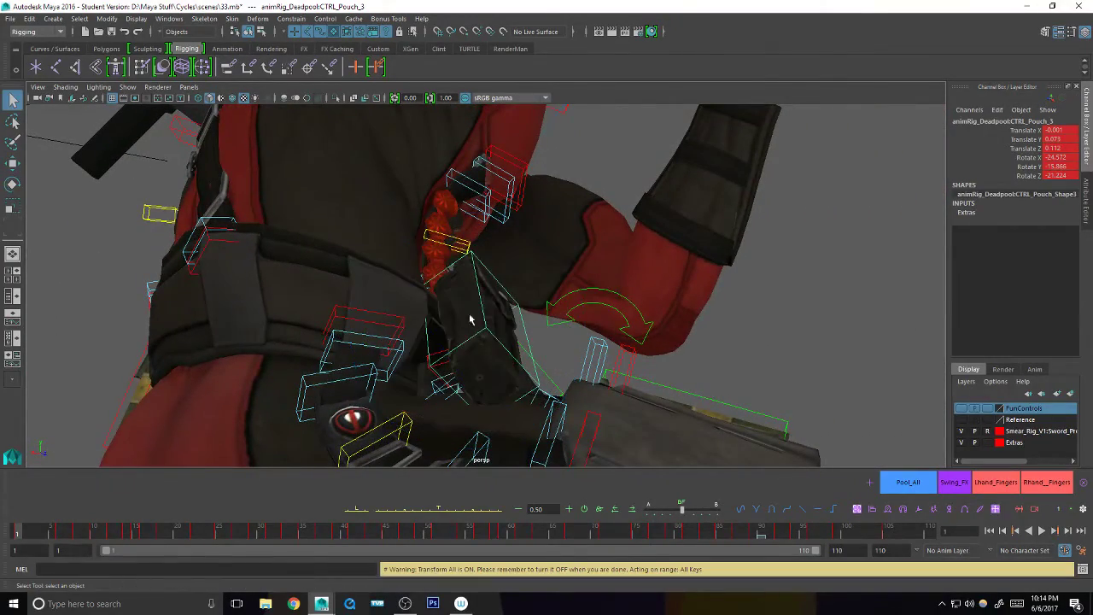
- Move back right thigh strap control 4 across all keys to about -0.089, 0.014, 0.012
{"action": "left_click_drag", "start_coordinate": [482, 321], "coordinate": [417, 376], "text": "alt"}
{"action": "left_click", "coordinate": [395, 382]}
{"action": "key", "text": "w"}
{"action": "key", "text": "q"}
- Move front right thigh strap control 2 across all keys to about -0.028, -0.028, 0.139
{"action": "left_click_drag", "start_coordinate": [487, 373], "coordinate": [603, 337], "text": "alt"}
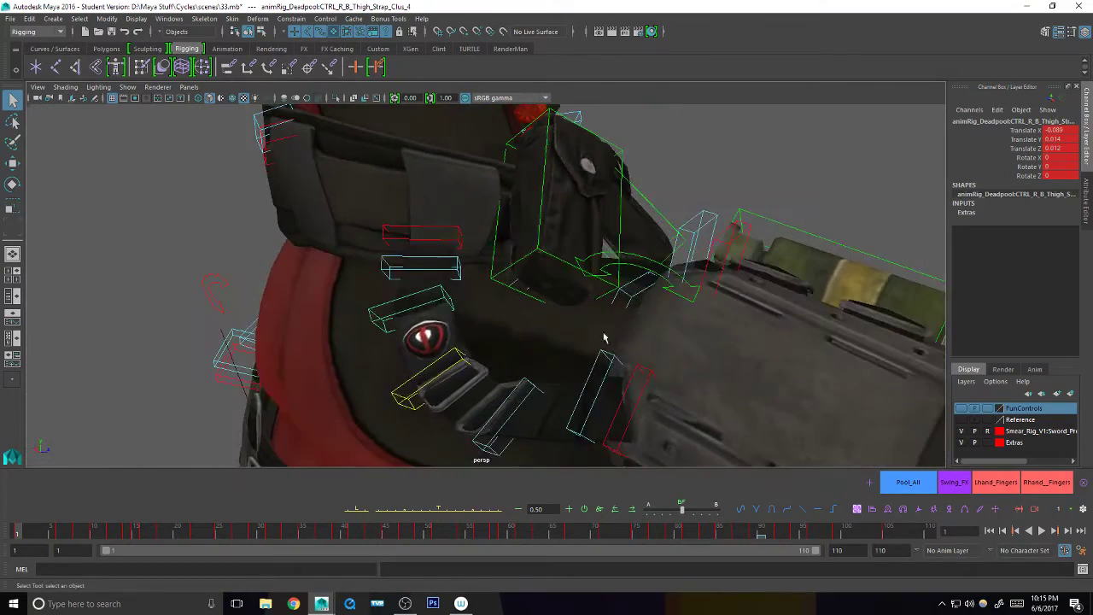
{"action": "left_click", "coordinate": [634, 285]}
{"action": "left_click_drag", "start_coordinate": [634, 286], "coordinate": [608, 362], "text": "alt"}
{"action": "key", "text": "w"}
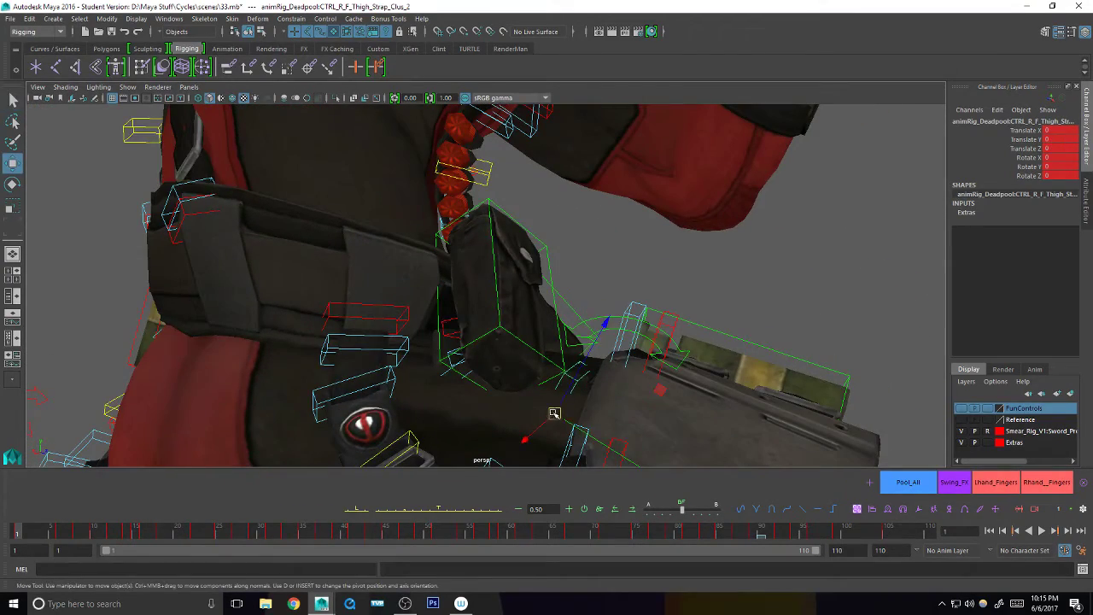
{"action": "left_click_drag", "start_coordinate": [562, 392], "coordinate": [520, 398]}
{"action": "key", "text": "q"}
- Select the hidden front right thigh strap control 3 in wireframe display and restore textured shading
{"action": "key", "text": "4"}
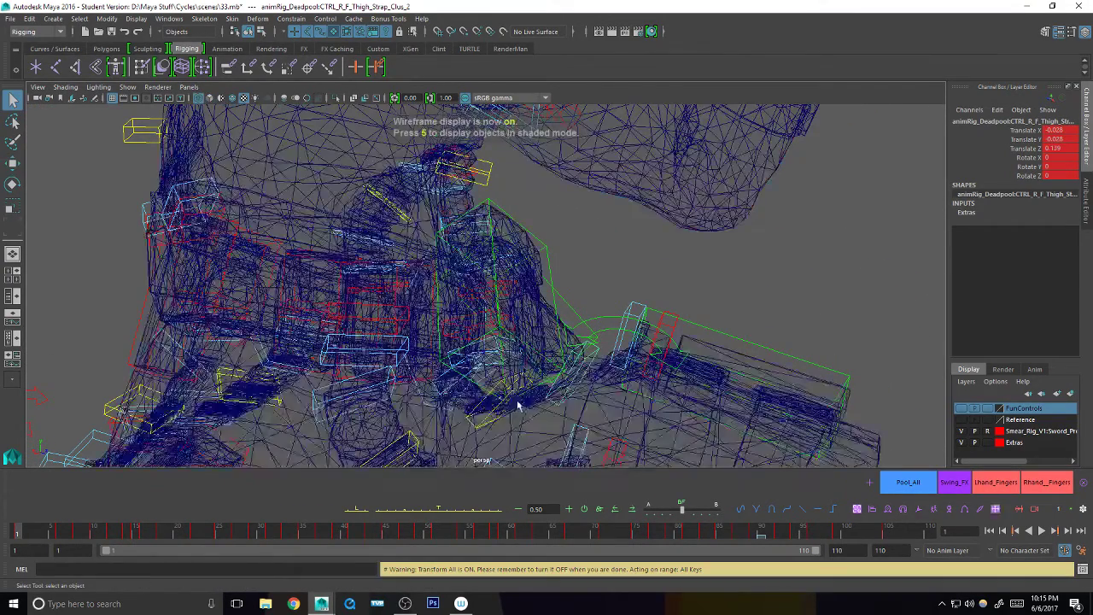
{"action": "left_click", "coordinate": [511, 381]}
{"action": "key", "text": "5"}
{"action": "key", "text": "w"}
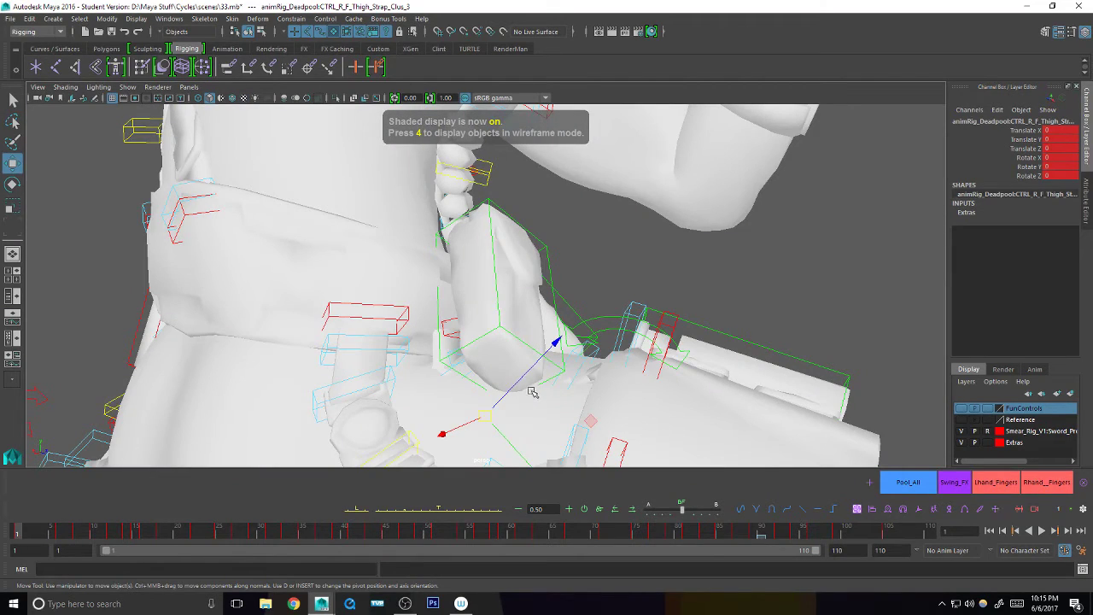
{"action": "key", "text": "6"}
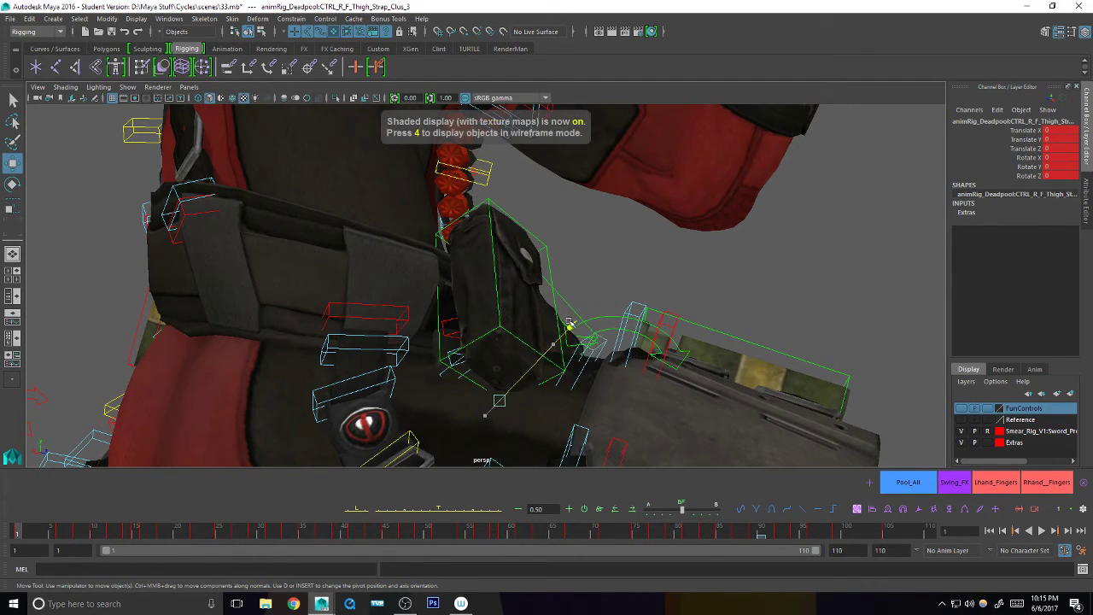
- Move front right thigh strap control 3 to about -0.015, -0.024, 0.397 across all keys and rotate it to fit the thigh
{"action": "left_click_drag", "start_coordinate": [582, 295], "coordinate": [609, 376], "text": "alt"}
{"action": "left_click_drag", "start_coordinate": [520, 378], "coordinate": [501, 411]}
{"action": "key", "text": "e"}
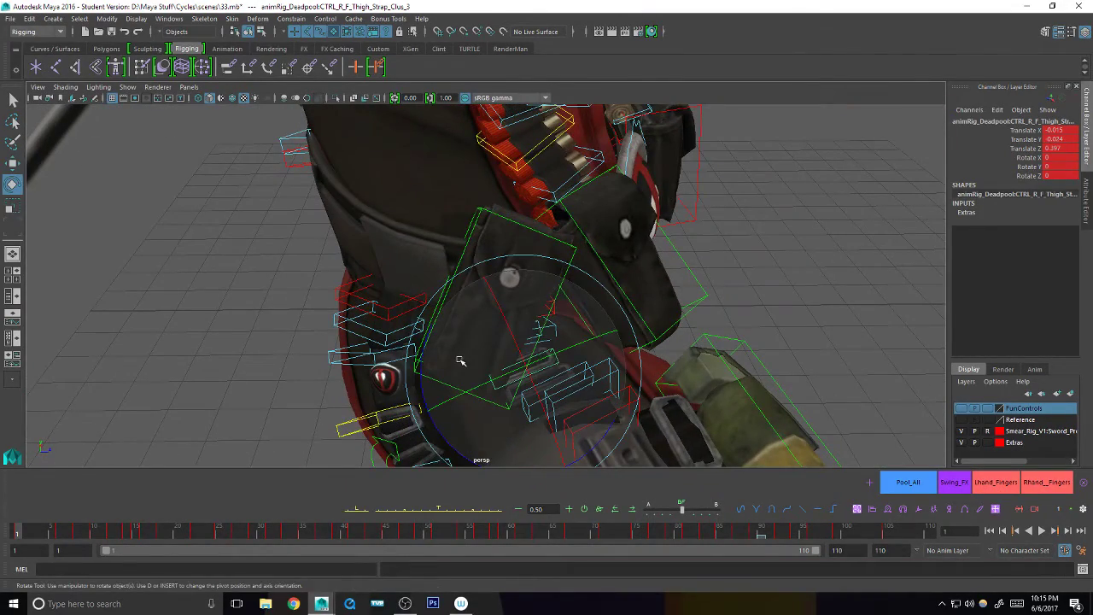
{"action": "left_click_drag", "start_coordinate": [460, 360], "coordinate": [483, 366]}
{"action": "key", "text": "q"}
- Move front right thigh strap control 5 across all keys to about 0.007, -0.047, 0.027
{"action": "left_click_drag", "start_coordinate": [627, 374], "coordinate": [697, 345], "text": "alt"}
{"action": "key", "text": "w"}
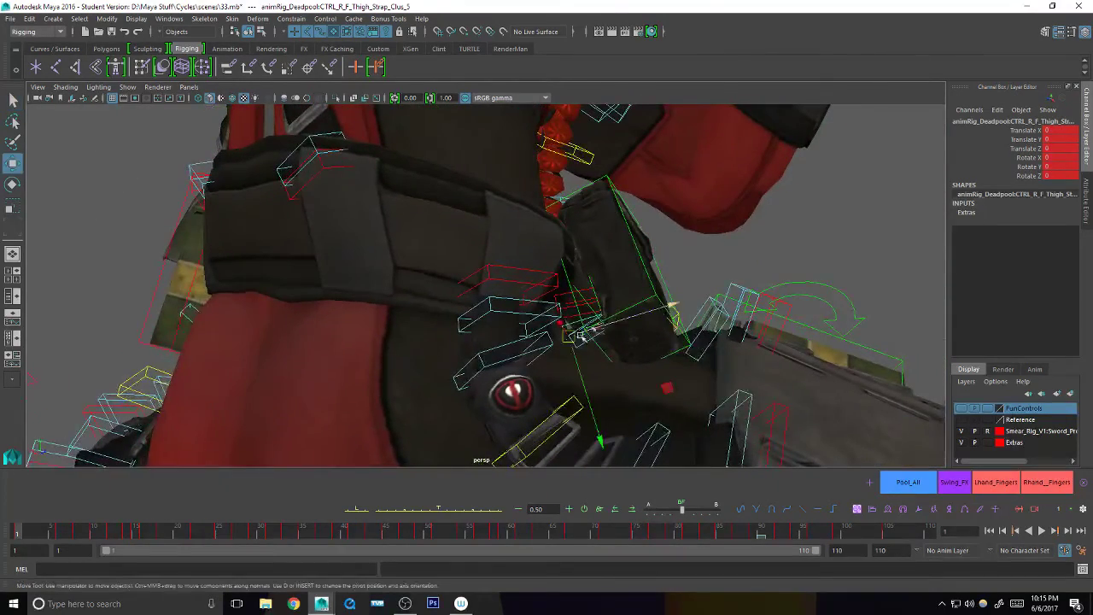
{"action": "left_click_drag", "start_coordinate": [578, 334], "coordinate": [563, 362]}
{"action": "key", "text": "q"}
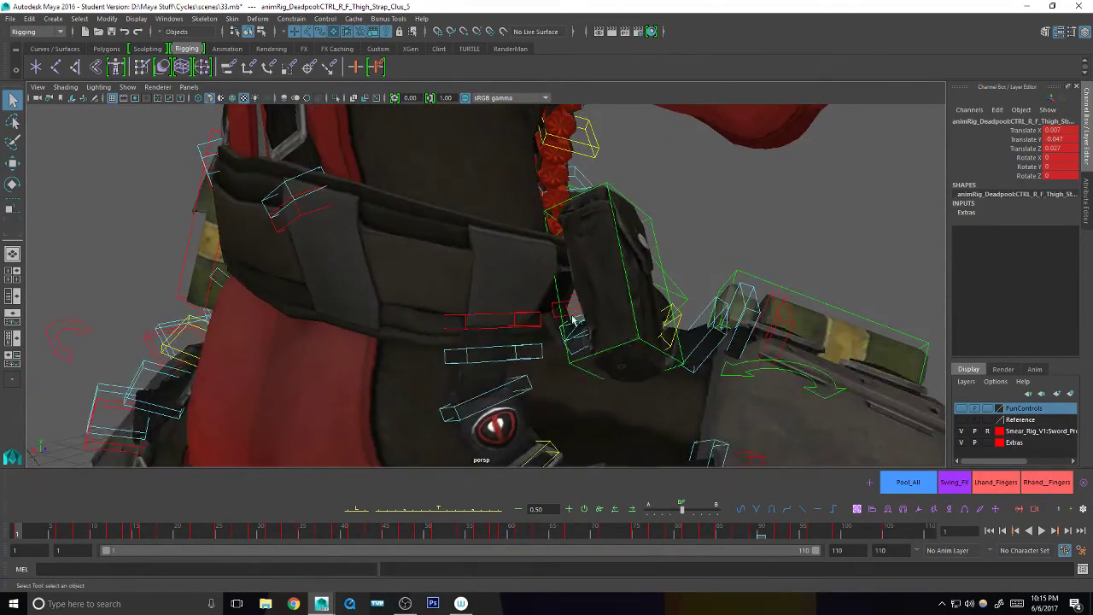
- Move front right thigh strap control 6 across all keys to about -0.005, -0.021, 0.011
{"action": "key", "text": "w"}
{"action": "key", "text": "q"}
{"action": "left_click", "coordinate": [564, 309]}
{"action": "middle_click_drag", "start_coordinate": [564, 309], "coordinate": [545, 349], "text": "alt"}
{"action": "key", "text": "w"}
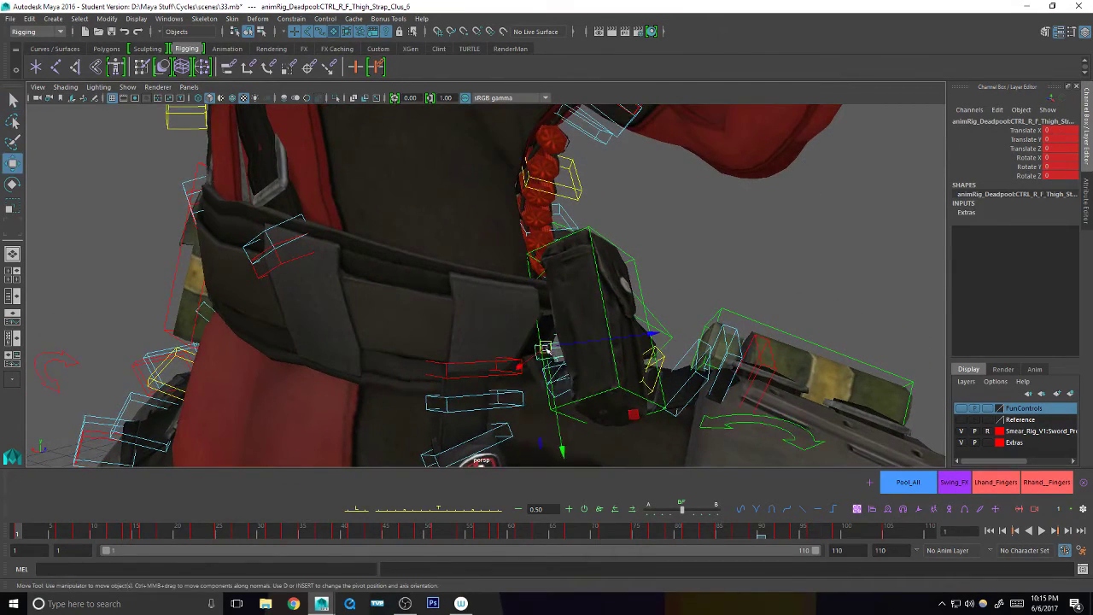
{"action": "left_click_drag", "start_coordinate": [545, 348], "coordinate": [549, 343]}
{"action": "key", "text": "q"}
{"action": "left_click_drag", "start_coordinate": [633, 410], "coordinate": [572, 359], "text": "alt"}
{"action": "right_click_drag", "start_coordinate": [573, 358], "coordinate": [444, 368], "text": "alt"}
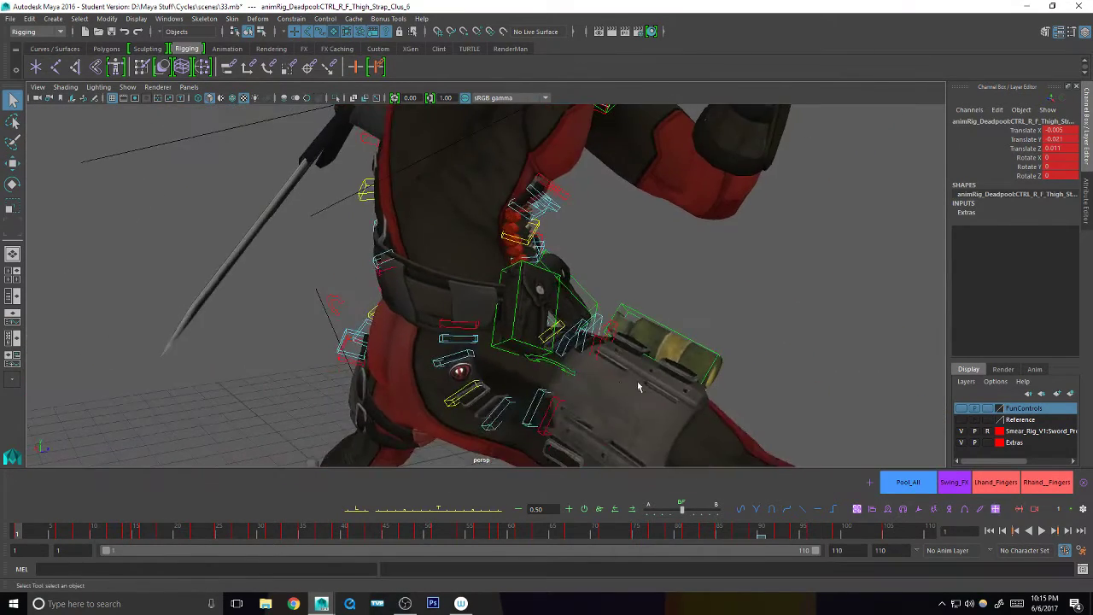
- Move back right thigh strap control 2 to about -0.153, -0.018, 0.02 and control 3 to about -0.2, -0.04, 0.023 across all keys
{"action": "left_click_drag", "start_coordinate": [637, 387], "coordinate": [544, 385], "text": "alt"}
{"action": "key", "text": "w"}
{"action": "key", "text": "q"}
{"action": "left_click", "coordinate": [500, 366]}
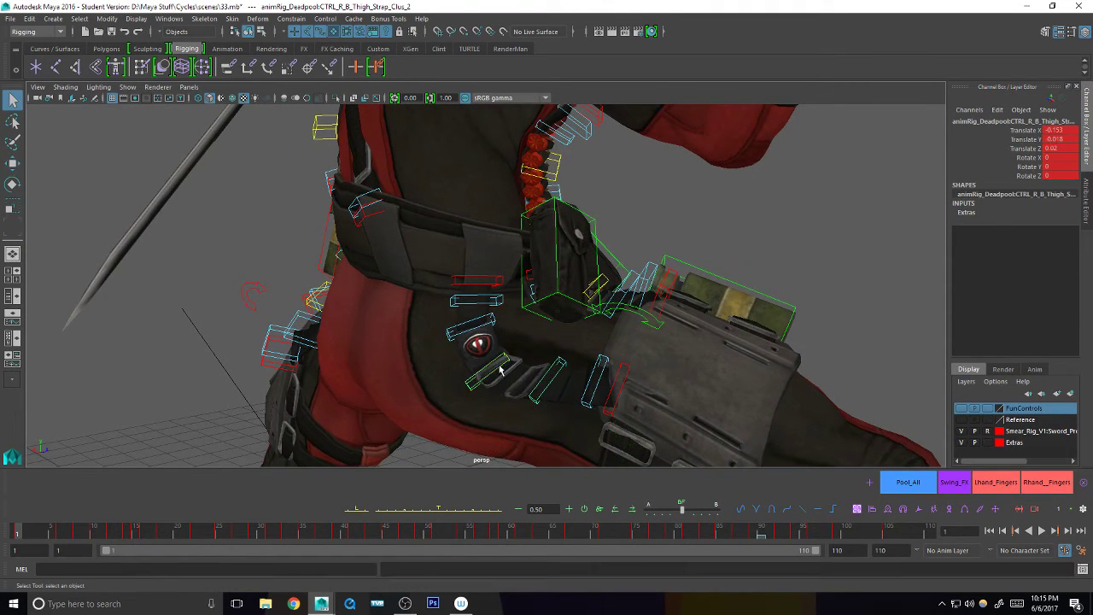
{"action": "middle_click_drag", "start_coordinate": [505, 366], "coordinate": [514, 396], "text": "alt"}
{"action": "key", "text": "w"}
{"action": "left_click_drag", "start_coordinate": [495, 401], "coordinate": [510, 390]}
- Move back right thigh strap control 4 across all keys to about -0.149, 0.048, 0.014
{"action": "key", "text": "q"}
{"action": "left_click", "coordinate": [498, 352]}
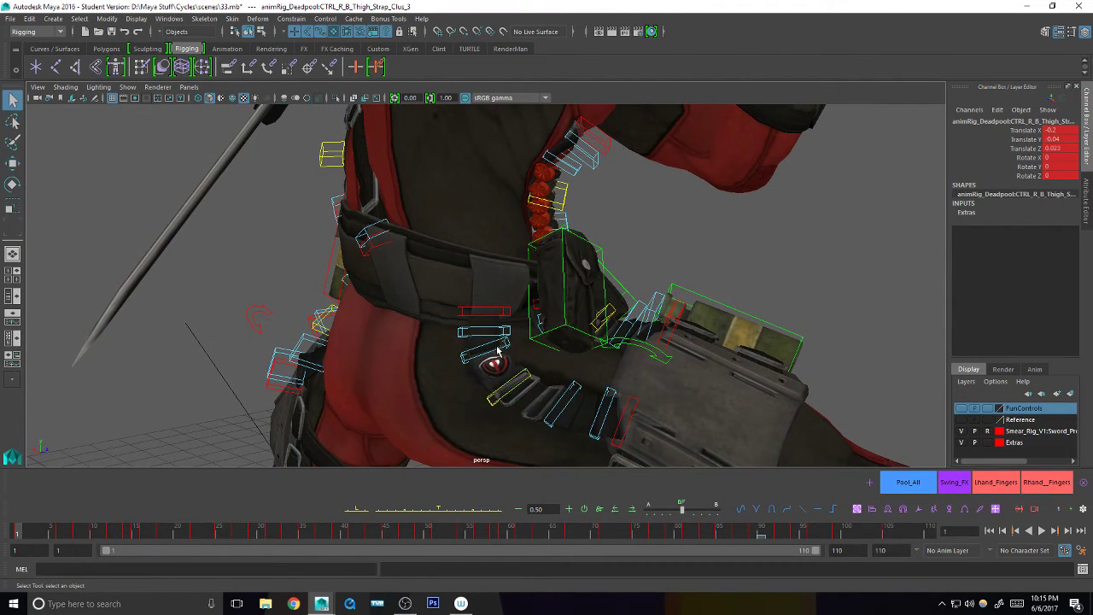
{"action": "middle_click_drag", "start_coordinate": [497, 354], "coordinate": [496, 377], "text": "alt"}
{"action": "key", "text": "w"}
{"action": "left_click_drag", "start_coordinate": [484, 378], "coordinate": [488, 379]}
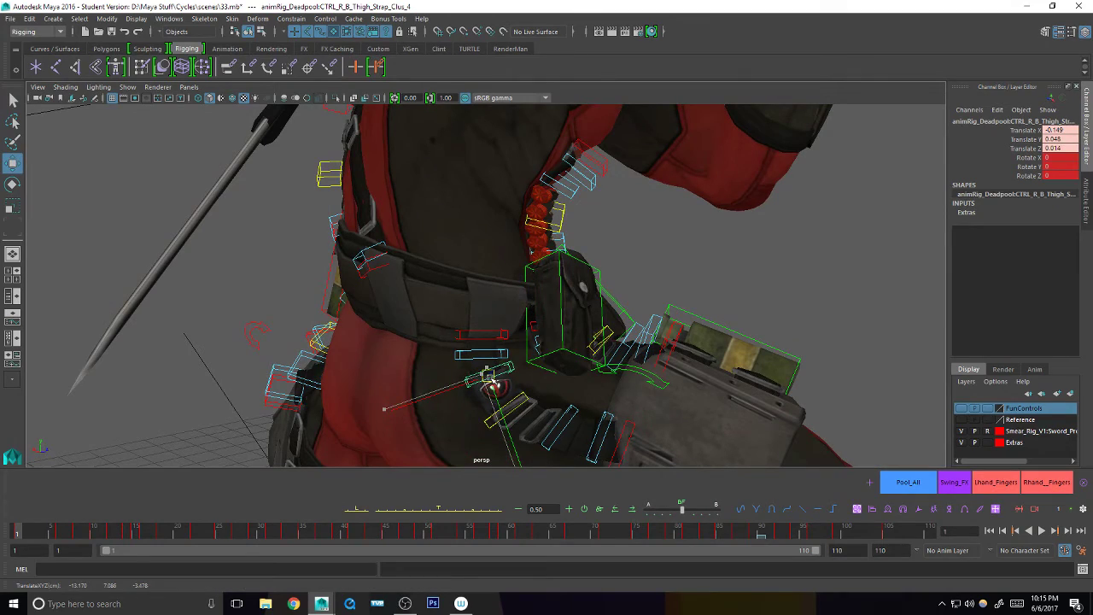
- Try to reposition the right trap control at the shoulder across all keys
{"action": "left_click_drag", "start_coordinate": [580, 369], "coordinate": [628, 361], "text": "alt"}
{"action": "left_click", "coordinate": [618, 348]}
{"action": "key", "text": "w"}
{"action": "left_click_drag", "start_coordinate": [577, 324], "coordinate": [504, 275]}
{"action": "key", "text": "q"}
{"action": "left_click", "coordinate": [536, 328]}
{"action": "key", "text": "w"}
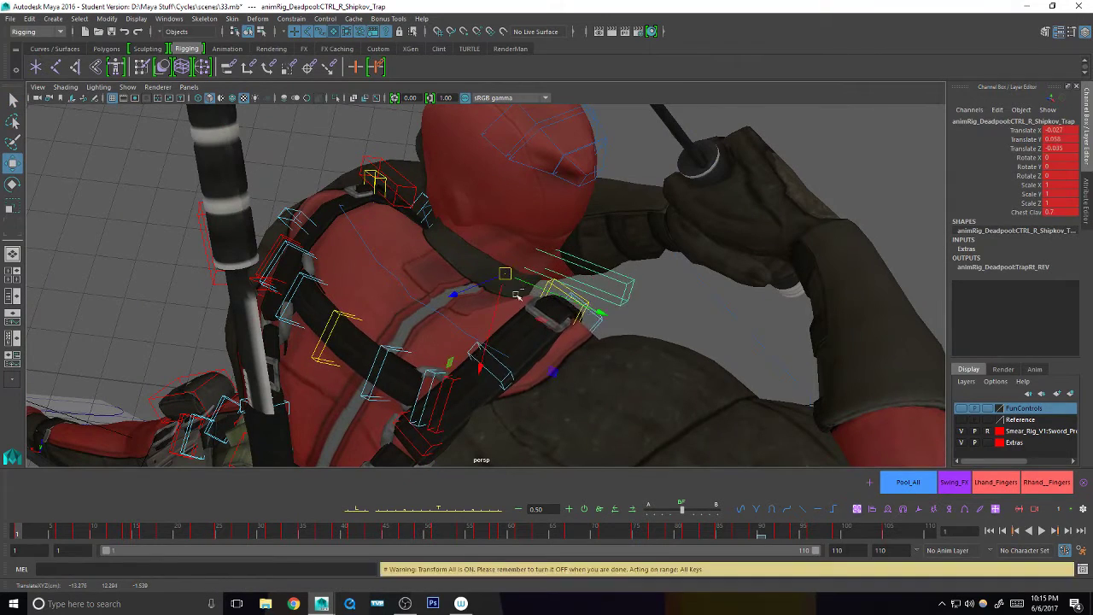
{"action": "key", "text": "ctrl+z"}
- Offset right chest strap control 4 across all keys to a Translate Z of about 0.075
{"action": "key", "text": "q"}
{"action": "left_click", "coordinate": [574, 314]}
{"action": "key", "text": "w"}
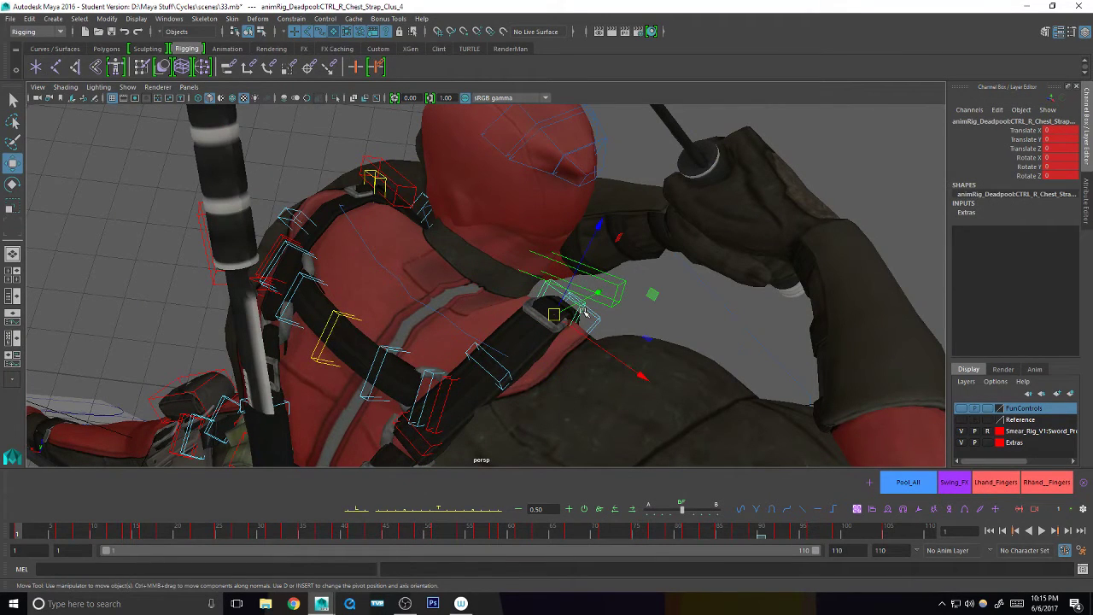
{"action": "left_click_drag", "start_coordinate": [597, 226], "coordinate": [604, 214]}
{"action": "key", "text": "q"}
- Move left chest strap control 2 across all keys to about -0.027, 0.08, 0.043
{"action": "left_click_drag", "start_coordinate": [605, 213], "coordinate": [761, 245], "text": "alt"}
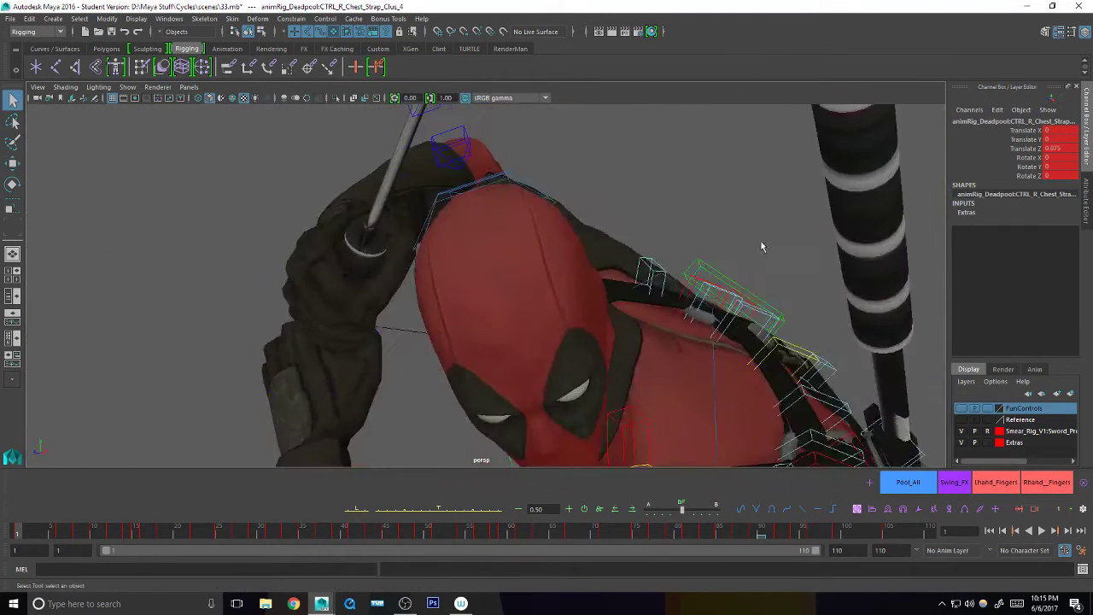
{"action": "right_click_drag", "start_coordinate": [761, 245], "coordinate": [666, 299], "text": "alt"}
{"action": "left_click_drag", "start_coordinate": [665, 299], "coordinate": [640, 314], "text": "alt"}
{"action": "left_click", "coordinate": [612, 311]}
{"action": "key", "text": "w"}
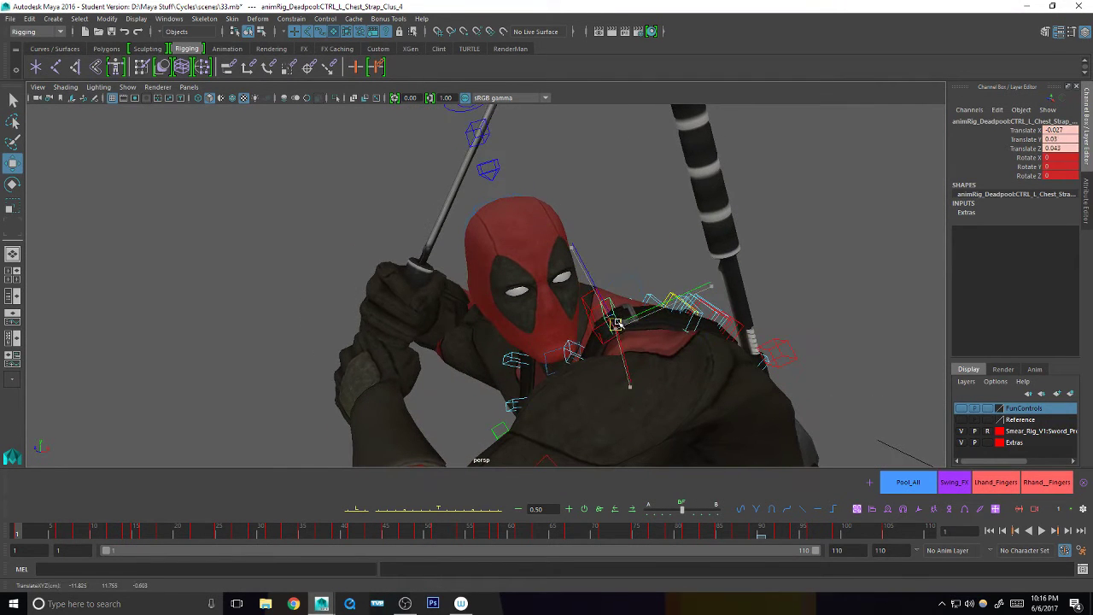
- Offset the neighbouring chest strap control over the left shoulder across all keys
{"action": "key", "text": "q"}
{"action": "left_click", "coordinate": [701, 321]}
{"action": "key", "text": "w"}
{"action": "middle_click_drag", "start_coordinate": [752, 285], "coordinate": [751, 271]}
- Reposition the right chest strap controls on the upper back across all keys, placing control 6 at about -0.039, -0.013, 0.057
{"action": "left_click_drag", "start_coordinate": [751, 271], "coordinate": [658, 301], "text": "alt"}
{"action": "key", "text": "q"}
{"action": "left_click", "coordinate": [741, 317]}
{"action": "key", "text": "w"}
{"action": "key", "text": "q"}
{"action": "left_click", "coordinate": [738, 321]}
{"action": "key", "text": "w"}
{"action": "key", "text": "q"}
{"action": "left_click", "coordinate": [732, 299]}
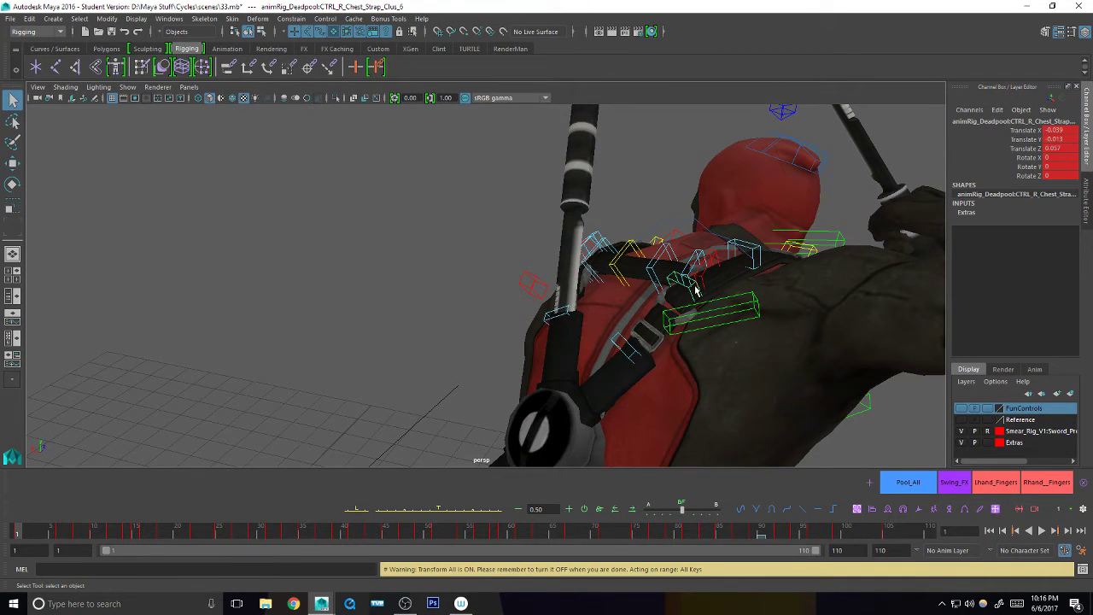
- Turn off the Transform All mode and clear the control selection
{"action": "left_click", "coordinate": [996, 509]}
{"action": "left_click_drag", "start_coordinate": [801, 372], "coordinate": [709, 329], "text": "alt"}
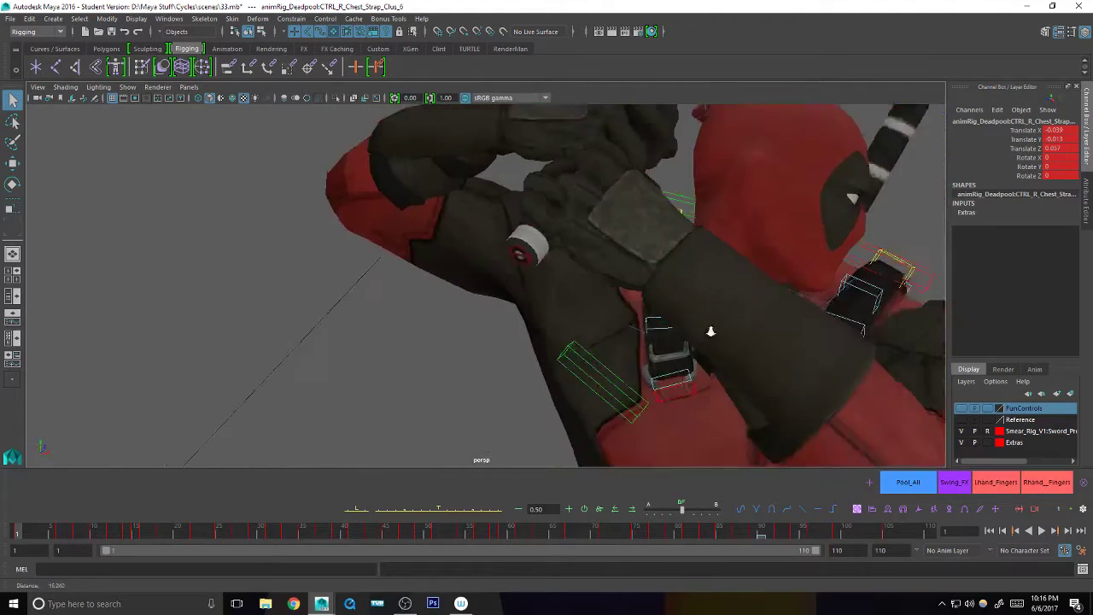
{"action": "right_click_drag", "start_coordinate": [709, 330], "coordinate": [503, 366], "text": "alt"}
{"action": "middle_click_drag", "start_coordinate": [671, 317], "coordinate": [626, 355], "text": "alt"}
{"action": "left_click", "coordinate": [667, 345]}
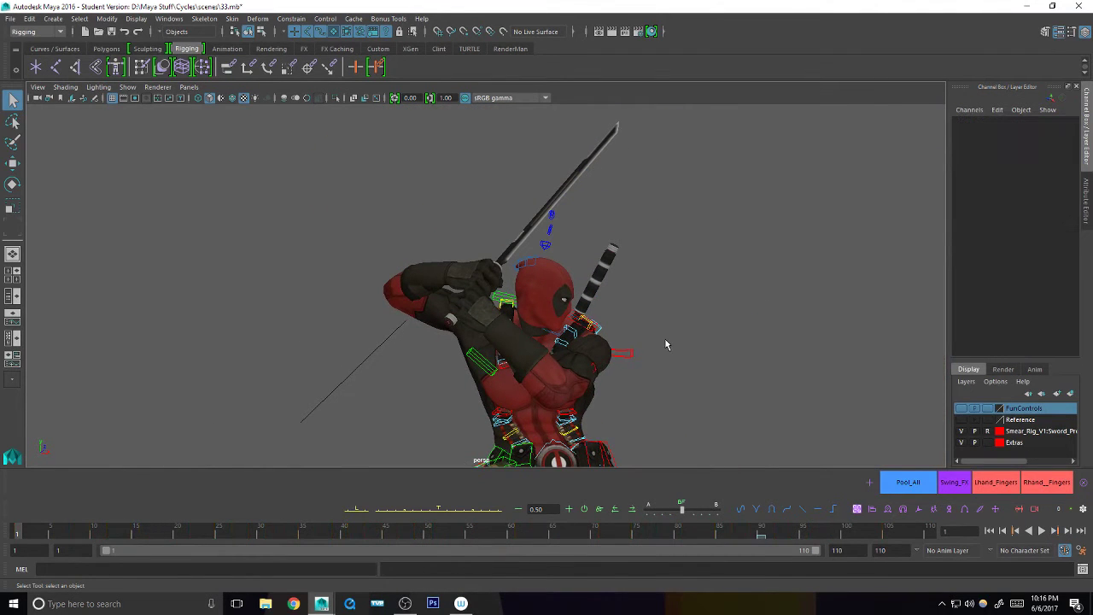
{"action": "left_click_drag", "start_coordinate": [665, 344], "coordinate": [608, 411], "text": "alt"}
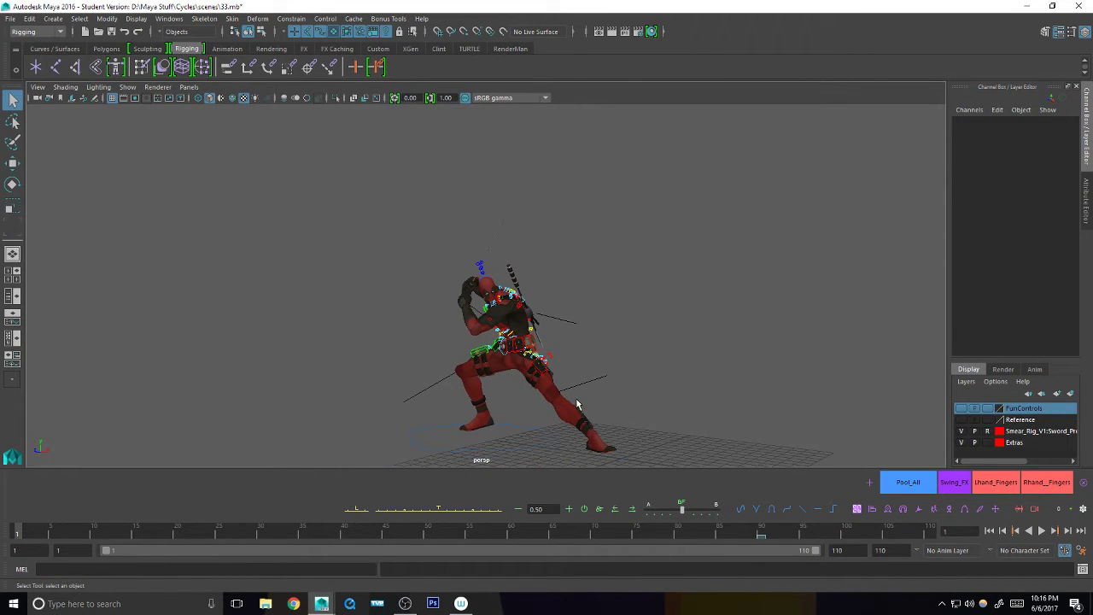
- Select the gear, strap and pouch controls across Deadpool's body, starting from the Pool_All set
{"action": "left_click", "coordinate": [908, 482]}
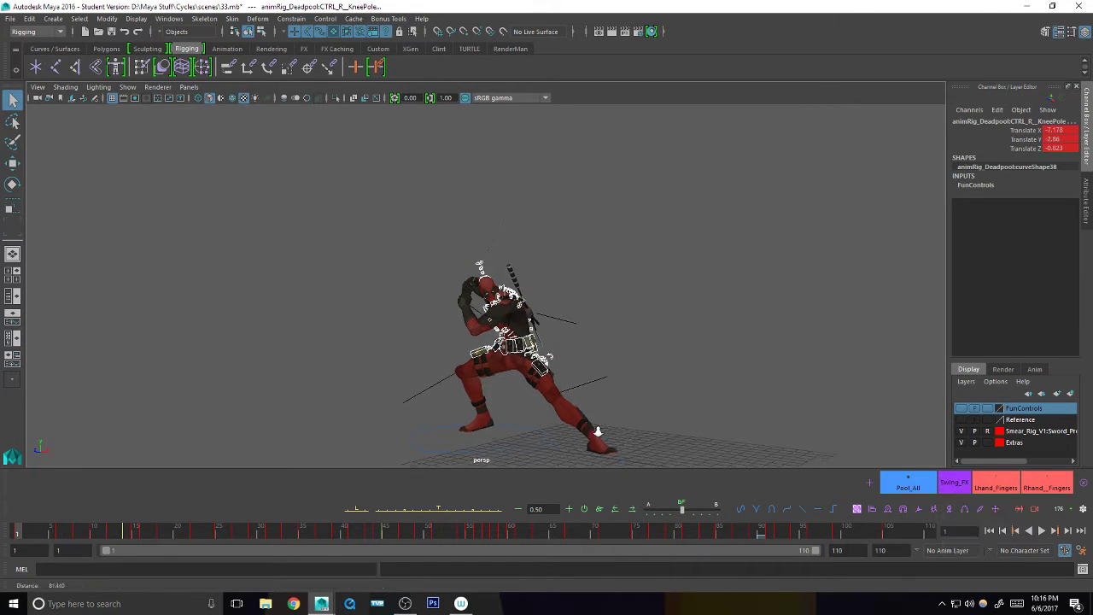
{"action": "scroll", "coordinate": [595, 430], "scroll_direction": "up", "scroll_amount": 2}
{"action": "left_click_drag", "start_coordinate": [714, 206], "coordinate": [376, 448]}
{"action": "scroll", "coordinate": [517, 398], "scroll_direction": "down", "scroll_amount": 2}
{"action": "left_click", "coordinate": [457, 433], "text": "ctrl"}
{"action": "right_click_drag", "start_coordinate": [457, 433], "coordinate": [666, 368], "text": "alt"}
{"action": "right_click_drag", "start_coordinate": [586, 393], "coordinate": [644, 271], "text": "alt"}
{"action": "middle_click_drag", "start_coordinate": [644, 271], "coordinate": [564, 385], "text": "alt"}
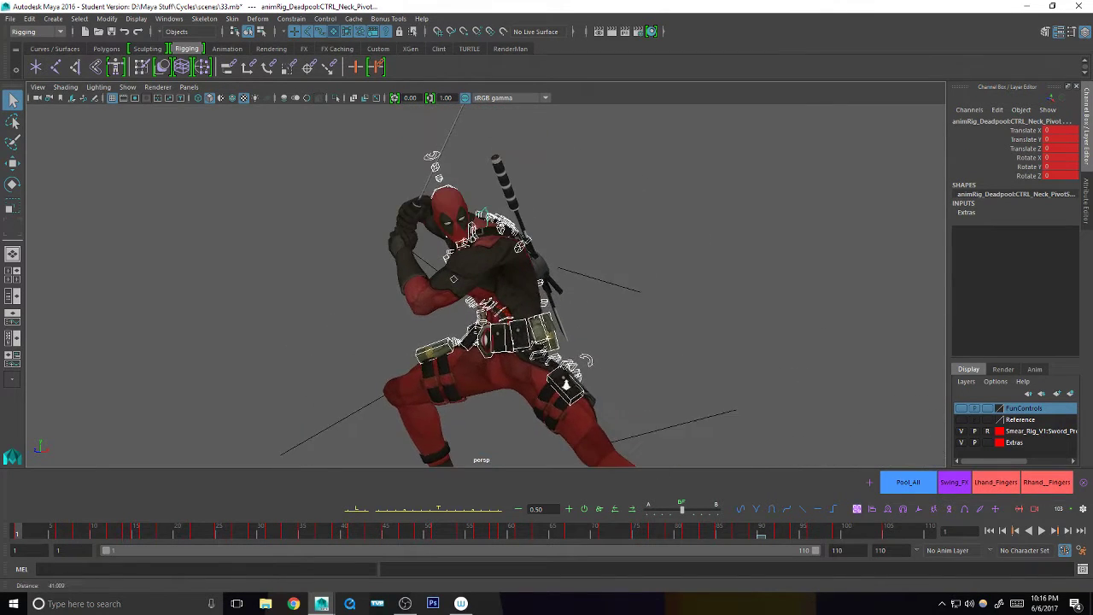
- Remove the controls on and above Deadpool's head from the selection
{"action": "left_click_drag", "start_coordinate": [565, 385], "coordinate": [602, 343], "text": "alt"}
{"action": "left_click_drag", "start_coordinate": [511, 148], "coordinate": [463, 214], "text": "ctrl"}
{"action": "left_click_drag", "start_coordinate": [456, 262], "coordinate": [556, 261], "text": "alt"}
{"action": "left_click_drag", "start_coordinate": [582, 322], "coordinate": [606, 349], "text": "alt"}
{"action": "left_click_drag", "start_coordinate": [687, 348], "coordinate": [658, 354], "text": "alt"}
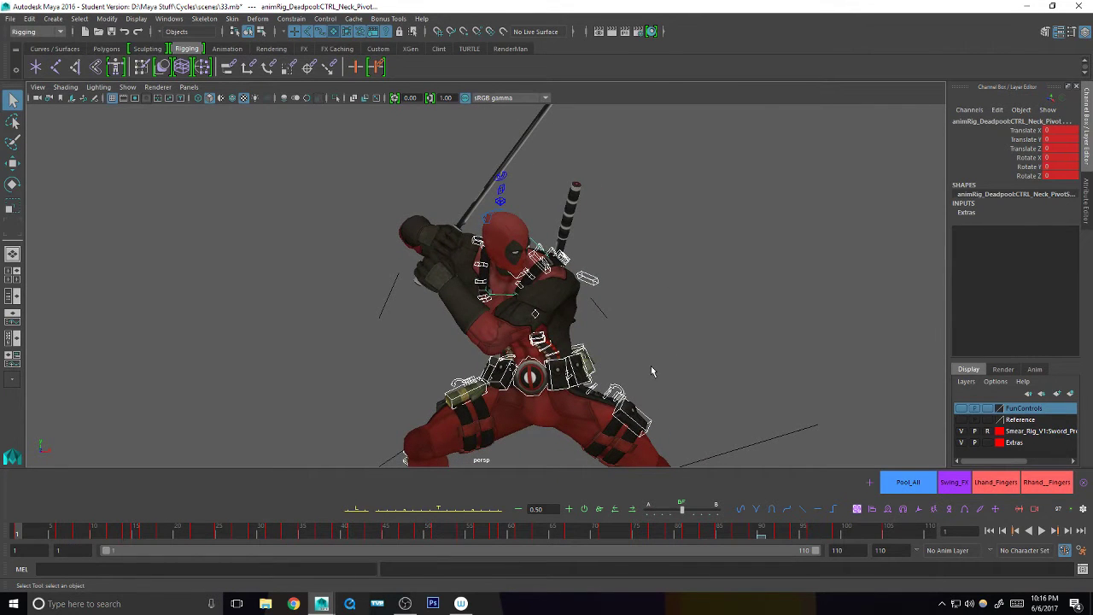
- Show the selected gear controls' curves in the Graph Editor and set a key on them at frame 1
{"action": "key", "text": "shift+g"}
{"action": "key", "text": "a"}
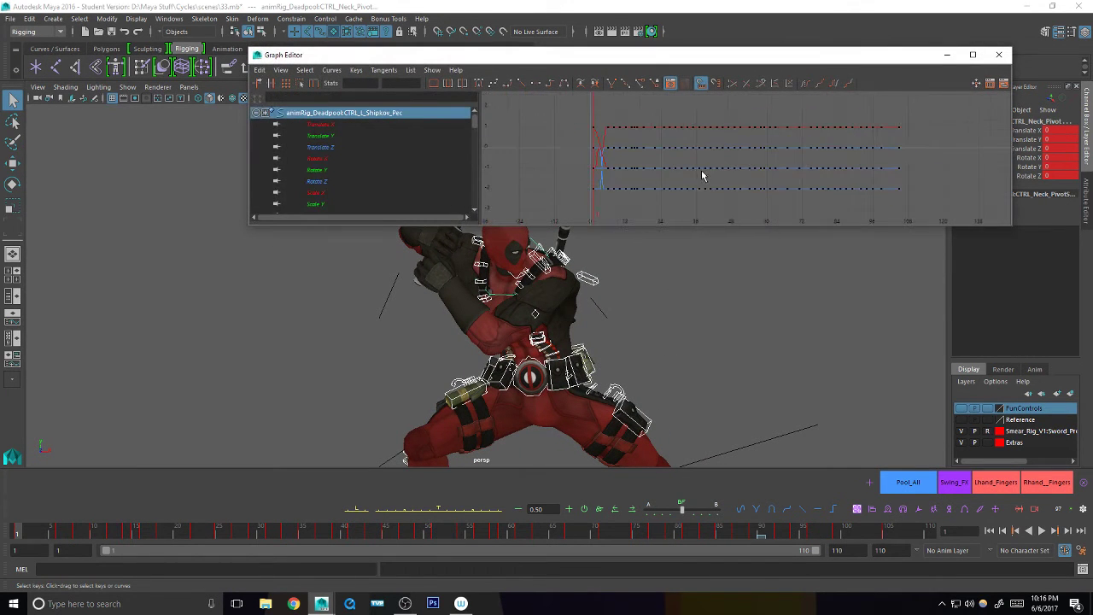
{"action": "middle_click_drag", "start_coordinate": [694, 192], "coordinate": [696, 202], "text": "alt"}
{"action": "key", "text": "s"}
- Examine the gear controls' keys and curves in the Graph Editor, including the first few frames, and close the editor
{"action": "left_click_drag", "start_coordinate": [943, 121], "coordinate": [595, 220]}
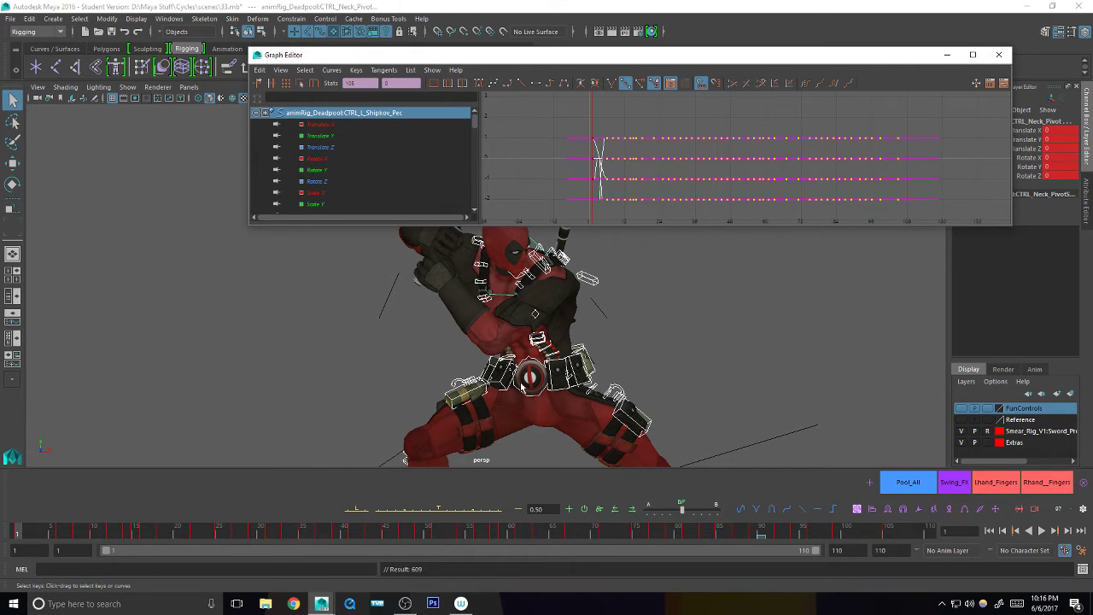
{"action": "left_click", "coordinate": [404, 511]}
{"action": "left_click_drag", "start_coordinate": [405, 510], "coordinate": [418, 512]}
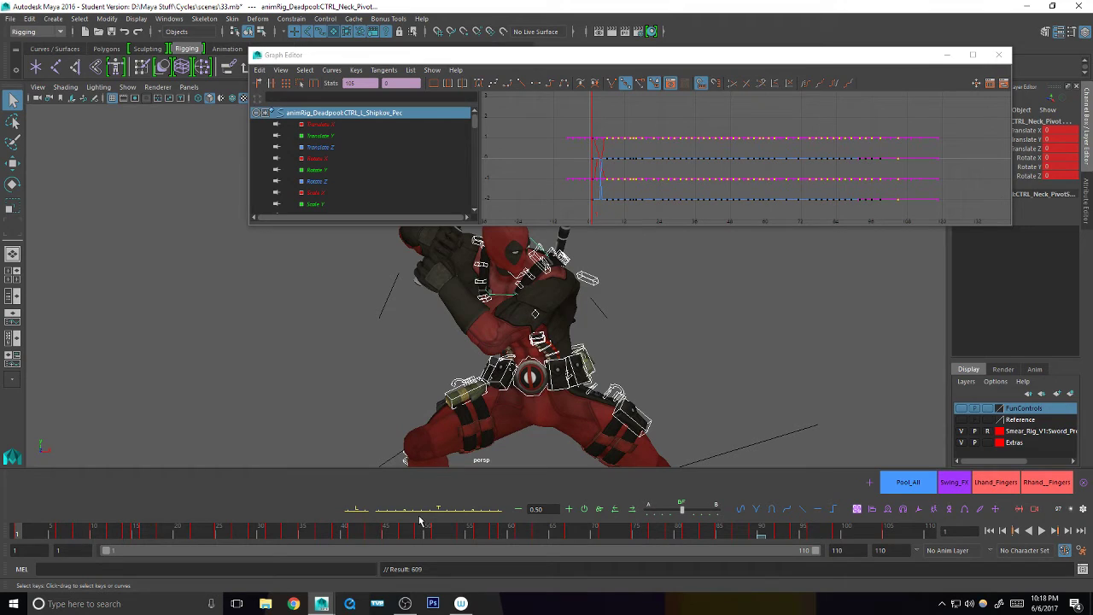
{"action": "left_click", "coordinate": [725, 162]}
{"action": "left_click", "coordinate": [596, 149]}
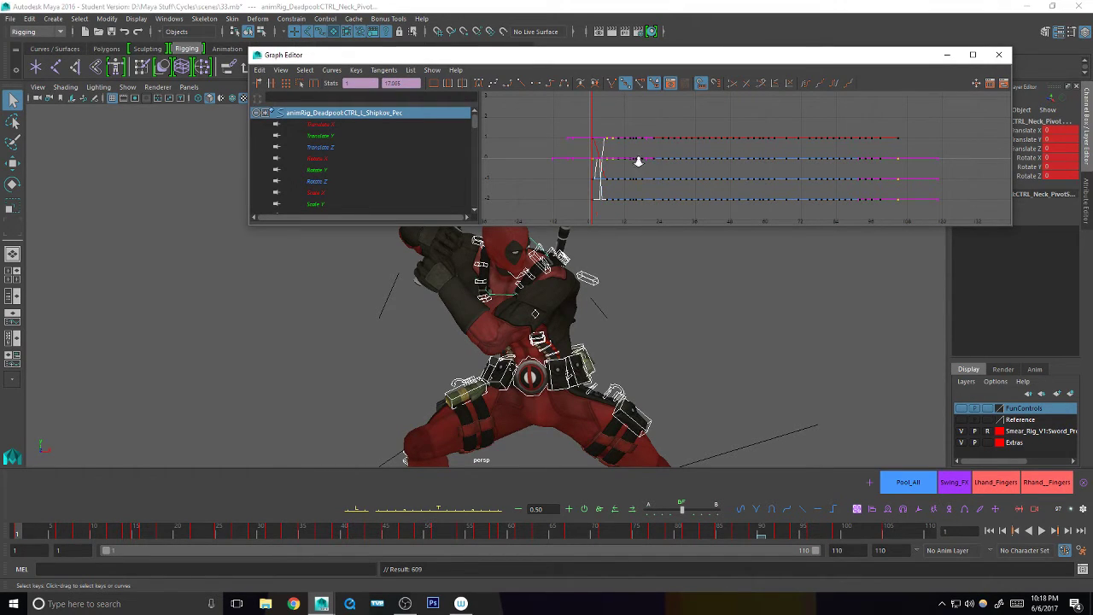
{"action": "right_click_drag", "start_coordinate": [637, 161], "coordinate": [689, 161], "text": "alt"}
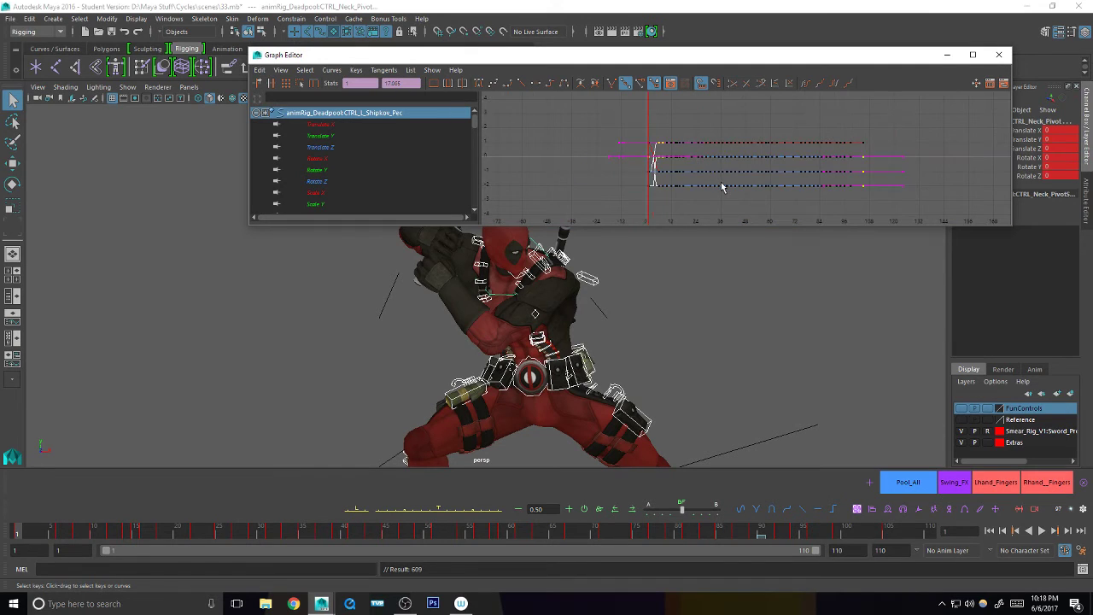
{"action": "left_click", "coordinate": [892, 147]}
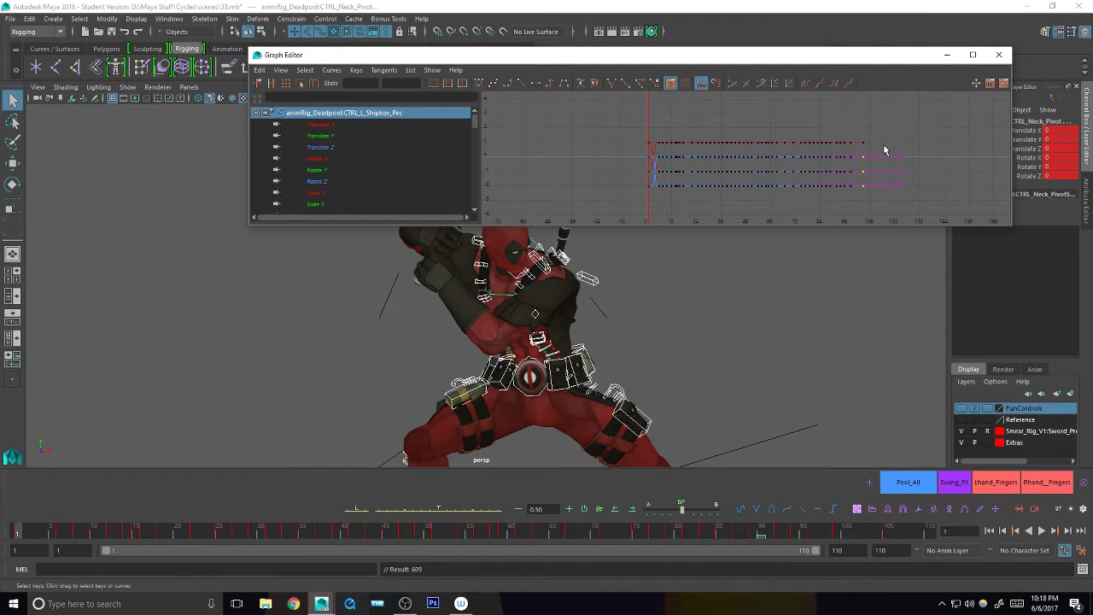
{"action": "left_click_drag", "start_coordinate": [647, 137], "coordinate": [674, 178]}
{"action": "key", "text": "f"}
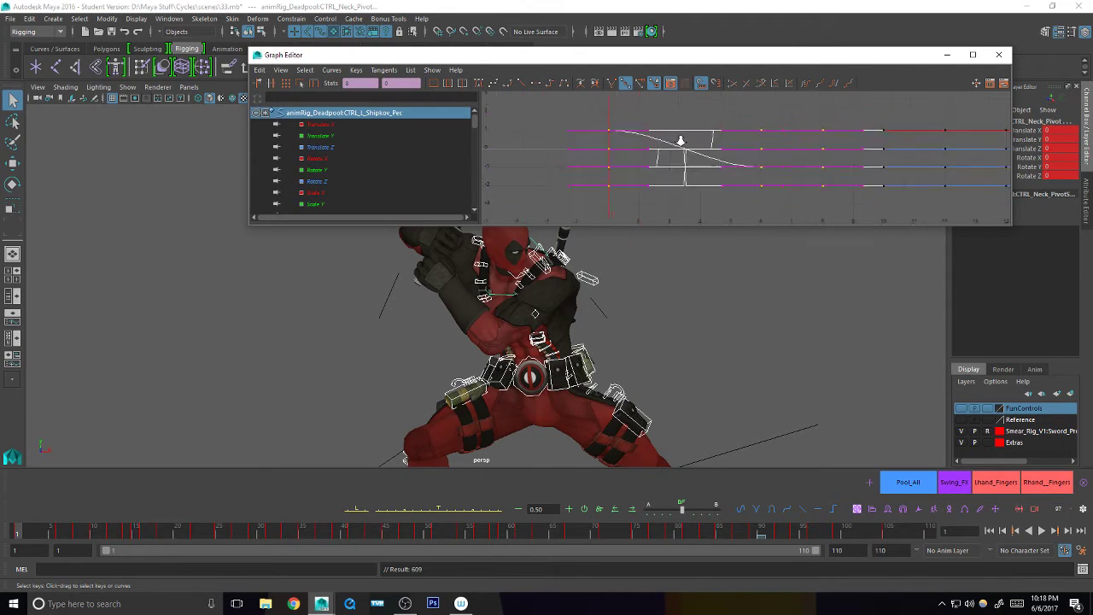
{"action": "left_click", "coordinate": [736, 126]}
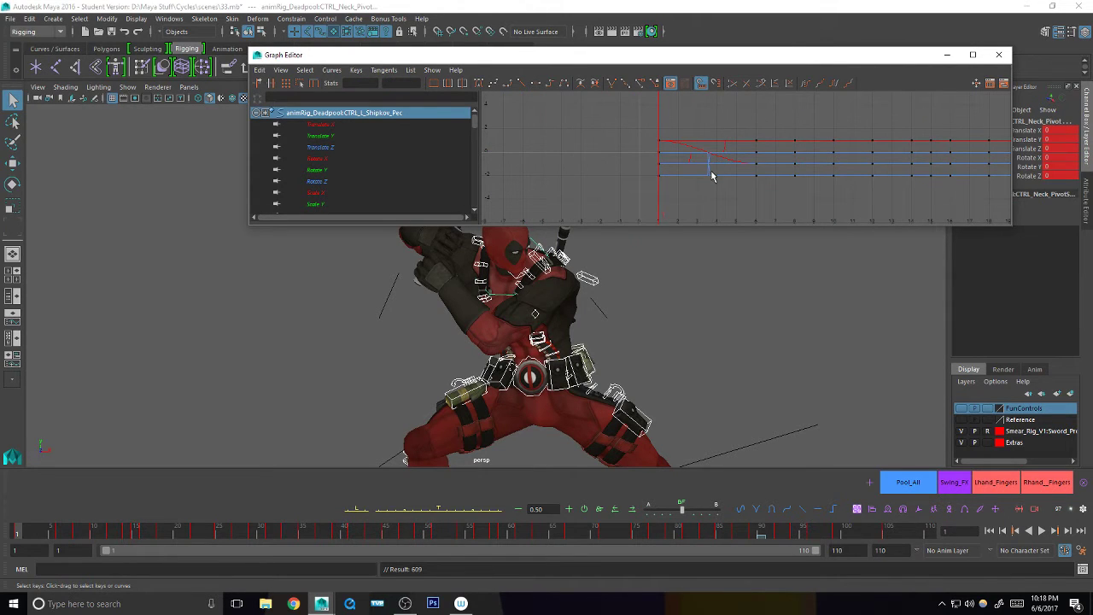
{"action": "left_click", "coordinate": [704, 163]}
{"action": "left_click", "coordinate": [999, 55]}
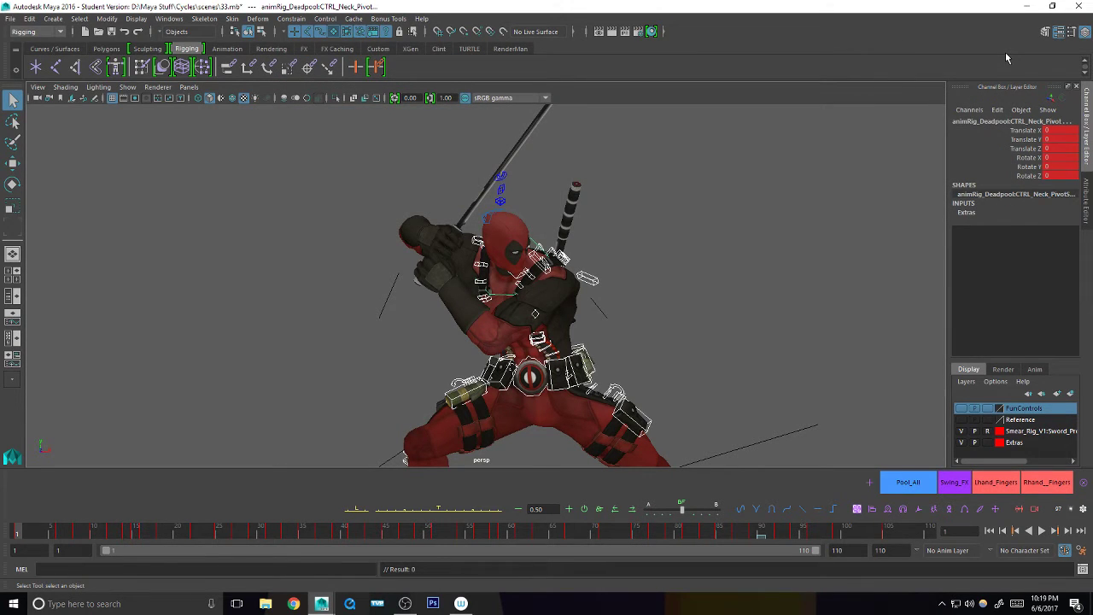
- Select flap control 2 on the head and go to frame 8
{"action": "scroll", "coordinate": [588, 200], "scroll_direction": "up", "scroll_amount": 2}
{"action": "left_click", "coordinate": [490, 195]}
{"action": "middle_click_drag", "start_coordinate": [485, 215], "coordinate": [483, 233], "text": "alt"}
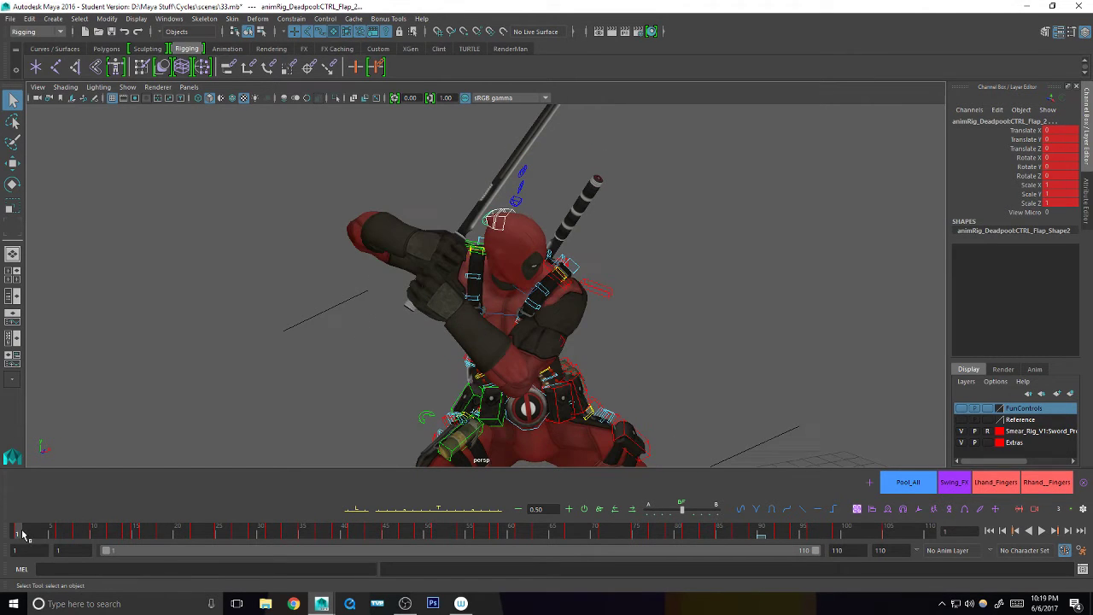
{"action": "mouse_move", "coordinate": [20, 529]}
{"action": "left_mouse_down"}
{"action": "mouse_move", "coordinate": [94, 533]}
{"action": "mouse_move", "coordinate": [76, 530]}
{"action": "left_mouse_up"}
{"action": "left_click_drag", "start_coordinate": [666, 291], "coordinate": [553, 302], "text": "alt"}
{"action": "right_click_drag", "start_coordinate": [553, 302], "coordinate": [661, 267], "text": "alt"}
- Try to rotate flap control 2 at frame 8
{"action": "key", "text": "e"}
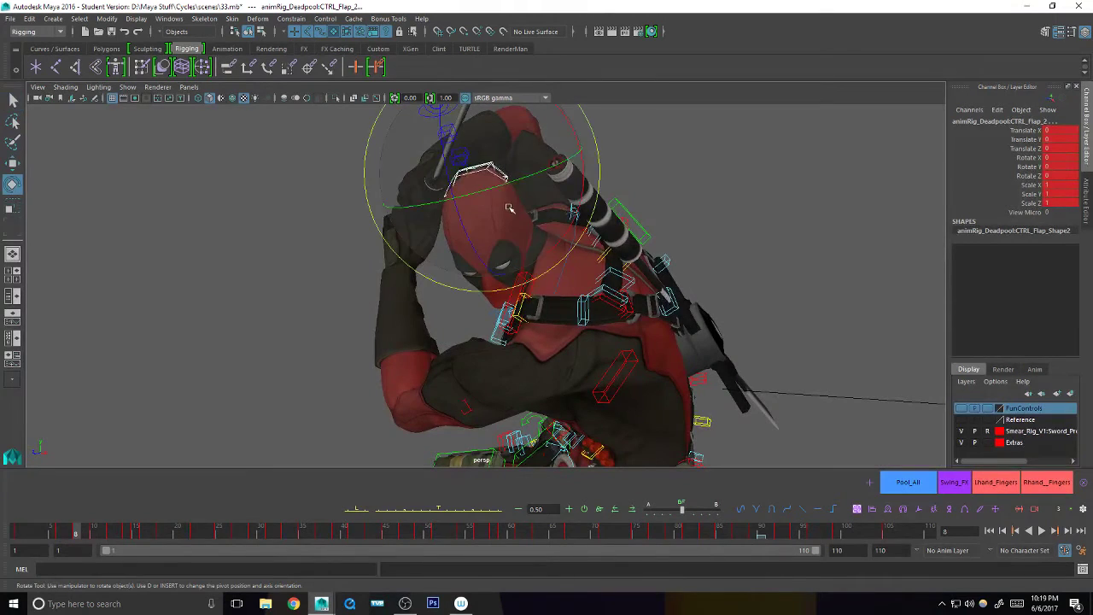
{"action": "left_click_drag", "start_coordinate": [614, 197], "coordinate": [403, 298], "text": "alt"}
{"action": "key", "text": "ctrl+z"}
{"action": "key", "text": "q"}
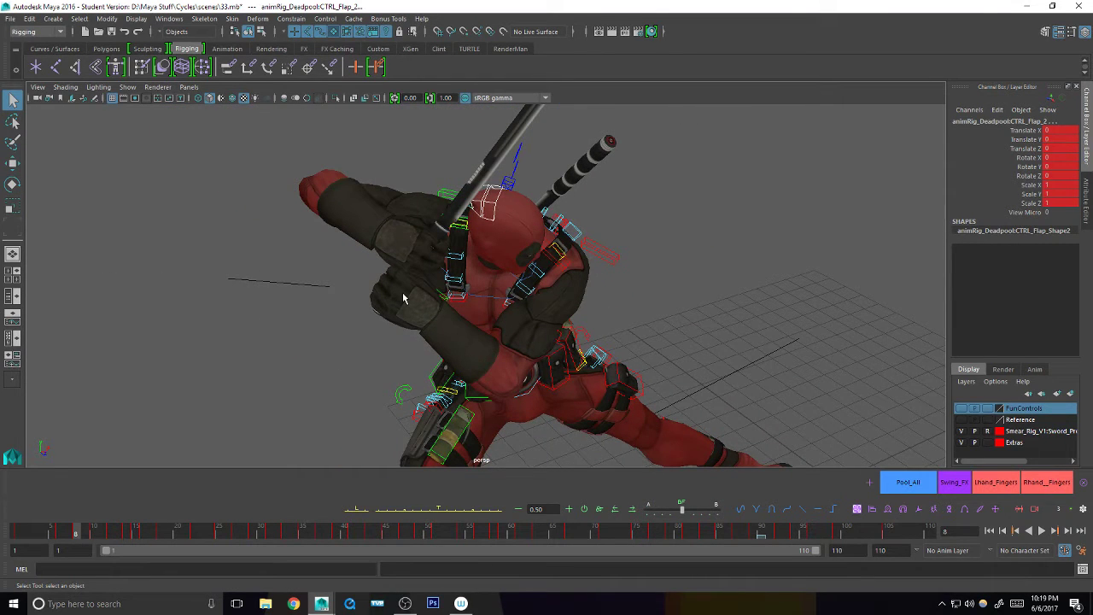
- Examine the motion between frames 6 and 9 by scrubbing, stepping through keys and playing it back, stopping at frame 9
{"action": "left_click", "coordinate": [59, 533]}
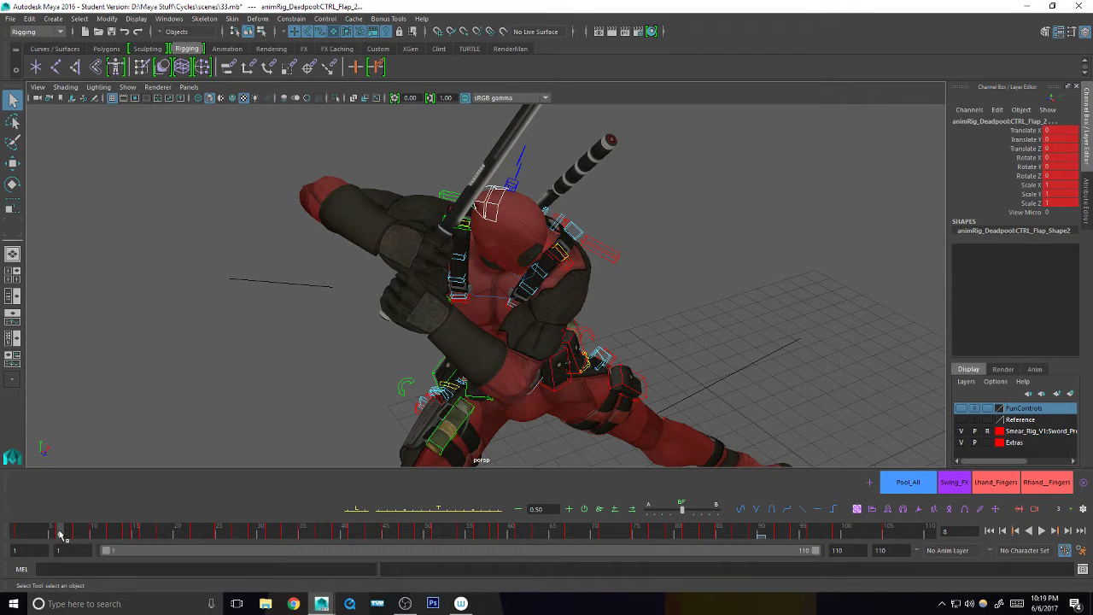
{"action": "left_click_drag", "start_coordinate": [68, 535], "coordinate": [78, 536]}
{"action": "left_click", "coordinate": [62, 533]}
{"action": "key", "text": "period"}
{"action": "key", "text": "comma"}
{"action": "key", "text": "period"}
{"action": "key", "text": "comma"}
{"action": "key", "text": "period"}
{"action": "key", "text": "period"}
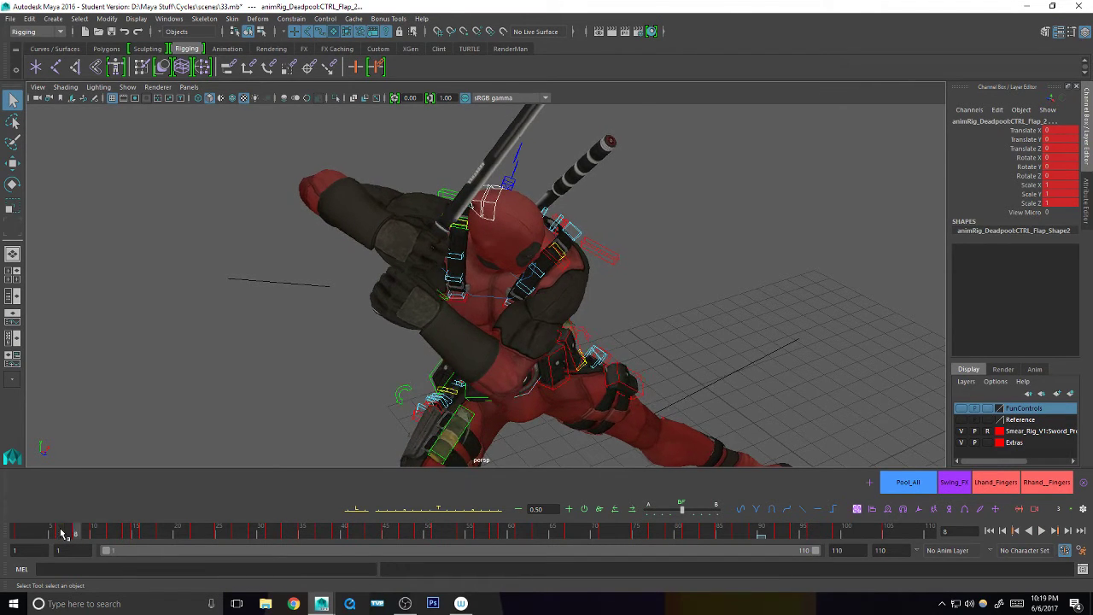
{"action": "key", "text": "comma"}
{"action": "key", "text": "comma"}
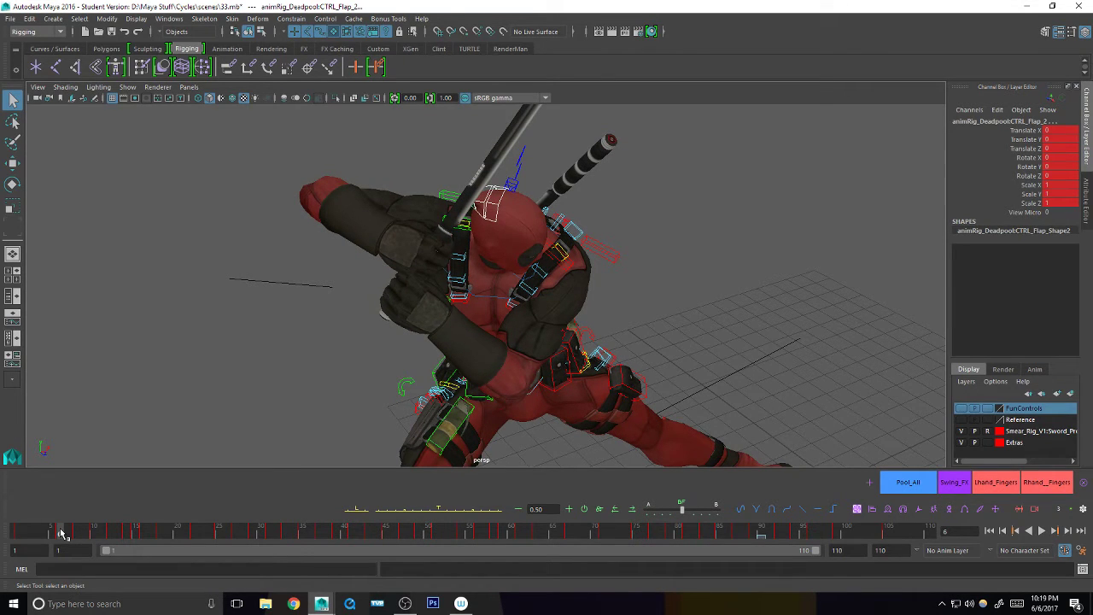
{"action": "key", "text": "alt+v"}
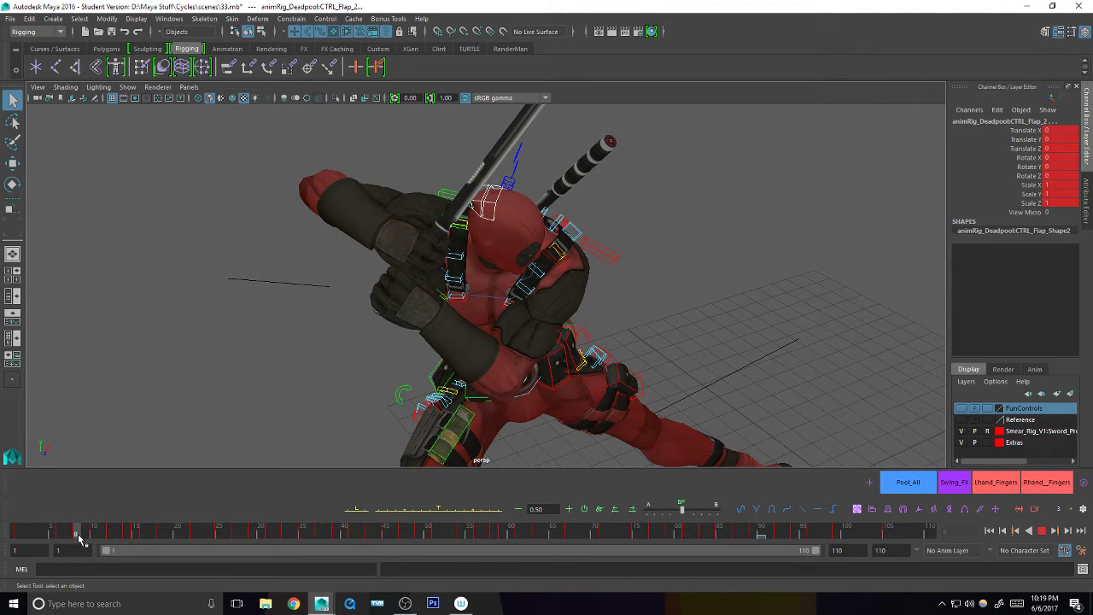
{"action": "left_click", "coordinate": [84, 537]}
- Try to rotate flap control 2 on the head at frame 9
{"action": "right_click_drag", "start_coordinate": [581, 280], "coordinate": [522, 273], "text": "alt"}
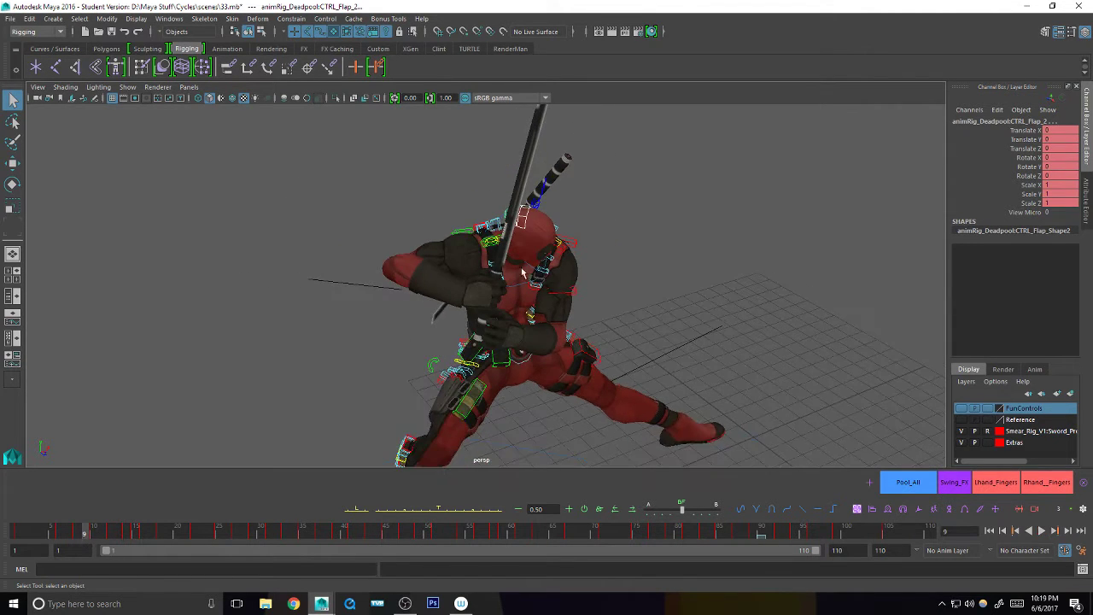
{"action": "left_click_drag", "start_coordinate": [538, 275], "coordinate": [503, 260], "text": "alt"}
{"action": "right_click_drag", "start_coordinate": [503, 260], "coordinate": [578, 265], "text": "alt"}
{"action": "left_click_drag", "start_coordinate": [578, 265], "coordinate": [574, 347], "text": "alt"}
{"action": "key", "text": "e"}
{"action": "left_click_drag", "start_coordinate": [551, 194], "coordinate": [580, 199]}
{"action": "left_click_drag", "start_coordinate": [521, 307], "coordinate": [521, 239], "text": "alt"}
{"action": "key", "text": "ctrl+z"}
{"action": "key", "text": "q"}
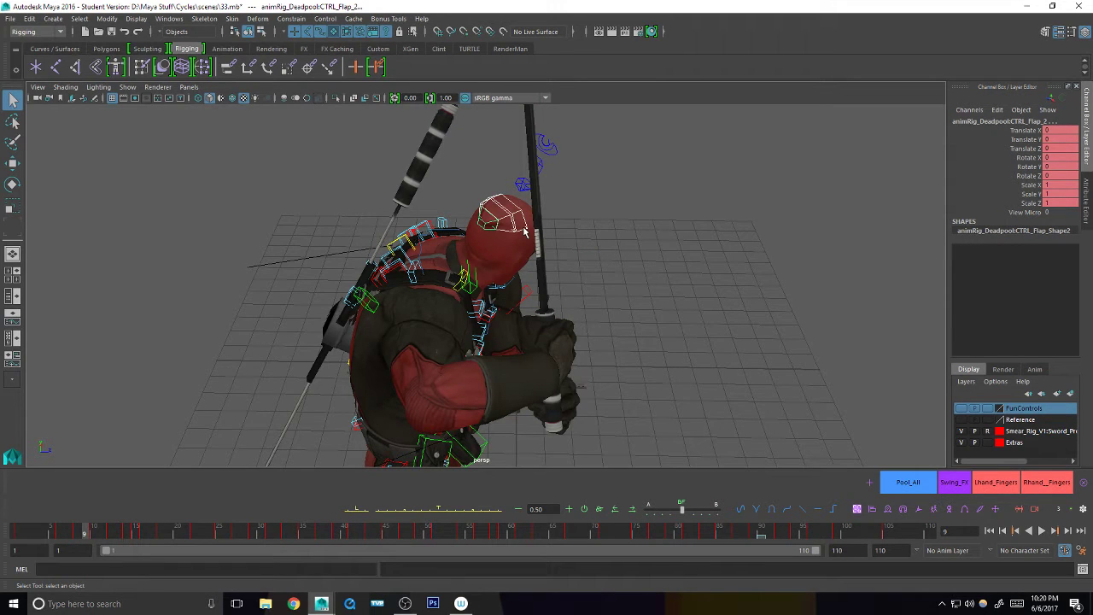
- Try to adjust flap control 2 at frame 9 with the Rotate and Move tools
{"action": "mouse_move", "coordinate": [524, 230]}
{"action": "left_mouse_down", "text": "alt"}
{"action": "mouse_move", "coordinate": [554, 200]}
{"action": "mouse_move", "coordinate": [541, 221]}
{"action": "mouse_move", "coordinate": [808, 202]}
{"action": "mouse_move", "coordinate": [589, 247]}
{"action": "mouse_move", "coordinate": [518, 220]}
{"action": "mouse_move", "coordinate": [443, 295]}
{"action": "mouse_move", "coordinate": [534, 232]}
{"action": "left_mouse_up", "text": "alt"}
{"action": "key", "text": "e"}
{"action": "key", "text": "w"}
{"action": "key", "text": "ctrl+z"}
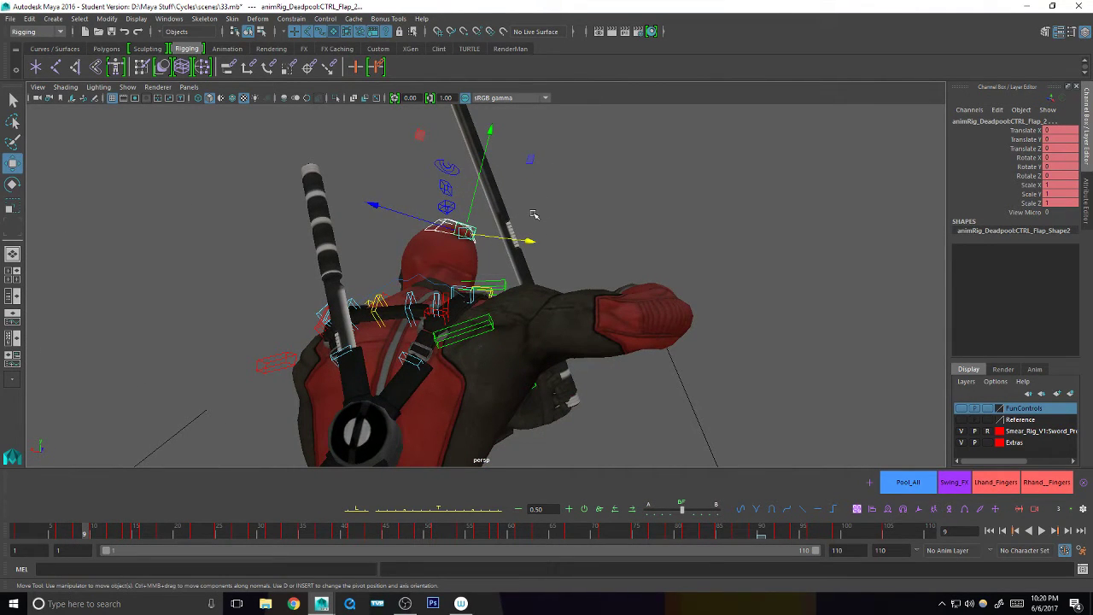
- Examine the head flap's motion between frames 7 and 9 from a raised rear viewpoint
{"action": "key", "text": "comma"}
{"action": "left_click_drag", "start_coordinate": [532, 214], "coordinate": [448, 395], "text": "alt"}
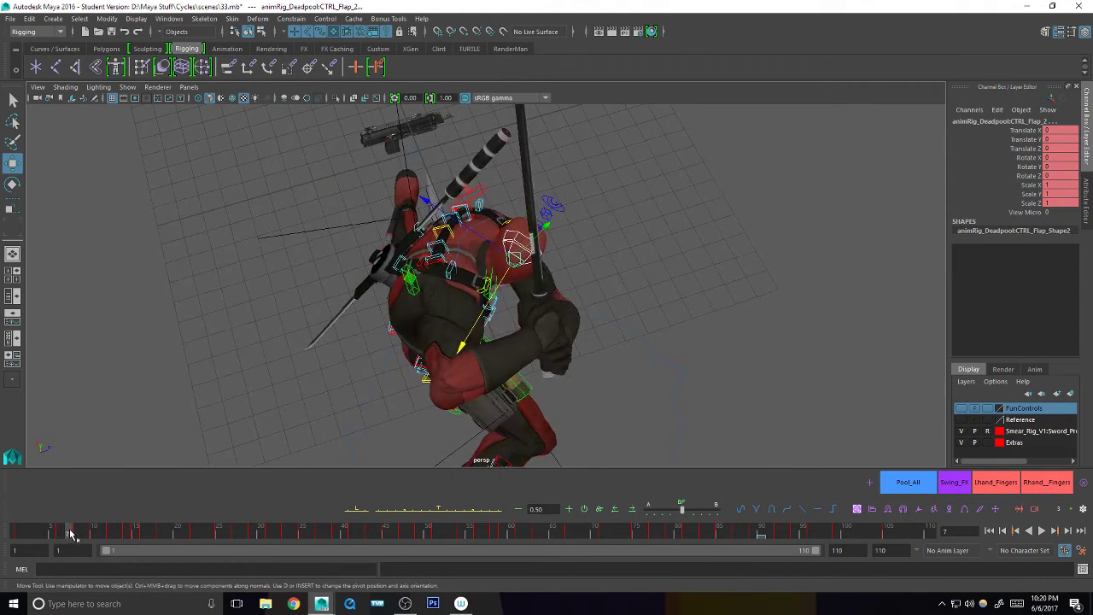
{"action": "mouse_move", "coordinate": [74, 534]}
{"action": "left_mouse_down"}
{"action": "mouse_move", "coordinate": [86, 533]}
{"action": "mouse_move", "coordinate": [76, 534]}
{"action": "left_mouse_up"}
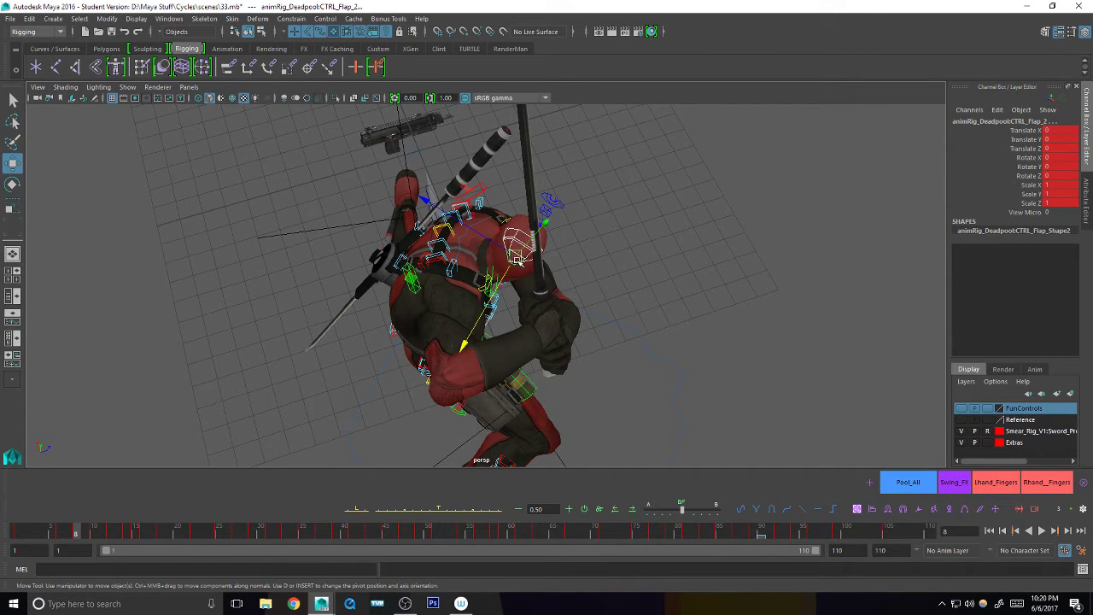
{"action": "key", "text": "alt+period"}
{"action": "key", "text": "alt+period"}
{"action": "key", "text": "alt+comma"}
{"action": "key", "text": "alt+comma"}
{"action": "key", "text": "alt+period"}
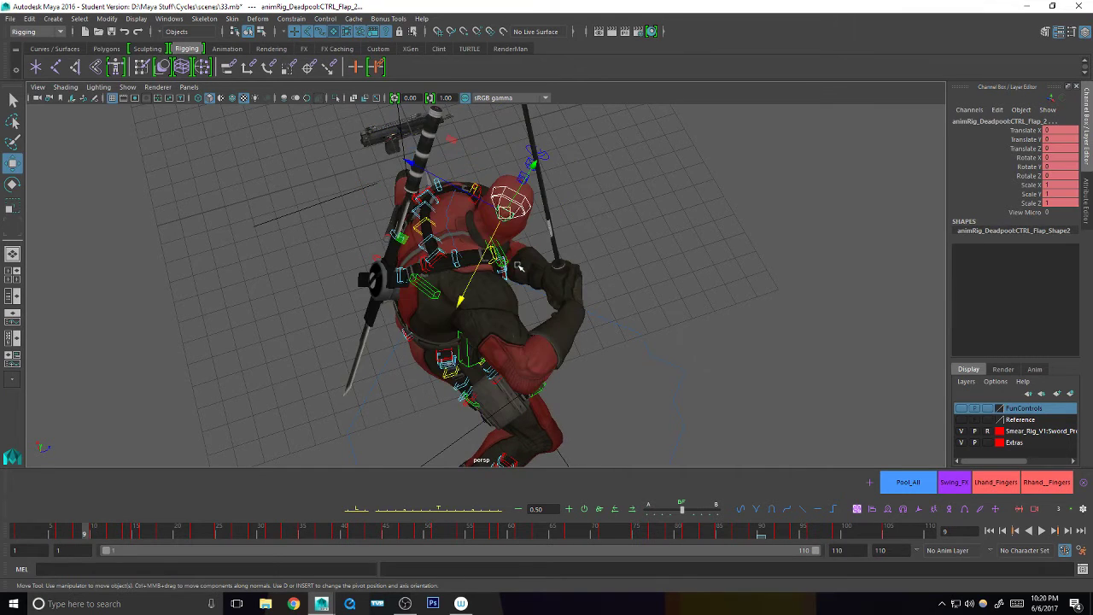
- Rotate flap control 2 at frame 10 to about X -1.5, Y 5.65, Z 1.11
{"action": "key", "text": "alt+period"}
{"action": "key", "text": "e"}
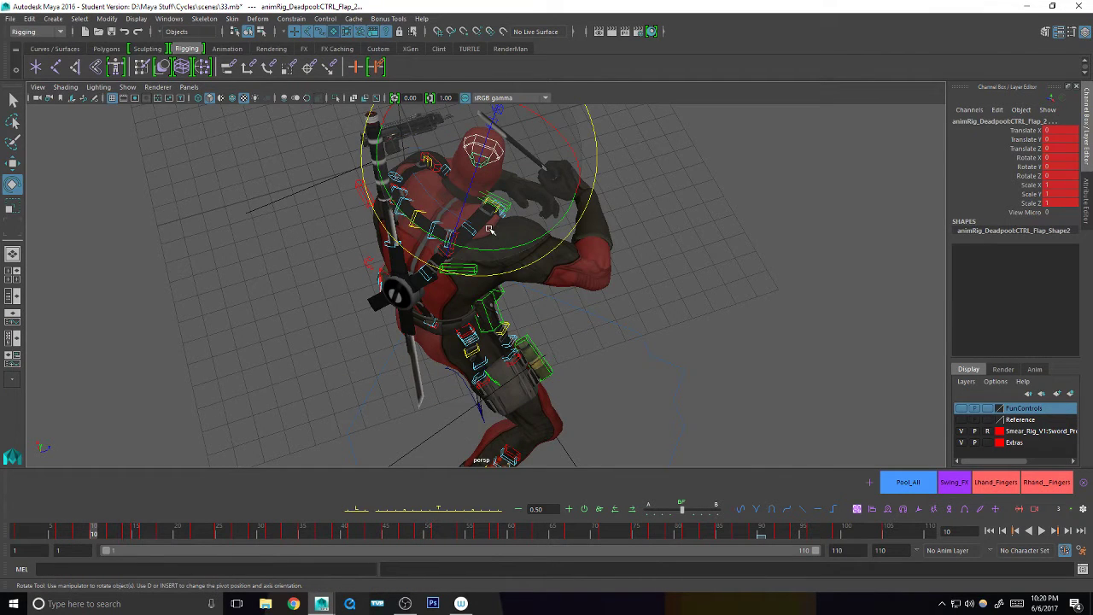
{"action": "key", "text": "w"}
{"action": "left_click_drag", "start_coordinate": [489, 229], "coordinate": [473, 264]}
{"action": "key", "text": "q"}
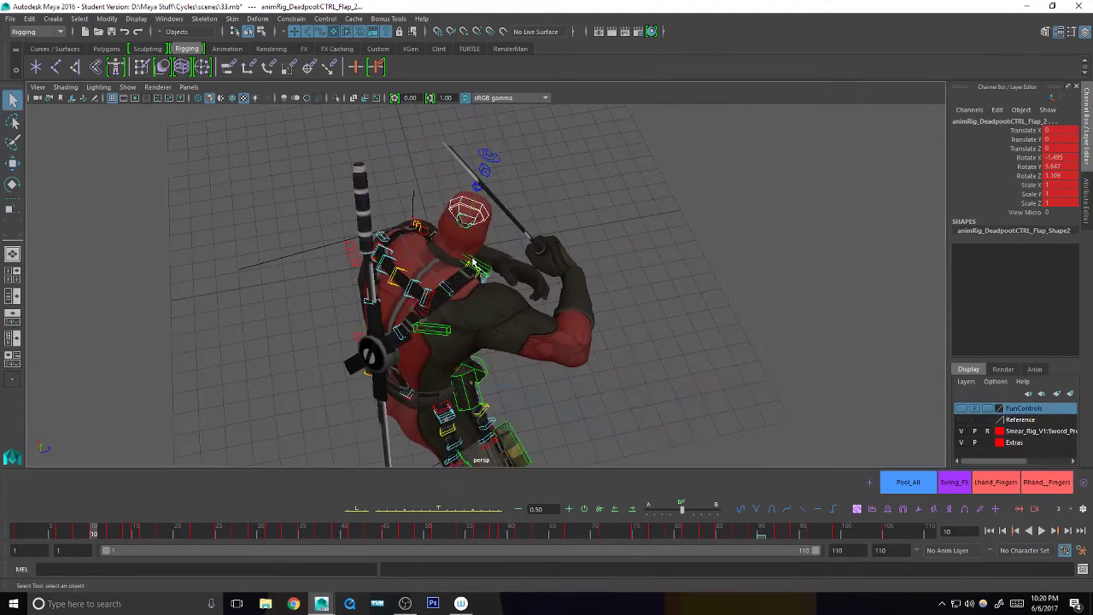
- Rotate flap control 2 at frame 9 to about X -2.01, Y 6.31, Z 0.6
{"action": "left_click", "coordinate": [77, 533]}
{"action": "mouse_move", "coordinate": [83, 534]}
{"action": "left_mouse_down"}
{"action": "mouse_move", "coordinate": [93, 536]}
{"action": "mouse_move", "coordinate": [83, 535]}
{"action": "left_mouse_up"}
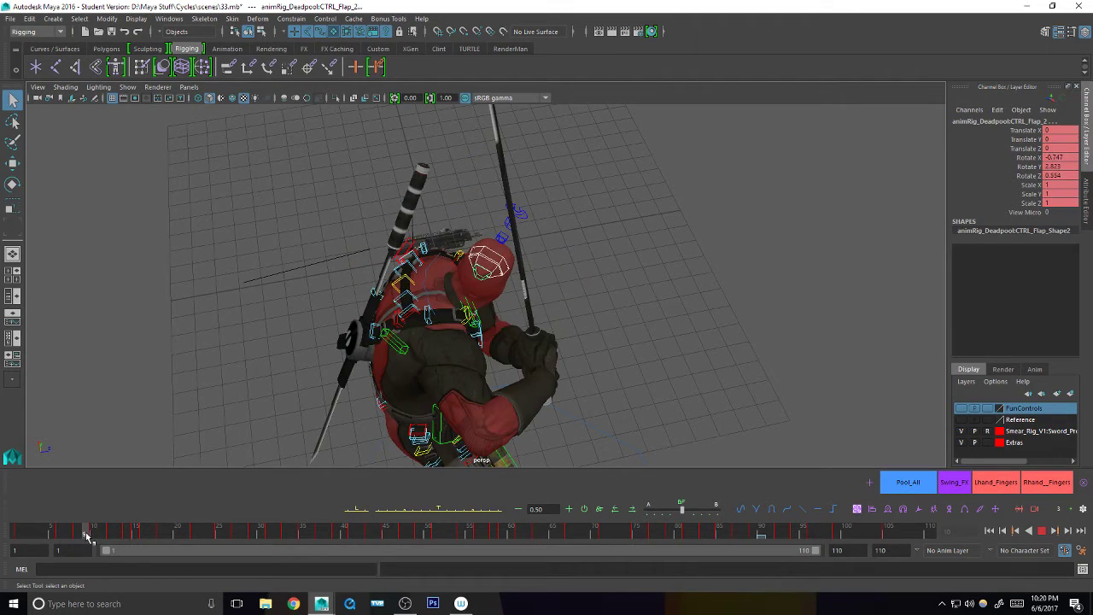
{"action": "key", "text": "e"}
{"action": "left_click_drag", "start_coordinate": [489, 345], "coordinate": [476, 329]}
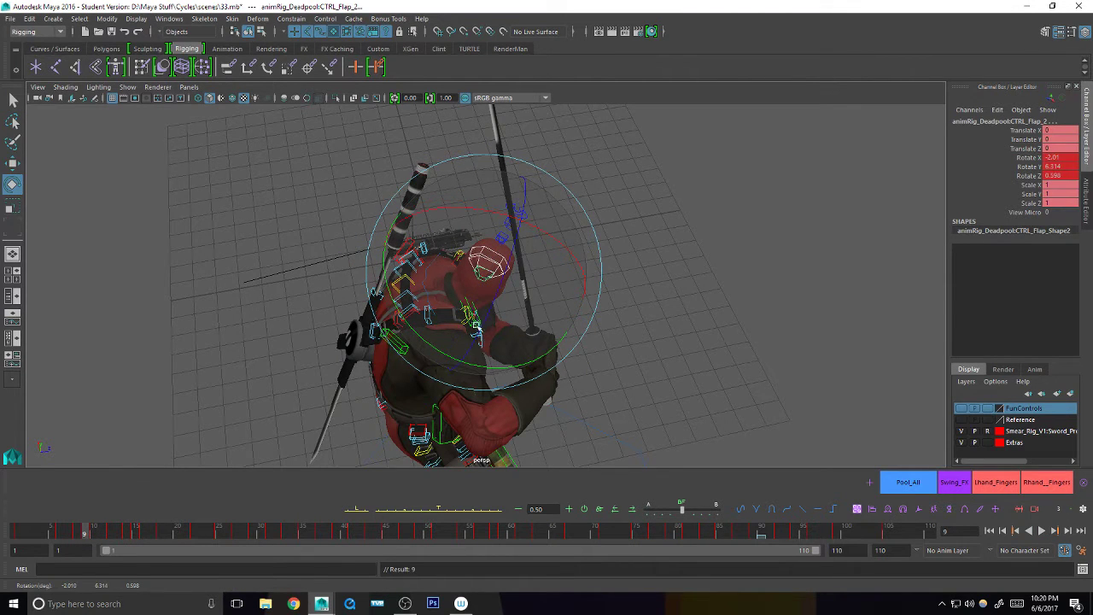
- Rotate flap control 2 at frame 11 to about X -0.66, Y 4.95, Z 2.07
{"action": "key", "text": "alt+comma"}
{"action": "key", "text": "alt+period"}
{"action": "key", "text": "alt+period"}
{"action": "key", "text": "alt+period"}
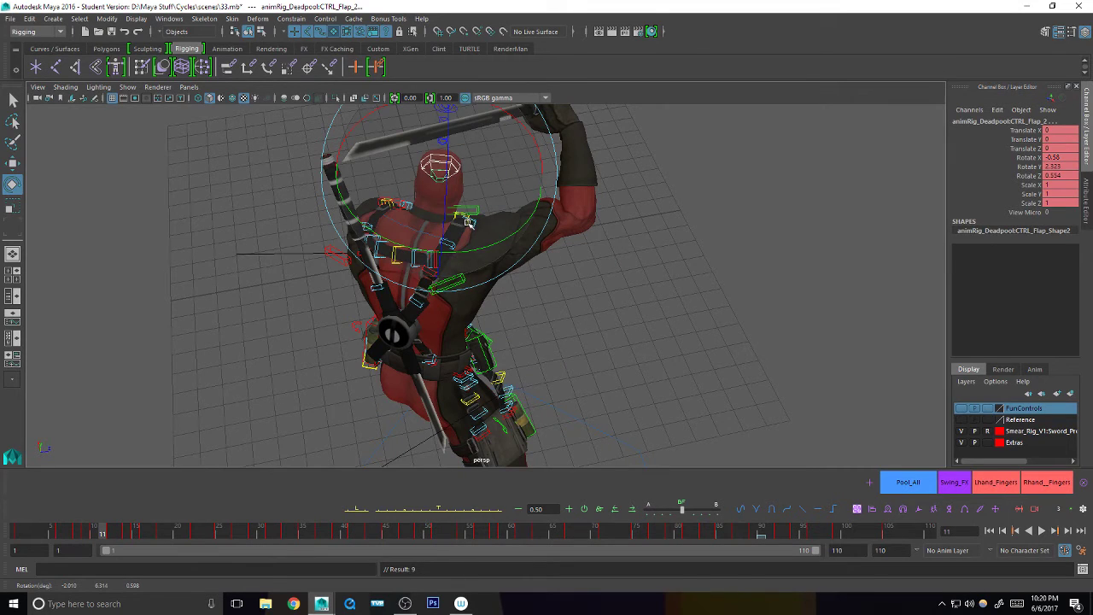
{"action": "left_click_drag", "start_coordinate": [468, 223], "coordinate": [478, 231]}
- Refine flap control 2 at frame 9 from the front, rotating it to about X -2.12, Y 6.28, Z -0.4, and key it
{"action": "left_click_drag", "start_coordinate": [621, 338], "coordinate": [530, 302], "text": "alt"}
{"action": "key", "text": "alt+comma"}
{"action": "key", "text": "alt+comma"}
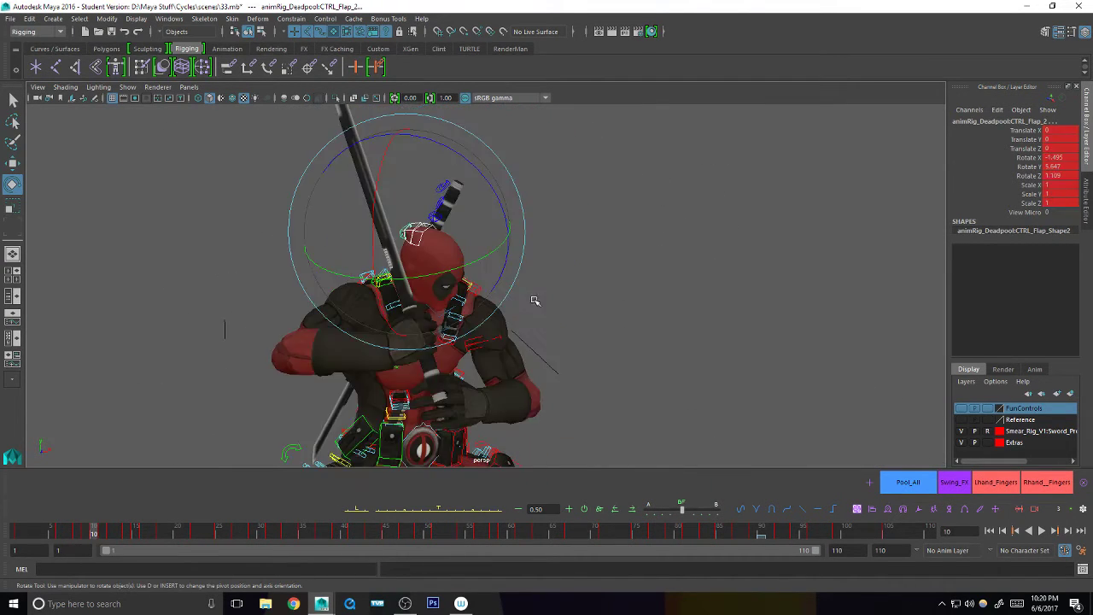
{"action": "left_click", "coordinate": [75, 533]}
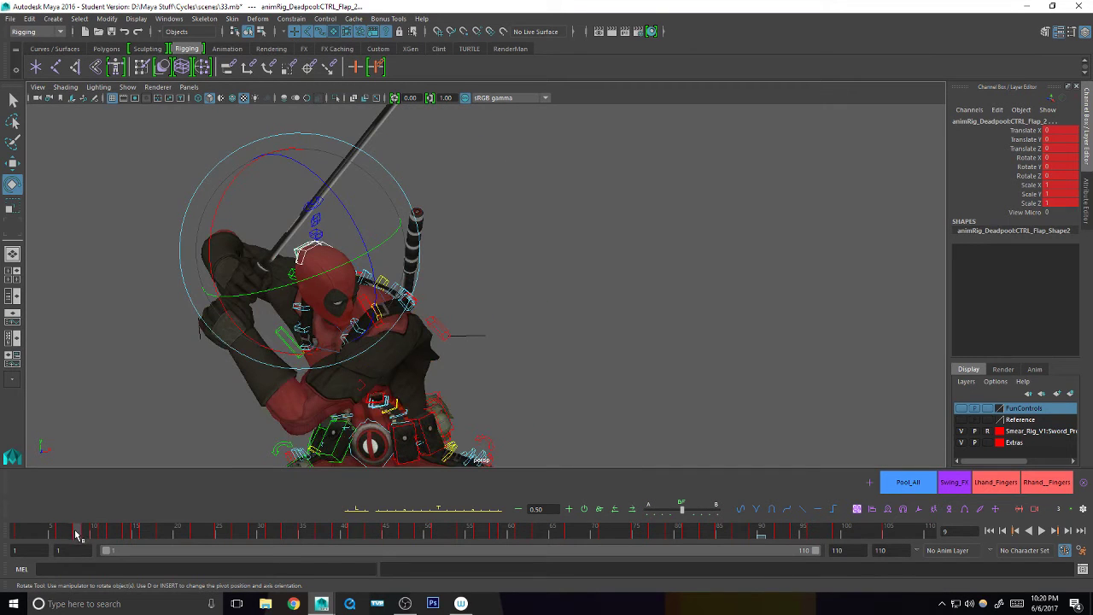
{"action": "left_click", "coordinate": [82, 534]}
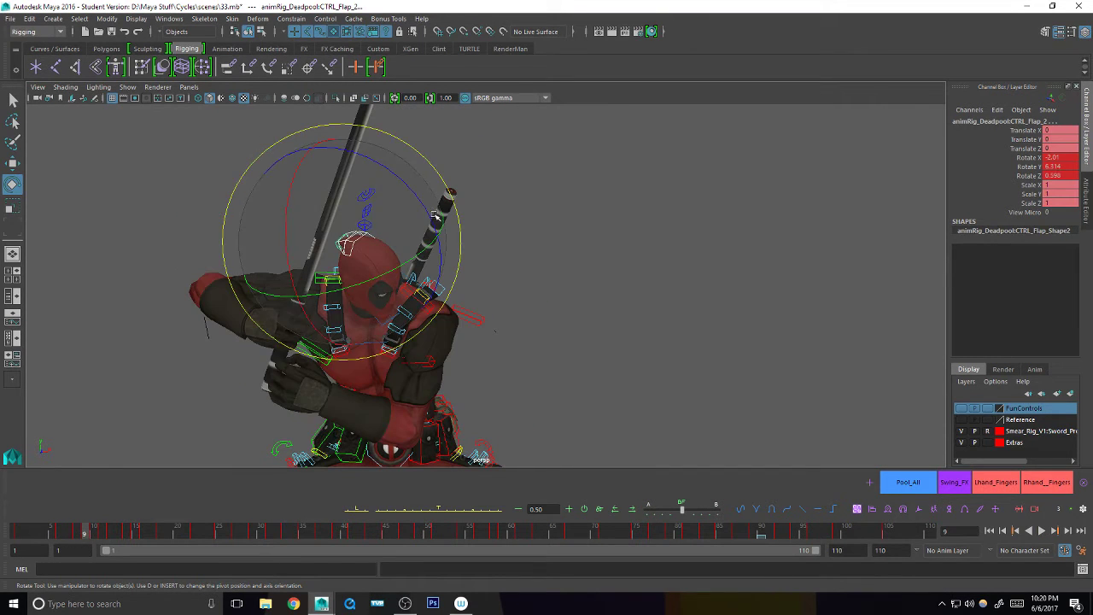
{"action": "left_click_drag", "start_coordinate": [425, 207], "coordinate": [425, 215]}
{"action": "key", "text": "s"}
{"action": "key", "text": "q"}
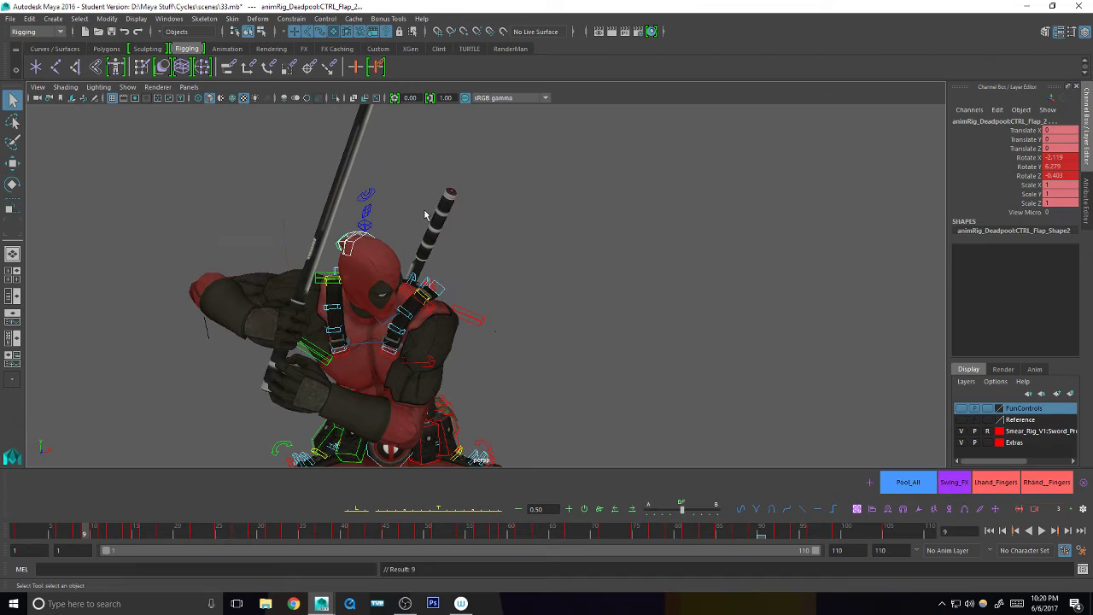
- Adjust flap control 2 at frame 10 to a rotation of about X -1.95, Y 5.51, Z -3.54
{"action": "left_click", "coordinate": [93, 533]}
{"action": "key", "text": "e"}
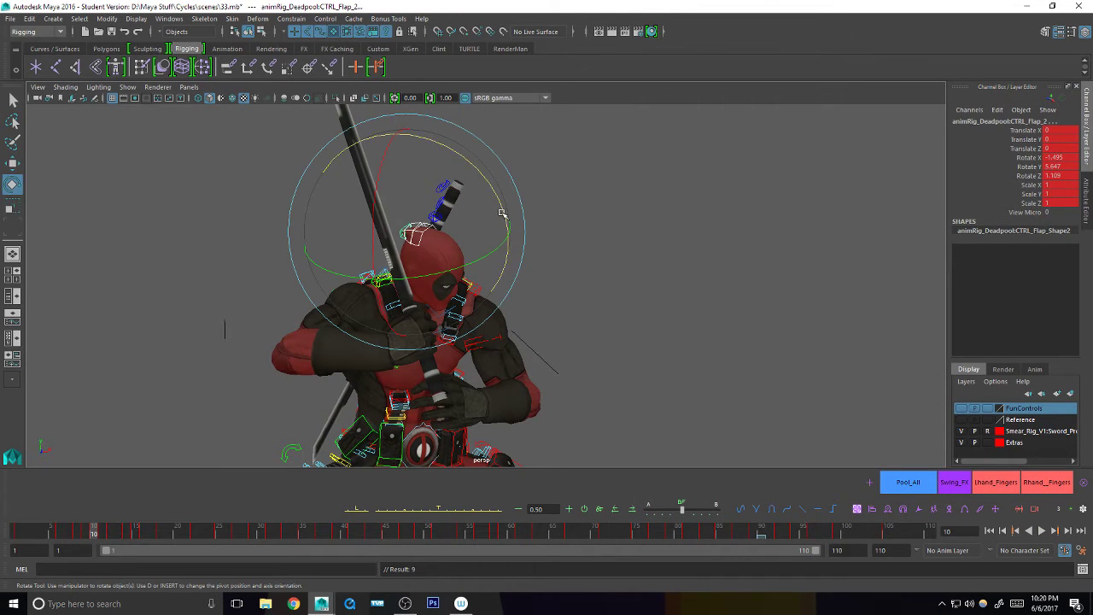
{"action": "left_click_drag", "start_coordinate": [502, 213], "coordinate": [520, 175]}
{"action": "key", "text": "q"}
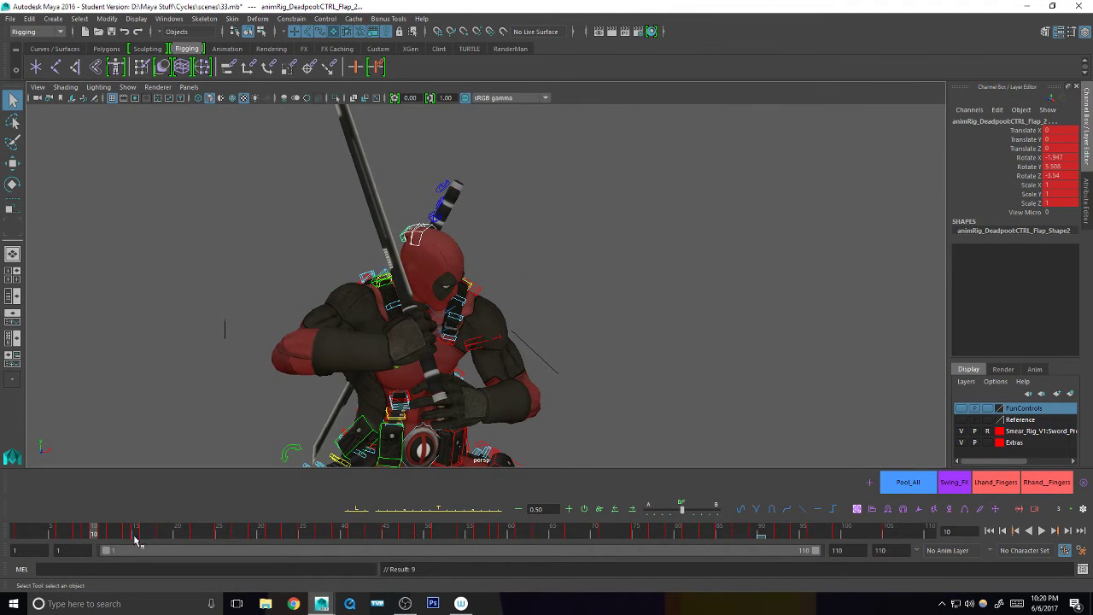
- Adjust flap control 2 at frame 11 to a rotation of about X -1.17, Y 4.85, Z -3.08
{"action": "left_click", "coordinate": [98, 533]}
{"action": "key", "text": "e"}
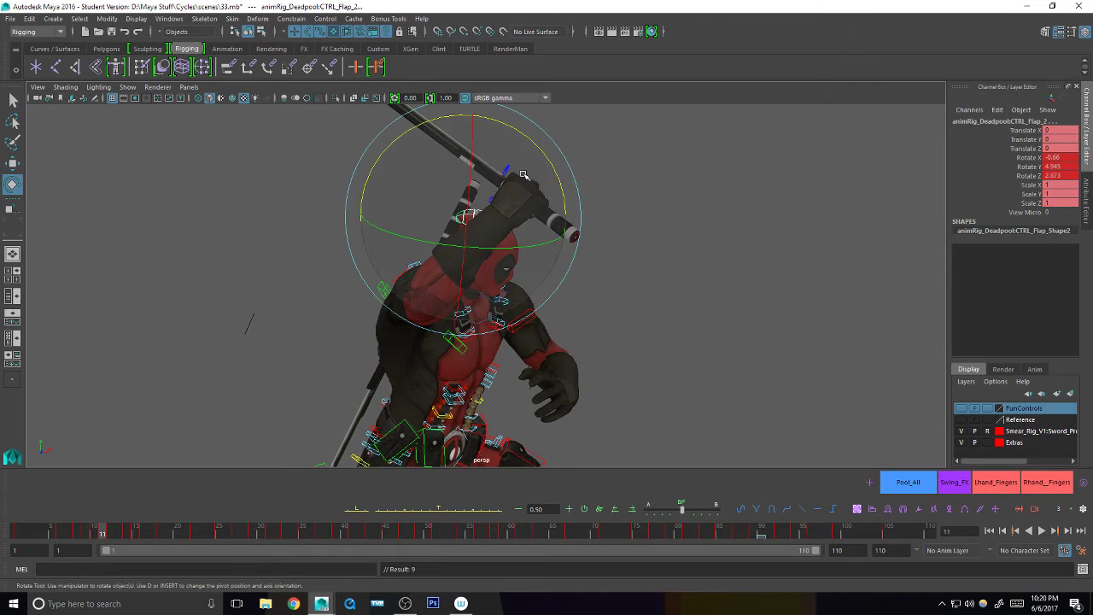
{"action": "left_click_drag", "start_coordinate": [545, 145], "coordinate": [532, 145]}
{"action": "key", "text": "q"}
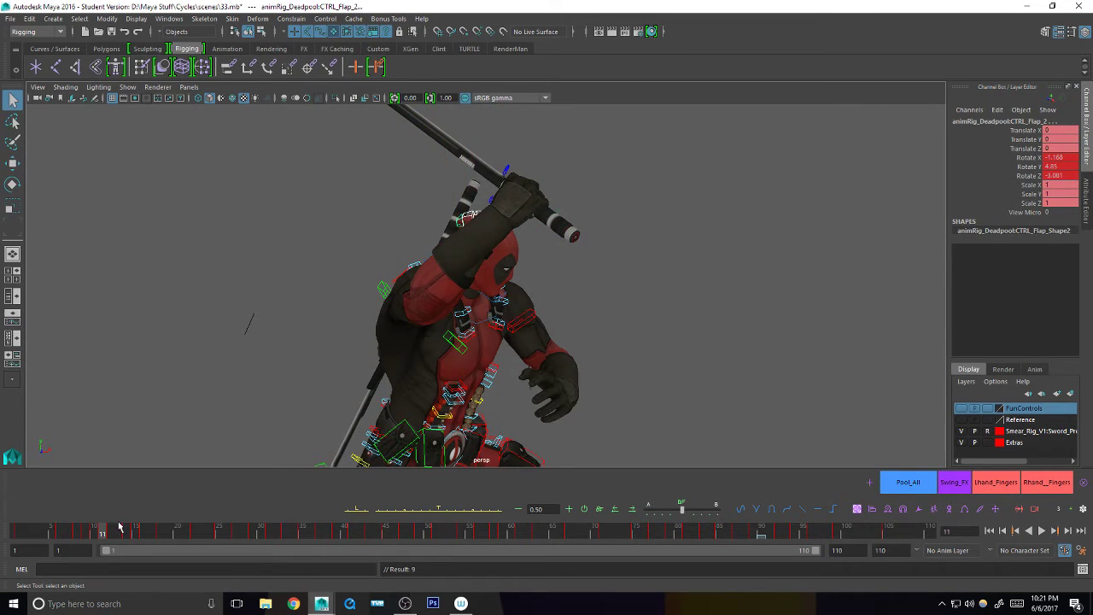
- Rotate flap control 2 around its Z axis at frame 12
{"action": "left_click", "coordinate": [111, 533]}
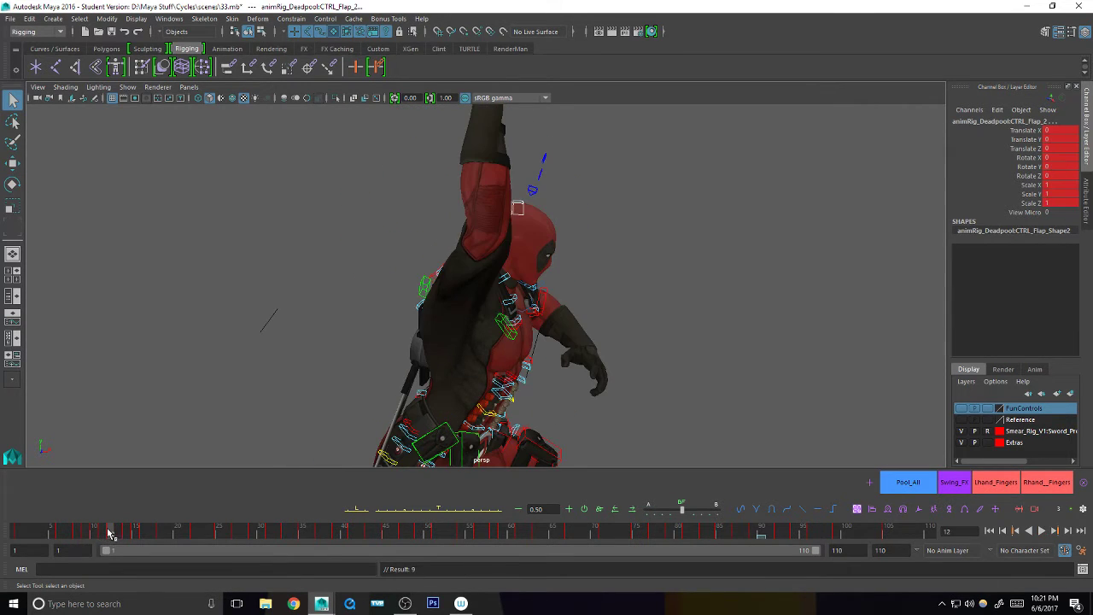
{"action": "key", "text": "e"}
{"action": "left_click_drag", "start_coordinate": [573, 168], "coordinate": [588, 158]}
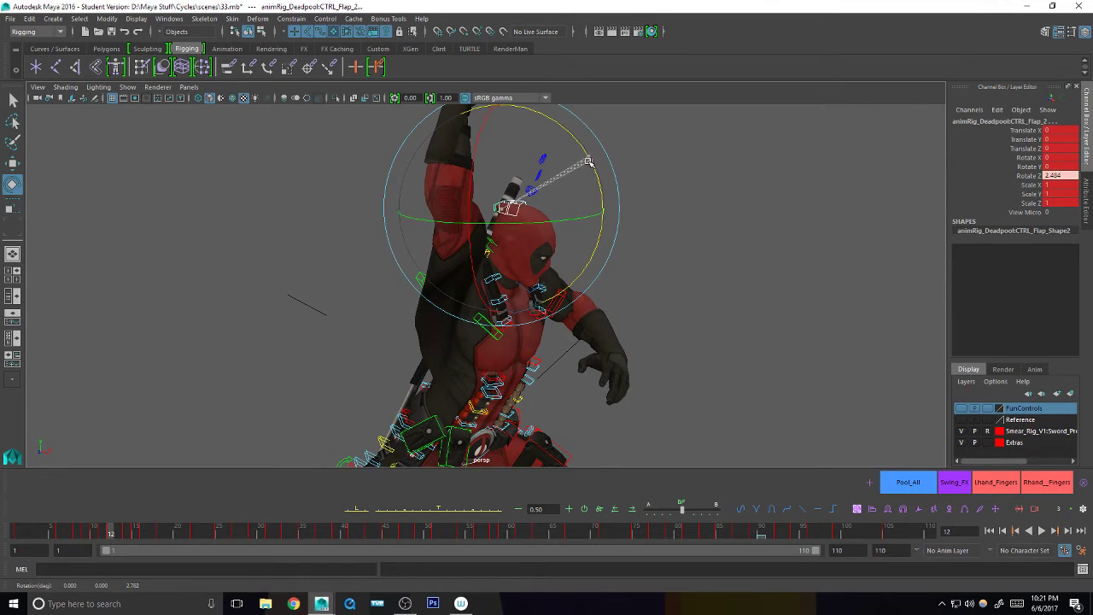
{"action": "key", "text": "q"}
- Lift flap control 2 at frame 15, moving it to about X 0.094, Y 0.026 and rotating it about 17.9 in Z
{"action": "mouse_move", "coordinate": [111, 533]}
{"action": "left_mouse_down"}
{"action": "mouse_move", "coordinate": [145, 539]}
{"action": "mouse_move", "coordinate": [130, 533]}
{"action": "left_mouse_up"}
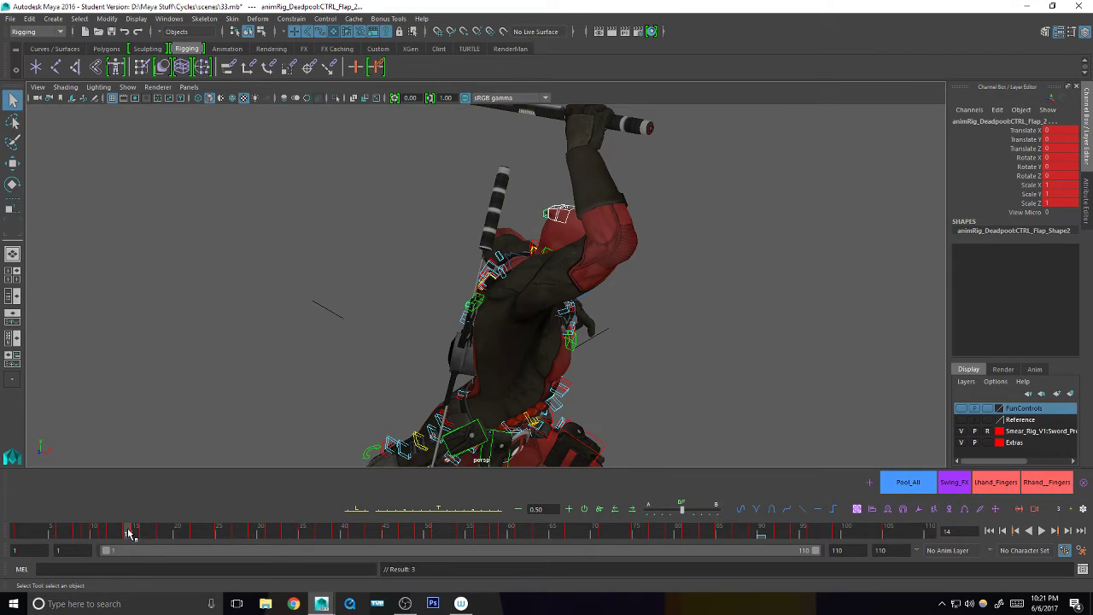
{"action": "left_click", "coordinate": [134, 533]}
{"action": "key", "text": "e"}
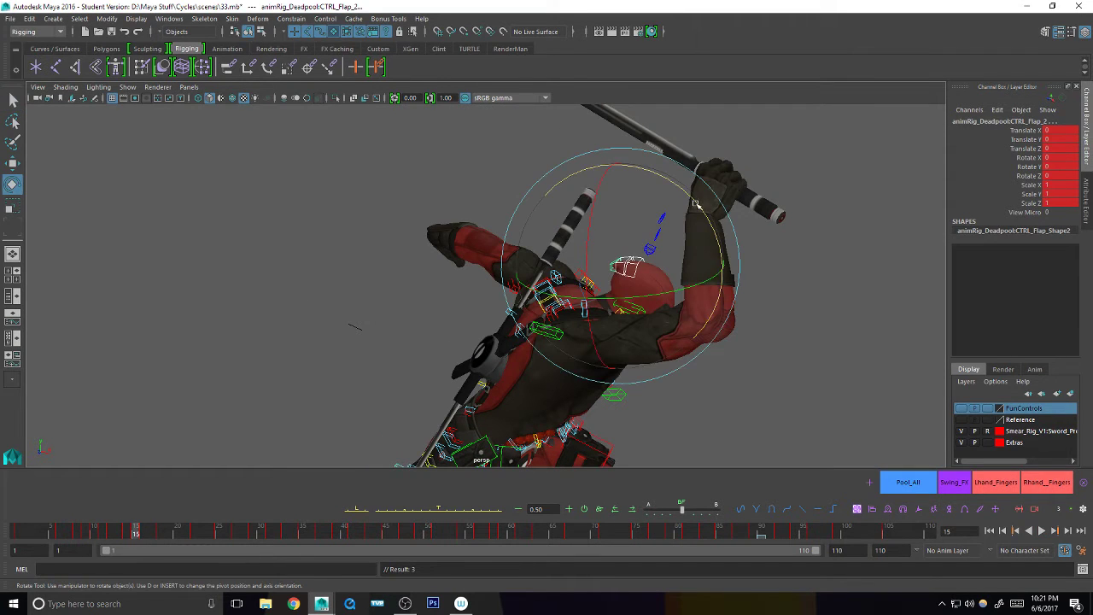
{"action": "left_click_drag", "start_coordinate": [696, 203], "coordinate": [700, 220]}
{"action": "key", "text": "w"}
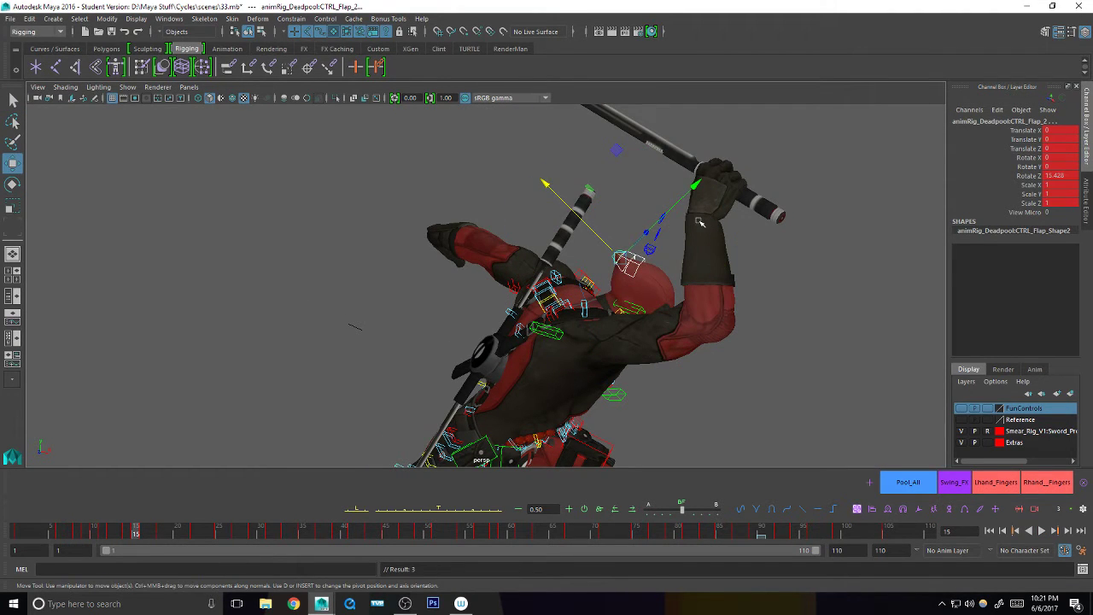
{"action": "key", "text": "e"}
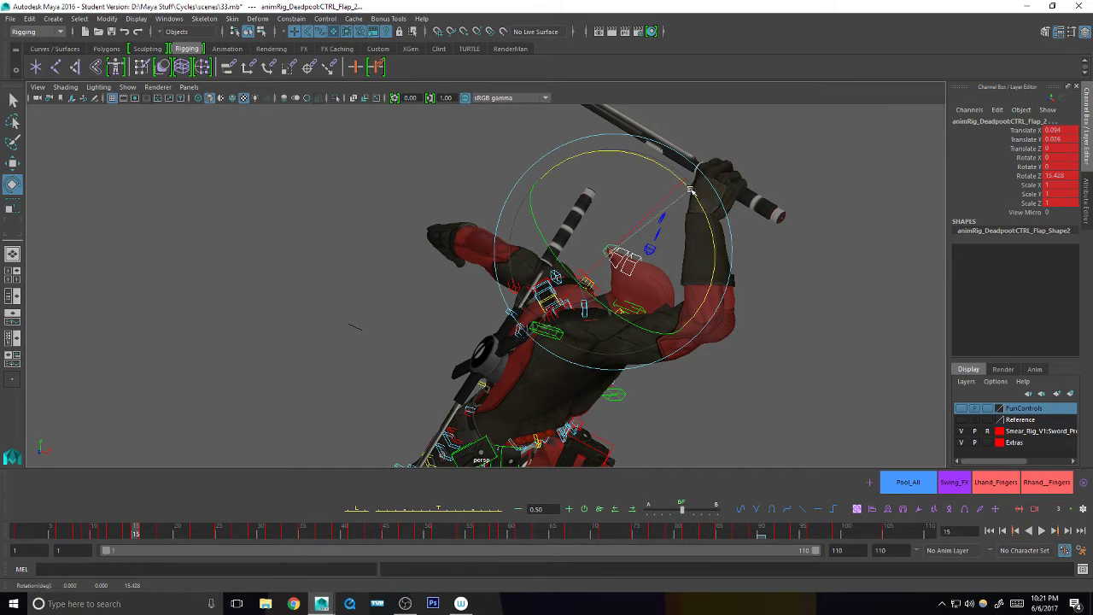
{"action": "left_click_drag", "start_coordinate": [699, 220], "coordinate": [694, 190]}
{"action": "key", "text": "q"}
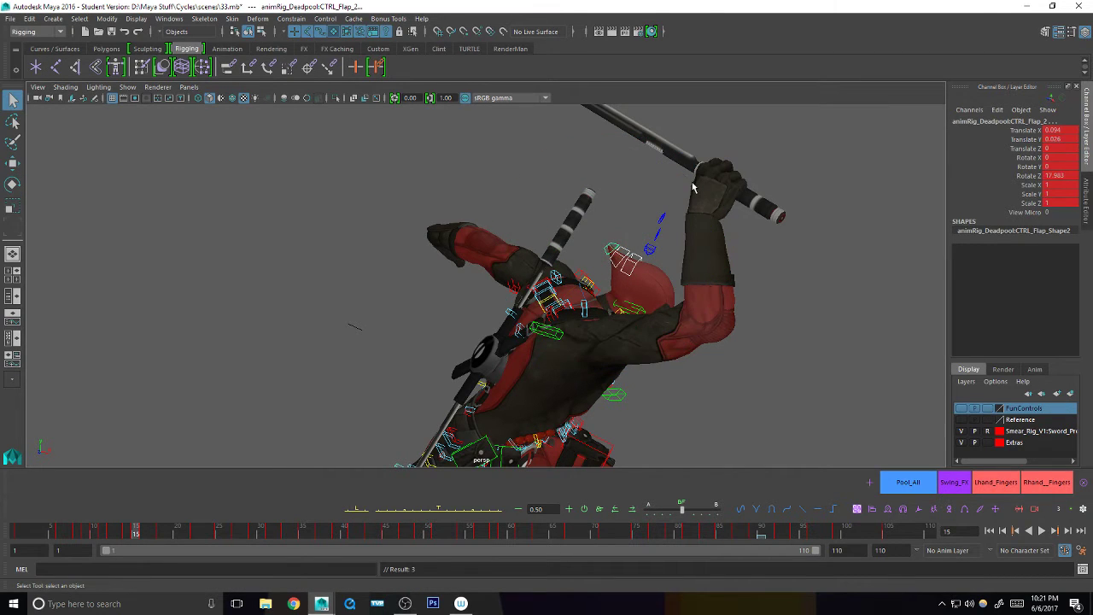
- Lift flap control 2 at frame 16, moving it to about X 0.074, Y 0.021 and rotating it away from the head
{"action": "left_click", "coordinate": [128, 533]}
{"action": "left_click_drag", "start_coordinate": [132, 535], "coordinate": [137, 537]}
{"action": "left_click", "coordinate": [144, 535]}
{"action": "key", "text": "e"}
{"action": "left_click_drag", "start_coordinate": [732, 253], "coordinate": [755, 286]}
{"action": "key", "text": "ctrl+z"}
{"action": "key", "text": "q"}
{"action": "key", "text": "w"}
{"action": "left_click_drag", "start_coordinate": [595, 243], "coordinate": [584, 238]}
{"action": "key", "text": "e"}
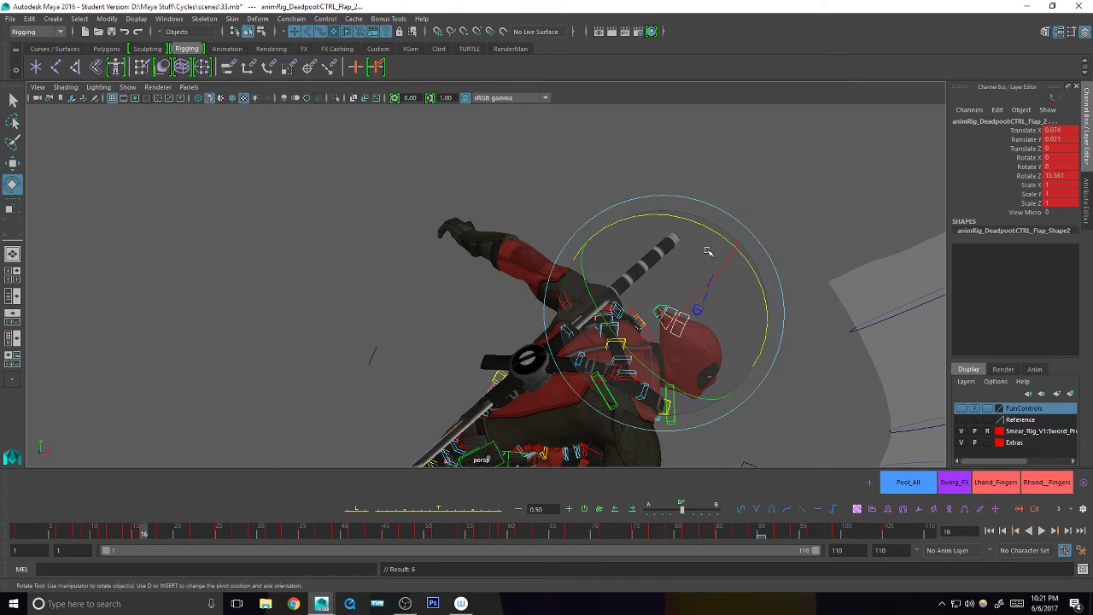
{"action": "left_click_drag", "start_coordinate": [714, 228], "coordinate": [720, 229]}
- Refine flap control 2 at frame 15 to a rotation of about X 1.14, Y 0.28, Z 20.85 and key it
{"action": "left_click_drag", "start_coordinate": [744, 321], "coordinate": [710, 325], "text": "alt"}
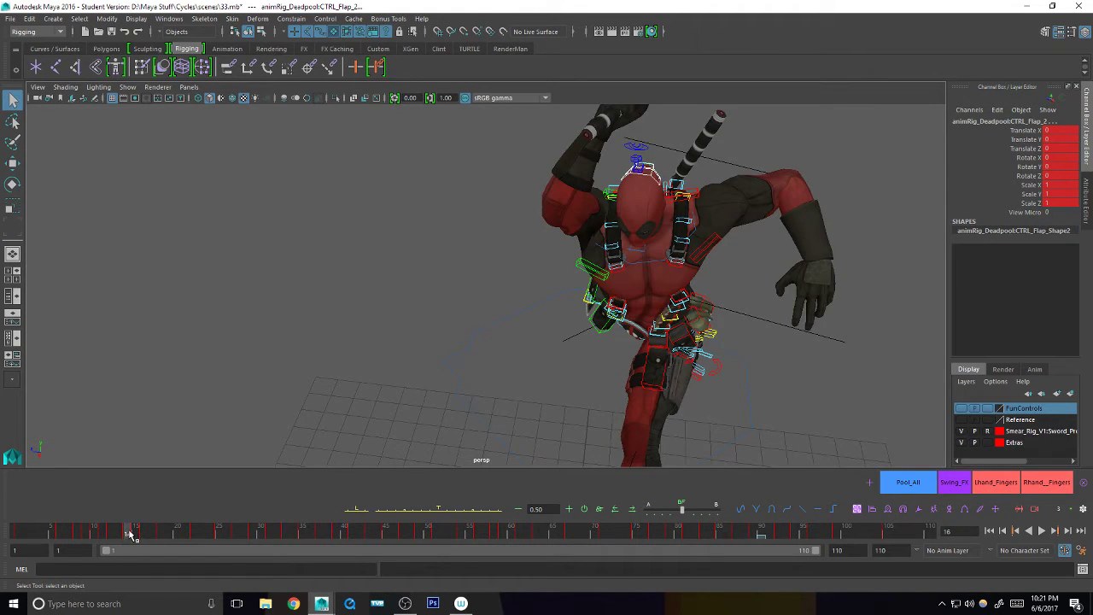
{"action": "key", "text": "alt+v"}
{"action": "left_click", "coordinate": [135, 533]}
{"action": "key", "text": "e"}
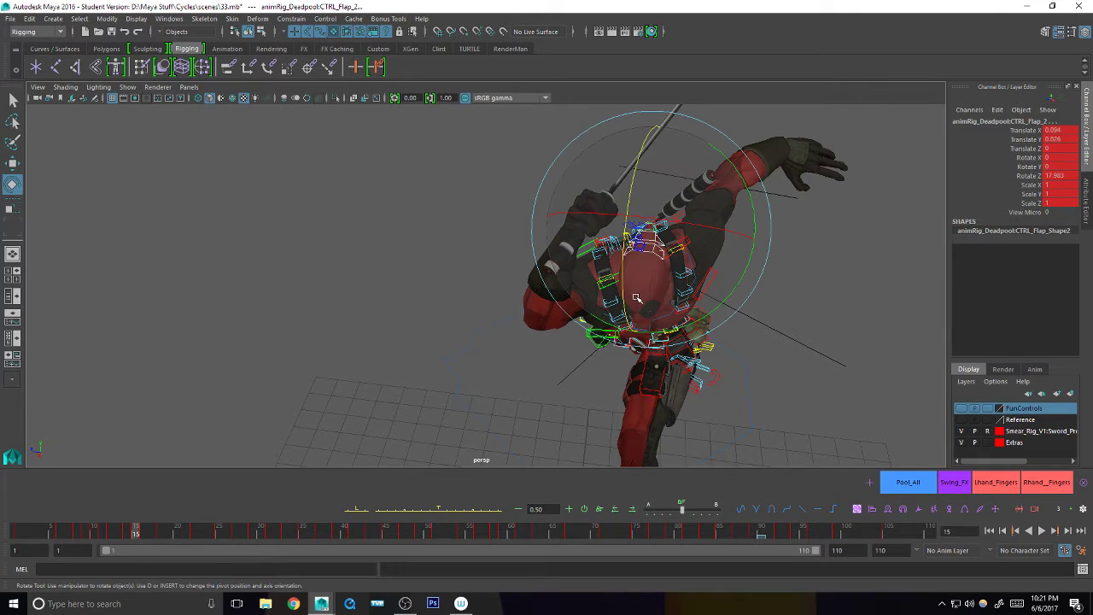
{"action": "left_click_drag", "start_coordinate": [633, 298], "coordinate": [636, 292]}
{"action": "key", "text": "s"}
{"action": "key", "text": "q"}
- Compare the frames around 15 and refine flap control 2 at frame 16 to a rotation of about X 2.09, Y 0.79, Z 19.68
{"action": "left_click", "coordinate": [127, 531]}
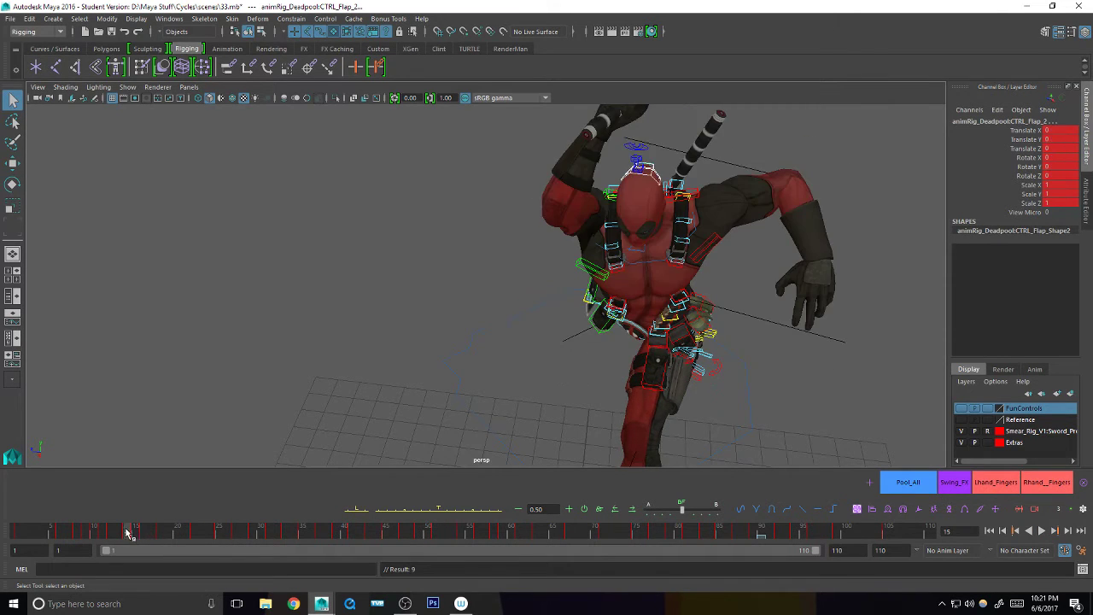
{"action": "key", "text": "alt+v"}
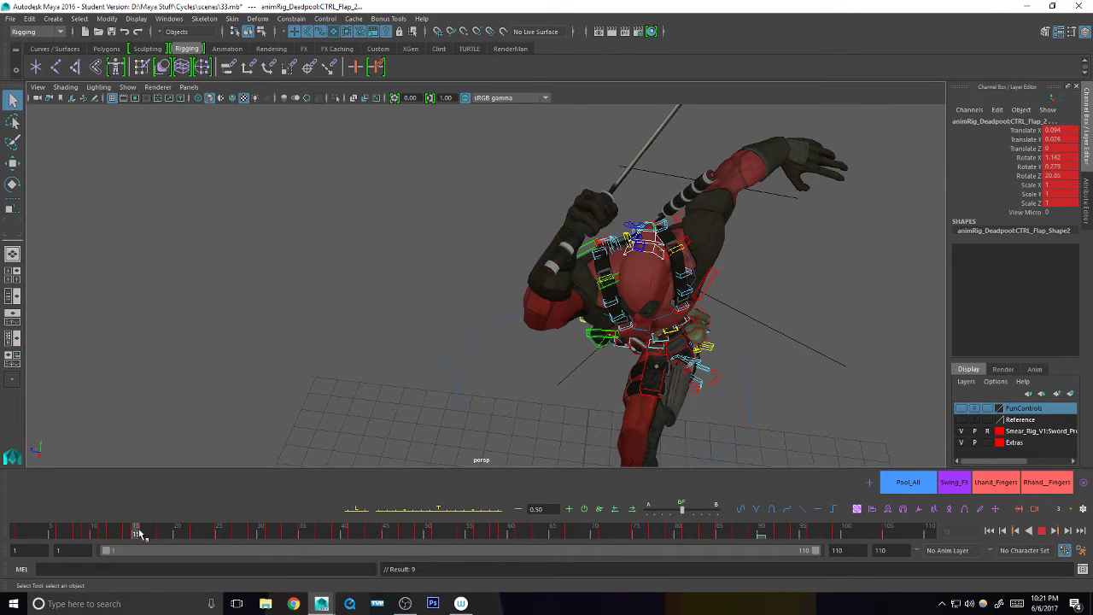
{"action": "key", "text": "alt+v"}
{"action": "key", "text": "e"}
{"action": "left_click_drag", "start_coordinate": [668, 374], "coordinate": [653, 384]}
{"action": "left_click_drag", "start_coordinate": [640, 386], "coordinate": [743, 349], "text": "alt"}
{"action": "middle_click_drag", "start_coordinate": [680, 351], "coordinate": [633, 350], "text": "alt"}
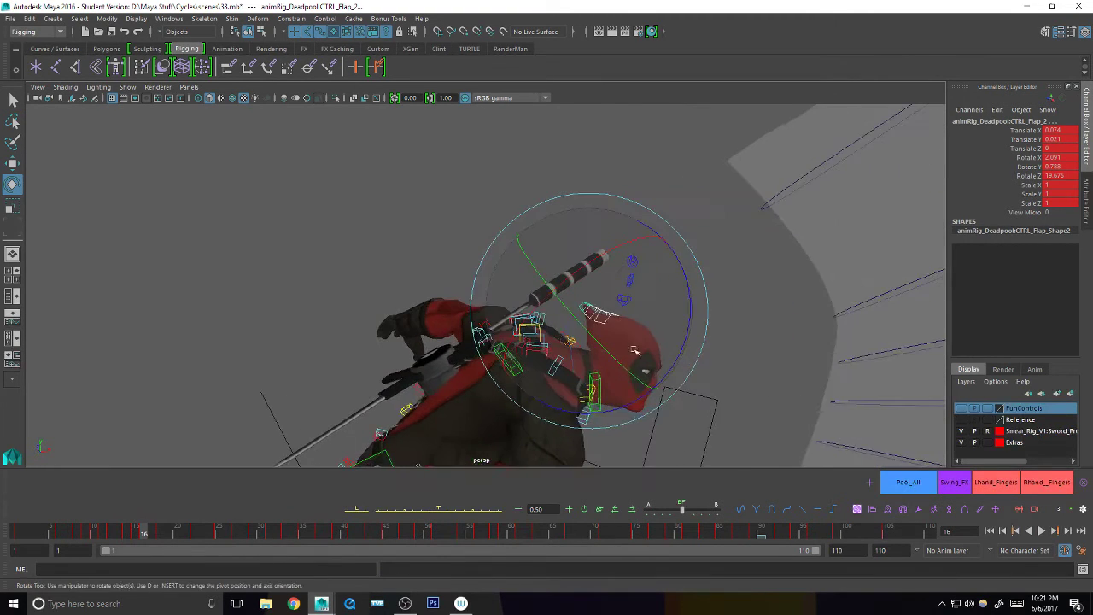
{"action": "left_click_drag", "start_coordinate": [634, 350], "coordinate": [612, 385], "text": "alt"}
{"action": "key", "text": "q"}
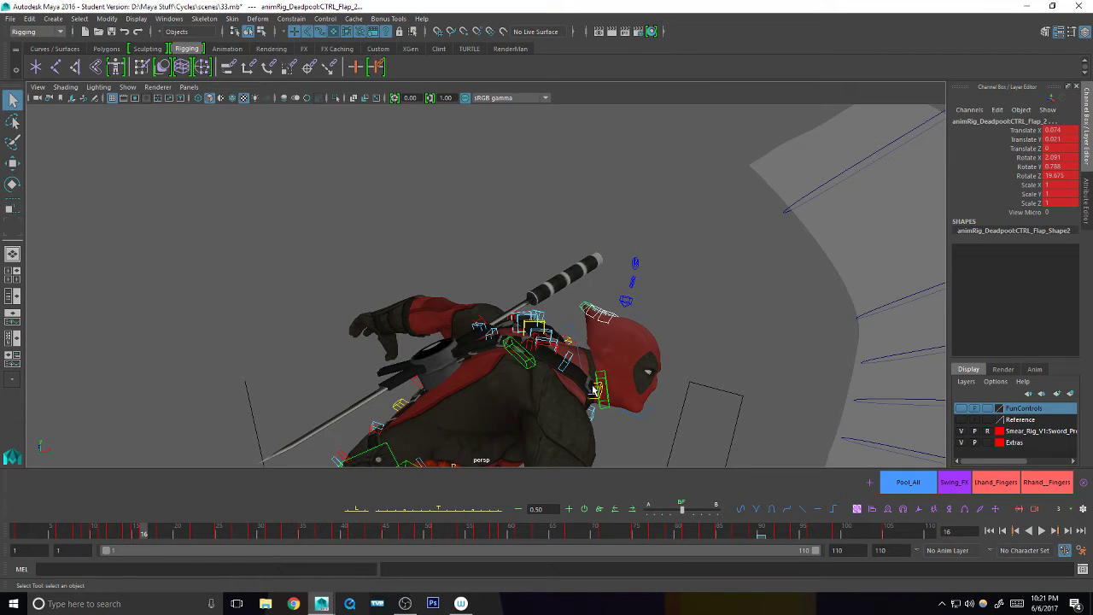
- Add a tweened breakdown for flap control 2 at frame 17, biased toward the next key, and rotate it to about Z -1.02
{"action": "left_click_drag", "start_coordinate": [143, 531], "coordinate": [142, 530]}
{"action": "key", "text": "alt+v"}
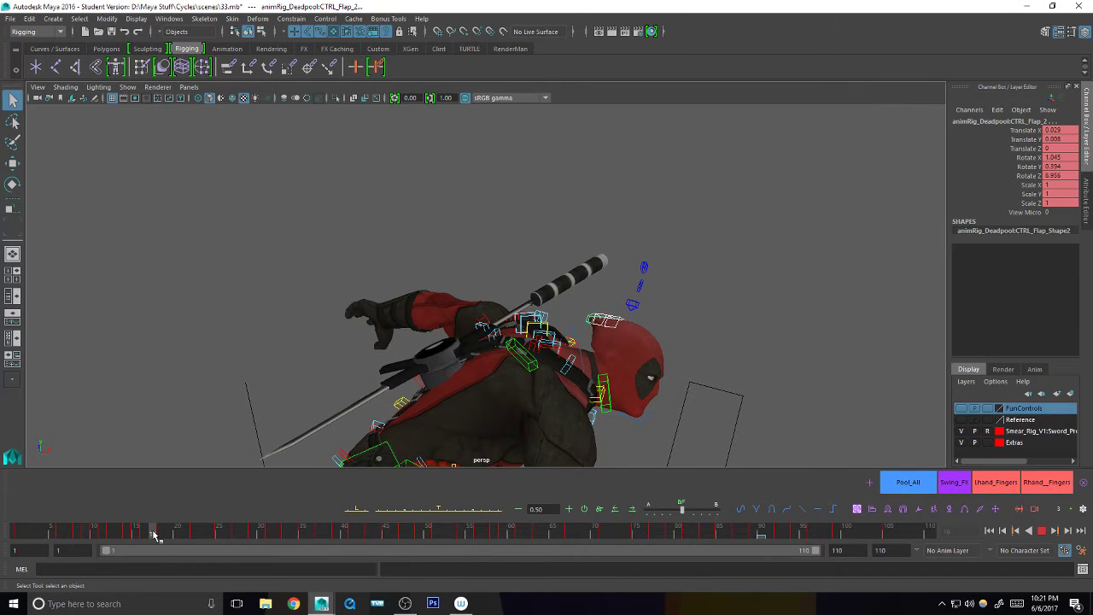
{"action": "key", "text": "alt+v"}
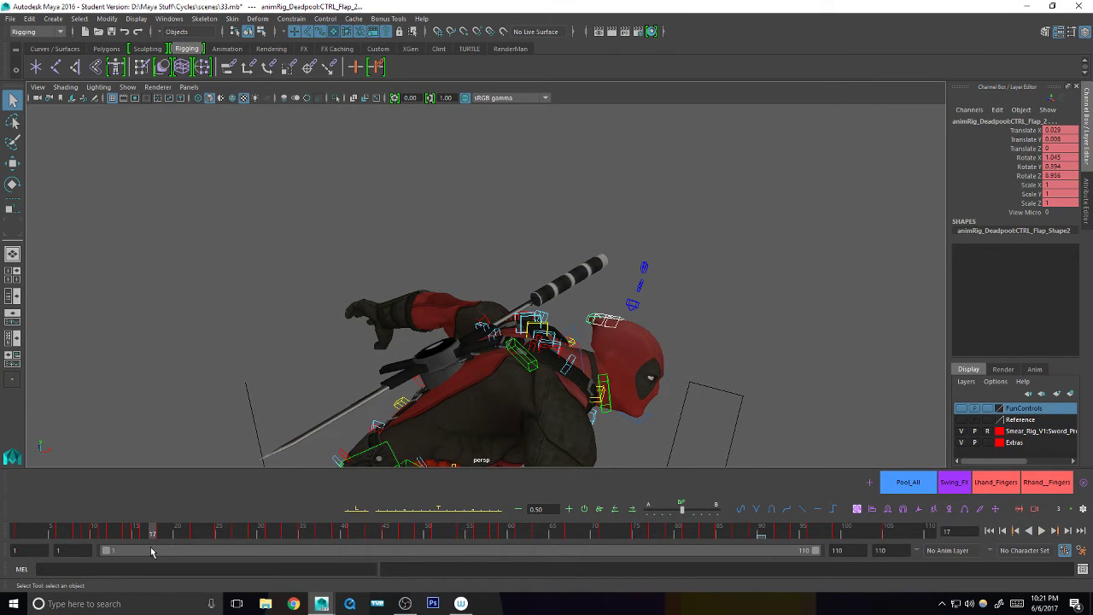
{"action": "left_click", "coordinate": [468, 510]}
{"action": "key", "text": "e"}
{"action": "left_click_drag", "start_coordinate": [700, 345], "coordinate": [700, 326]}
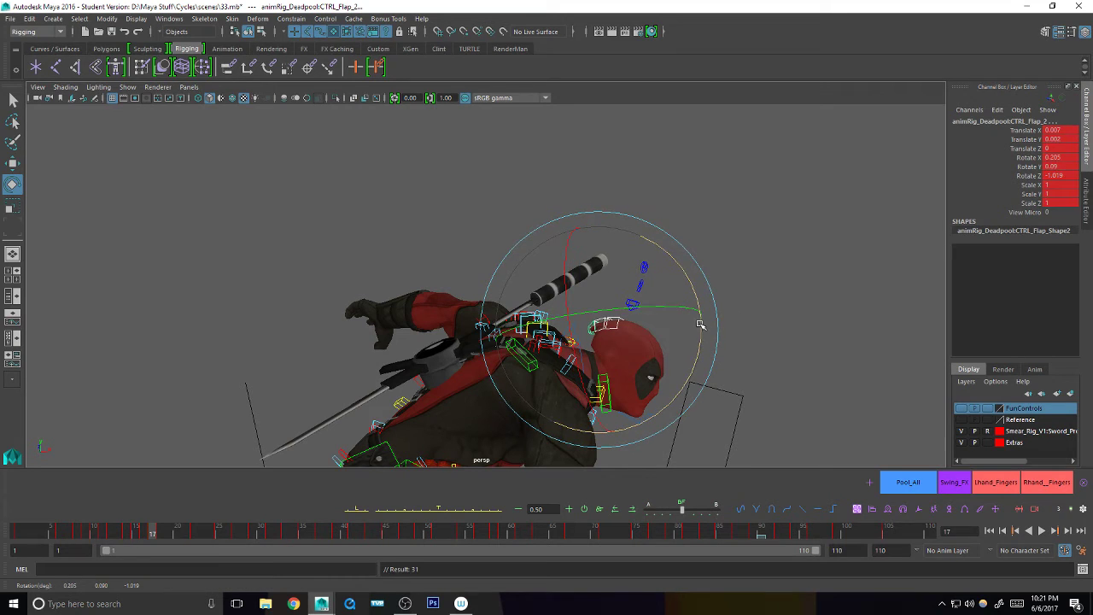
- Examine the head flap's motion between frames 12 and 19, stopping at frame 19
{"action": "left_click", "coordinate": [158, 532]}
{"action": "left_click", "coordinate": [118, 533]}
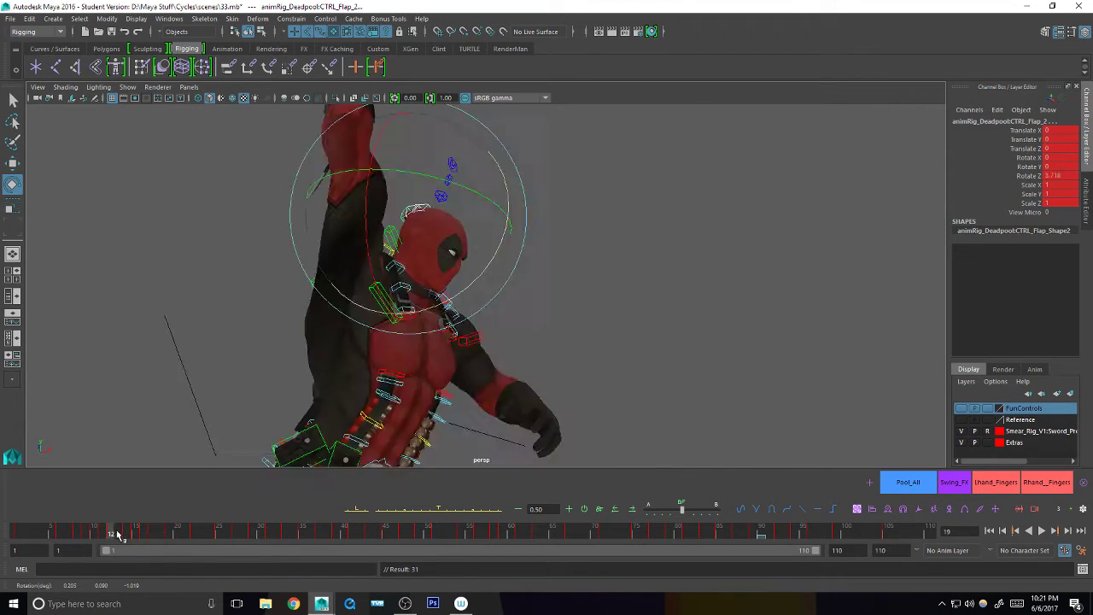
{"action": "left_click_drag", "start_coordinate": [118, 533], "coordinate": [169, 536]}
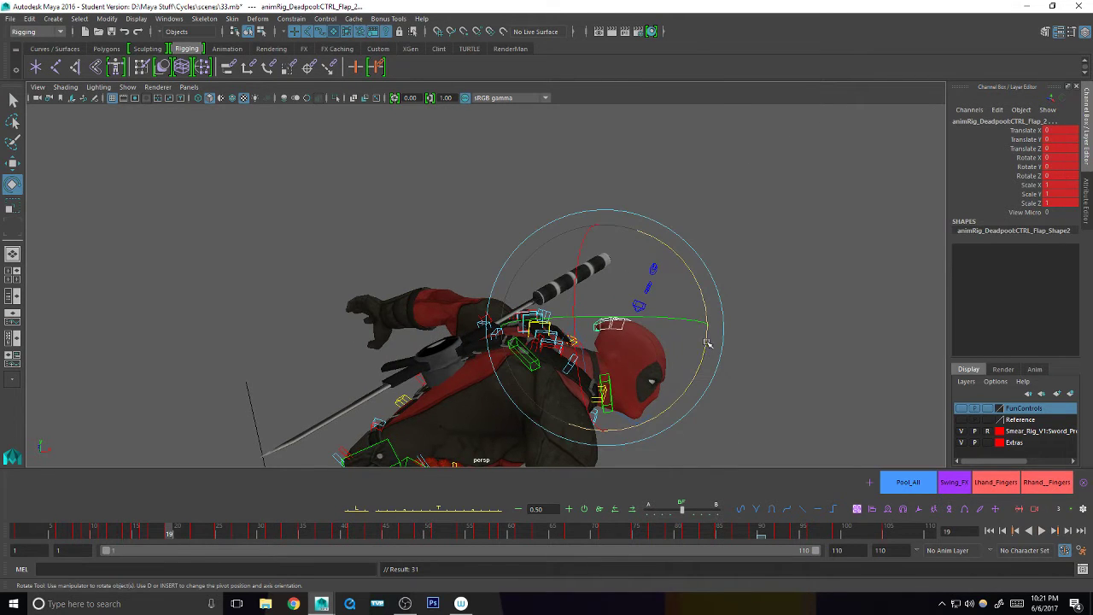
- Rotate the head flap controls at frame 19 to about Z 9.52 and key the pose
{"action": "left_click_drag", "start_coordinate": [707, 344], "coordinate": [714, 369]}
{"action": "key", "text": "q"}
{"action": "left_click", "coordinate": [611, 319]}
{"action": "key", "text": "e"}
{"action": "key", "text": "q"}
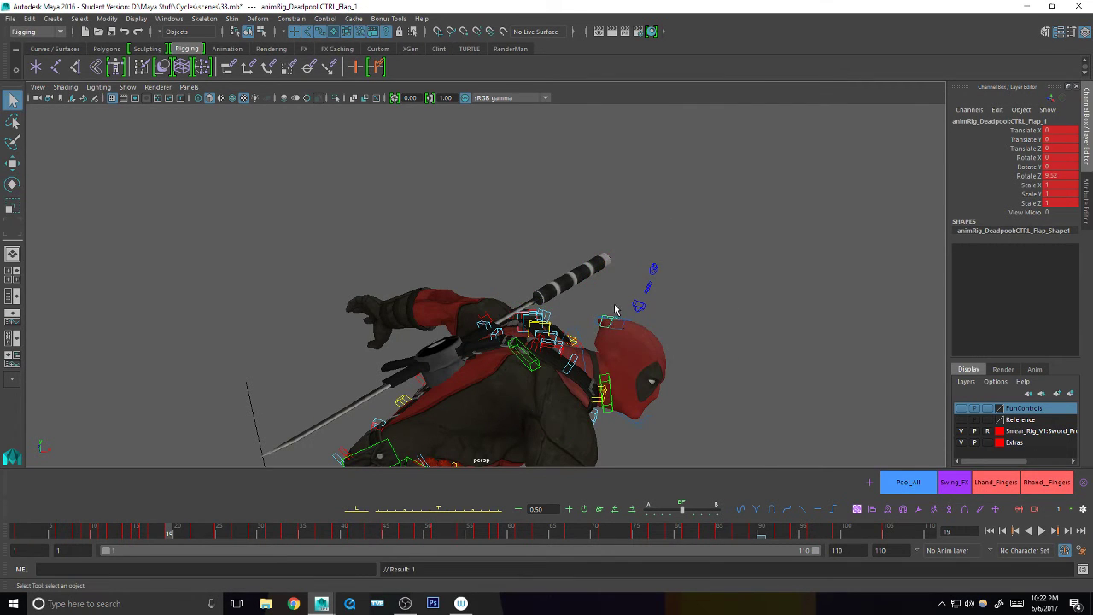
{"action": "key", "text": "s"}
- Add a tweened breakdown for the head flap controls at frame 21, biased toward the next key, and adjust their Z rotation
{"action": "left_click_drag", "start_coordinate": [170, 528], "coordinate": [195, 536]}
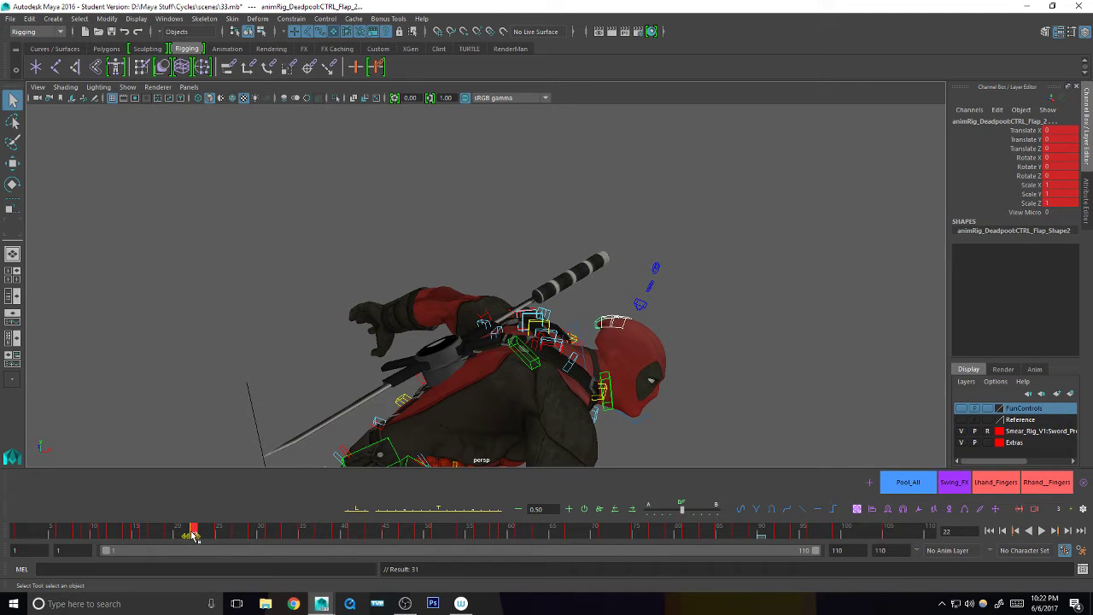
{"action": "left_click", "coordinate": [185, 531]}
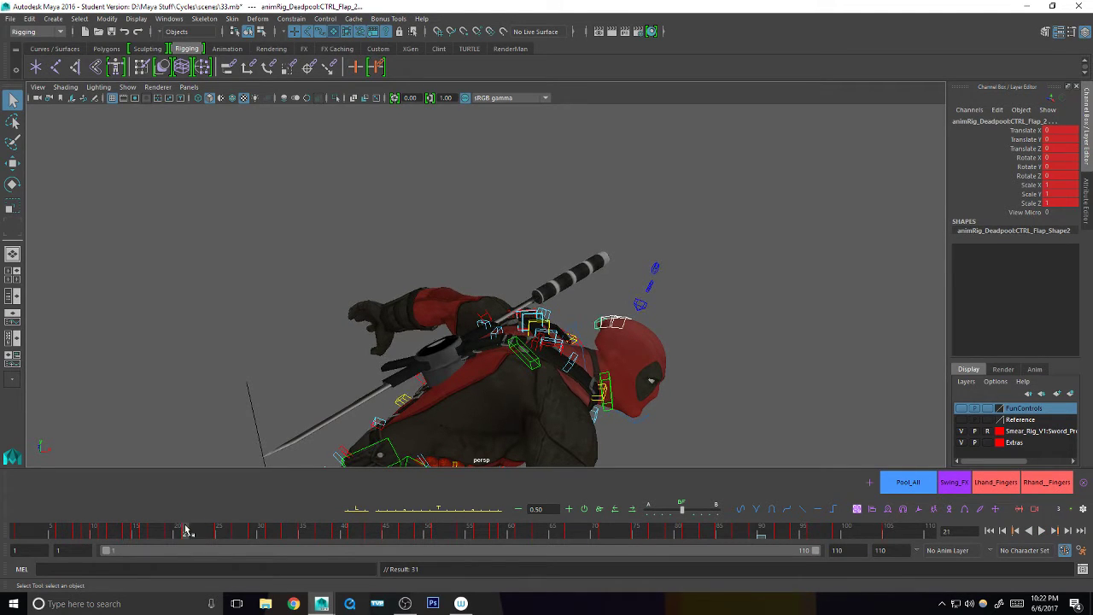
{"action": "left_click", "coordinate": [467, 511]}
{"action": "left_click_drag", "start_coordinate": [162, 535], "coordinate": [182, 523]}
{"action": "key", "text": "e"}
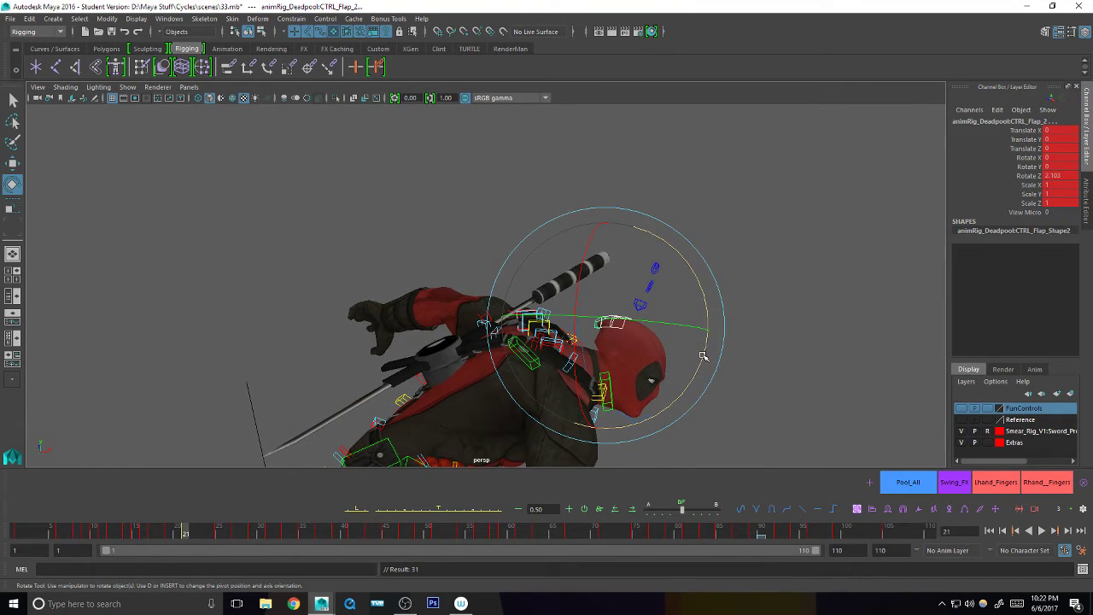
{"action": "left_click_drag", "start_coordinate": [702, 356], "coordinate": [699, 346]}
{"action": "key", "text": "q"}
- Refine the head flap controls at frame 15 to a rotation of about X 1.12, Y 0.33, Z 18.51
{"action": "left_click_drag", "start_coordinate": [158, 535], "coordinate": [112, 515]}
{"action": "mouse_move", "coordinate": [135, 518]}
{"action": "left_mouse_down"}
{"action": "mouse_move", "coordinate": [211, 528]}
{"action": "mouse_move", "coordinate": [128, 523]}
{"action": "mouse_move", "coordinate": [145, 516]}
{"action": "mouse_move", "coordinate": [134, 512]}
{"action": "left_mouse_up"}
{"action": "key", "text": "e"}
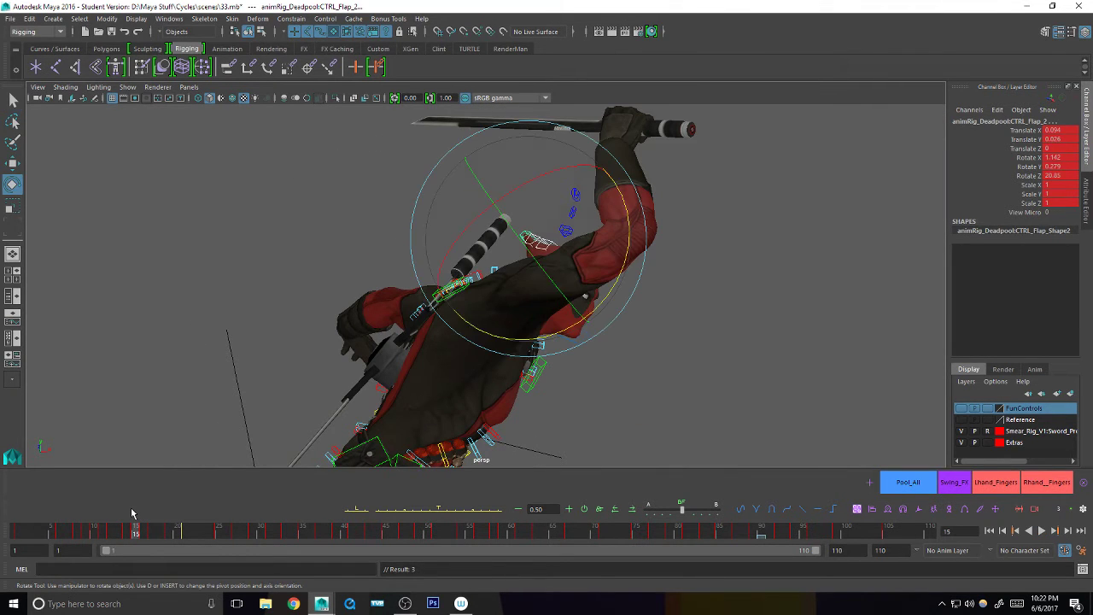
{"action": "left_click_drag", "start_coordinate": [620, 273], "coordinate": [620, 266]}
{"action": "key", "text": "q"}
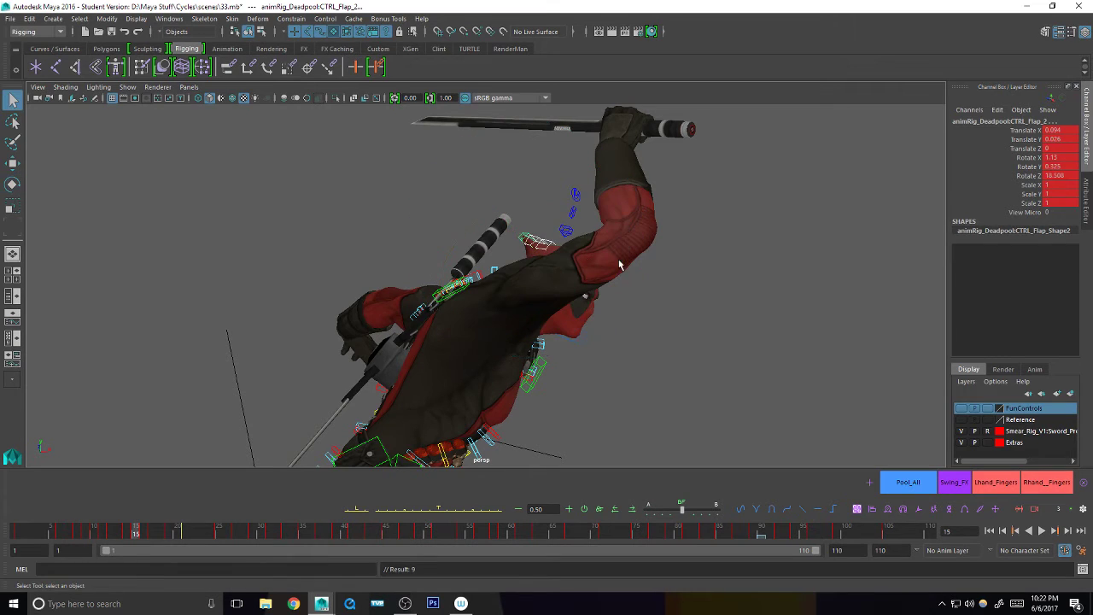
- Refine the head flap controls at frame 16 to a rotation of about X 2.04, Y 0.91, Z 16.33
{"action": "left_click", "coordinate": [143, 531]}
{"action": "key", "text": "e"}
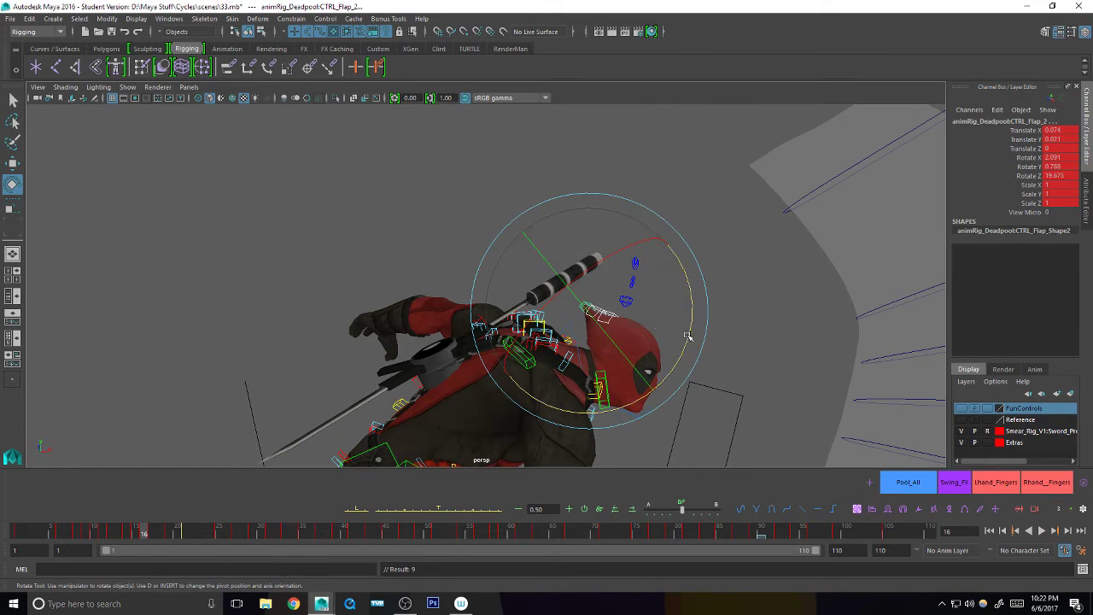
{"action": "left_click_drag", "start_coordinate": [686, 320], "coordinate": [688, 331]}
{"action": "key", "text": "q"}
- Rotate flap controls 1 and 2 separately at frame 16, bringing flap control 2 to about X 2.01, Y 0.97, Z 14.48
{"action": "left_click", "coordinate": [622, 317]}
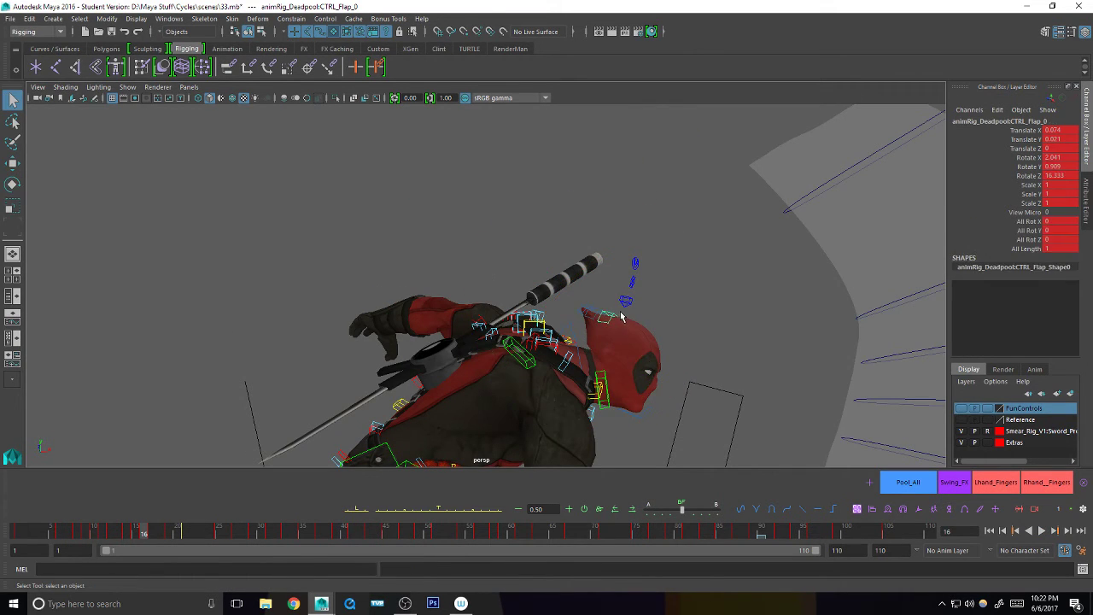
{"action": "left_click", "coordinate": [602, 310]}
{"action": "key", "text": "e"}
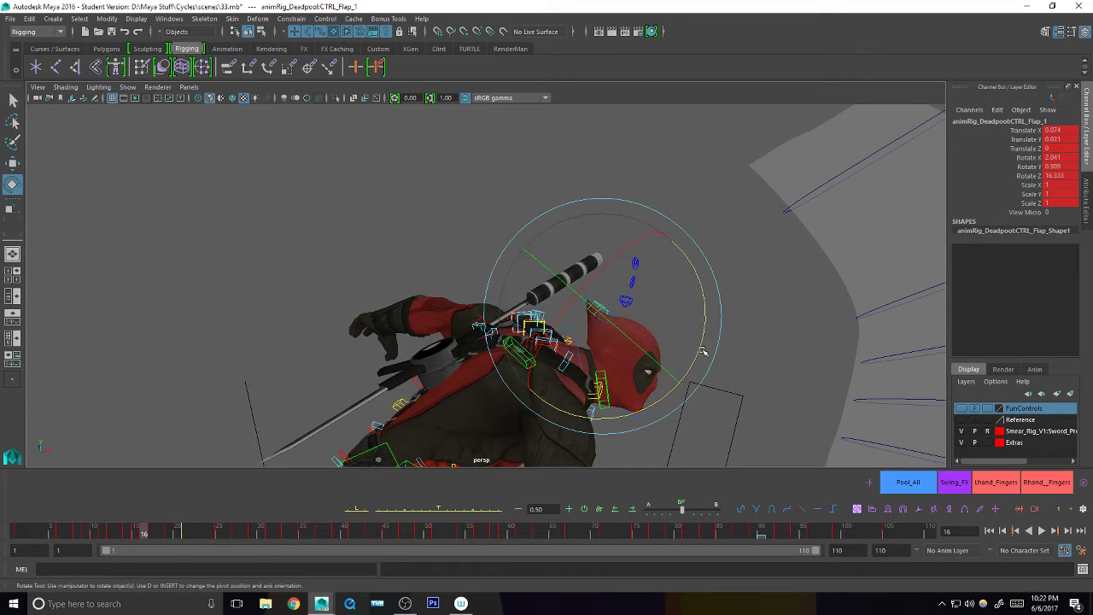
{"action": "left_click_drag", "start_coordinate": [705, 351], "coordinate": [666, 342]}
{"action": "key", "text": "q"}
{"action": "left_click", "coordinate": [587, 306]}
{"action": "key", "text": "e"}
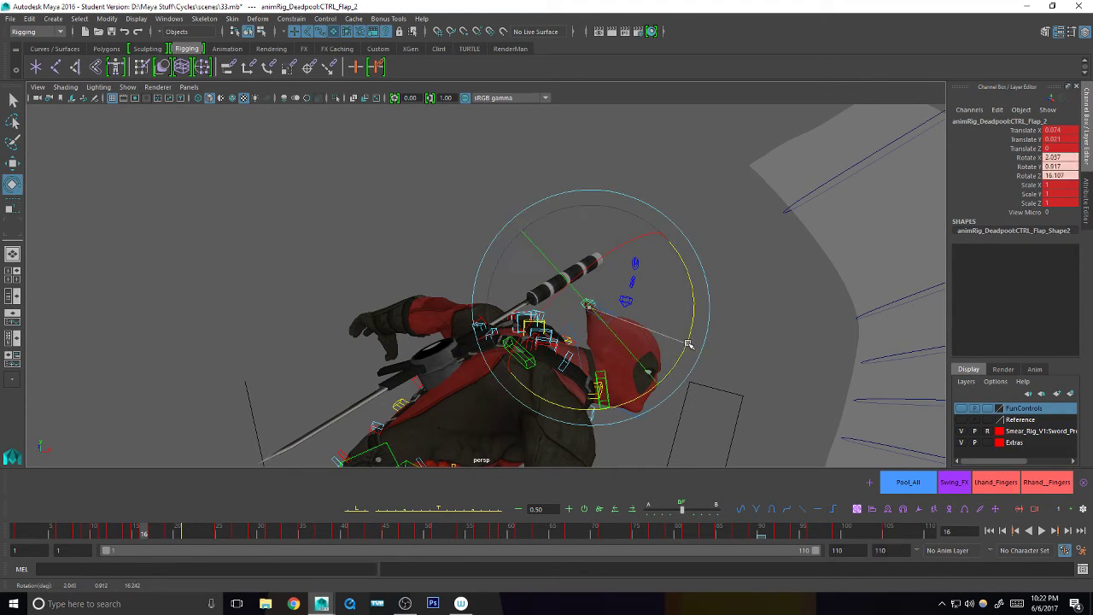
{"action": "key", "text": "q"}
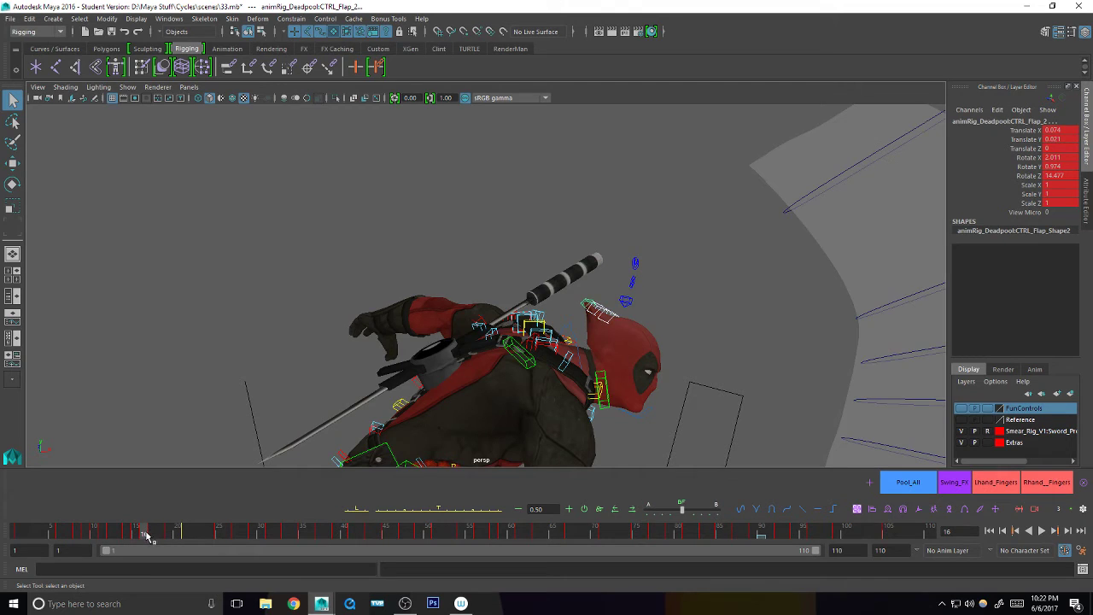
- Rotate the head flap controls at frame 17 to about X 0.22, Y -0.01, Z 25.26
{"action": "left_click_drag", "start_coordinate": [145, 535], "coordinate": [151, 535]}
{"action": "key", "text": "e"}
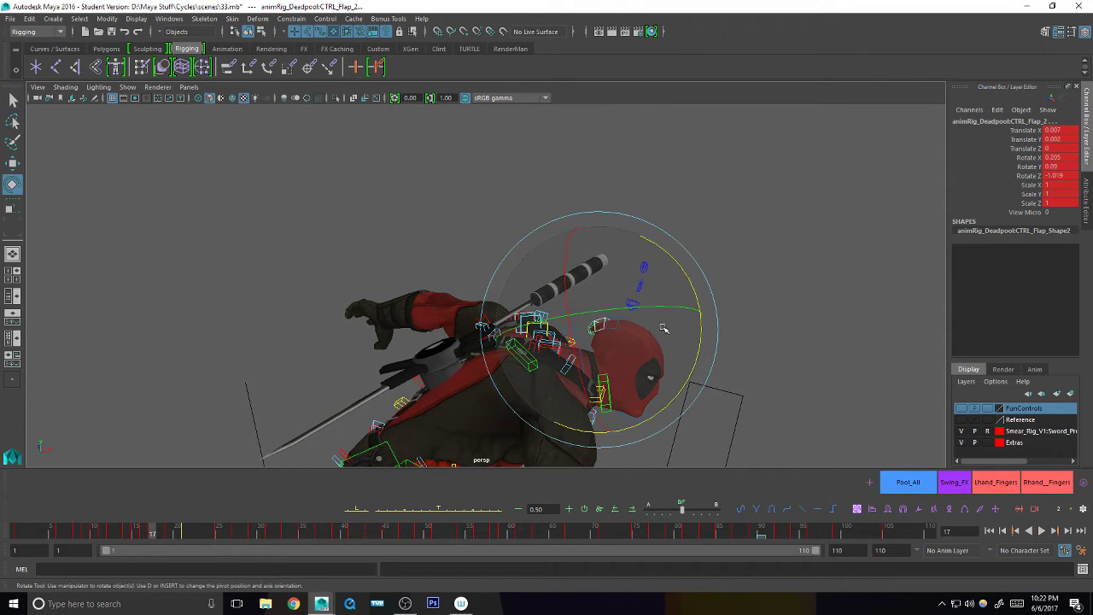
{"action": "left_click_drag", "start_coordinate": [700, 346], "coordinate": [676, 387]}
{"action": "key", "text": "q"}
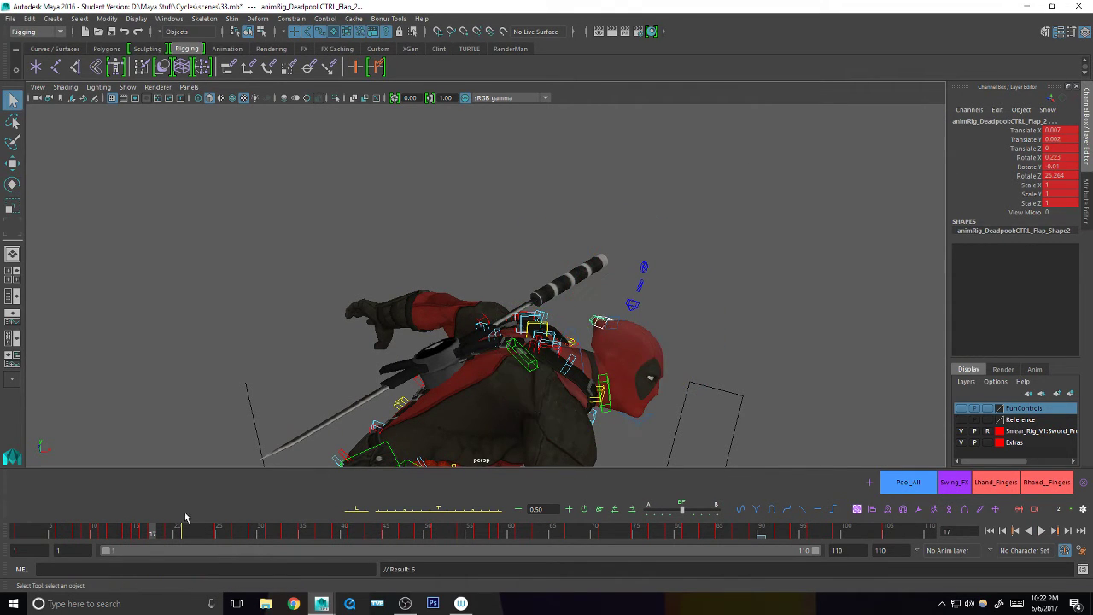
- Adjust the Z rotation of the head flap controls at frame 18
{"action": "left_click_drag", "start_coordinate": [149, 533], "coordinate": [149, 531]}
{"action": "left_click", "coordinate": [160, 534]}
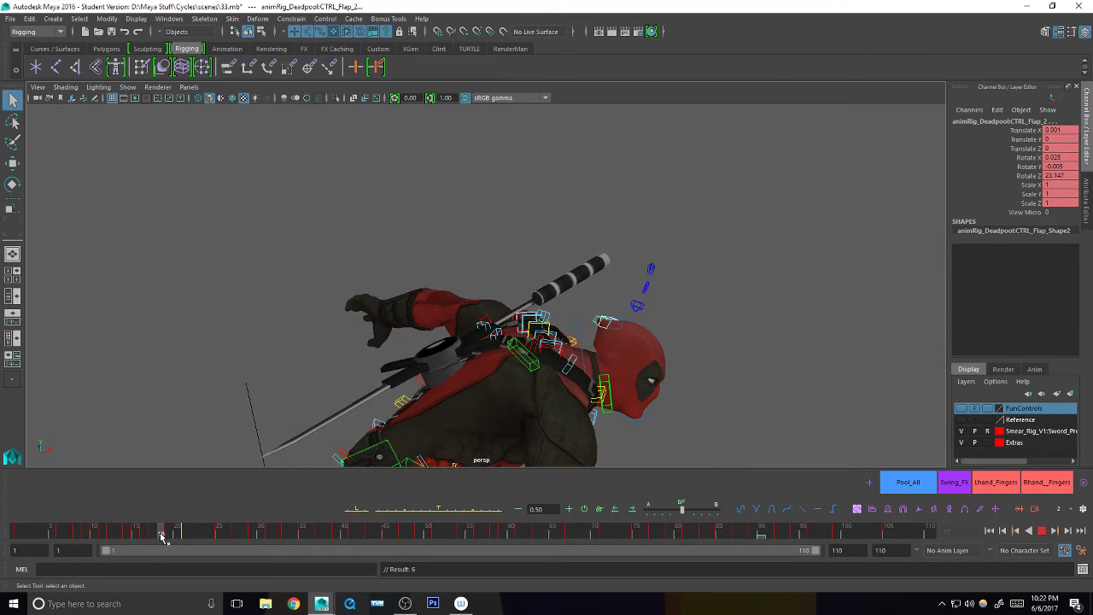
{"action": "key", "text": "e"}
{"action": "left_click_drag", "start_coordinate": [705, 344], "coordinate": [702, 314]}
{"action": "key", "text": "q"}
- Add a tweened breakdown for the head flap controls at frame 19, biased toward the next key, and review the motion up to frame 30
{"action": "mouse_move", "coordinate": [160, 534]}
{"action": "left_mouse_down"}
{"action": "mouse_move", "coordinate": [195, 536]}
{"action": "mouse_move", "coordinate": [124, 534]}
{"action": "mouse_move", "coordinate": [220, 537]}
{"action": "mouse_move", "coordinate": [139, 532]}
{"action": "mouse_move", "coordinate": [202, 531]}
{"action": "mouse_move", "coordinate": [162, 530]}
{"action": "left_mouse_up"}
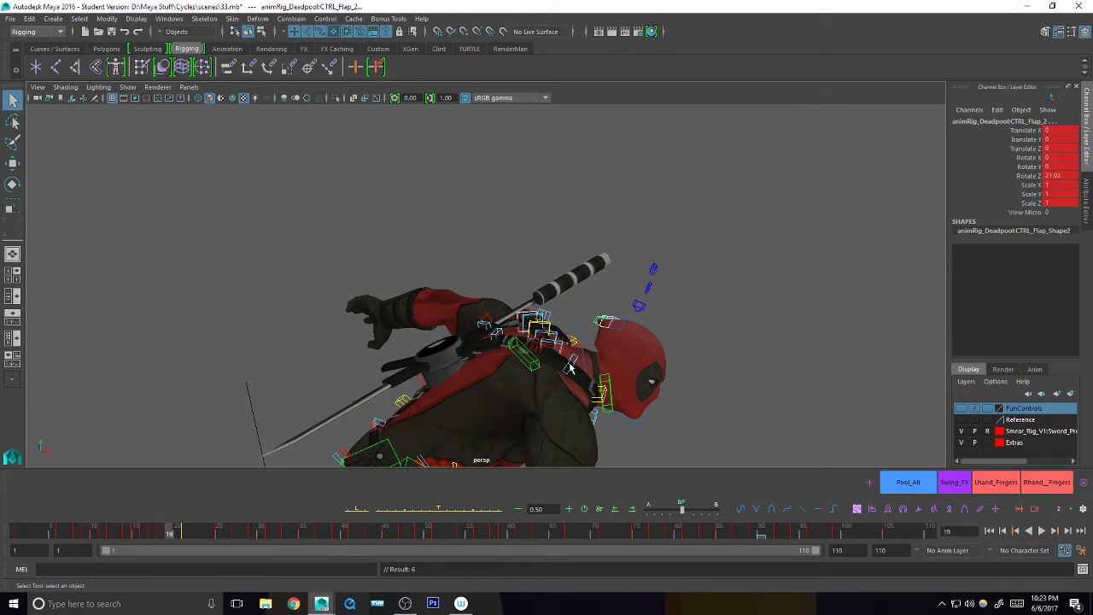
{"action": "key", "text": "e"}
{"action": "key", "text": "q"}
{"action": "left_click", "coordinate": [457, 510]}
{"action": "left_click", "coordinate": [147, 534]}
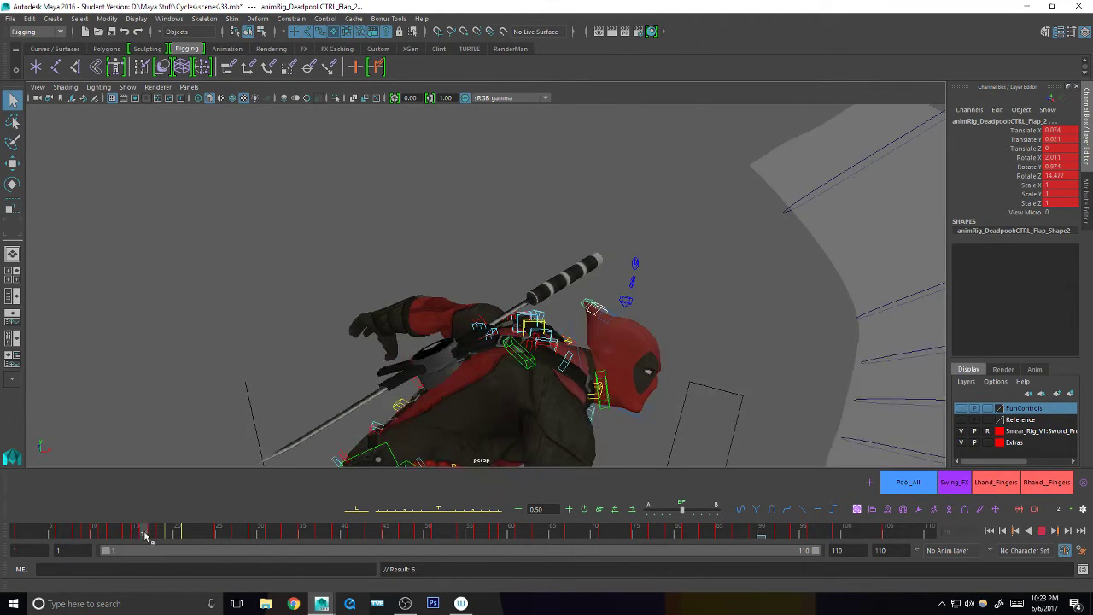
{"action": "mouse_move", "coordinate": [147, 534]}
{"action": "left_mouse_down"}
{"action": "mouse_move", "coordinate": [317, 523]}
{"action": "mouse_move", "coordinate": [257, 522]}
{"action": "left_mouse_up"}
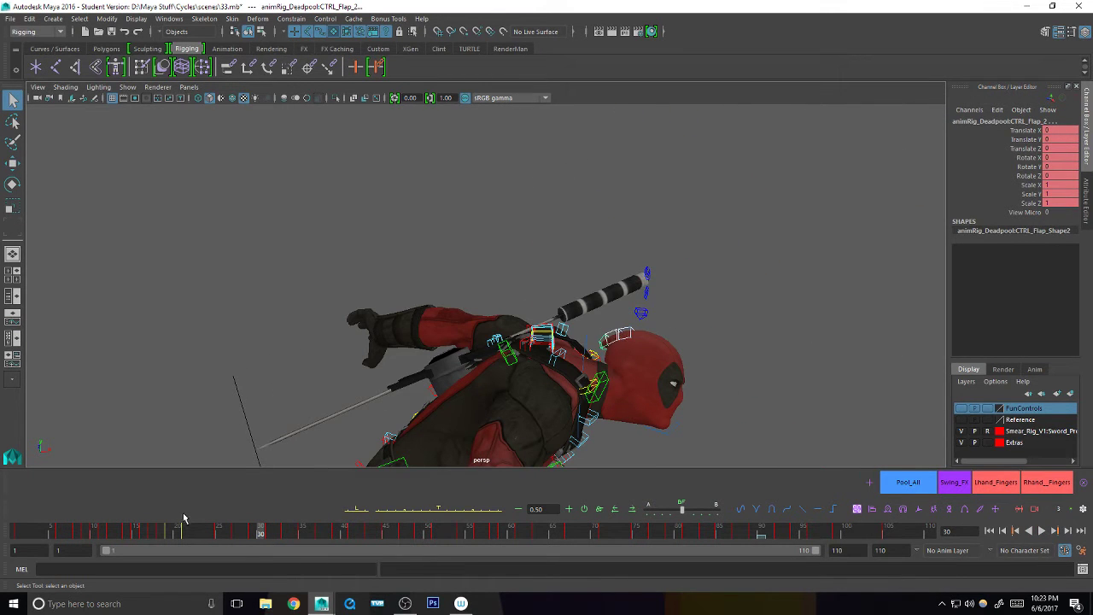
{"action": "key", "text": "alt+v"}
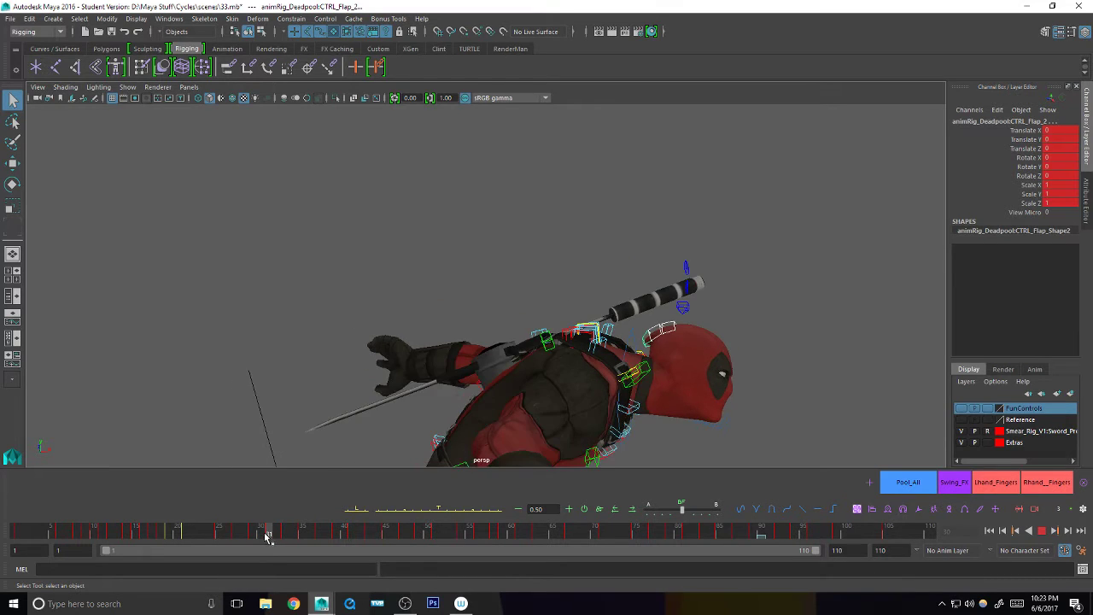
- Rotate the head flap controls around their Z axis at frame 31
{"action": "left_click", "coordinate": [253, 534]}
{"action": "left_click_drag", "start_coordinate": [258, 535], "coordinate": [268, 534]}
{"action": "key", "text": "e"}
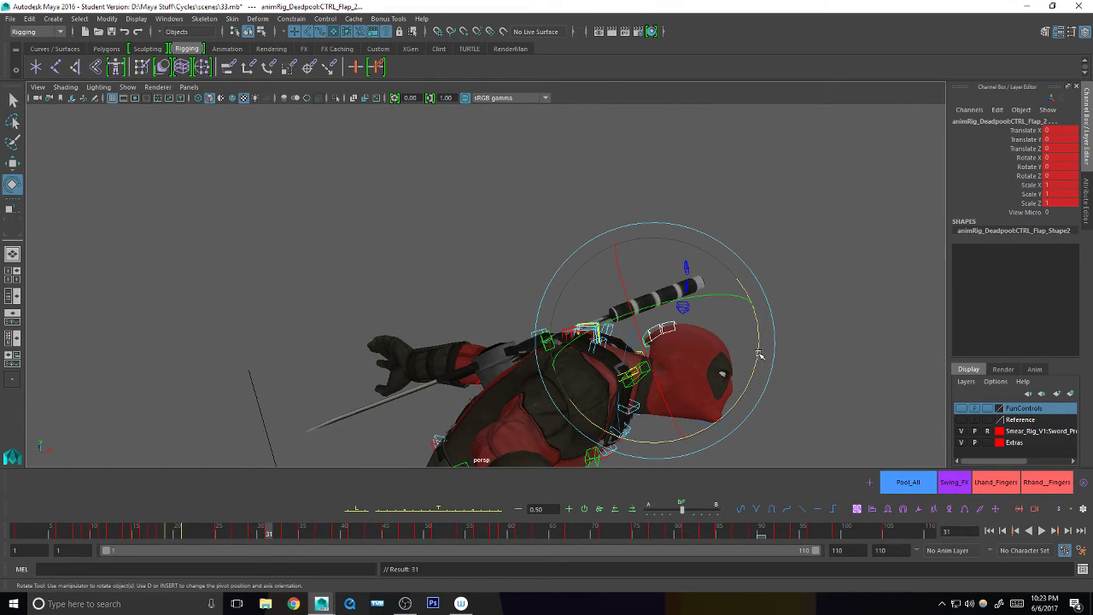
{"action": "mouse_move", "coordinate": [748, 355]}
{"action": "left_mouse_down"}
{"action": "mouse_move", "coordinate": [757, 361]}
{"action": "mouse_move", "coordinate": [752, 353]}
{"action": "left_mouse_up"}
{"action": "key", "text": "q"}
- Rotate the head flap controls at frame 30 to about X -1.58, Y 1.15, Z 2.91
{"action": "left_click_drag", "start_coordinate": [257, 535], "coordinate": [261, 532]}
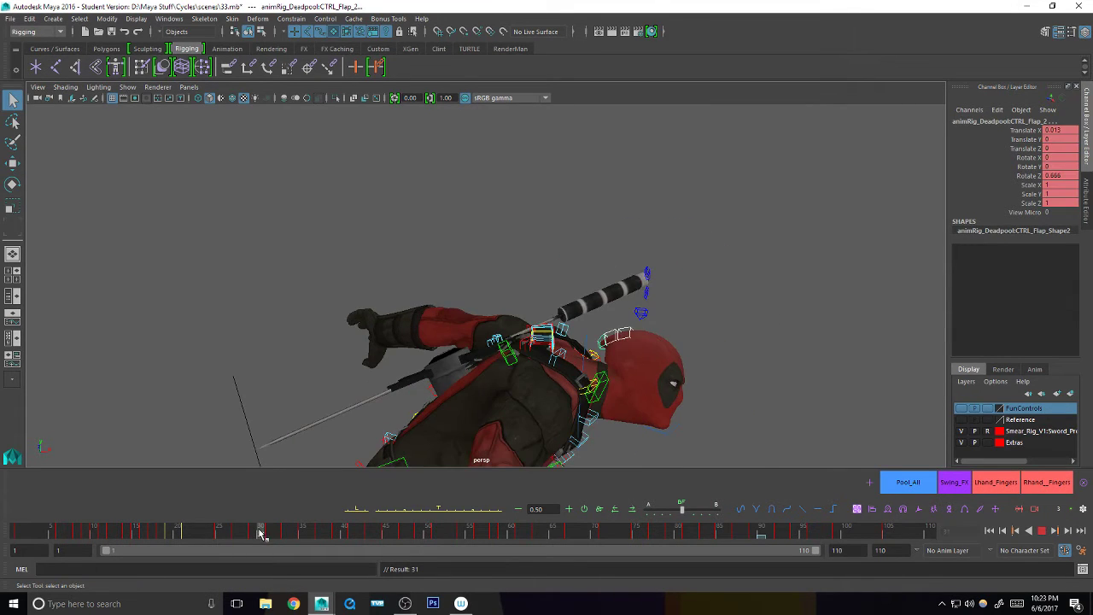
{"action": "key", "text": "e"}
{"action": "left_click_drag", "start_coordinate": [711, 356], "coordinate": [679, 366]}
{"action": "key", "text": "q"}
{"action": "key", "text": "alt+v"}
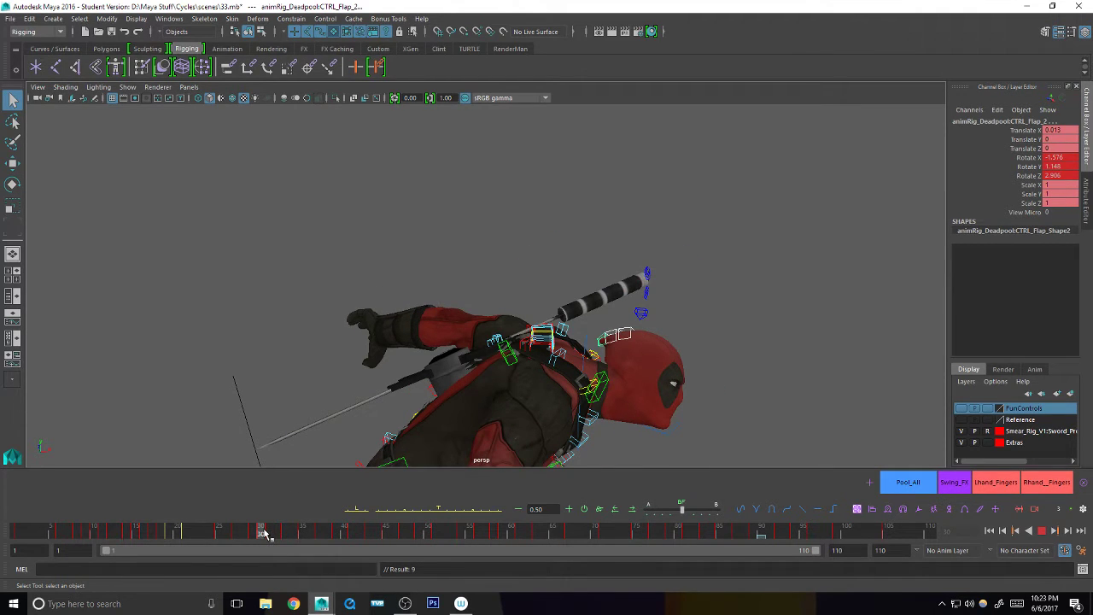
- Rotate the head flap controls at frame 32 to continue the drag
{"action": "mouse_move", "coordinate": [263, 531]}
{"action": "left_mouse_down"}
{"action": "mouse_move", "coordinate": [254, 530]}
{"action": "mouse_move", "coordinate": [279, 533]}
{"action": "left_mouse_up"}
{"action": "key", "text": "e"}
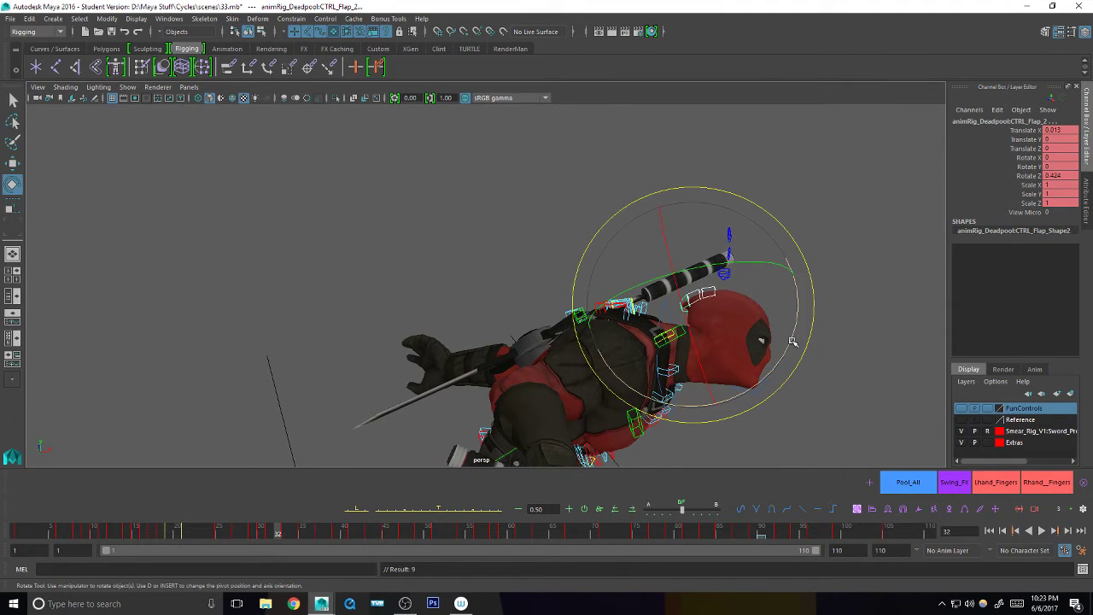
{"action": "left_click_drag", "start_coordinate": [789, 266], "coordinate": [803, 307]}
{"action": "key", "text": "period"}
{"action": "key", "text": "q"}
{"action": "key", "text": "alt+v"}
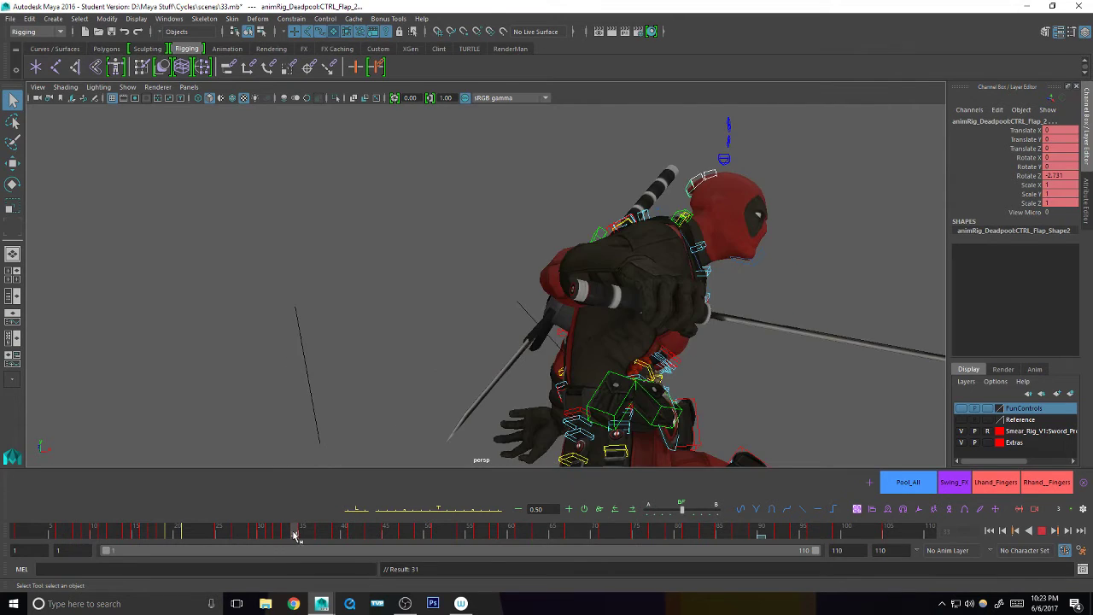
- Rotate the head flap controls at frame 35 to about X 2.96, Y 5.26, Z -4.89
{"action": "key", "text": "alt+v"}
{"action": "key", "text": "e"}
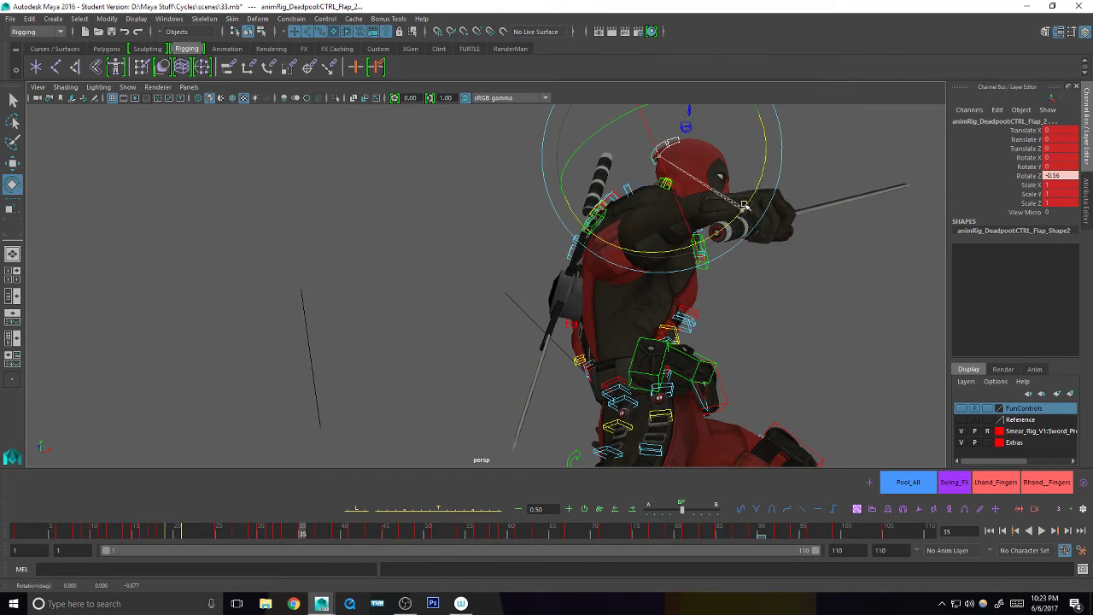
{"action": "left_click_drag", "start_coordinate": [618, 183], "coordinate": [622, 171]}
{"action": "left_click_drag", "start_coordinate": [751, 248], "coordinate": [660, 294], "text": "alt"}
{"action": "key", "text": "q"}
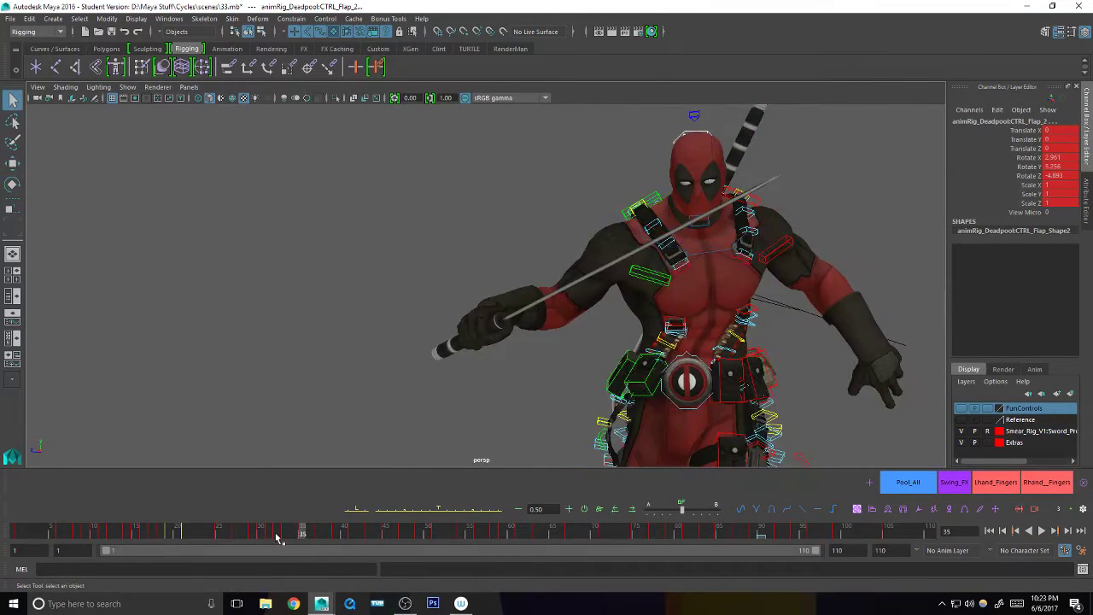
- Examine the head flap's motion around frames 32 to 37 from the front and the back of the character
{"action": "left_click_drag", "start_coordinate": [276, 534], "coordinate": [312, 525]}
{"action": "left_click_drag", "start_coordinate": [632, 260], "coordinate": [676, 328], "text": "alt"}
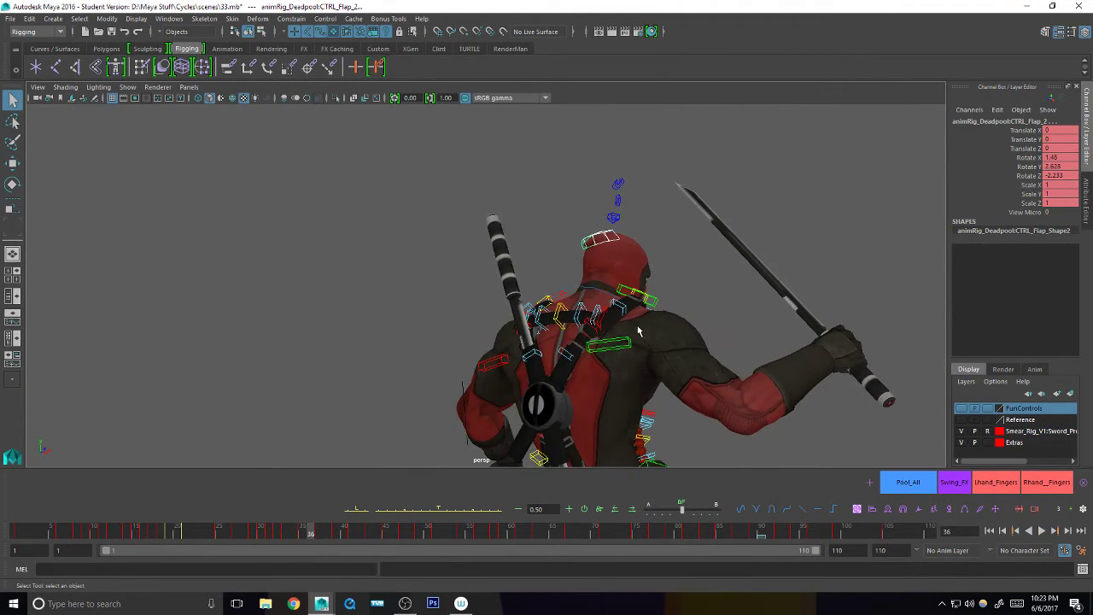
{"action": "key", "text": "alt+v"}
{"action": "left_click_drag", "start_coordinate": [320, 526], "coordinate": [288, 520]}
{"action": "left_click_drag", "start_coordinate": [571, 369], "coordinate": [521, 372], "text": "alt"}
{"action": "left_click", "coordinate": [282, 531]}
{"action": "key", "text": "alt+v"}
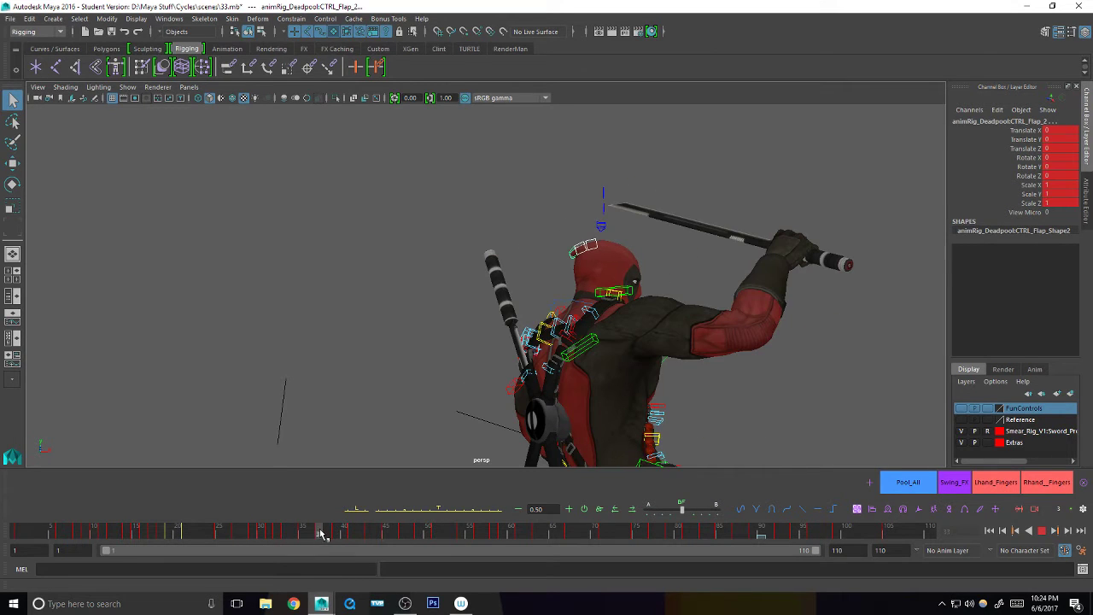
- Rotate the head flap controls at frame 37 to about Z 10.57
{"action": "key", "text": "alt+v"}
{"action": "key", "text": "e"}
{"action": "left_click_drag", "start_coordinate": [657, 310], "coordinate": [662, 314]}
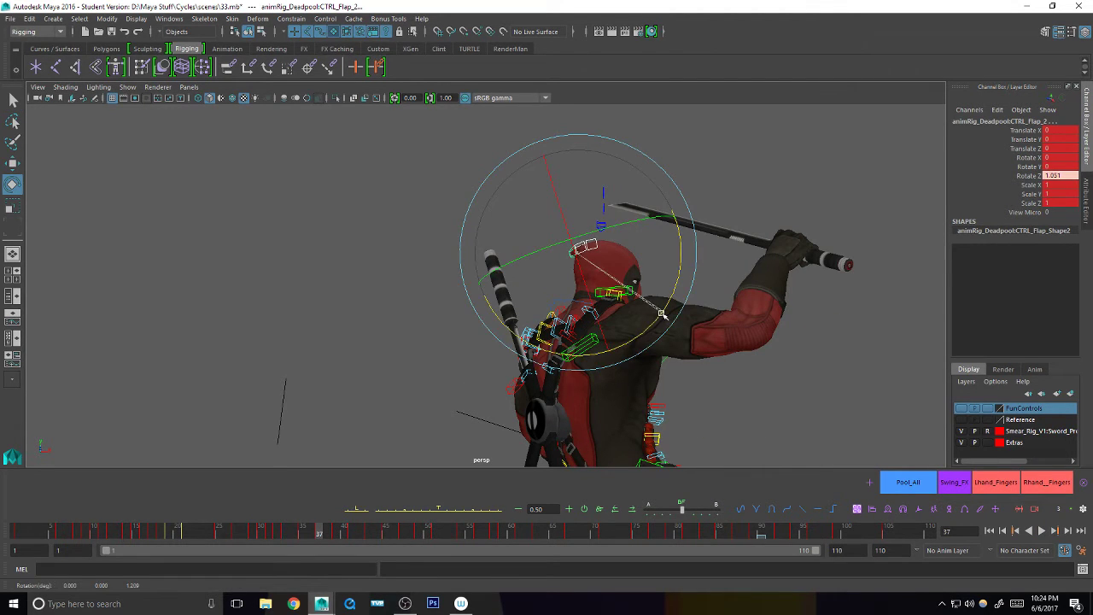
{"action": "key", "text": "q"}
{"action": "key", "text": "alt+v"}
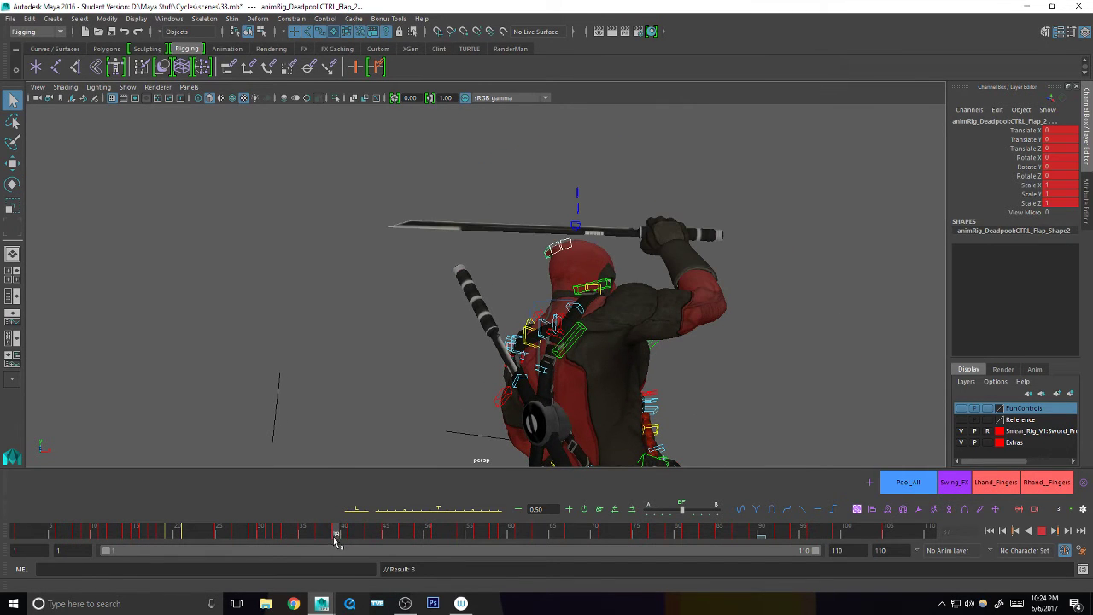
- Try rotating the head flap controls at frame 39 to about Z -1.55
{"action": "left_click", "coordinate": [335, 535]}
{"action": "key", "text": "e"}
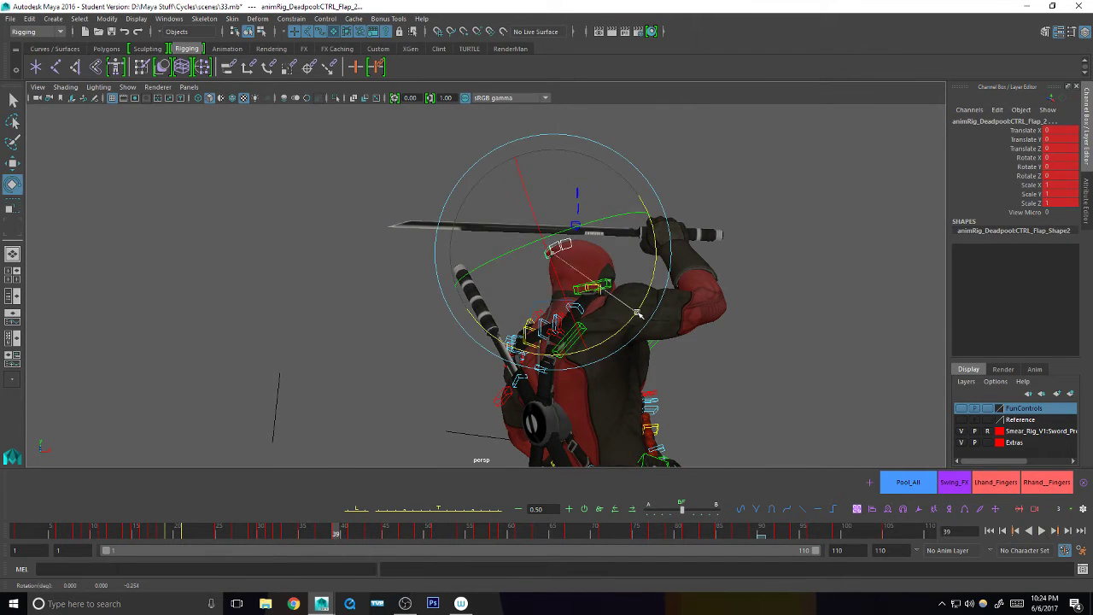
{"action": "left_click_drag", "start_coordinate": [639, 316], "coordinate": [641, 312]}
{"action": "key", "text": "q"}
{"action": "key", "text": "alt+v"}
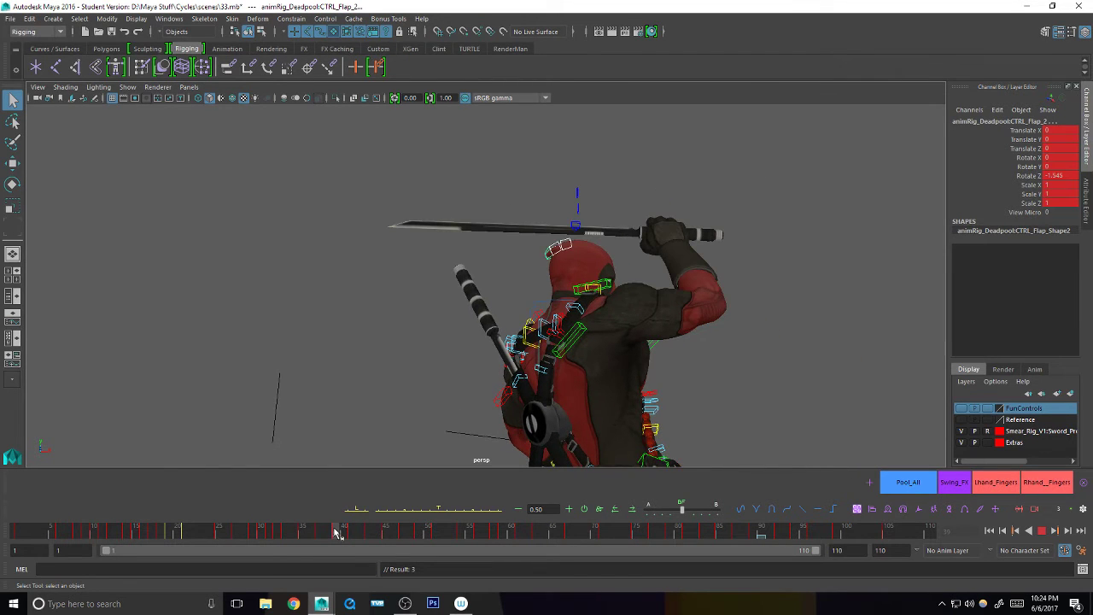
- Copy the head flap pose from frame 37 to frame 39, key it, and tween a breakdown at frame 37 toward the previous key
{"action": "left_click", "coordinate": [333, 531]}
{"action": "left_click", "coordinate": [318, 532]}
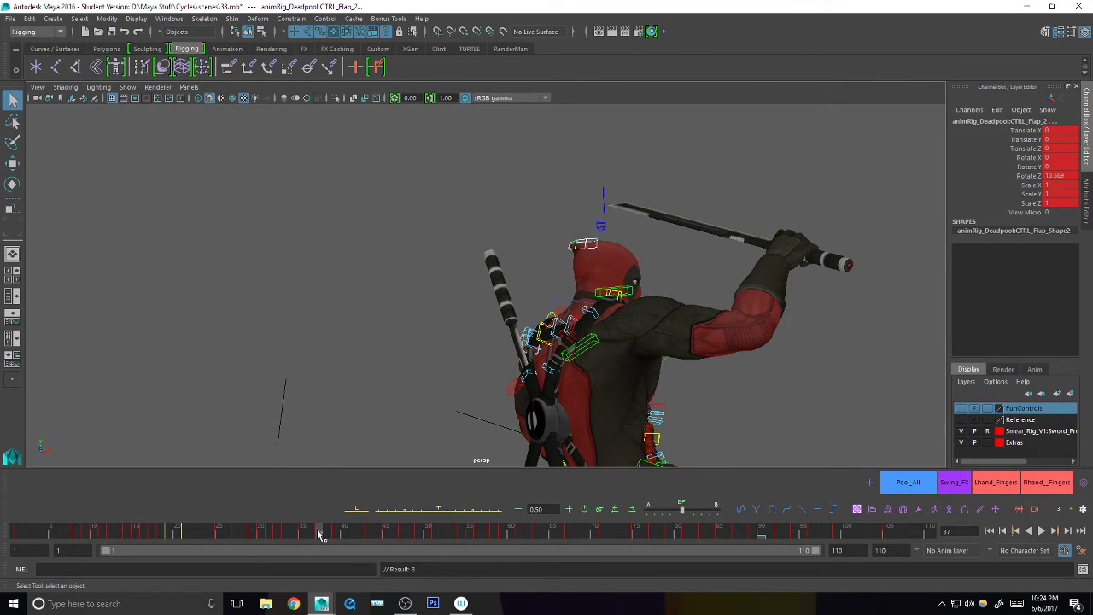
{"action": "middle_click_drag", "start_coordinate": [318, 534], "coordinate": [335, 533]}
{"action": "key", "text": "s"}
{"action": "left_click", "coordinate": [414, 510]}
- Review the flap's motion up to frame 42 and pose the head flap controls there with the Move tool
{"action": "left_click_drag", "start_coordinate": [291, 531], "coordinate": [355, 536]}
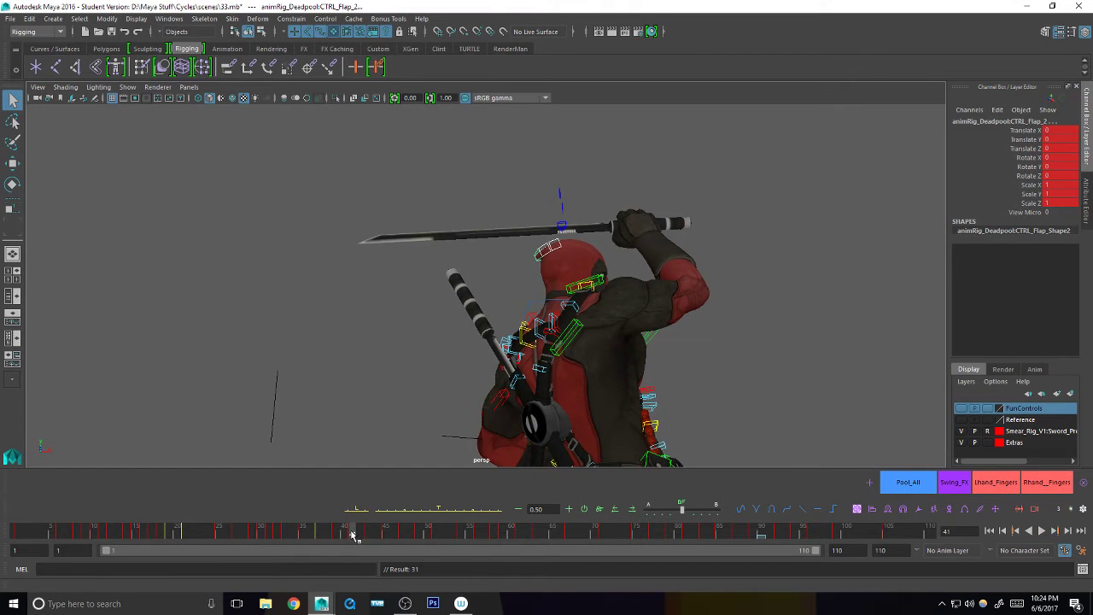
{"action": "left_click", "coordinate": [358, 534]}
{"action": "key", "text": "w"}
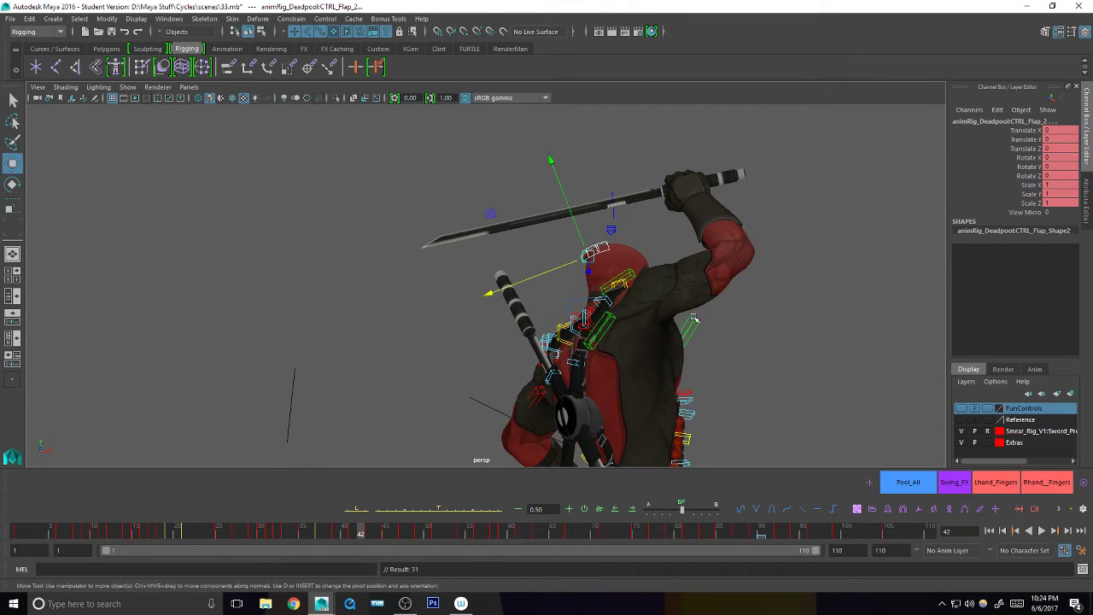
- At frame 42, move the three mask-flap controls along X to 0.21 and key them
{"action": "left_click_drag", "start_coordinate": [694, 318], "coordinate": [594, 389], "text": "alt"}
{"action": "left_click_drag", "start_coordinate": [356, 534], "coordinate": [360, 533]}
{"action": "left_click_drag", "start_coordinate": [579, 193], "coordinate": [579, 183]}
{"action": "left_click_drag", "start_coordinate": [568, 354], "coordinate": [683, 264], "text": "alt"}
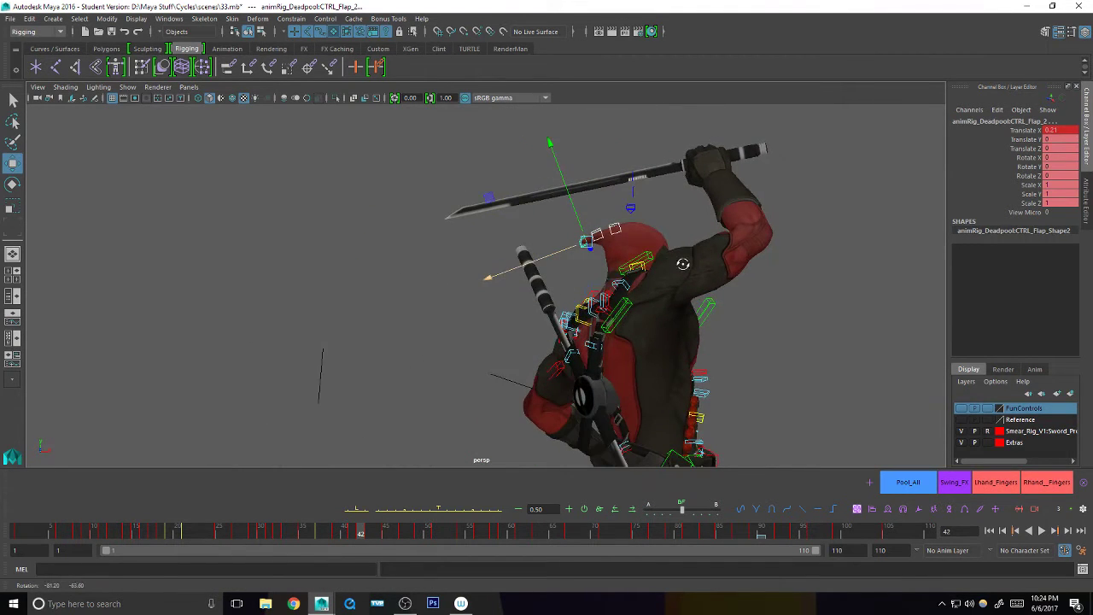
{"action": "key", "text": "s"}
- Rotate the three flap controls at frame 42 to about 5.956 in Rotate Z, checking against frame 41
{"action": "left_click", "coordinate": [353, 533]}
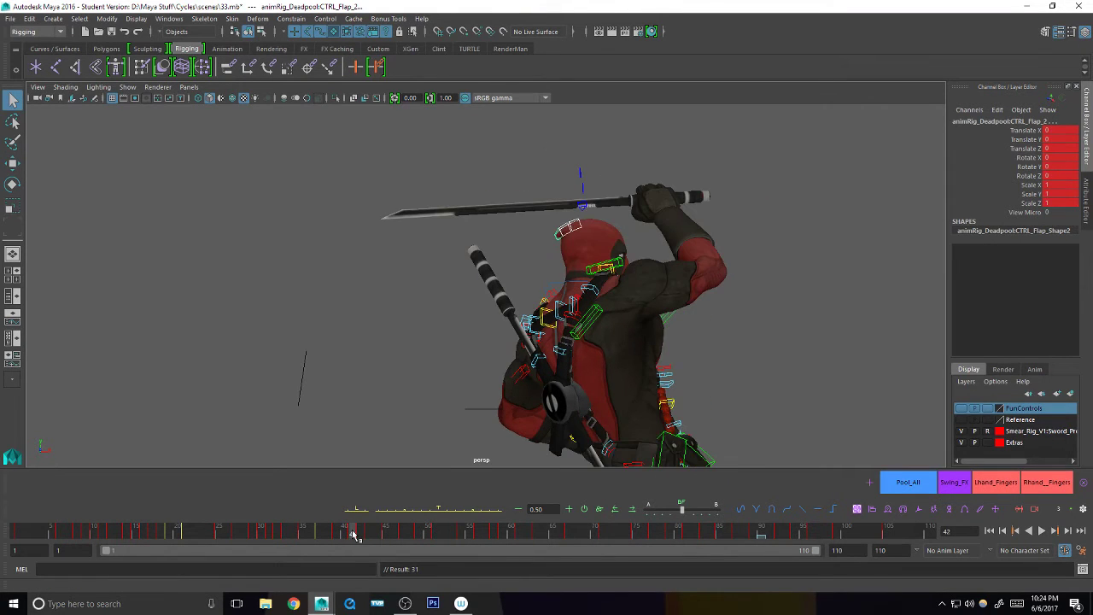
{"action": "left_click", "coordinate": [360, 534]}
{"action": "key", "text": "e"}
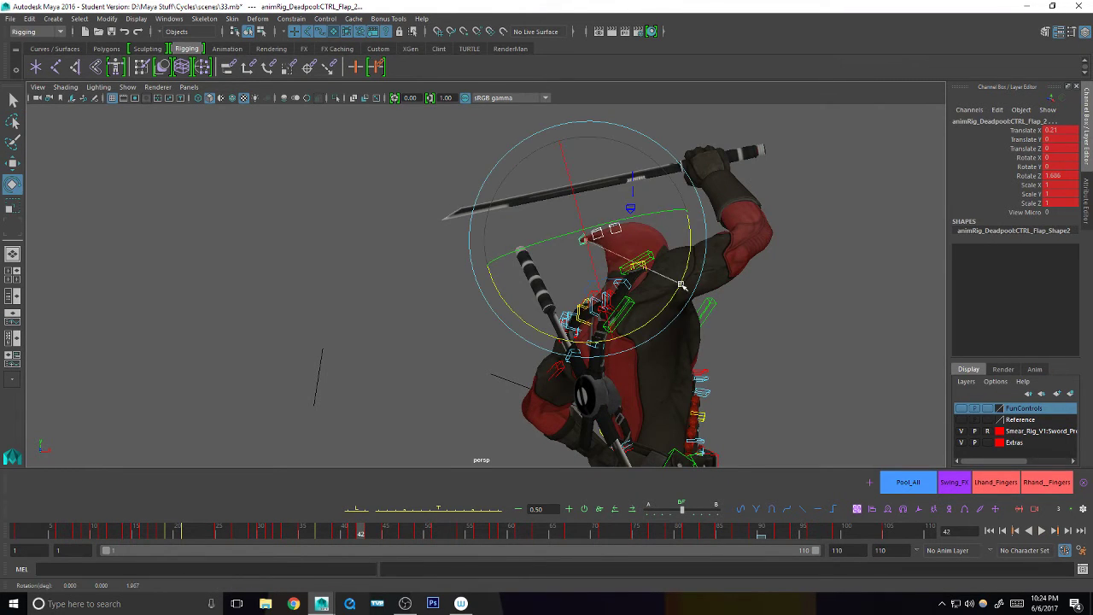
{"action": "left_click_drag", "start_coordinate": [676, 271], "coordinate": [677, 288]}
{"action": "key", "text": "q"}
{"action": "left_click", "coordinate": [353, 534]}
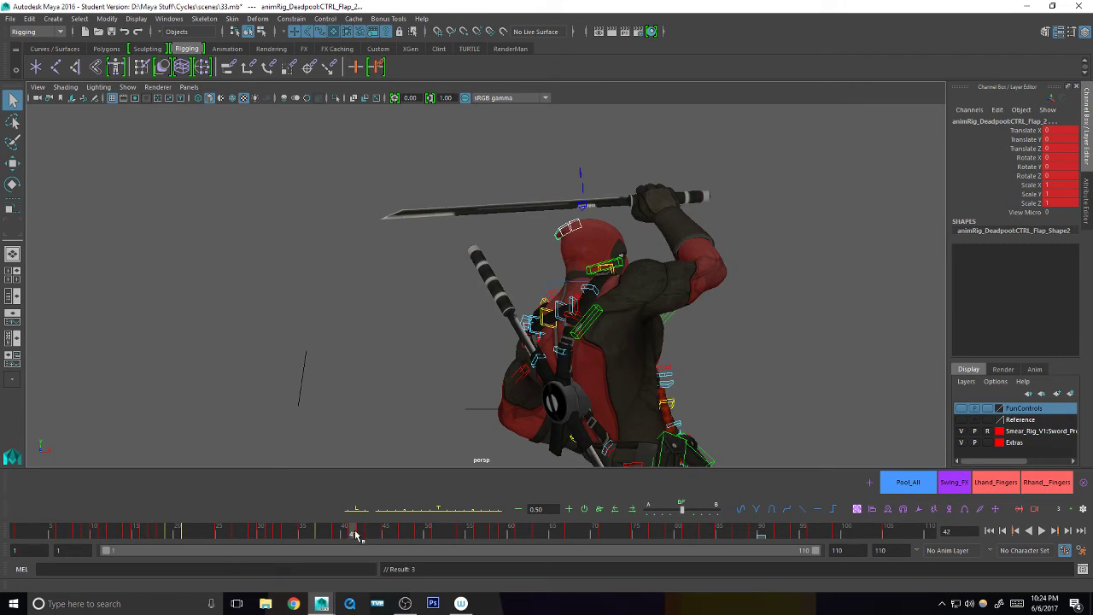
- Tween the three flap controls toward the previous key at frame 43
{"action": "left_click", "coordinate": [362, 534]}
{"action": "left_click", "coordinate": [366, 535]}
{"action": "key", "text": "e"}
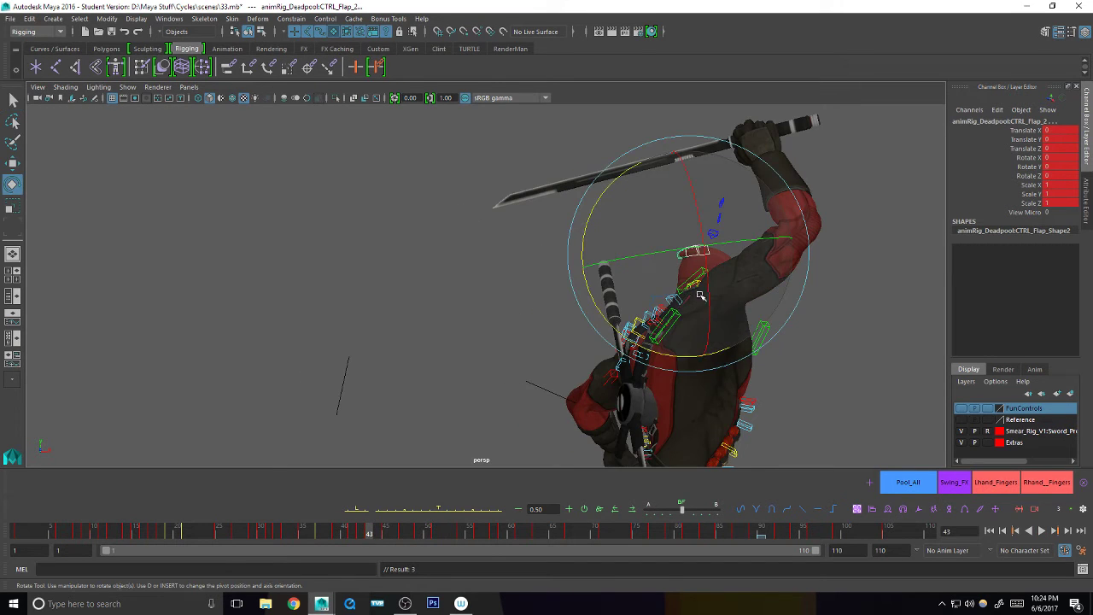
{"action": "key", "text": "q"}
{"action": "left_click", "coordinate": [420, 509]}
{"action": "left_click_drag", "start_coordinate": [579, 399], "coordinate": [694, 415], "text": "alt"}
- Rotate the flap controls at frame 43 to about X 0.437, Y 1.287 and Z 5.97
{"action": "left_click", "coordinate": [361, 534]}
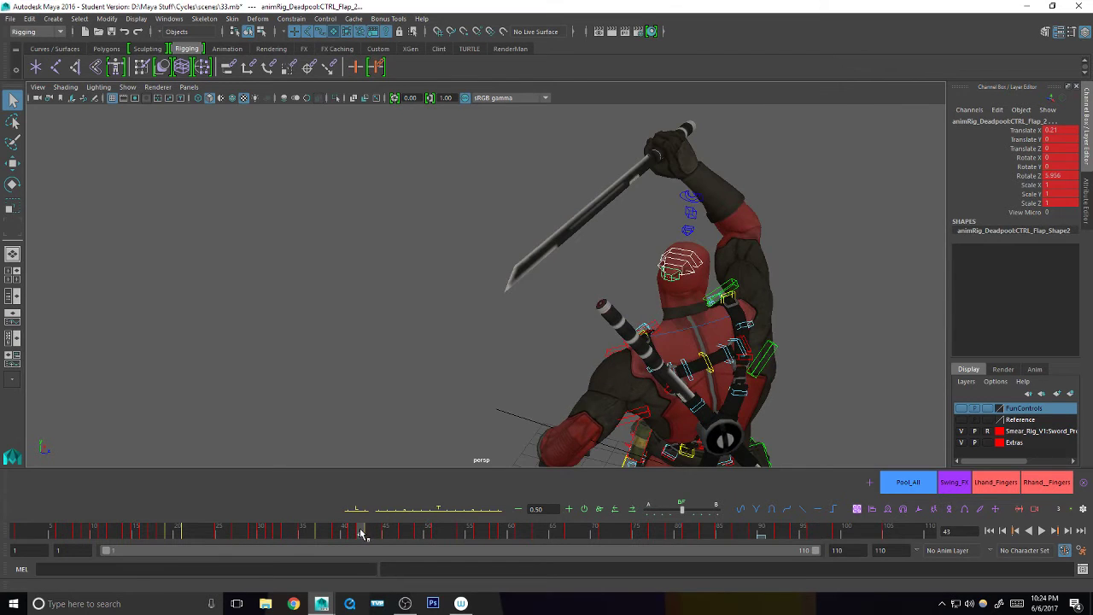
{"action": "left_click", "coordinate": [365, 532]}
{"action": "key", "text": "e"}
{"action": "left_click_drag", "start_coordinate": [667, 304], "coordinate": [669, 309]}
{"action": "left_click_drag", "start_coordinate": [669, 309], "coordinate": [563, 312], "text": "alt"}
{"action": "key", "text": "q"}
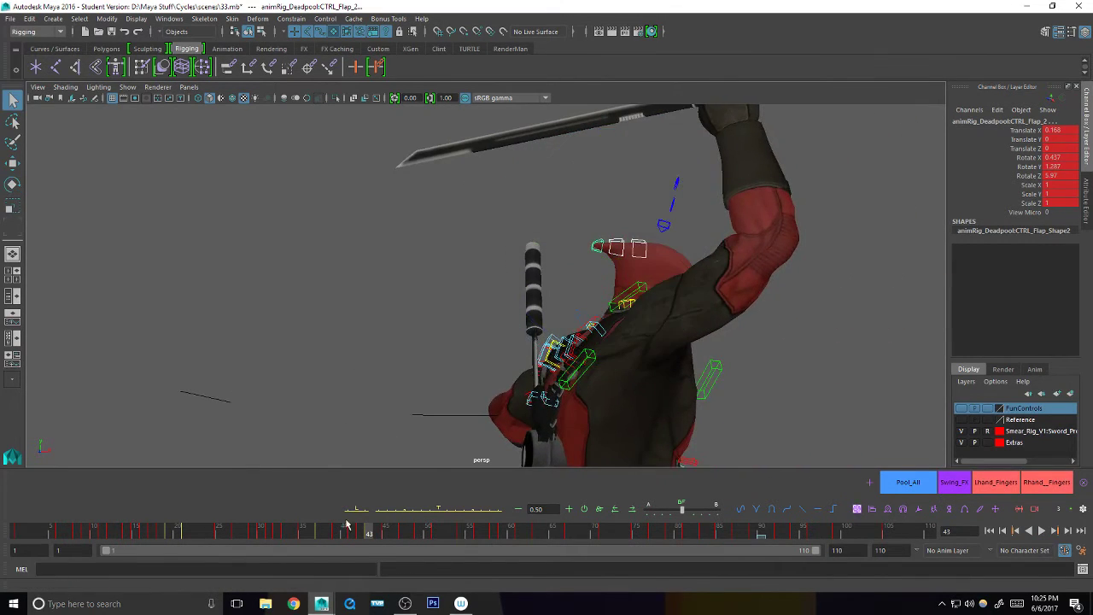
- Review the motion around frames 40 to 44, and rotate and key the flap controls at frame 44
{"action": "left_click", "coordinate": [346, 532]}
{"action": "left_click_drag", "start_coordinate": [348, 532], "coordinate": [378, 531]}
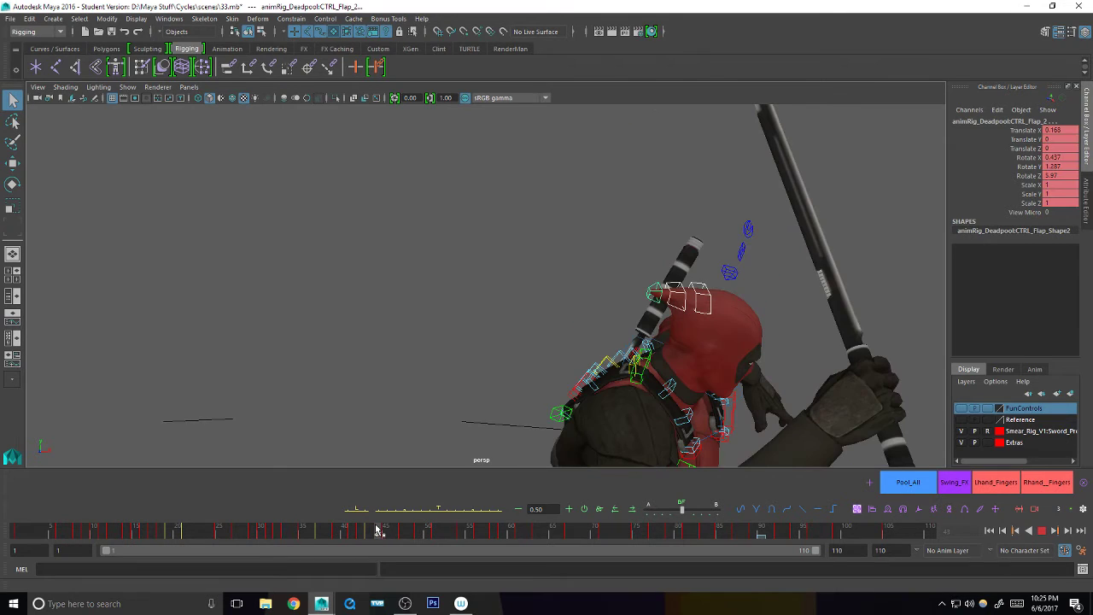
{"action": "left_click", "coordinate": [375, 529]}
{"action": "left_click_drag", "start_coordinate": [671, 387], "coordinate": [694, 366], "text": "alt"}
{"action": "key", "text": "e"}
{"action": "key", "text": "s"}
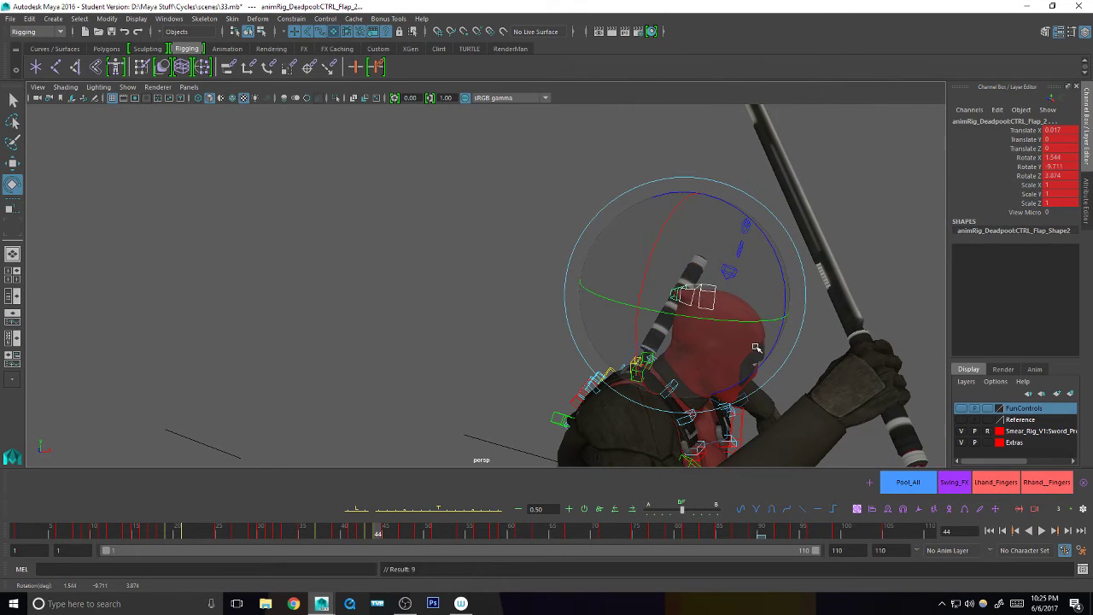
{"action": "left_click_drag", "start_coordinate": [757, 347], "coordinate": [757, 355]}
{"action": "key", "text": "s"}
{"action": "key", "text": "q"}
- Rotate the three flap controls at frame 47 to about X 1.306, Y 5.742 and Z -3.243
{"action": "left_click_drag", "start_coordinate": [374, 535], "coordinate": [384, 531]}
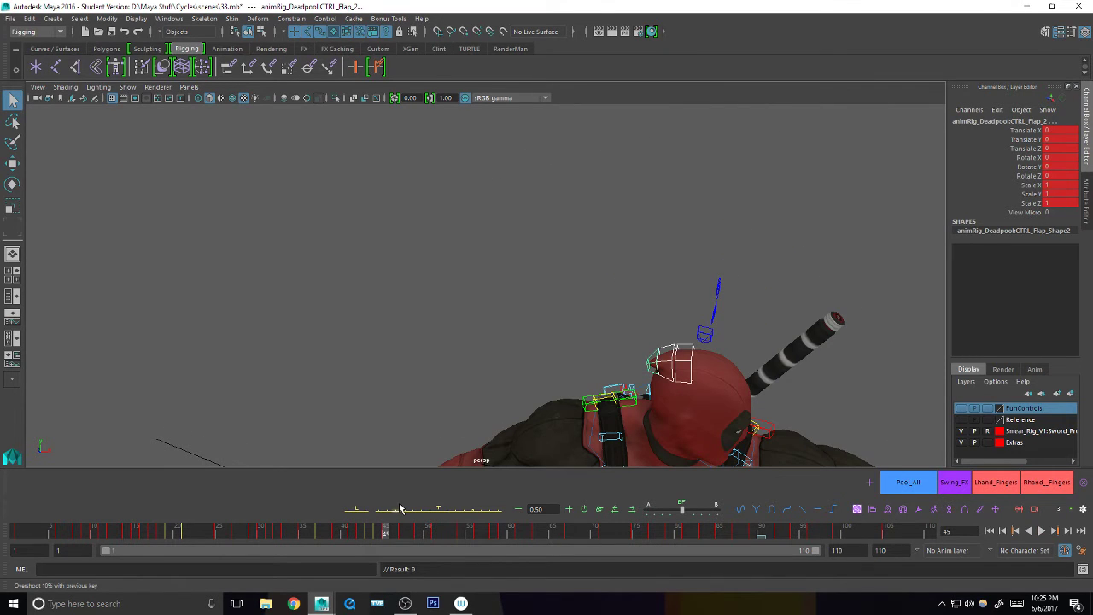
{"action": "key", "text": "e"}
{"action": "left_click_drag", "start_coordinate": [683, 410], "coordinate": [668, 383], "text": "alt"}
{"action": "key", "text": "q"}
{"action": "left_click_drag", "start_coordinate": [645, 408], "coordinate": [641, 396], "text": "alt"}
{"action": "mouse_move", "coordinate": [399, 519]}
{"action": "left_mouse_down"}
{"action": "mouse_move", "coordinate": [366, 529]}
{"action": "mouse_move", "coordinate": [402, 535]}
{"action": "left_mouse_up"}
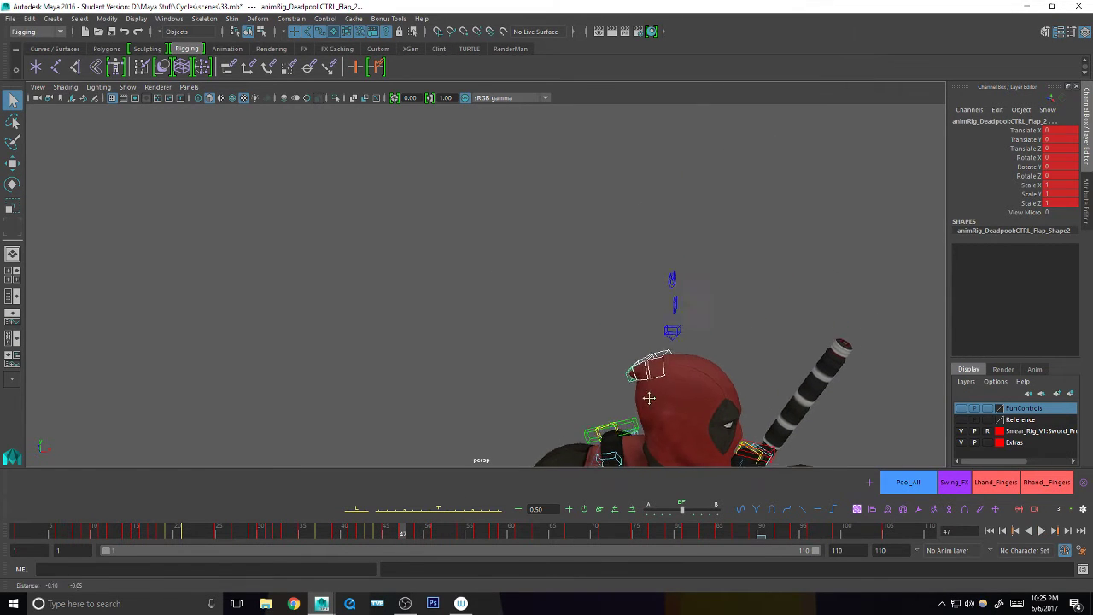
{"action": "key", "text": "e"}
{"action": "left_click_drag", "start_coordinate": [653, 371], "coordinate": [660, 352]}
{"action": "key", "text": "q"}
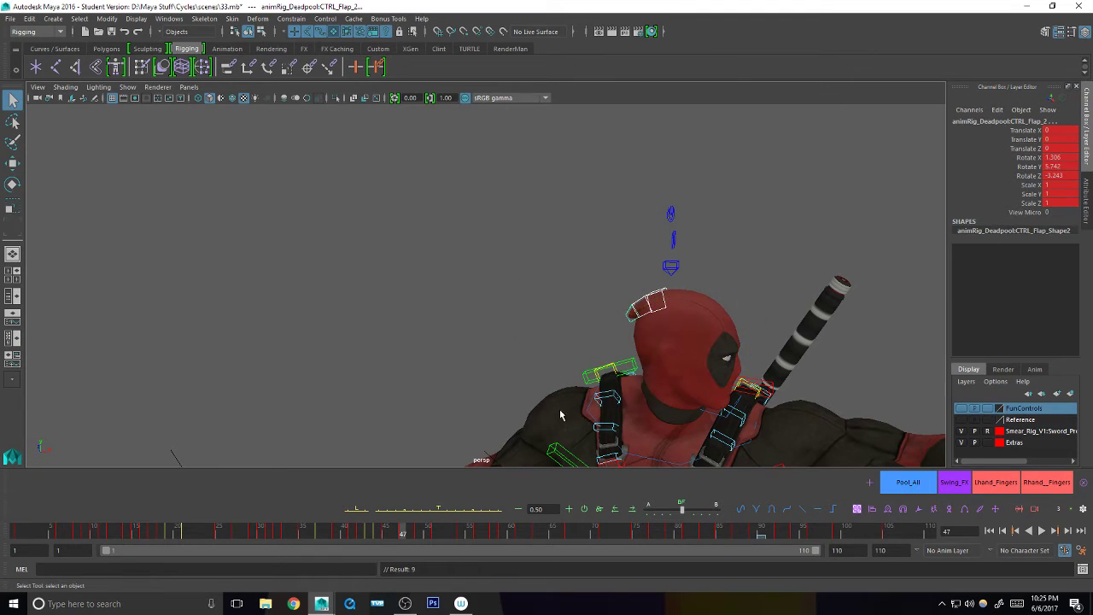
- Rotate the three flap controls about their Z axis at frame 49
{"action": "left_click_drag", "start_coordinate": [379, 531], "coordinate": [419, 532]}
{"action": "key", "text": "e"}
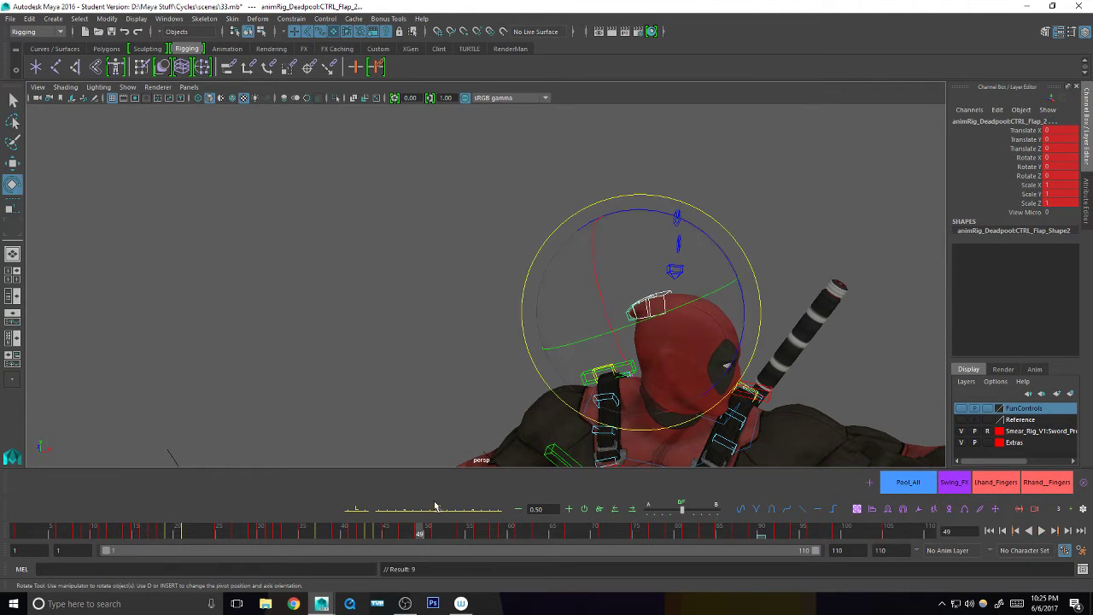
{"action": "left_click_drag", "start_coordinate": [739, 330], "coordinate": [740, 339]}
{"action": "key", "text": "q"}
- Rotate the three flap controls at frame 52 to about 19.3 in Rotate Z
{"action": "left_click_drag", "start_coordinate": [420, 531], "coordinate": [441, 532]}
{"action": "key", "text": "e"}
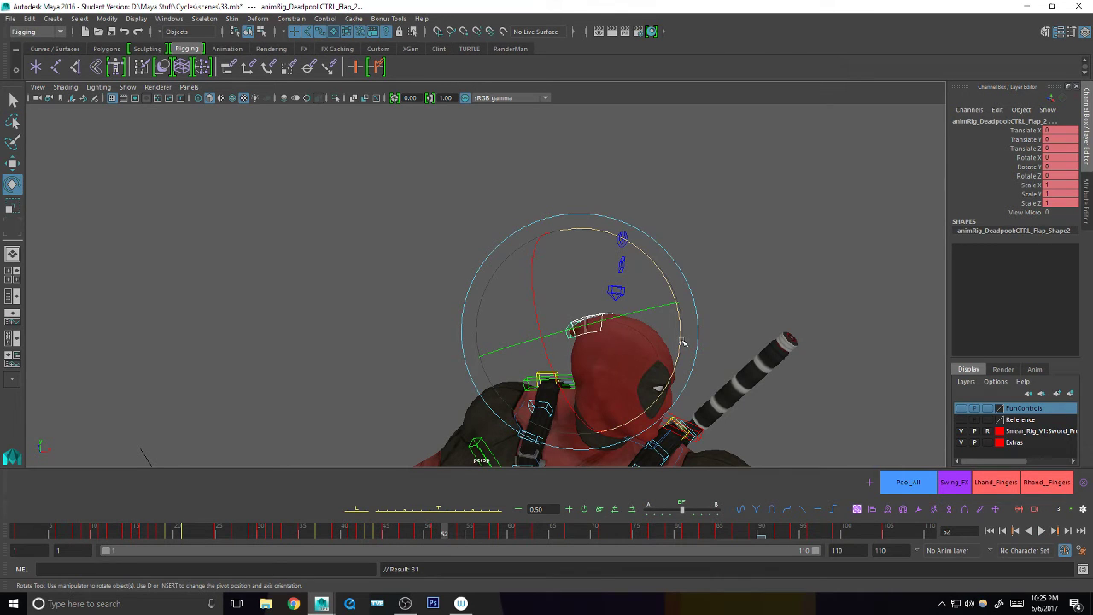
{"action": "left_click_drag", "start_coordinate": [682, 342], "coordinate": [678, 362]}
{"action": "key", "text": "q"}
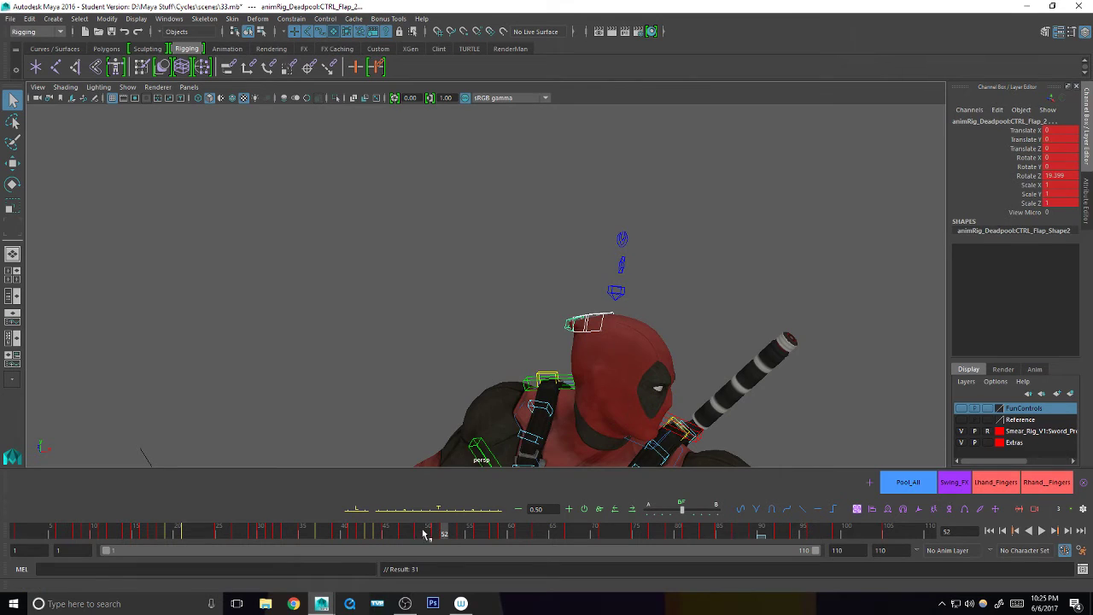
- Play back the motion and rotate two of the flap controls together at frame 54
{"action": "key", "text": "alt+v"}
{"action": "key", "text": "alt+v"}
{"action": "key", "text": "e"}
{"action": "left_click_drag", "start_coordinate": [450, 353], "coordinate": [404, 313]}
{"action": "key", "text": "ctrl+z"}
{"action": "key", "text": "ctrl+z"}
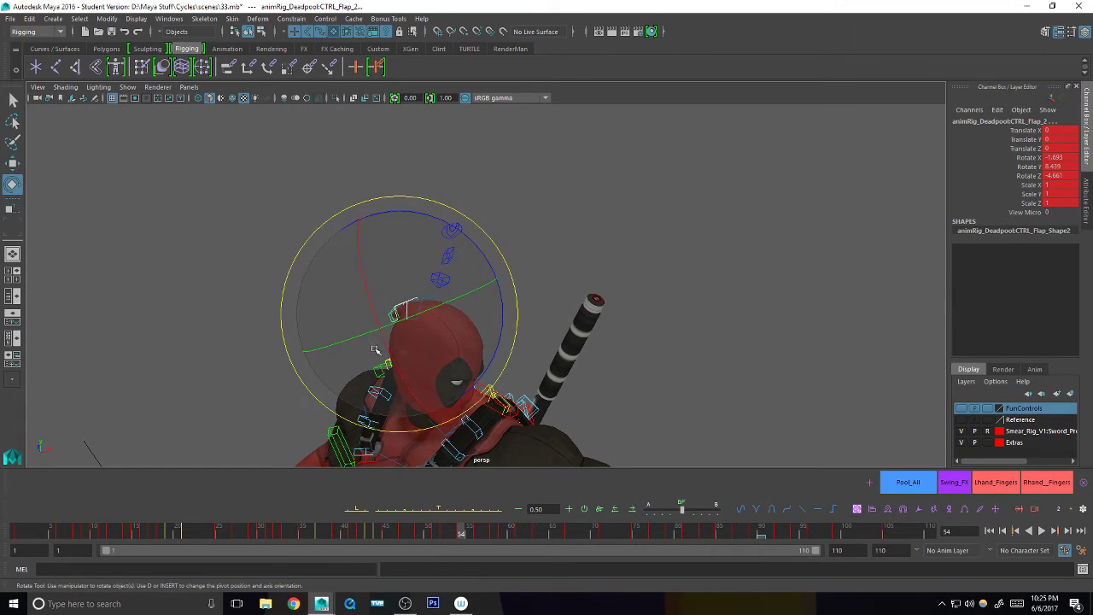
{"action": "left_click_drag", "start_coordinate": [376, 349], "coordinate": [378, 333]}
{"action": "key", "text": "q"}
- Rotate CTRL_Flap_2 at frame 54 to about X 8.857, Y 17.88 and Z -5.991, and reselect all three flap controls
{"action": "left_click", "coordinate": [393, 319]}
{"action": "key", "text": "e"}
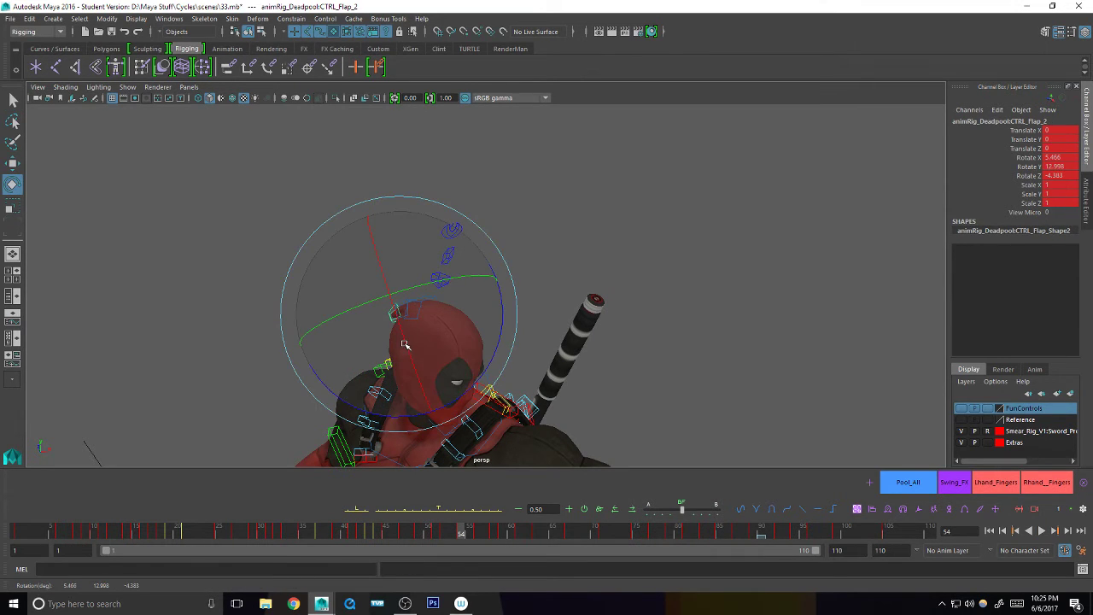
{"action": "left_click_drag", "start_coordinate": [404, 344], "coordinate": [408, 350]}
{"action": "key", "text": "q"}
{"action": "left_click_drag", "start_coordinate": [408, 350], "coordinate": [451, 301], "text": "alt"}
{"action": "left_click_drag", "start_coordinate": [446, 299], "coordinate": [380, 323]}
{"action": "left_click_drag", "start_coordinate": [384, 323], "coordinate": [453, 387], "text": "alt"}
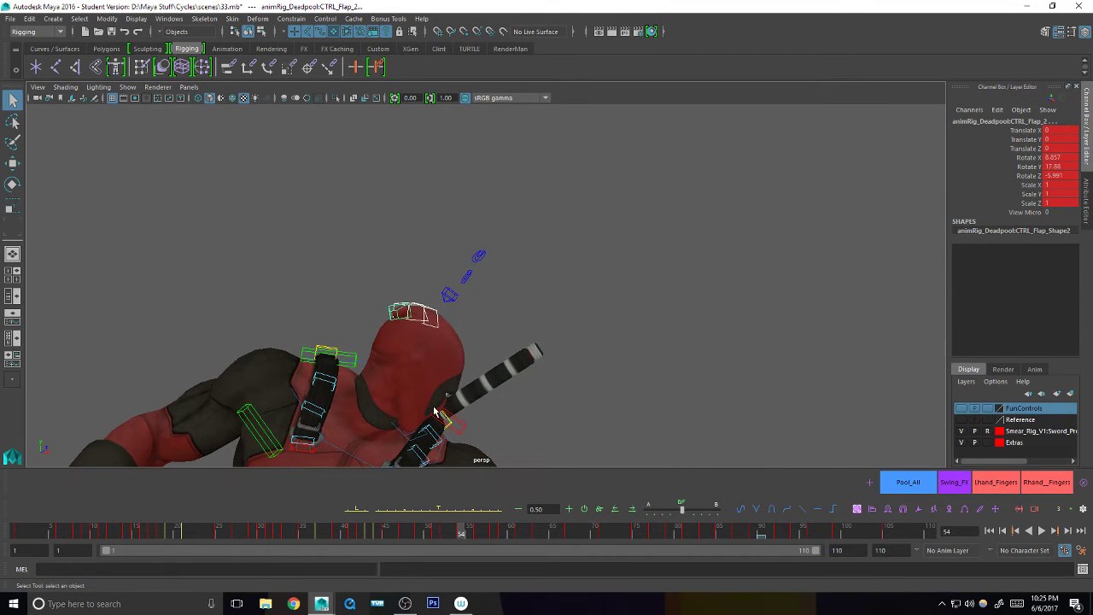
- Tween the flap controls 80% with the next key at frame 52
{"action": "left_click", "coordinate": [435, 531]}
{"action": "key", "text": "alt+v"}
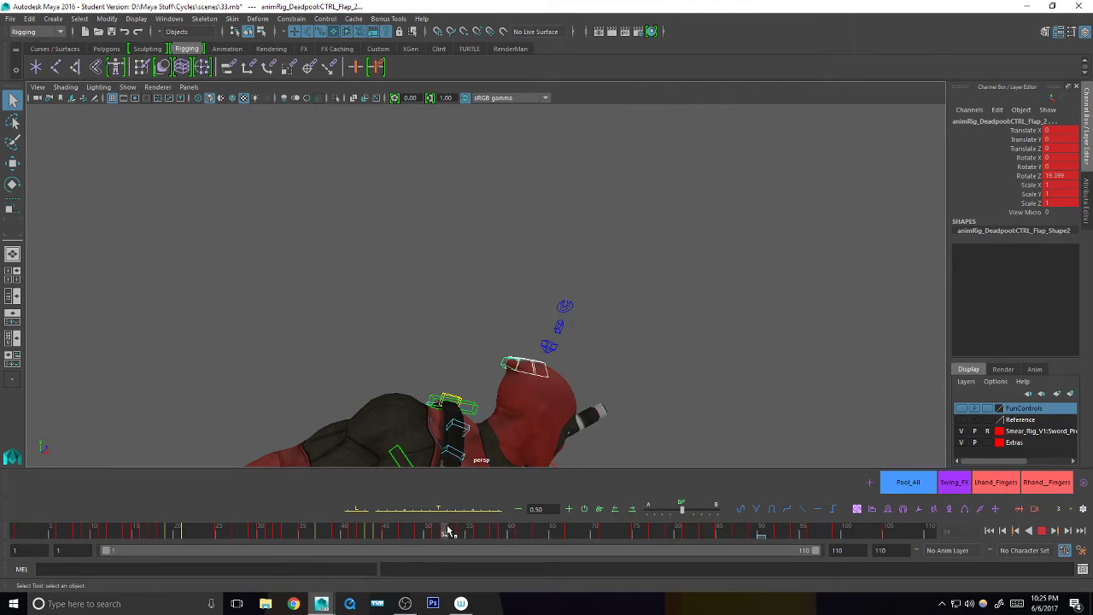
{"action": "left_click", "coordinate": [442, 533]}
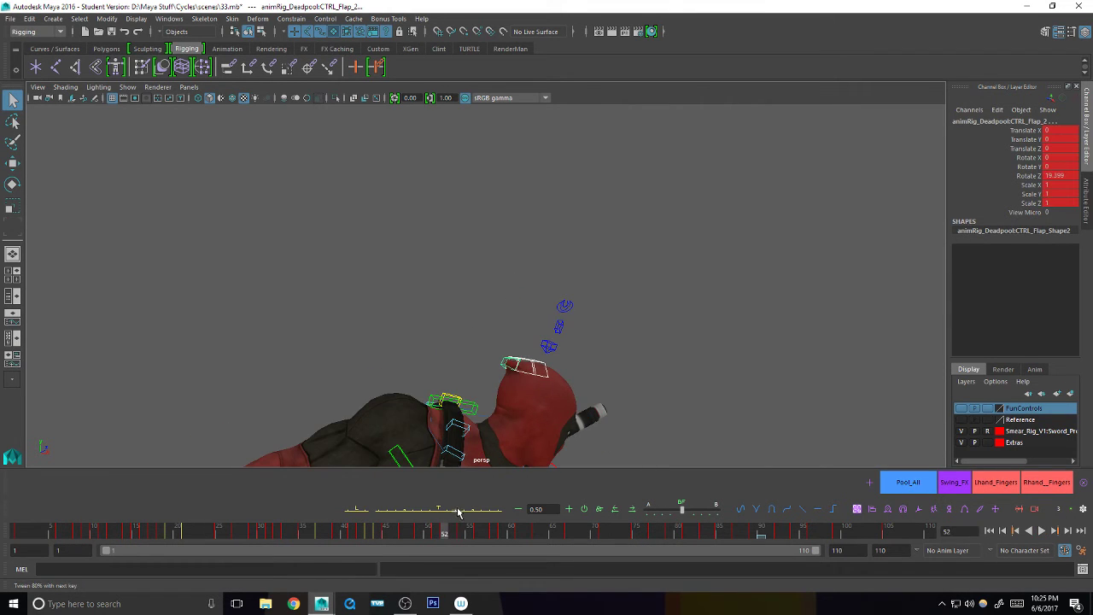
{"action": "left_click", "coordinate": [458, 511]}
{"action": "left_click_drag", "start_coordinate": [558, 421], "coordinate": [521, 410], "text": "alt"}
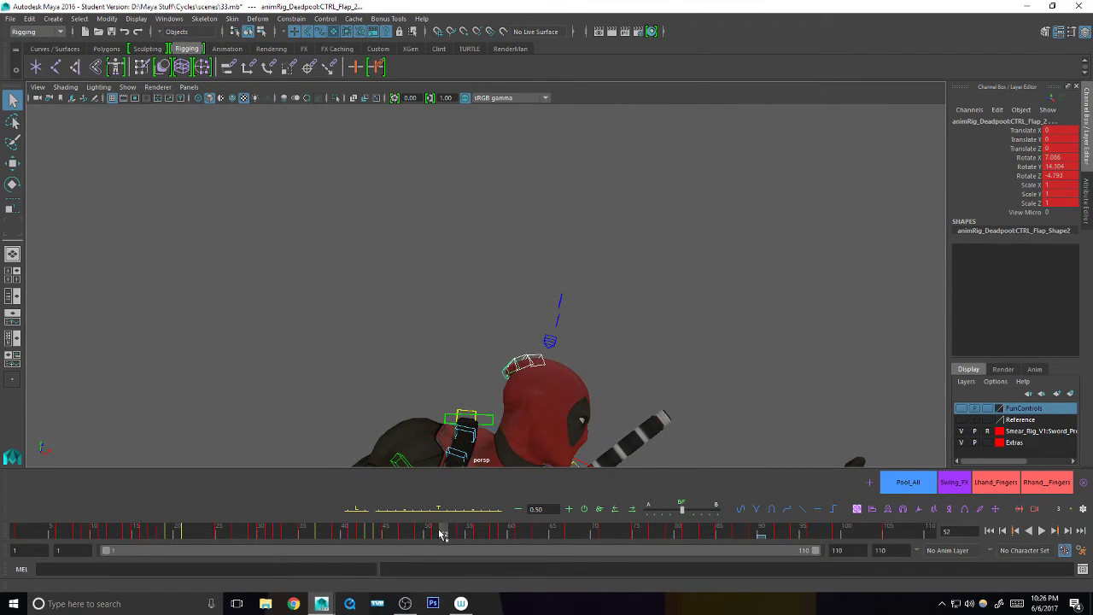
- Tween the flap controls toward the previous key at frame 56 and play back the motion
{"action": "key", "text": "alt+v"}
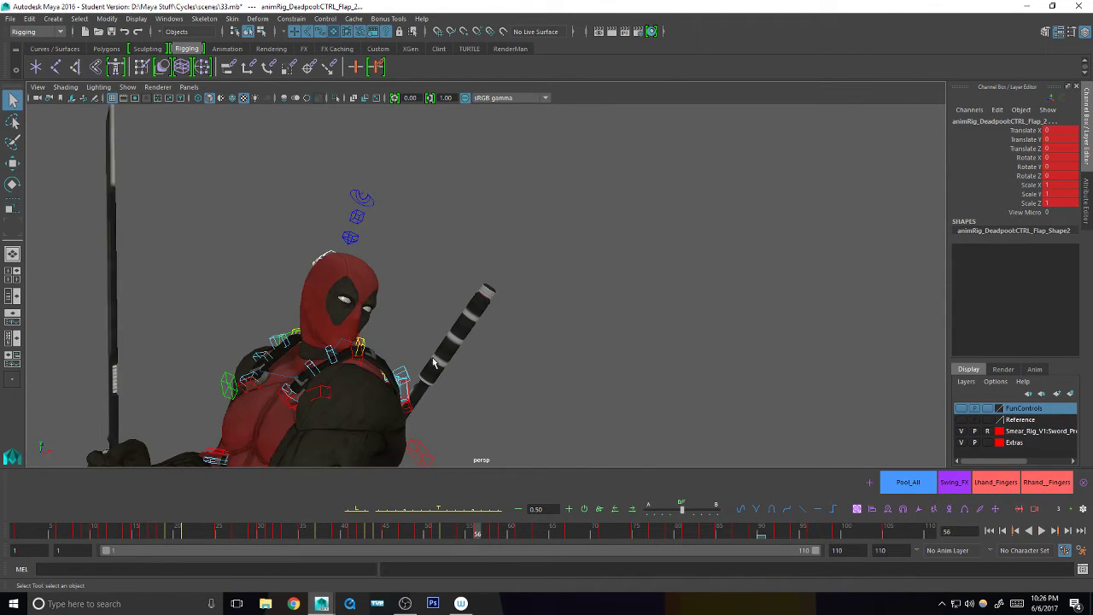
{"action": "left_click", "coordinate": [406, 513]}
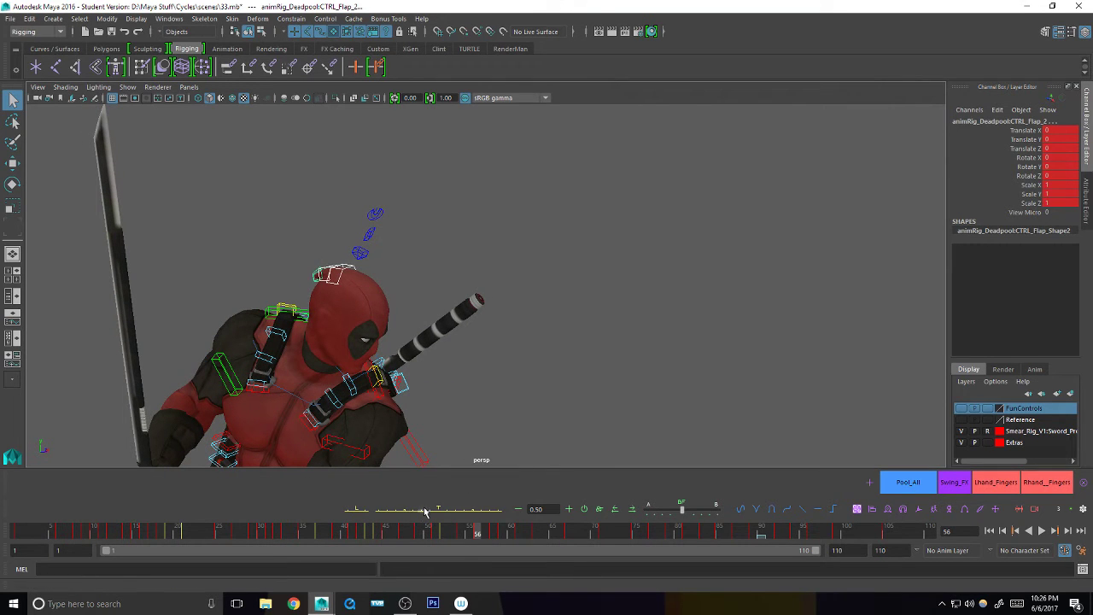
{"action": "key", "text": "alt+v"}
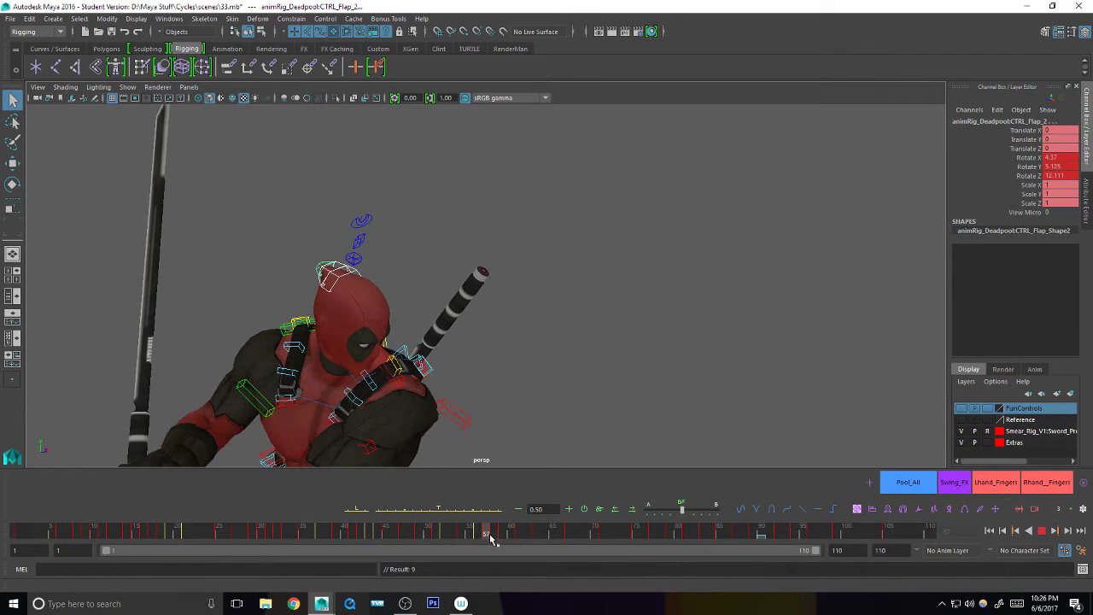
- Tween the flap controls 90% with the previous key at frame 58
{"action": "left_click_drag", "start_coordinate": [490, 535], "coordinate": [495, 532]}
{"action": "left_click_drag", "start_coordinate": [478, 378], "coordinate": [493, 392], "text": "alt"}
{"action": "left_click", "coordinate": [414, 511]}
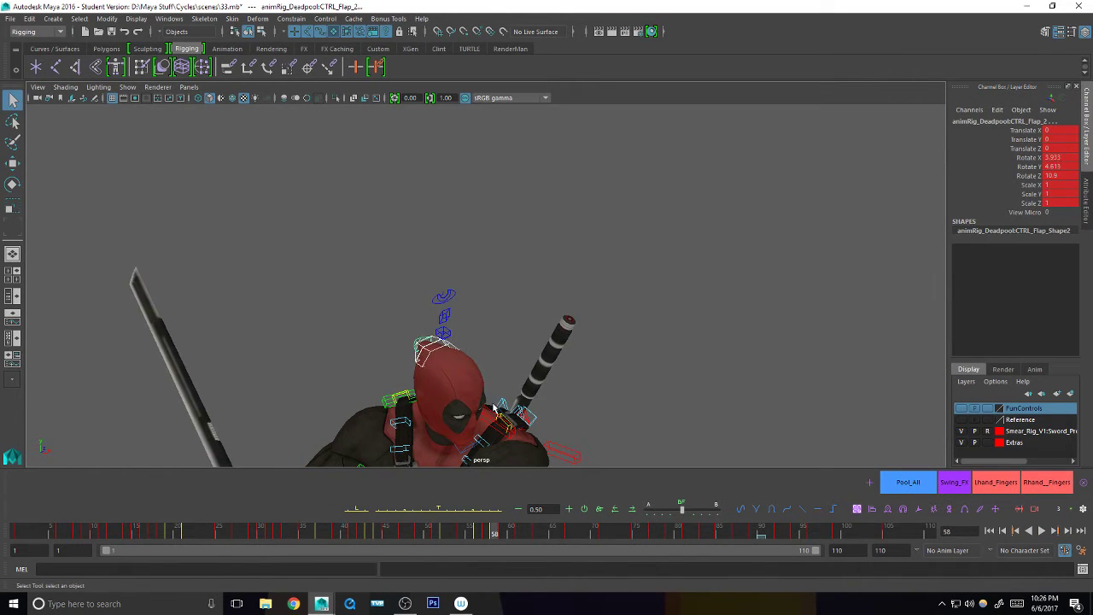
- At frame 58, move the flap controls to Translate X 0.114 and rotate them to about 17.371 in Z
{"action": "left_click_drag", "start_coordinate": [438, 351], "coordinate": [420, 342], "text": "alt"}
{"action": "key", "text": "w"}
{"action": "left_click_drag", "start_coordinate": [367, 308], "coordinate": [351, 296]}
{"action": "key", "text": "e"}
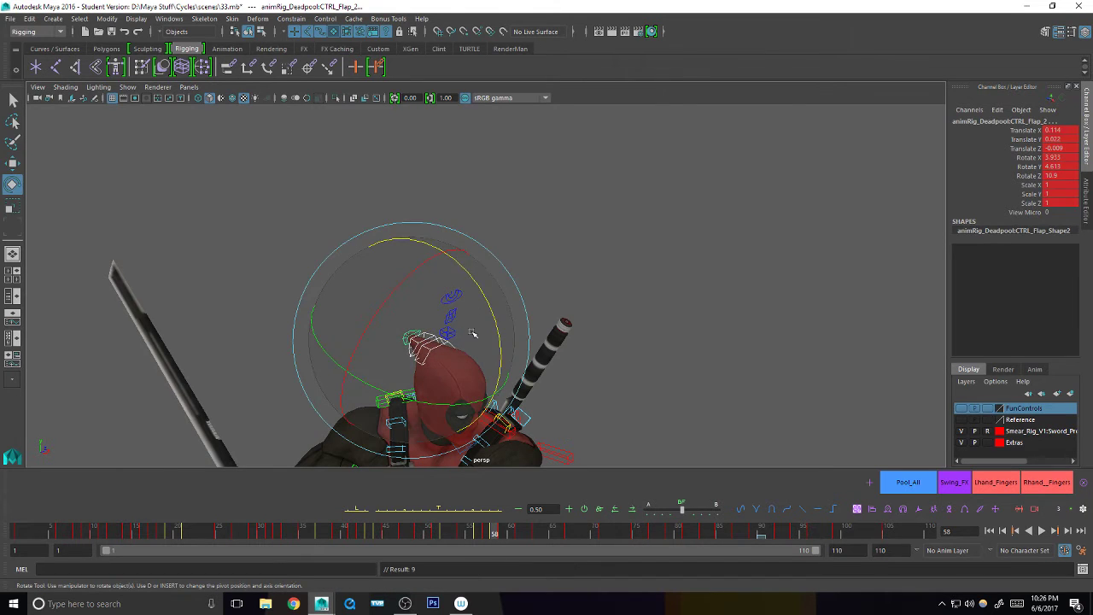
{"action": "left_click_drag", "start_coordinate": [495, 308], "coordinate": [500, 319]}
{"action": "key", "text": "q"}
{"action": "left_click_drag", "start_coordinate": [517, 421], "coordinate": [510, 362], "text": "alt"}
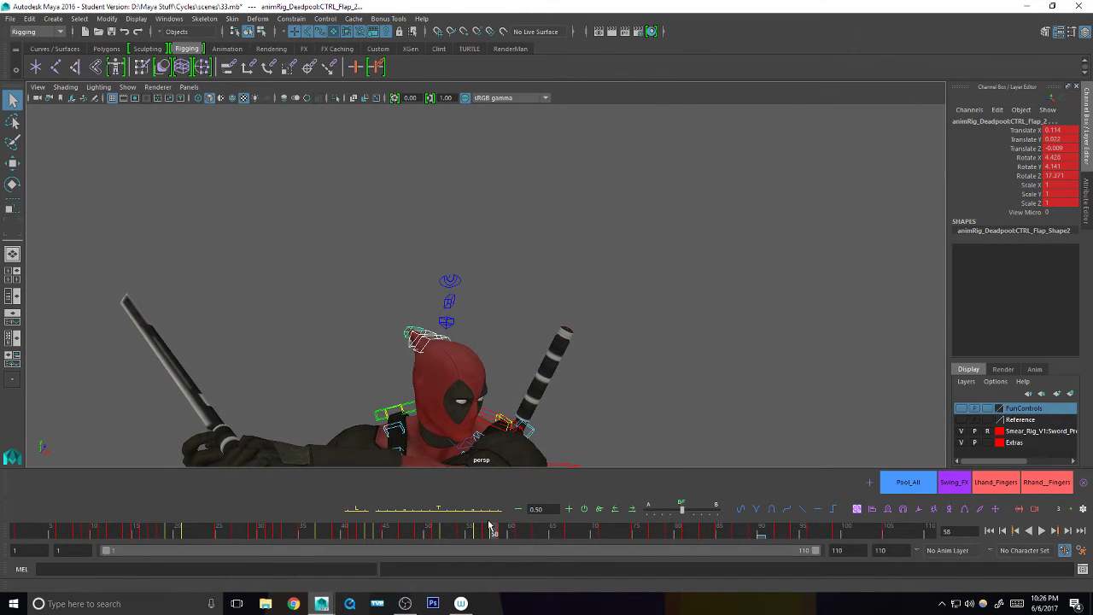
- At frame 59, move the flap controls to Translate X 0.305 and rotate them slightly
{"action": "left_click_drag", "start_coordinate": [490, 532], "coordinate": [502, 533]}
{"action": "left_click_drag", "start_coordinate": [595, 424], "coordinate": [554, 438], "text": "alt"}
{"action": "key", "text": "w"}
{"action": "key", "text": "e"}
{"action": "key", "text": "q"}
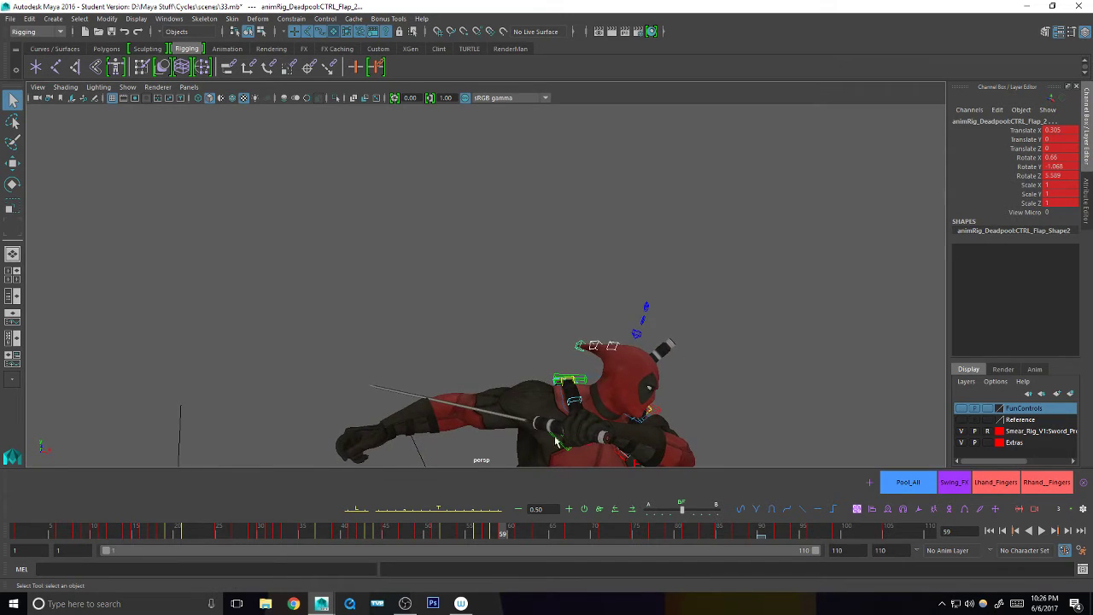
- Play back the swing from a wider angle and rotate the flap controls together at frame 58
{"action": "left_click_drag", "start_coordinate": [500, 530], "coordinate": [503, 532]}
{"action": "left_click_drag", "start_coordinate": [585, 398], "coordinate": [553, 494], "text": "alt"}
{"action": "key", "text": "alt+v"}
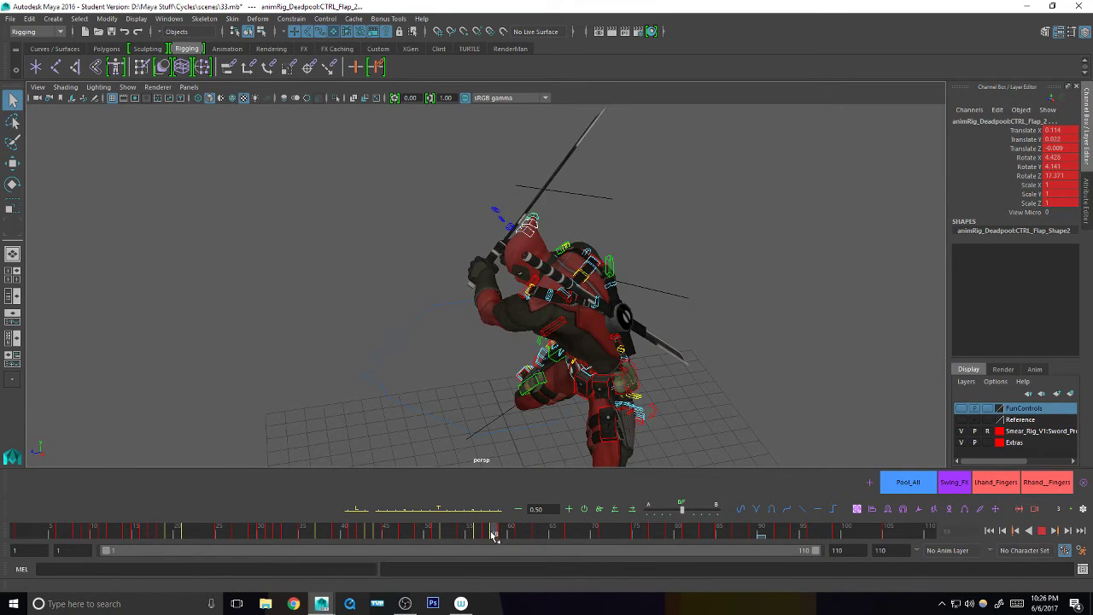
{"action": "left_click", "coordinate": [494, 533]}
{"action": "key", "text": "e"}
{"action": "left_click_drag", "start_coordinate": [569, 299], "coordinate": [559, 257]}
{"action": "key", "text": "q"}
- Rotate CTRL_Flap_0 alone at frame 58 to about X 17.3, Y 20 and Z 29.9
{"action": "left_click_drag", "start_coordinate": [491, 535], "coordinate": [495, 533]}
{"action": "left_click", "coordinate": [528, 232]}
{"action": "key", "text": "e"}
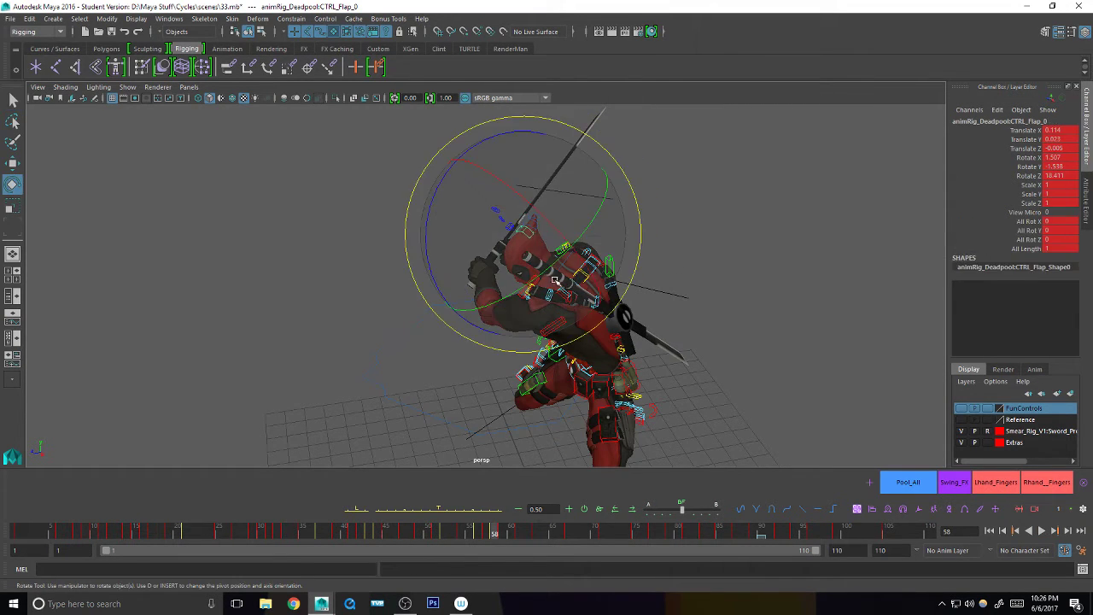
{"action": "left_click_drag", "start_coordinate": [555, 282], "coordinate": [556, 312]}
{"action": "key", "text": "q"}
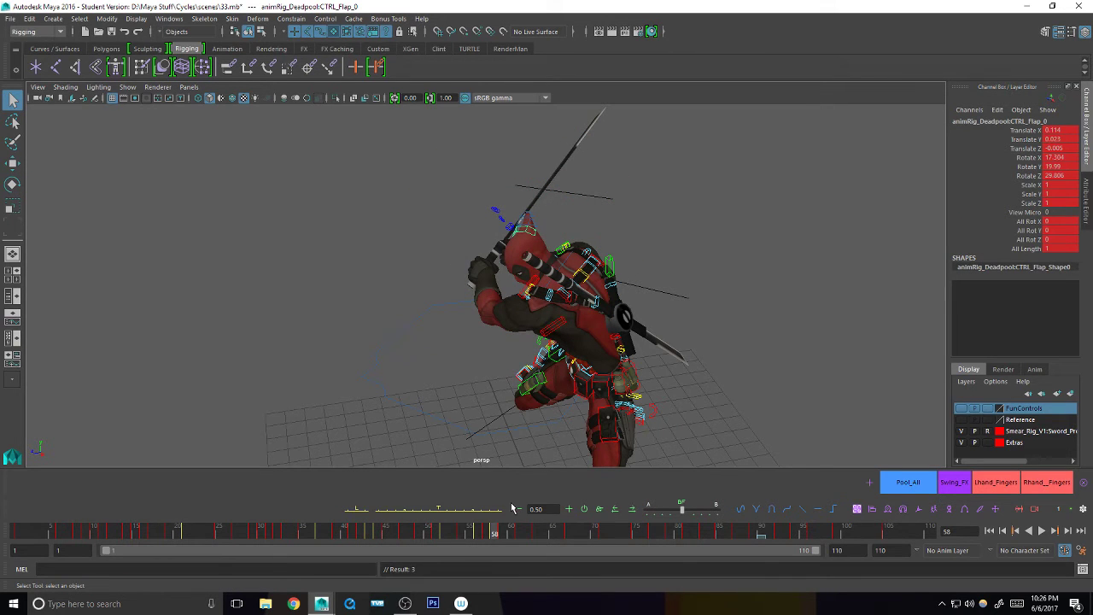
- Rotate CTRL_Flap_0 and a neighbouring flap control individually at frame 59
{"action": "left_click", "coordinate": [502, 531]}
{"action": "key", "text": "e"}
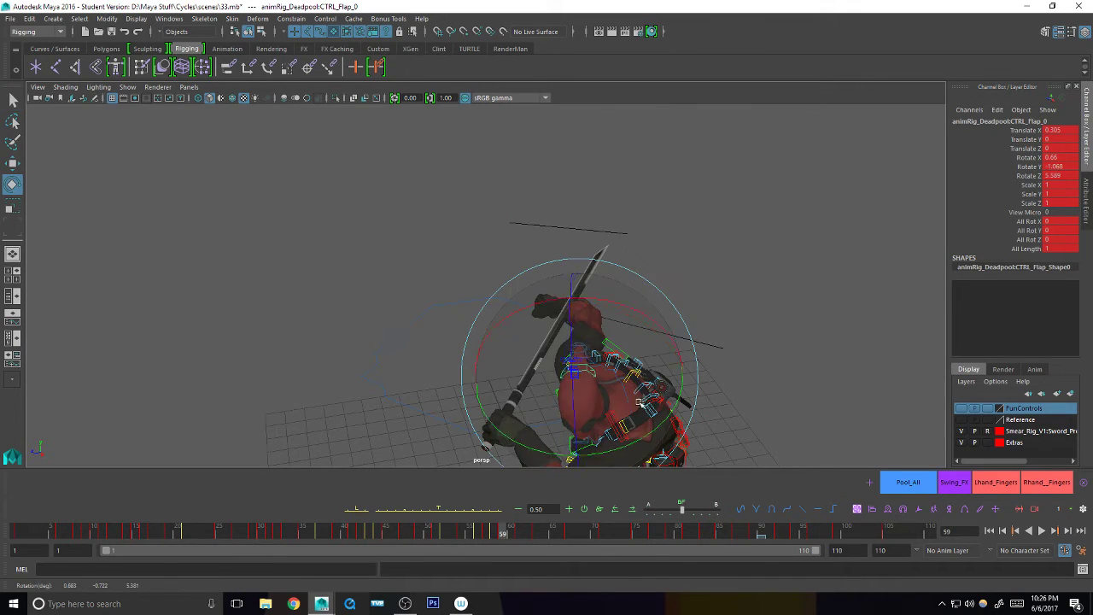
{"action": "left_click_drag", "start_coordinate": [574, 351], "coordinate": [559, 368]}
{"action": "key", "text": "q"}
{"action": "left_click", "coordinate": [573, 367]}
{"action": "key", "text": "e"}
{"action": "left_click_drag", "start_coordinate": [630, 376], "coordinate": [640, 396]}
{"action": "key", "text": "q"}
- Fine-tune the rotations of the individual flap controls at frame 59
{"action": "left_click", "coordinate": [572, 350]}
{"action": "key", "text": "e"}
{"action": "key", "text": "q"}
{"action": "left_click", "coordinate": [575, 370]}
{"action": "key", "text": "e"}
{"action": "key", "text": "q"}
- Select all three flap controls, tween them 90% with the next key at frame 60, and play back the motion
{"action": "left_click_drag", "start_coordinate": [495, 528], "coordinate": [509, 531]}
{"action": "left_click_drag", "start_coordinate": [555, 427], "coordinate": [669, 418], "text": "alt"}
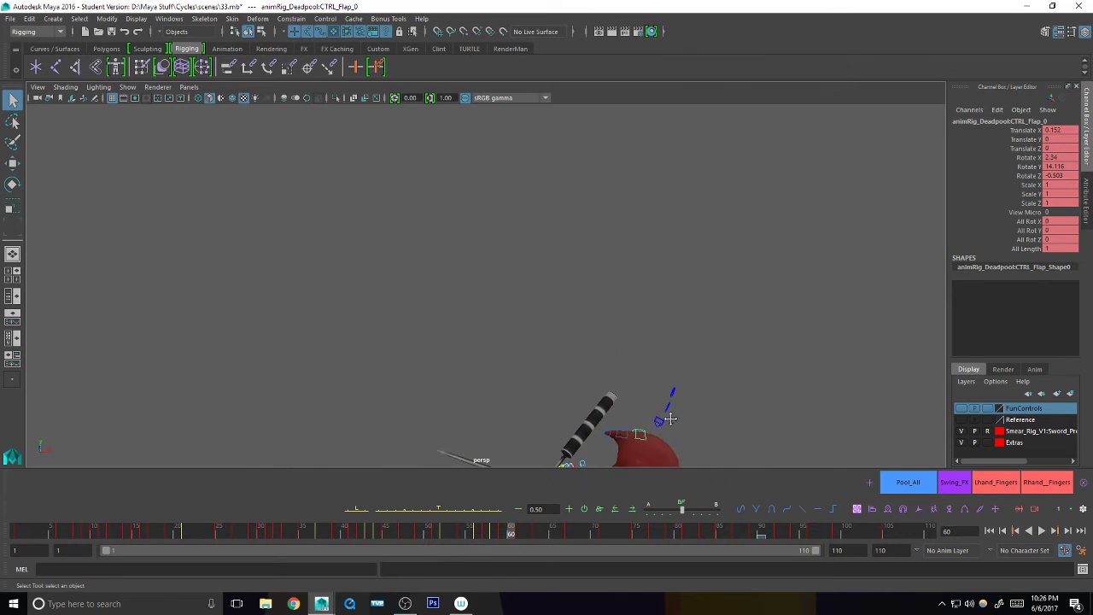
{"action": "middle_click_drag", "start_coordinate": [669, 417], "coordinate": [684, 368], "text": "alt"}
{"action": "left_click_drag", "start_coordinate": [662, 370], "coordinate": [627, 381]}
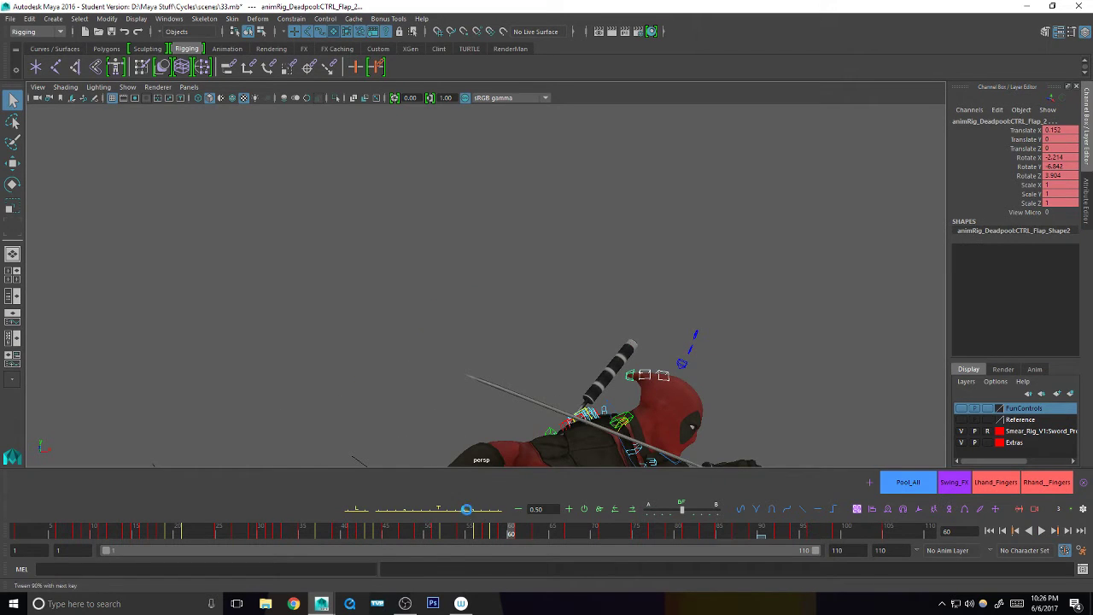
{"action": "left_click", "coordinate": [466, 509]}
{"action": "middle_click_drag", "start_coordinate": [649, 405], "coordinate": [624, 396], "text": "alt"}
{"action": "key", "text": "alt+v"}
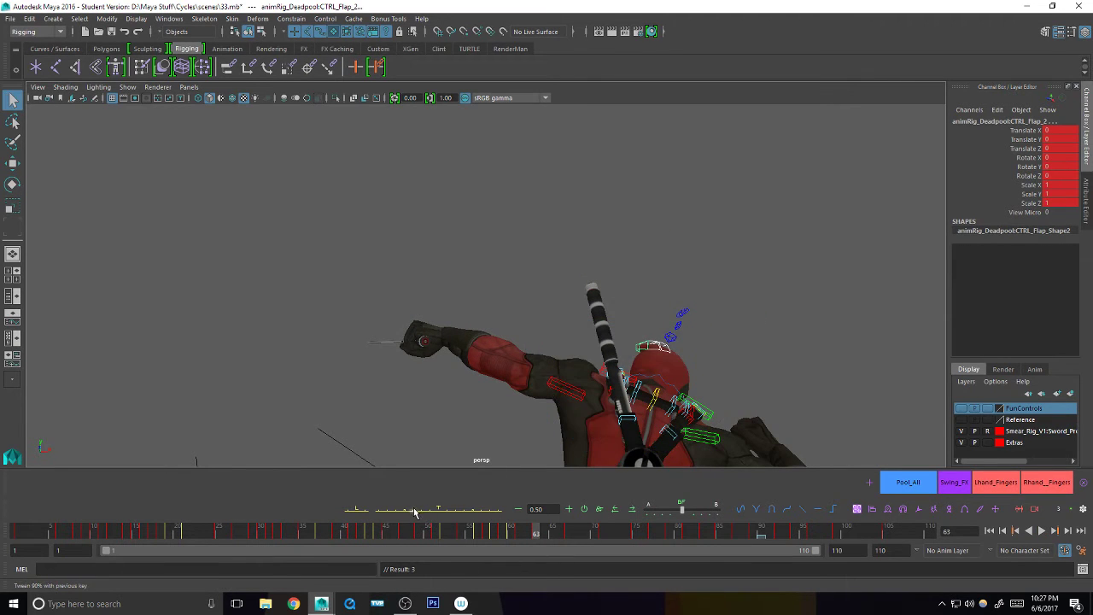
- Rotate the mask-flap controls at frame 63 to about Z 13.4
{"action": "key", "text": "e"}
{"action": "mouse_move", "coordinate": [565, 363]}
{"action": "left_mouse_down"}
{"action": "mouse_move", "coordinate": [553, 389]}
{"action": "mouse_move", "coordinate": [559, 381]}
{"action": "left_mouse_up"}
{"action": "key", "text": "q"}
{"action": "key", "text": "e"}
{"action": "left_click_drag", "start_coordinate": [646, 343], "coordinate": [653, 343]}
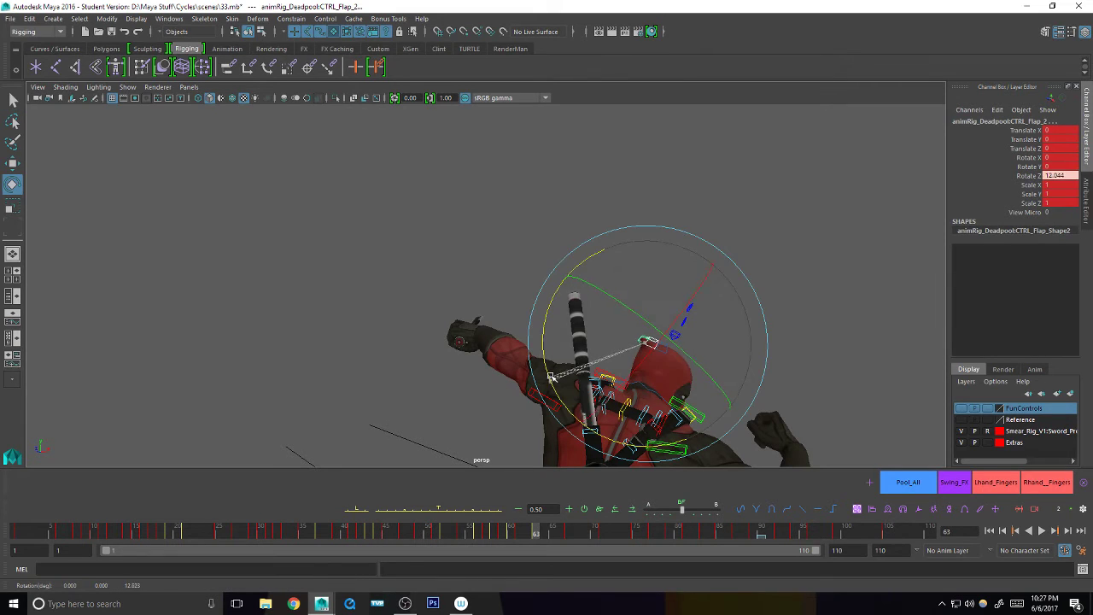
{"action": "key", "text": "q"}
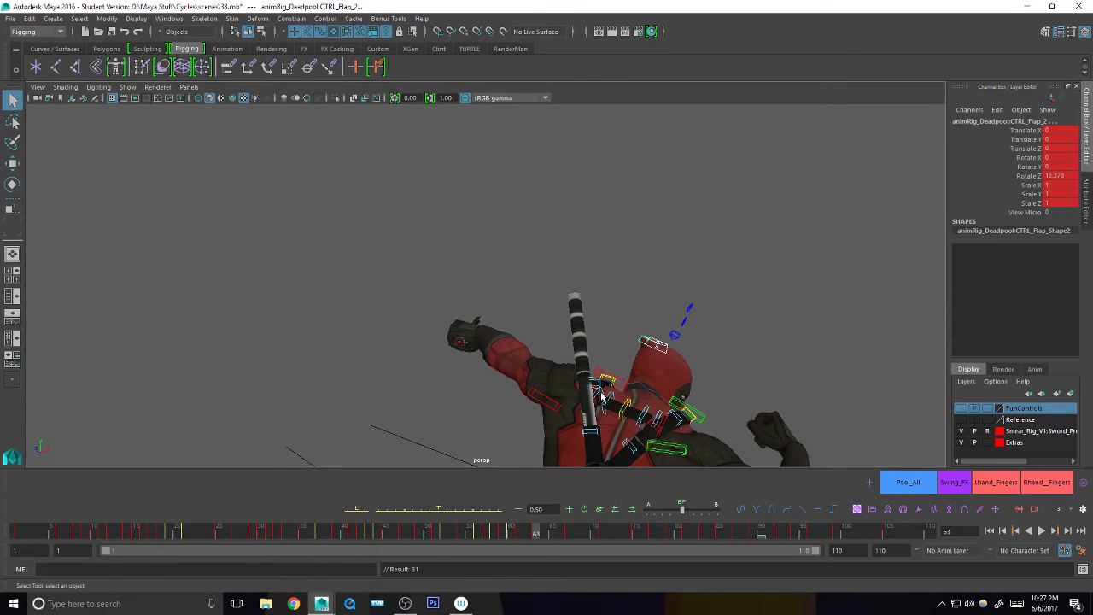
- Rotate the flap controls around Z at frame 65, deselecting one to adjust the remaining flaps separately
{"action": "left_click_drag", "start_coordinate": [549, 531], "coordinate": [556, 533]}
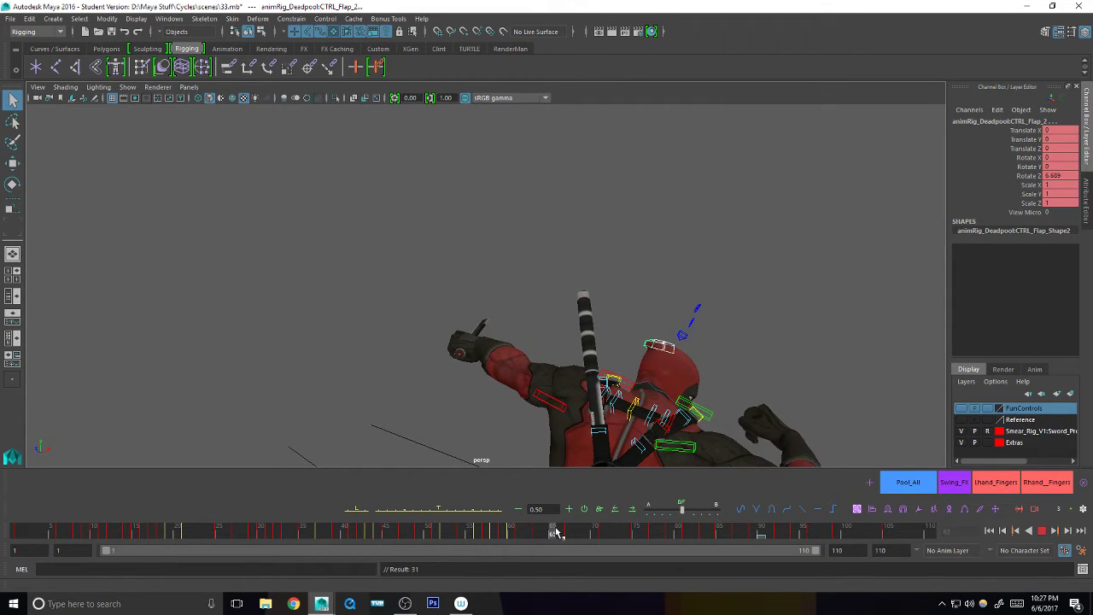
{"action": "key", "text": "e"}
{"action": "mouse_move", "coordinate": [589, 408]}
{"action": "left_mouse_down"}
{"action": "mouse_move", "coordinate": [580, 421]}
{"action": "mouse_move", "coordinate": [568, 410]}
{"action": "left_mouse_up"}
{"action": "key", "text": "q"}
{"action": "left_click", "coordinate": [646, 346], "text": "shift"}
{"action": "key", "text": "e"}
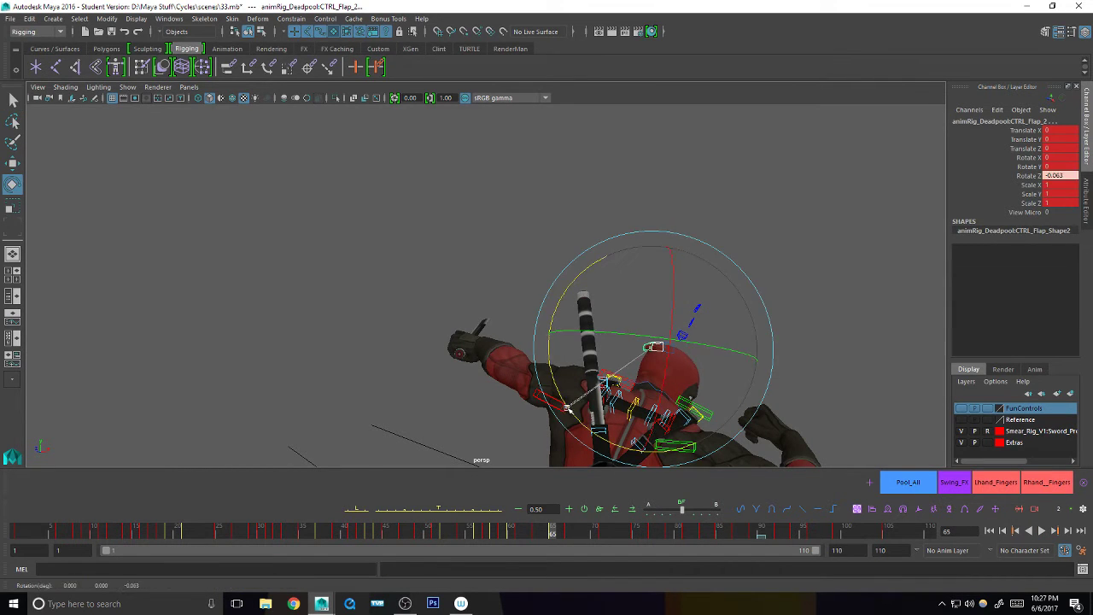
{"action": "key", "text": "q"}
- Rotate the flap controls at frame 77 to about X -6.1, Y -9.6 and Z -6.1, and play back the motion
{"action": "mouse_move", "coordinate": [520, 533]}
{"action": "left_mouse_down"}
{"action": "mouse_move", "coordinate": [685, 523]}
{"action": "mouse_move", "coordinate": [602, 529]}
{"action": "mouse_move", "coordinate": [653, 530]}
{"action": "left_mouse_up"}
{"action": "left_click_drag", "start_coordinate": [727, 387], "coordinate": [685, 388], "text": "alt"}
{"action": "middle_click_drag", "start_coordinate": [685, 388], "coordinate": [671, 337], "text": "alt"}
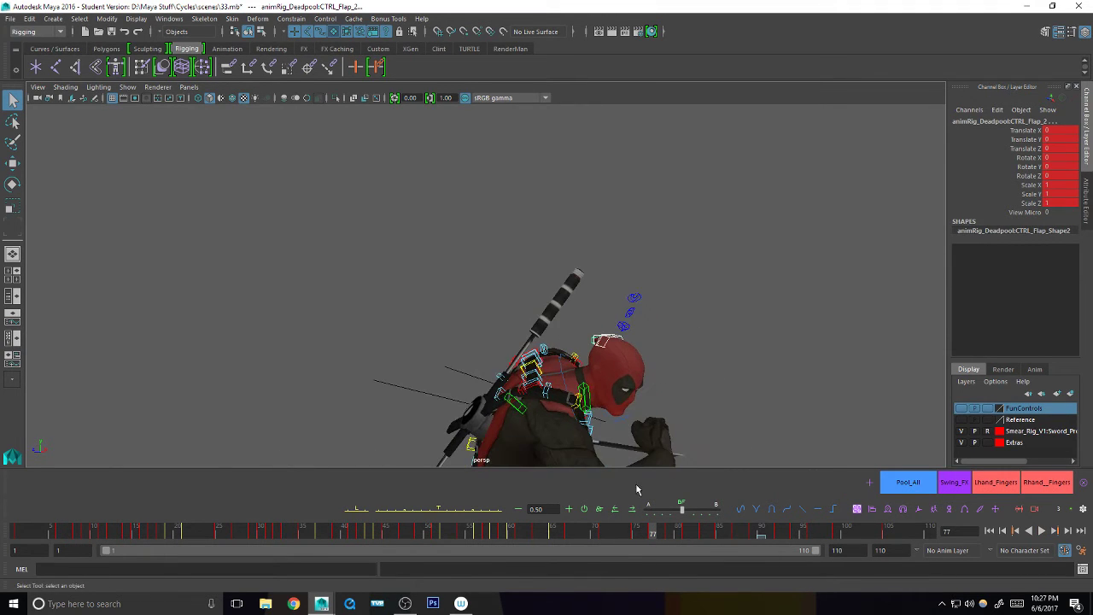
{"action": "left_click_drag", "start_coordinate": [634, 531], "coordinate": [654, 529]}
{"action": "key", "text": "e"}
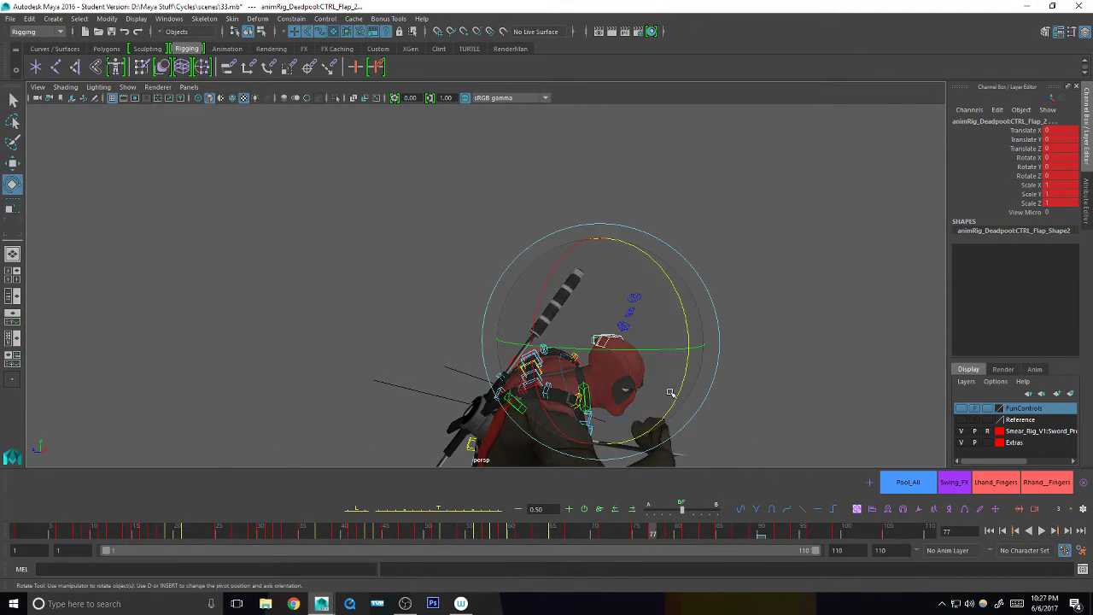
{"action": "left_click_drag", "start_coordinate": [652, 360], "coordinate": [640, 377], "text": "alt"}
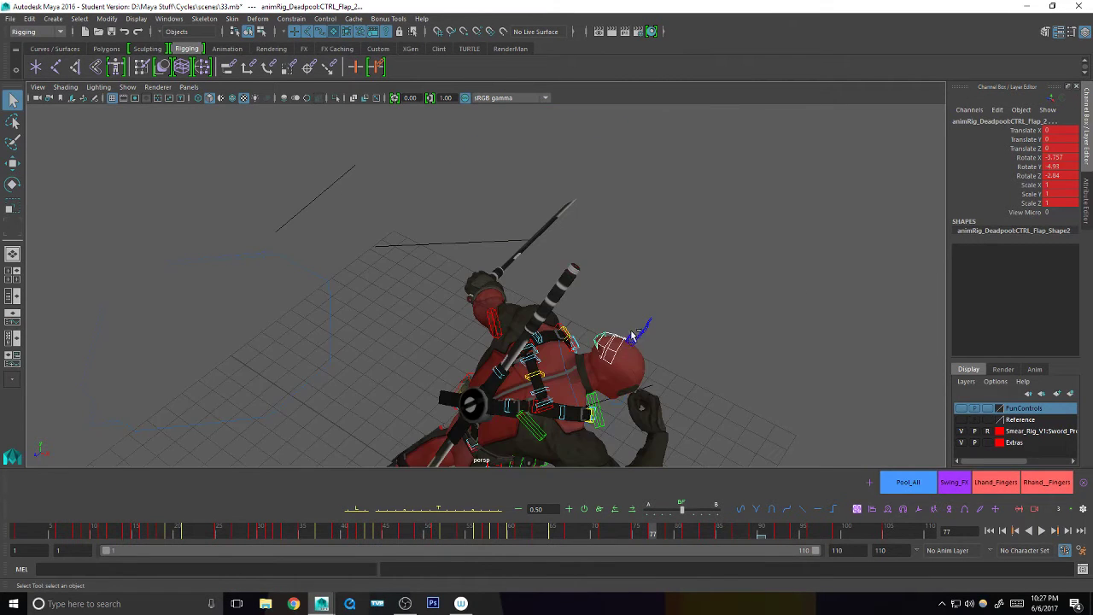
{"action": "mouse_move", "coordinate": [626, 337]}
{"action": "left_mouse_down", "text": "alt"}
{"action": "mouse_move", "coordinate": [627, 361]}
{"action": "mouse_move", "coordinate": [618, 323]}
{"action": "left_mouse_up", "text": "alt"}
{"action": "key", "text": "e"}
{"action": "key", "text": "q"}
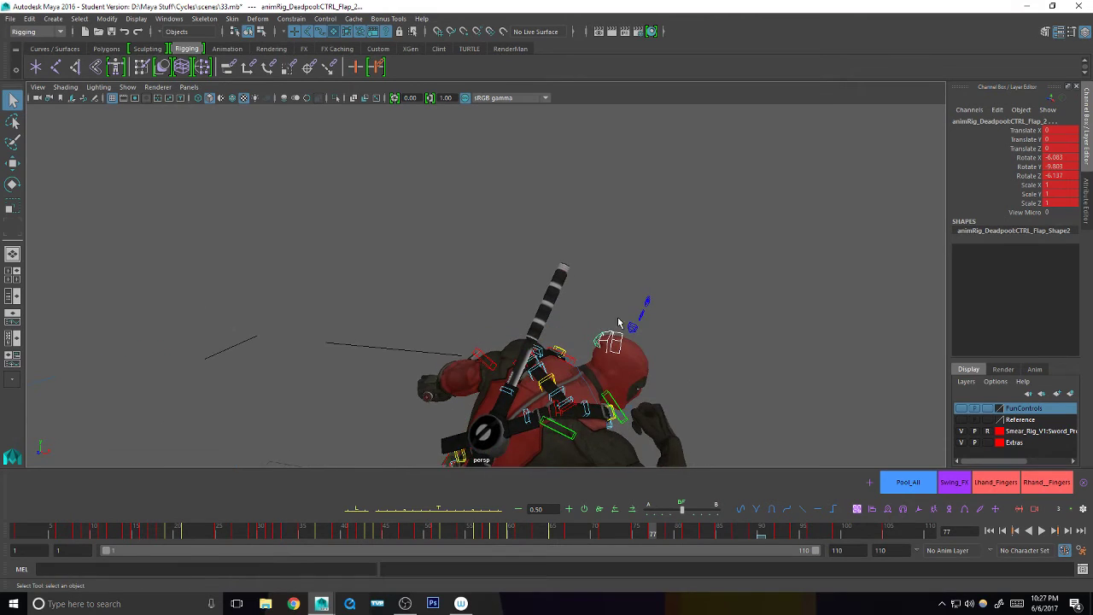
{"action": "key", "text": "alt+v"}
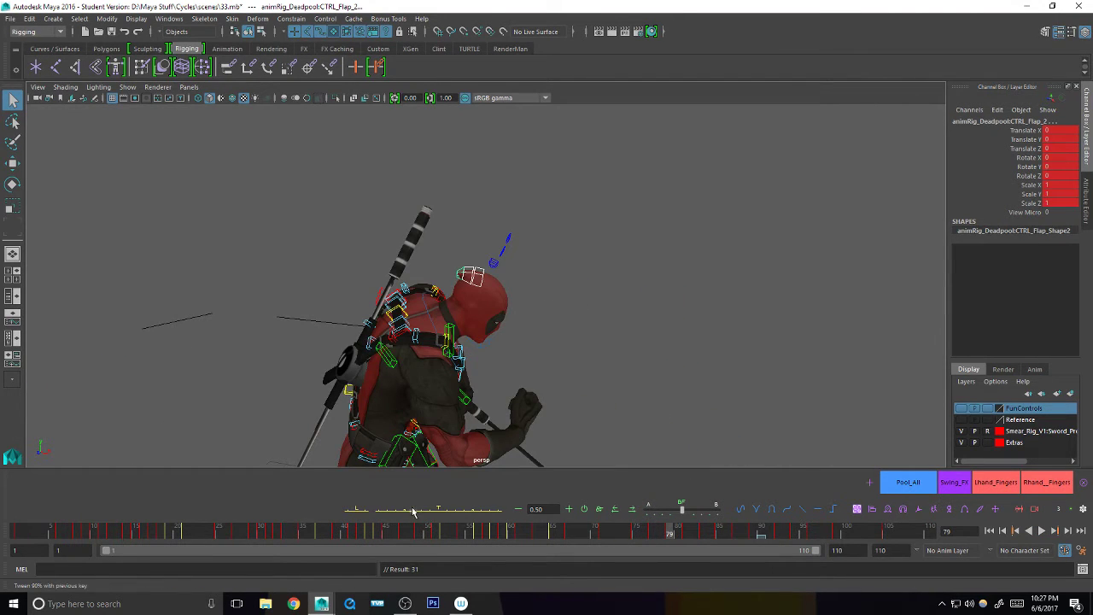
- Rotate the flap controls at frame 79 to about X -5.4, Y -8.9, Z -6.2 and tween them 90% with the previous key at frame 81
{"action": "key", "text": "e"}
{"action": "left_click_drag", "start_coordinate": [532, 228], "coordinate": [536, 233]}
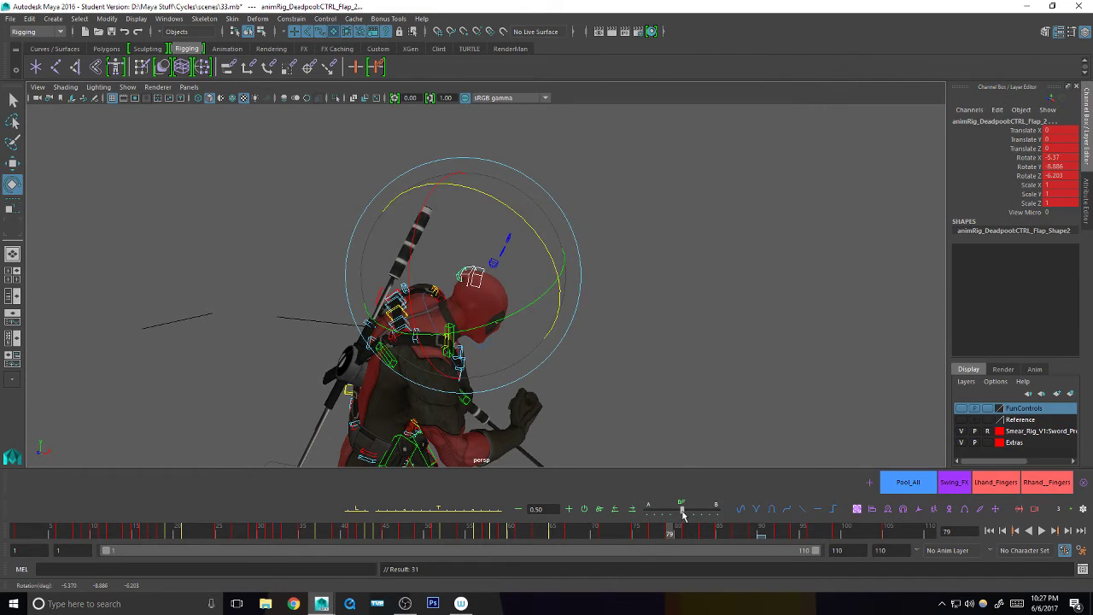
{"action": "key", "text": "q"}
{"action": "left_click_drag", "start_coordinate": [671, 531], "coordinate": [686, 533]}
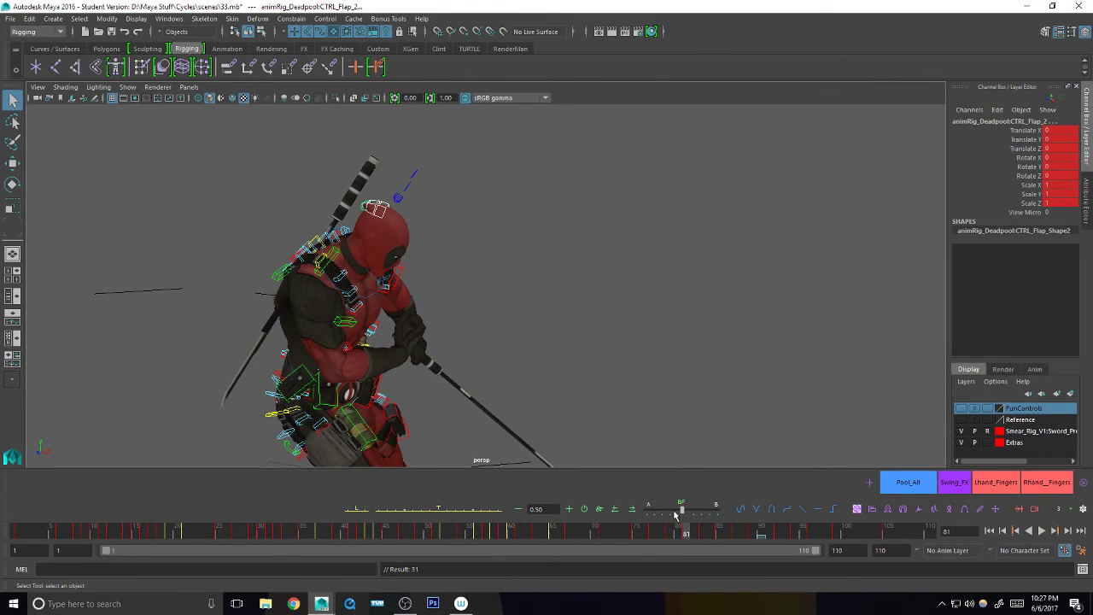
{"action": "left_click", "coordinate": [418, 513]}
{"action": "left_click_drag", "start_coordinate": [478, 387], "coordinate": [545, 347], "text": "alt"}
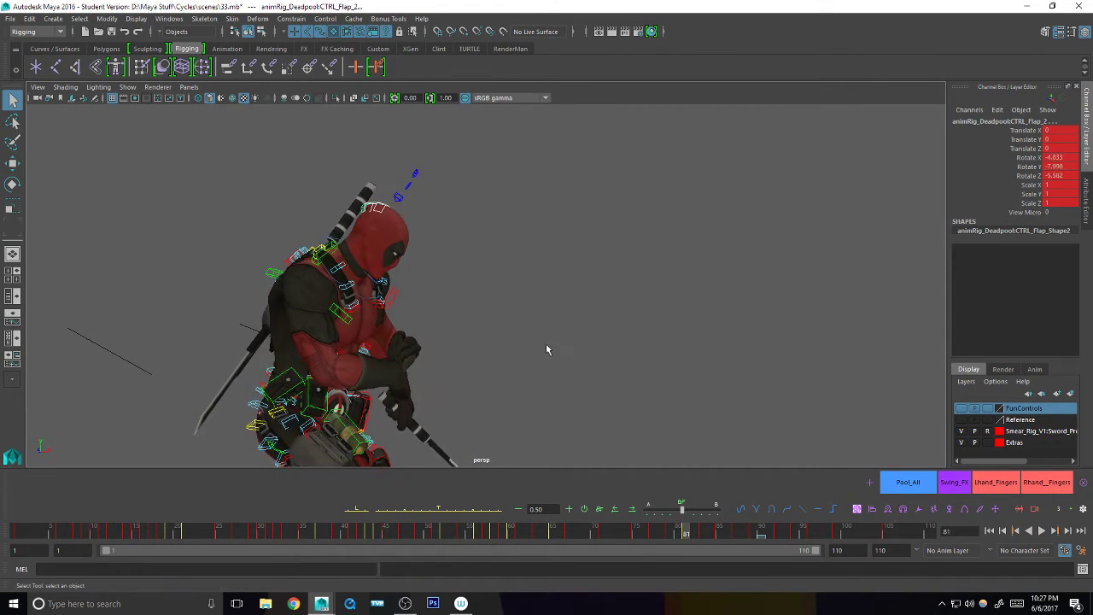
{"action": "middle_click_drag", "start_coordinate": [545, 347], "coordinate": [647, 384], "text": "alt"}
{"action": "left_click_drag", "start_coordinate": [646, 390], "coordinate": [687, 444], "text": "alt"}
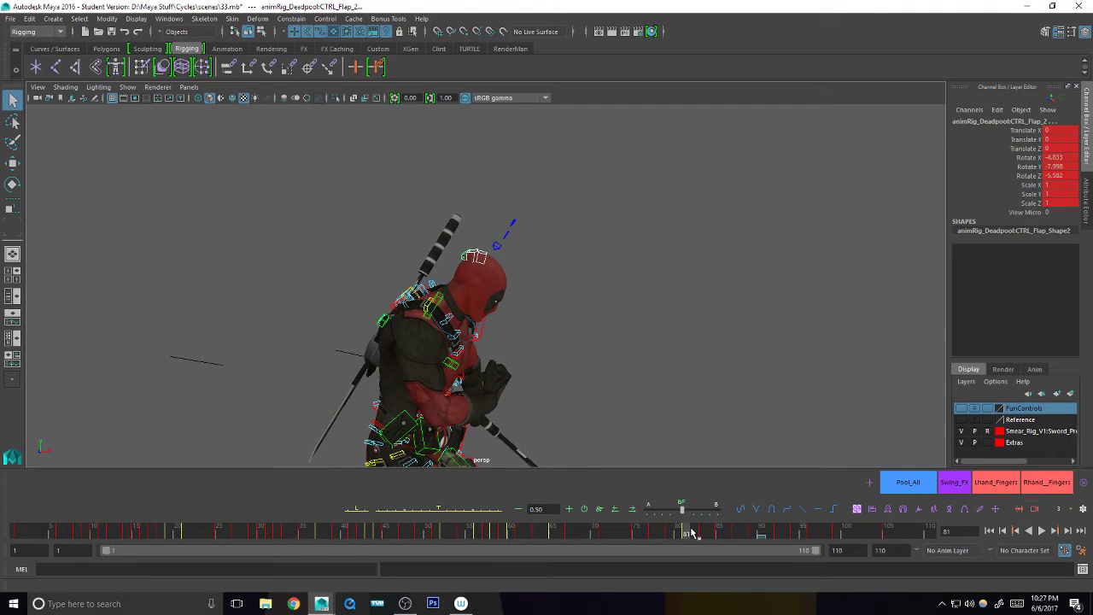
- Rotate the flap controls at frame 83 in two passes to about Z 8.2
{"action": "left_click_drag", "start_coordinate": [693, 533], "coordinate": [703, 532]}
{"action": "key", "text": "e"}
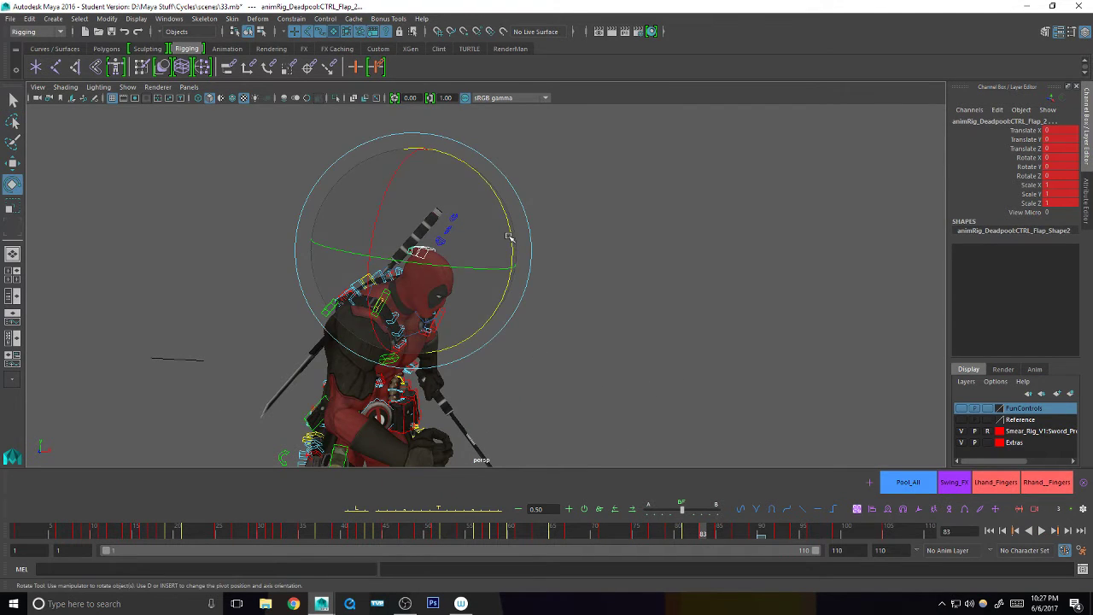
{"action": "mouse_move", "coordinate": [508, 238]}
{"action": "left_mouse_down"}
{"action": "mouse_move", "coordinate": [515, 253]}
{"action": "mouse_move", "coordinate": [519, 239]}
{"action": "left_mouse_up"}
{"action": "key", "text": "q"}
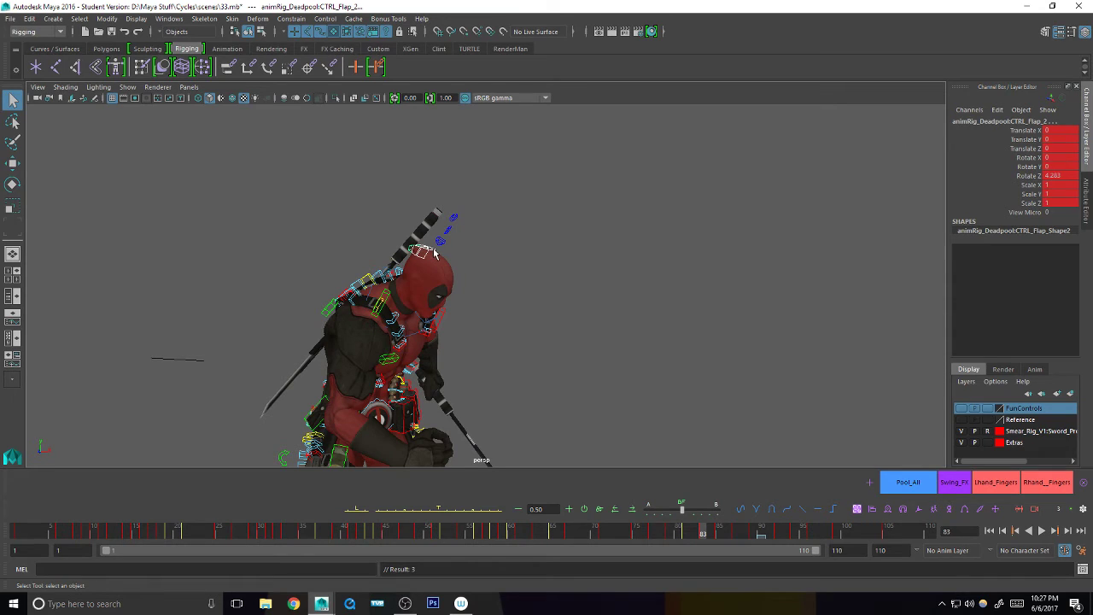
{"action": "key", "text": "e"}
{"action": "mouse_move", "coordinate": [476, 214]}
{"action": "left_mouse_down"}
{"action": "mouse_move", "coordinate": [504, 195]}
{"action": "mouse_move", "coordinate": [486, 208]}
{"action": "left_mouse_up"}
{"action": "key", "text": "q"}
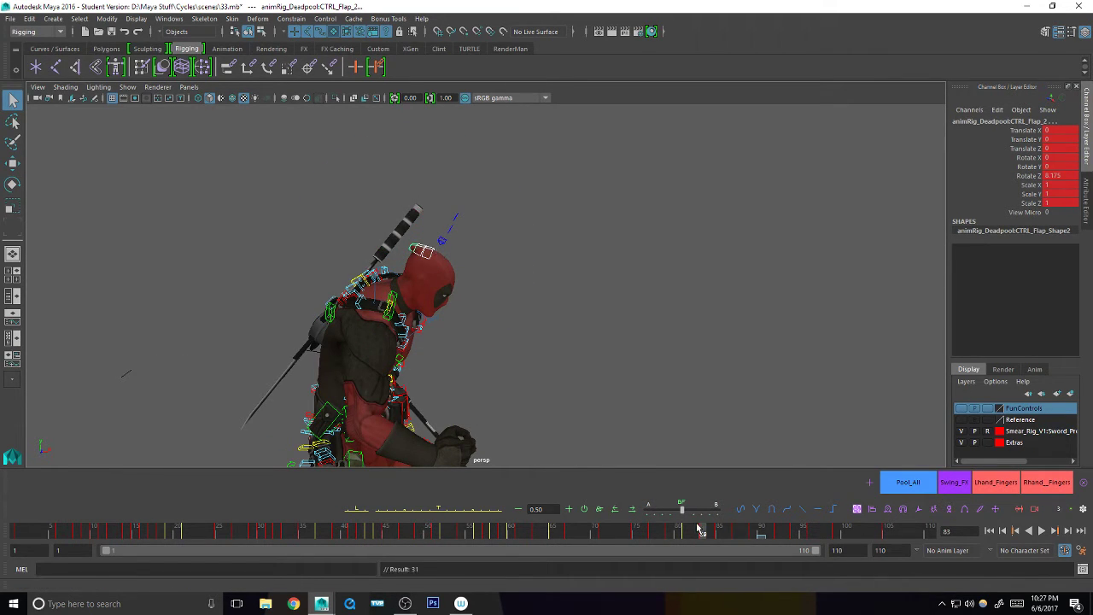
- Rotate the flap controls to about Z -1.6 at frame 85 and about Z -5.3 at frame 87
{"action": "mouse_move", "coordinate": [698, 529]}
{"action": "left_mouse_down"}
{"action": "mouse_move", "coordinate": [688, 528]}
{"action": "mouse_move", "coordinate": [720, 536]}
{"action": "left_mouse_up"}
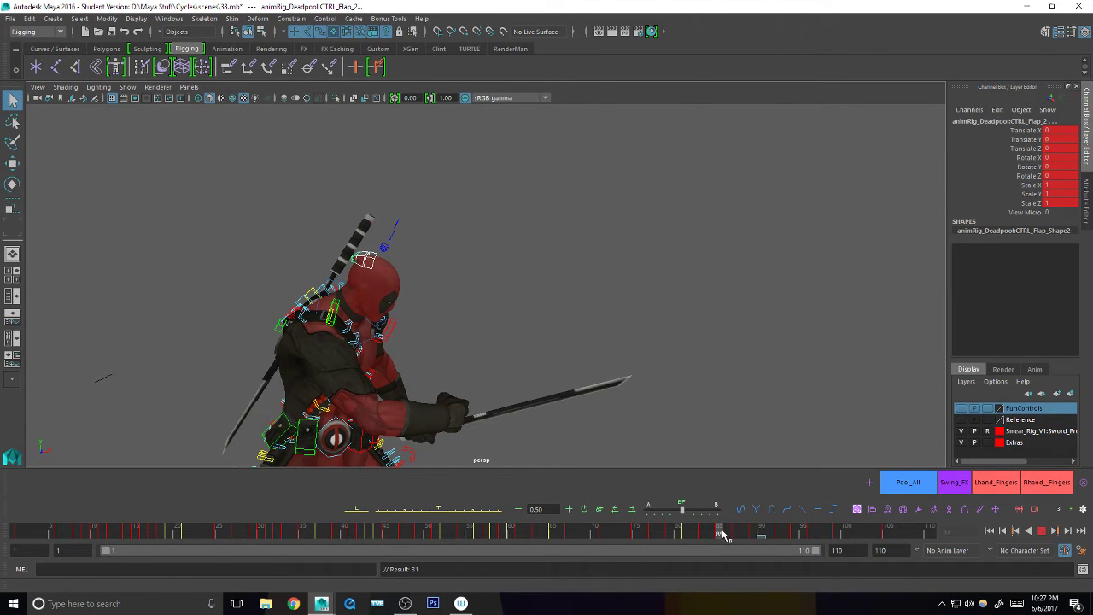
{"action": "key", "text": "e"}
{"action": "left_click_drag", "start_coordinate": [452, 225], "coordinate": [453, 209]}
{"action": "key", "text": "q"}
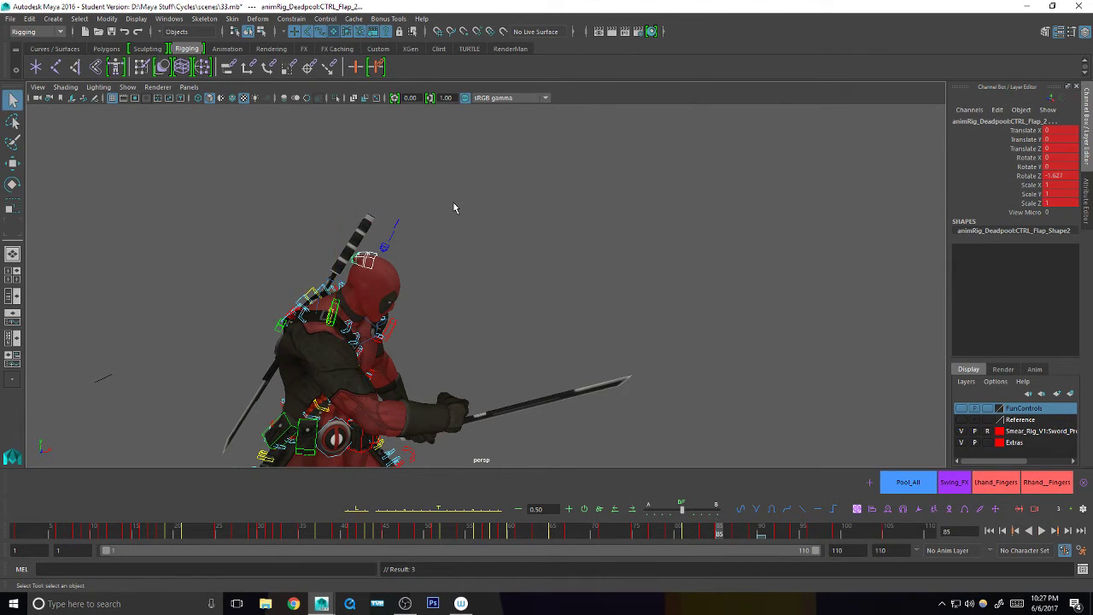
{"action": "left_click_drag", "start_coordinate": [719, 530], "coordinate": [737, 532]}
{"action": "key", "text": "e"}
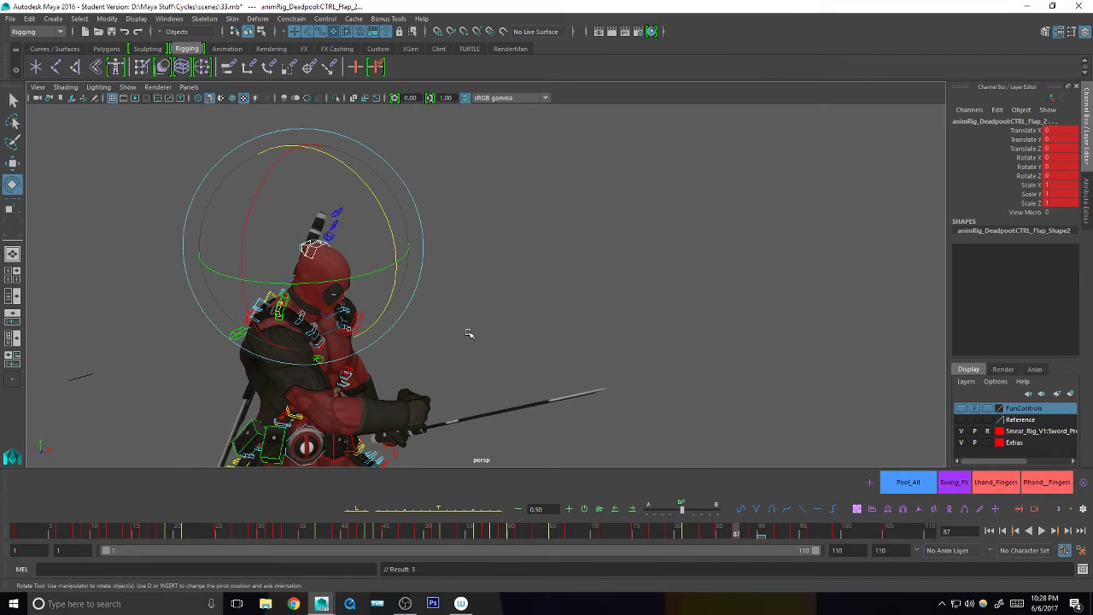
{"action": "key", "text": "q"}
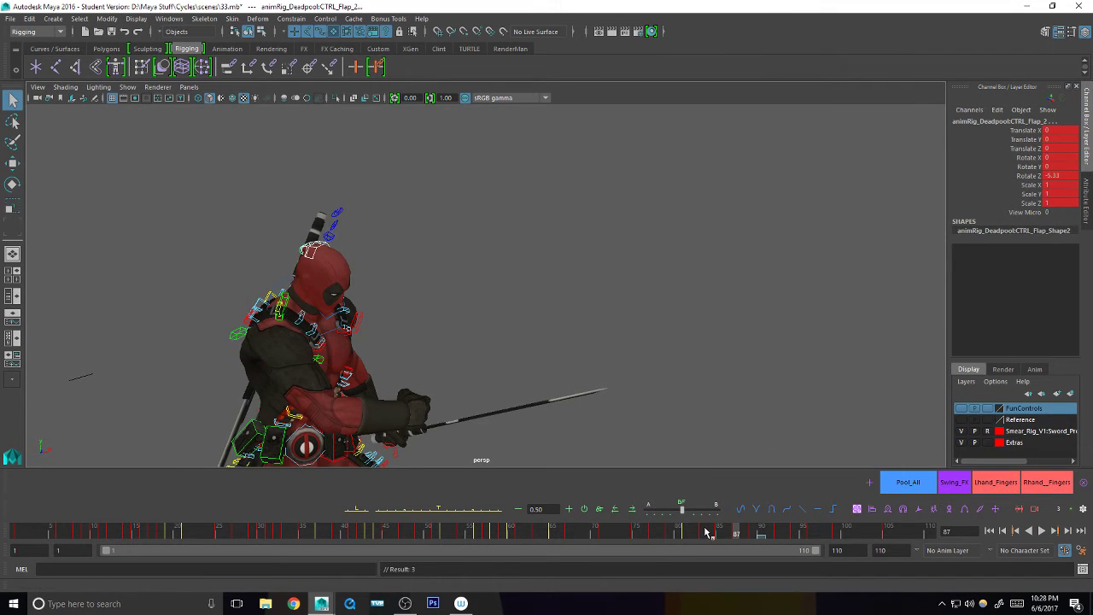
- Rotate the flap controls slightly at frame 89
{"action": "left_click_drag", "start_coordinate": [715, 530], "coordinate": [753, 533]}
{"action": "key", "text": "e"}
{"action": "left_click_drag", "start_coordinate": [380, 239], "coordinate": [388, 246]}
{"action": "key", "text": "q"}
- Rotate the flap controls at frame 92 to about X -0.9, Y 1.5 and Z 15.9, and play back the motion
{"action": "left_click_drag", "start_coordinate": [753, 533], "coordinate": [768, 533]}
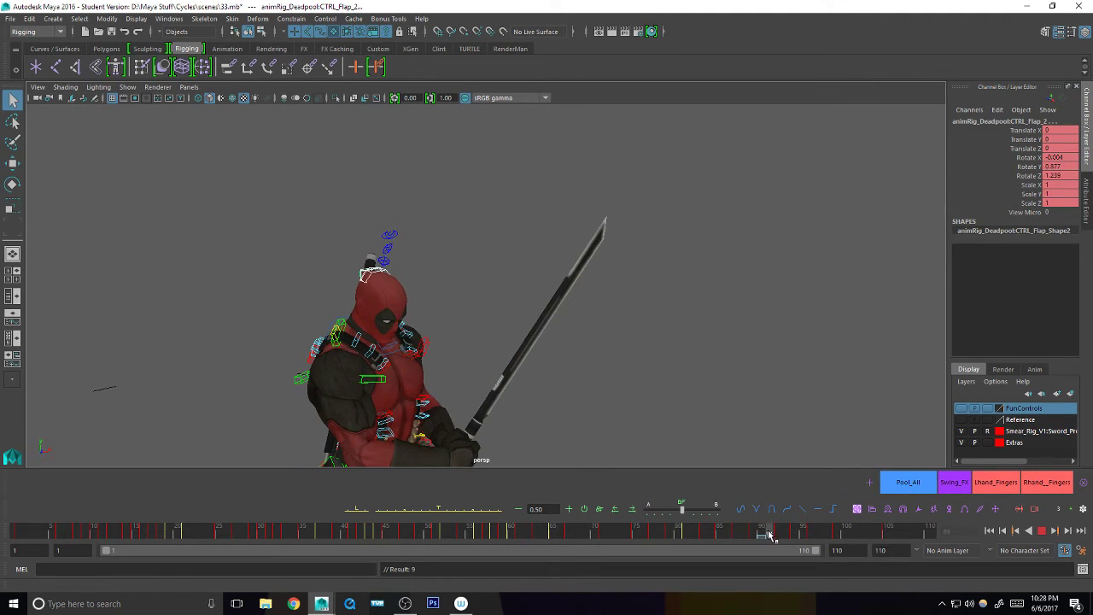
{"action": "key", "text": "e"}
{"action": "left_click", "coordinate": [777, 533]}
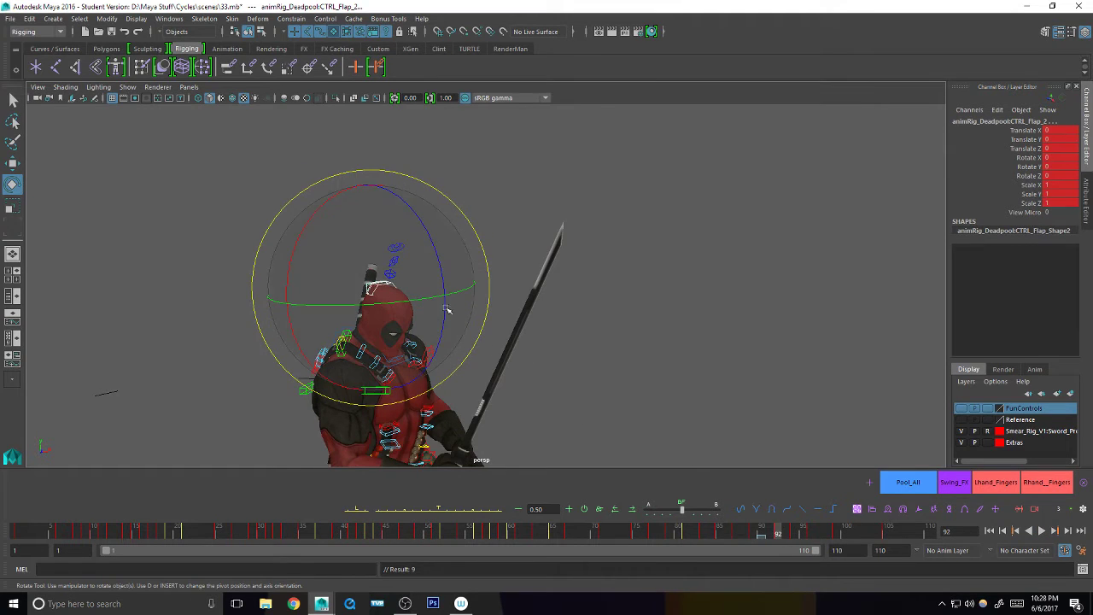
{"action": "left_click_drag", "start_coordinate": [426, 262], "coordinate": [397, 272]}
{"action": "key", "text": "q"}
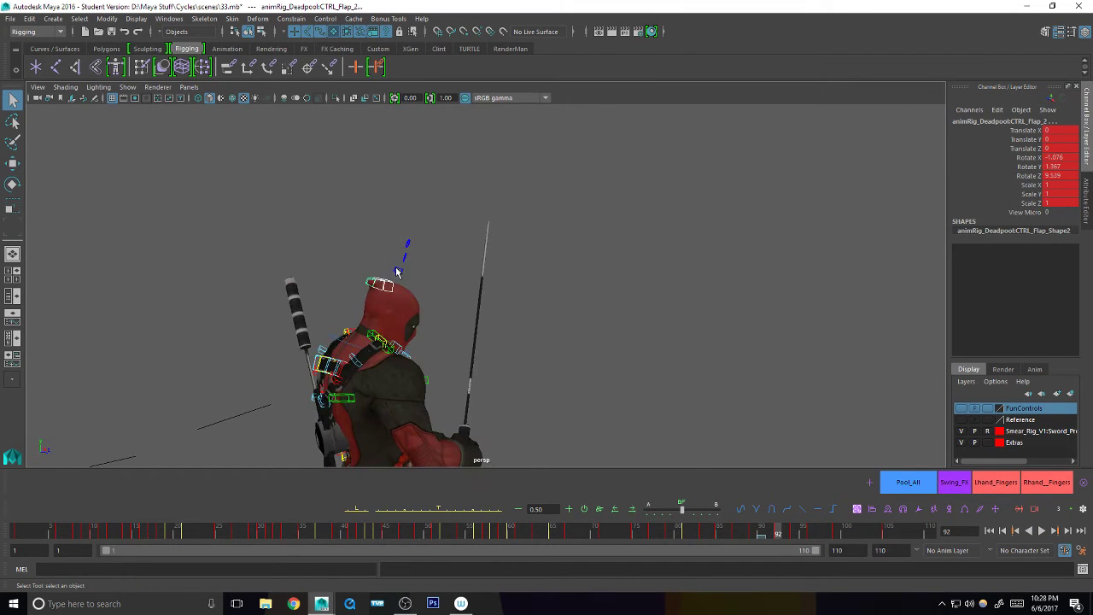
{"action": "key", "text": "e"}
{"action": "left_click_drag", "start_coordinate": [432, 200], "coordinate": [436, 207]}
{"action": "key", "text": "q"}
{"action": "left_click_drag", "start_coordinate": [386, 285], "coordinate": [429, 302], "text": "alt"}
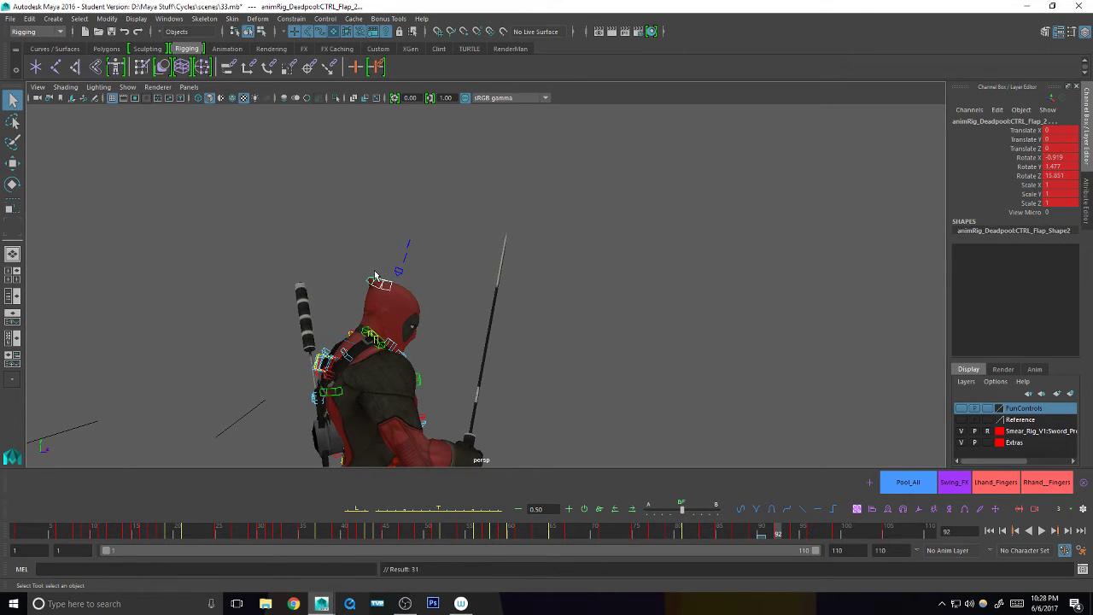
{"action": "key", "text": "alt+v"}
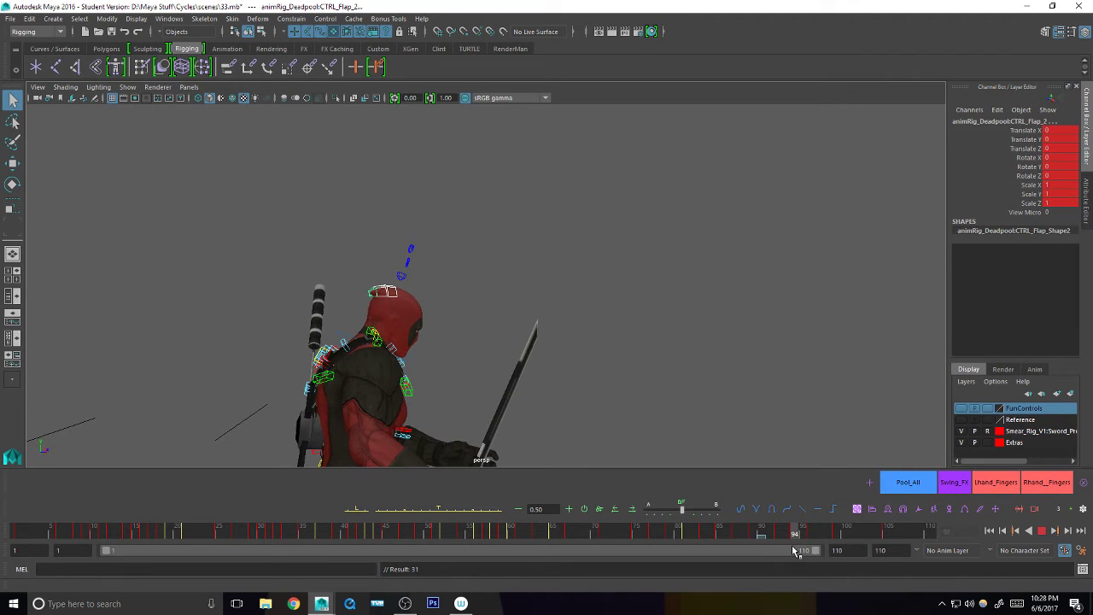
- Rotate the flap controls at frame 94 to about Z -3.6
{"action": "key", "text": "e"}
{"action": "left_click_drag", "start_coordinate": [284, 340], "coordinate": [290, 348]}
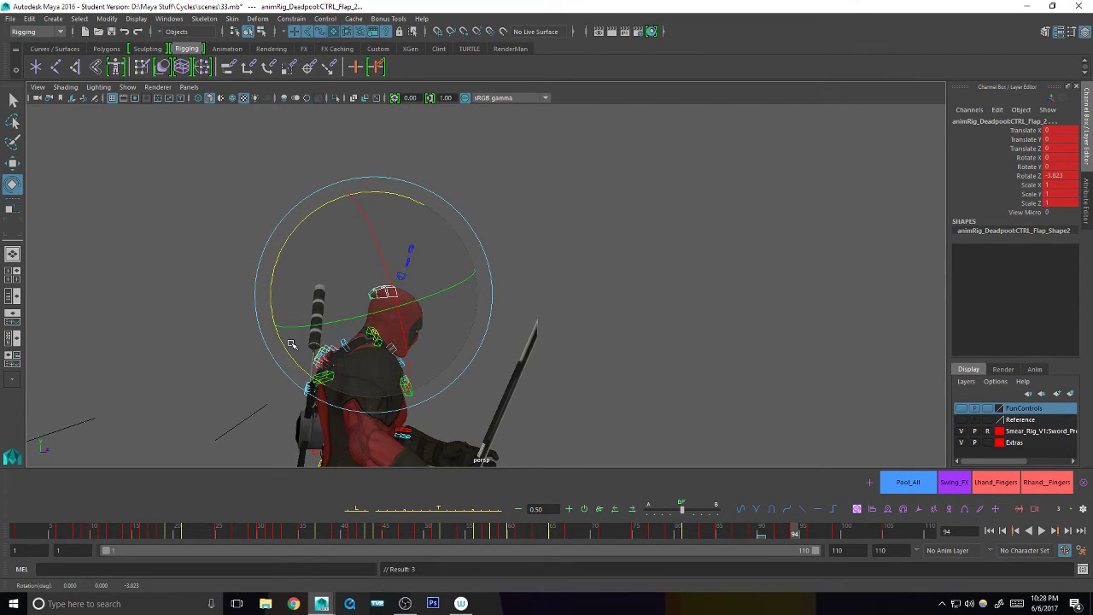
{"action": "key", "text": "q"}
- Rotate the flap controls together at frame 96 and refine them with fewer flaps selected each time
{"action": "left_click_drag", "start_coordinate": [800, 534], "coordinate": [811, 533]}
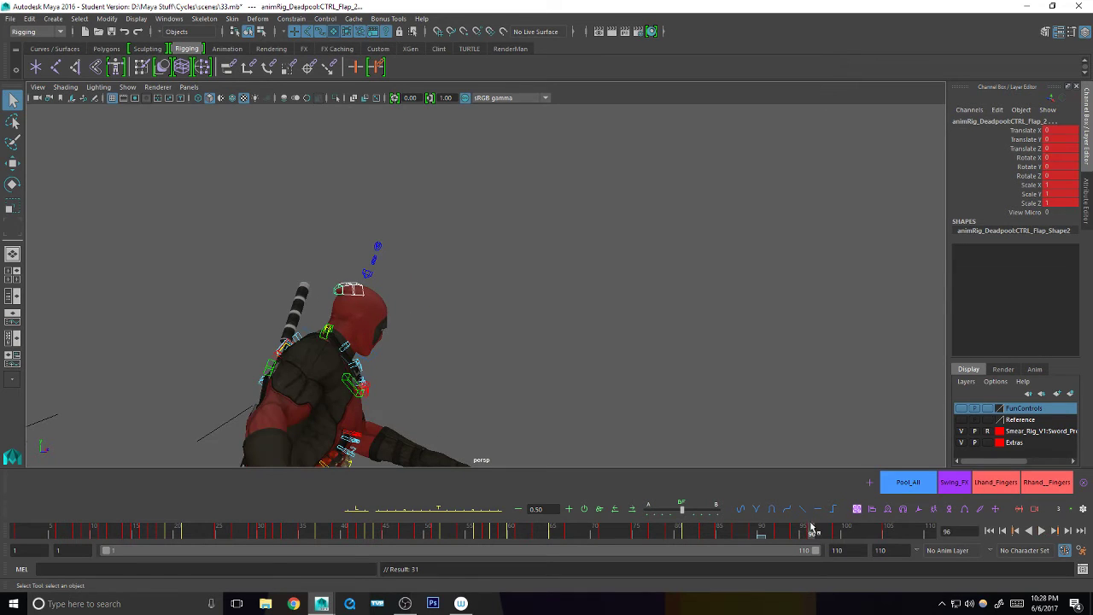
{"action": "key", "text": "e"}
{"action": "left_click_drag", "start_coordinate": [271, 354], "coordinate": [326, 355]}
{"action": "key", "text": "q"}
{"action": "left_click", "coordinate": [356, 291], "text": "shift"}
{"action": "key", "text": "e"}
{"action": "key", "text": "q"}
{"action": "left_click", "coordinate": [352, 291], "text": "shift"}
{"action": "key", "text": "e"}
{"action": "key", "text": "q"}
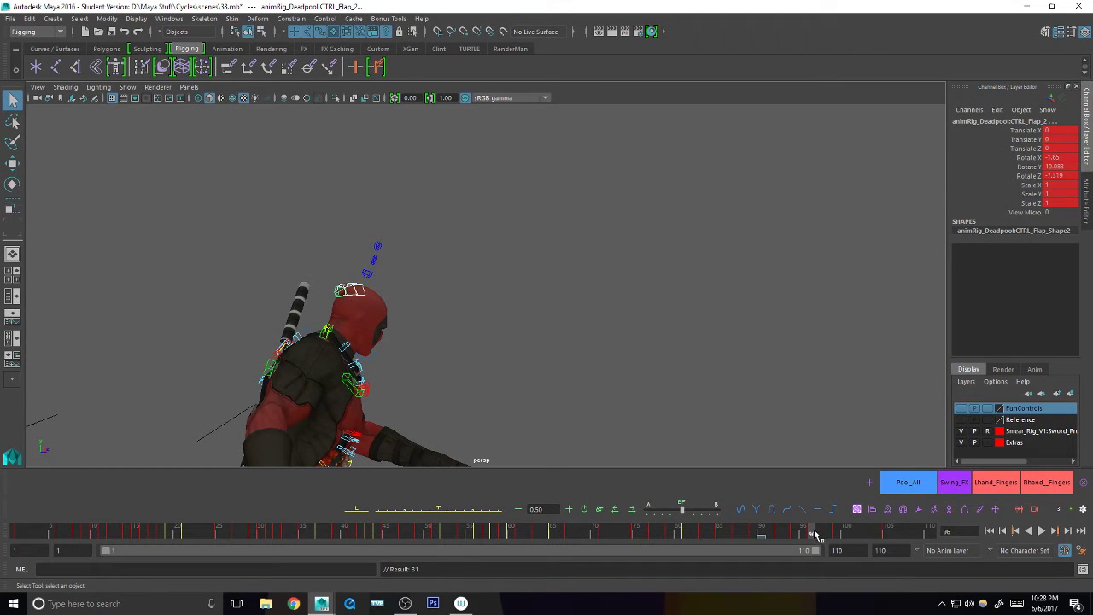
- Scrub to the last frame and play the whole animation from the start through camera1
{"action": "left_click_drag", "start_coordinate": [815, 534], "coordinate": [934, 523]}
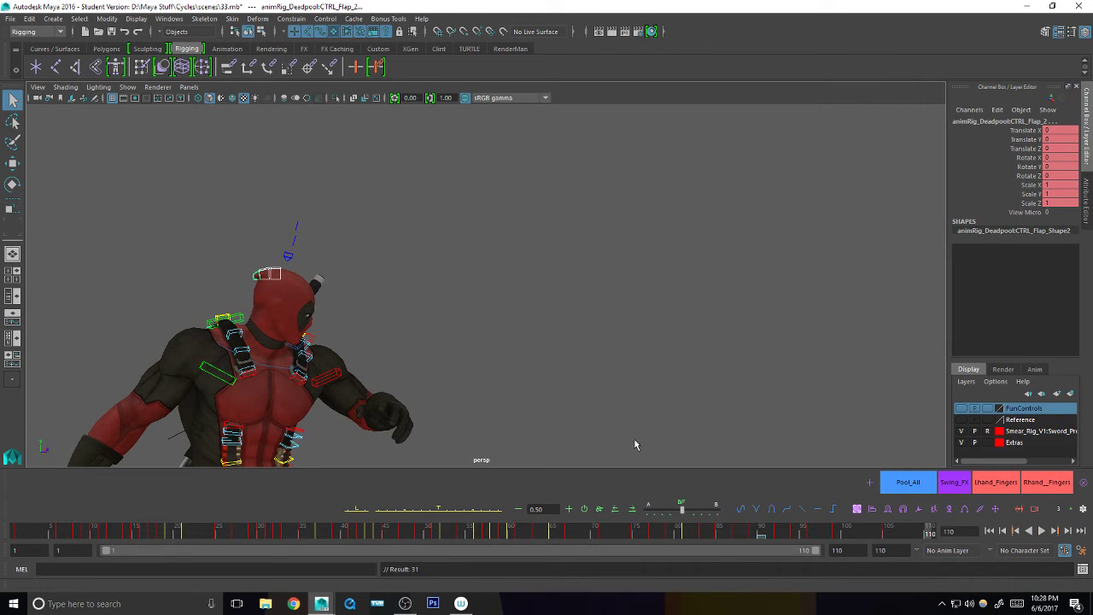
{"action": "key", "text": "space"}
{"action": "key", "text": "space"}
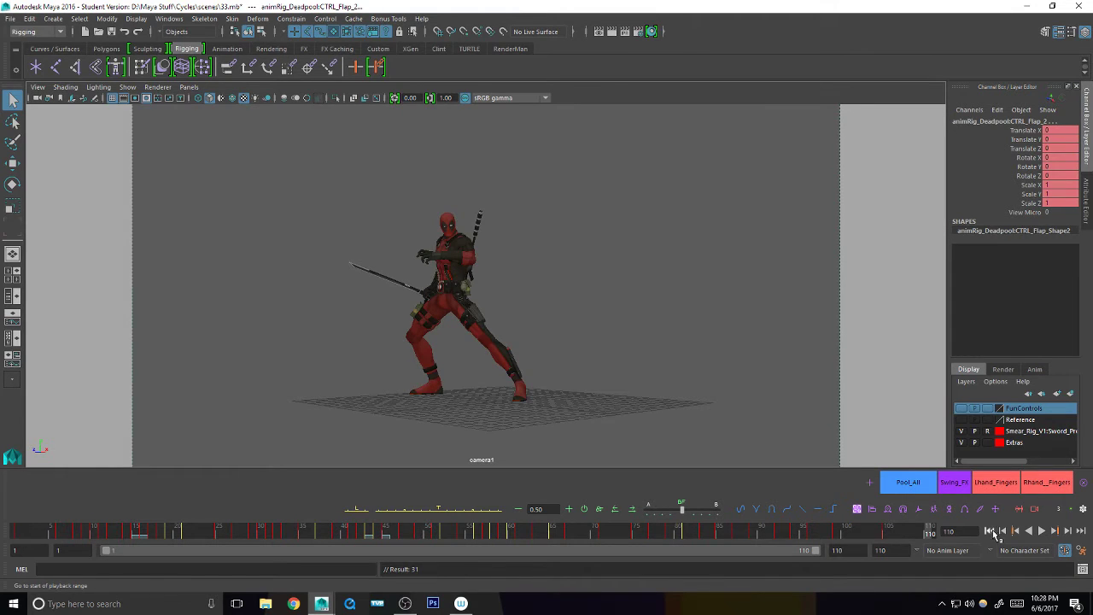
{"action": "left_click", "coordinate": [990, 530]}
{"action": "left_click", "coordinate": [1040, 530]}
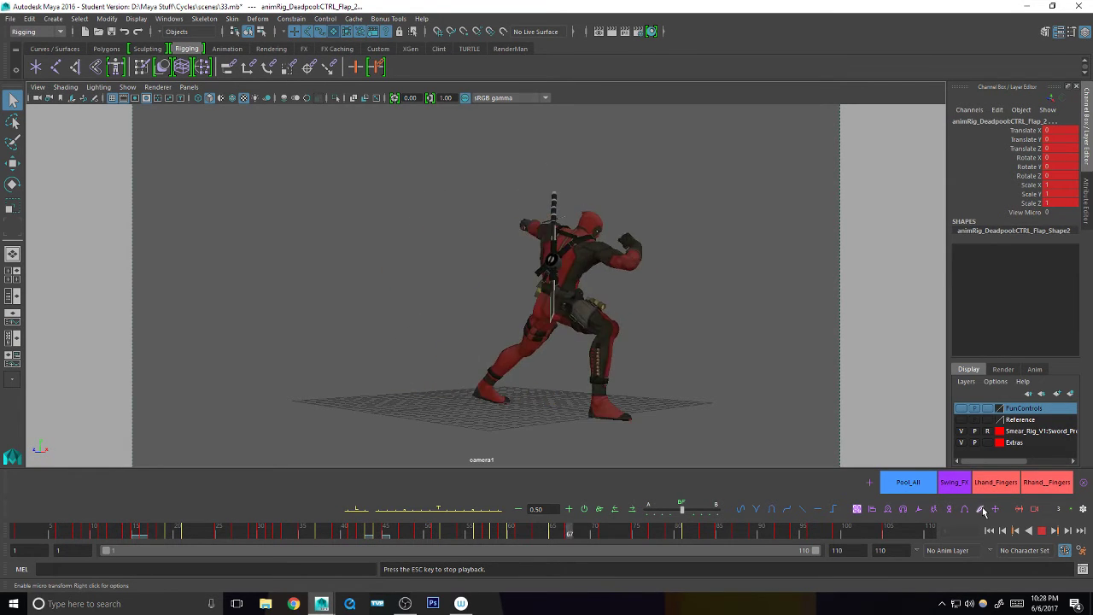
{"action": "left_click", "coordinate": [1041, 531]}
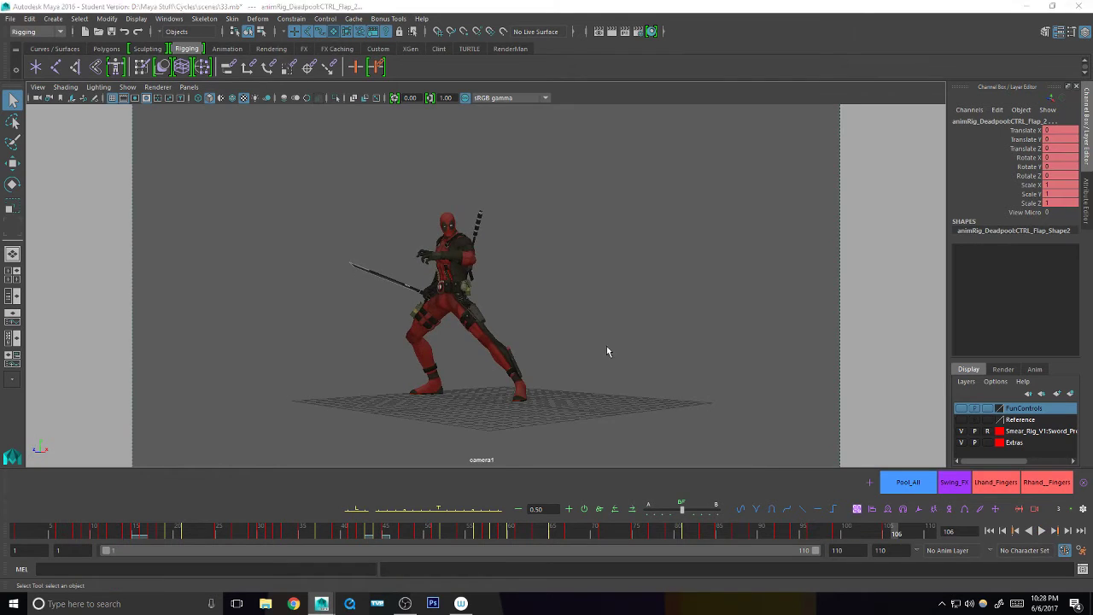
- Return to the perspective view and select all the visible flap, strap, belt and pouch controls together at frame 5
{"action": "key", "text": "space"}
{"action": "left_click_drag", "start_coordinate": [367, 339], "coordinate": [303, 340], "text": "alt"}
{"action": "right_click_drag", "start_coordinate": [303, 341], "coordinate": [135, 390], "text": "alt"}
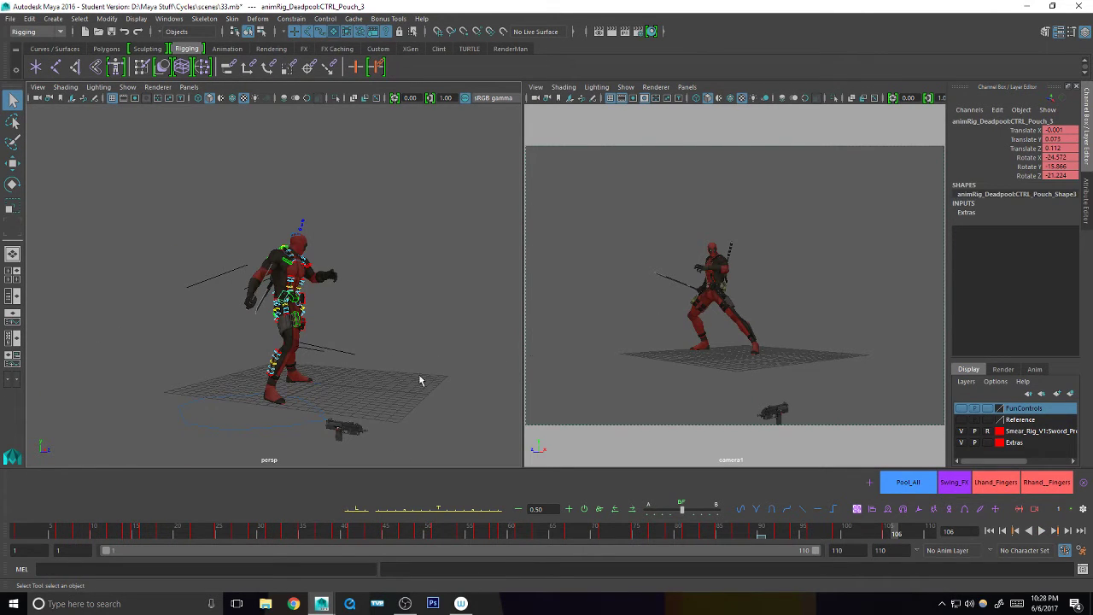
{"action": "key", "text": "space"}
{"action": "left_click_drag", "start_coordinate": [504, 329], "coordinate": [436, 332], "text": "alt"}
{"action": "right_click_drag", "start_coordinate": [436, 332], "coordinate": [570, 315], "text": "alt"}
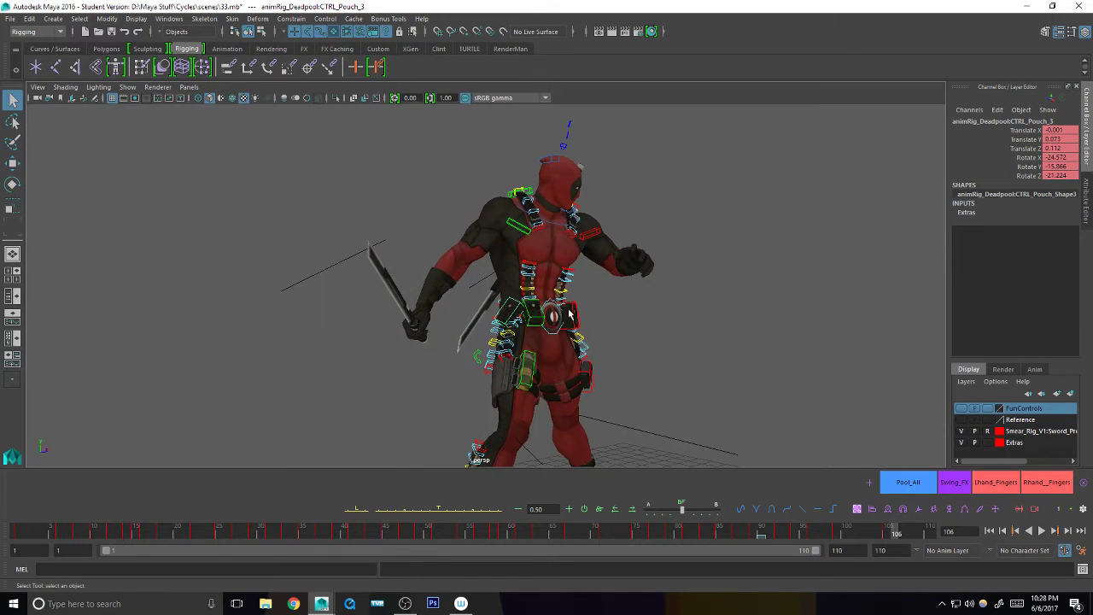
{"action": "left_click", "coordinate": [57, 531]}
{"action": "left_click_drag", "start_coordinate": [57, 533], "coordinate": [68, 535]}
{"action": "left_click_drag", "start_coordinate": [439, 378], "coordinate": [565, 271], "text": "alt"}
{"action": "left_click_drag", "start_coordinate": [632, 160], "coordinate": [304, 412]}
{"action": "scroll", "coordinate": [364, 231], "scroll_direction": "up", "scroll_amount": 5}
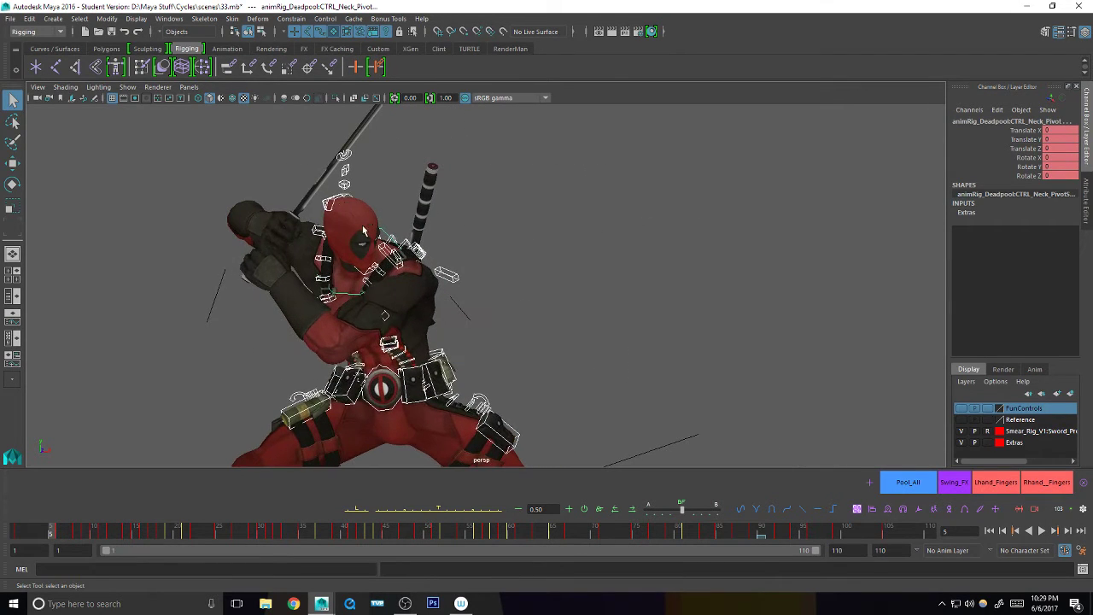
- Save the selected flap, strap, belt and pouch controls as a green selection set named Pouches_All
{"action": "left_click_drag", "start_coordinate": [327, 214], "coordinate": [345, 191], "text": "alt"}
{"action": "scroll", "coordinate": [507, 191], "scroll_direction": "down", "scroll_amount": 5}
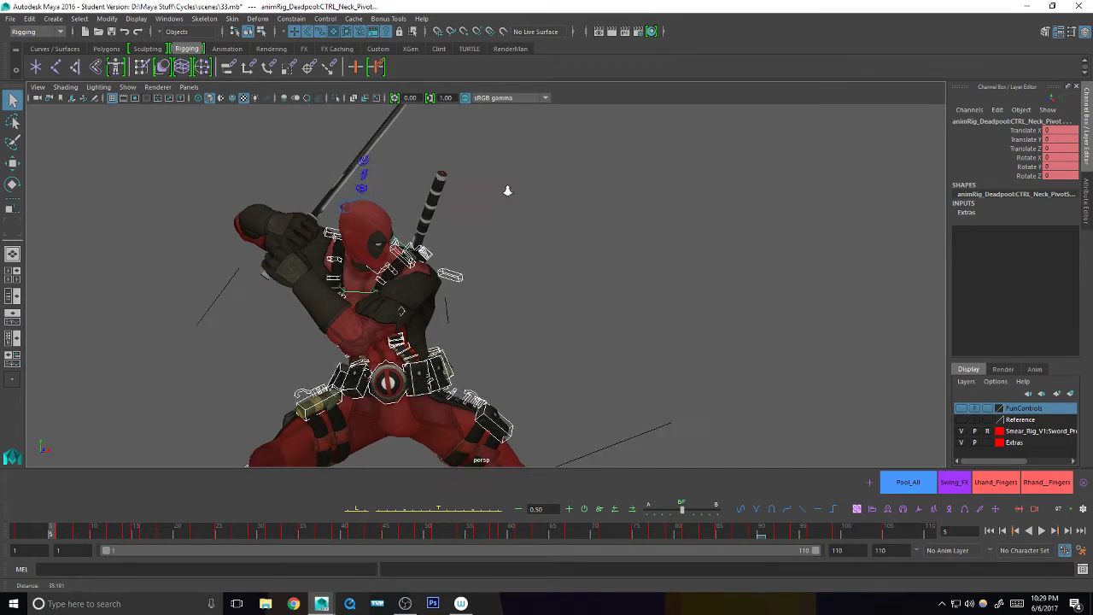
{"action": "middle_click_drag", "start_coordinate": [518, 376], "coordinate": [568, 239], "text": "alt"}
{"action": "scroll", "coordinate": [568, 241], "scroll_direction": "down", "scroll_amount": 2}
{"action": "middle_click_drag", "start_coordinate": [580, 302], "coordinate": [513, 335], "text": "alt"}
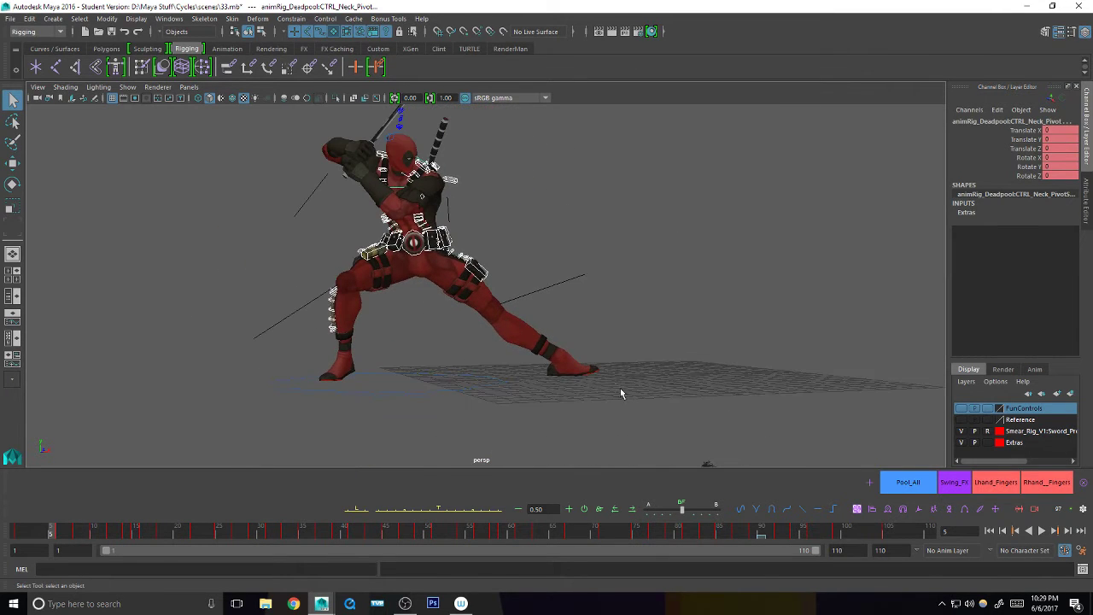
{"action": "left_click_drag", "start_coordinate": [620, 393], "coordinate": [615, 418], "text": "alt"}
{"action": "left_click", "coordinate": [872, 486]}
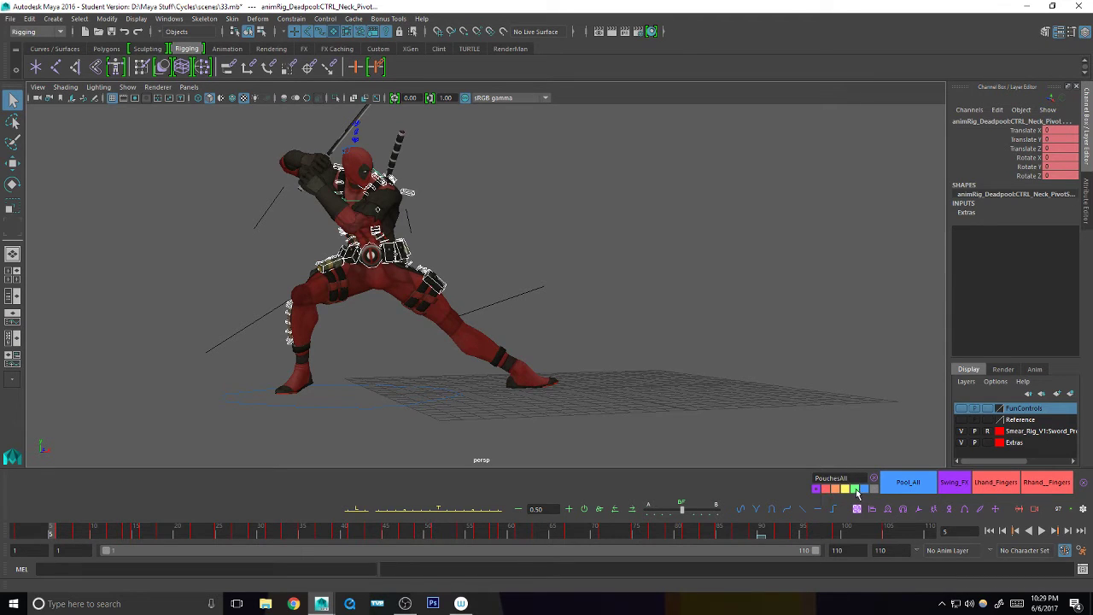
{"action": "left_click", "coordinate": [855, 489]}
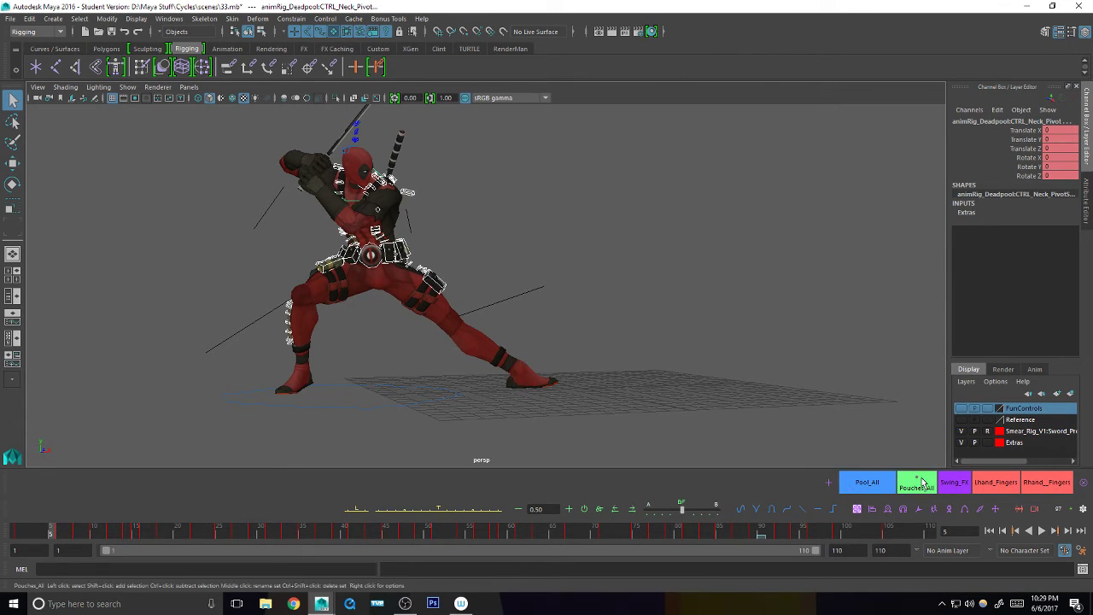
- Step through the animation from frame 5 to frame 10 with the pouch control set selected
{"action": "left_click", "coordinate": [16, 531]}
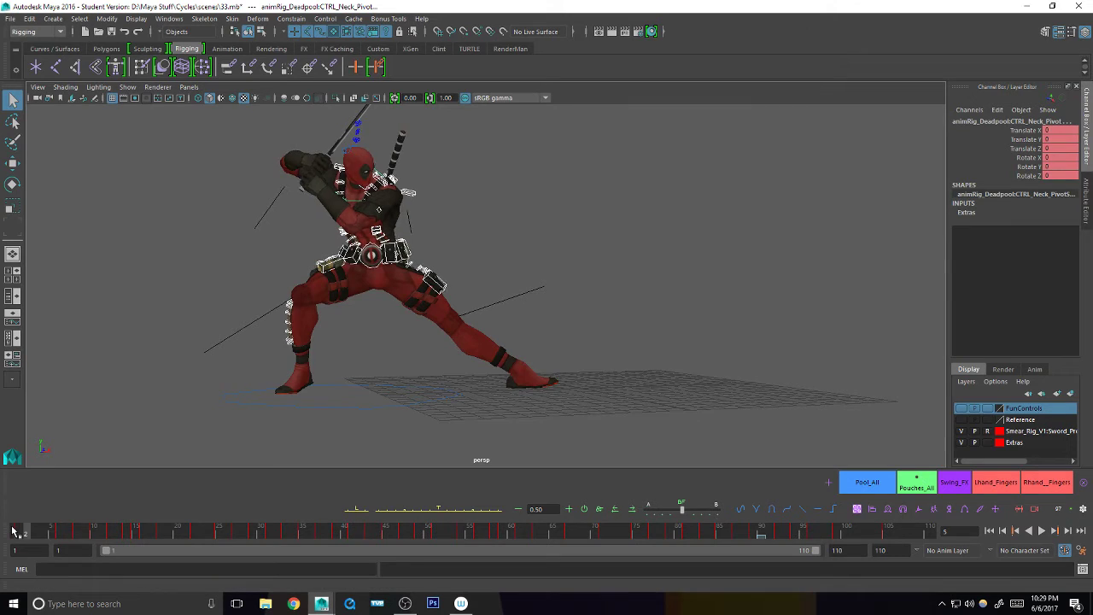
{"action": "middle_click_drag", "start_coordinate": [390, 351], "coordinate": [431, 370], "text": "alt"}
{"action": "key", "text": "period"}
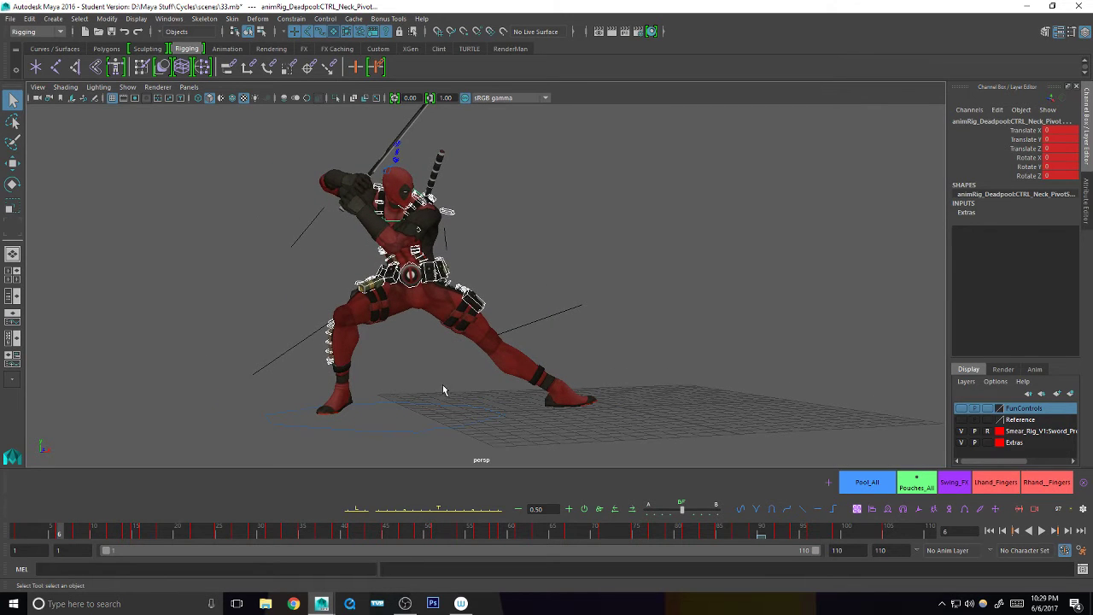
{"action": "key", "text": "period"}
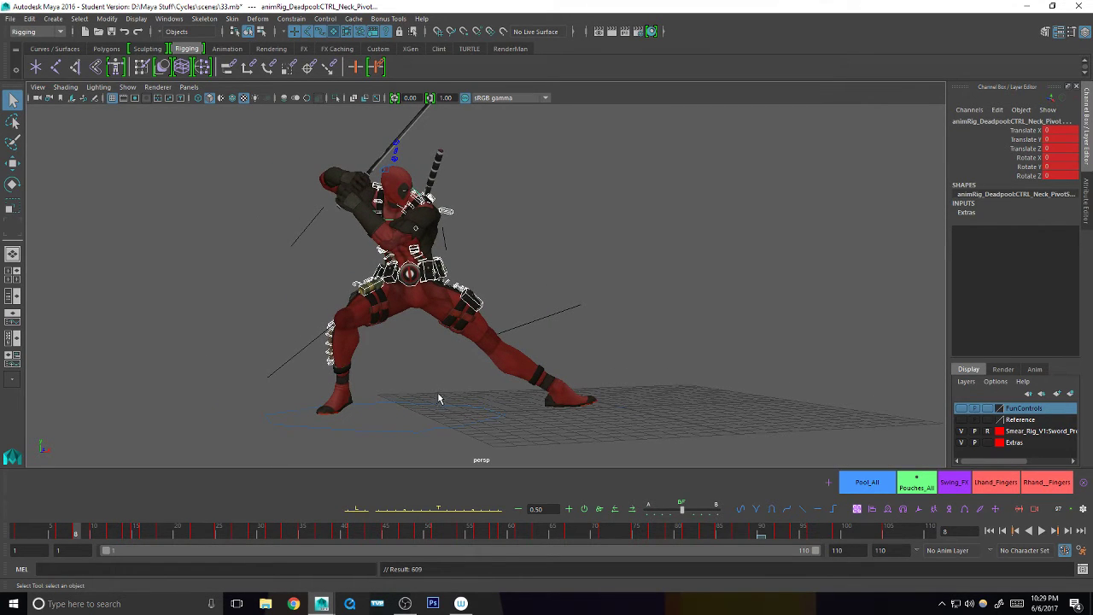
{"action": "key", "text": "period"}
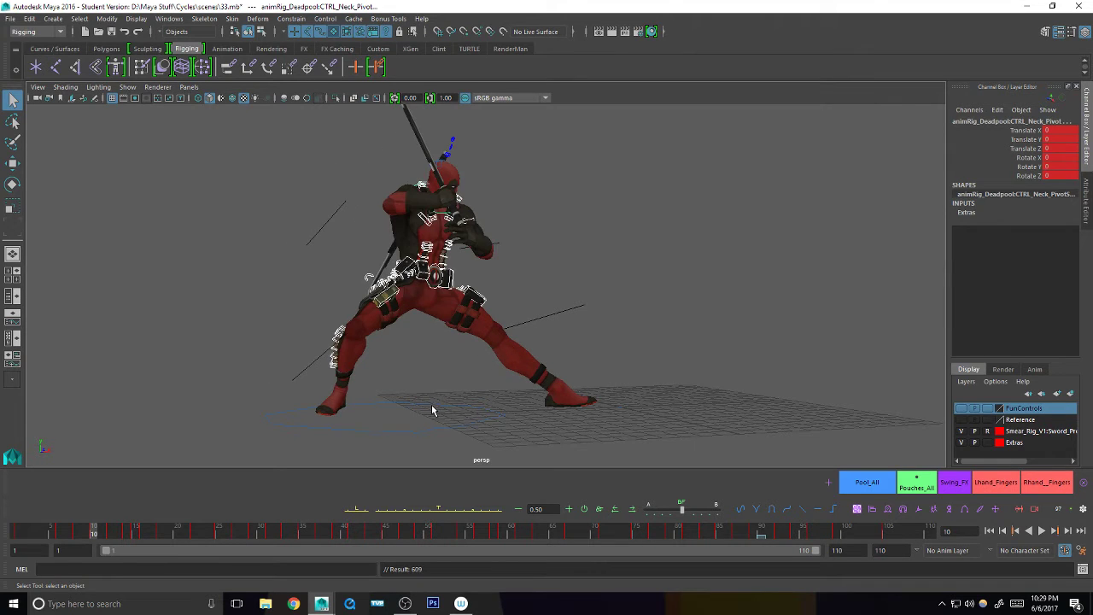
- Reset the character's front right belt pouch control to zero translation and rotation at frame 10
{"action": "right_click_drag", "start_coordinate": [388, 324], "coordinate": [713, 265], "text": "alt"}
{"action": "left_click", "coordinate": [378, 262]}
{"action": "right_click_drag", "start_coordinate": [377, 263], "coordinate": [618, 239], "text": "alt"}
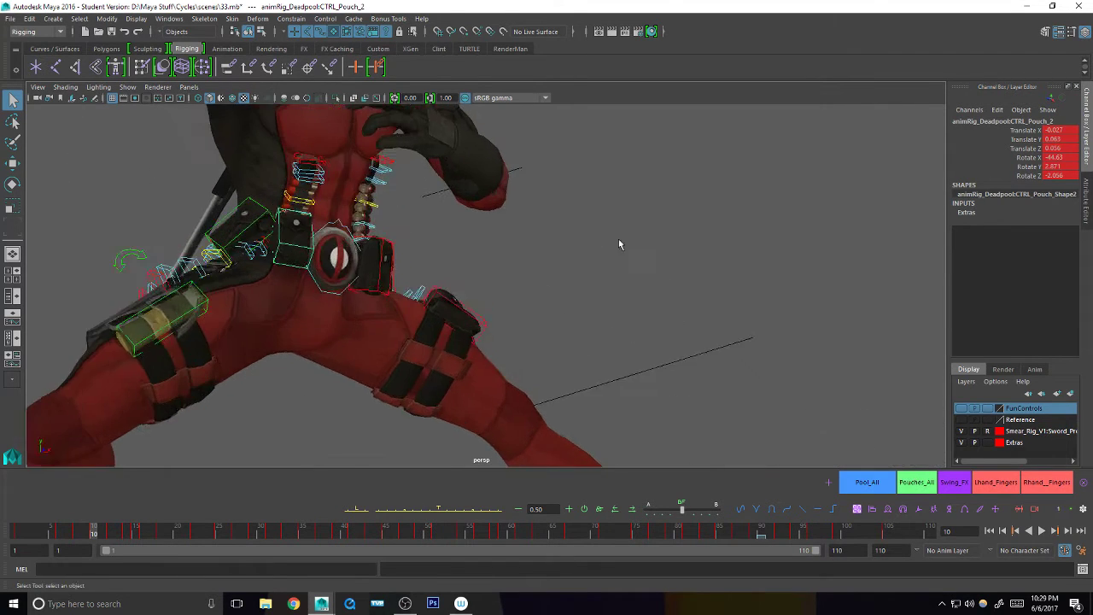
{"action": "middle_click_drag", "start_coordinate": [483, 276], "coordinate": [644, 323], "text": "alt"}
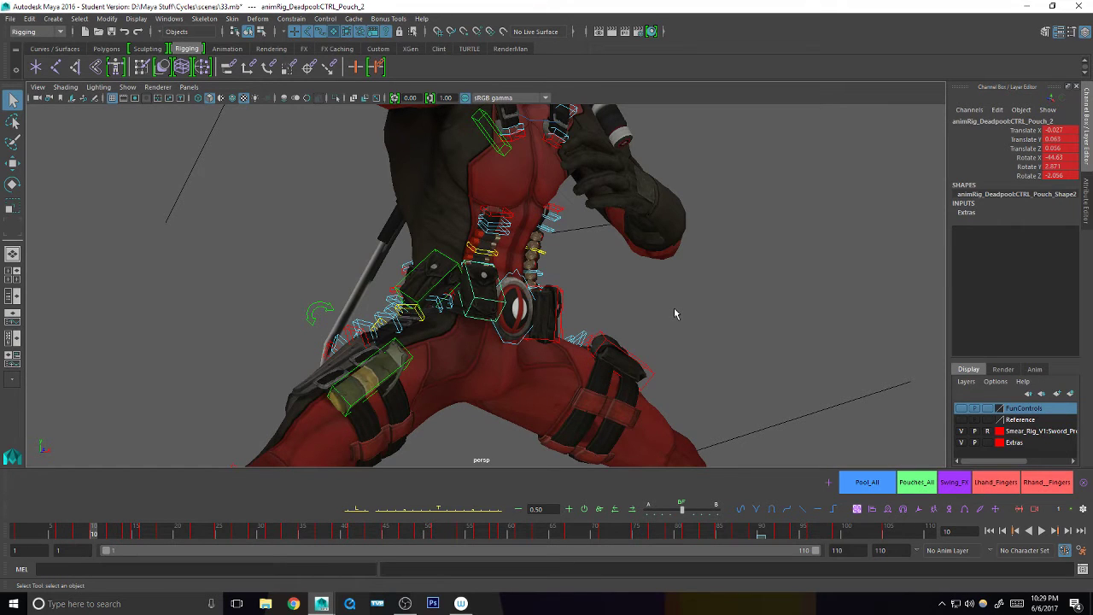
{"action": "key", "text": "0"}
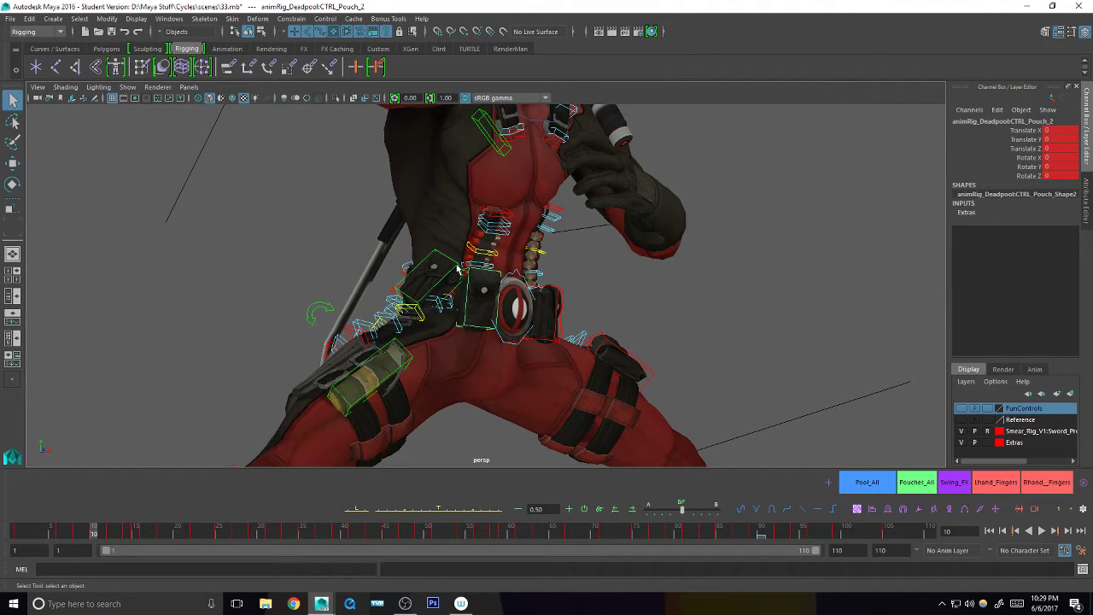
{"action": "key", "text": "ctrl+z"}
- Select the right front thigh strap controls at frame 10, reset them to their defaults and reposition them along the hip
{"action": "left_click_drag", "start_coordinate": [456, 269], "coordinate": [451, 307], "text": "alt"}
{"action": "right_click_drag", "start_coordinate": [451, 307], "coordinate": [487, 361], "text": "alt"}
{"action": "left_click_drag", "start_coordinate": [488, 361], "coordinate": [429, 316], "text": "alt"}
{"action": "left_click", "coordinate": [422, 317]}
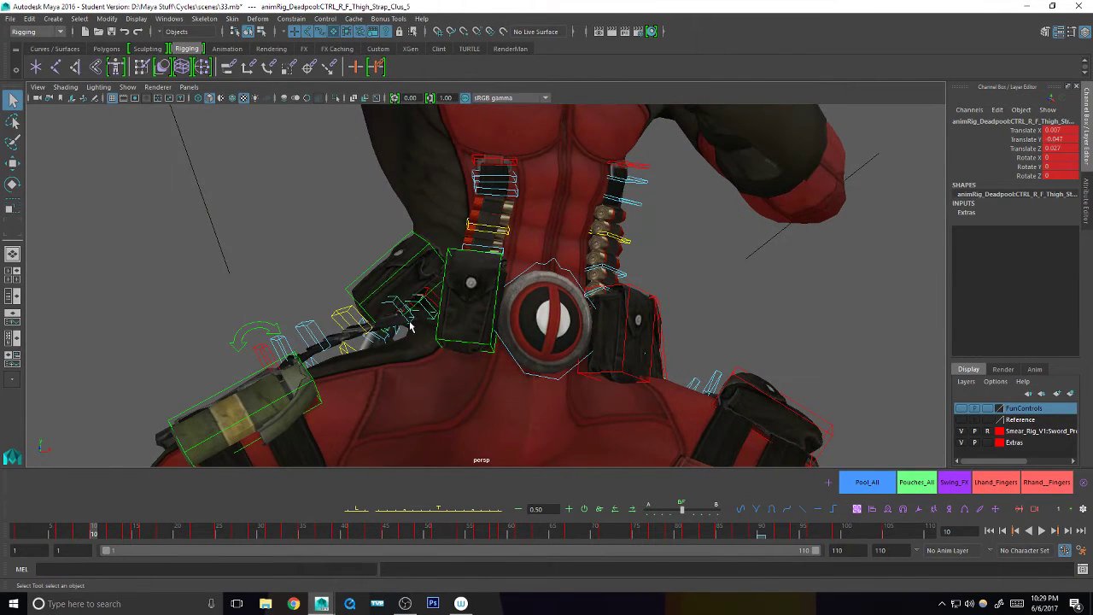
{"action": "left_click", "coordinate": [352, 314], "text": "shift"}
{"action": "left_click", "coordinate": [586, 510]}
{"action": "left_click_drag", "start_coordinate": [439, 395], "coordinate": [382, 340], "text": "alt"}
{"action": "key", "text": "w"}
{"action": "left_click_drag", "start_coordinate": [244, 275], "coordinate": [346, 340]}
{"action": "key", "text": "q"}
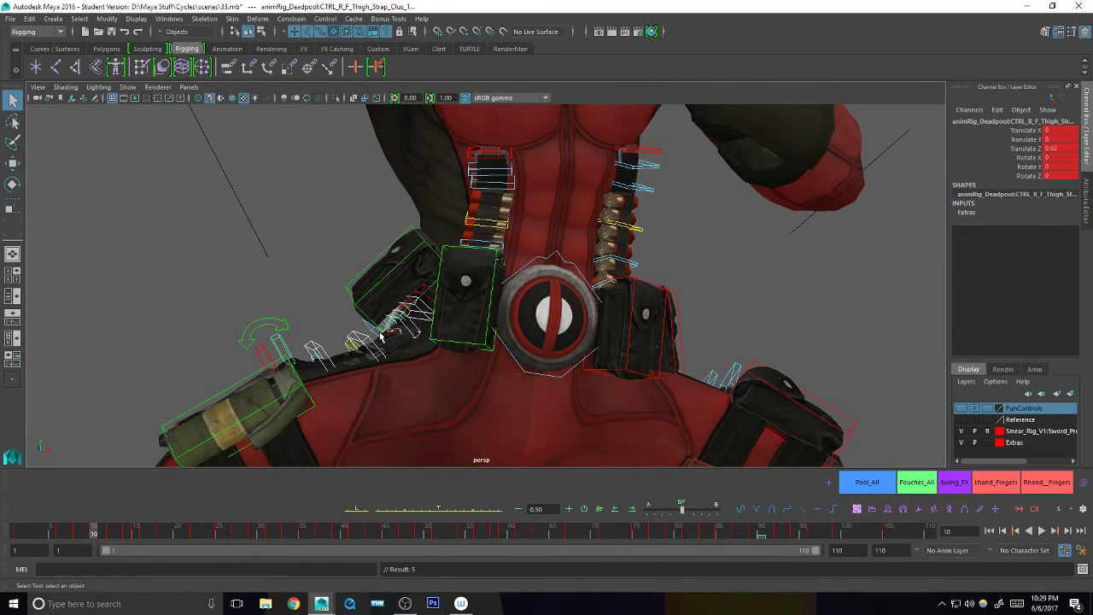
- Refine the middle right front thigh strap control (Clus_3) at frame 10 to translate Z about 0.12
{"action": "key", "text": "w"}
{"action": "left_click_drag", "start_coordinate": [245, 276], "coordinate": [305, 272]}
{"action": "key", "text": "ctrl+z"}
{"action": "key", "text": "q"}
{"action": "left_click", "coordinate": [351, 331]}
{"action": "key", "text": "w"}
{"action": "key", "text": "q"}
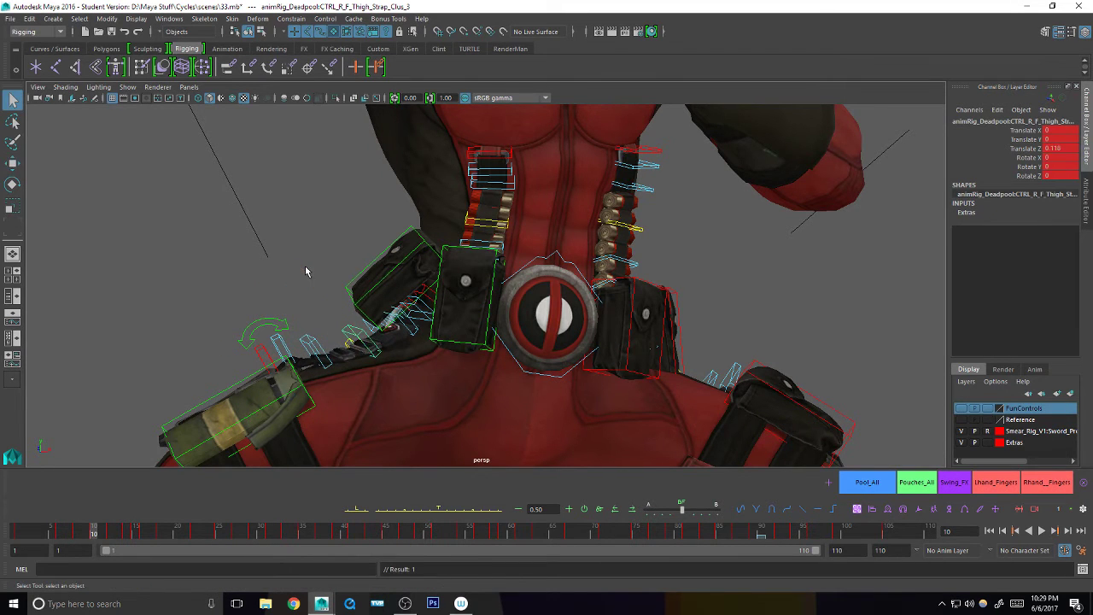
- Adjust the position and rotation of the right hip pouch control (Pouch_3) at frame 10
{"action": "left_click_drag", "start_coordinate": [495, 360], "coordinate": [541, 345], "text": "alt"}
{"action": "left_click", "coordinate": [431, 244]}
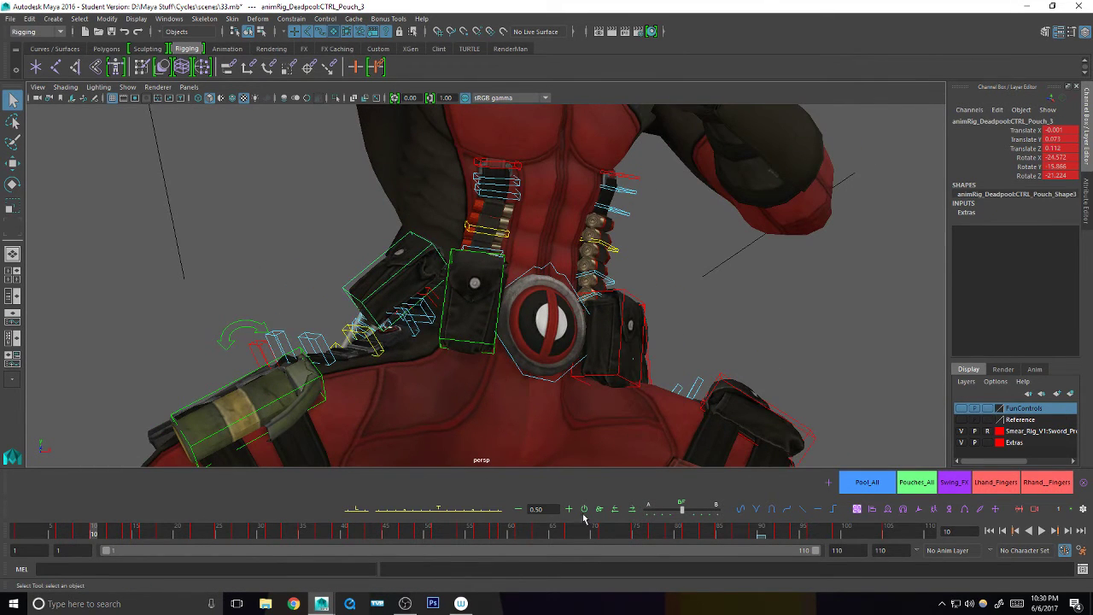
{"action": "left_click_drag", "start_coordinate": [503, 398], "coordinate": [432, 381], "text": "alt"}
{"action": "key", "text": "e"}
{"action": "left_click_drag", "start_coordinate": [395, 337], "coordinate": [377, 308]}
{"action": "key", "text": "q"}
{"action": "left_click_drag", "start_coordinate": [385, 325], "coordinate": [441, 328], "text": "alt"}
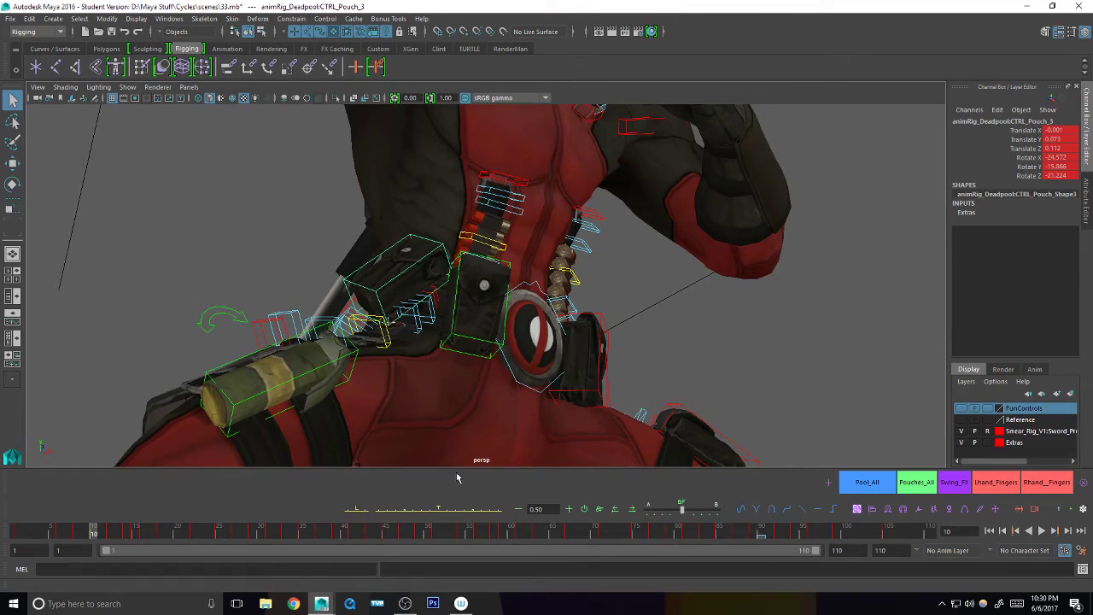
{"action": "key", "text": "w"}
{"action": "left_click_drag", "start_coordinate": [444, 426], "coordinate": [419, 350], "text": "alt"}
{"action": "left_click_drag", "start_coordinate": [346, 195], "coordinate": [498, 348]}
{"action": "key", "text": "e"}
{"action": "key", "text": "q"}
- Pose the left hip pouch control (Pouch_0) at frame 10 with rotation about X -13.5, Y -10.2, Z 6.0
{"action": "left_click", "coordinate": [428, 314]}
{"action": "key", "text": "f"}
{"action": "left_click_drag", "start_coordinate": [428, 316], "coordinate": [467, 129], "text": "alt"}
{"action": "key", "text": "w"}
{"action": "left_click_drag", "start_coordinate": [491, 247], "coordinate": [518, 285], "text": "alt"}
{"action": "key", "text": "e"}
{"action": "key", "text": "q"}
{"action": "right_click_drag", "start_coordinate": [517, 286], "coordinate": [406, 328], "text": "alt"}
{"action": "left_click_drag", "start_coordinate": [405, 328], "coordinate": [499, 343], "text": "alt"}
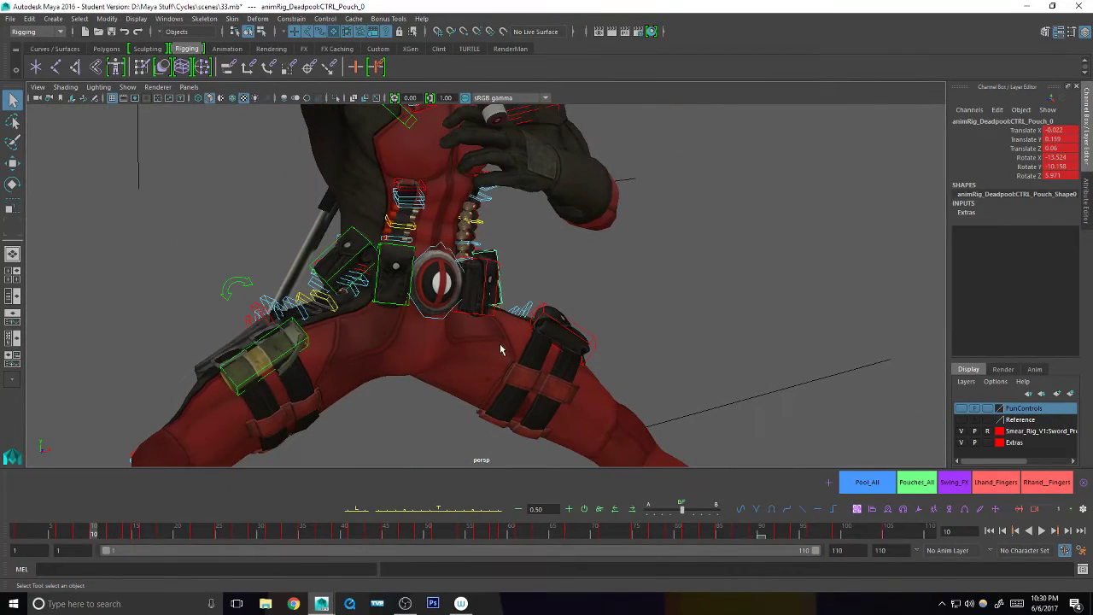
- Select the Pouches_All set and copy its previous key onto frame 12
{"action": "left_click", "coordinate": [926, 482]}
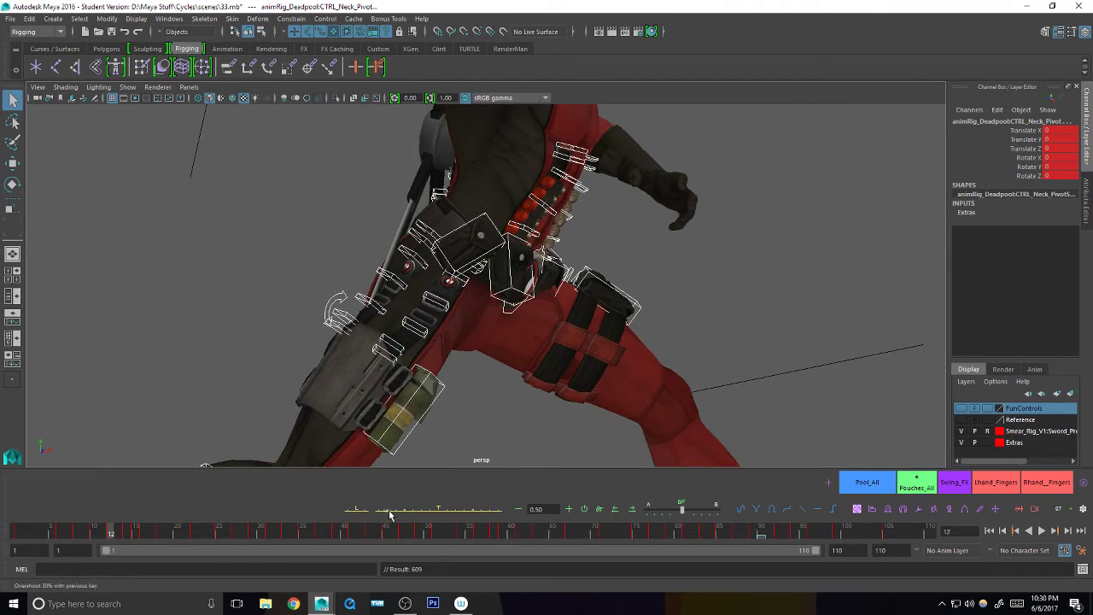
{"action": "left_click", "coordinate": [406, 510]}
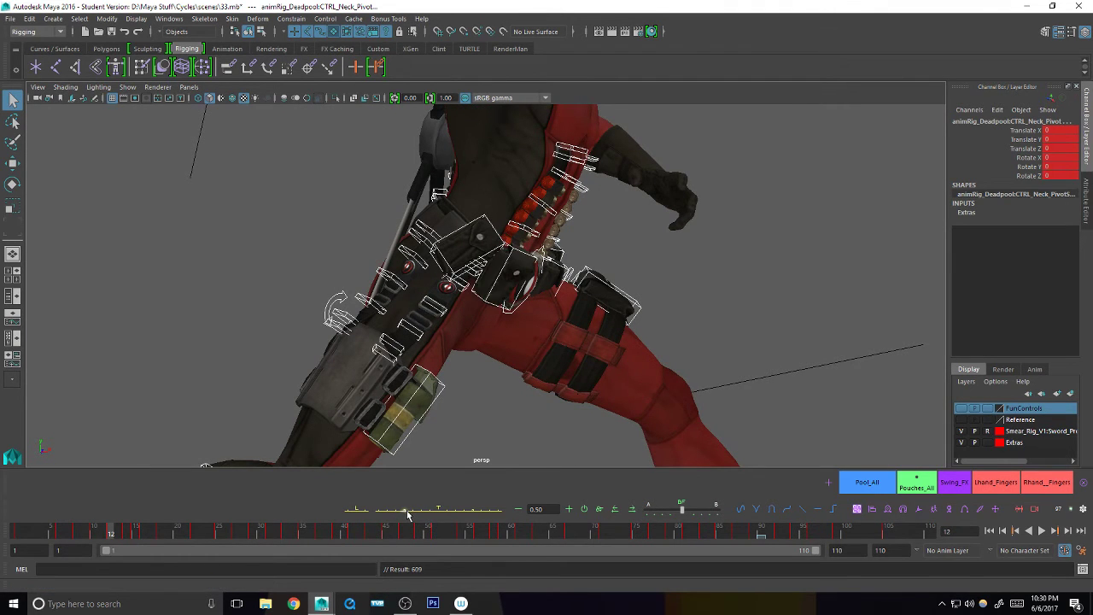
{"action": "key", "text": "comma"}
{"action": "key", "text": "period"}
{"action": "left_click_drag", "start_coordinate": [606, 366], "coordinate": [525, 361], "text": "alt"}
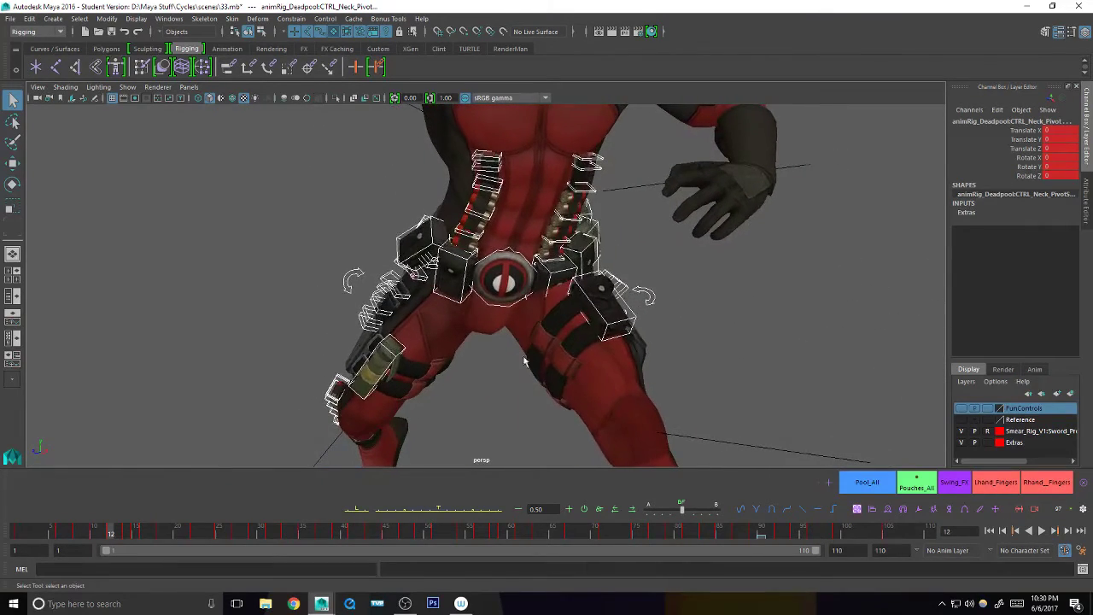
- Raise the front left belt pouch control (Pouch_1) to translate Y about 0.42 and rotate it to about X -45.7 at frame 12
{"action": "left_click", "coordinate": [564, 270]}
{"action": "right_click_drag", "start_coordinate": [573, 285], "coordinate": [741, 291], "text": "alt"}
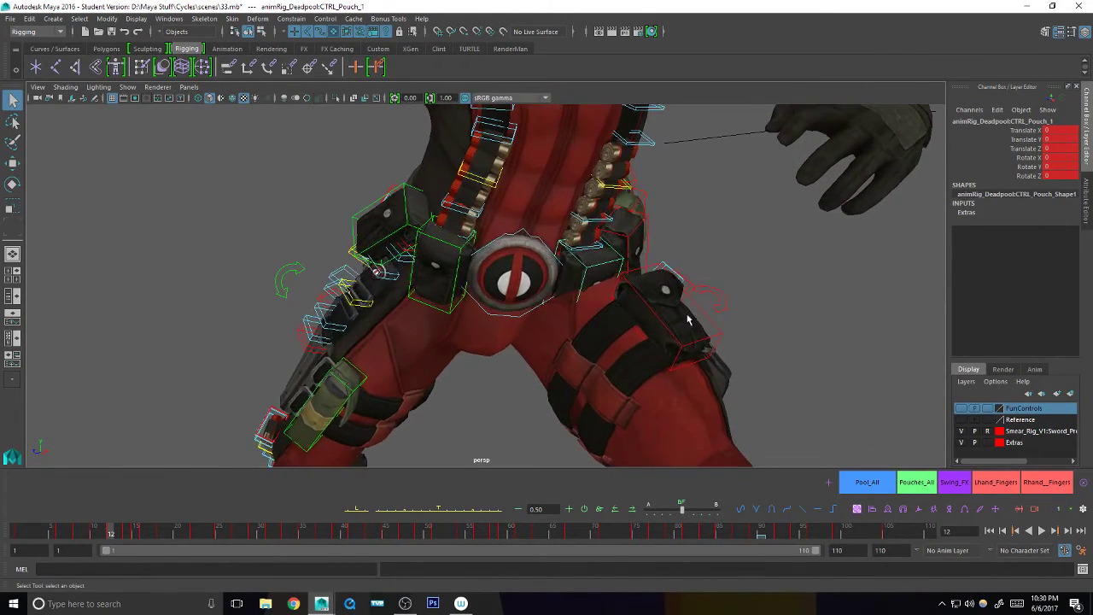
{"action": "key", "text": "comma"}
{"action": "key", "text": "period"}
{"action": "left_click_drag", "start_coordinate": [671, 332], "coordinate": [642, 328], "text": "alt"}
{"action": "key", "text": "w"}
{"action": "left_click_drag", "start_coordinate": [592, 176], "coordinate": [598, 147]}
{"action": "left_click_drag", "start_coordinate": [598, 242], "coordinate": [608, 184], "text": "alt"}
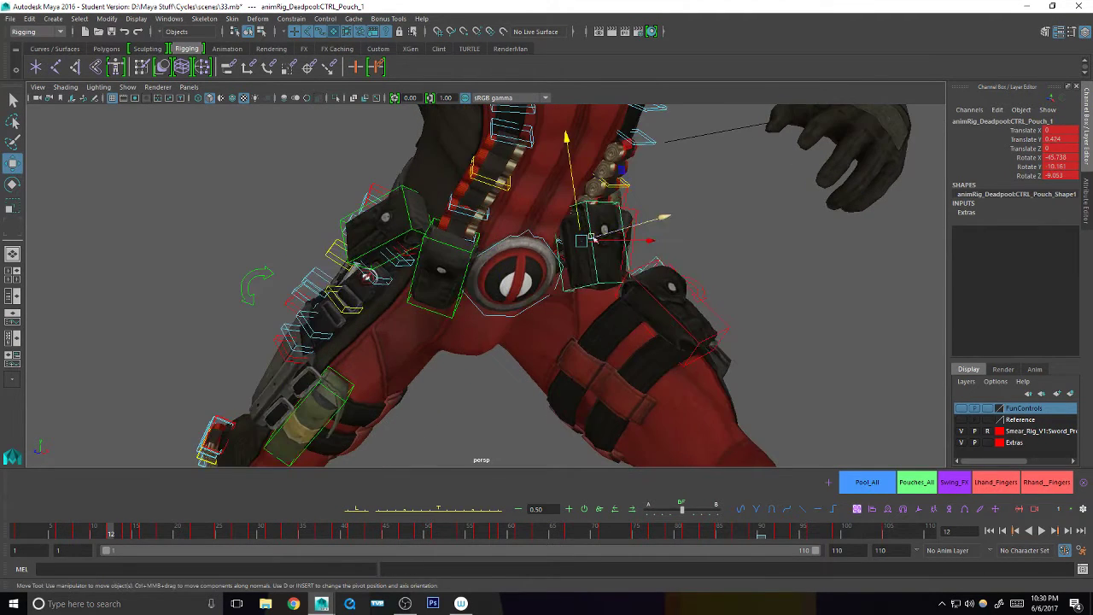
- Lower the front left belt pouch back toward the belt and refine its rotation and sideways position at frame 12
{"action": "left_click_drag", "start_coordinate": [569, 142], "coordinate": [567, 168]}
{"action": "key", "text": "e"}
{"action": "left_click_drag", "start_coordinate": [624, 276], "coordinate": [584, 274]}
{"action": "key", "text": "w"}
{"action": "mouse_move", "coordinate": [580, 273]}
{"action": "left_mouse_down"}
{"action": "mouse_move", "coordinate": [584, 285]}
{"action": "mouse_move", "coordinate": [598, 273]}
{"action": "left_mouse_up"}
{"action": "key", "text": "e"}
{"action": "key", "text": "w"}
{"action": "mouse_move", "coordinate": [598, 273]}
{"action": "left_mouse_down", "text": "alt"}
{"action": "mouse_move", "coordinate": [629, 288]}
{"action": "mouse_move", "coordinate": [587, 279]}
{"action": "left_mouse_up", "text": "alt"}
{"action": "left_click_drag", "start_coordinate": [670, 261], "coordinate": [581, 285], "text": "alt"}
- Rotate the left hip pouch control (Pouch_0) to about X -52.6, Y 5.4, Z -2.2 at frame 12
{"action": "key", "text": "q"}
{"action": "left_click", "coordinate": [663, 268]}
{"action": "key", "text": "e"}
{"action": "left_click_drag", "start_coordinate": [664, 268], "coordinate": [636, 280], "text": "alt"}
{"action": "key", "text": "w"}
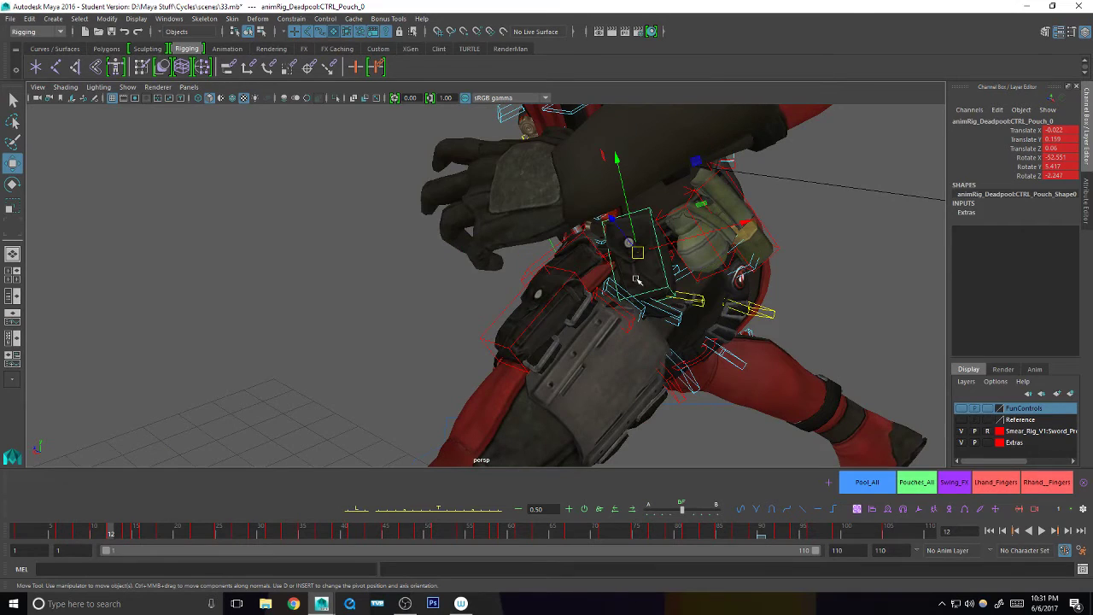
- Move the left hip pouch control to about X 0.04, Y 0.30, Z 0.25 and rotate it to about X -61.2, Y 6.0, Z -5.2
{"action": "left_click_drag", "start_coordinate": [652, 221], "coordinate": [630, 181], "text": "alt"}
{"action": "left_click_drag", "start_coordinate": [632, 192], "coordinate": [694, 248], "text": "alt"}
{"action": "left_click_drag", "start_coordinate": [641, 265], "coordinate": [626, 272]}
{"action": "key", "text": "e"}
{"action": "left_click_drag", "start_coordinate": [626, 271], "coordinate": [609, 235], "text": "alt"}
{"action": "key", "text": "w"}
{"action": "mouse_move", "coordinate": [632, 248]}
{"action": "left_mouse_down", "text": "alt"}
{"action": "mouse_move", "coordinate": [654, 256]}
{"action": "mouse_move", "coordinate": [643, 250]}
{"action": "left_mouse_up", "text": "alt"}
{"action": "left_click_drag", "start_coordinate": [643, 250], "coordinate": [679, 288], "text": "alt"}
{"action": "key", "text": "e"}
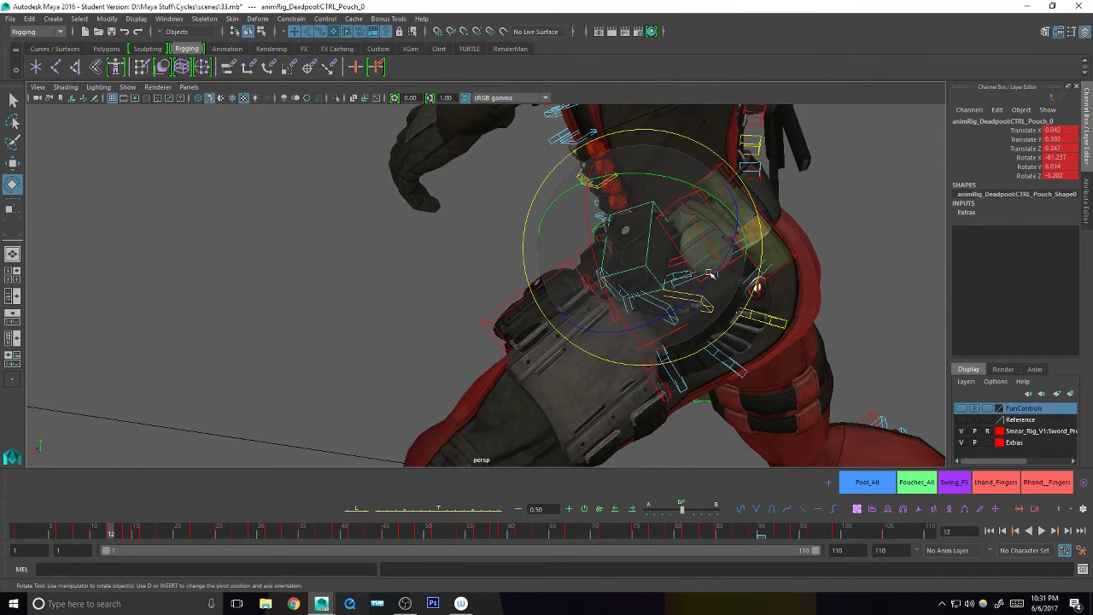
- Touch up the rotation of the left hip pouch area at frame 12 and check it around the body
{"action": "key", "text": "q"}
{"action": "left_click_drag", "start_coordinate": [698, 306], "coordinate": [649, 272], "text": "alt"}
{"action": "key", "text": "e"}
{"action": "left_click", "coordinate": [663, 242]}
{"action": "left_click_drag", "start_coordinate": [708, 268], "coordinate": [640, 278], "text": "alt"}
{"action": "middle_click_drag", "start_coordinate": [640, 277], "coordinate": [658, 306], "text": "alt"}
{"action": "left_click_drag", "start_coordinate": [658, 305], "coordinate": [549, 291], "text": "alt"}
- Move the left chest strap control Clus_11 at the lower back to about X 0.02, Y -0.17, Z 0.05 at frame 12
{"action": "key", "text": "q"}
{"action": "left_click", "coordinate": [568, 294]}
{"action": "key", "text": "w"}
{"action": "left_click_drag", "start_coordinate": [608, 309], "coordinate": [493, 328], "text": "alt"}
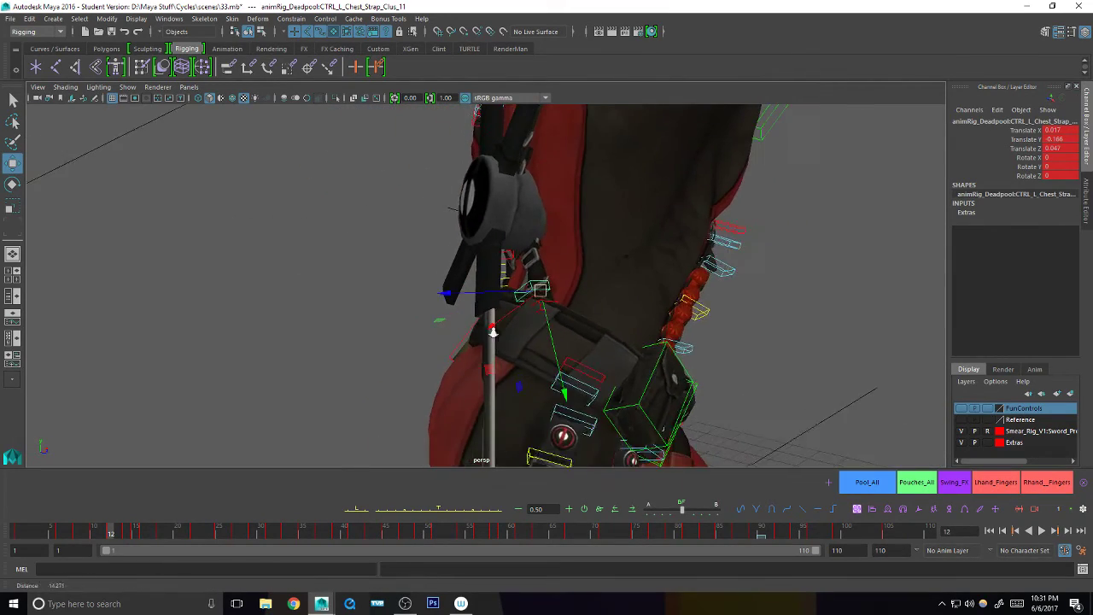
{"action": "left_click_drag", "start_coordinate": [776, 313], "coordinate": [623, 307], "text": "alt"}
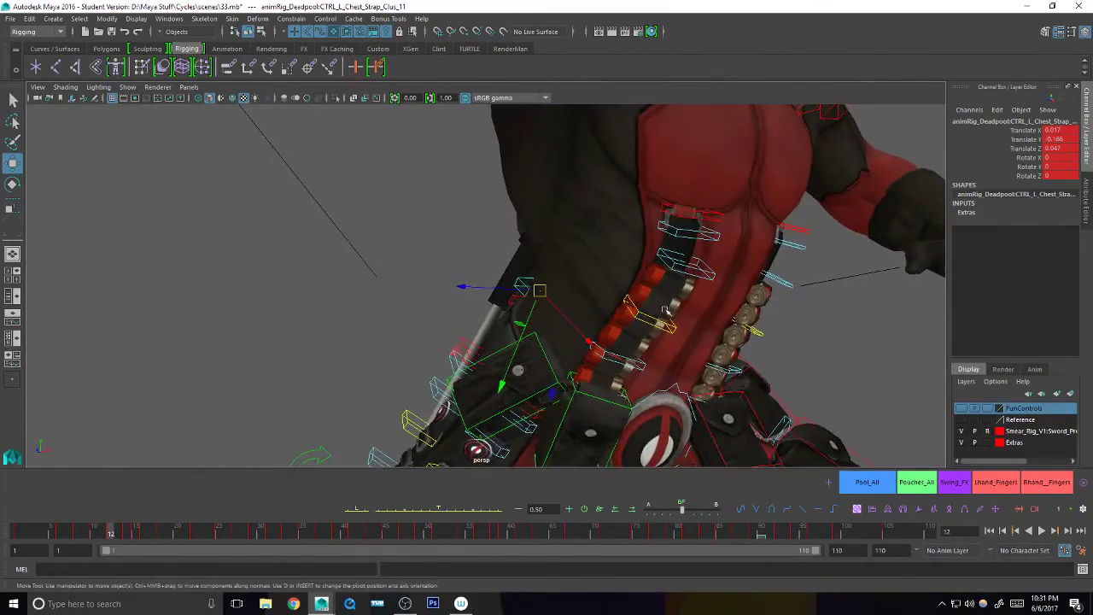
{"action": "right_click_drag", "start_coordinate": [686, 317], "coordinate": [532, 355], "text": "alt"}
{"action": "middle_click_drag", "start_coordinate": [573, 398], "coordinate": [638, 281], "text": "alt"}
{"action": "left_click_drag", "start_coordinate": [632, 331], "coordinate": [664, 332], "text": "alt"}
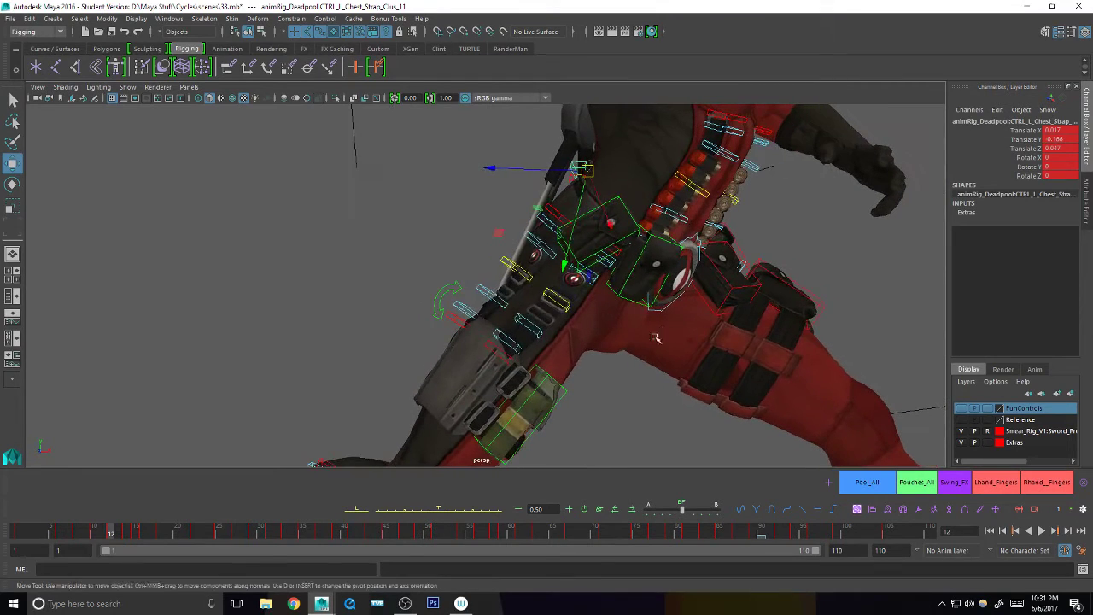
- Select the Pouches_All set and copy its previous key onto frame 14
{"action": "key", "text": "q"}
{"action": "left_click", "coordinate": [915, 484]}
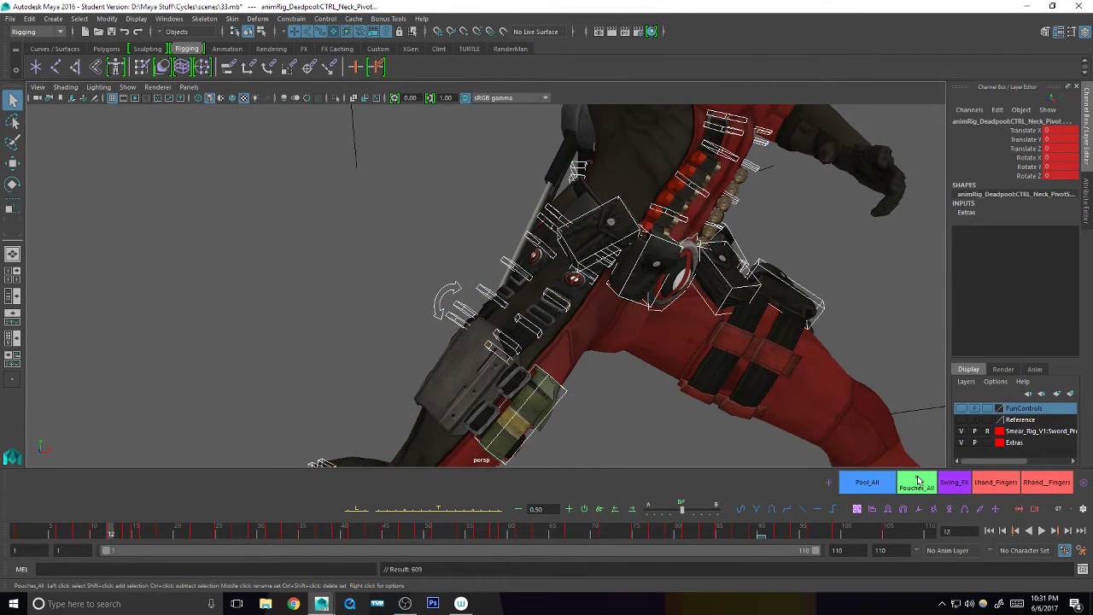
{"action": "key", "text": "period"}
{"action": "mouse_move", "coordinate": [761, 335]}
{"action": "left_mouse_down", "text": "alt"}
{"action": "mouse_move", "coordinate": [729, 335]}
{"action": "mouse_move", "coordinate": [741, 330]}
{"action": "left_mouse_up", "text": "alt"}
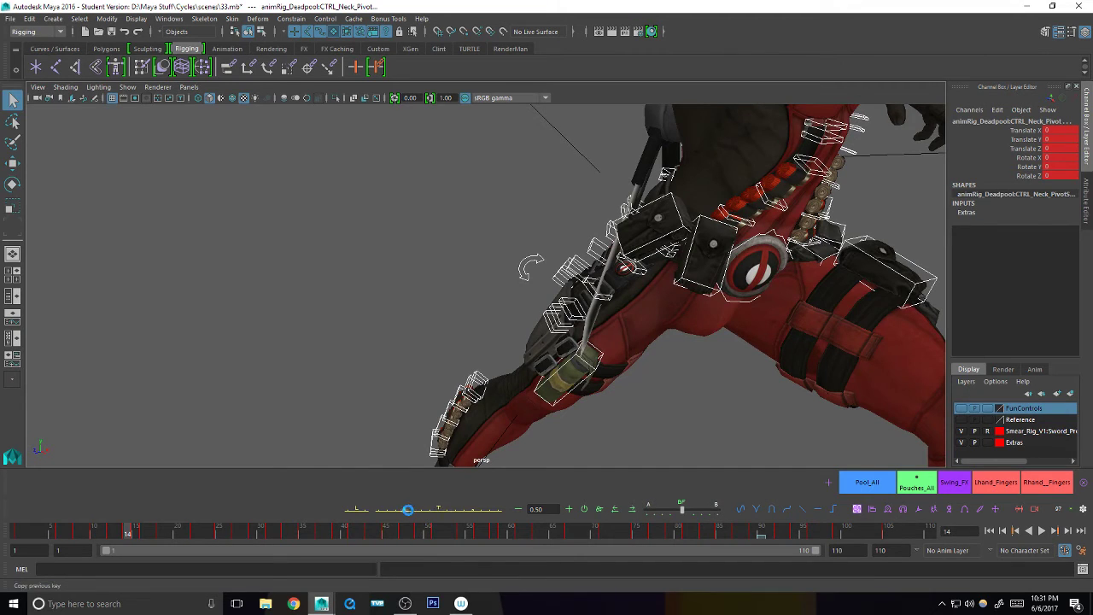
{"action": "left_click_drag", "start_coordinate": [674, 344], "coordinate": [607, 349], "text": "alt"}
{"action": "right_click_drag", "start_coordinate": [607, 349], "coordinate": [719, 327], "text": "alt"}
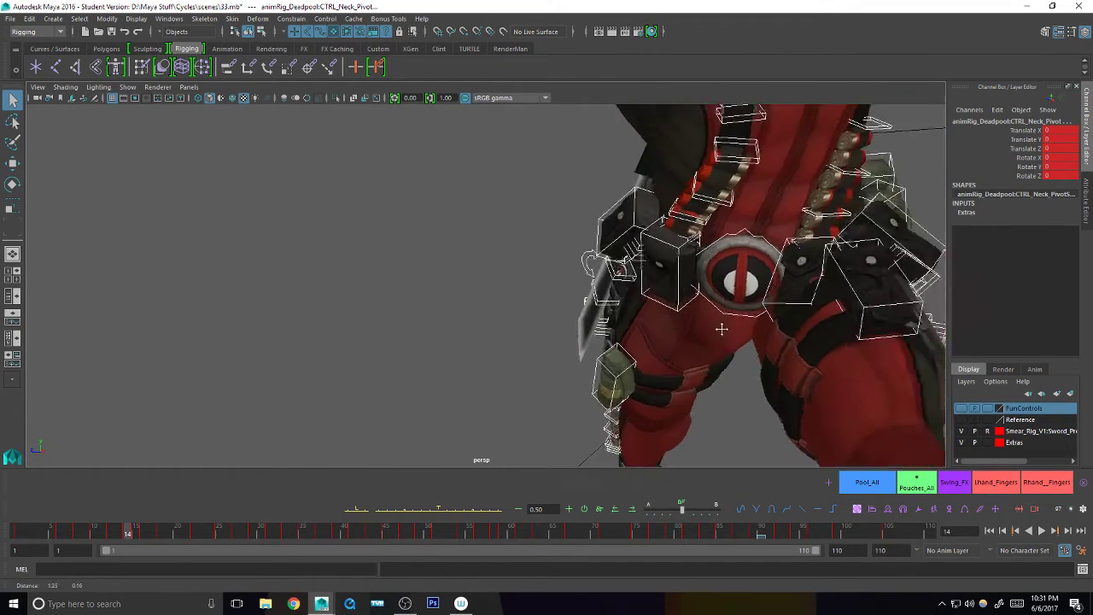
{"action": "middle_click_drag", "start_coordinate": [720, 327], "coordinate": [671, 358], "text": "alt"}
- Select the front left belt pouch control (Pouch_1) and adjust its pose at frame 14
{"action": "left_click", "coordinate": [673, 339]}
{"action": "mouse_move", "coordinate": [672, 338]}
{"action": "left_mouse_down", "text": "alt"}
{"action": "mouse_move", "coordinate": [712, 337]}
{"action": "mouse_move", "coordinate": [660, 349]}
{"action": "mouse_move", "coordinate": [662, 340]}
{"action": "left_mouse_up", "text": "alt"}
{"action": "key", "text": "w"}
{"action": "key", "text": "q"}
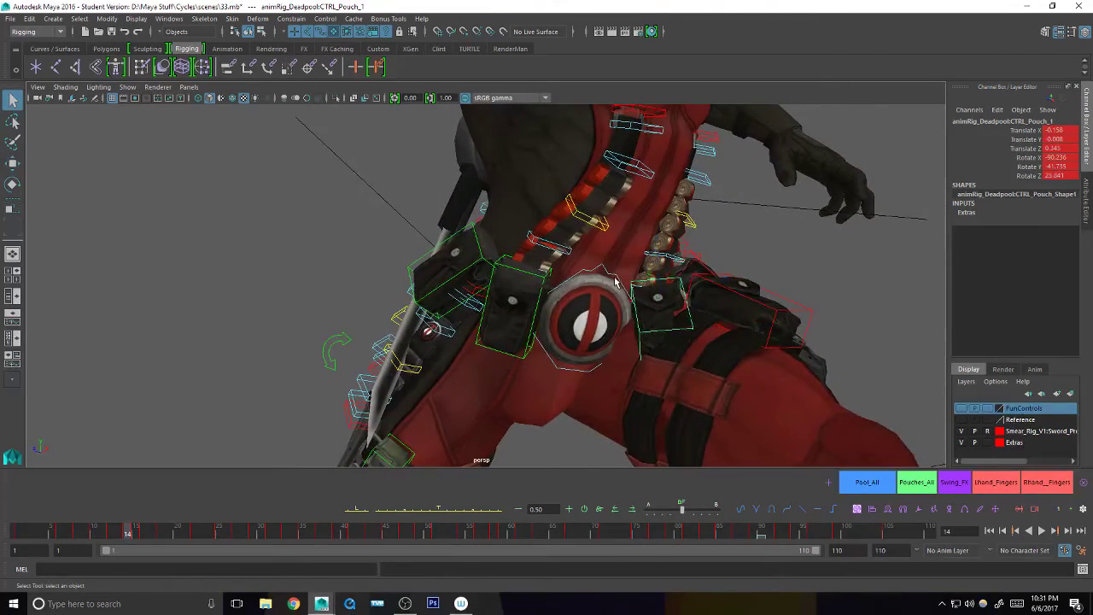
- Reposition the controls around the belt buckle and front right pouch at frame 14, undoing a trial rotation
{"action": "left_click", "coordinate": [618, 283]}
{"action": "key", "text": "w"}
{"action": "left_click_drag", "start_coordinate": [635, 304], "coordinate": [598, 331], "text": "alt"}
{"action": "key", "text": "e"}
{"action": "key", "text": "ctrl+z"}
{"action": "key", "text": "w"}
{"action": "left_click", "coordinate": [531, 314]}
{"action": "left_click_drag", "start_coordinate": [610, 329], "coordinate": [439, 348]}
{"action": "left_click_drag", "start_coordinate": [443, 346], "coordinate": [495, 329], "text": "alt"}
- Move and rotate the right hip pouch control to follow the body at frame 14
{"action": "key", "text": "q"}
{"action": "left_click", "coordinate": [474, 264]}
{"action": "left_click_drag", "start_coordinate": [465, 260], "coordinate": [538, 294], "text": "alt"}
{"action": "key", "text": "e"}
{"action": "key", "text": "w"}
{"action": "left_click_drag", "start_coordinate": [529, 303], "coordinate": [642, 272]}
- Move and rotate the remaining belt pouch controls into place against the hips at frame 14
{"action": "key", "text": "q"}
{"action": "left_click", "coordinate": [612, 317]}
{"action": "key", "text": "w"}
{"action": "key", "text": "e"}
{"action": "key", "text": "w"}
{"action": "left_click_drag", "start_coordinate": [605, 308], "coordinate": [624, 361]}
{"action": "key", "text": "e"}
{"action": "key", "text": "w"}
{"action": "left_click", "coordinate": [690, 263]}
{"action": "key", "text": "e"}
- Move the right chest strap control Clus_10 at the lower back to about X 0.06, Y 0.09, Z 0.14 at frame 14
{"action": "left_click_drag", "start_coordinate": [683, 344], "coordinate": [714, 243], "text": "alt"}
{"action": "key", "text": "q"}
{"action": "left_click", "coordinate": [710, 248]}
{"action": "left_click", "coordinate": [714, 249]}
{"action": "key", "text": "w"}
{"action": "left_click_drag", "start_coordinate": [715, 244], "coordinate": [598, 249], "text": "alt"}
{"action": "middle_click_drag", "start_coordinate": [751, 248], "coordinate": [617, 248], "text": "alt"}
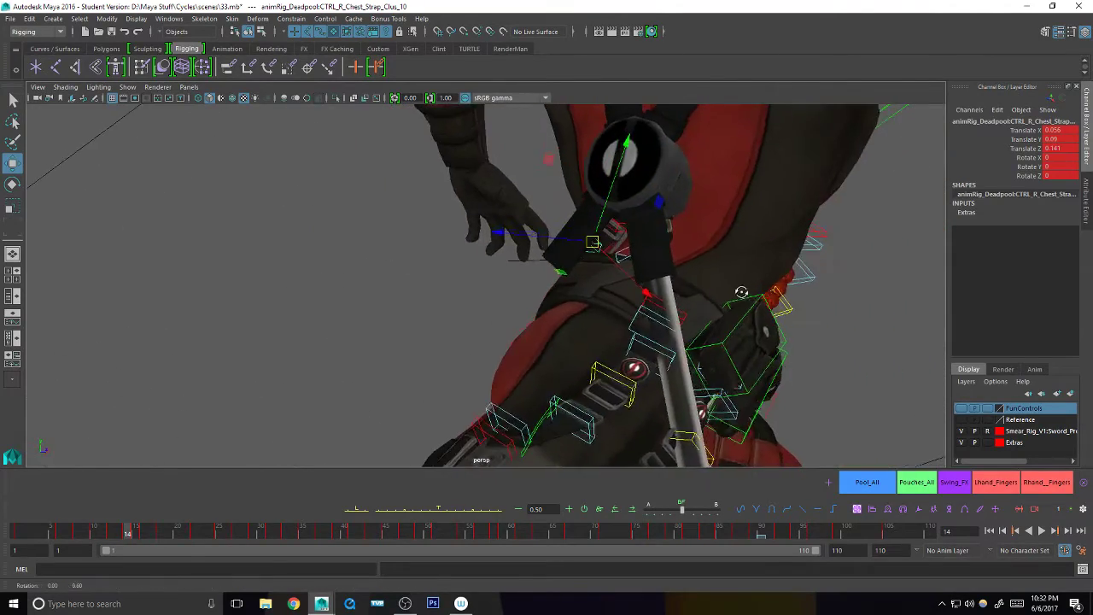
{"action": "left_click_drag", "start_coordinate": [674, 260], "coordinate": [775, 271], "text": "alt"}
- Move the left chest strap control Clus_11 to about X -0.11, Y -0.24, Z 0.09 at frame 14
{"action": "key", "text": "q"}
{"action": "left_click", "coordinate": [679, 253]}
{"action": "key", "text": "w"}
{"action": "mouse_move", "coordinate": [680, 253]}
{"action": "left_mouse_down", "text": "alt"}
{"action": "mouse_move", "coordinate": [707, 271]}
{"action": "mouse_move", "coordinate": [678, 255]}
{"action": "left_mouse_up", "text": "alt"}
{"action": "left_click_drag", "start_coordinate": [678, 255], "coordinate": [710, 373], "text": "alt"}
{"action": "right_click_drag", "start_coordinate": [709, 373], "coordinate": [712, 242], "text": "alt"}
{"action": "left_click_drag", "start_coordinate": [712, 242], "coordinate": [671, 268], "text": "alt"}
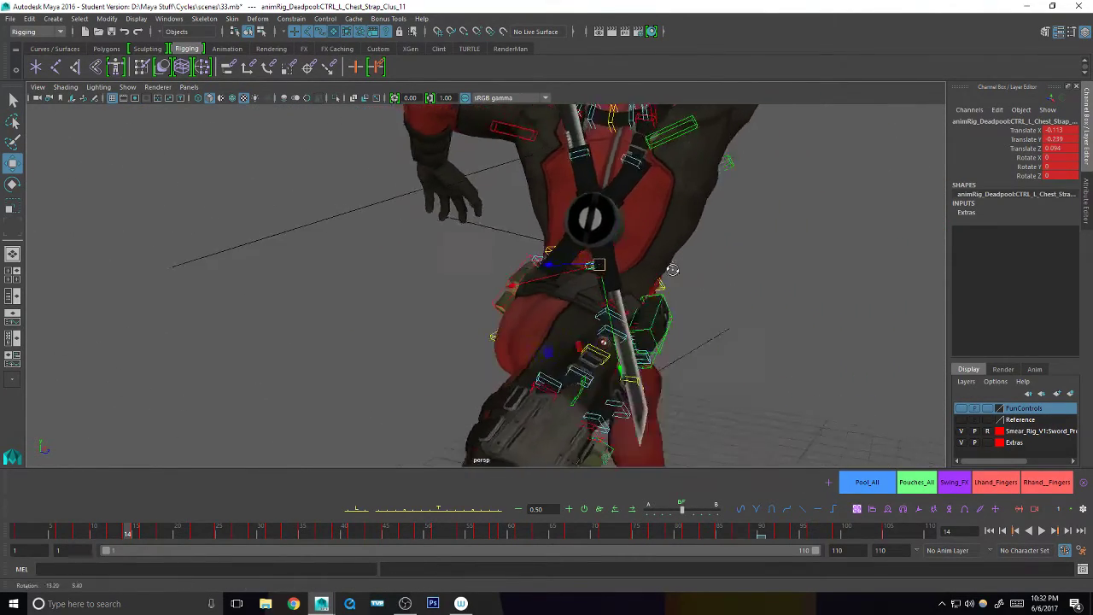
- Check the strap and belt pose at frame 14, select all pouch controls and advance to frame 15
{"action": "middle_click_drag", "start_coordinate": [671, 268], "coordinate": [632, 295], "text": "alt"}
{"action": "left_click_drag", "start_coordinate": [632, 295], "coordinate": [593, 309], "text": "alt"}
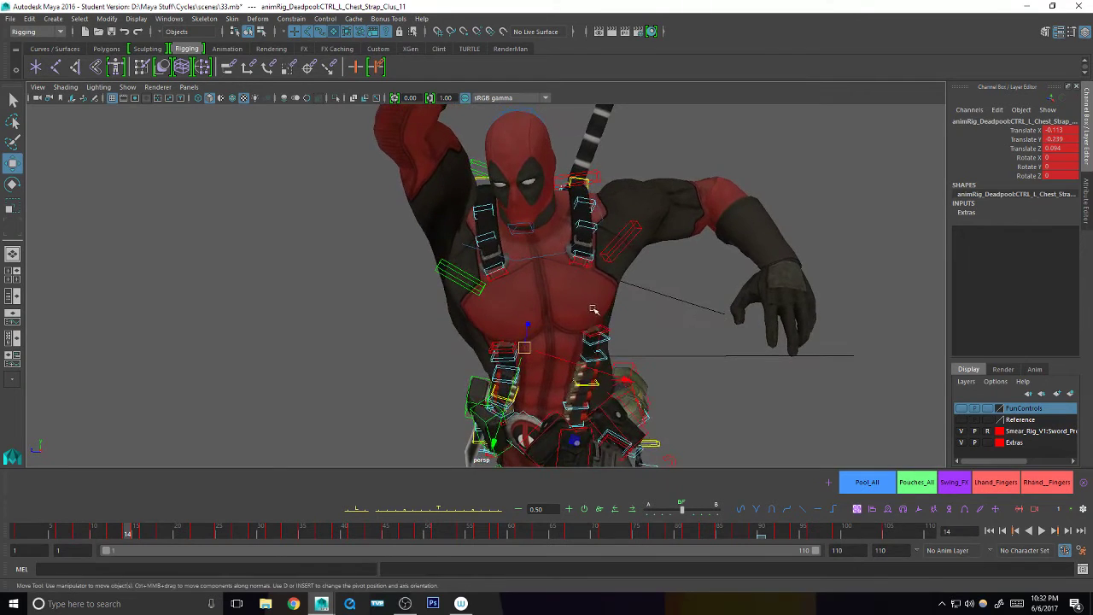
{"action": "left_click_drag", "start_coordinate": [615, 346], "coordinate": [658, 307], "text": "alt"}
{"action": "middle_click_drag", "start_coordinate": [580, 367], "coordinate": [642, 270], "text": "alt"}
{"action": "right_click_drag", "start_coordinate": [609, 306], "coordinate": [812, 271], "text": "alt"}
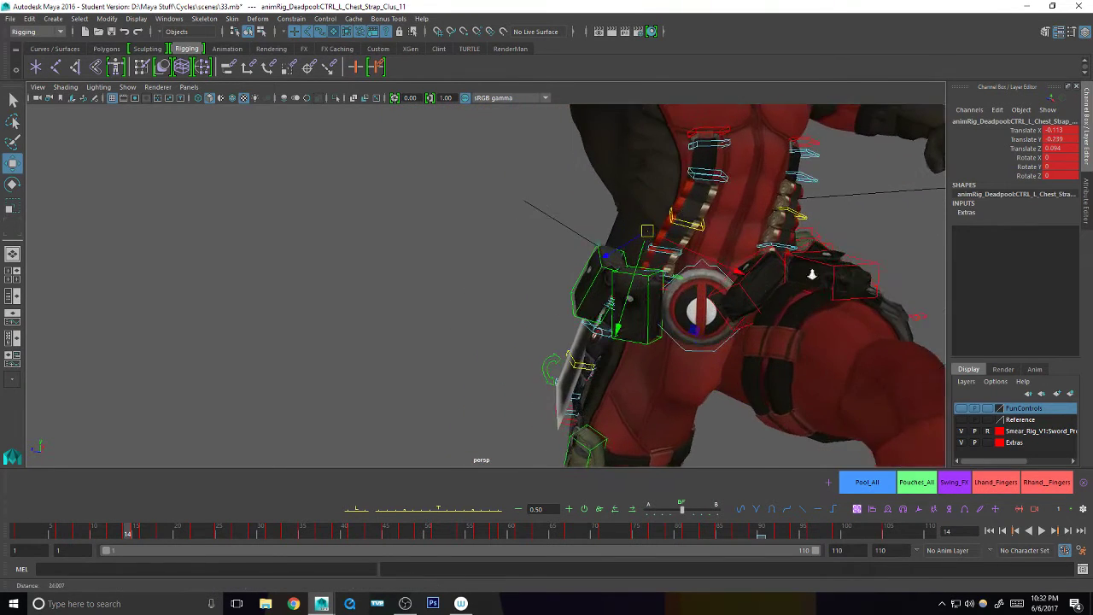
{"action": "left_click_drag", "start_coordinate": [812, 270], "coordinate": [717, 303], "text": "alt"}
{"action": "key", "text": "q"}
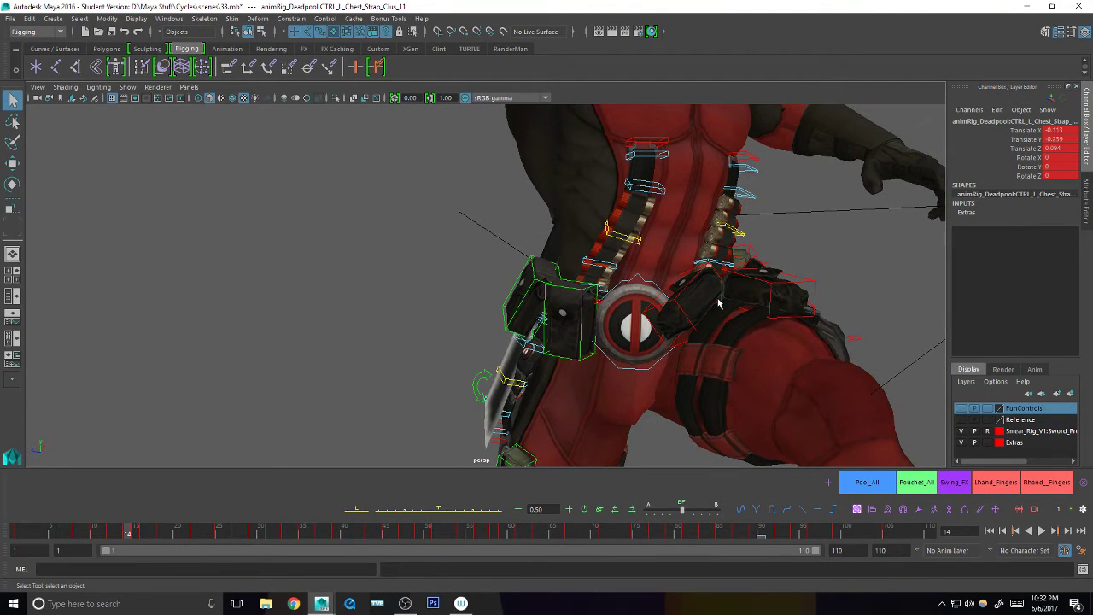
{"action": "left_click", "coordinate": [928, 486]}
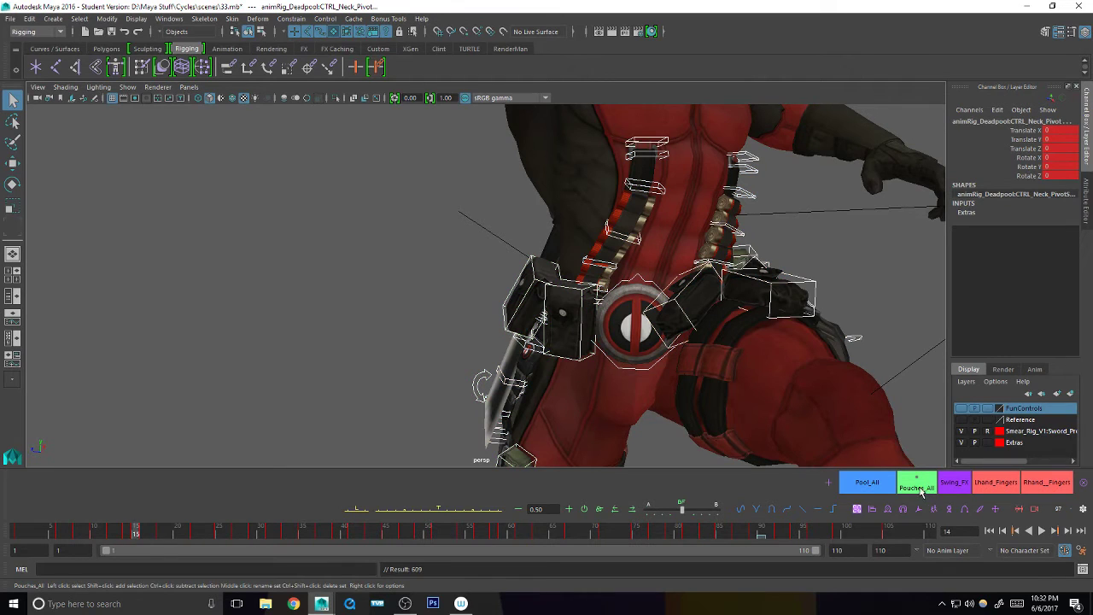
{"action": "key", "text": "alt+period"}
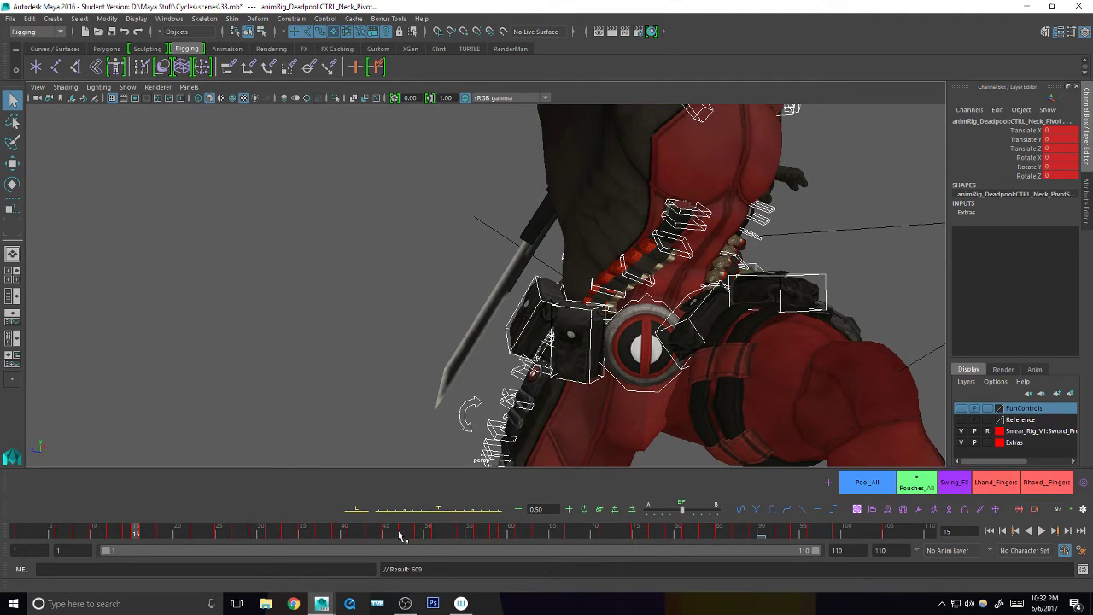
- Move the Pouch_1 control beside the buckle to about X -0.42, Y 0.30, Z 0.26 and rotate it to follow the hip at frame 15
{"action": "left_click", "coordinate": [700, 331]}
{"action": "left_click_drag", "start_coordinate": [704, 331], "coordinate": [663, 347], "text": "alt"}
{"action": "middle_click_drag", "start_coordinate": [663, 347], "coordinate": [688, 333], "text": "alt"}
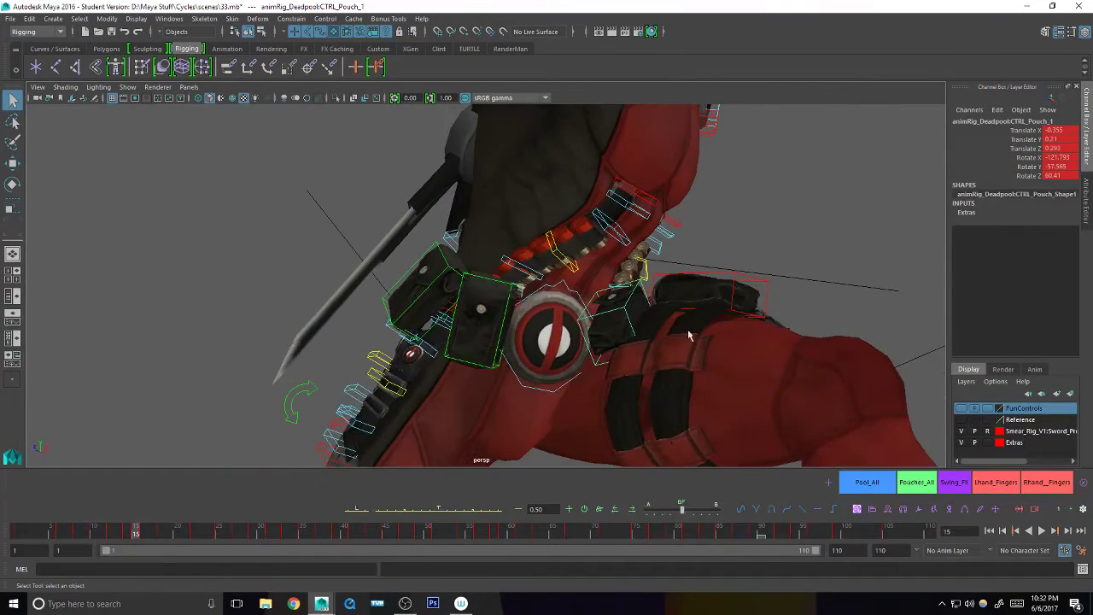
{"action": "key", "text": "w"}
{"action": "left_click_drag", "start_coordinate": [587, 232], "coordinate": [584, 227]}
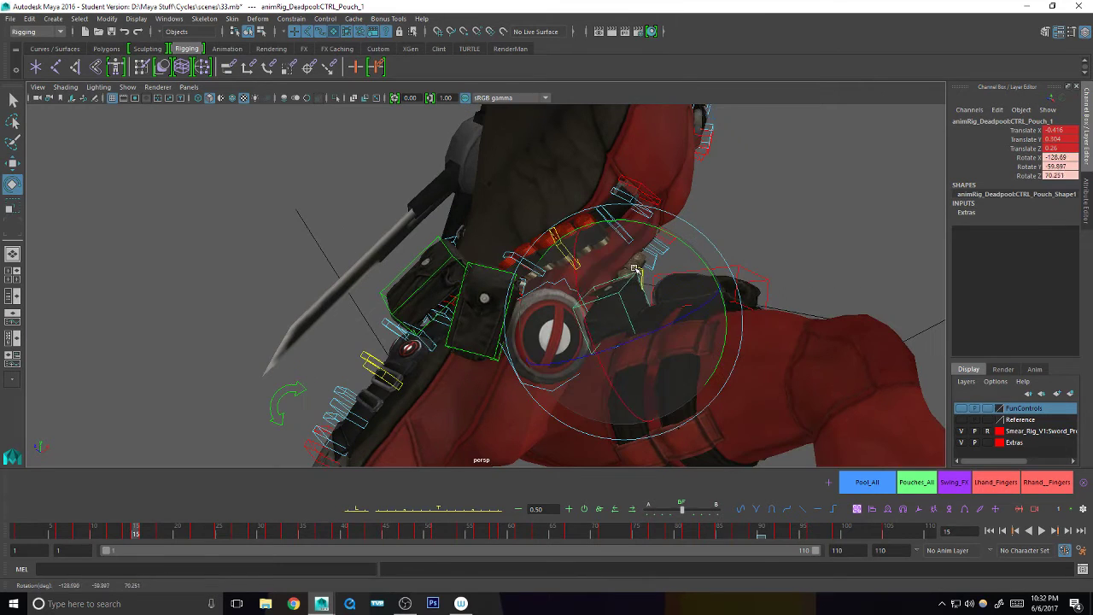
{"action": "left_click_drag", "start_coordinate": [639, 268], "coordinate": [632, 278]}
{"action": "left_click_drag", "start_coordinate": [674, 238], "coordinate": [598, 311]}
{"action": "key", "text": "q"}
- Shift the Pouch_2 control on the buckle's other side to about X -0.14 at frame 15
{"action": "key", "text": "w"}
{"action": "left_click_drag", "start_coordinate": [638, 370], "coordinate": [632, 368]}
{"action": "left_click_drag", "start_coordinate": [632, 368], "coordinate": [674, 364], "text": "alt"}
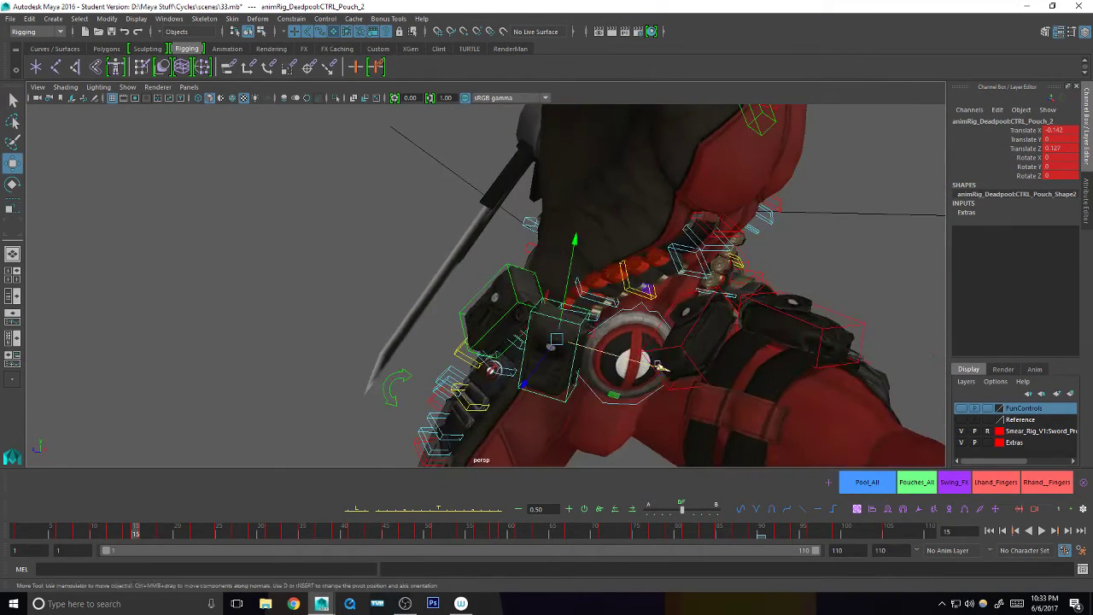
{"action": "key", "text": "q"}
- Move and rotate the Pouch_3 control behind Pouch_2 so it sits against the hip at frame 15
{"action": "left_click", "coordinate": [511, 268]}
{"action": "middle_click_drag", "start_coordinate": [512, 285], "coordinate": [530, 271], "text": "alt"}
{"action": "left_click_drag", "start_coordinate": [530, 271], "coordinate": [695, 305], "text": "alt"}
{"action": "key", "text": "e"}
{"action": "left_click_drag", "start_coordinate": [601, 301], "coordinate": [596, 301], "text": "alt"}
{"action": "key", "text": "w"}
{"action": "left_click_drag", "start_coordinate": [637, 260], "coordinate": [560, 254]}
{"action": "key", "text": "e"}
{"action": "left_click_drag", "start_coordinate": [597, 248], "coordinate": [543, 225], "text": "alt"}
{"action": "left_click_drag", "start_coordinate": [737, 276], "coordinate": [574, 376], "text": "alt"}
{"action": "key", "text": "q"}
- Finish adjusting the Pouch_0 control at frame 15, and copy the previous key onto all pouch controls from frame 16 through 25
{"action": "left_click", "coordinate": [671, 384]}
{"action": "key", "text": "e"}
{"action": "key", "text": "q"}
{"action": "left_click", "coordinate": [916, 481]}
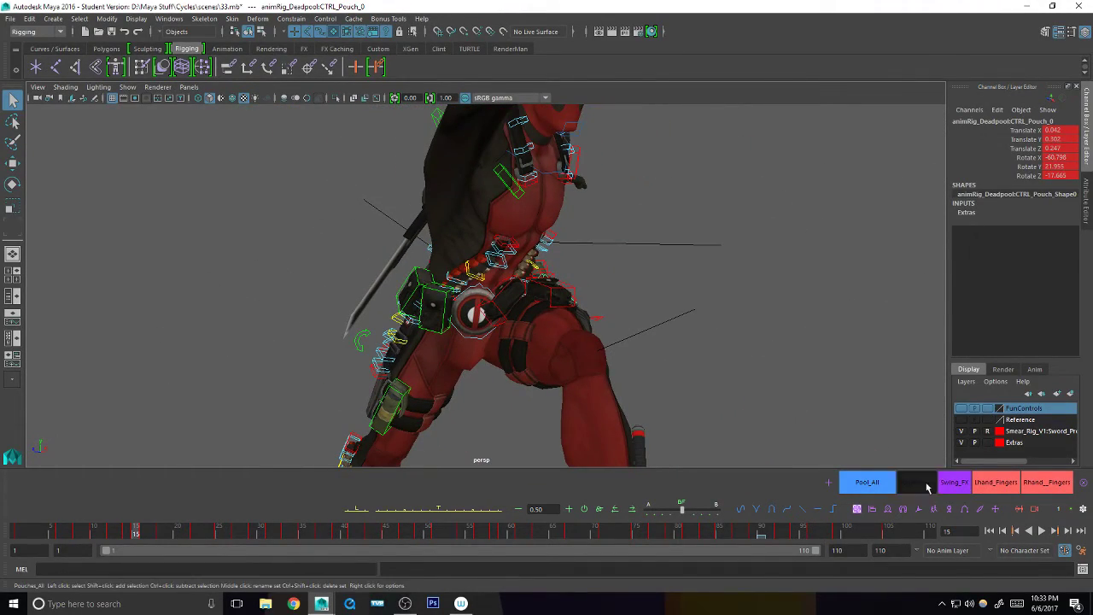
{"action": "key", "text": "alt+period"}
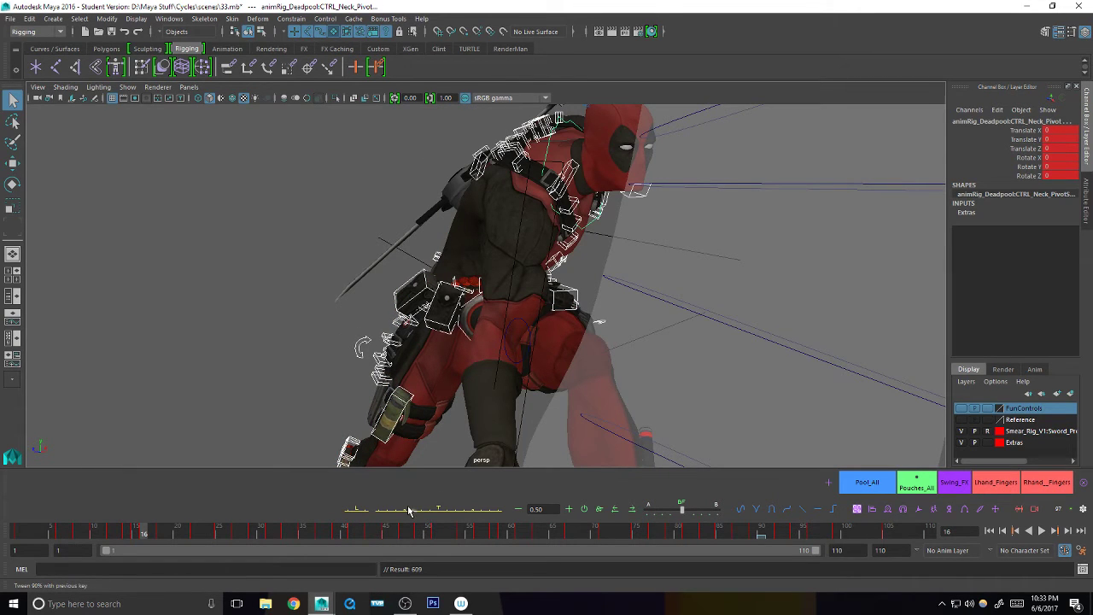
{"action": "key", "text": "alt+period"}
{"action": "key", "text": "alt+period"}
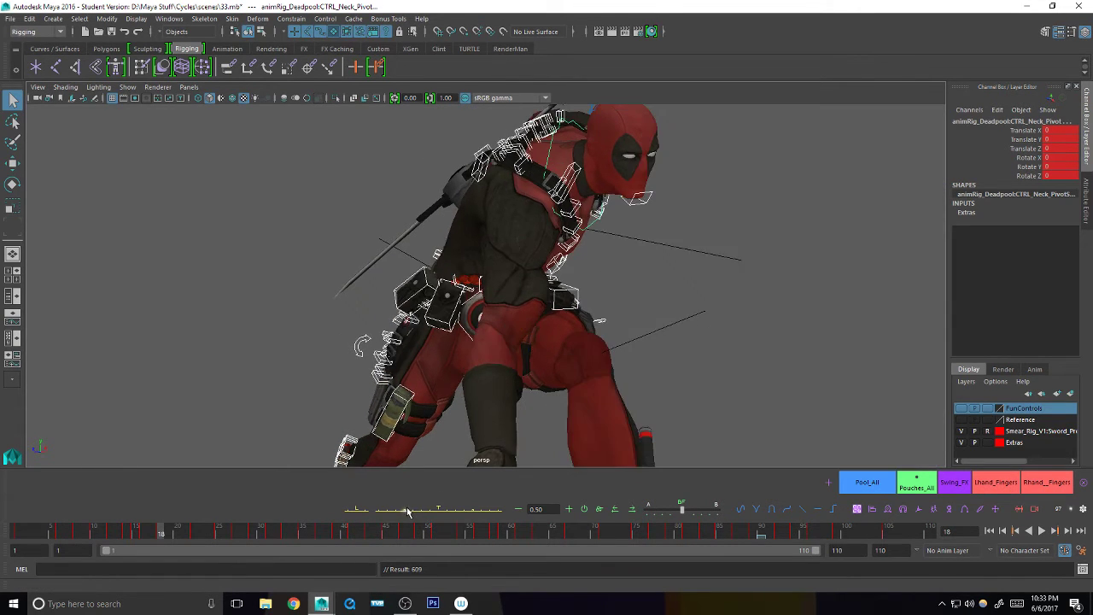
{"action": "left_click_drag", "start_coordinate": [406, 509], "coordinate": [407, 512]}
{"action": "key", "text": "period"}
{"action": "key", "text": "period"}
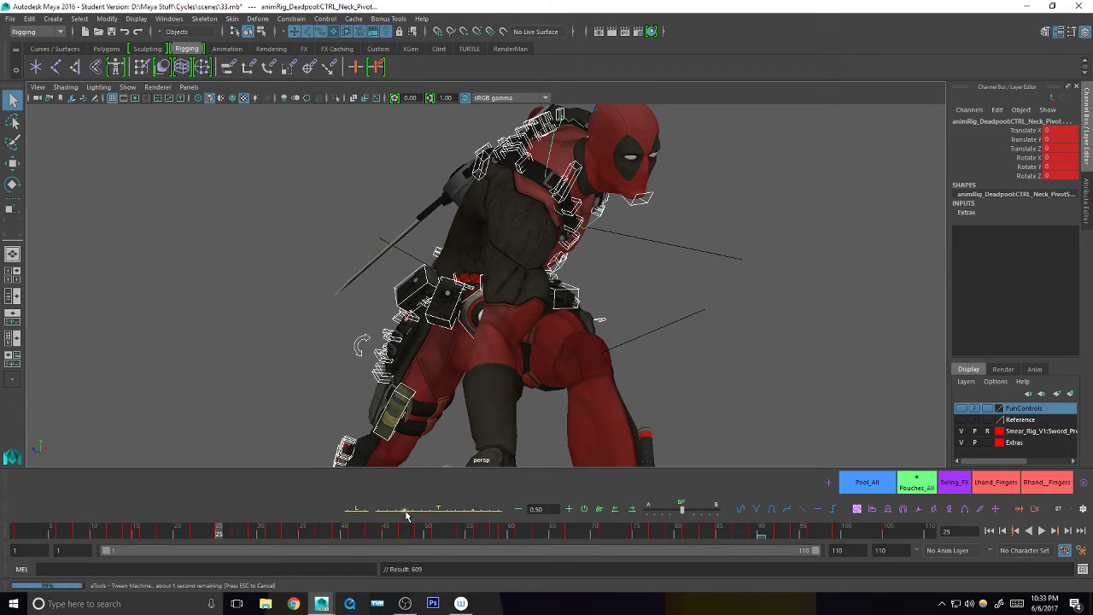
- Copy the previous key onto all pouch controls at the following keyed frames up to frame 31
{"action": "key", "text": "period"}
{"action": "left_click_drag", "start_coordinate": [406, 512], "coordinate": [406, 513]}
{"action": "key", "text": "period"}
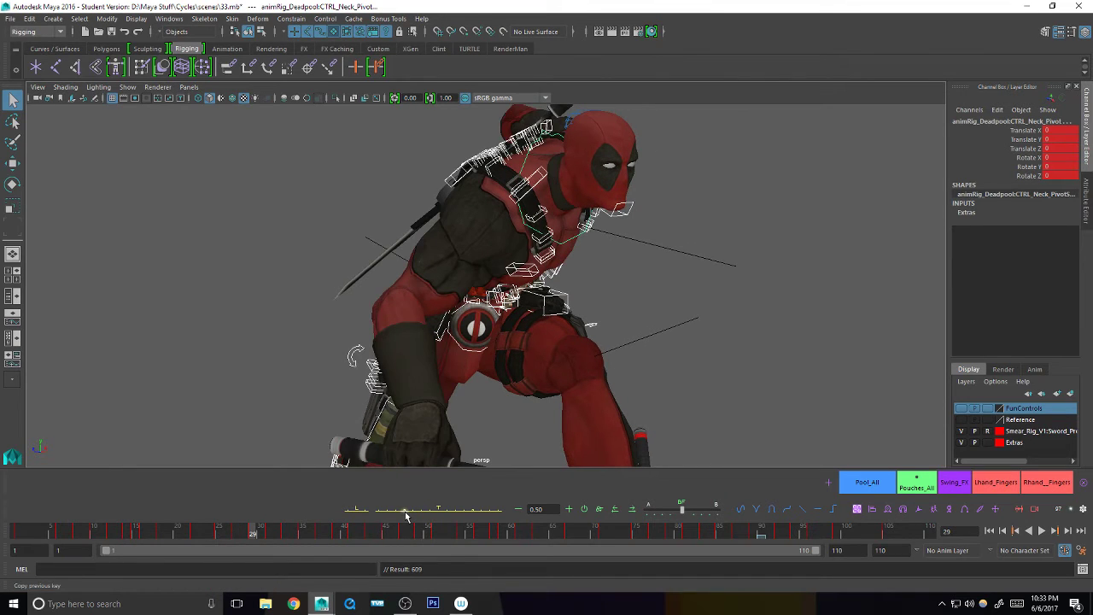
{"action": "left_click", "coordinate": [405, 511]}
{"action": "key", "text": "comma"}
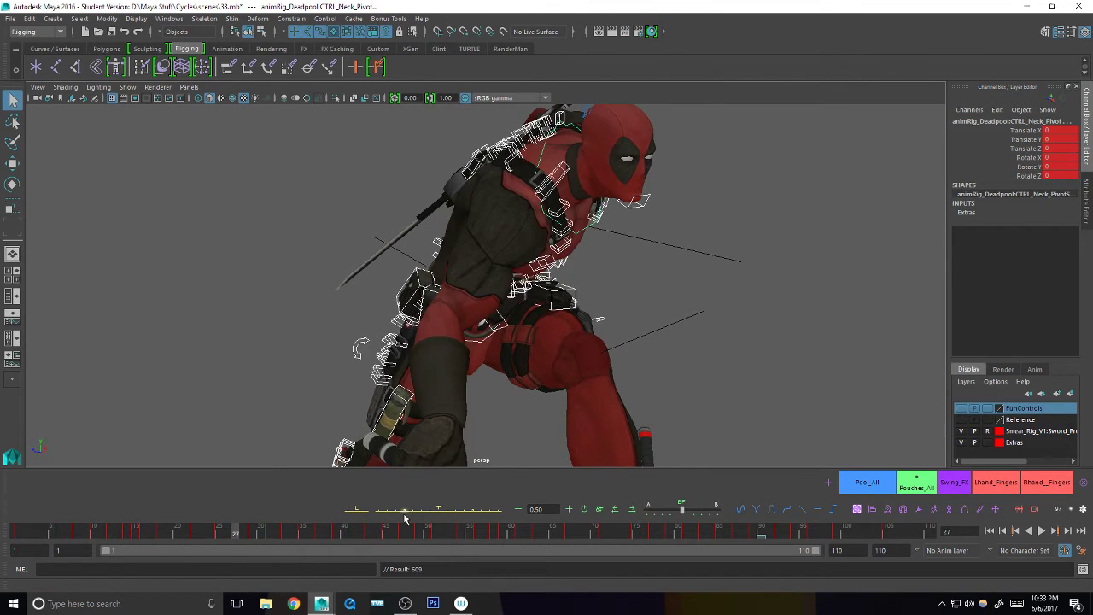
{"action": "key", "text": "period"}
{"action": "key", "text": "period"}
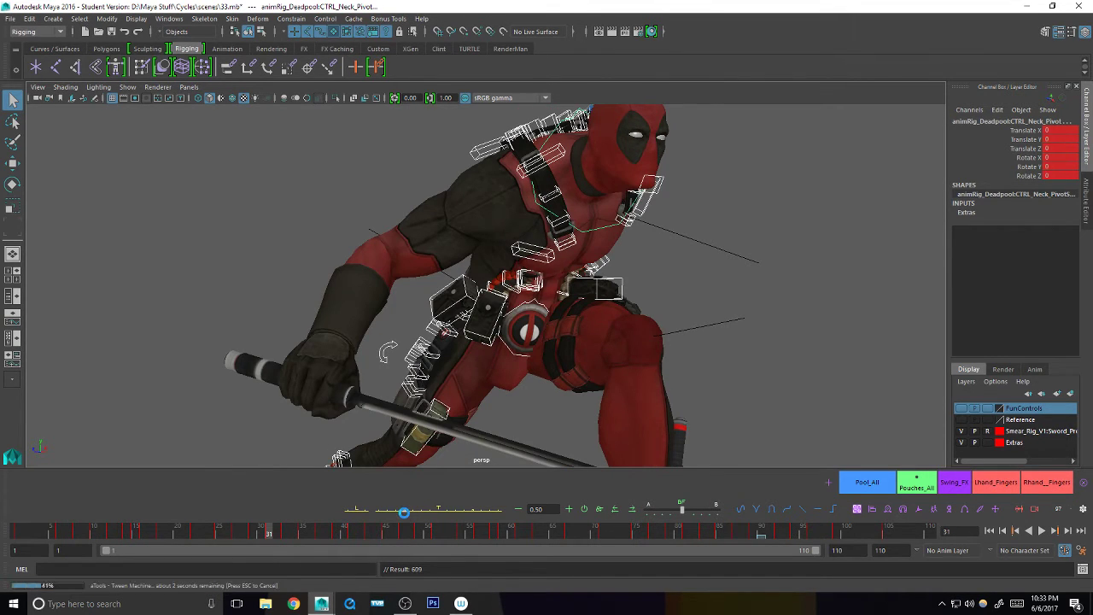
{"action": "left_click_drag", "start_coordinate": [405, 512], "coordinate": [404, 512]}
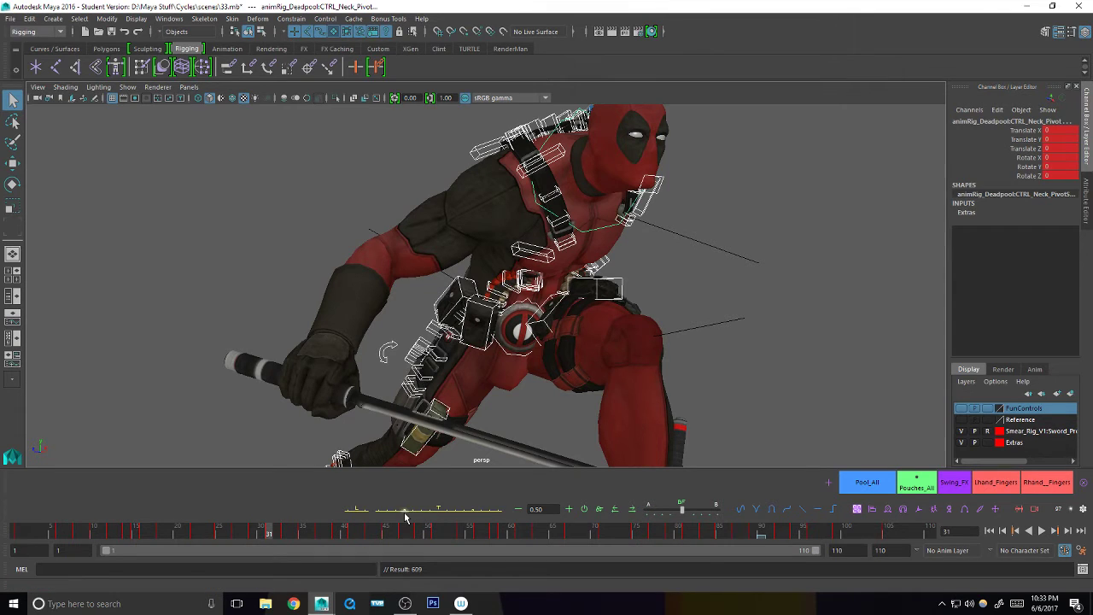
- Move the Pouch_1 control into place beside the buckle at frame 31
{"action": "left_click", "coordinate": [563, 299]}
{"action": "right_click_drag", "start_coordinate": [557, 305], "coordinate": [700, 287], "text": "alt"}
{"action": "key", "text": "w"}
{"action": "left_click_drag", "start_coordinate": [659, 336], "coordinate": [590, 317], "text": "alt"}
{"action": "left_click_drag", "start_coordinate": [580, 332], "coordinate": [613, 363], "text": "alt"}
{"action": "key", "text": "q"}
- Move the buckle control to about X -0.33 and rotate it slightly to about -1.9, -0.65, 0.04 at frame 31
{"action": "left_click", "coordinate": [549, 387]}
{"action": "key", "text": "e"}
{"action": "key", "text": "ctrl+z"}
{"action": "key", "text": "w"}
{"action": "key", "text": "e"}
{"action": "left_click_drag", "start_coordinate": [543, 362], "coordinate": [547, 357]}
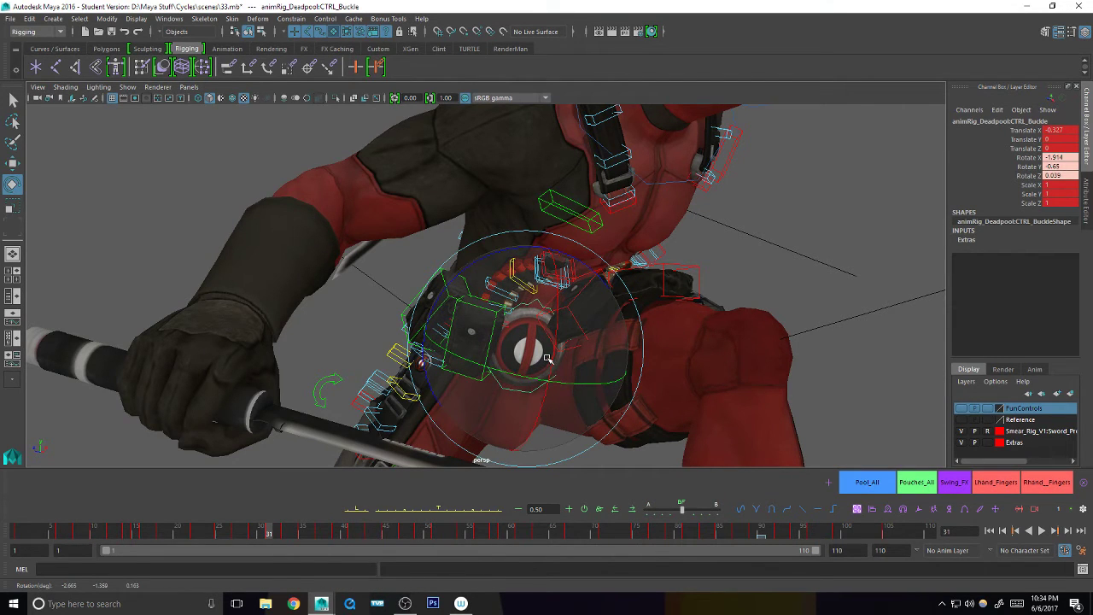
- Move the Pouch_2 control beside the buckle to about X -0.27 at frame 31
{"action": "left_click", "coordinate": [494, 331]}
{"action": "key", "text": "w"}
{"action": "left_click_drag", "start_coordinate": [495, 335], "coordinate": [563, 360], "text": "alt"}
{"action": "left_click_drag", "start_coordinate": [504, 363], "coordinate": [574, 365], "text": "alt"}
{"action": "key", "text": "q"}
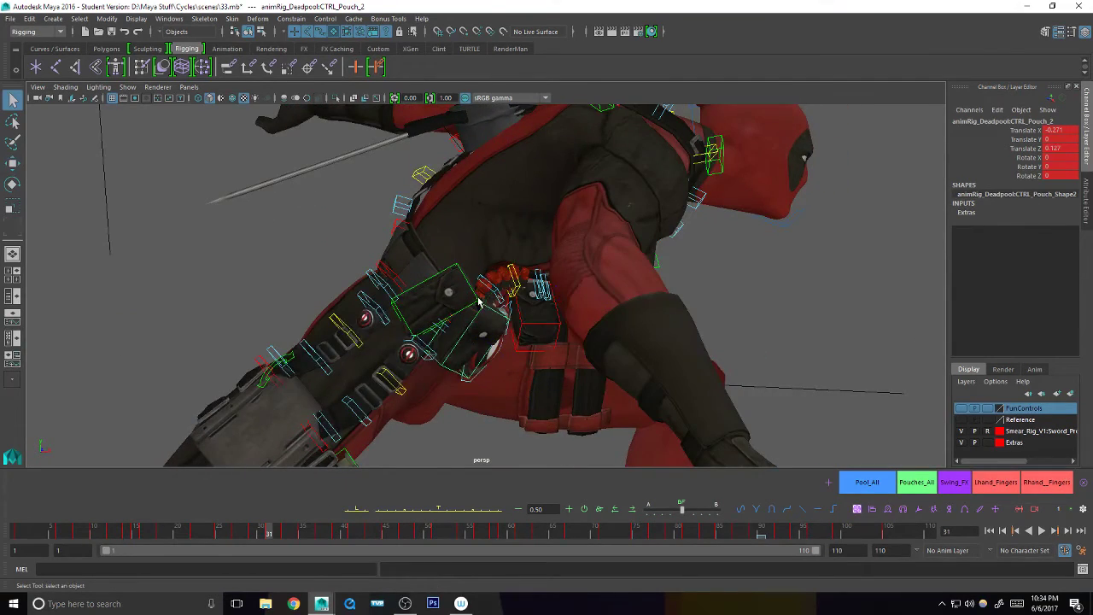
- Move and rotate the Pouch_3 control behind Pouch_2 to fit the hip at frame 31
{"action": "left_click", "coordinate": [481, 302]}
{"action": "left_click_drag", "start_coordinate": [483, 308], "coordinate": [523, 401], "text": "alt"}
{"action": "key", "text": "w"}
{"action": "key", "text": "e"}
{"action": "key", "text": "w"}
- Move the Pouch_0 control on the opposite hip to about X 0.16, Y 0.42, Z 0.22 at frame 31
{"action": "left_click_drag", "start_coordinate": [524, 362], "coordinate": [567, 340]}
{"action": "key", "text": "q"}
{"action": "scroll", "coordinate": [551, 339], "scroll_direction": "up", "scroll_amount": 3}
{"action": "key", "text": "w"}
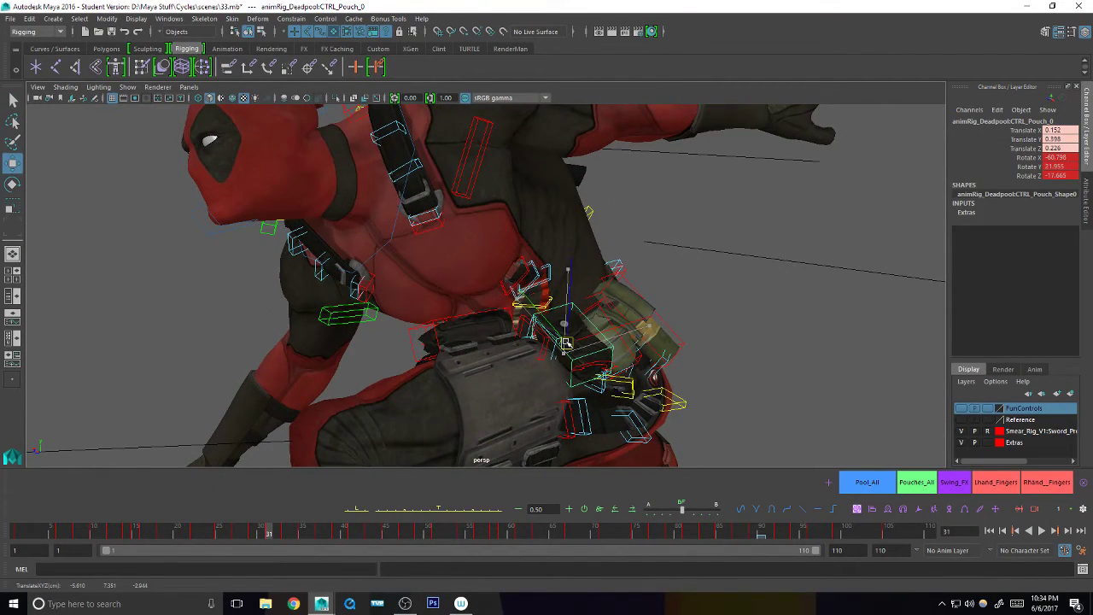
{"action": "mouse_move", "coordinate": [567, 340]}
{"action": "left_mouse_down", "text": "alt"}
{"action": "mouse_move", "coordinate": [700, 347]}
{"action": "mouse_move", "coordinate": [582, 351]}
{"action": "left_mouse_up", "text": "alt"}
{"action": "key", "text": "q"}
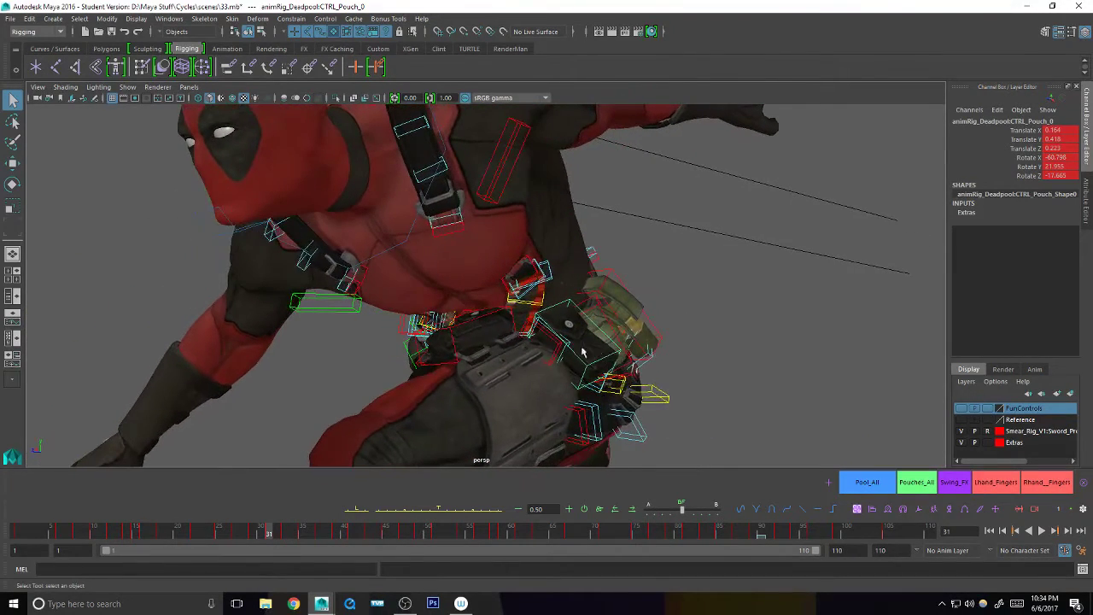
{"action": "left_click", "coordinate": [479, 321]}
{"action": "key", "text": "w"}
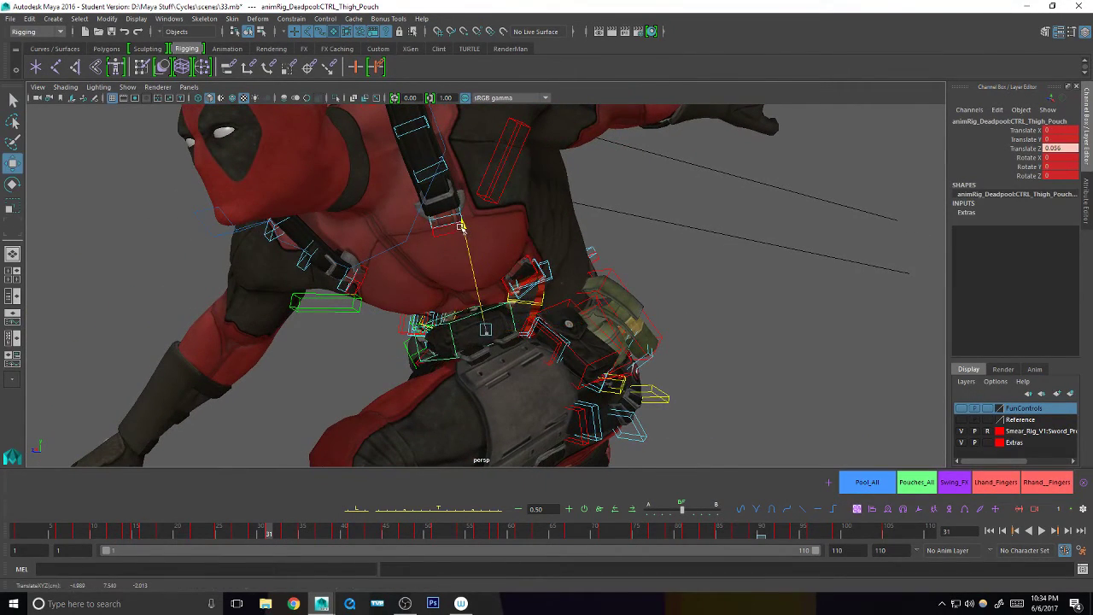
{"action": "key", "text": "ctrl+z"}
{"action": "key", "text": "q"}
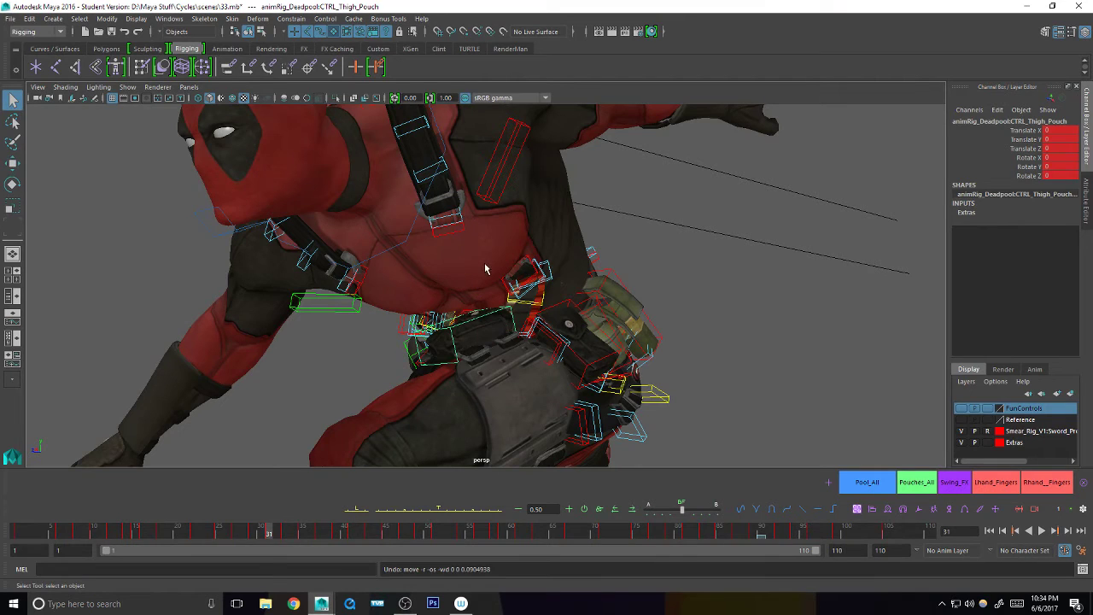
- Select all pouch controls and copy an earlier frame's pose onto them at frame 33
{"action": "left_click", "coordinate": [919, 479]}
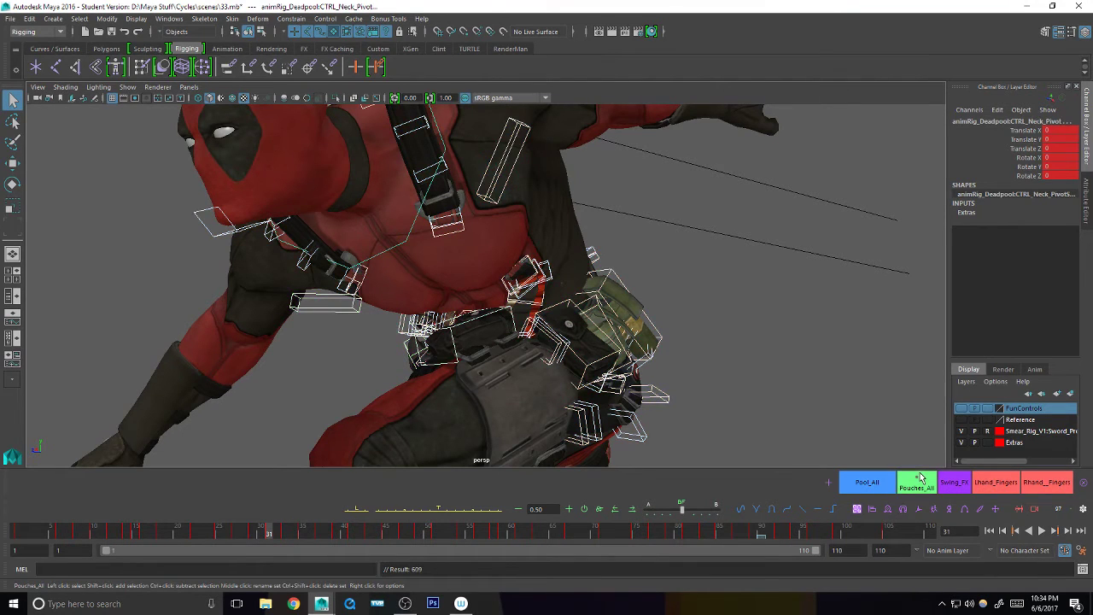
{"action": "key", "text": "period"}
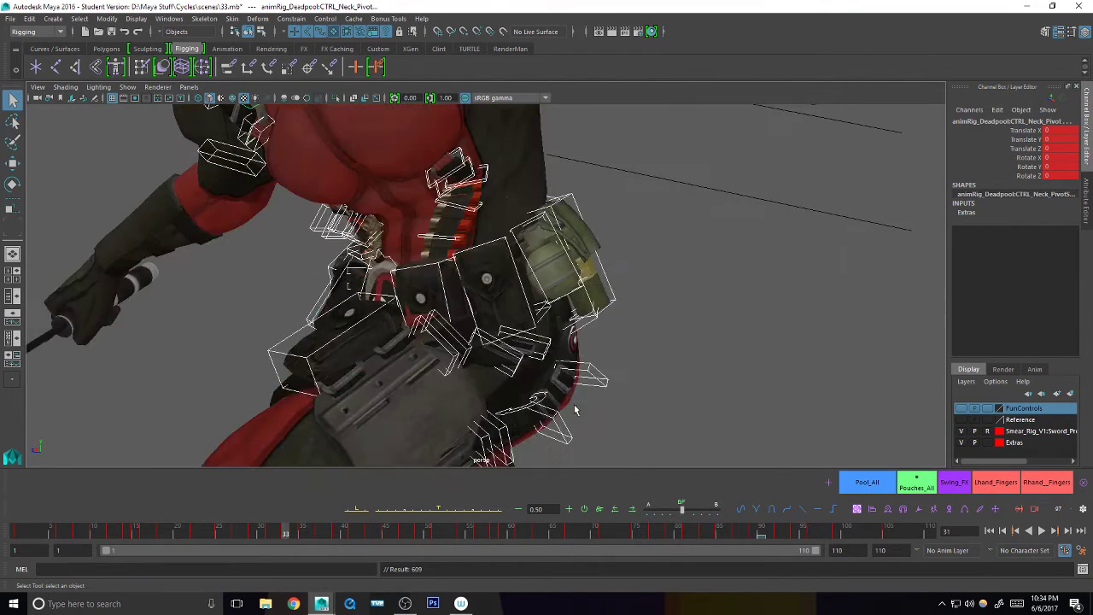
{"action": "left_click", "coordinate": [406, 512]}
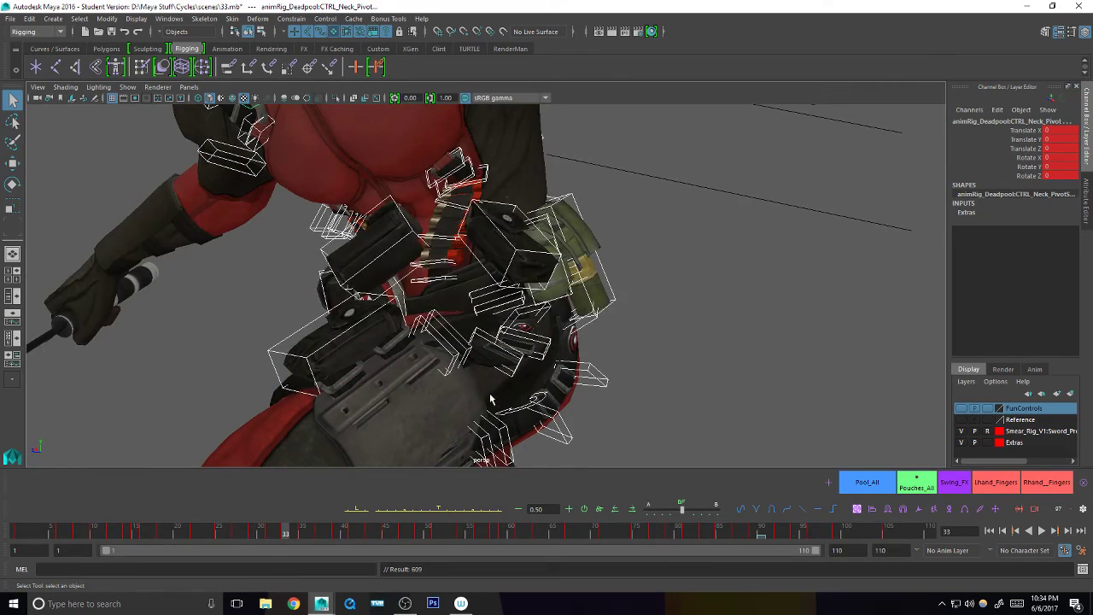
{"action": "left_click_drag", "start_coordinate": [511, 391], "coordinate": [441, 472], "text": "alt"}
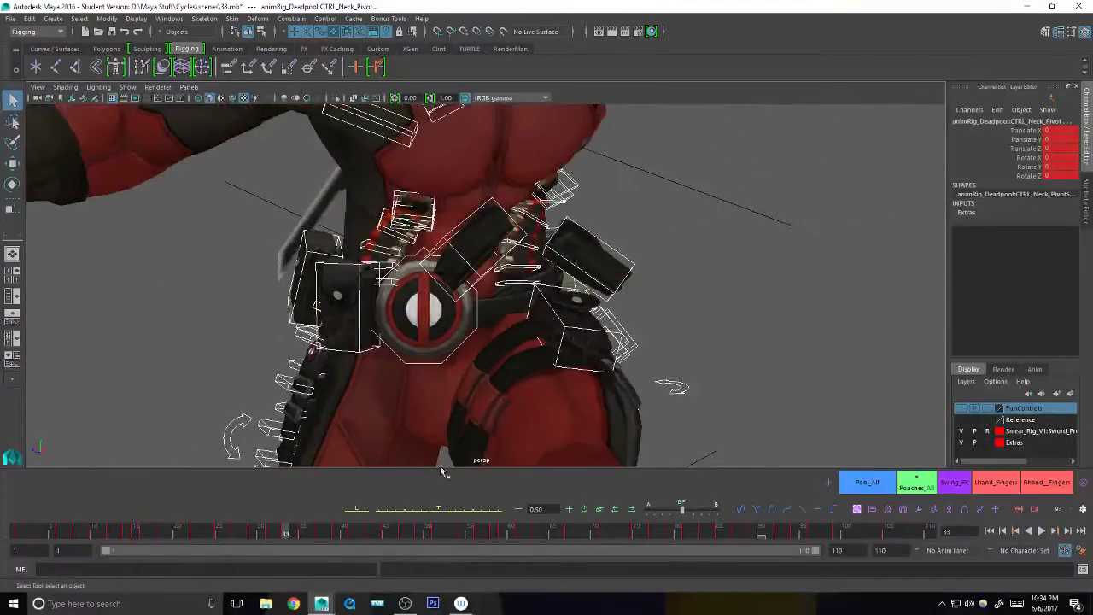
{"action": "left_click", "coordinate": [195, 533]}
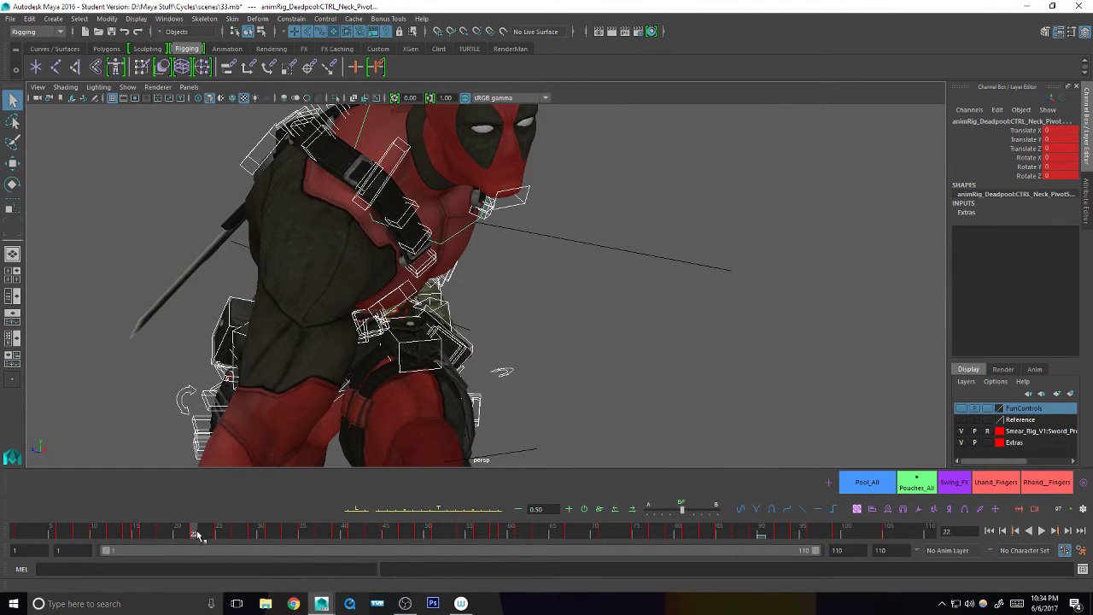
{"action": "left_click_drag", "start_coordinate": [268, 531], "coordinate": [290, 535]}
{"action": "key", "text": "alt+v"}
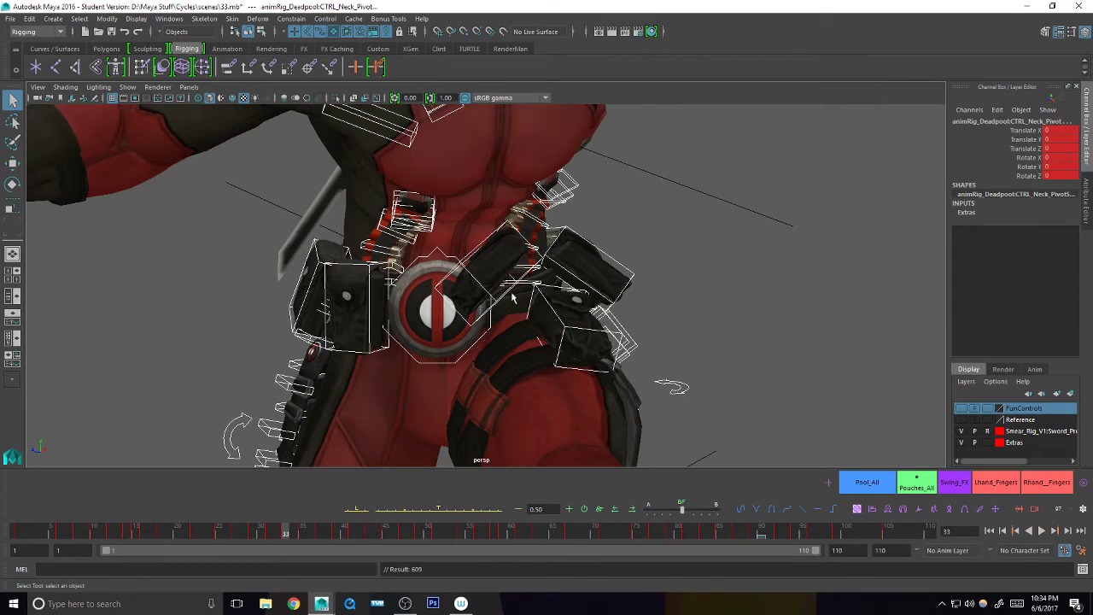
- Move and rotate the Pouch_1 control to sit on the belt beside the buckle at frame 33
{"action": "left_click", "coordinate": [506, 295]}
{"action": "middle_click_drag", "start_coordinate": [510, 311], "coordinate": [511, 323], "text": "alt"}
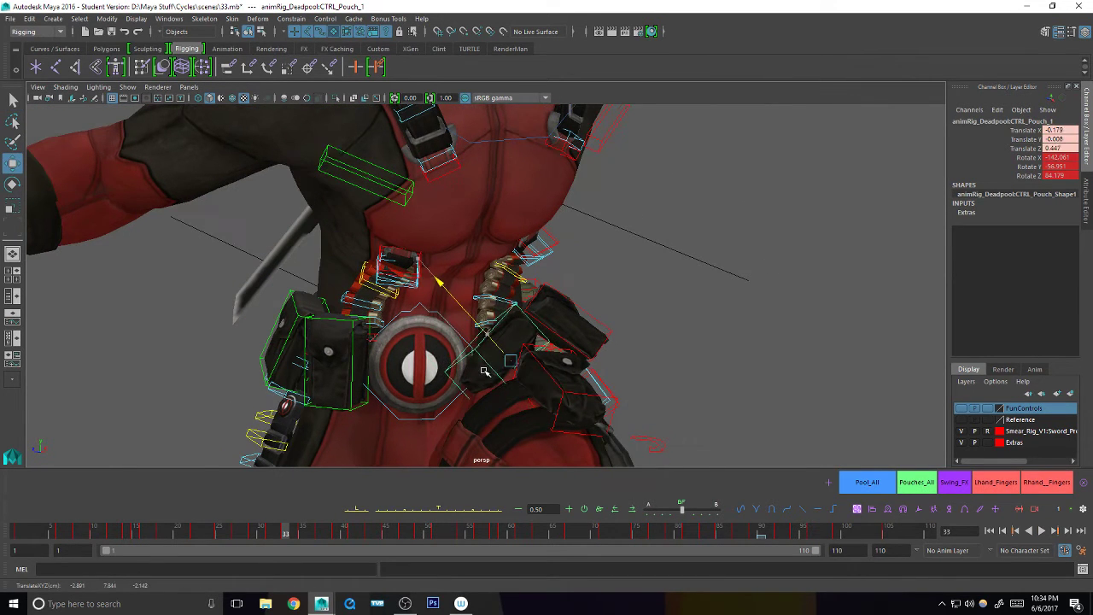
{"action": "key", "text": "s"}
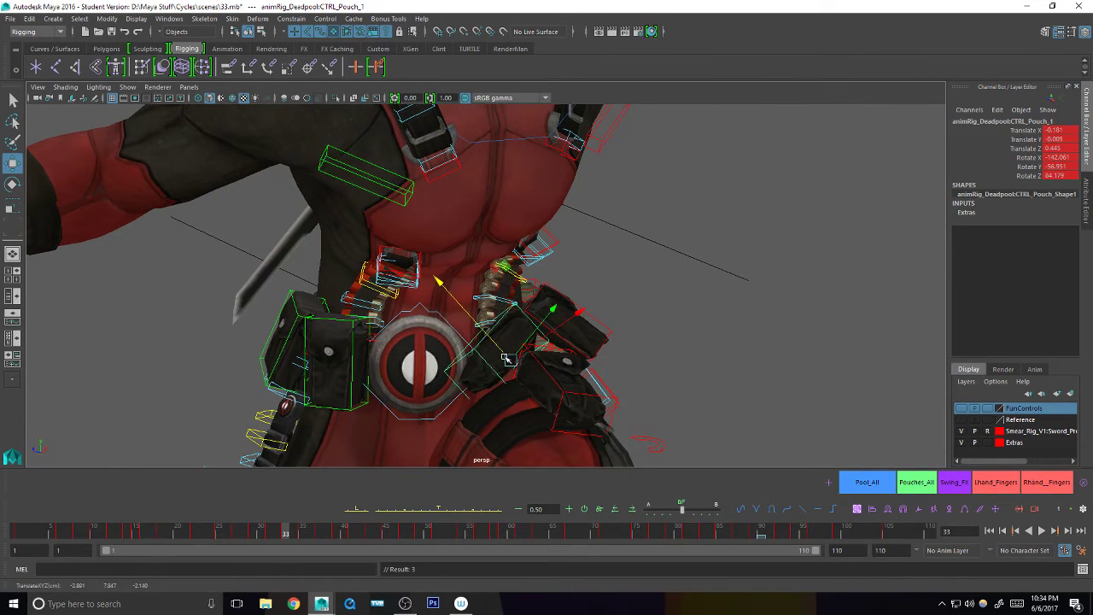
{"action": "key", "text": "ctrl+z"}
{"action": "left_click_drag", "start_coordinate": [496, 346], "coordinate": [489, 376]}
{"action": "left_click_drag", "start_coordinate": [489, 376], "coordinate": [503, 395], "text": "alt"}
{"action": "key", "text": "e"}
{"action": "key", "text": "w"}
{"action": "key", "text": "q"}
- Reset the Pouch_0 control on the hip to its default position and rotation at frame 33
{"action": "left_click_drag", "start_coordinate": [605, 307], "coordinate": [528, 331], "text": "alt"}
{"action": "left_click", "coordinate": [592, 334]}
{"action": "key", "text": "w"}
{"action": "left_click_drag", "start_coordinate": [528, 332], "coordinate": [461, 385], "text": "alt"}
{"action": "key", "text": "e"}
{"action": "key", "text": "q"}
{"action": "left_click", "coordinate": [584, 509]}
{"action": "left_click_drag", "start_coordinate": [577, 452], "coordinate": [627, 410], "text": "alt"}
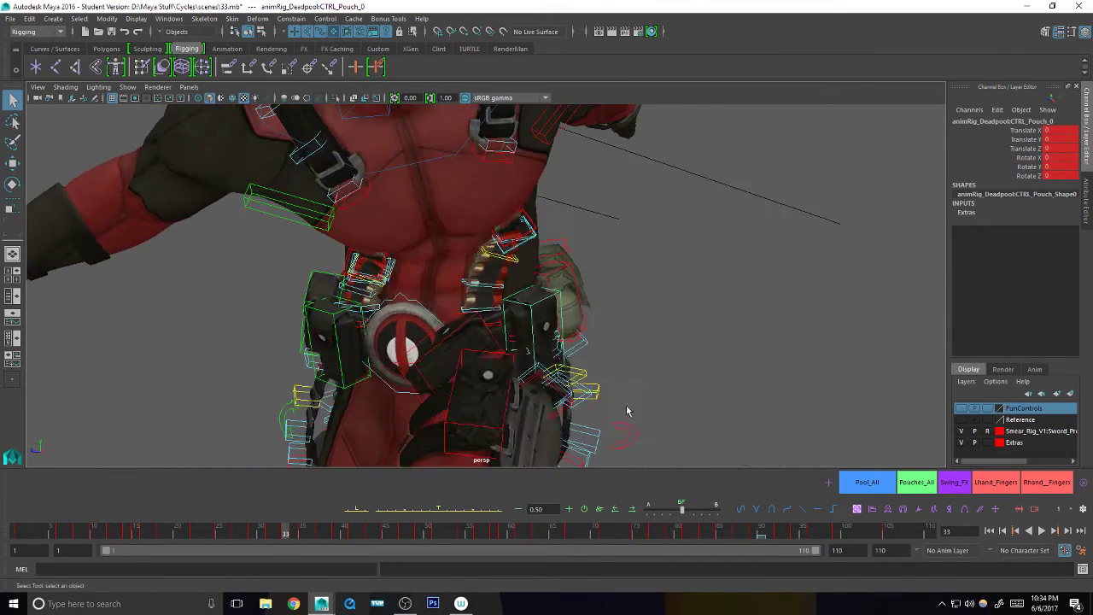
- Rotate and shift the Pouch_0 control against the hip, and rotate the buckle to about -2.8, -0.5, -0.06 at frame 33
{"action": "key", "text": "e"}
{"action": "left_click_drag", "start_coordinate": [561, 280], "coordinate": [560, 277]}
{"action": "key", "text": "w"}
{"action": "mouse_move", "coordinate": [565, 304]}
{"action": "left_mouse_down", "text": "alt"}
{"action": "mouse_move", "coordinate": [596, 304]}
{"action": "mouse_move", "coordinate": [616, 274]}
{"action": "mouse_move", "coordinate": [566, 304]}
{"action": "mouse_move", "coordinate": [566, 294]}
{"action": "left_mouse_up", "text": "alt"}
{"action": "key", "text": "q"}
{"action": "left_click", "coordinate": [566, 294]}
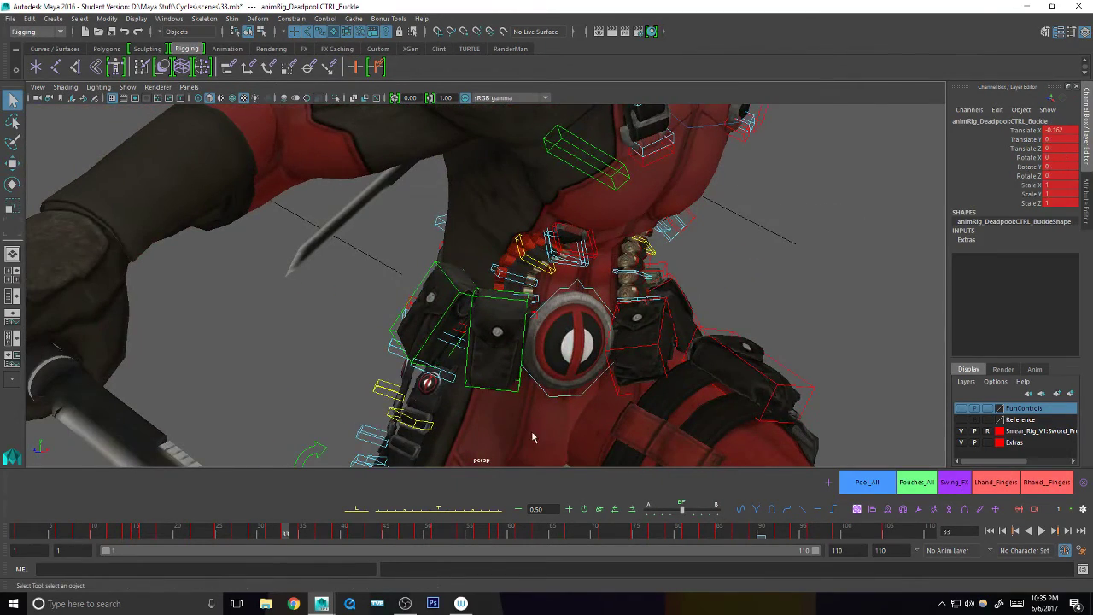
{"action": "left_click_drag", "start_coordinate": [485, 451], "coordinate": [526, 404], "text": "alt"}
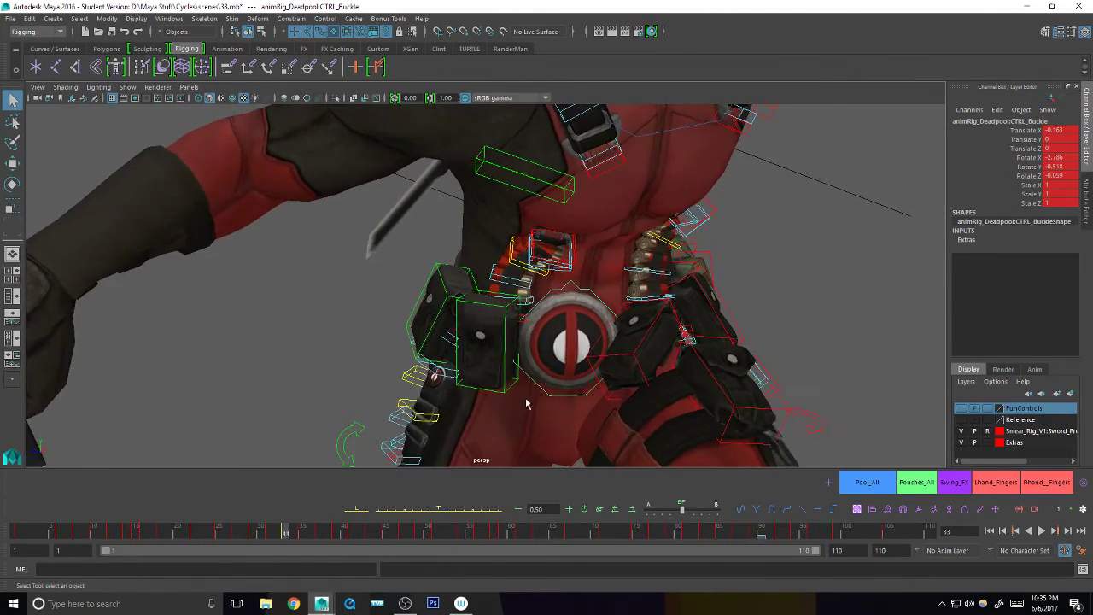
- Reset the Pouch_2 and Pouch_3 controls to their default transforms at frame 33
{"action": "left_click", "coordinate": [465, 268]}
{"action": "left_click_drag", "start_coordinate": [518, 359], "coordinate": [671, 429], "text": "alt"}
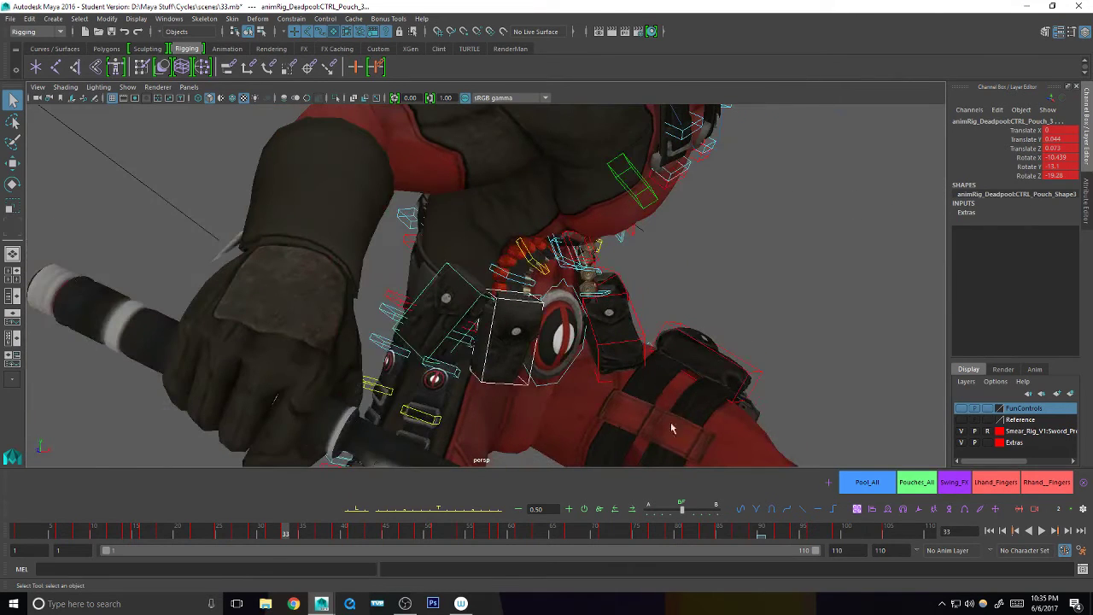
{"action": "left_click", "coordinate": [585, 509]}
{"action": "left_click_drag", "start_coordinate": [532, 402], "coordinate": [426, 376], "text": "alt"}
- Move the Pouch_2 control beside the buckle to about X -0.17 at frame 33
{"action": "left_click", "coordinate": [507, 299]}
{"action": "left_click_drag", "start_coordinate": [505, 355], "coordinate": [588, 323], "text": "alt"}
{"action": "key", "text": "w"}
{"action": "key", "text": "ctrl+z"}
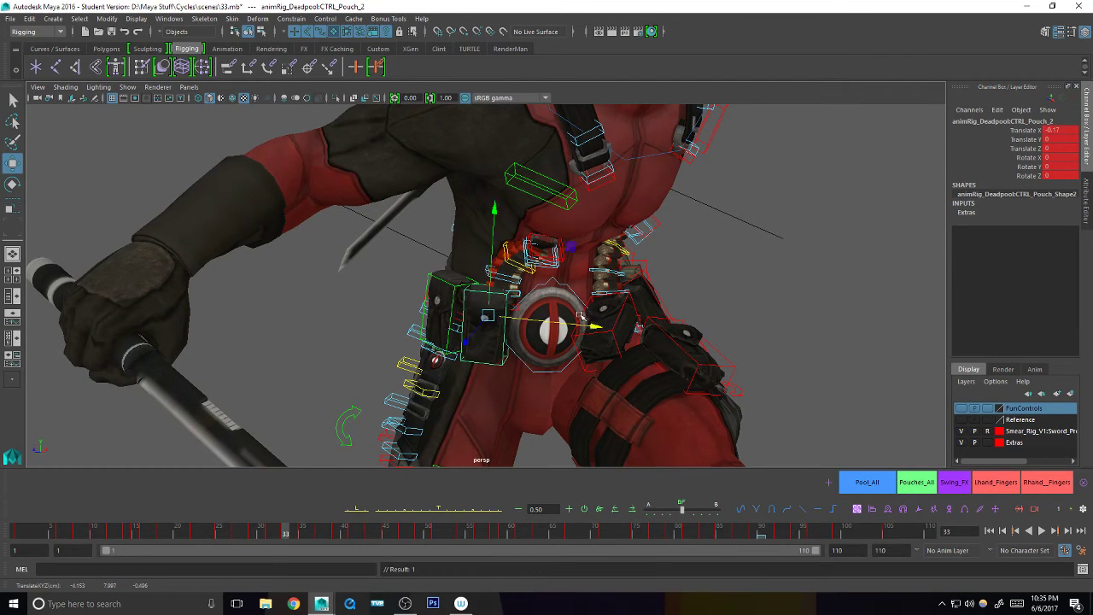
- Select all pouch and strap controls and copy the previous key's pose onto frame 35
{"action": "key", "text": "q"}
{"action": "left_click", "coordinate": [453, 289]}
{"action": "left_click_drag", "start_coordinate": [455, 311], "coordinate": [537, 334], "text": "alt"}
{"action": "key", "text": "w"}
{"action": "key", "text": "q"}
{"action": "left_click", "coordinate": [921, 486]}
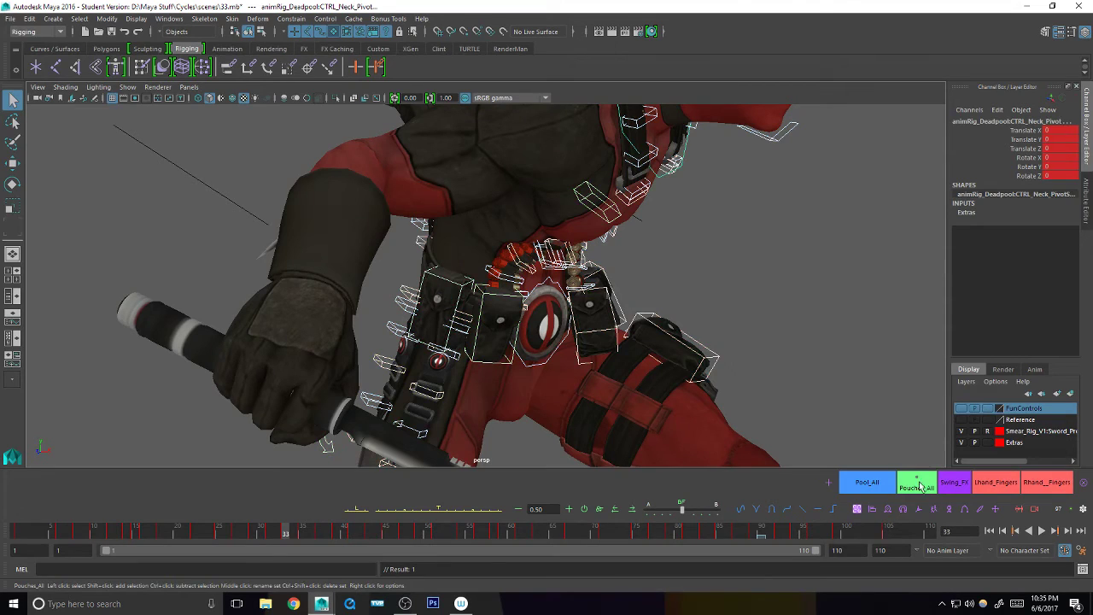
{"action": "key", "text": "period"}
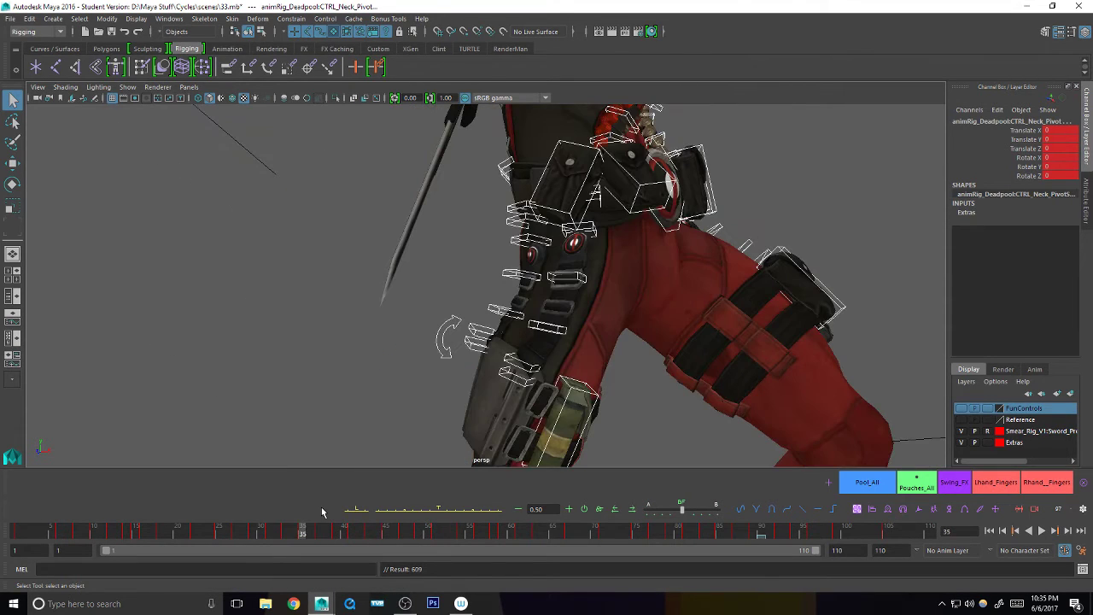
{"action": "middle_click_drag", "start_coordinate": [662, 322], "coordinate": [610, 407], "text": "alt"}
{"action": "left_click_drag", "start_coordinate": [611, 407], "coordinate": [434, 505], "text": "alt"}
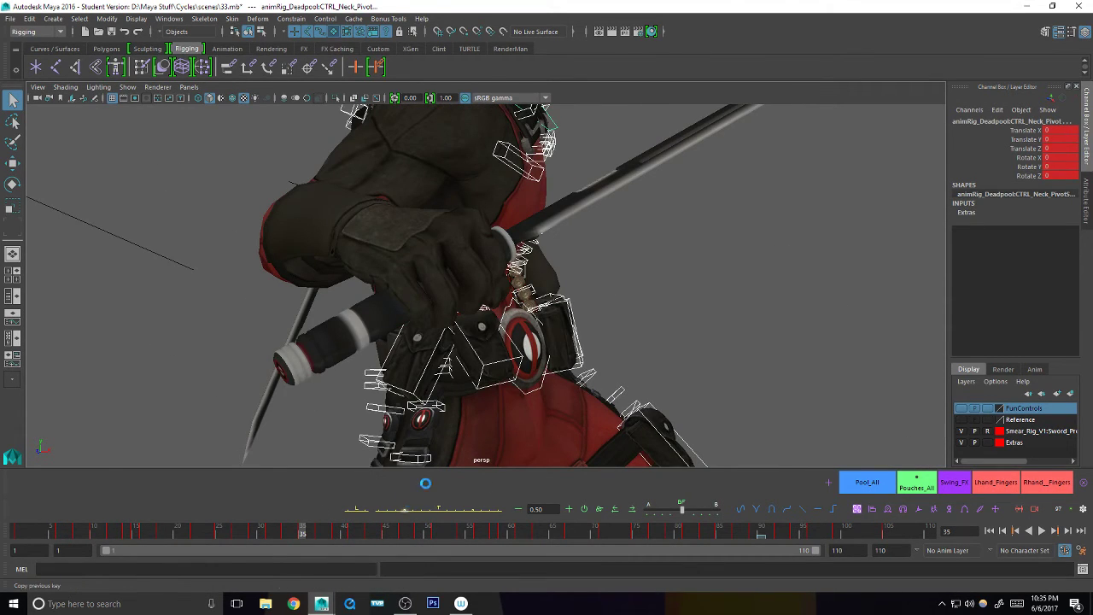
{"action": "middle_click_drag", "start_coordinate": [638, 362], "coordinate": [693, 310], "text": "alt"}
{"action": "left_click", "coordinate": [695, 310]}
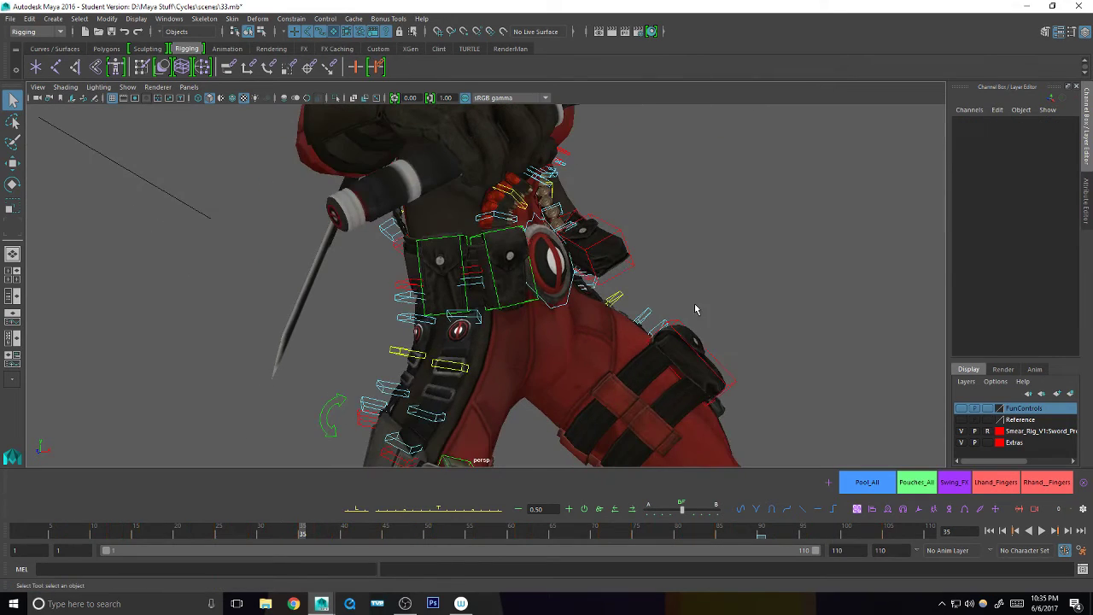
- Straighten the tilted pouch beside the buckle and rotate the Pouch_0 control to about -14.9, -2.8, -1.2 at frame 35
{"action": "left_click_drag", "start_coordinate": [695, 253], "coordinate": [621, 266], "text": "alt"}
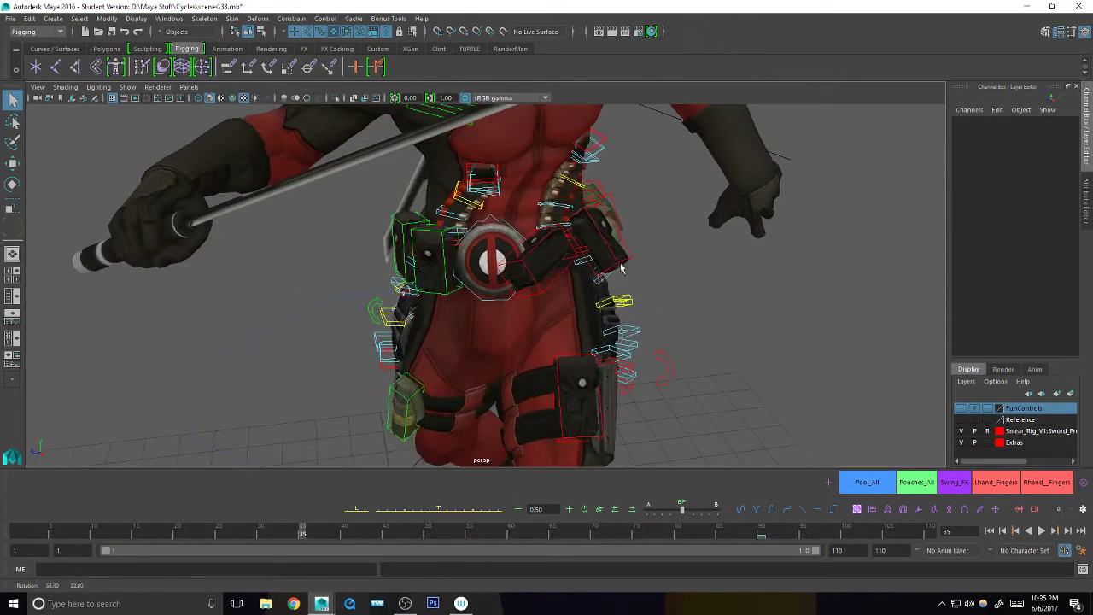
{"action": "left_click", "coordinate": [547, 239]}
{"action": "left_click_drag", "start_coordinate": [547, 239], "coordinate": [610, 339], "text": "alt"}
{"action": "key", "text": "e"}
{"action": "right_click_drag", "start_coordinate": [589, 273], "coordinate": [622, 350], "text": "alt"}
{"action": "left_click_drag", "start_coordinate": [623, 350], "coordinate": [617, 299]}
{"action": "right_click_drag", "start_coordinate": [617, 299], "coordinate": [382, 410], "text": "alt"}
{"action": "key", "text": "q"}
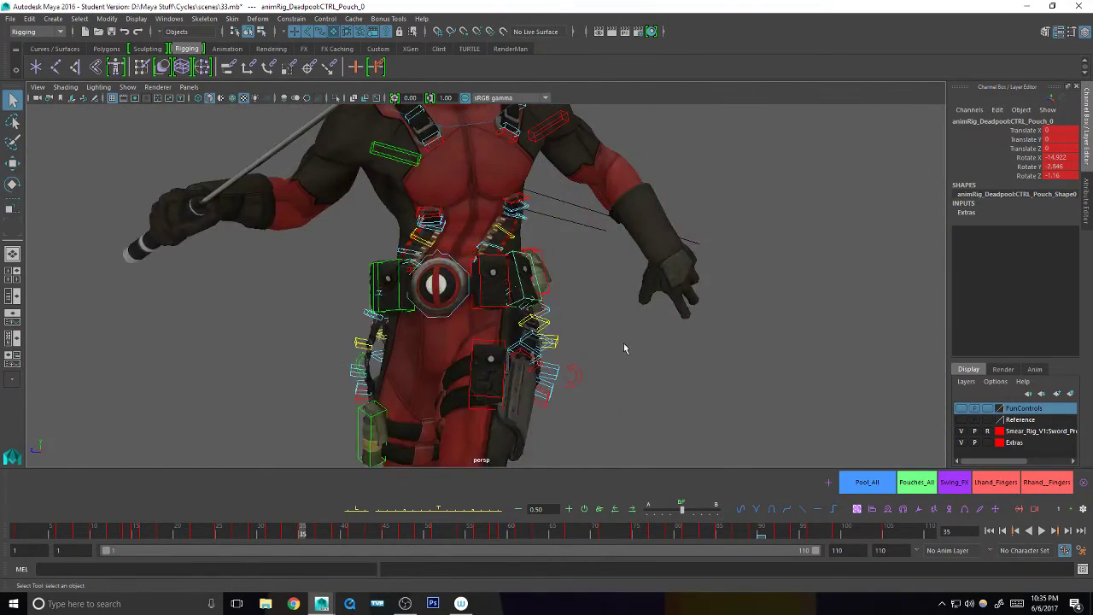
- Move the right stomach strap controls Clus_3 and Clus_4 at frame 35, placing Clus_4 at about -0.02, -0.06, 0.08
{"action": "left_click_drag", "start_coordinate": [589, 397], "coordinate": [623, 388], "text": "alt"}
{"action": "right_click_drag", "start_coordinate": [547, 282], "coordinate": [683, 213], "text": "alt"}
{"action": "middle_click_drag", "start_coordinate": [307, 145], "coordinate": [436, 269], "text": "alt"}
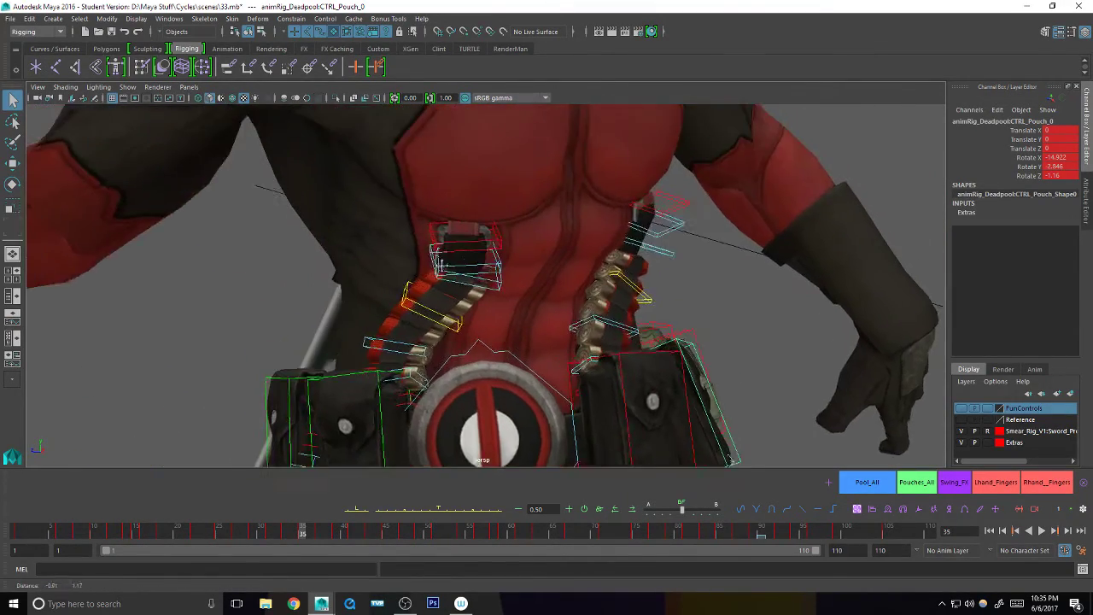
{"action": "left_click_drag", "start_coordinate": [431, 268], "coordinate": [504, 265], "text": "alt"}
{"action": "left_click_drag", "start_coordinate": [512, 314], "coordinate": [598, 330], "text": "alt"}
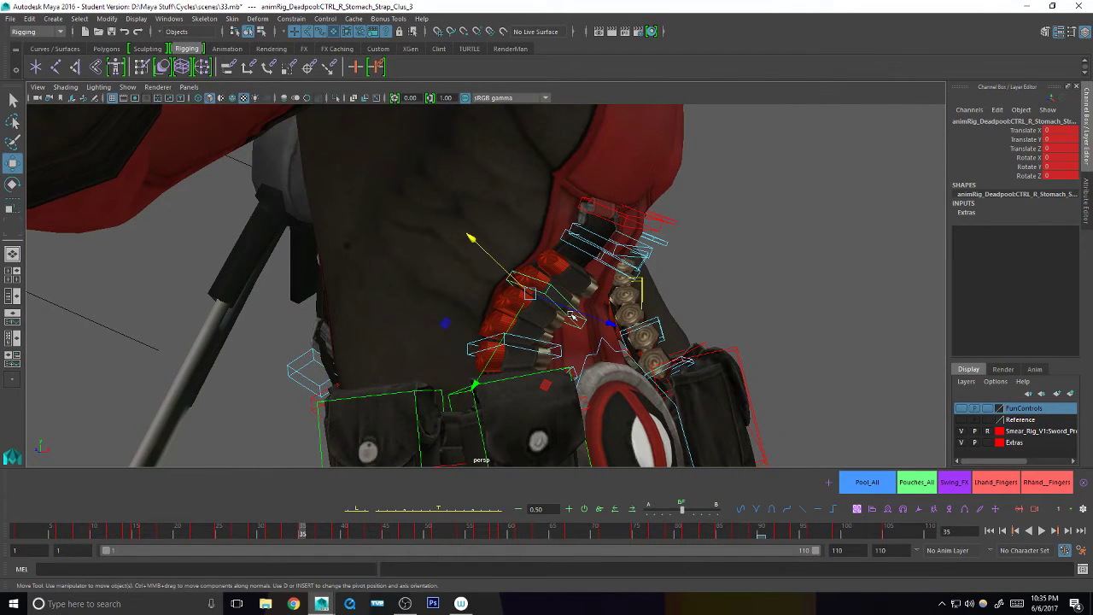
{"action": "left_click_drag", "start_coordinate": [571, 316], "coordinate": [593, 317]}
{"action": "key", "text": "q"}
{"action": "left_click", "coordinate": [627, 271]}
{"action": "key", "text": "w"}
{"action": "left_click_drag", "start_coordinate": [671, 292], "coordinate": [688, 296]}
{"action": "key", "text": "q"}
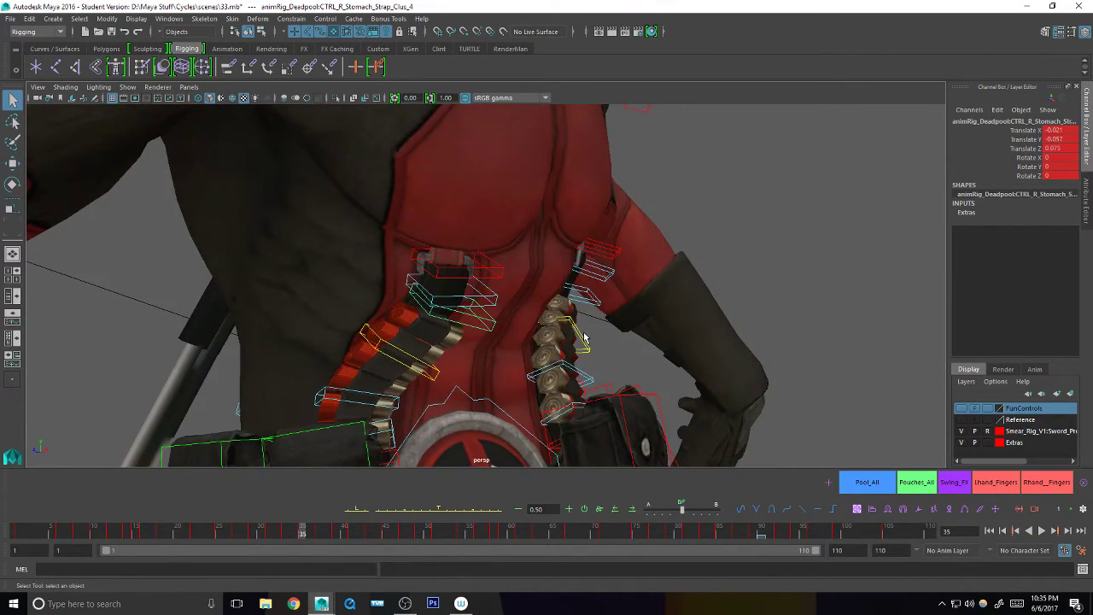
- Move the left stomach strap control Clus_3 to about Z 0.16 at frame 35
{"action": "left_click_drag", "start_coordinate": [584, 337], "coordinate": [557, 360], "text": "alt"}
{"action": "left_click", "coordinate": [597, 304]}
{"action": "key", "text": "w"}
{"action": "left_click_drag", "start_coordinate": [599, 309], "coordinate": [478, 325], "text": "alt"}
{"action": "key", "text": "q"}
{"action": "key", "text": "w"}
{"action": "left_click", "coordinate": [373, 380]}
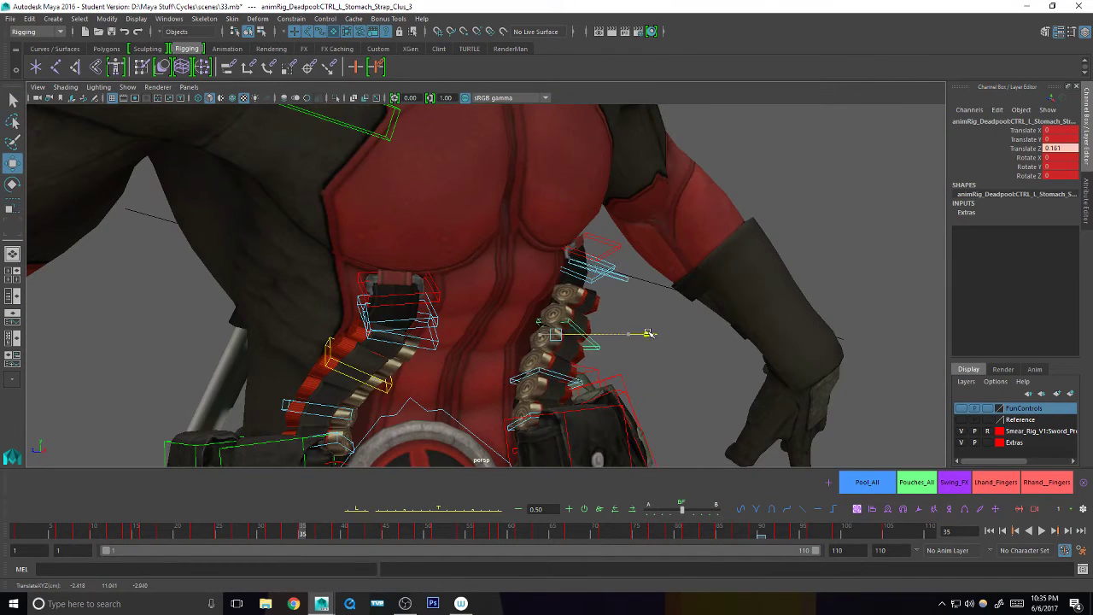
{"action": "key", "text": "q"}
- Key the adjusted strap, and move the right stomach strap control Clus_2 to about -0.08, 0, -0.03 at frame 35
{"action": "left_click_drag", "start_coordinate": [373, 380], "coordinate": [410, 330], "text": "alt"}
{"action": "key", "text": "w"}
{"action": "key", "text": "q"}
{"action": "key", "text": "w"}
{"action": "key", "text": "s"}
{"action": "key", "text": "q"}
{"action": "left_click", "coordinate": [390, 361]}
{"action": "key", "text": "w"}
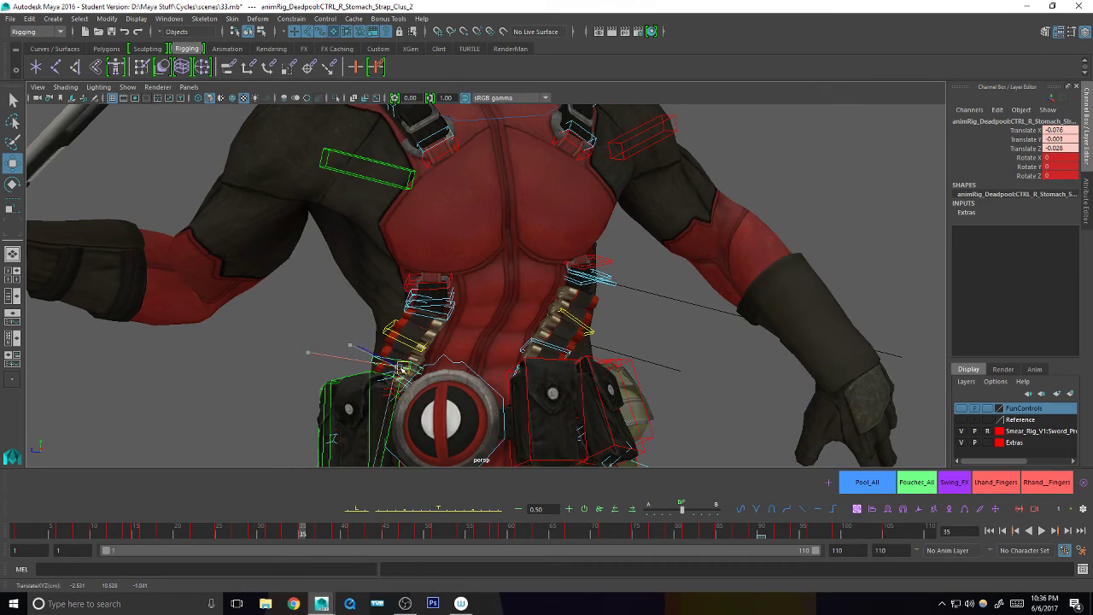
{"action": "key", "text": "q"}
- Move the right stomach strap control Clus_4 to about 0.06, -0.06, 0.08 and key it at frame 35
{"action": "key", "text": "w"}
{"action": "left_click", "coordinate": [431, 304]}
{"action": "left_click_drag", "start_coordinate": [431, 305], "coordinate": [512, 324]}
{"action": "key", "text": "s"}
{"action": "key", "text": "q"}
- Select all pouch and strap controls and carry the previous key's pose over to frame 37
{"action": "right_click_drag", "start_coordinate": [444, 359], "coordinate": [378, 371], "text": "alt"}
{"action": "left_click_drag", "start_coordinate": [378, 370], "coordinate": [799, 353], "text": "alt"}
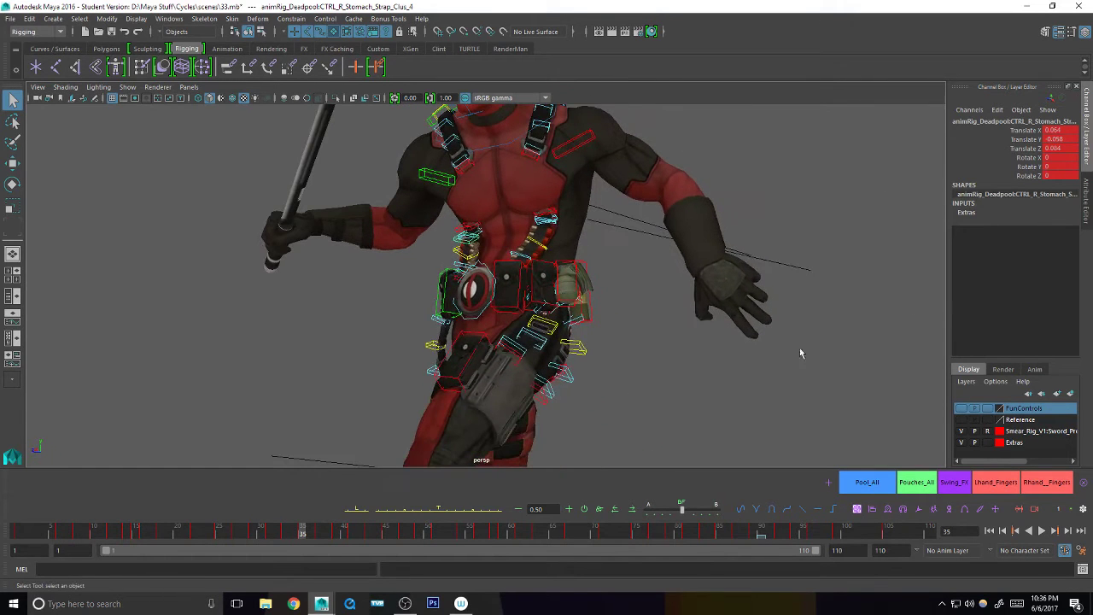
{"action": "left_click", "coordinate": [910, 485]}
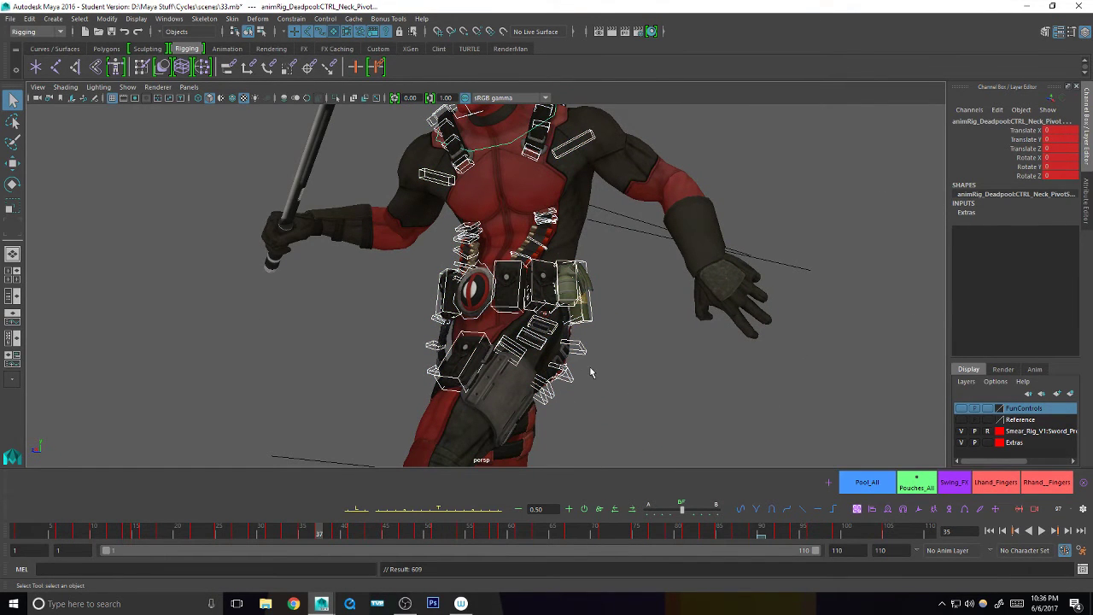
{"action": "right_click_drag", "start_coordinate": [534, 385], "coordinate": [585, 393], "text": "alt"}
{"action": "left_click_drag", "start_coordinate": [585, 392], "coordinate": [616, 397], "text": "alt"}
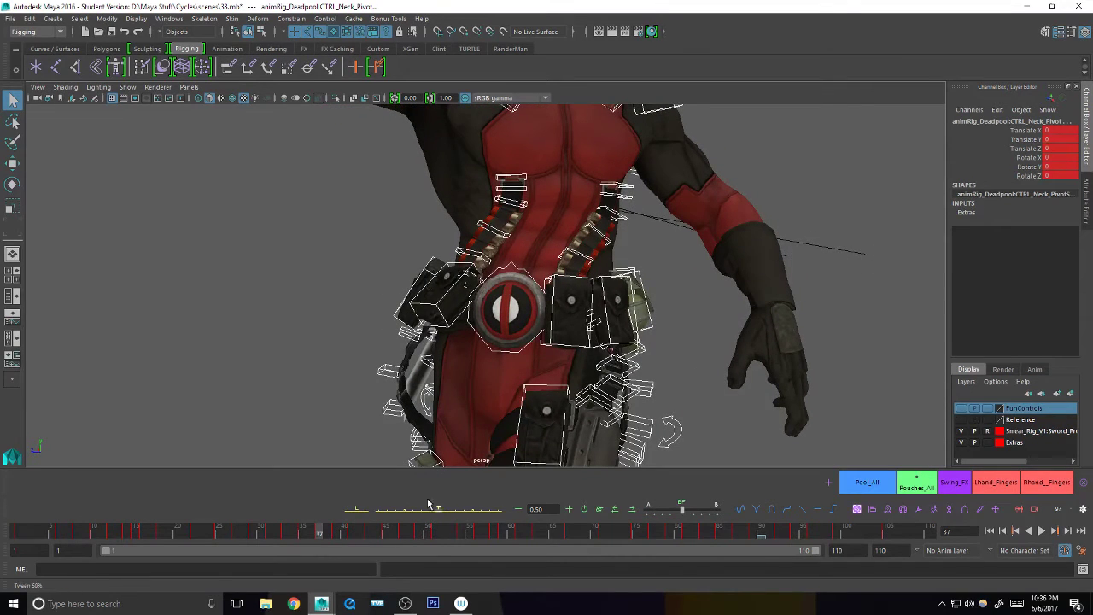
- Reset the right front and back thigh strap controls to their default transforms at frame 35
{"action": "left_click_drag", "start_coordinate": [465, 410], "coordinate": [513, 355], "text": "alt"}
{"action": "left_click", "coordinate": [490, 379]}
{"action": "key", "text": "comma"}
{"action": "left_click", "coordinate": [488, 421]}
{"action": "left_click", "coordinate": [584, 511]}
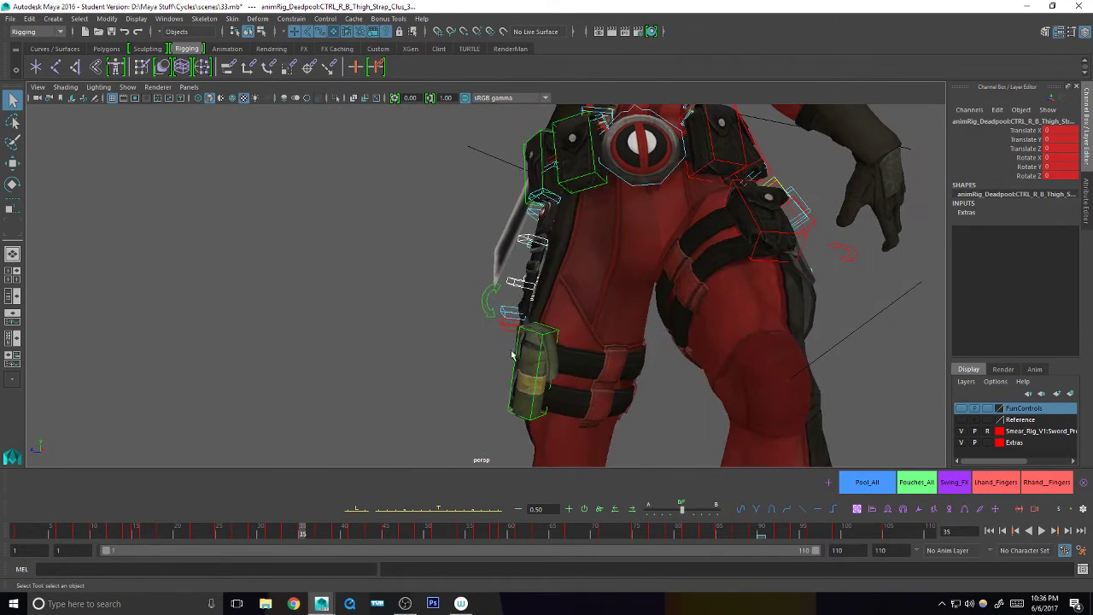
{"action": "left_click", "coordinate": [507, 326]}
{"action": "left_click", "coordinate": [584, 510]}
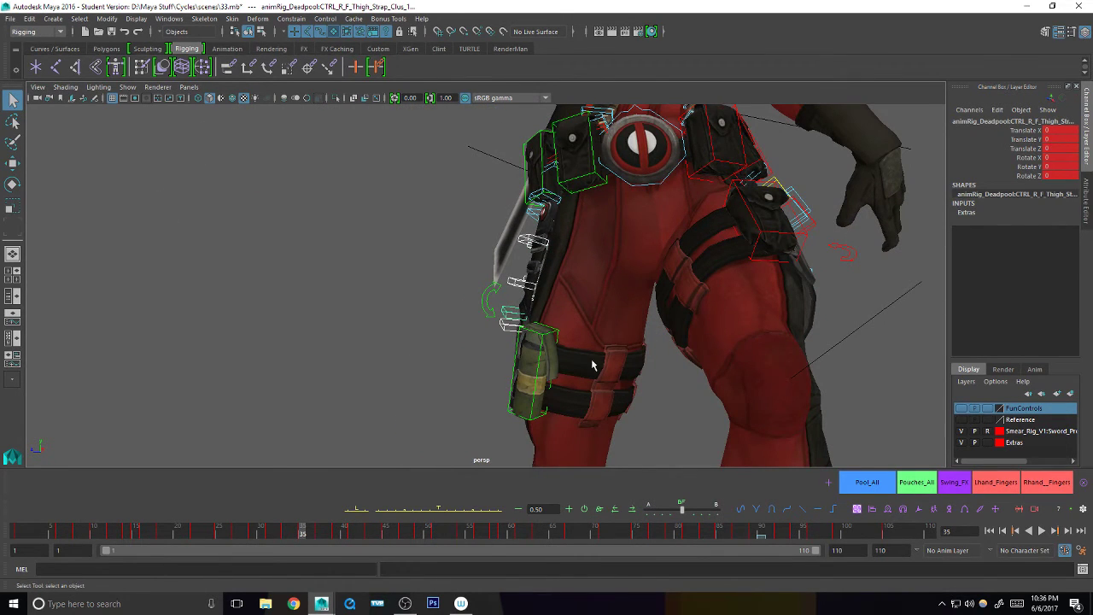
{"action": "middle_click_drag", "start_coordinate": [591, 362], "coordinate": [590, 401], "text": "alt"}
{"action": "left_click", "coordinate": [530, 306]}
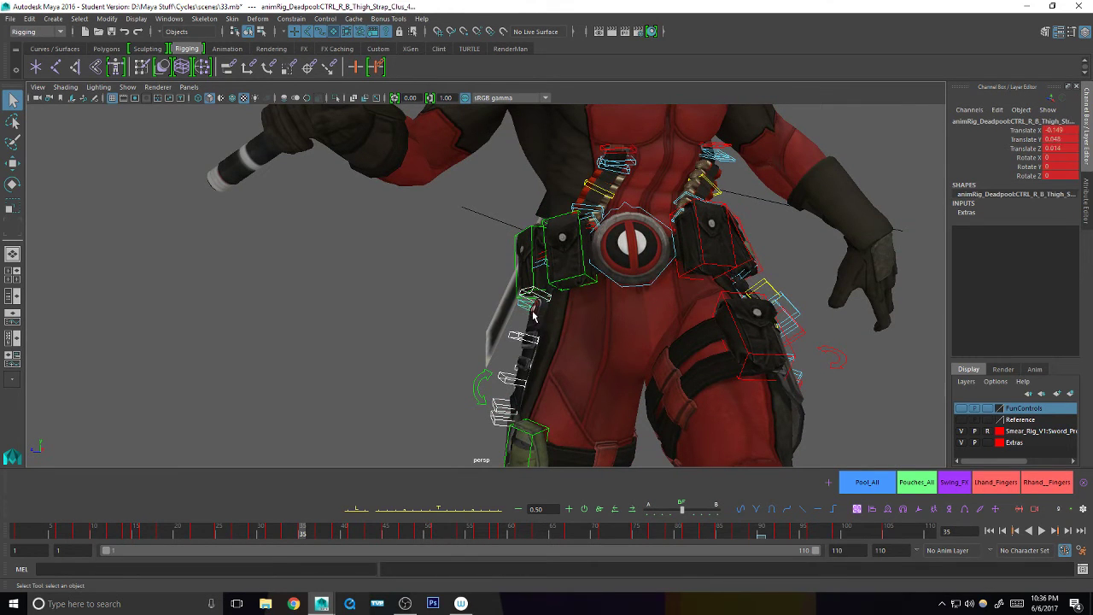
{"action": "left_click", "coordinate": [584, 510]}
- Copy the previous key's pose onto the right thigh strap controls at frame 37, checking their following keys up to frame 45
{"action": "key", "text": "comma"}
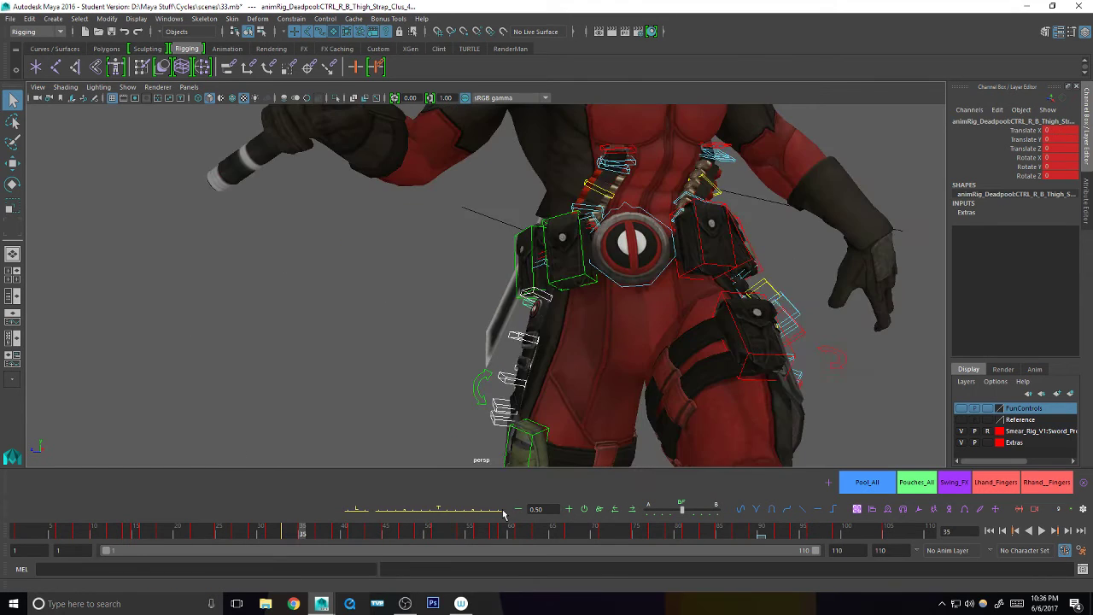
{"action": "key", "text": "period"}
{"action": "key", "text": "period"}
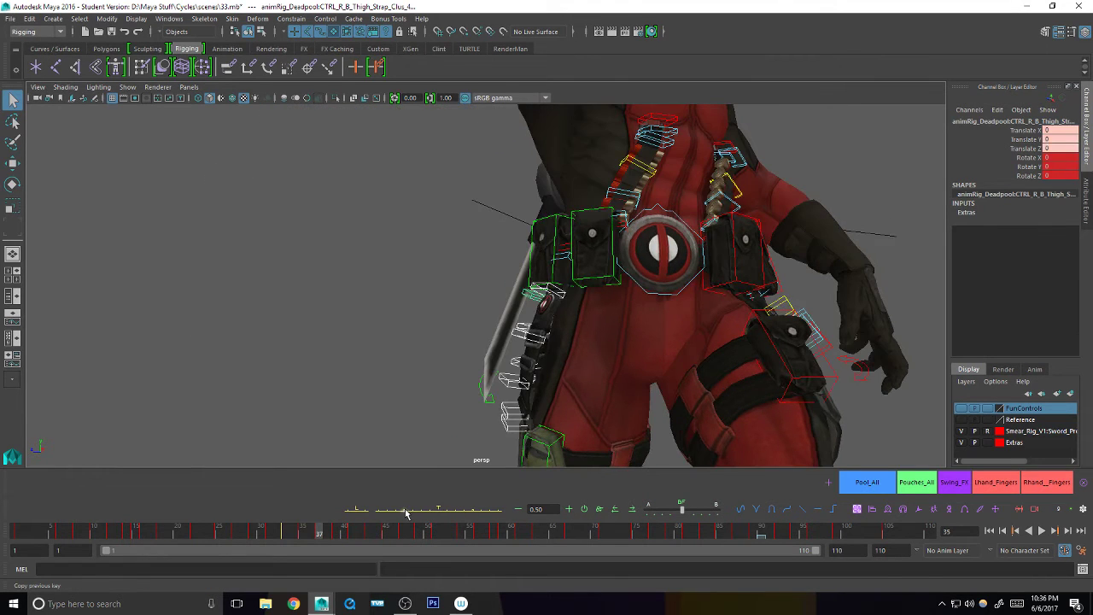
{"action": "key", "text": "period"}
{"action": "key", "text": "period"}
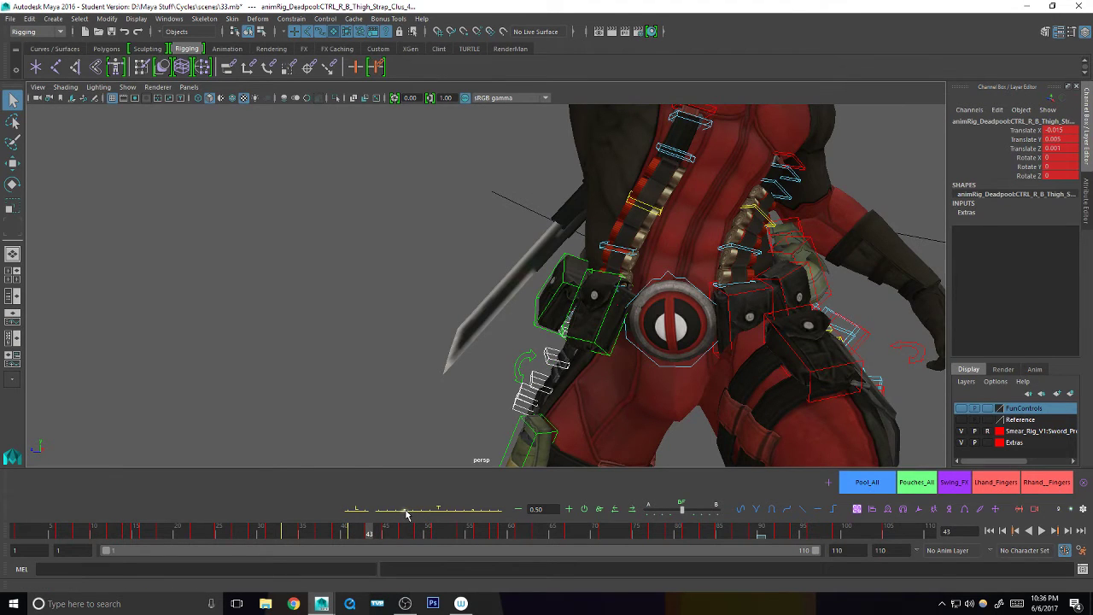
{"action": "key", "text": "period"}
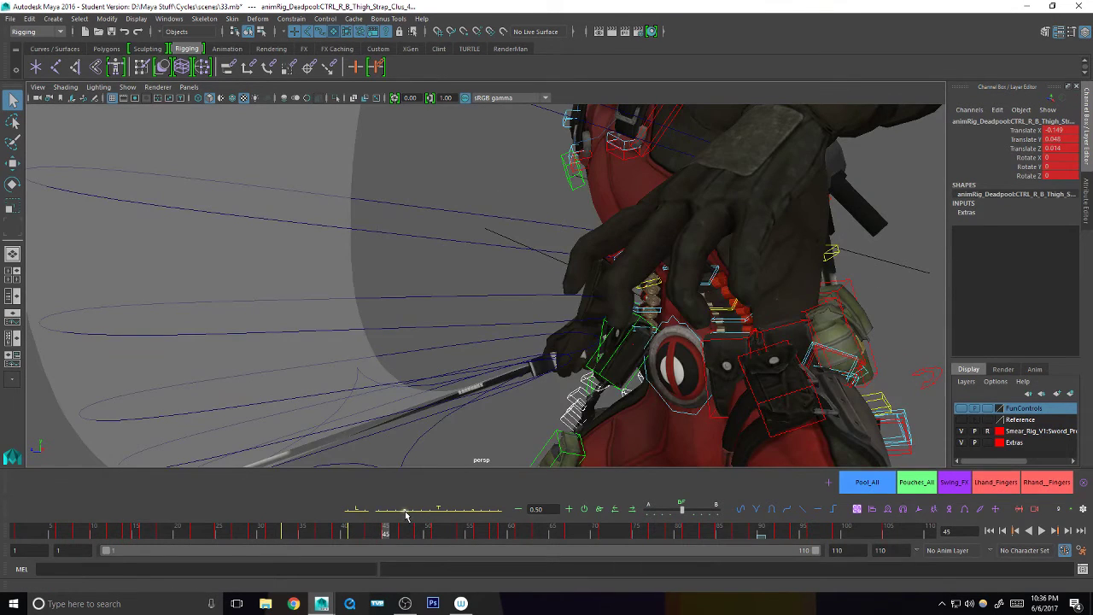
{"action": "left_click", "coordinate": [406, 513]}
{"action": "key", "text": "comma"}
{"action": "key", "text": "comma"}
{"action": "key", "text": "comma"}
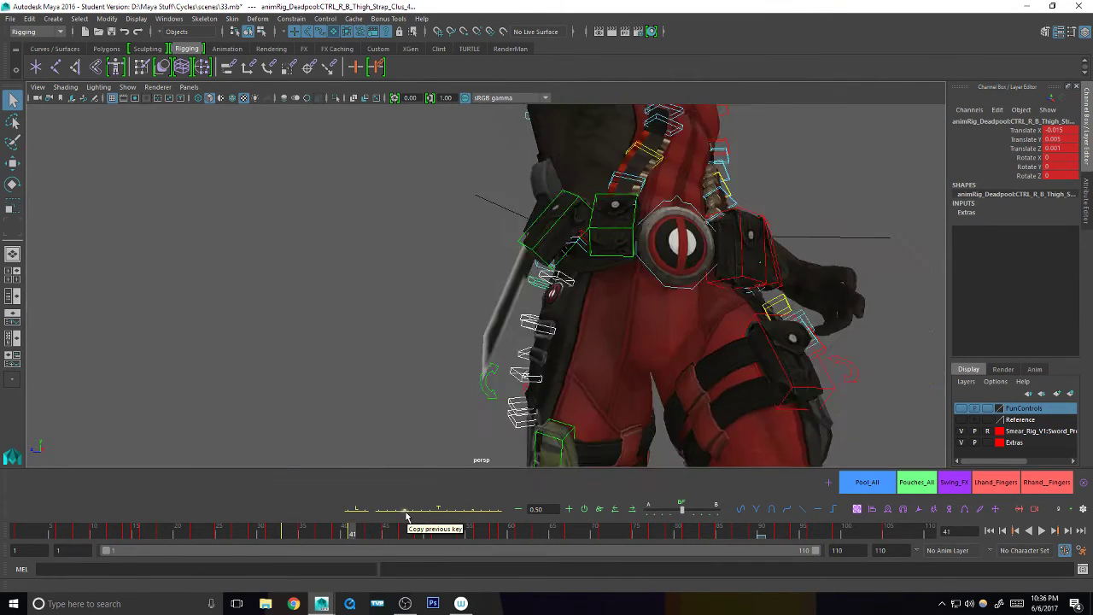
{"action": "key", "text": "period"}
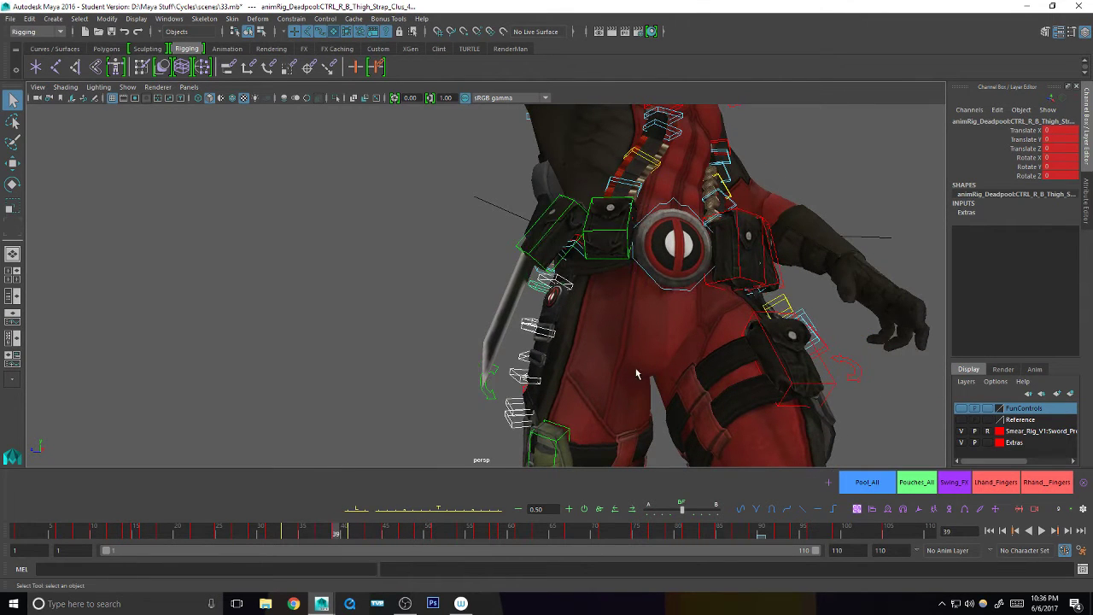
- Select all pouch and strap controls and copy the previous key's pose onto frames 39 and 41
{"action": "left_click", "coordinate": [916, 482]}
{"action": "middle_click_drag", "start_coordinate": [770, 387], "coordinate": [733, 410], "text": "alt"}
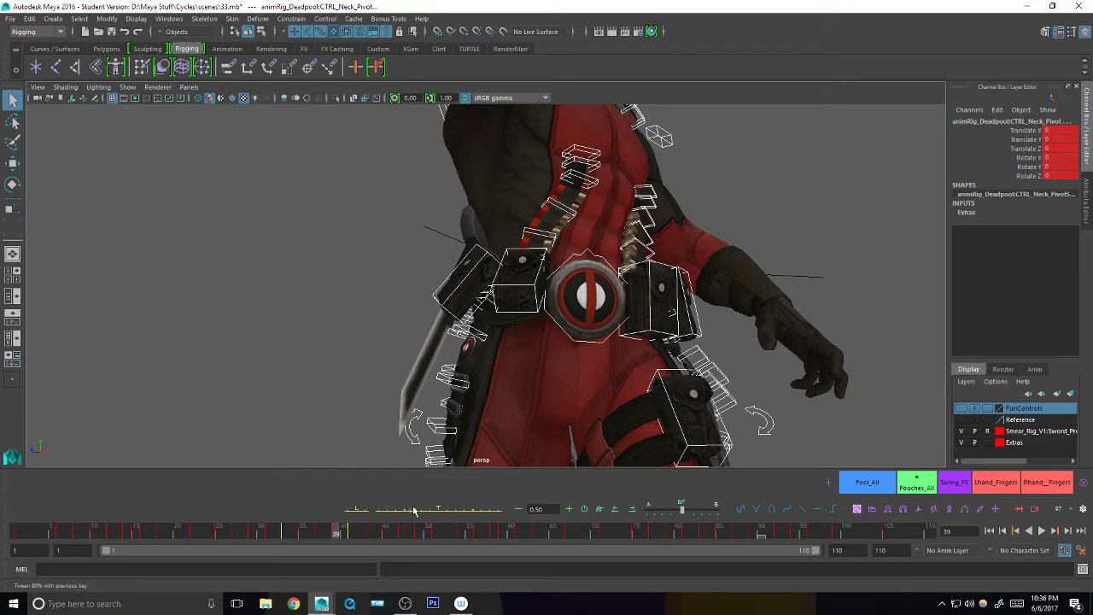
{"action": "left_click_drag", "start_coordinate": [414, 511], "coordinate": [406, 519]}
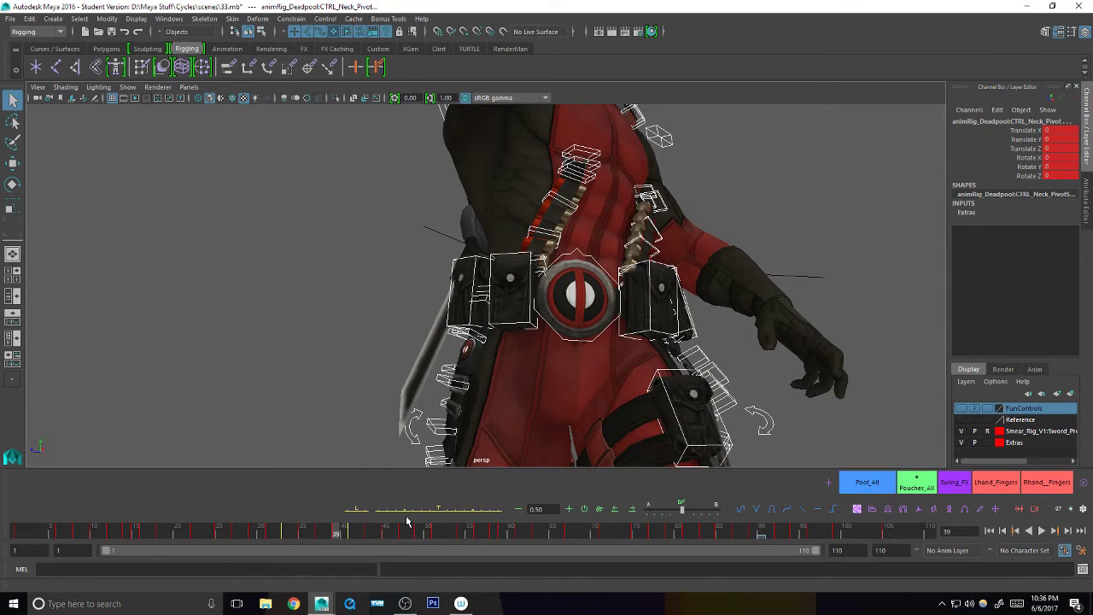
{"action": "key", "text": "period"}
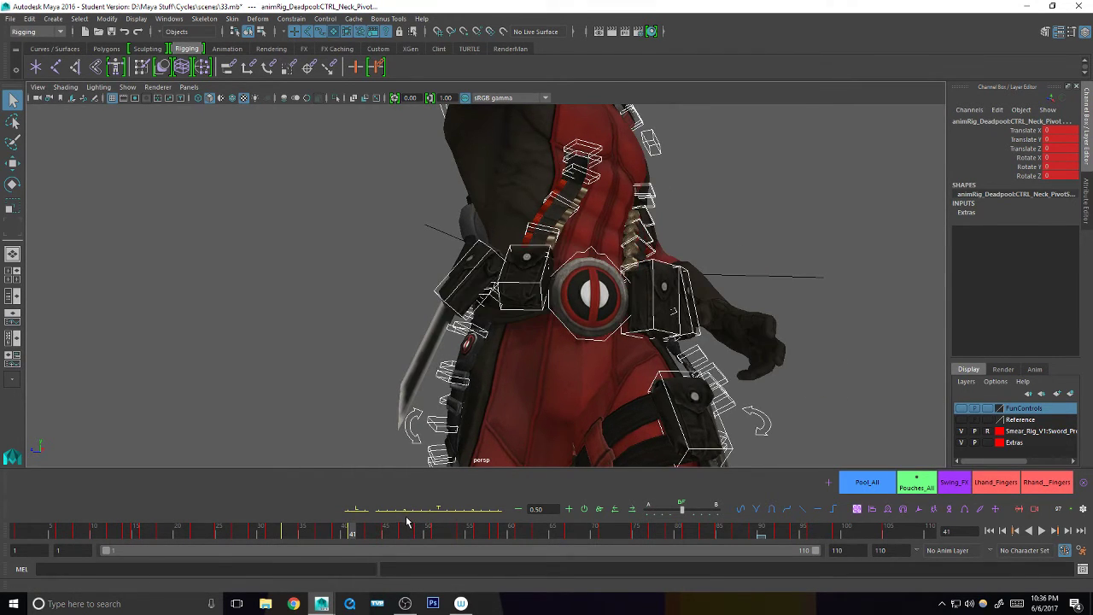
{"action": "key", "text": "period"}
{"action": "key", "text": "period"}
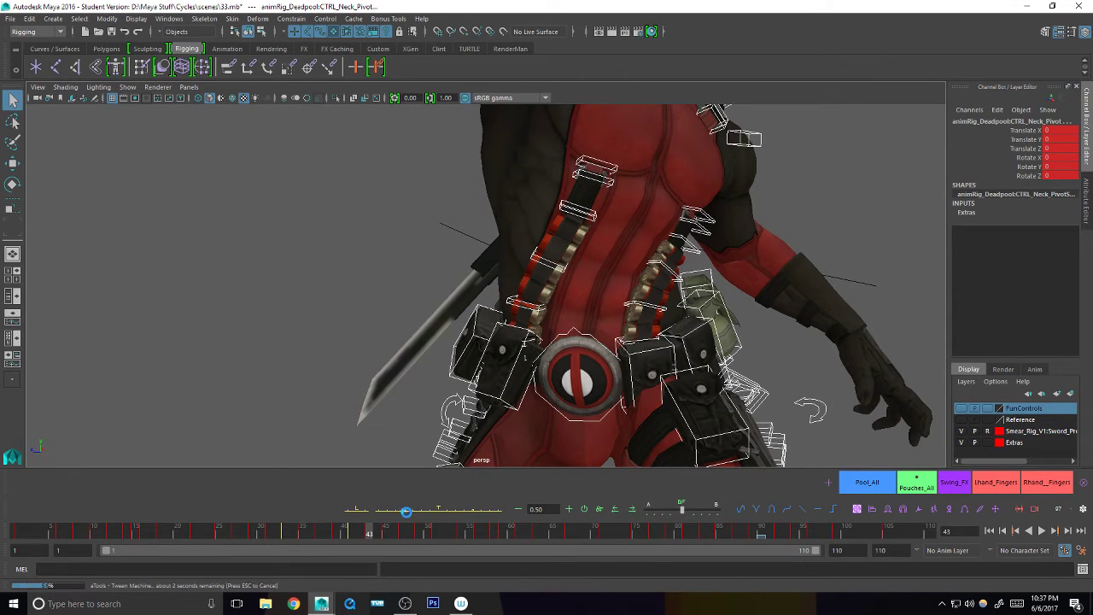
{"action": "left_click", "coordinate": [408, 511]}
{"action": "key", "text": "comma"}
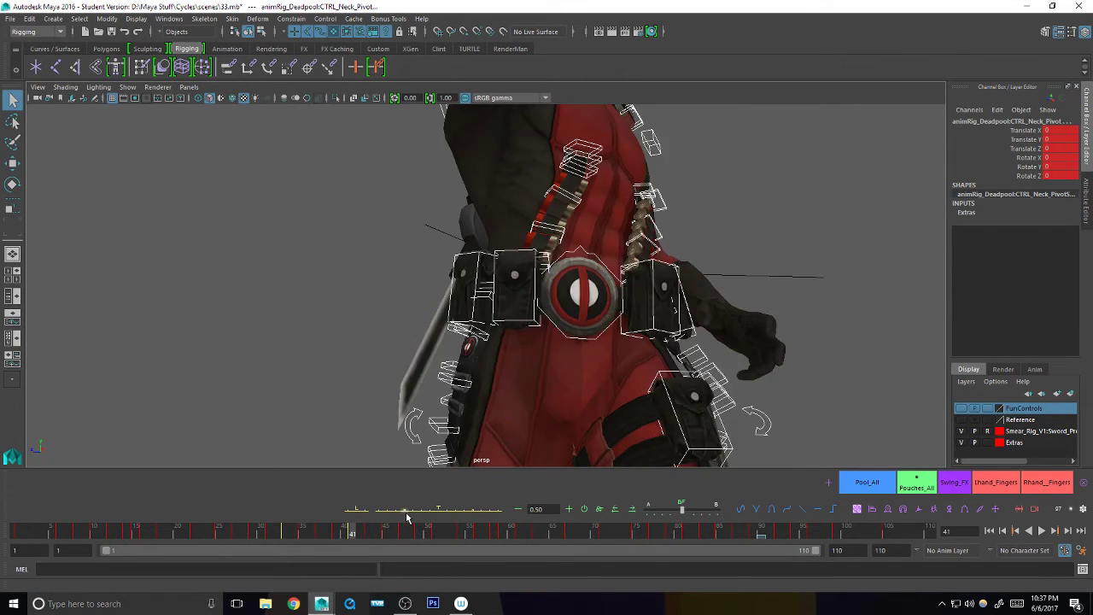
- Scrub through frames 35 to 47 to examine the overlapping motion of the pouches and straps
{"action": "key", "text": "period"}
{"action": "key", "text": "period"}
{"action": "key", "text": "period"}
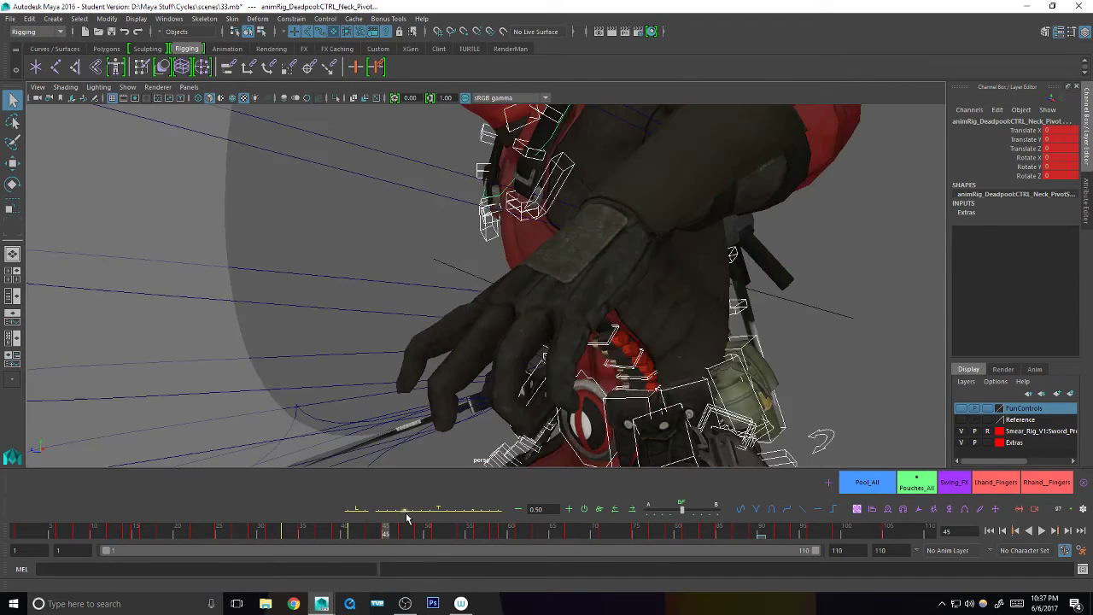
{"action": "key", "text": "space"}
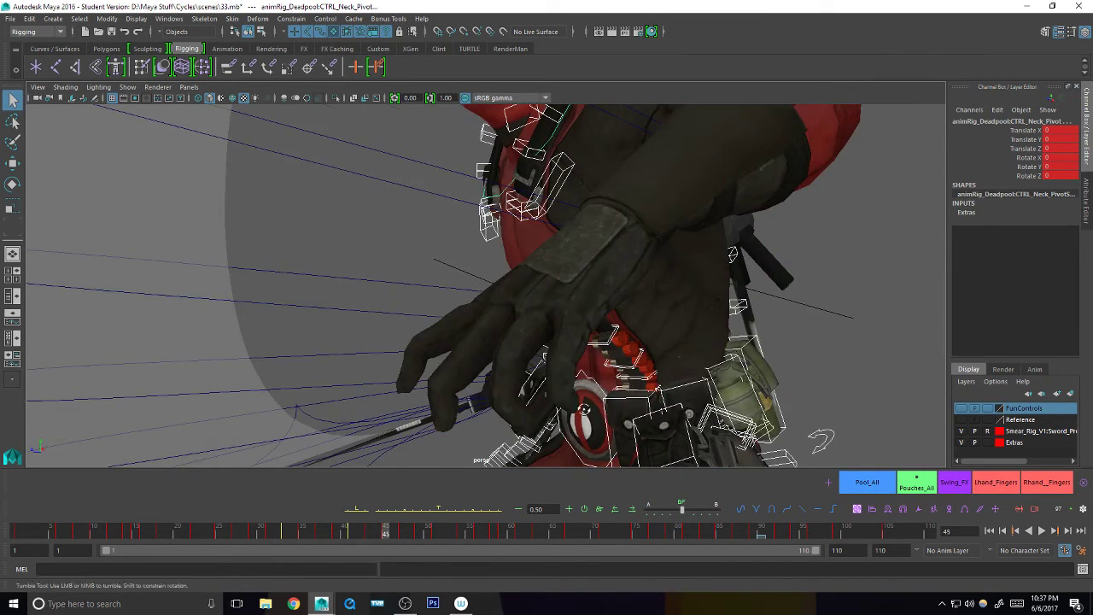
{"action": "left_click_drag", "start_coordinate": [441, 401], "coordinate": [561, 410], "text": "alt"}
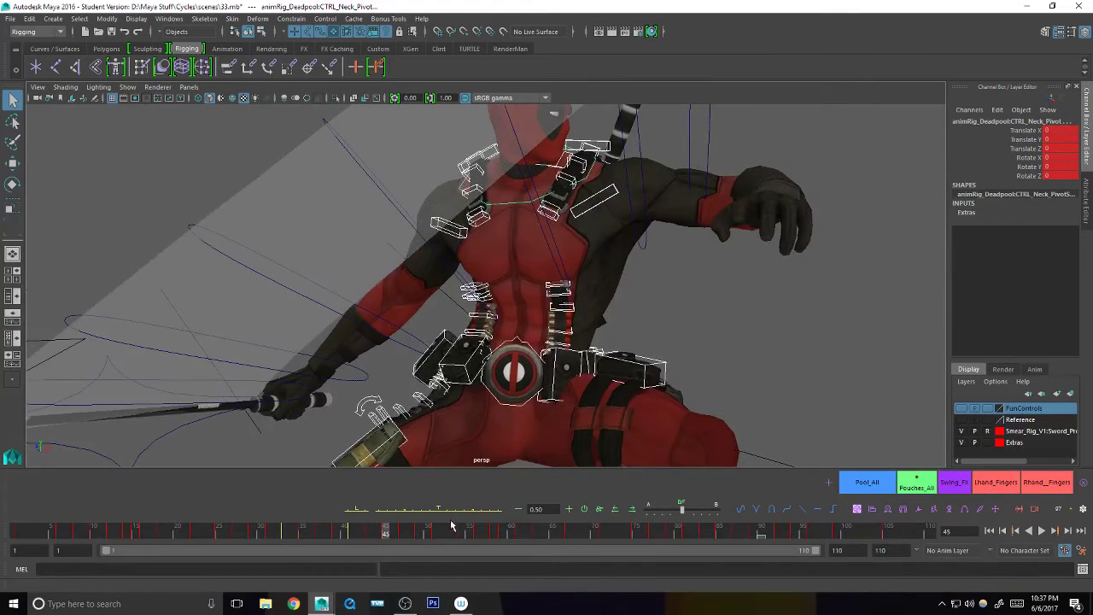
{"action": "middle_click_drag", "start_coordinate": [588, 402], "coordinate": [613, 381], "text": "alt"}
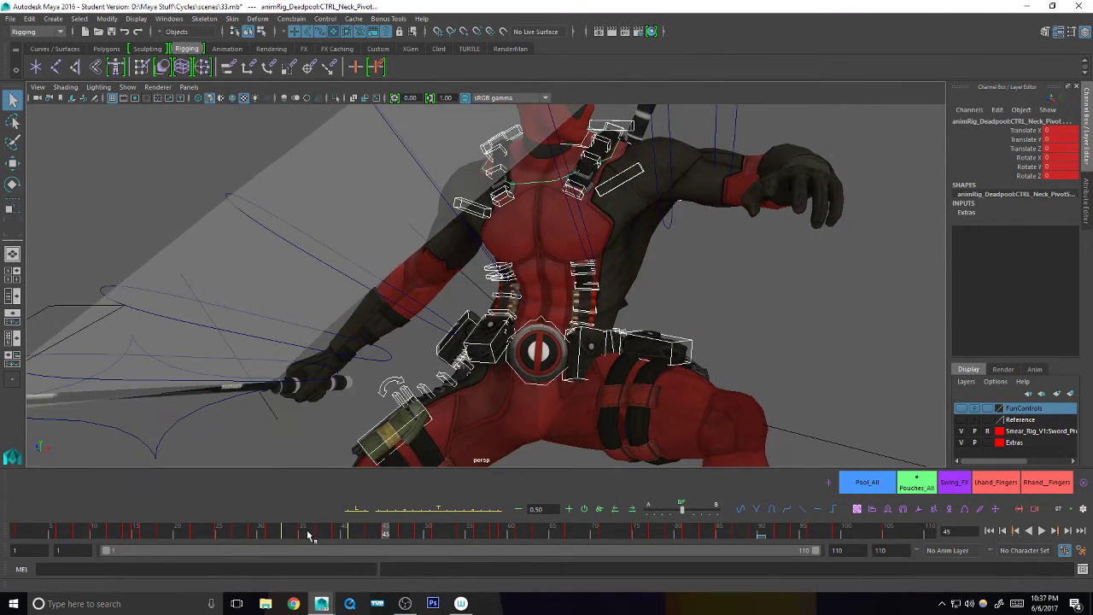
{"action": "left_click_drag", "start_coordinate": [309, 535], "coordinate": [403, 536]}
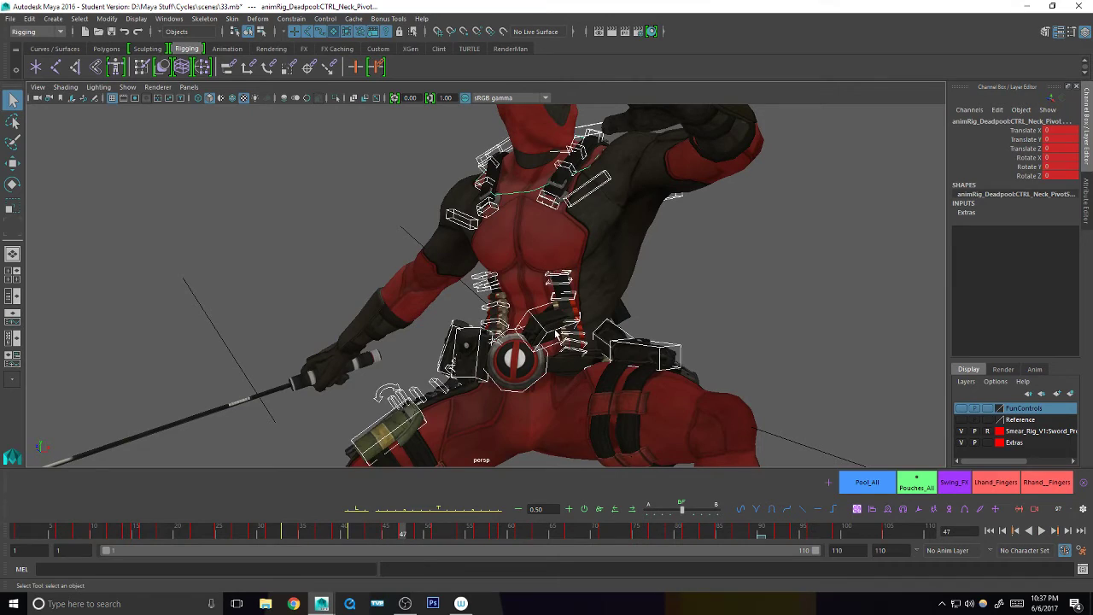
- Reset the left front belt pouch to its default transforms at frame 47 and rotate it to follow the hips
{"action": "left_click", "coordinate": [556, 331]}
{"action": "left_click", "coordinate": [598, 507]}
{"action": "left_click_drag", "start_coordinate": [683, 380], "coordinate": [617, 435], "text": "alt"}
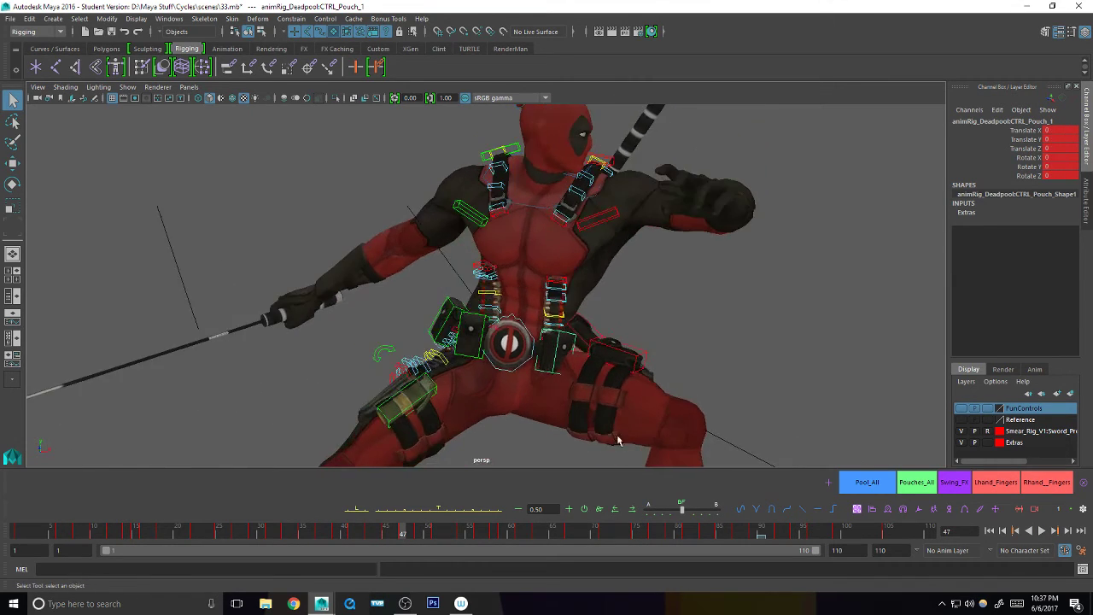
{"action": "right_click_drag", "start_coordinate": [617, 439], "coordinate": [727, 412], "text": "alt"}
{"action": "middle_click_drag", "start_coordinate": [727, 412], "coordinate": [692, 384], "text": "alt"}
{"action": "key", "text": "e"}
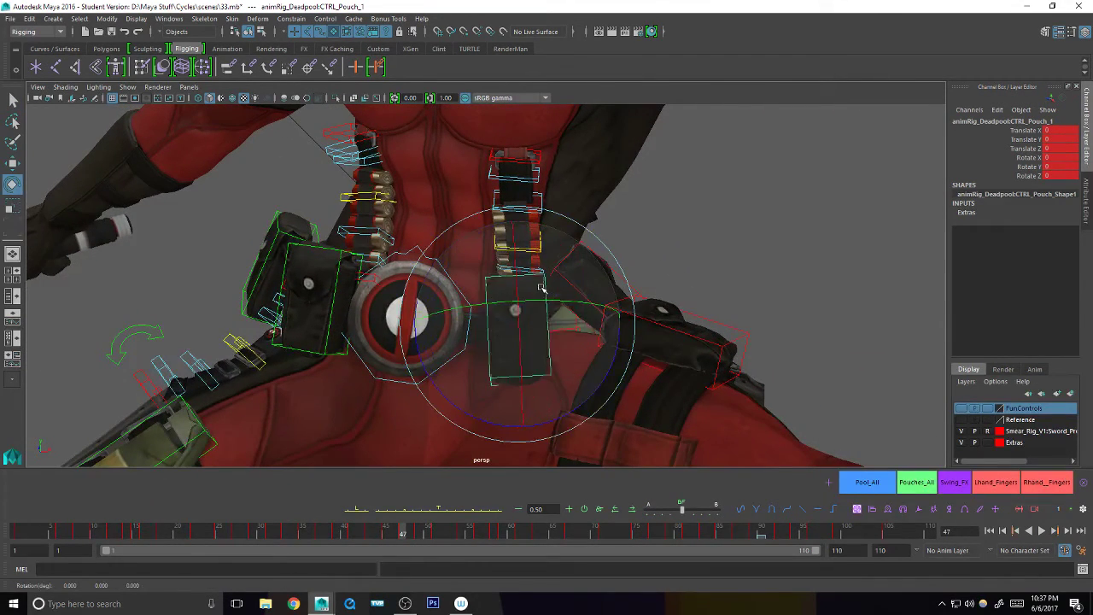
{"action": "left_click_drag", "start_coordinate": [541, 290], "coordinate": [517, 345]}
{"action": "key", "text": "w"}
{"action": "key", "text": "e"}
- Adjust the placement and rotation of the neighbouring pouch on the left hip at frame 47
{"action": "left_click_drag", "start_coordinate": [520, 347], "coordinate": [620, 336], "text": "alt"}
{"action": "key", "text": "q"}
{"action": "key", "text": "e"}
{"action": "key", "text": "q"}
{"action": "left_click", "coordinate": [617, 321]}
{"action": "key", "text": "w"}
{"action": "key", "text": "e"}
{"action": "key", "text": "q"}
- Rotate the right rear belt pouch slightly at frame 47
{"action": "middle_click_drag", "start_coordinate": [307, 376], "coordinate": [595, 338], "text": "alt"}
{"action": "left_click", "coordinate": [553, 227]}
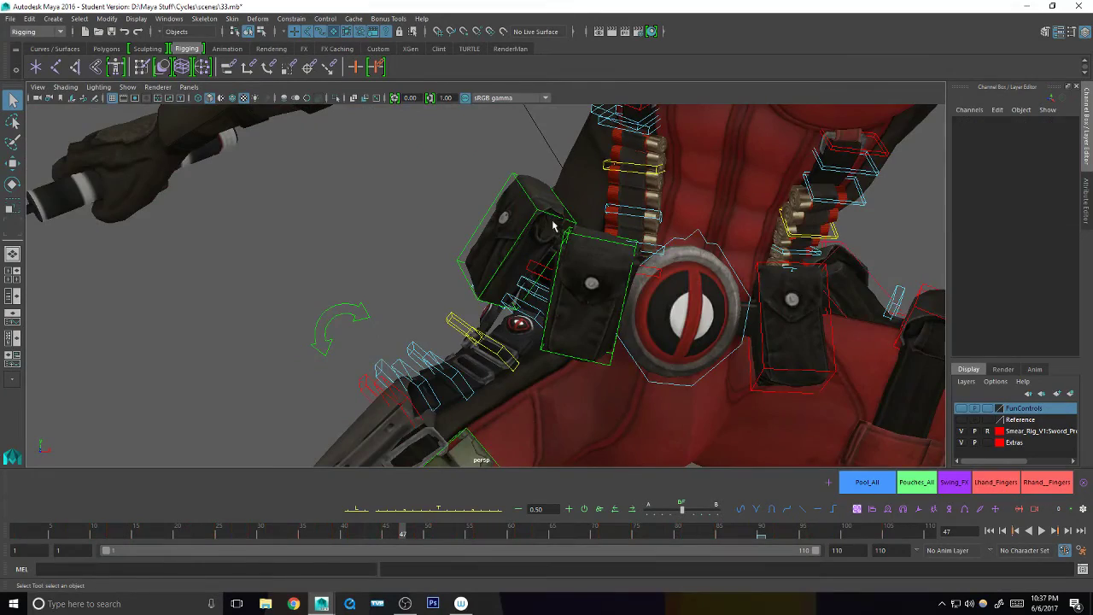
{"action": "left_click_drag", "start_coordinate": [526, 277], "coordinate": [606, 314], "text": "alt"}
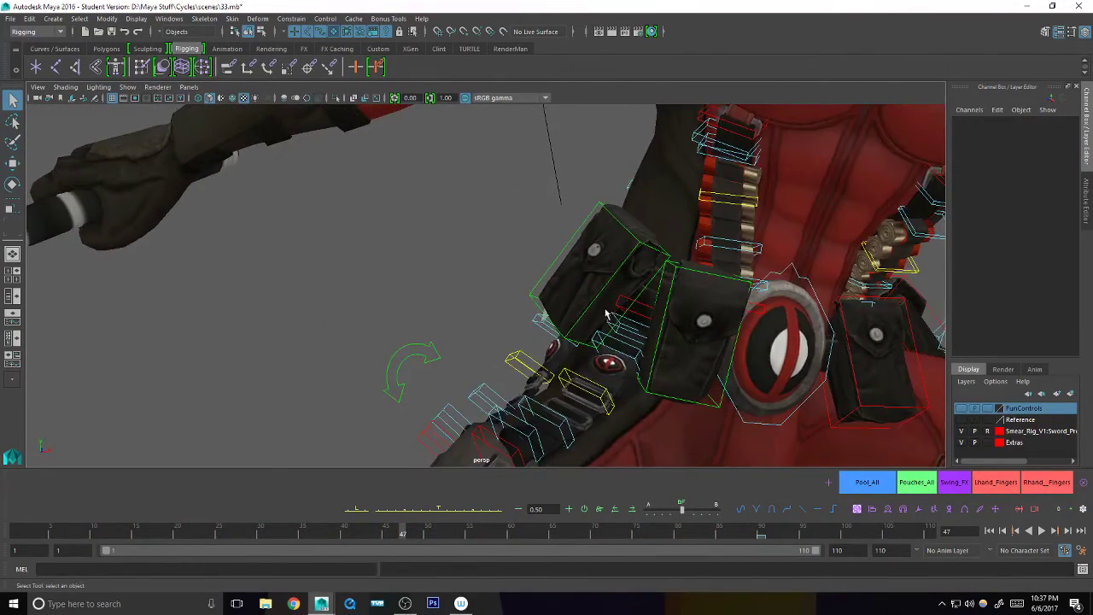
{"action": "left_click", "coordinate": [587, 308]}
{"action": "key", "text": "e"}
{"action": "left_click_drag", "start_coordinate": [527, 275], "coordinate": [531, 263]}
{"action": "key", "text": "q"}
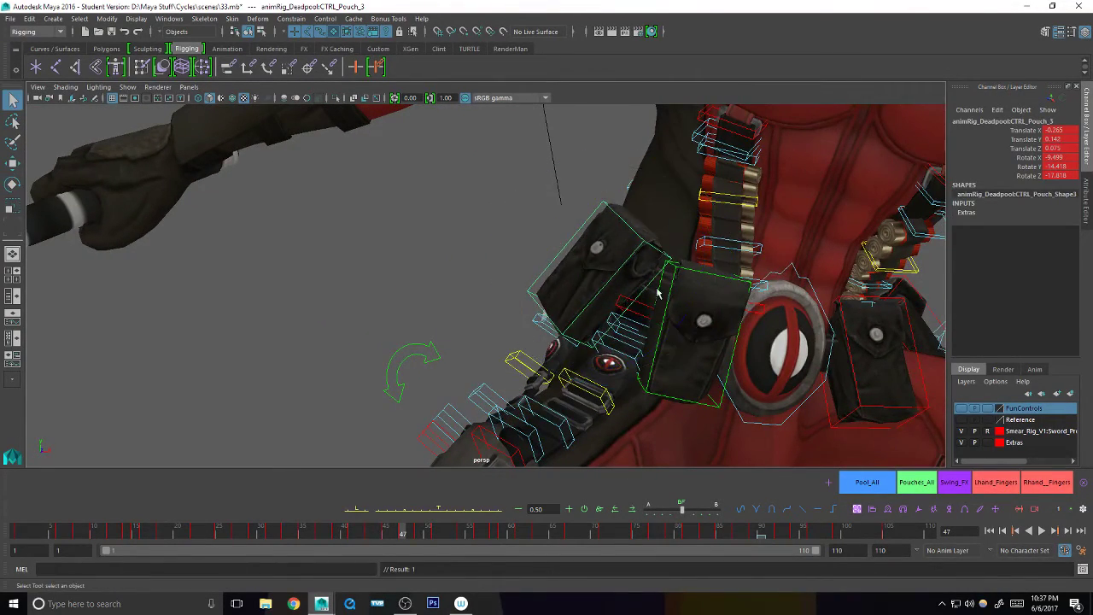
- Shift the right front belt pouch to Translate X -0.36 and rotate it slightly away from the buckle at frame 47
{"action": "left_click_drag", "start_coordinate": [657, 293], "coordinate": [651, 370], "text": "alt"}
{"action": "left_click", "coordinate": [714, 271]}
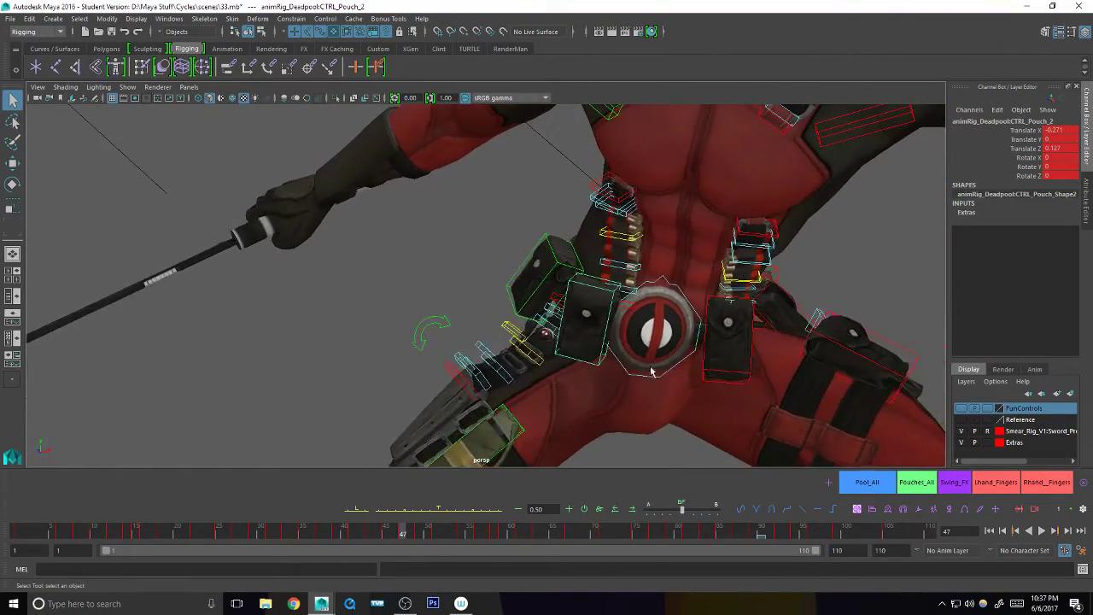
{"action": "left_click_drag", "start_coordinate": [570, 380], "coordinate": [603, 351], "text": "alt"}
{"action": "key", "text": "w"}
{"action": "left_click_drag", "start_coordinate": [688, 326], "coordinate": [678, 324]}
{"action": "key", "text": "e"}
{"action": "left_click_drag", "start_coordinate": [673, 336], "coordinate": [577, 359], "text": "alt"}
{"action": "key", "text": "q"}
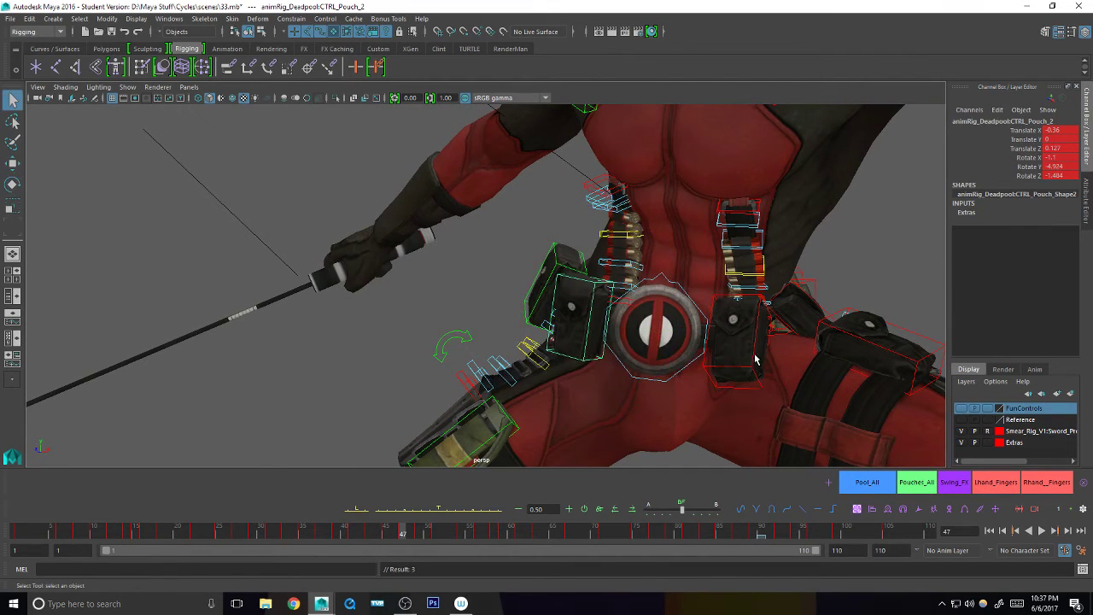
- Select all pouch and strap controls and tween their frame 45 pose toward the next key
{"action": "left_click_drag", "start_coordinate": [709, 367], "coordinate": [709, 360], "text": "alt"}
{"action": "left_click", "coordinate": [908, 482]}
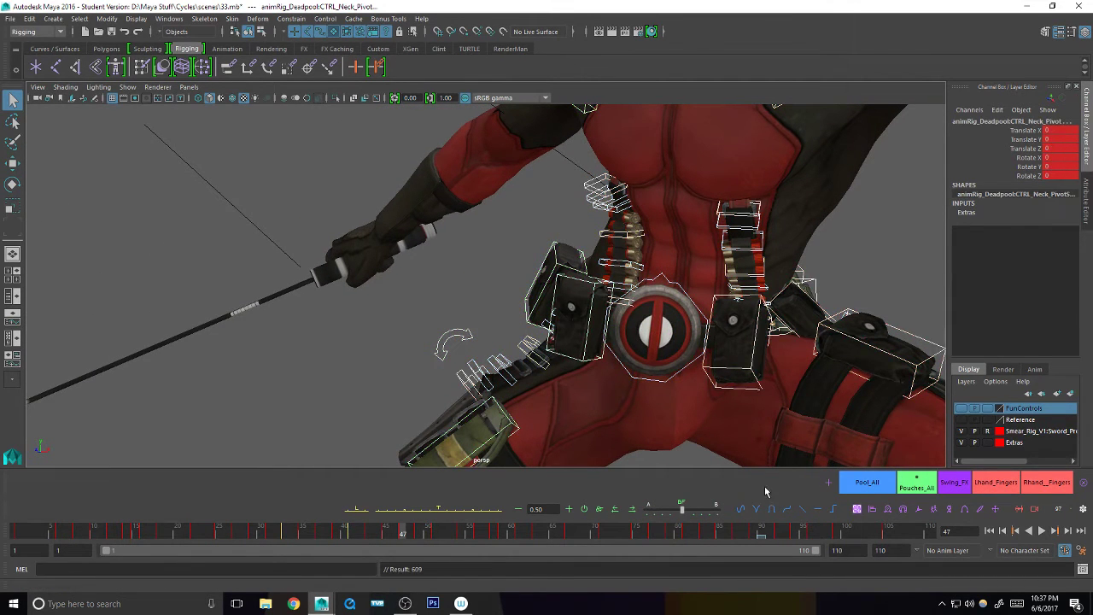
{"action": "key", "text": "comma"}
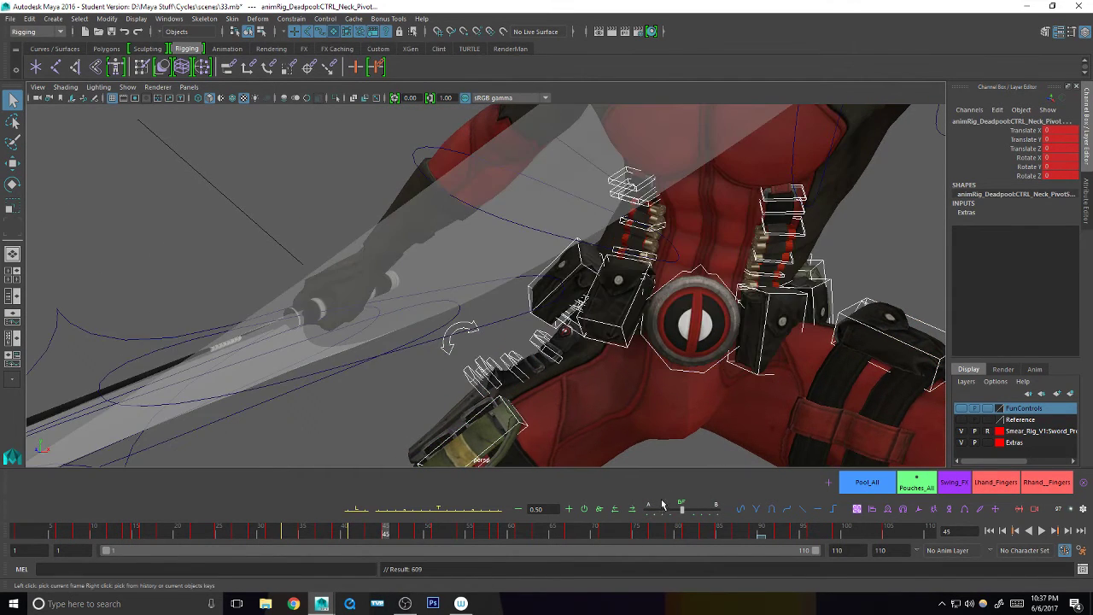
{"action": "left_click", "coordinate": [464, 509]}
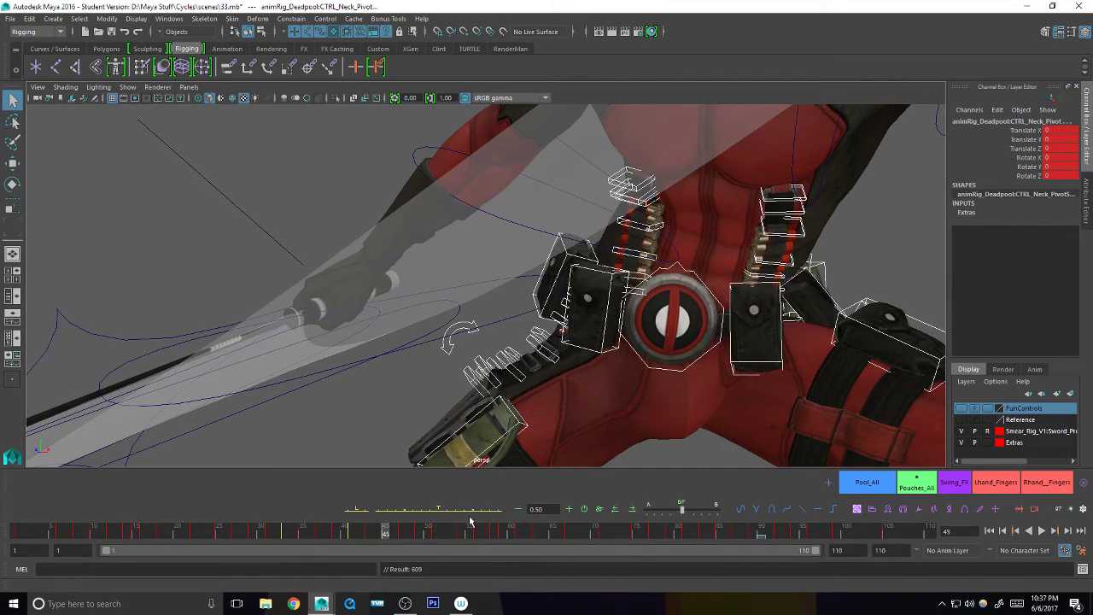
- Reset the belt buckle at frame 45, then offset it to Translate X -0.029 and Rotate Y -1.532
{"action": "left_click", "coordinate": [698, 274]}
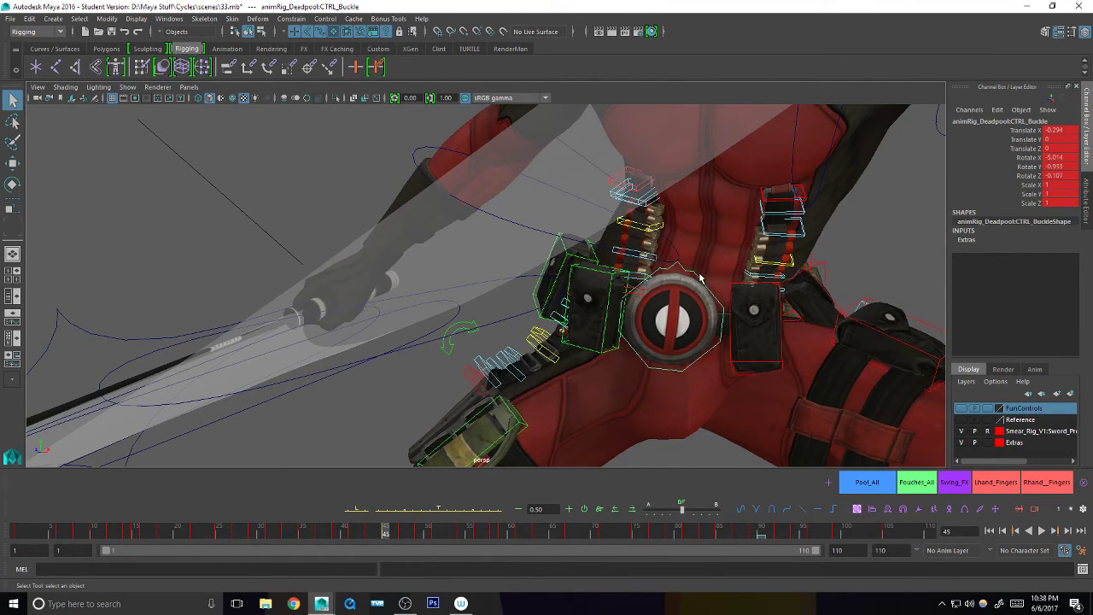
{"action": "left_click", "coordinate": [585, 511]}
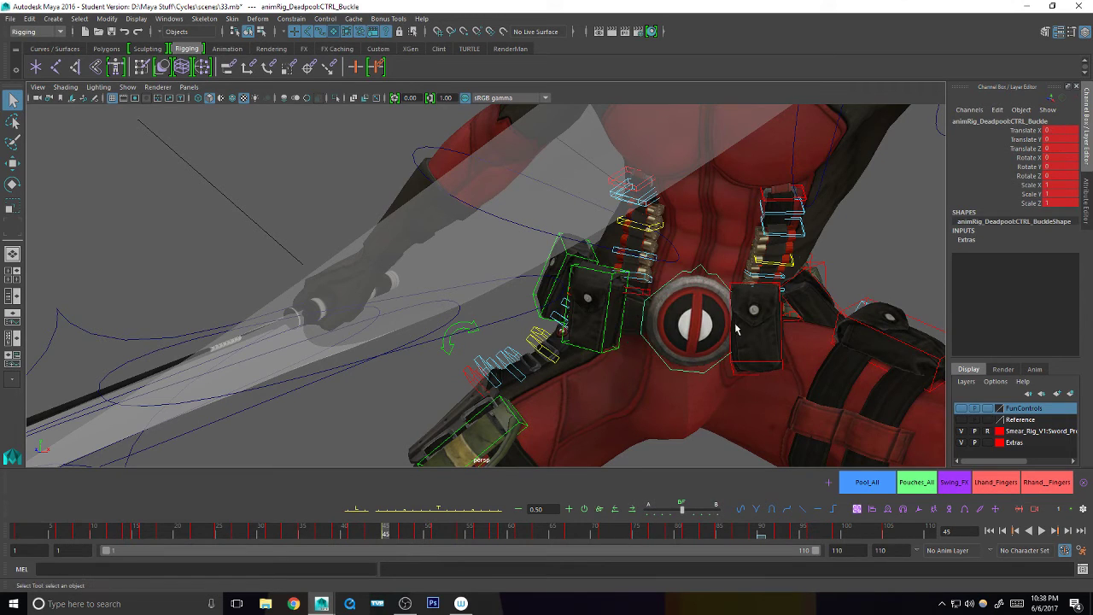
{"action": "key", "text": "w"}
{"action": "left_click_drag", "start_coordinate": [796, 333], "coordinate": [727, 338]}
{"action": "key", "text": "e"}
{"action": "key", "text": "q"}
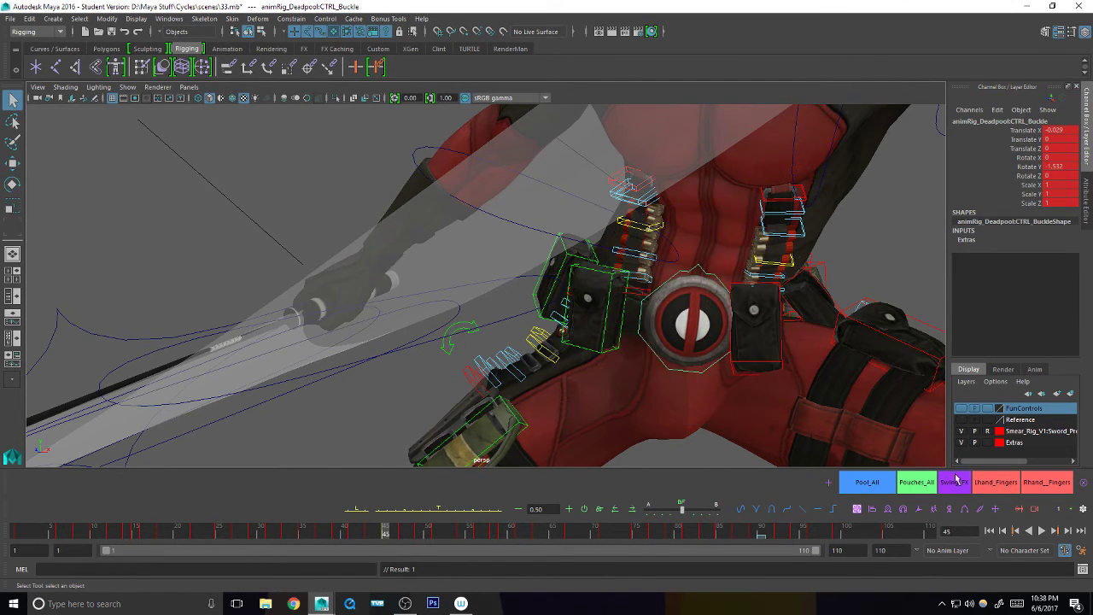
- Select all pouch and strap controls and tween their frame 47 pose toward the previous key
{"action": "left_click", "coordinate": [917, 475]}
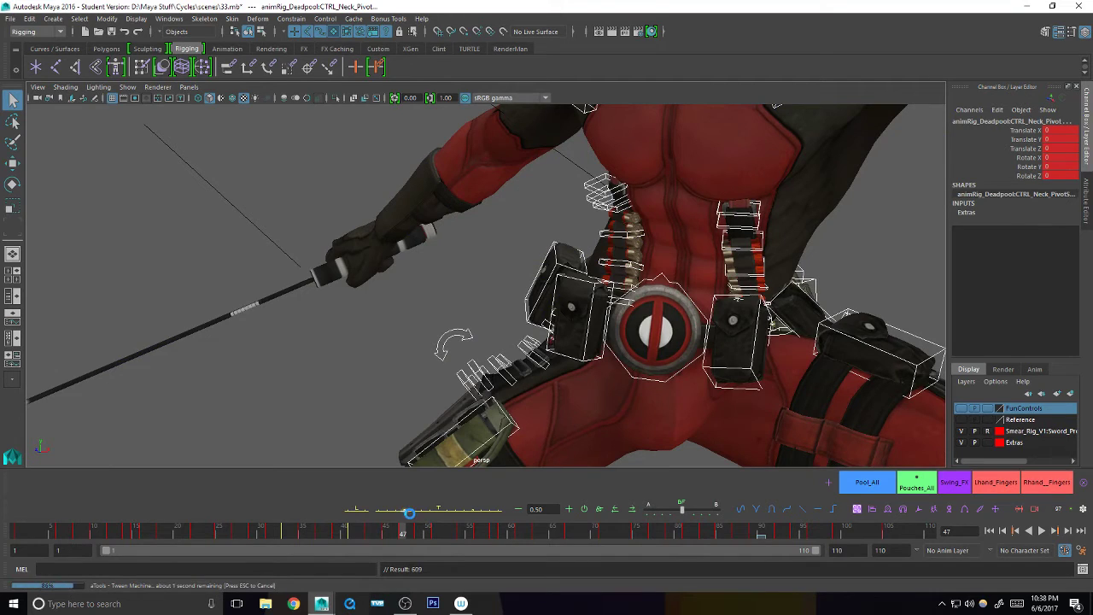
{"action": "left_click", "coordinate": [409, 512]}
{"action": "key", "text": "comma"}
{"action": "key", "text": "period"}
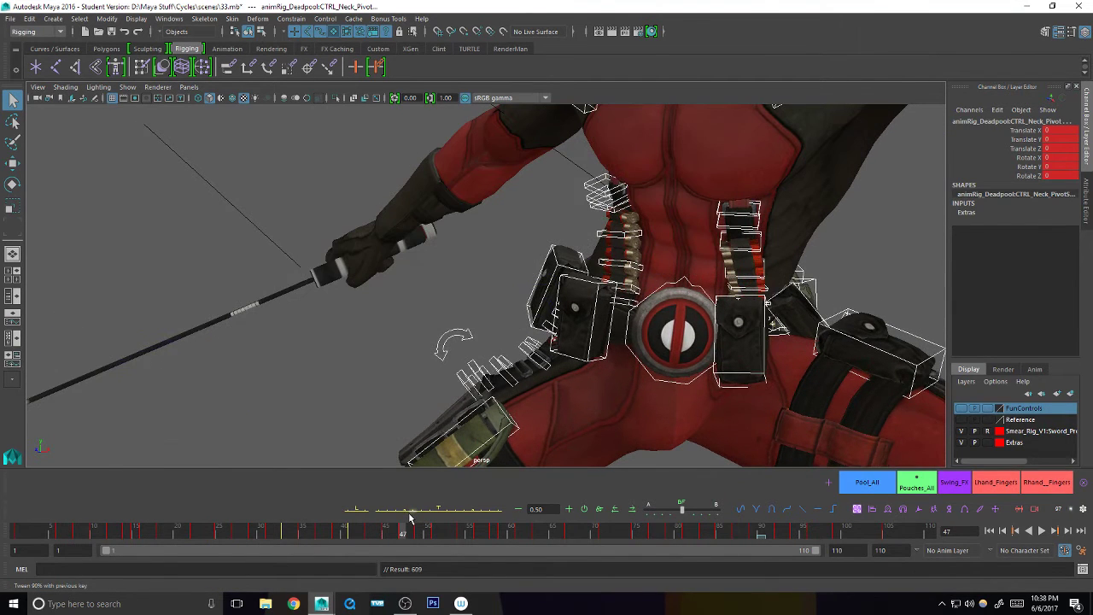
- Rotate and slightly reposition the left front belt pouch at frame 47
{"action": "left_click", "coordinate": [768, 367]}
{"action": "key", "text": "e"}
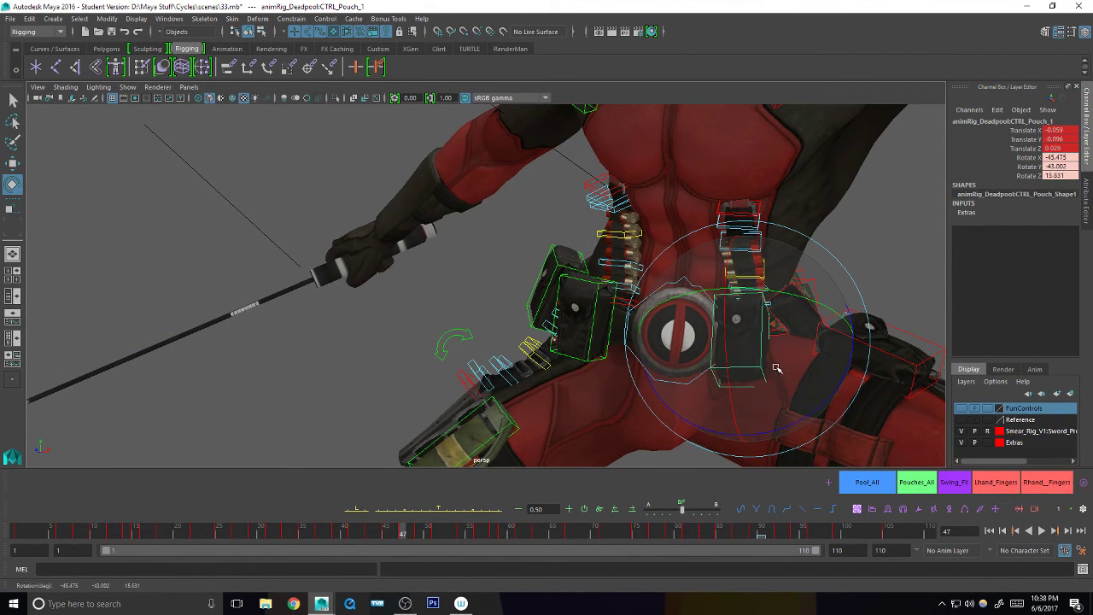
{"action": "key", "text": "s"}
{"action": "left_click_drag", "start_coordinate": [776, 367], "coordinate": [745, 336]}
{"action": "key", "text": "w"}
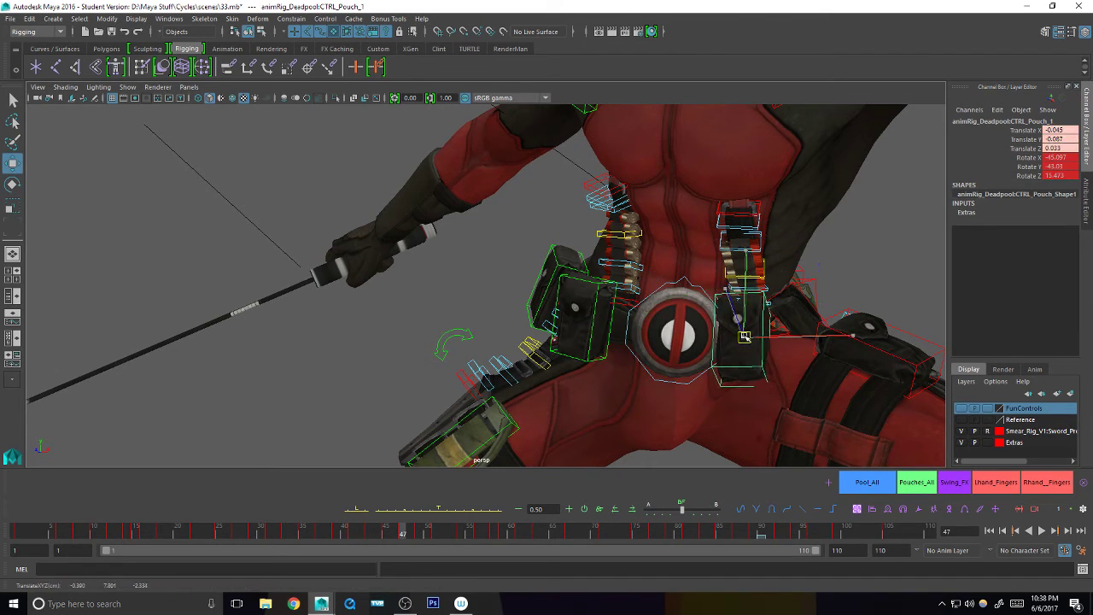
{"action": "key", "text": "q"}
- Select all pouch and strap controls and tween their frame 49 pose toward the previous key
{"action": "left_click", "coordinate": [912, 478]}
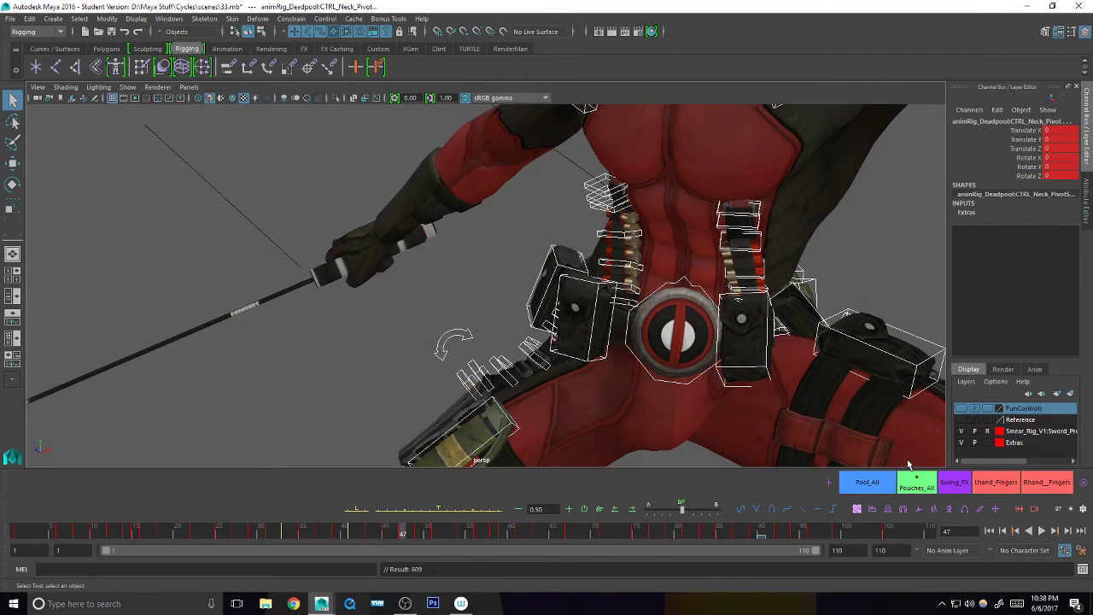
{"action": "key", "text": "."}
{"action": "left_click_drag", "start_coordinate": [467, 512], "coordinate": [408, 514]}
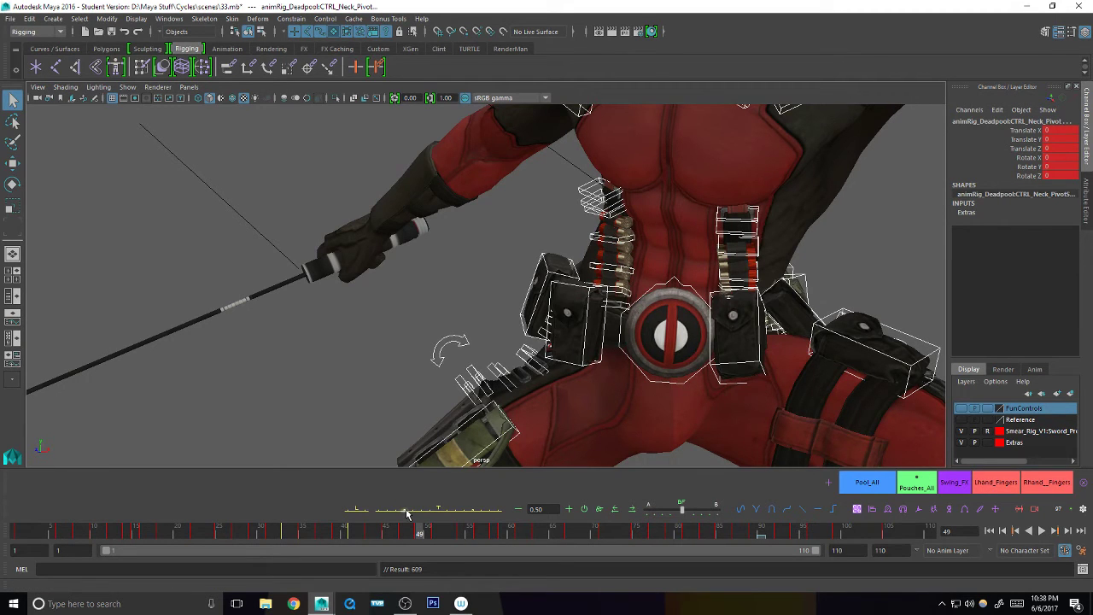
- Rotate the left front belt pouch slightly at frame 49
{"action": "left_click", "coordinate": [762, 343]}
{"action": "key", "text": "e"}
{"action": "left_click_drag", "start_coordinate": [766, 354], "coordinate": [769, 342]}
{"action": "key", "text": "q"}
- Select all pouch and strap controls and tween their frame 51 pose toward the previous key
{"action": "left_click", "coordinate": [930, 483]}
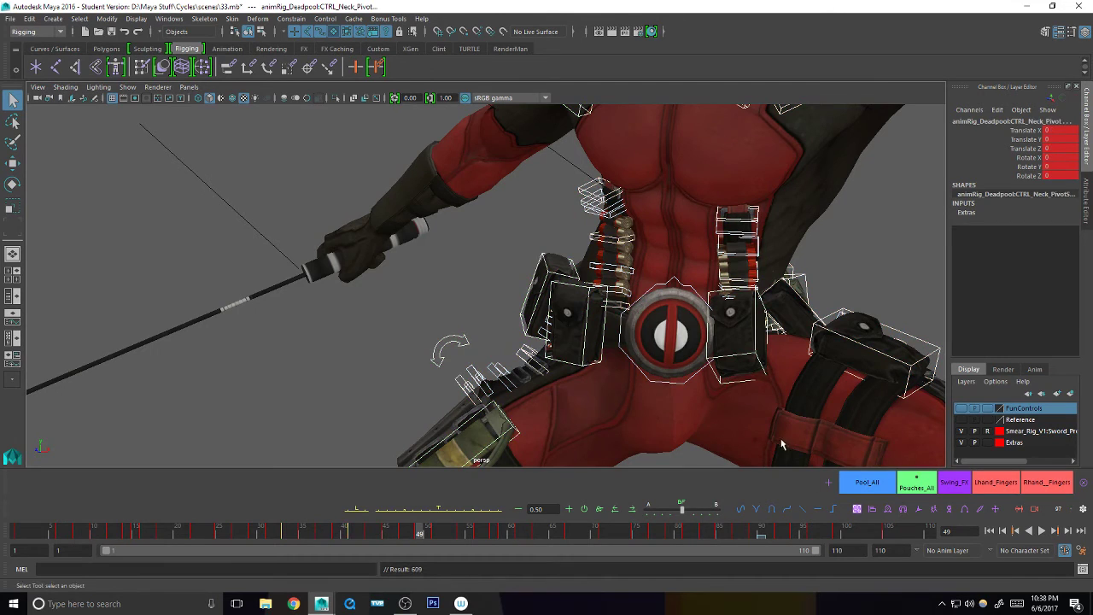
{"action": "key", "text": "."}
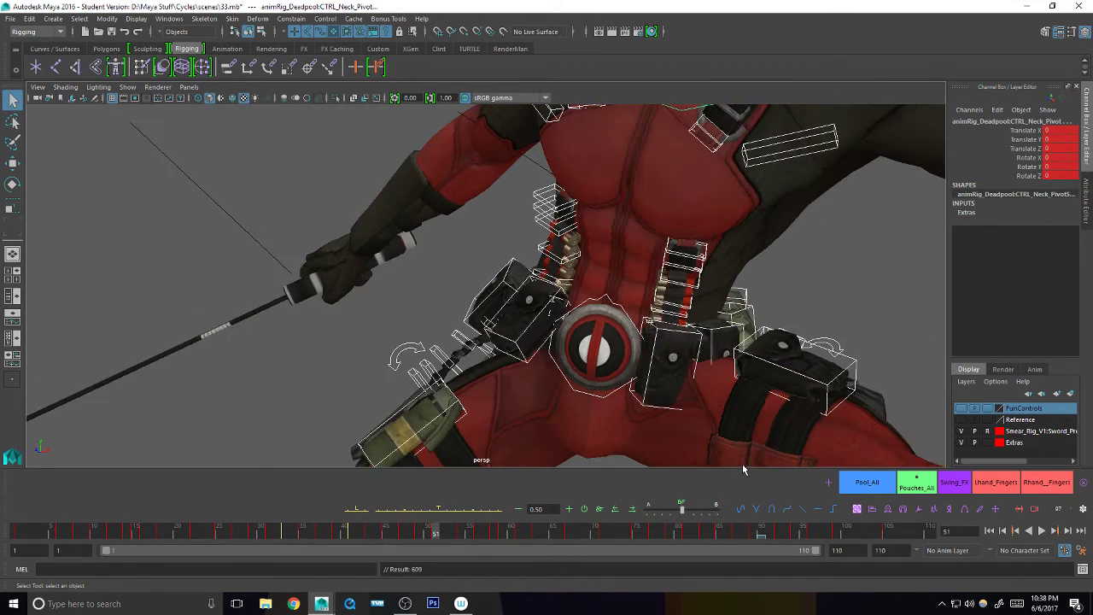
{"action": "left_click", "coordinate": [407, 510]}
- Rotate the left rear belt pouch upward at frame 51 and move it back against the belt
{"action": "left_click", "coordinate": [717, 321]}
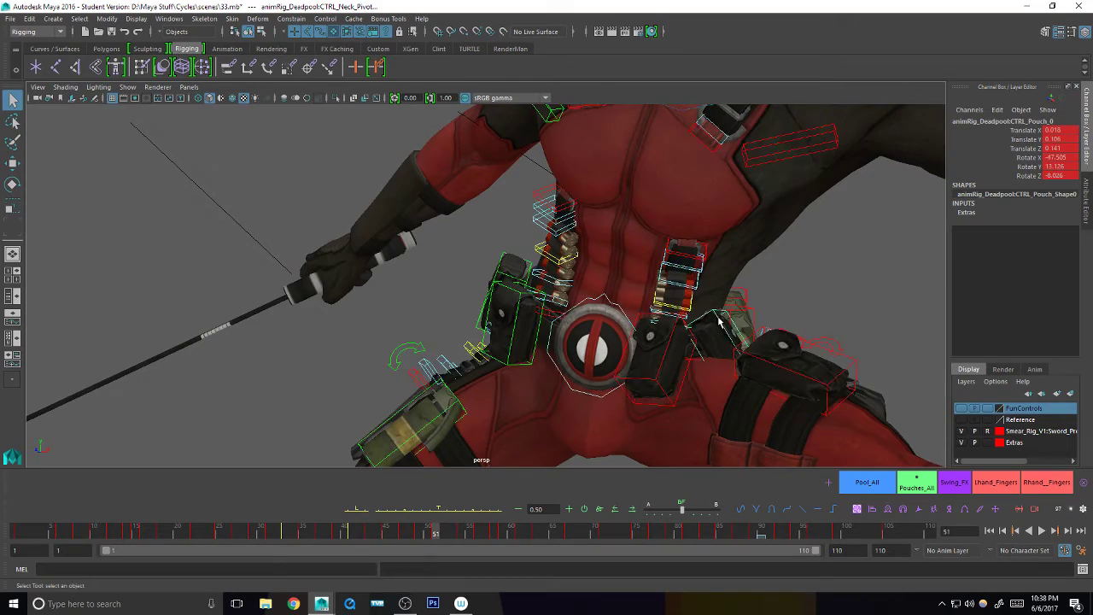
{"action": "left_click_drag", "start_coordinate": [811, 358], "coordinate": [722, 398], "text": "alt"}
{"action": "key", "text": "e"}
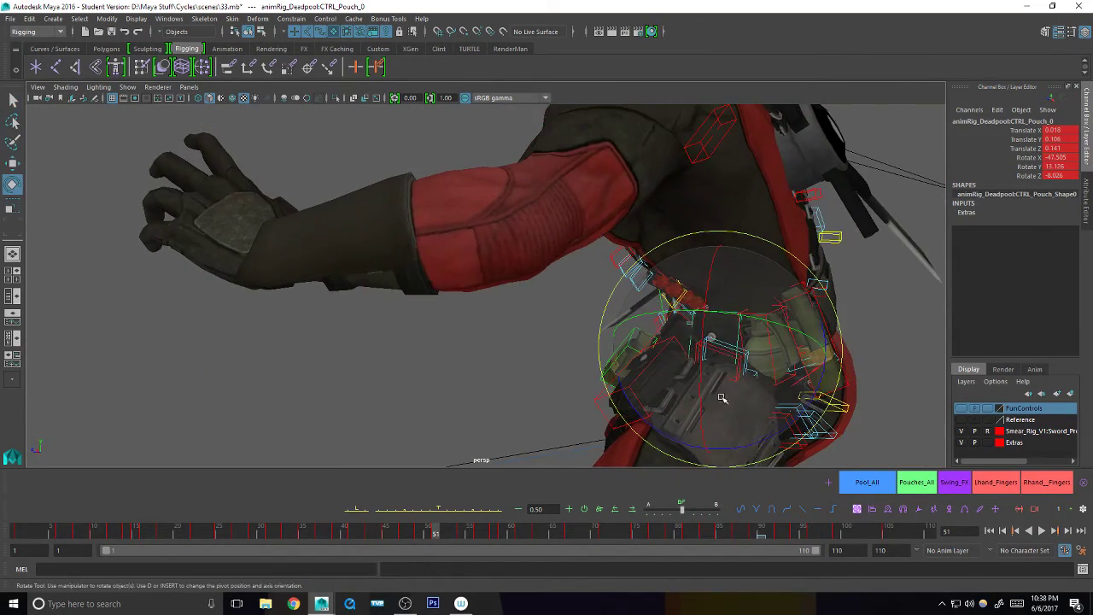
{"action": "left_click_drag", "start_coordinate": [722, 359], "coordinate": [730, 311]}
{"action": "left_click_drag", "start_coordinate": [687, 365], "coordinate": [811, 361], "text": "alt"}
{"action": "key", "text": "w"}
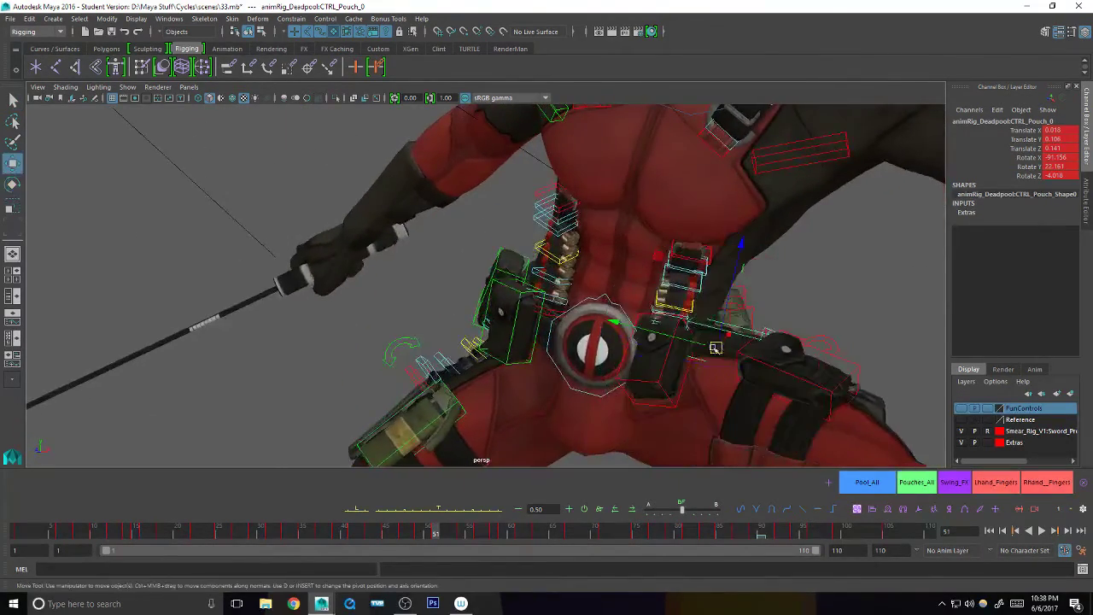
{"action": "left_click_drag", "start_coordinate": [714, 348], "coordinate": [685, 356]}
{"action": "key", "text": "q"}
- Adjust the rotation and position of the left front belt pouch at frame 51
{"action": "left_click", "coordinate": [704, 372]}
{"action": "key", "text": "e"}
{"action": "key", "text": "w"}
{"action": "key", "text": "e"}
{"action": "key", "text": "w"}
{"action": "left_click_drag", "start_coordinate": [621, 382], "coordinate": [890, 383], "text": "alt"}
{"action": "left_click_drag", "start_coordinate": [772, 393], "coordinate": [828, 372], "text": "alt"}
{"action": "key", "text": "q"}
- Rotate the grenade pouch behind the left hip at frame 51
{"action": "left_click", "coordinate": [739, 306]}
{"action": "key", "text": "e"}
{"action": "mouse_move", "coordinate": [754, 327]}
{"action": "left_mouse_down", "text": "alt"}
{"action": "mouse_move", "coordinate": [771, 351]}
{"action": "mouse_move", "coordinate": [744, 293]}
{"action": "mouse_move", "coordinate": [773, 318]}
{"action": "left_mouse_up", "text": "alt"}
{"action": "key", "text": "w"}
{"action": "key", "text": "q"}
- Select all pouch and strap controls, tween their frame 49 pose toward the next key, and compare it with frame 47
{"action": "left_click", "coordinate": [917, 484]}
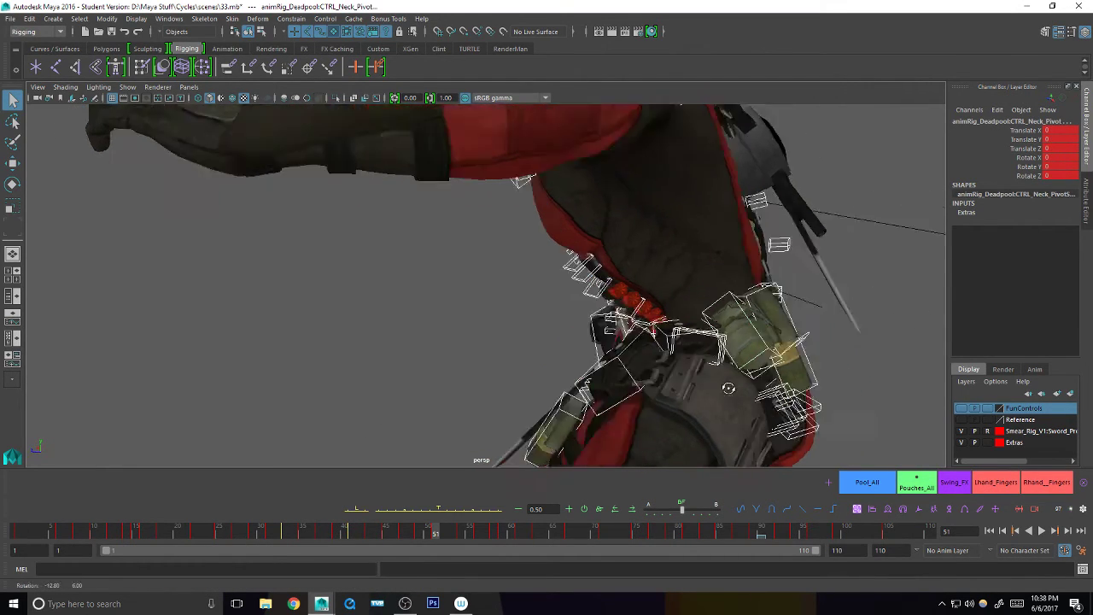
{"action": "left_click_drag", "start_coordinate": [819, 427], "coordinate": [765, 376], "text": "alt"}
{"action": "key", "text": "comma"}
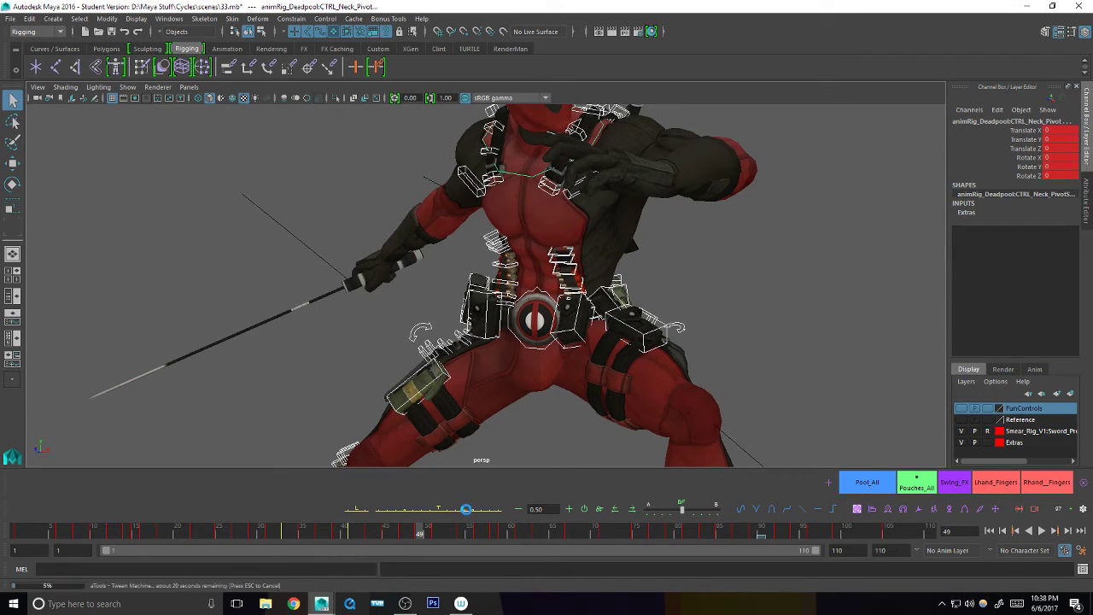
{"action": "left_click", "coordinate": [470, 511]}
{"action": "key", "text": "comma"}
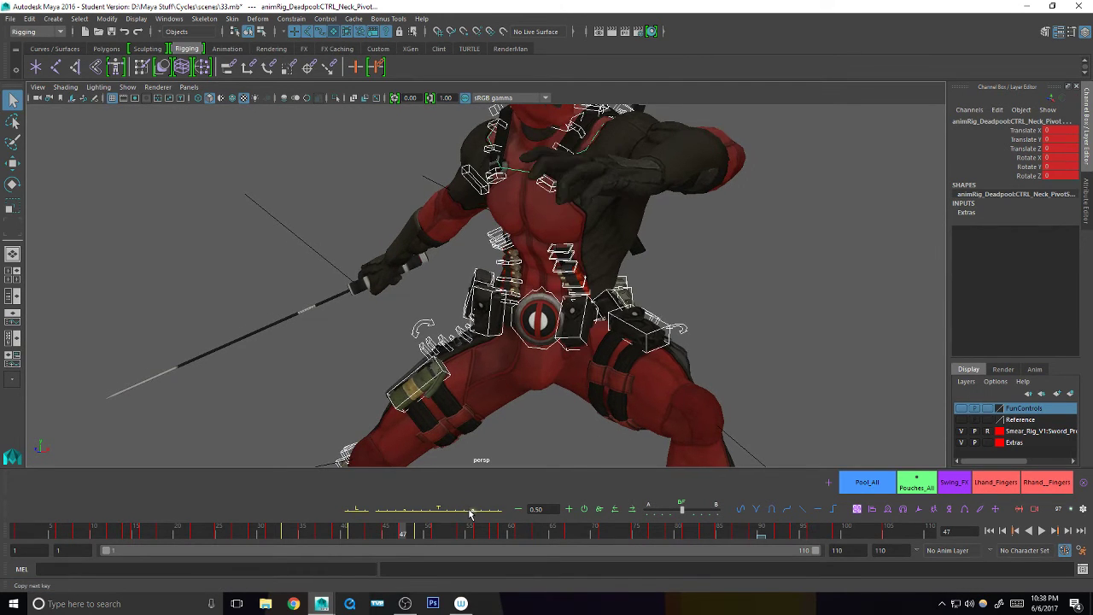
{"action": "key", "text": "period"}
- Rotate and key the left front belt pouch at frame 47, then tween its frame 49 pose toward the previous key
{"action": "left_click", "coordinate": [583, 327]}
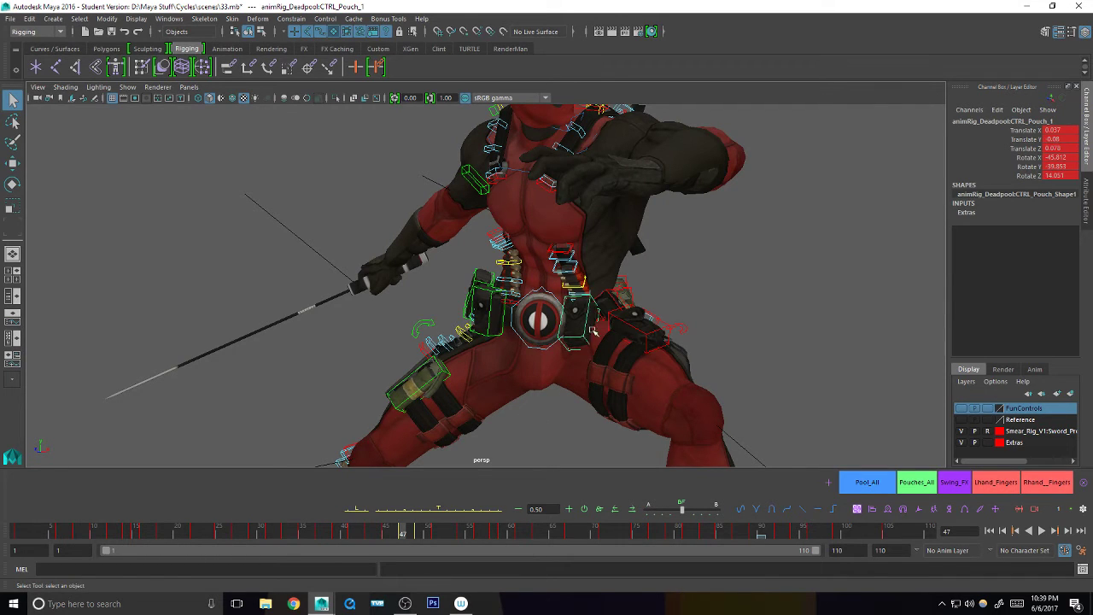
{"action": "key", "text": "e"}
{"action": "key", "text": "shift+e"}
{"action": "key", "text": "."}
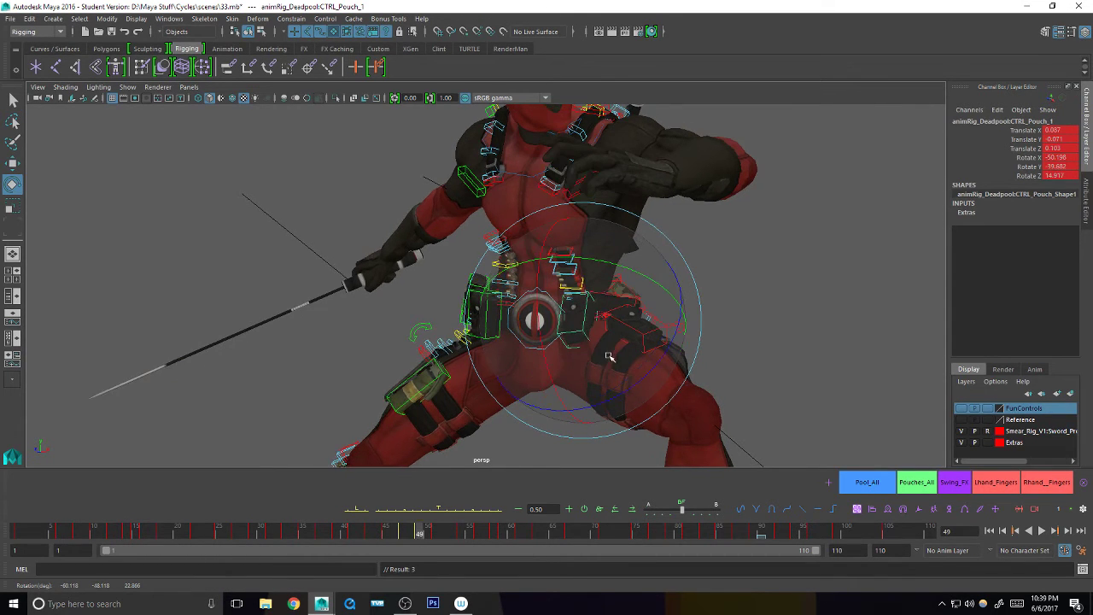
{"action": "left_click", "coordinate": [401, 511]}
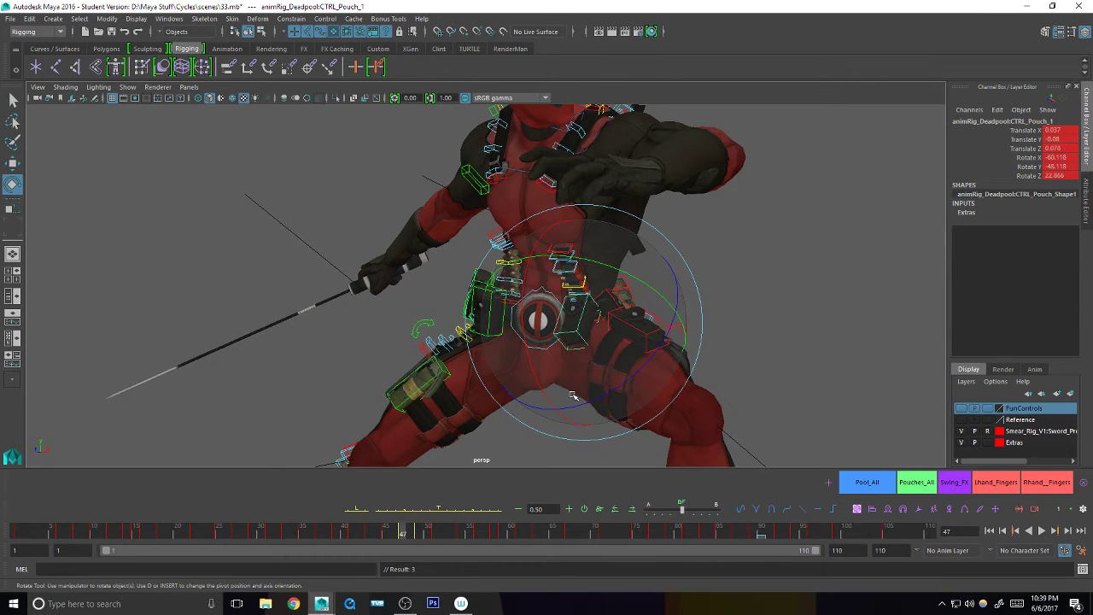
{"action": "key", "text": "."}
{"action": "key", "text": "q"}
- Tween the left rear belt pouch toward its next key at frame 47
{"action": "left_click", "coordinate": [613, 298]}
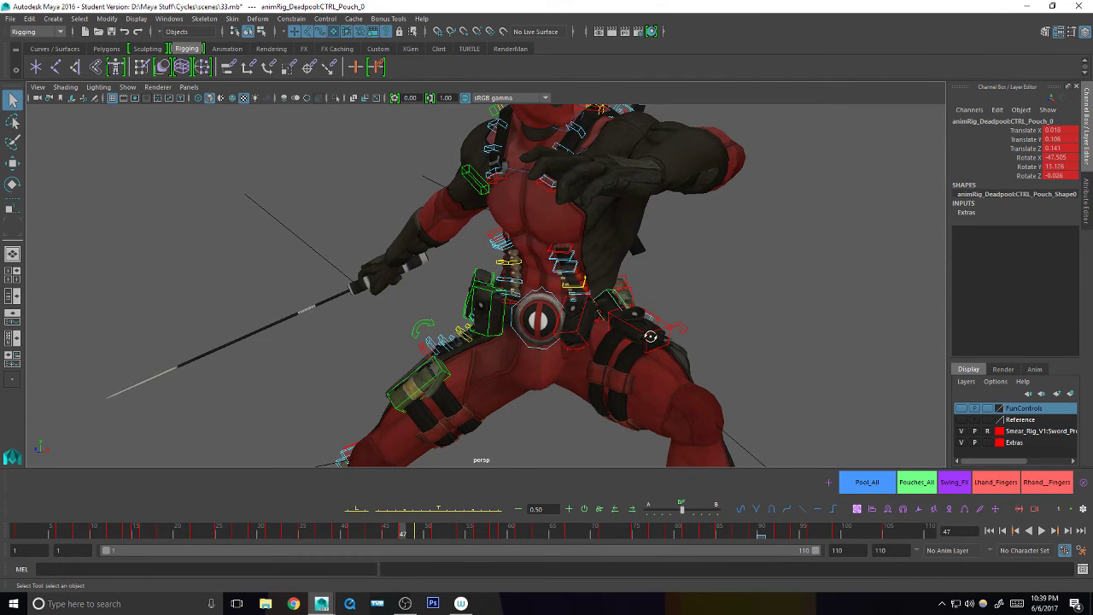
{"action": "left_click_drag", "start_coordinate": [649, 334], "coordinate": [602, 410], "text": "alt"}
{"action": "left_click", "coordinate": [460, 512]}
{"action": "right_click_drag", "start_coordinate": [603, 410], "coordinate": [666, 376], "text": "alt"}
{"action": "key", "text": "w"}
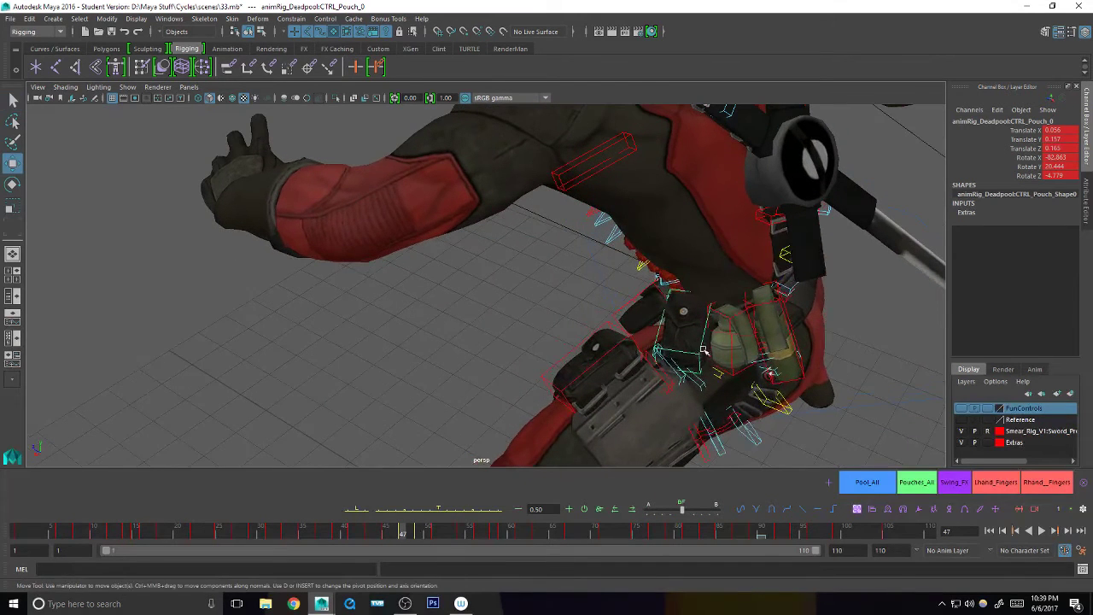
- Move the left rear belt pouch at frame 51 to translate values 0.139, 0.237 and 0.269
{"action": "key", "text": "."}
{"action": "key", "text": "."}
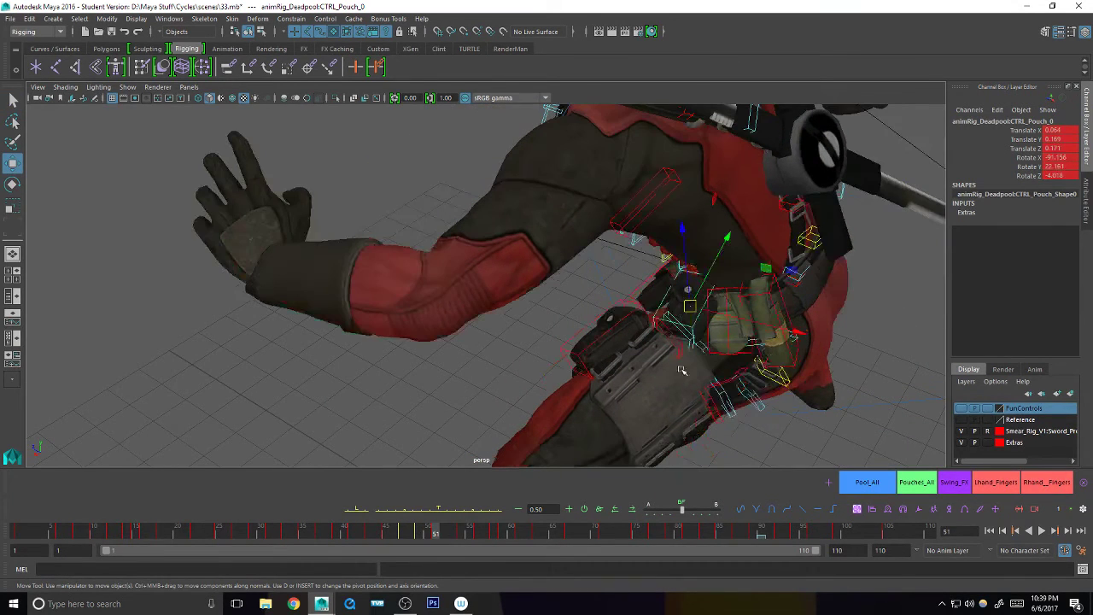
{"action": "left_click_drag", "start_coordinate": [682, 232], "coordinate": [683, 226]}
{"action": "left_click_drag", "start_coordinate": [685, 281], "coordinate": [834, 271], "text": "alt"}
{"action": "left_click_drag", "start_coordinate": [702, 298], "coordinate": [698, 304]}
{"action": "left_click_drag", "start_coordinate": [698, 304], "coordinate": [722, 309], "text": "alt"}
{"action": "key", "text": "q"}
{"action": "right_click_drag", "start_coordinate": [722, 310], "coordinate": [701, 316], "text": "alt"}
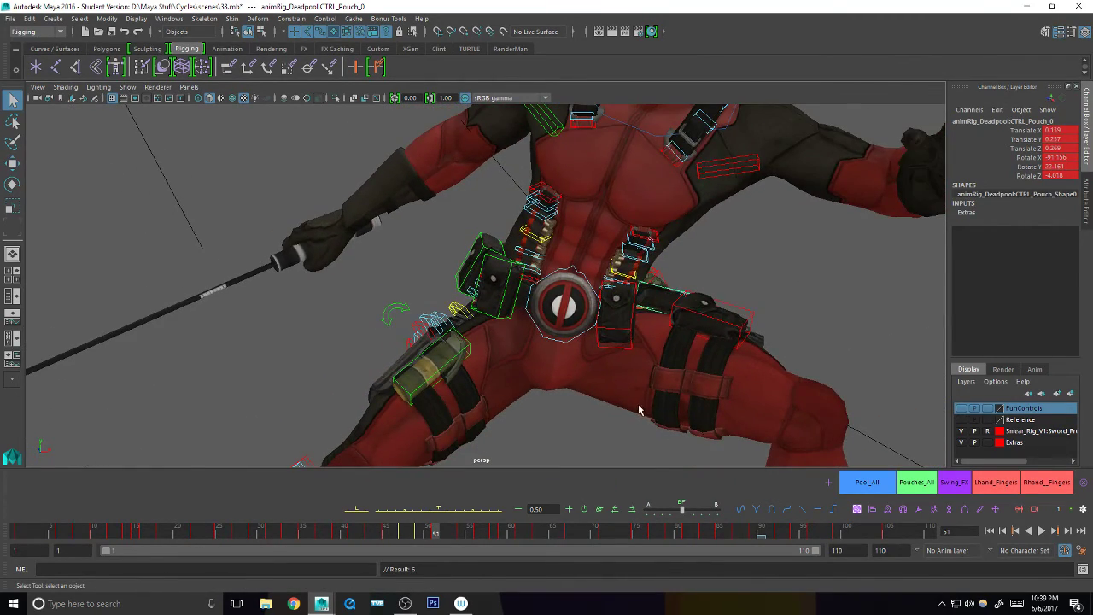
- Try to reset the selected right thigh strap controls to their default values at frame 54
{"action": "key", "text": "."}
{"action": "mouse_move", "coordinate": [623, 404]}
{"action": "left_mouse_down", "text": "alt"}
{"action": "mouse_move", "coordinate": [702, 405]}
{"action": "mouse_move", "coordinate": [689, 414]}
{"action": "mouse_move", "coordinate": [624, 400]}
{"action": "left_mouse_up", "text": "alt"}
{"action": "left_click_drag", "start_coordinate": [379, 279], "coordinate": [358, 312]}
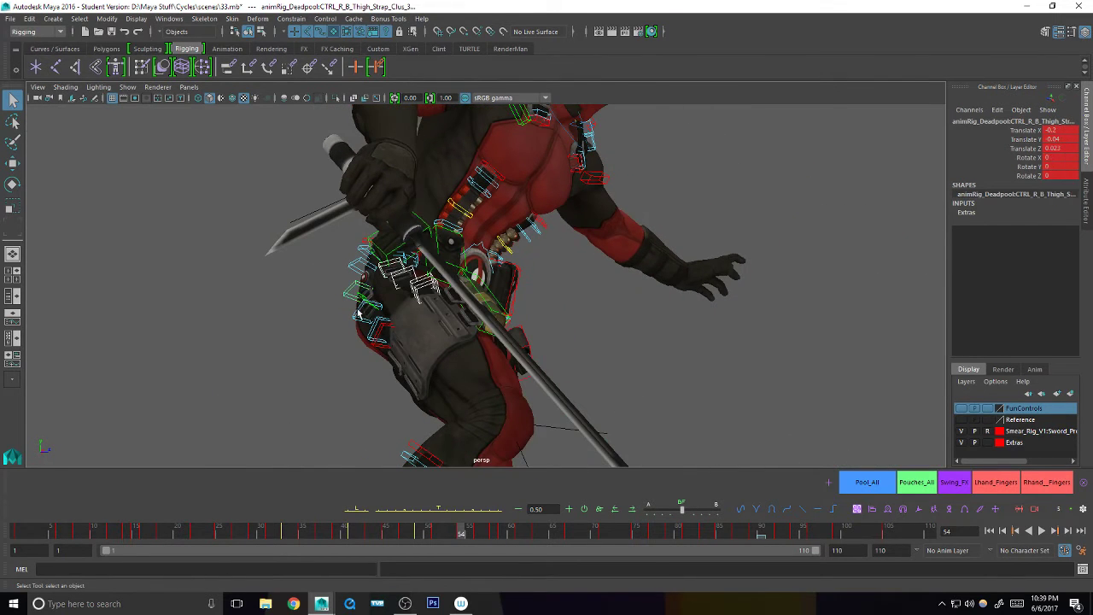
{"action": "left_click", "coordinate": [363, 252], "text": "shift"}
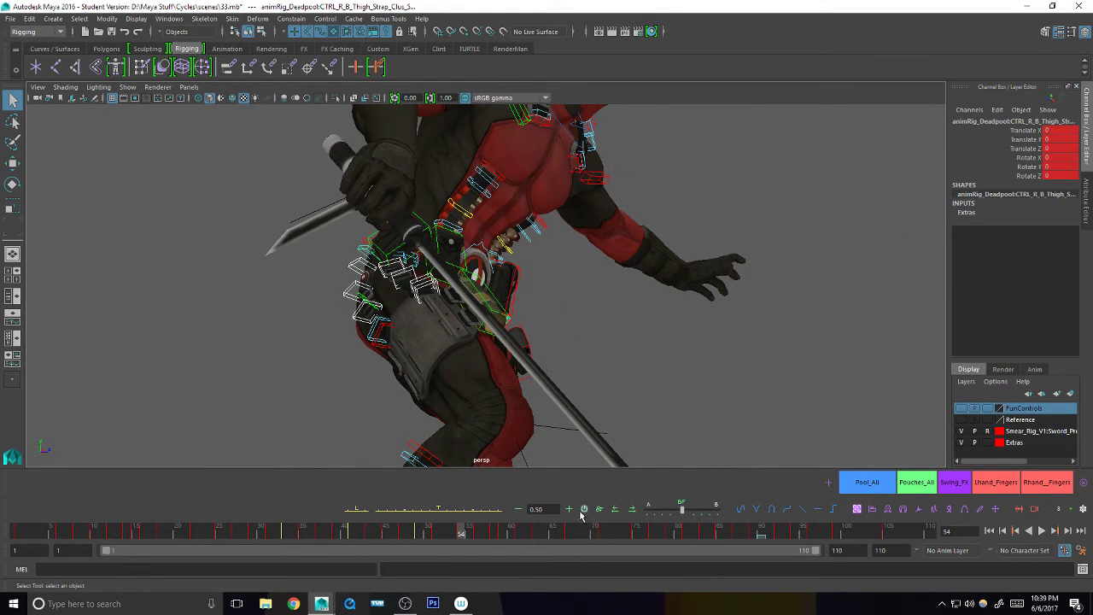
{"action": "left_click", "coordinate": [584, 509]}
{"action": "left_click_drag", "start_coordinate": [587, 401], "coordinate": [615, 409], "text": "alt"}
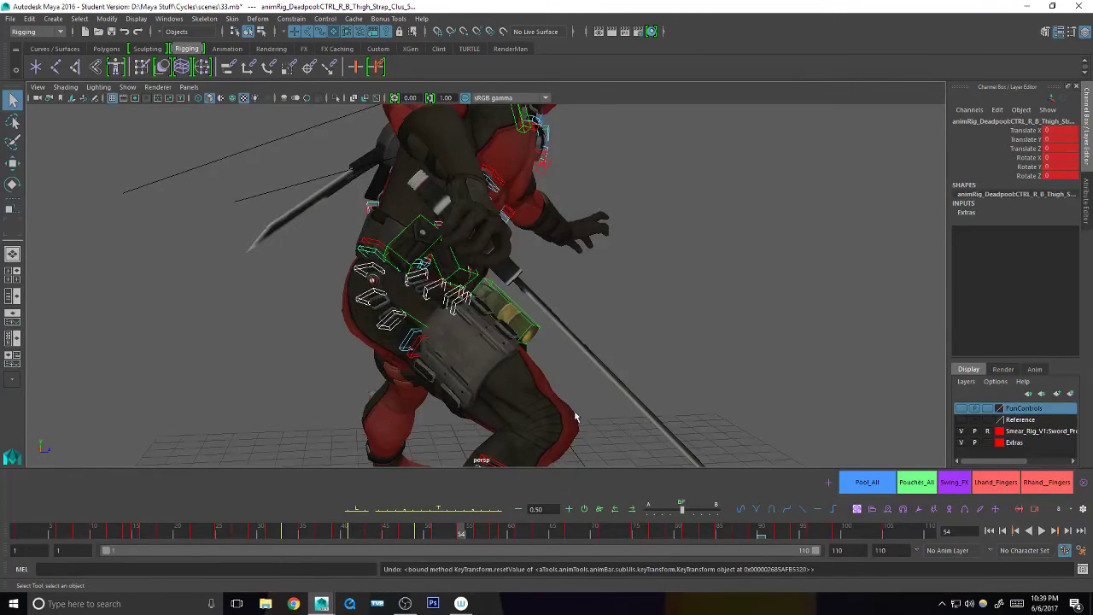
- Move the third control of the right rear thigh strap at frame 54 to translate values -0.2, -0.04 and -0.149
{"action": "left_click", "coordinate": [381, 296]}
{"action": "left_click_drag", "start_coordinate": [392, 341], "coordinate": [538, 287], "text": "alt"}
{"action": "key", "text": "w"}
{"action": "left_click_drag", "start_coordinate": [478, 266], "coordinate": [461, 317], "text": "alt"}
{"action": "key", "text": "q"}
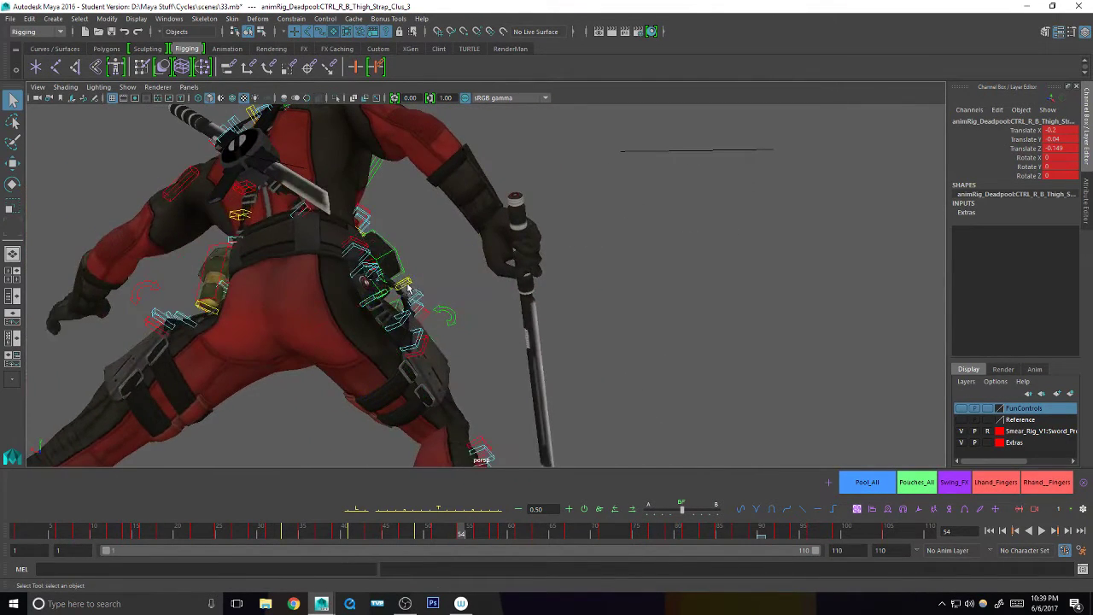
- Move the third control of the right front thigh strap at frame 54 to translate values -0.078, -0.04 and 0.094
{"action": "left_click", "coordinate": [406, 283]}
{"action": "key", "text": "w"}
{"action": "left_click_drag", "start_coordinate": [461, 273], "coordinate": [555, 267], "text": "alt"}
{"action": "key", "text": "q"}
{"action": "right_click_drag", "start_coordinate": [555, 268], "coordinate": [643, 307], "text": "alt"}
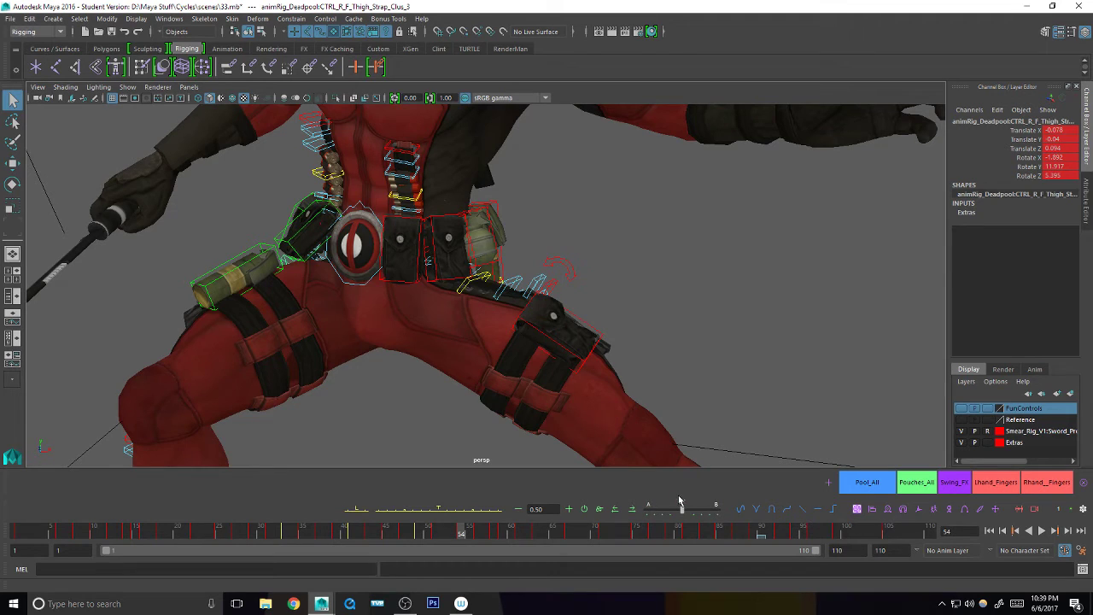
- Select all pouch and strap controls and examine their pose around the hips at frame 56
{"action": "left_click", "coordinate": [910, 481]}
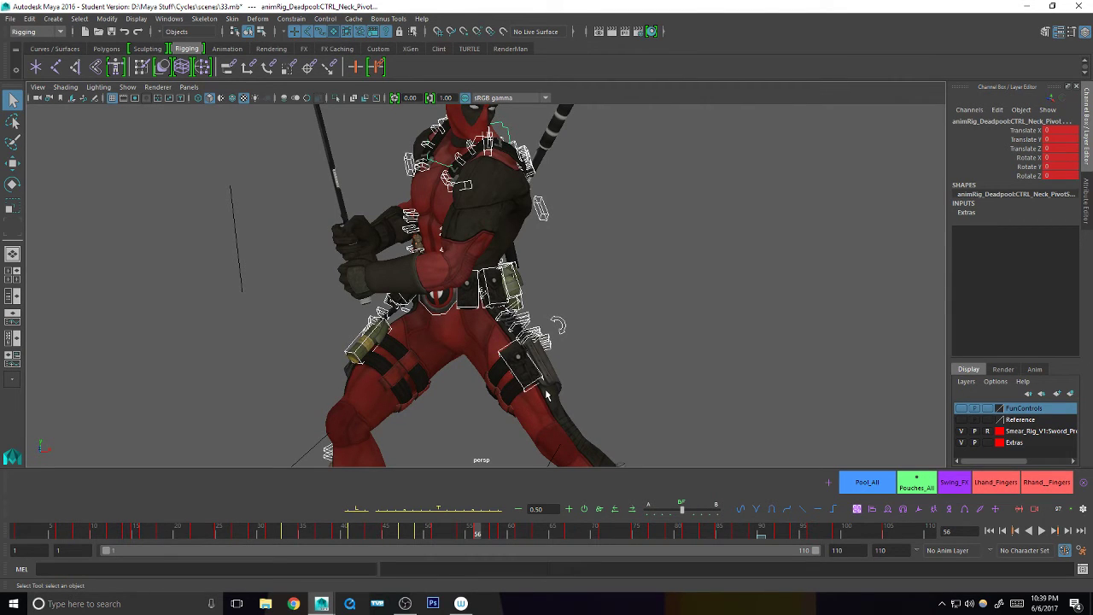
{"action": "left_click_drag", "start_coordinate": [600, 303], "coordinate": [595, 385], "text": "alt"}
{"action": "right_click_drag", "start_coordinate": [595, 385], "coordinate": [605, 365], "text": "alt"}
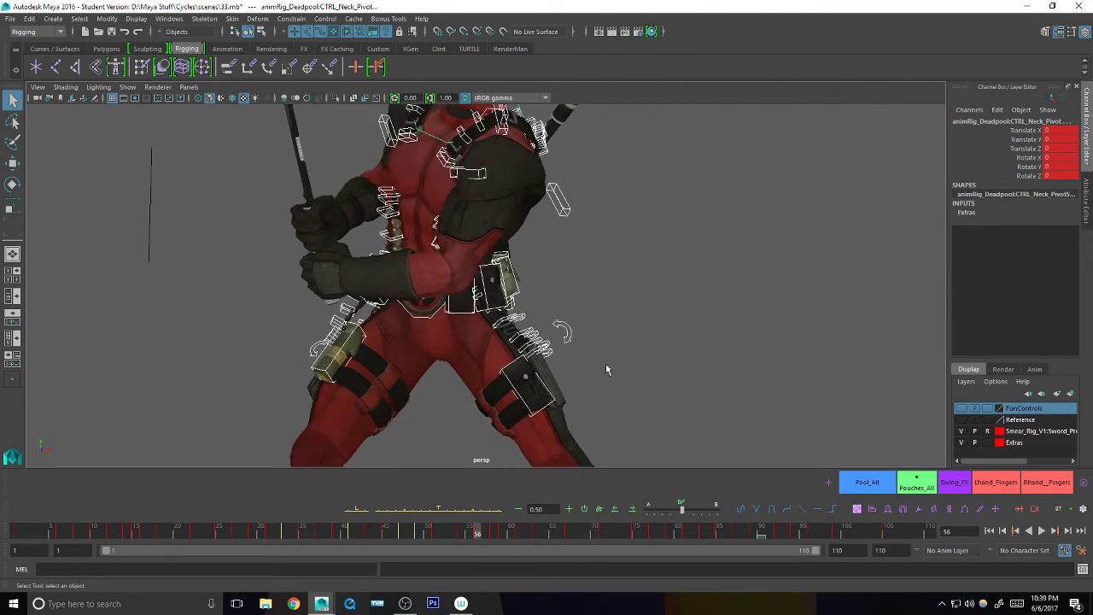
{"action": "left_click_drag", "start_coordinate": [605, 365], "coordinate": [664, 346], "text": "alt"}
{"action": "middle_click_drag", "start_coordinate": [699, 396], "coordinate": [666, 411], "text": "alt"}
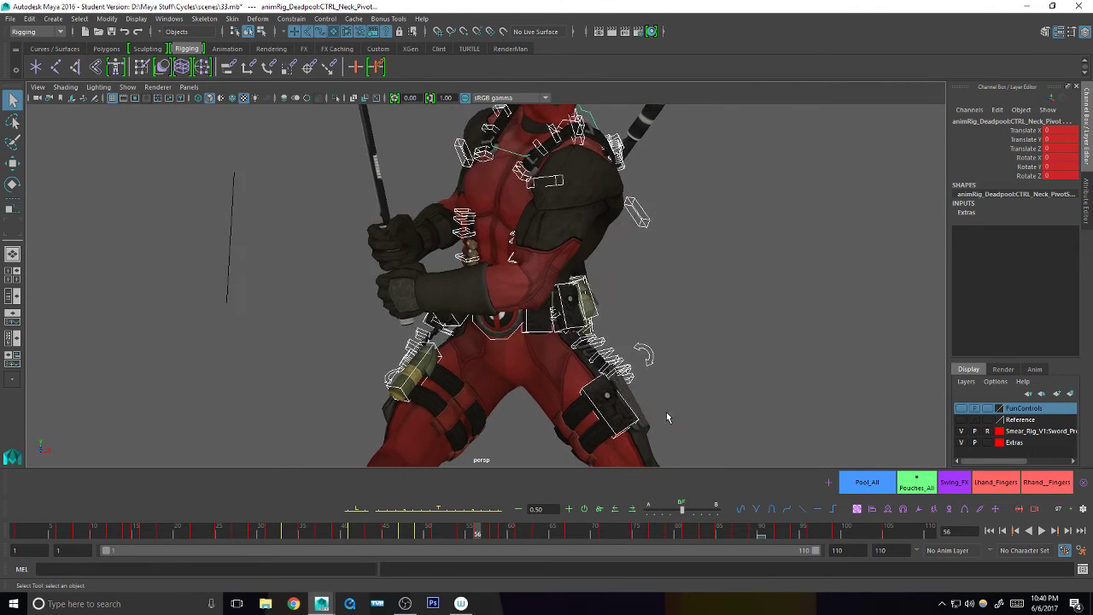
{"action": "left_click_drag", "start_coordinate": [666, 411], "coordinate": [567, 428], "text": "alt"}
{"action": "key", "text": "period"}
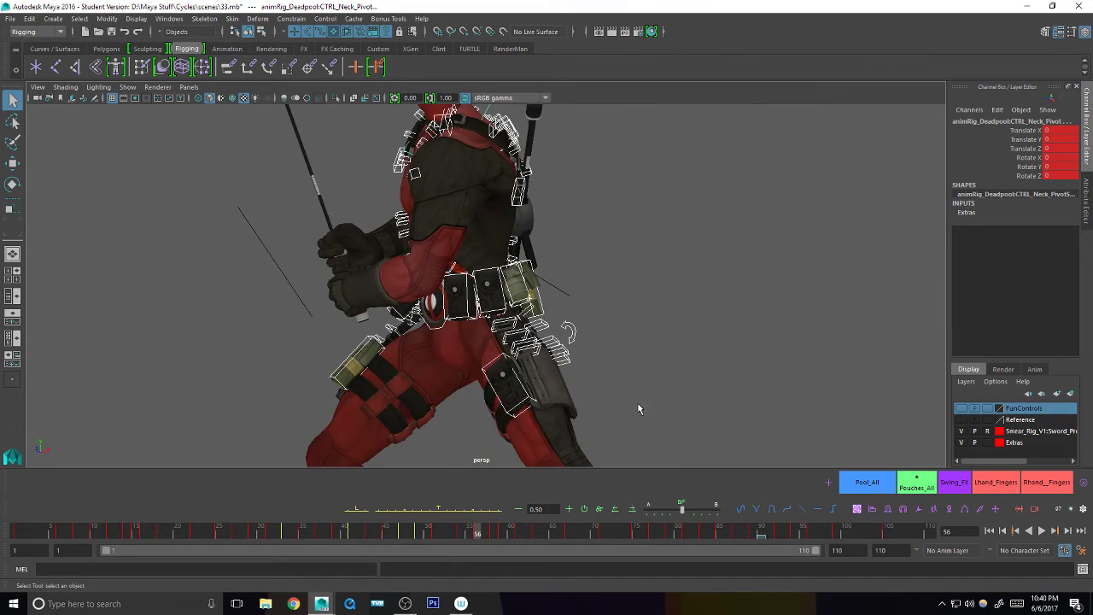
- Reposition the left rear belt pouch at frame 58
{"action": "key", "text": "."}
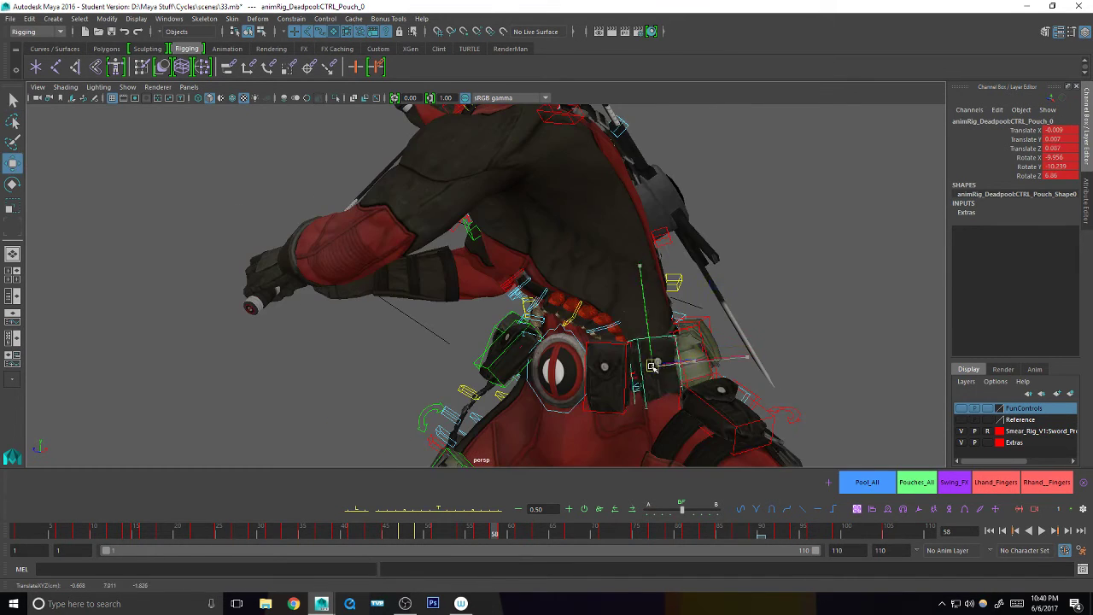
{"action": "mouse_move", "coordinate": [651, 364]}
{"action": "left_mouse_down"}
{"action": "mouse_move", "coordinate": [642, 340]}
{"action": "mouse_move", "coordinate": [648, 365]}
{"action": "mouse_move", "coordinate": [703, 351]}
{"action": "mouse_move", "coordinate": [643, 348]}
{"action": "left_mouse_up"}
{"action": "key", "text": "e"}
{"action": "key", "text": "q"}
{"action": "left_click", "coordinate": [619, 348]}
- Rotate the right front belt pouch to -44.63, 2.871 and -2.056 at frame 58, and rotate the right rear pouch to match
{"action": "left_click", "coordinate": [540, 328]}
{"action": "key", "text": "e"}
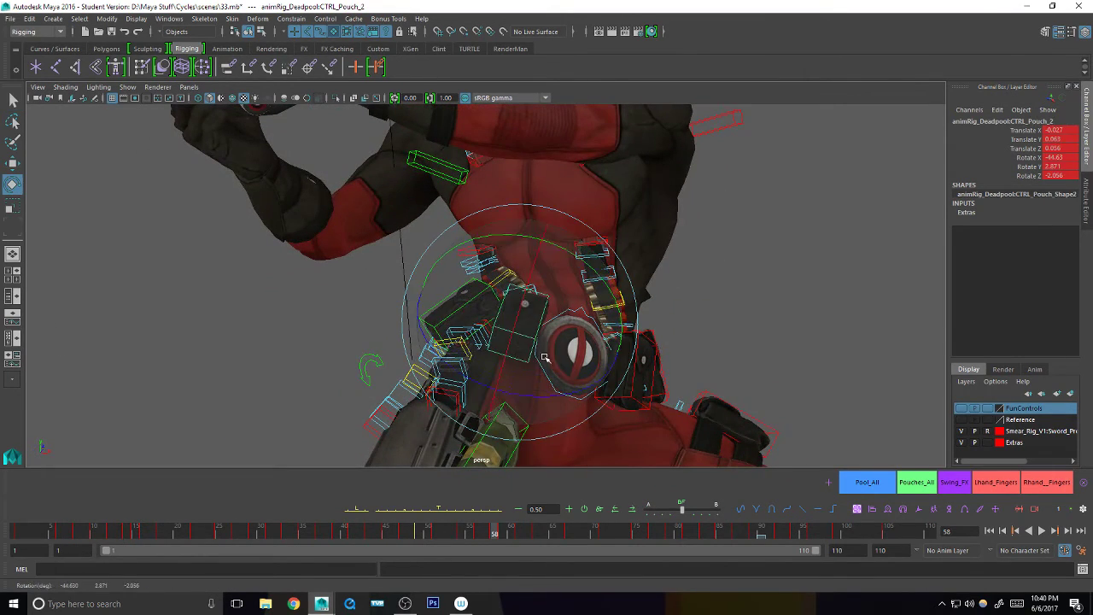
{"action": "key", "text": "q"}
{"action": "mouse_move", "coordinate": [540, 354]}
{"action": "left_mouse_down"}
{"action": "mouse_move", "coordinate": [529, 350]}
{"action": "mouse_move", "coordinate": [546, 351]}
{"action": "left_mouse_up"}
{"action": "key", "text": "e"}
{"action": "left_click_drag", "start_coordinate": [457, 317], "coordinate": [434, 311]}
{"action": "left_click_drag", "start_coordinate": [512, 329], "coordinate": [443, 366], "text": "alt"}
{"action": "key", "text": "q"}
- Reset the later keys of the third right front and rear thigh strap controls to default values in the Graph Editor
{"action": "left_click", "coordinate": [427, 368]}
{"action": "left_click", "coordinate": [431, 369]}
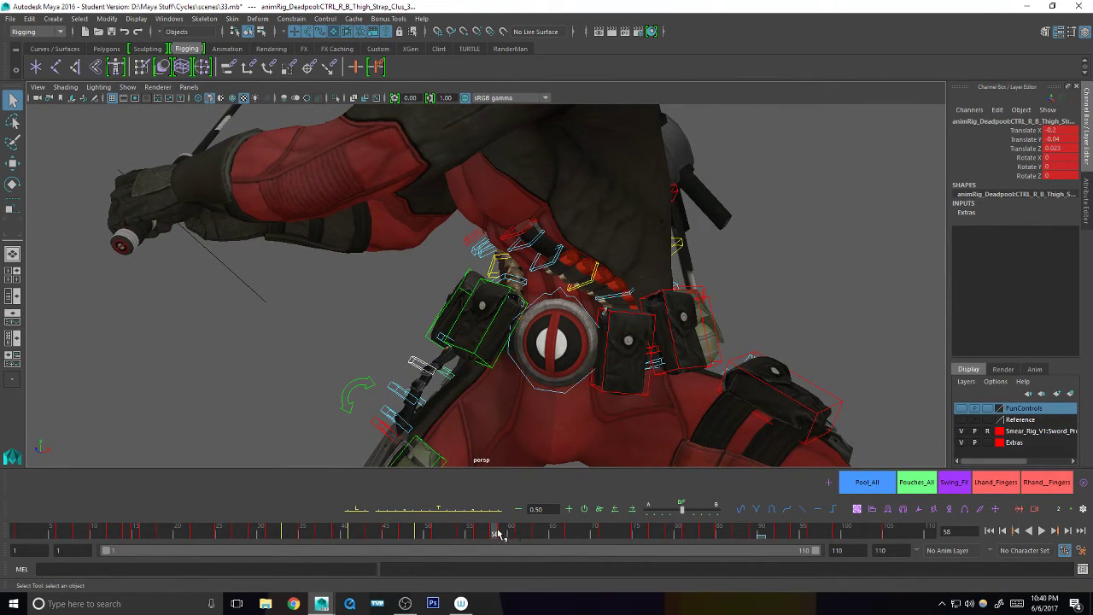
{"action": "key", "text": "ctrl+g"}
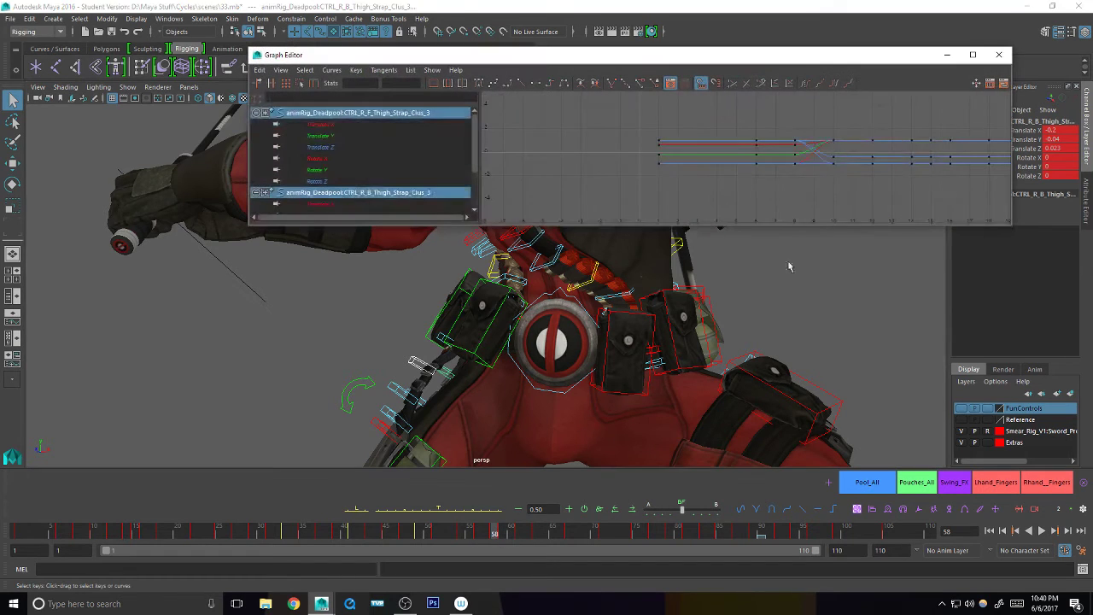
{"action": "key", "text": "a"}
{"action": "middle_click_drag", "start_coordinate": [904, 150], "coordinate": [870, 151], "text": "alt"}
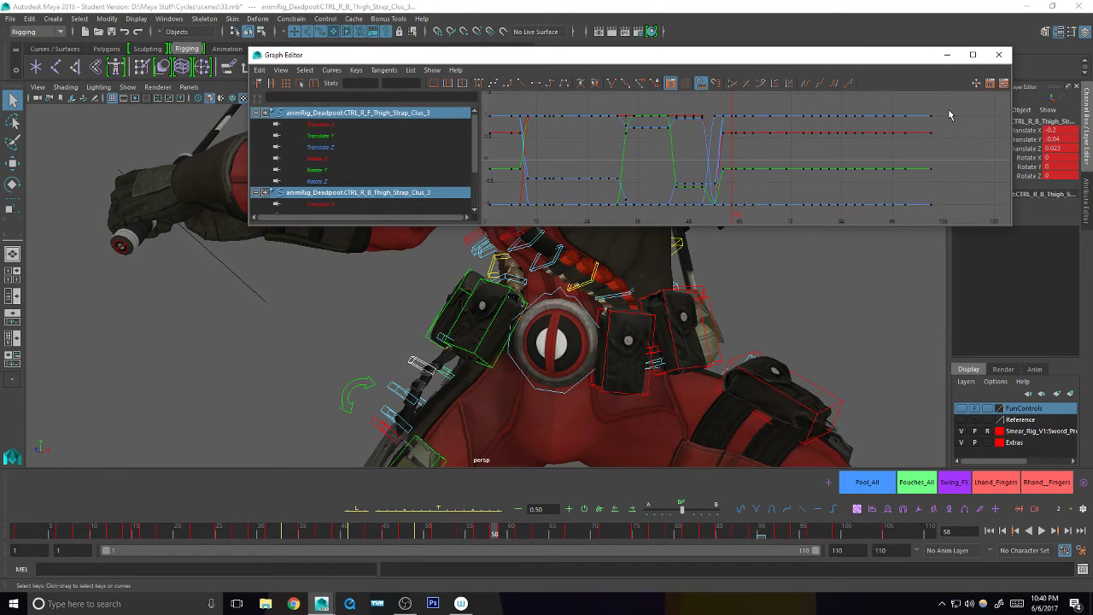
{"action": "left_click_drag", "start_coordinate": [947, 109], "coordinate": [712, 211]}
{"action": "left_click", "coordinate": [587, 507]}
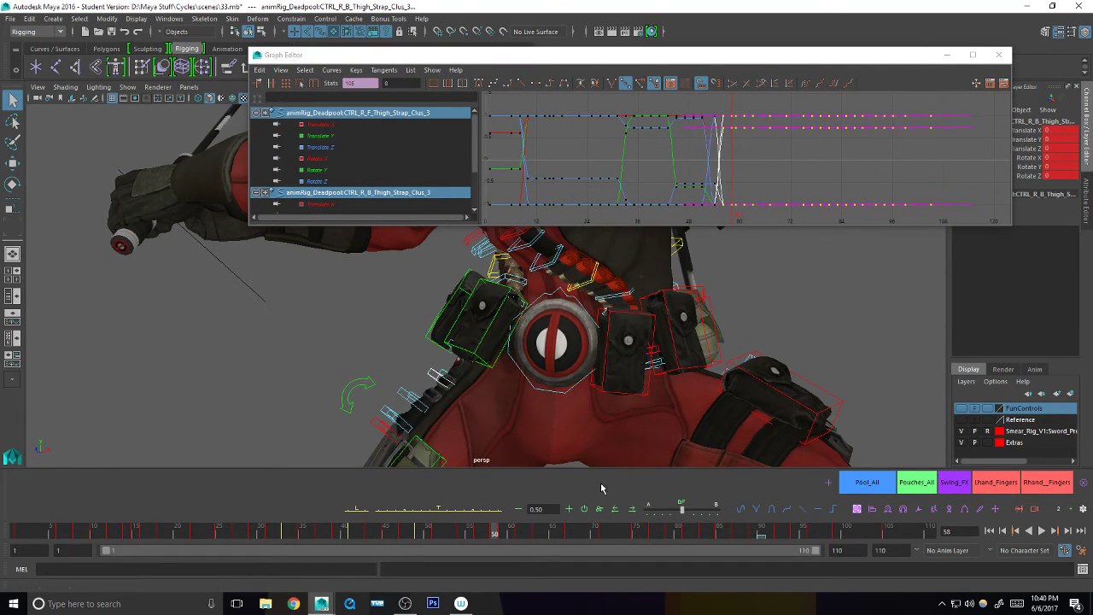
{"action": "left_click", "coordinate": [821, 160]}
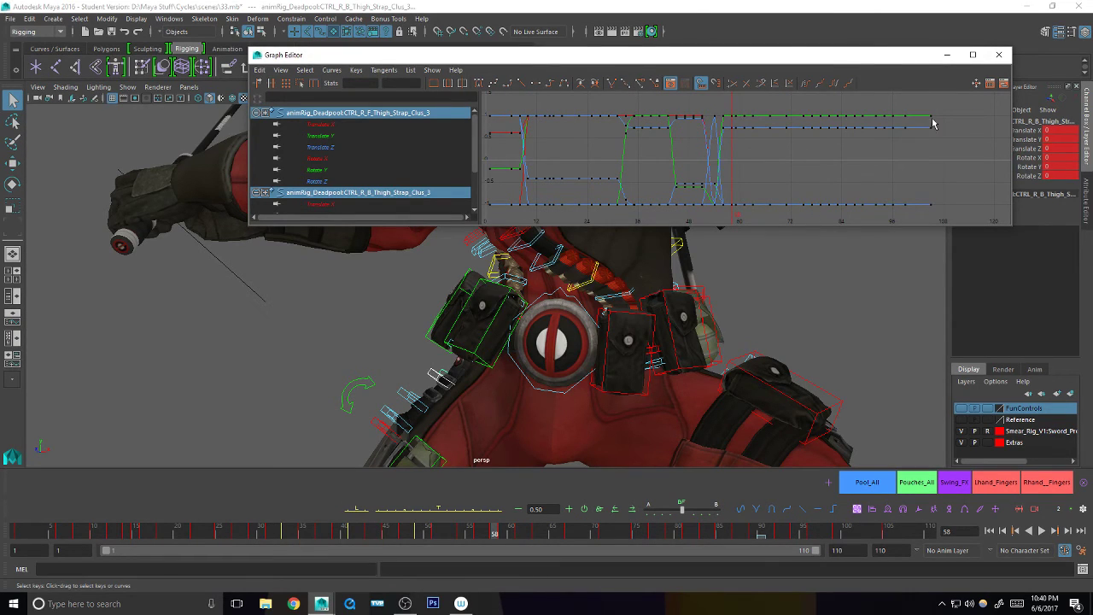
{"action": "left_click", "coordinate": [998, 55]}
- Rotate the right rear belt pouch to -23.782, -4.176 and 4.319 at frame 59 and key it
{"action": "left_click_drag", "start_coordinate": [715, 325], "coordinate": [813, 351], "text": "alt"}
{"action": "left_click_drag", "start_coordinate": [495, 534], "coordinate": [503, 534]}
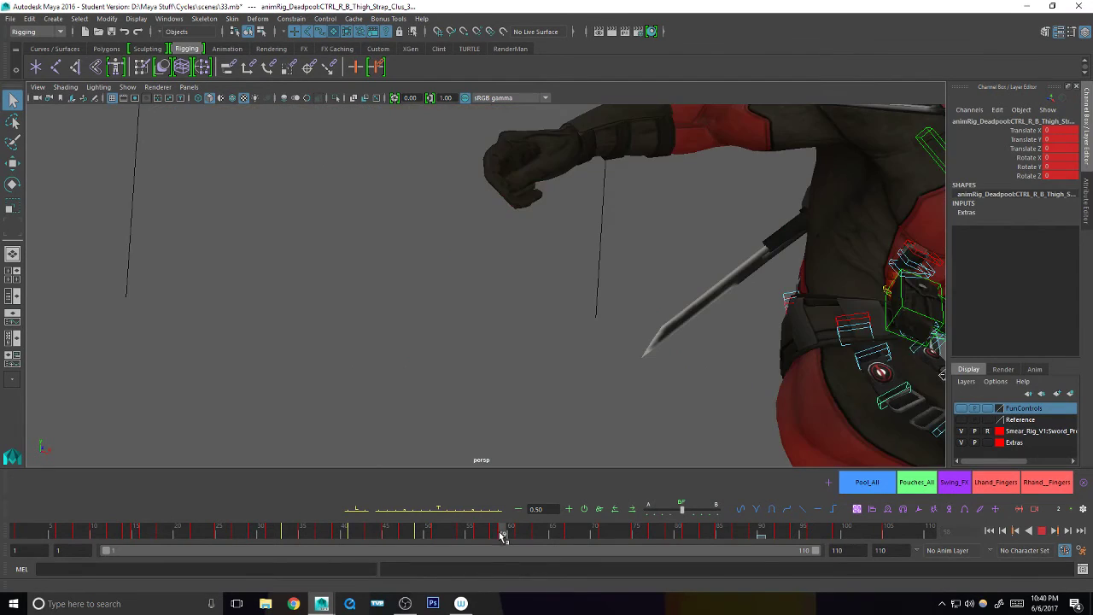
{"action": "right_click_drag", "start_coordinate": [841, 311], "coordinate": [705, 353], "text": "alt"}
{"action": "left_click_drag", "start_coordinate": [705, 354], "coordinate": [683, 348], "text": "alt"}
{"action": "right_click_drag", "start_coordinate": [683, 348], "coordinate": [768, 314], "text": "alt"}
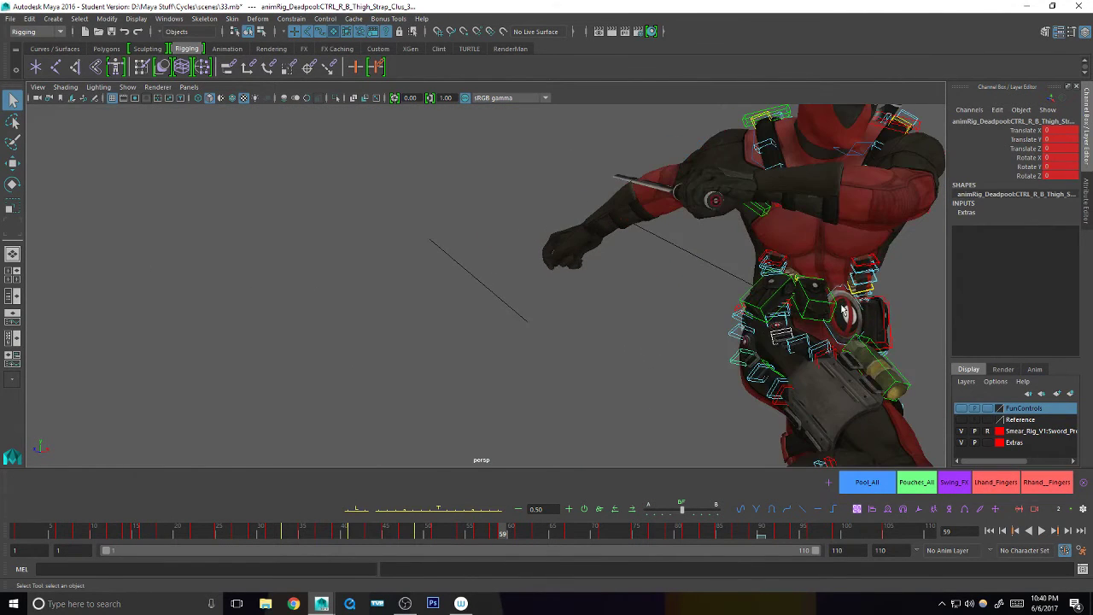
{"action": "left_click", "coordinate": [829, 302]}
{"action": "left_click_drag", "start_coordinate": [829, 302], "coordinate": [695, 361], "text": "alt"}
{"action": "right_click_drag", "start_coordinate": [616, 408], "coordinate": [705, 376], "text": "alt"}
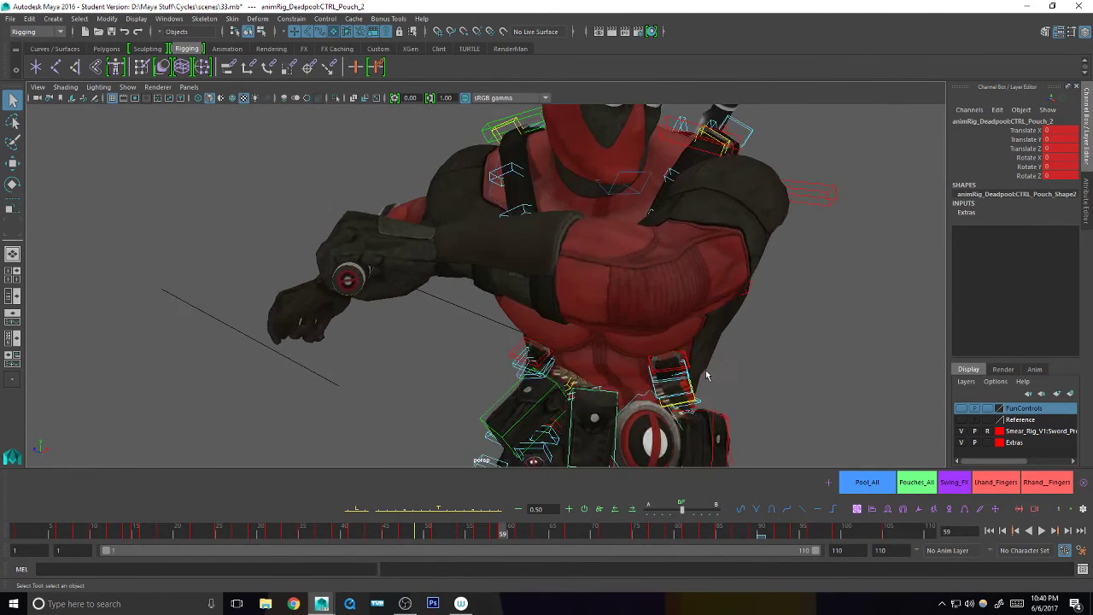
{"action": "middle_click_drag", "start_coordinate": [650, 422], "coordinate": [690, 353], "text": "alt"}
{"action": "left_click", "coordinate": [578, 314]}
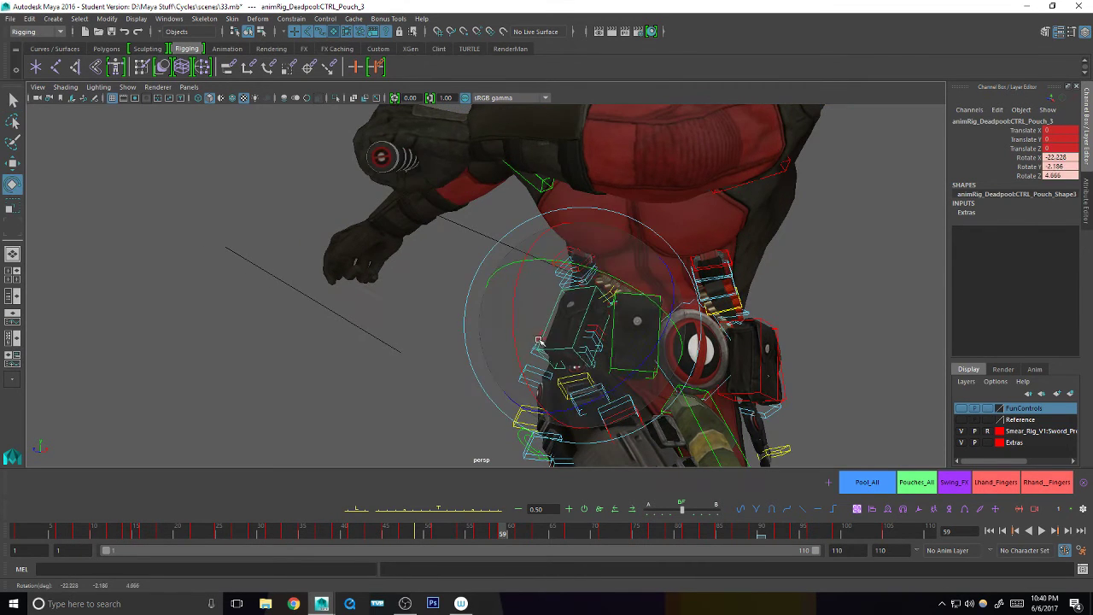
{"action": "key", "text": "s"}
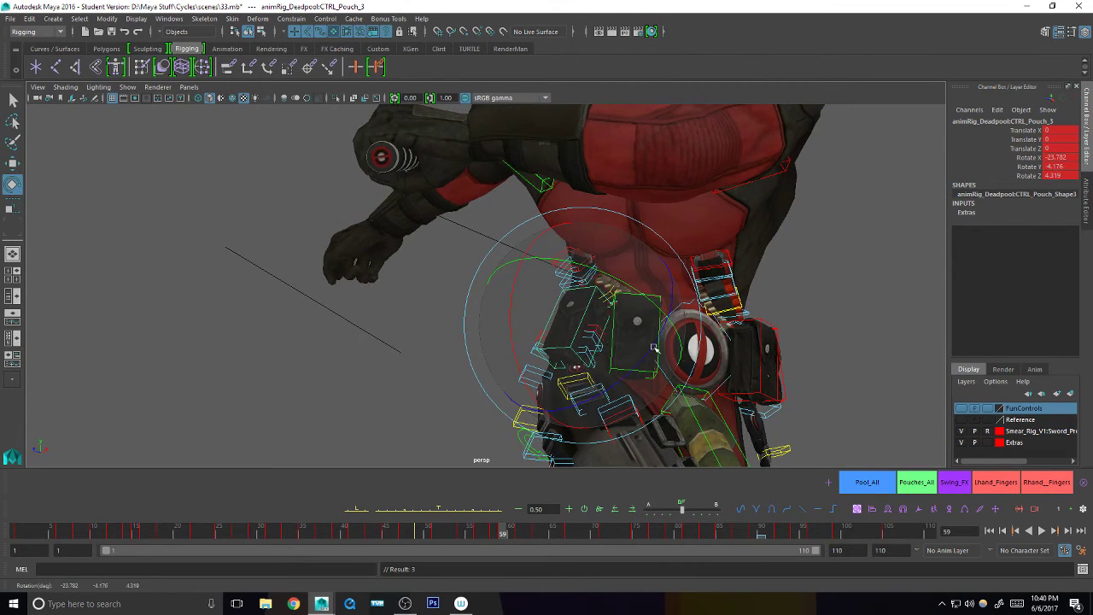
- Try rotating the belt grenade beside the left rear pouch at frame 59
{"action": "left_click_drag", "start_coordinate": [717, 352], "coordinate": [589, 366], "text": "alt"}
{"action": "middle_click_drag", "start_coordinate": [675, 363], "coordinate": [649, 369], "text": "alt"}
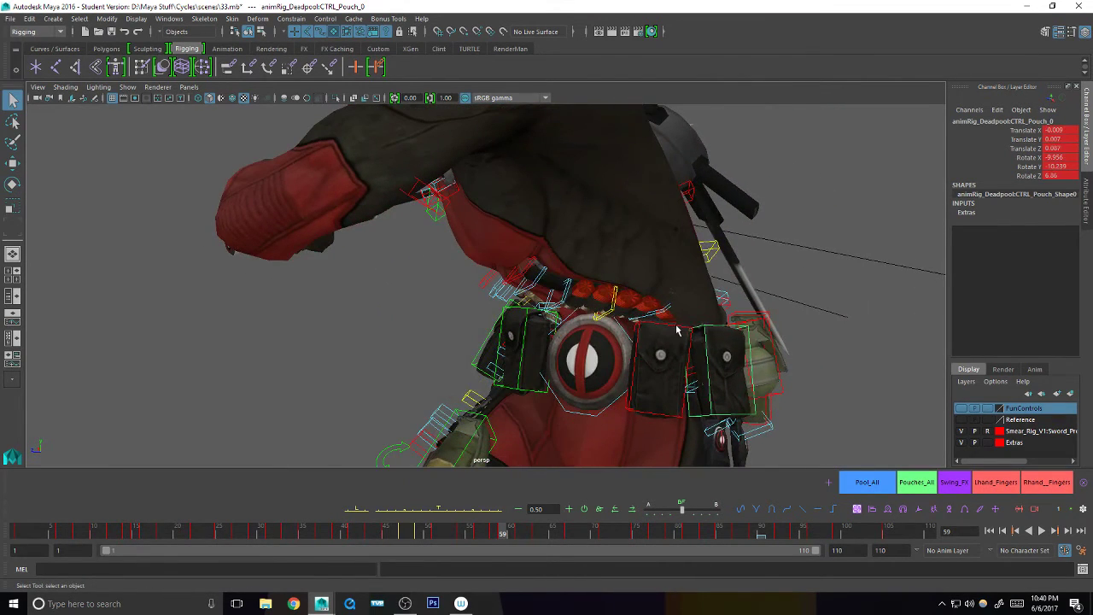
{"action": "left_click", "coordinate": [756, 319]}
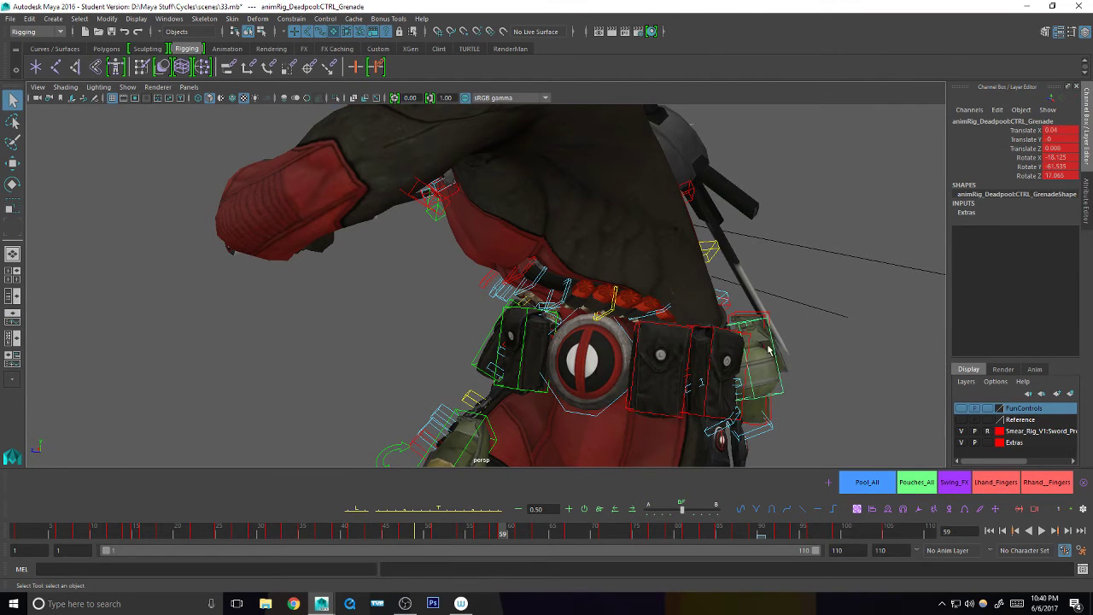
{"action": "left_click_drag", "start_coordinate": [780, 398], "coordinate": [890, 344], "text": "alt"}
{"action": "key", "text": "e"}
{"action": "key", "text": "ctrl+z"}
{"action": "key", "text": "ctrl+z"}
{"action": "key", "text": "q"}
{"action": "key", "text": "e"}
{"action": "key", "text": "q"}
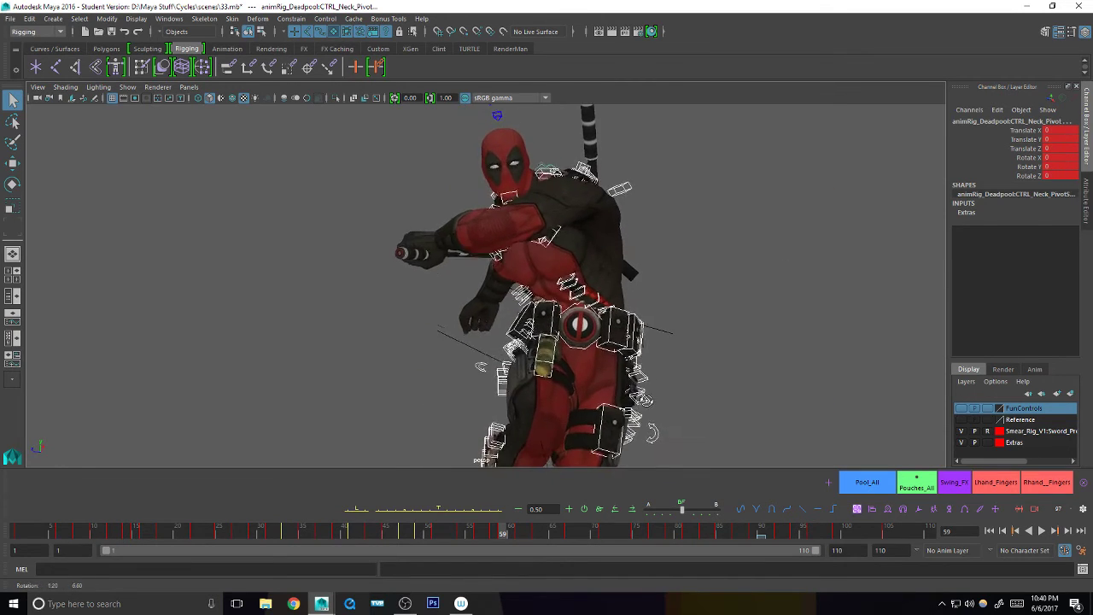
- Move the right rear belt pouch at frame 61 to 0.044, 0.157 and 0.1, and rotate it to -59.538, -1.022 and 0.508
{"action": "left_click_drag", "start_coordinate": [640, 422], "coordinate": [671, 409], "text": "alt"}
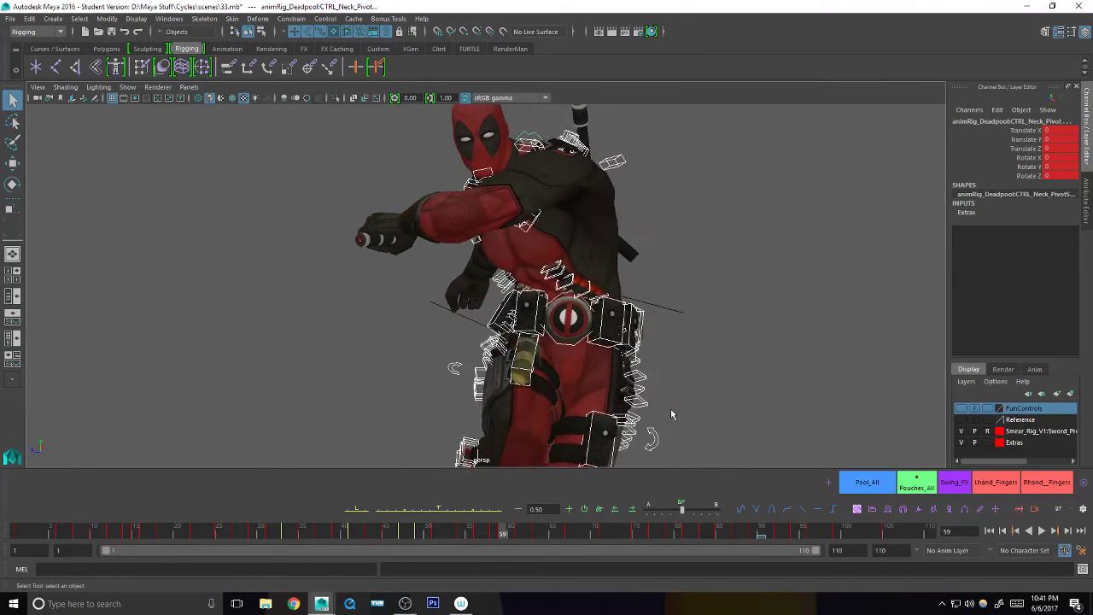
{"action": "key", "text": "period"}
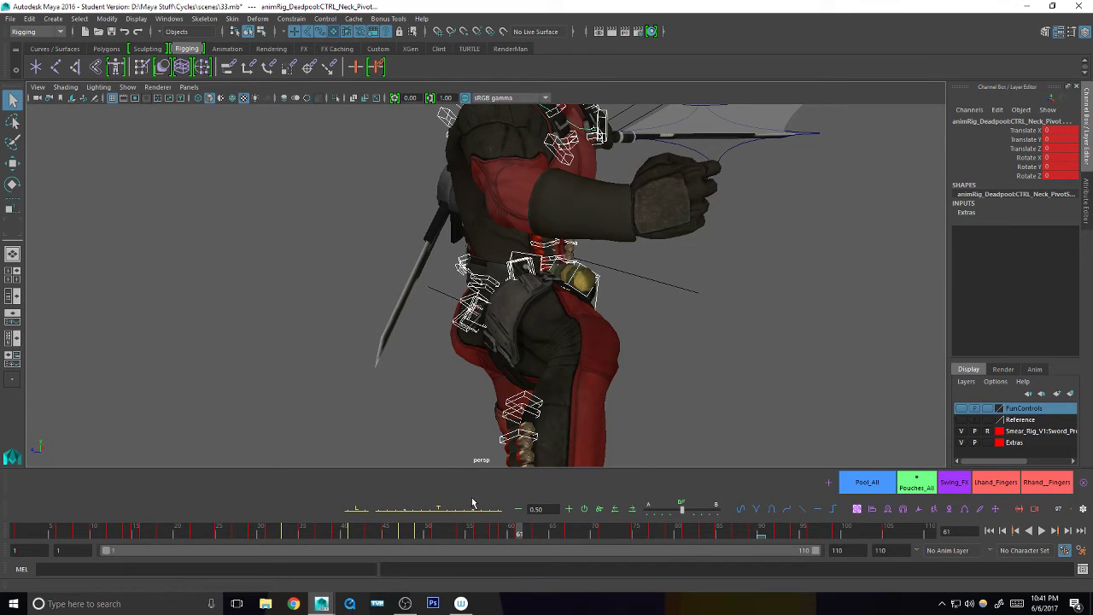
{"action": "right_click_drag", "start_coordinate": [582, 395], "coordinate": [676, 326], "text": "alt"}
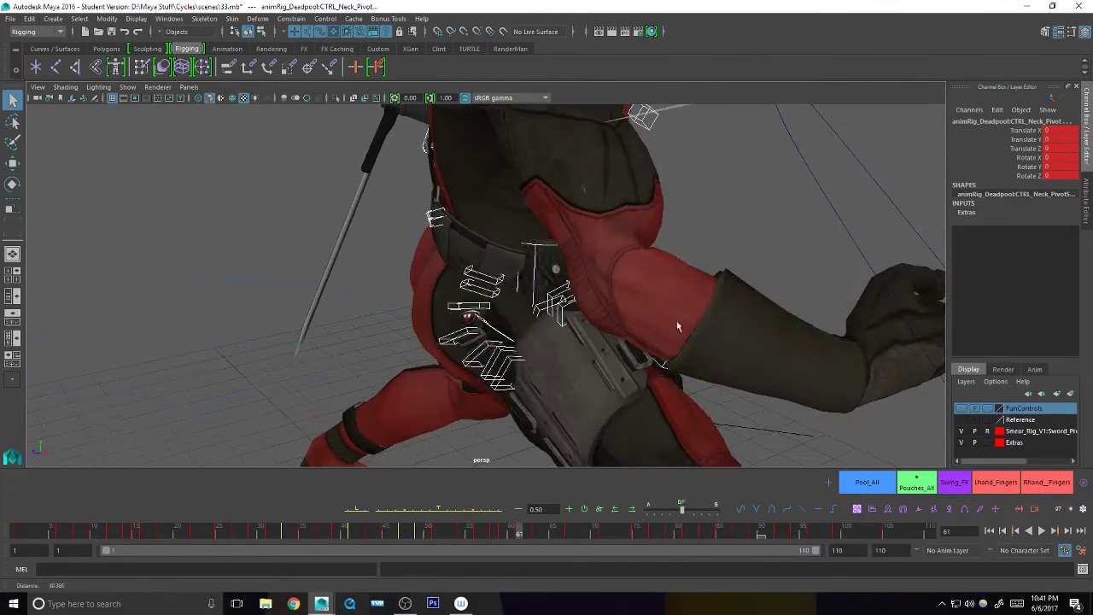
{"action": "left_click", "coordinate": [551, 247]}
{"action": "mouse_move", "coordinate": [552, 251]}
{"action": "left_mouse_down", "text": "alt"}
{"action": "mouse_move", "coordinate": [556, 268]}
{"action": "mouse_move", "coordinate": [598, 268]}
{"action": "mouse_move", "coordinate": [545, 249]}
{"action": "left_mouse_up", "text": "alt"}
{"action": "key", "text": "w"}
{"action": "key", "text": "e"}
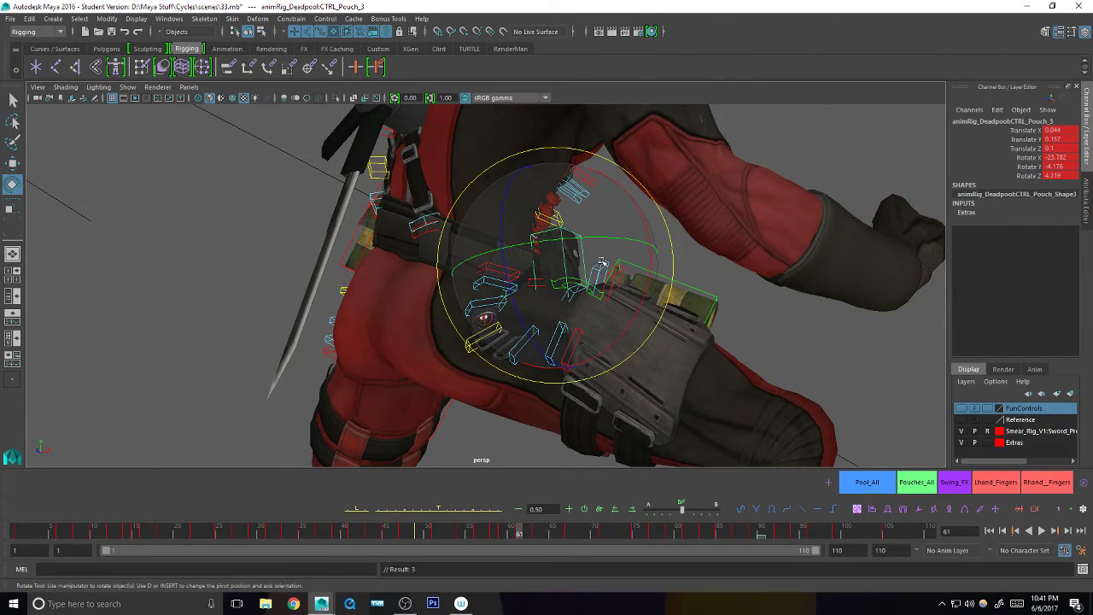
{"action": "left_click_drag", "start_coordinate": [639, 281], "coordinate": [630, 217], "text": "alt"}
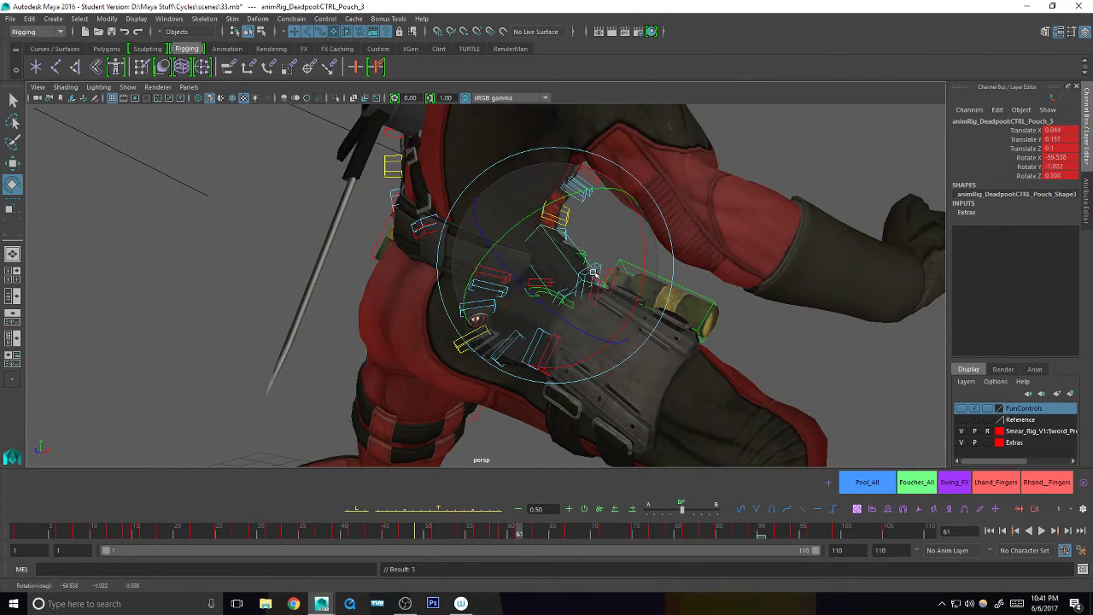
{"action": "key", "text": "w"}
{"action": "left_click_drag", "start_coordinate": [594, 273], "coordinate": [498, 288], "text": "alt"}
- Move the right front belt pouch at frame 61 to 0.005, -0.096 and 0.147, and rotate it to -60.663, 9.78 and -4.541
{"action": "key", "text": "q"}
{"action": "left_click", "coordinate": [604, 274]}
{"action": "left_click_drag", "start_coordinate": [605, 276], "coordinate": [655, 282], "text": "alt"}
{"action": "key", "text": "e"}
{"action": "mouse_move", "coordinate": [591, 332]}
{"action": "left_mouse_down"}
{"action": "mouse_move", "coordinate": [601, 282]}
{"action": "mouse_move", "coordinate": [613, 314]}
{"action": "mouse_move", "coordinate": [576, 336]}
{"action": "mouse_move", "coordinate": [584, 324]}
{"action": "left_mouse_up"}
{"action": "key", "text": "q"}
{"action": "key", "text": "w"}
{"action": "left_click_drag", "start_coordinate": [646, 192], "coordinate": [658, 261]}
{"action": "left_click_drag", "start_coordinate": [600, 293], "coordinate": [597, 298]}
{"action": "left_click_drag", "start_coordinate": [596, 298], "coordinate": [632, 297], "text": "alt"}
{"action": "key", "text": "e"}
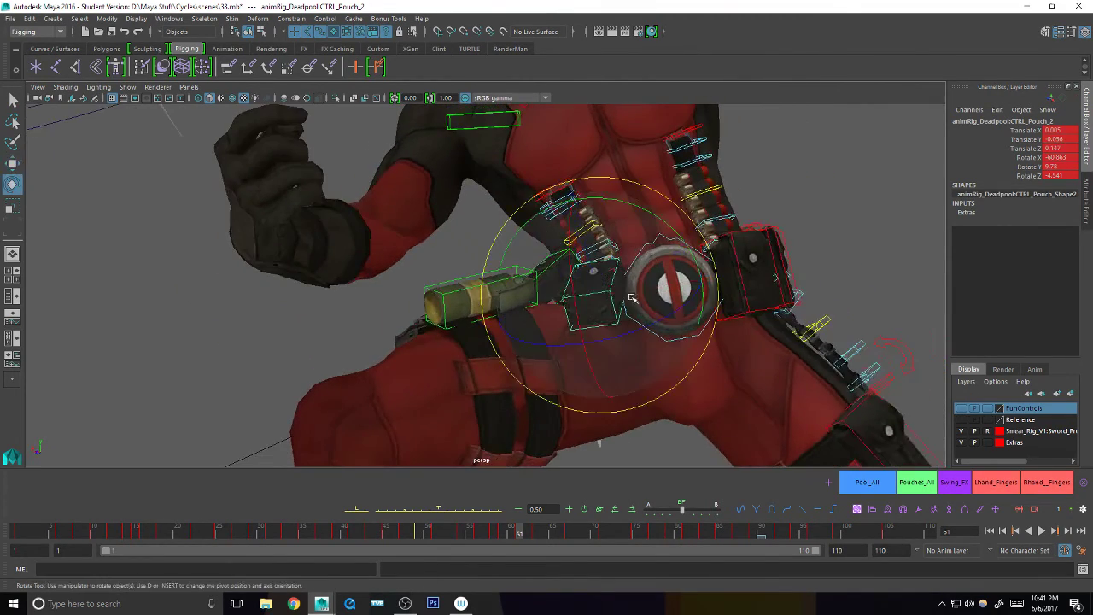
{"action": "left_click_drag", "start_coordinate": [643, 365], "coordinate": [714, 336], "text": "alt"}
{"action": "key", "text": "q"}
- Key all pouch and strap controls at frame 61 and advance to frame 63
{"action": "left_click", "coordinate": [925, 483]}
{"action": "key", "text": "s"}
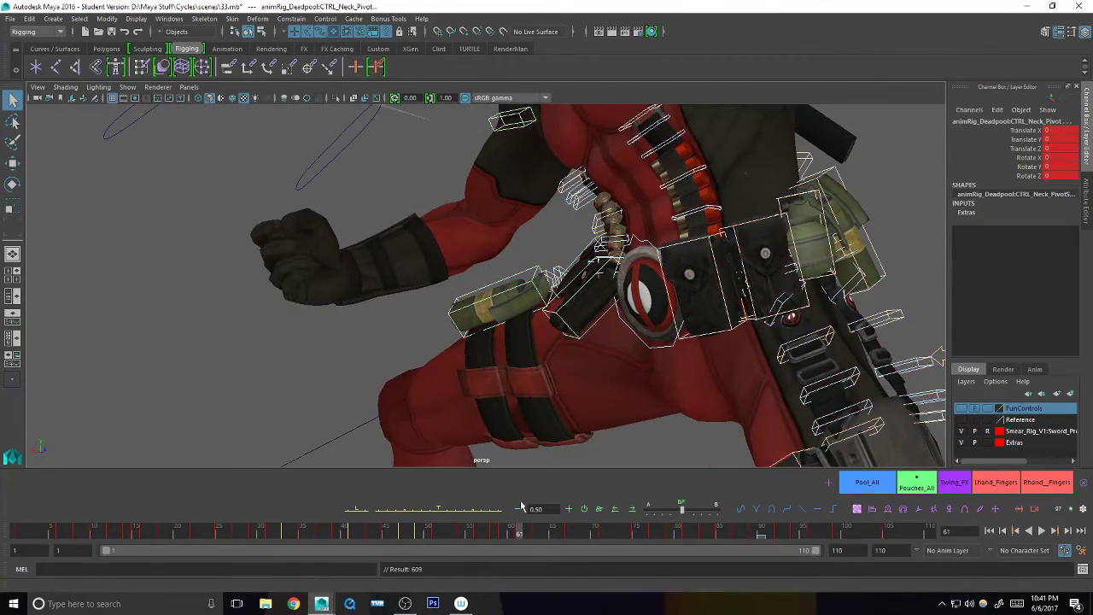
{"action": "left_click_drag", "start_coordinate": [519, 532], "coordinate": [536, 531]}
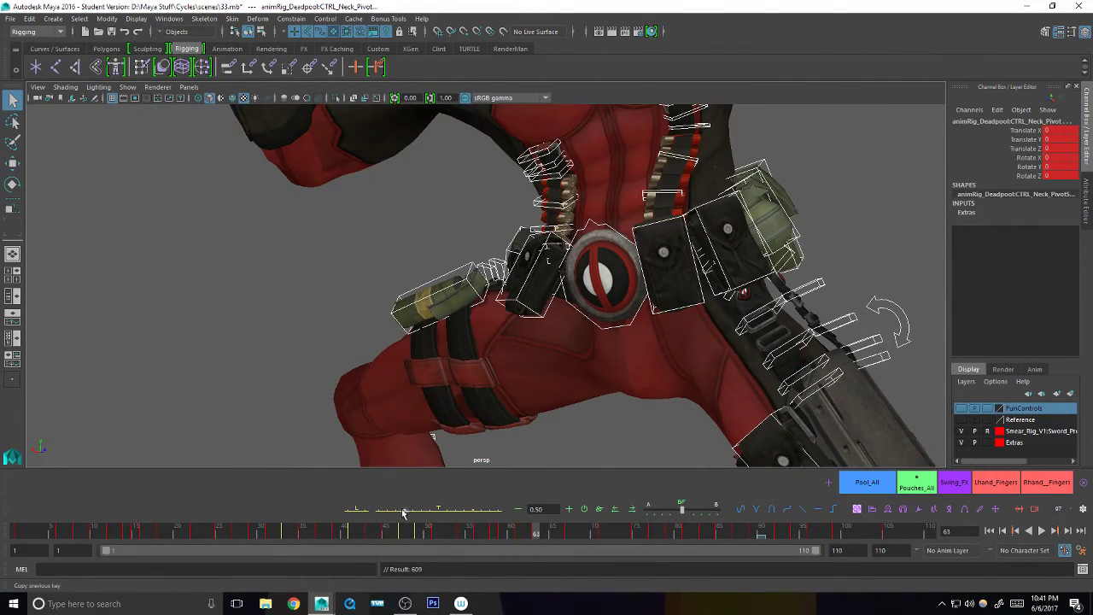
- Adjust and reset the right front belt pouch at frame 63, and compare its pose with frame 61
{"action": "left_click_drag", "start_coordinate": [559, 394], "coordinate": [629, 406], "text": "alt"}
{"action": "left_click", "coordinate": [591, 292]}
{"action": "mouse_move", "coordinate": [592, 292]}
{"action": "left_mouse_down", "text": "alt"}
{"action": "mouse_move", "coordinate": [639, 274]}
{"action": "mouse_move", "coordinate": [605, 361]}
{"action": "mouse_move", "coordinate": [595, 281]}
{"action": "left_mouse_up", "text": "alt"}
{"action": "key", "text": "e"}
{"action": "key", "text": "w"}
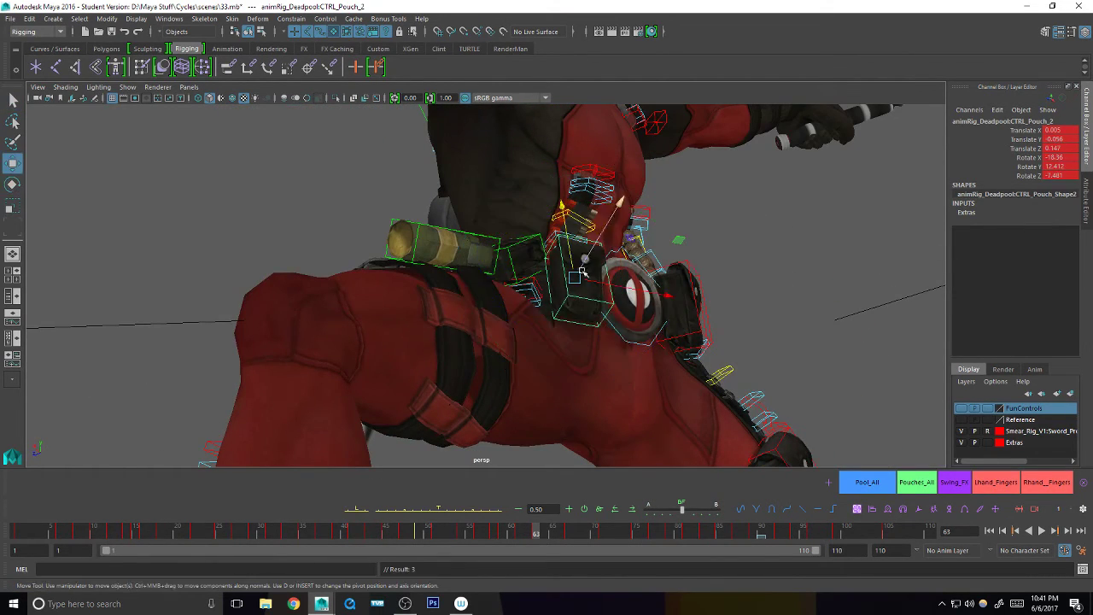
{"action": "left_click", "coordinate": [584, 508]}
{"action": "key", "text": "e"}
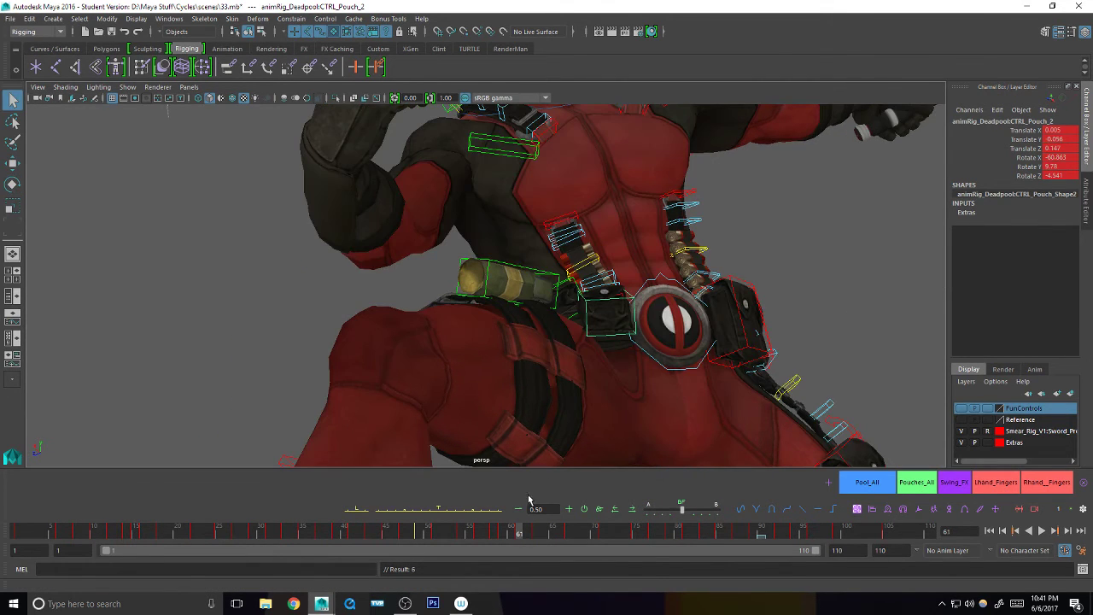
{"action": "left_click_drag", "start_coordinate": [564, 410], "coordinate": [609, 409], "text": "alt"}
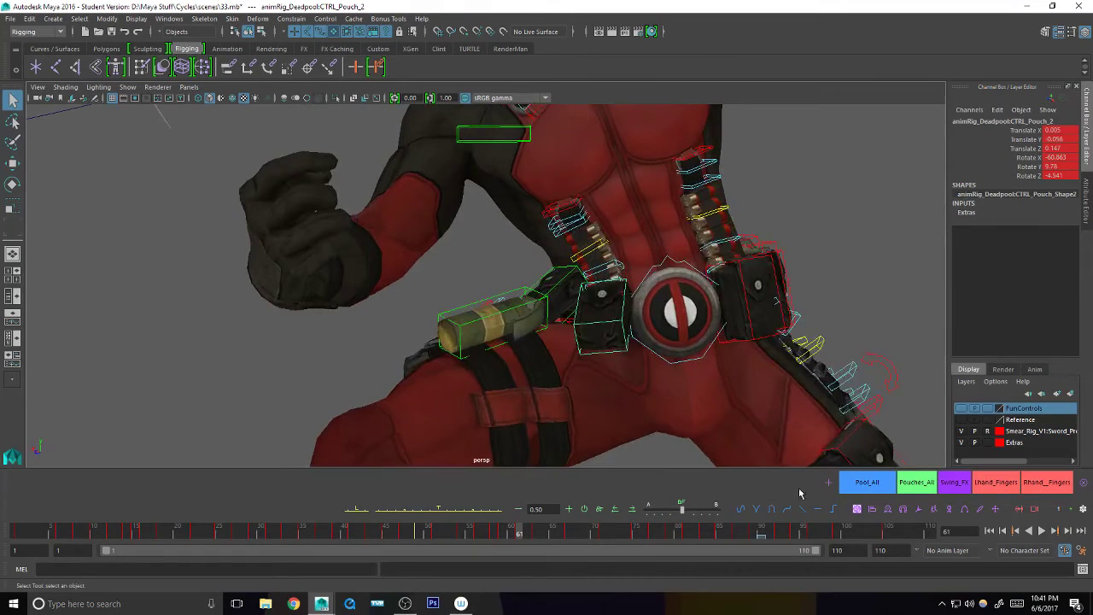
- Select all pouch and strap controls and copy their previous key pose onto frames 67 and 71
{"action": "left_click", "coordinate": [910, 488]}
{"action": "left_click_drag", "start_coordinate": [522, 533], "coordinate": [569, 534]}
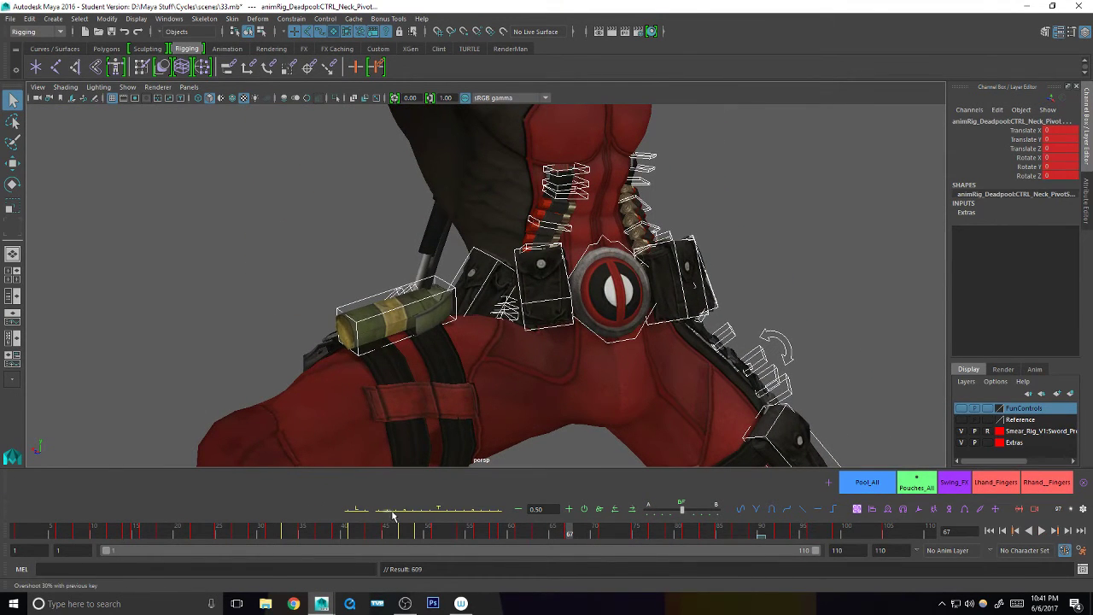
{"action": "left_click_drag", "start_coordinate": [520, 398], "coordinate": [576, 398], "text": "alt"}
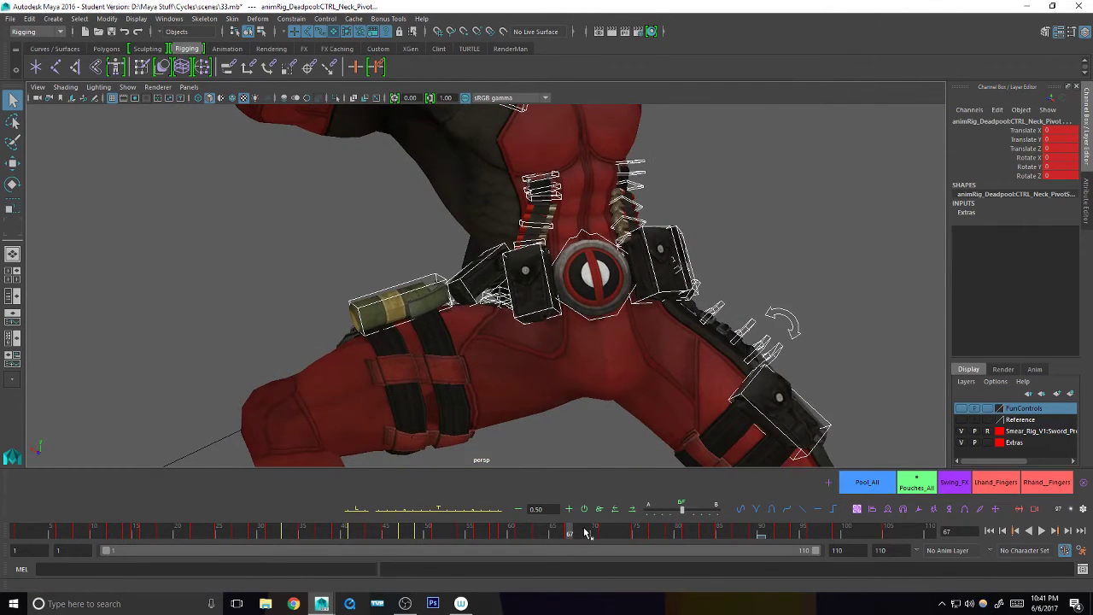
{"action": "left_click_drag", "start_coordinate": [585, 533], "coordinate": [602, 533]}
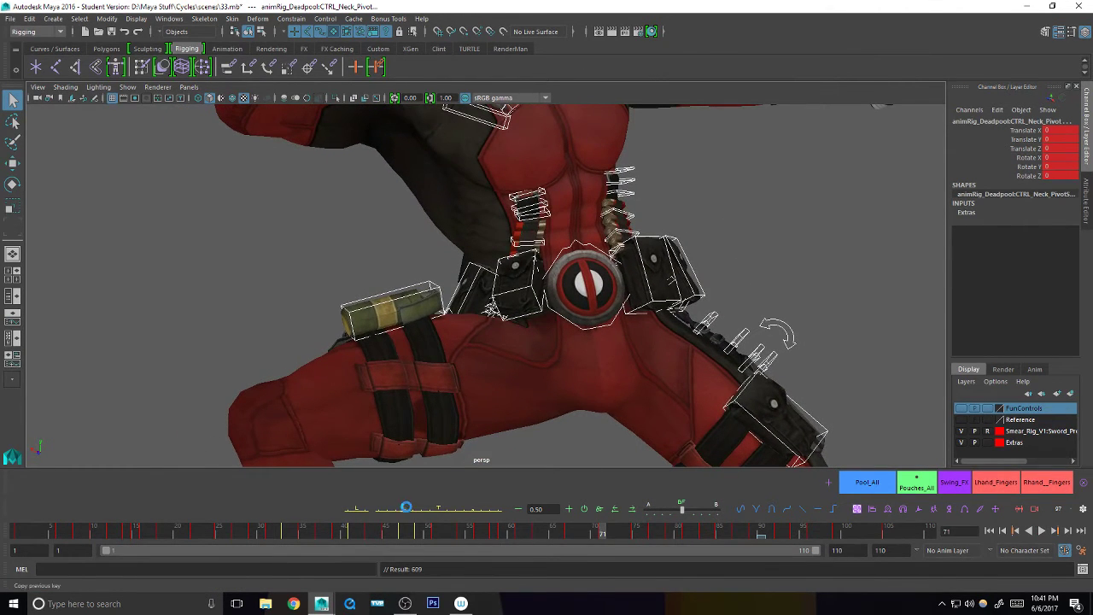
{"action": "key", "text": "comma"}
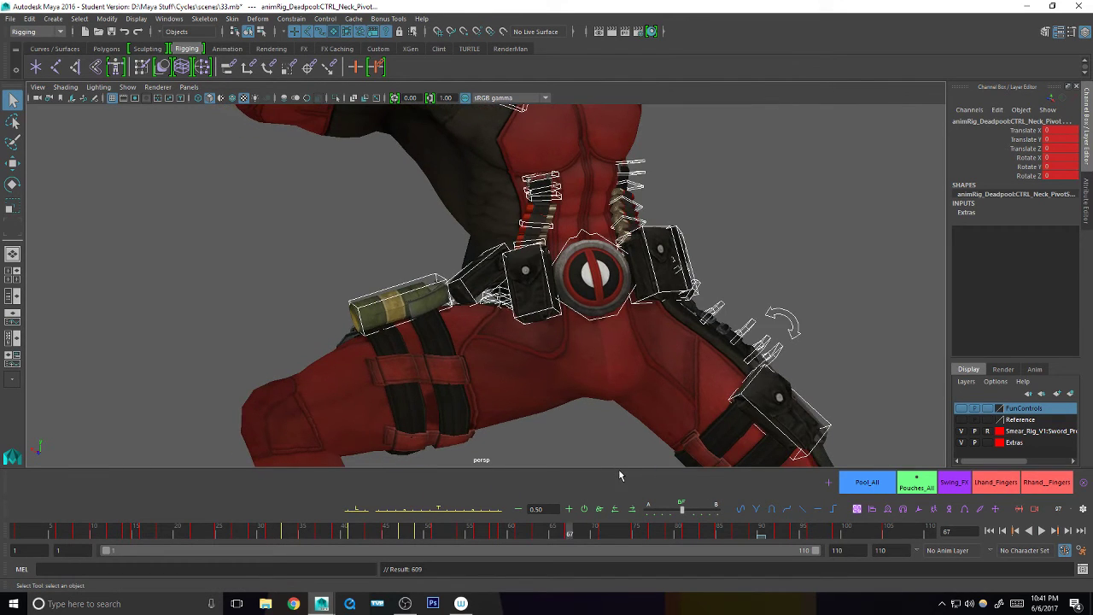
- Copy the previous key pose of all pouch and strap controls onto frames 75 and 77
{"action": "key", "text": "period"}
{"action": "key", "text": "period"}
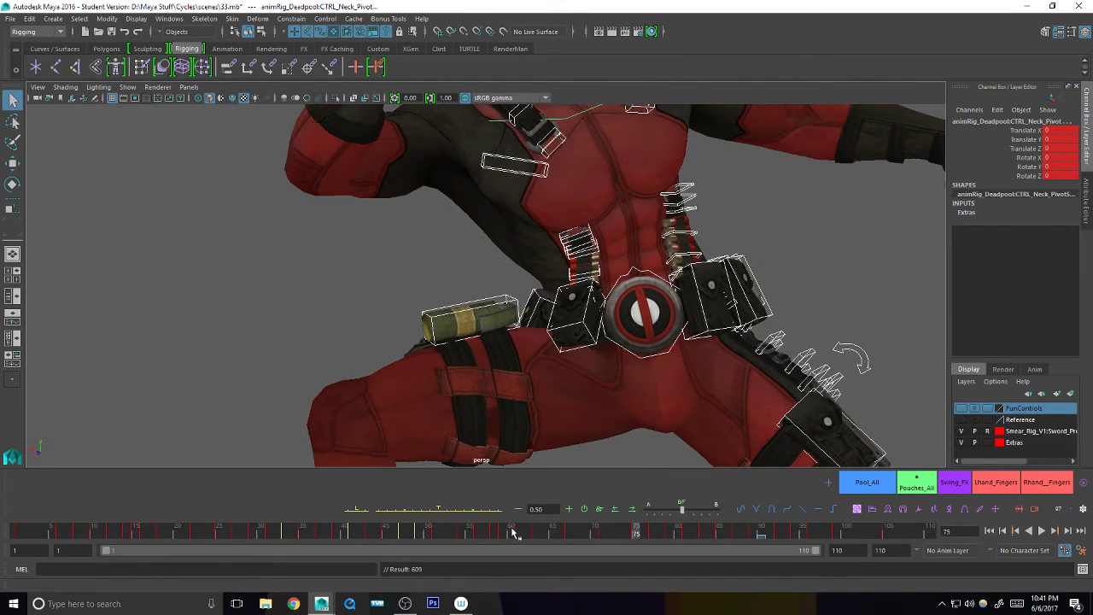
{"action": "left_click", "coordinate": [410, 512]}
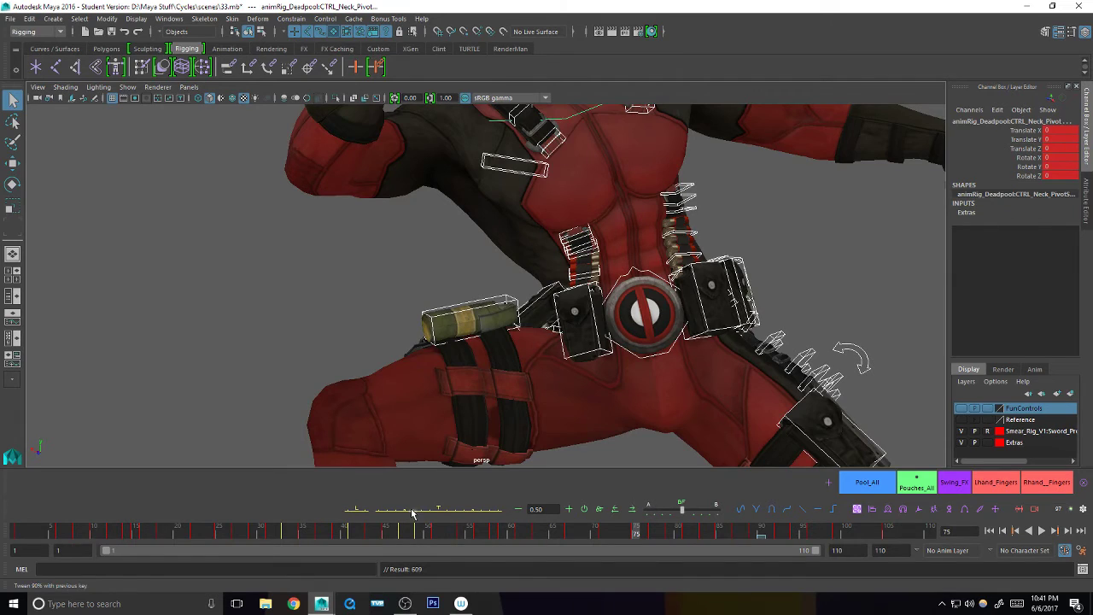
{"action": "key", "text": "period"}
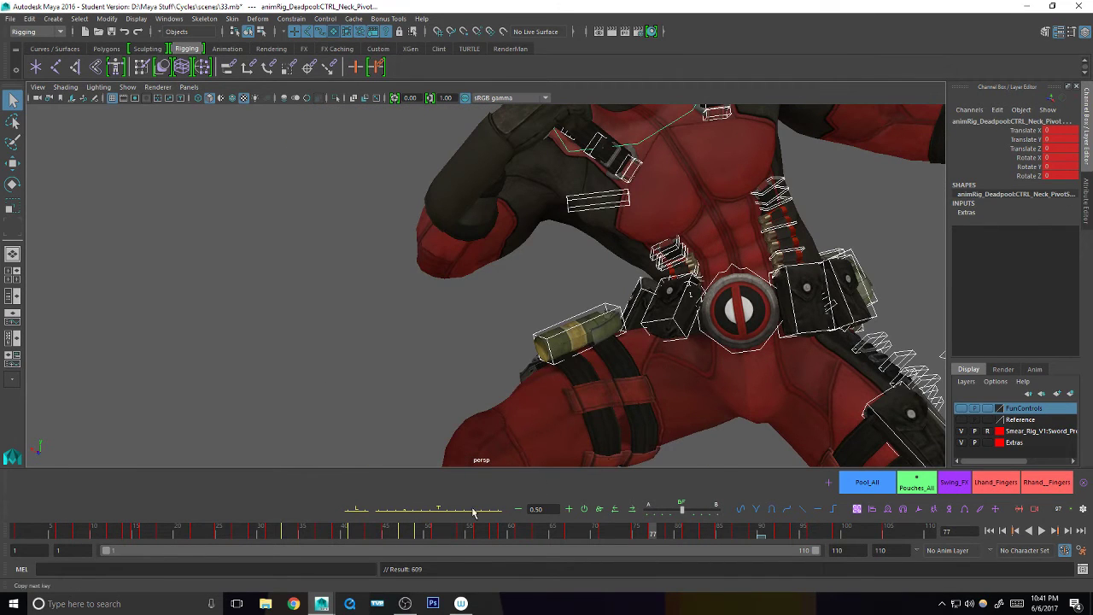
{"action": "left_click", "coordinate": [406, 511]}
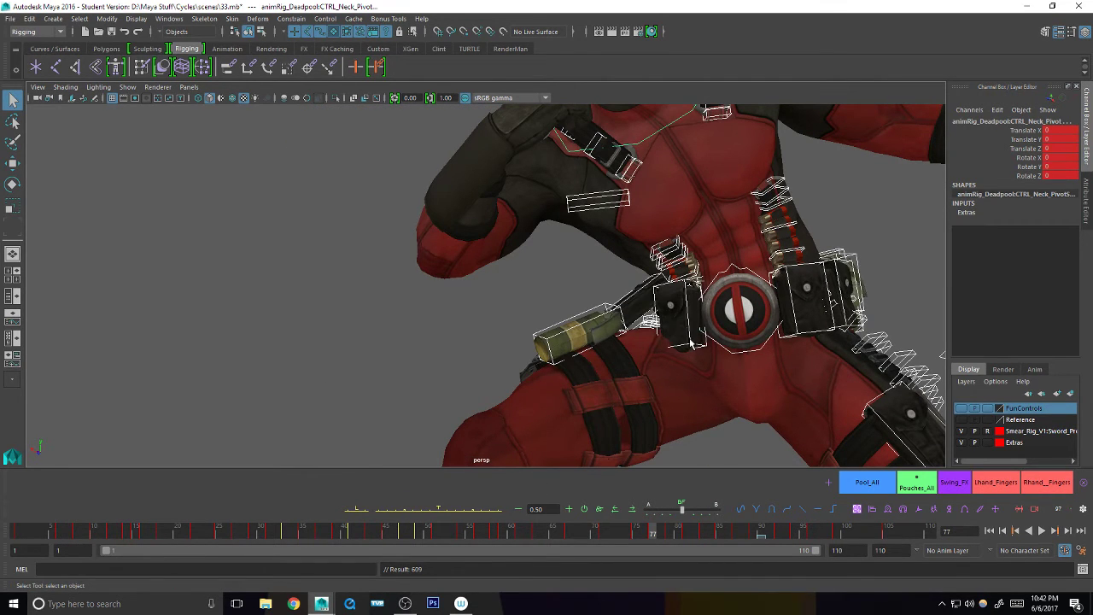
- Adjust the rotation of the right front belt pouch at frame 77
{"action": "key", "text": "comma"}
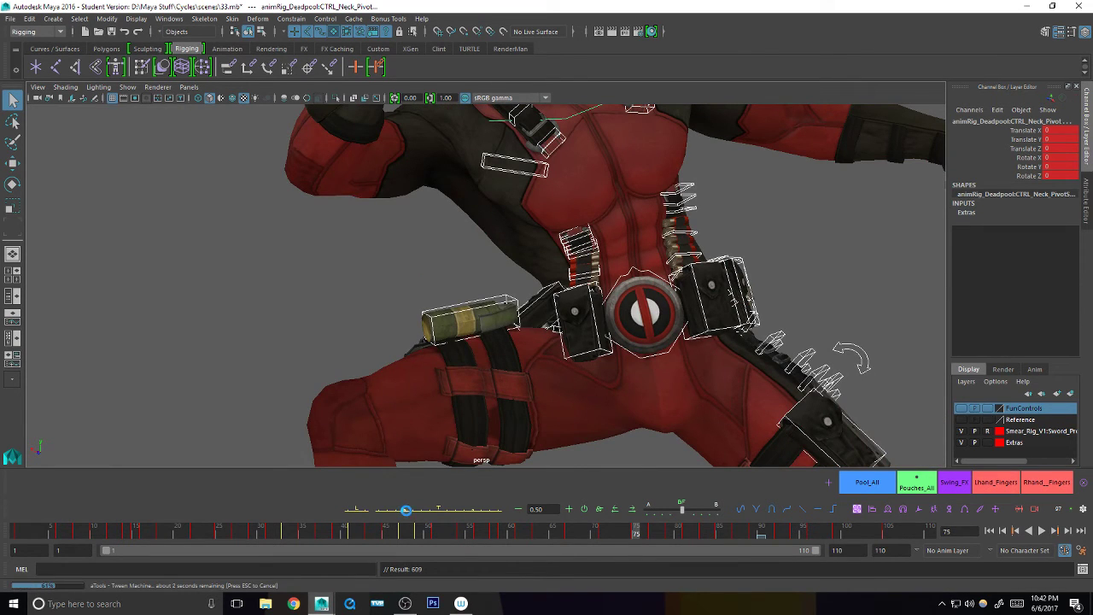
{"action": "left_click", "coordinate": [689, 344]}
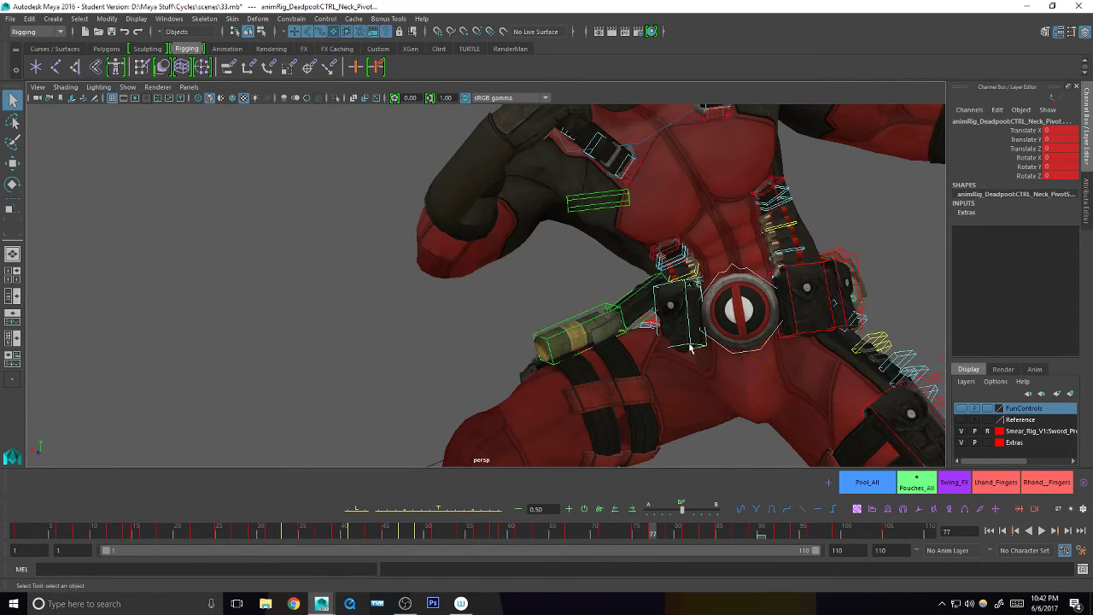
{"action": "key", "text": "e"}
{"action": "left_click_drag", "start_coordinate": [665, 373], "coordinate": [678, 325]}
{"action": "key", "text": "w"}
{"action": "key", "text": "e"}
{"action": "key", "text": "w"}
{"action": "key", "text": "e"}
{"action": "key", "text": "q"}
- Move the right rear belt pouch at frame 77 to 0.05, 0.154 and 0.168
{"action": "left_click_drag", "start_coordinate": [652, 335], "coordinate": [666, 310], "text": "alt"}
{"action": "left_click", "coordinate": [646, 296]}
{"action": "key", "text": "e"}
{"action": "key", "text": "w"}
{"action": "left_click_drag", "start_coordinate": [666, 311], "coordinate": [674, 298], "text": "alt"}
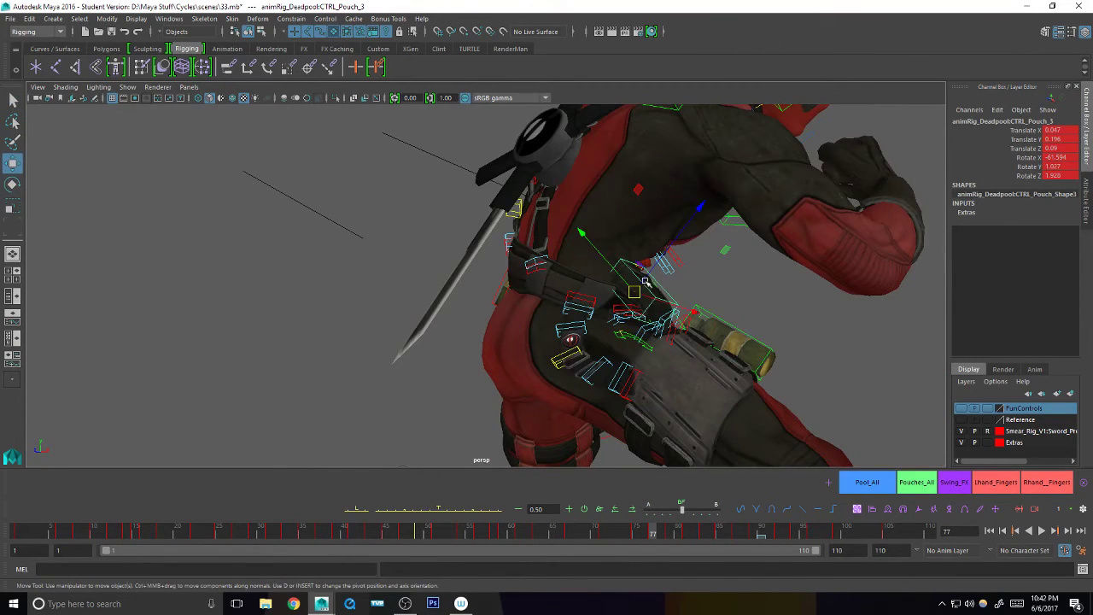
{"action": "left_click_drag", "start_coordinate": [608, 263], "coordinate": [618, 274]}
{"action": "left_click_drag", "start_coordinate": [773, 312], "coordinate": [655, 373], "text": "alt"}
{"action": "key", "text": "q"}
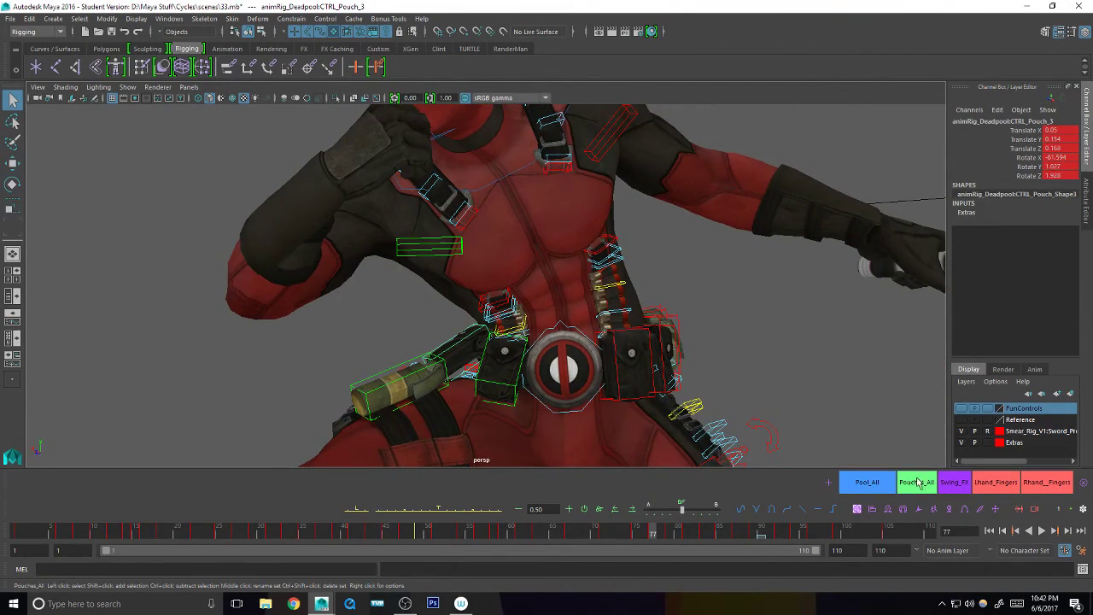
- Reset the right front and right rear belt pouches to their default pose at frame 79
{"action": "left_click", "coordinate": [917, 483]}
{"action": "left_click", "coordinate": [670, 531]}
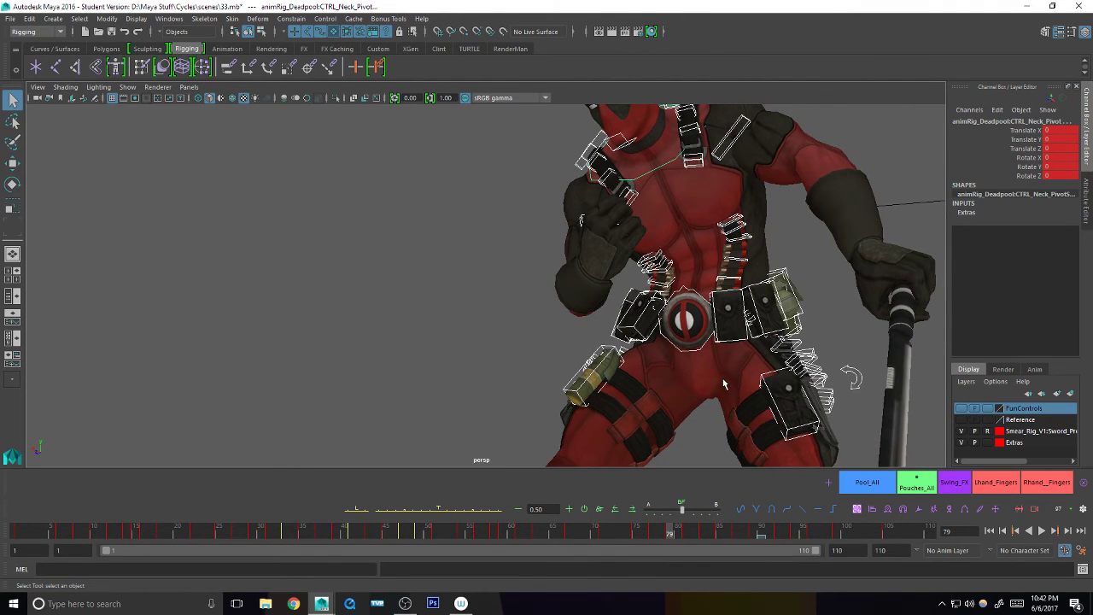
{"action": "middle_click_drag", "start_coordinate": [723, 379], "coordinate": [698, 380], "text": "alt"}
{"action": "right_click_drag", "start_coordinate": [698, 381], "coordinate": [717, 372], "text": "alt"}
{"action": "left_click", "coordinate": [515, 324]}
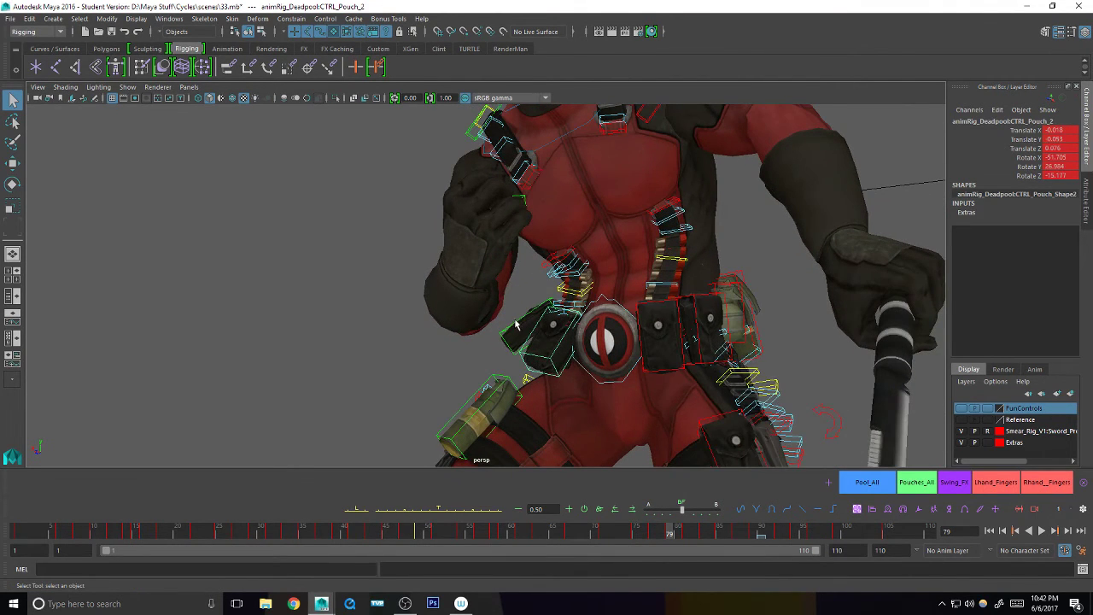
{"action": "left_click", "coordinate": [584, 509]}
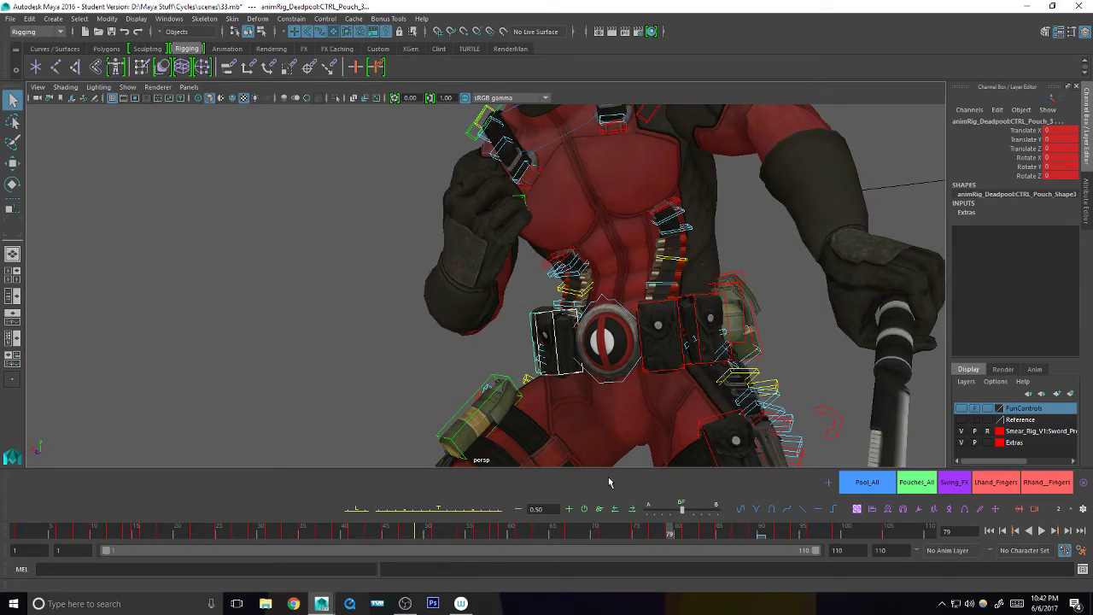
{"action": "left_click_drag", "start_coordinate": [608, 444], "coordinate": [669, 275], "text": "alt"}
- Reset the right rear belt pouch to its default pose at frame 81
{"action": "left_click", "coordinate": [913, 485]}
{"action": "left_click", "coordinate": [686, 531]}
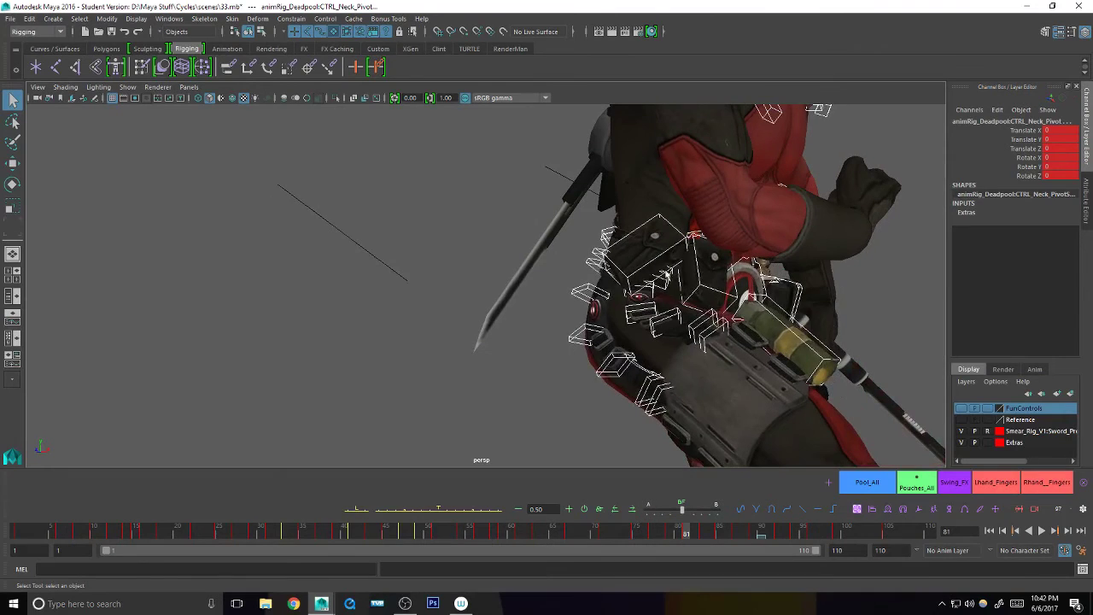
{"action": "left_click", "coordinate": [675, 271]}
{"action": "left_click", "coordinate": [586, 508]}
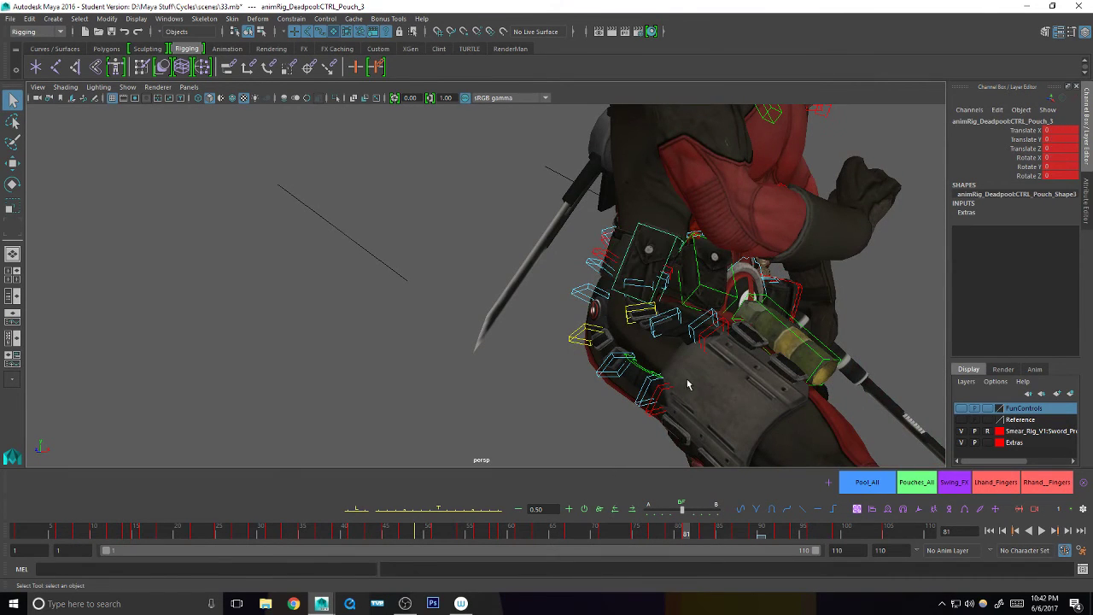
{"action": "key", "text": "e"}
{"action": "left_click_drag", "start_coordinate": [688, 383], "coordinate": [762, 342], "text": "alt"}
{"action": "key", "text": "q"}
- Play the animation briefly, and reset both right belt pouches to their default pose at frame 83
{"action": "left_click", "coordinate": [913, 482]}
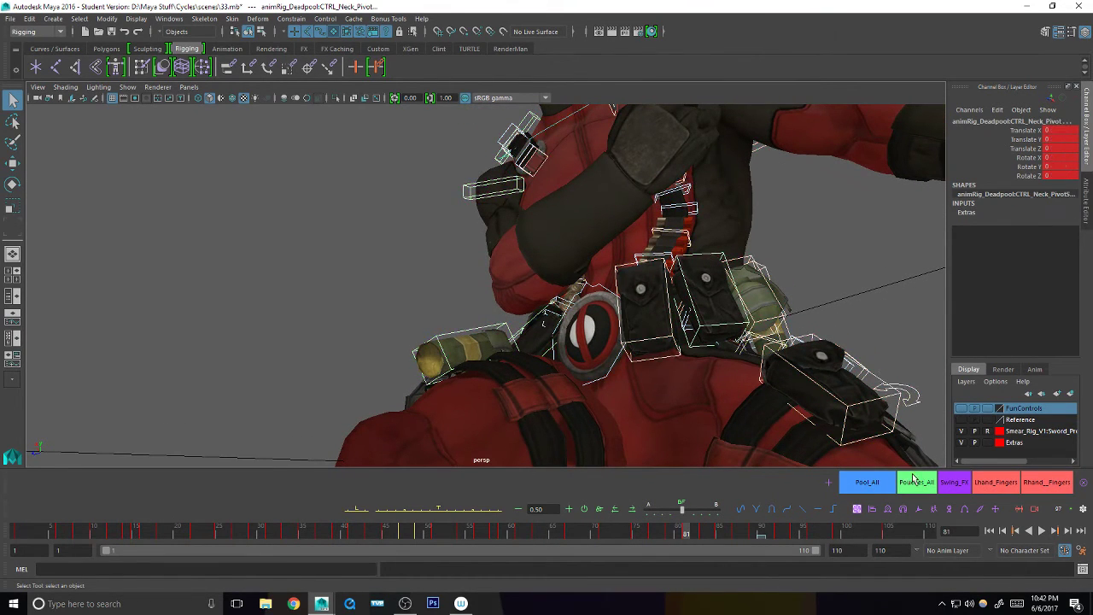
{"action": "key", "text": "alt+v"}
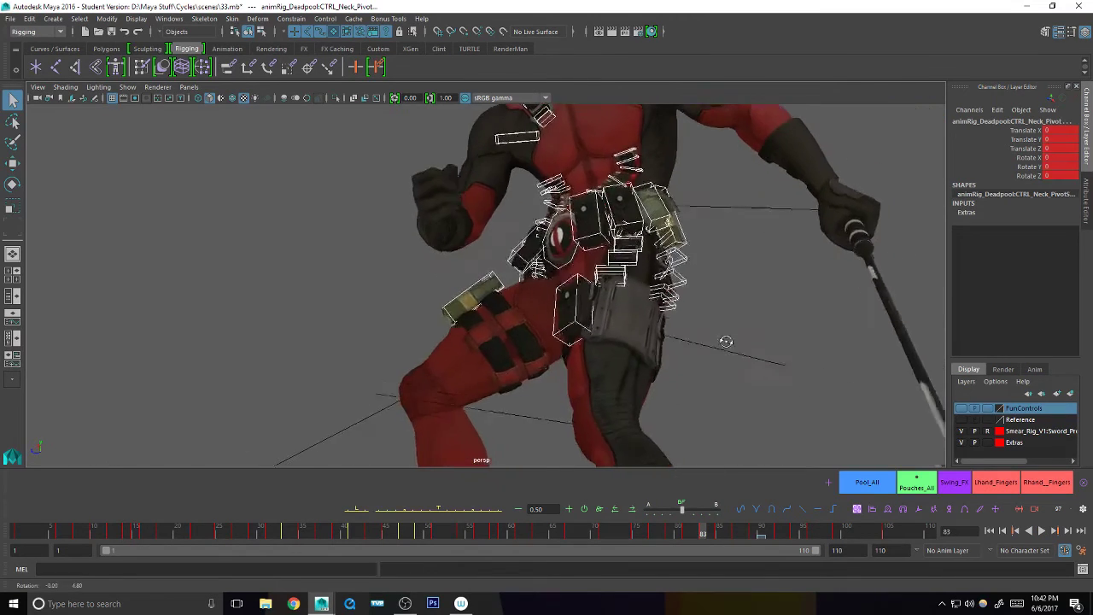
{"action": "key", "text": "alt+v"}
{"action": "left_click_drag", "start_coordinate": [708, 375], "coordinate": [715, 386], "text": "alt"}
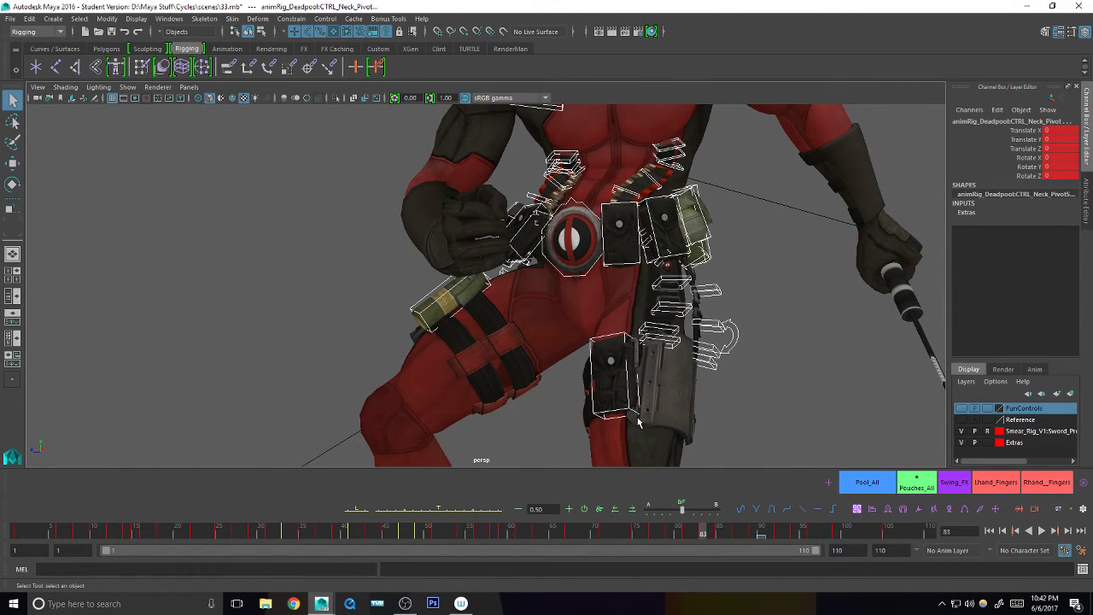
{"action": "left_click_drag", "start_coordinate": [533, 209], "coordinate": [628, 188], "text": "alt"}
{"action": "left_click", "coordinate": [627, 186]}
{"action": "left_click", "coordinate": [544, 195]}
{"action": "left_click_drag", "start_coordinate": [544, 195], "coordinate": [549, 250], "text": "alt"}
{"action": "left_click", "coordinate": [584, 508]}
- Rotate both right belt pouches at frame 83 to -3.593 in X
{"action": "left_click_drag", "start_coordinate": [547, 334], "coordinate": [585, 375], "text": "alt"}
{"action": "key", "text": "e"}
{"action": "left_click_drag", "start_coordinate": [486, 305], "coordinate": [640, 326]}
{"action": "key", "text": "q"}
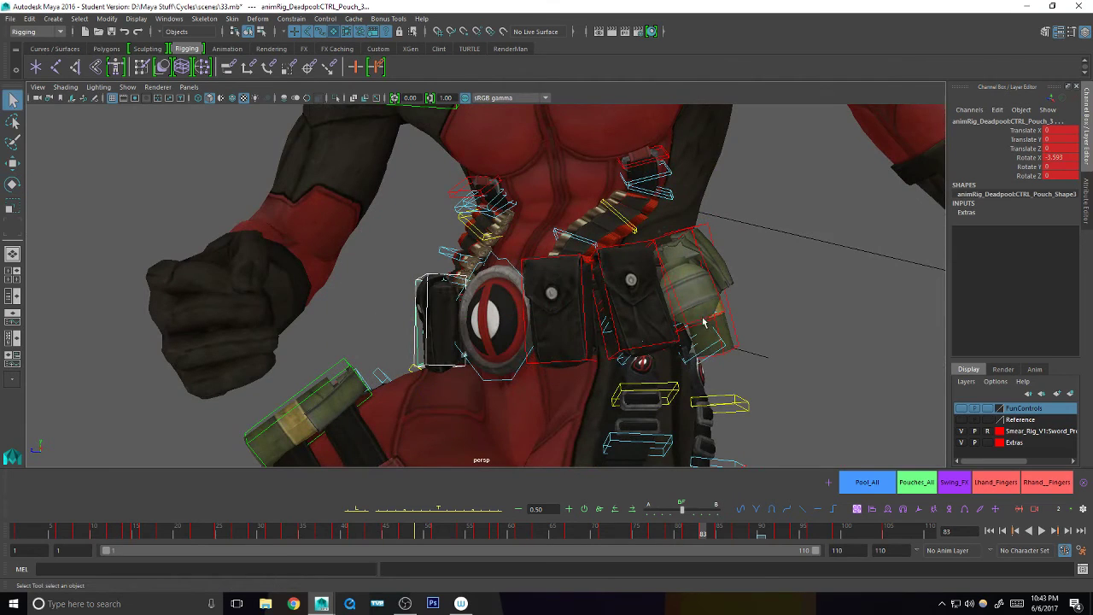
- Select all pouch and strap controls and copy their previous key pose onto frames 85 and 87
{"action": "left_click", "coordinate": [912, 483]}
{"action": "left_click", "coordinate": [717, 534]}
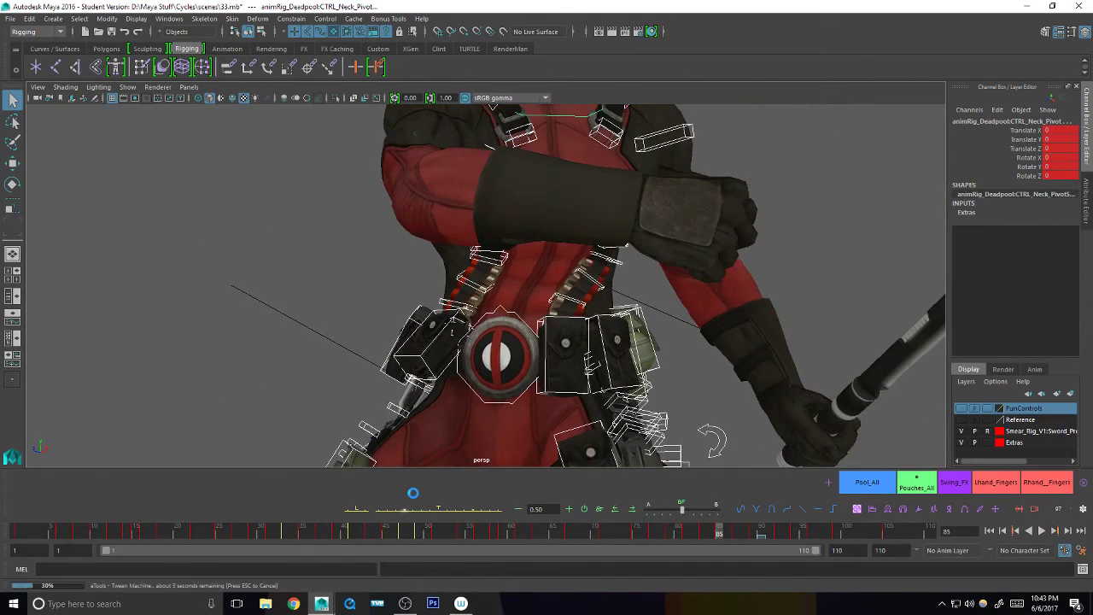
{"action": "left_click_drag", "start_coordinate": [625, 411], "coordinate": [661, 389], "text": "alt"}
{"action": "left_click", "coordinate": [734, 536]}
{"action": "right_click_drag", "start_coordinate": [666, 388], "coordinate": [585, 376], "text": "alt"}
{"action": "left_click", "coordinate": [422, 509]}
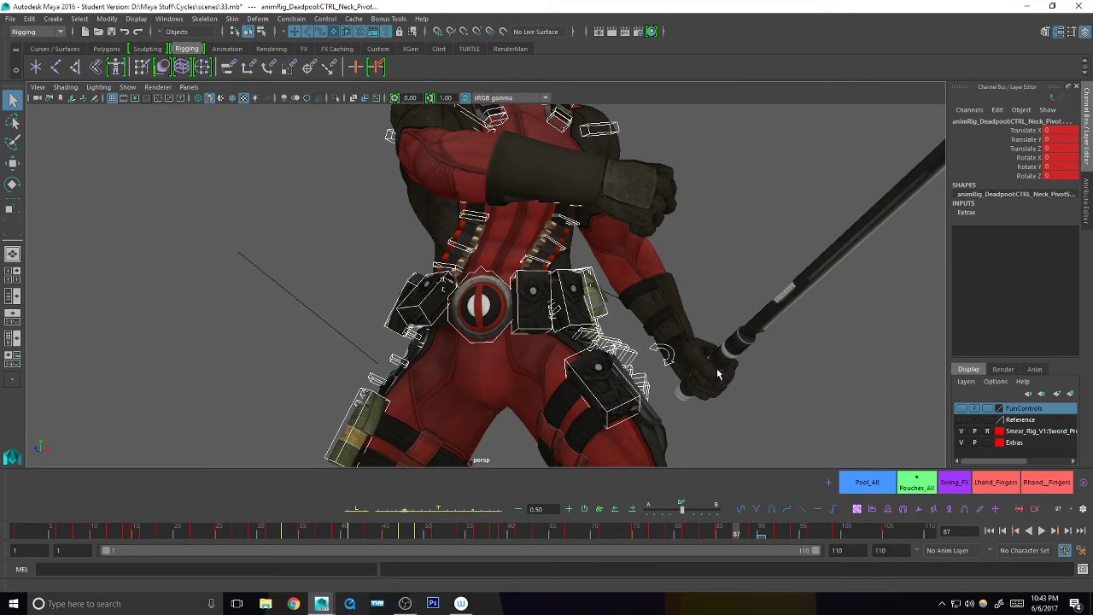
- Copy the previous key pose of all pouch and strap controls onto frames 89, 92 and 94
{"action": "key", "text": "alt+period"}
{"action": "key", "text": "alt+period"}
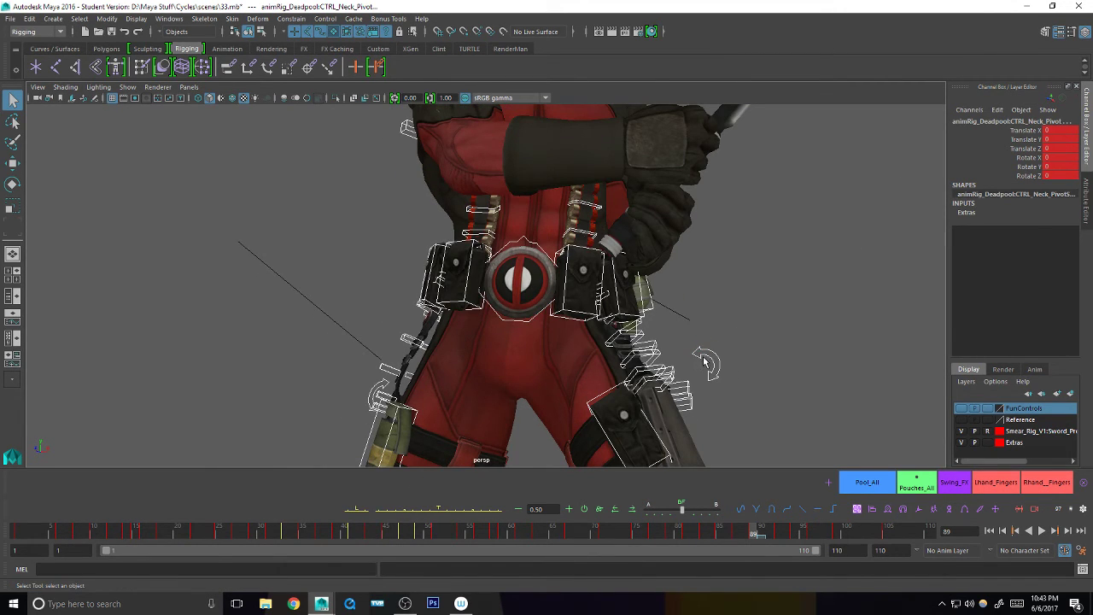
{"action": "left_click", "coordinate": [780, 529]}
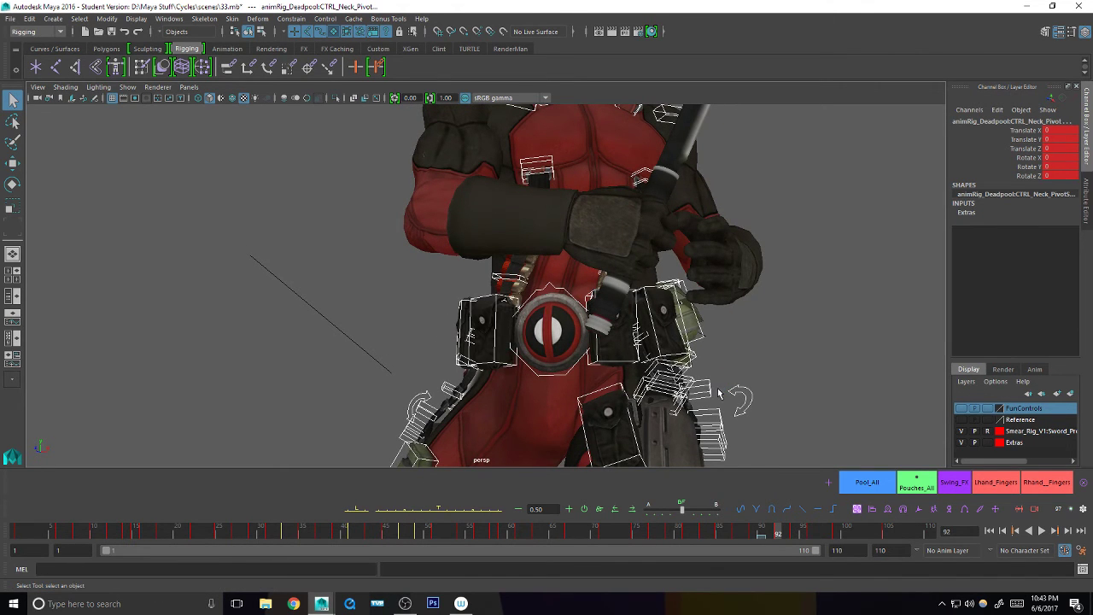
{"action": "left_click_drag", "start_coordinate": [721, 387], "coordinate": [774, 382], "text": "alt"}
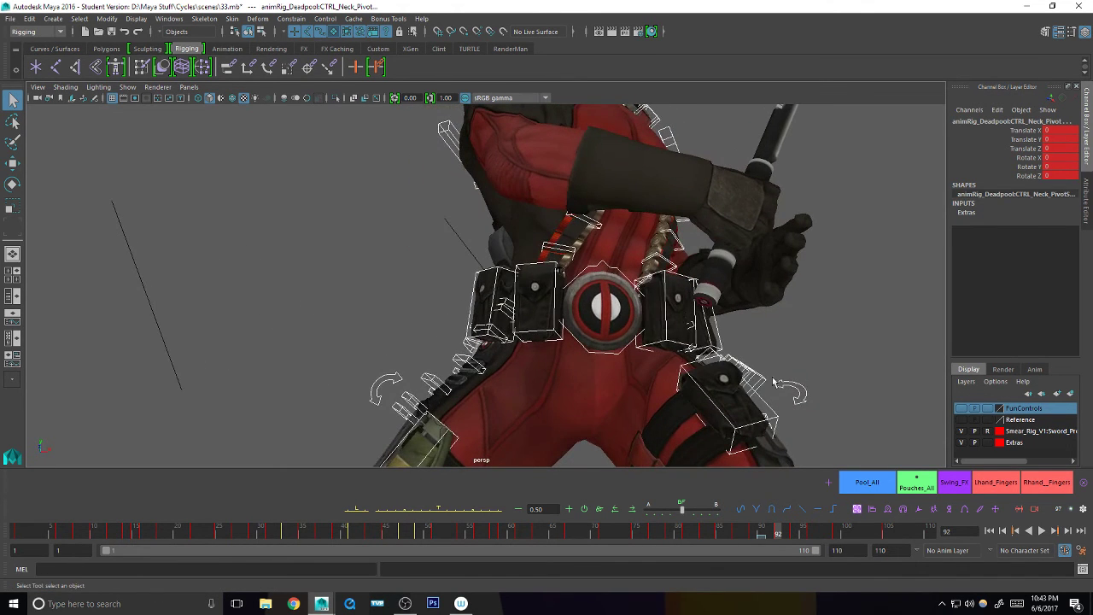
{"action": "left_click", "coordinate": [796, 529]}
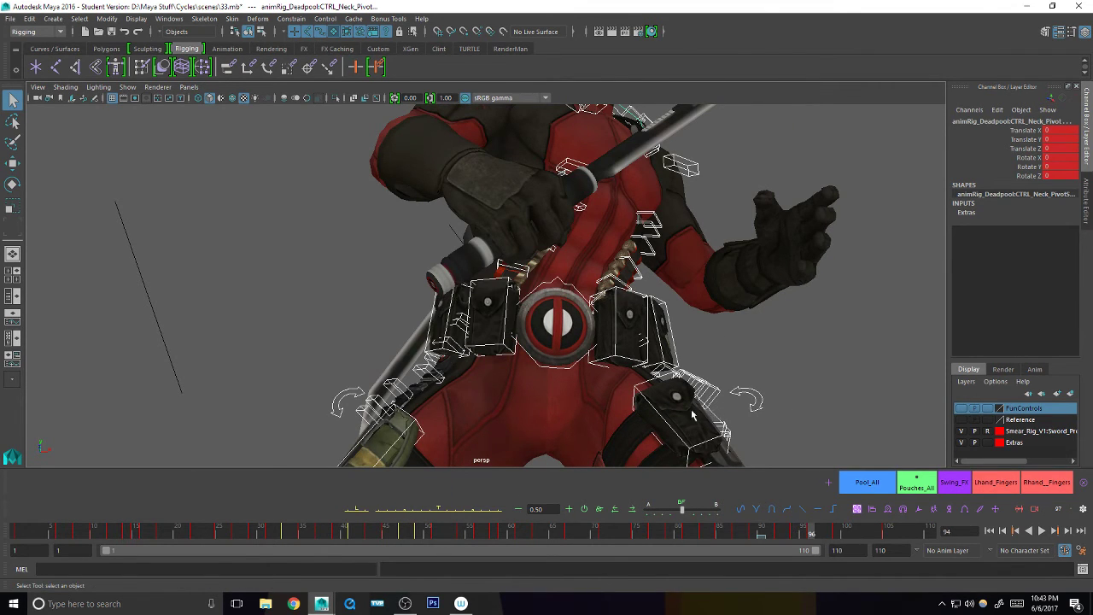
- Copy the previous key pose of all pouch and strap controls onto frames 96, 99 and 105
{"action": "key", "text": "period"}
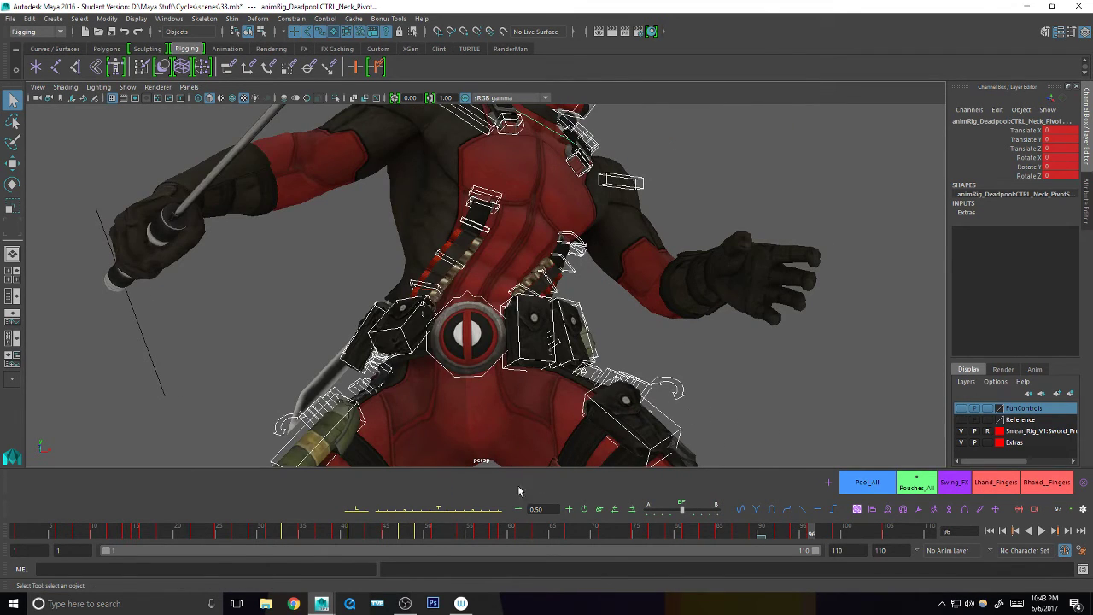
{"action": "left_click", "coordinate": [406, 512]}
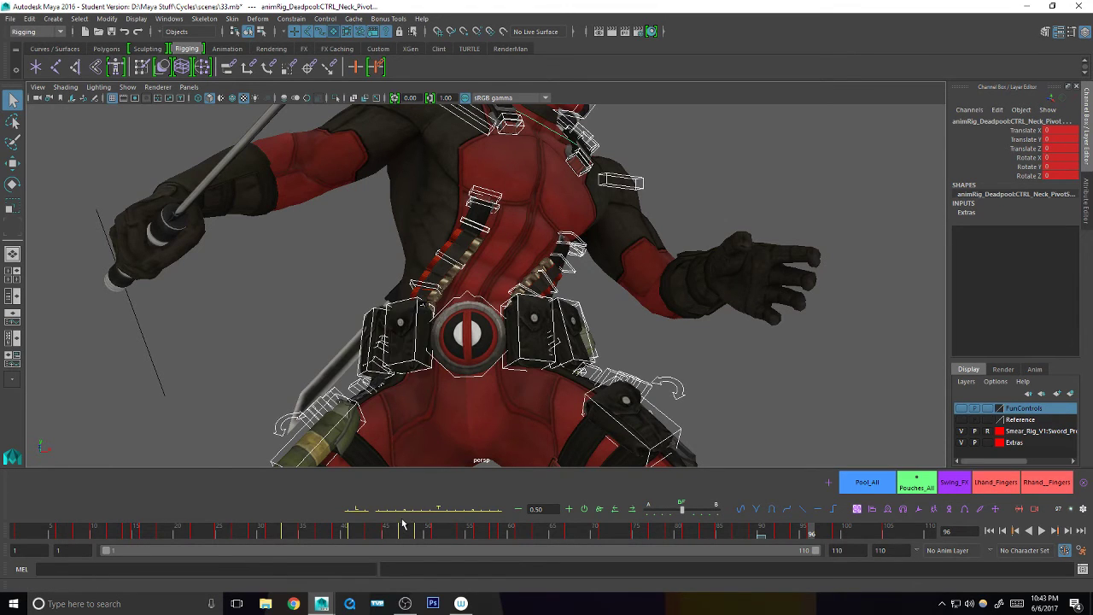
{"action": "key", "text": "period"}
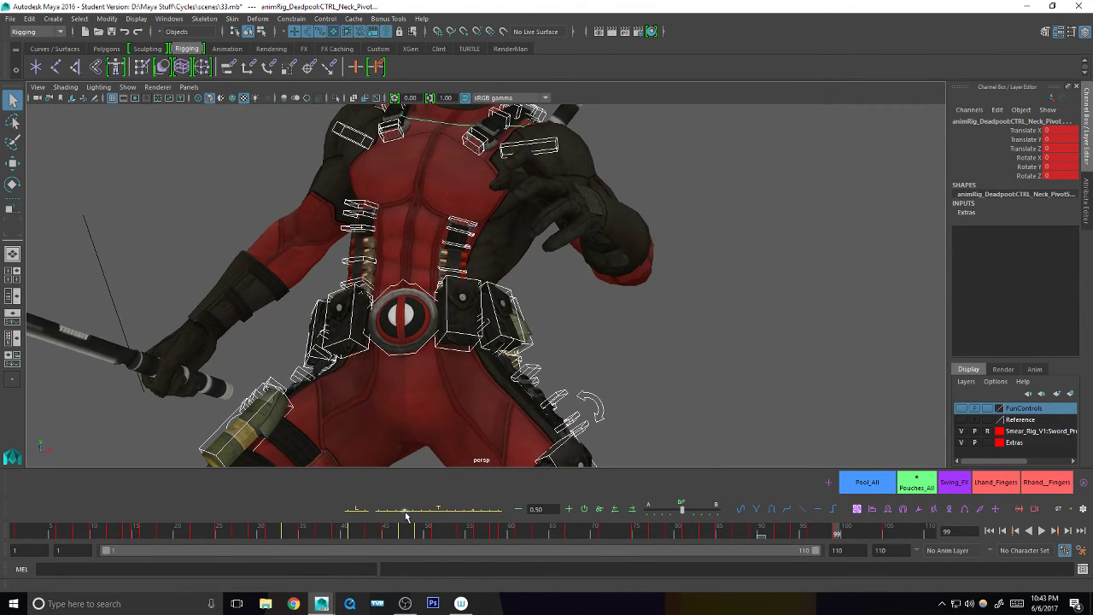
{"action": "key", "text": "period"}
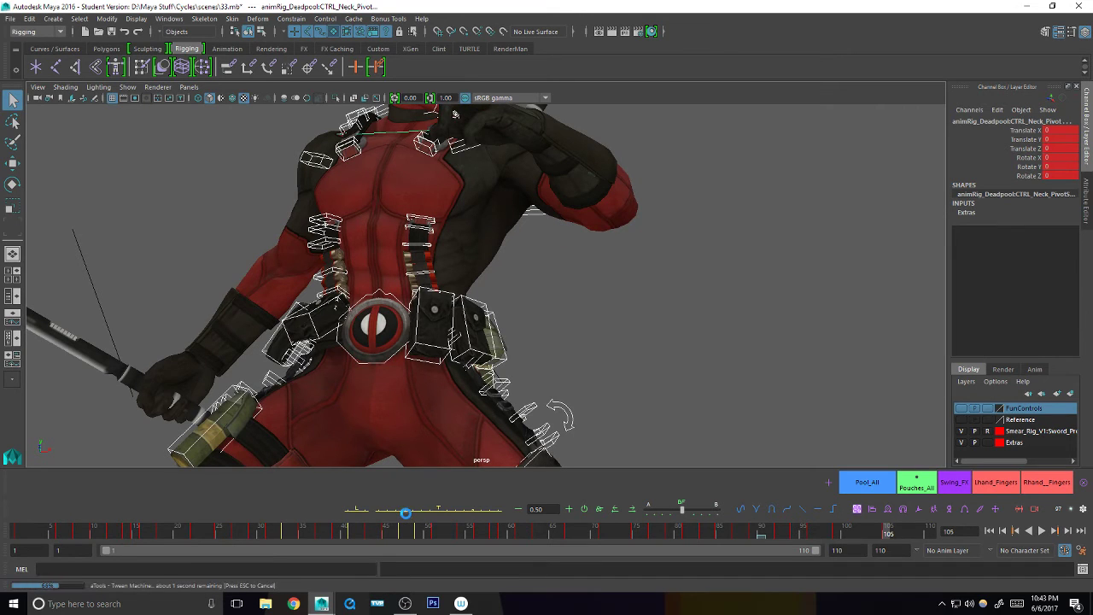
- Rotate the right rear belt pouch at frame 105 to about -22, -3 and 7, and key it
{"action": "left_click", "coordinate": [292, 366]}
{"action": "left_click_drag", "start_coordinate": [292, 366], "coordinate": [270, 363], "text": "alt"}
{"action": "key", "text": "e"}
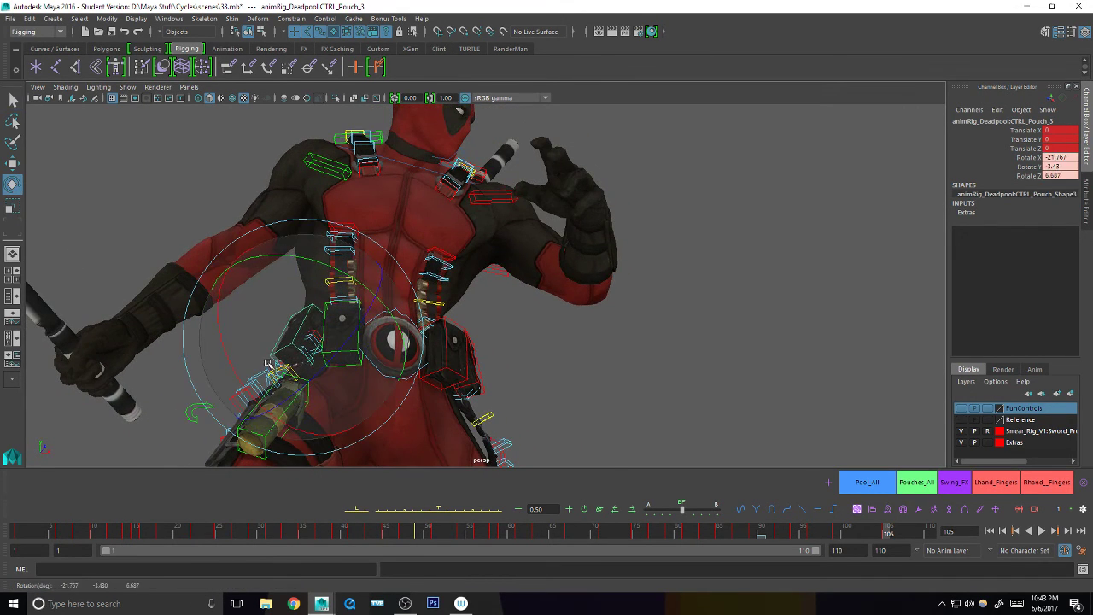
{"action": "key", "text": "s"}
- Copy the next key pose of the right rear belt pouch back onto frames 99, 96 and 94, and return to frame 105
{"action": "key", "text": "comma"}
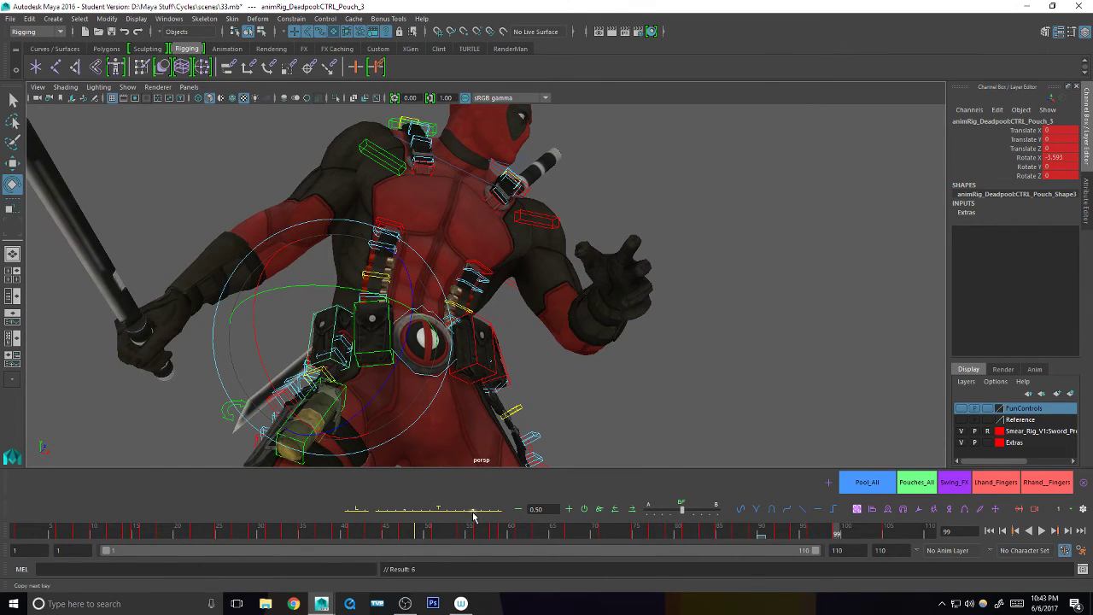
{"action": "key", "text": "comma"}
{"action": "left_click_drag", "start_coordinate": [473, 513], "coordinate": [476, 517]}
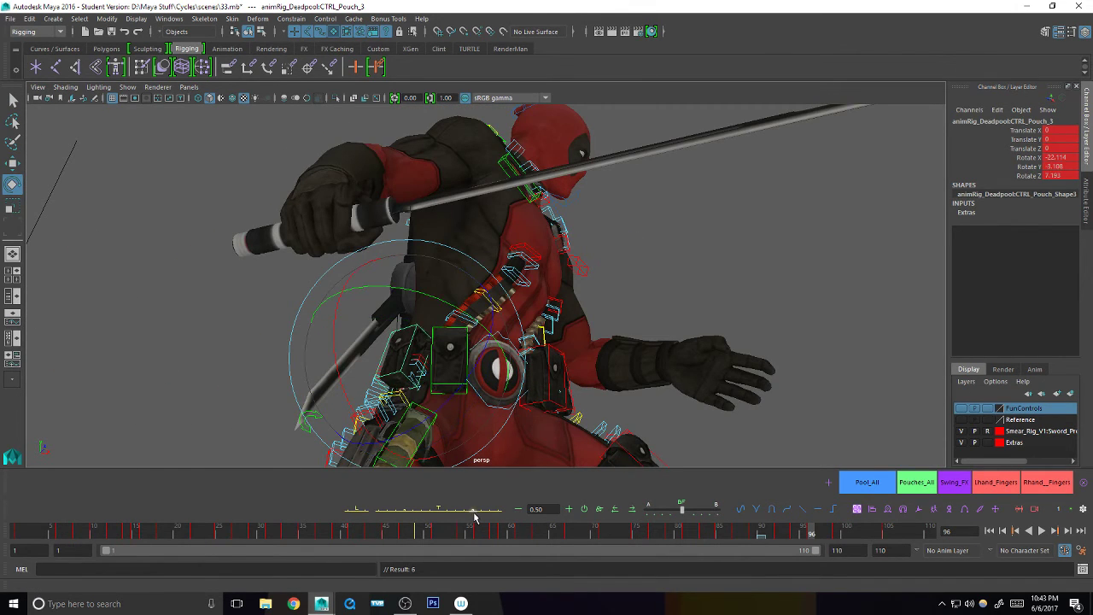
{"action": "key", "text": "comma"}
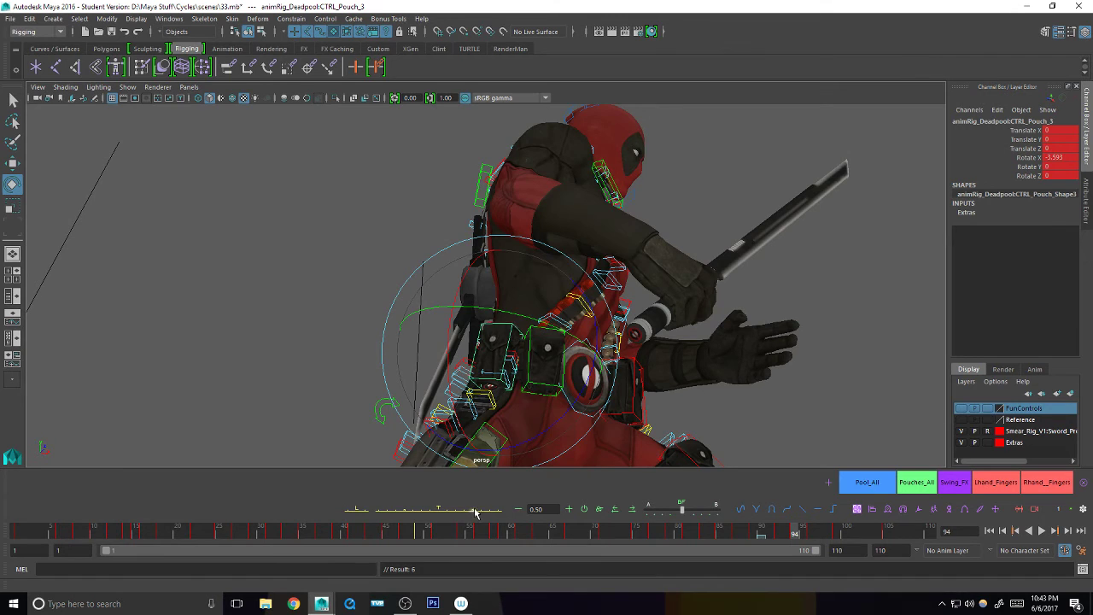
{"action": "left_click", "coordinate": [475, 513]}
{"action": "key", "text": "period"}
{"action": "key", "text": "period"}
{"action": "key", "text": "period"}
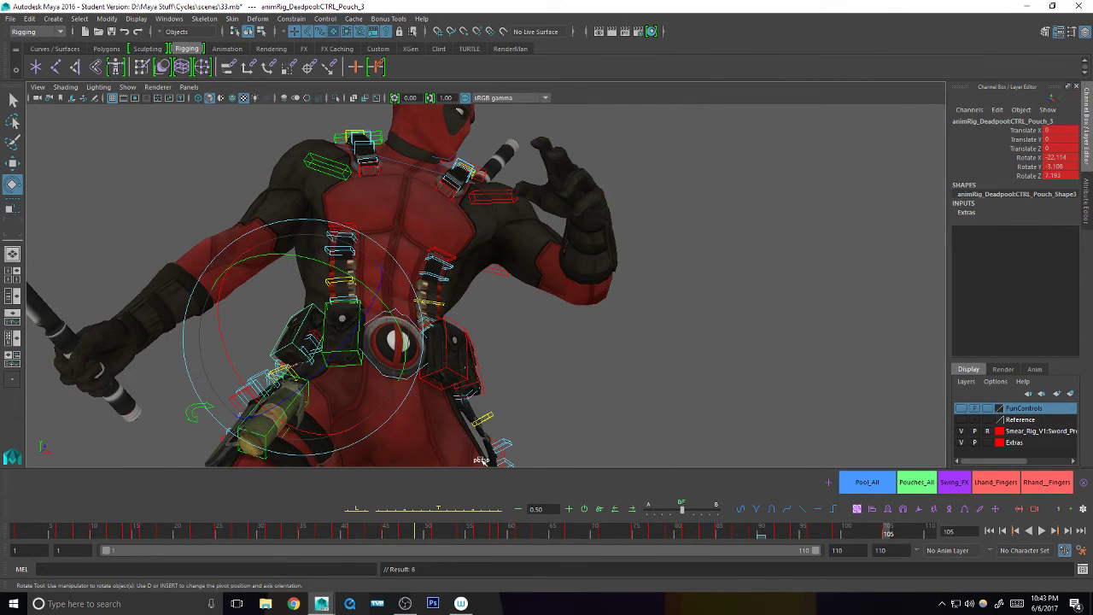
- Frame all pouch and strap controls, clear the selection and hide the NURBS curves in the viewport
{"action": "left_click", "coordinate": [881, 480]}
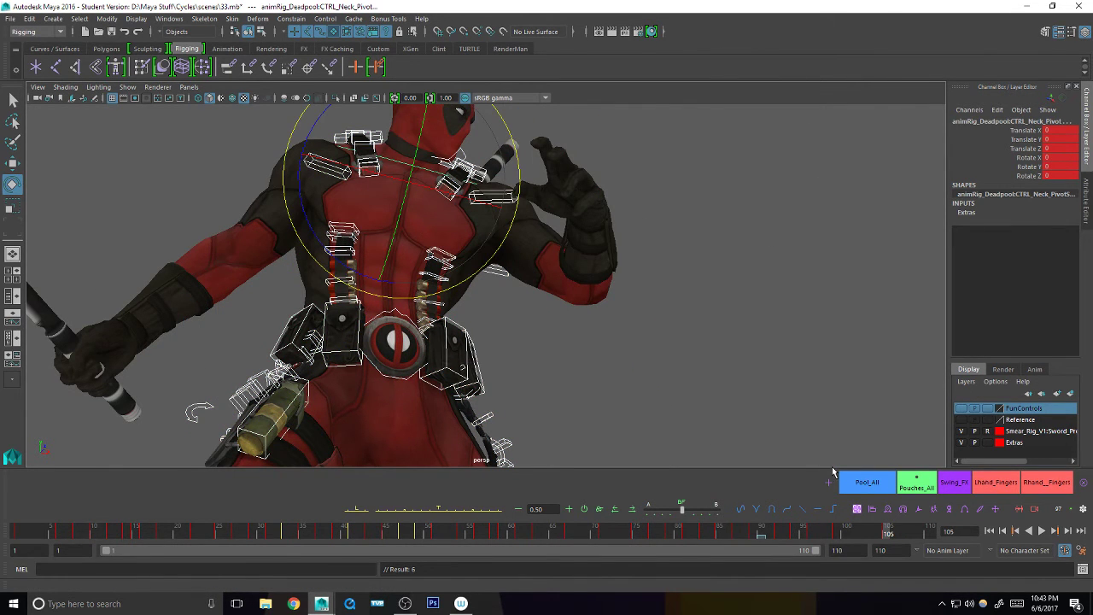
{"action": "key", "text": "f"}
{"action": "key", "text": "q"}
{"action": "left_click", "coordinate": [595, 402]}
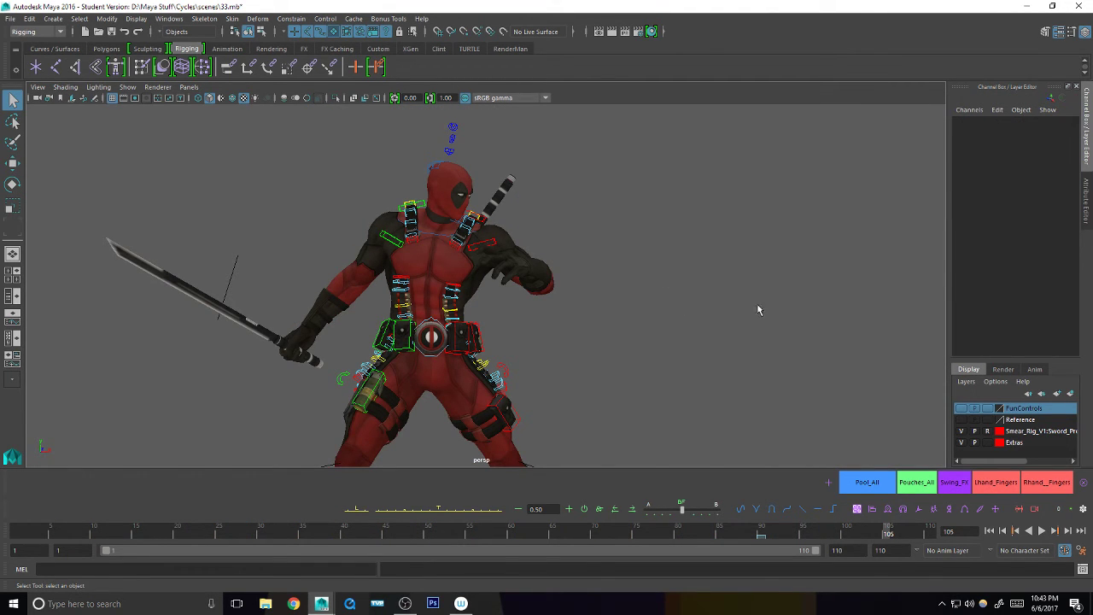
{"action": "scroll", "coordinate": [592, 312], "scroll_direction": "down", "scroll_amount": 2}
{"action": "left_click", "coordinate": [127, 86]}
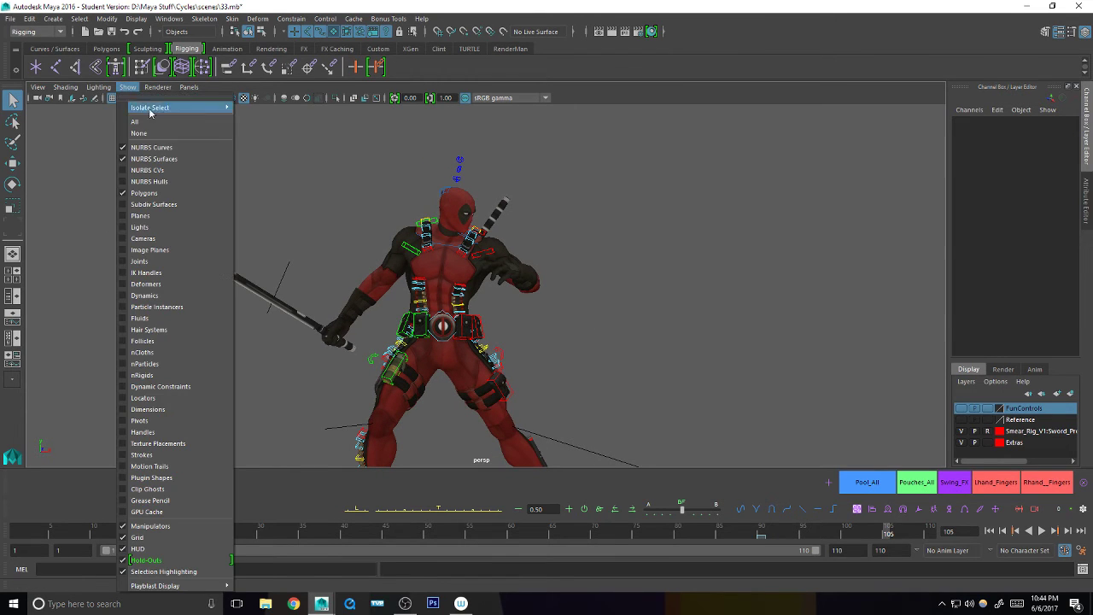
{"action": "left_click", "coordinate": [151, 151]}
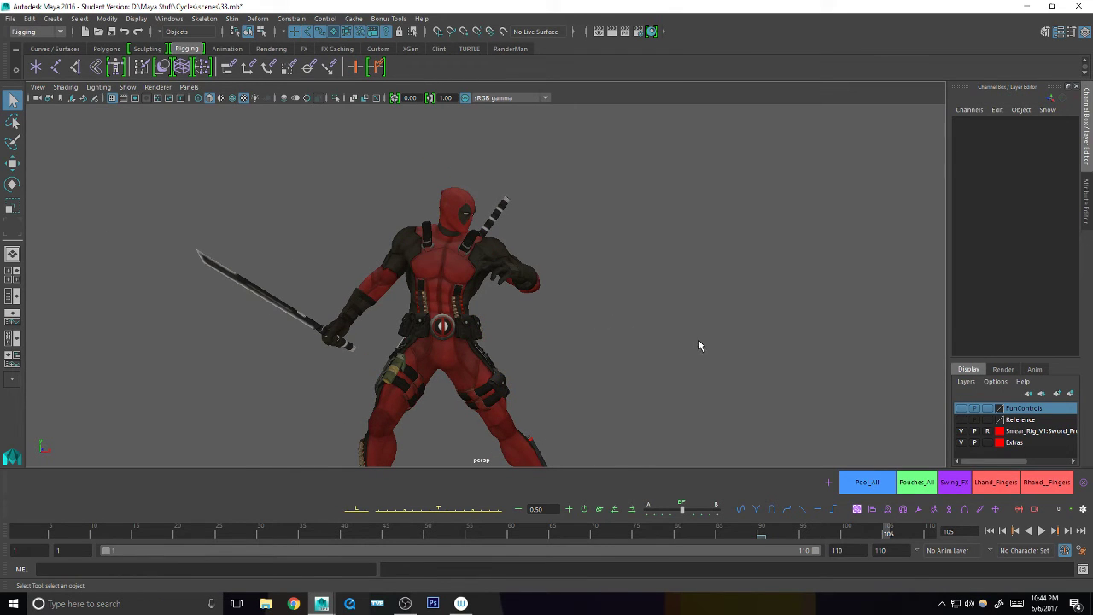
- Examine the character's full-body pose at frame 105 from several angles and distances
{"action": "left_click_drag", "start_coordinate": [698, 339], "coordinate": [709, 381], "text": "alt"}
{"action": "right_click_drag", "start_coordinate": [710, 381], "coordinate": [588, 398], "text": "alt"}
{"action": "middle_click_drag", "start_coordinate": [588, 398], "coordinate": [620, 322], "text": "alt"}
{"action": "left_click_drag", "start_coordinate": [620, 322], "coordinate": [559, 335], "text": "alt"}
{"action": "right_click_drag", "start_coordinate": [559, 335], "coordinate": [523, 340], "text": "alt"}
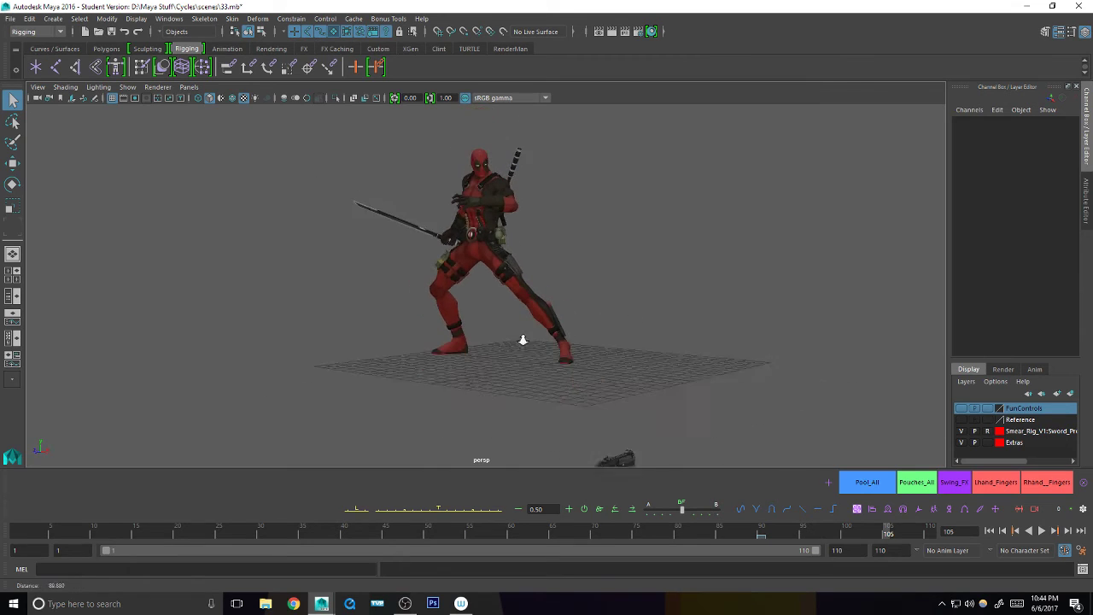
{"action": "middle_click_drag", "start_coordinate": [522, 340], "coordinate": [532, 392], "text": "alt"}
{"action": "left_click_drag", "start_coordinate": [570, 395], "coordinate": [601, 383], "text": "alt"}
{"action": "right_click_drag", "start_coordinate": [601, 382], "coordinate": [557, 393], "text": "alt"}
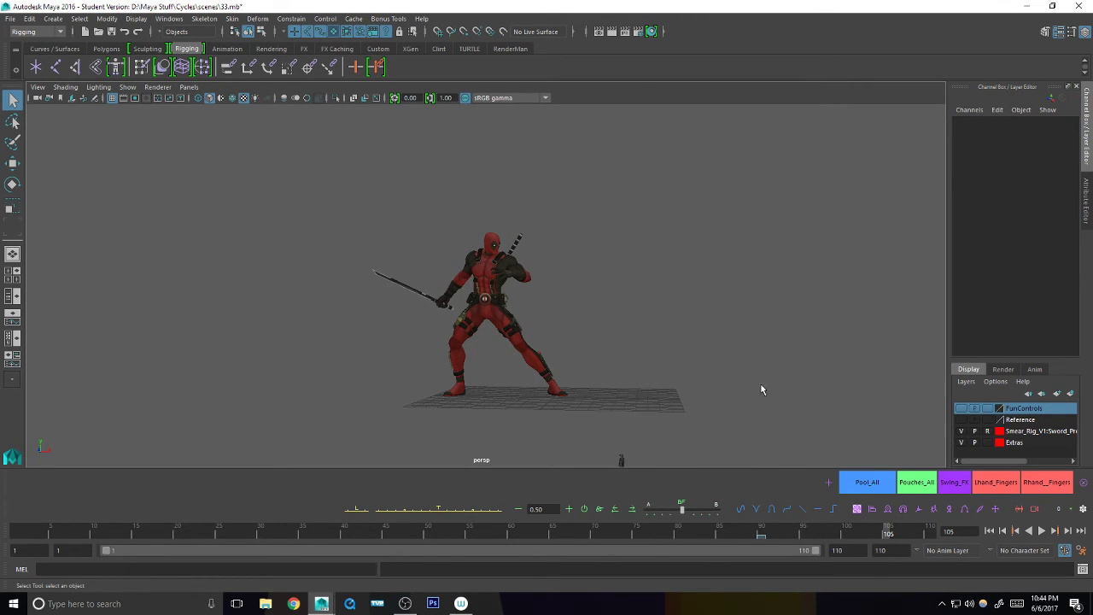
- Save the scene as a new version named 34 and accept the student version notice
{"action": "key", "text": "ctrl+shift+s"}
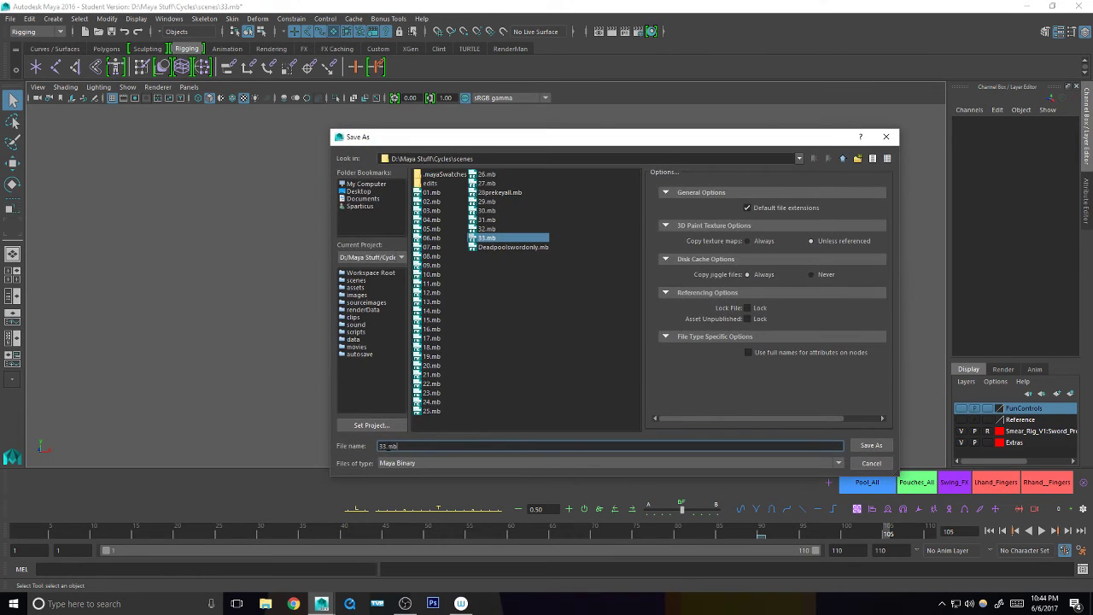
{"action": "type", "text": "34"}
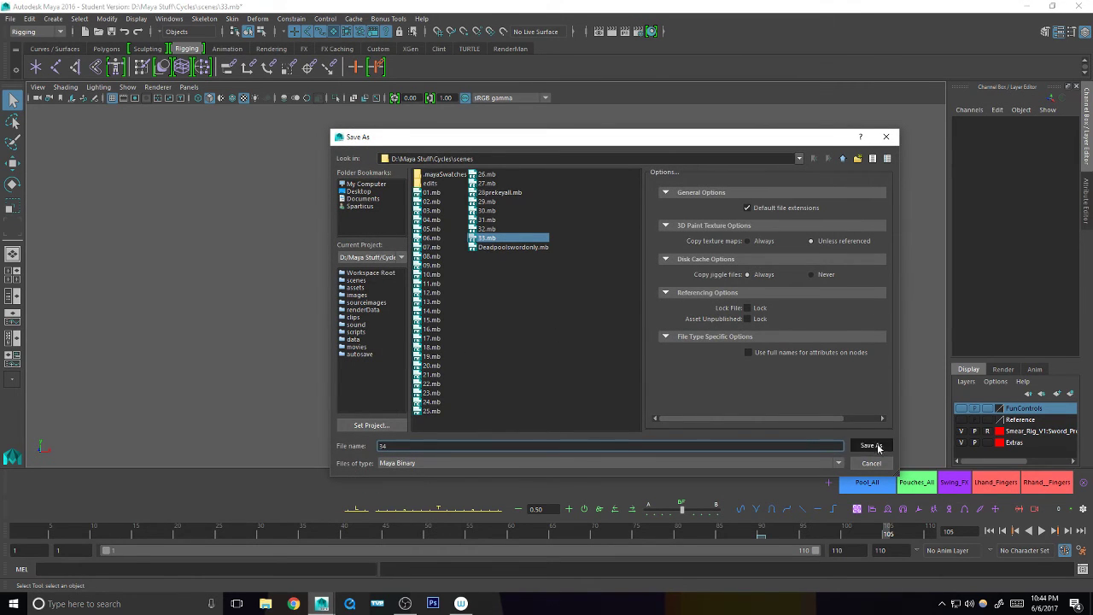
{"action": "left_click", "coordinate": [869, 445]}
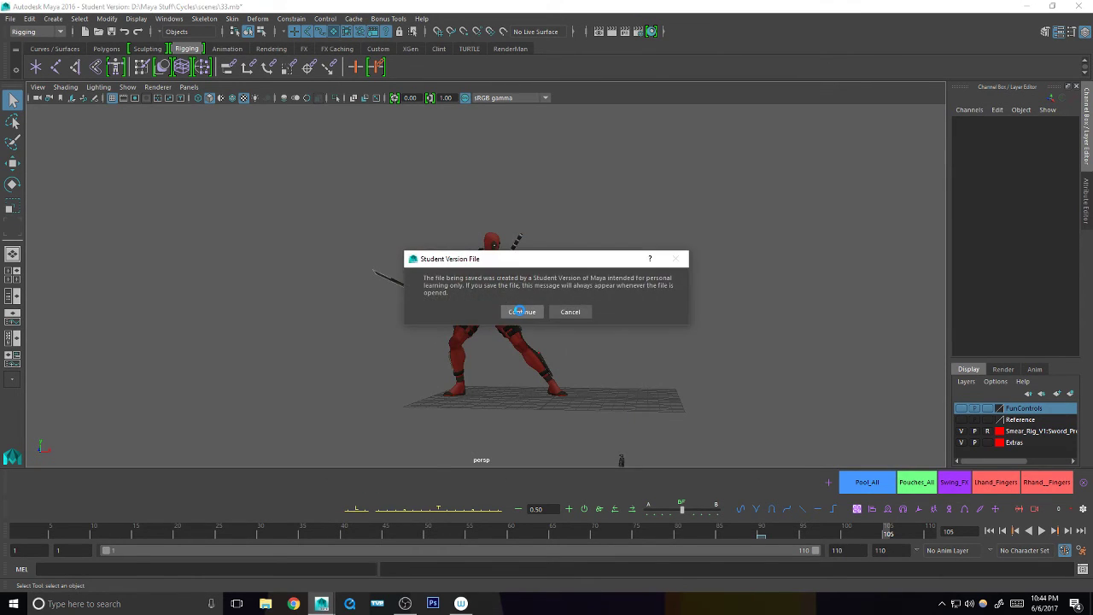
{"action": "left_click", "coordinate": [521, 311]}
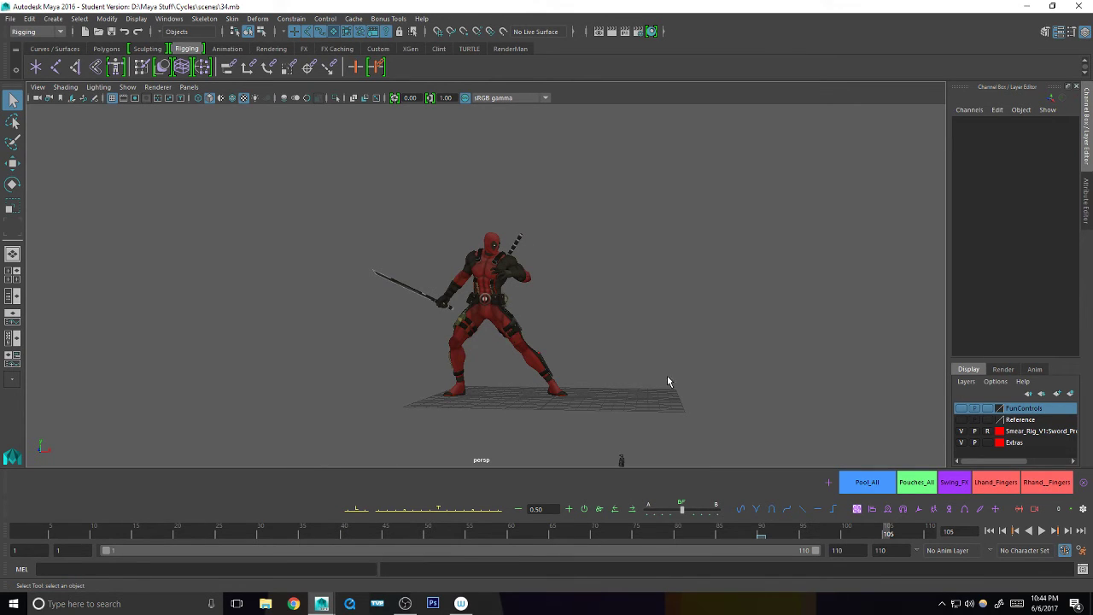
- Review the sword swing animation from the first frame and from different angles, scrubbing back to frame 72 in between
{"action": "left_click", "coordinate": [1003, 531]}
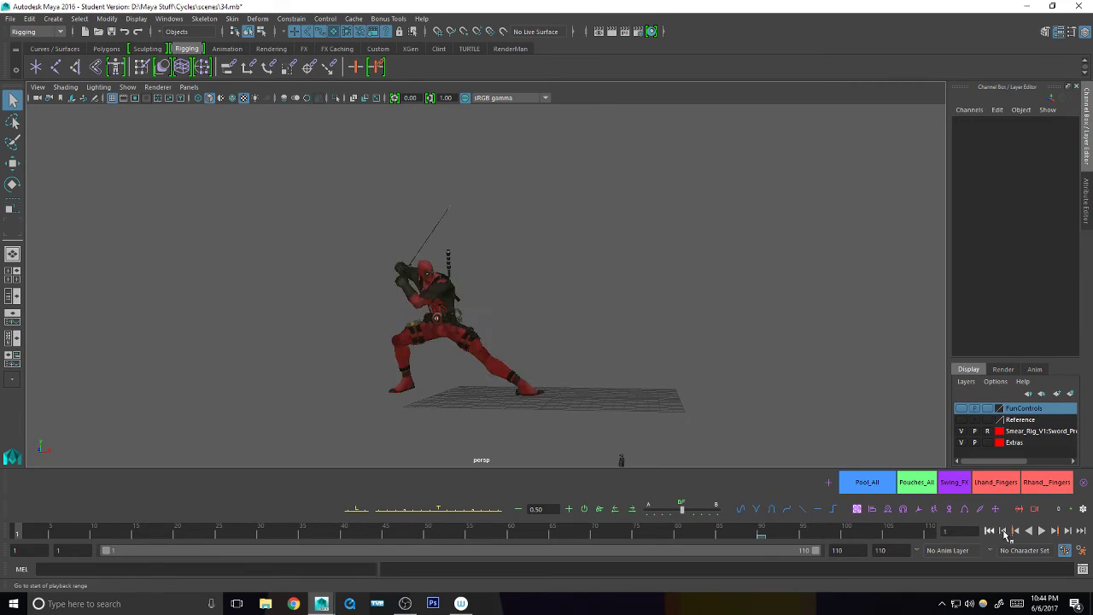
{"action": "left_click", "coordinate": [1043, 531]}
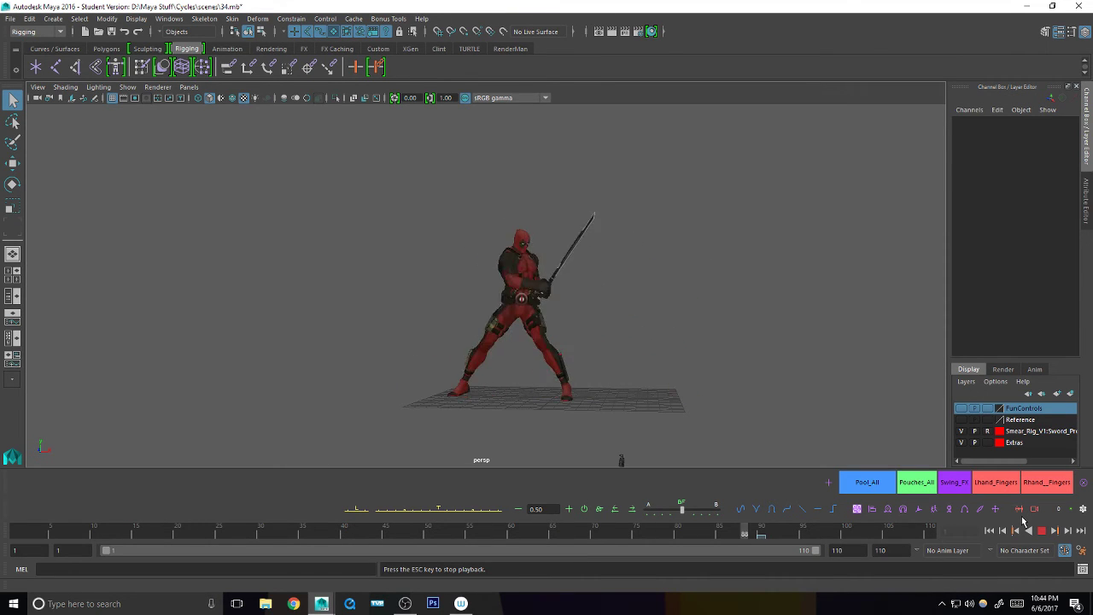
{"action": "left_click_drag", "start_coordinate": [698, 338], "coordinate": [668, 359], "text": "alt"}
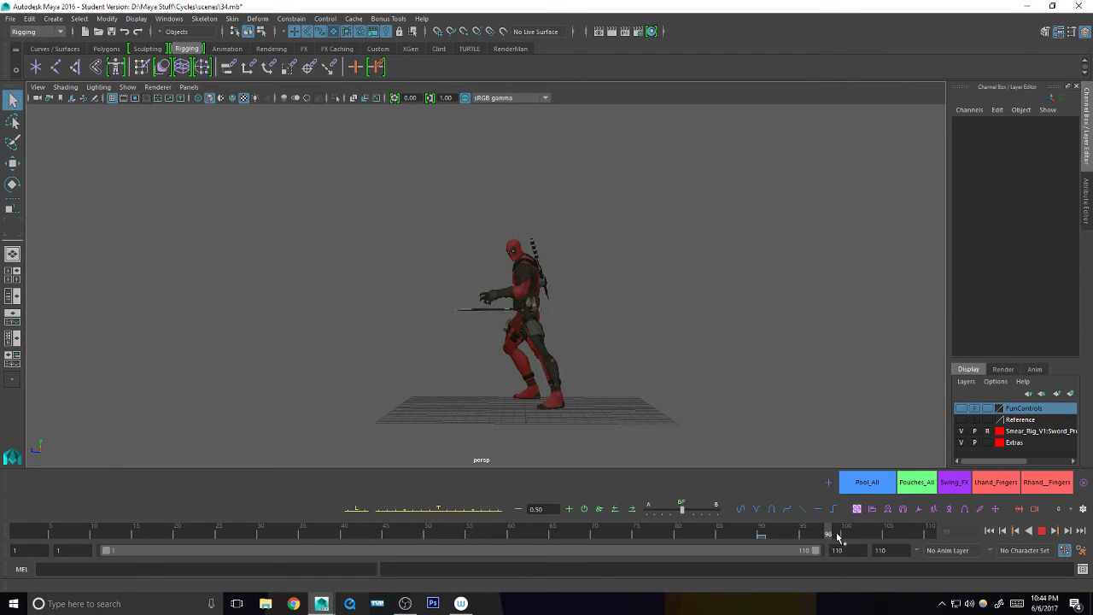
{"action": "left_click_drag", "start_coordinate": [801, 536], "coordinate": [610, 536]}
{"action": "mouse_move", "coordinate": [534, 397]}
{"action": "left_mouse_down", "text": "alt"}
{"action": "mouse_move", "coordinate": [458, 381]}
{"action": "mouse_move", "coordinate": [544, 395]}
{"action": "left_mouse_up", "text": "alt"}
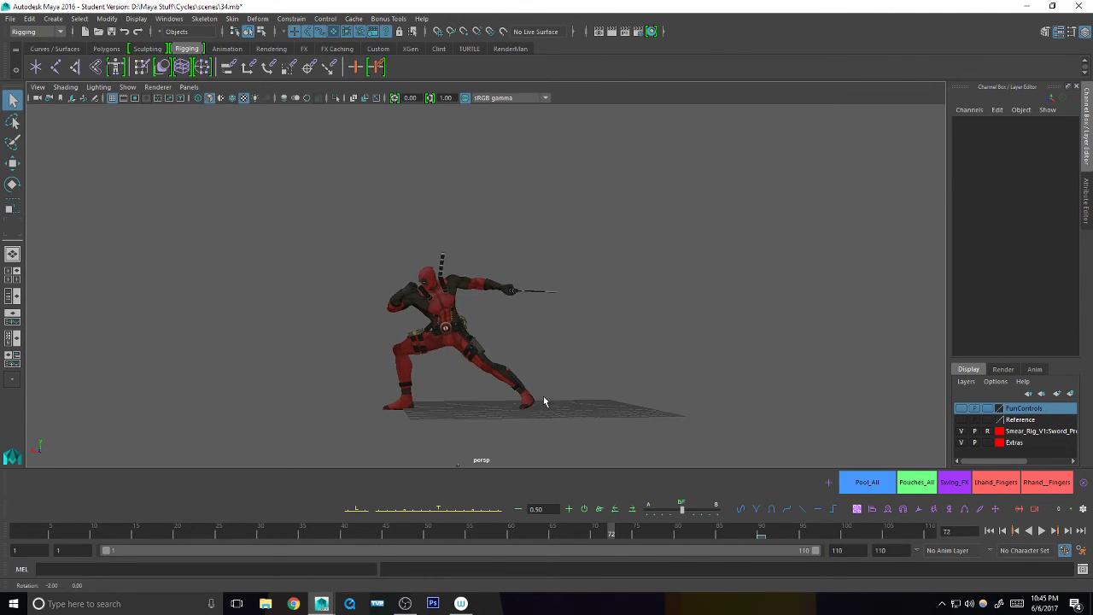
{"action": "left_click", "coordinate": [989, 530]}
{"action": "left_click", "coordinate": [1040, 530]}
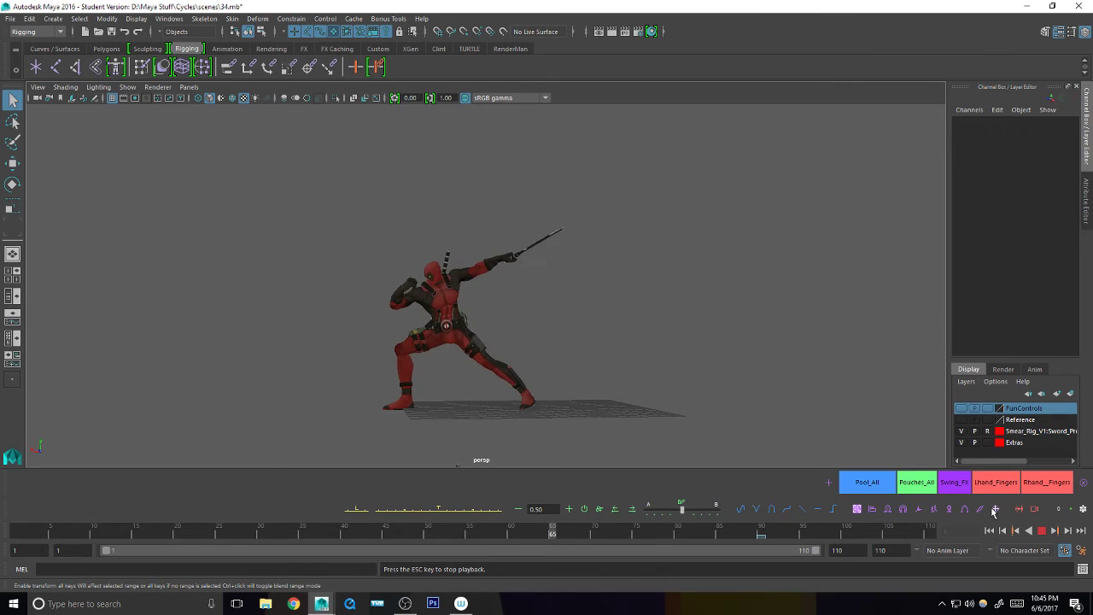
{"action": "left_click", "coordinate": [1041, 530]}
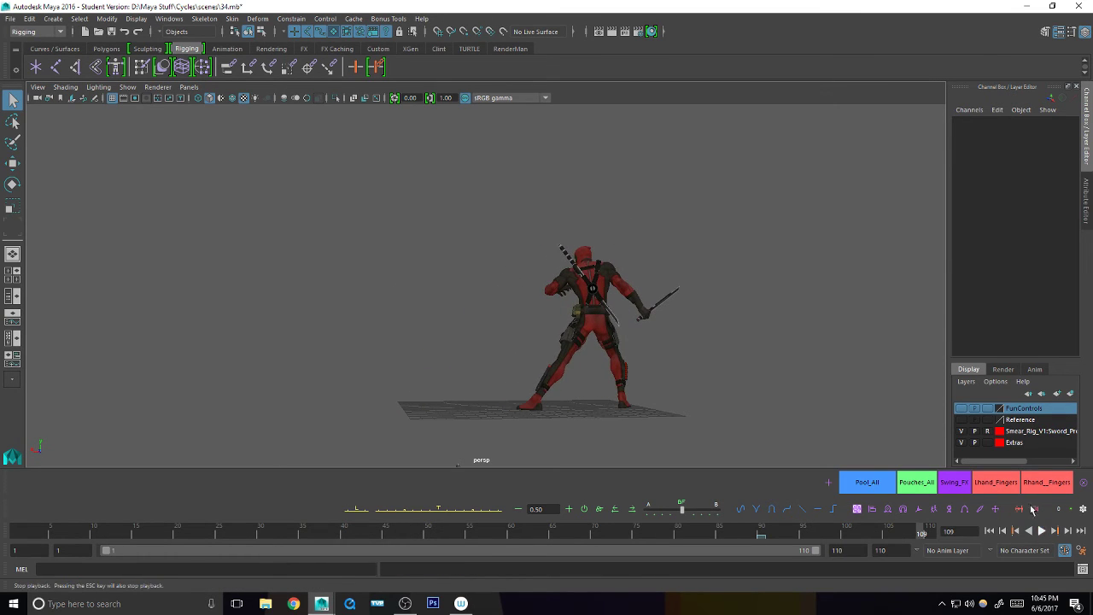
- Show the Reference layer and play the animation with the sword swing sketches framed beside the character
{"action": "left_click", "coordinate": [960, 419]}
{"action": "left_click_drag", "start_coordinate": [564, 371], "coordinate": [759, 385], "text": "alt"}
{"action": "middle_click_drag", "start_coordinate": [759, 385], "coordinate": [672, 393], "text": "alt"}
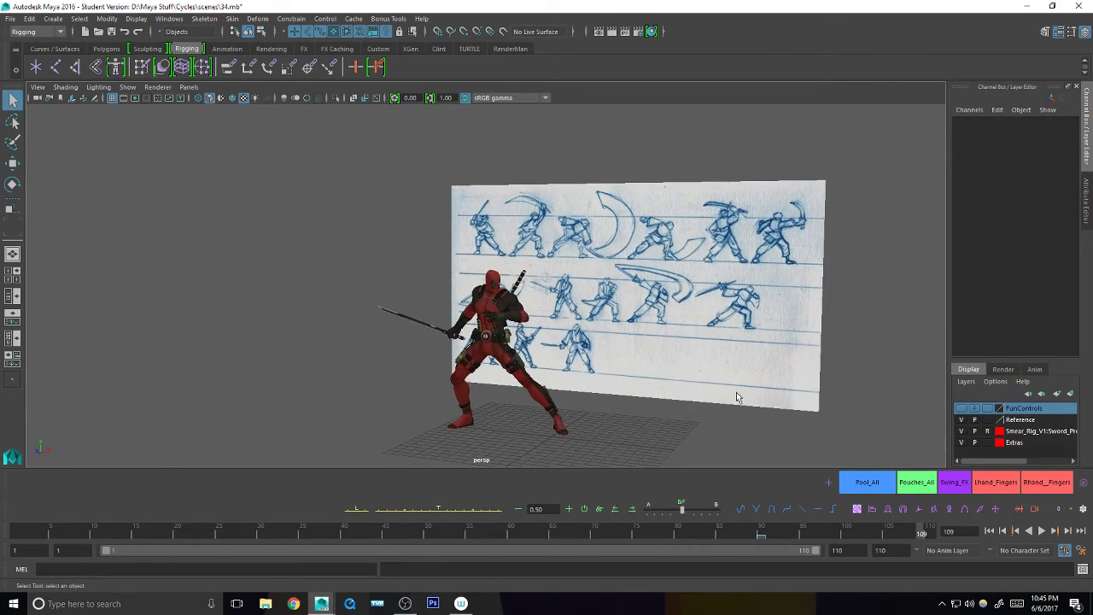
{"action": "mouse_move", "coordinate": [737, 396]}
{"action": "left_mouse_down", "text": "alt"}
{"action": "mouse_move", "coordinate": [691, 418]}
{"action": "mouse_move", "coordinate": [651, 416]}
{"action": "mouse_move", "coordinate": [688, 392]}
{"action": "left_mouse_up", "text": "alt"}
{"action": "right_click_drag", "start_coordinate": [688, 391], "coordinate": [644, 400], "text": "alt"}
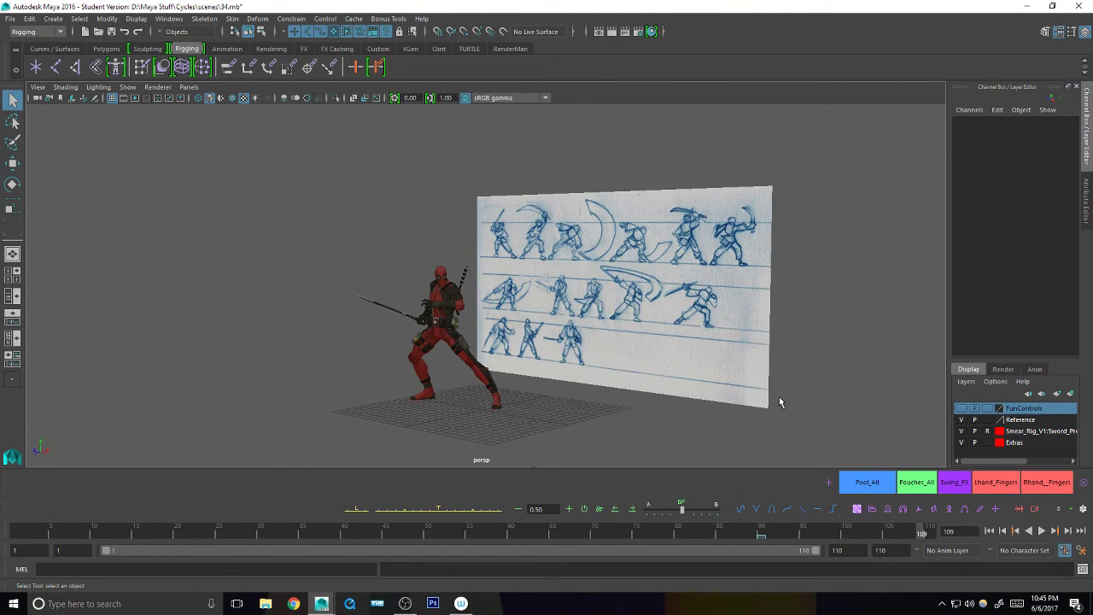
{"action": "middle_click_drag", "start_coordinate": [774, 402], "coordinate": [766, 412], "text": "alt"}
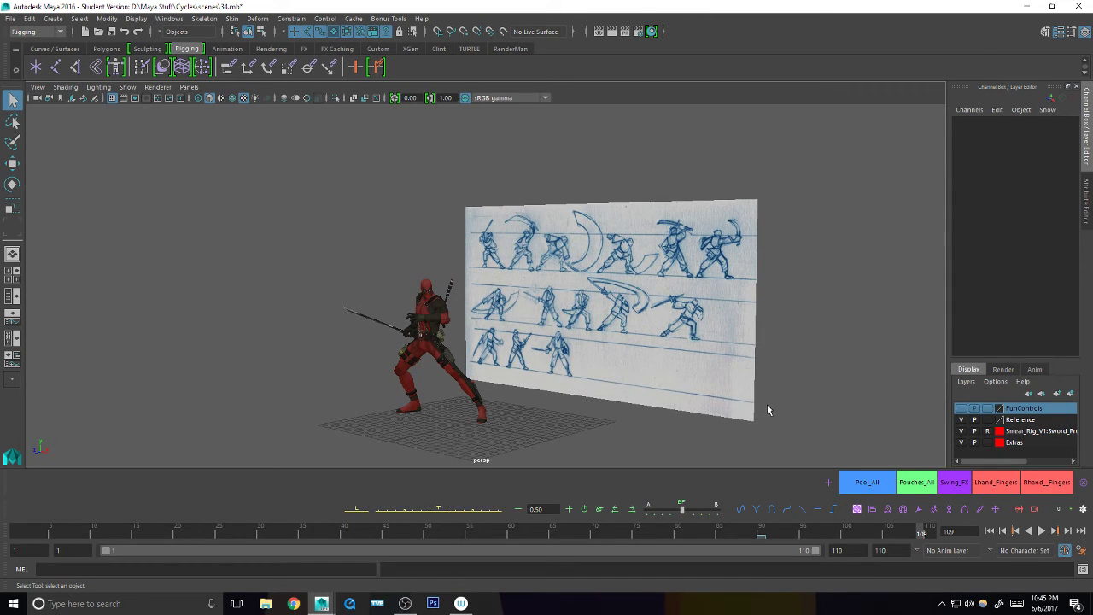
{"action": "middle_click_drag", "start_coordinate": [767, 410], "coordinate": [760, 402], "text": "alt"}
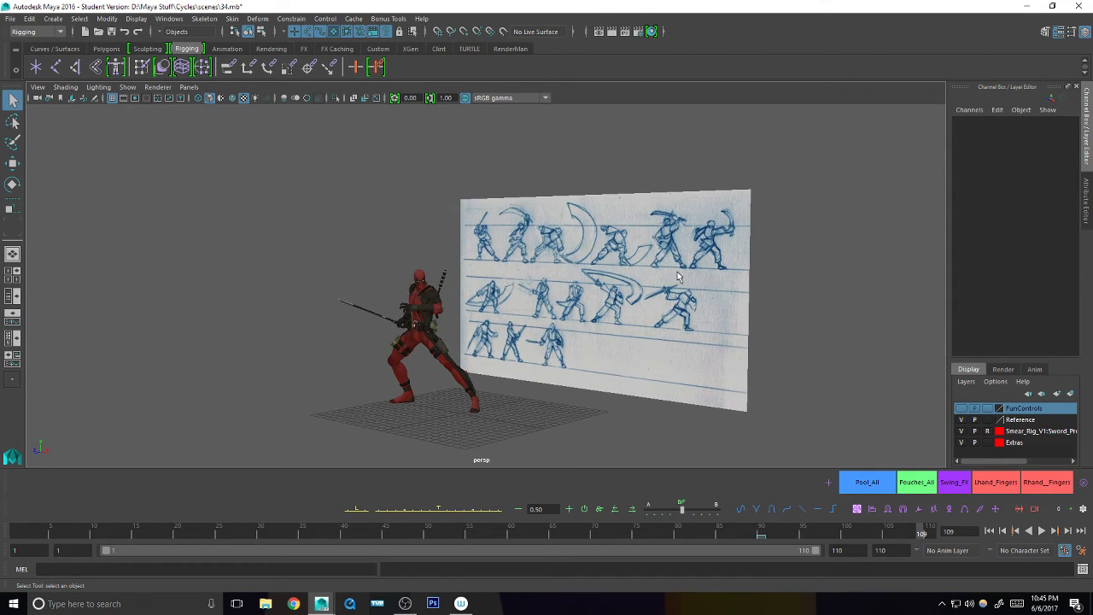
{"action": "left_click", "coordinate": [1048, 531]}
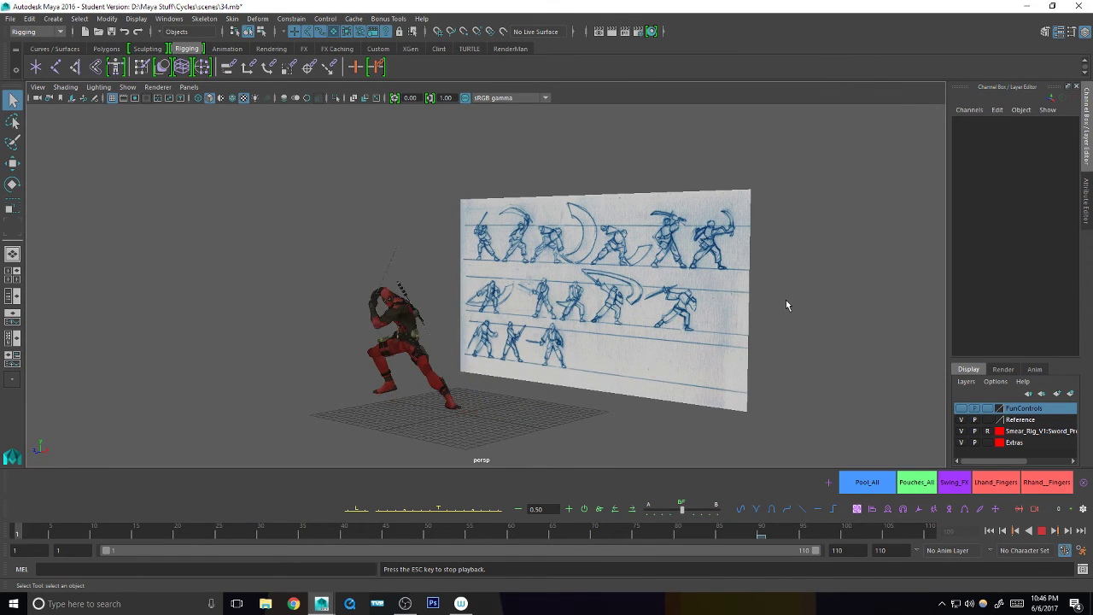
{"action": "left_click", "coordinate": [1042, 531]}
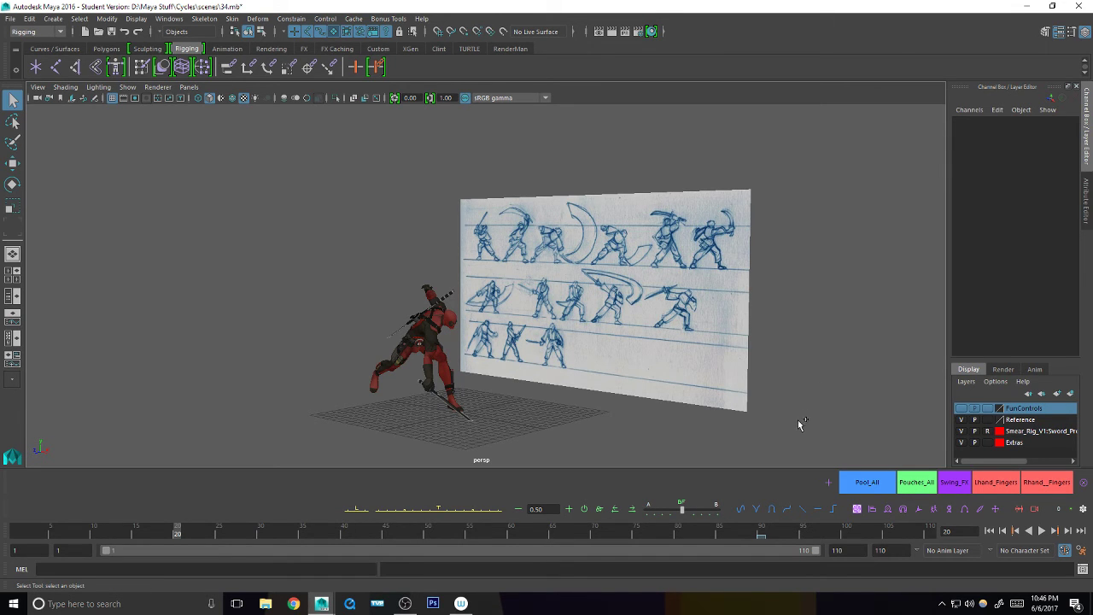
- Save the scene as a new version named 35 and accept the student version notice
{"action": "key", "text": "ctrl+shift+s"}
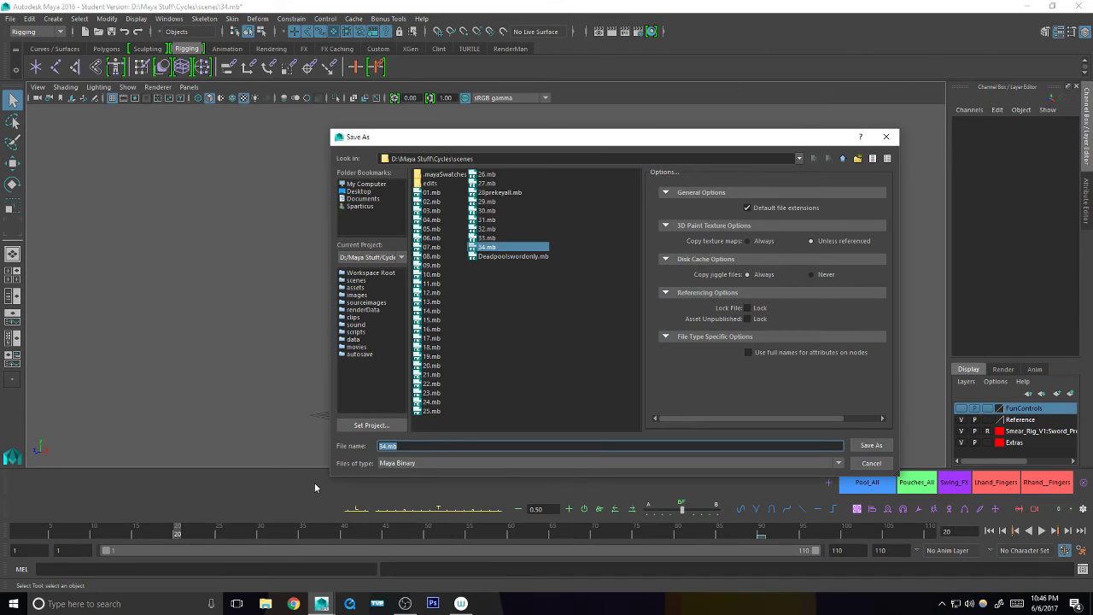
{"action": "type", "text": "35"}
{"action": "left_click", "coordinate": [870, 445]}
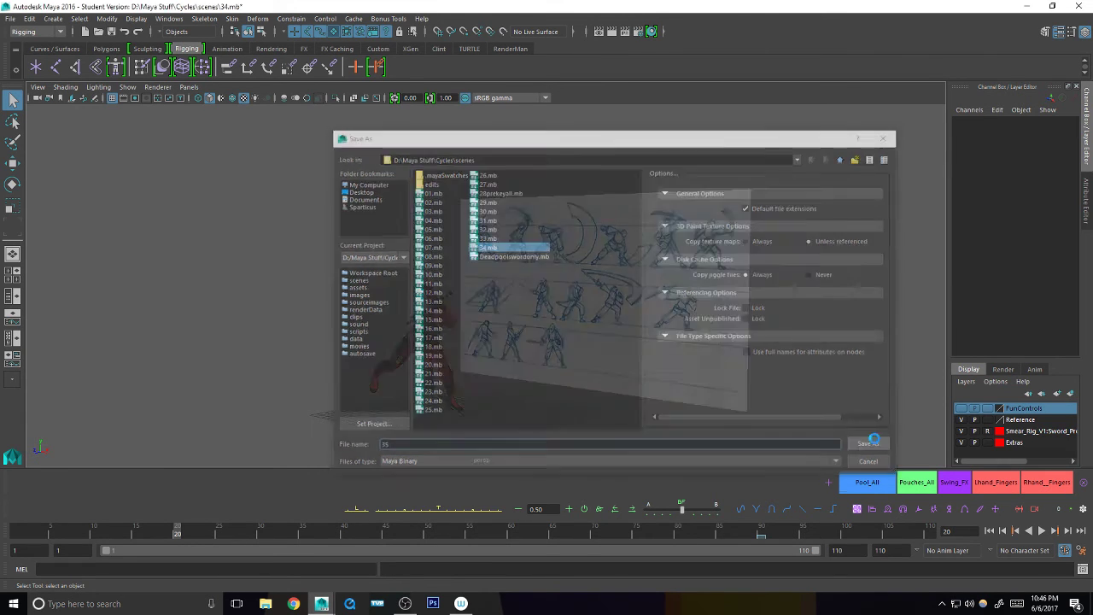
{"action": "left_click", "coordinate": [521, 312]}
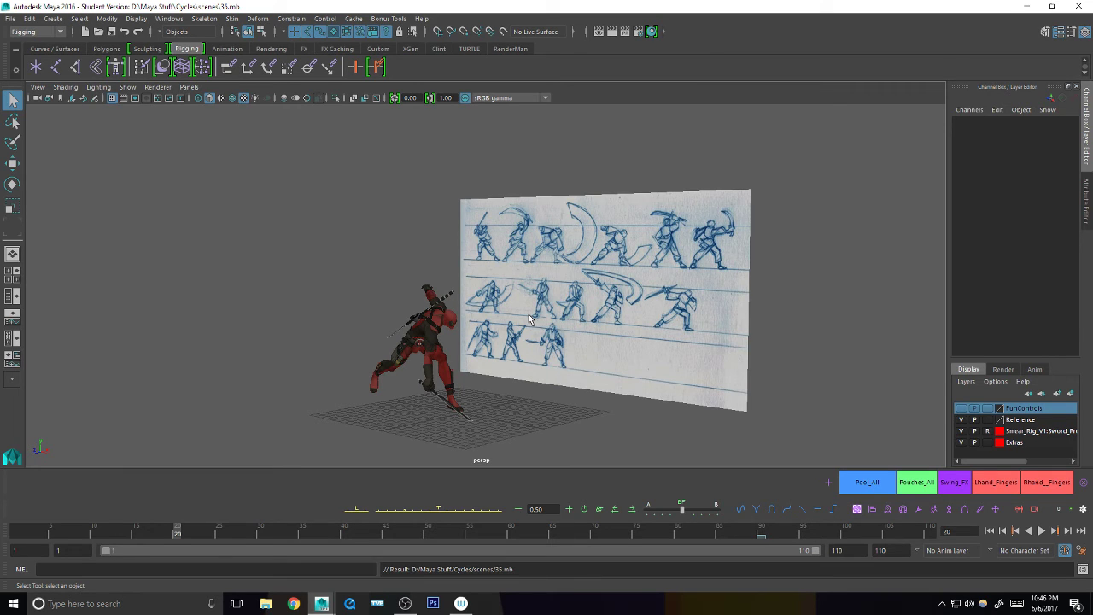
- Set the current project to the TrexFight folder in D:\Maya Stuff
{"action": "left_click", "coordinate": [11, 18]}
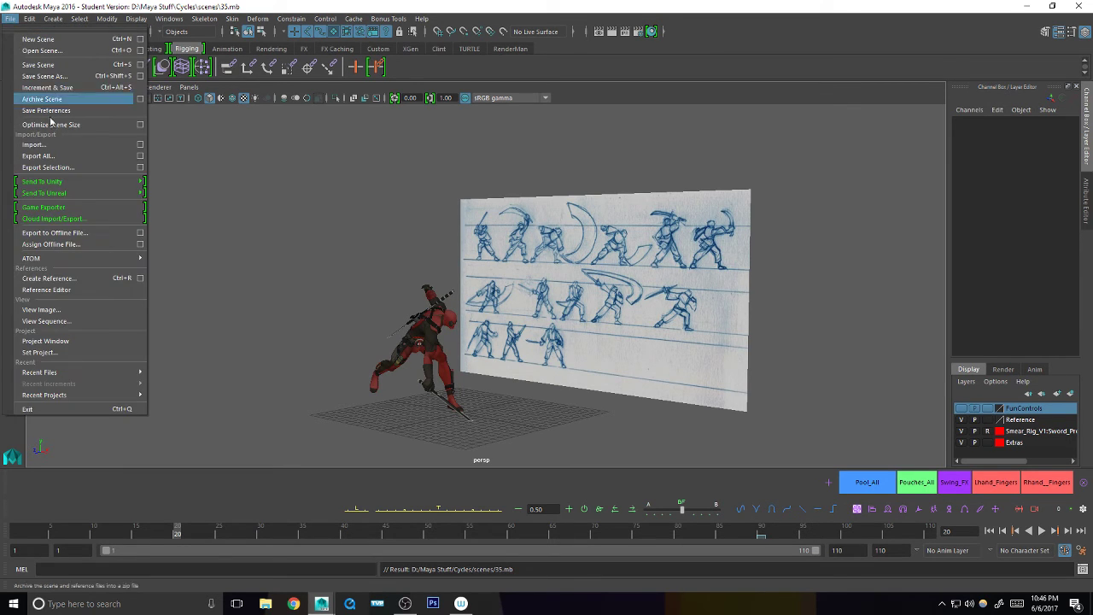
{"action": "left_click", "coordinate": [70, 352]}
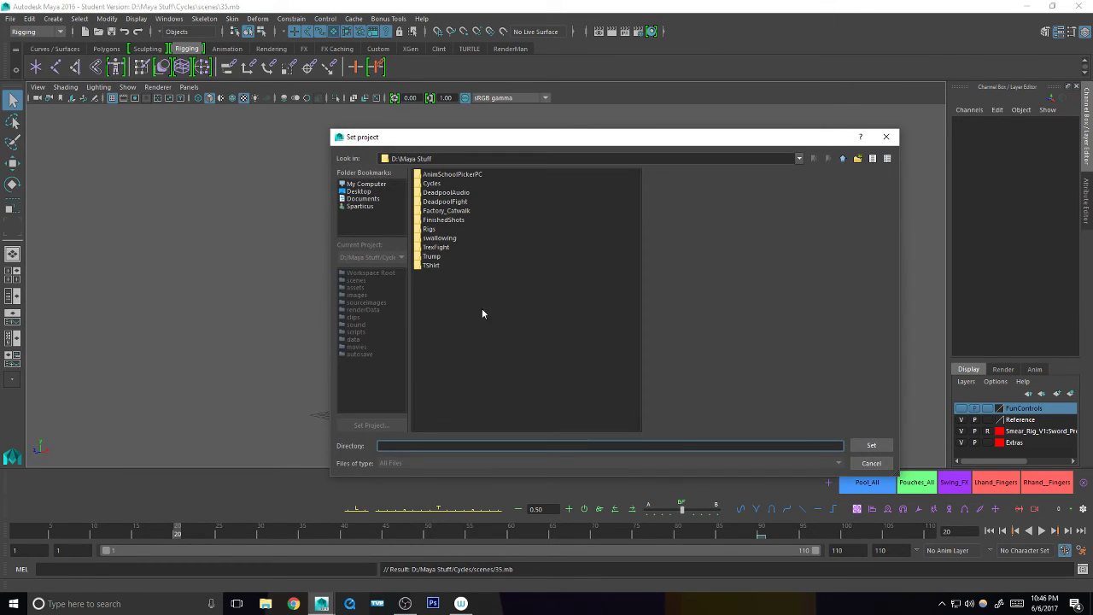
{"action": "left_click", "coordinate": [437, 247]}
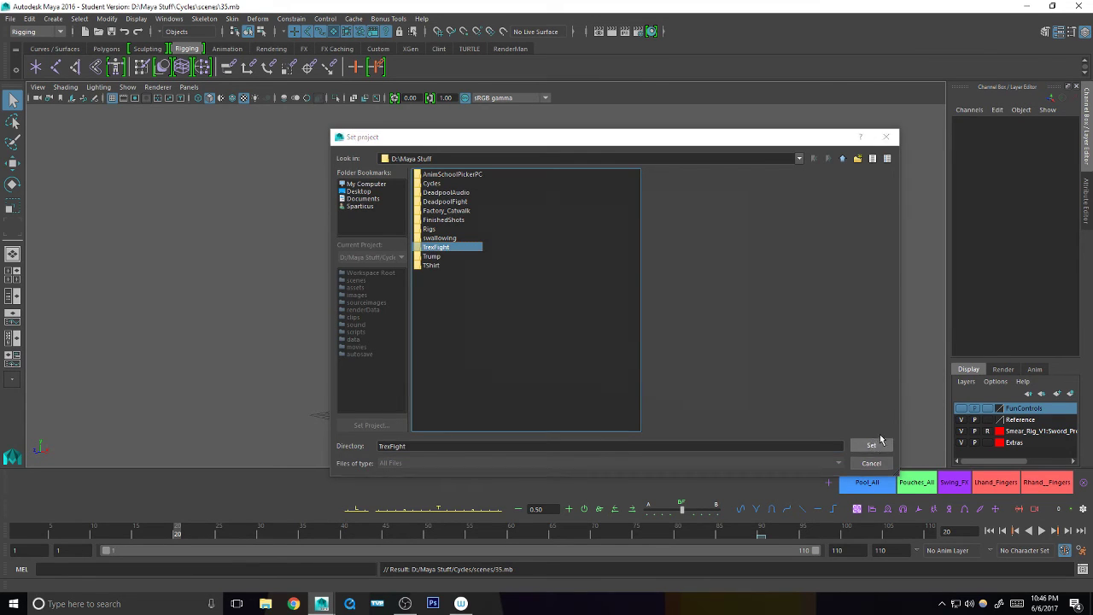
{"action": "left_click", "coordinate": [871, 445]}
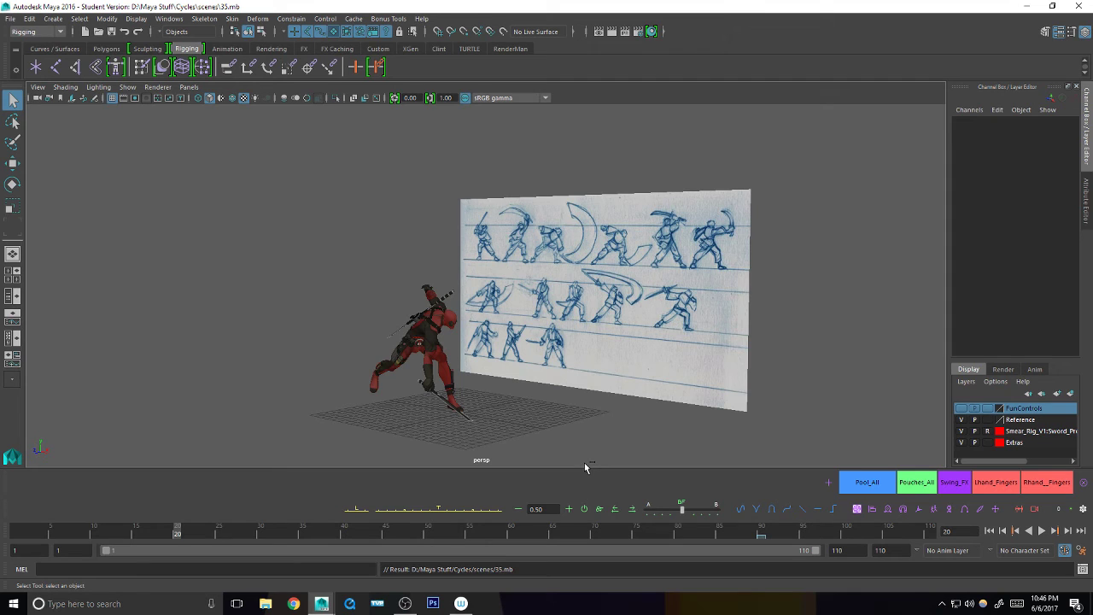
- Open the scene 03.mb from the TrexFight project
{"action": "key", "text": "ctrl+o"}
{"action": "left_click", "coordinate": [439, 200]}
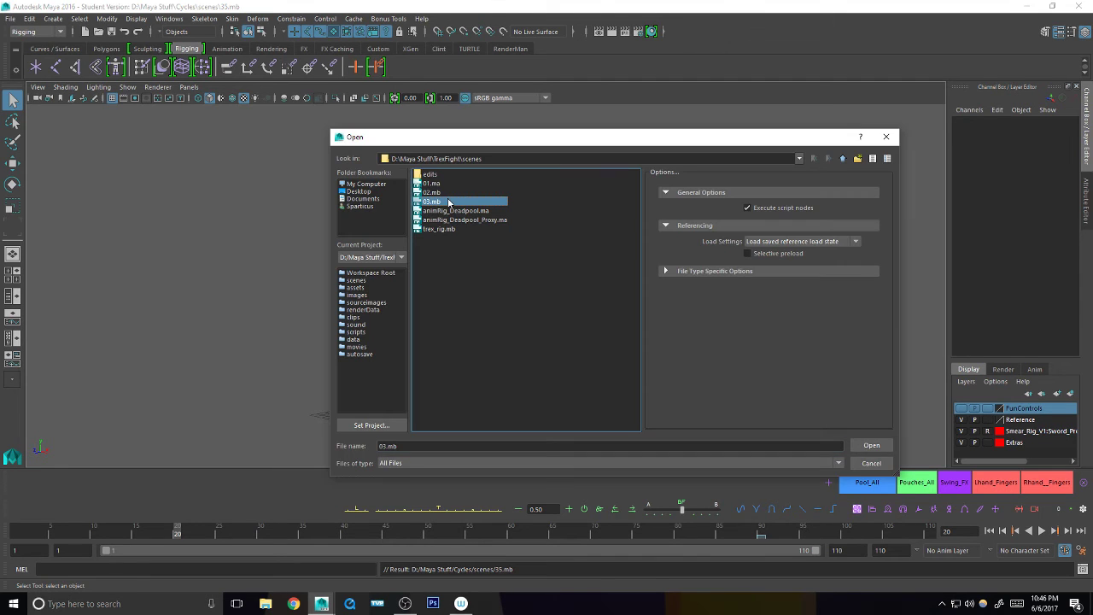
{"action": "left_click", "coordinate": [870, 446]}
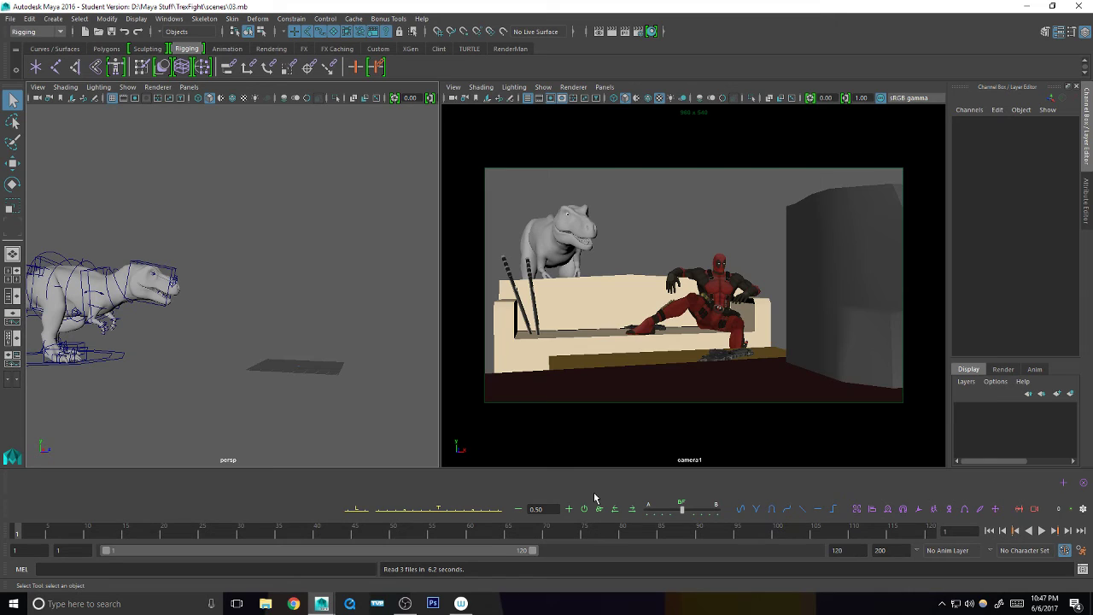
- Enlarge the camera1 view and set the current project to the Trump folder in D:\Maya Stuff
{"action": "key", "text": "space"}
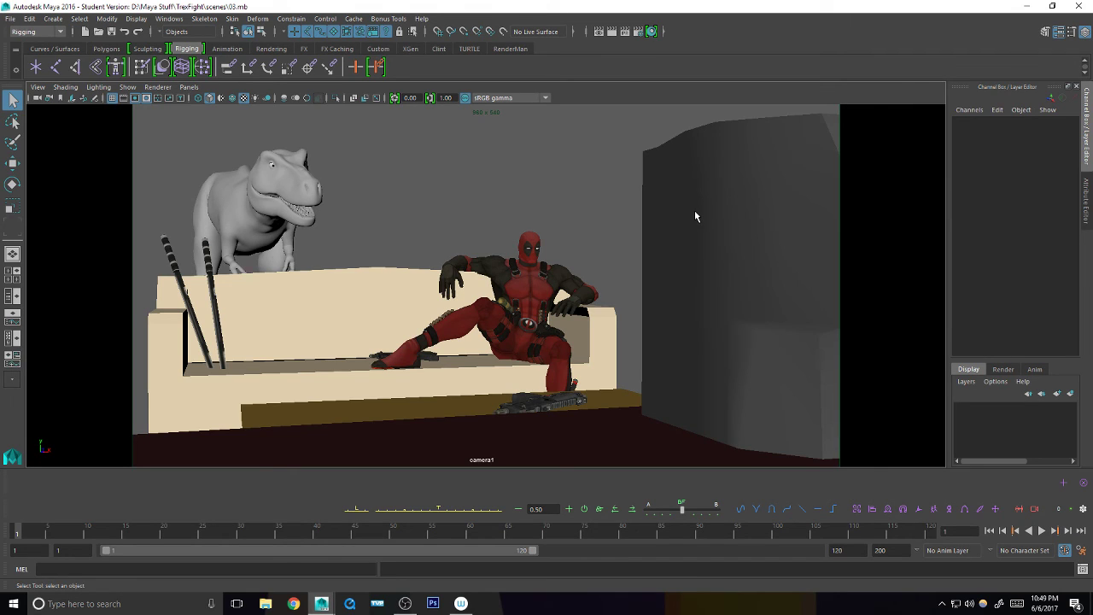
{"action": "left_click_drag", "start_coordinate": [468, 157], "coordinate": [415, 217]}
{"action": "left_click", "coordinate": [10, 18]}
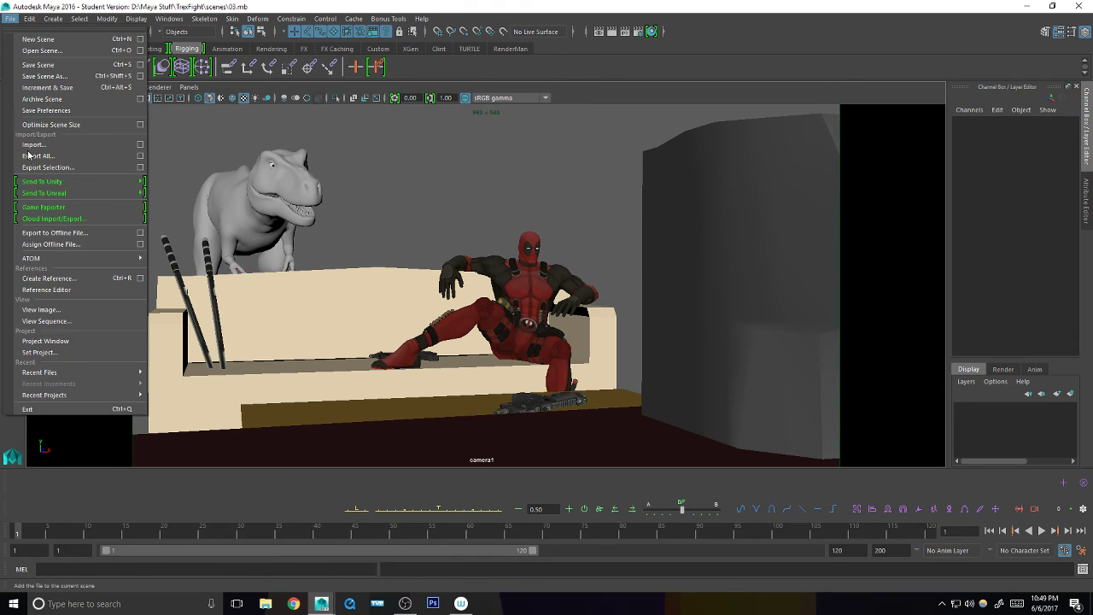
{"action": "left_click", "coordinate": [76, 351]}
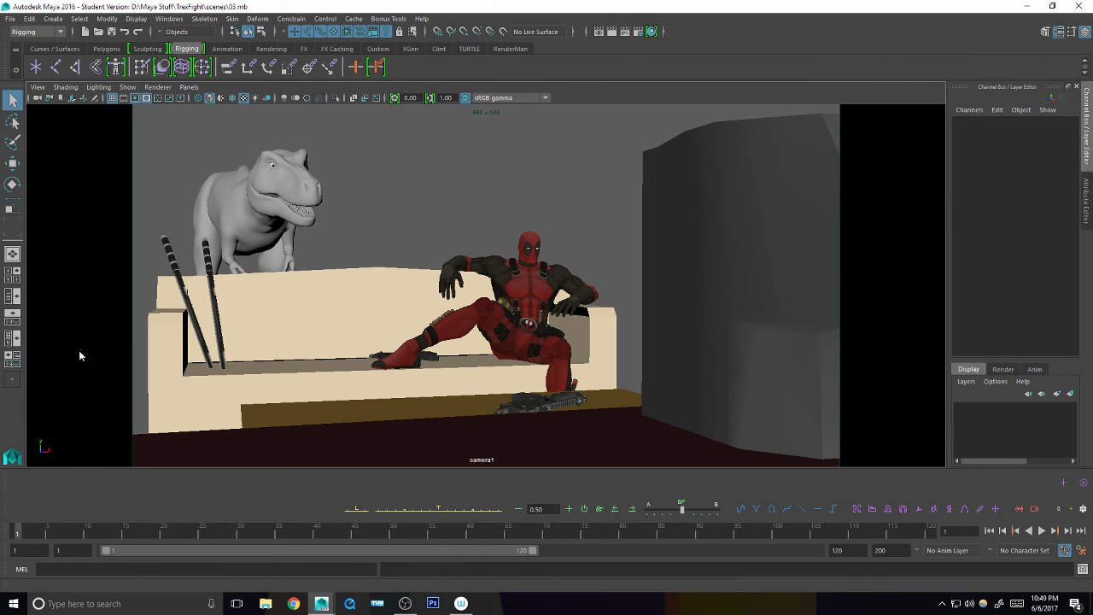
{"action": "left_click", "coordinate": [434, 249]}
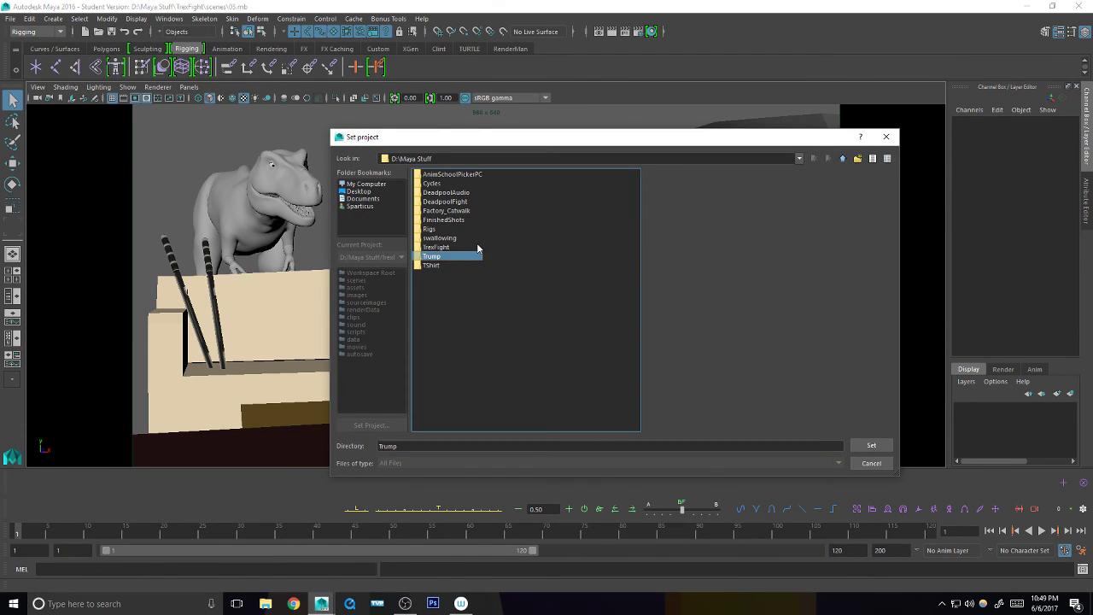
{"action": "left_click", "coordinate": [861, 444]}
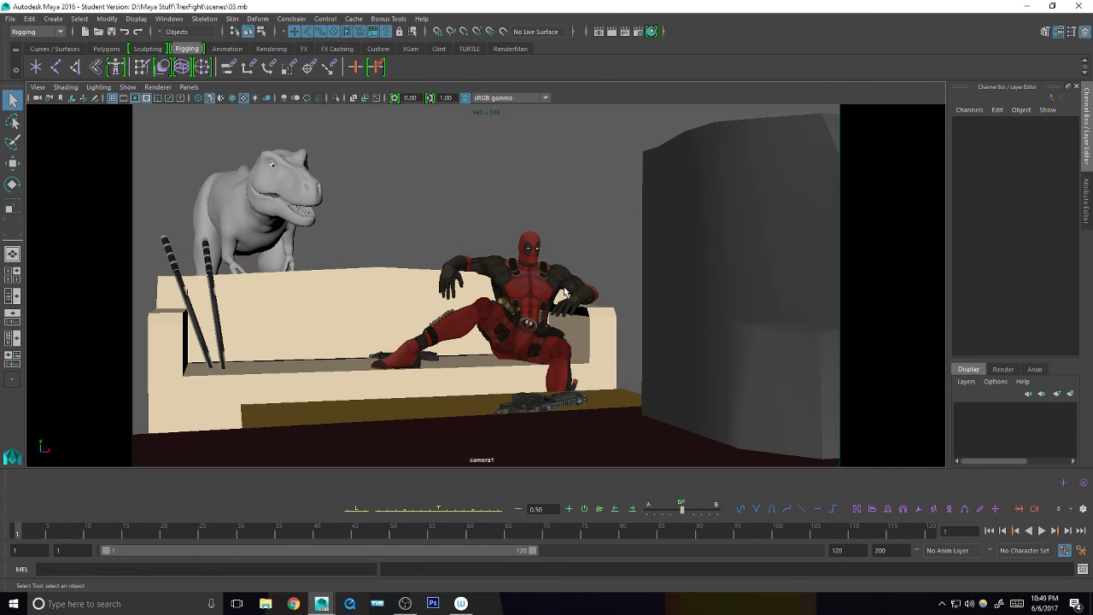
- Open the scene Rig03.mb from the Trump project
{"action": "key", "text": "ctrl+o"}
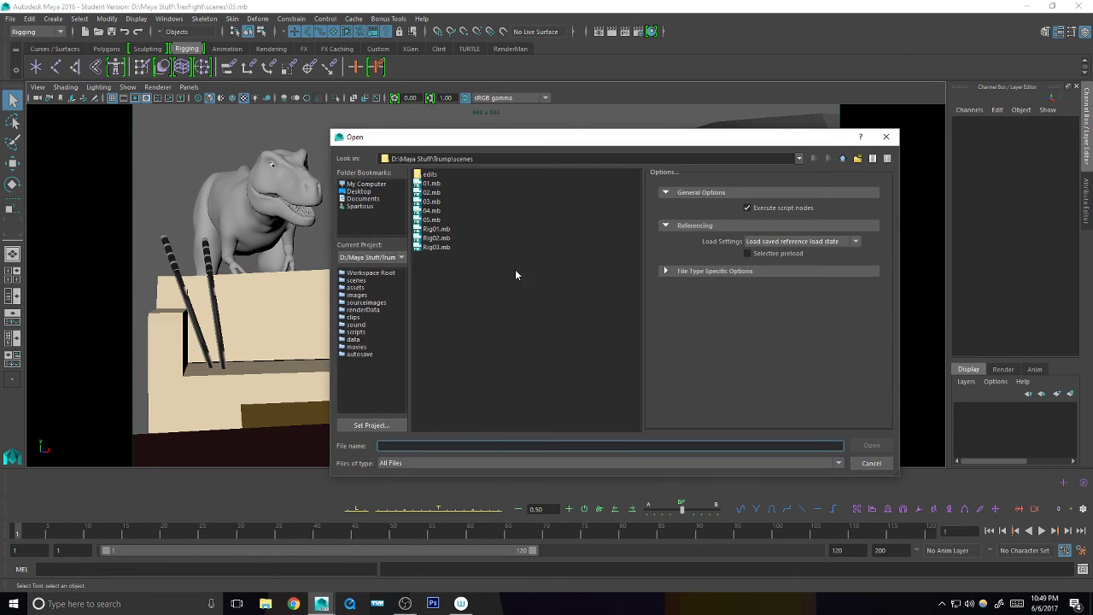
{"action": "left_click", "coordinate": [435, 248]}
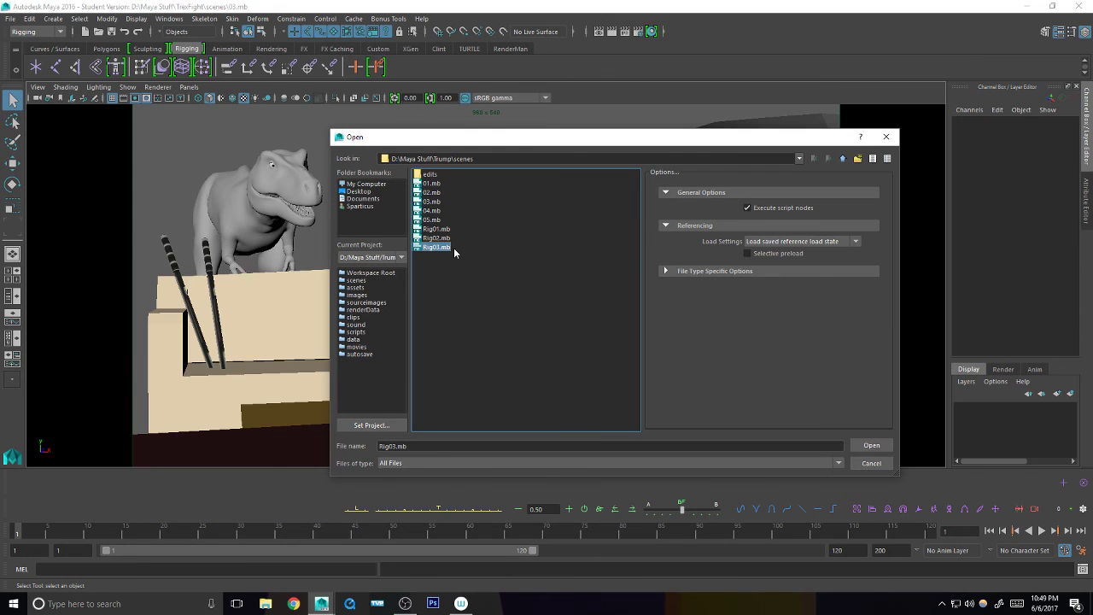
{"action": "double_click", "coordinate": [452, 248]}
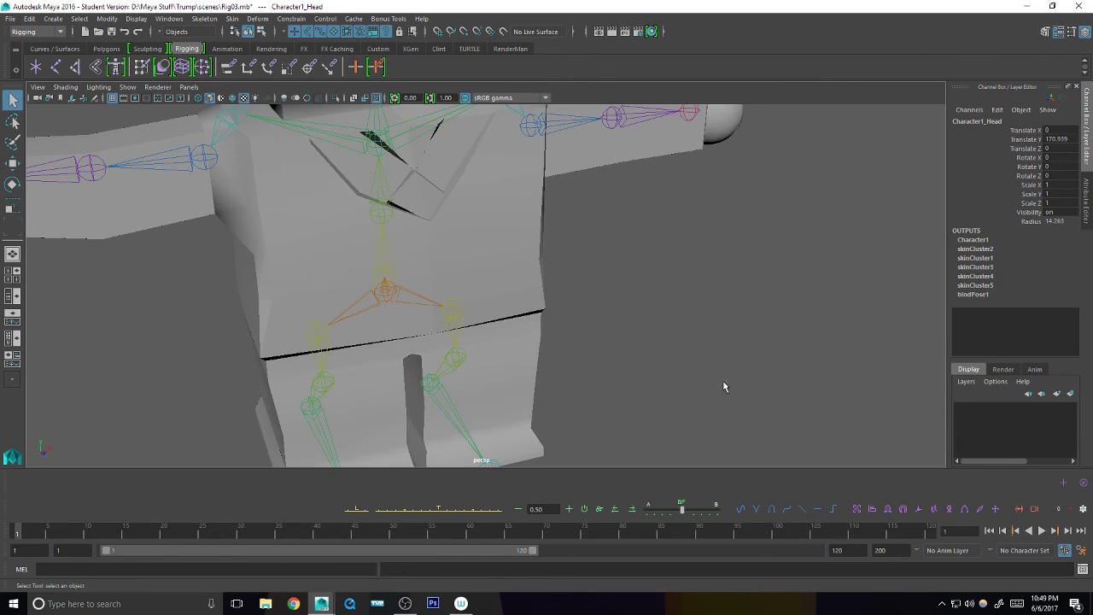
- Examine the blocky character's full mesh and skeleton from the front and at slight angles
{"action": "right_click_drag", "start_coordinate": [677, 331], "coordinate": [498, 337], "text": "alt"}
{"action": "left_click_drag", "start_coordinate": [497, 336], "coordinate": [600, 342], "text": "alt"}
{"action": "right_click_drag", "start_coordinate": [600, 342], "coordinate": [470, 336], "text": "alt"}
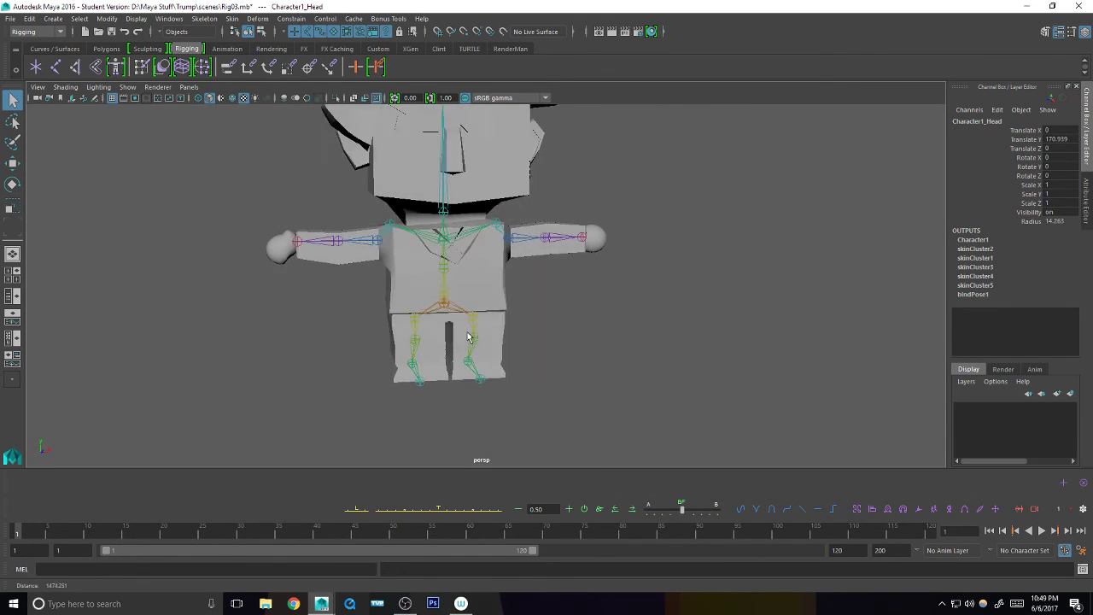
{"action": "middle_click_drag", "start_coordinate": [558, 292], "coordinate": [576, 378], "text": "alt"}
{"action": "left_click_drag", "start_coordinate": [576, 379], "coordinate": [559, 373], "text": "alt"}
{"action": "left_click", "coordinate": [527, 263]}
{"action": "right_click_drag", "start_coordinate": [620, 309], "coordinate": [608, 319], "text": "alt"}
{"action": "middle_click_drag", "start_coordinate": [616, 339], "coordinate": [613, 312], "text": "alt"}
{"action": "left_click_drag", "start_coordinate": [606, 334], "coordinate": [626, 325], "text": "alt"}
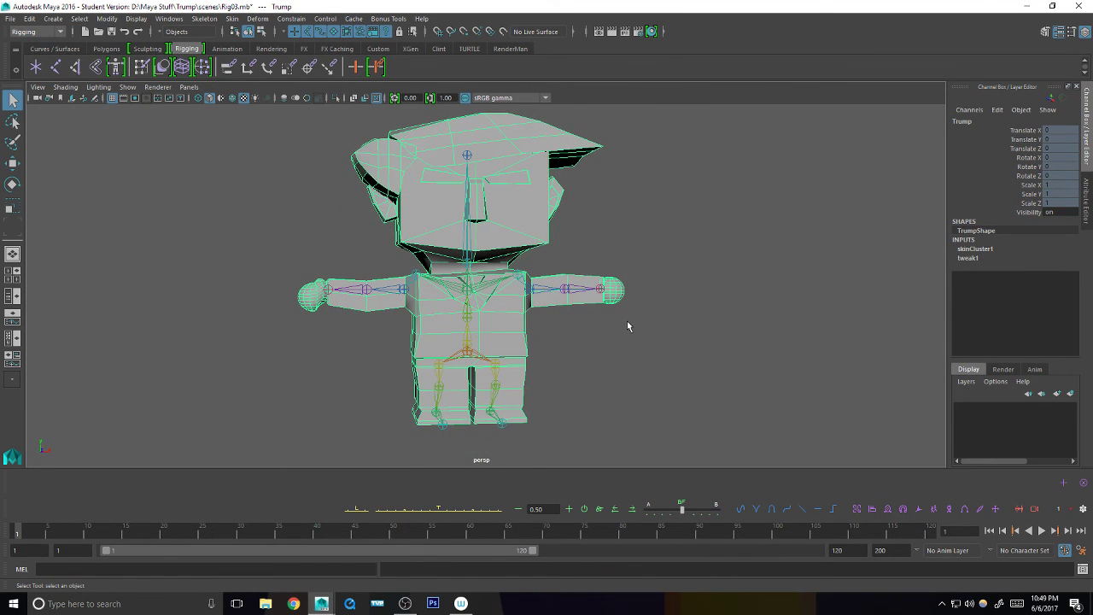
{"action": "left_click", "coordinate": [357, 355]}
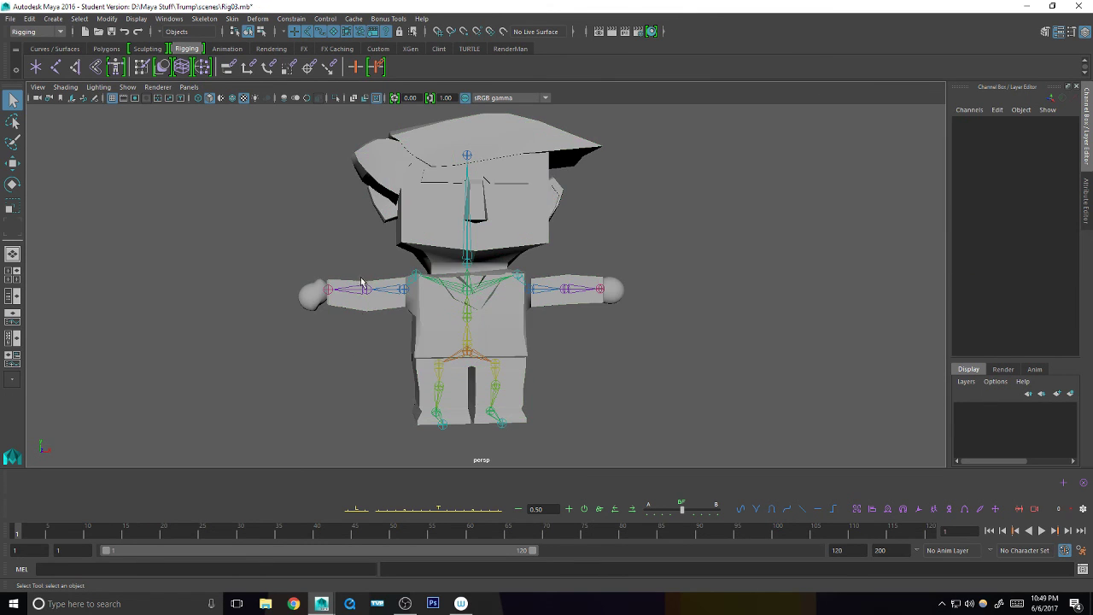
- Test-rotate the right forearm joint to check its skinning and undo the rotation
{"action": "left_click", "coordinate": [362, 285]}
{"action": "left_click", "coordinate": [358, 291]}
{"action": "middle_click_drag", "start_coordinate": [358, 301], "coordinate": [365, 334], "text": "alt"}
{"action": "key", "text": "e"}
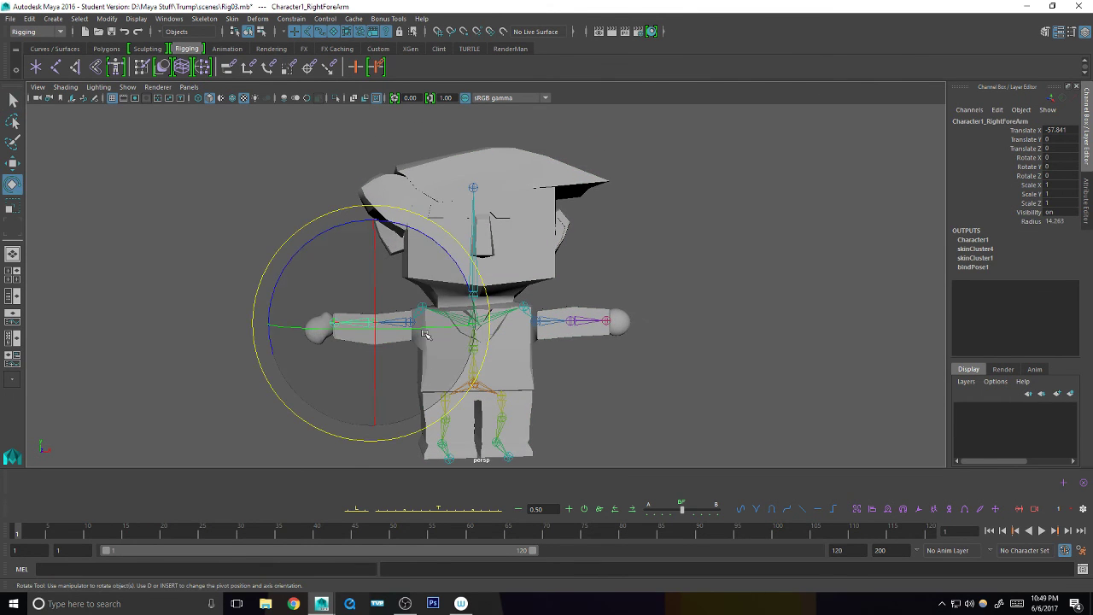
{"action": "left_click_drag", "start_coordinate": [427, 336], "coordinate": [412, 353]}
{"action": "key", "text": "ctrl+z"}
{"action": "key", "text": "ctrl+z"}
{"action": "key", "text": "q"}
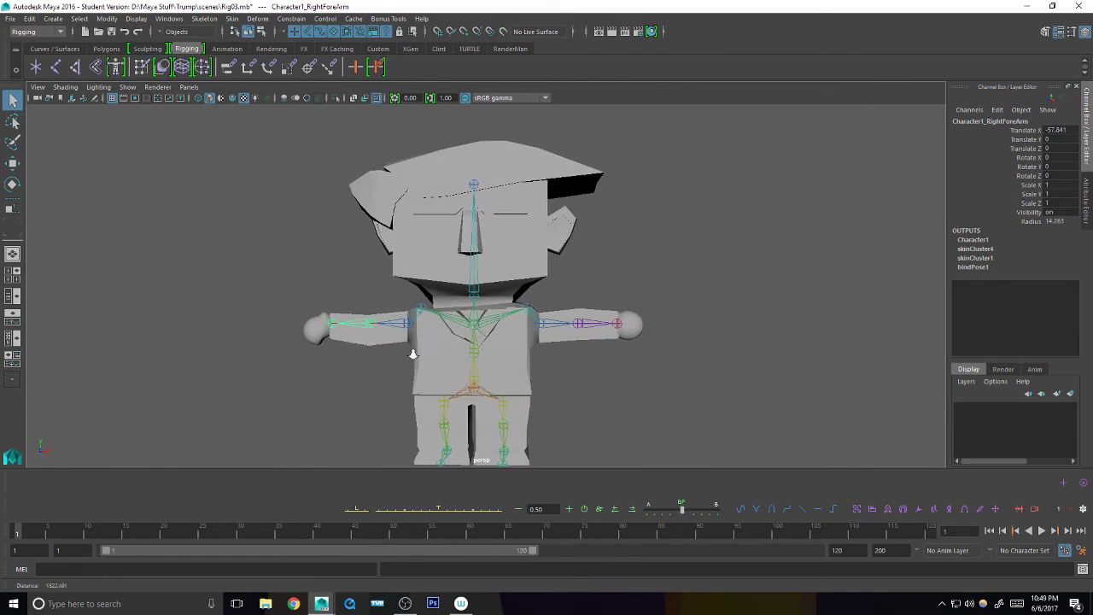
- Test-rotate the right upper arm joint to check the shoulder's deformation and undo the rotation
{"action": "right_click_drag", "start_coordinate": [412, 353], "coordinate": [384, 399], "text": "alt"}
{"action": "mouse_move", "coordinate": [487, 395]}
{"action": "middle_mouse_down", "text": "alt"}
{"action": "mouse_move", "coordinate": [518, 383]}
{"action": "mouse_move", "coordinate": [491, 415]}
{"action": "middle_mouse_up", "text": "alt"}
{"action": "right_click_drag", "start_coordinate": [492, 415], "coordinate": [536, 361], "text": "alt"}
{"action": "left_click", "coordinate": [388, 357]}
{"action": "key", "text": "e"}
{"action": "left_click_drag", "start_coordinate": [389, 357], "coordinate": [375, 395]}
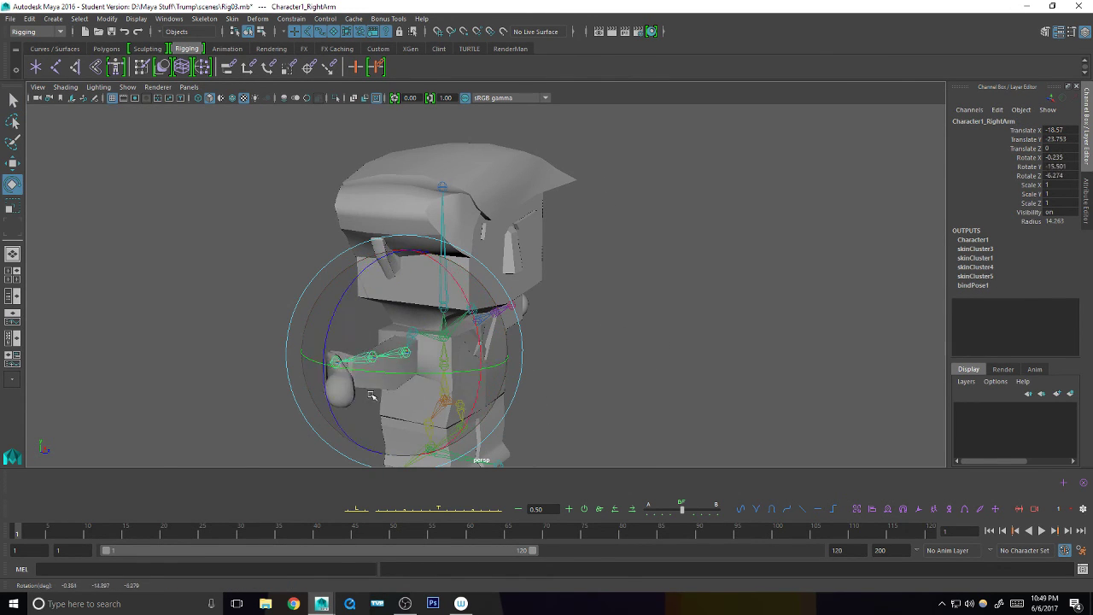
{"action": "key", "text": "ctrl+z"}
{"action": "left_click_drag", "start_coordinate": [483, 384], "coordinate": [469, 373], "text": "alt"}
{"action": "key", "text": "q"}
- Test-rotate the neck joint to check how the head follows and undo the rotation
{"action": "left_click", "coordinate": [471, 282]}
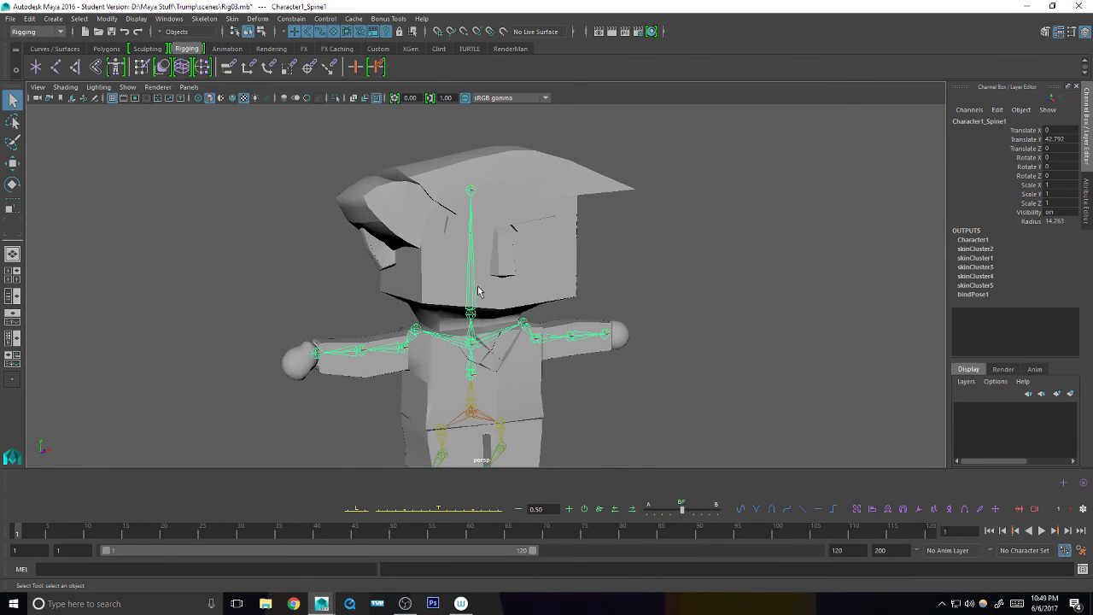
{"action": "key", "text": "e"}
{"action": "left_click_drag", "start_coordinate": [511, 295], "coordinate": [550, 315]}
{"action": "key", "text": "ctrl+z"}
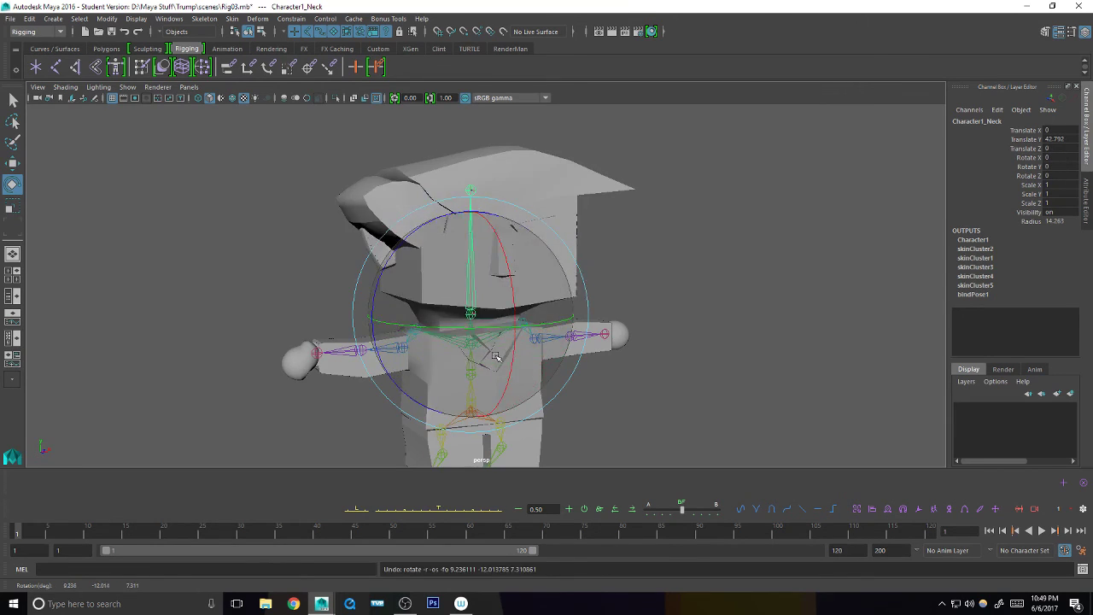
{"action": "key", "text": "q"}
- Test the rotation of the lower spine and hip joints and undo the changes
{"action": "left_click_drag", "start_coordinate": [490, 357], "coordinate": [547, 403], "text": "alt"}
{"action": "left_click", "coordinate": [472, 363]}
{"action": "key", "text": "e"}
{"action": "key", "text": "ctrl+z"}
{"action": "key", "text": "q"}
{"action": "left_click", "coordinate": [472, 405]}
{"action": "key", "text": "e"}
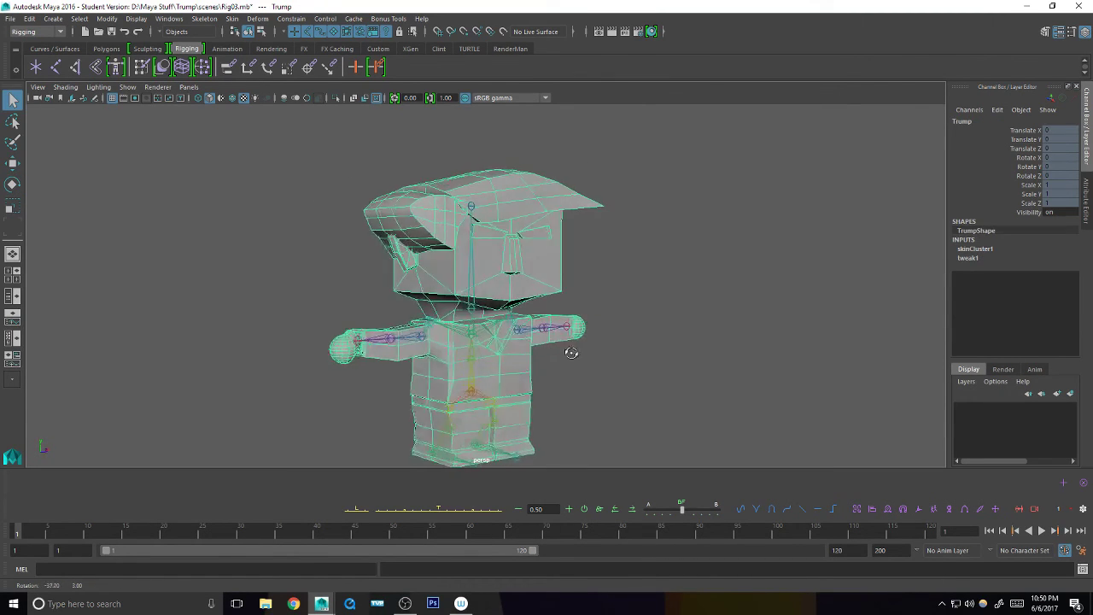
- Test-rotate the left upper leg joint to check the leg's deformation and undo the rotation
{"action": "left_click_drag", "start_coordinate": [572, 353], "coordinate": [517, 345], "text": "alt"}
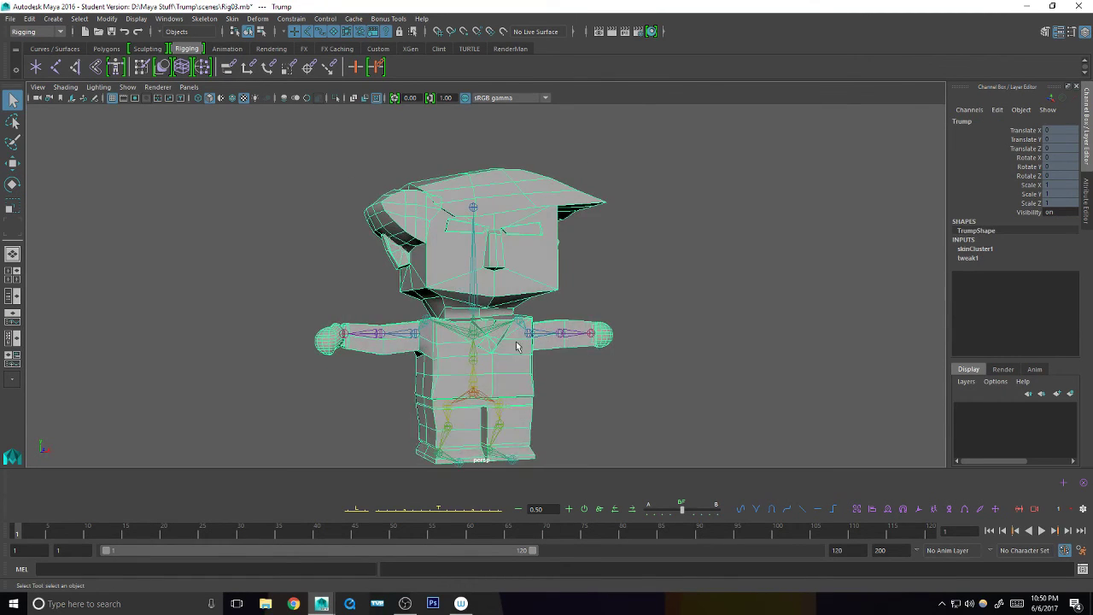
{"action": "middle_click_drag", "start_coordinate": [548, 366], "coordinate": [544, 389], "text": "alt"}
{"action": "right_click_drag", "start_coordinate": [512, 364], "coordinate": [596, 339], "text": "alt"}
{"action": "middle_click_drag", "start_coordinate": [568, 346], "coordinate": [570, 369], "text": "alt"}
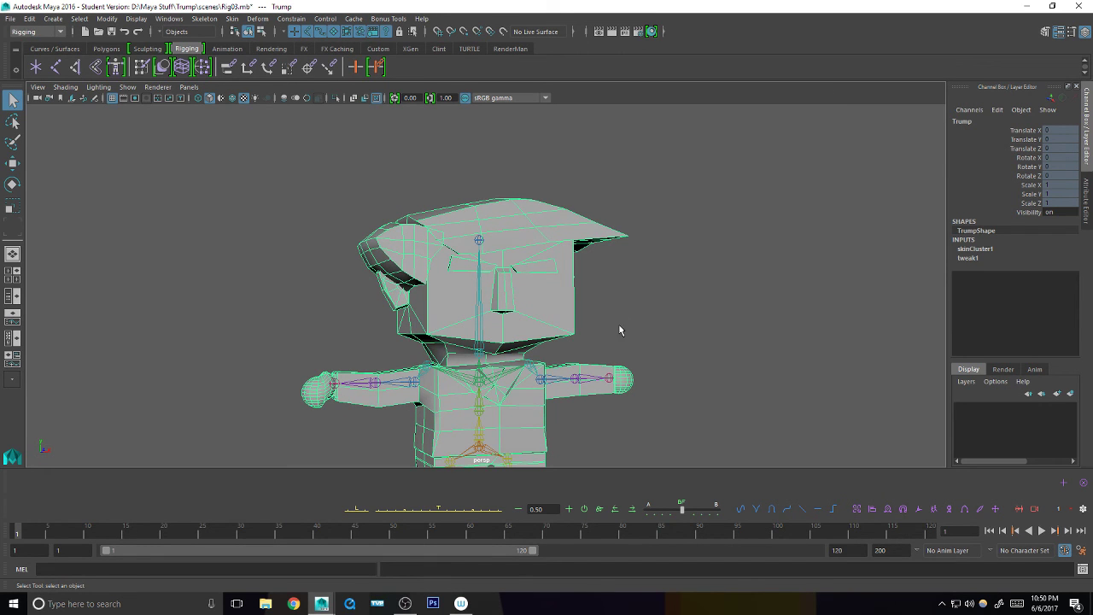
{"action": "left_click_drag", "start_coordinate": [620, 330], "coordinate": [549, 325], "text": "alt"}
{"action": "left_click", "coordinate": [499, 359]}
{"action": "scroll", "coordinate": [500, 381], "scroll_direction": "up", "scroll_amount": 3}
{"action": "key", "text": "e"}
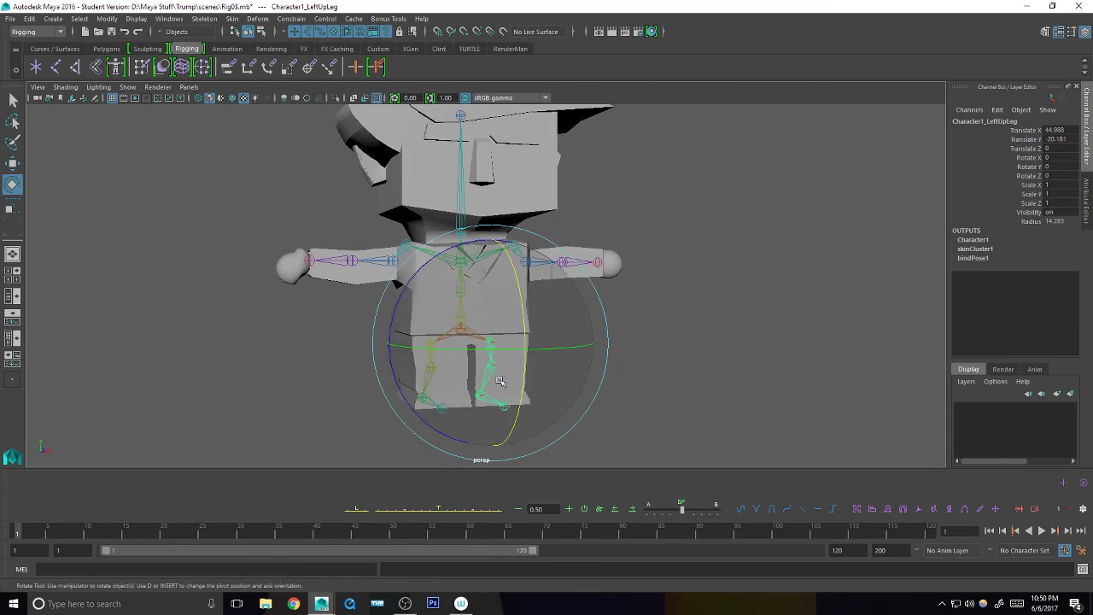
{"action": "left_click_drag", "start_coordinate": [521, 381], "coordinate": [566, 361]}
{"action": "key", "text": "ctrl+z"}
- Examine the character's head mesh from several angles and frame the face closely from the front
{"action": "right_click_drag", "start_coordinate": [566, 361], "coordinate": [583, 369], "text": "alt"}
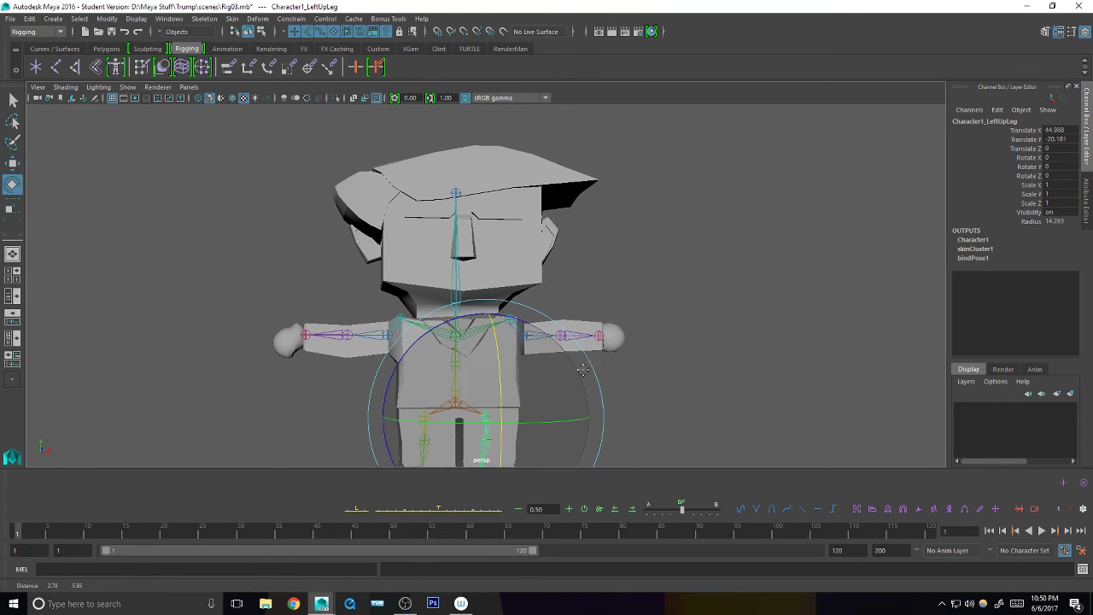
{"action": "middle_click_drag", "start_coordinate": [583, 369], "coordinate": [574, 387], "text": "alt"}
{"action": "right_click_drag", "start_coordinate": [574, 386], "coordinate": [619, 330], "text": "alt"}
{"action": "key", "text": "q"}
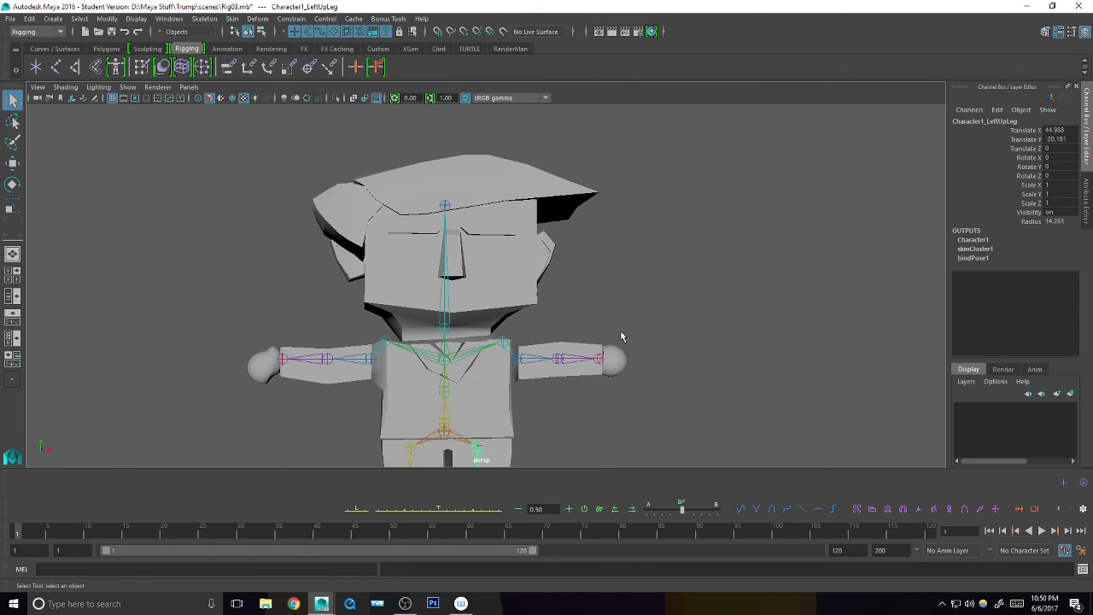
{"action": "left_click", "coordinate": [535, 284]}
{"action": "left_click_drag", "start_coordinate": [572, 320], "coordinate": [501, 321], "text": "alt"}
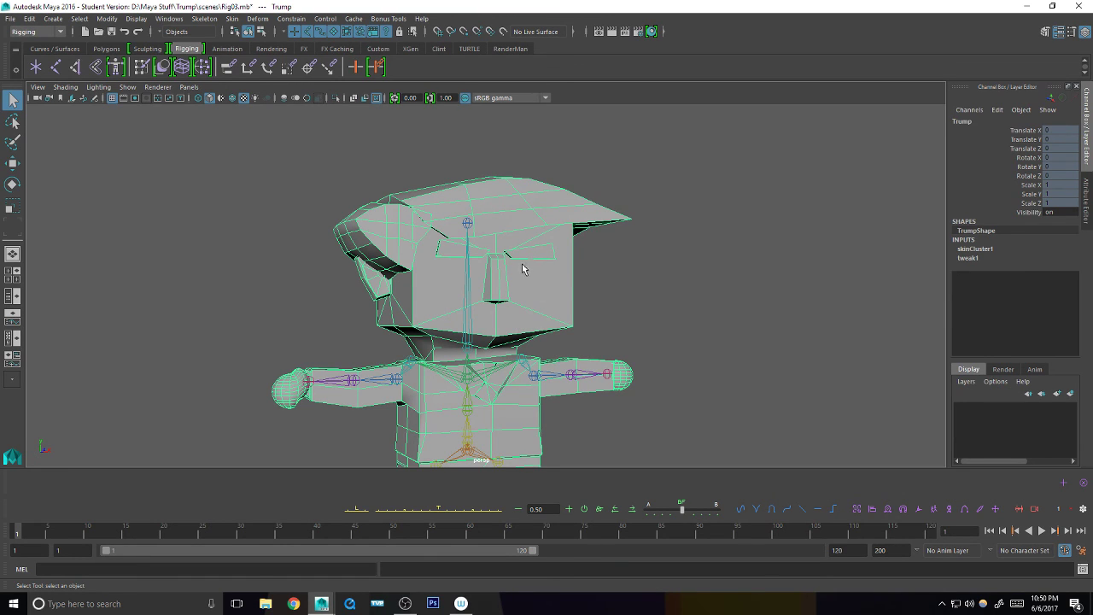
{"action": "left_click_drag", "start_coordinate": [520, 272], "coordinate": [495, 272], "text": "alt"}
{"action": "right_click_drag", "start_coordinate": [495, 271], "coordinate": [603, 324], "text": "alt"}
{"action": "scroll", "coordinate": [546, 309], "scroll_direction": "up", "scroll_amount": 1}
{"action": "left_click_drag", "start_coordinate": [603, 324], "coordinate": [605, 317], "text": "alt"}
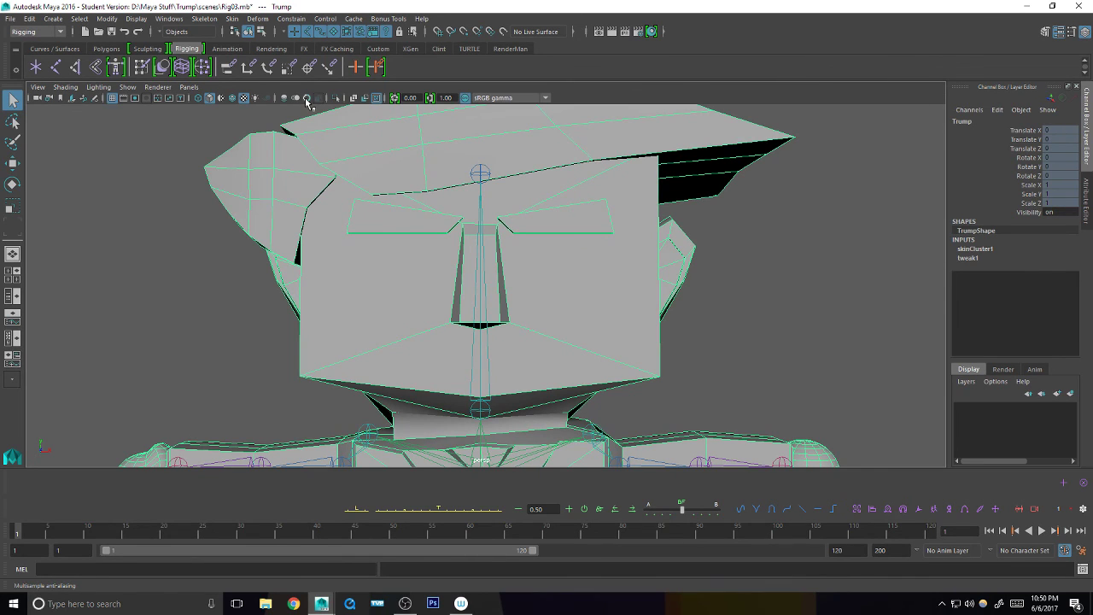
- Add a Grease Pencil frame and sketch two dot eyes and a small frowning mouth in black on the face
{"action": "left_click", "coordinate": [95, 97]}
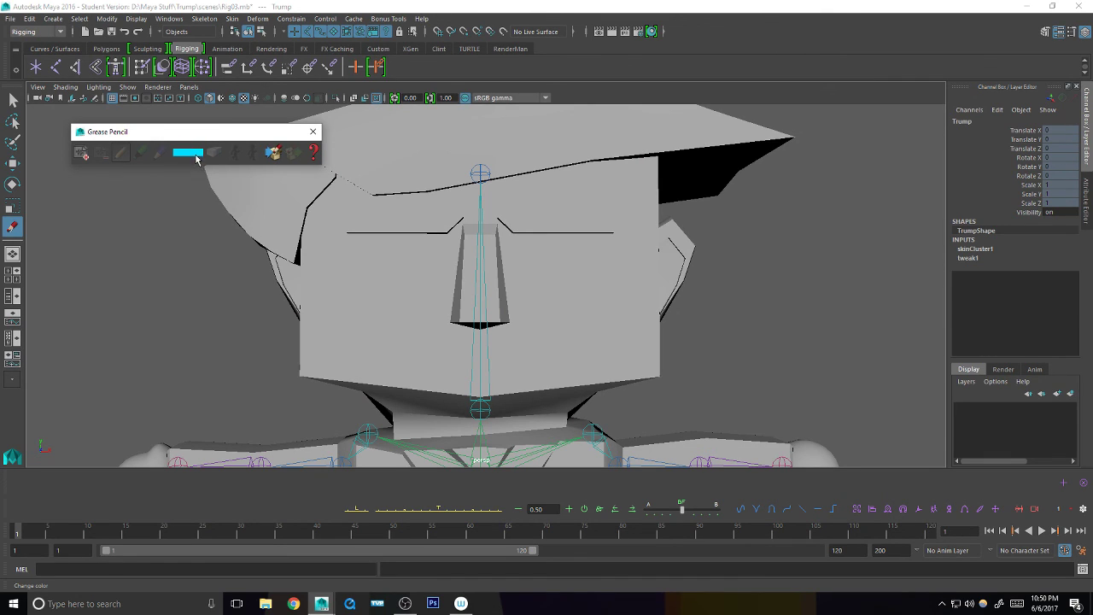
{"action": "left_click", "coordinate": [84, 158]}
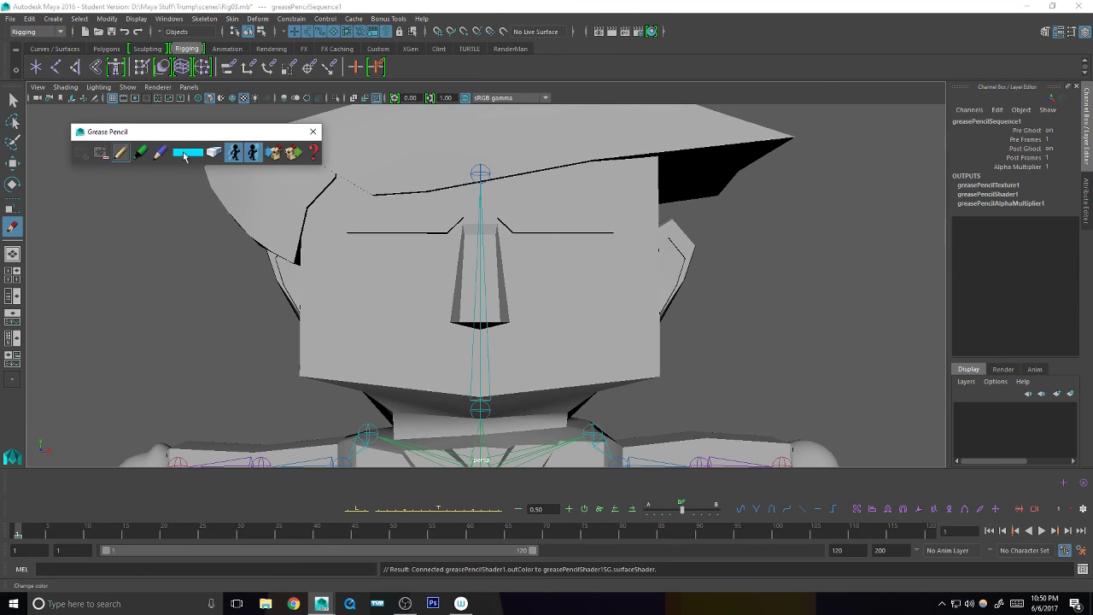
{"action": "left_click", "coordinate": [192, 154]}
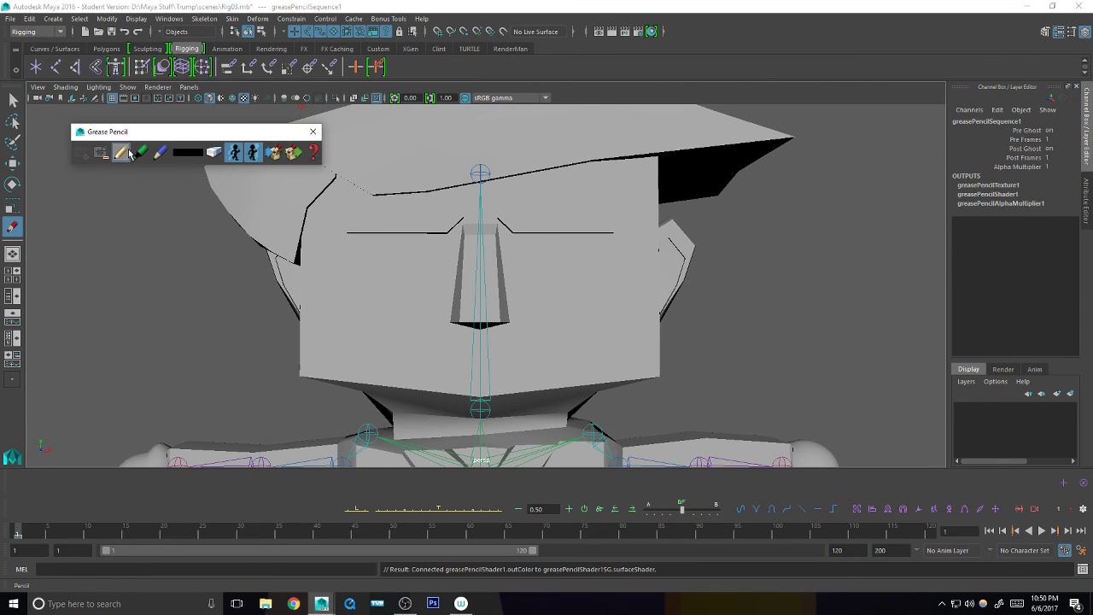
{"action": "left_click", "coordinate": [542, 253]}
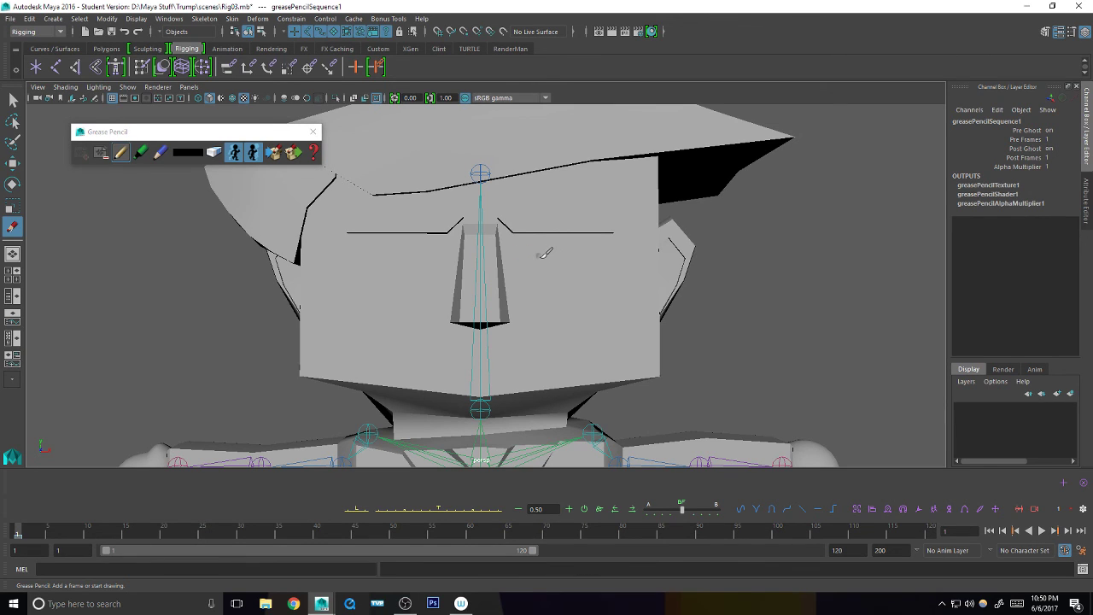
{"action": "left_click", "coordinate": [539, 256]}
{"action": "left_click", "coordinate": [431, 256]}
{"action": "mouse_move", "coordinate": [479, 343]}
{"action": "left_mouse_down"}
{"action": "mouse_move", "coordinate": [494, 351]}
{"action": "mouse_move", "coordinate": [483, 355]}
{"action": "left_mouse_up"}
- Select both eyebrow meshes with the Move tool active
{"action": "key", "text": "q"}
{"action": "left_click", "coordinate": [572, 233]}
{"action": "left_click", "coordinate": [426, 222], "text": "shift"}
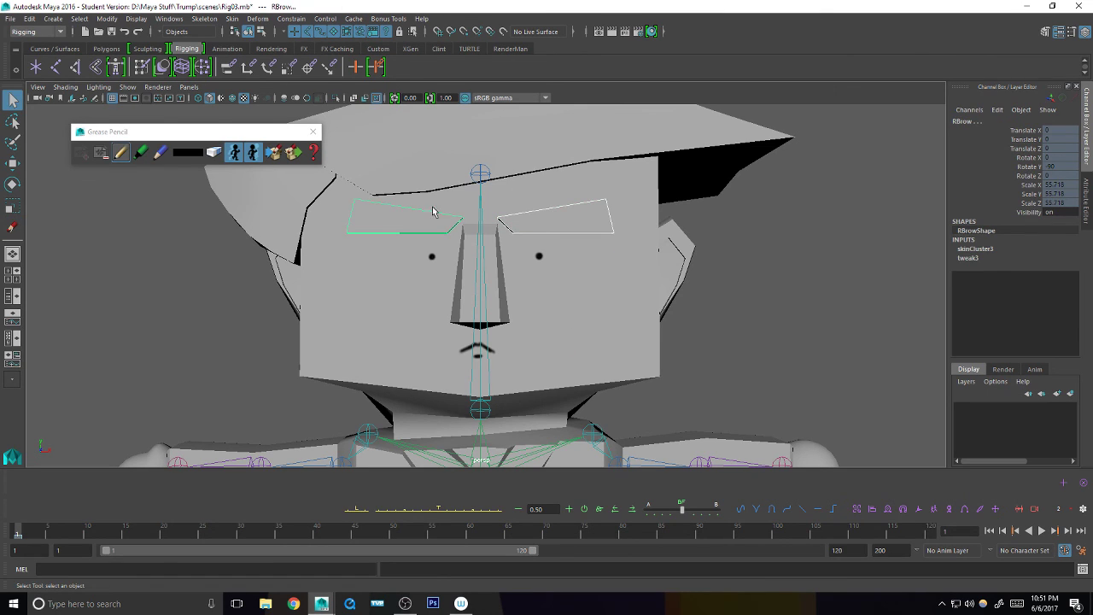
{"action": "key", "text": "w"}
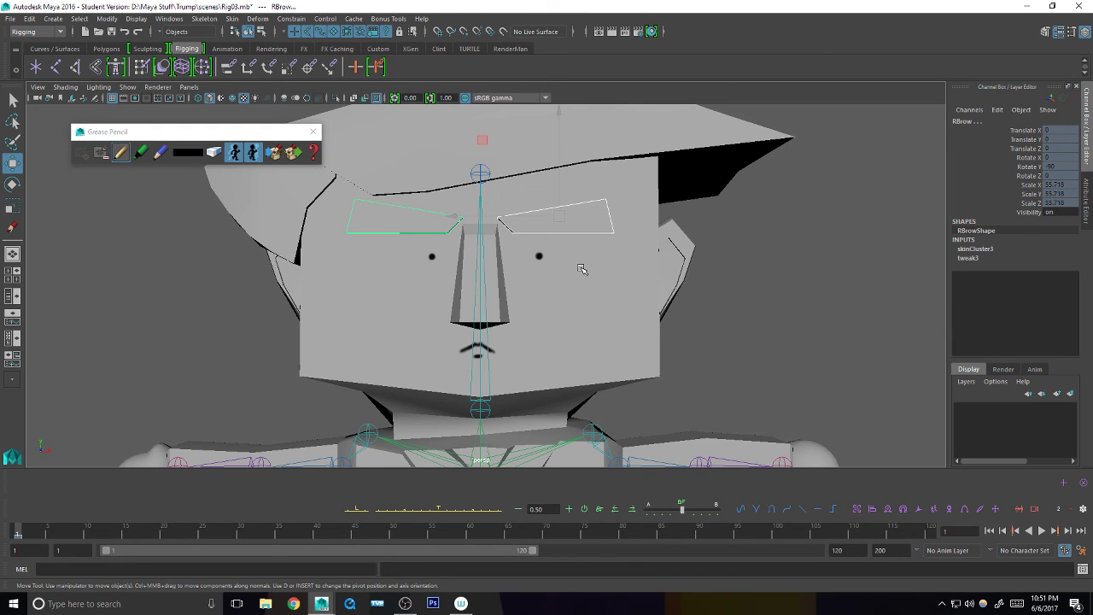
- Examine the character's body and selected mesh from the front, with the face sketch overlaid and smoothing off
{"action": "right_click_drag", "start_coordinate": [762, 294], "coordinate": [327, 434], "text": "alt"}
{"action": "middle_click_drag", "start_coordinate": [608, 342], "coordinate": [598, 310], "text": "alt"}
{"action": "key", "text": "q"}
{"action": "left_click", "coordinate": [703, 306]}
{"action": "middle_click_drag", "start_coordinate": [662, 361], "coordinate": [665, 336], "text": "alt"}
{"action": "scroll", "coordinate": [647, 346], "scroll_direction": "up", "scroll_amount": 5}
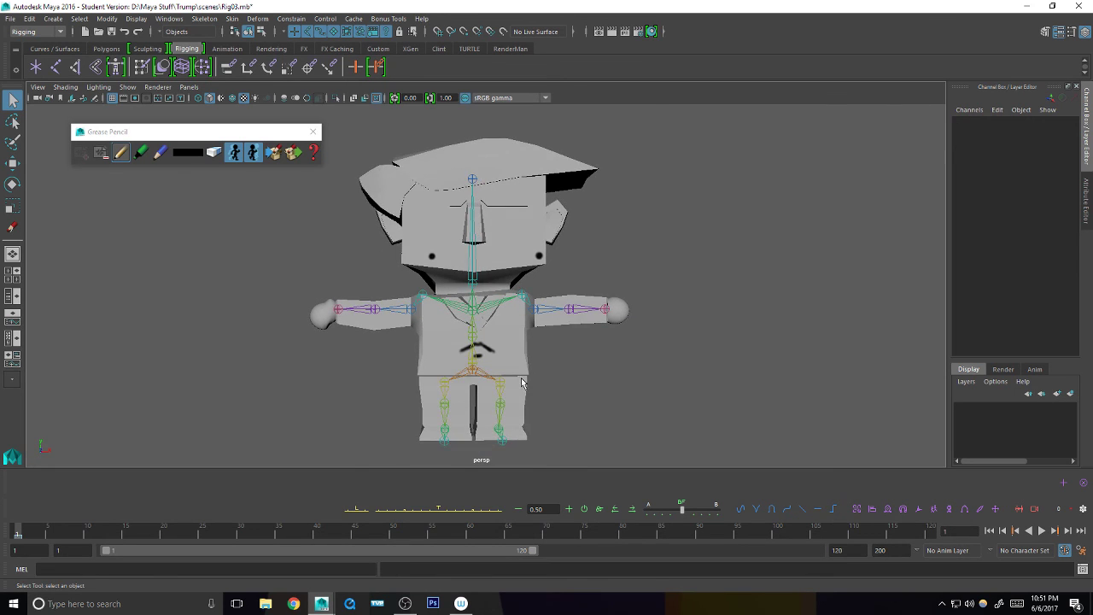
{"action": "middle_click_drag", "start_coordinate": [567, 384], "coordinate": [598, 376], "text": "alt"}
{"action": "left_click", "coordinate": [583, 394]}
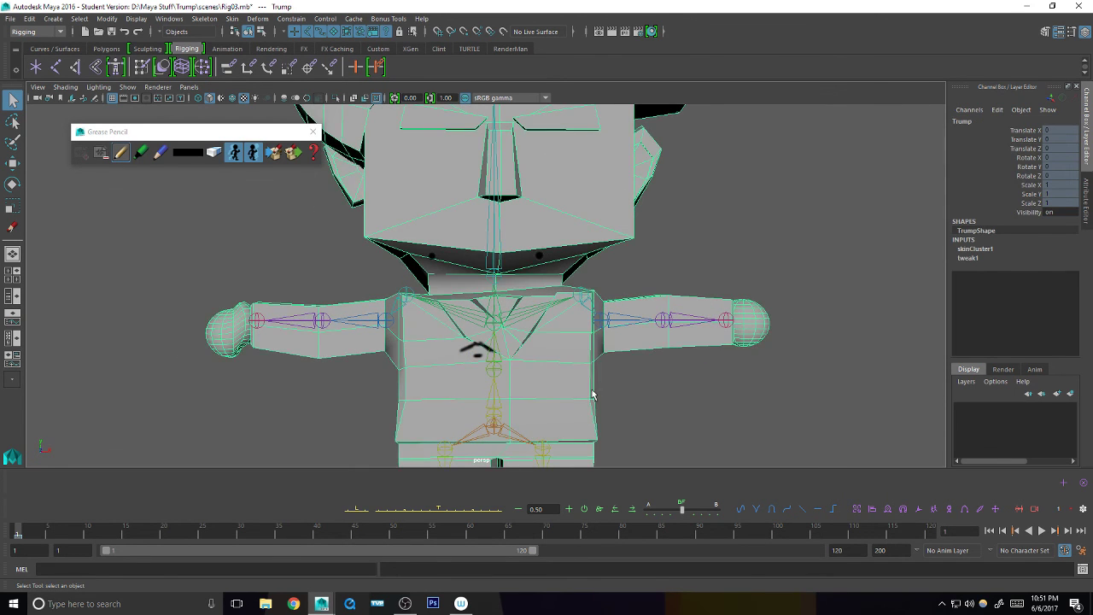
{"action": "left_click_drag", "start_coordinate": [592, 392], "coordinate": [602, 392], "text": "alt"}
{"action": "key", "text": "1"}
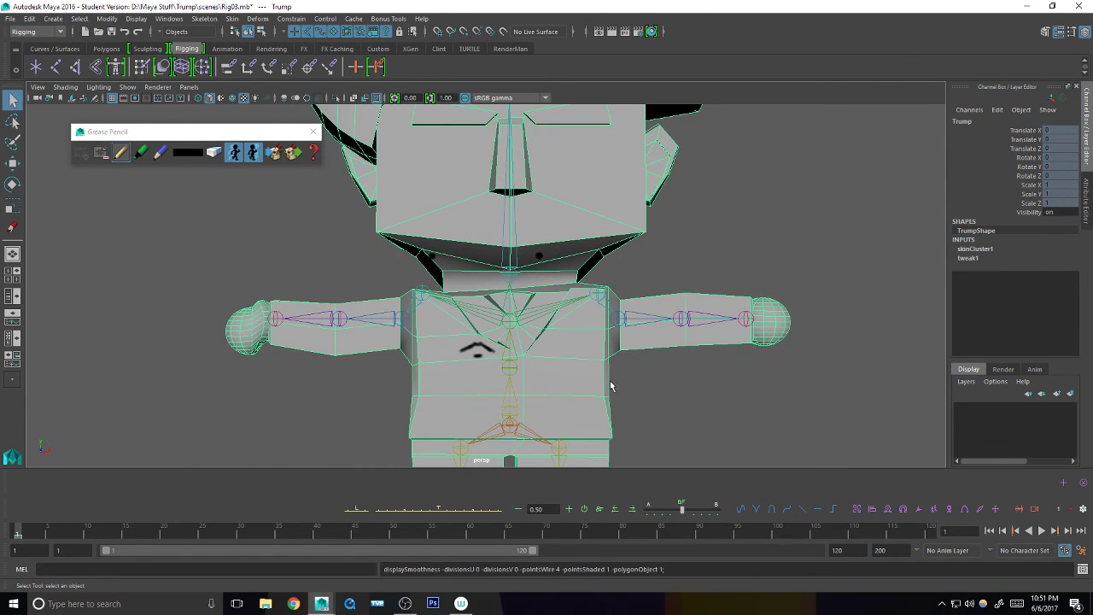
{"action": "right_click_drag", "start_coordinate": [610, 385], "coordinate": [600, 371], "text": "alt"}
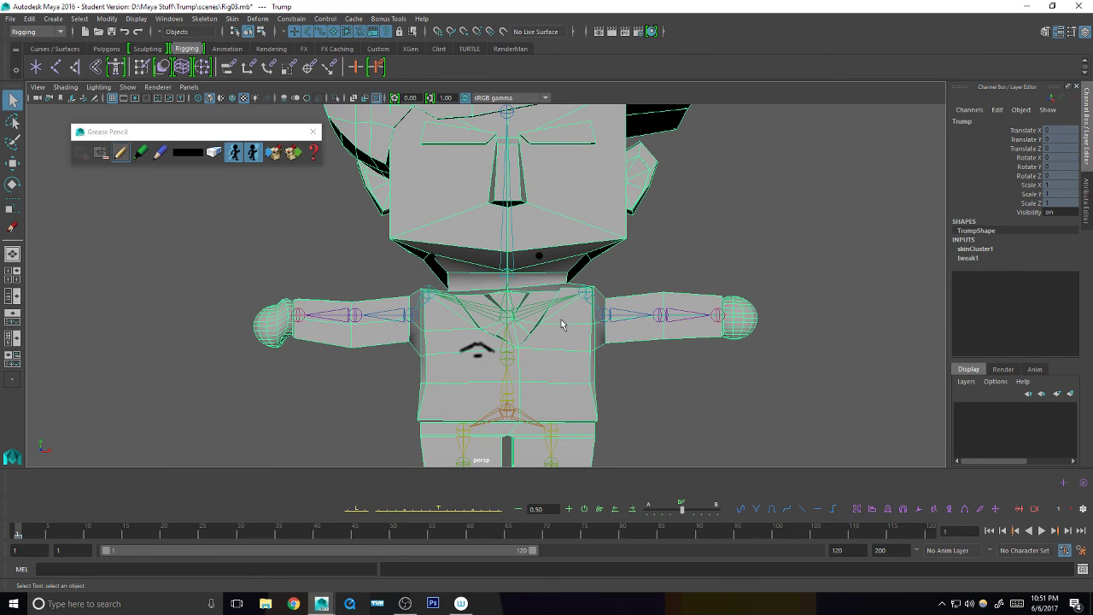
- Close the Grease Pencil tools and switch to OBS
{"action": "left_click", "coordinate": [313, 132]}
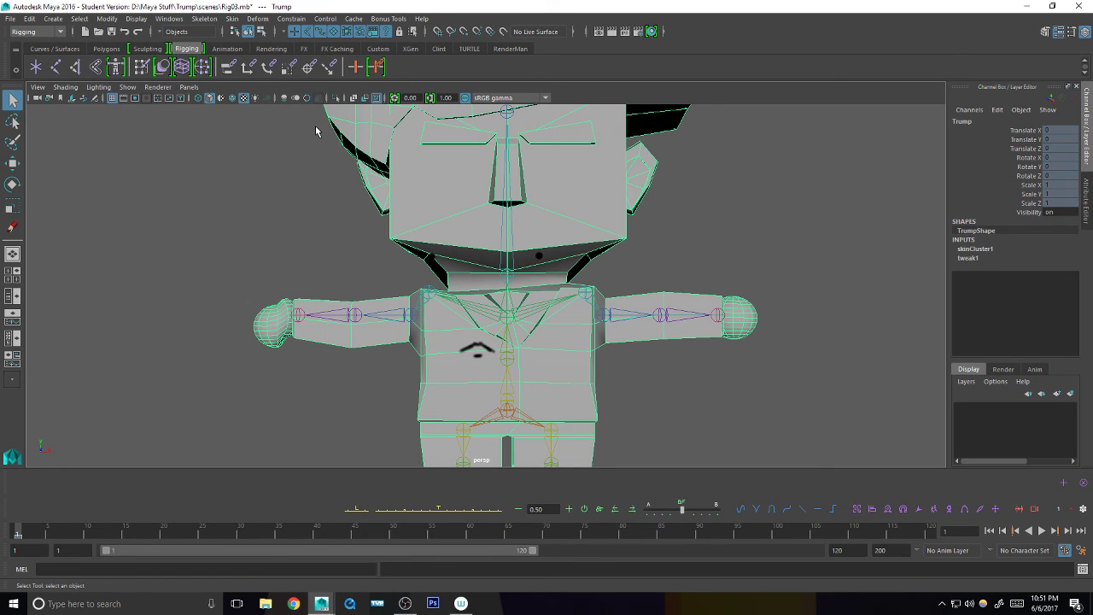
{"action": "left_click", "coordinate": [404, 603]}
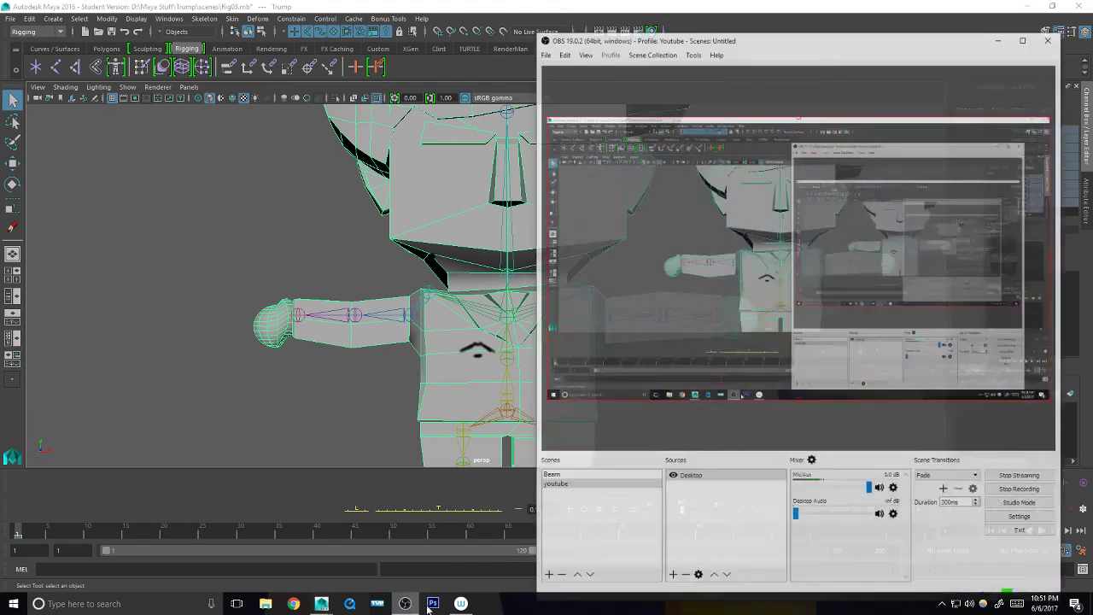